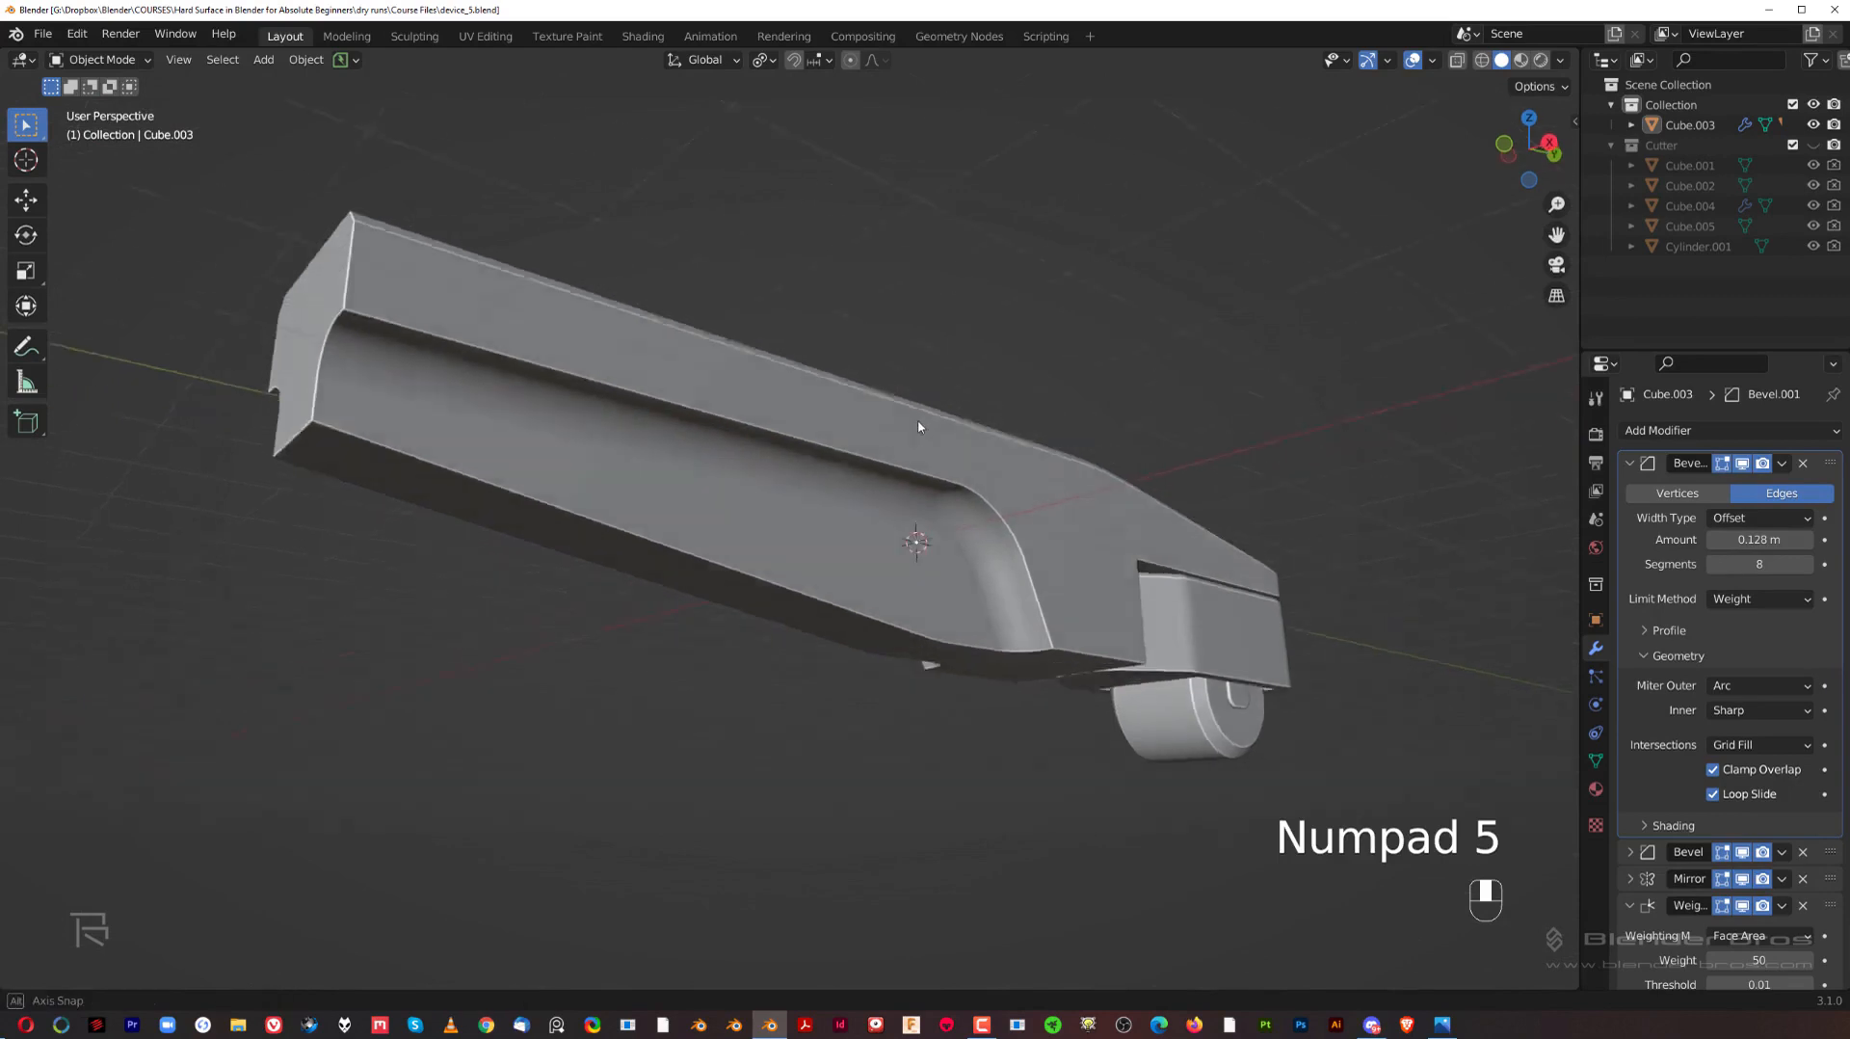
Step: Examine the arm body from the side and in perspective, including its top surface and front end
{"action": "key", "text": "grave"}
{"action": "left_click", "coordinate": [1164, 420]}
{"action": "key", "text": "KP_5"}
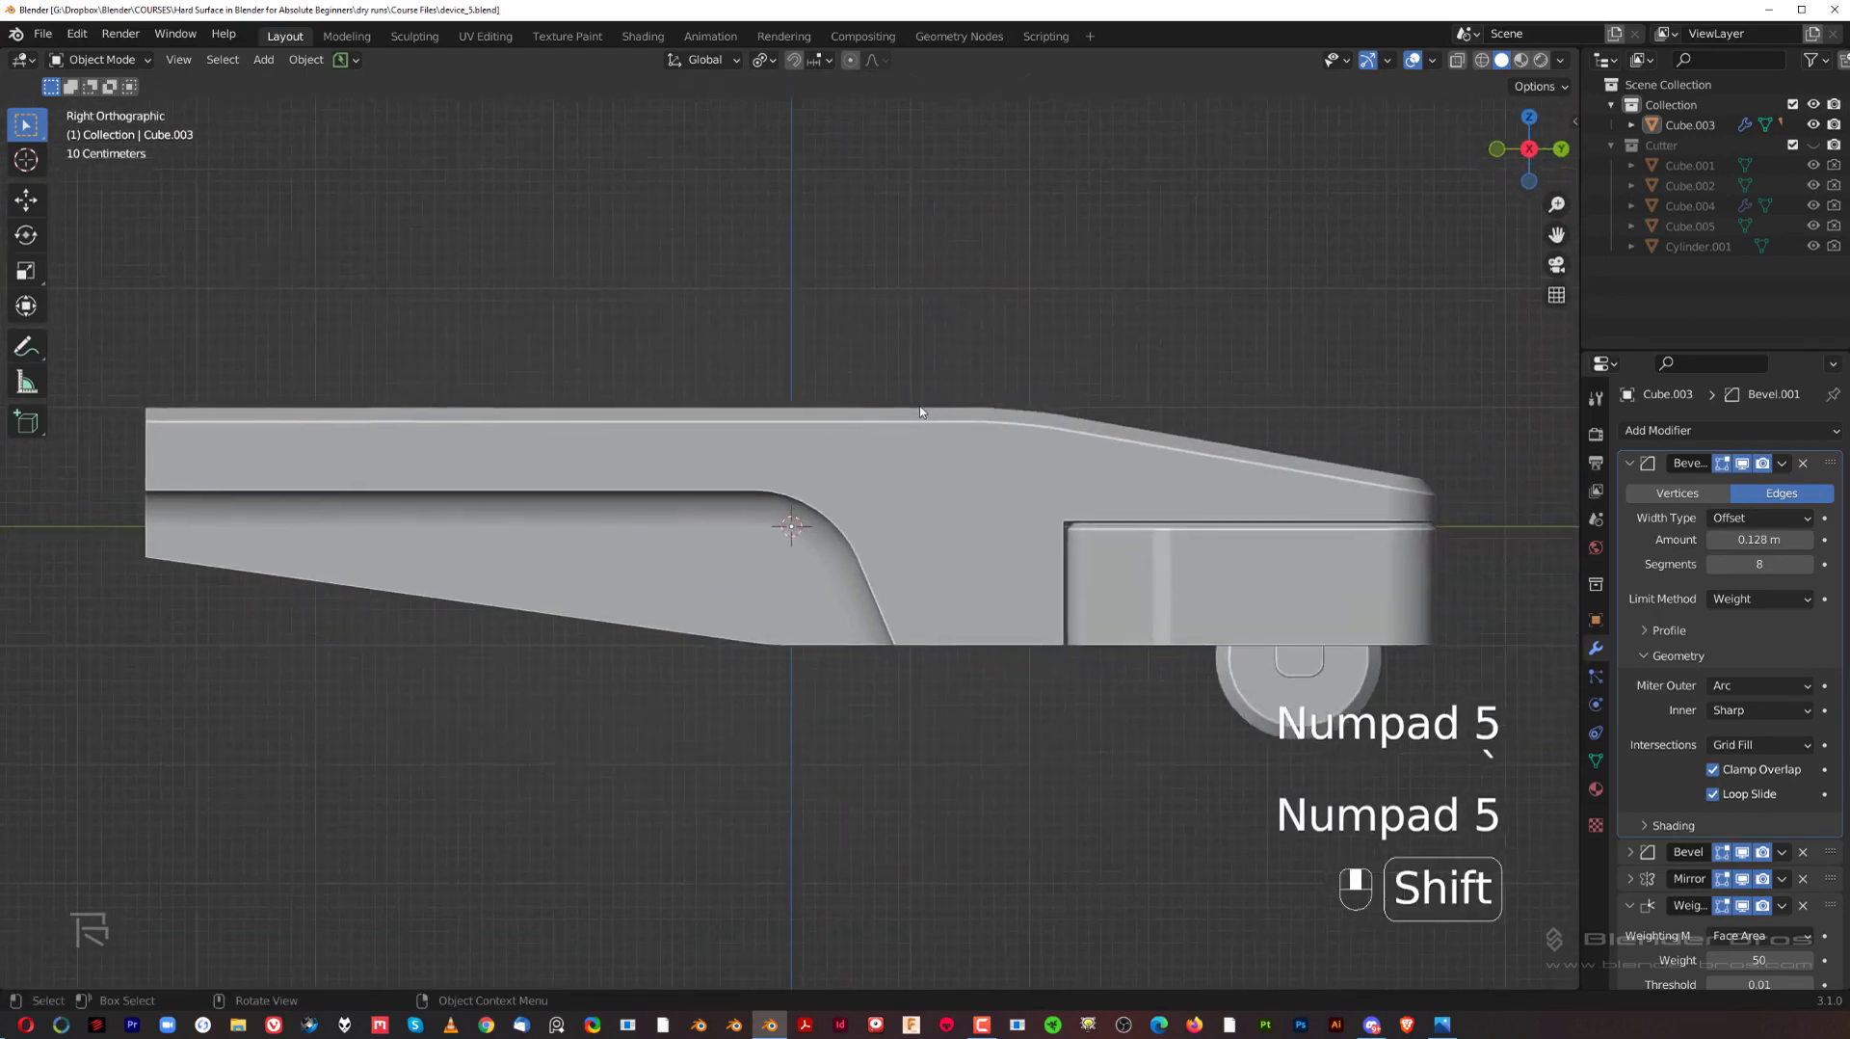
{"action": "scroll", "coordinate": [939, 419], "scroll_direction": "down", "scroll_amount": 1}
{"action": "middle_click_drag", "start_coordinate": [1071, 396], "coordinate": [1005, 483]}
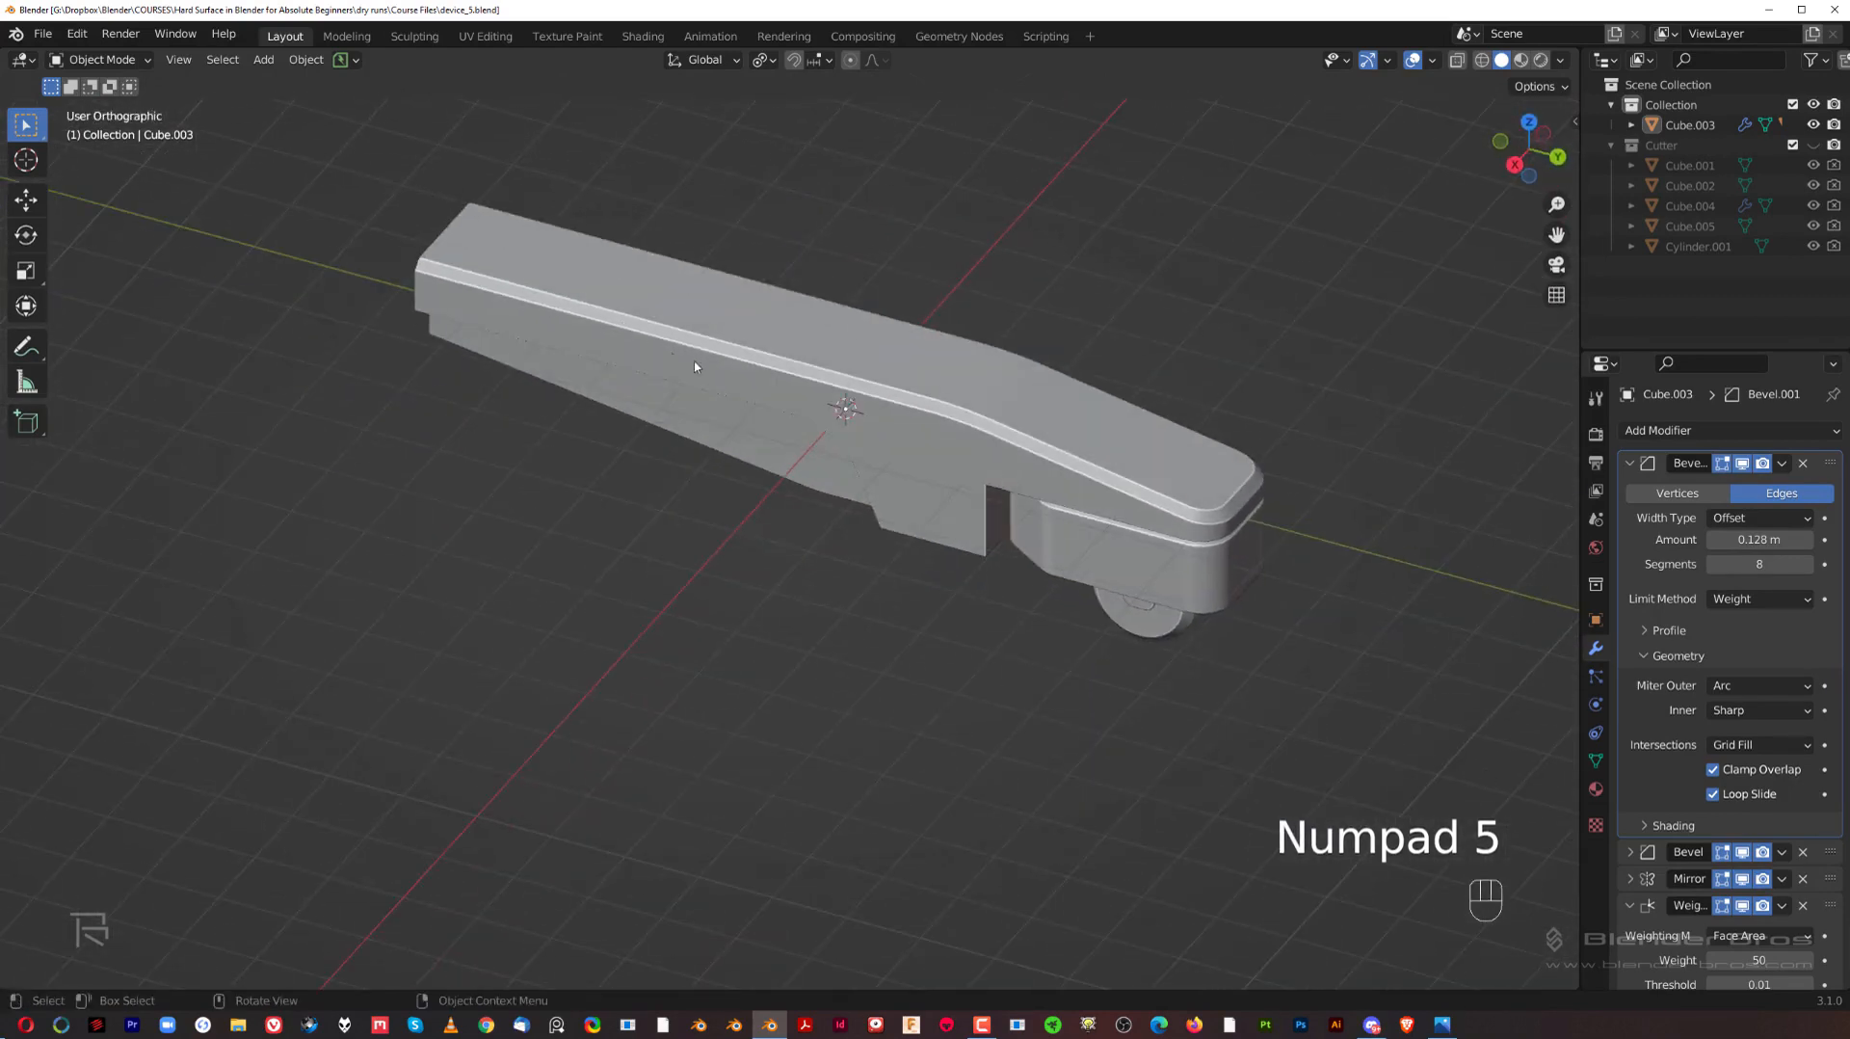
{"action": "key", "text": "KP_5"}
{"action": "middle_click_drag", "start_coordinate": [1124, 494], "coordinate": [810, 435]}
{"action": "scroll", "coordinate": [952, 470], "scroll_direction": "up", "scroll_amount": 2}
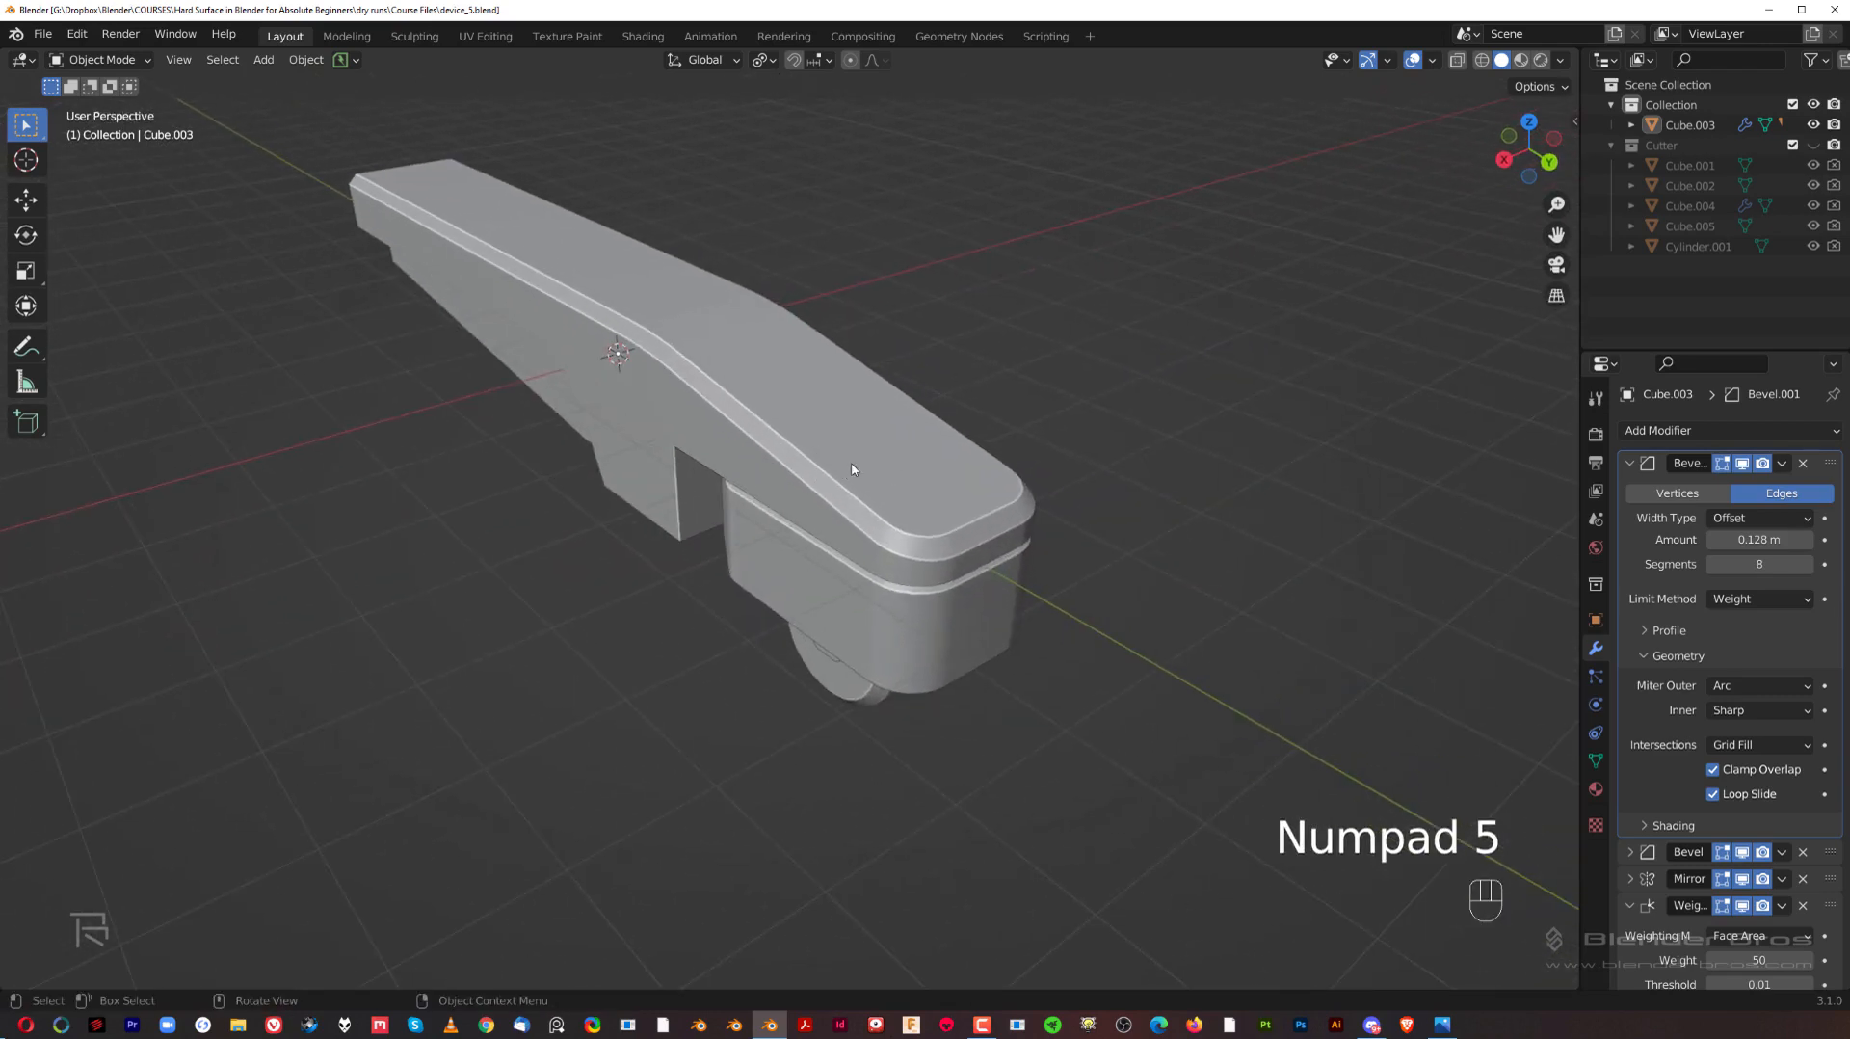
Step: Pick out the sloped top face and the adjoining chamfer face of the arm body to show its existing bevels
{"action": "key", "text": "Tab"}
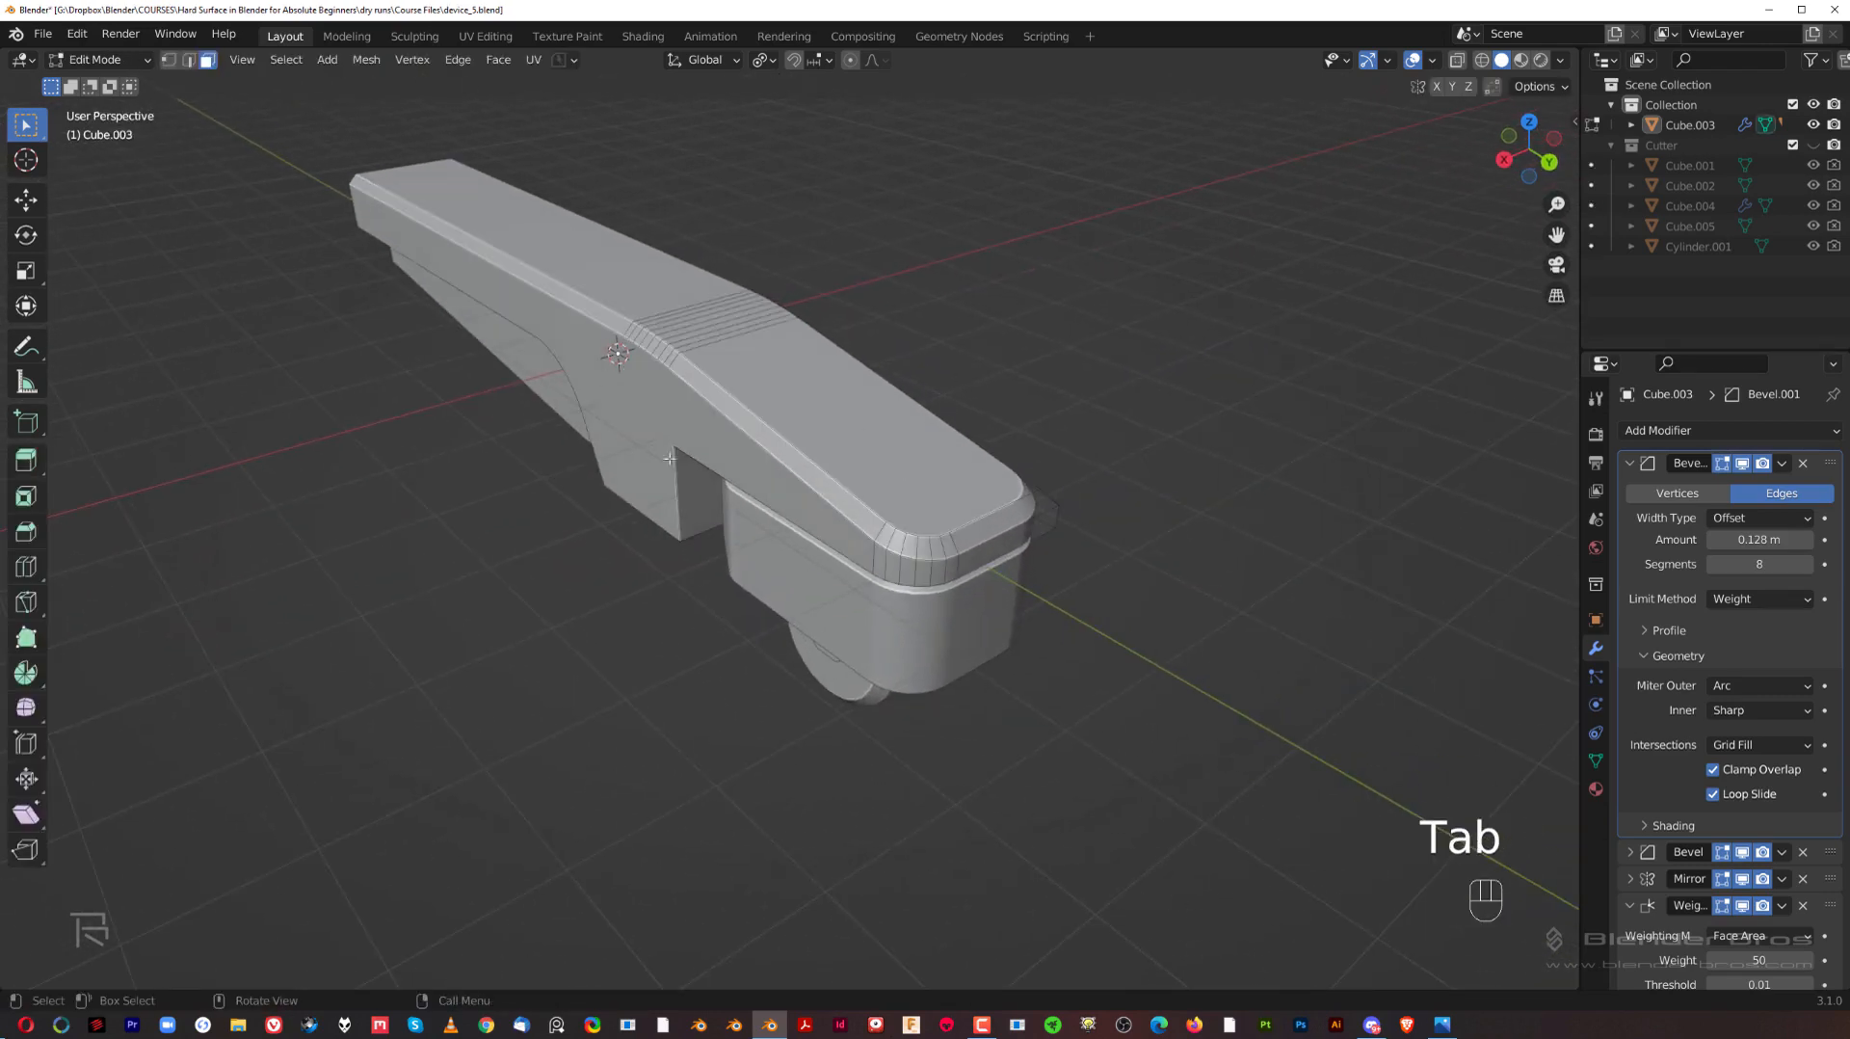
{"action": "left_click", "coordinate": [893, 448]}
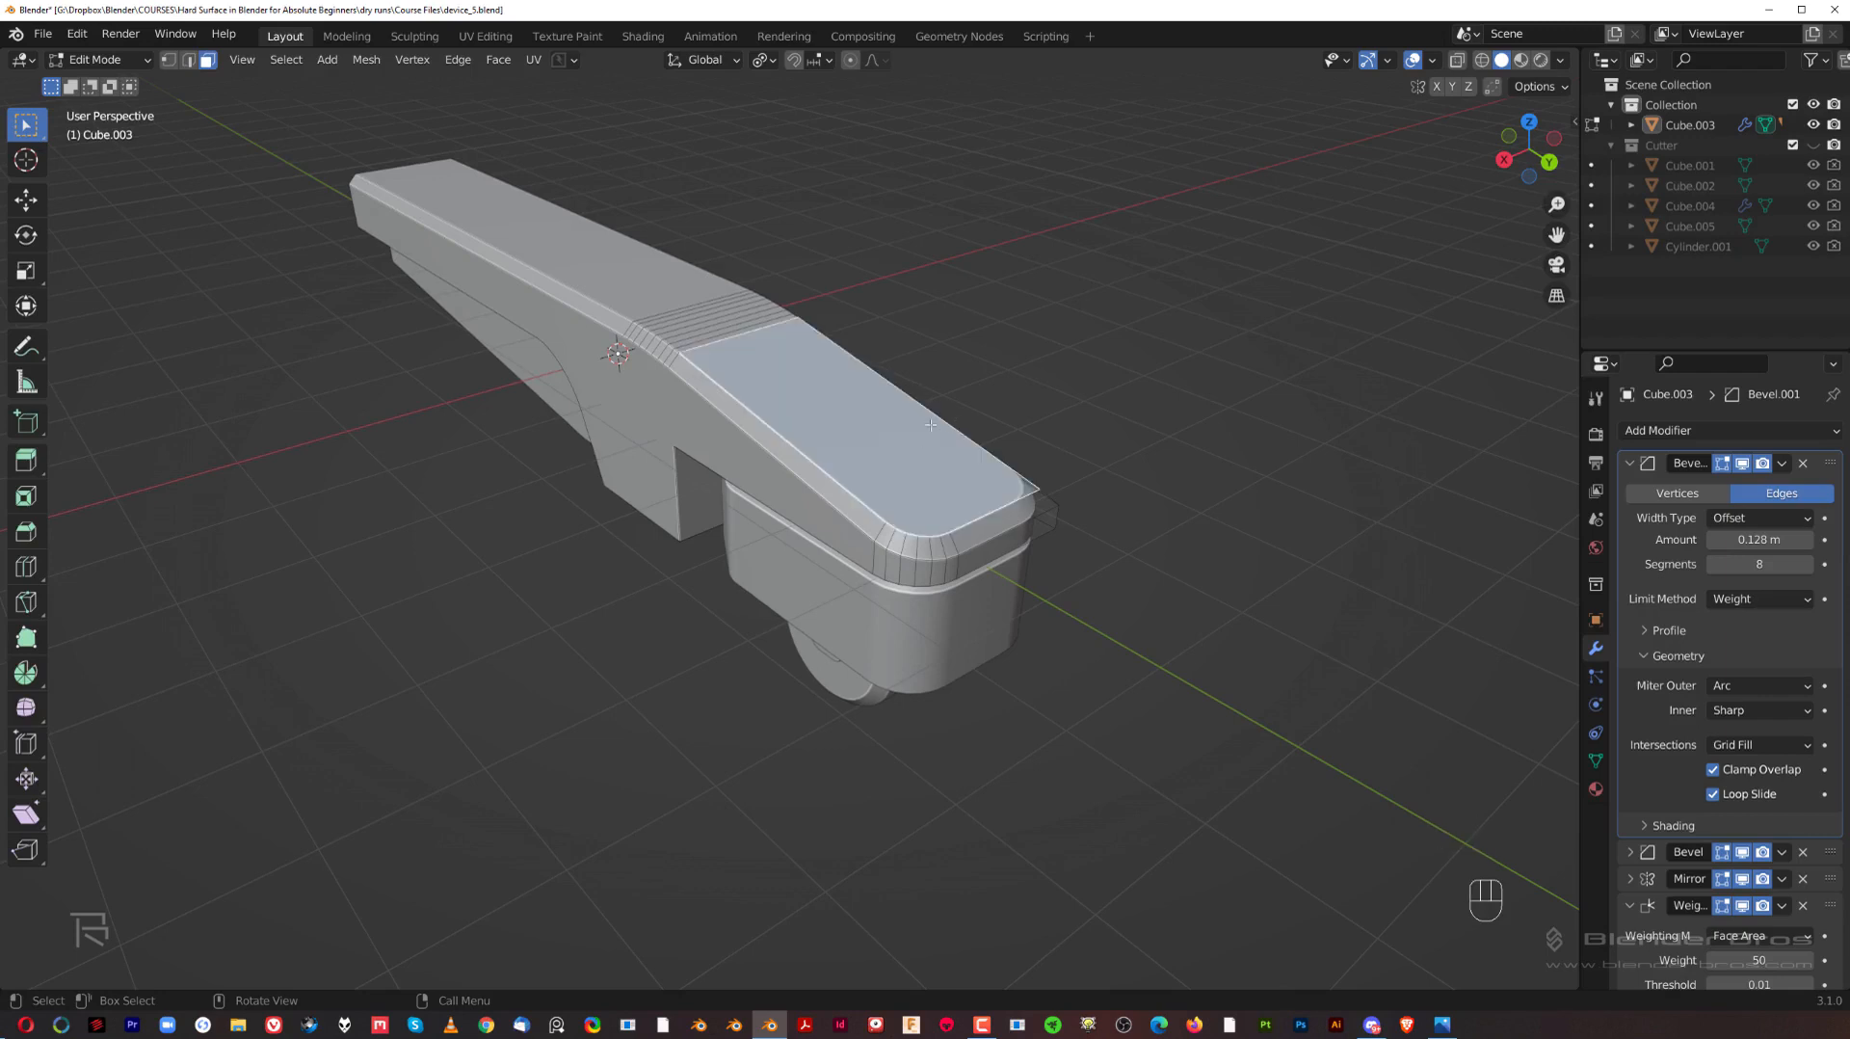
{"action": "left_click", "coordinate": [831, 485]}
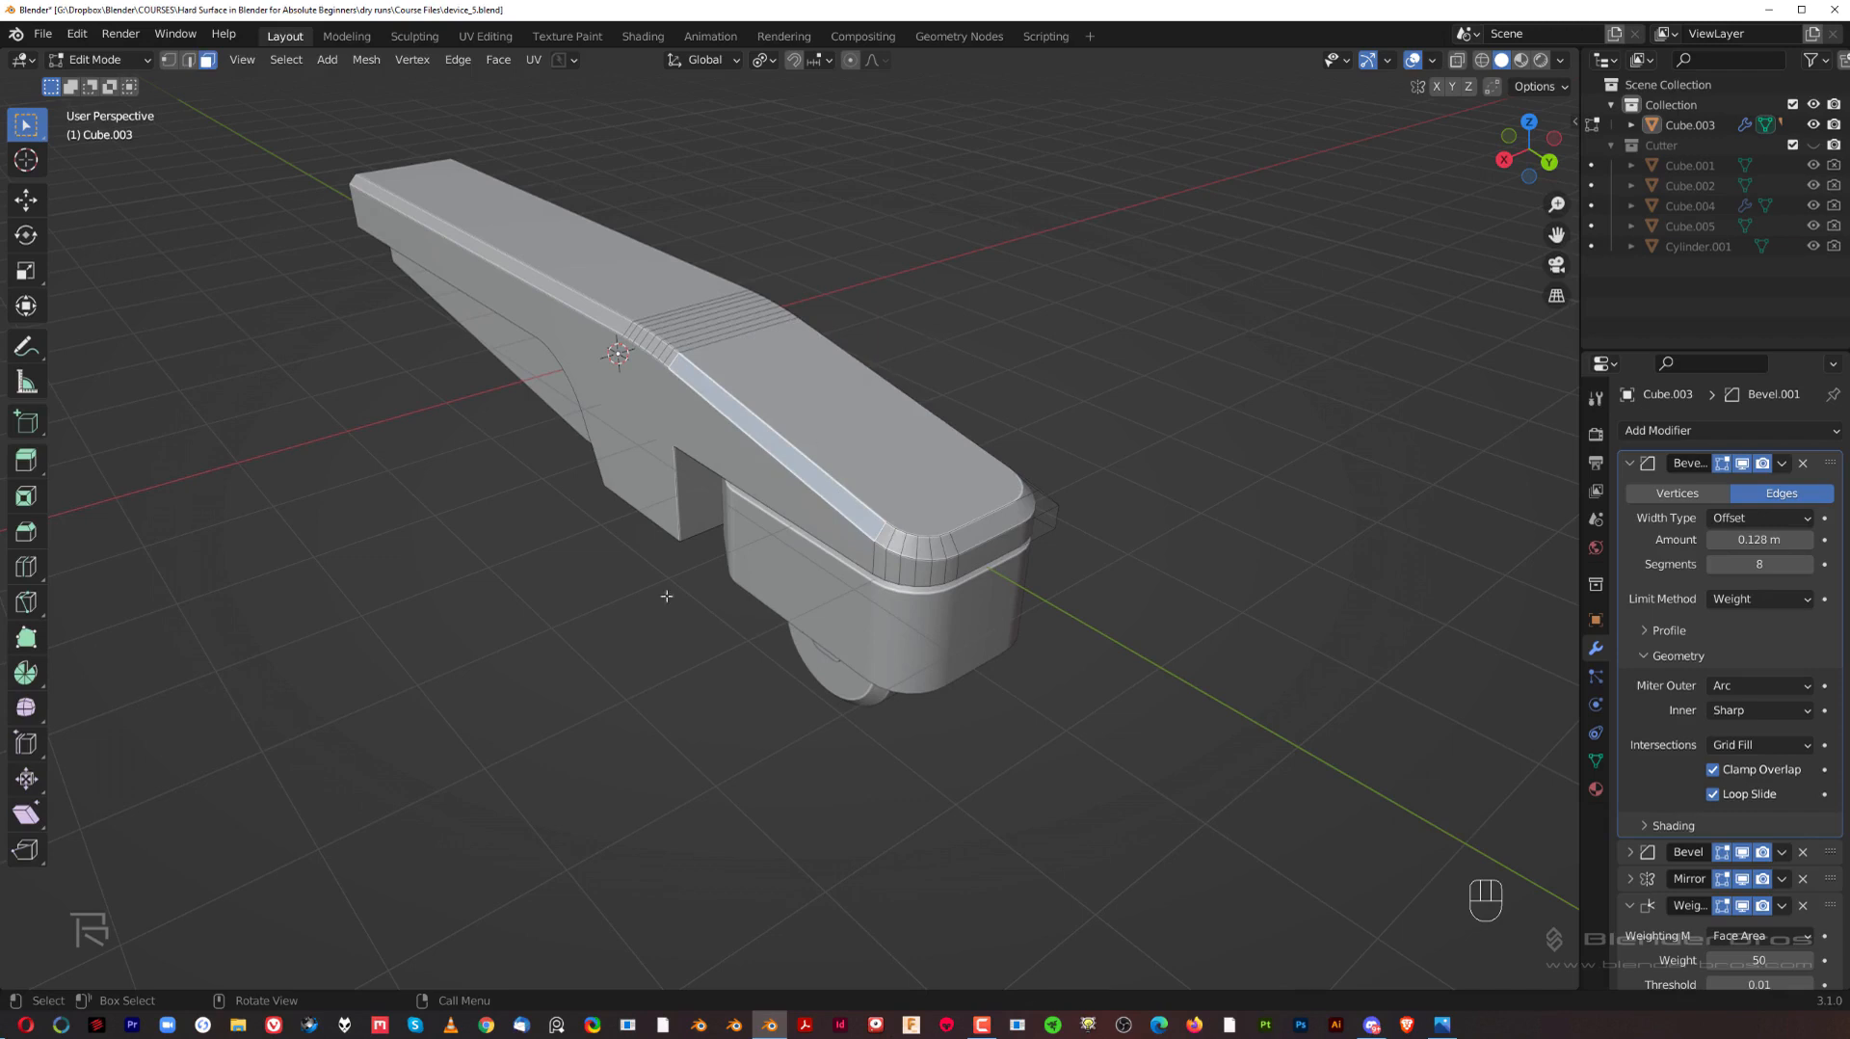
{"action": "middle_click_drag", "start_coordinate": [702, 568], "coordinate": [648, 367]}
{"action": "key", "text": "Tab"}
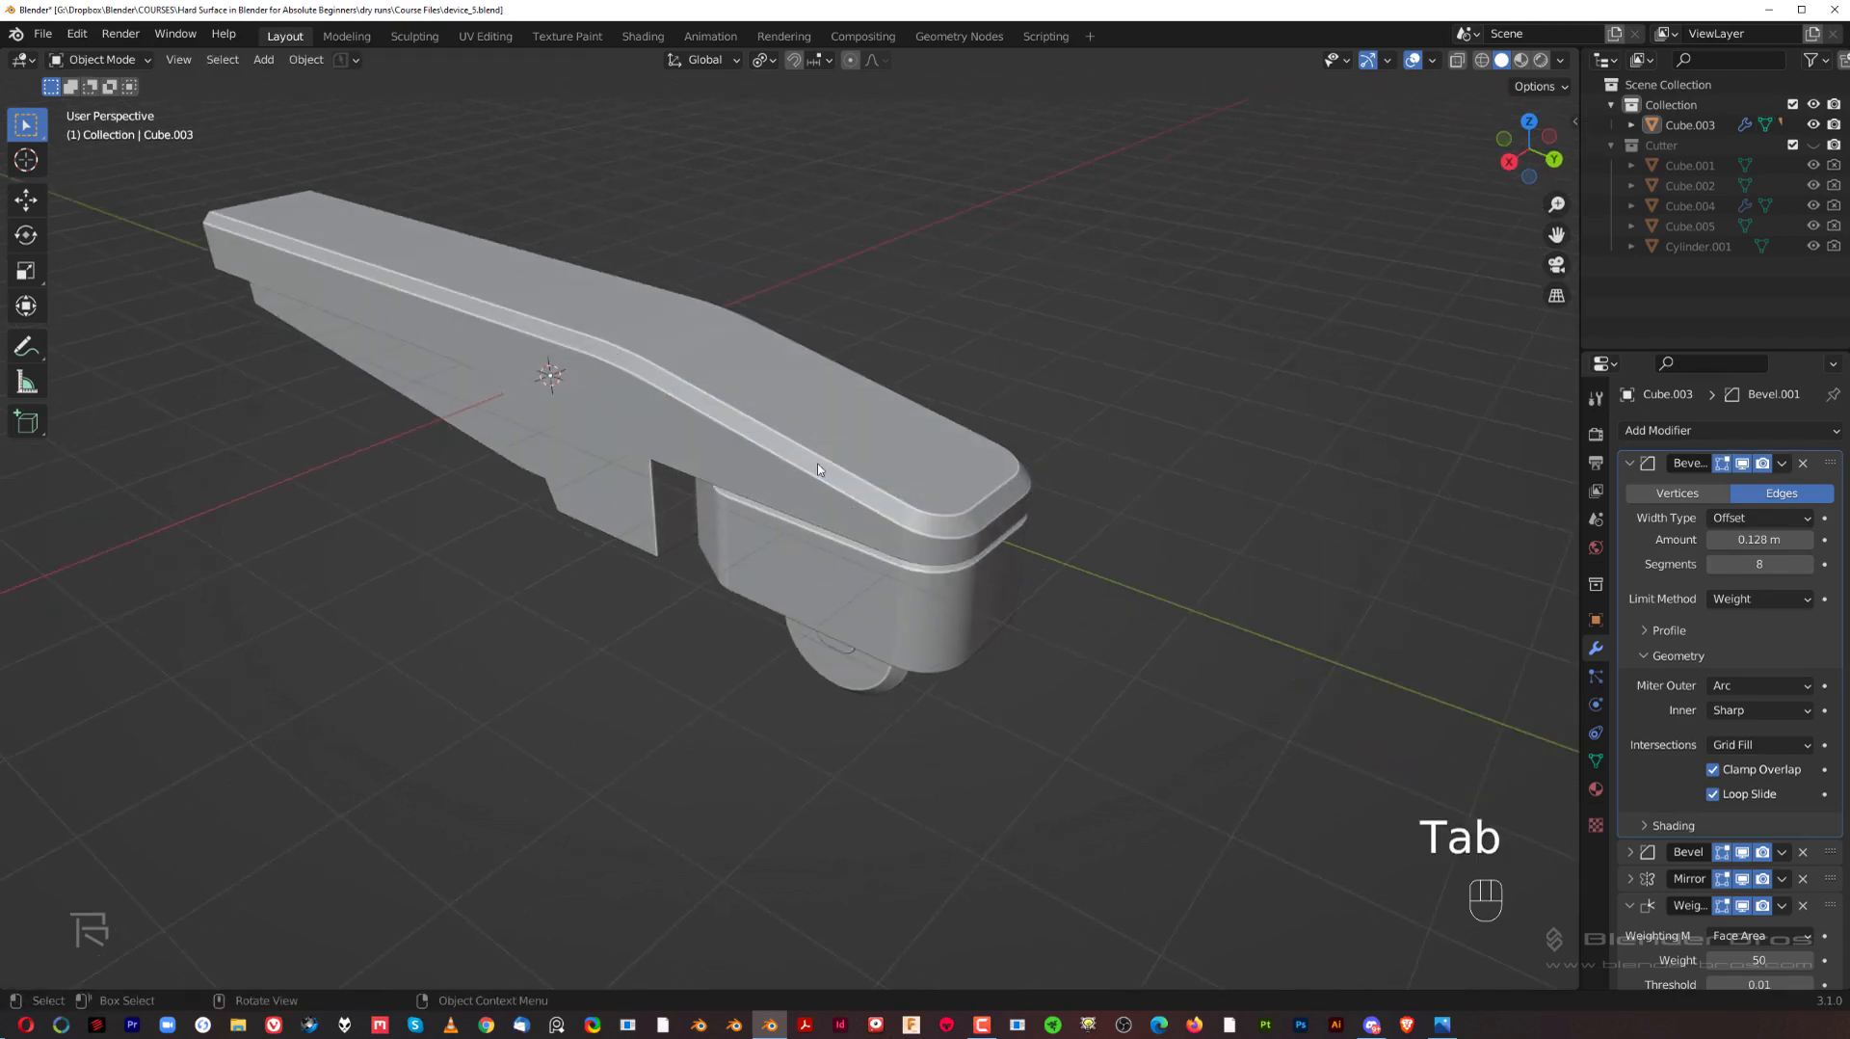
Step: Examine the notch between the arm body and the wheel housing from several angles
{"action": "middle_click_drag", "start_coordinate": [817, 470], "coordinate": [682, 541]}
{"action": "middle_click_drag", "start_coordinate": [997, 580], "coordinate": [768, 442], "text": "shift"}
{"action": "scroll", "coordinate": [771, 443], "scroll_direction": "up", "scroll_amount": 1}
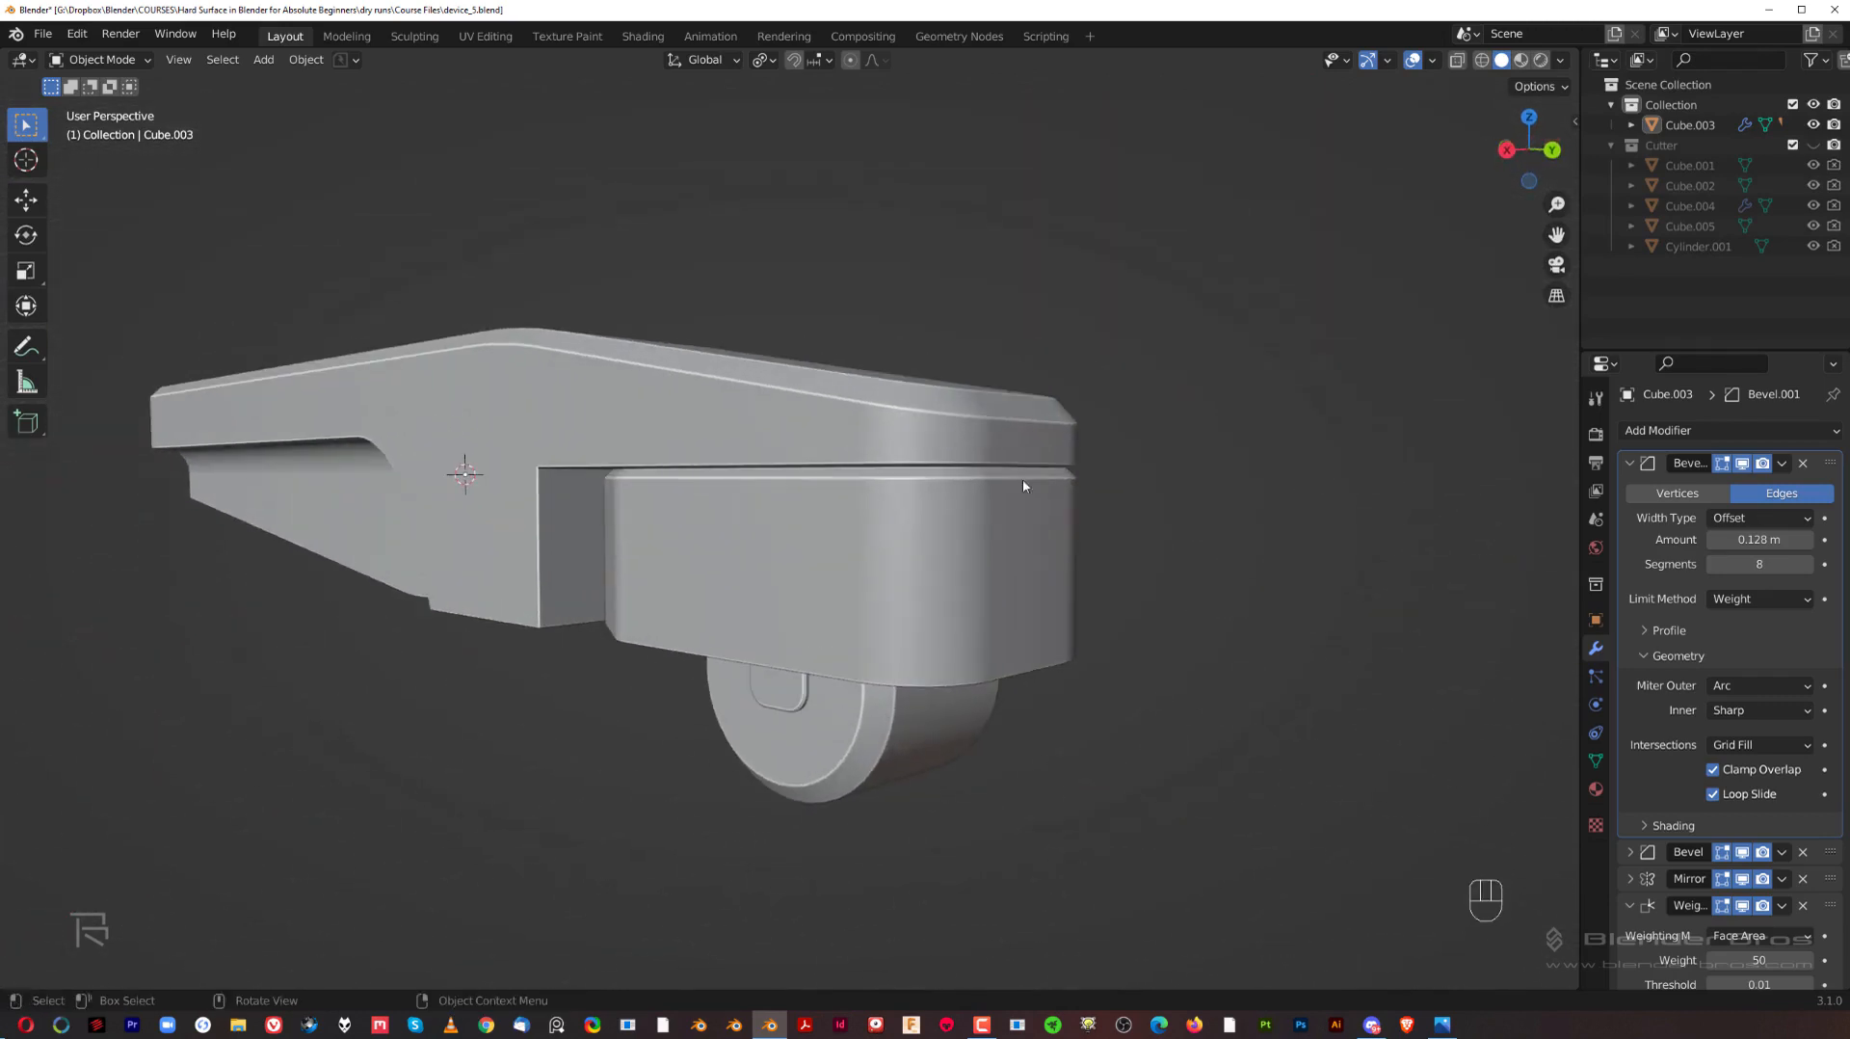
{"action": "middle_click_drag", "start_coordinate": [880, 472], "coordinate": [749, 446]}
{"action": "middle_click_drag", "start_coordinate": [649, 499], "coordinate": [1003, 417], "text": "shift"}
{"action": "key", "text": "grave"}
{"action": "key", "text": "KP_5"}
{"action": "middle_click_drag", "start_coordinate": [1074, 474], "coordinate": [793, 511], "text": "shift"}
{"action": "scroll", "coordinate": [891, 503], "scroll_direction": "up", "scroll_amount": 4}
Step: Bevel the inner corner edge of the body's notch around the wheel housing with 6 segments and a width of 0.0824 m
{"action": "key", "text": "Tab"}
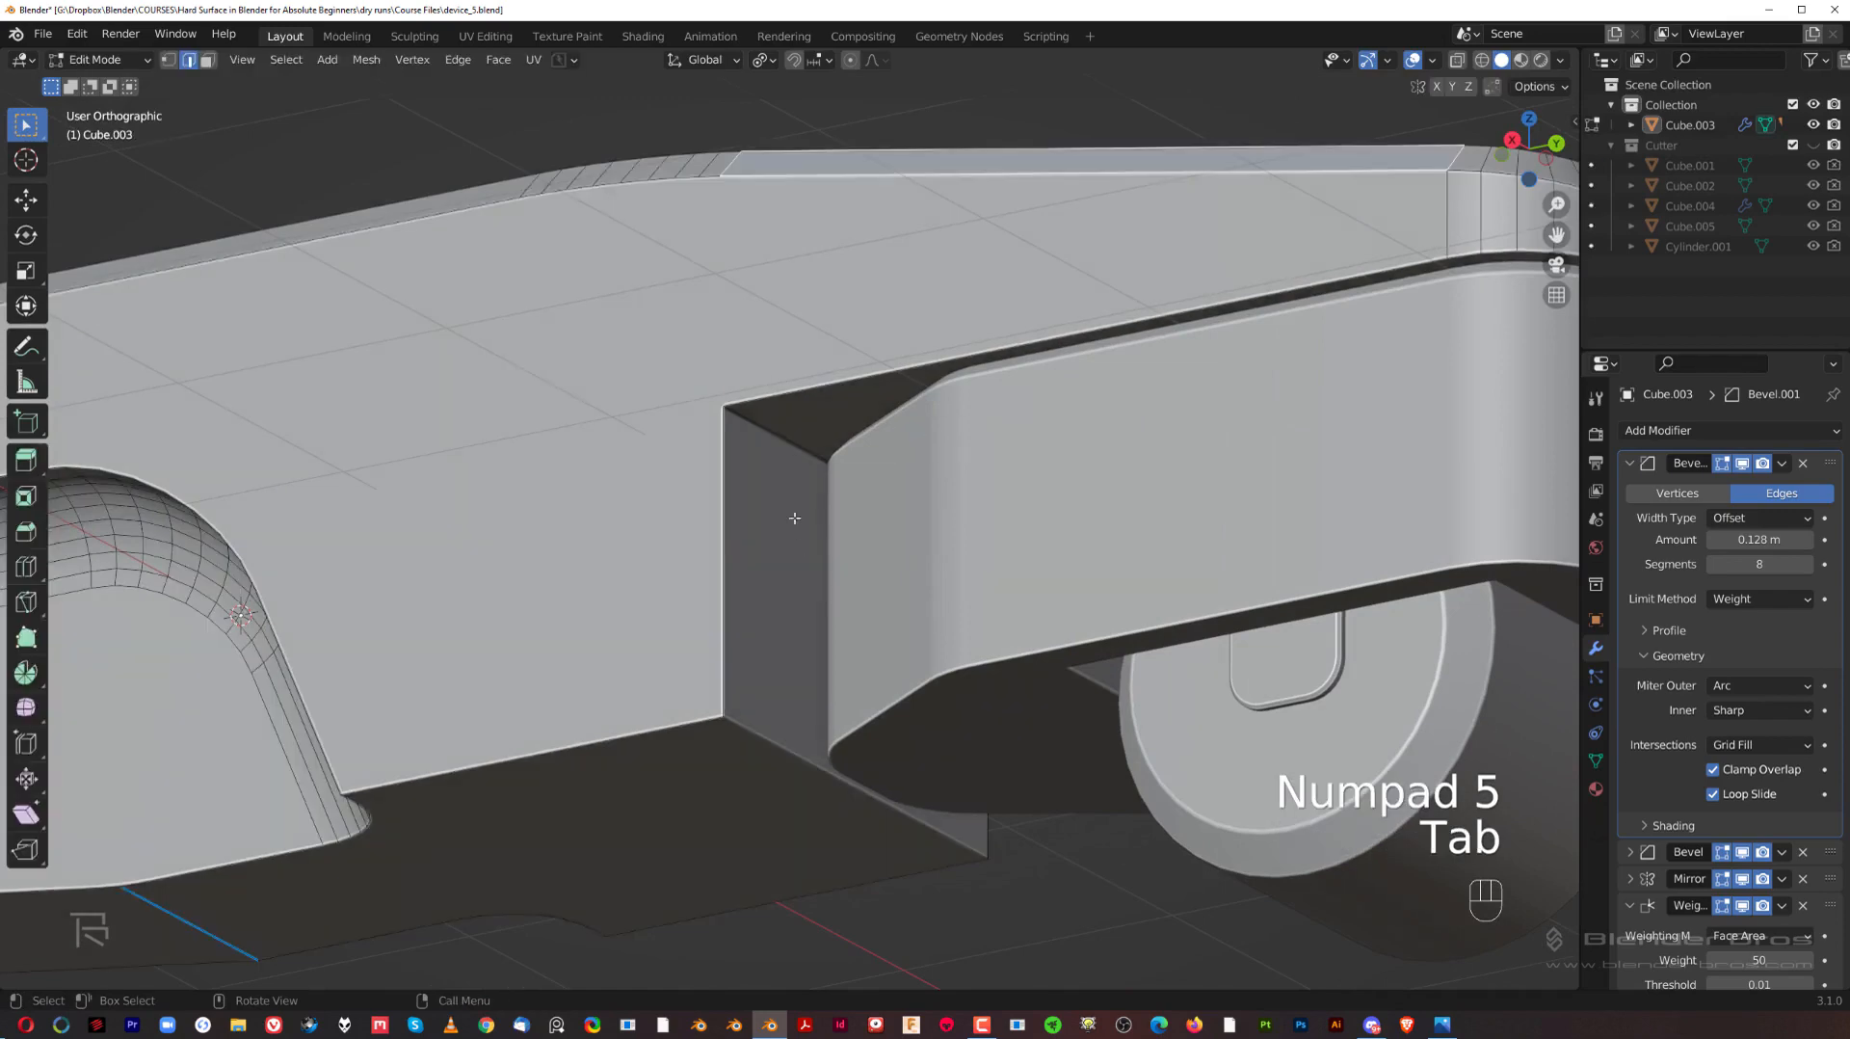
{"action": "scroll", "coordinate": [784, 462], "scroll_direction": "down", "scroll_amount": 5}
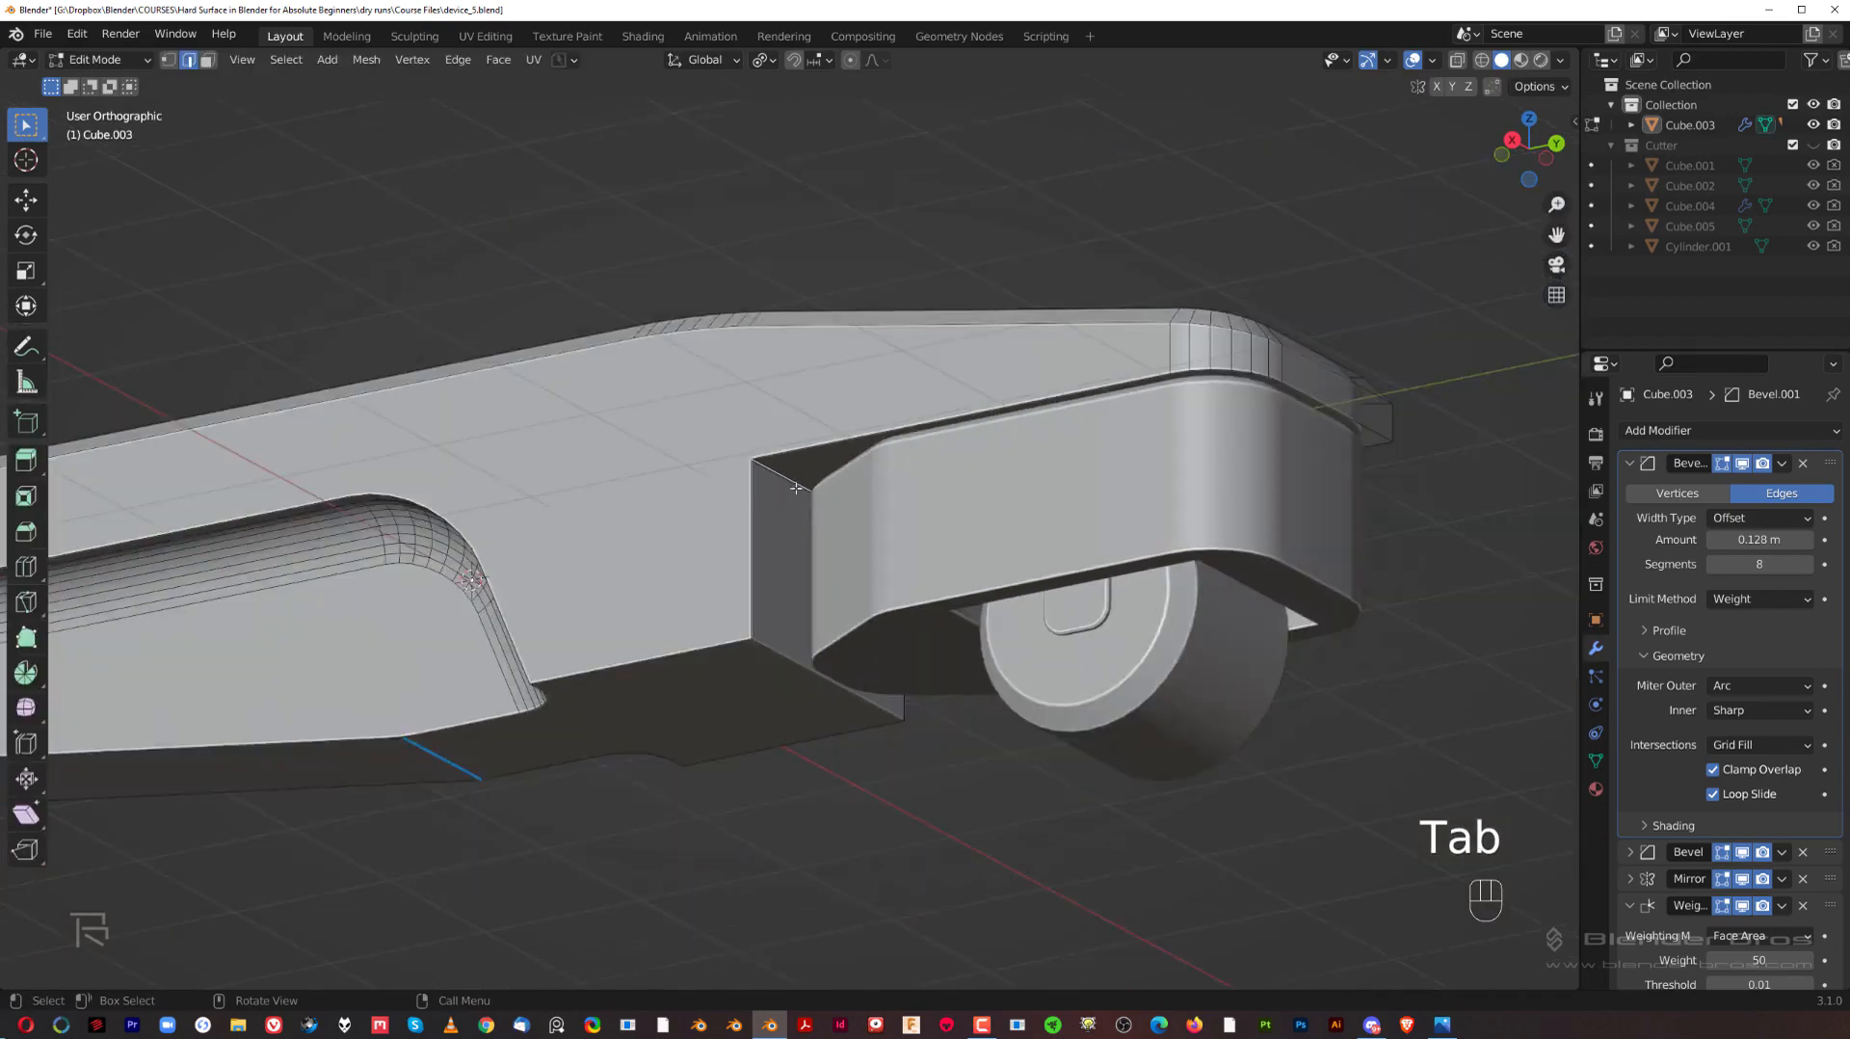
{"action": "middle_click_drag", "start_coordinate": [784, 463], "coordinate": [900, 537]}
{"action": "key", "text": "grave"}
{"action": "left_click", "coordinate": [1132, 503]}
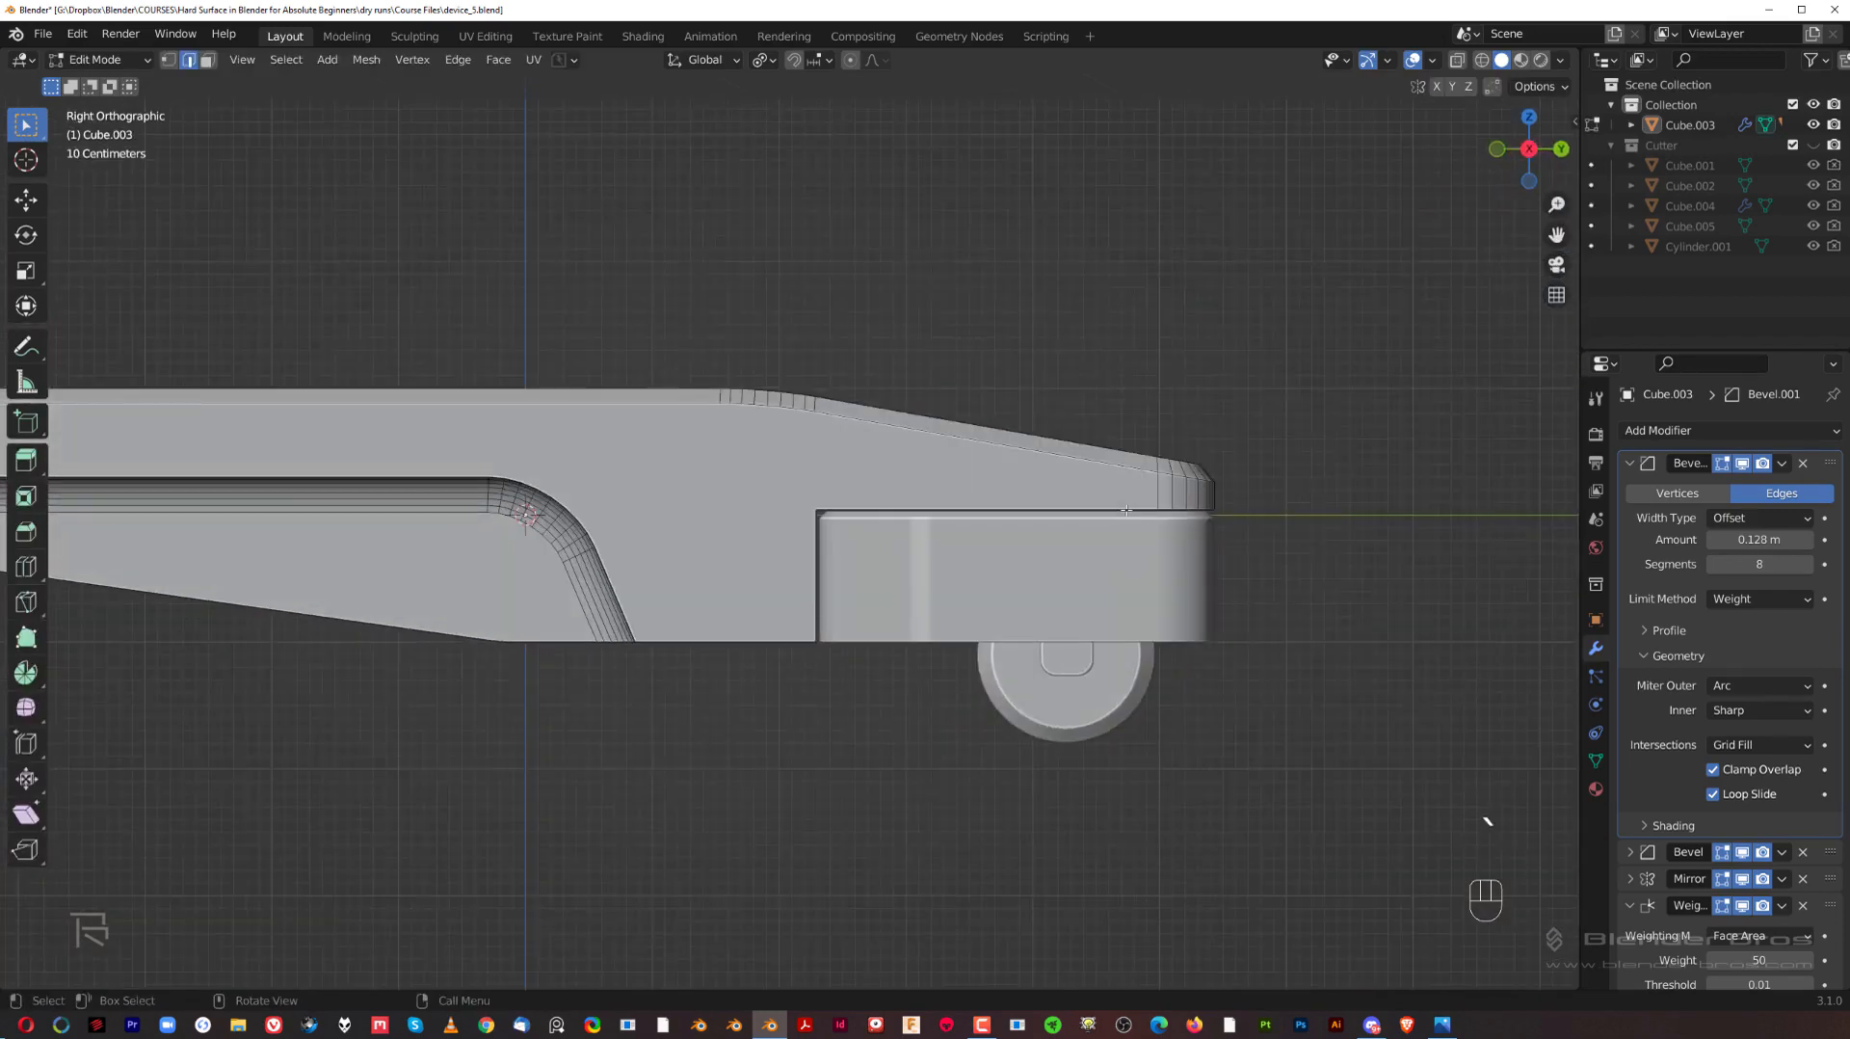
{"action": "key", "text": "grave"}
{"action": "left_click", "coordinate": [1238, 512]}
{"action": "scroll", "coordinate": [1113, 402], "scroll_direction": "up", "scroll_amount": 4}
{"action": "key", "text": "ctrl+b"}
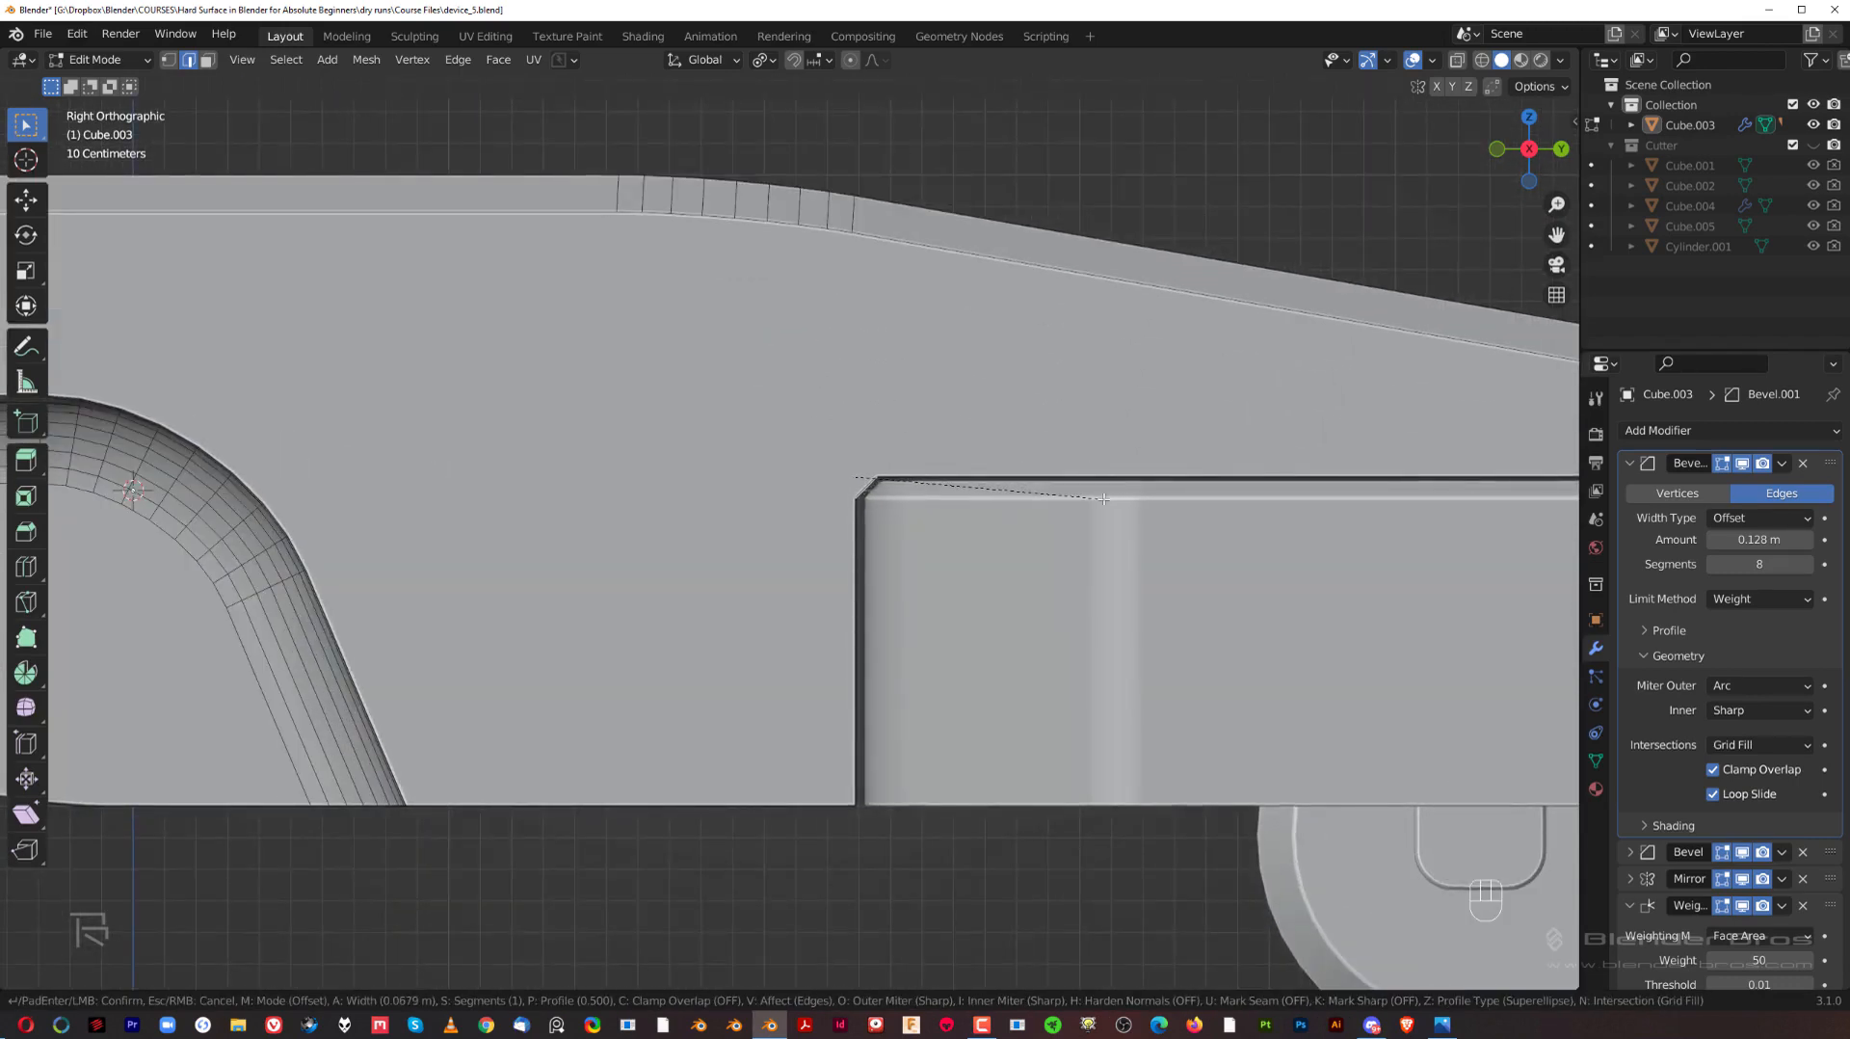
{"action": "scroll", "coordinate": [489, 968], "scroll_direction": "up", "scroll_amount": 2}
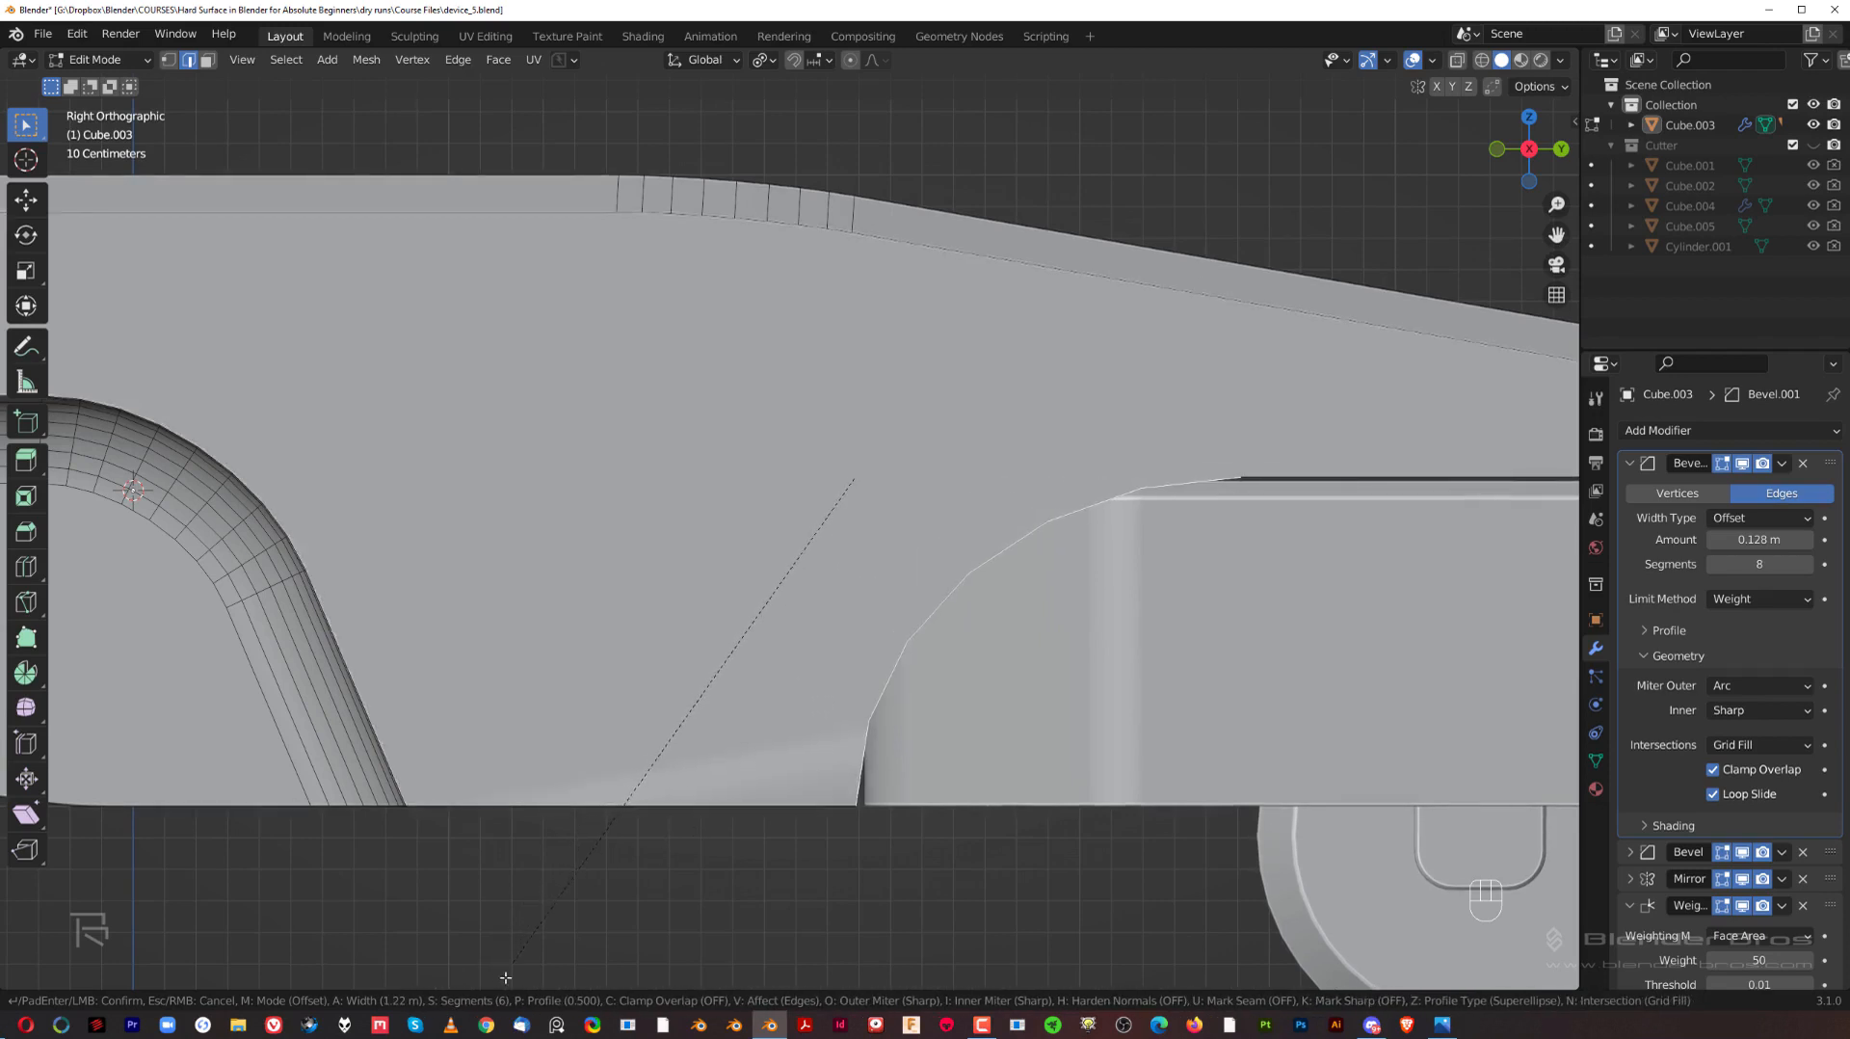
{"action": "left_click", "coordinate": [999, 680]}
{"action": "scroll", "coordinate": [1301, 508], "scroll_direction": "down", "scroll_amount": 3}
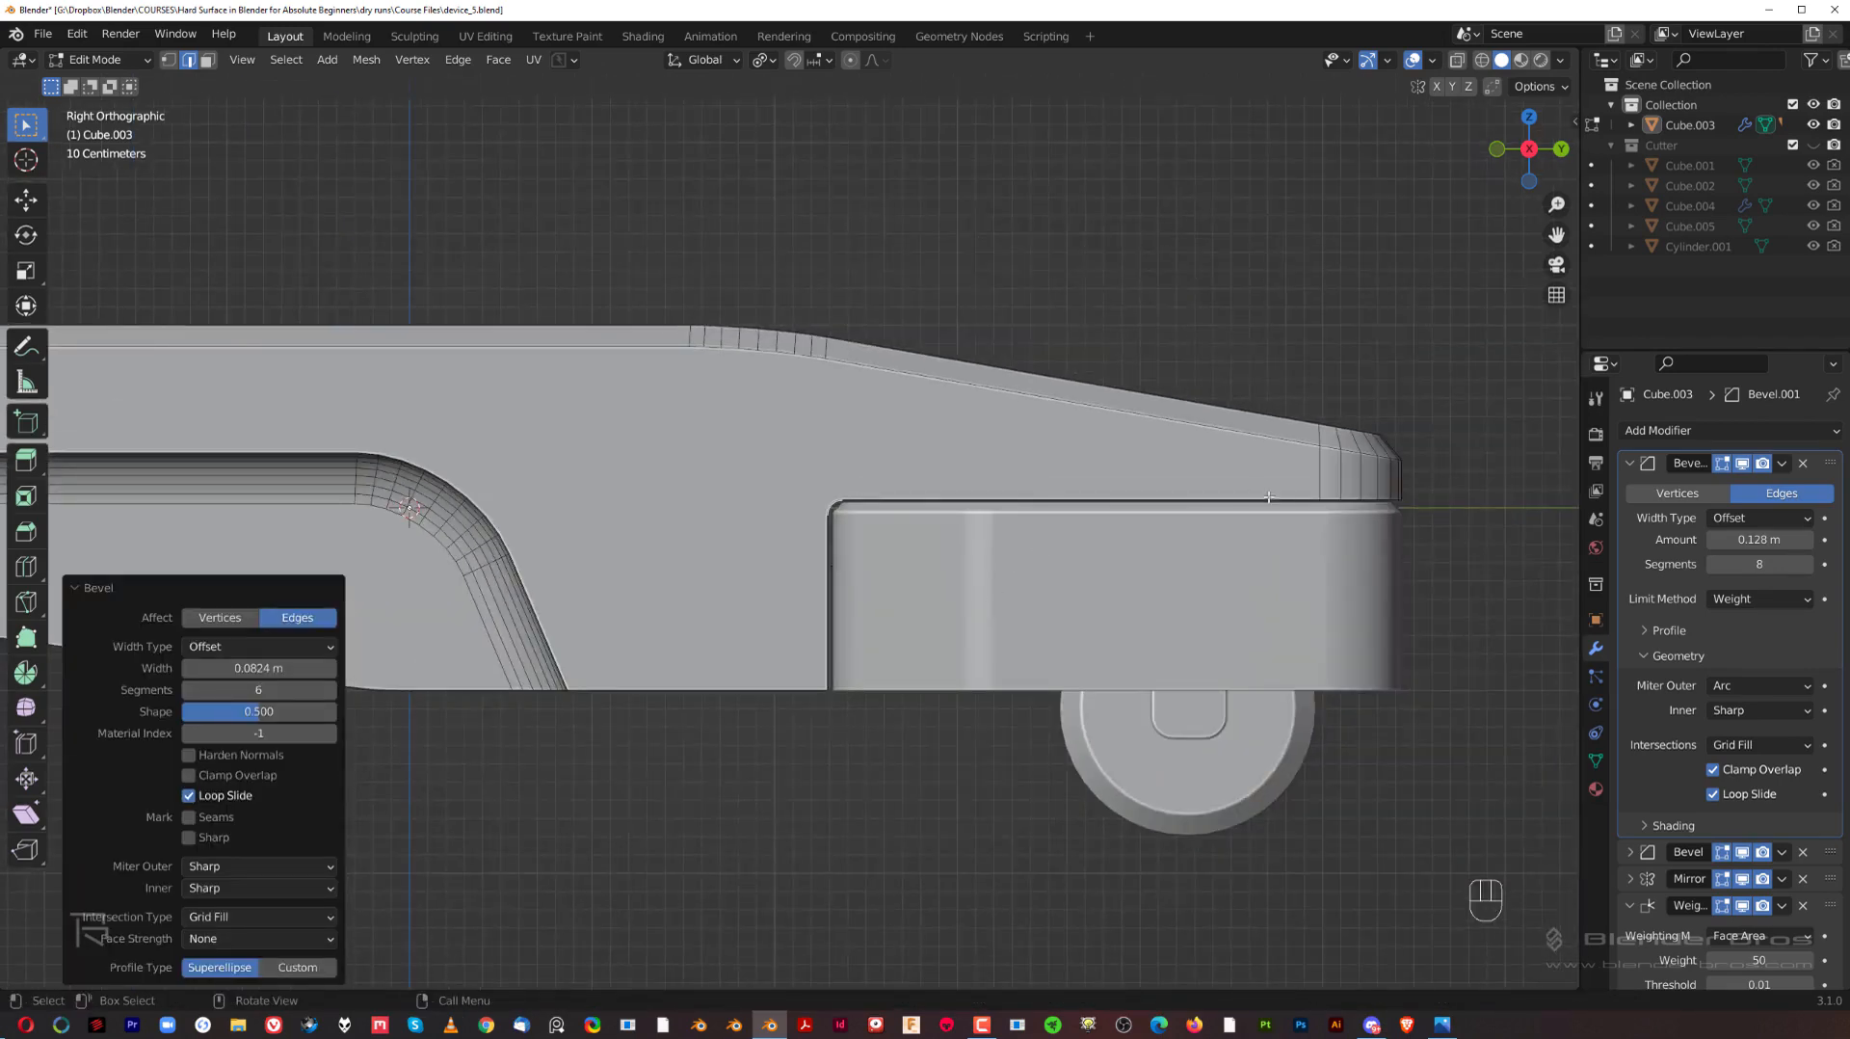
Step: Chamfer the outer edge path of the notch around the wheel housing with a one-segment bevel about 0.04 m wide
{"action": "middle_click_drag", "start_coordinate": [1268, 497], "coordinate": [896, 478]}
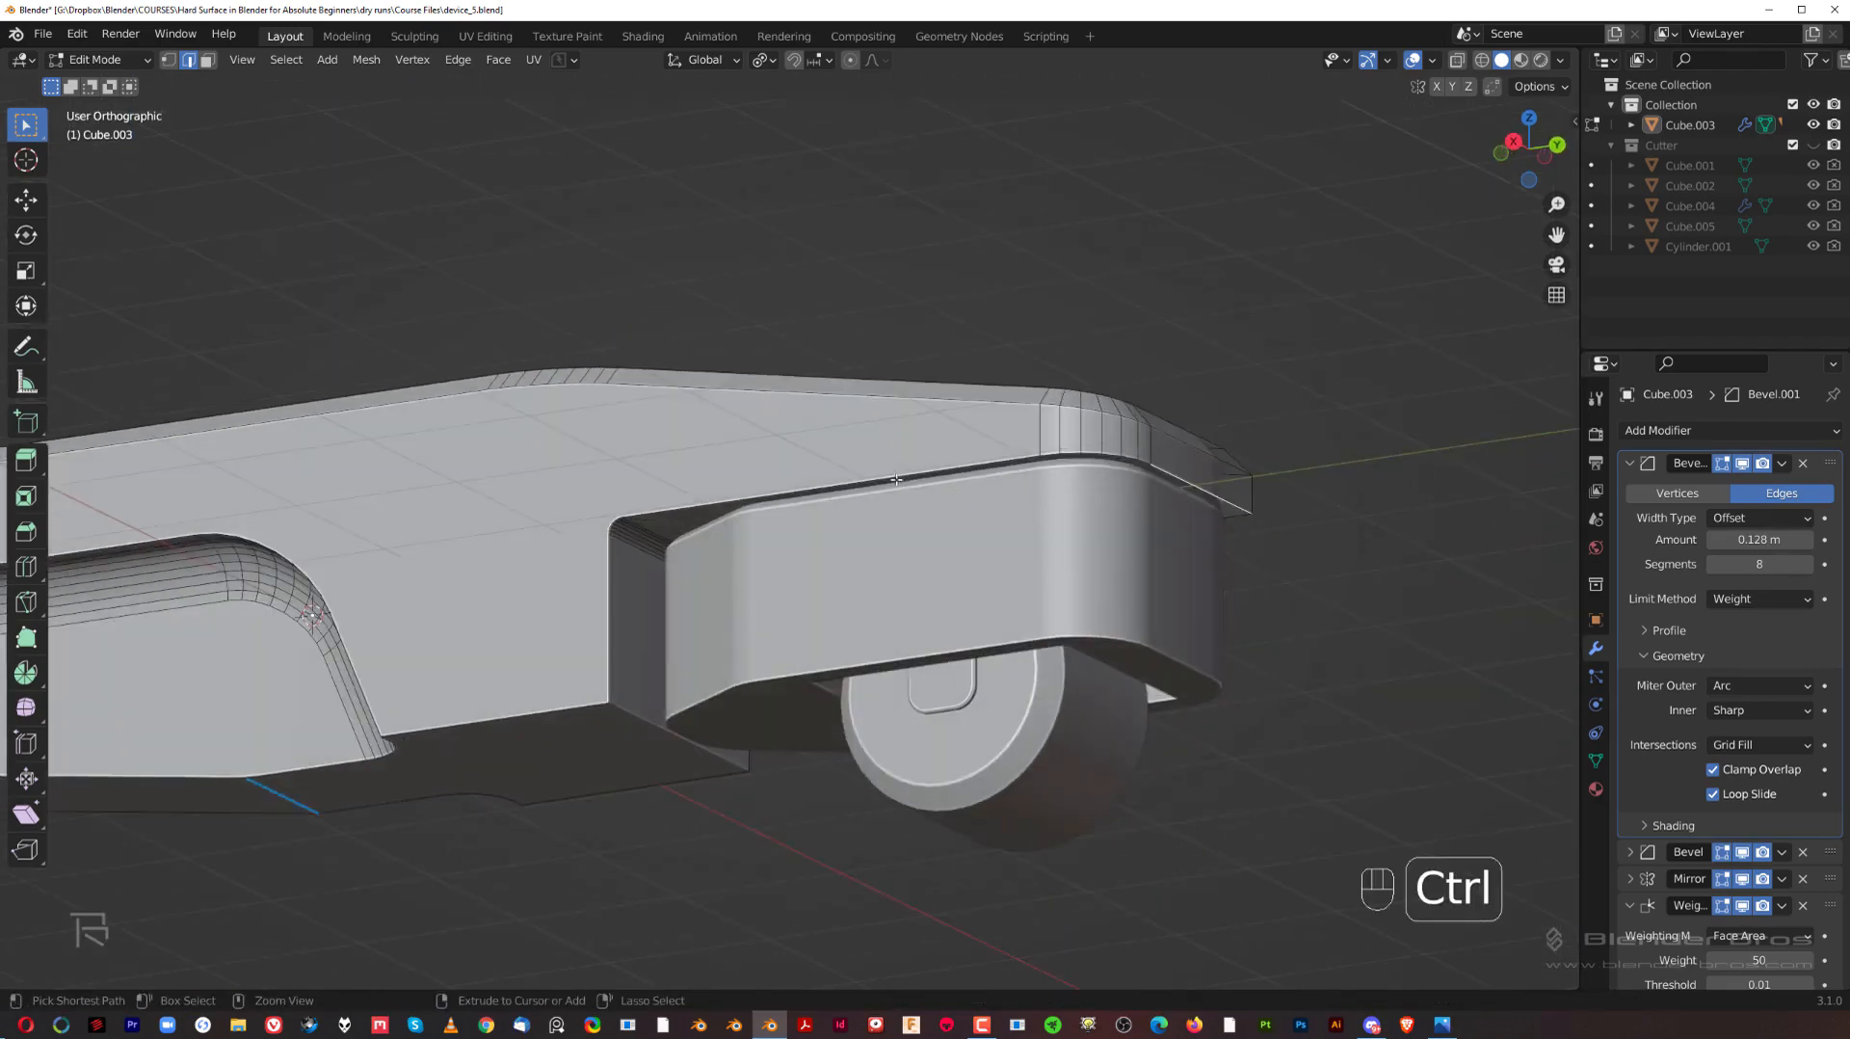
{"action": "left_click", "coordinate": [896, 479], "text": "ctrl"}
{"action": "left_click", "coordinate": [614, 633], "text": "ctrl"}
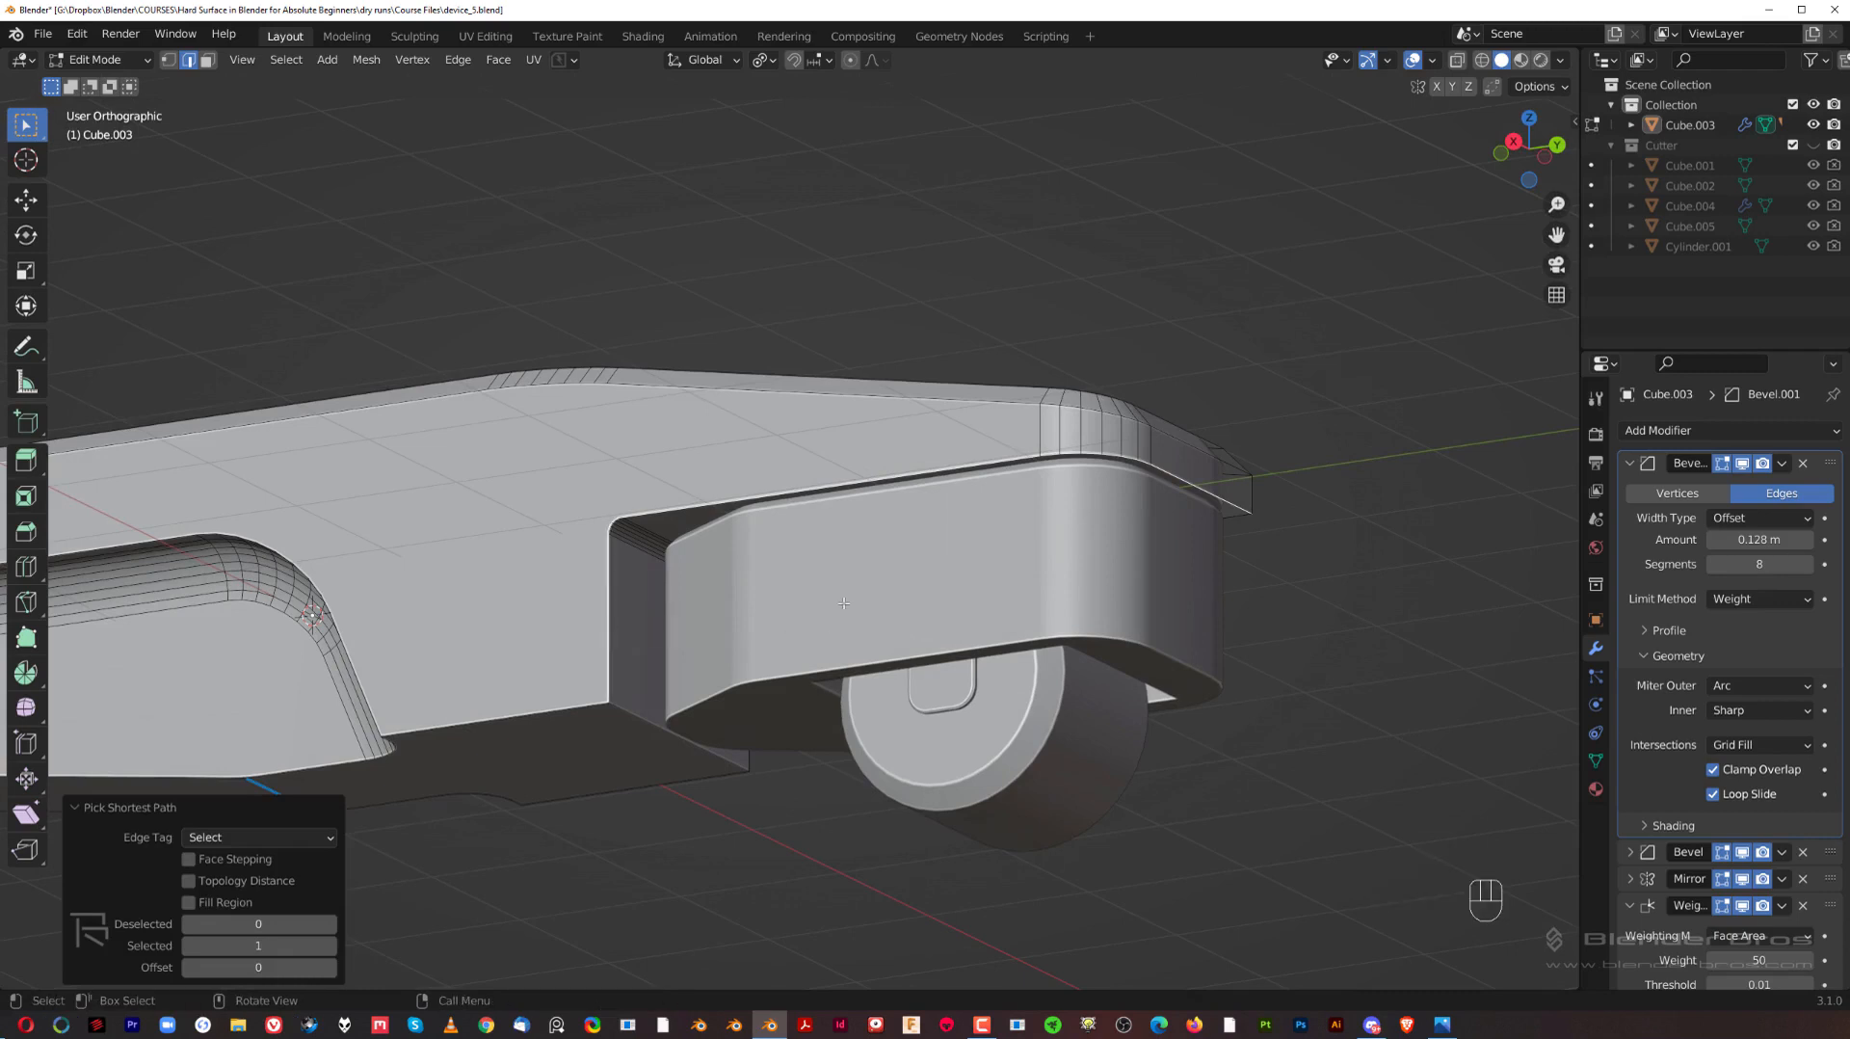
{"action": "key", "text": "ctrl+b"}
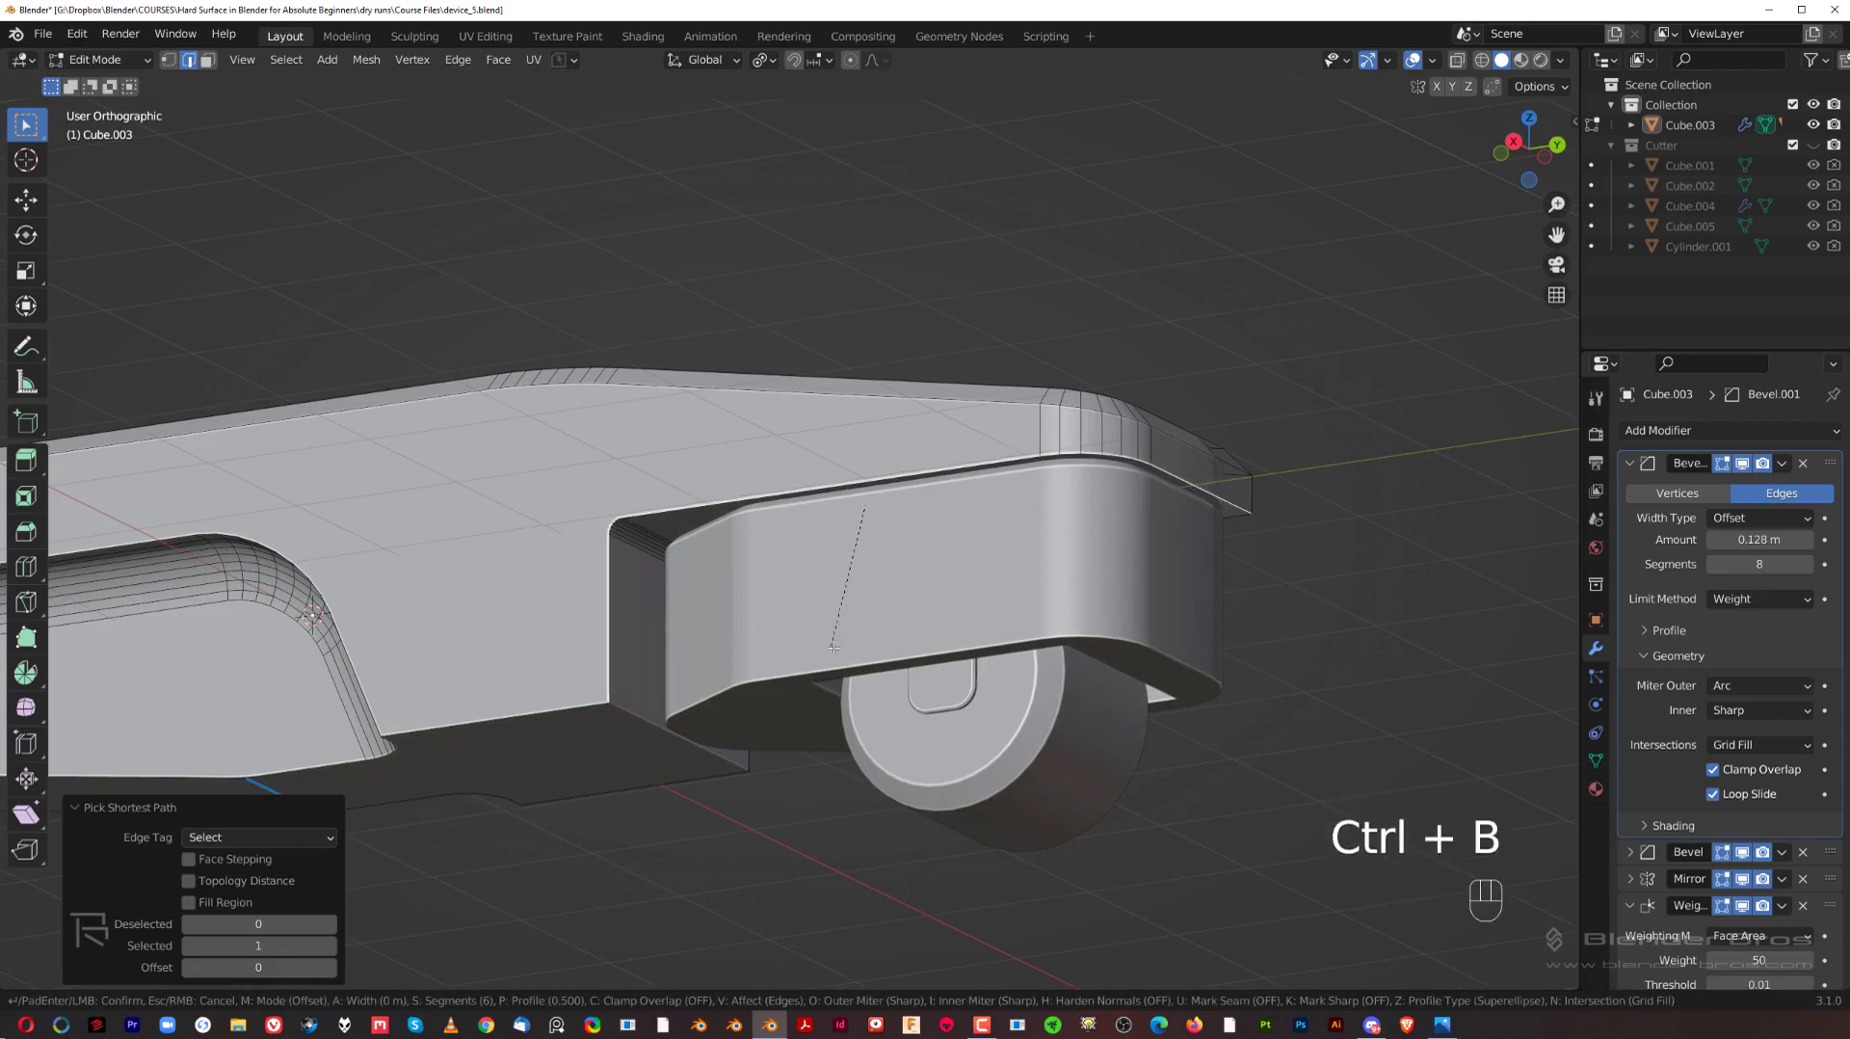
{"action": "scroll", "coordinate": [886, 678], "scroll_direction": "down", "scroll_amount": 5}
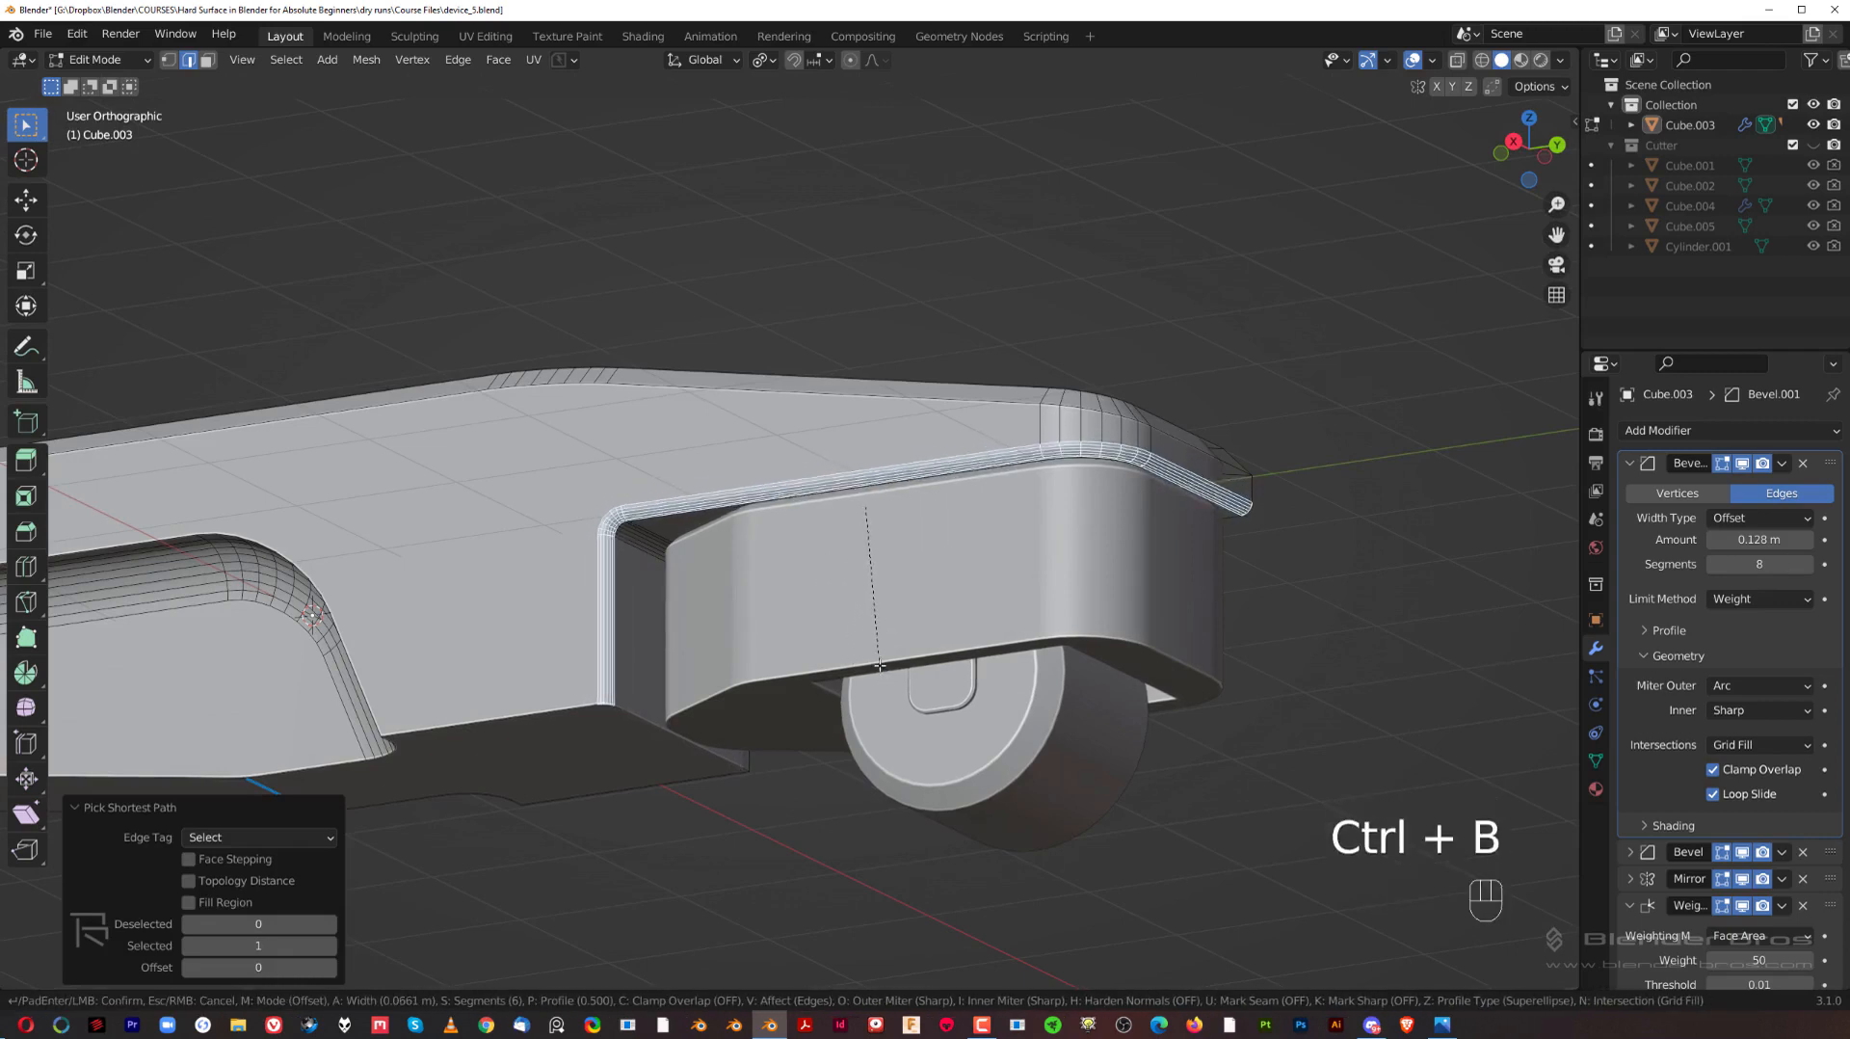
{"action": "left_click", "coordinate": [883, 660]}
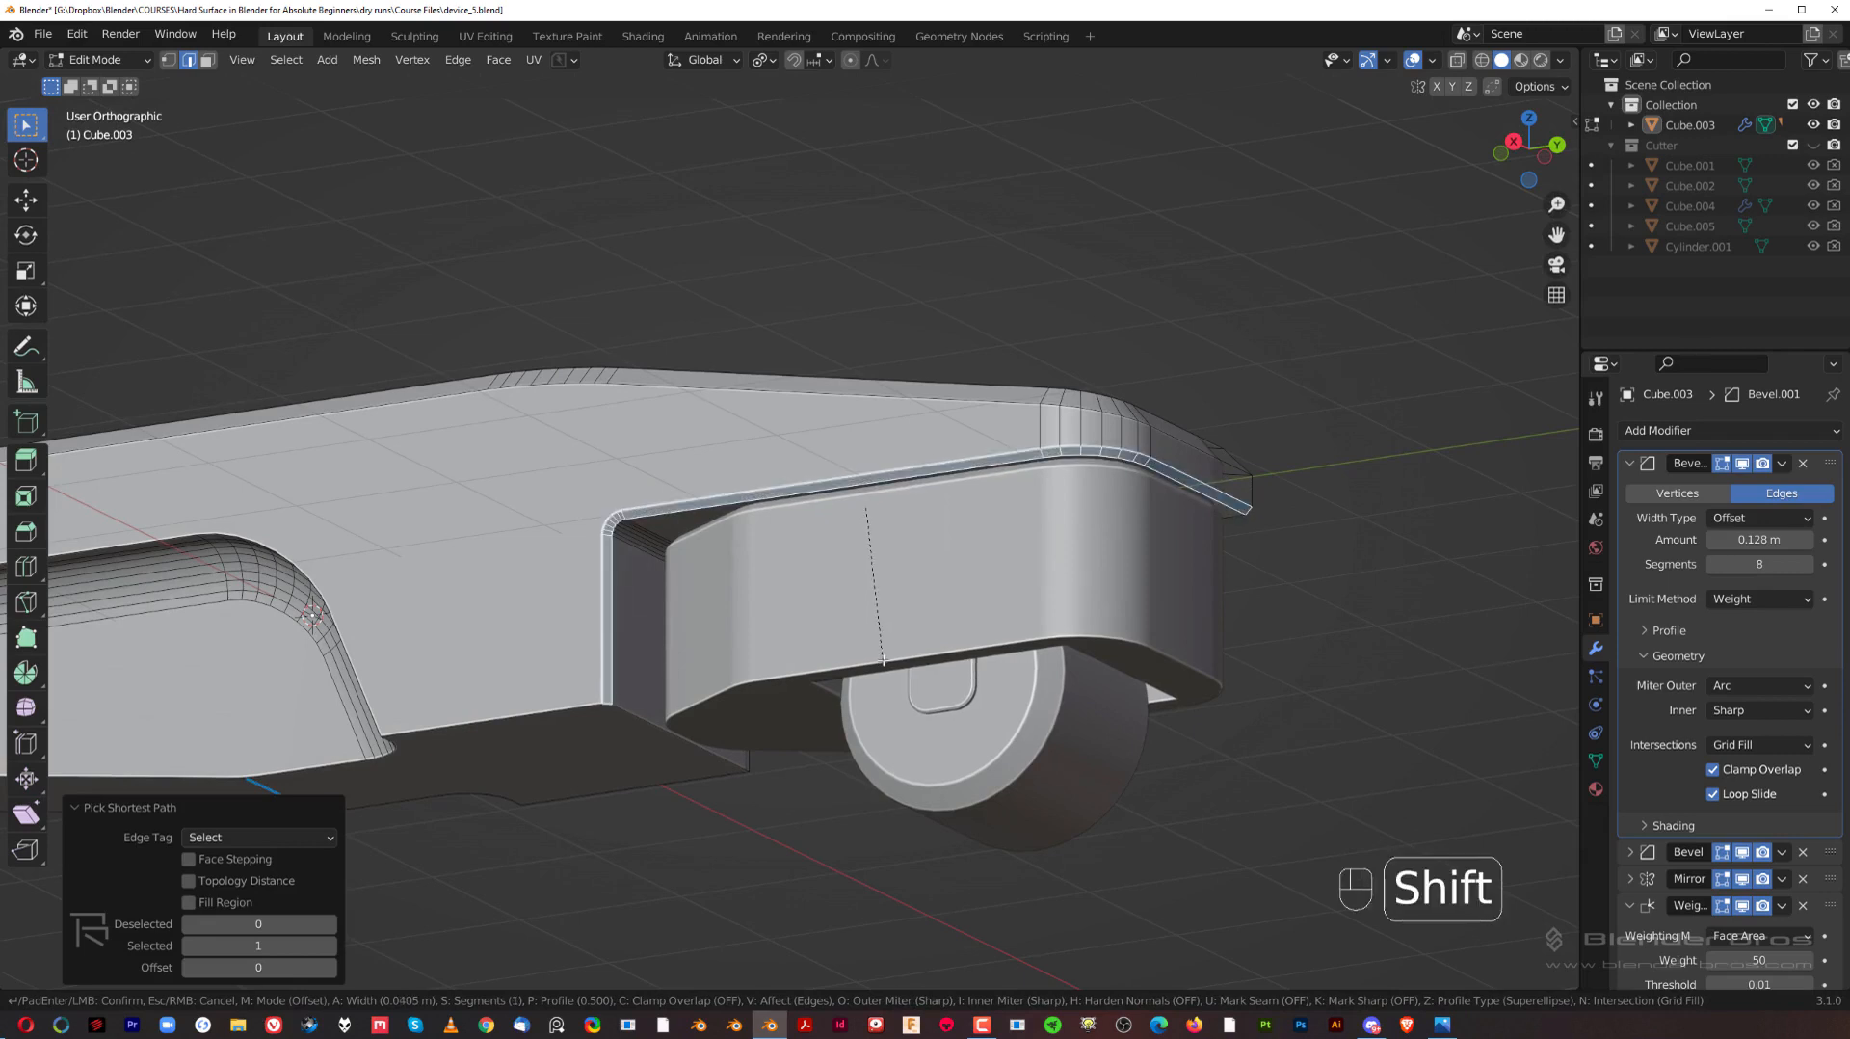
{"action": "key", "text": "Tab"}
Step: Chamfer the outer edge of the curved side recess on the arm body with a one-segment bevel about 0.04 m wide
{"action": "scroll", "coordinate": [805, 395], "scroll_direction": "down", "scroll_amount": 3}
{"action": "key", "text": "grave"}
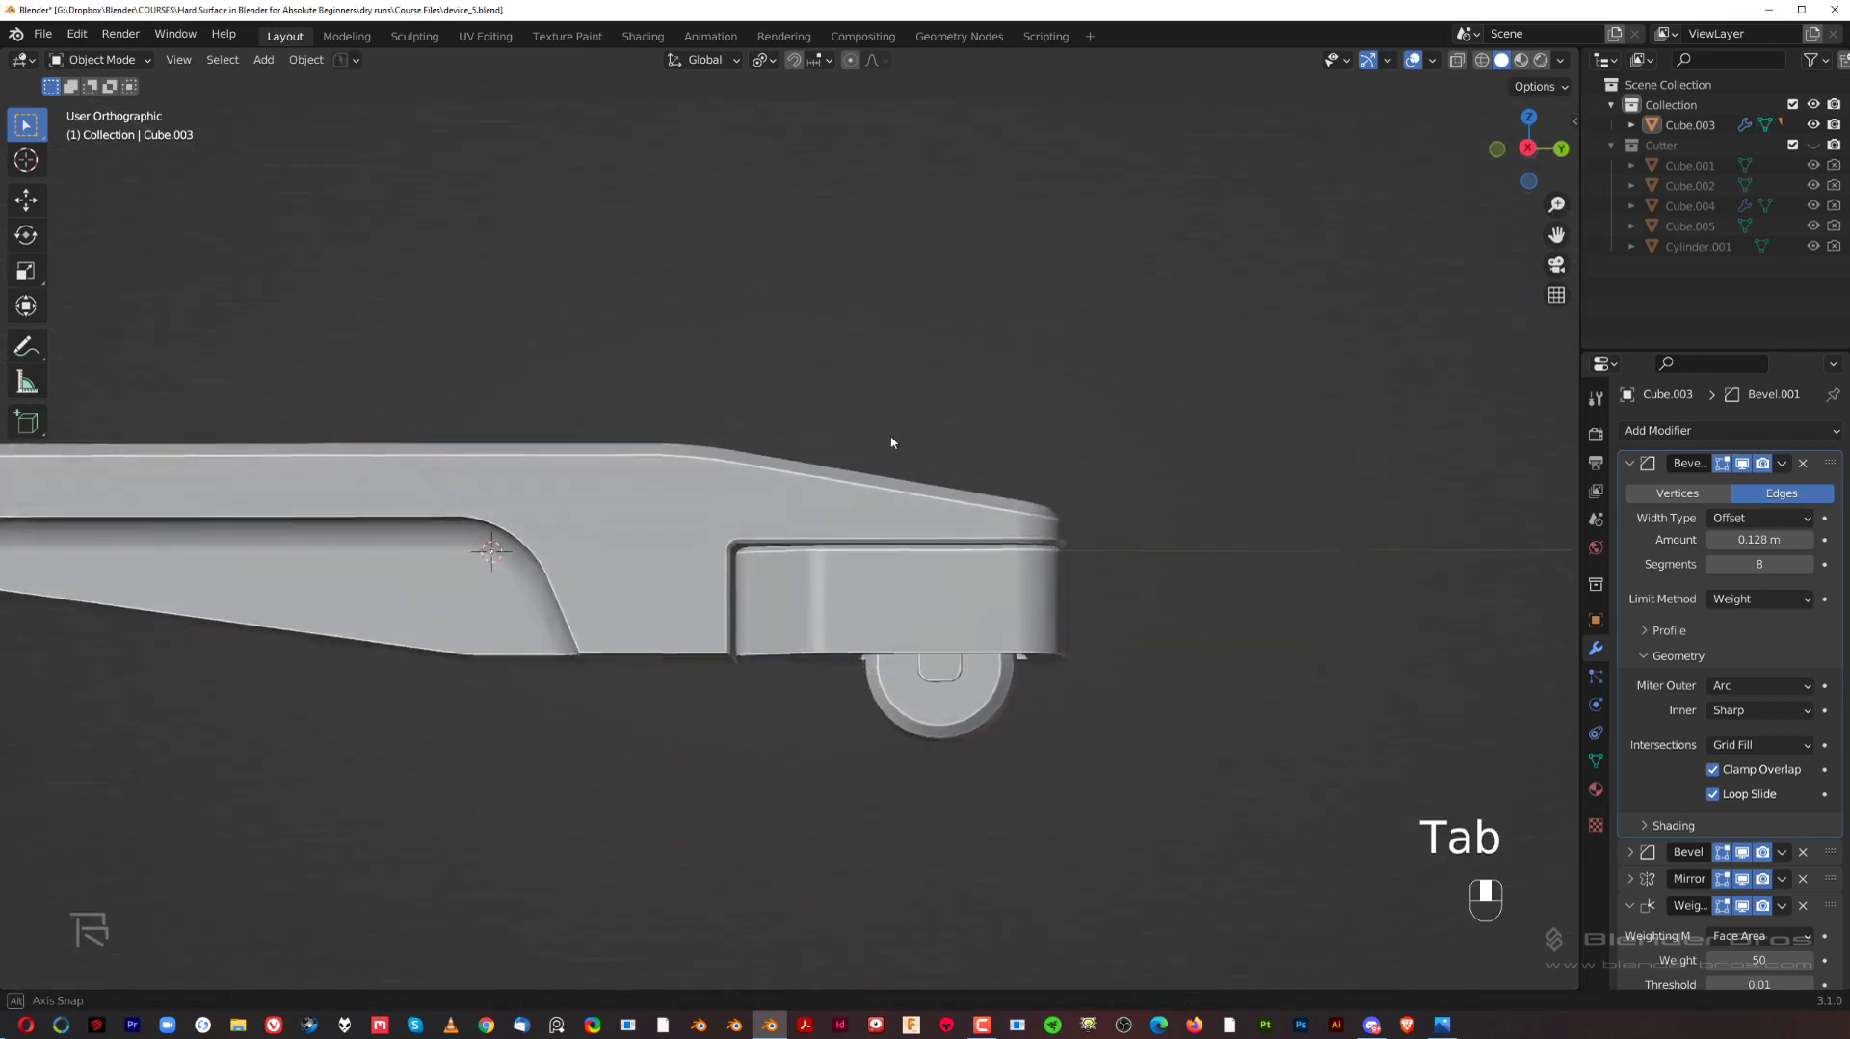
{"action": "middle_click_drag", "start_coordinate": [843, 630], "coordinate": [924, 624], "text": "shift"}
{"action": "left_click", "coordinate": [812, 594]}
{"action": "middle_click_drag", "start_coordinate": [819, 597], "coordinate": [894, 616]}
{"action": "key", "text": "Tab"}
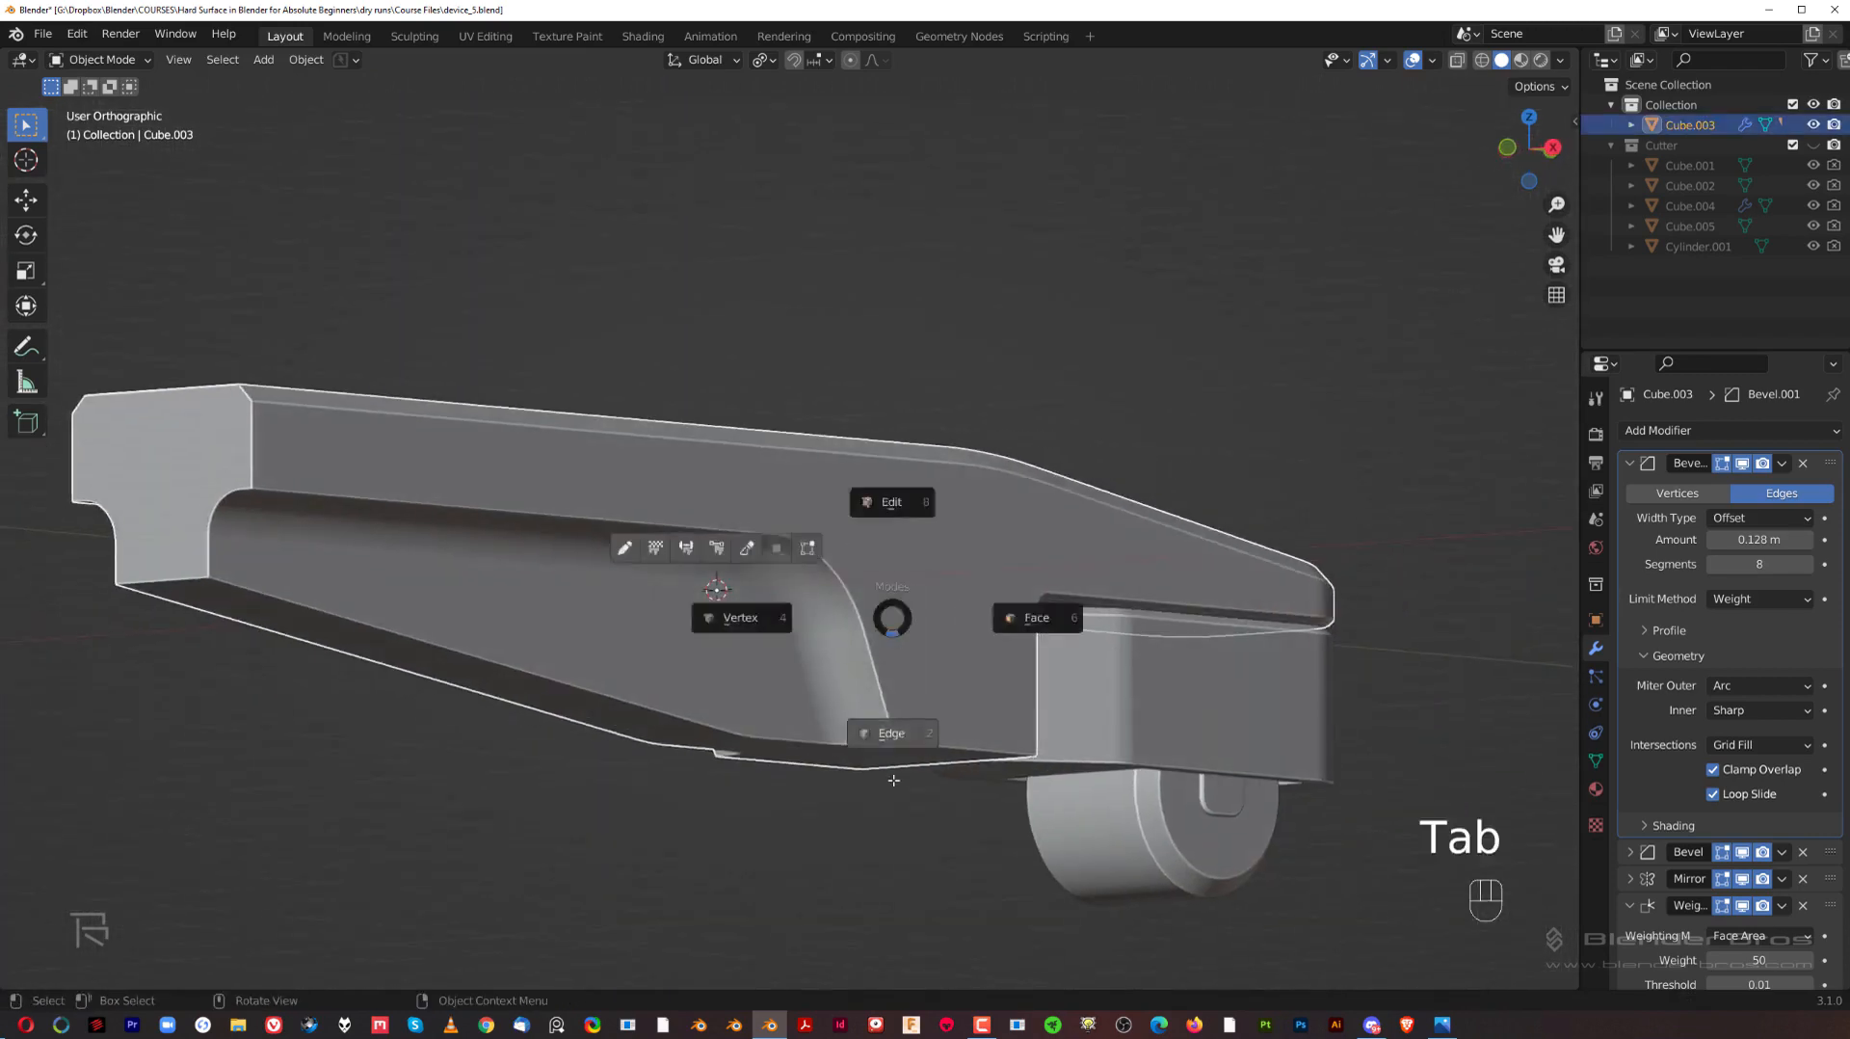
{"action": "left_click", "coordinate": [891, 685]}
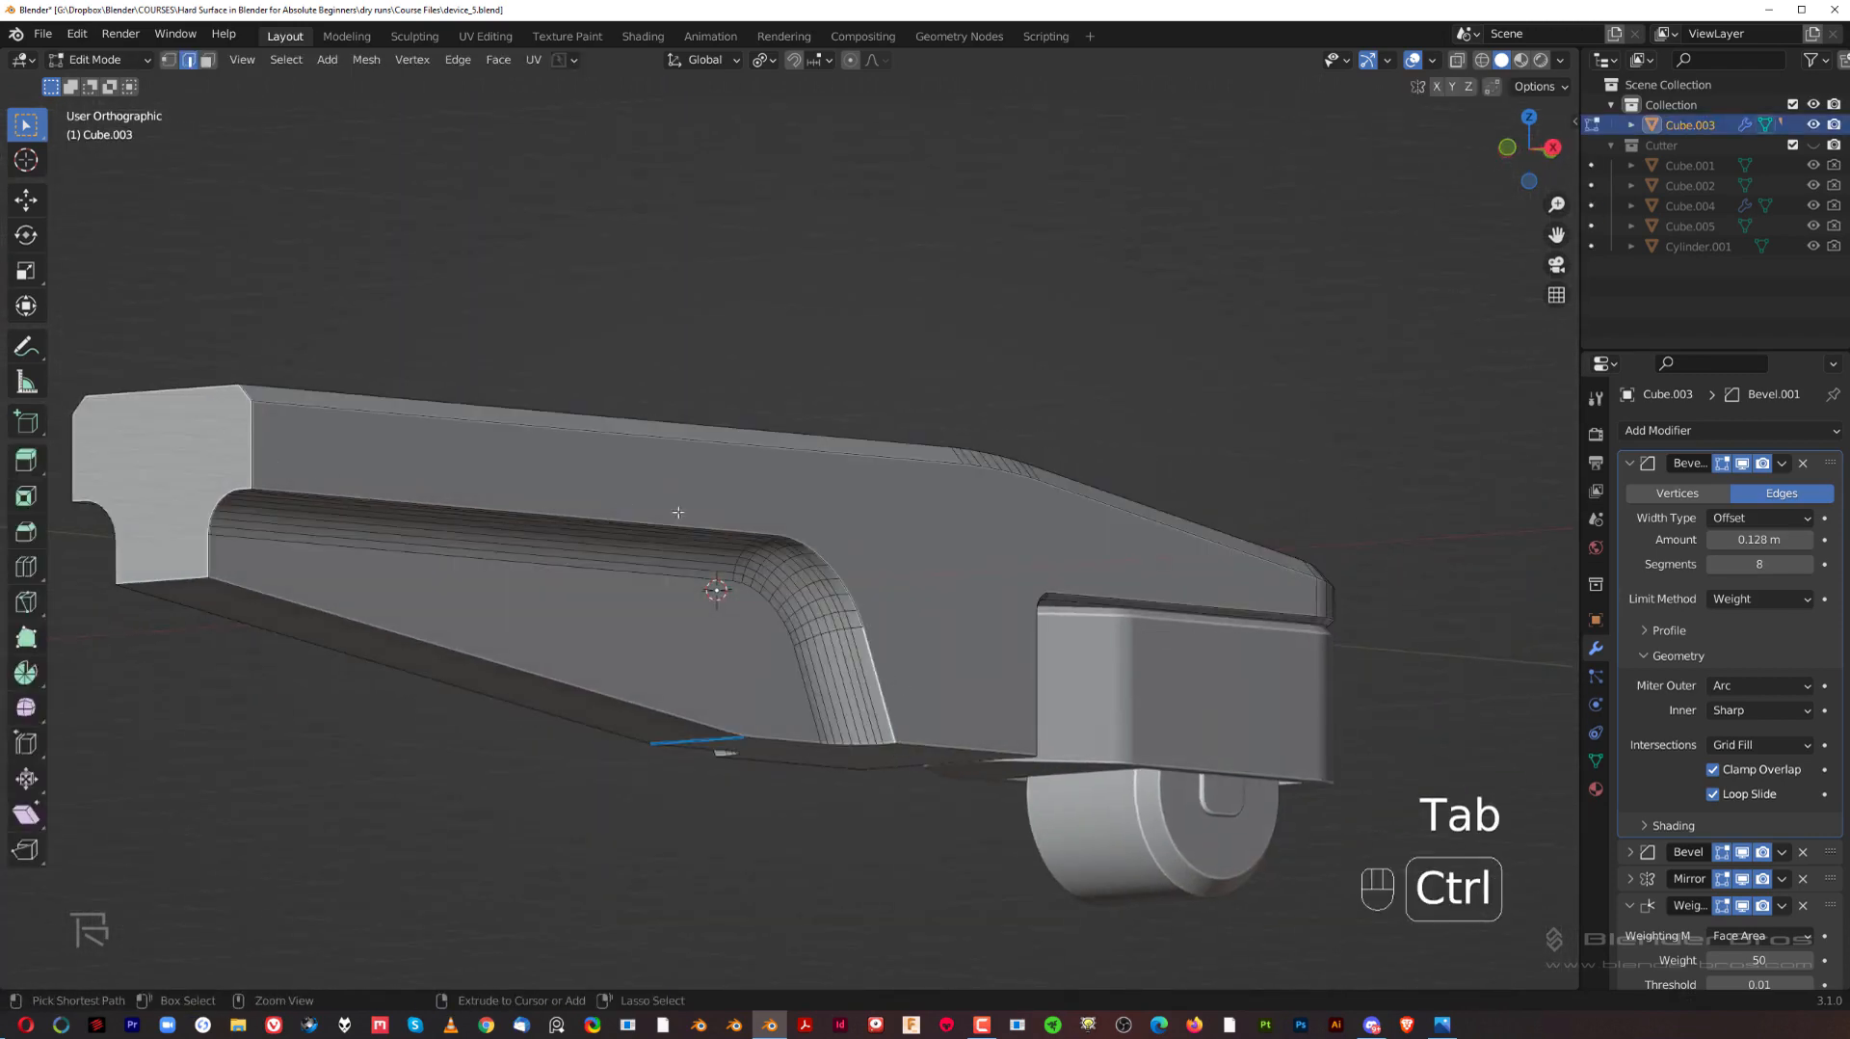
{"action": "left_click", "coordinate": [482, 502], "text": "ctrl"}
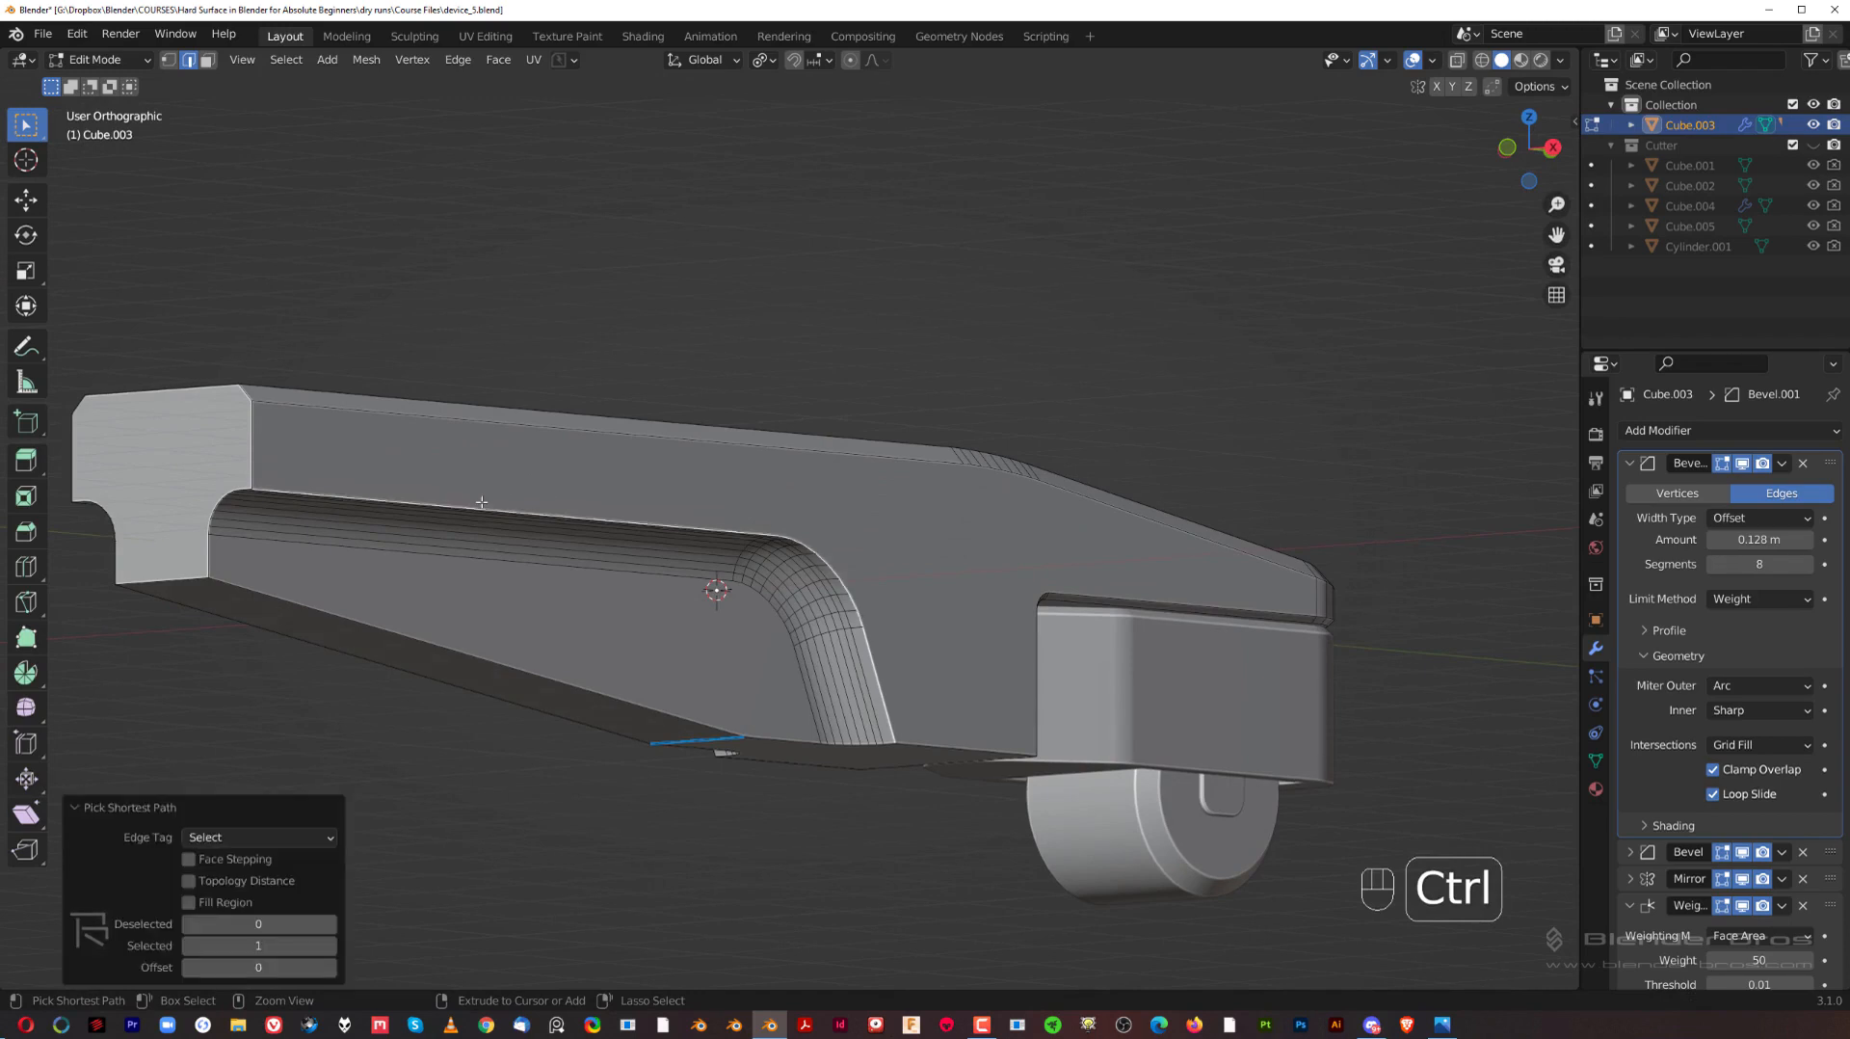
{"action": "middle_click_drag", "start_coordinate": [578, 564], "coordinate": [631, 506]}
{"action": "middle_click_drag", "start_coordinate": [660, 511], "coordinate": [799, 511], "text": "shift"}
{"action": "scroll", "coordinate": [879, 451], "scroll_direction": "up", "scroll_amount": 1}
{"action": "key", "text": "ctrl+b"}
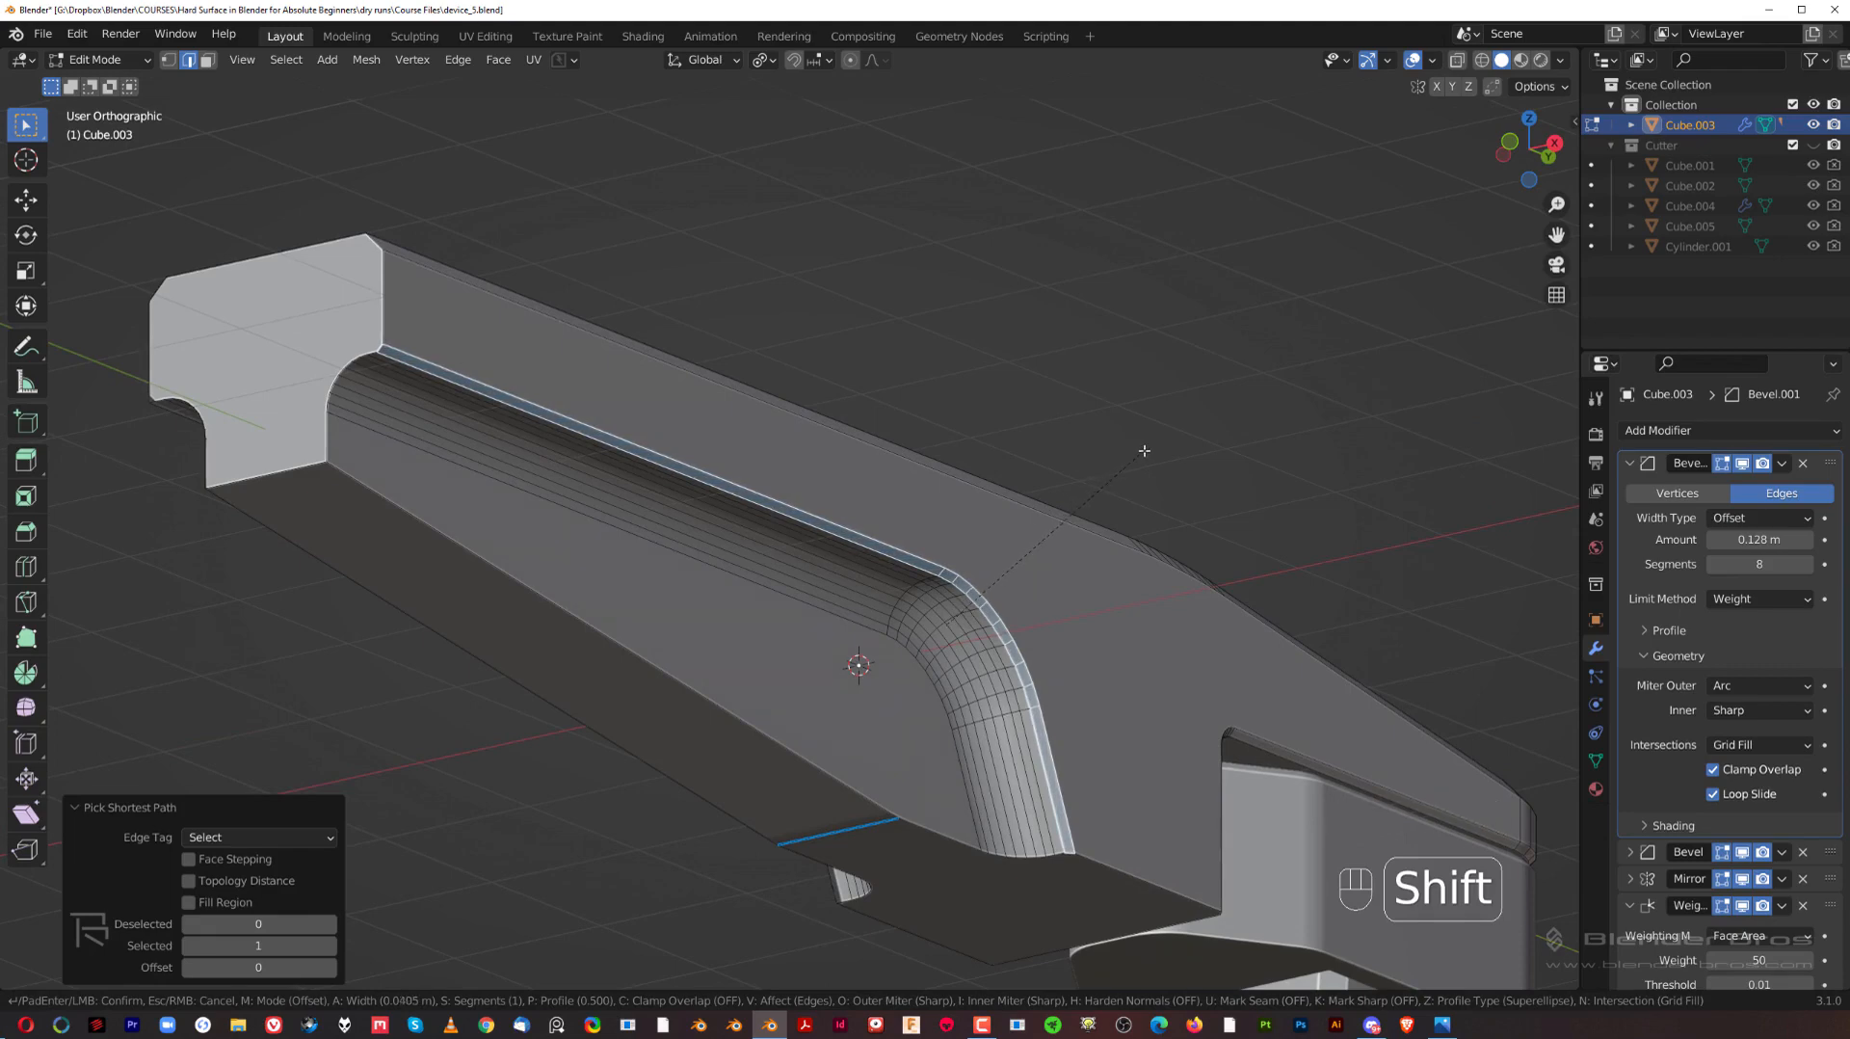
{"action": "left_click", "coordinate": [1146, 450], "text": "shift"}
{"action": "key", "text": "grave"}
{"action": "scroll", "coordinate": [1025, 355], "scroll_direction": "down", "scroll_amount": 3}
{"action": "key", "text": "Tab"}
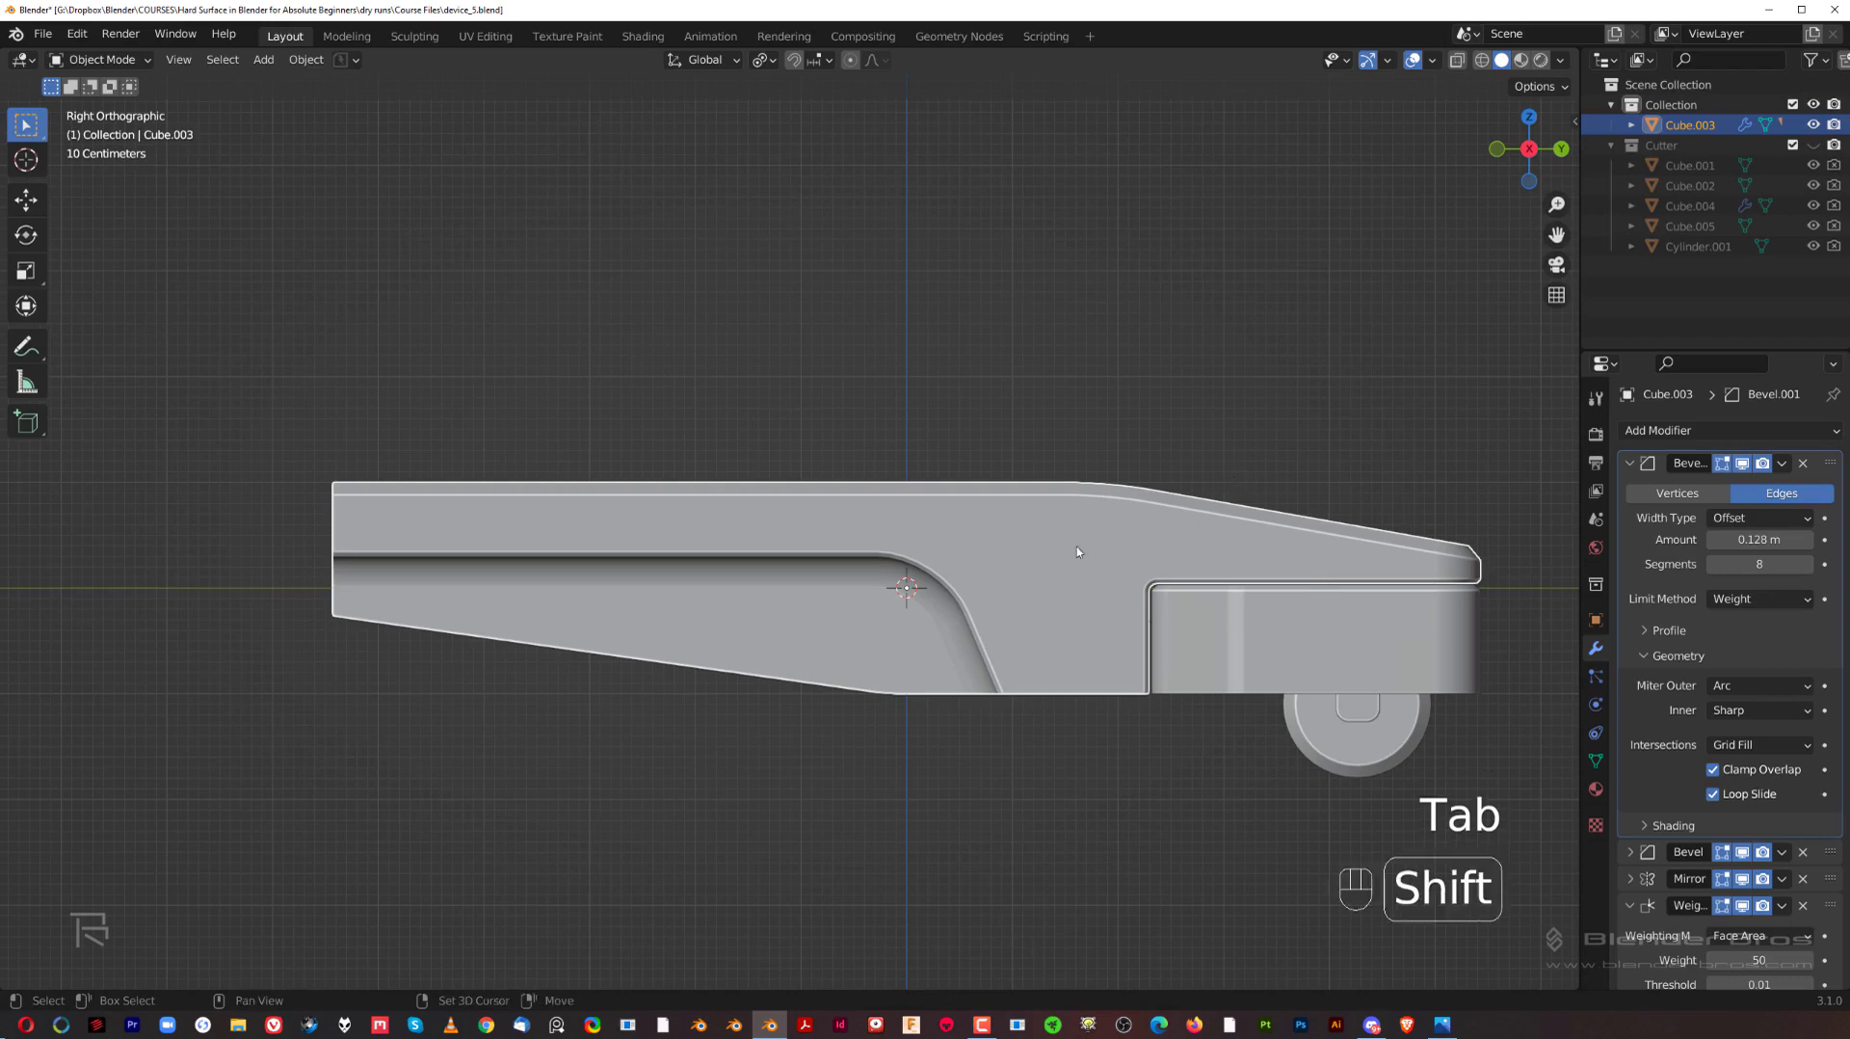
Step: Examine the new chamfers around the side recess and the wheel housing notch, and deselect the arm body
{"action": "middle_click_drag", "start_coordinate": [1082, 552], "coordinate": [1126, 484], "text": "shift"}
{"action": "scroll", "coordinate": [964, 477], "scroll_direction": "up", "scroll_amount": 2}
{"action": "middle_click_drag", "start_coordinate": [715, 449], "coordinate": [600, 539]}
{"action": "key", "text": "grave"}
{"action": "middle_click_drag", "start_coordinate": [1183, 542], "coordinate": [842, 463], "text": "shift"}
{"action": "scroll", "coordinate": [964, 575], "scroll_direction": "up", "scroll_amount": 2}
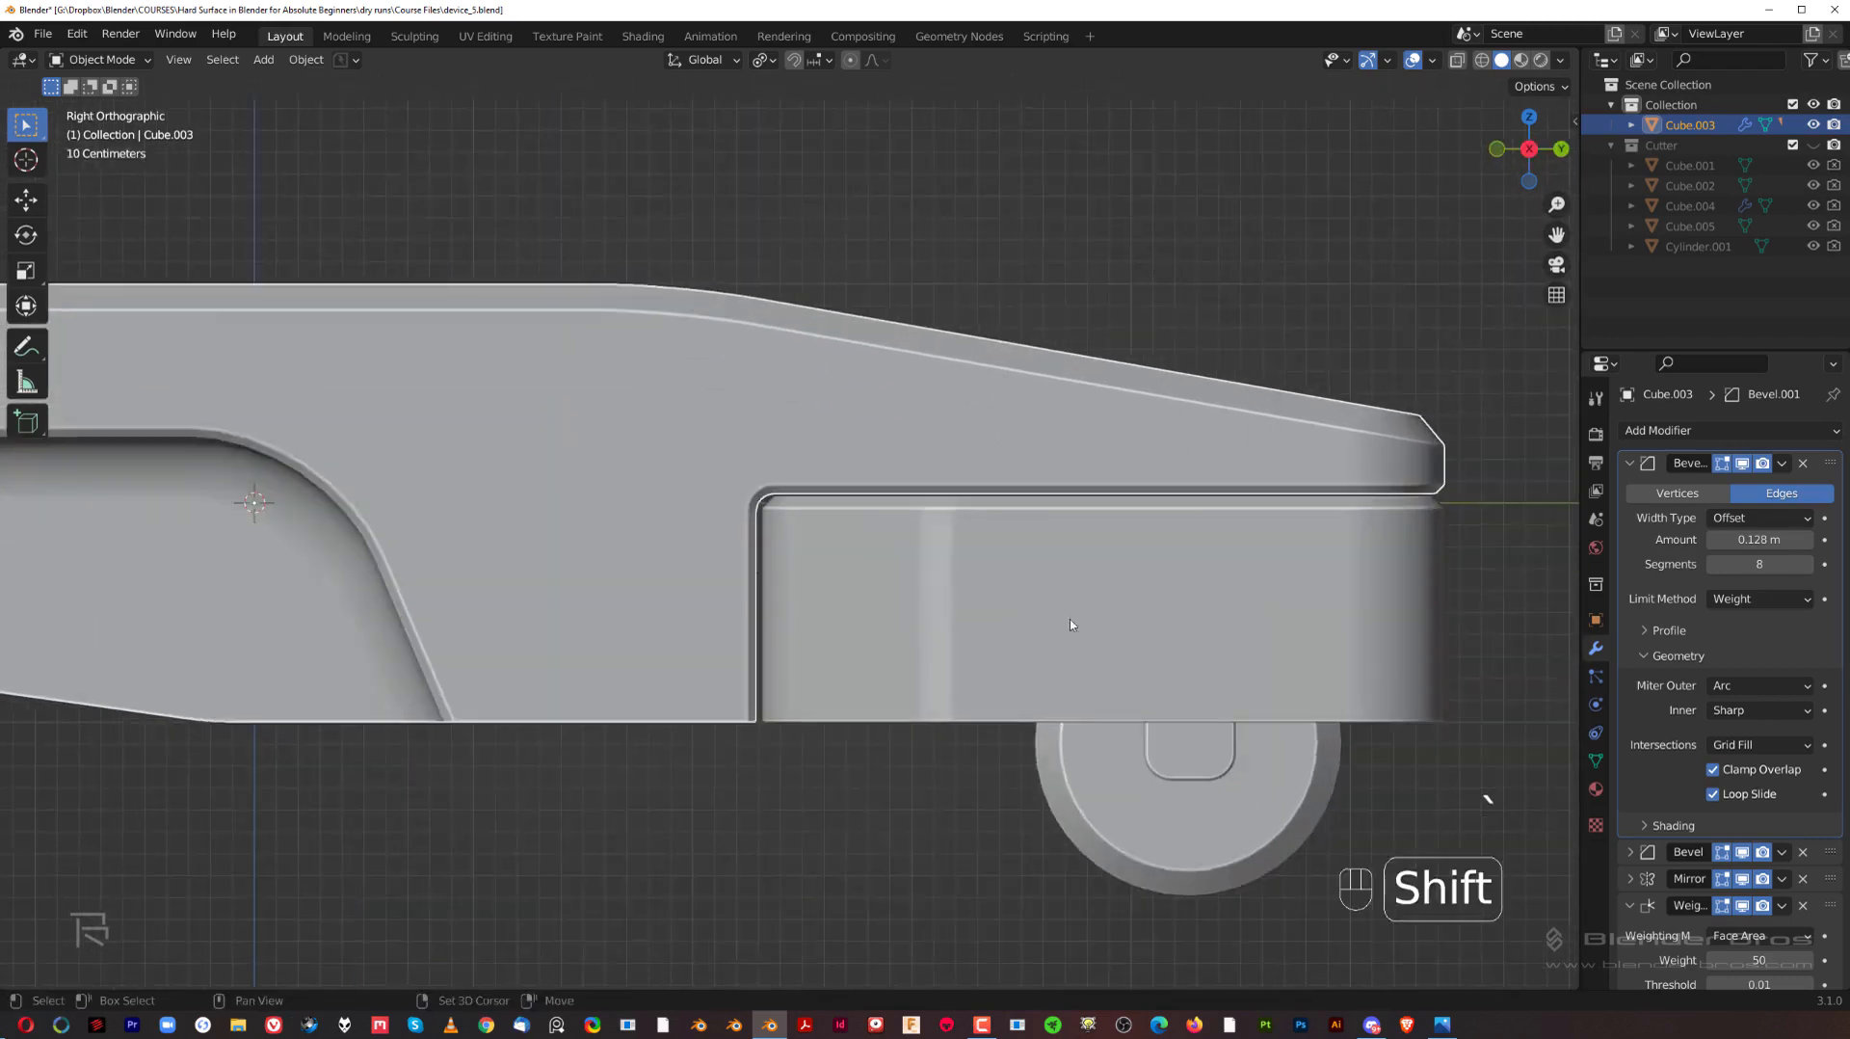
{"action": "middle_click_drag", "start_coordinate": [1070, 623], "coordinate": [897, 531]}
{"action": "scroll", "coordinate": [937, 573], "scroll_direction": "down", "scroll_amount": 1}
{"action": "key", "text": "grave"}
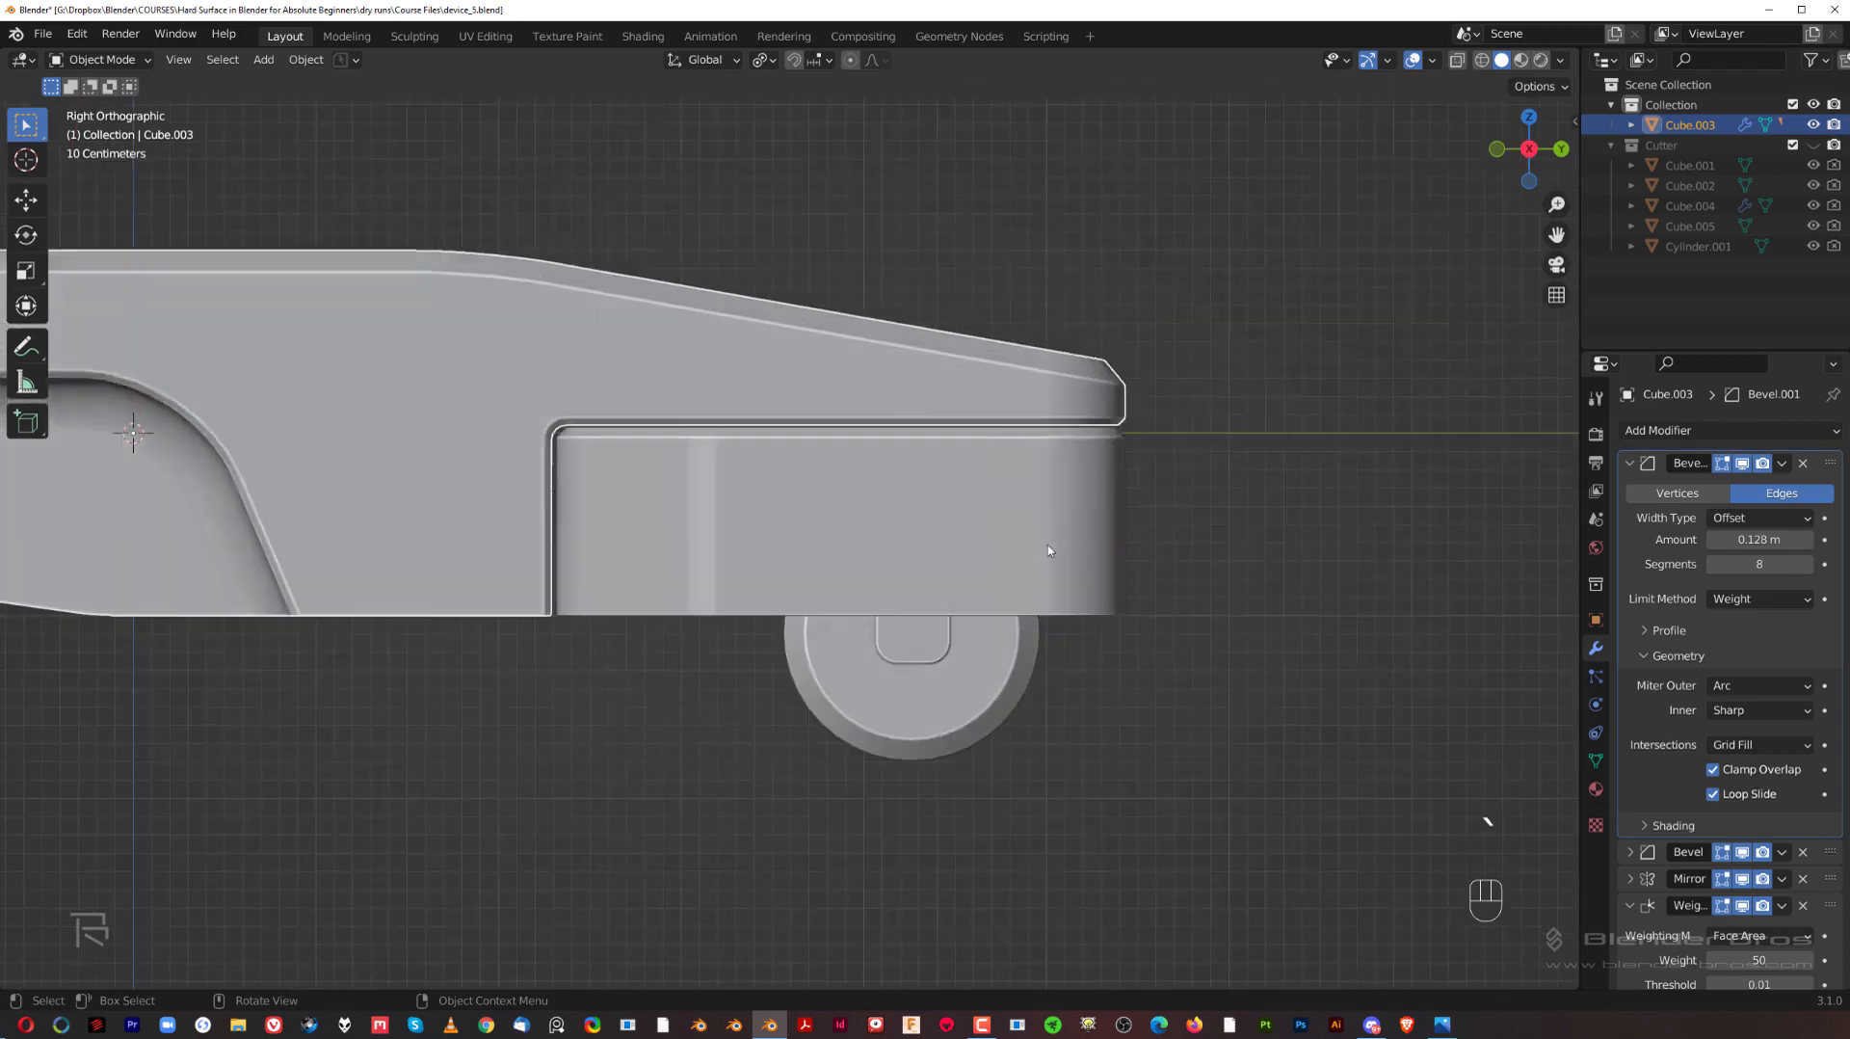
{"action": "scroll", "coordinate": [835, 615], "scroll_direction": "down", "scroll_amount": 2}
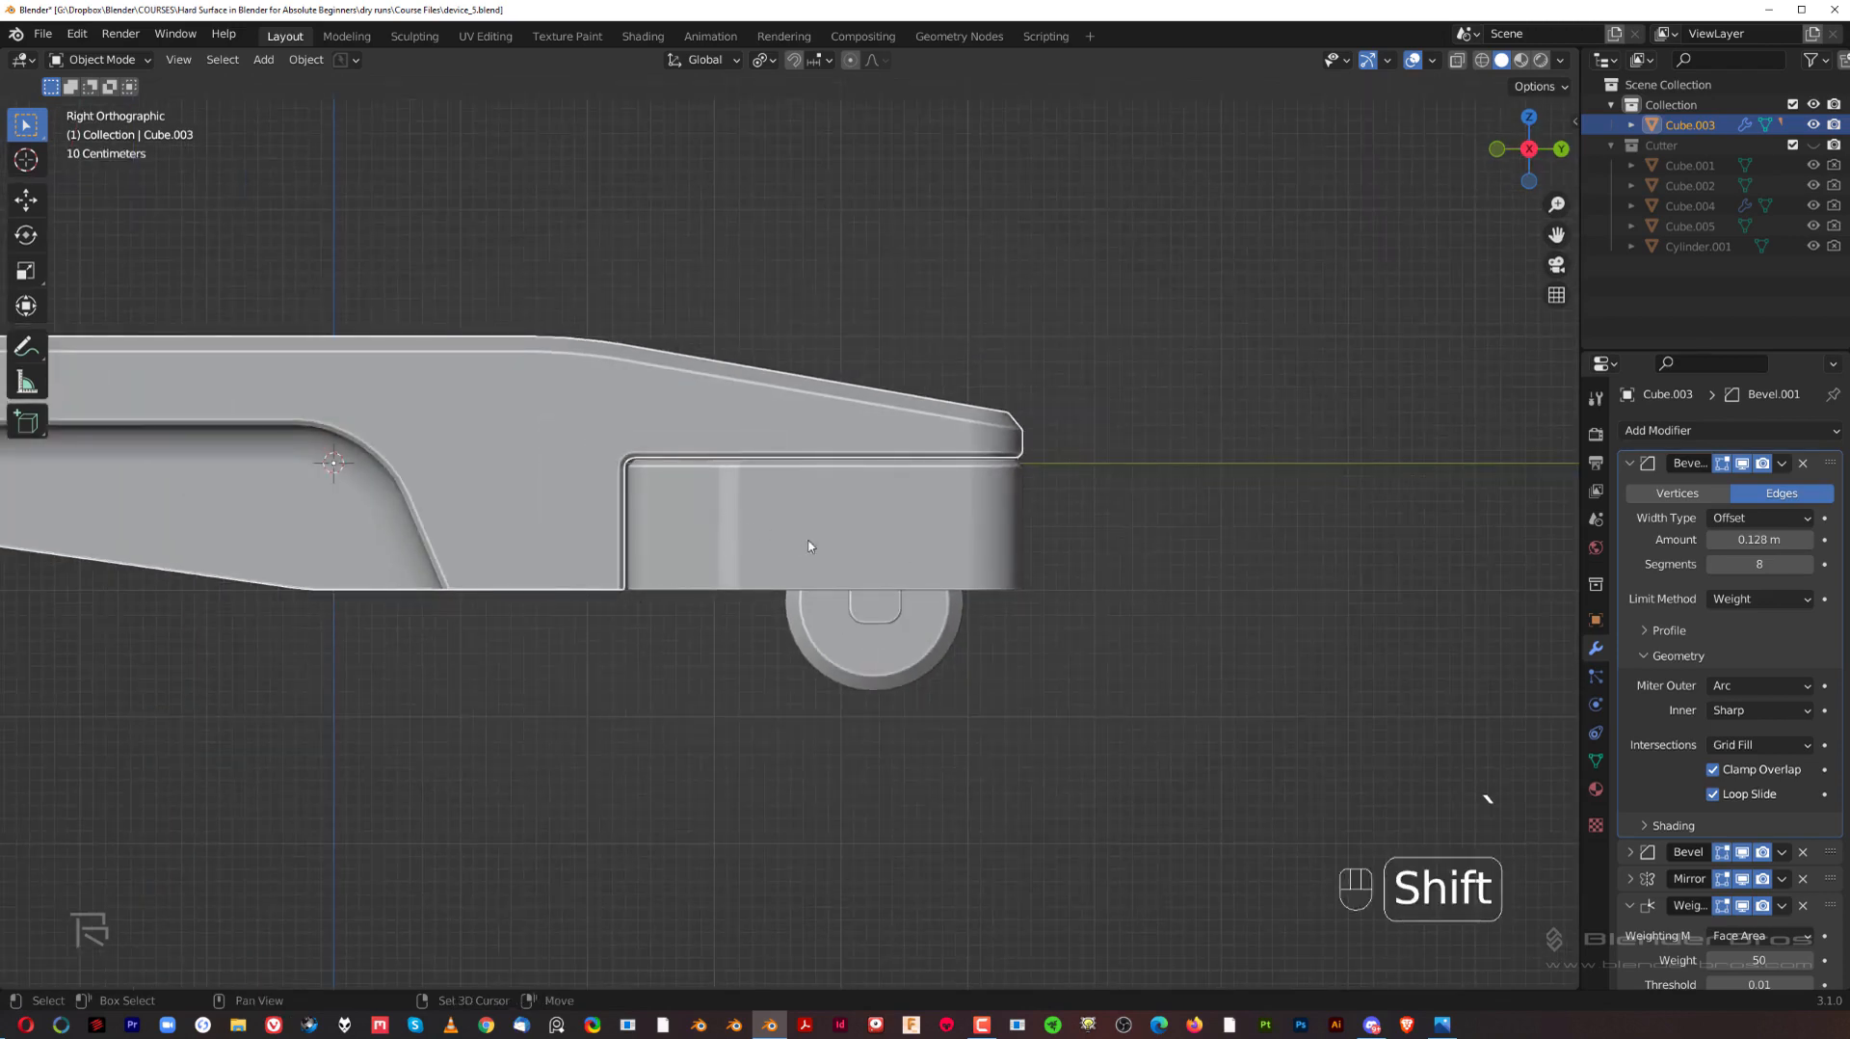
{"action": "middle_click_drag", "start_coordinate": [771, 506], "coordinate": [896, 577], "text": "shift"}
{"action": "middle_click_drag", "start_coordinate": [896, 577], "coordinate": [1093, 576]}
{"action": "key", "text": "grave"}
{"action": "left_click", "coordinate": [1066, 756]}
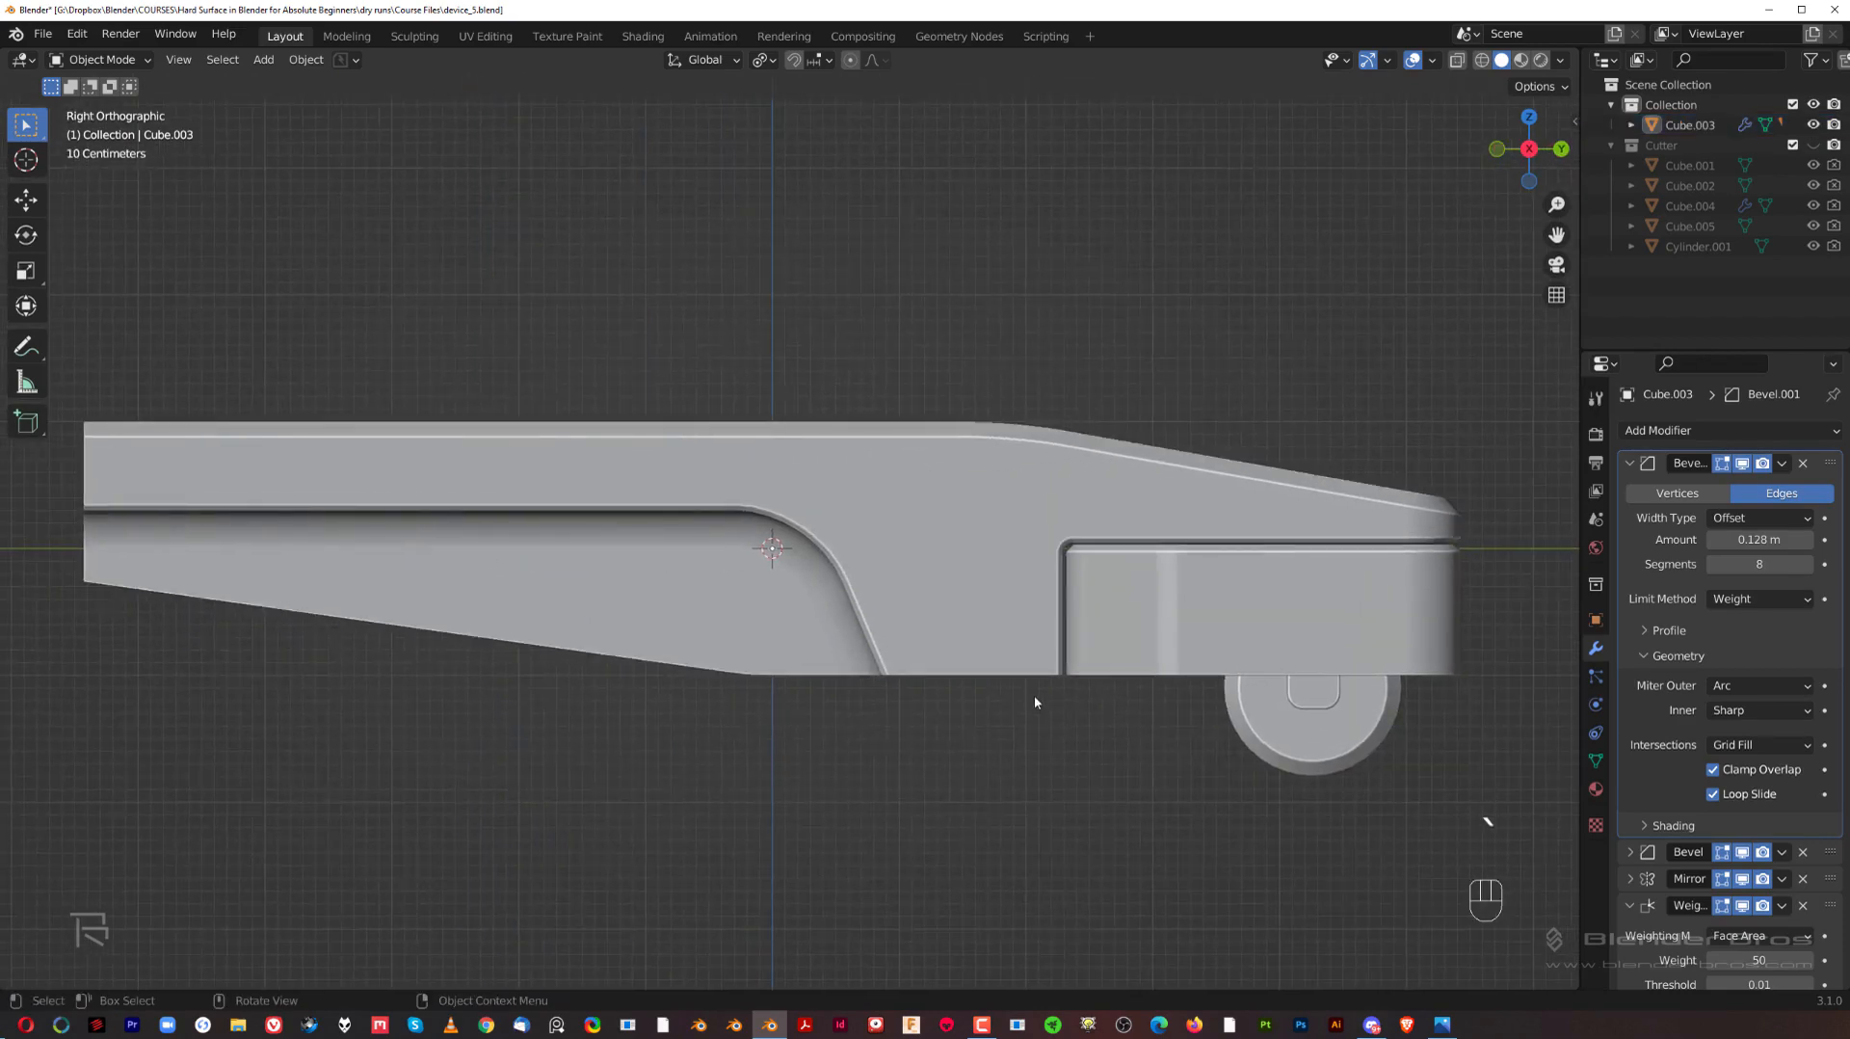
{"action": "scroll", "coordinate": [1033, 696], "scroll_direction": "down", "scroll_amount": 3}
{"action": "middle_click_drag", "start_coordinate": [938, 588], "coordinate": [1214, 482]}
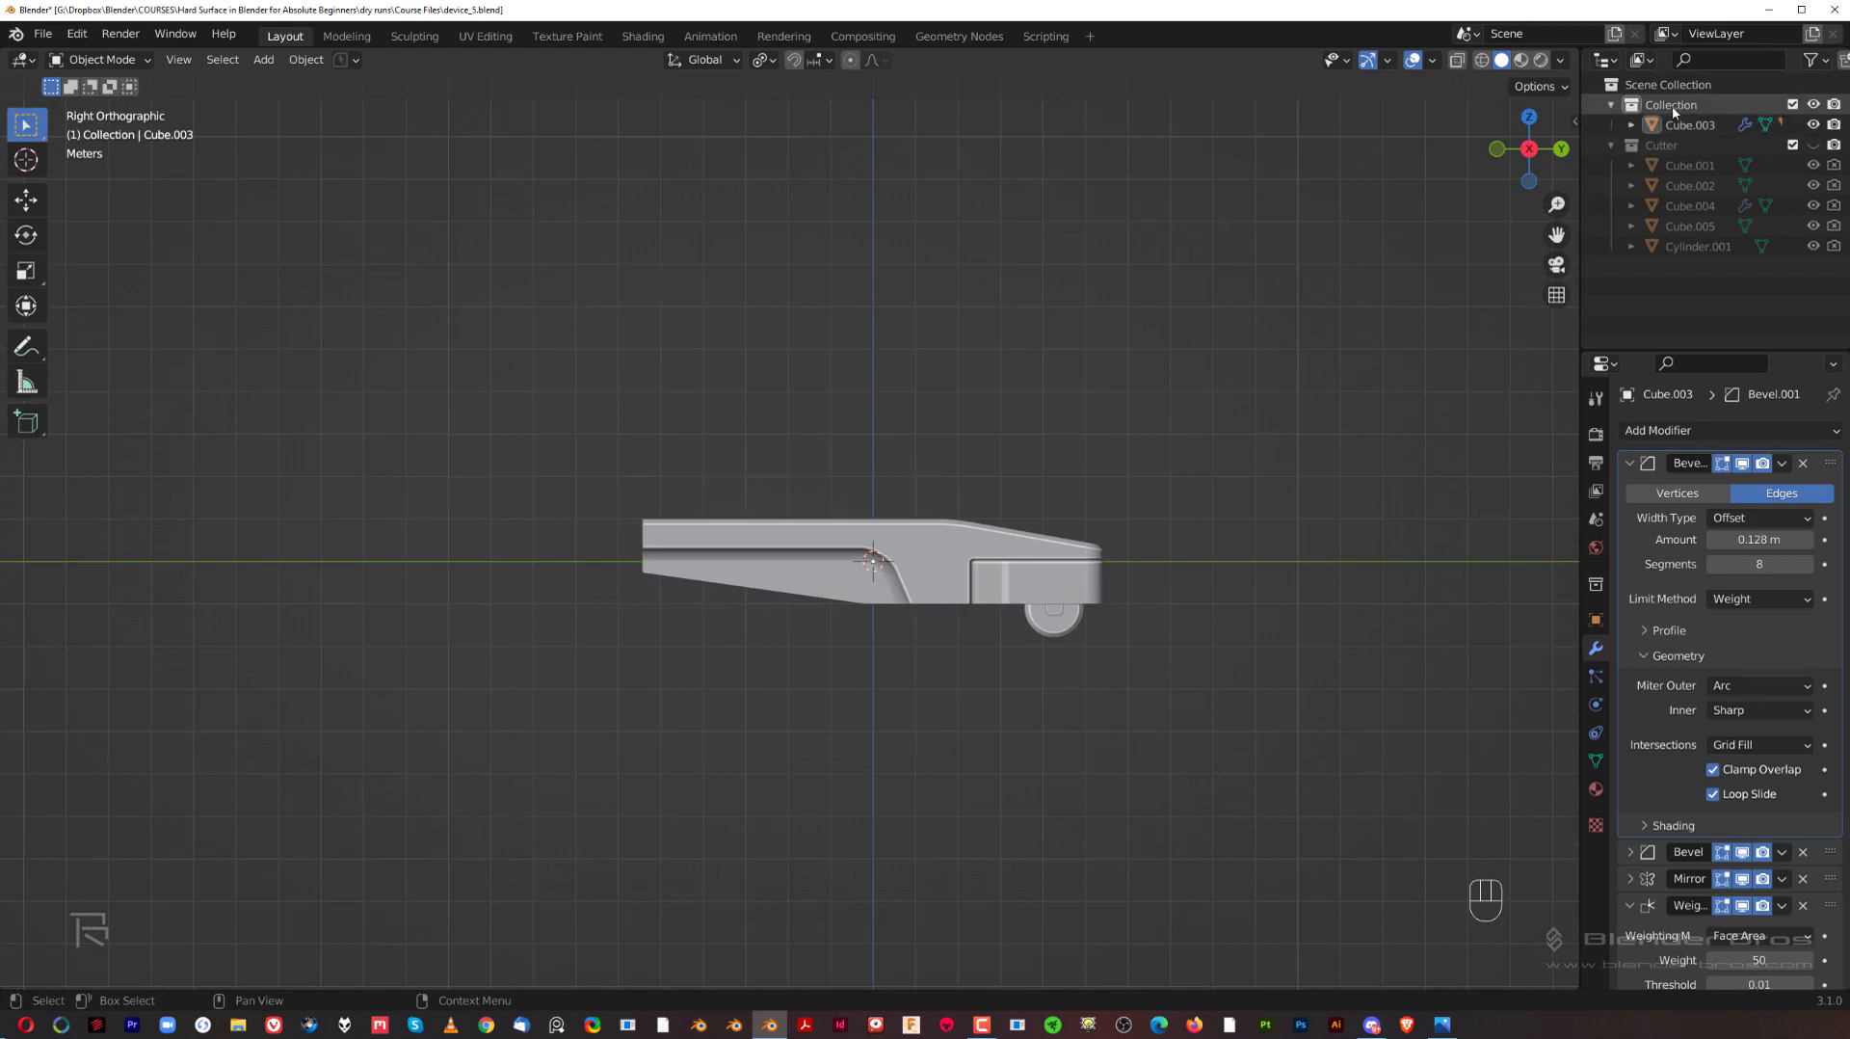
Step: Rename the collection holding the arm body to "Wheels"
{"action": "double_click", "coordinate": [1673, 106]}
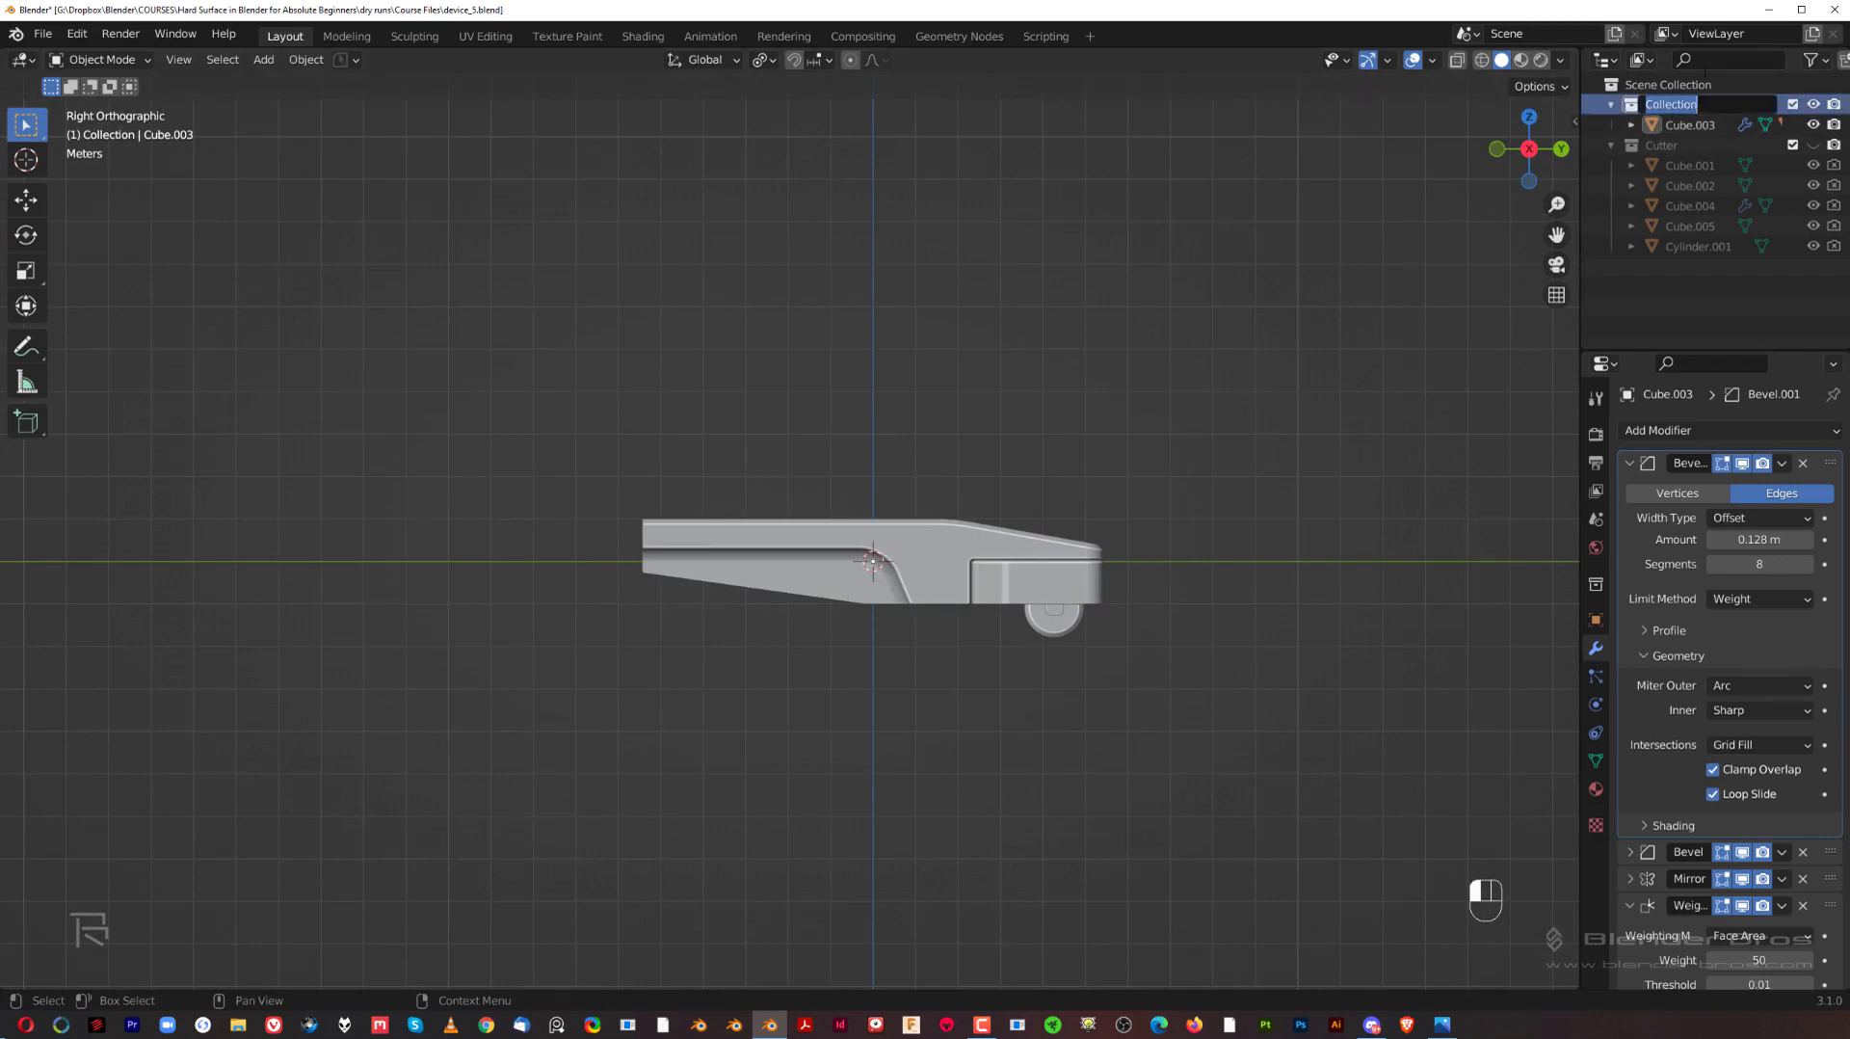
{"action": "type", "text": "Whels"}
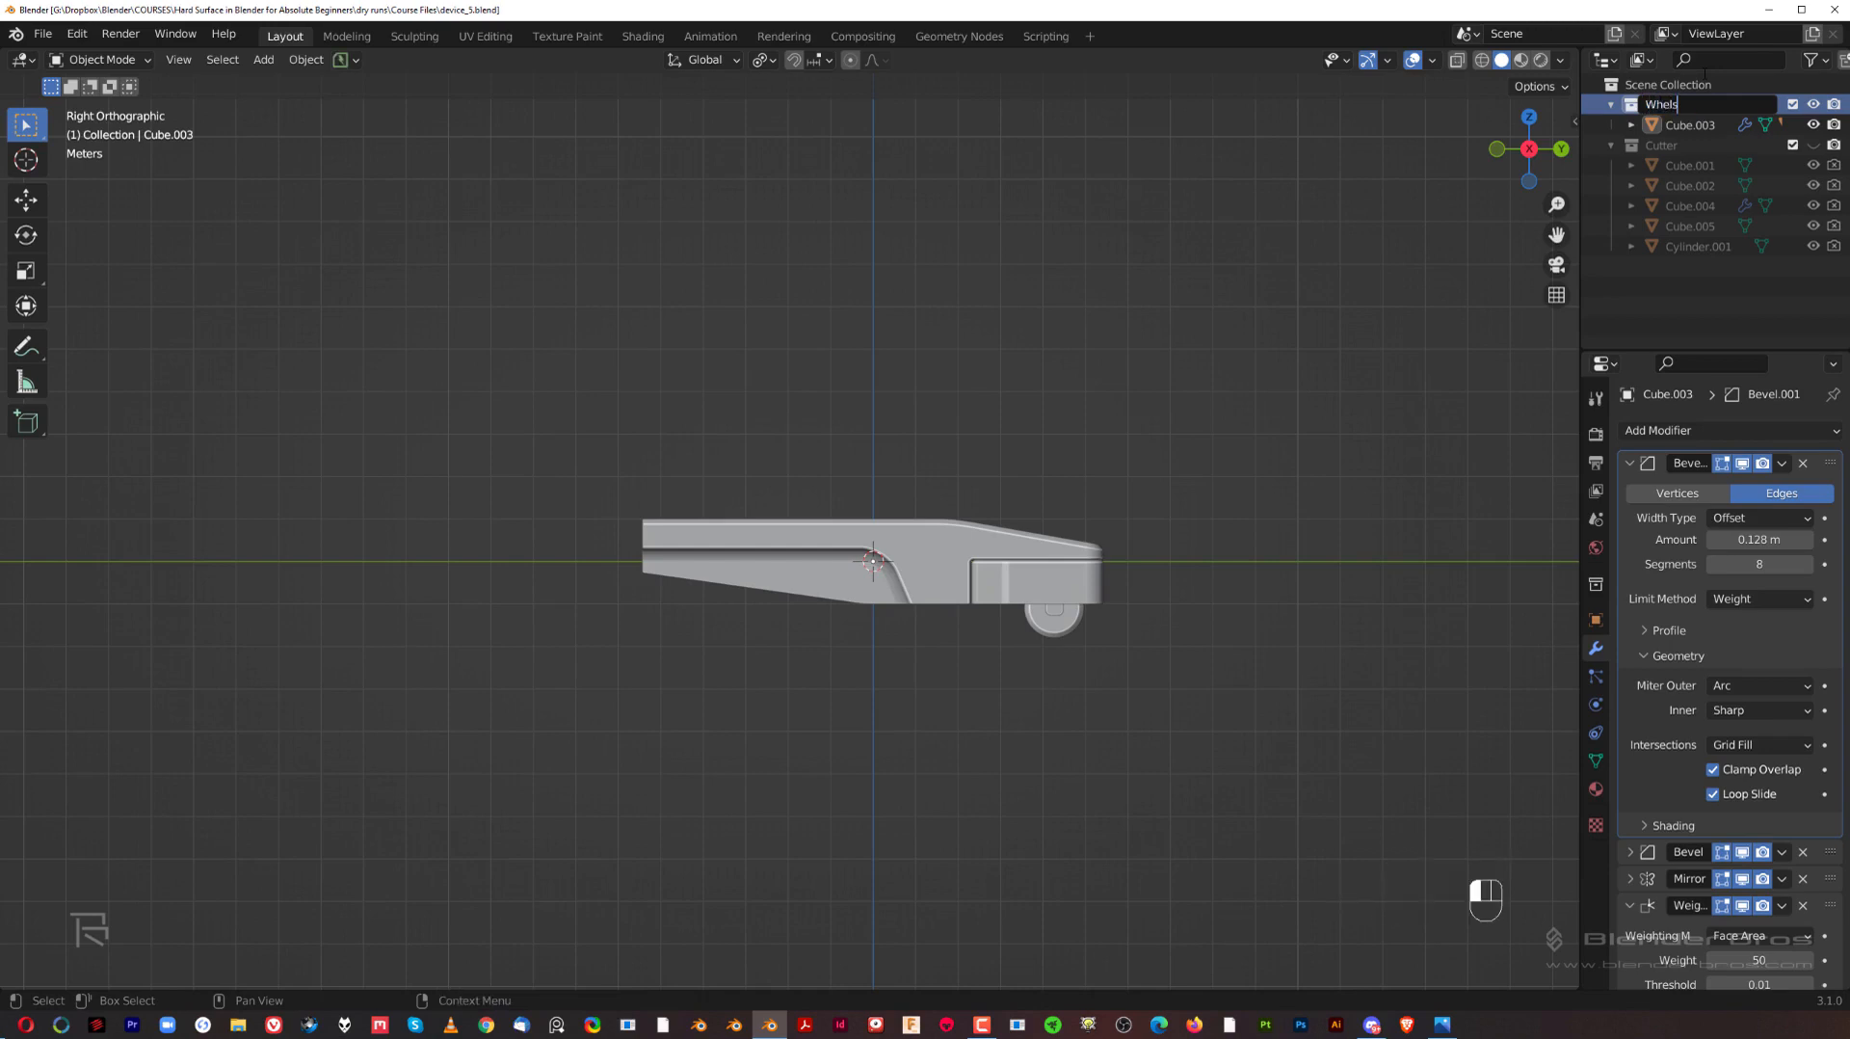
{"action": "key", "text": "BackSpace"}
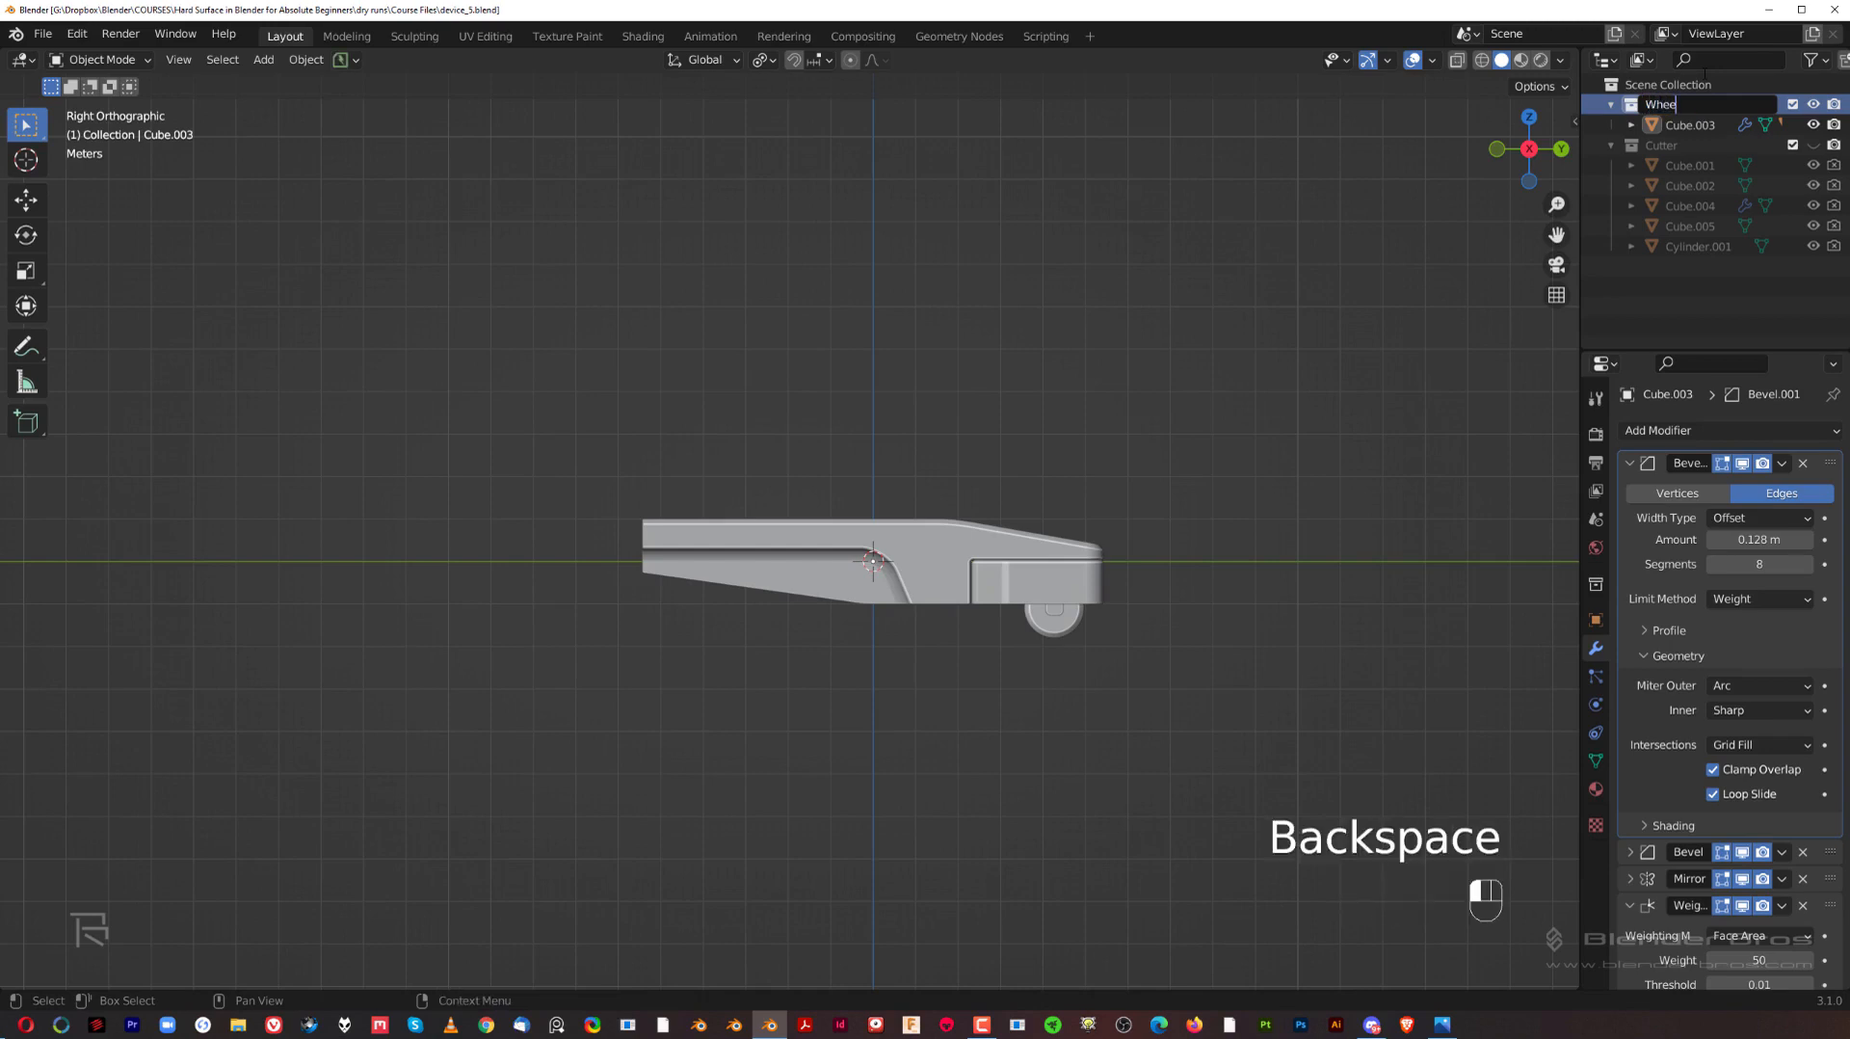
{"action": "key", "text": "Return"}
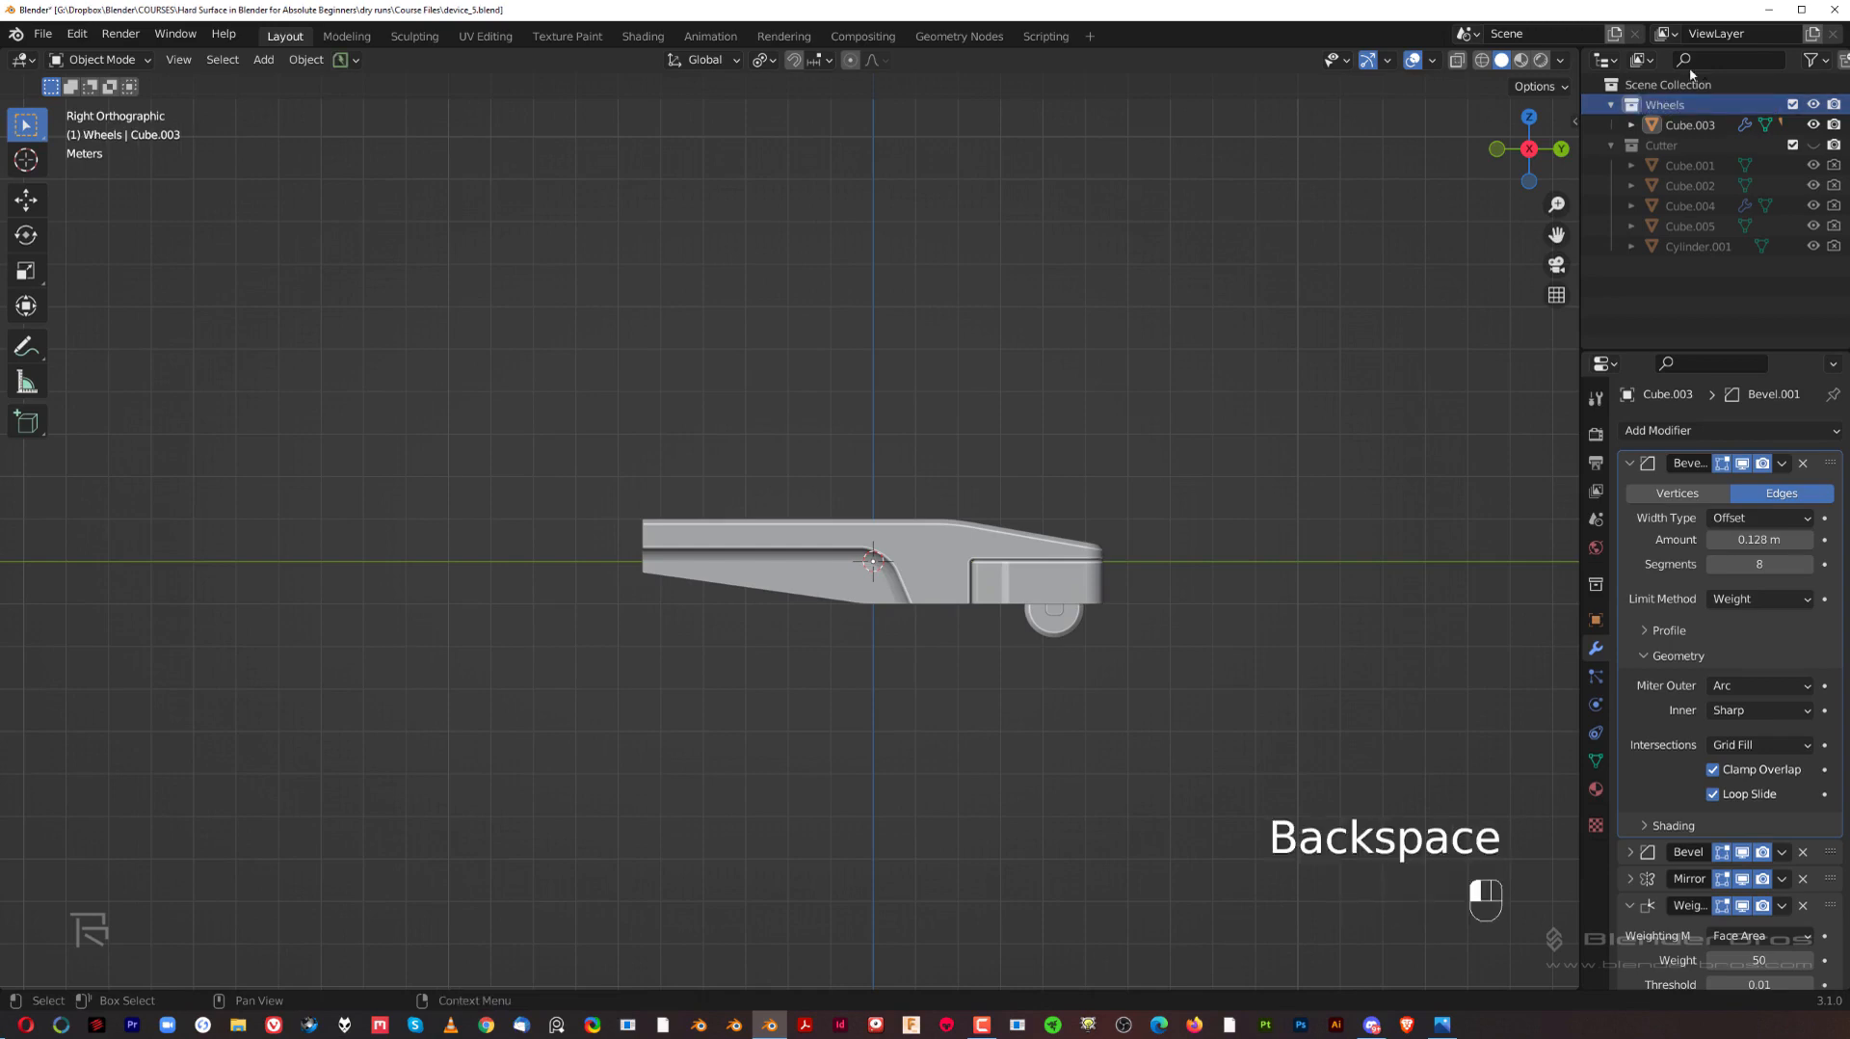
{"action": "scroll", "coordinate": [881, 403], "scroll_direction": "down", "scroll_amount": 3}
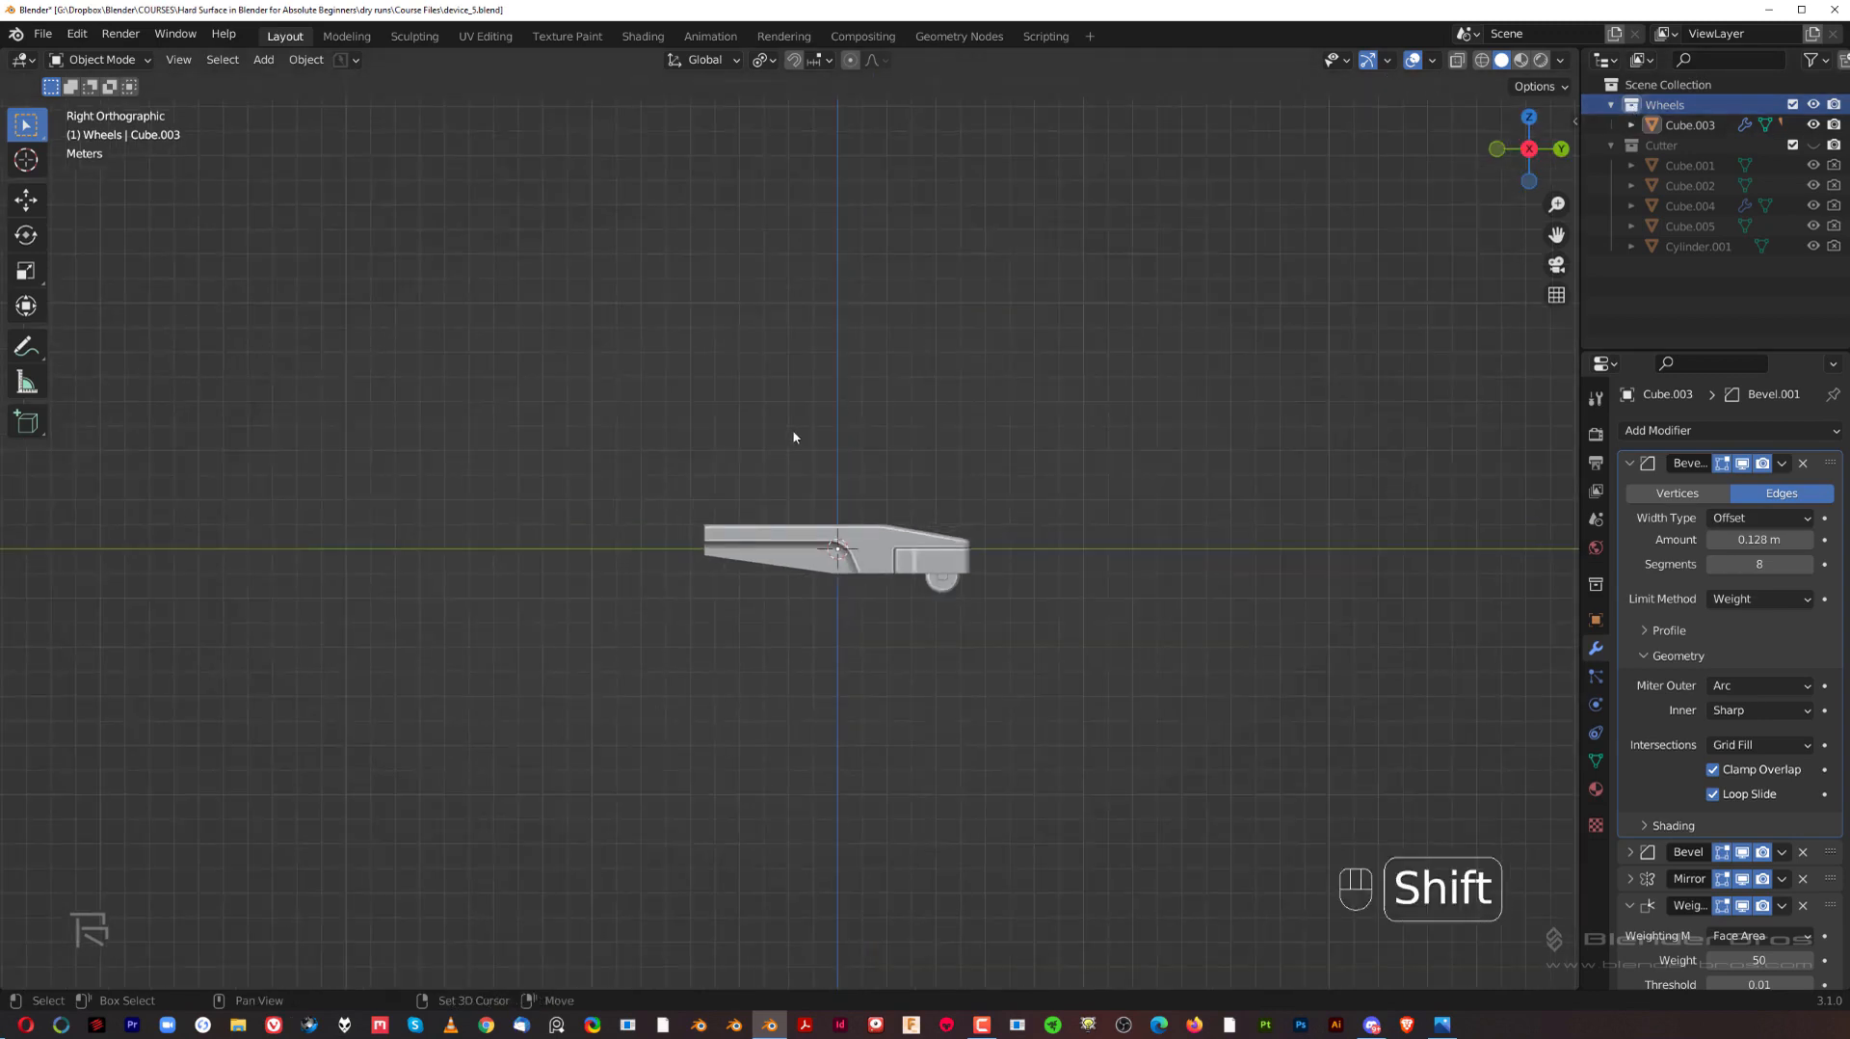
Step: Add a cylinder mesh with 50 vertices at the world origin, keeping the 1 m radius and 2 m depth
{"action": "mouse_move", "coordinate": [815, 435]}
{"action": "middle_mouse_down", "text": "shift"}
{"action": "mouse_move", "coordinate": [871, 430]}
{"action": "mouse_move", "coordinate": [837, 455]}
{"action": "middle_mouse_up", "text": "shift"}
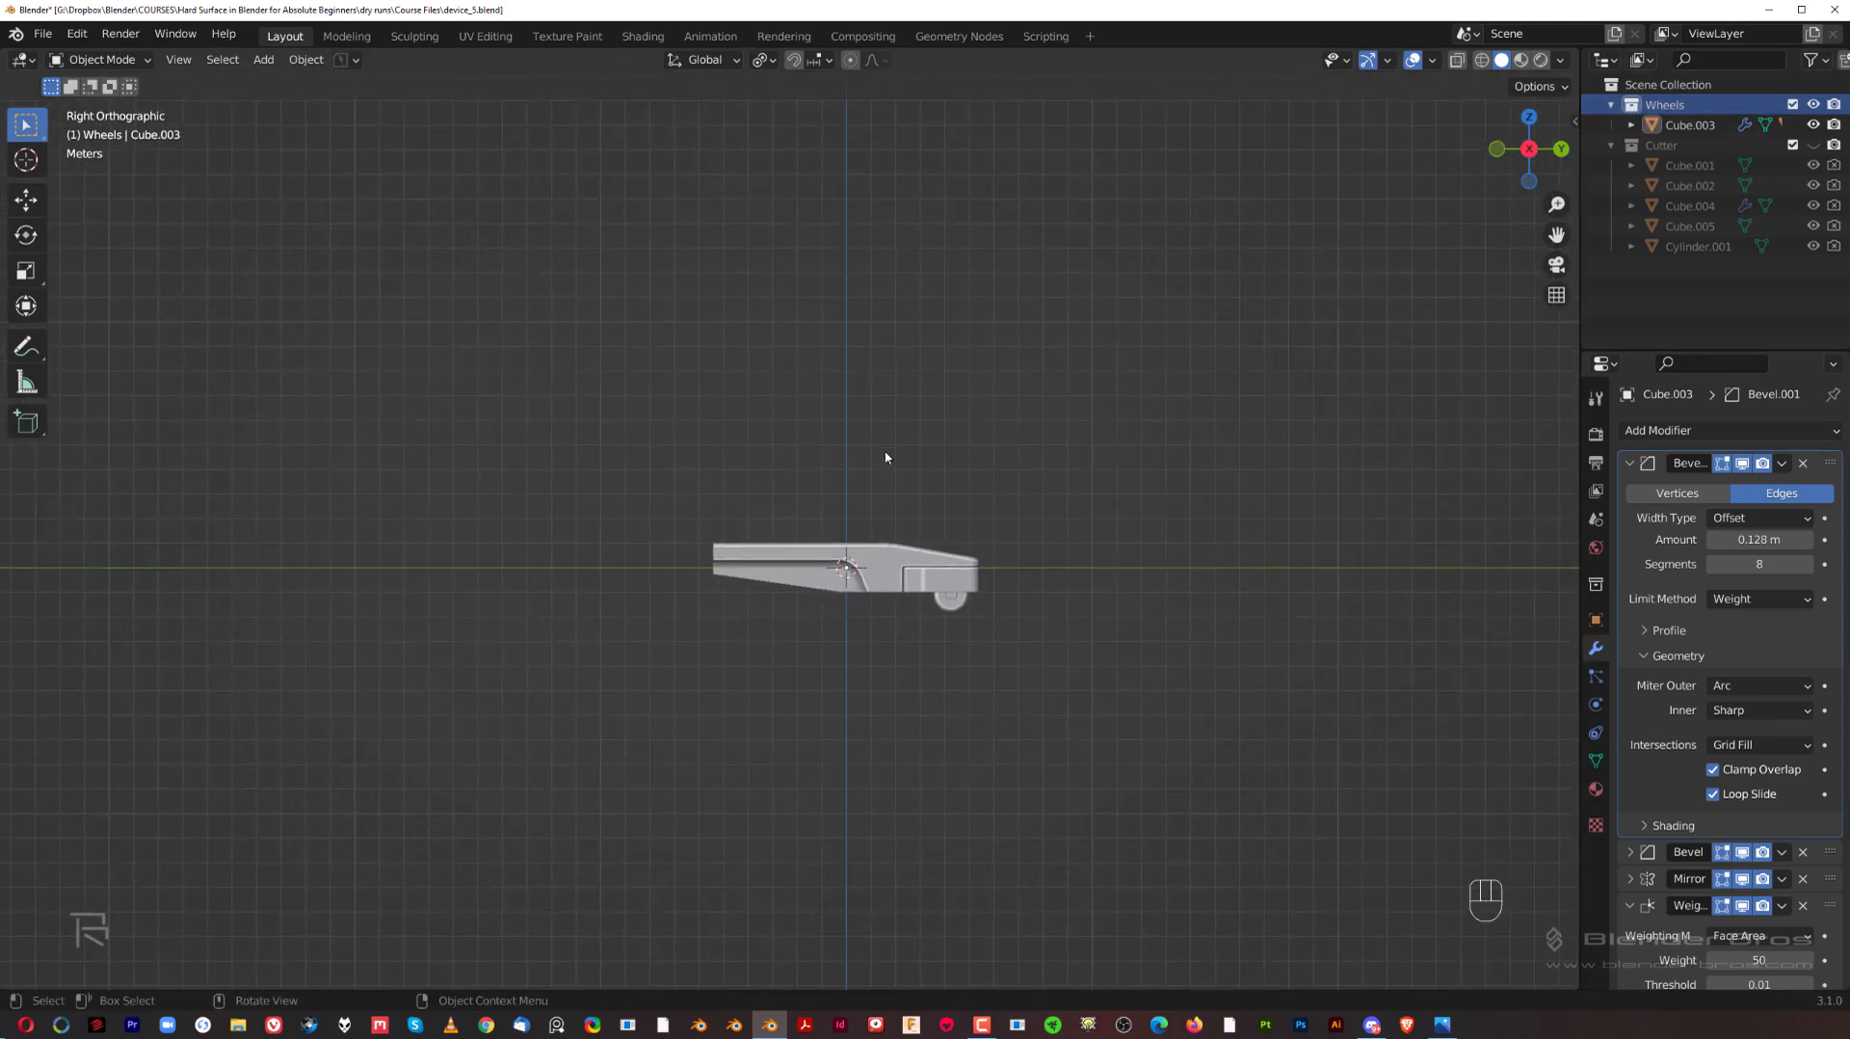
{"action": "key", "text": "shift+a"}
{"action": "mouse_move", "coordinate": [903, 459]}
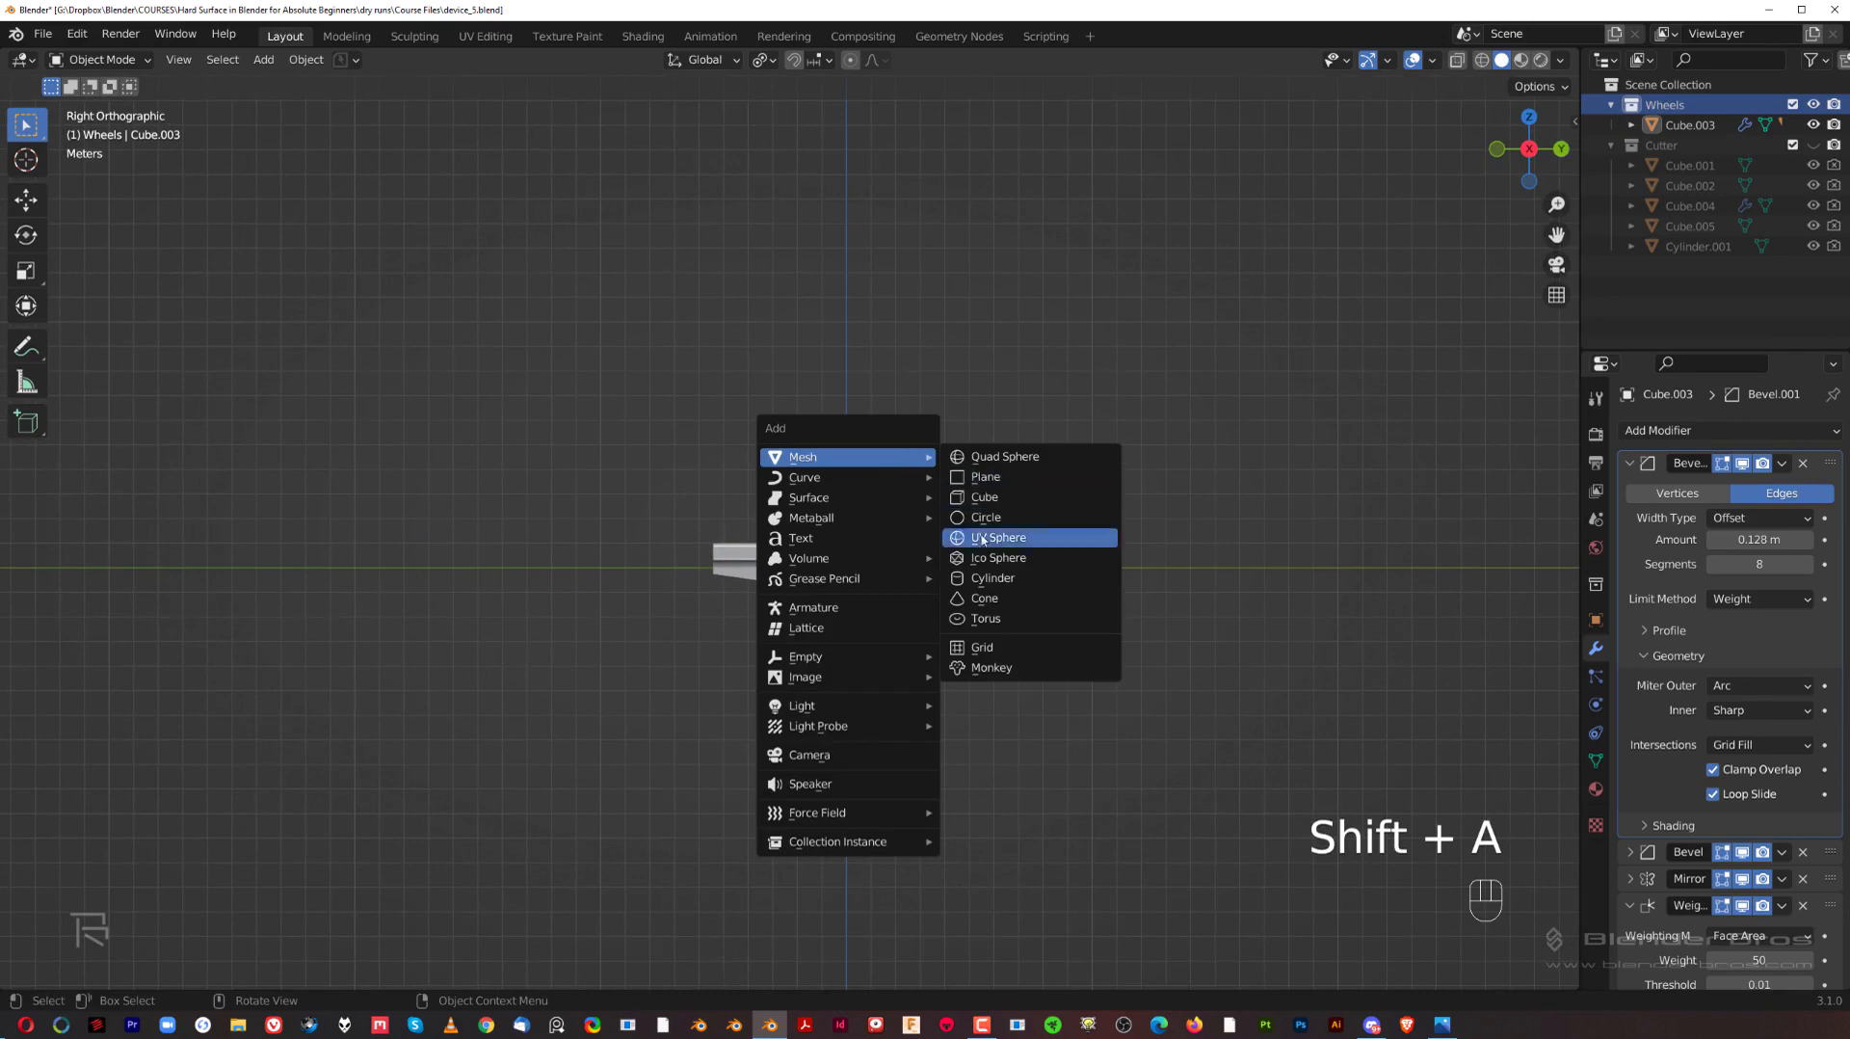
{"action": "left_click", "coordinate": [1003, 581]}
{"action": "middle_click_drag", "start_coordinate": [557, 487], "coordinate": [557, 550], "text": "shift"}
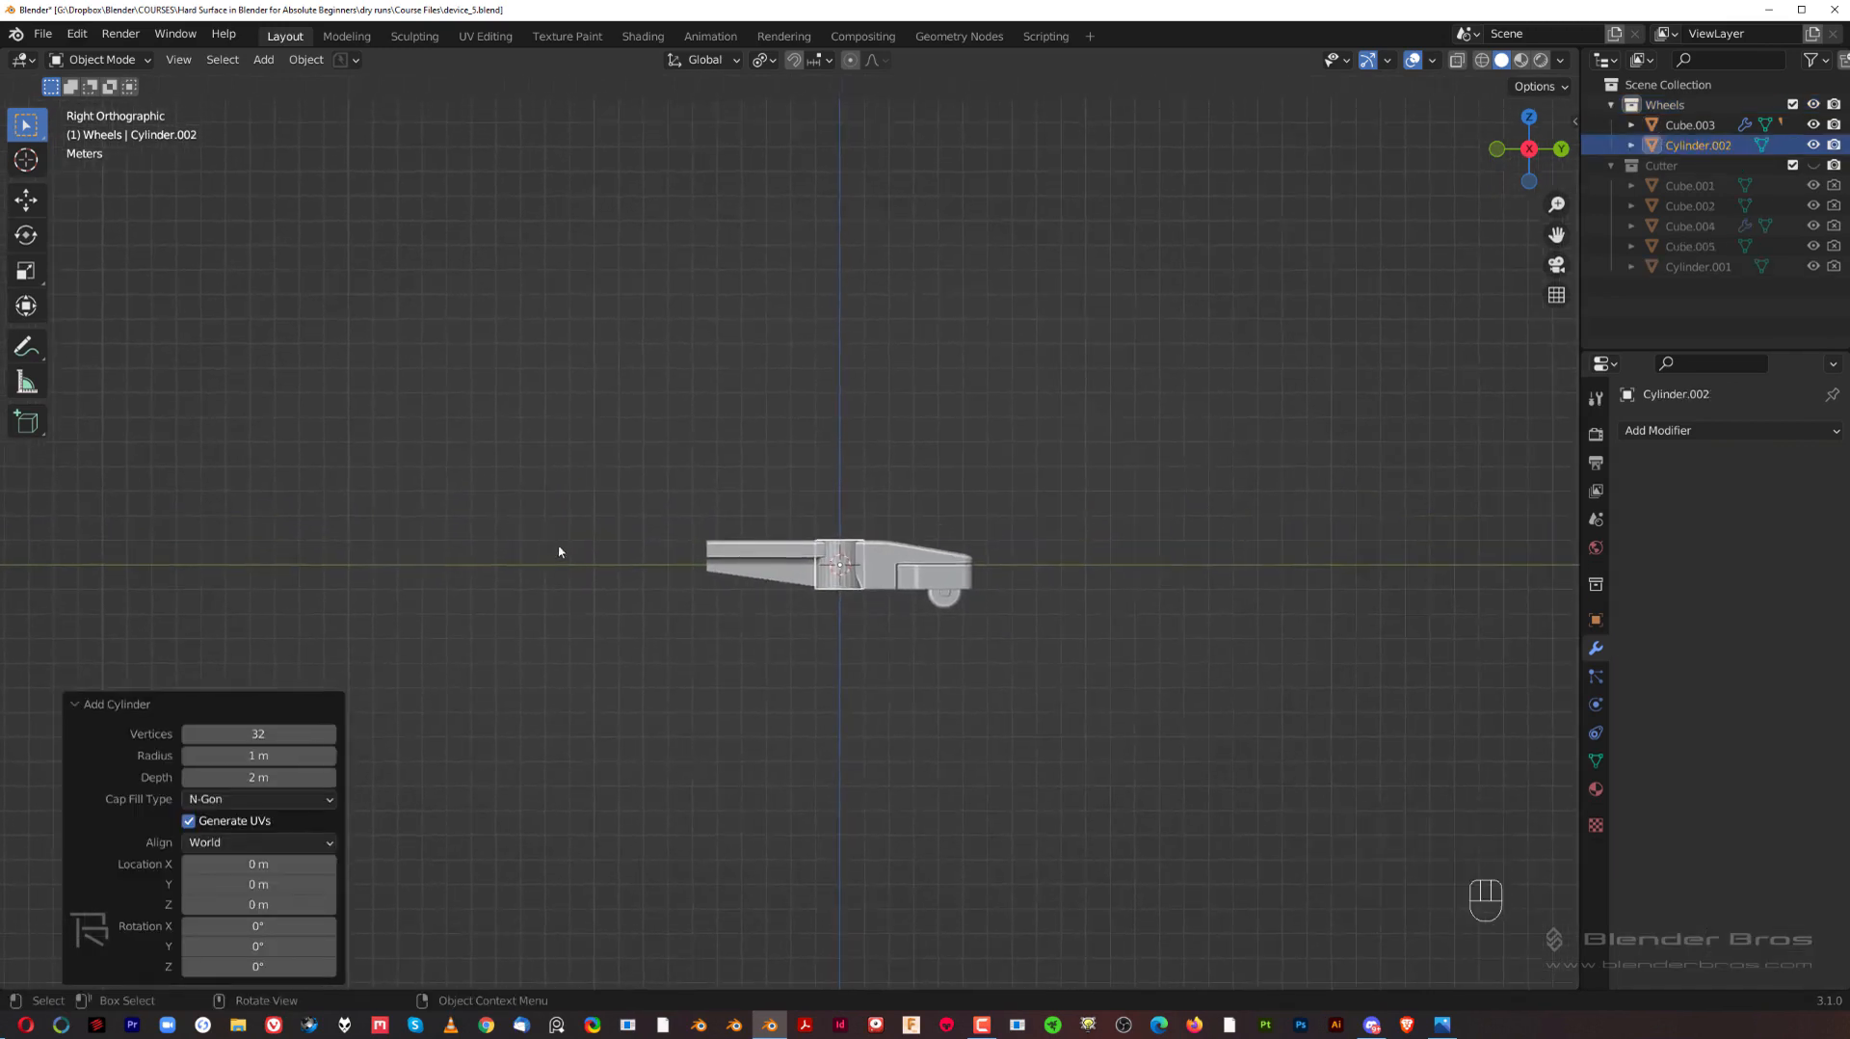
{"action": "scroll", "coordinate": [557, 549], "scroll_direction": "up", "scroll_amount": 3}
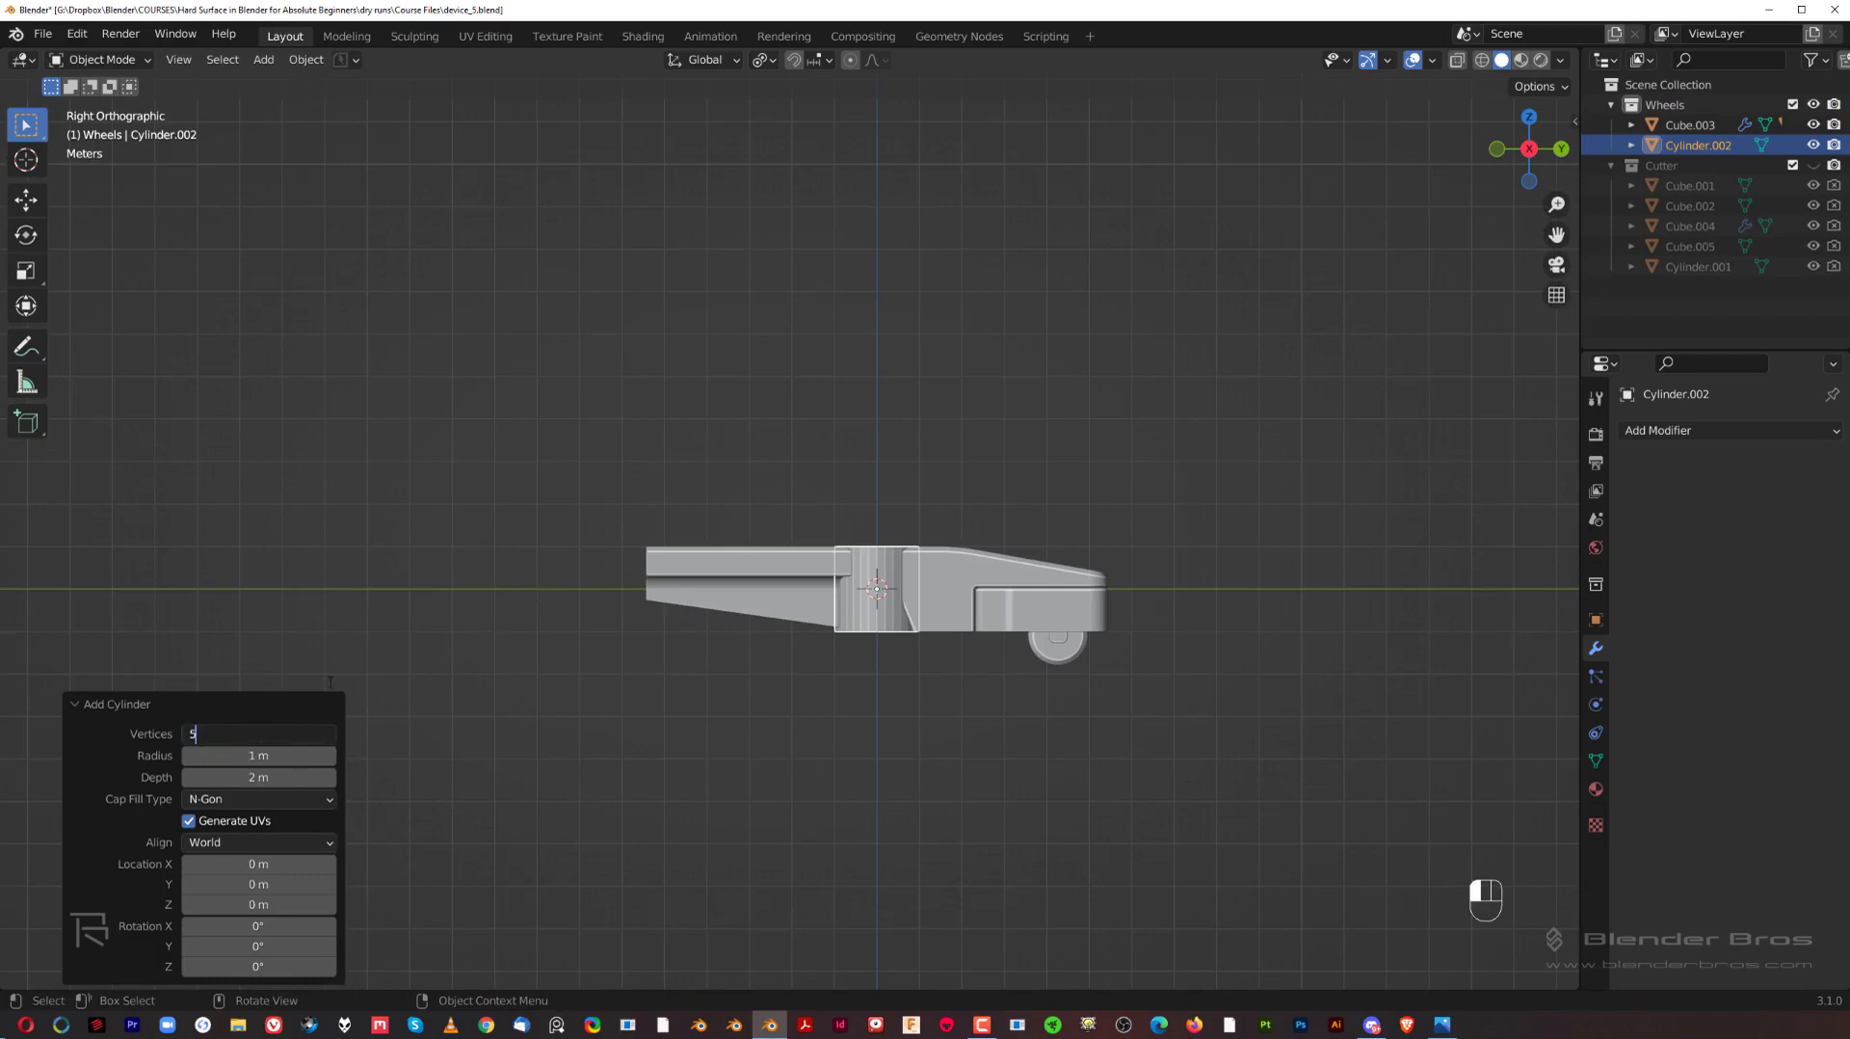
{"action": "scroll", "coordinate": [1026, 592], "scroll_direction": "up", "scroll_amount": 3}
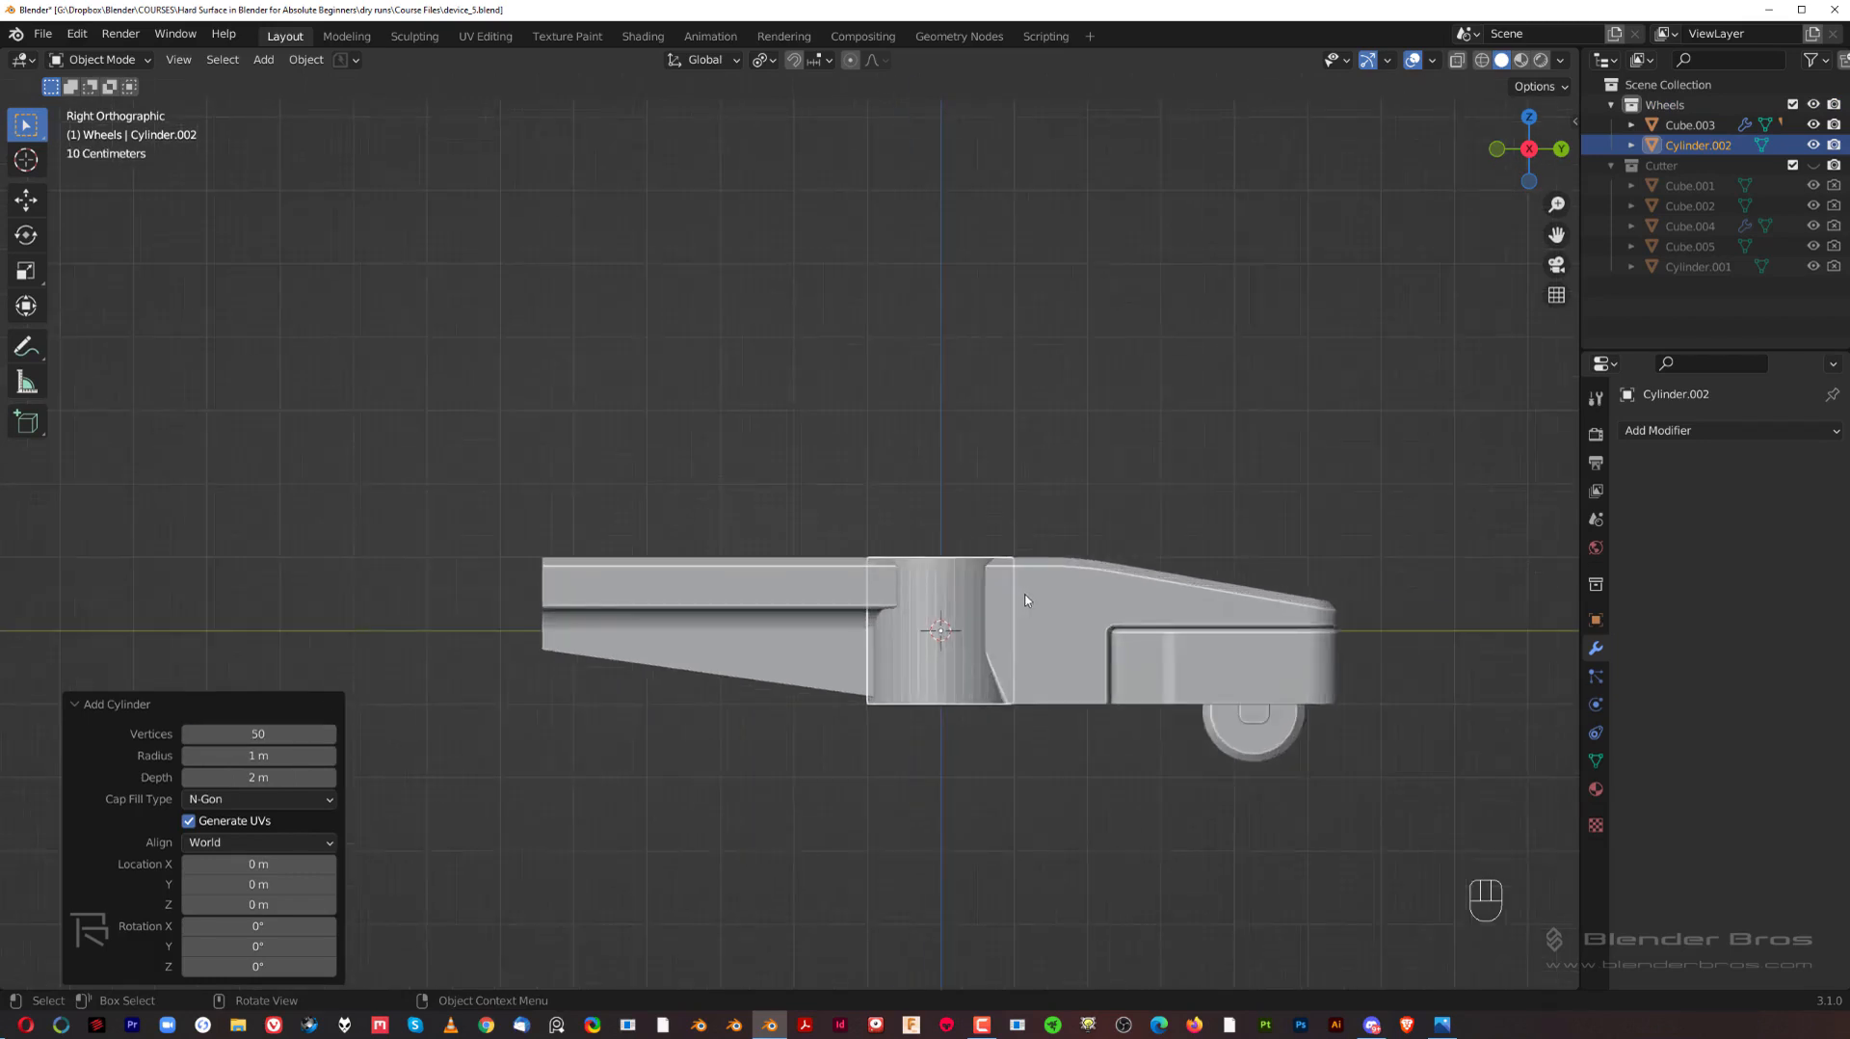
Step: Scale the cylinder uniformly by about 4.3 and flatten it along Z by a factor of about 0.37
{"action": "scroll", "coordinate": [1071, 592], "scroll_direction": "down", "scroll_amount": 4}
{"action": "key", "text": "s"}
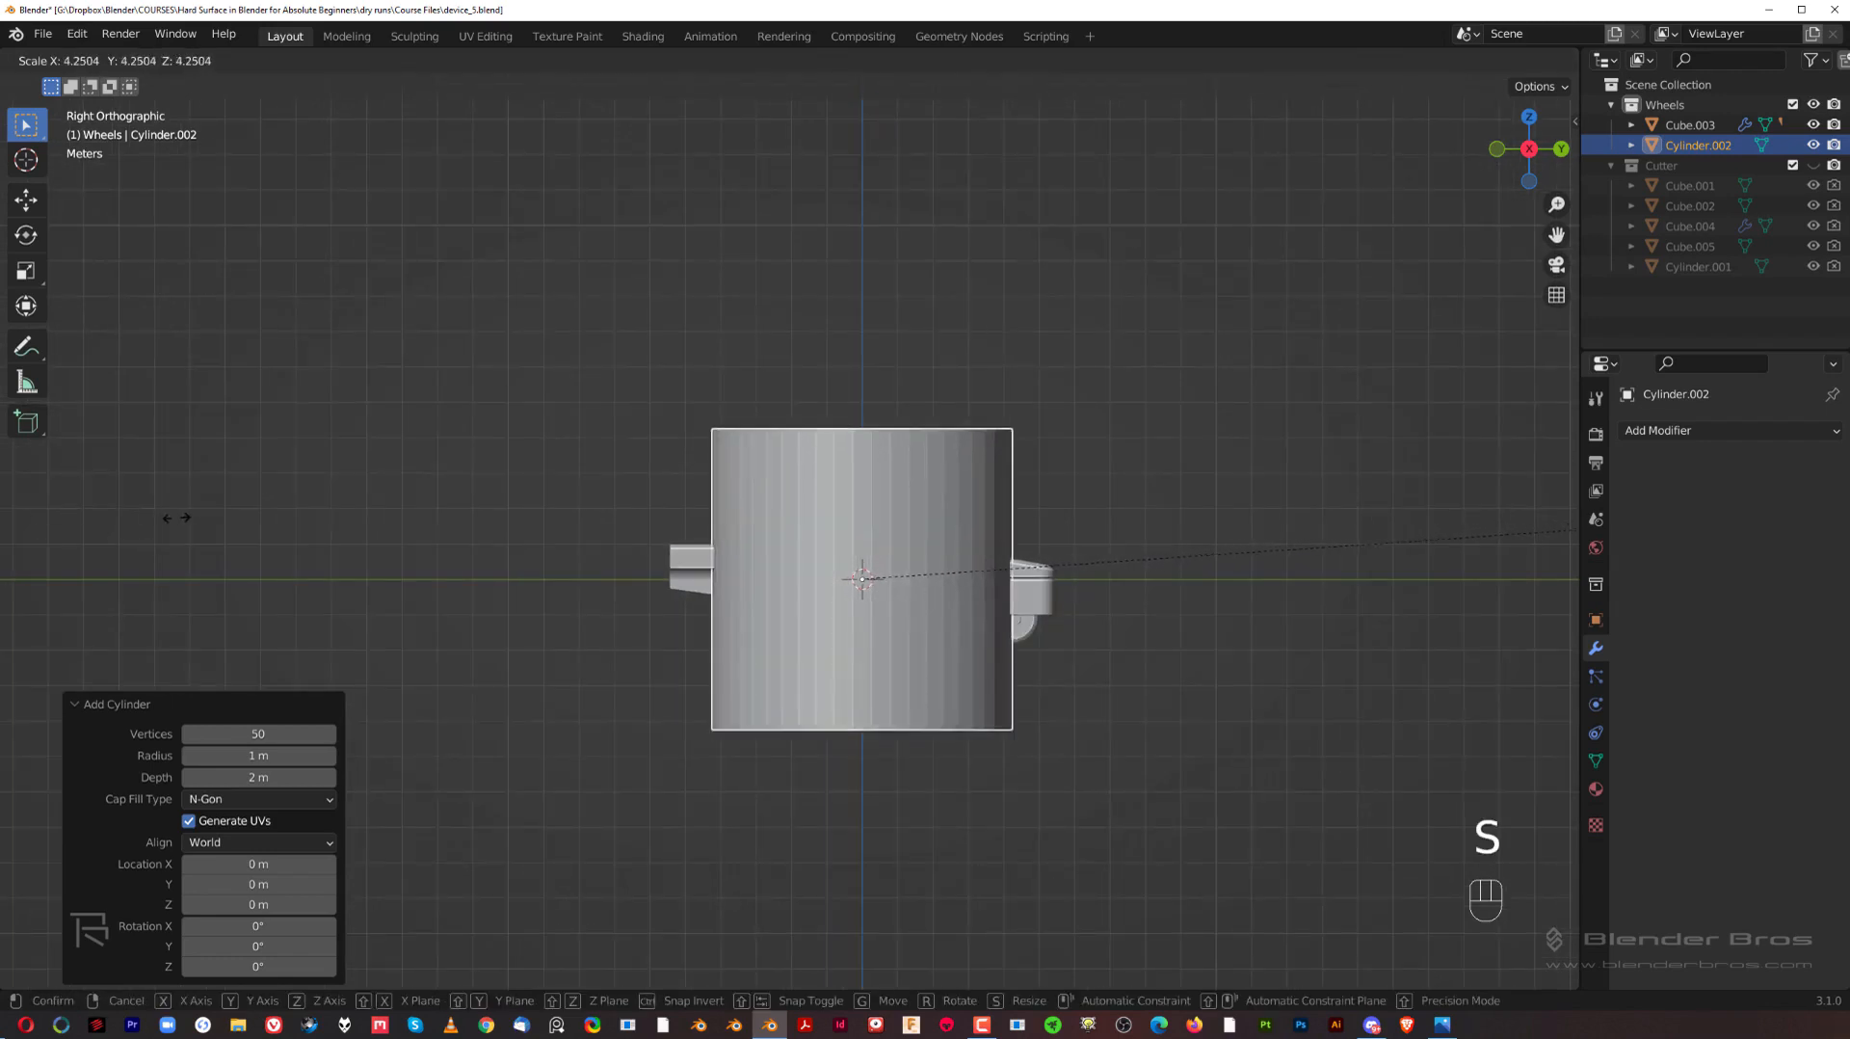
{"action": "left_click", "coordinate": [339, 538]}
{"action": "key", "text": "s"}
{"action": "key", "text": "z"}
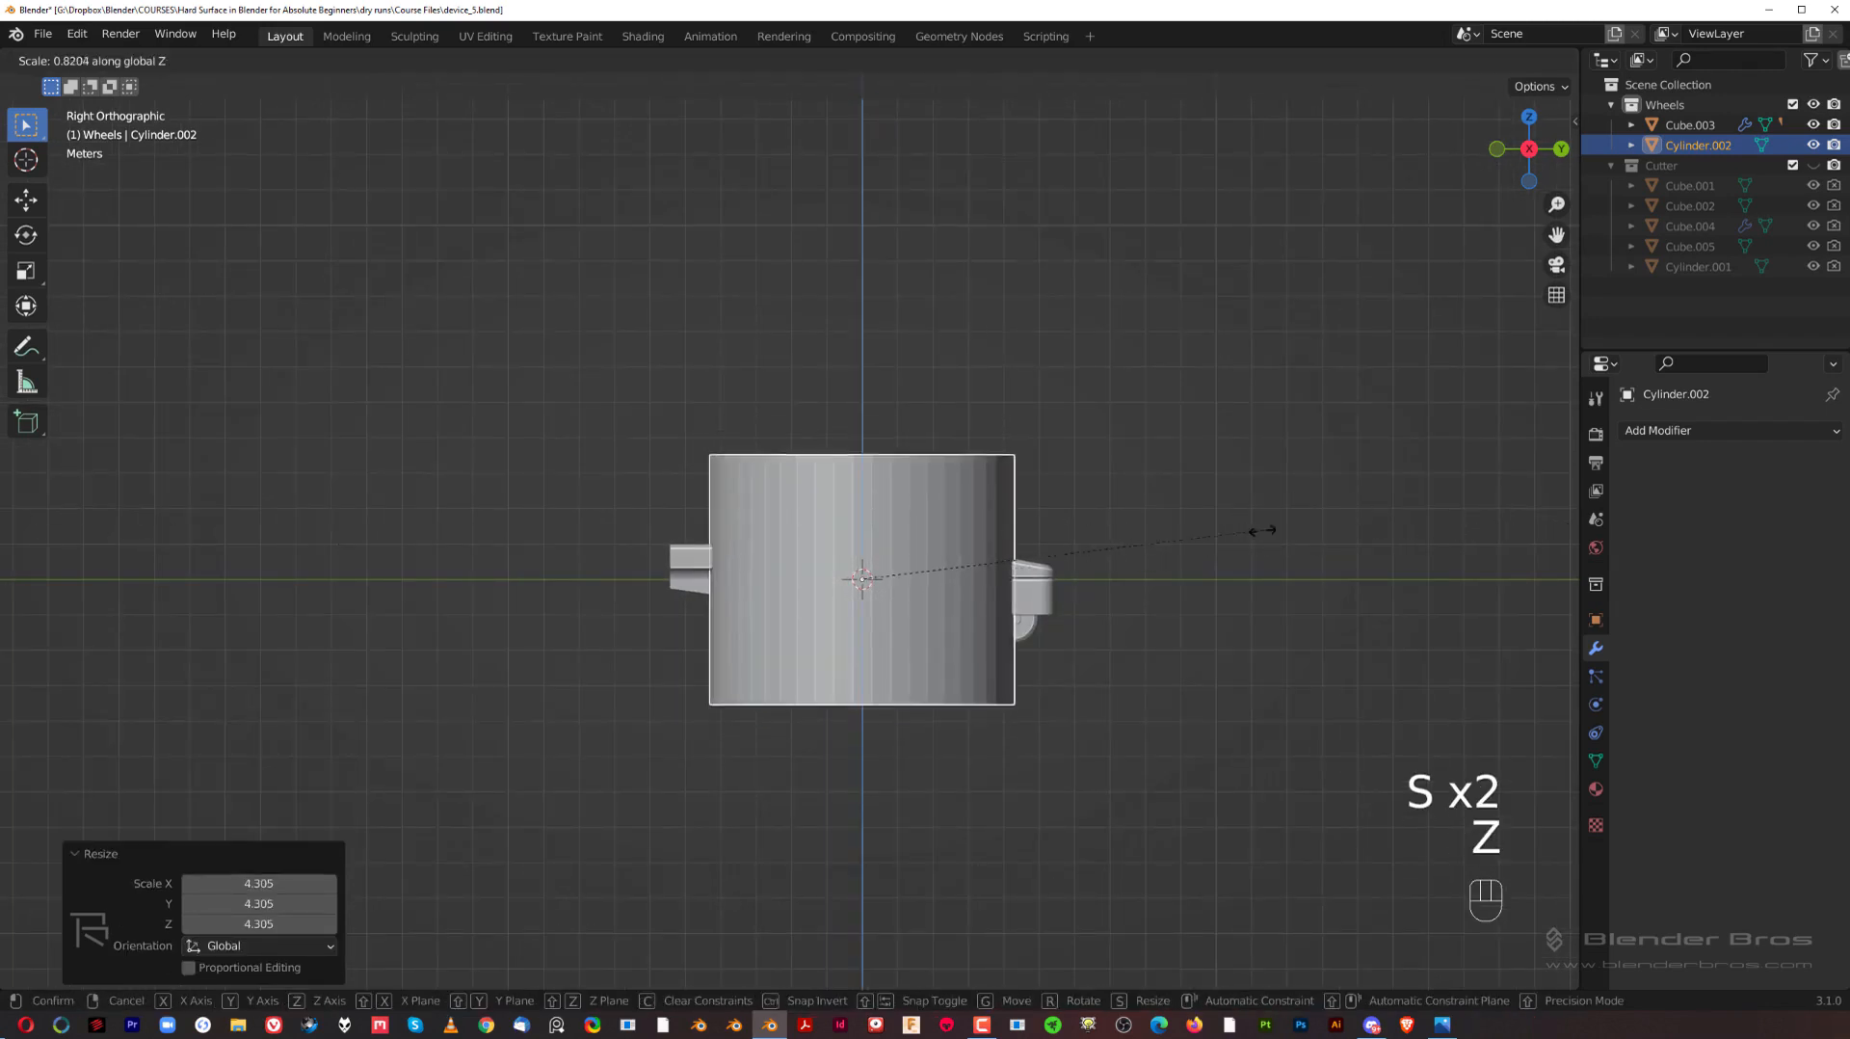
{"action": "left_click", "coordinate": [1045, 556]}
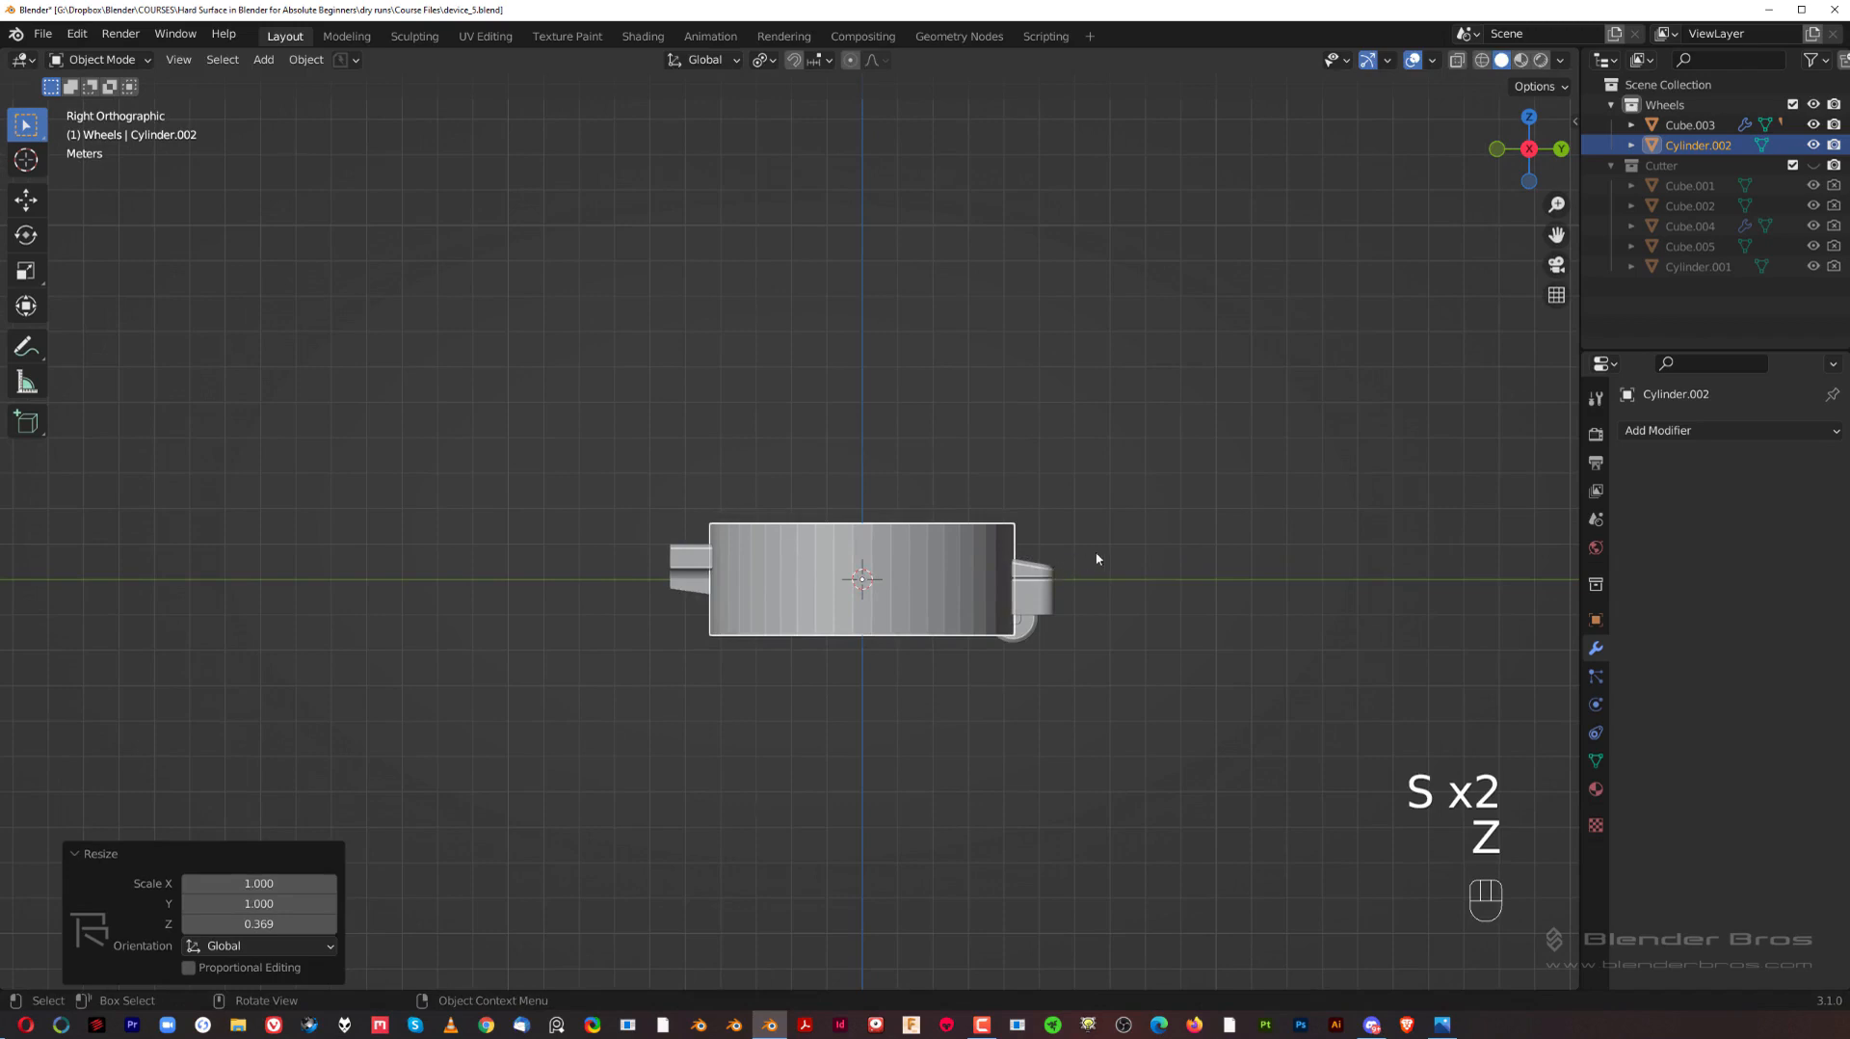
Step: Move the wheel arm about 7.8 m along Y in top view so it projects outward from the cylinder
{"action": "middle_click_drag", "start_coordinate": [1101, 531], "coordinate": [1208, 559], "text": "shift"}
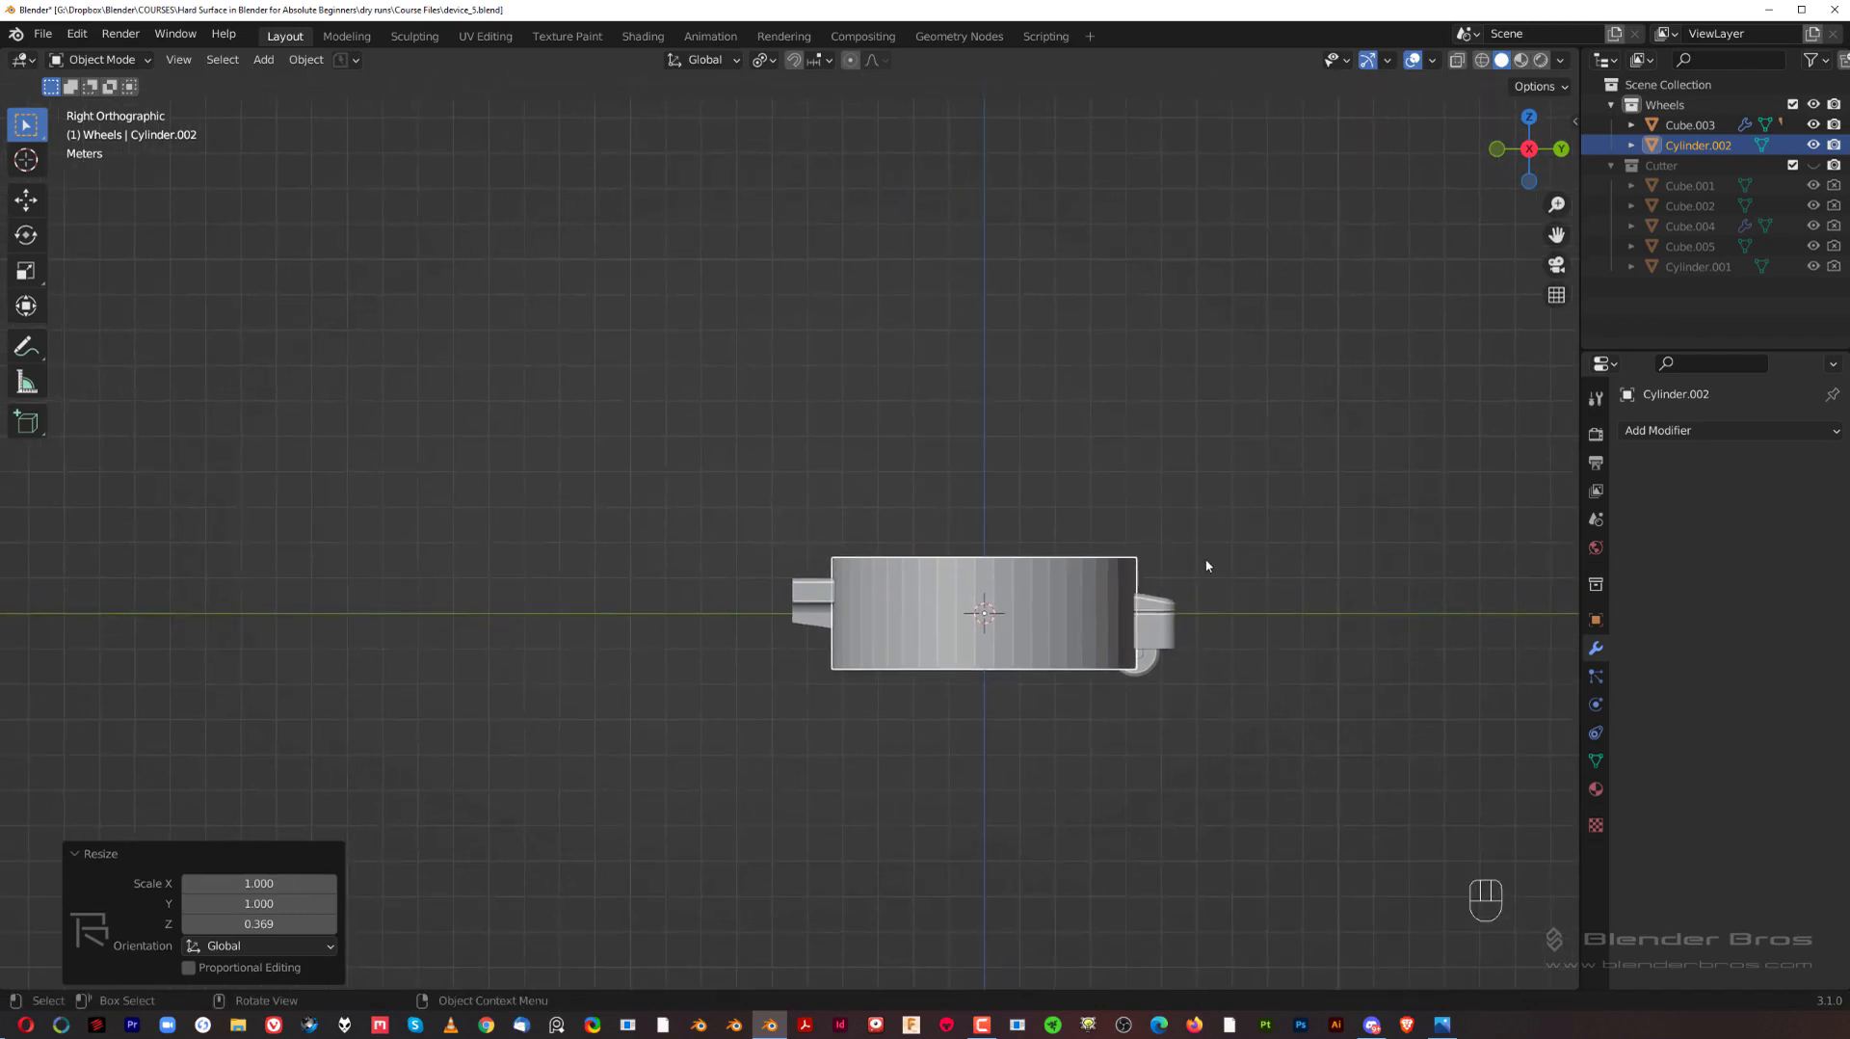
{"action": "scroll", "coordinate": [1156, 545], "scroll_direction": "down", "scroll_amount": 2}
{"action": "middle_click_drag", "start_coordinate": [1046, 491], "coordinate": [1056, 617]}
{"action": "key", "text": "grave"}
{"action": "left_click", "coordinate": [1062, 362]}
{"action": "middle_click_drag", "start_coordinate": [1040, 449], "coordinate": [985, 550], "text": "shift"}
{"action": "scroll", "coordinate": [909, 591], "scroll_direction": "up", "scroll_amount": 2}
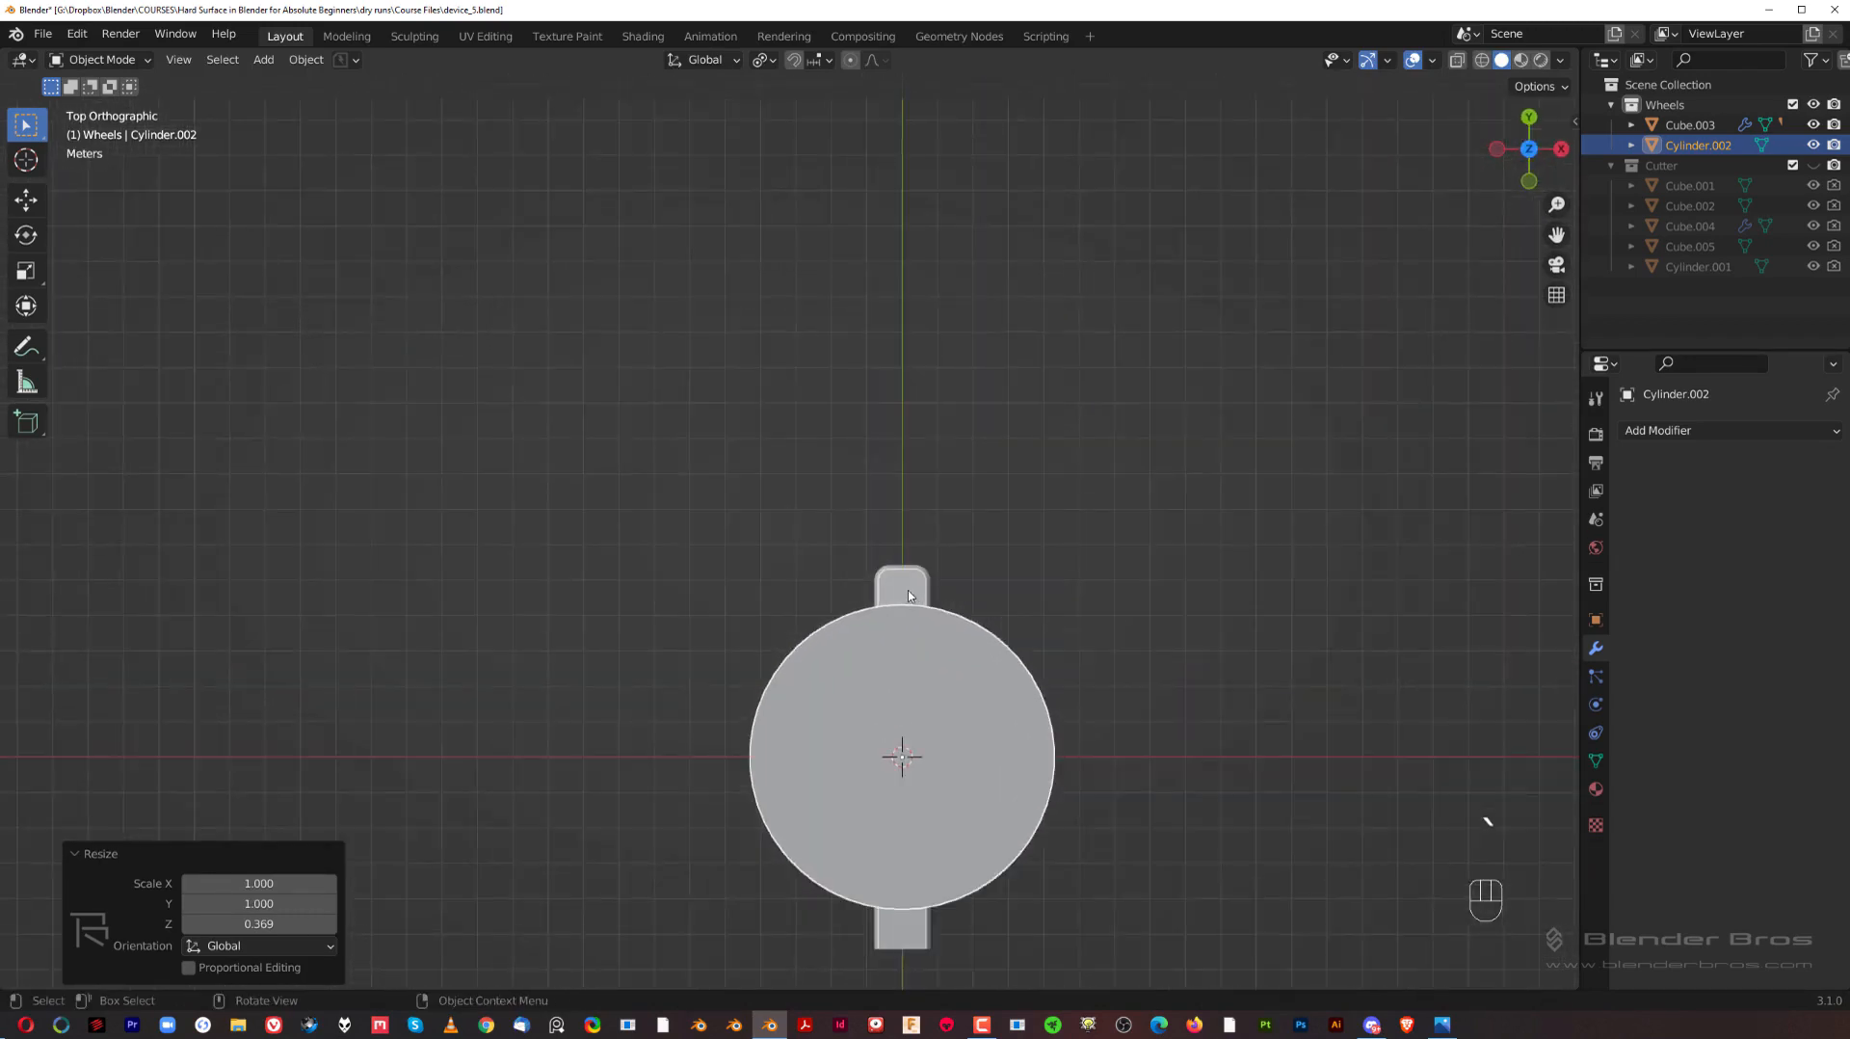
{"action": "left_click", "coordinate": [909, 594]}
{"action": "scroll", "coordinate": [909, 594], "scroll_direction": "down", "scroll_amount": 2}
{"action": "middle_click_drag", "start_coordinate": [952, 668], "coordinate": [918, 599], "text": "shift"}
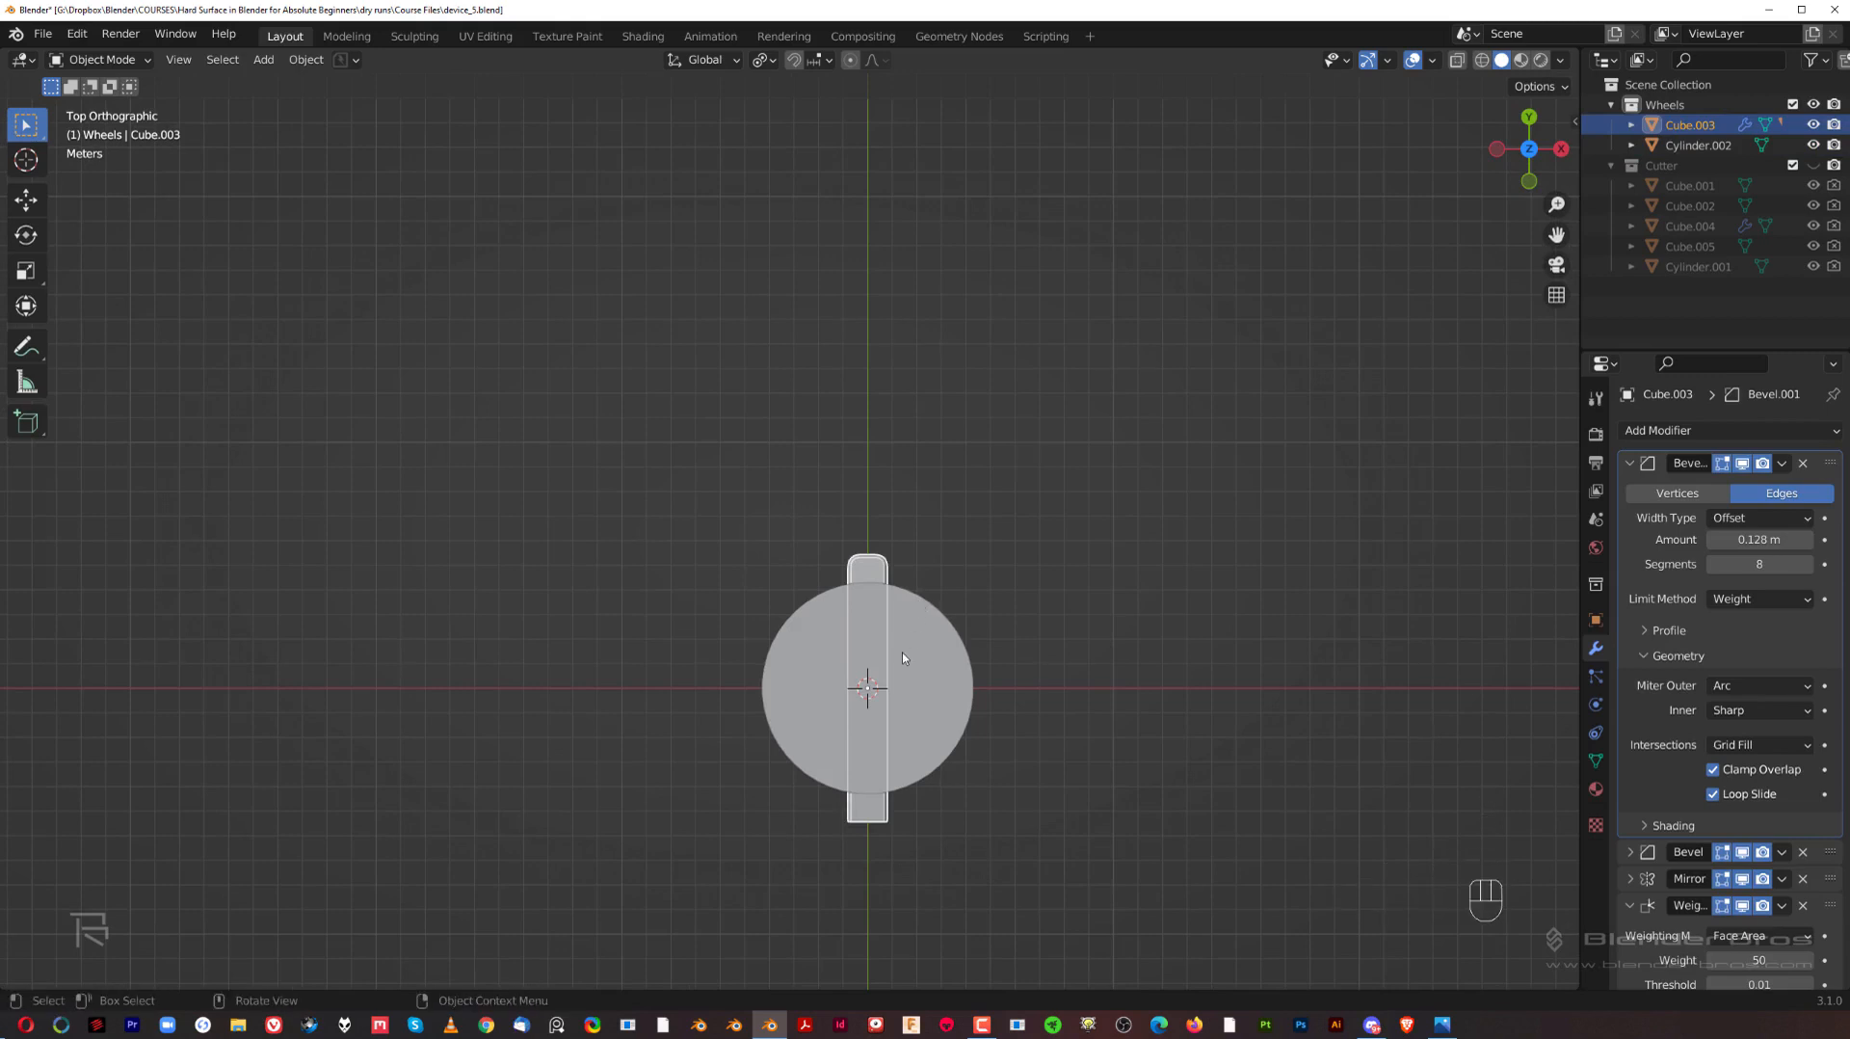
{"action": "key", "text": "g"}
{"action": "key", "text": "y"}
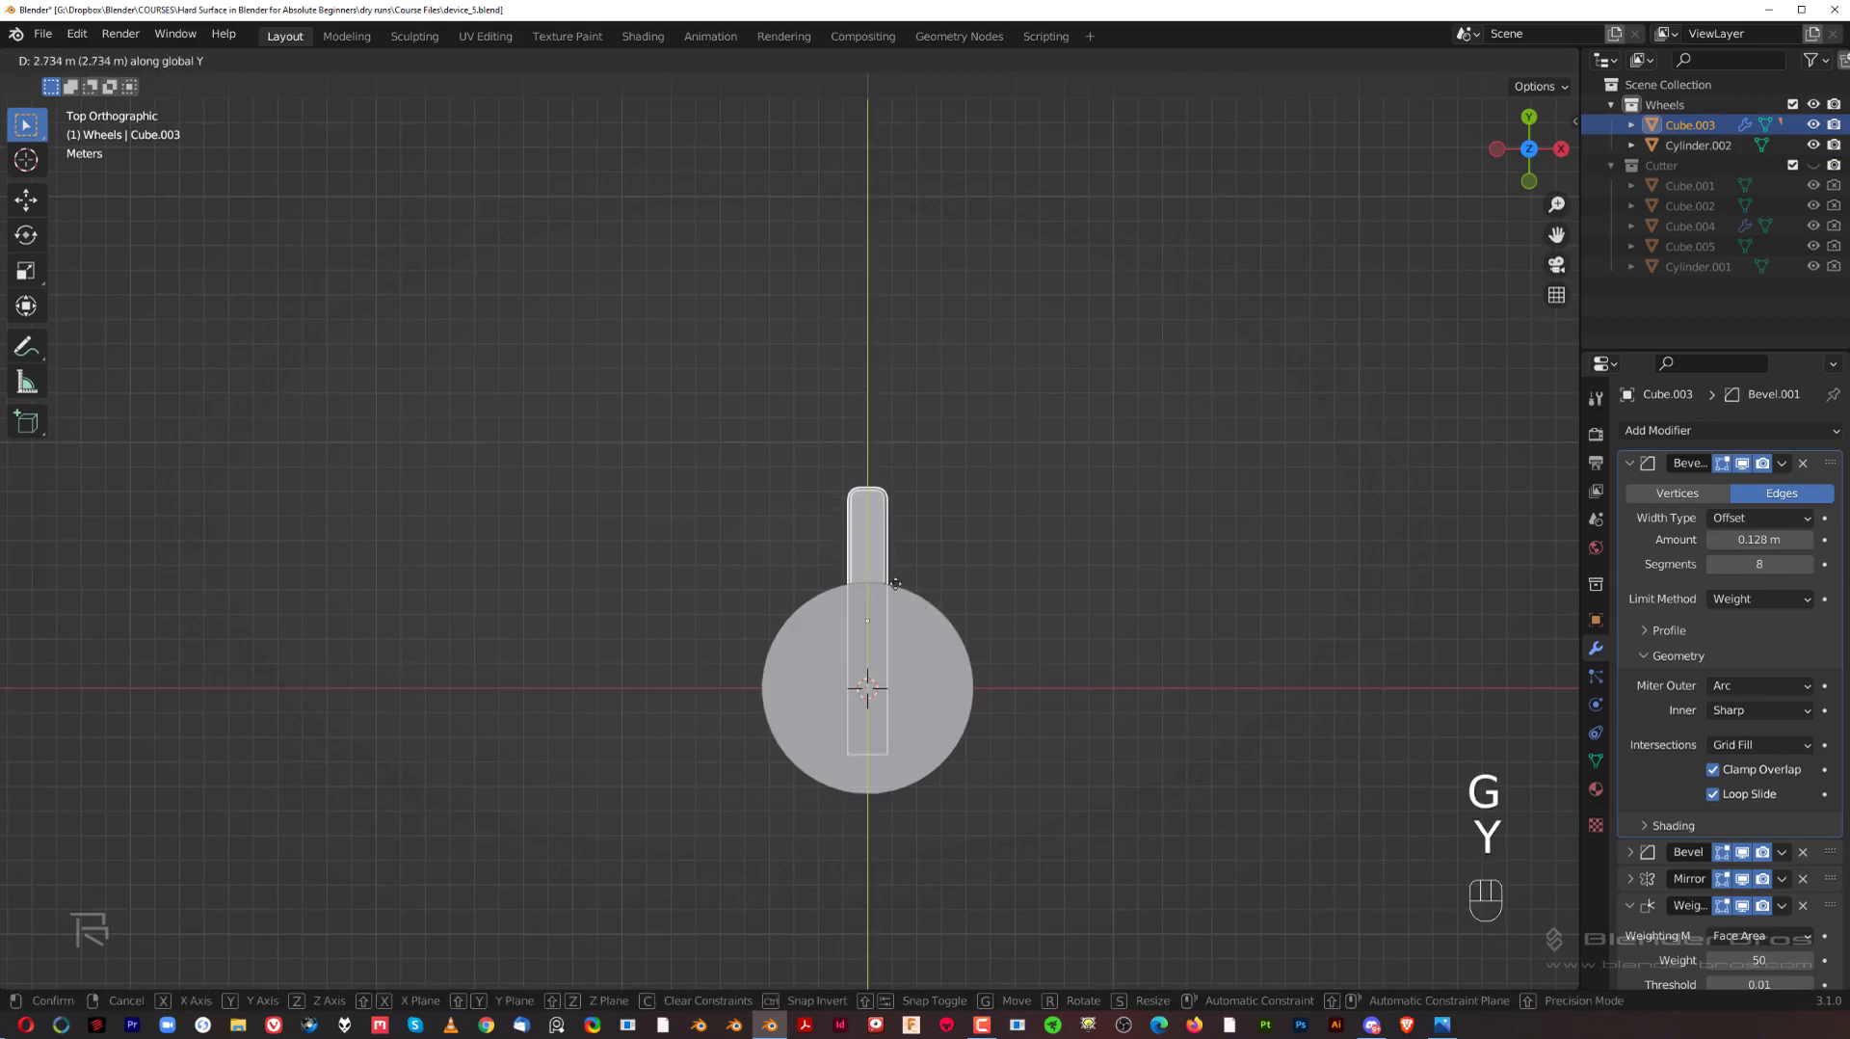
{"action": "left_click", "coordinate": [883, 461]}
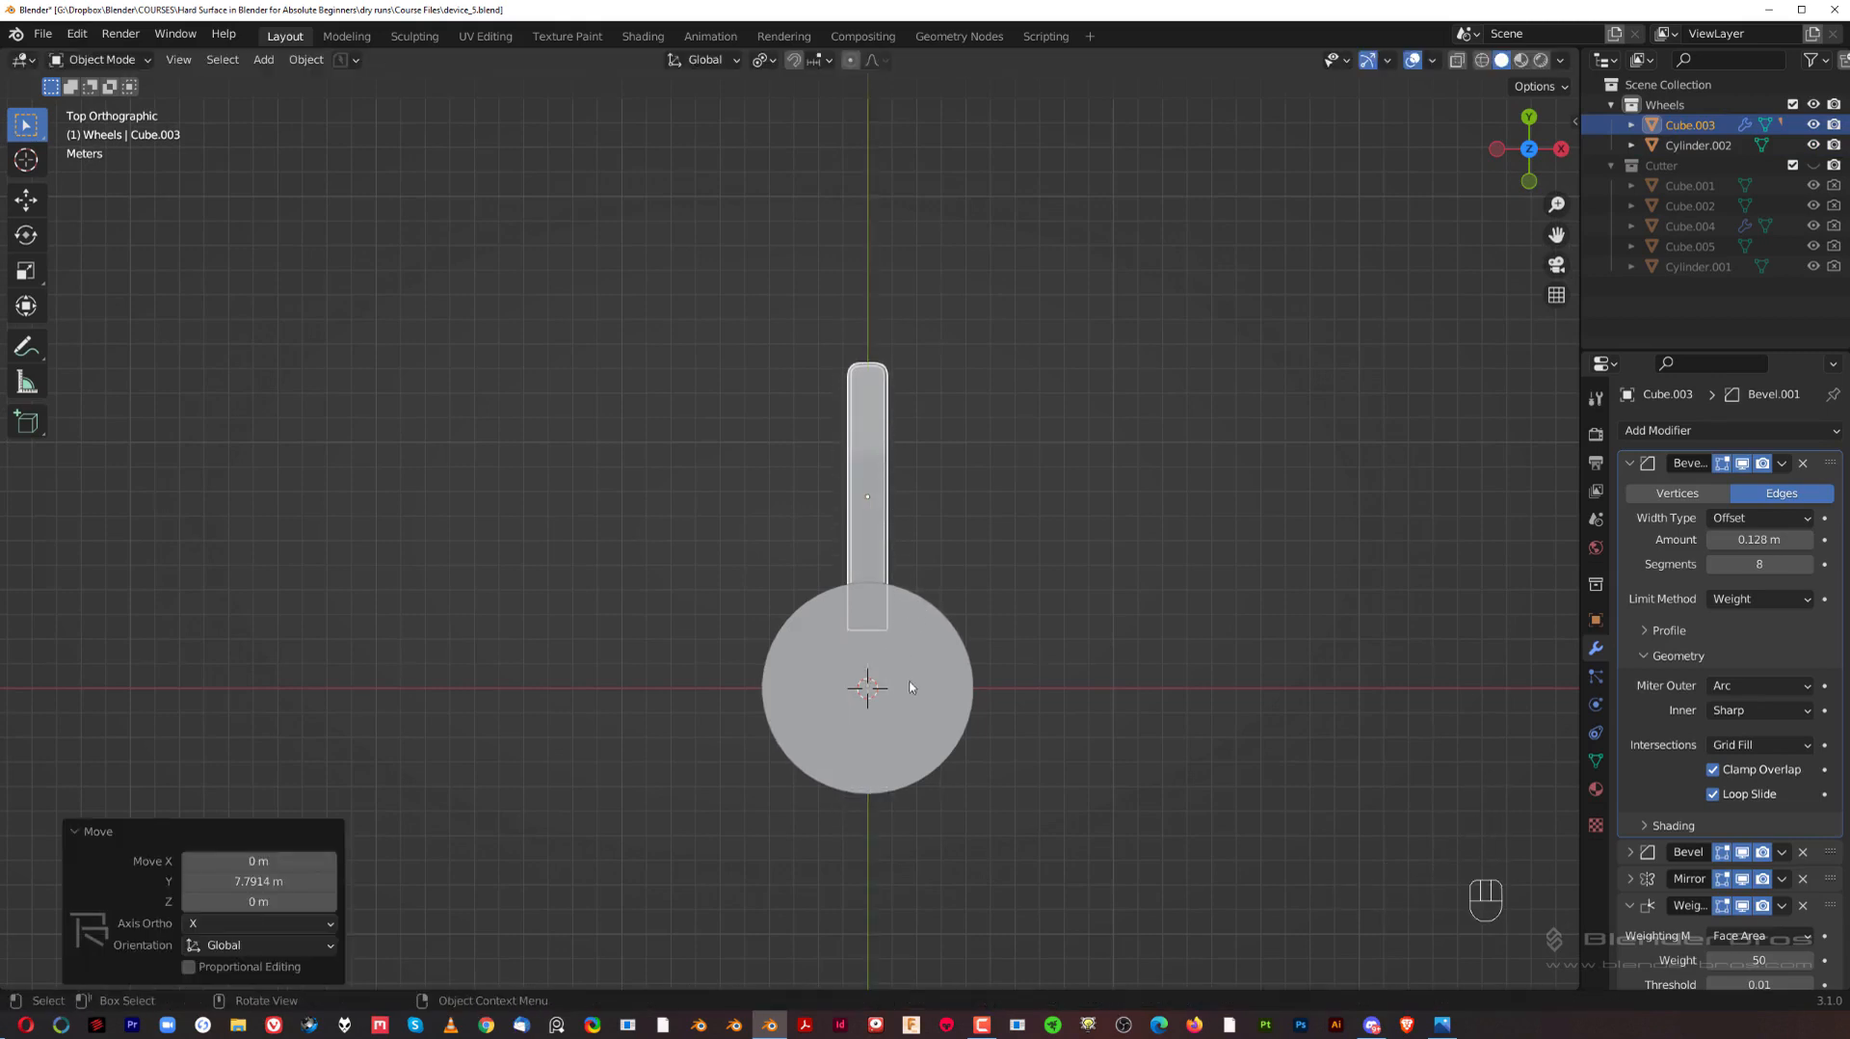
Step: Enlarge the cylinder uniformly by a factor of about 1.2
{"action": "left_click", "coordinate": [913, 678]}
{"action": "scroll", "coordinate": [1073, 580], "scroll_direction": "down", "scroll_amount": 2}
{"action": "key", "text": "s"}
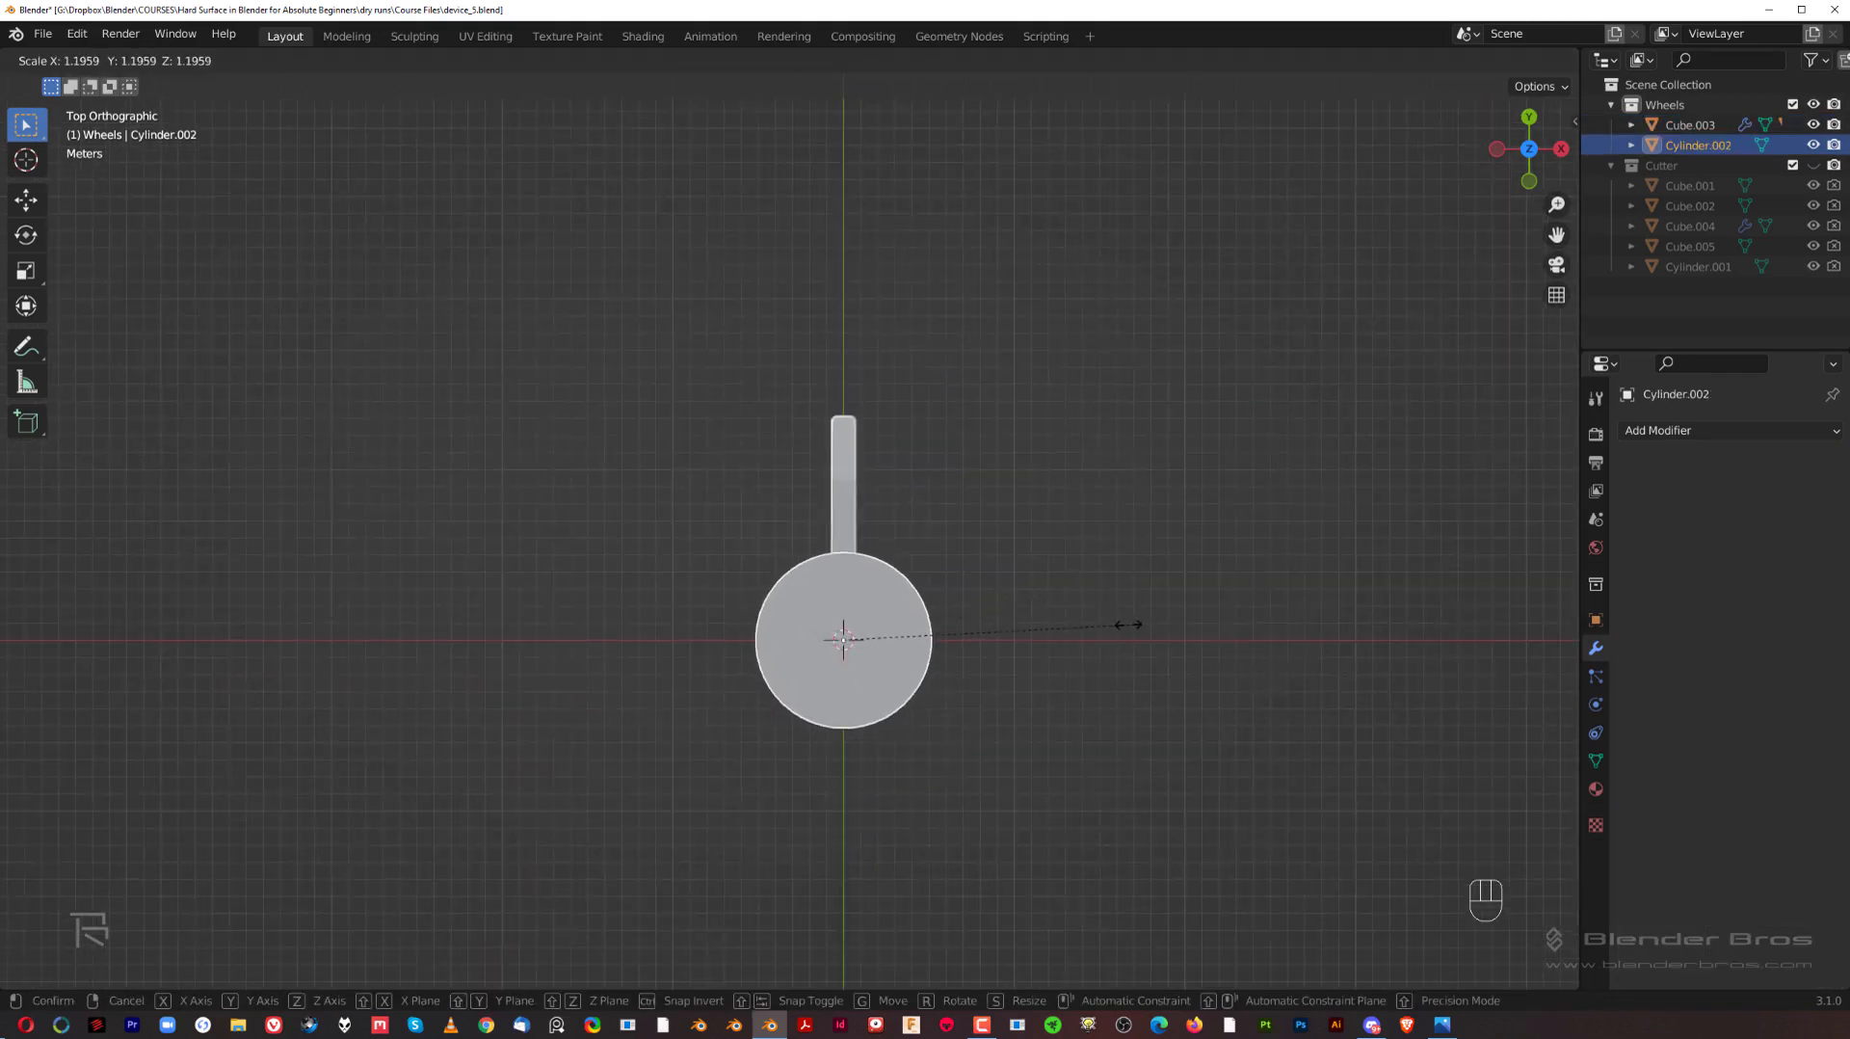
{"action": "left_click", "coordinate": [1128, 622]}
Step: Shift the wheel arm about 1.7 m further outward along Y, leaving its inner end just inside the cylinder's rim
{"action": "left_click", "coordinate": [834, 520]}
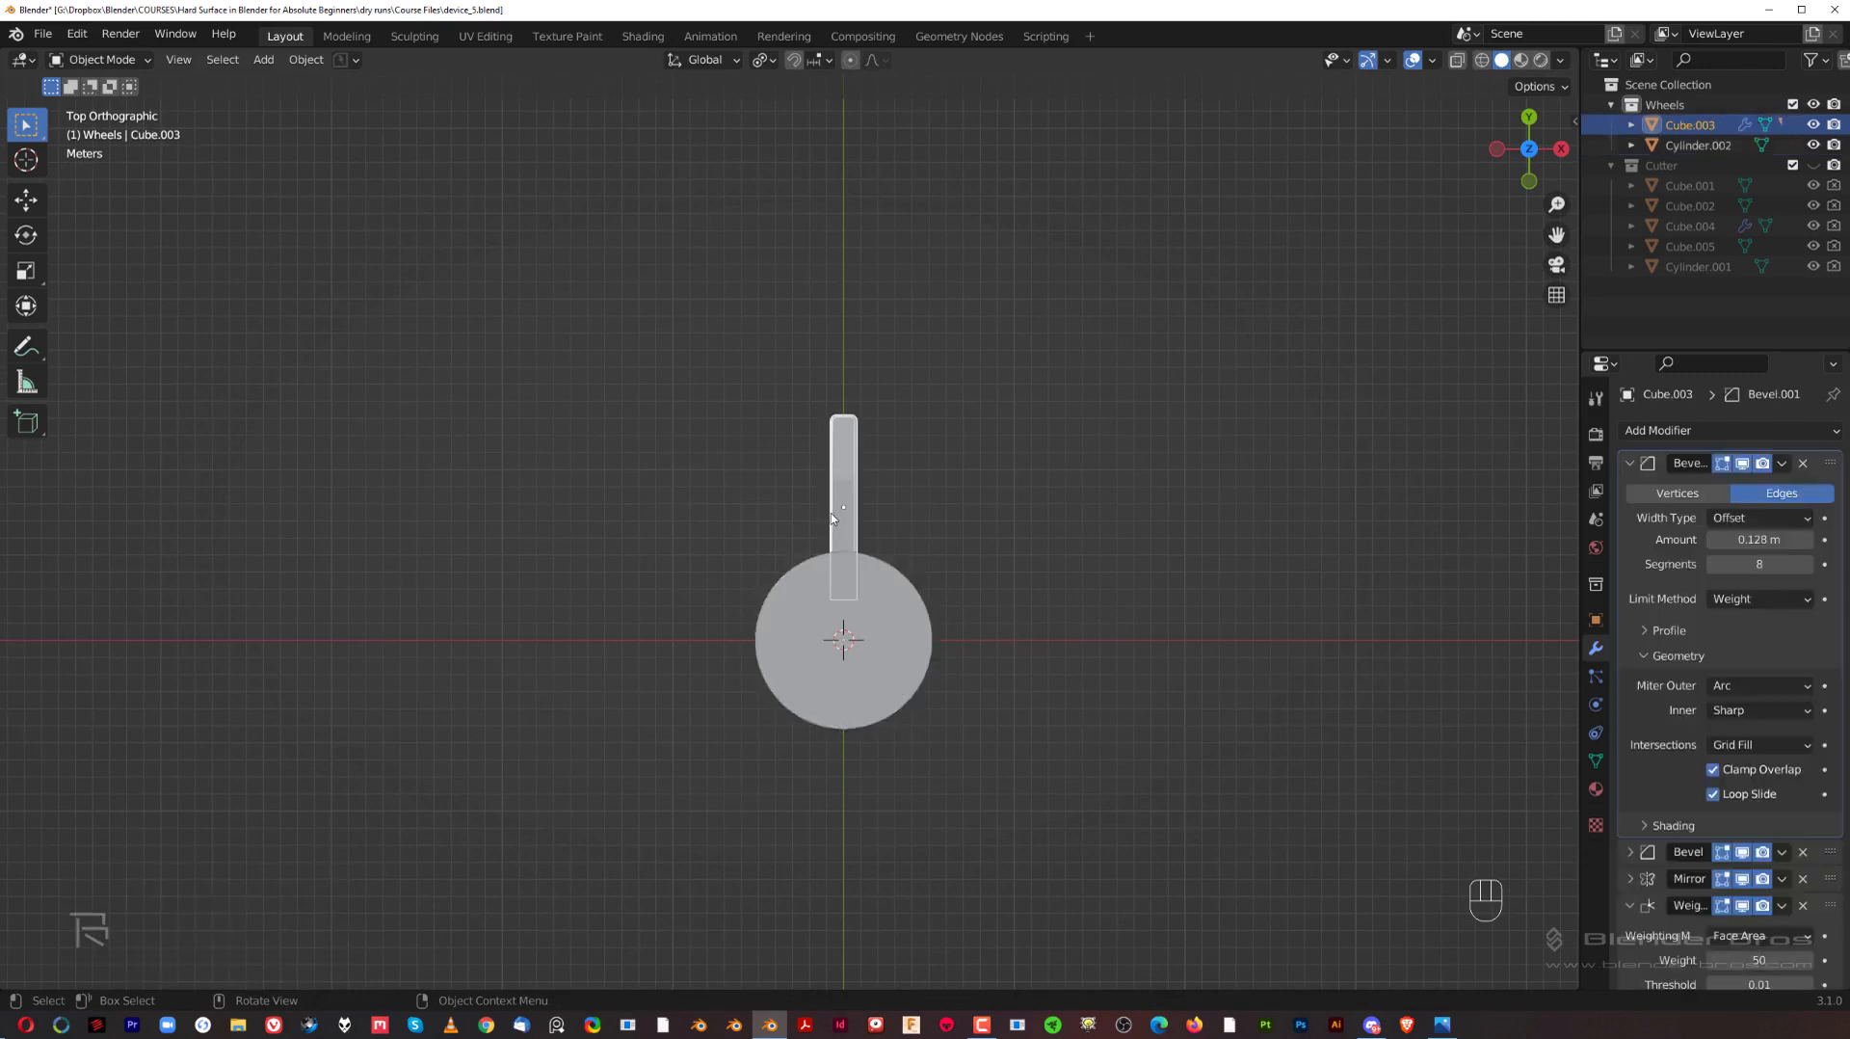
{"action": "middle_click_drag", "start_coordinate": [946, 575], "coordinate": [716, 367]}
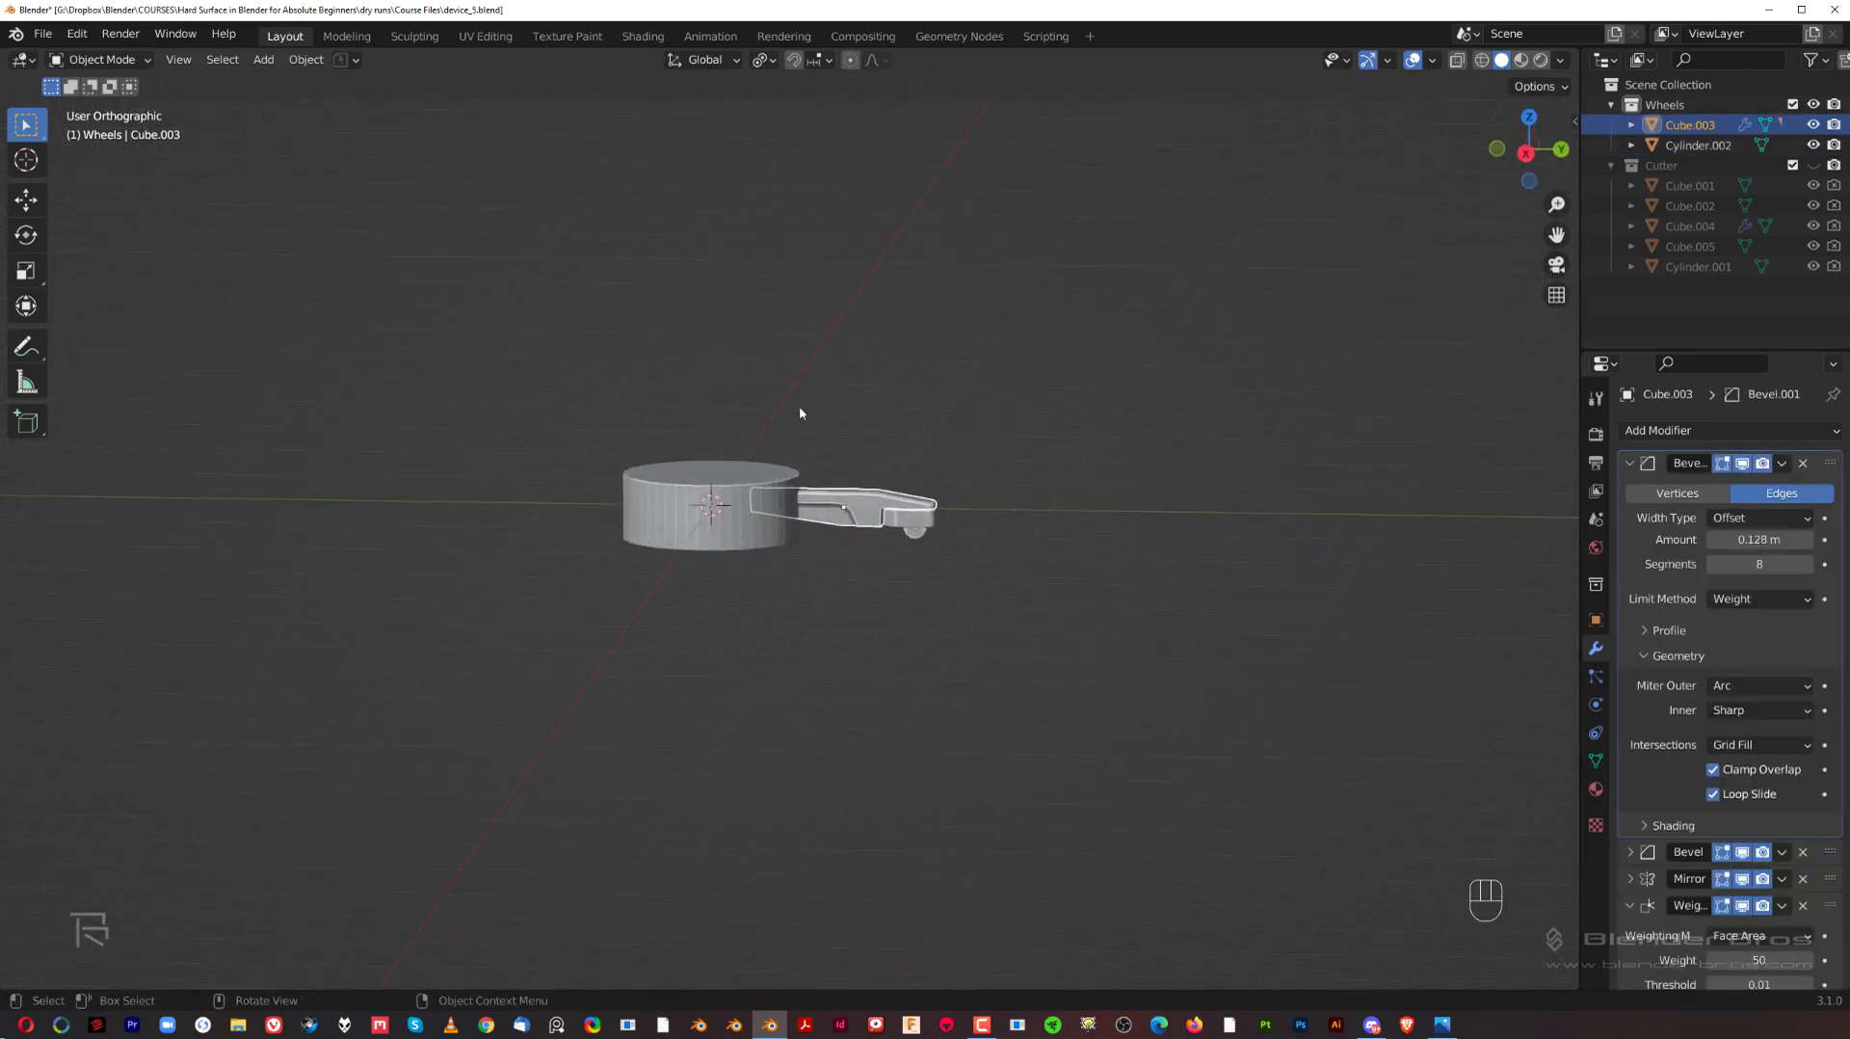
{"action": "key", "text": "grave"}
{"action": "scroll", "coordinate": [817, 494], "scroll_direction": "up", "scroll_amount": 1}
{"action": "middle_click_drag", "start_coordinate": [807, 474], "coordinate": [1020, 532], "text": "shift"}
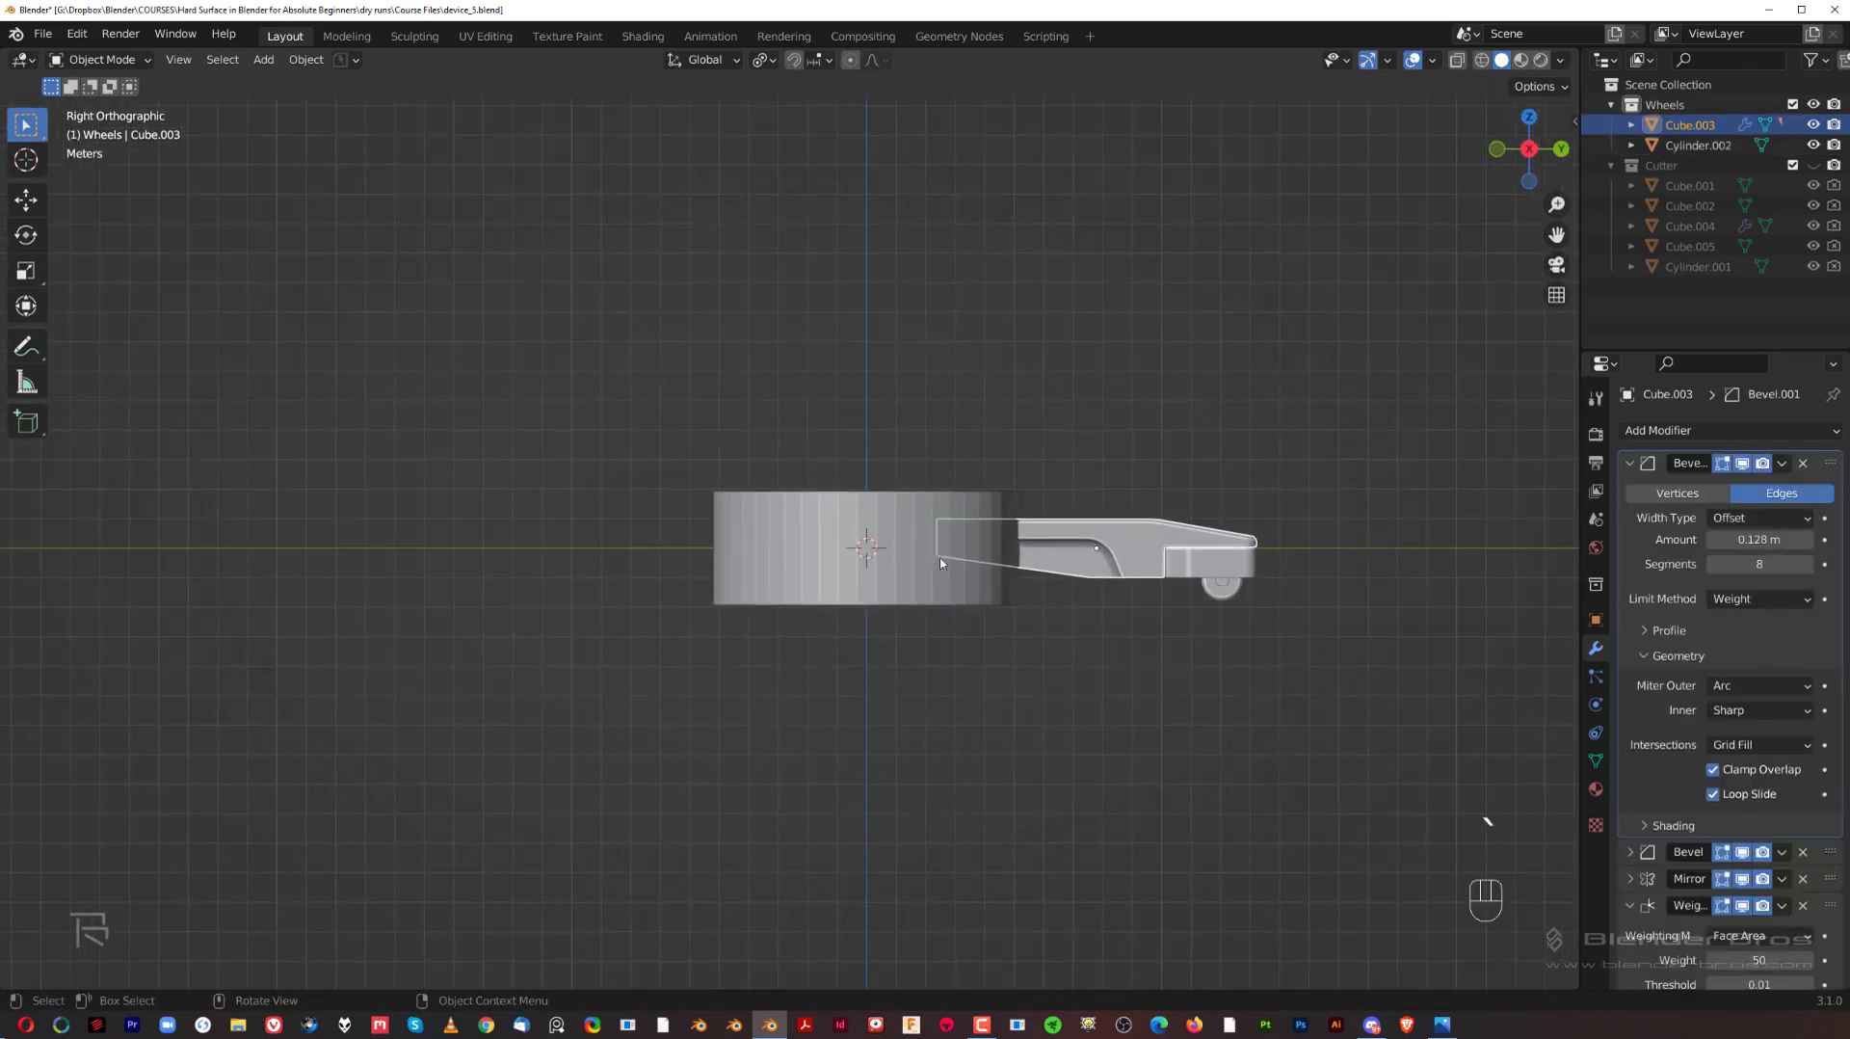
{"action": "left_click", "coordinate": [930, 548]}
{"action": "left_click", "coordinate": [1066, 546]}
{"action": "key", "text": "g"}
{"action": "key", "text": "y"}
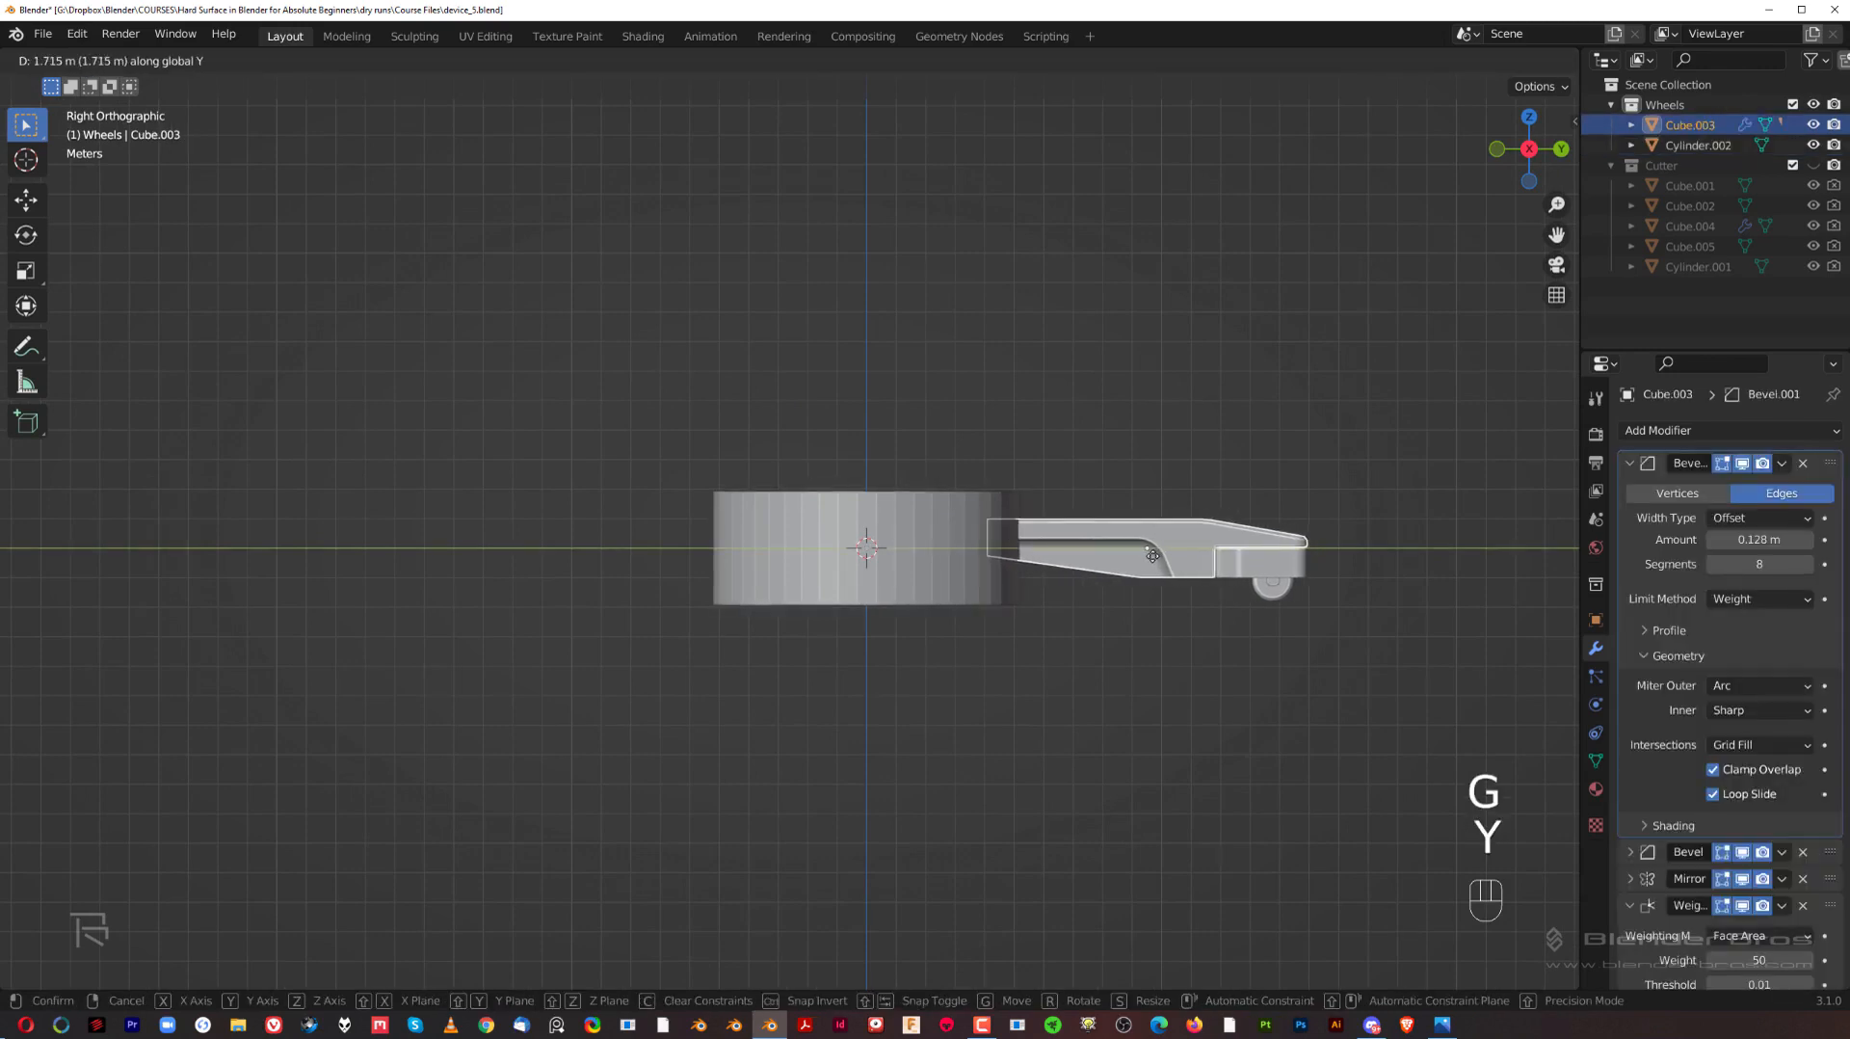
{"action": "left_click", "coordinate": [1153, 556]}
Step: Flatten the cylinder along Z by a factor of about 0.65 to bring its height closer to the arm's
{"action": "left_click", "coordinate": [947, 542]}
{"action": "key", "text": "s"}
{"action": "key", "text": "z"}
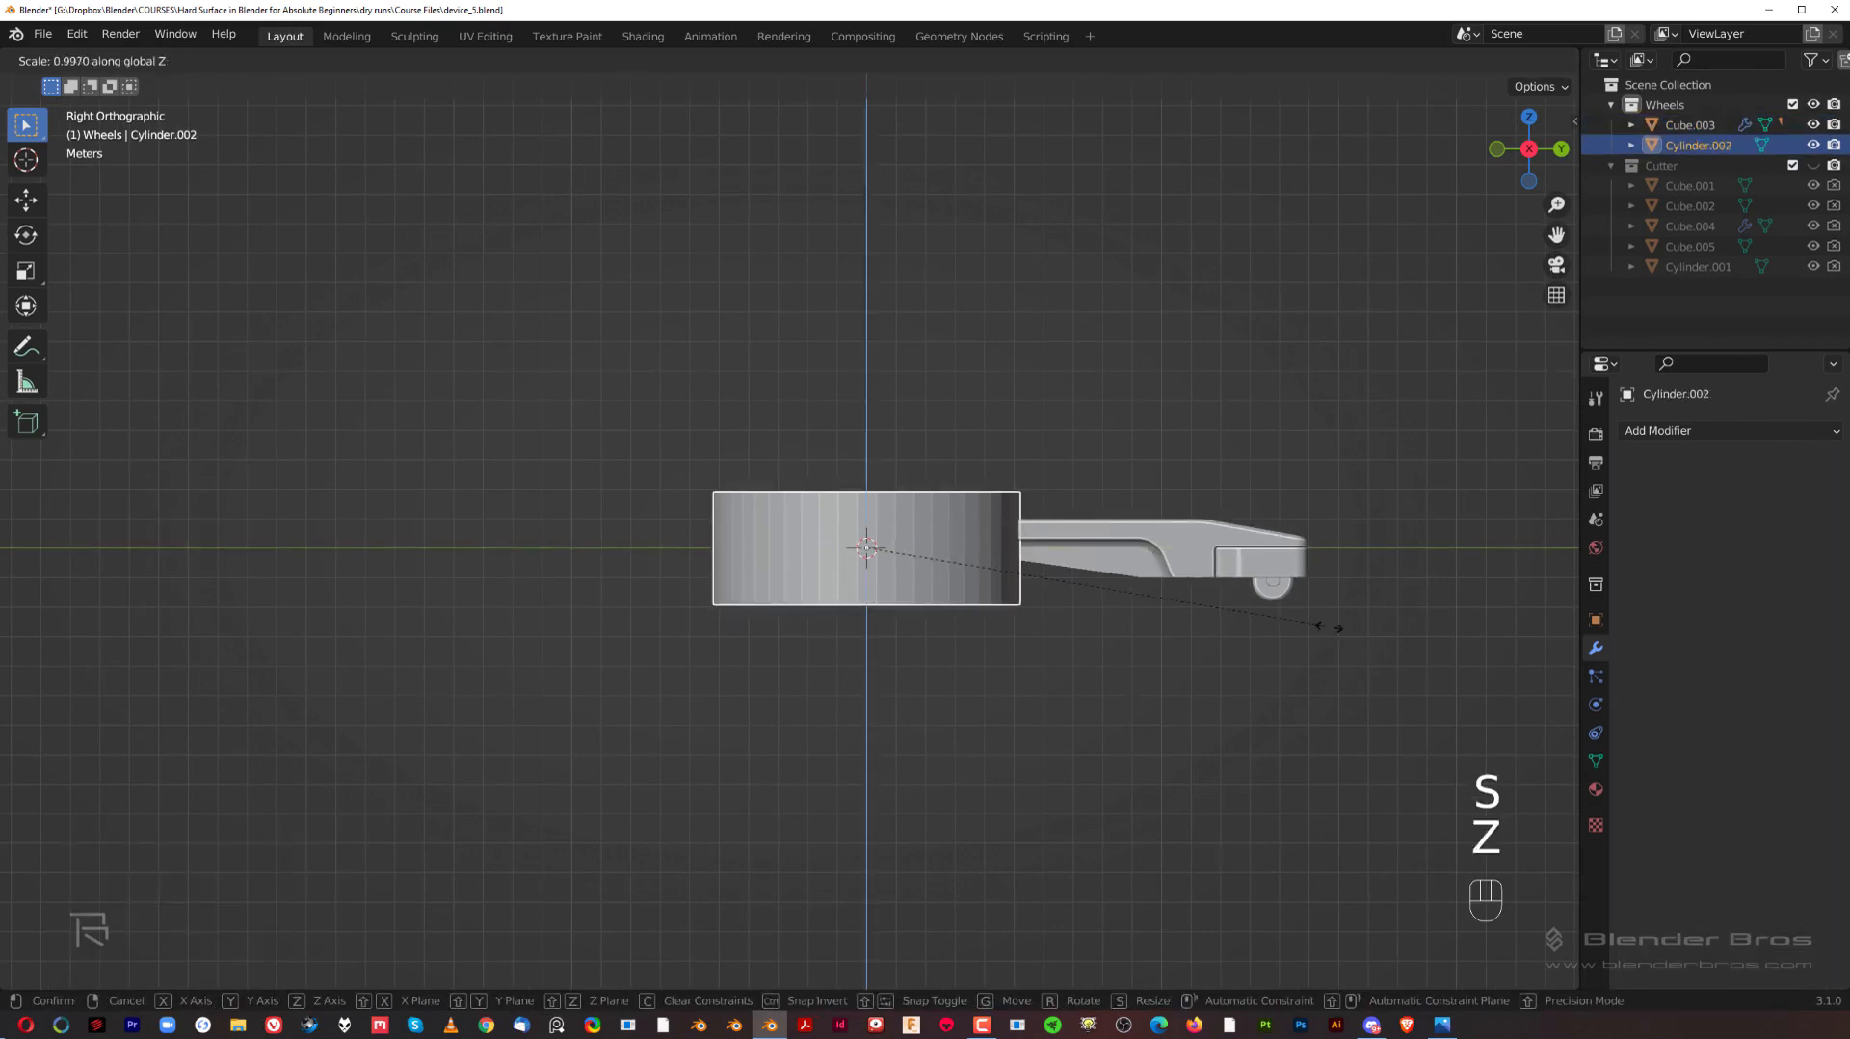
{"action": "key", "text": "s"}
{"action": "key", "text": "z"}
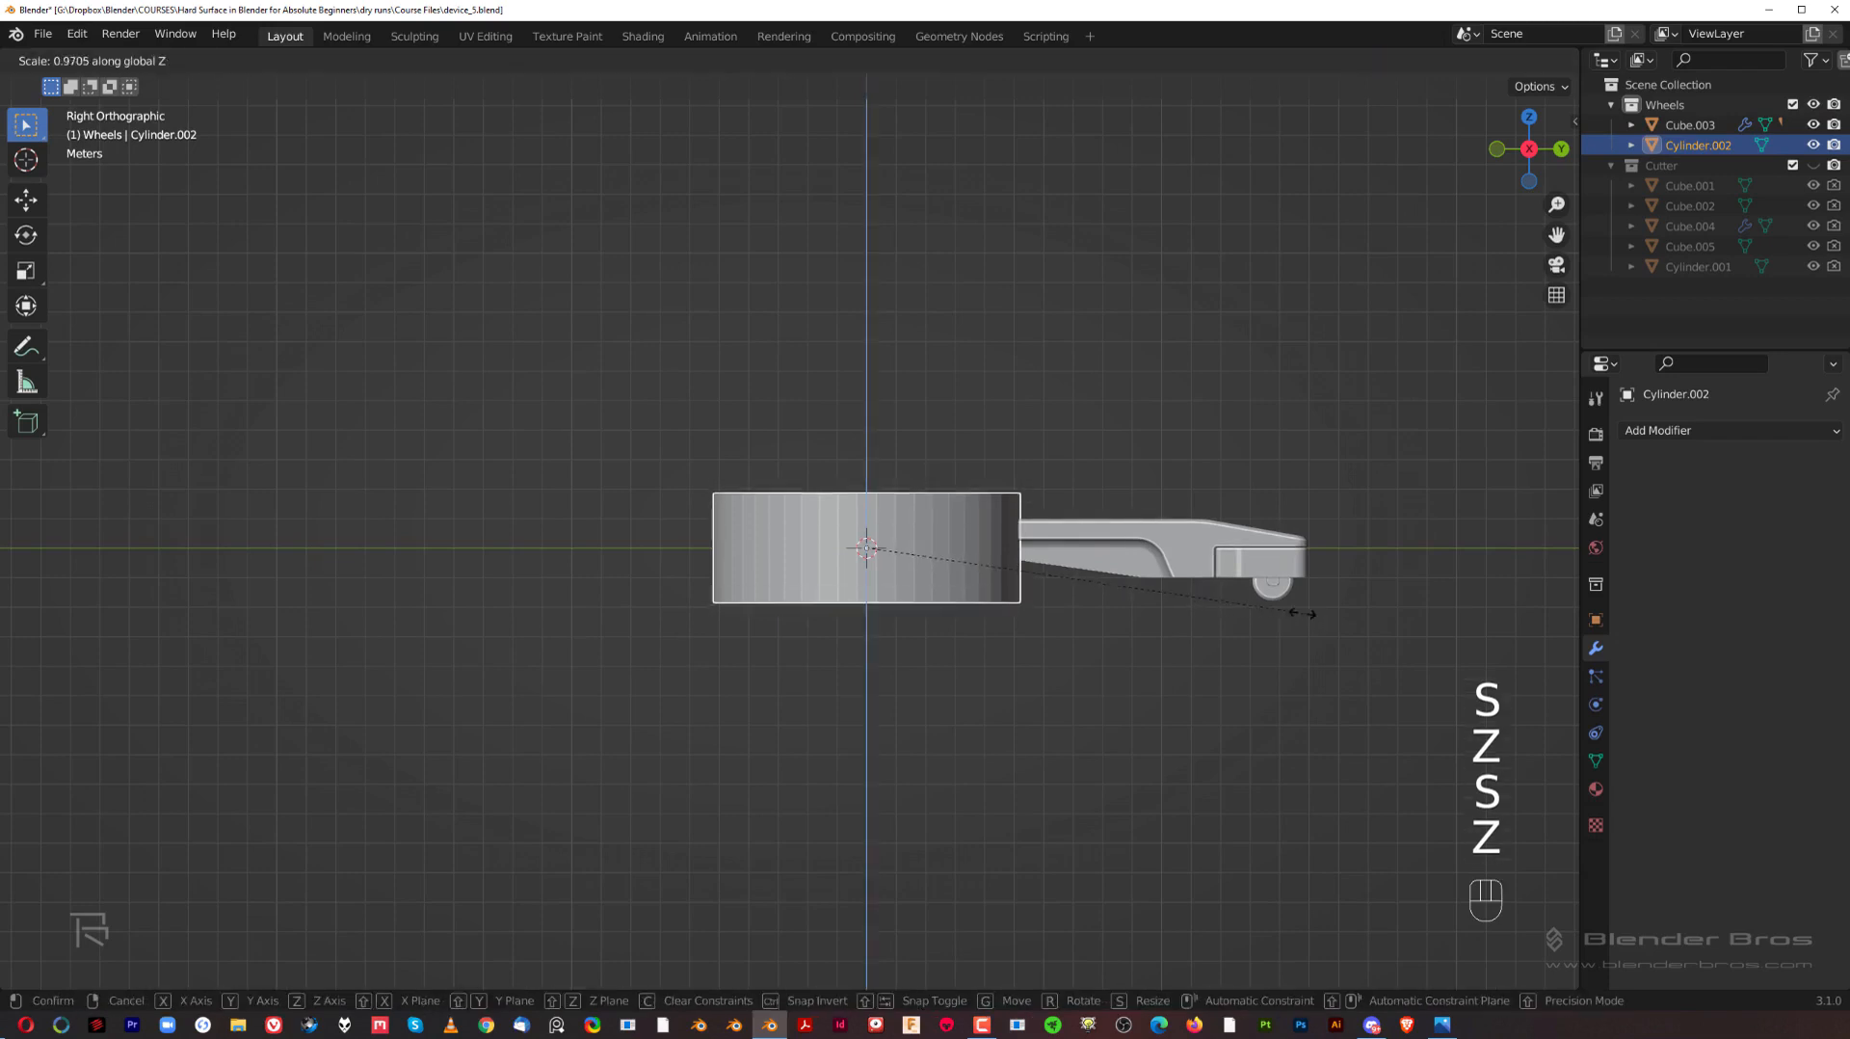
{"action": "left_click", "coordinate": [995, 615]}
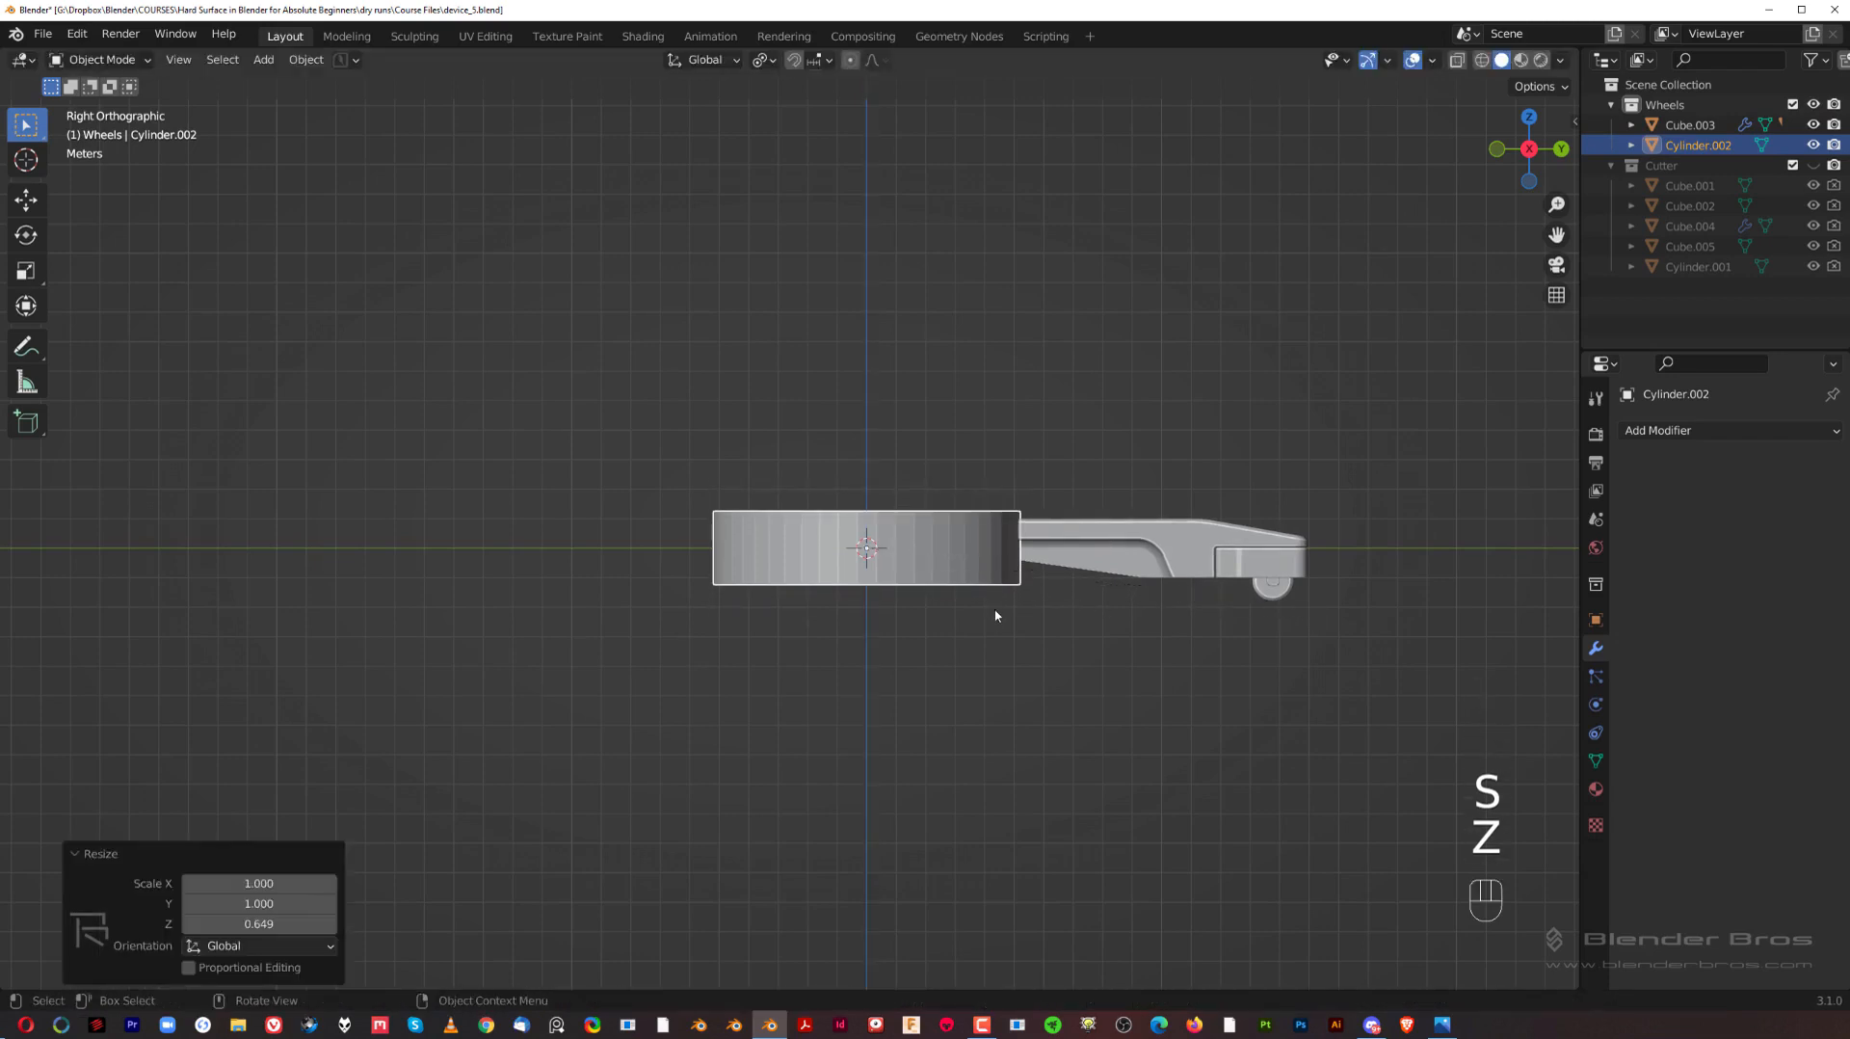
Step: Raise the cylinder about 0.4 m along Z and fine-tune it back down by about 0.045 m against the arm
{"action": "key", "text": "g"}
{"action": "key", "text": "z"}
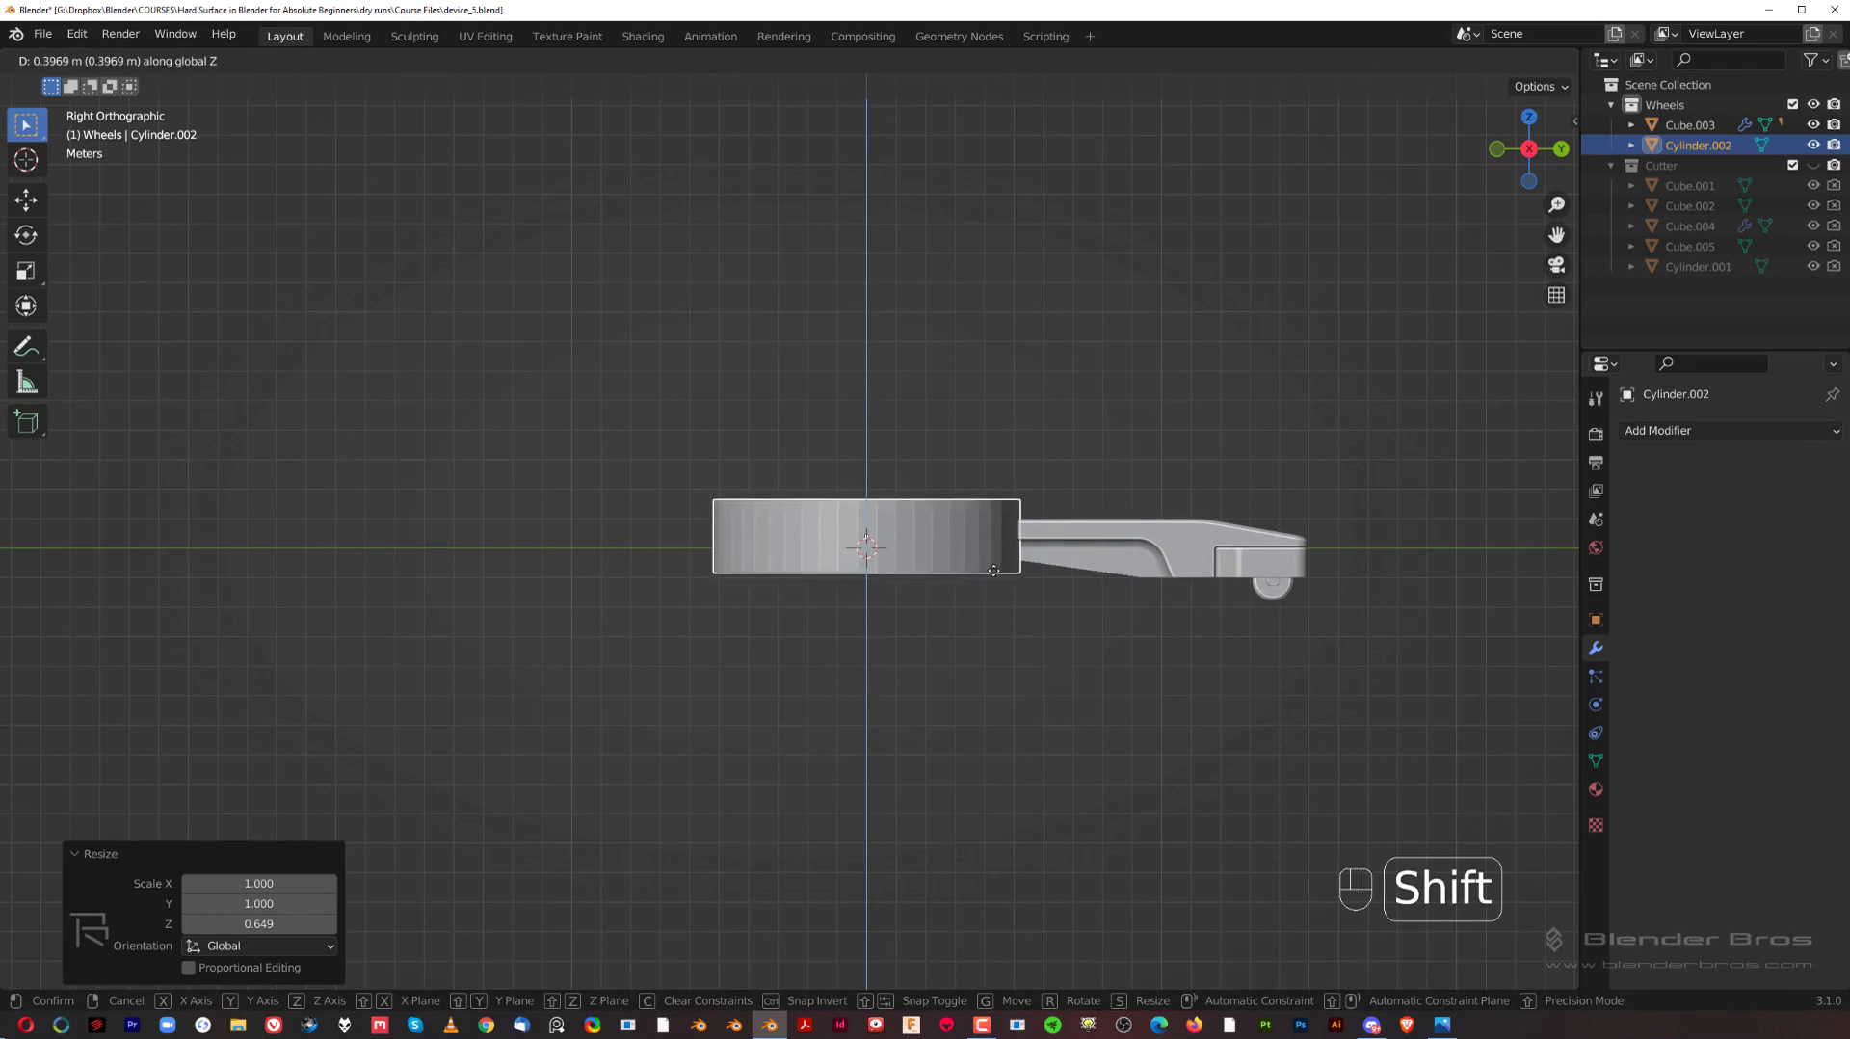
{"action": "left_click", "coordinate": [994, 571]}
{"action": "middle_click_drag", "start_coordinate": [985, 449], "coordinate": [811, 449], "text": "shift"}
{"action": "scroll", "coordinate": [812, 449], "scroll_direction": "up", "scroll_amount": 3}
{"action": "scroll", "coordinate": [967, 510], "scroll_direction": "up", "scroll_amount": 2}
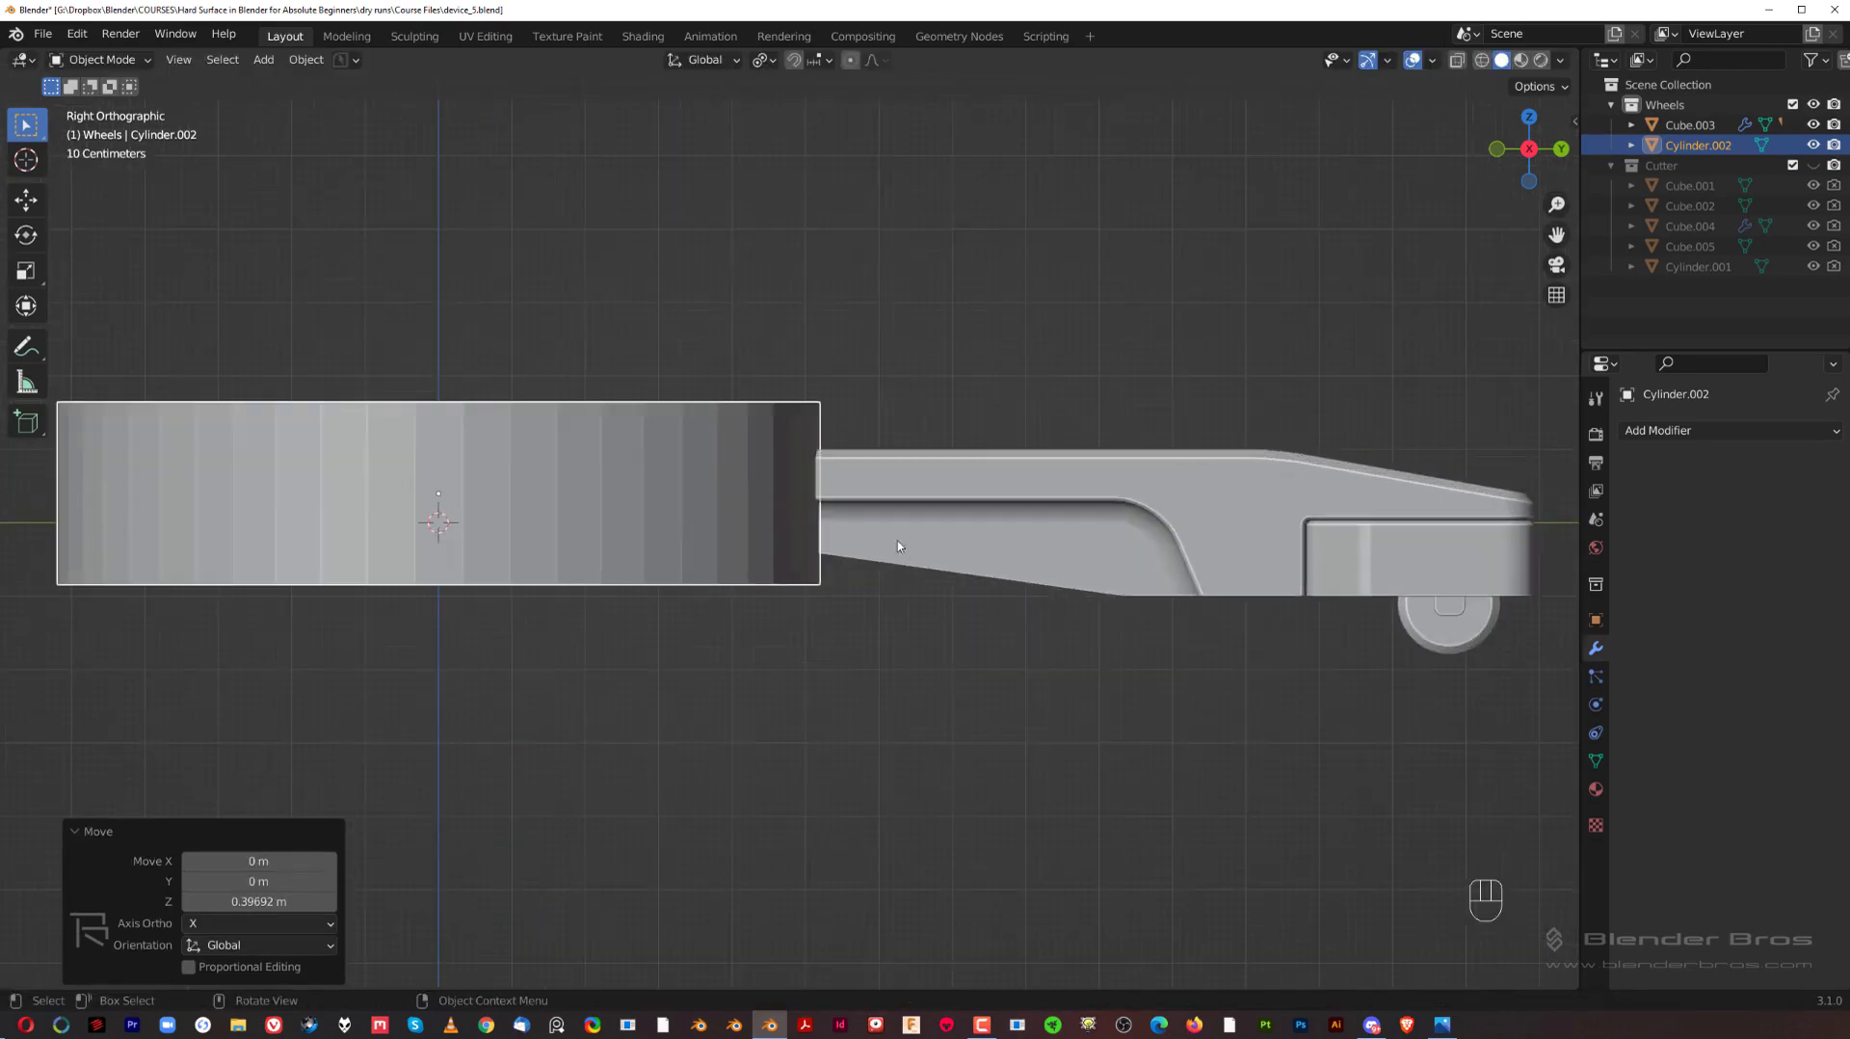
{"action": "key", "text": "g"}
{"action": "key", "text": "z"}
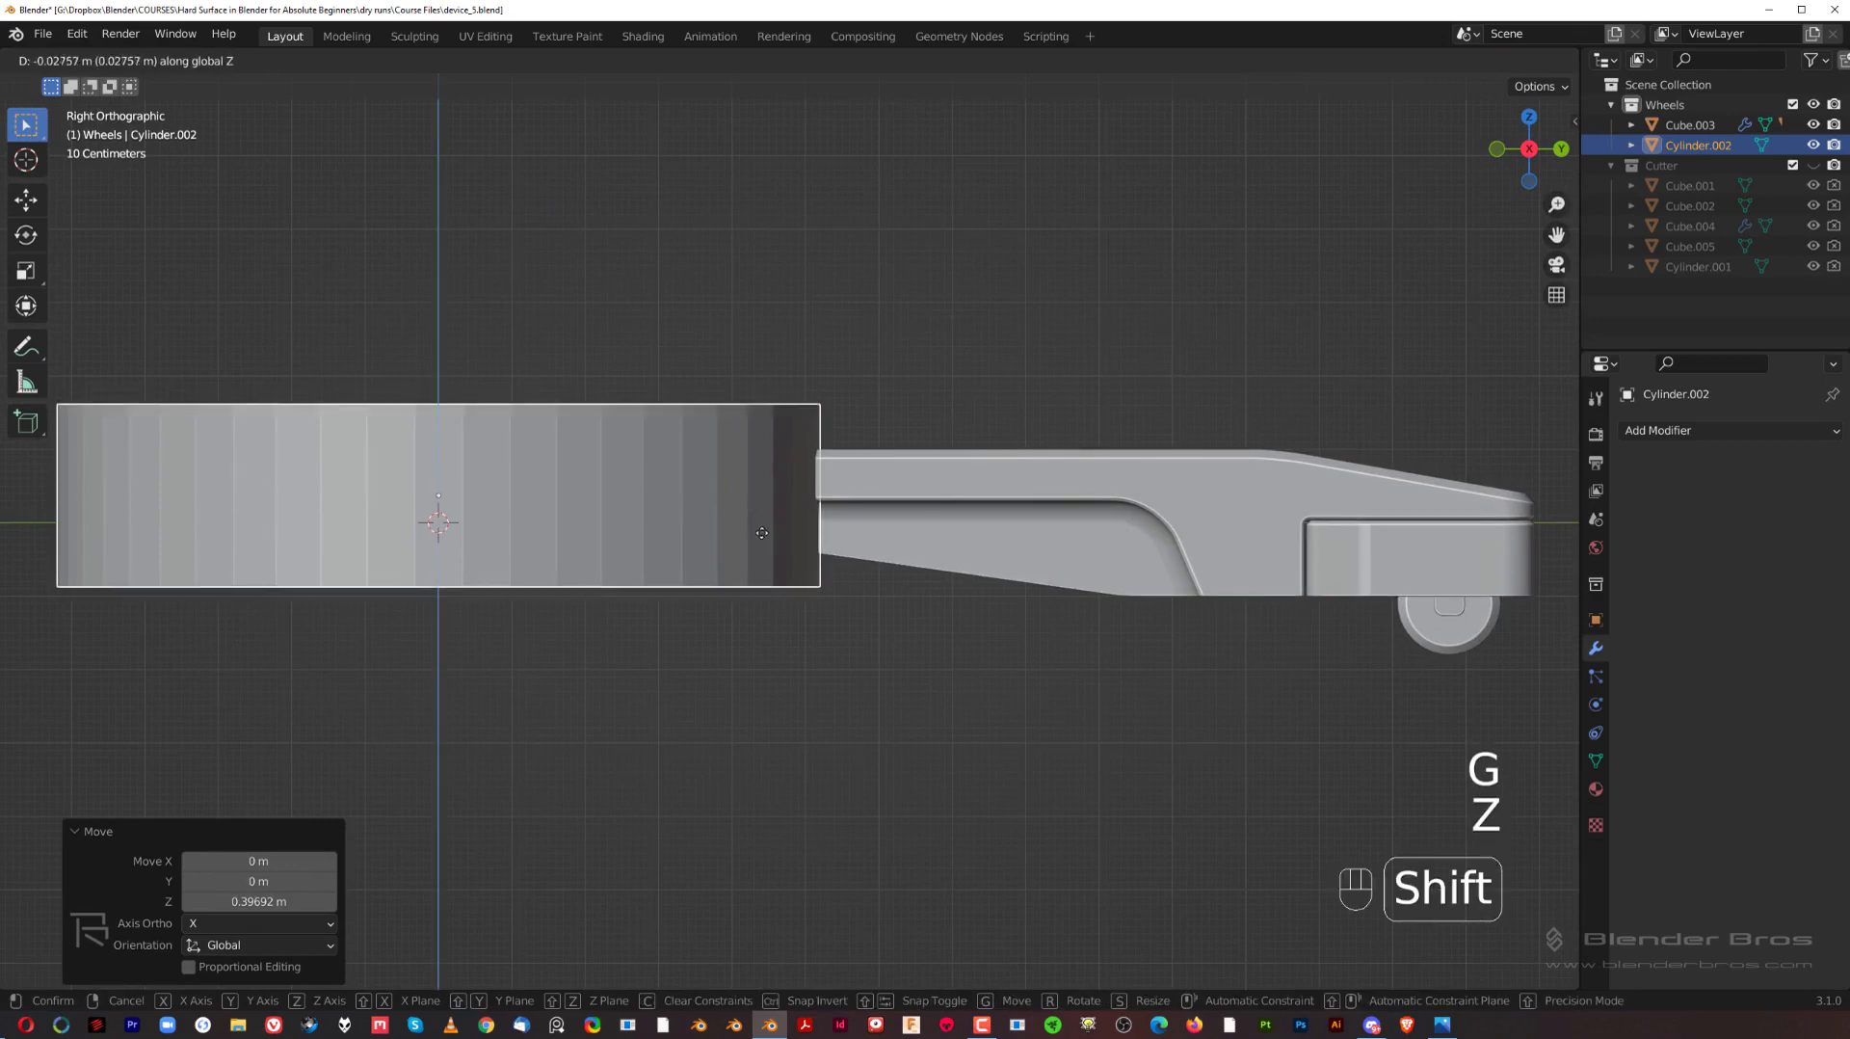
{"action": "key", "text": "q"}
{"action": "scroll", "coordinate": [683, 536], "scroll_direction": "down", "scroll_amount": 2}
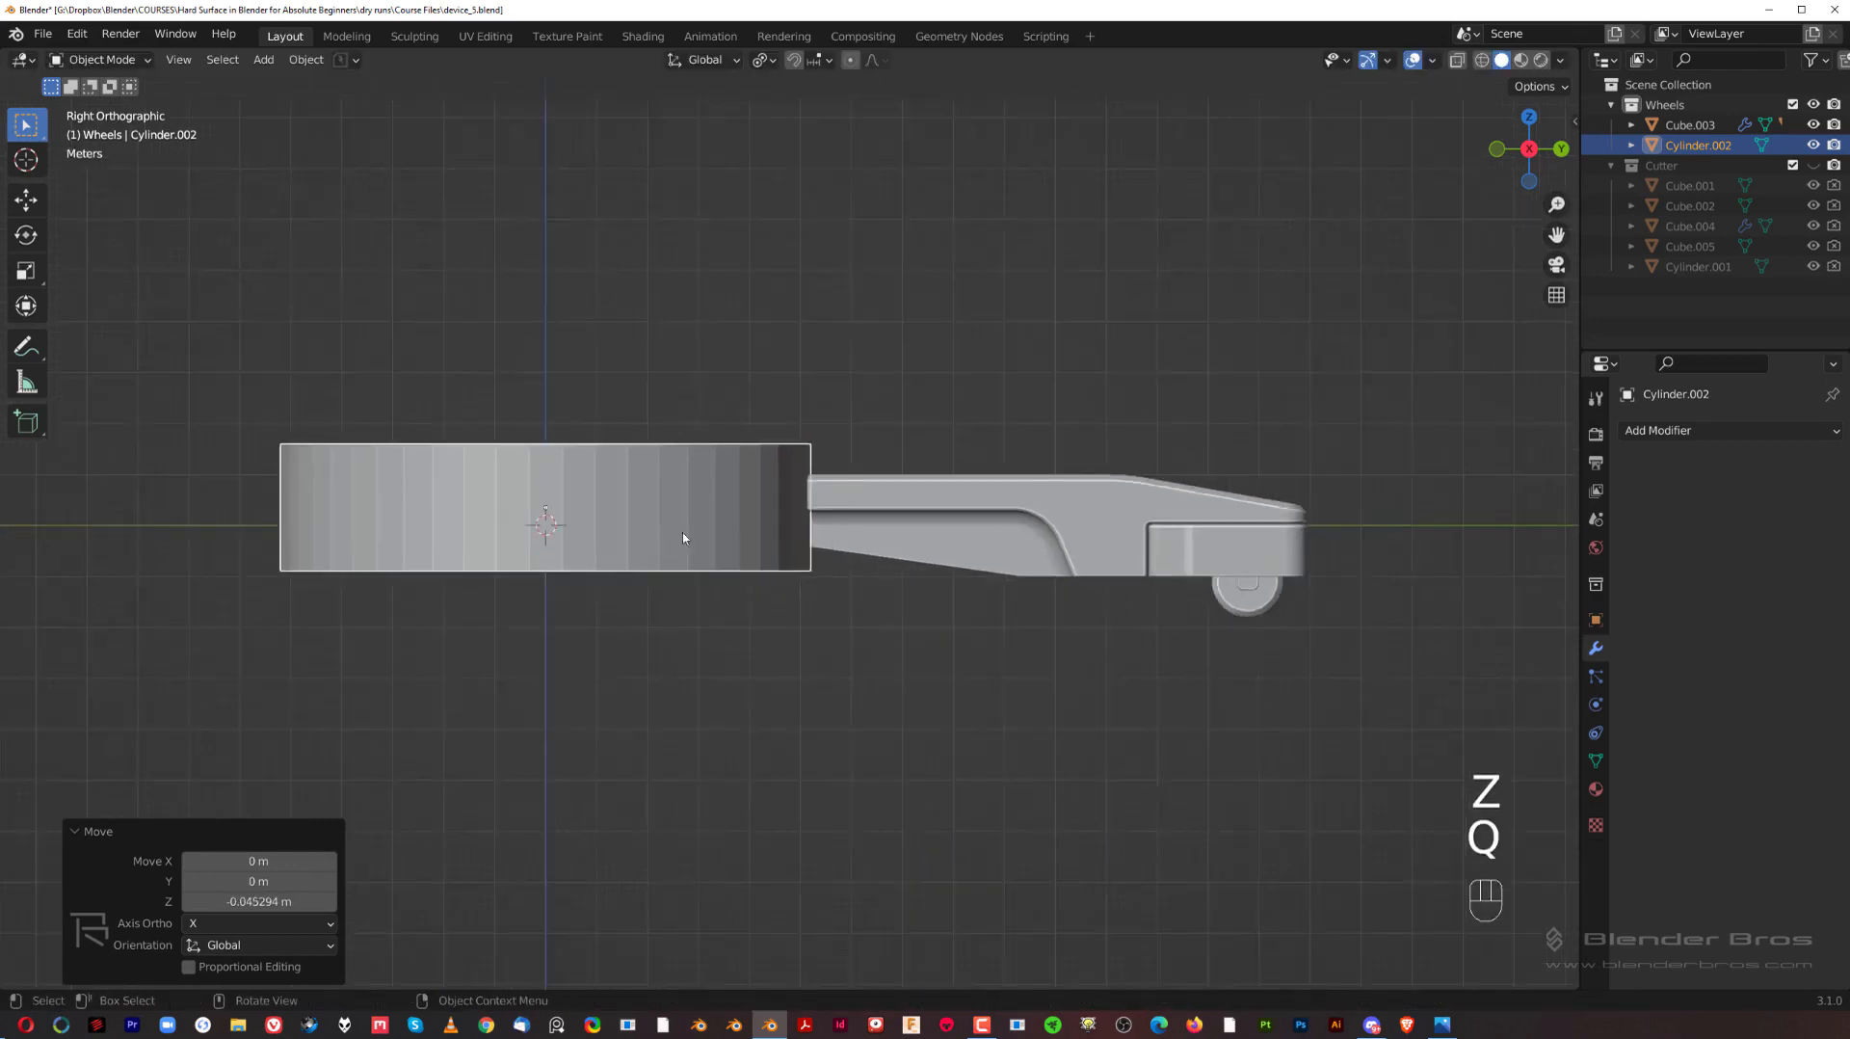
Step: Shade the cylinder smooth and enable Auto Smooth at 30° on its normals
{"action": "middle_click_drag", "start_coordinate": [682, 536], "coordinate": [906, 541]}
{"action": "right_click", "coordinate": [906, 540]}
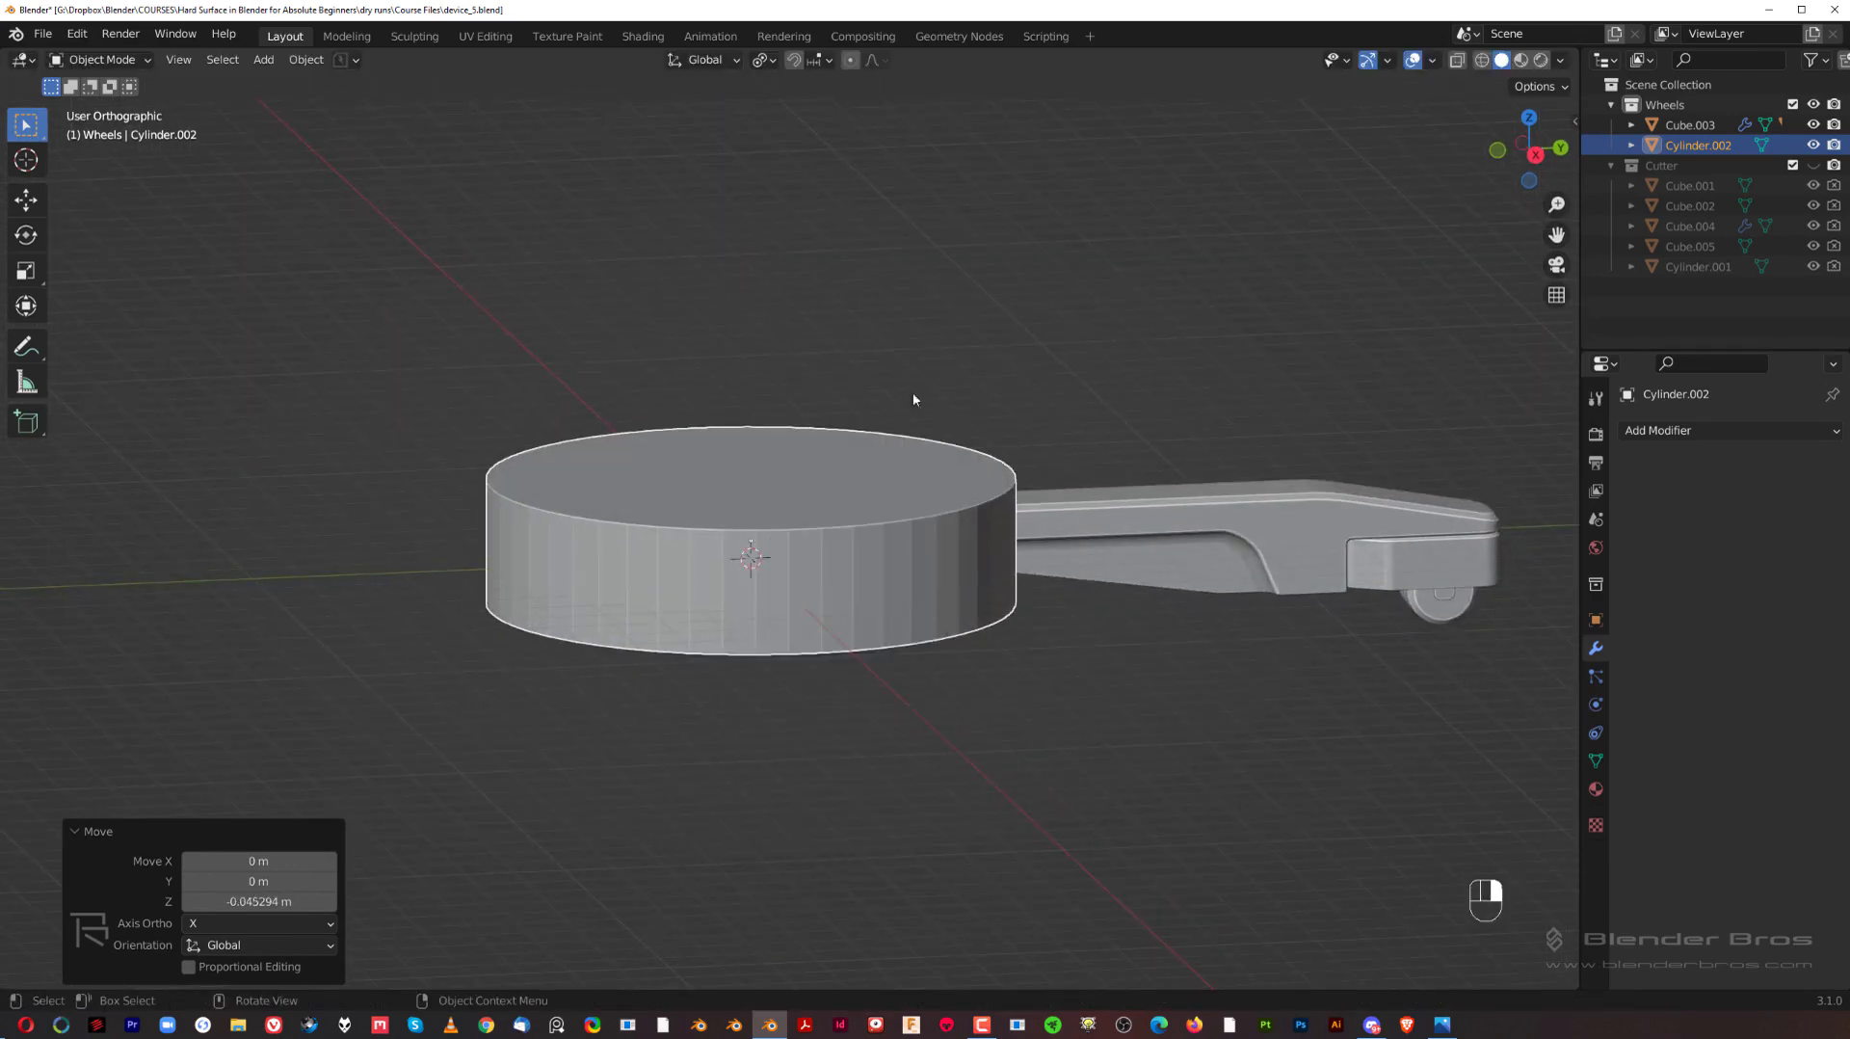
{"action": "right_click", "coordinate": [814, 464]}
{"action": "left_click", "coordinate": [814, 463]}
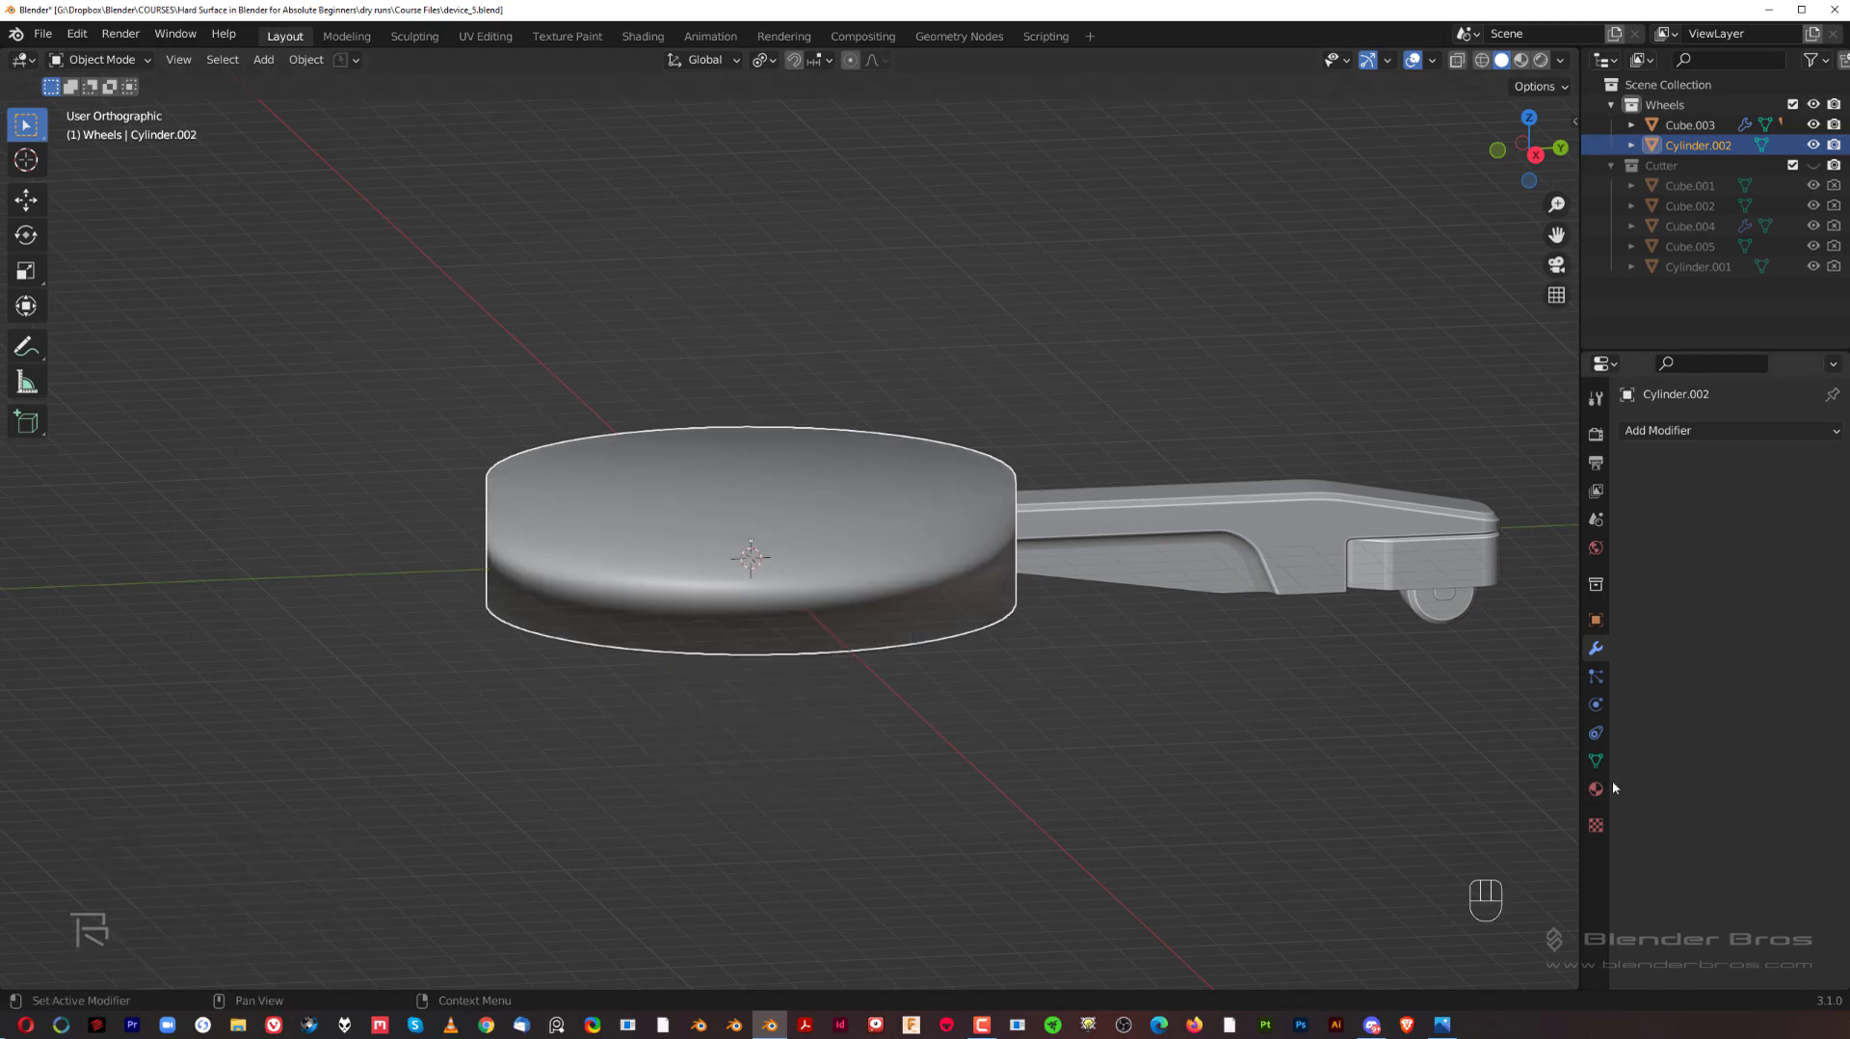
{"action": "left_click", "coordinate": [1595, 761]}
{"action": "left_click", "coordinate": [1712, 844]}
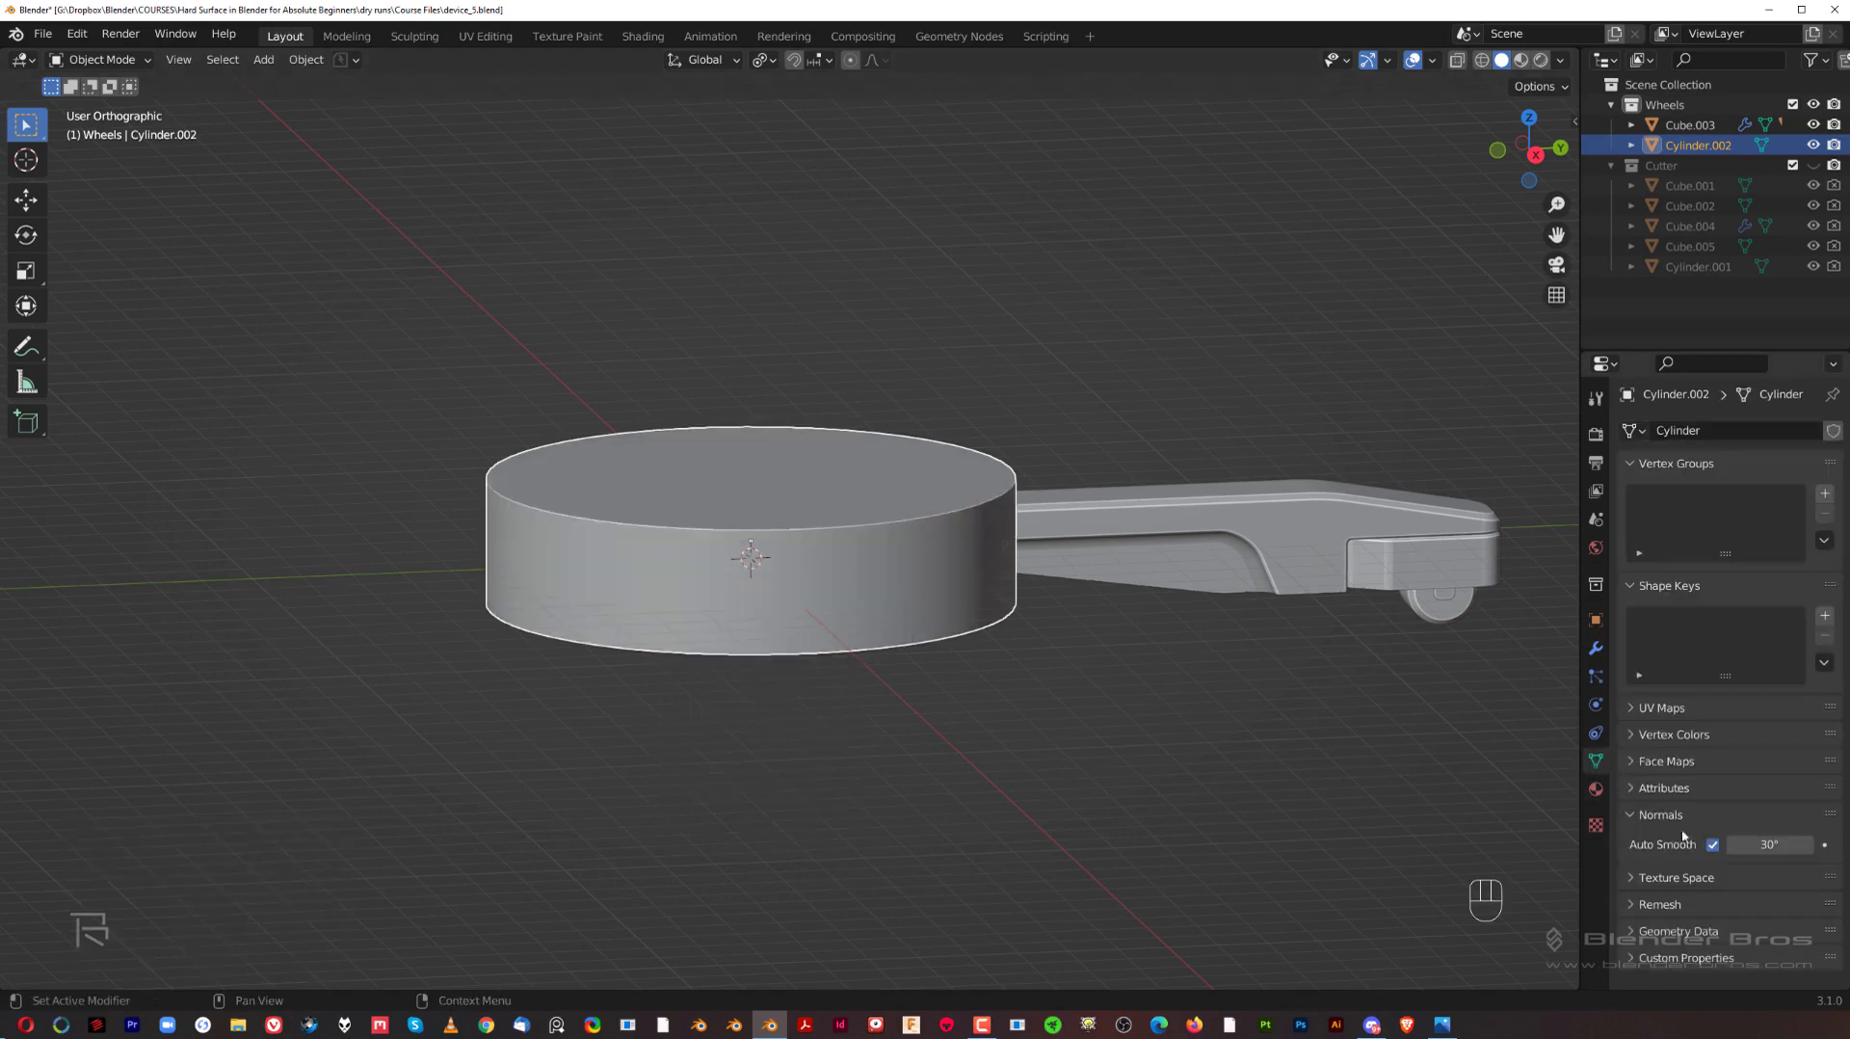
Step: Apply the scale transform to the cylinder
{"action": "middle_click_drag", "start_coordinate": [853, 617], "coordinate": [936, 490]}
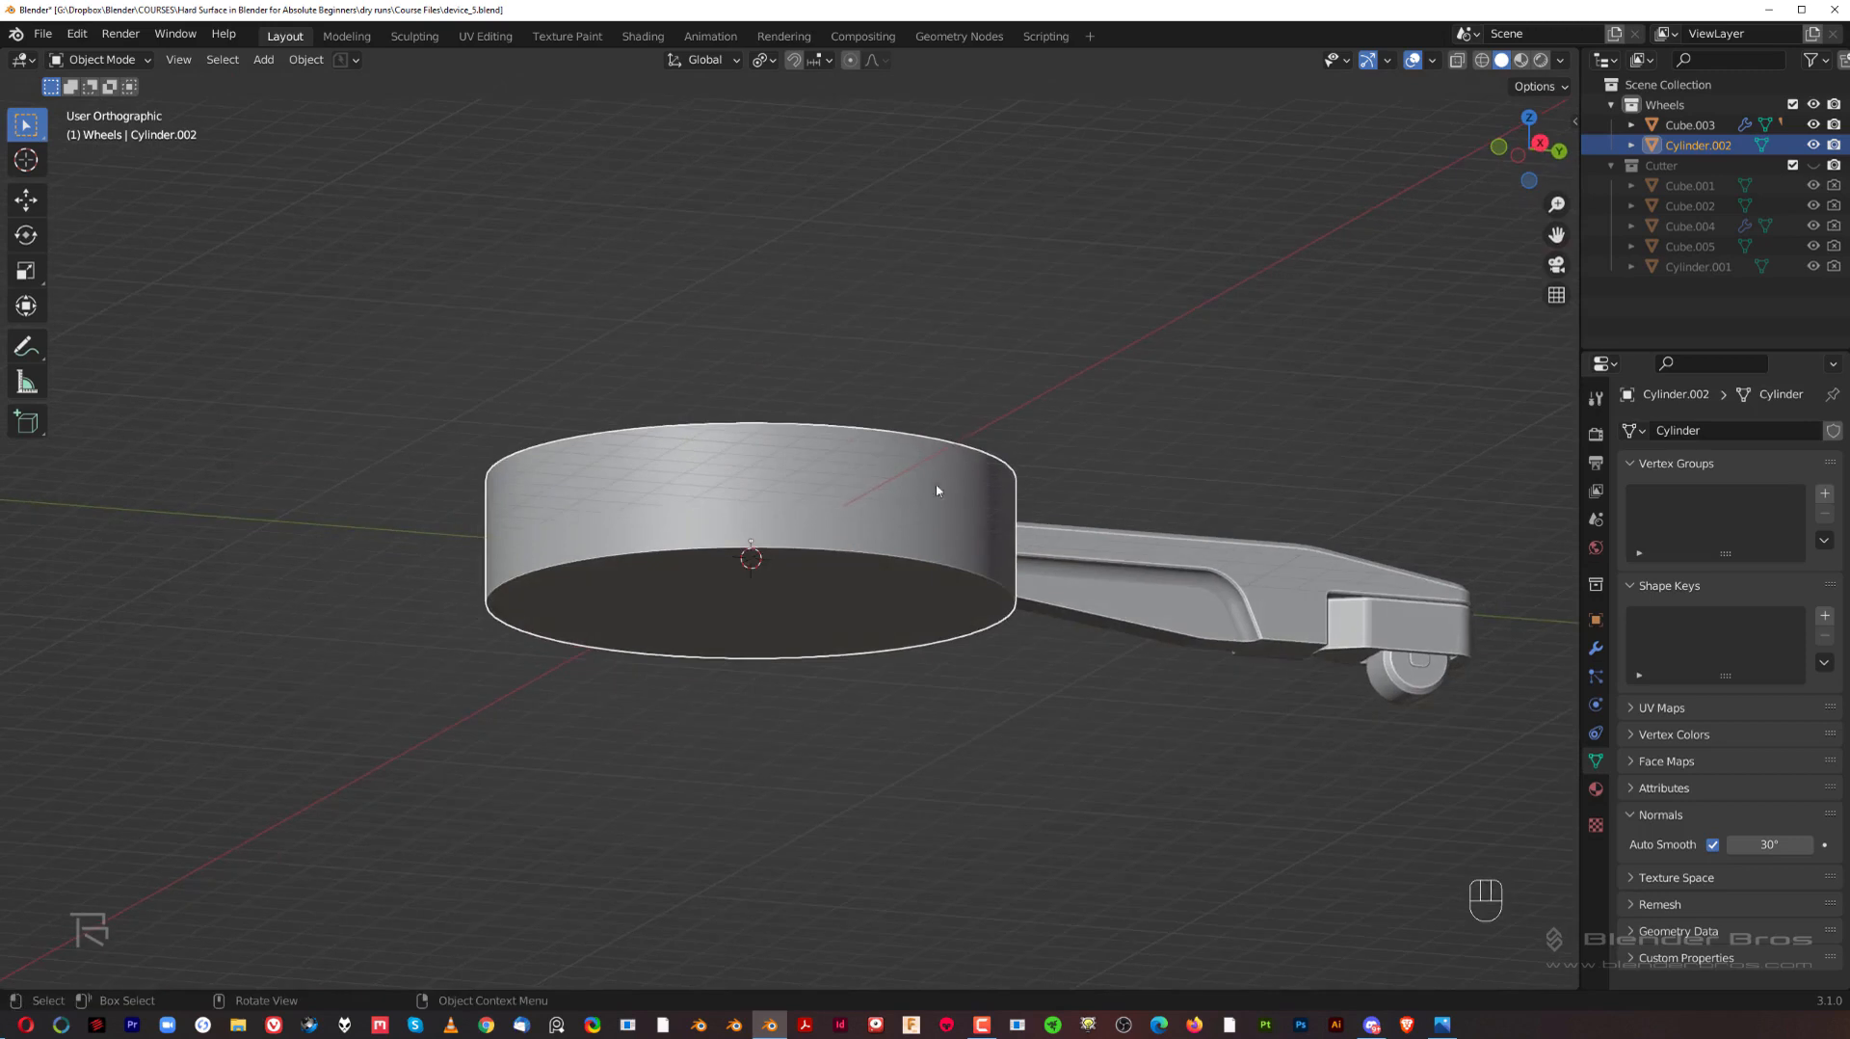
{"action": "key", "text": "ctrl"}
{"action": "key", "text": "ctrl+a"}
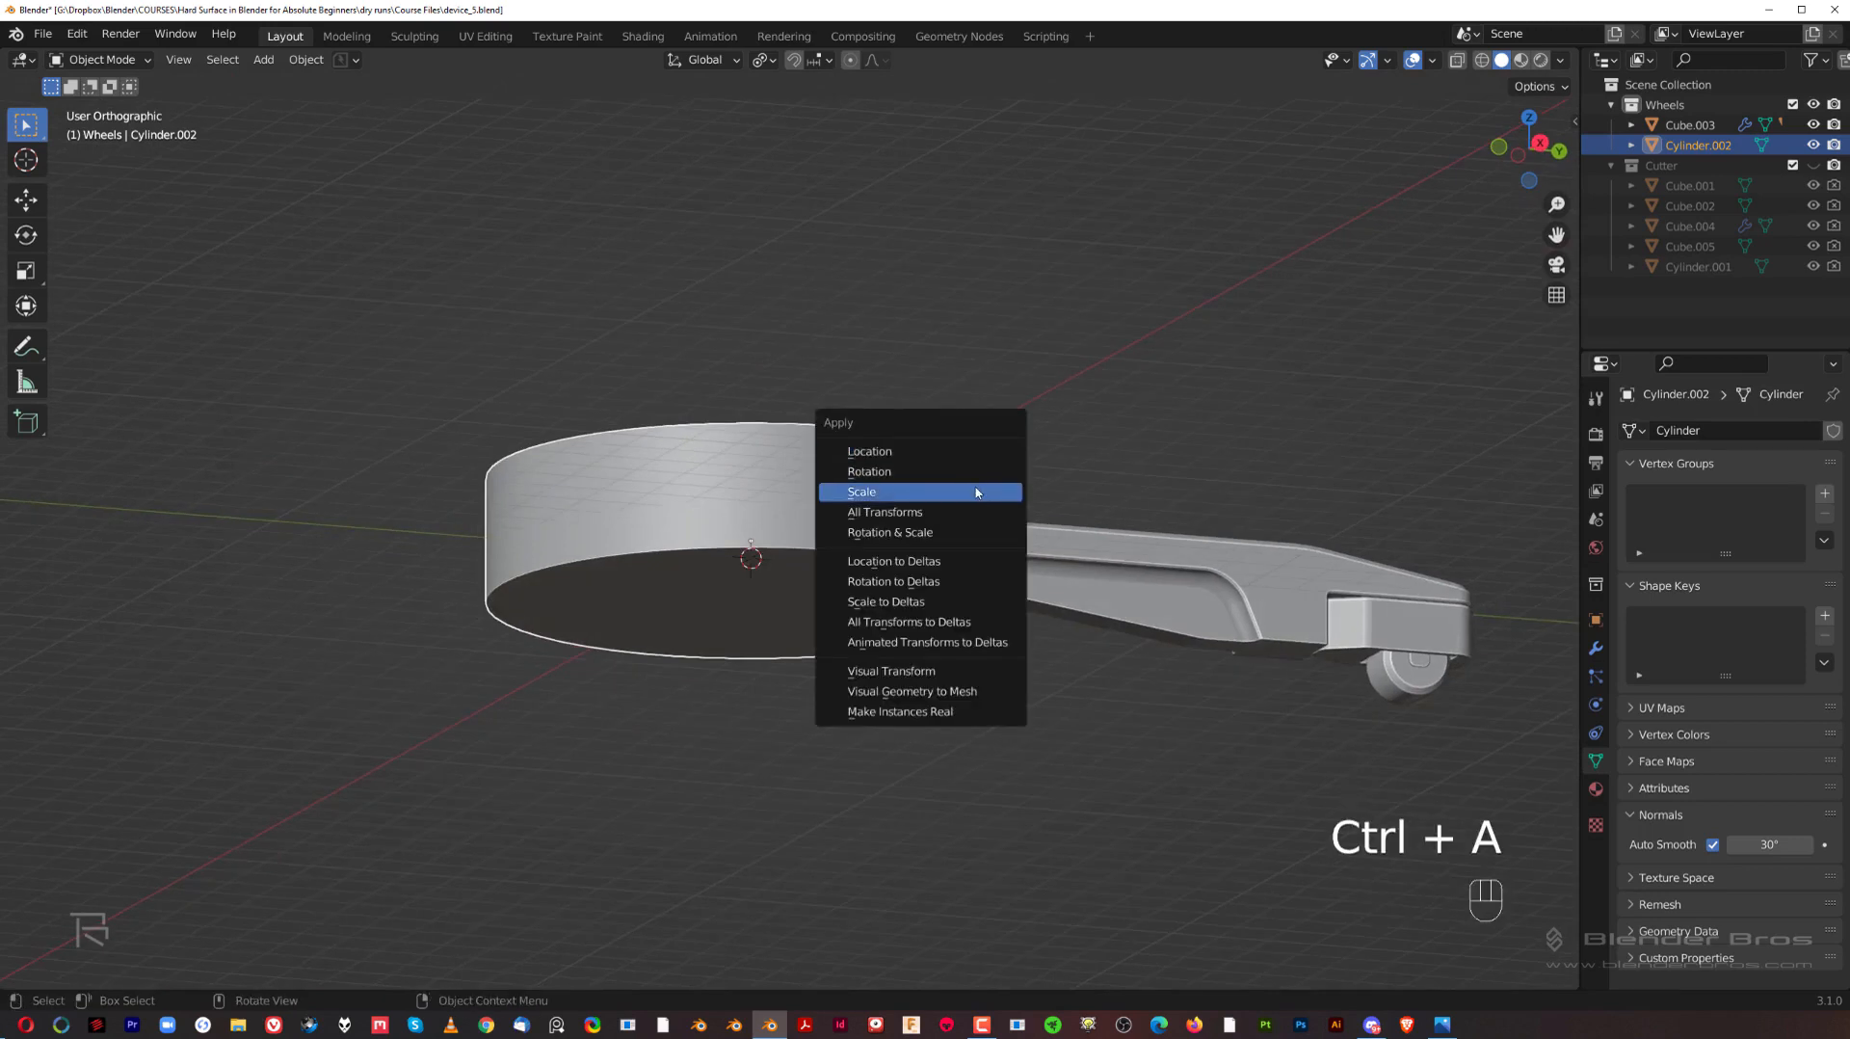
{"action": "left_click", "coordinate": [980, 490]}
Step: Scale the cylinder up uniformly by about 1.185 in the right side view
{"action": "key", "text": "KP_3"}
{"action": "scroll", "coordinate": [1048, 486], "scroll_direction": "down", "scroll_amount": 2}
{"action": "middle_click_drag", "start_coordinate": [1049, 487], "coordinate": [1009, 441], "text": "shift"}
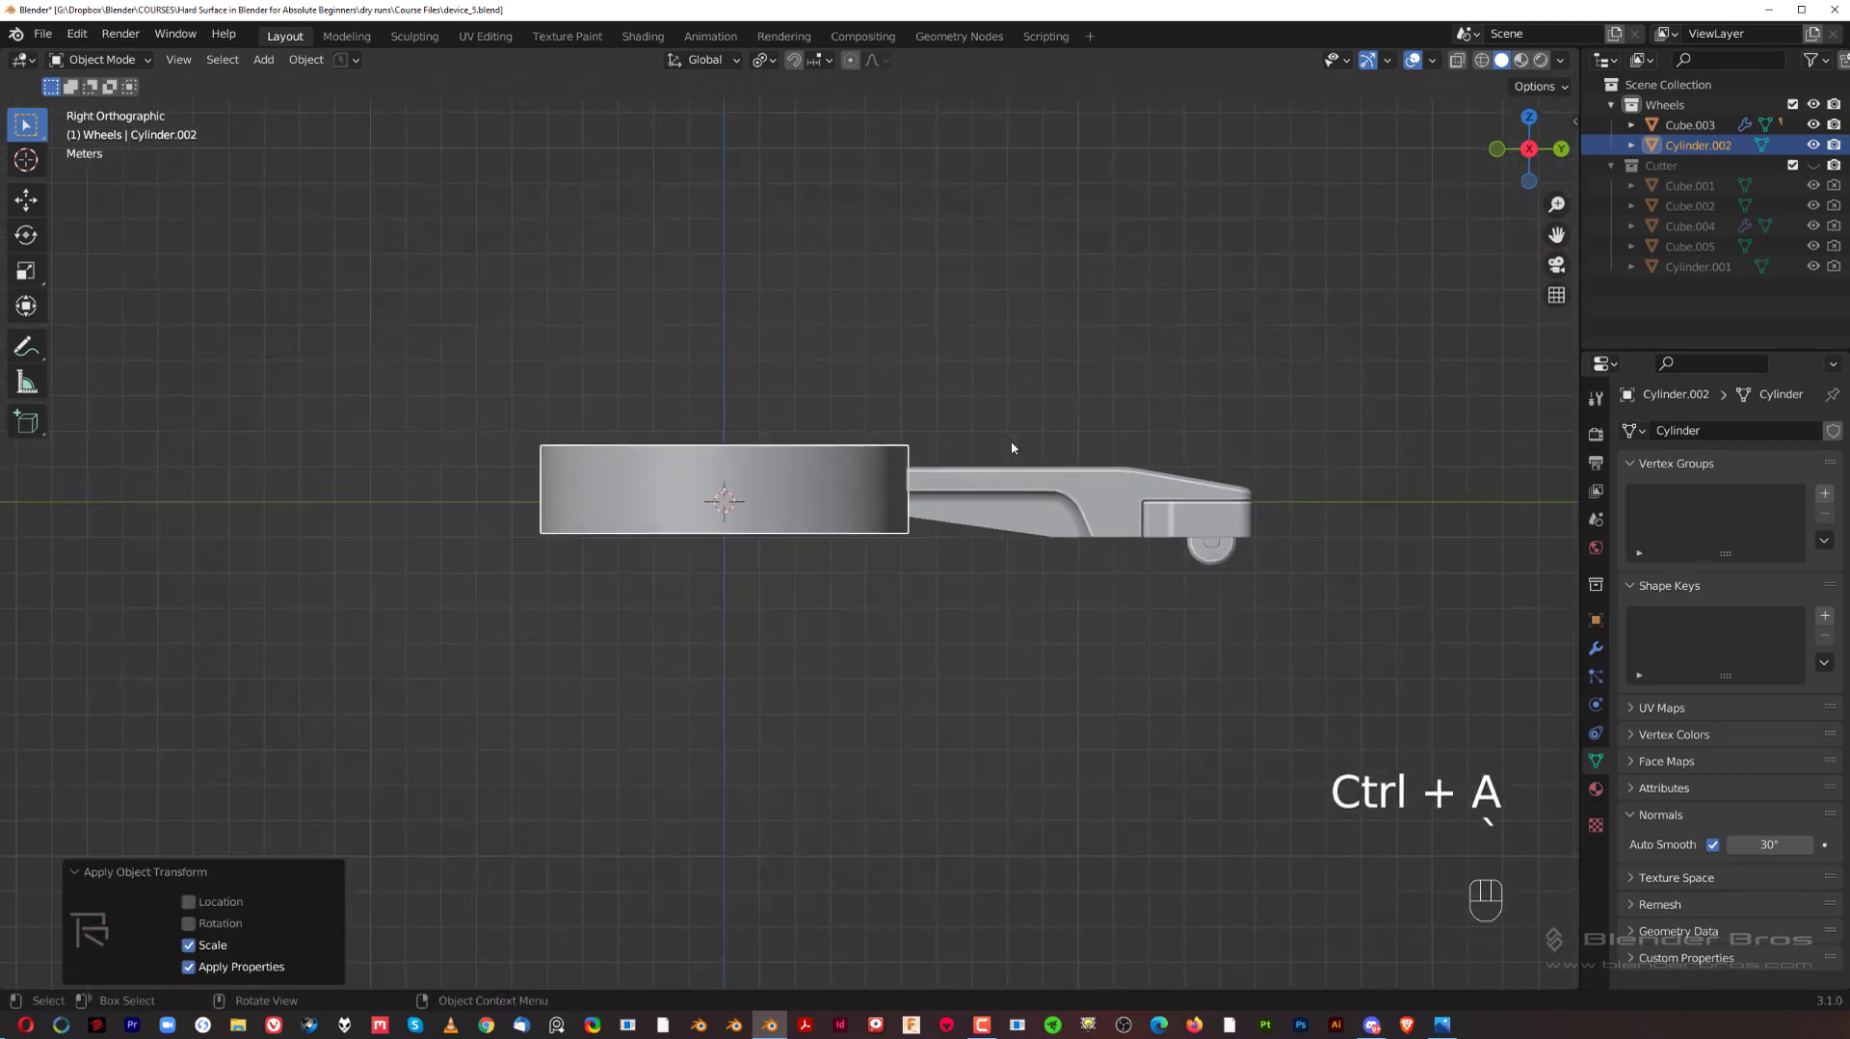
{"action": "scroll", "coordinate": [1009, 441], "scroll_direction": "down", "scroll_amount": 2}
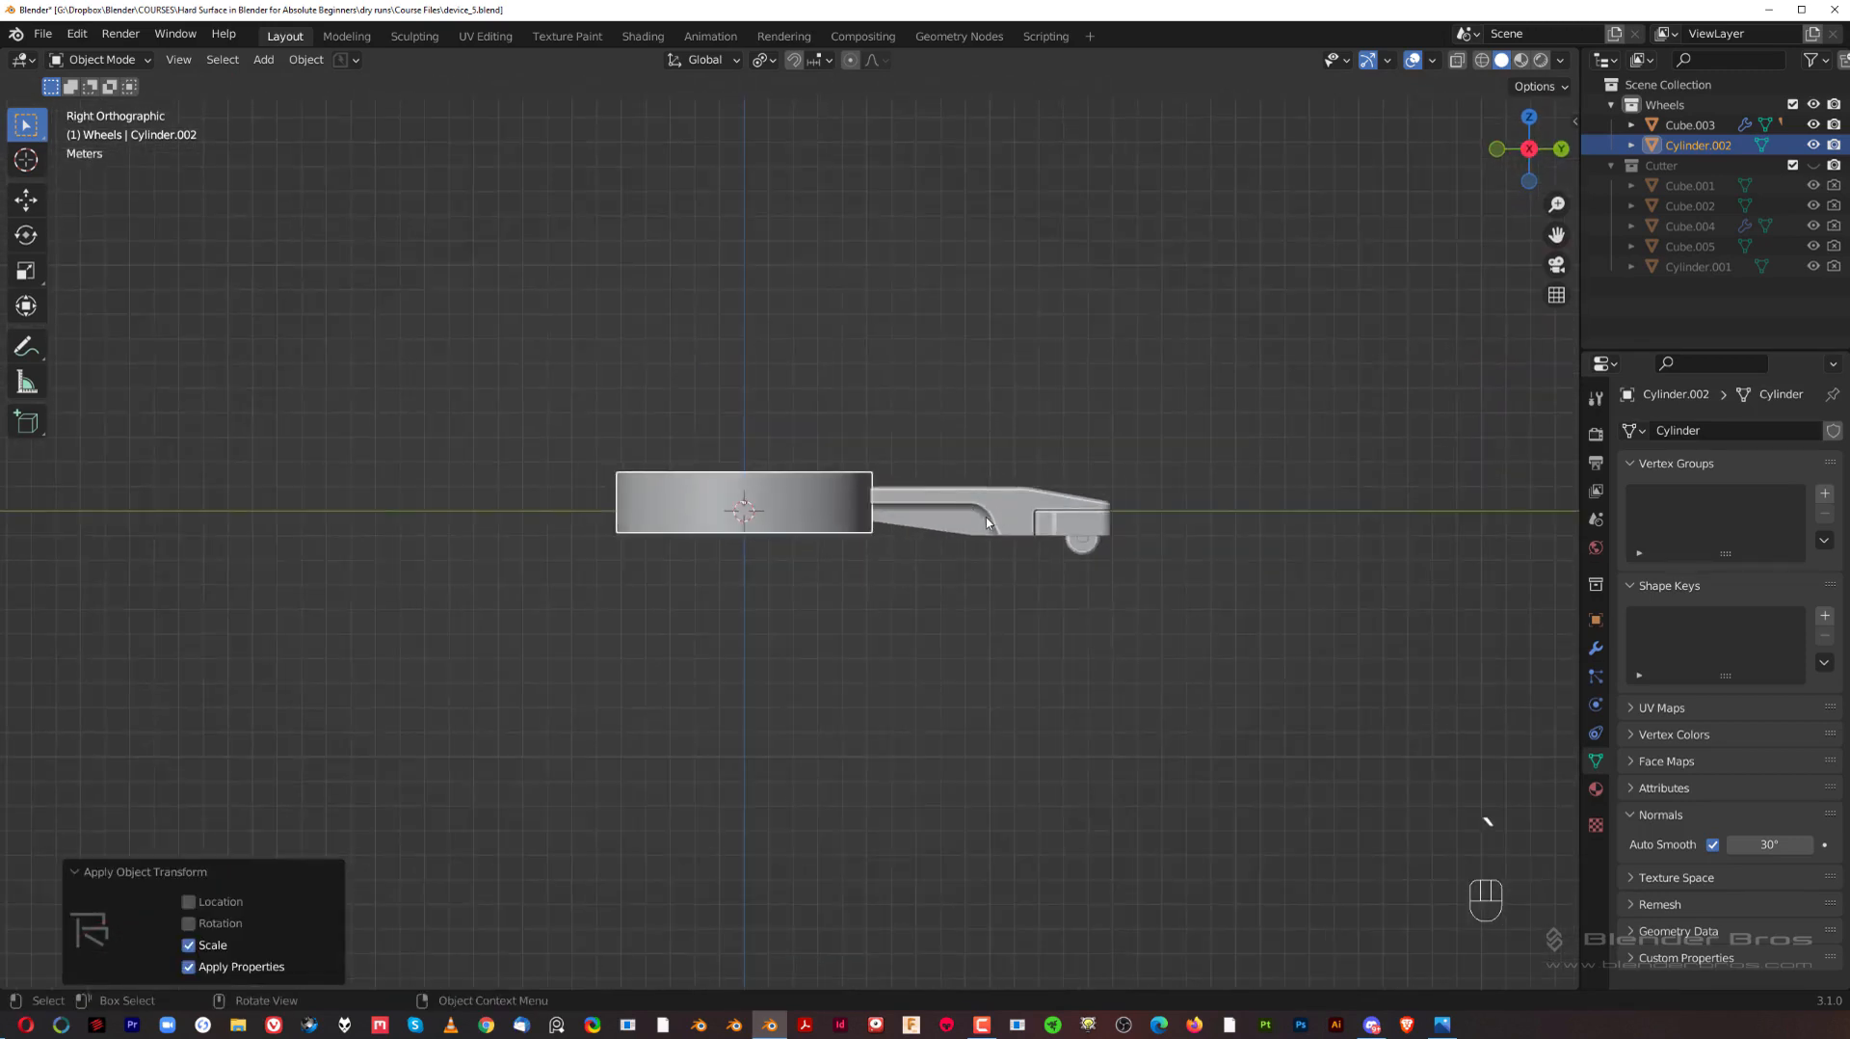
{"action": "left_click", "coordinate": [802, 513]}
{"action": "key", "text": "s"}
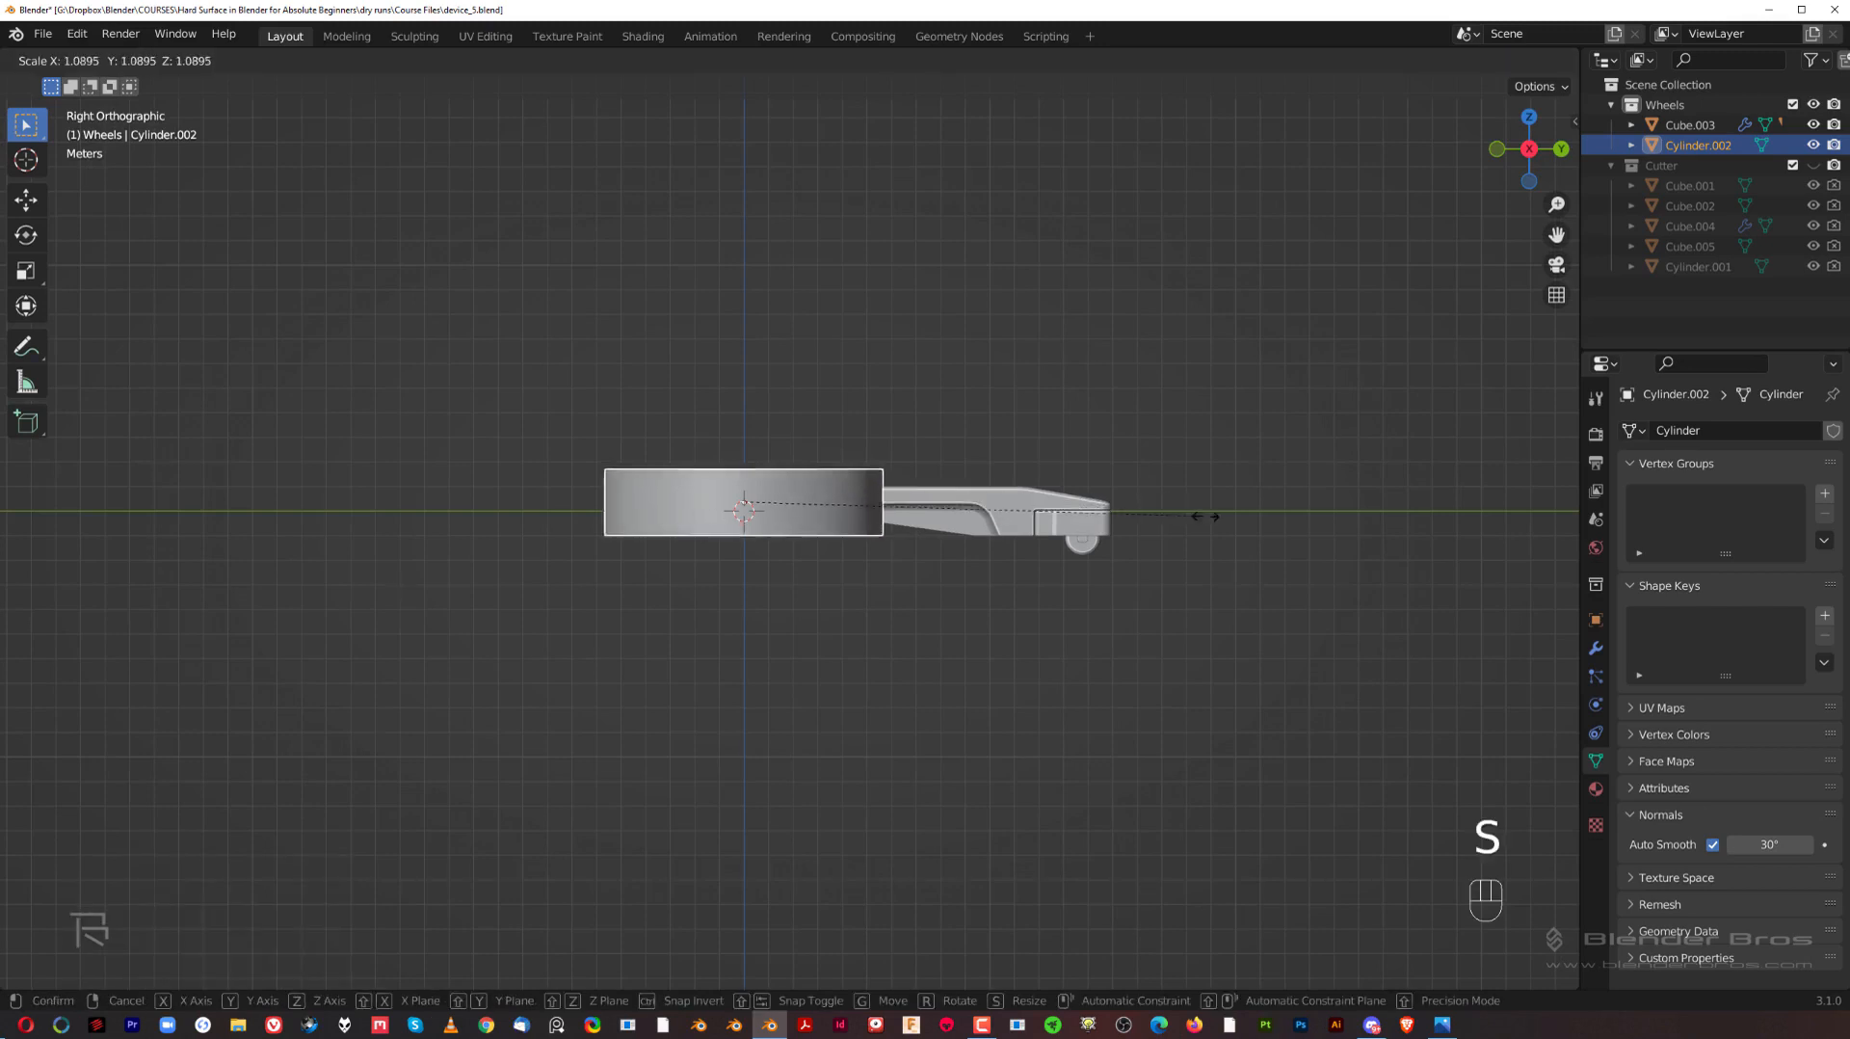
{"action": "left_click", "coordinate": [1242, 540]}
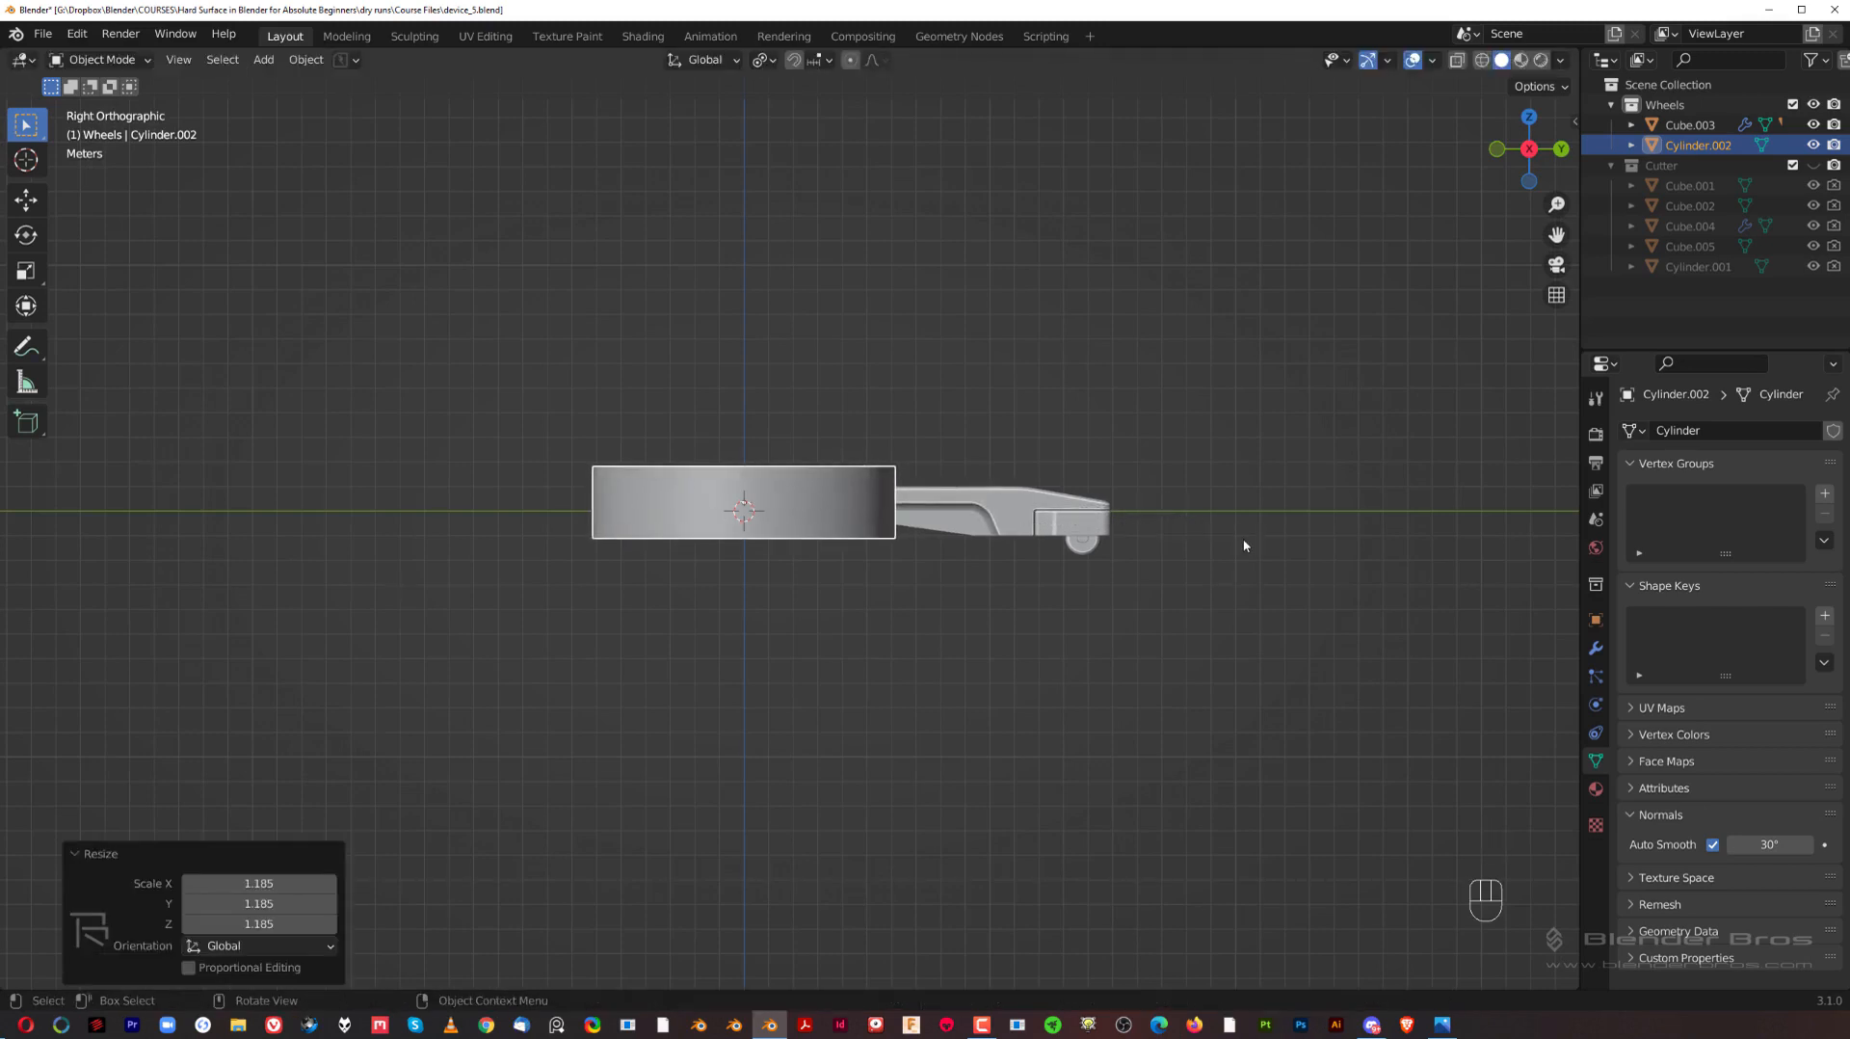
{"action": "key", "text": "g"}
{"action": "right_click", "coordinate": [1241, 538]}
Step: Move the wheel arm outward from the cylinder by about 1.38 m along Y in the right side view
{"action": "left_click", "coordinate": [1008, 504]}
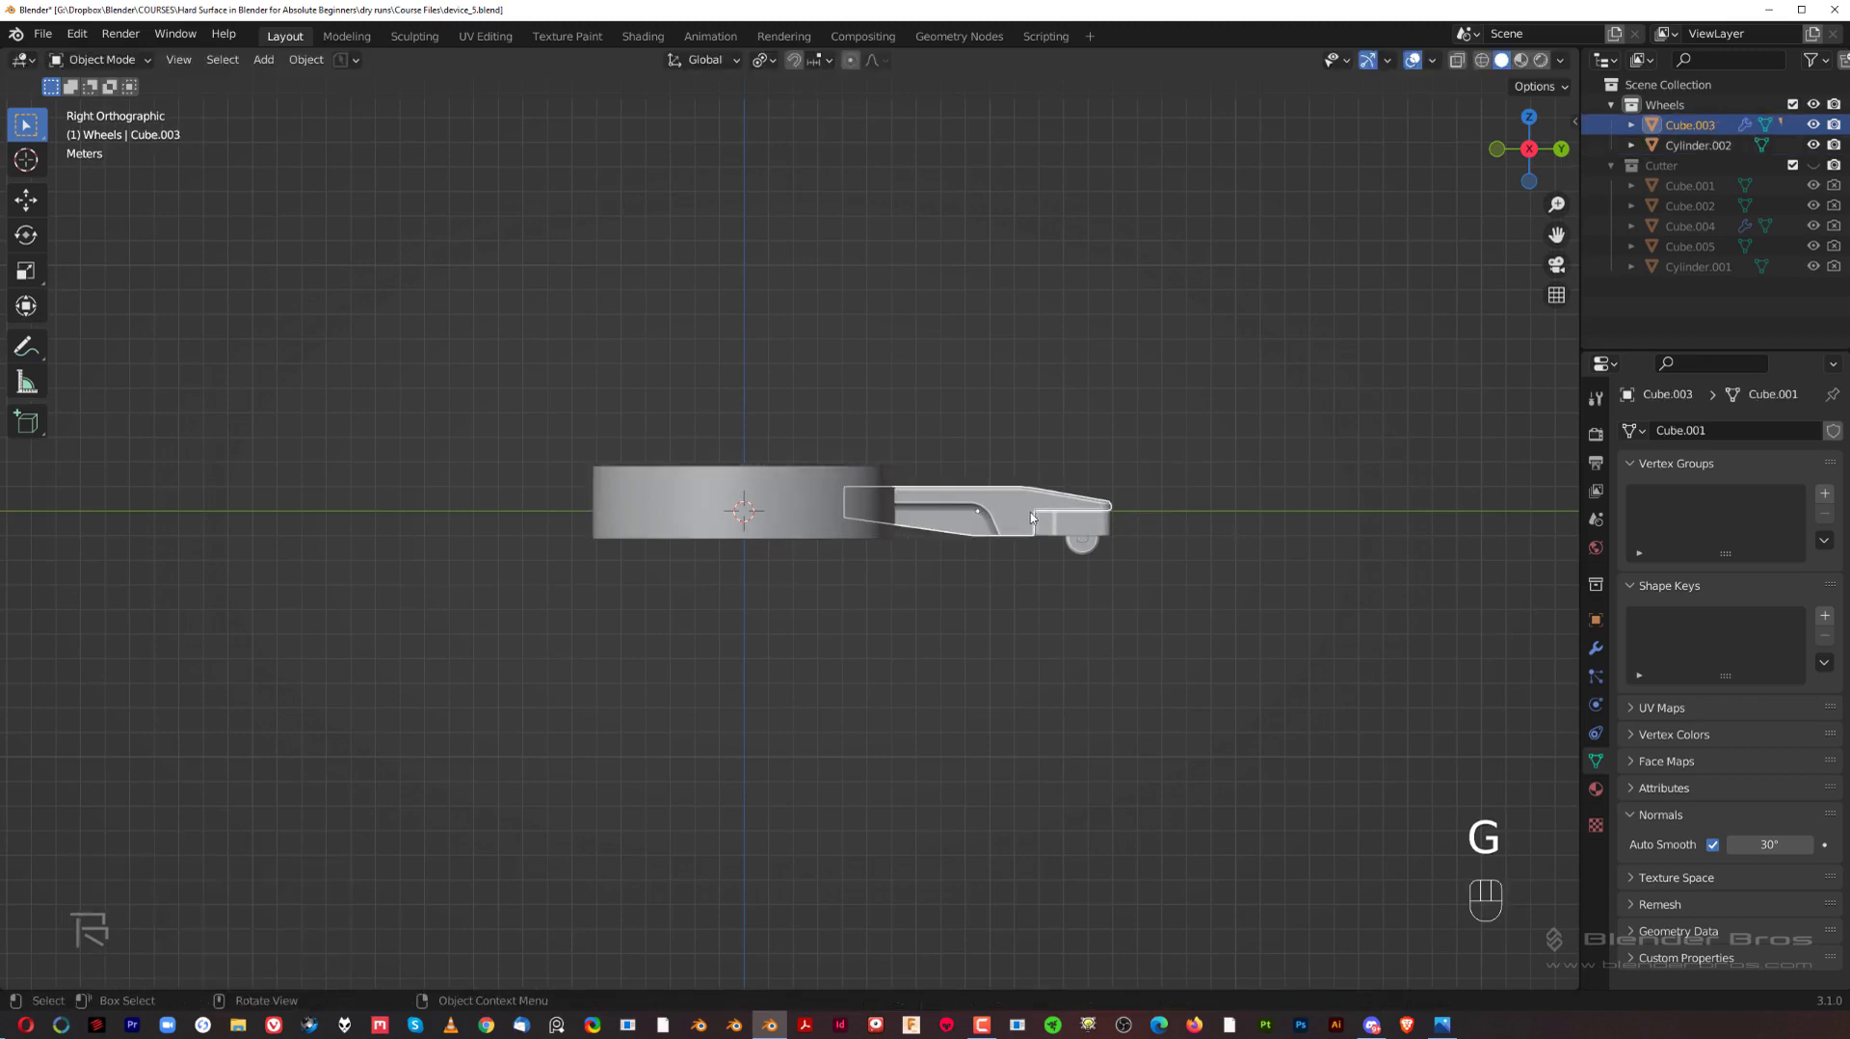
{"action": "key", "text": "g"}
{"action": "key", "text": "y"}
{"action": "key", "text": "shift"}
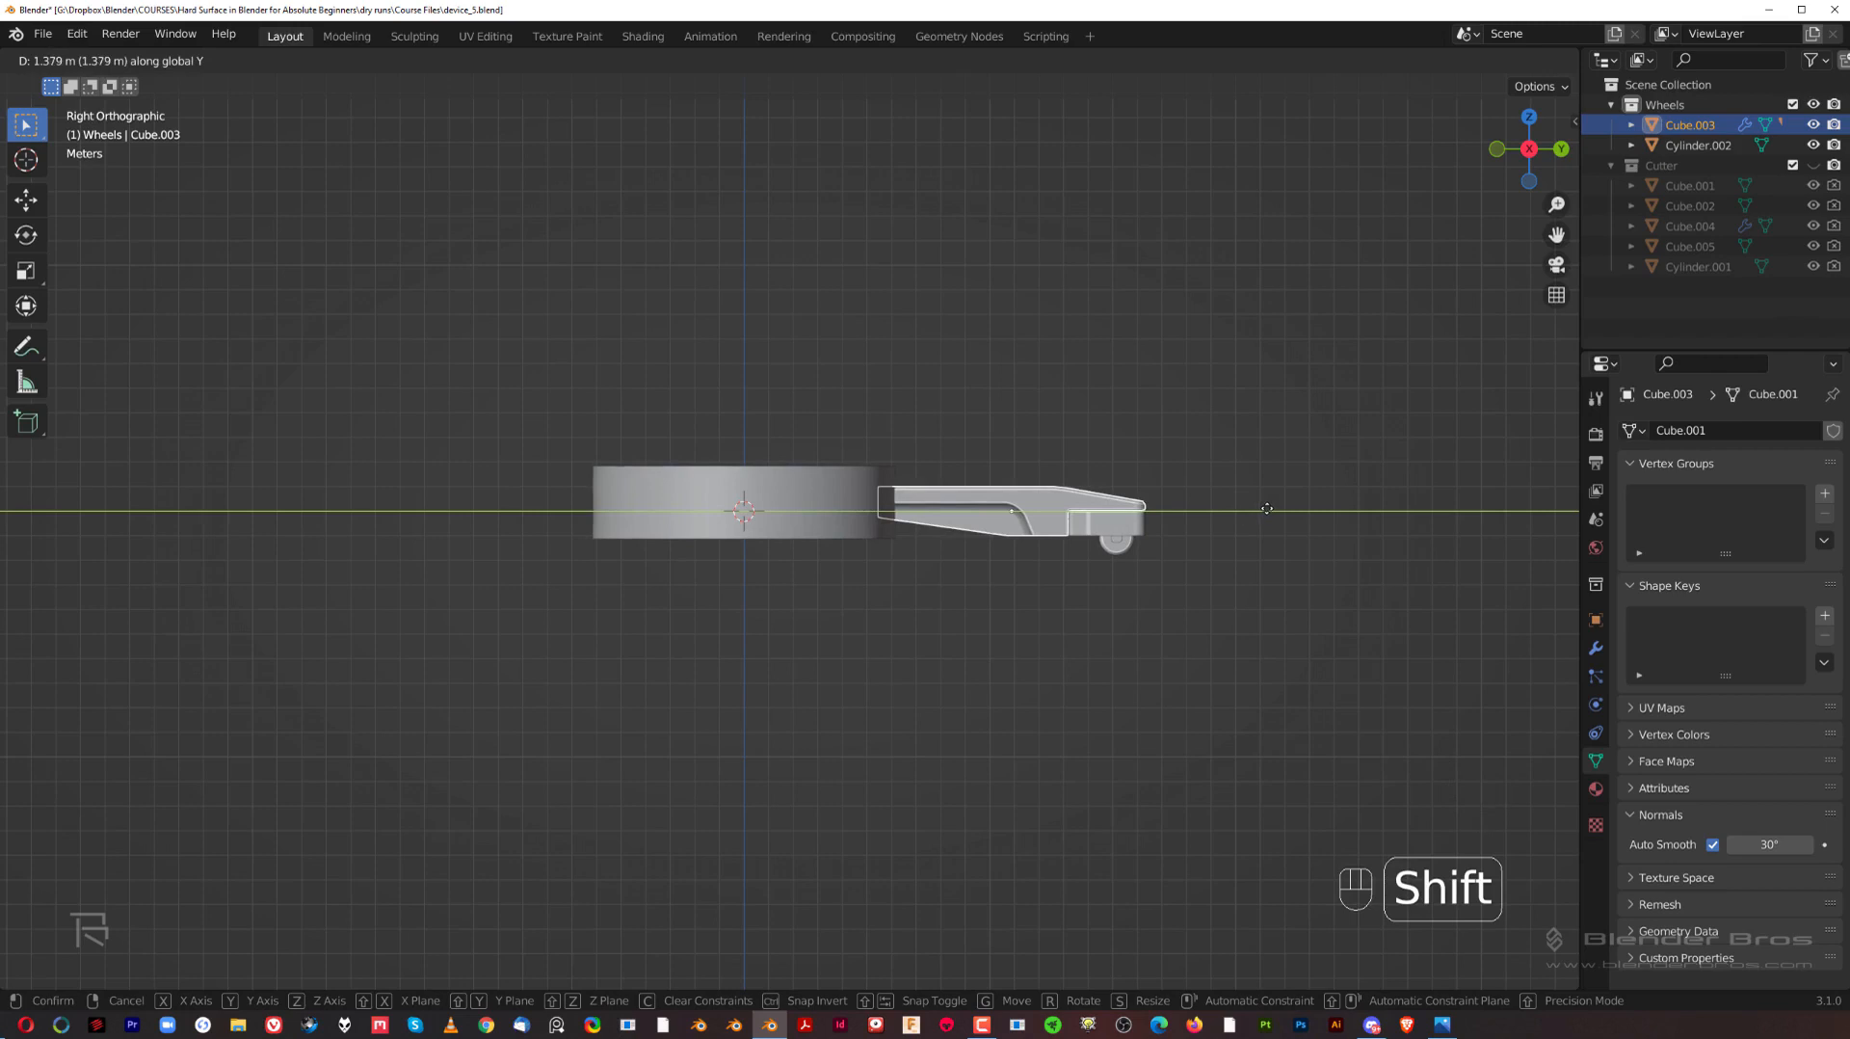
{"action": "left_click", "coordinate": [1264, 515]}
{"action": "middle_click_drag", "start_coordinate": [1115, 434], "coordinate": [822, 557]}
Step: Scale the cylinder up uniformly by about 1.088 and flatten it along Z by about 0.87
{"action": "left_click", "coordinate": [818, 559], "text": "shift"}
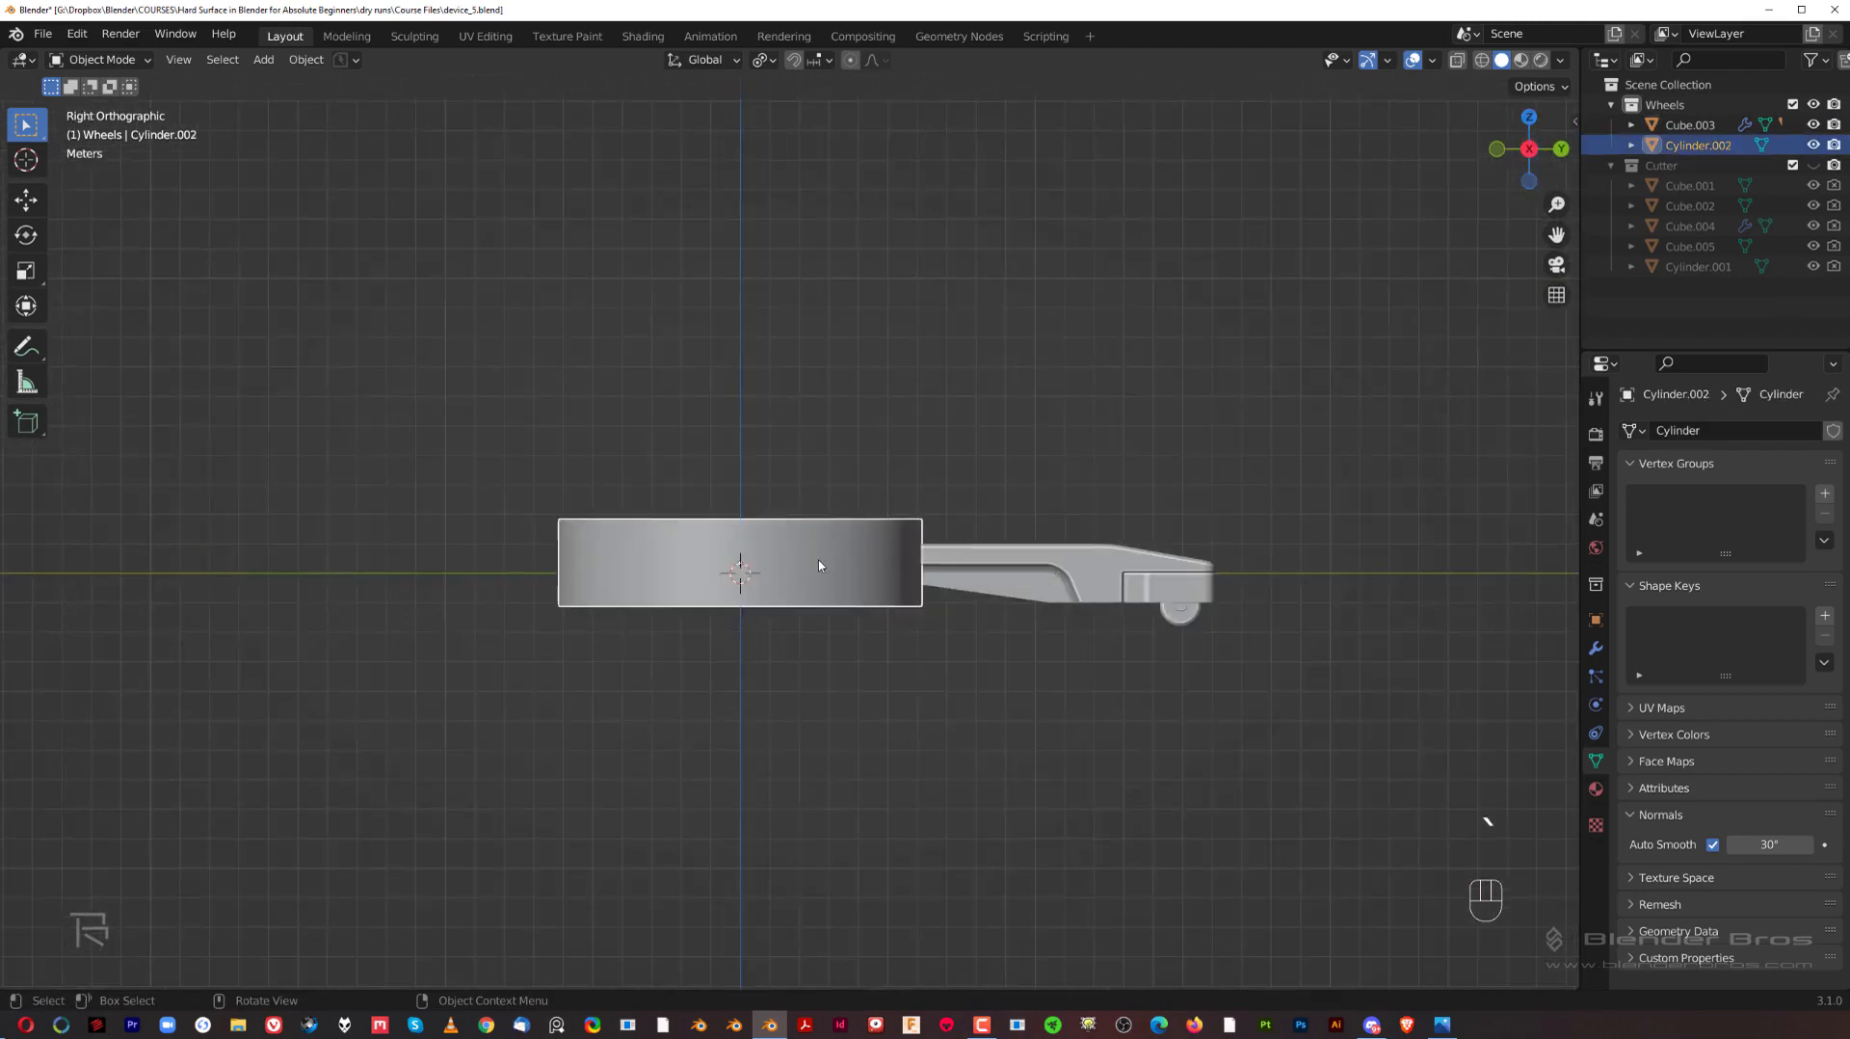
{"action": "key", "text": "s"}
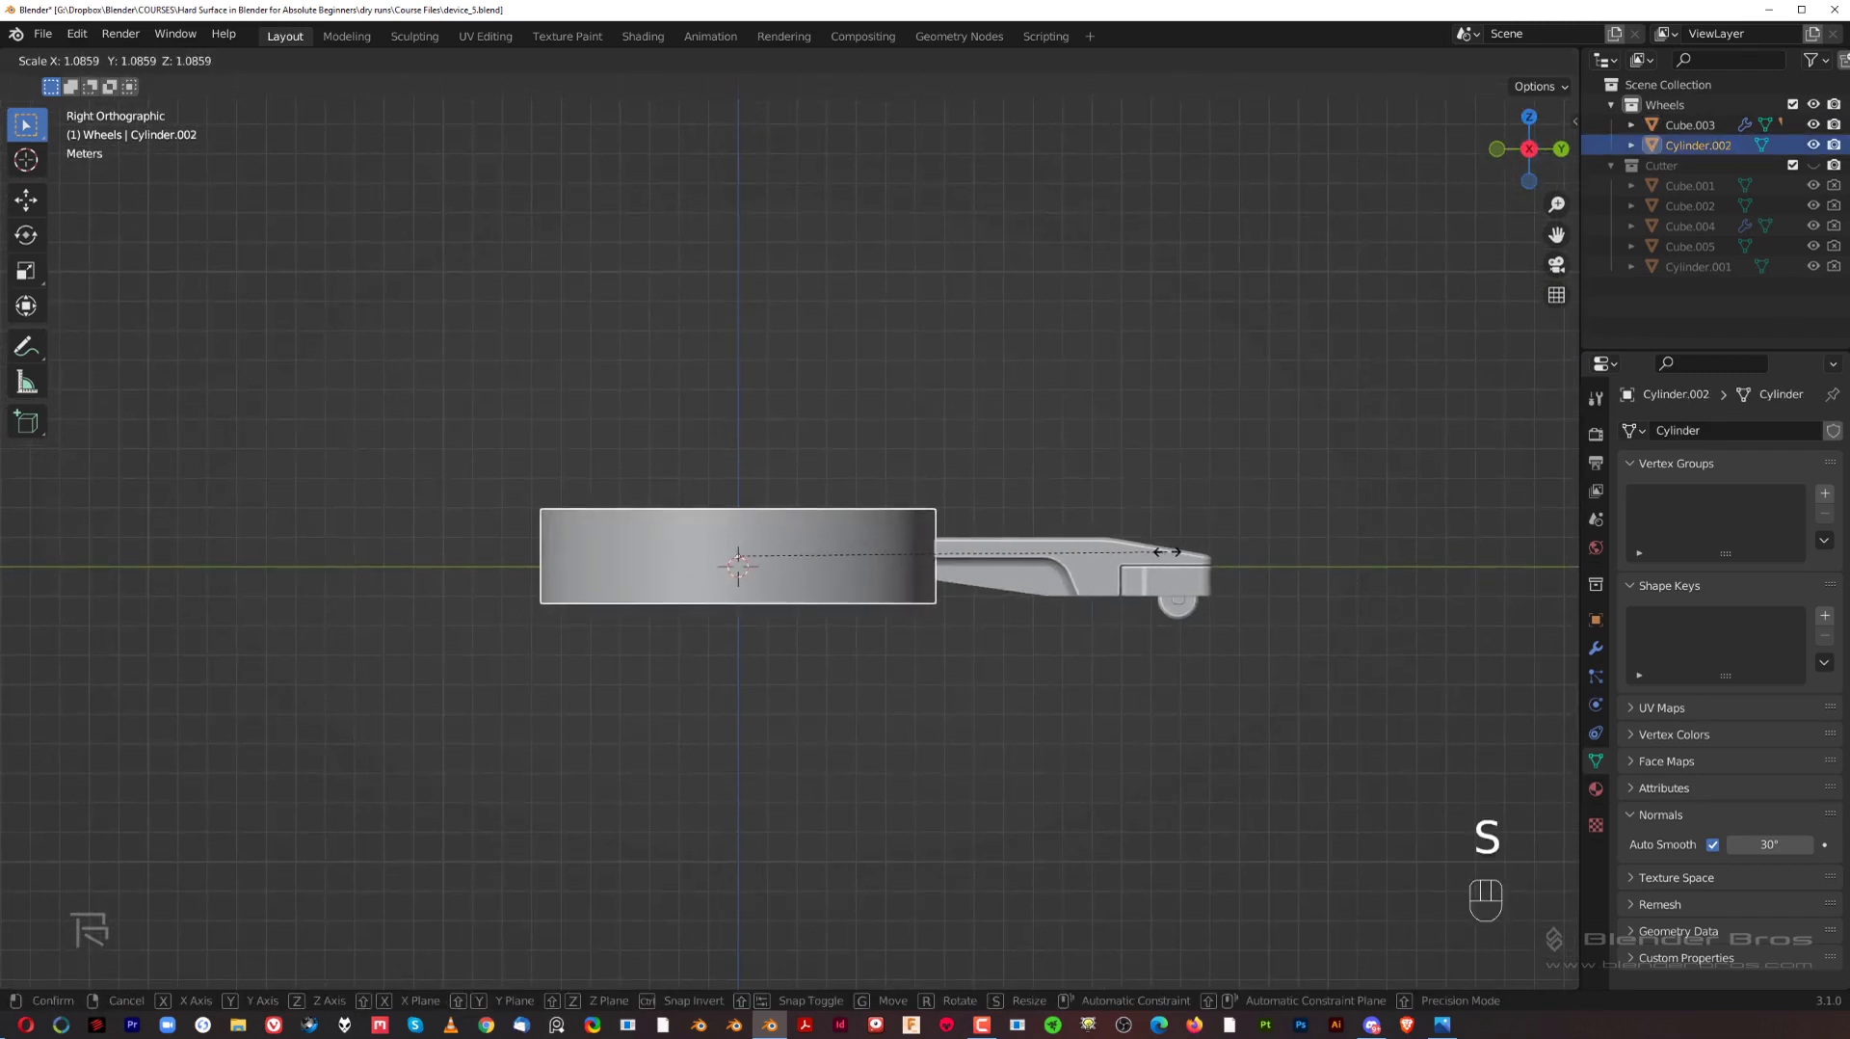
{"action": "left_click", "coordinate": [1297, 550]}
{"action": "key", "text": "s"}
{"action": "key", "text": "z"}
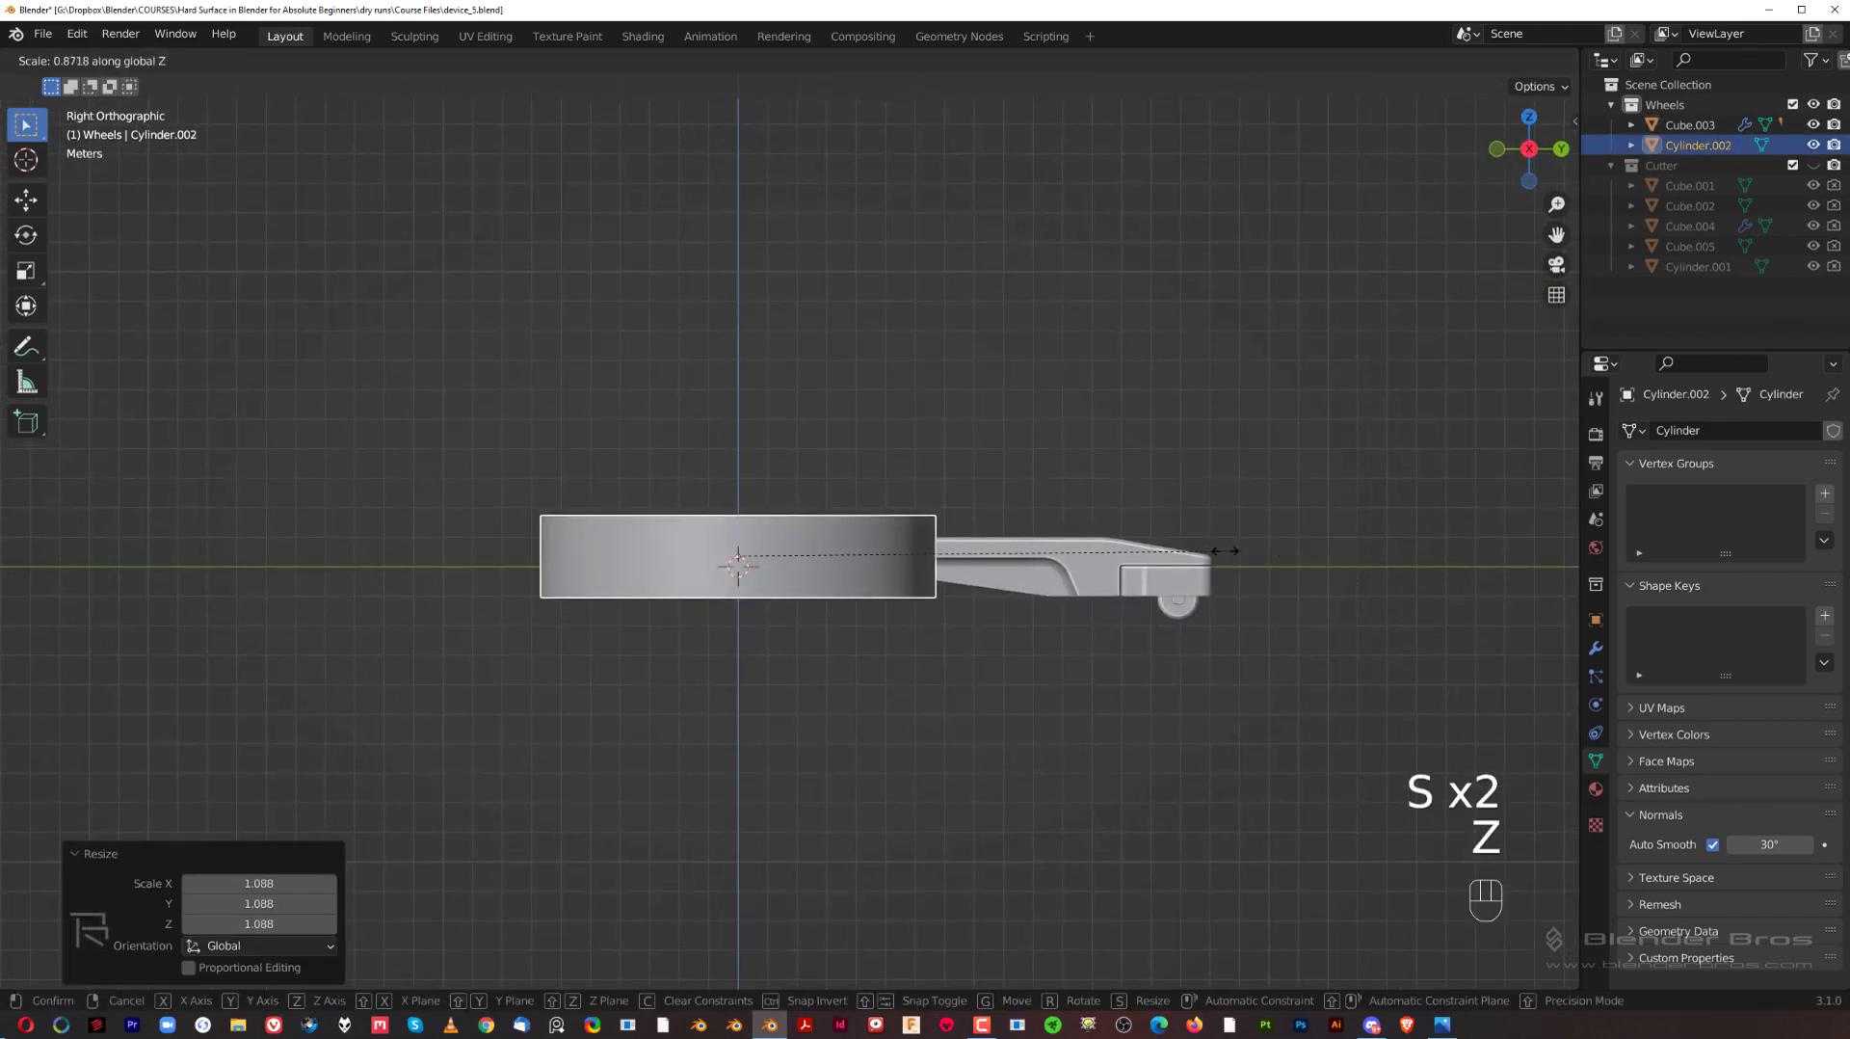
{"action": "left_click", "coordinate": [1224, 551]}
Step: Lower the cylinder about 0.12 m along Z against the wheel arm and deselect it
{"action": "scroll", "coordinate": [1108, 563], "scroll_direction": "down", "scroll_amount": 1}
{"action": "left_click", "coordinate": [1027, 571]}
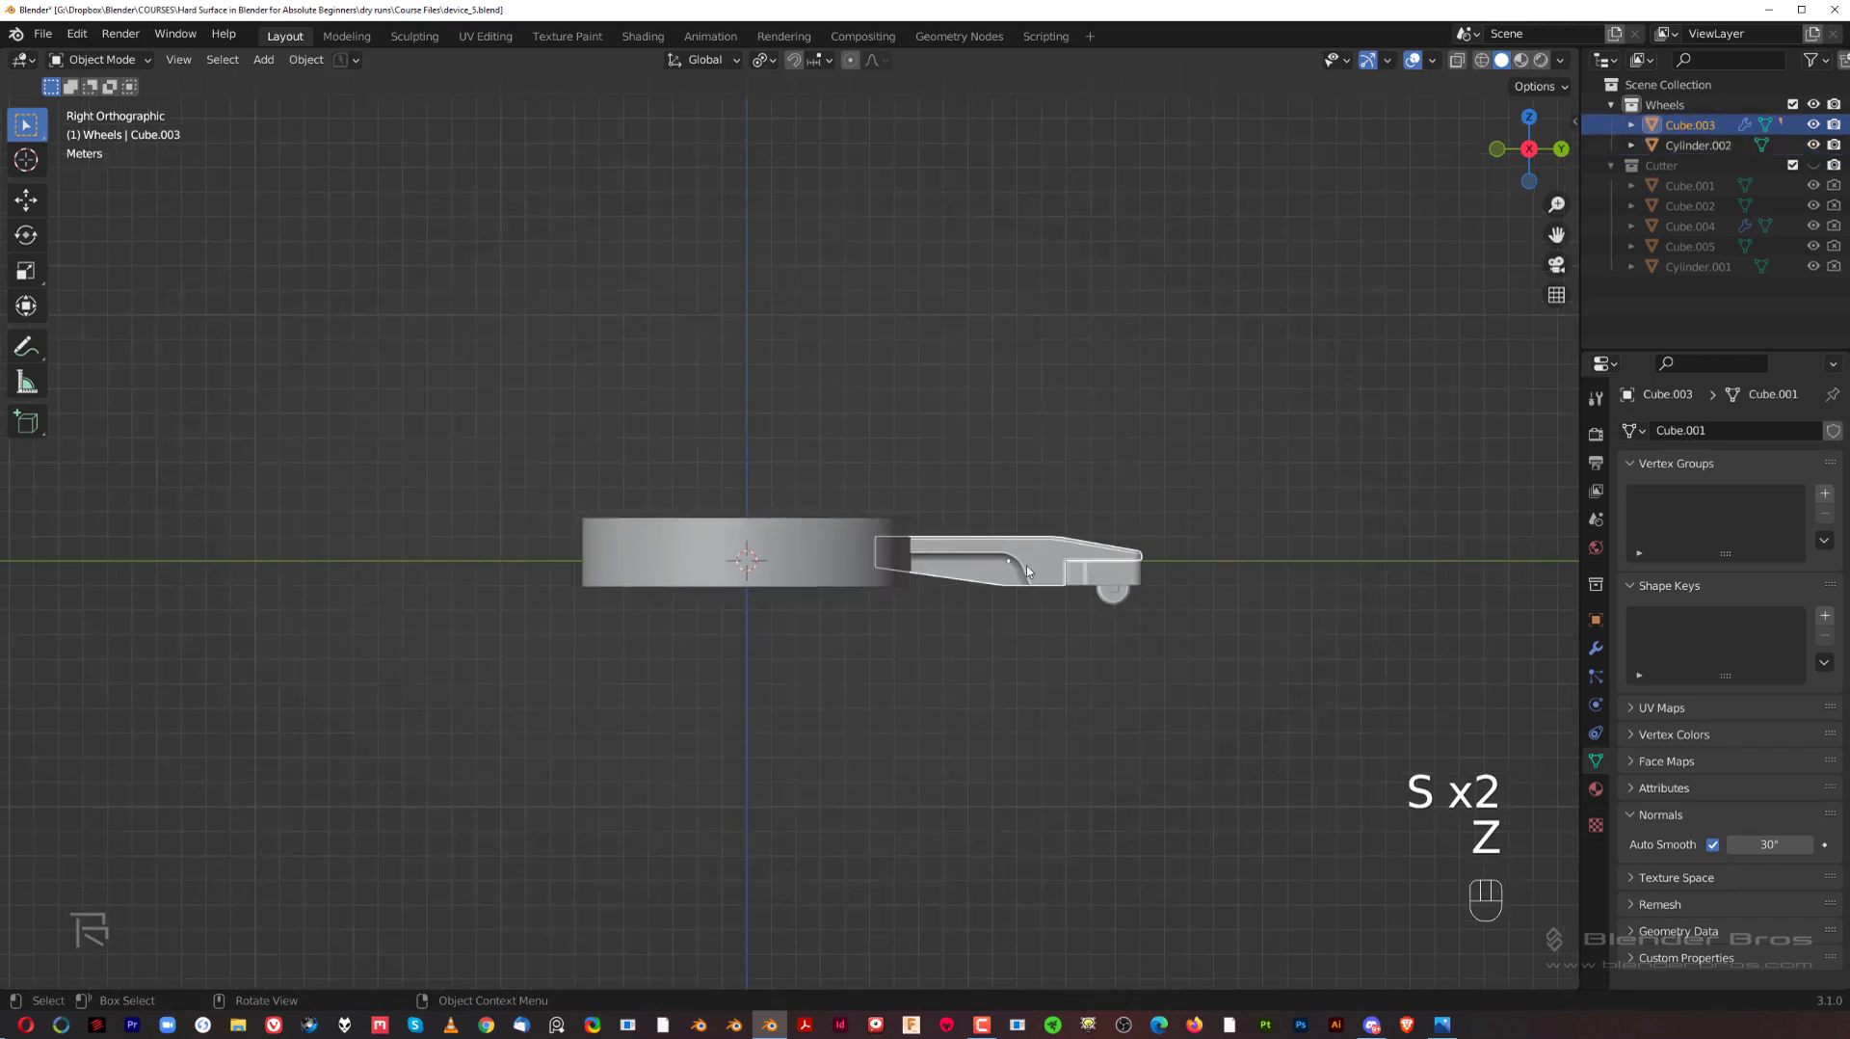
{"action": "left_click", "coordinate": [808, 527]}
{"action": "key", "text": "g"}
{"action": "key", "text": "z"}
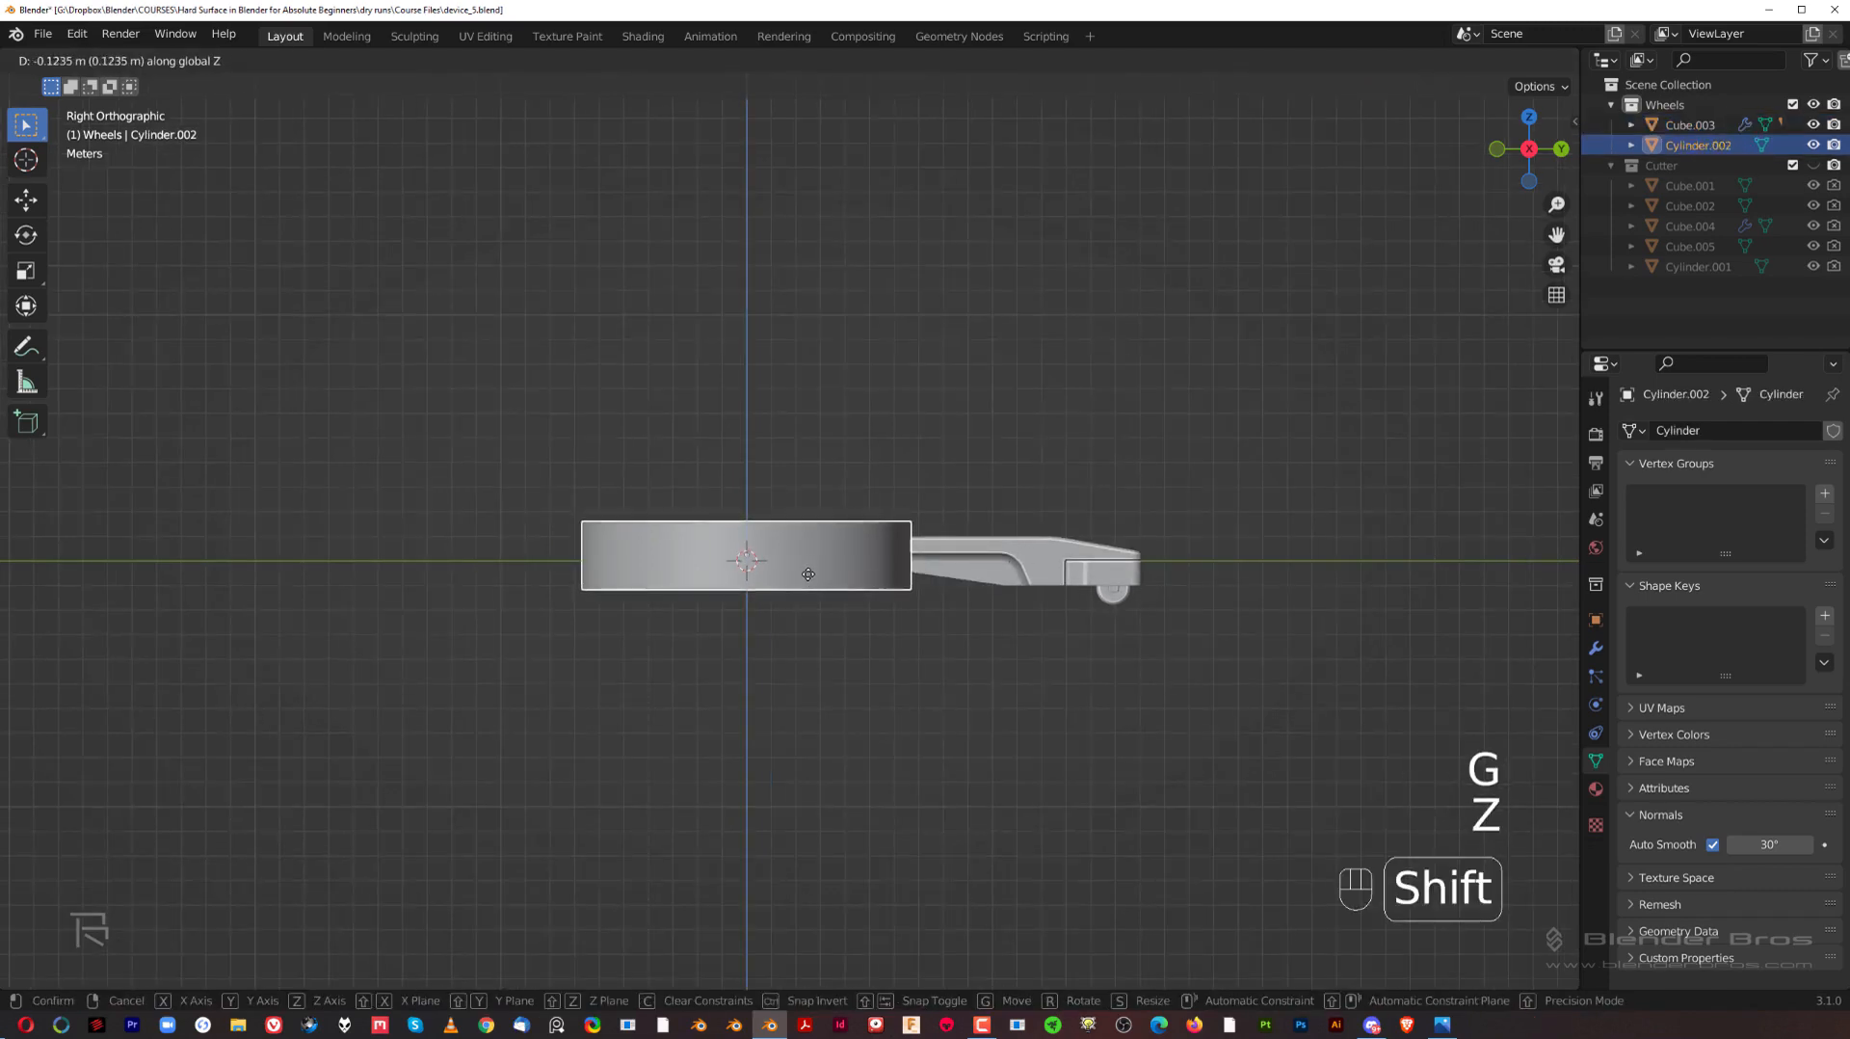
{"action": "left_click", "coordinate": [829, 603]}
{"action": "left_click", "coordinate": [956, 494]}
{"action": "scroll", "coordinate": [956, 494], "scroll_direction": "down", "scroll_amount": 2}
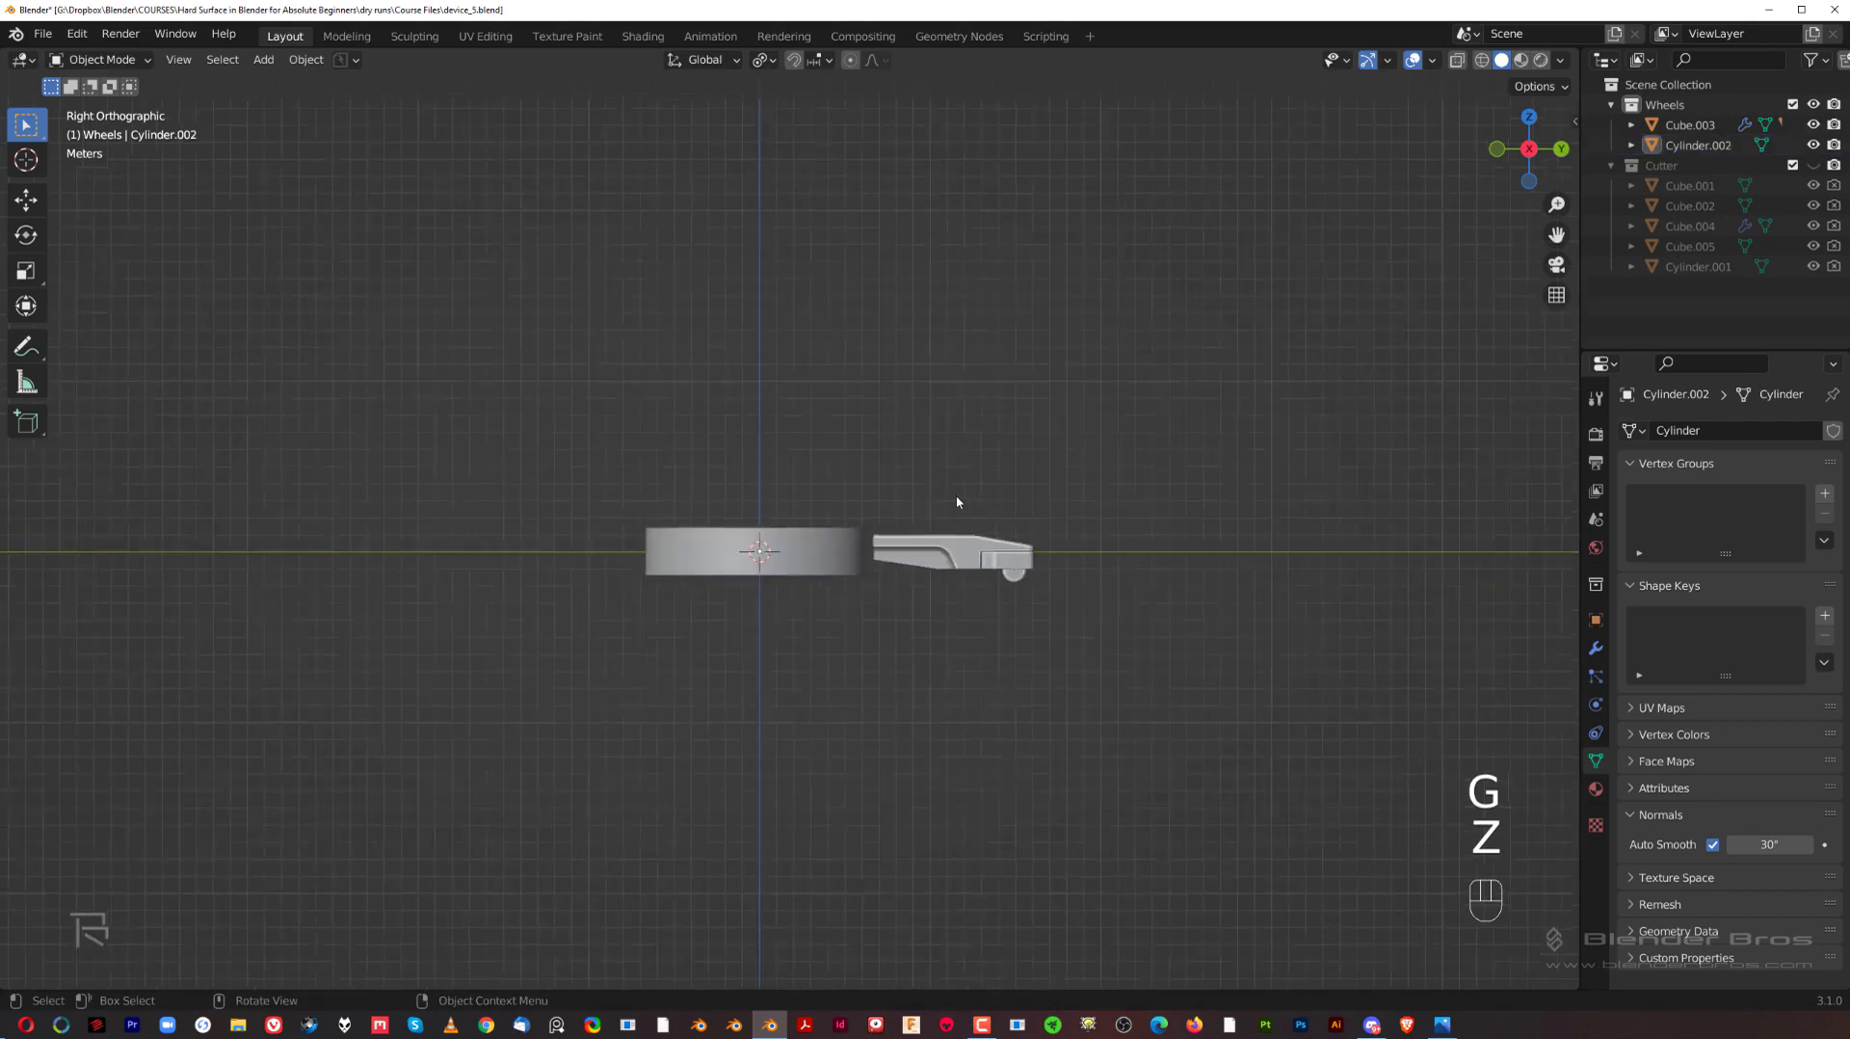
Step: Apply the scale transform to the resized central cylinder
{"action": "middle_click_drag", "start_coordinate": [956, 501], "coordinate": [935, 556]}
{"action": "left_click", "coordinate": [928, 509]}
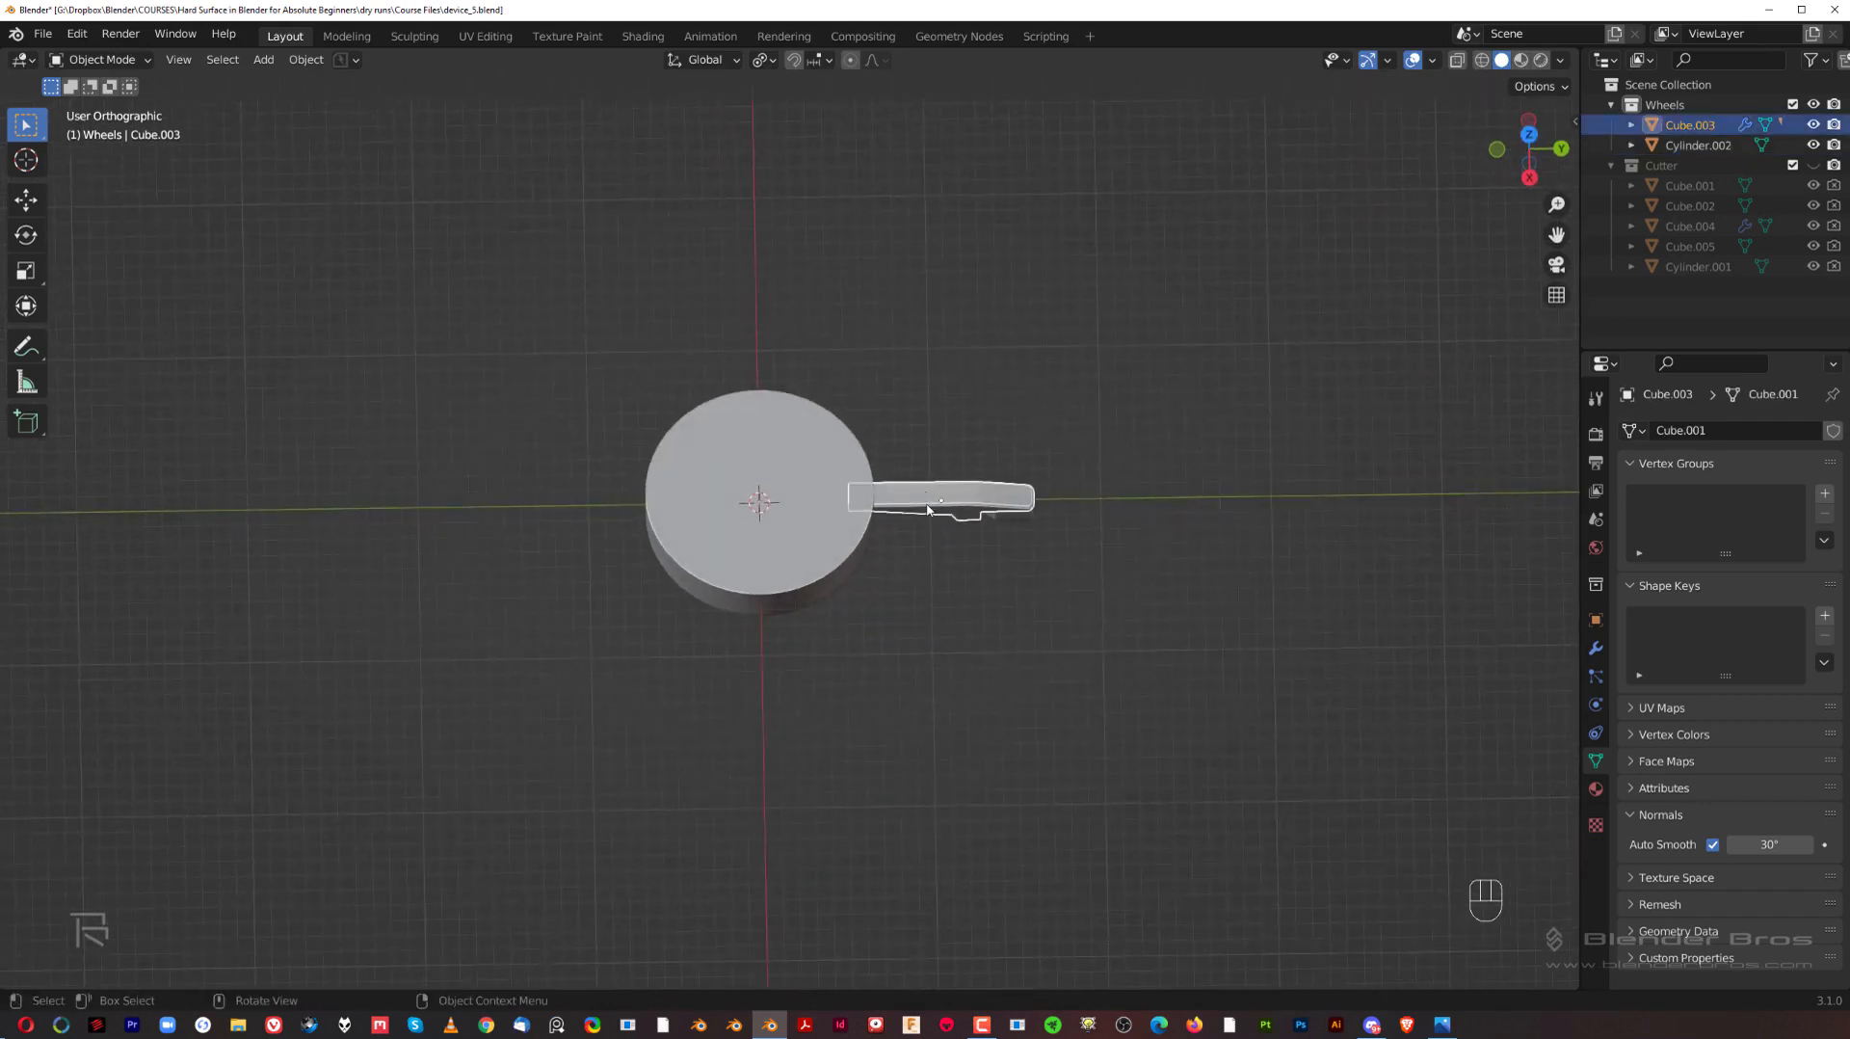
{"action": "key", "text": "KP_7"}
{"action": "middle_click_drag", "start_coordinate": [1072, 552], "coordinate": [935, 579]}
{"action": "left_click", "coordinate": [849, 621]}
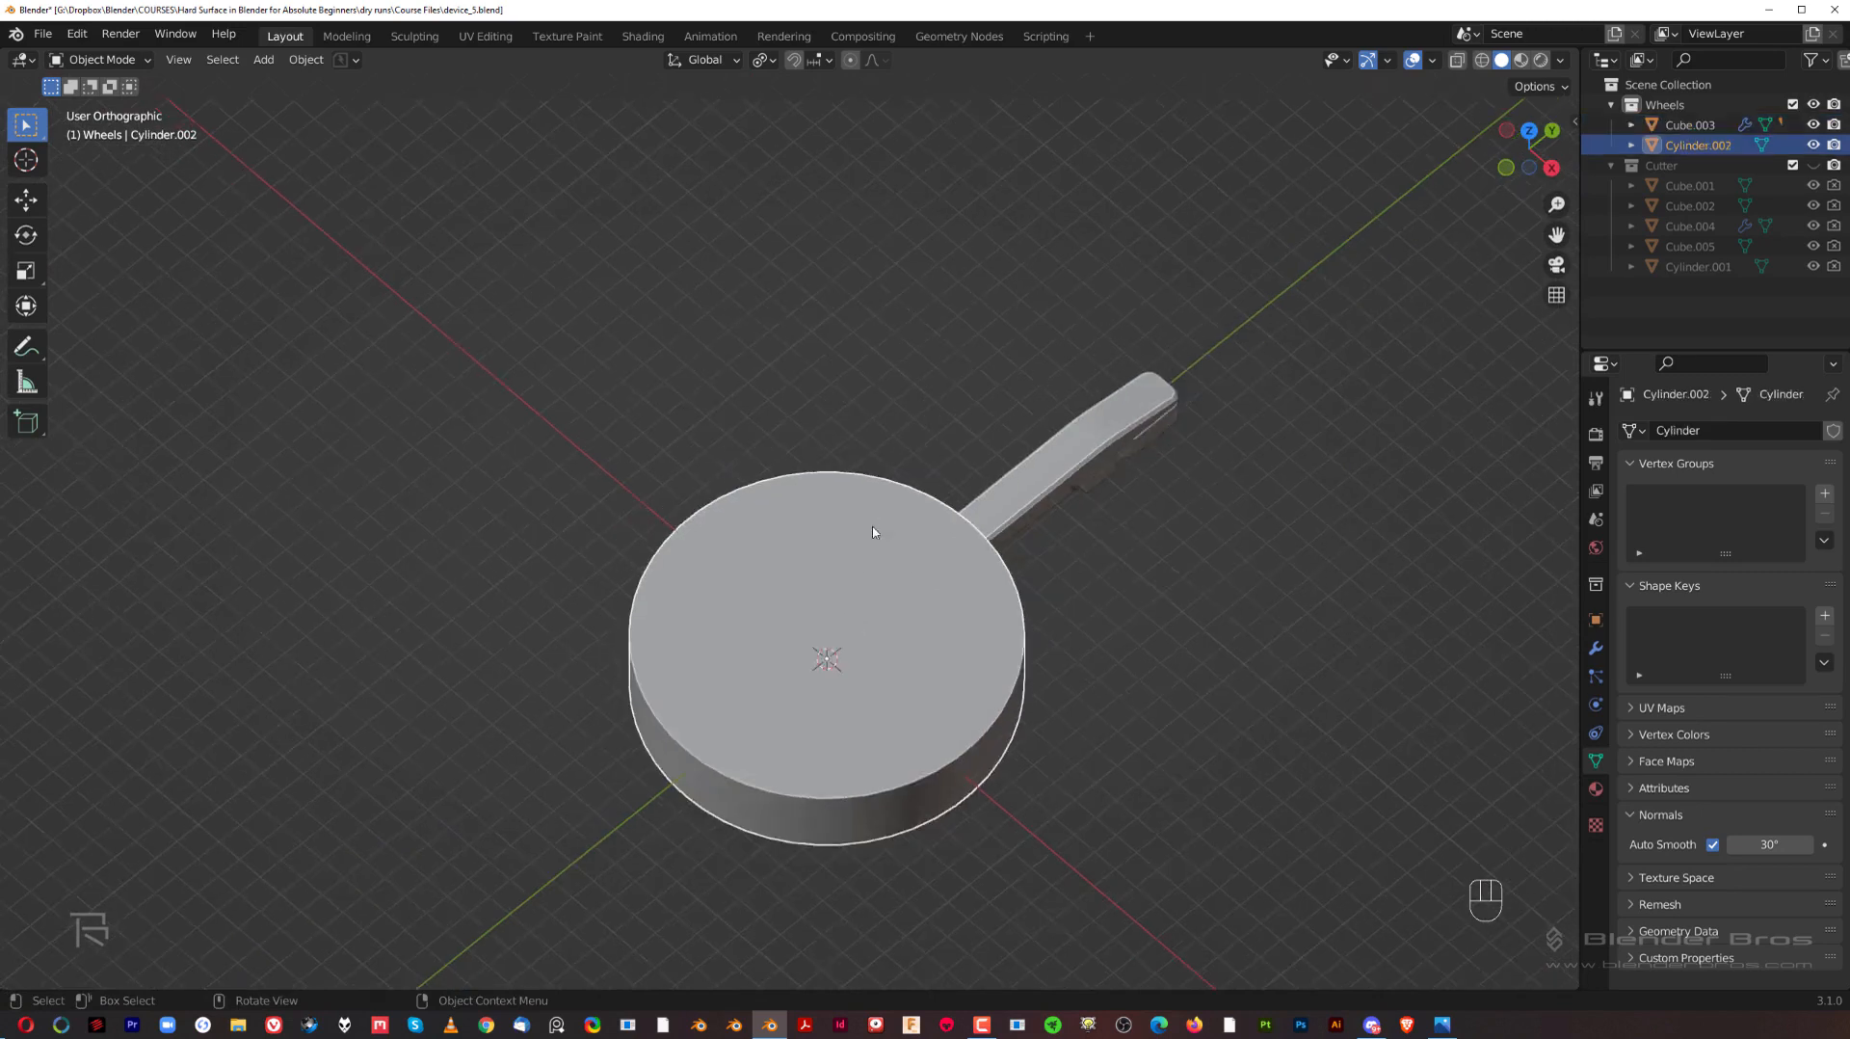
{"action": "middle_click_drag", "start_coordinate": [849, 622], "coordinate": [825, 417]}
{"action": "key", "text": "ctrl+a"}
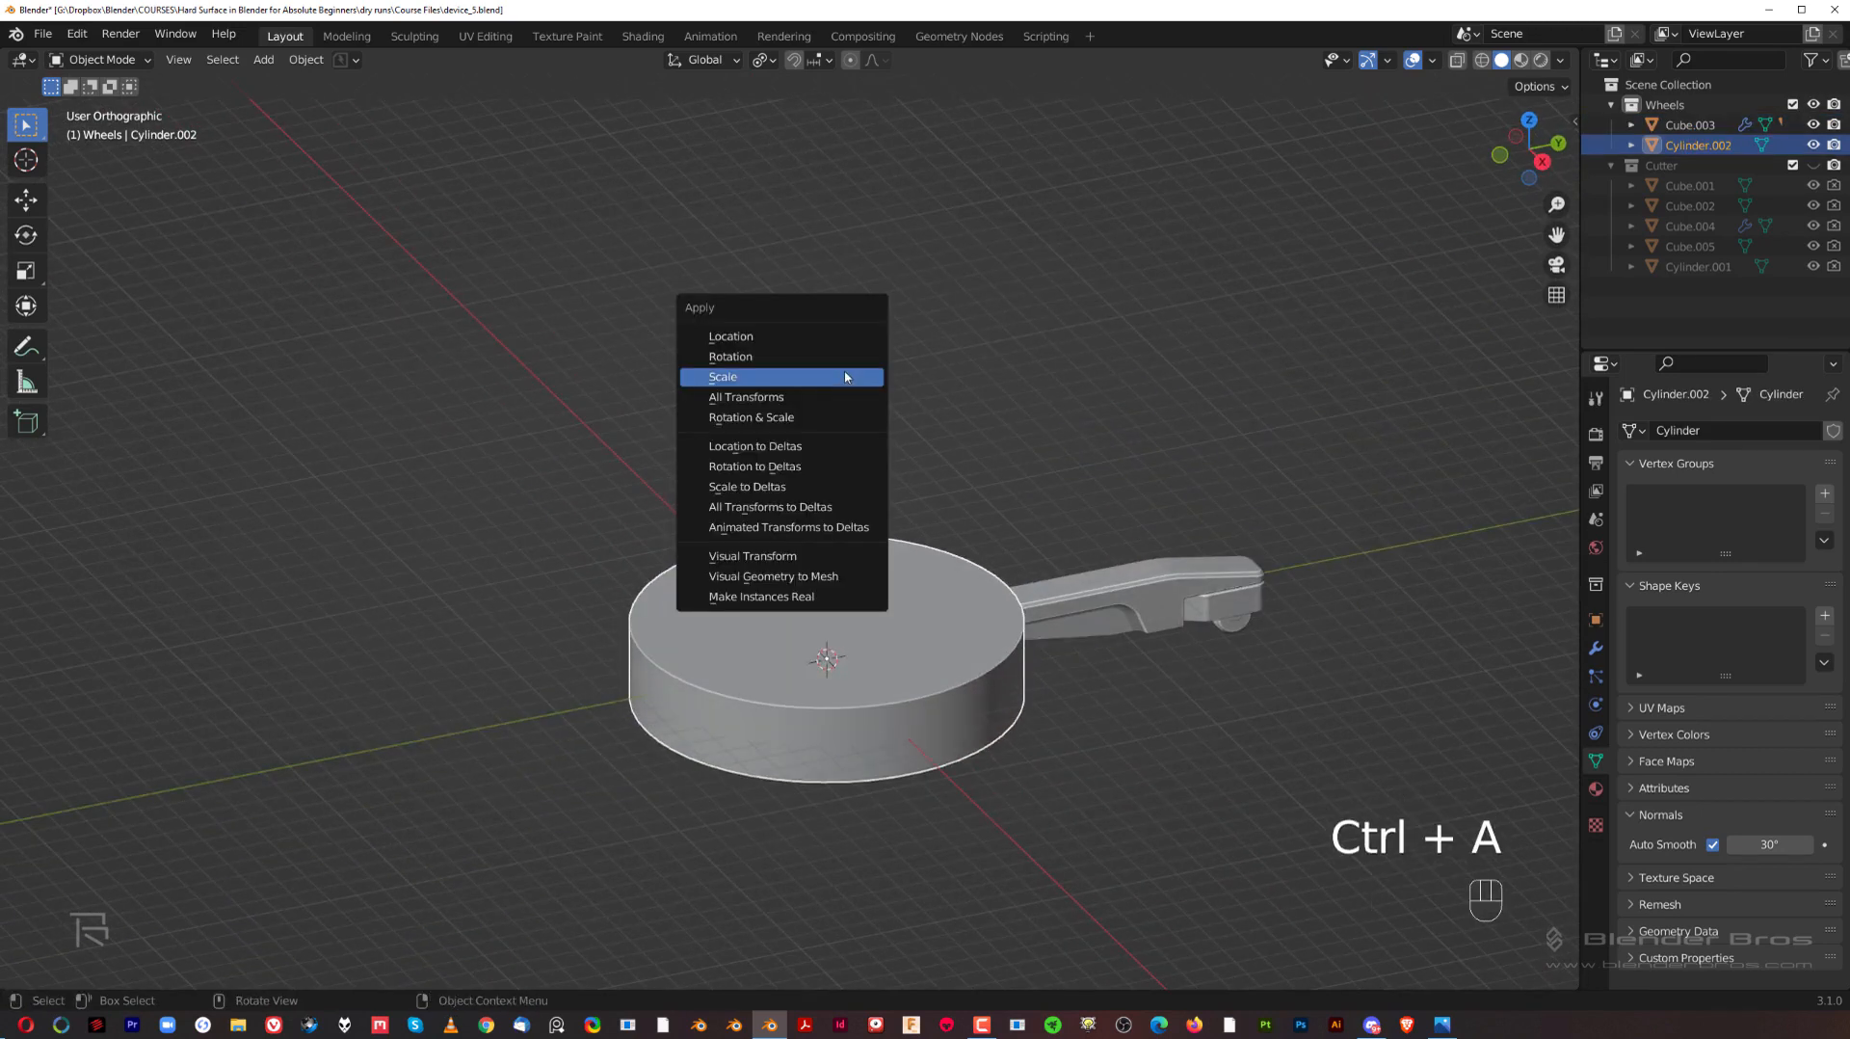
{"action": "left_click", "coordinate": [846, 376]}
Step: Select the wheel arm in the top view and set the transform pivot point to the 3D Cursor
{"action": "left_click", "coordinate": [1137, 583]}
{"action": "key", "text": "KP_7"}
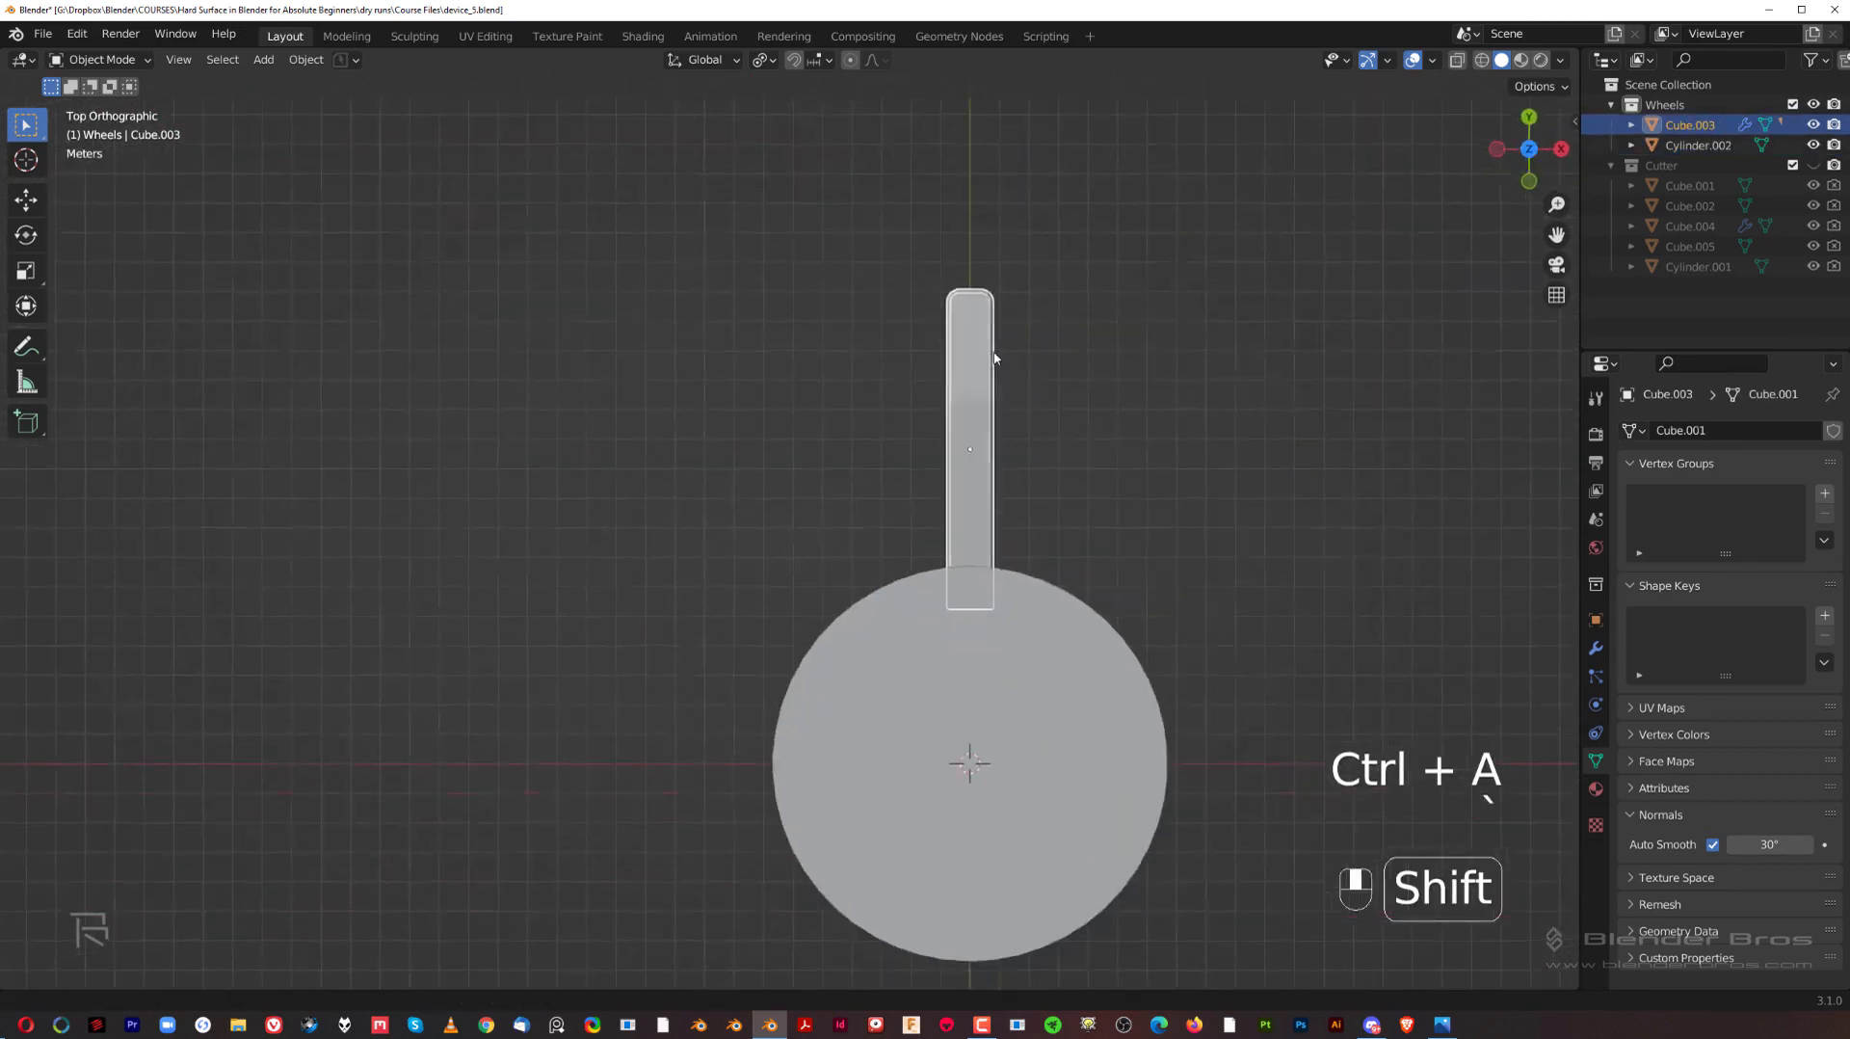
{"action": "scroll", "coordinate": [1002, 405], "scroll_direction": "down", "scroll_amount": 2}
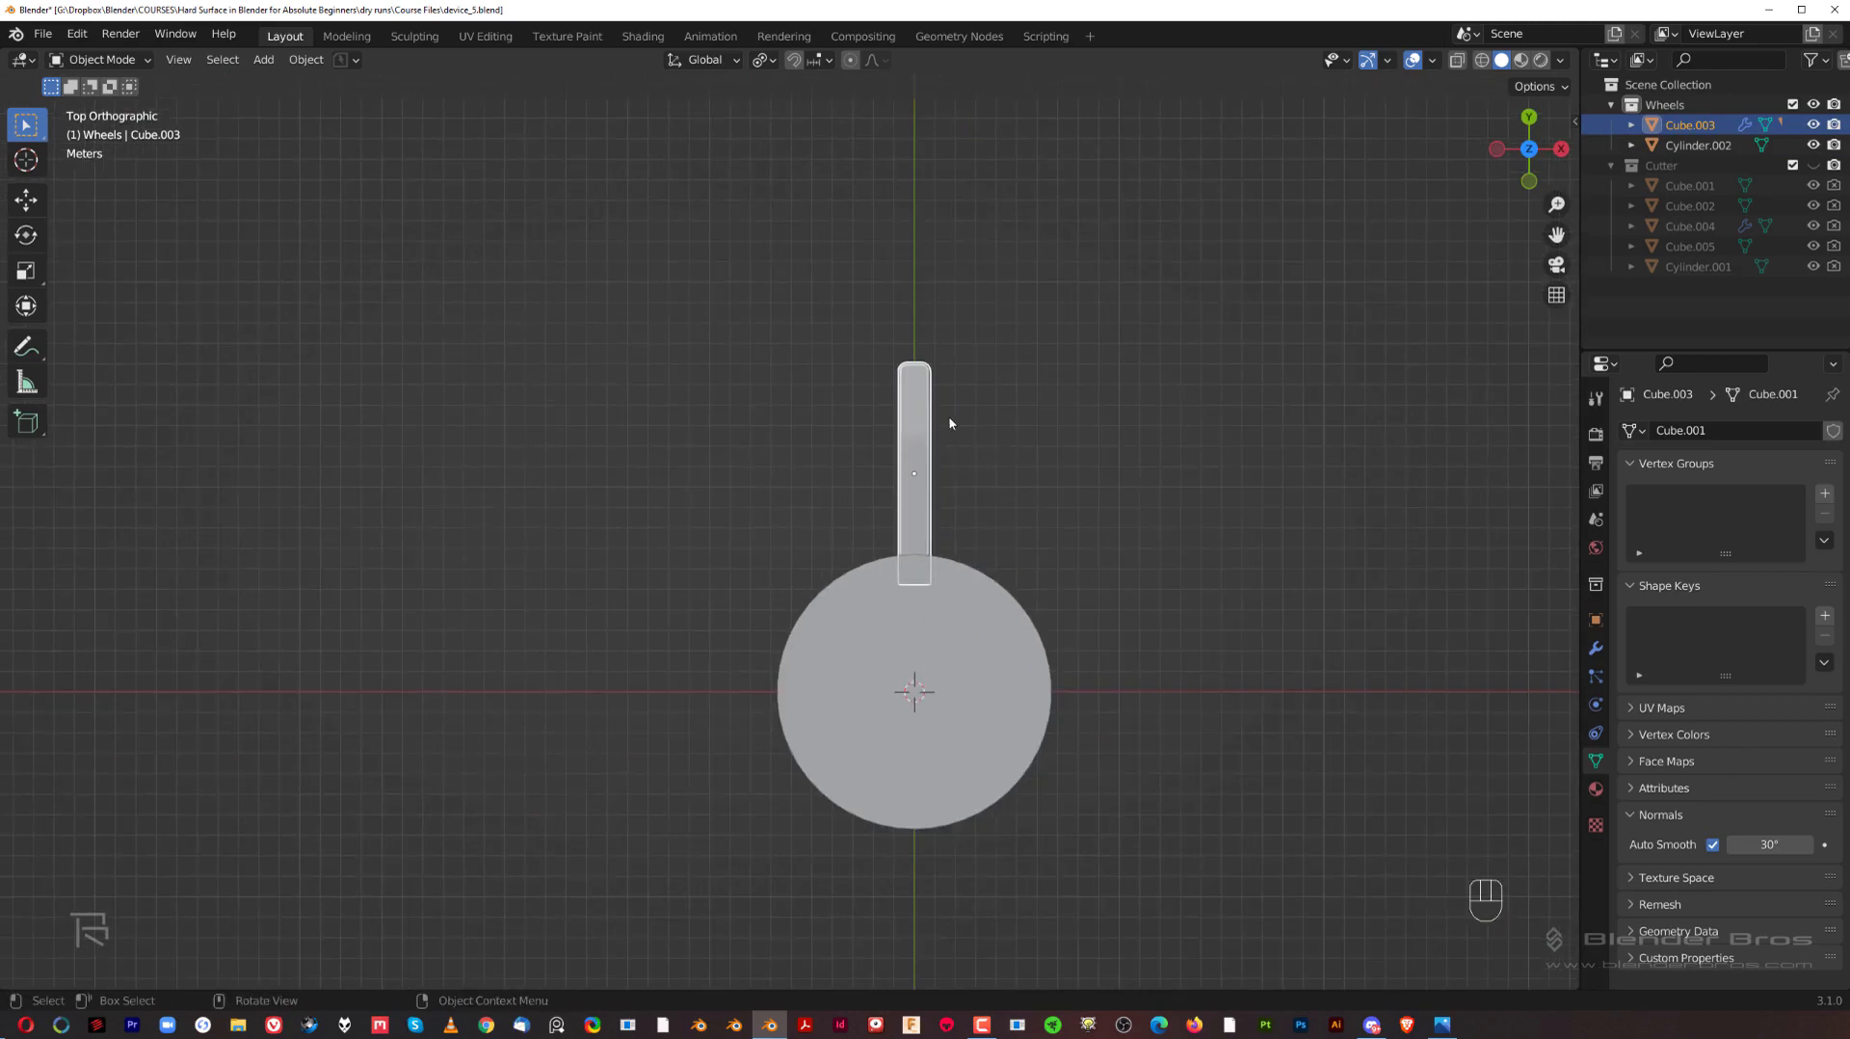
{"action": "left_click", "coordinate": [914, 663]}
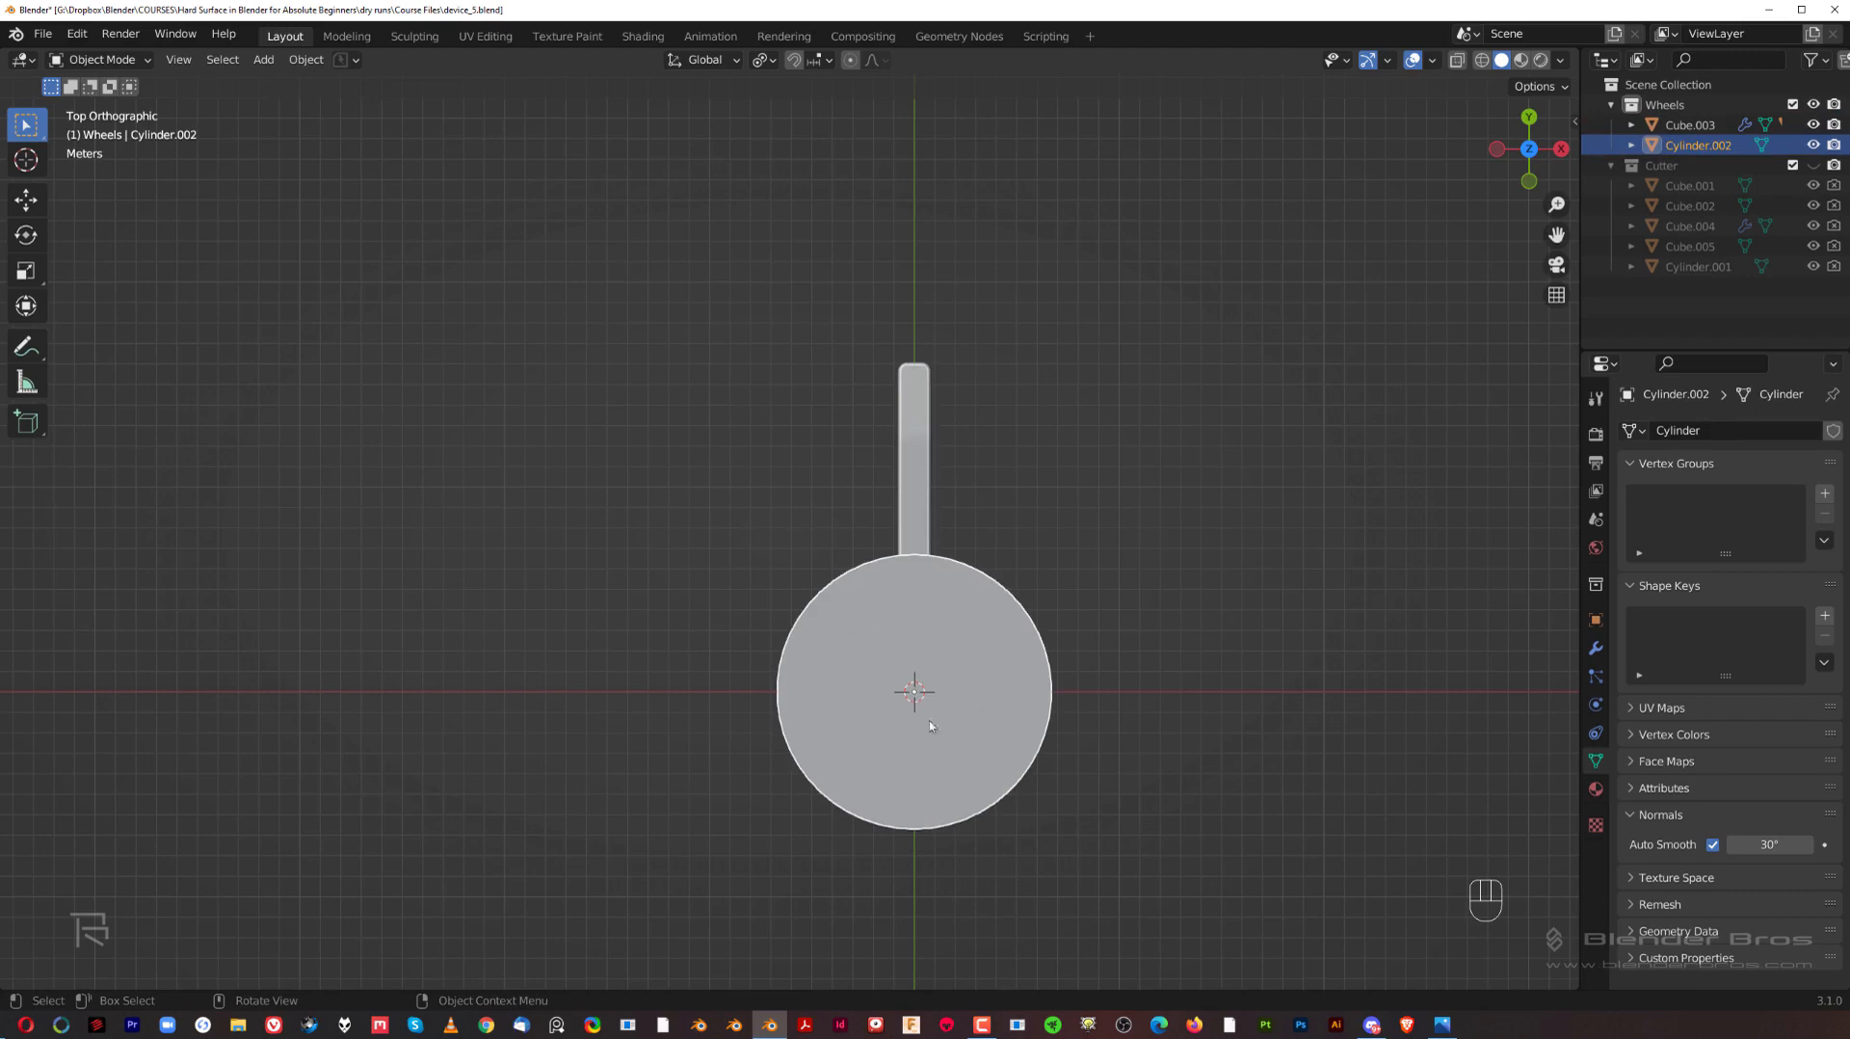
{"action": "middle_click_drag", "start_coordinate": [921, 659], "coordinate": [933, 587], "text": "shift"}
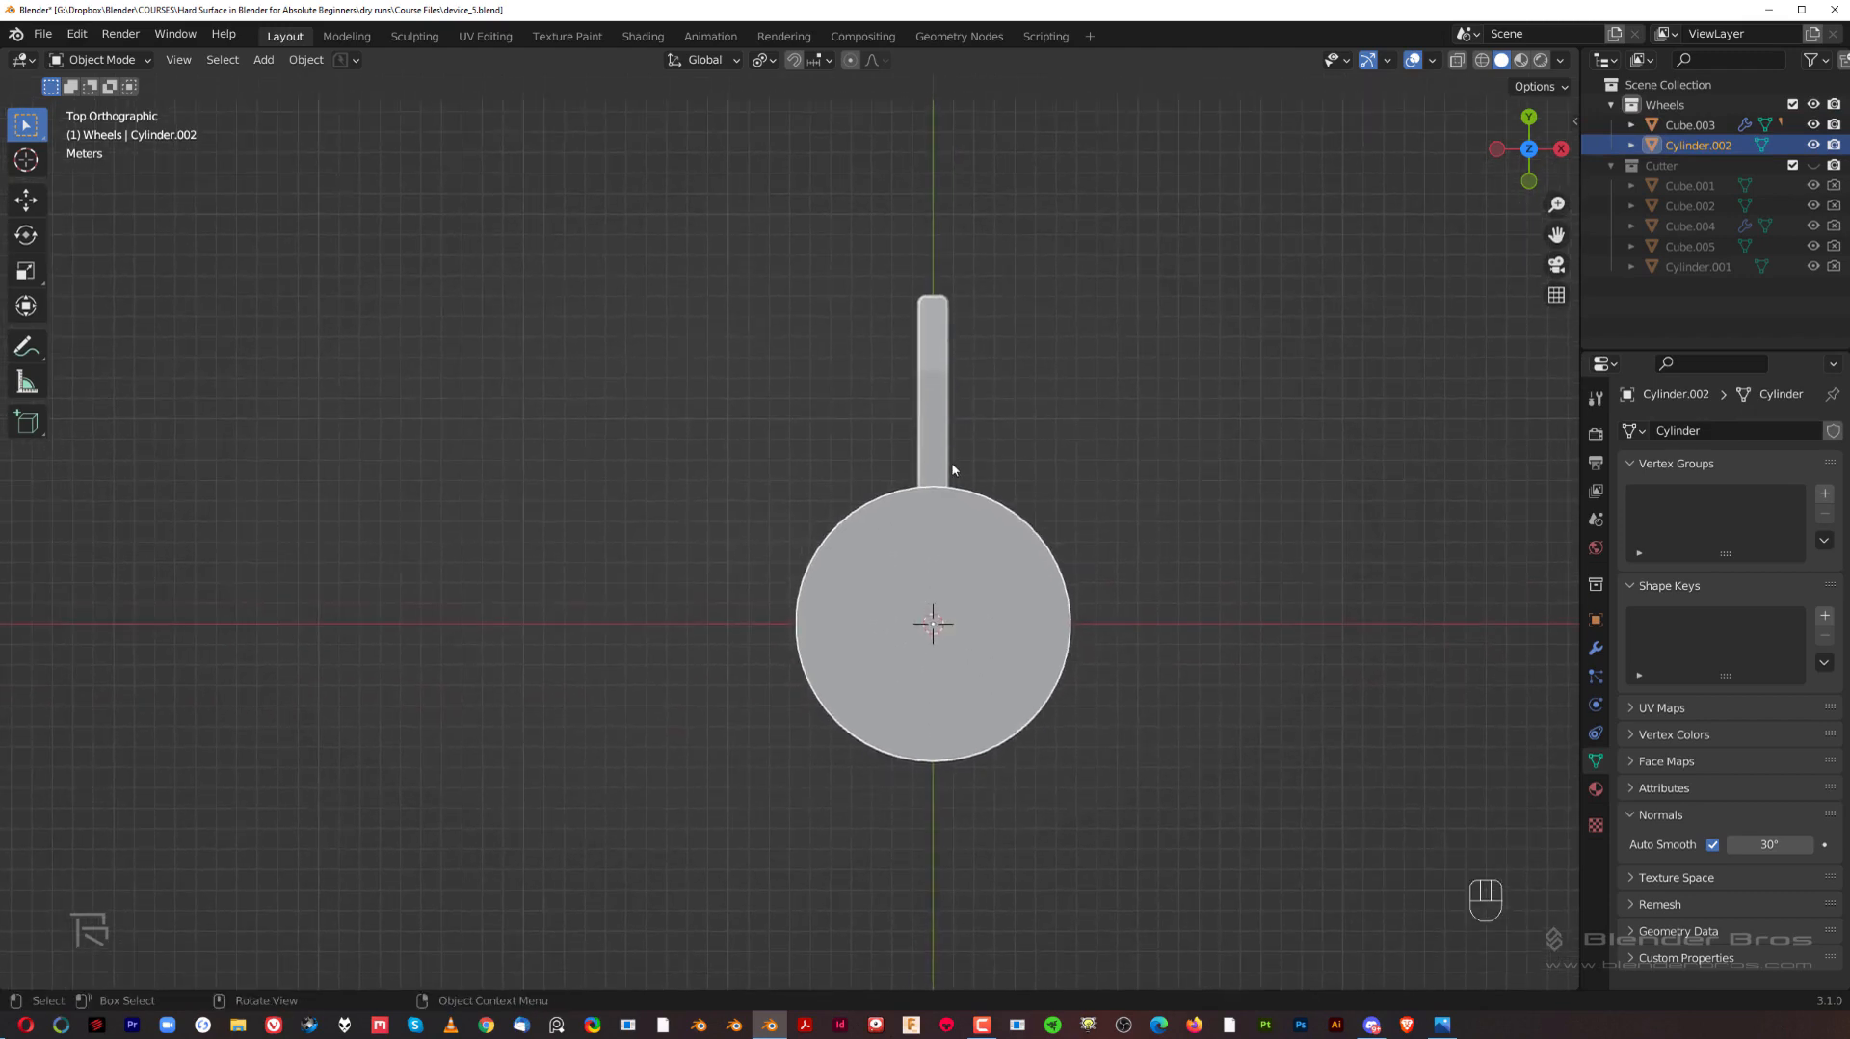
{"action": "left_click", "coordinate": [934, 359]}
{"action": "key", "text": "r"}
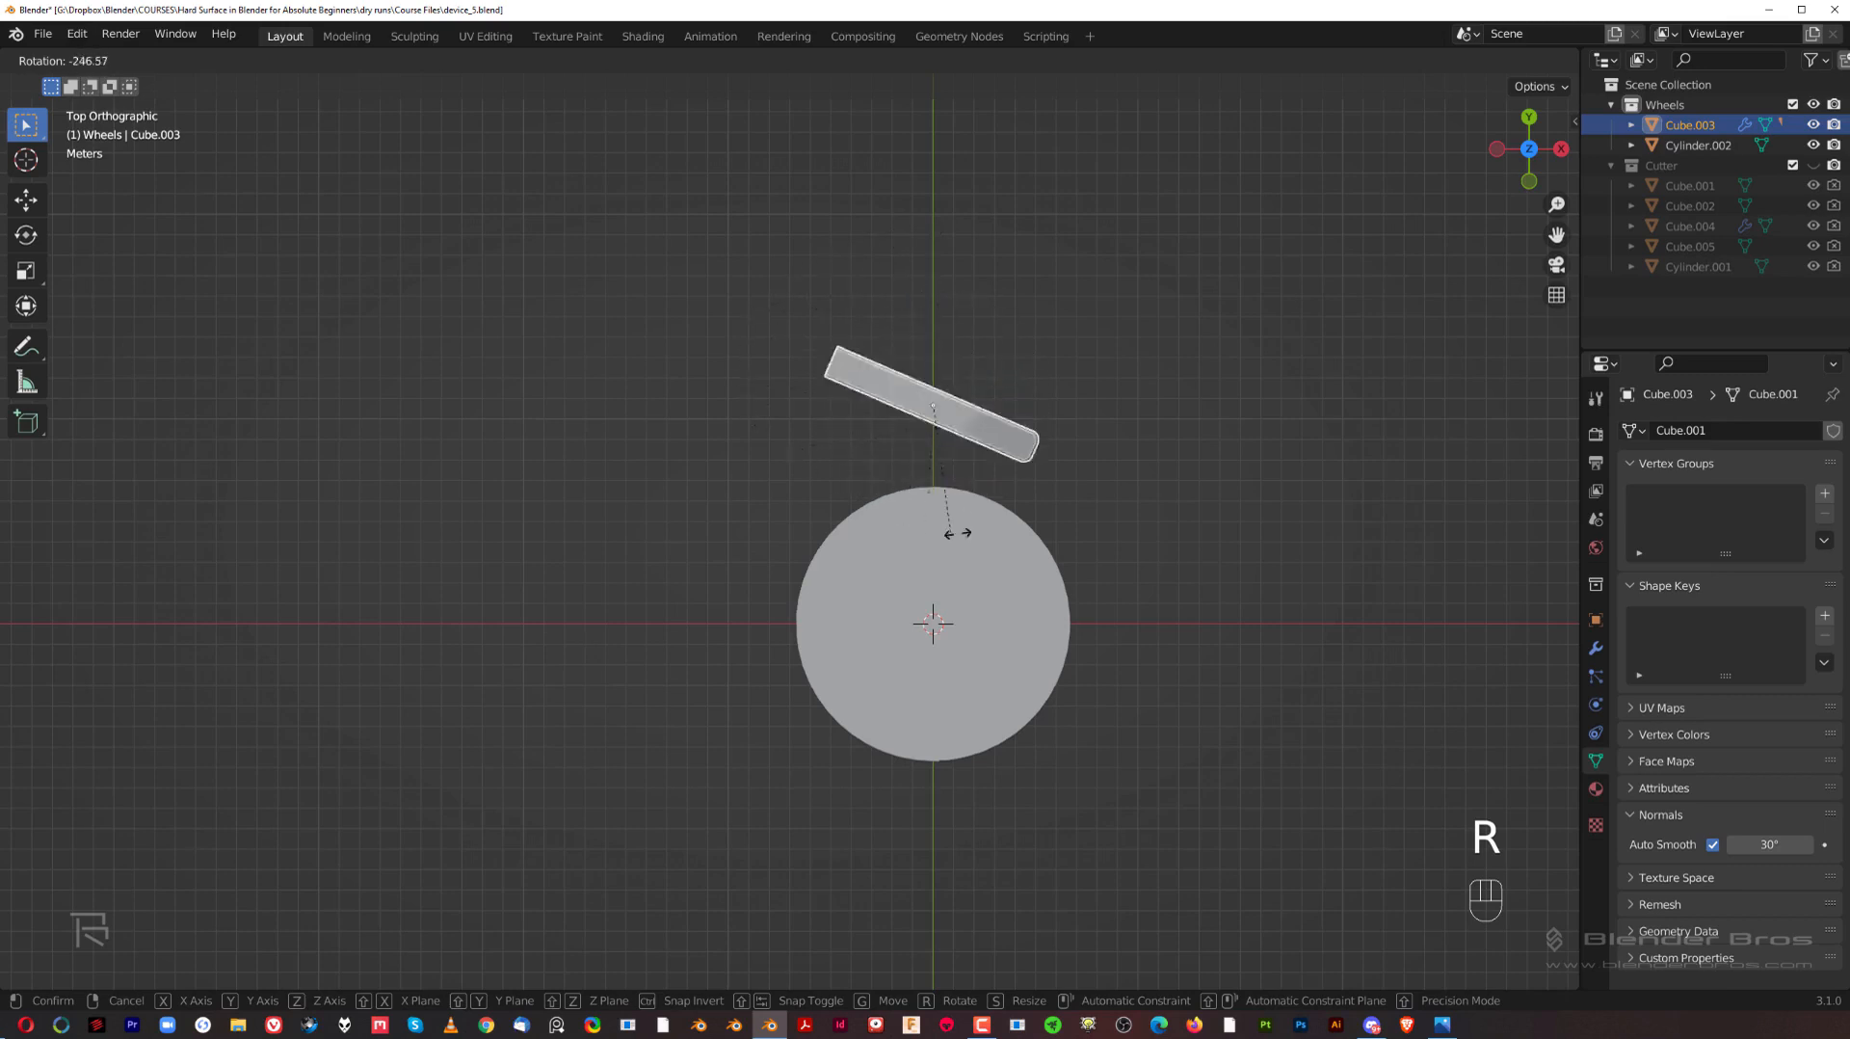
{"action": "left_click", "coordinate": [1025, 301]}
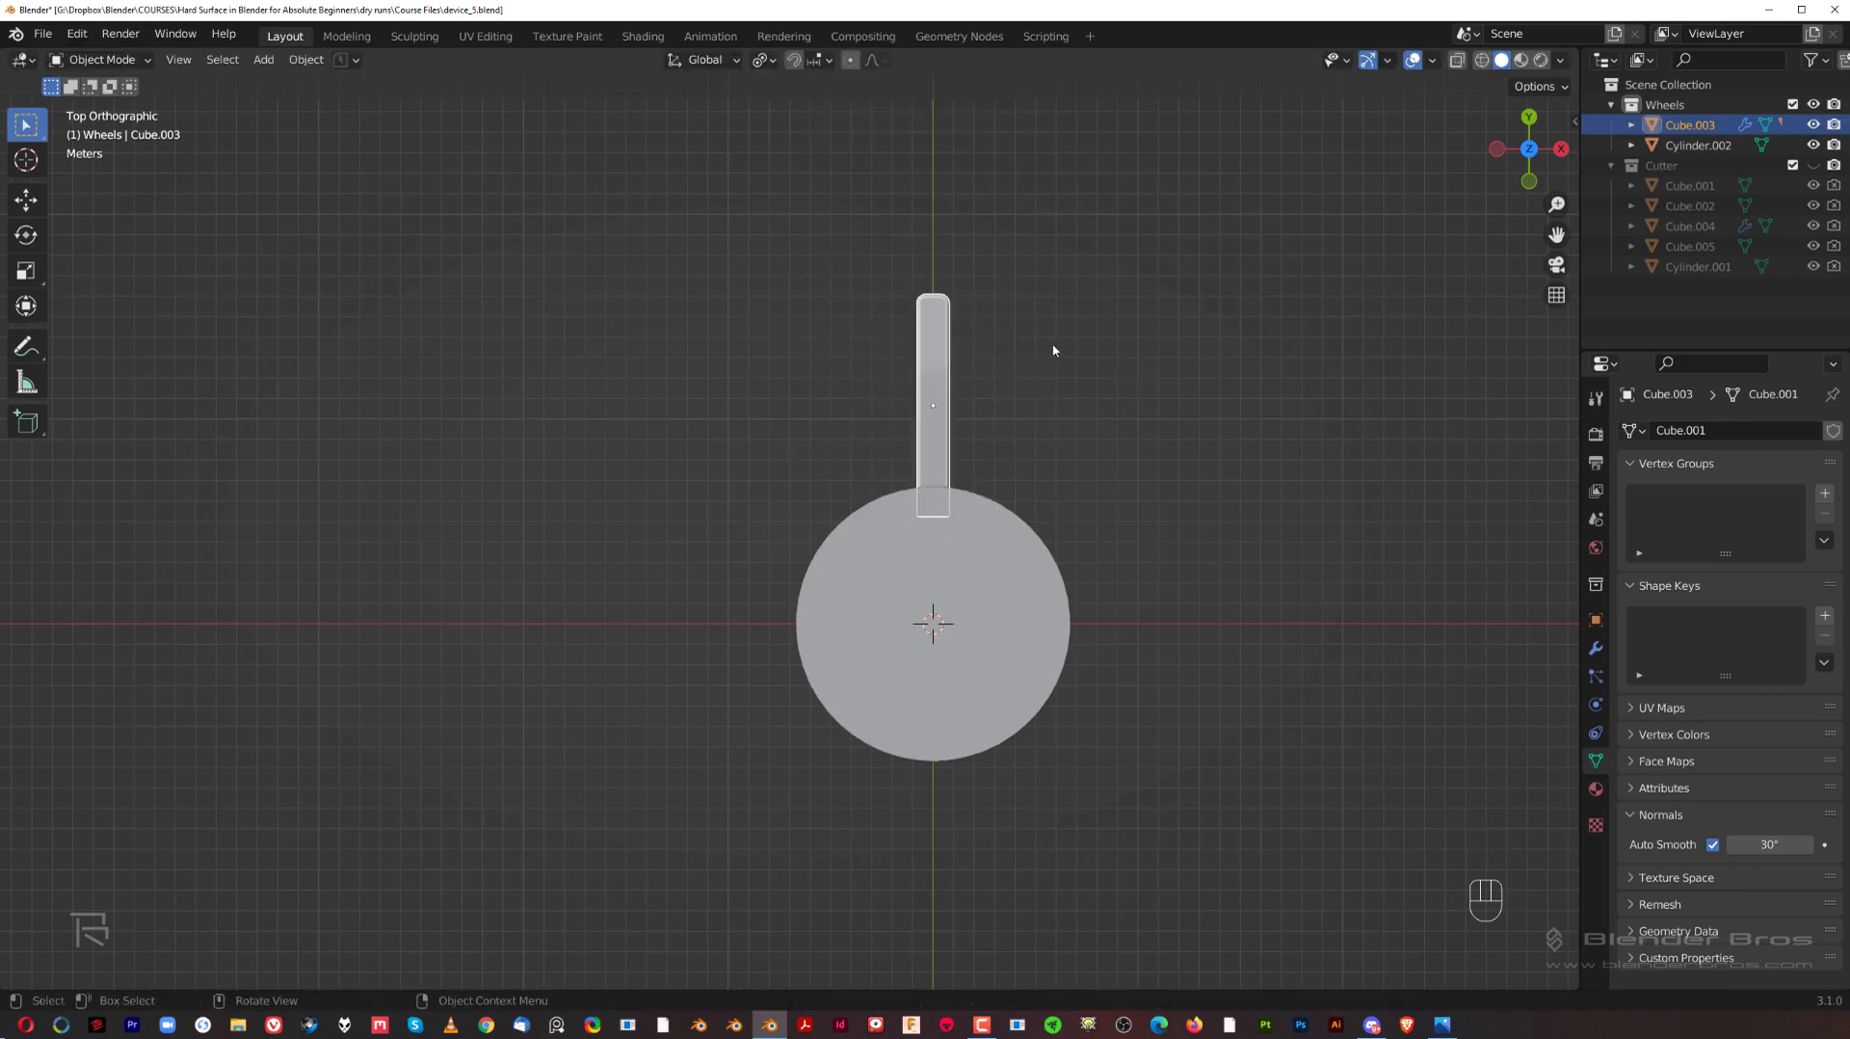
{"action": "left_click", "coordinate": [766, 60]}
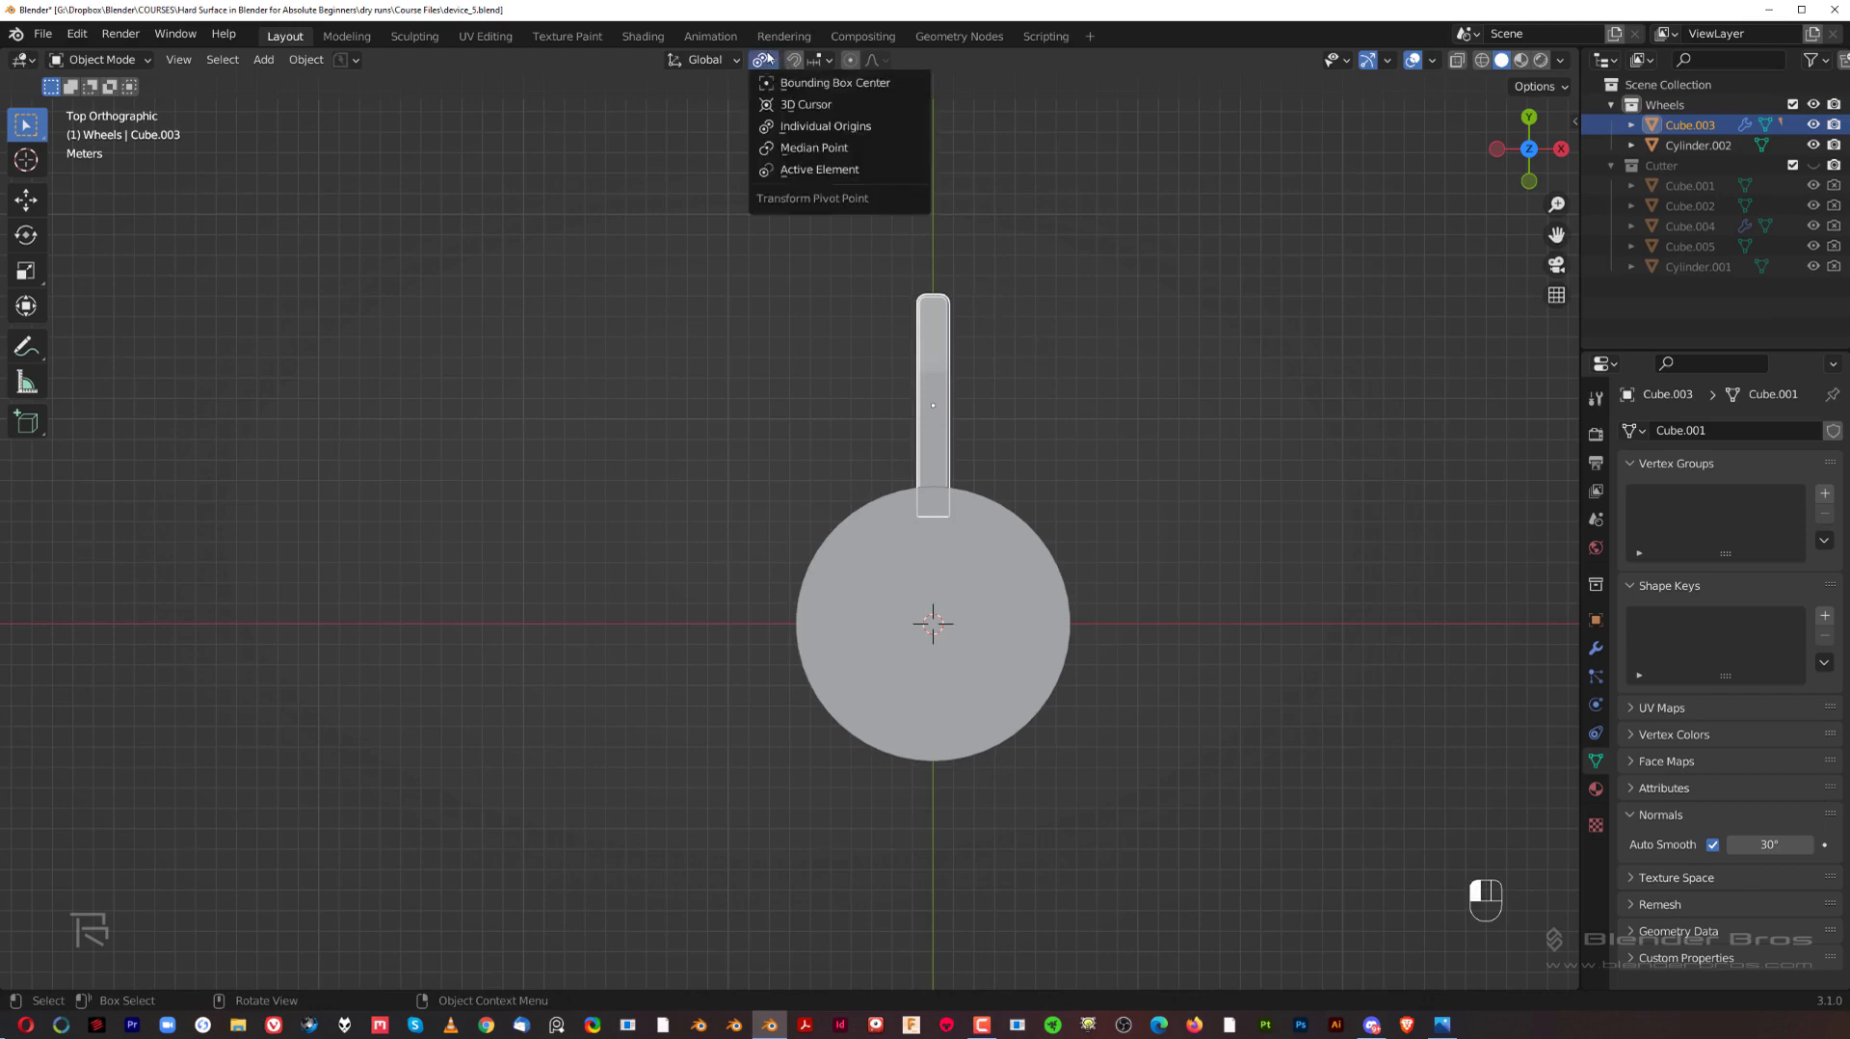
{"action": "left_click", "coordinate": [786, 104]}
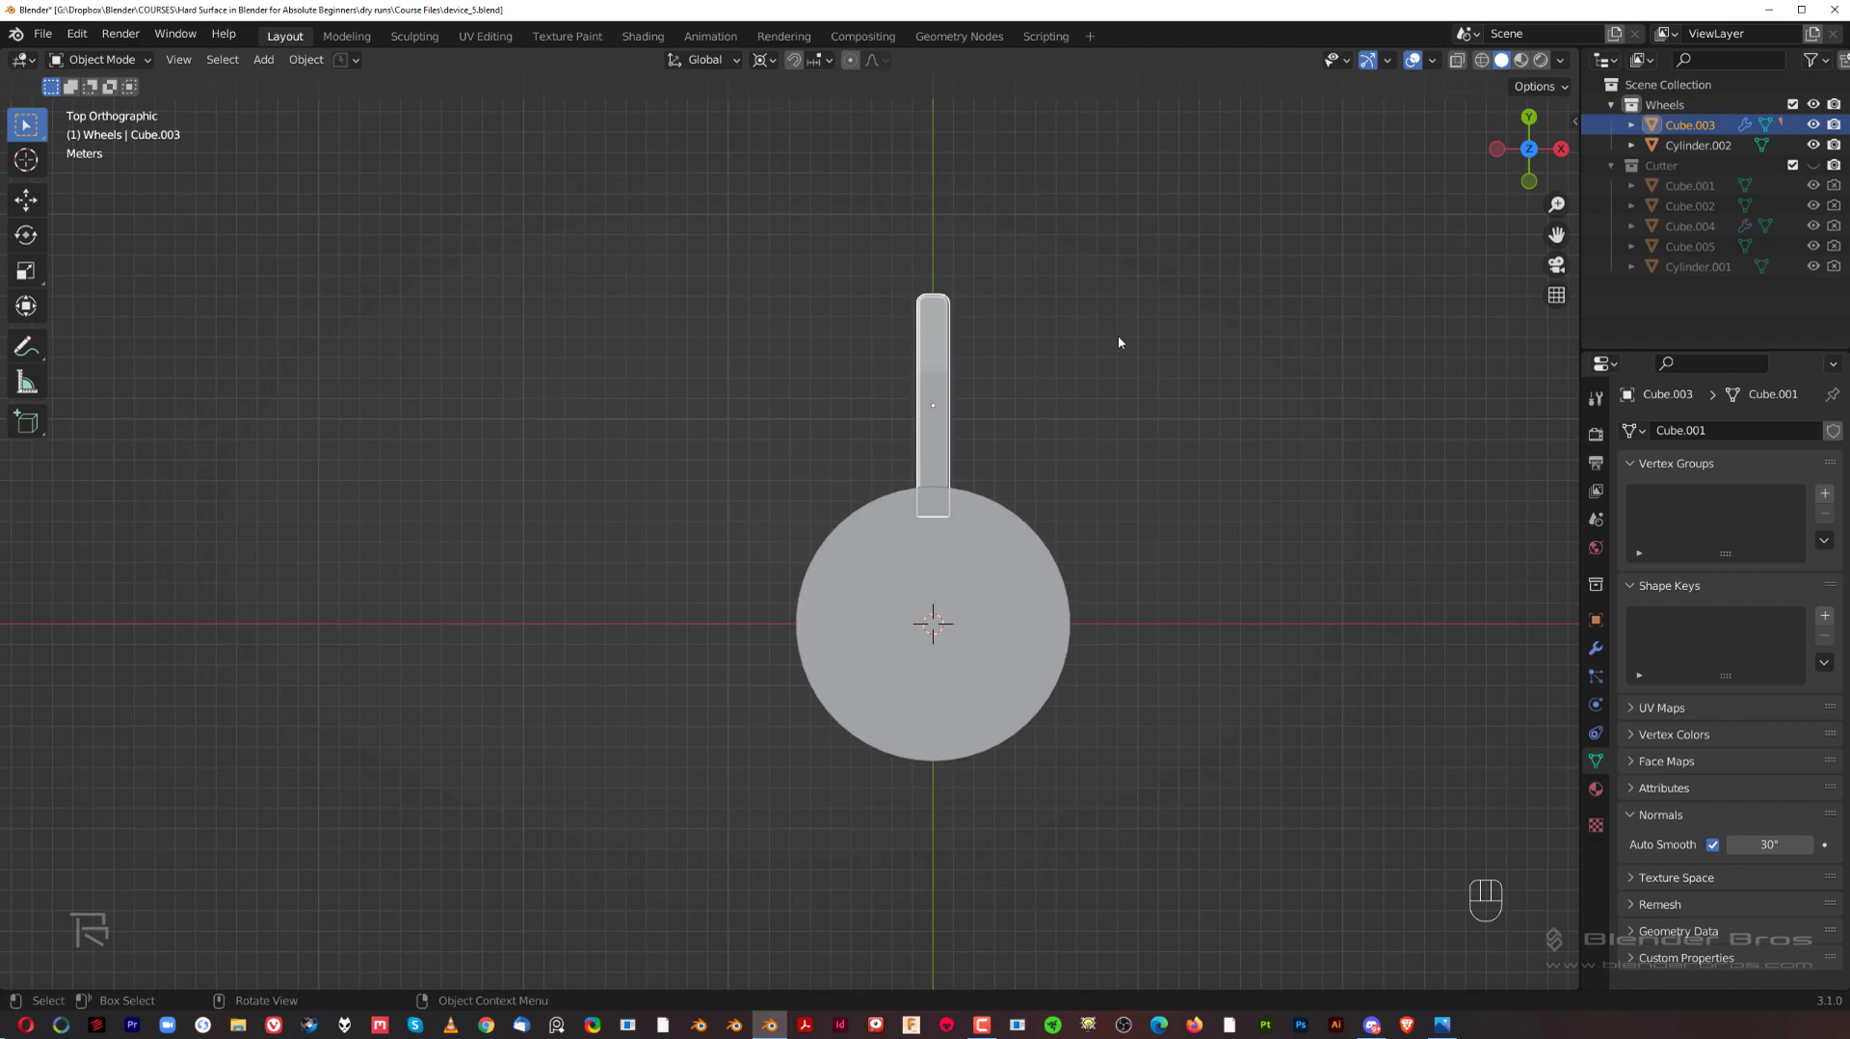
{"action": "key", "text": "r"}
{"action": "key", "text": "ctrl"}
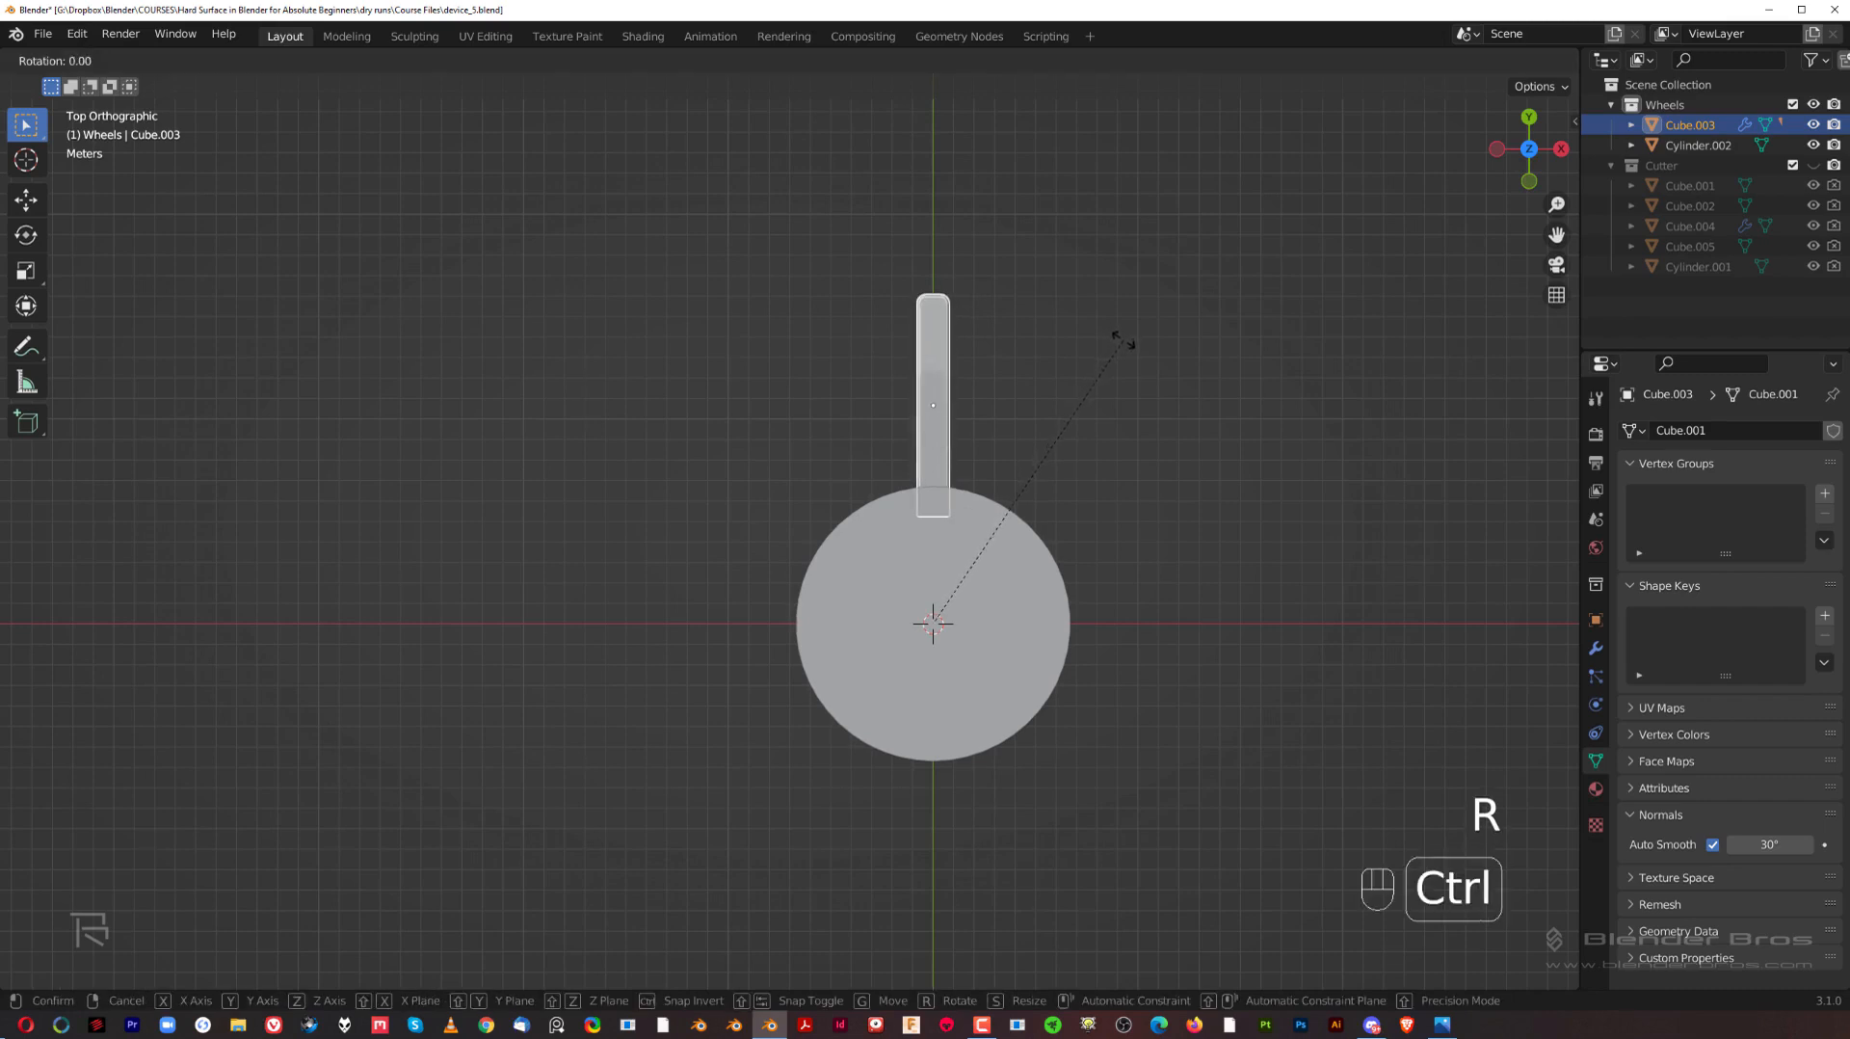
{"action": "left_click", "coordinate": [1117, 340]}
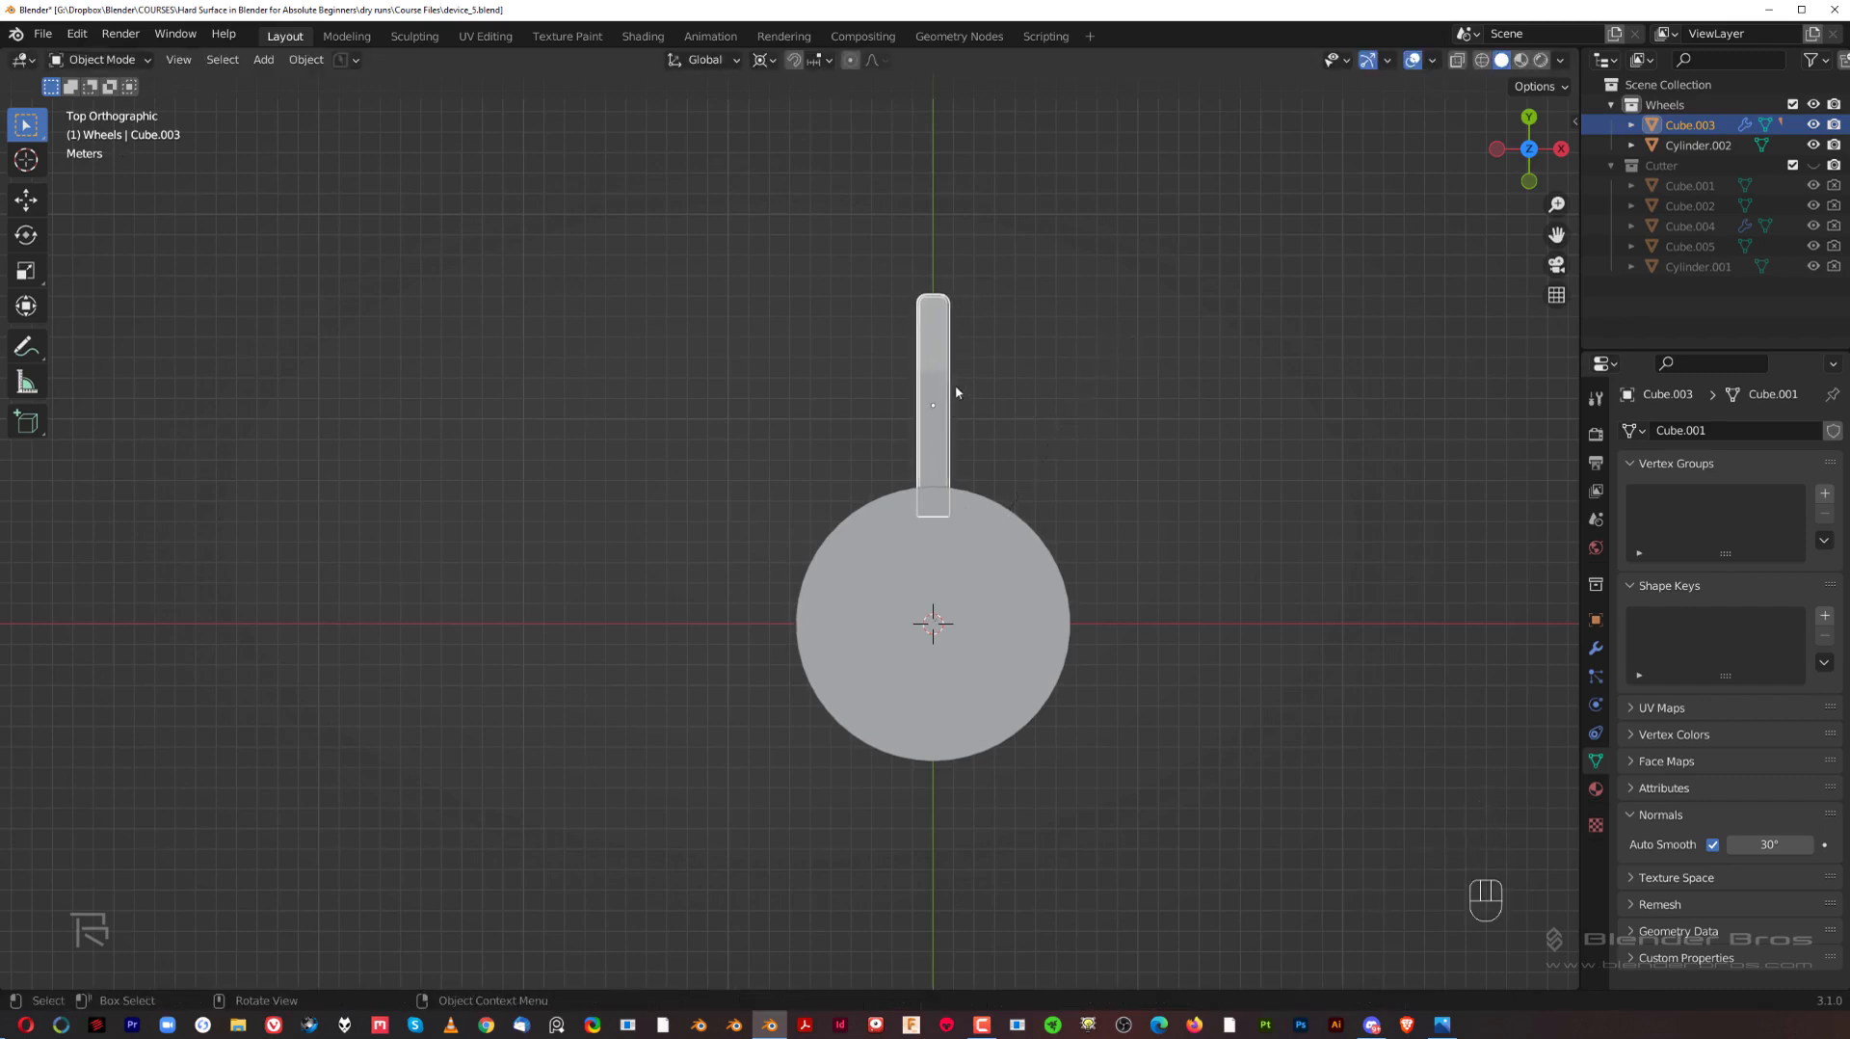
Step: Rotate the wheel arm about 30° counterclockwise around the 3D cursor in the top view, using angle snapping
{"action": "key", "text": "grave"}
{"action": "left_click", "coordinate": [986, 326]}
{"action": "key", "text": "KP_5"}
{"action": "key", "text": "KP_5"}
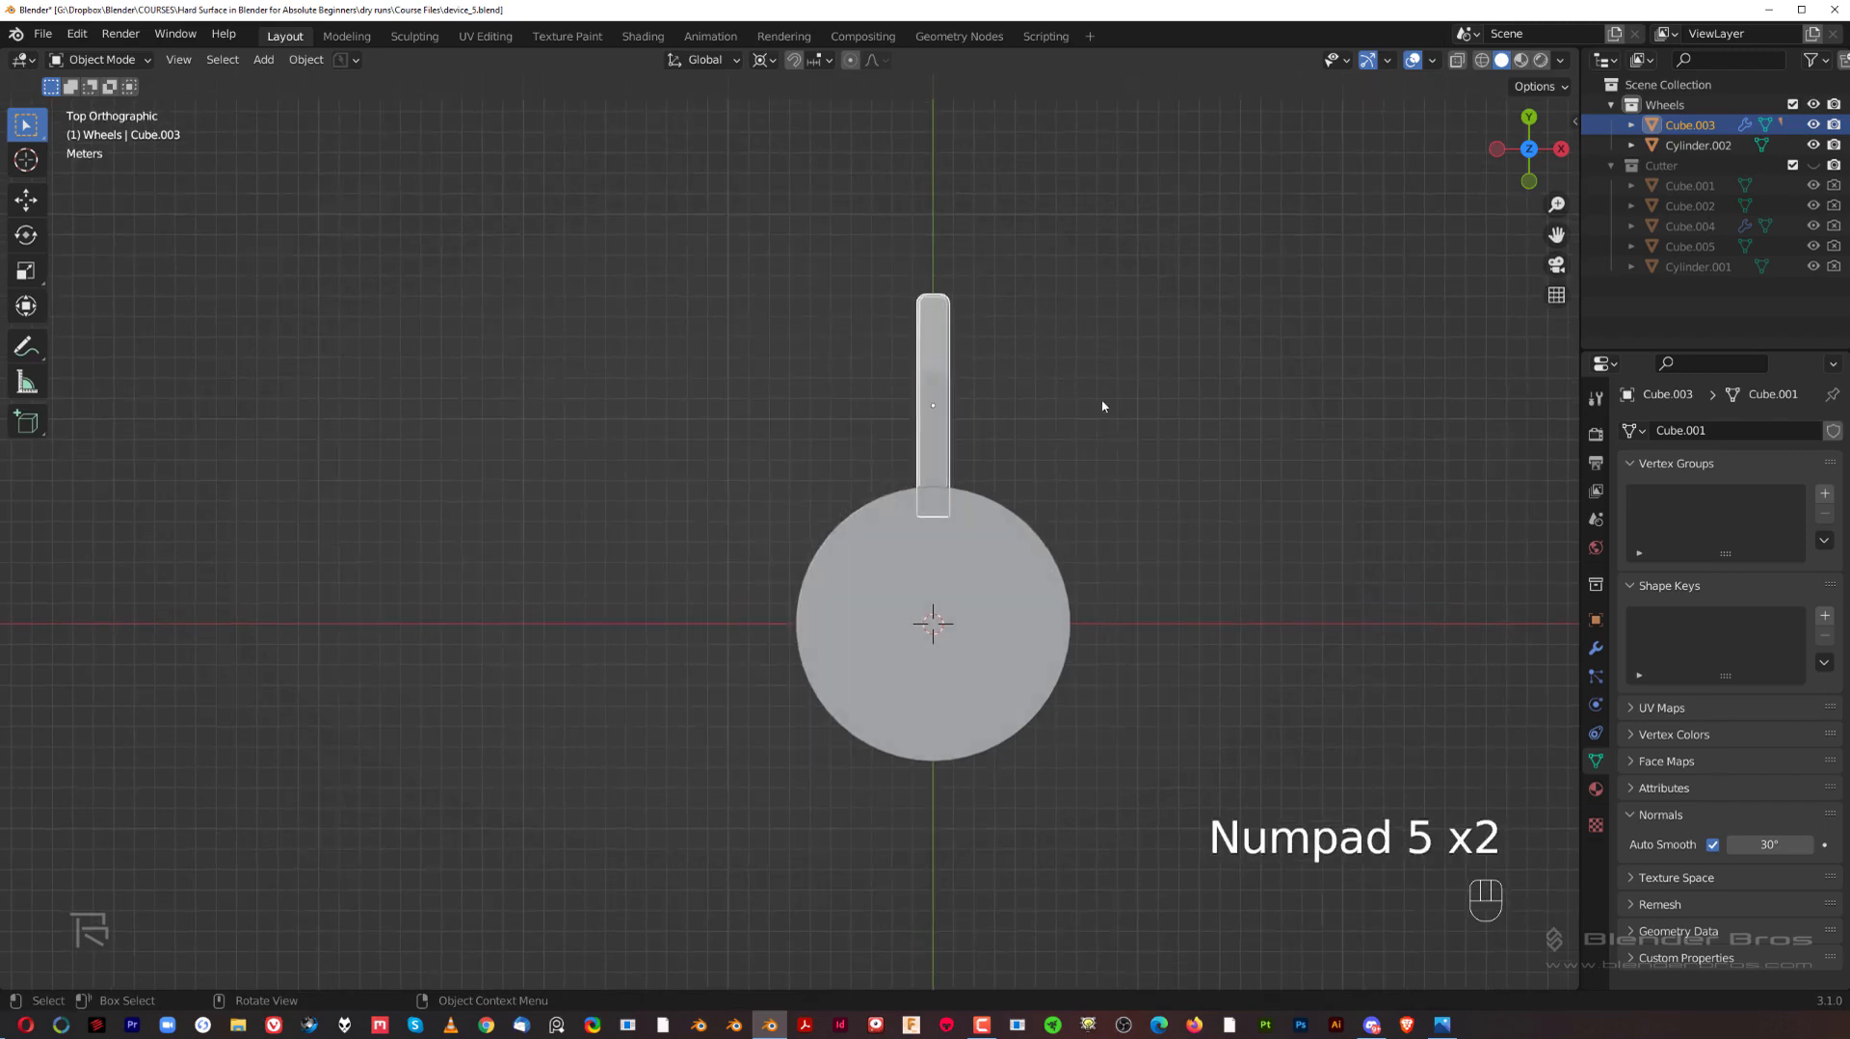
{"action": "key", "text": "r"}
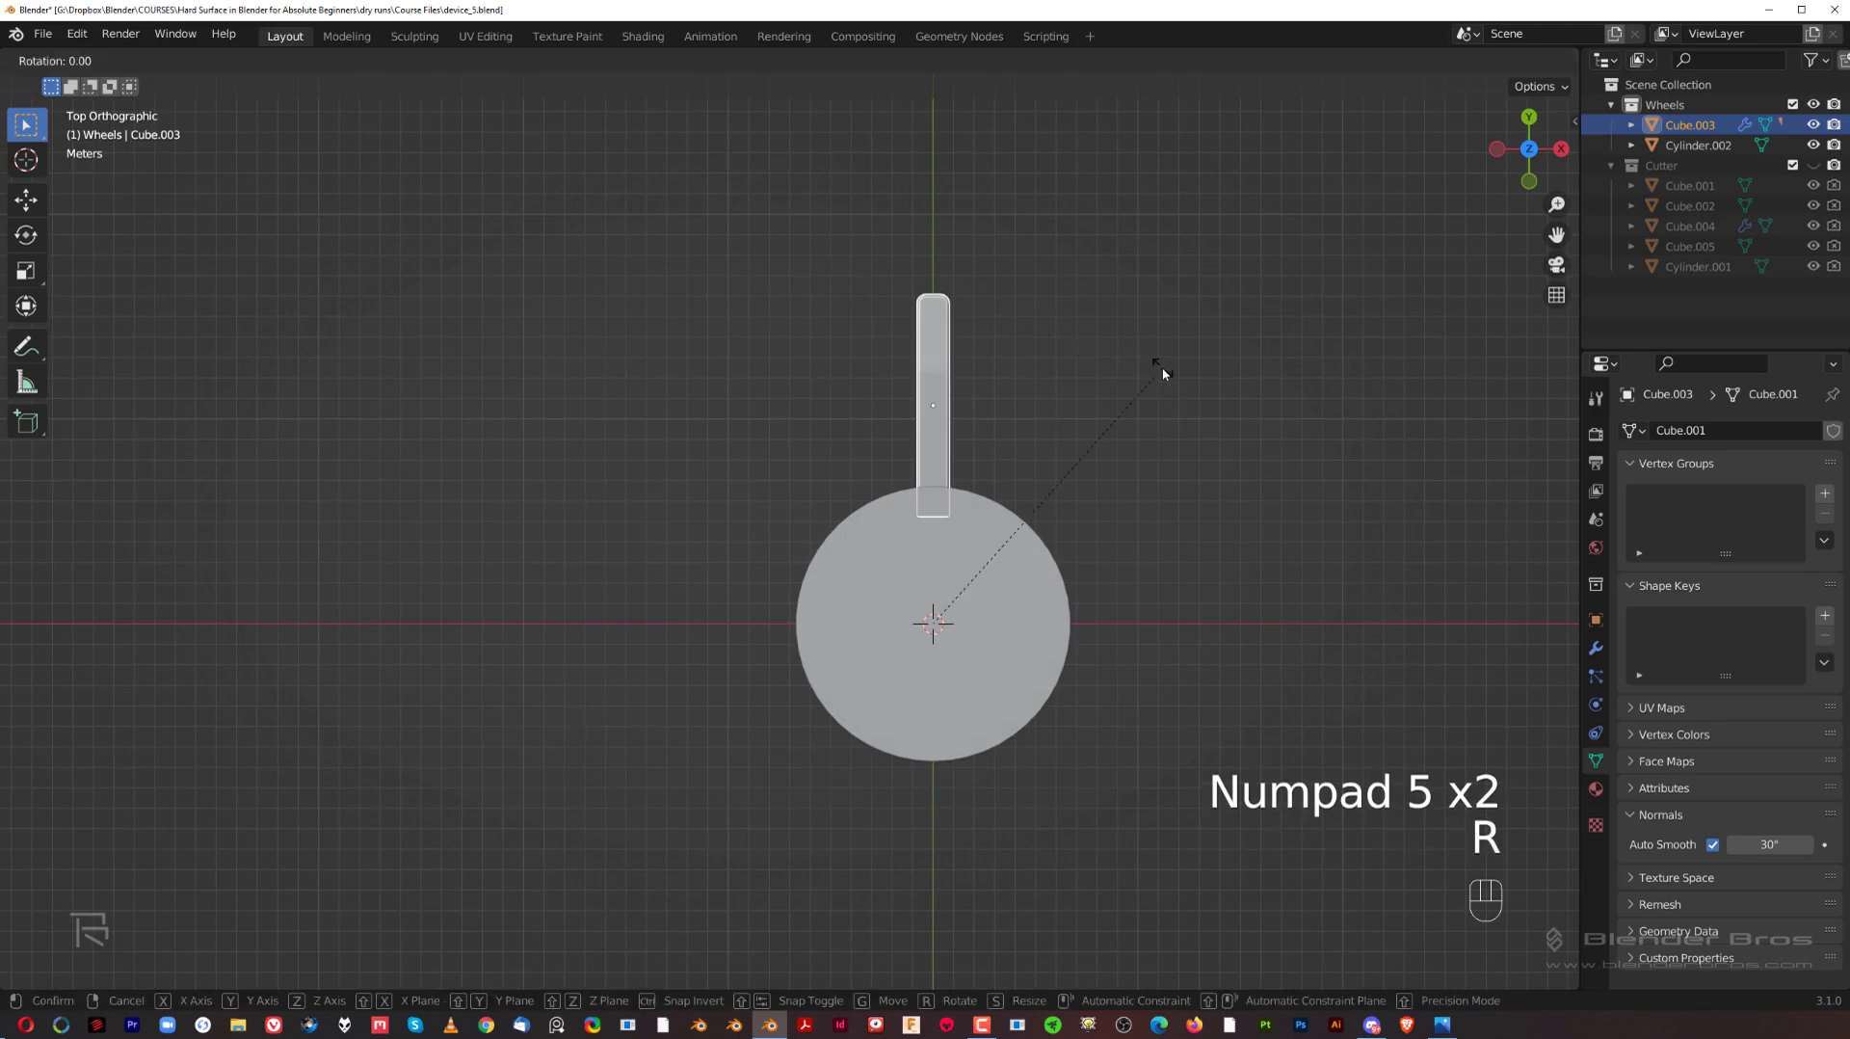
{"action": "key", "text": "ctrl"}
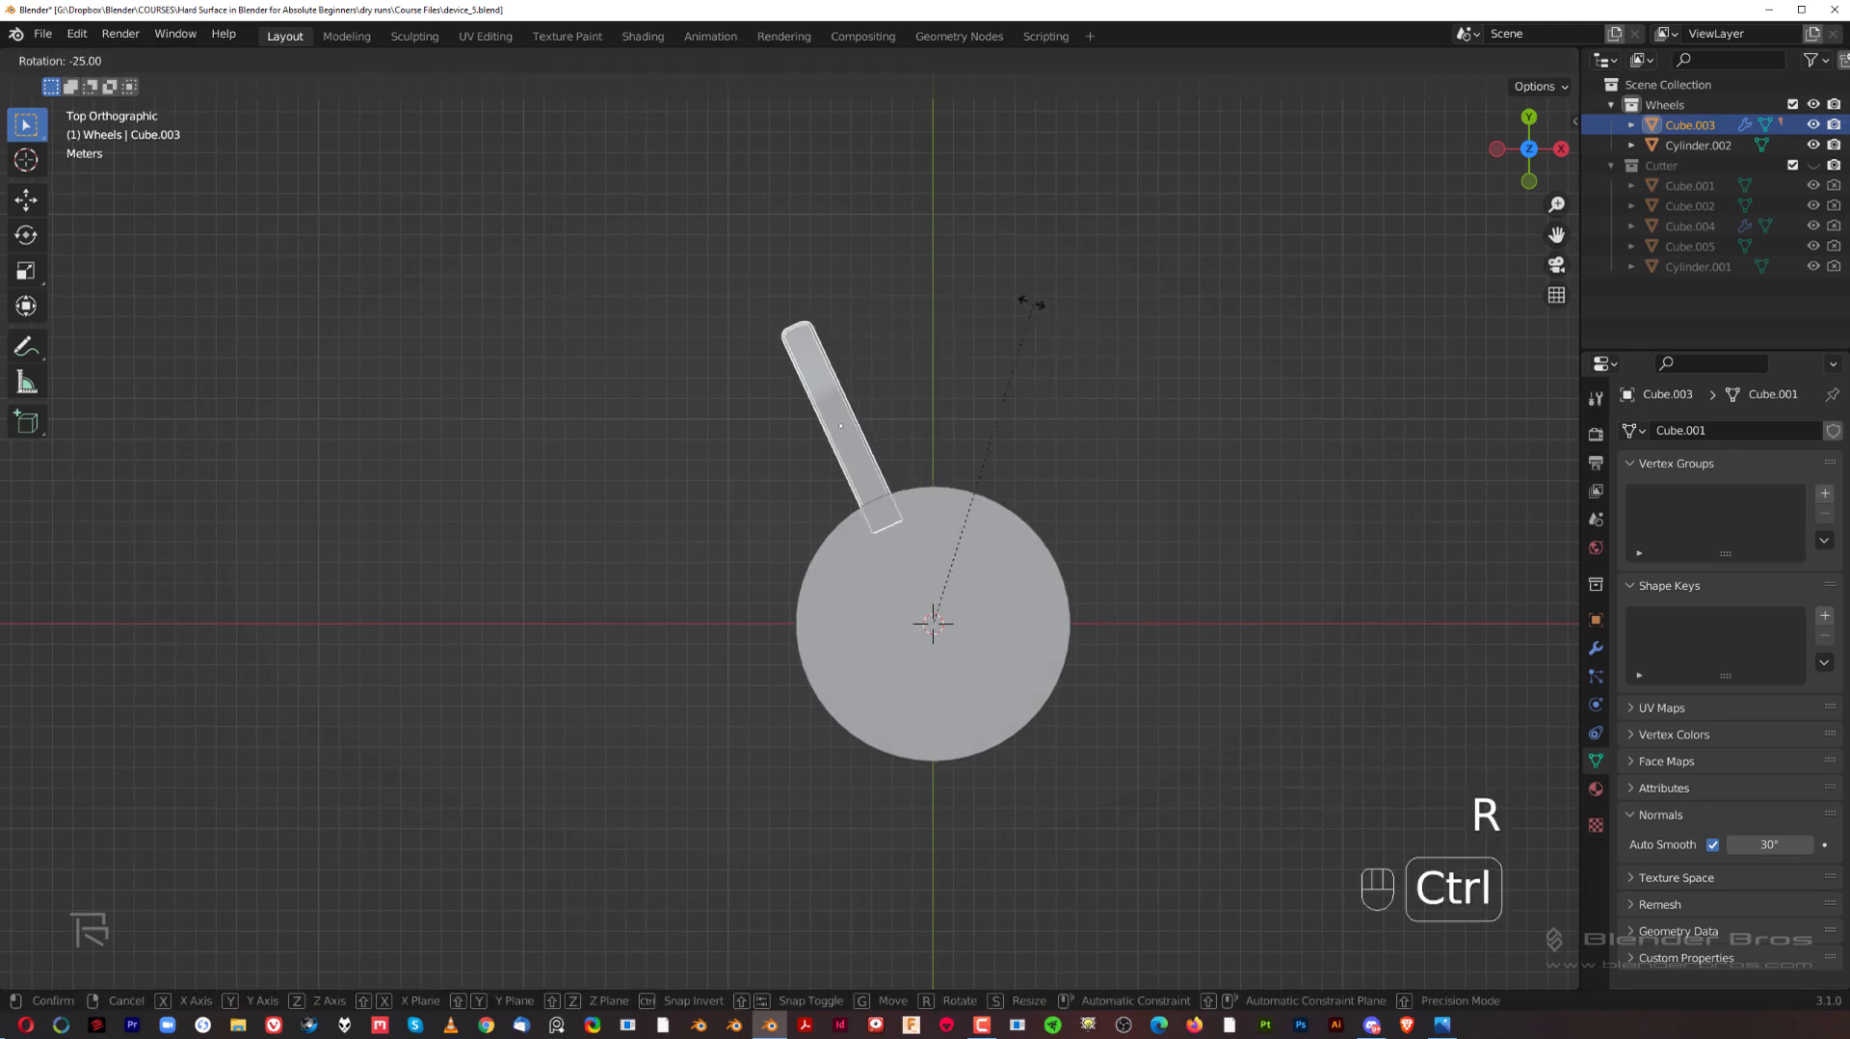
{"action": "left_click", "coordinate": [997, 297]}
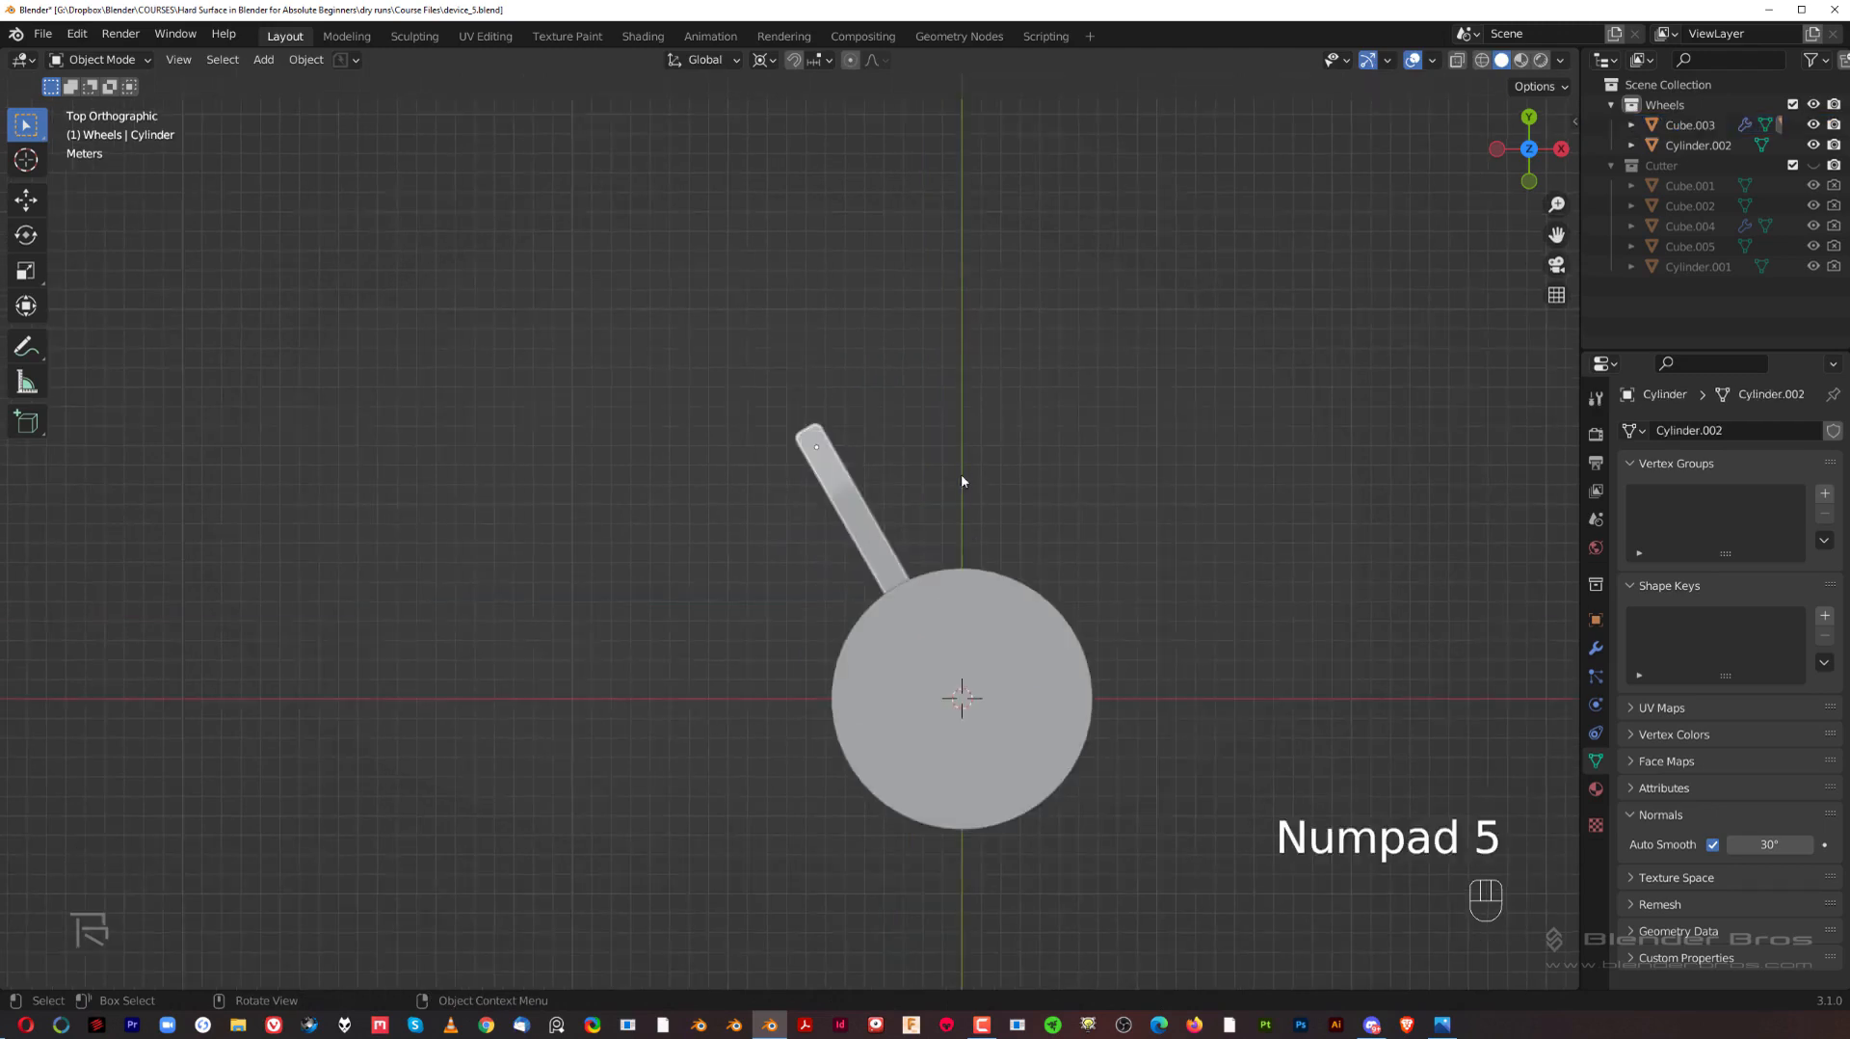
Step: Examine the rotated wheel arm, its wheel parts and their fit against the central cylinder from several angles
{"action": "middle_click_drag", "start_coordinate": [959, 468], "coordinate": [868, 405], "text": "shift"}
{"action": "scroll", "coordinate": [762, 381], "scroll_direction": "up", "scroll_amount": 2}
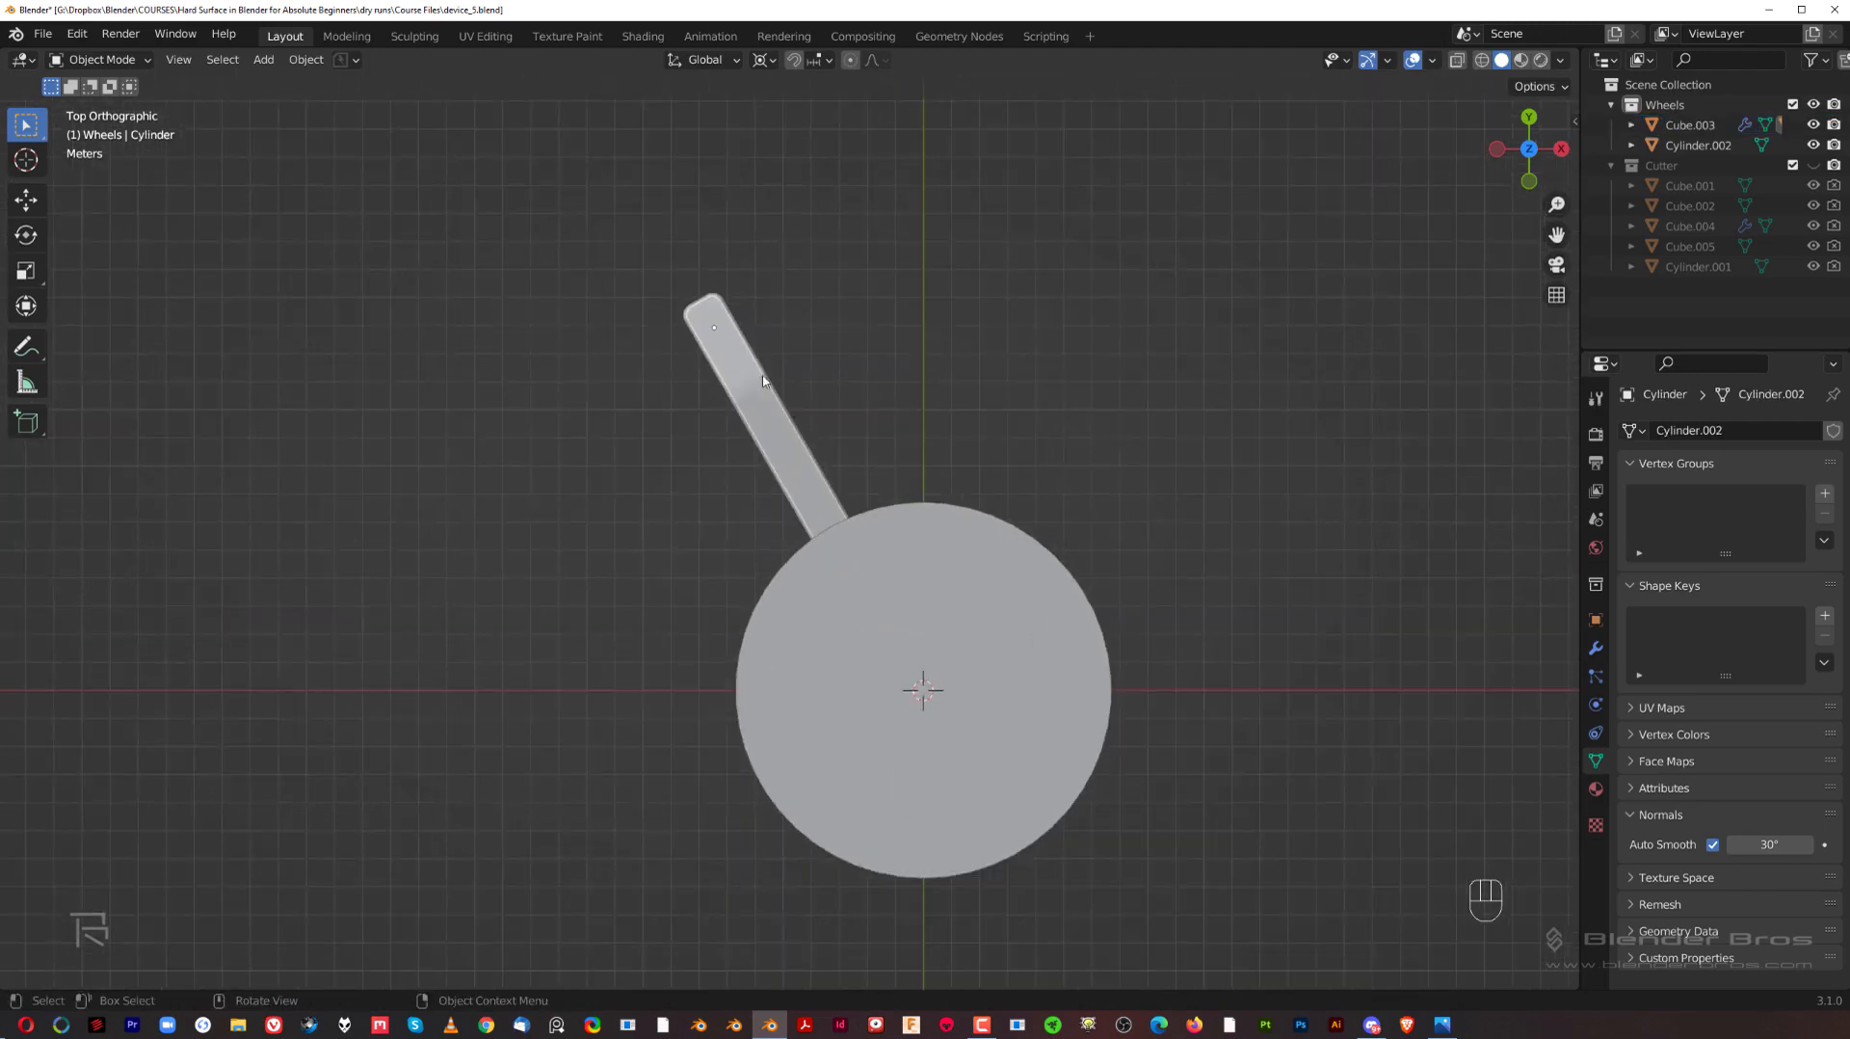
{"action": "left_click", "coordinate": [725, 362]}
{"action": "middle_click_drag", "start_coordinate": [724, 362], "coordinate": [834, 254]}
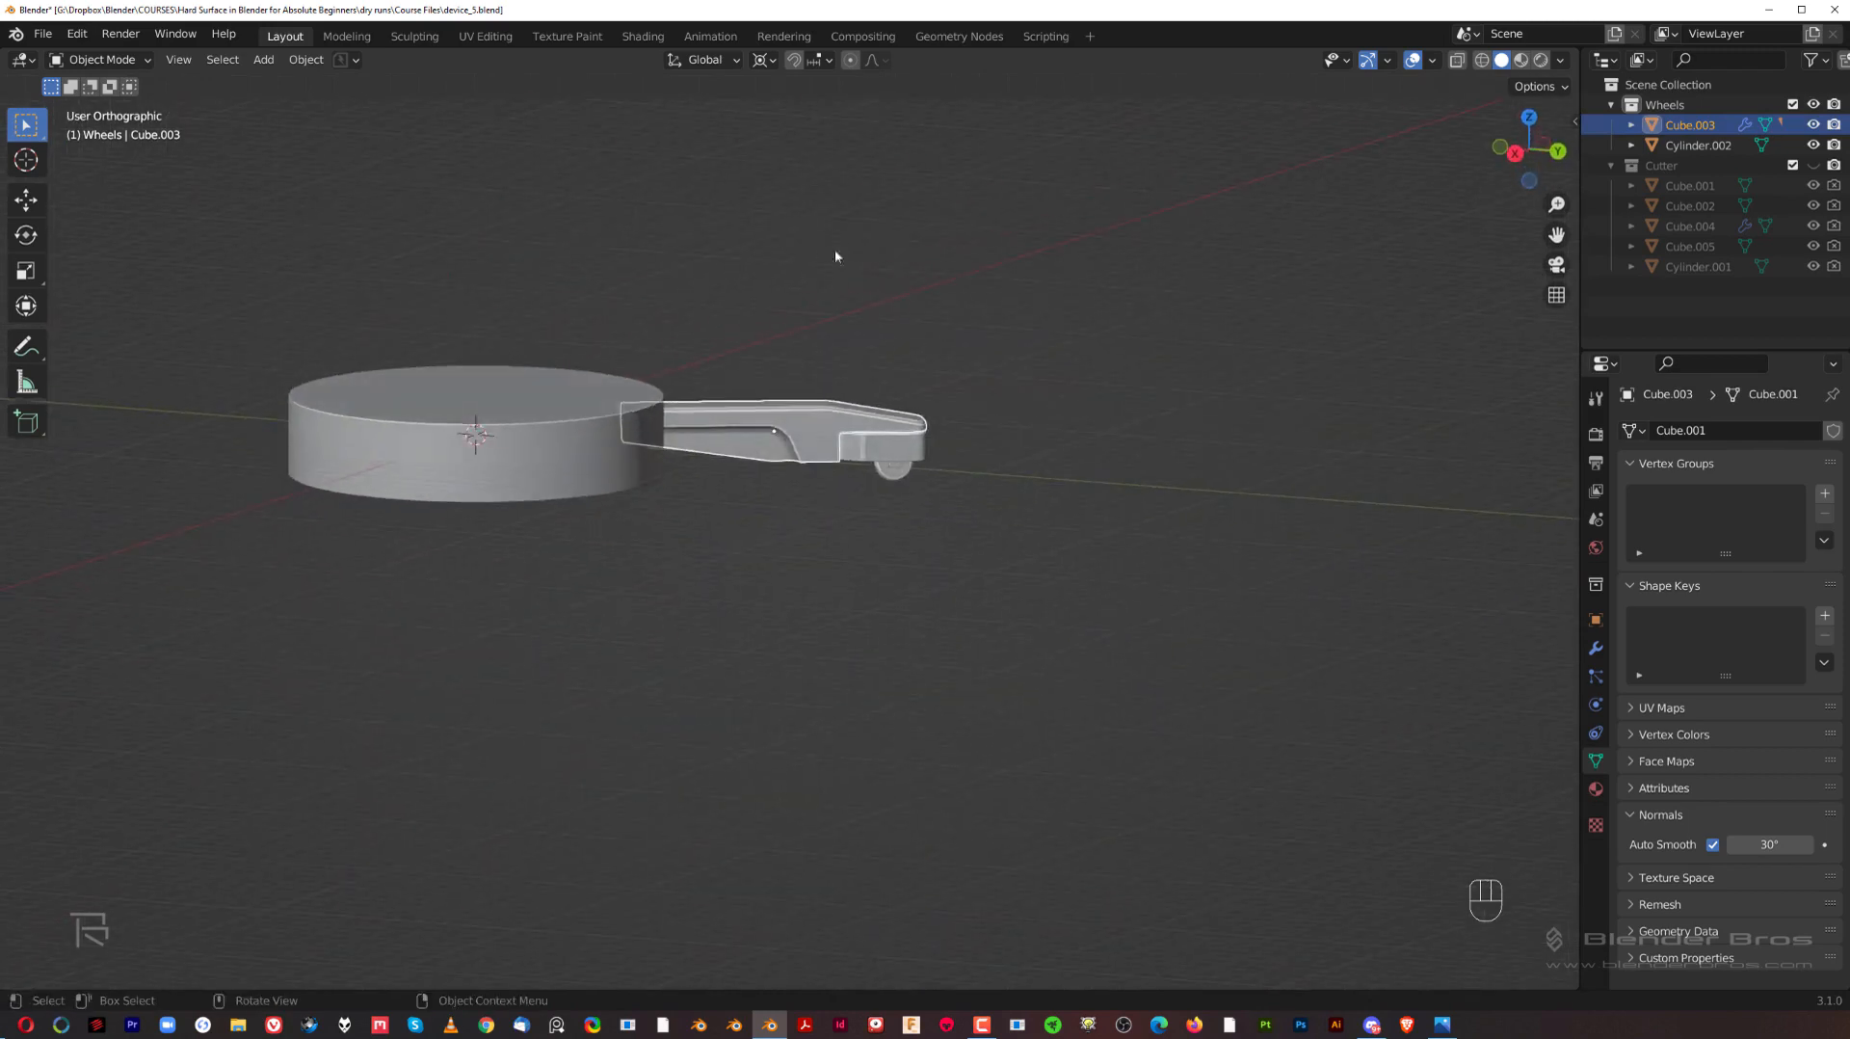
{"action": "scroll", "coordinate": [885, 427], "scroll_direction": "up", "scroll_amount": 2}
{"action": "middle_click_drag", "start_coordinate": [949, 569], "coordinate": [969, 580]}
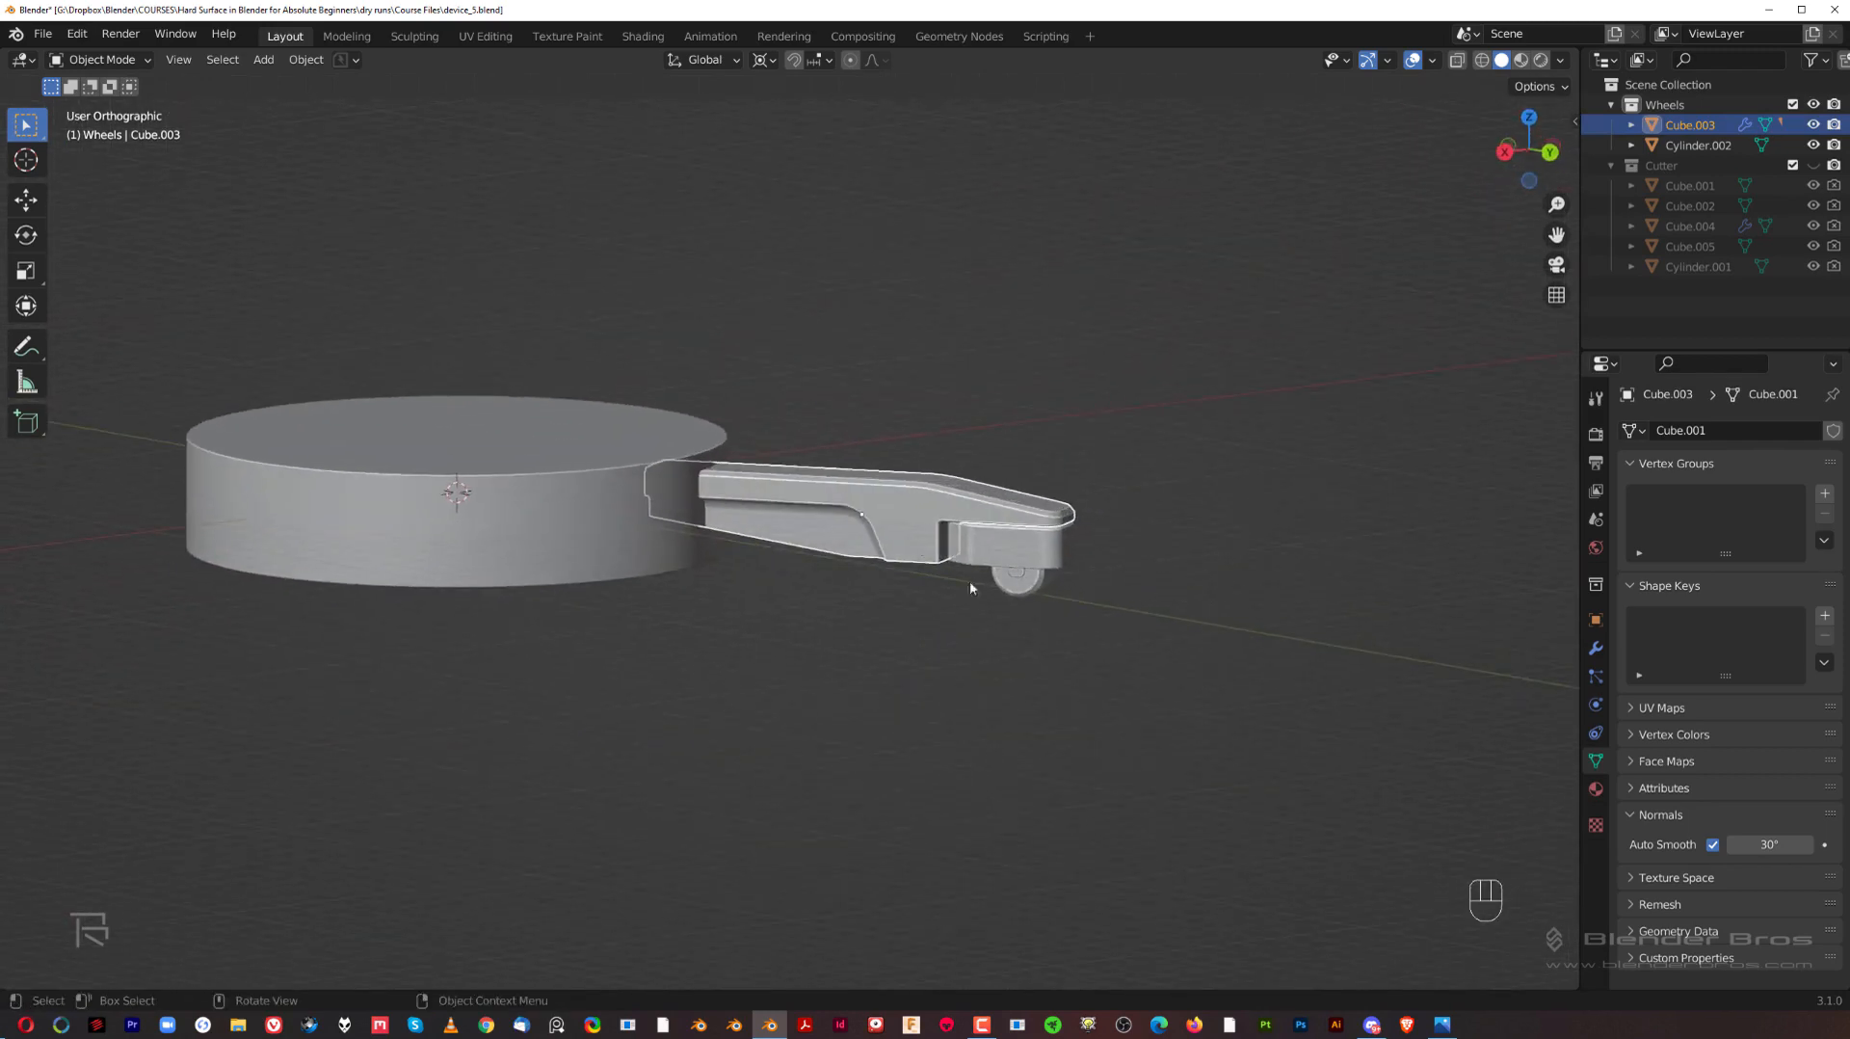
{"action": "left_click", "coordinate": [1023, 589]}
{"action": "left_click", "coordinate": [1015, 572], "text": "shift"}
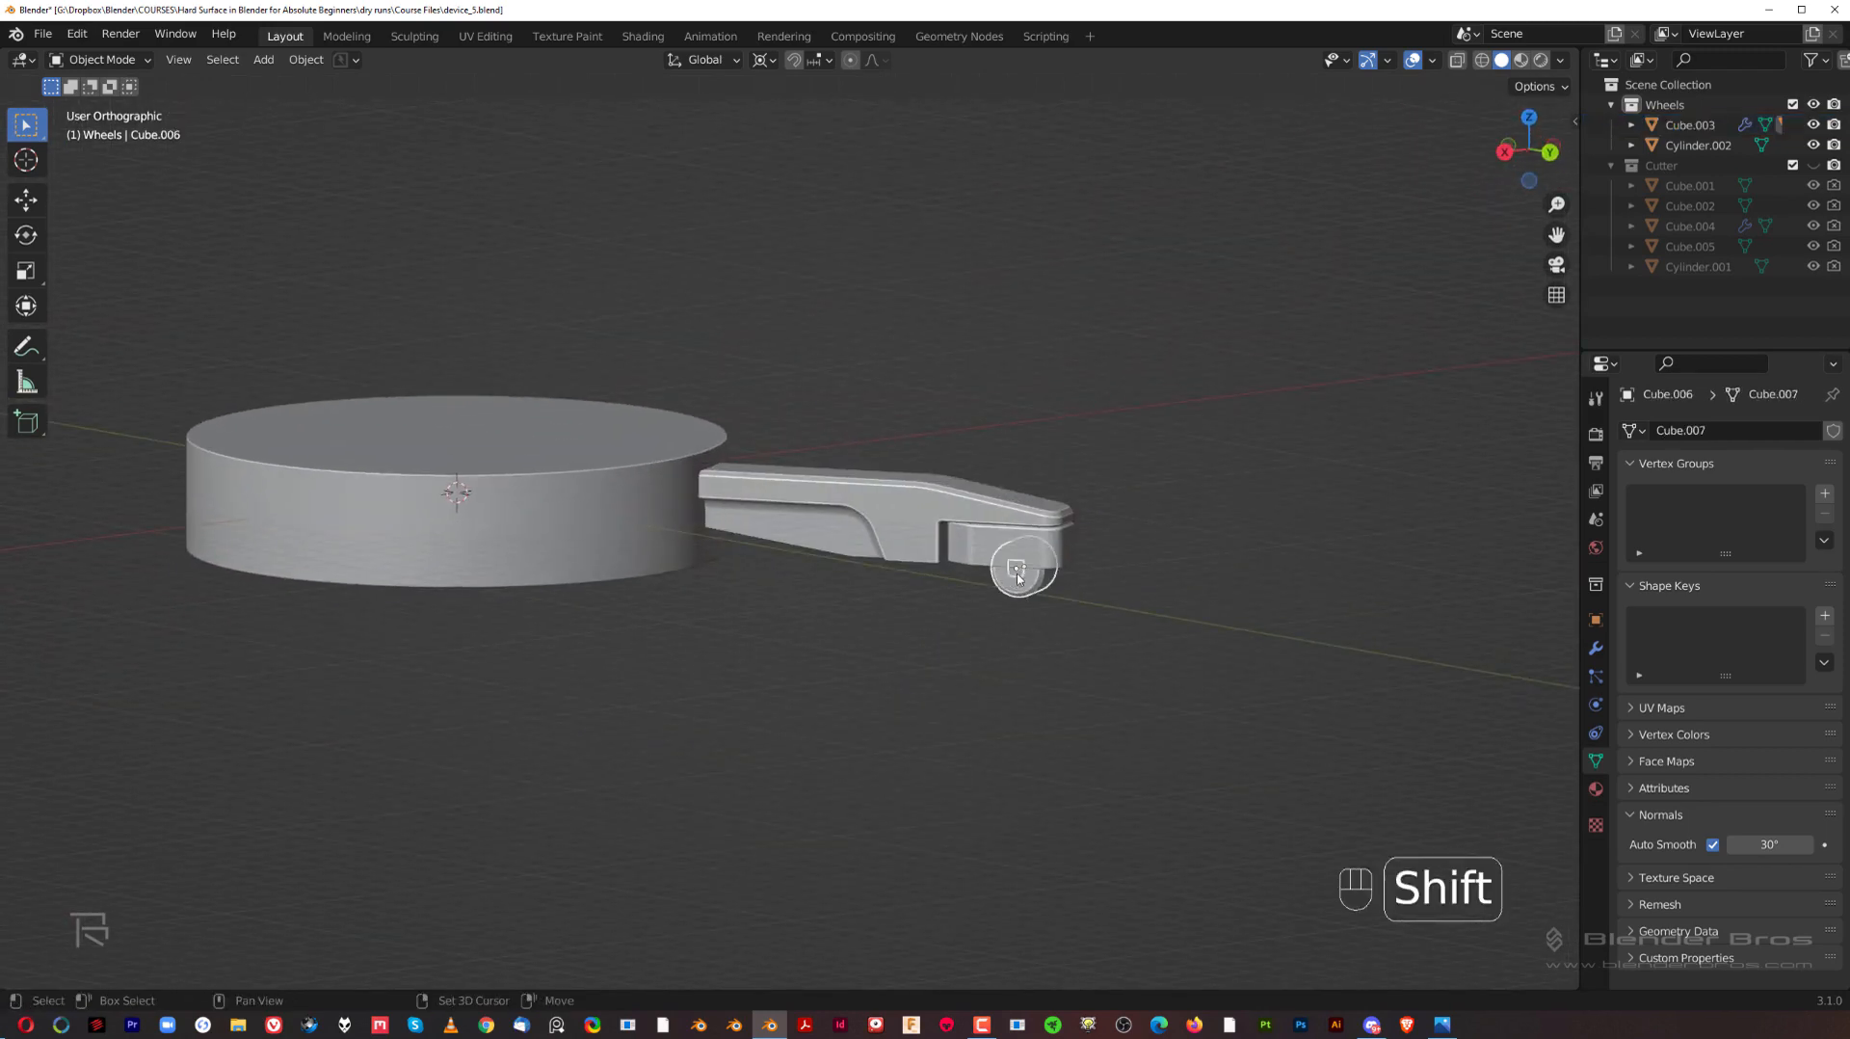
{"action": "left_click", "coordinate": [913, 464]}
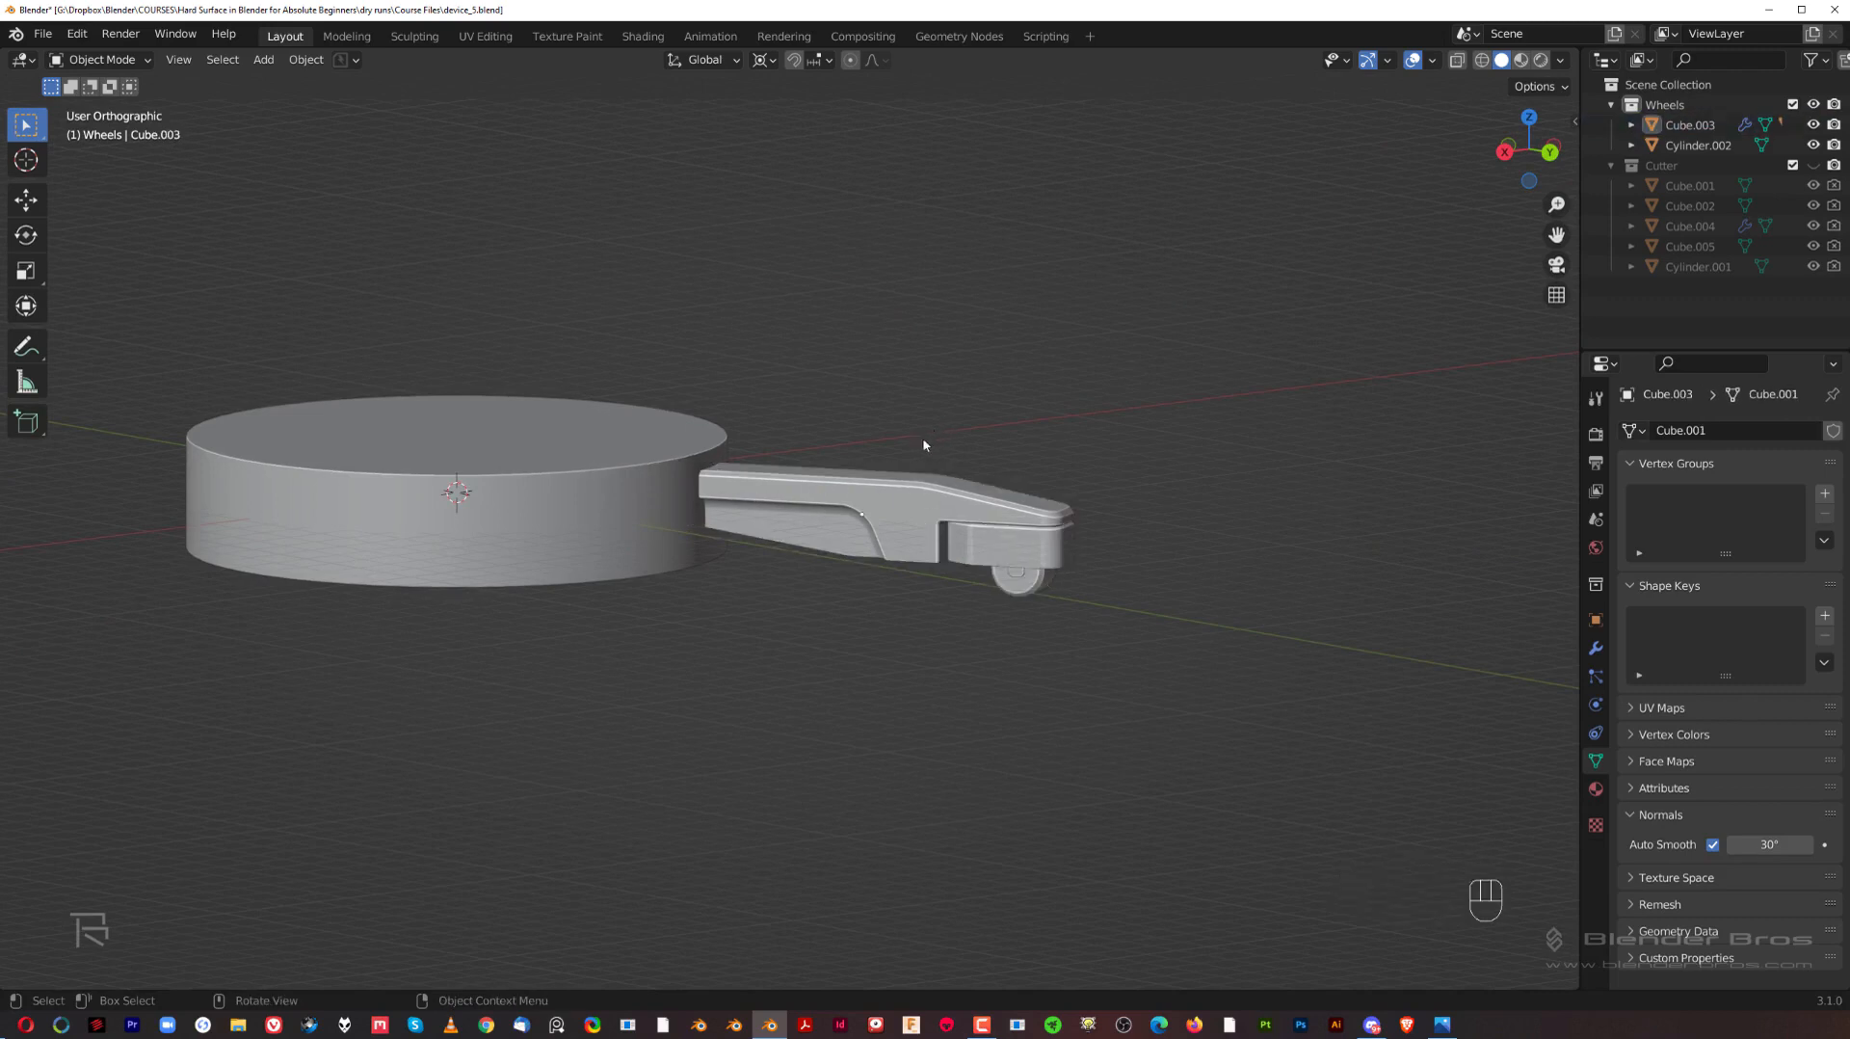
{"action": "middle_click_drag", "start_coordinate": [847, 417], "coordinate": [923, 476], "text": "shift"}
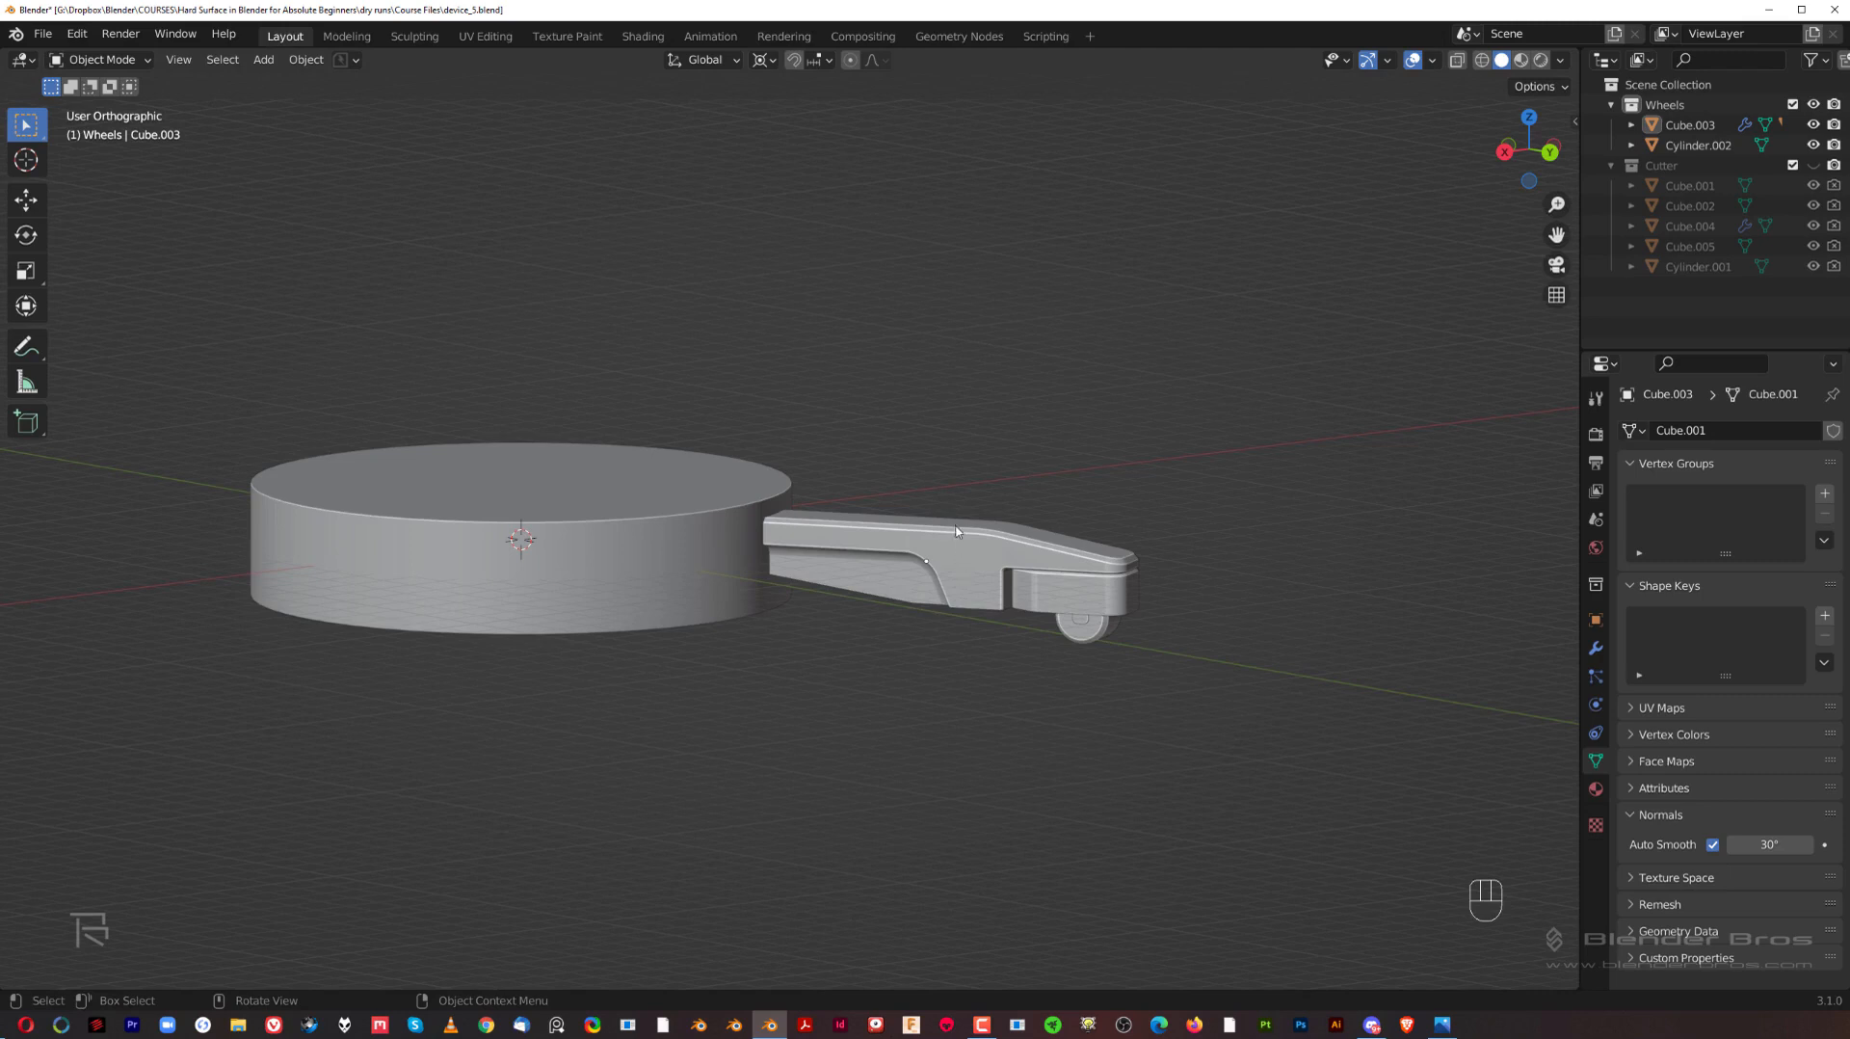
{"action": "scroll", "coordinate": [956, 530], "scroll_direction": "down", "scroll_amount": 3}
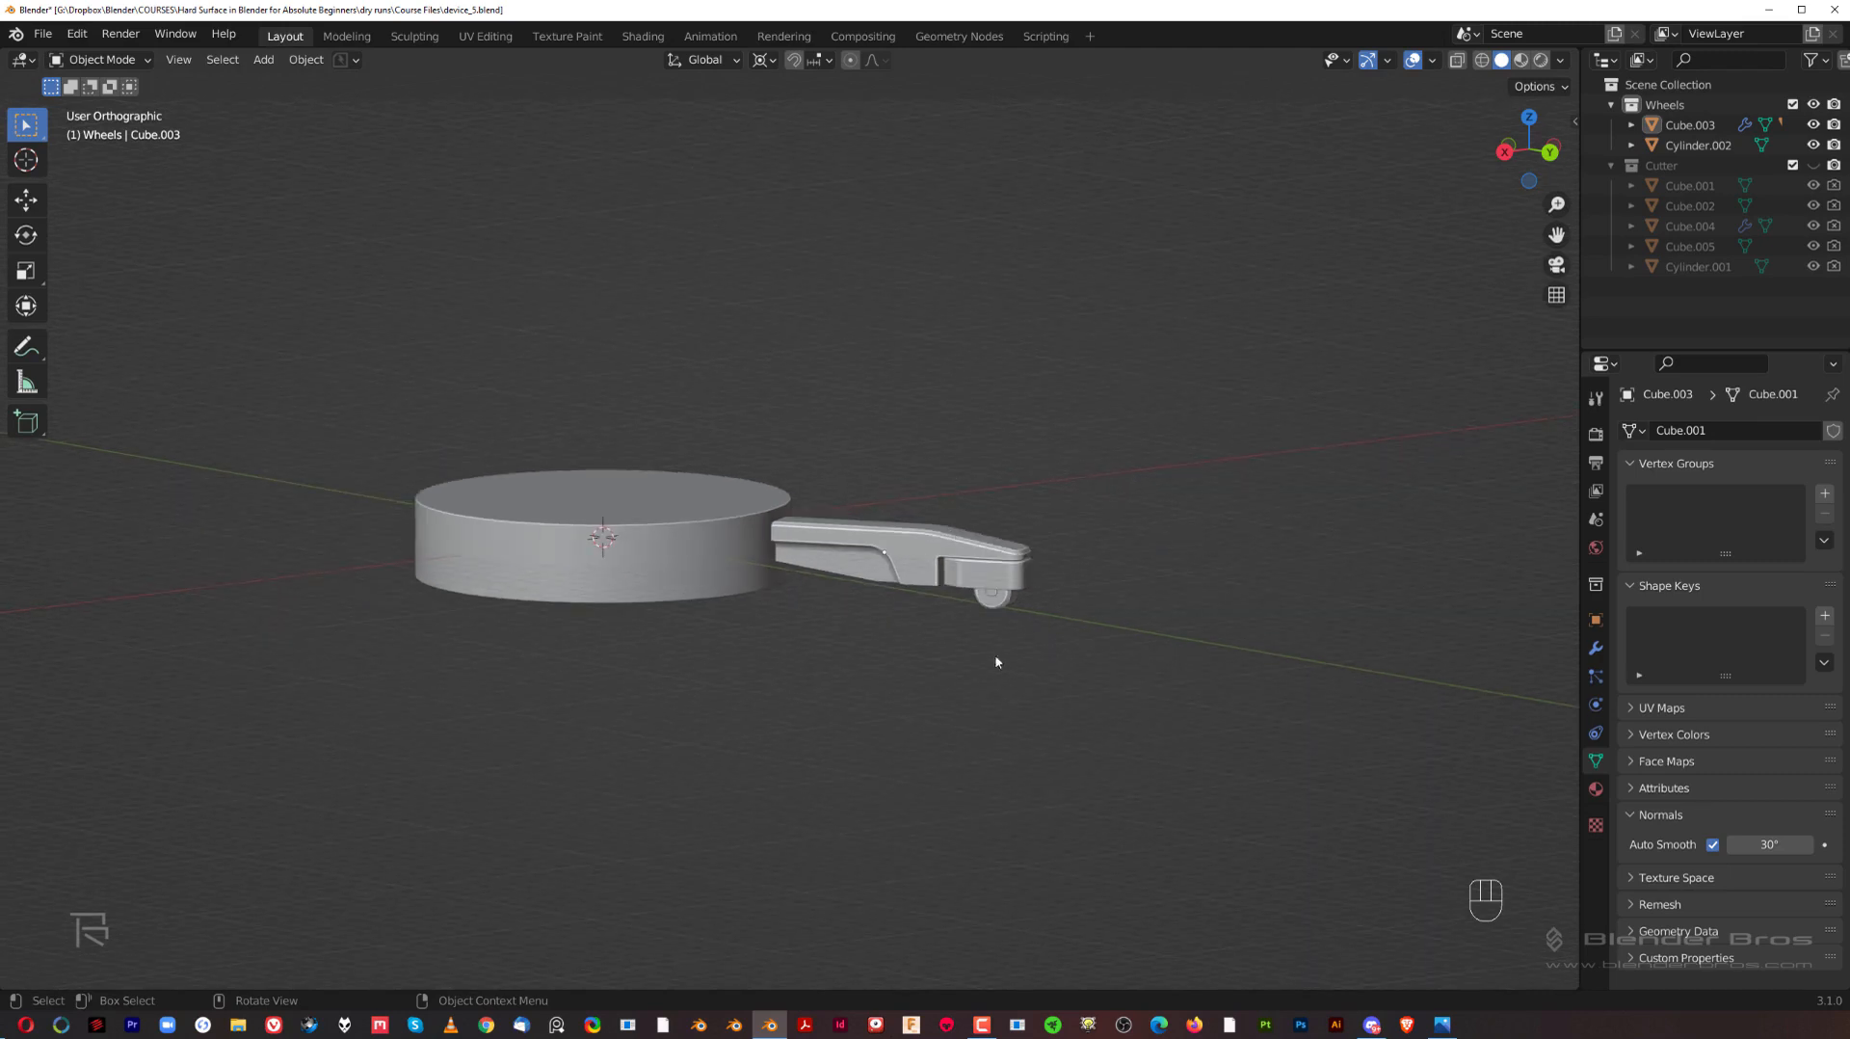
{"action": "key", "text": "ctrl+z"}
Step: Move the central cylinder into a new collection named Core and collapse the Cutter collection in the outliner
{"action": "key", "text": "KP_5"}
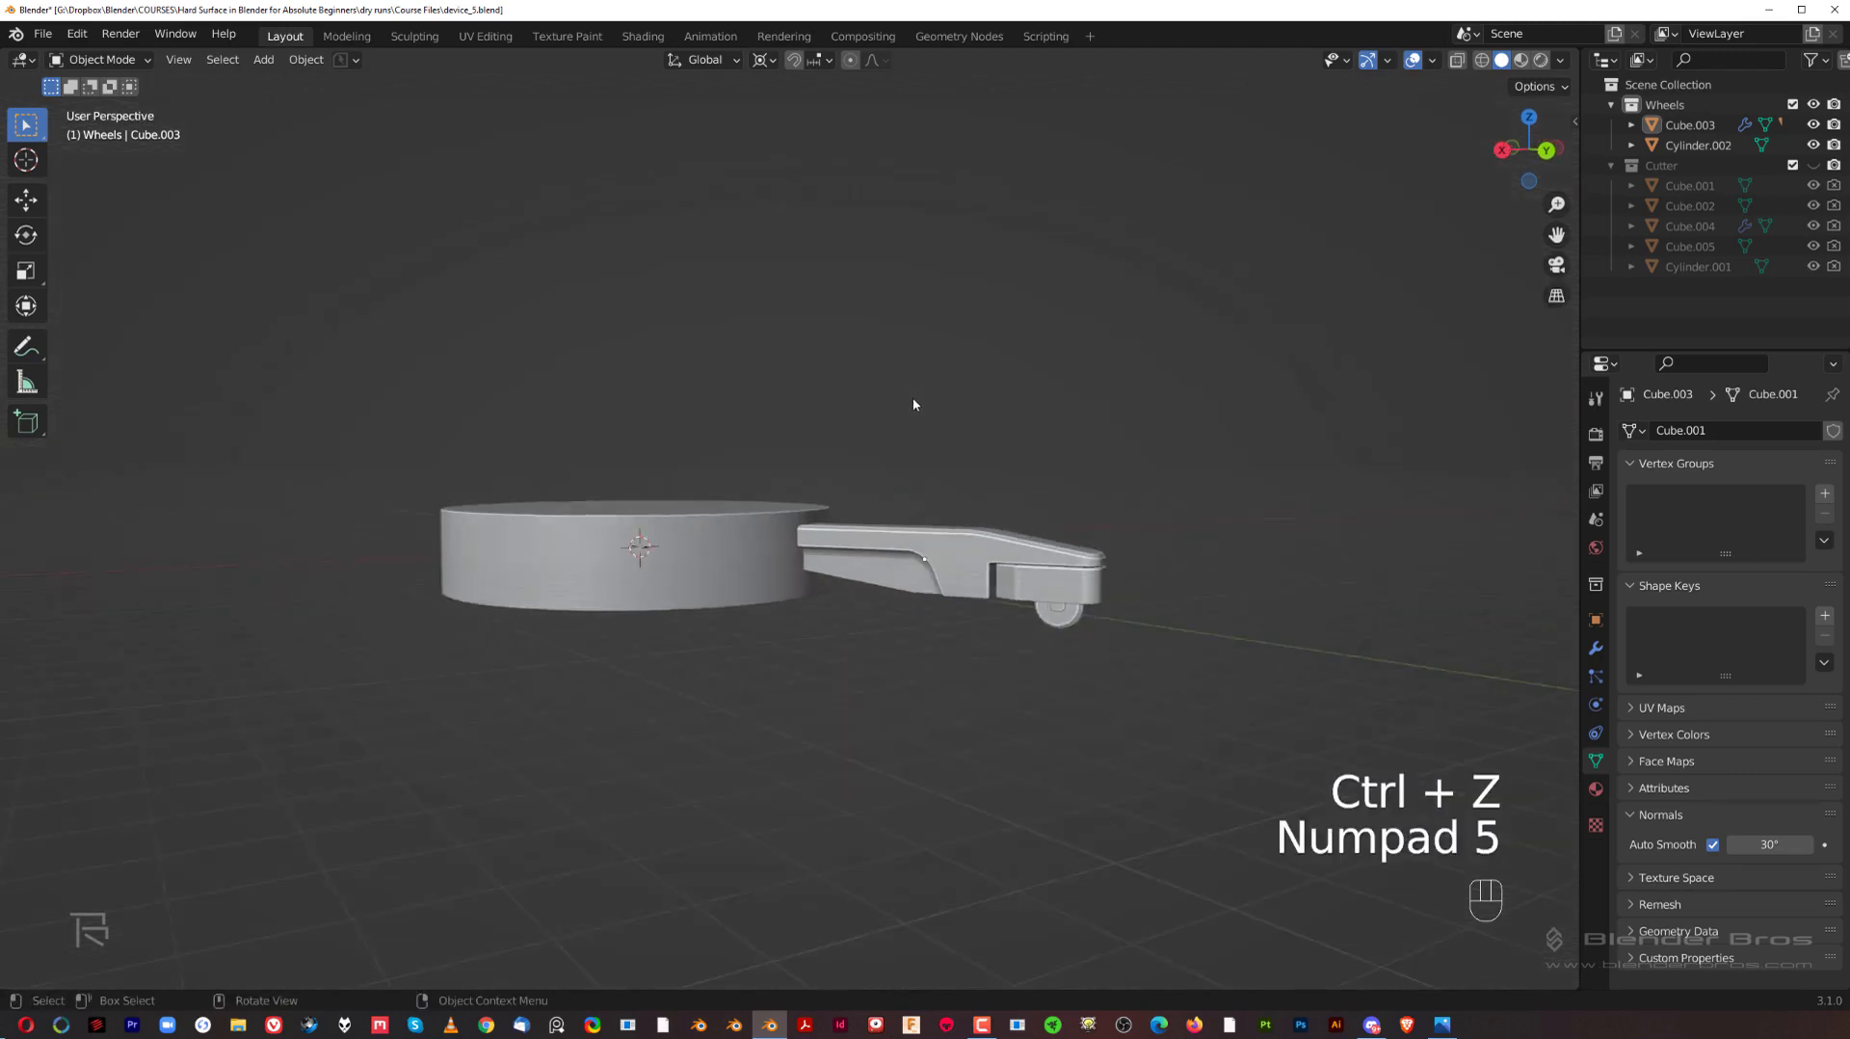
{"action": "left_click", "coordinate": [714, 522]}
{"action": "middle_click_drag", "start_coordinate": [763, 482], "coordinate": [883, 504], "text": "shift"}
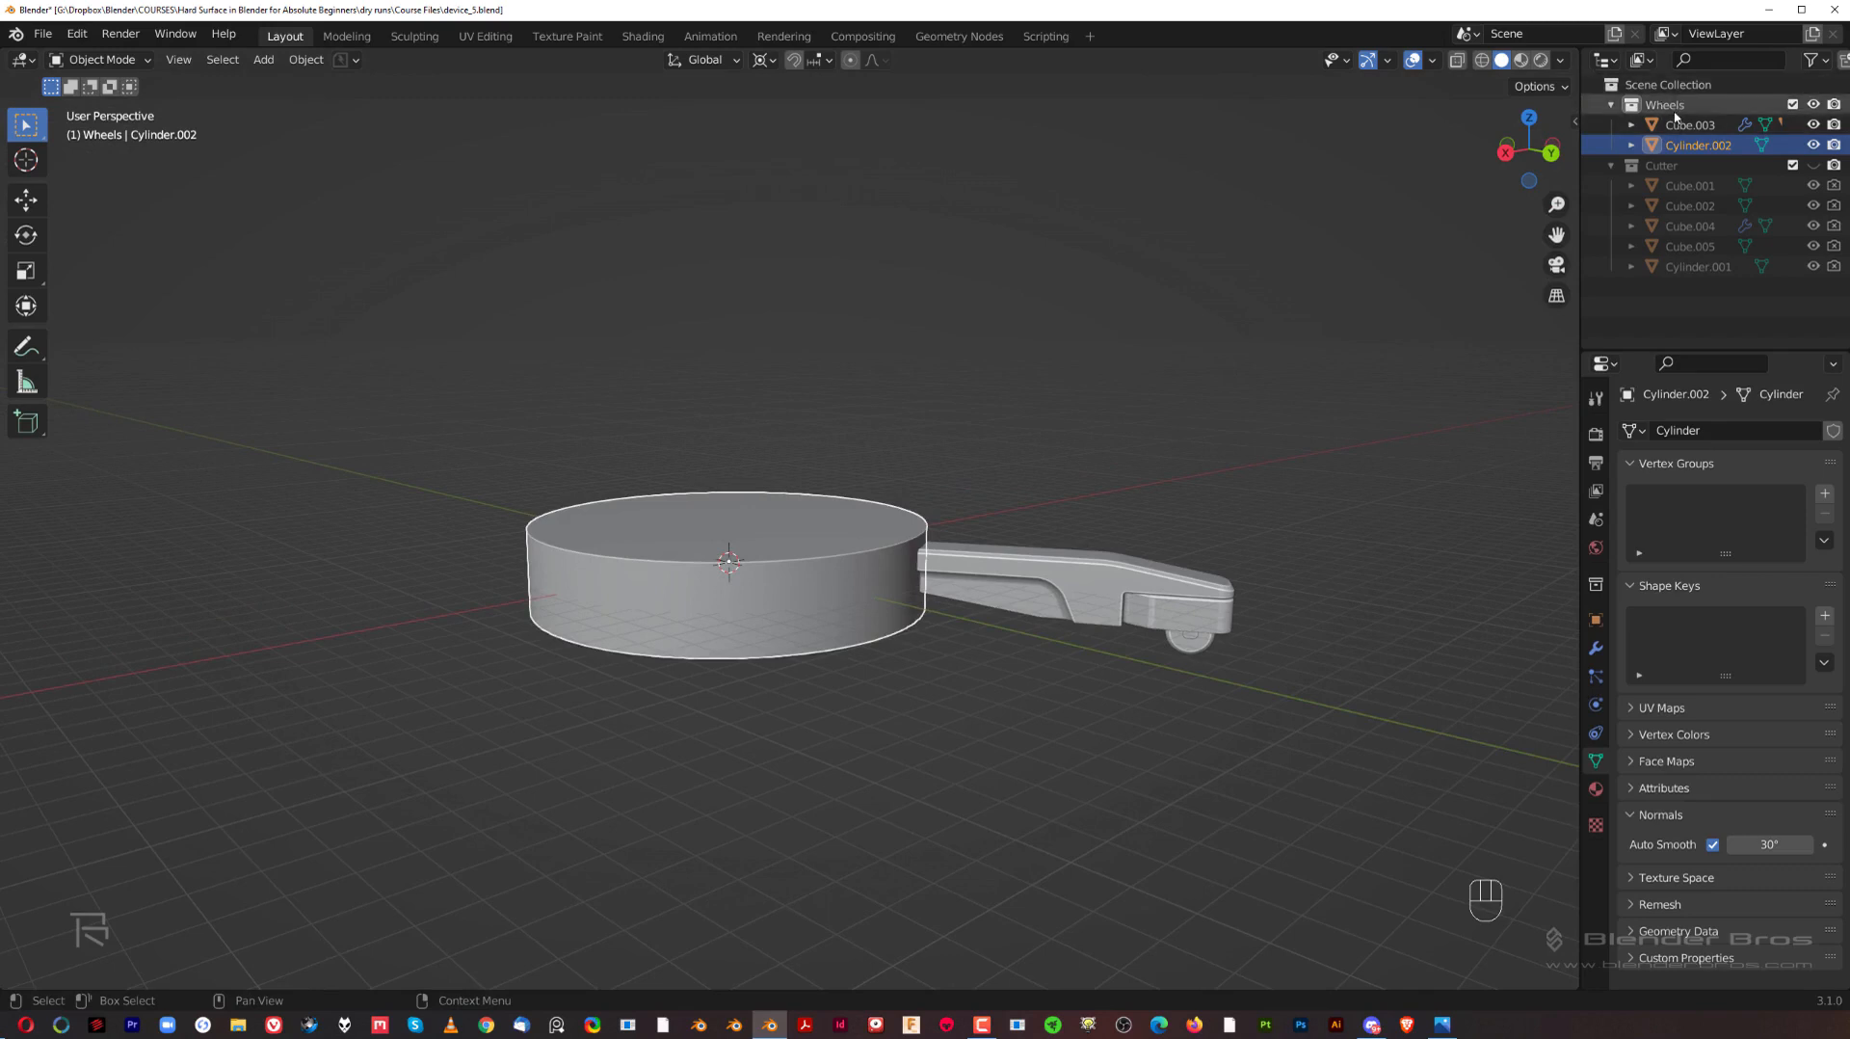
{"action": "middle_click_drag", "start_coordinate": [855, 445], "coordinate": [1050, 414]}
{"action": "key", "text": "m"}
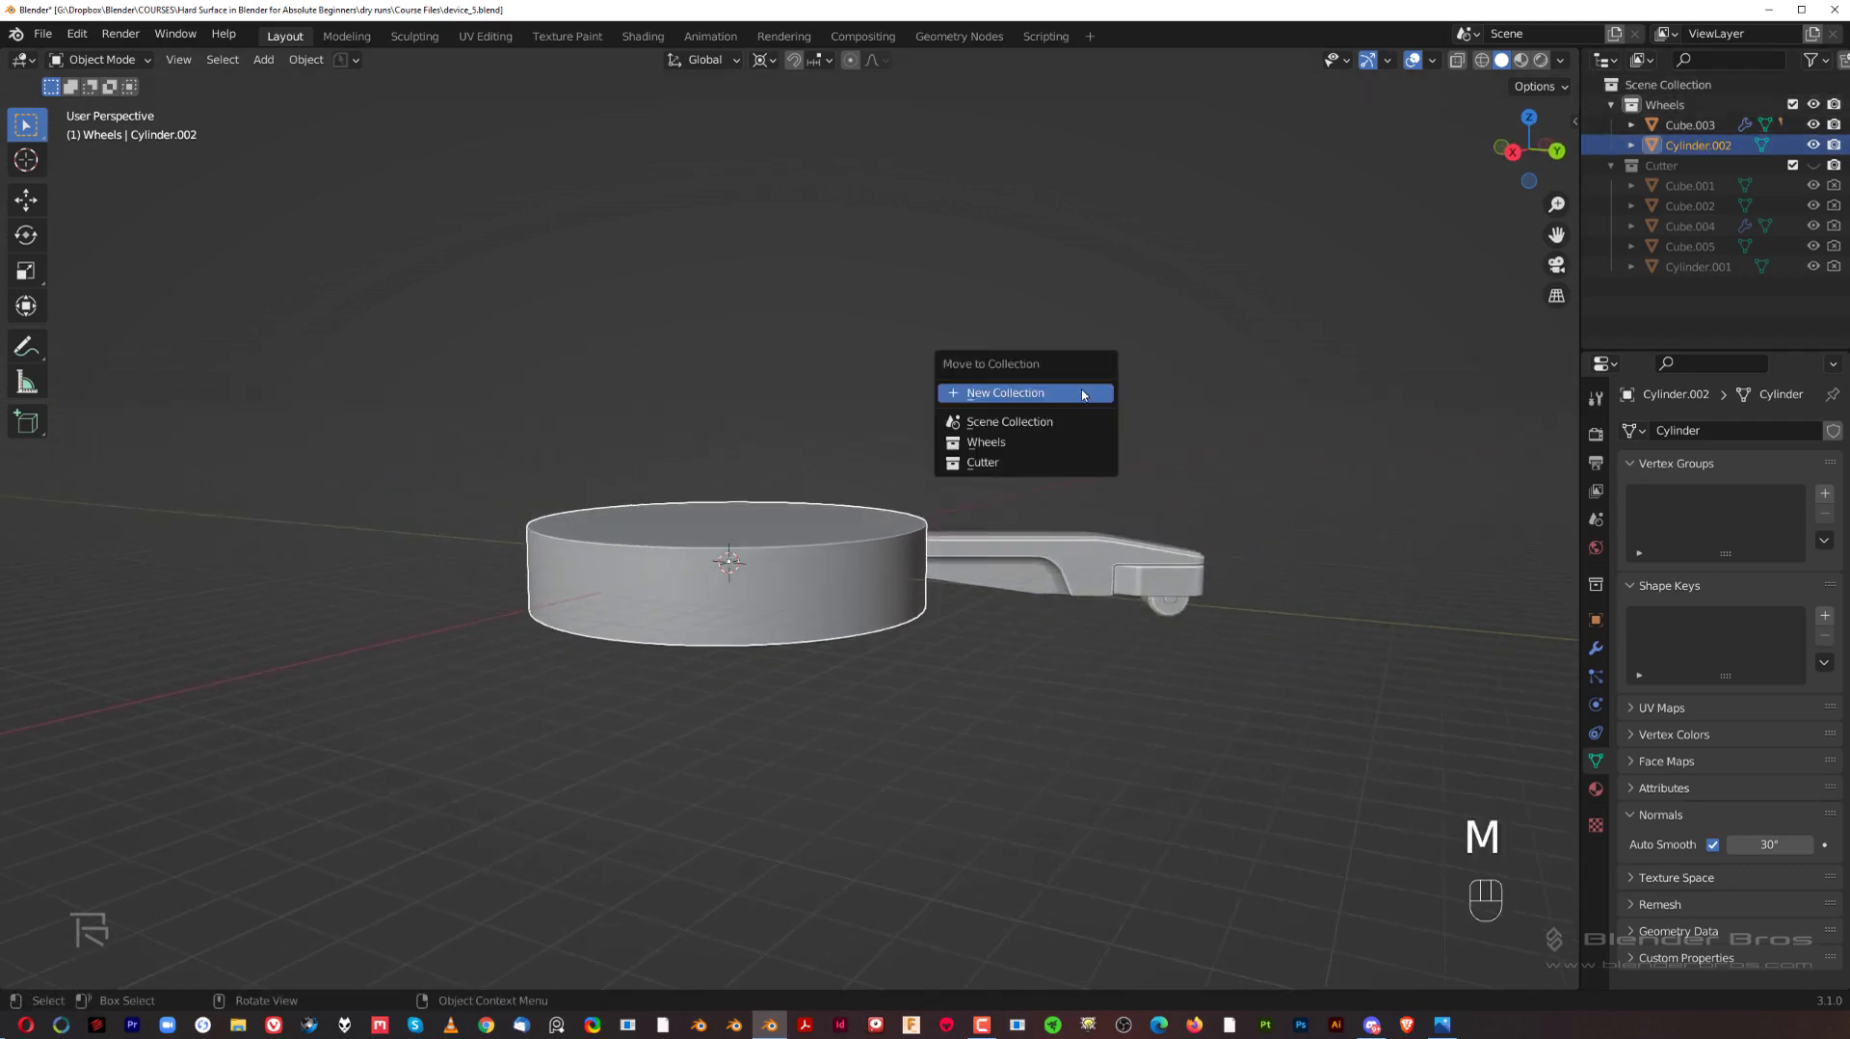
{"action": "left_click", "coordinate": [1081, 390]}
{"action": "type", "text": "Core"}
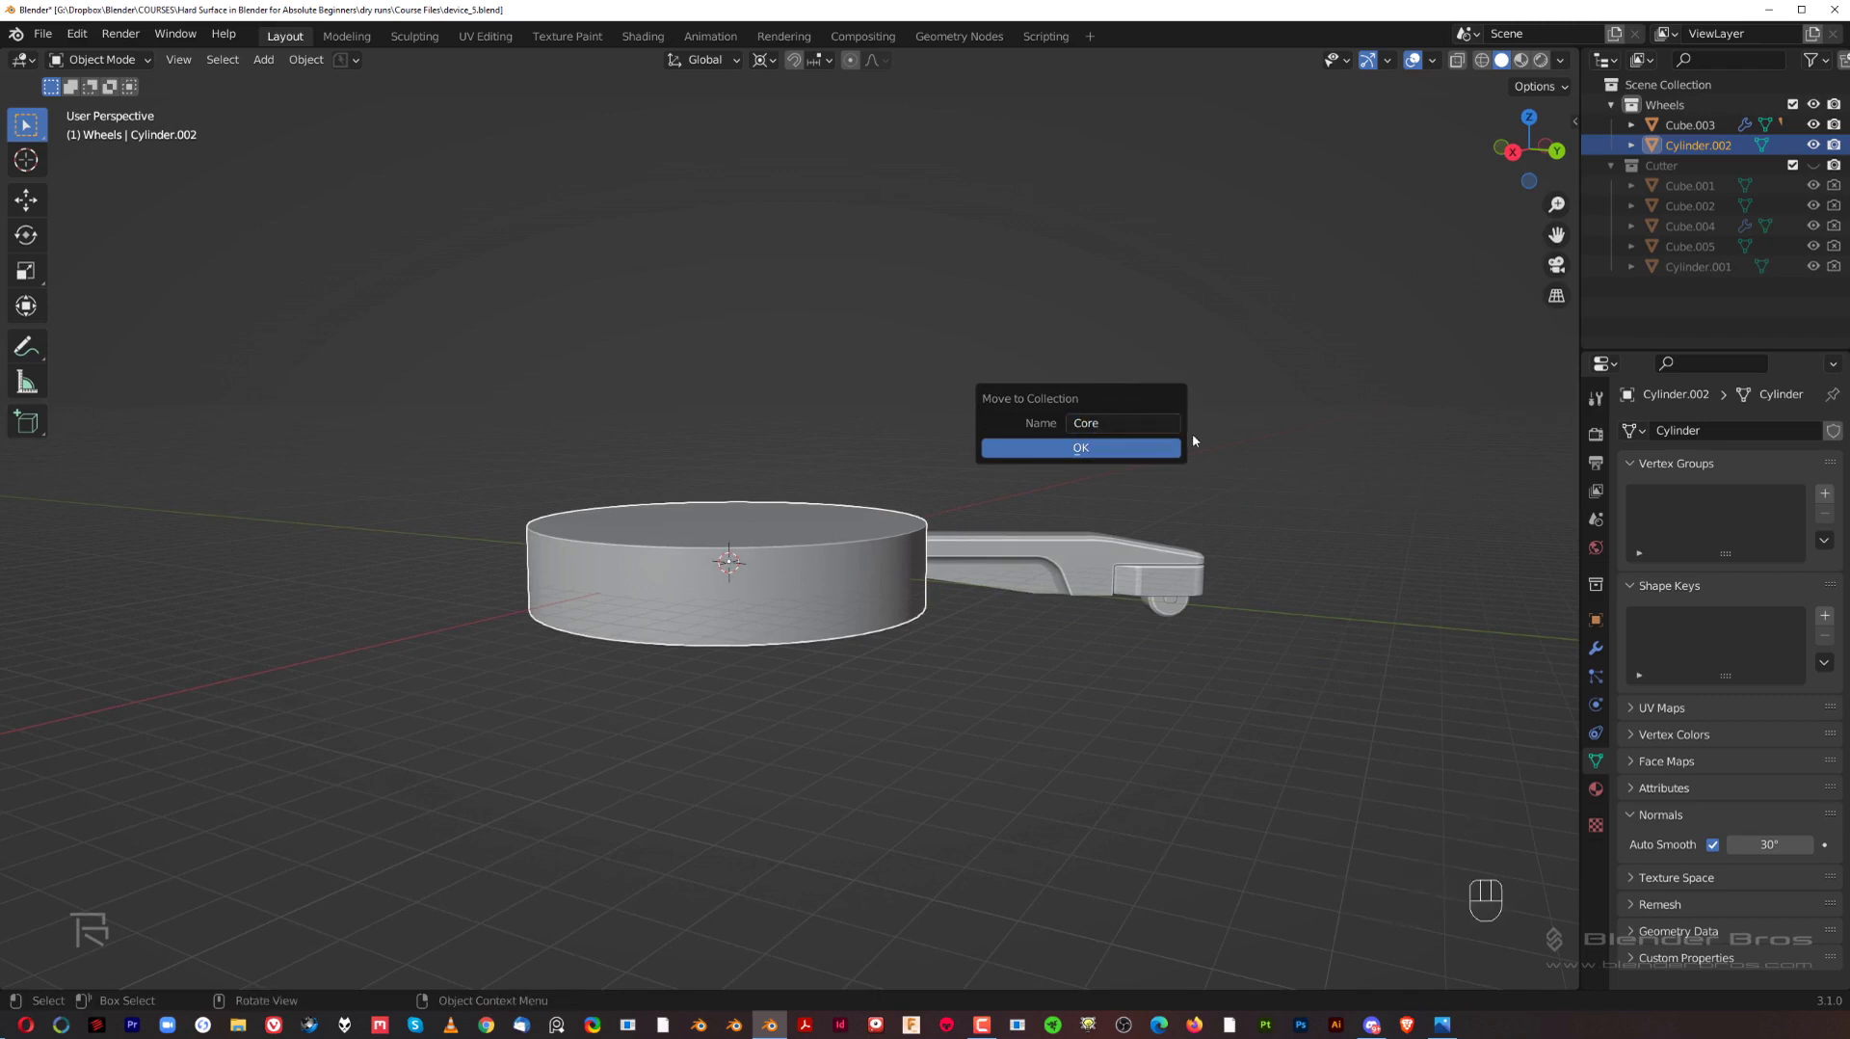
{"action": "left_click", "coordinate": [1160, 442]}
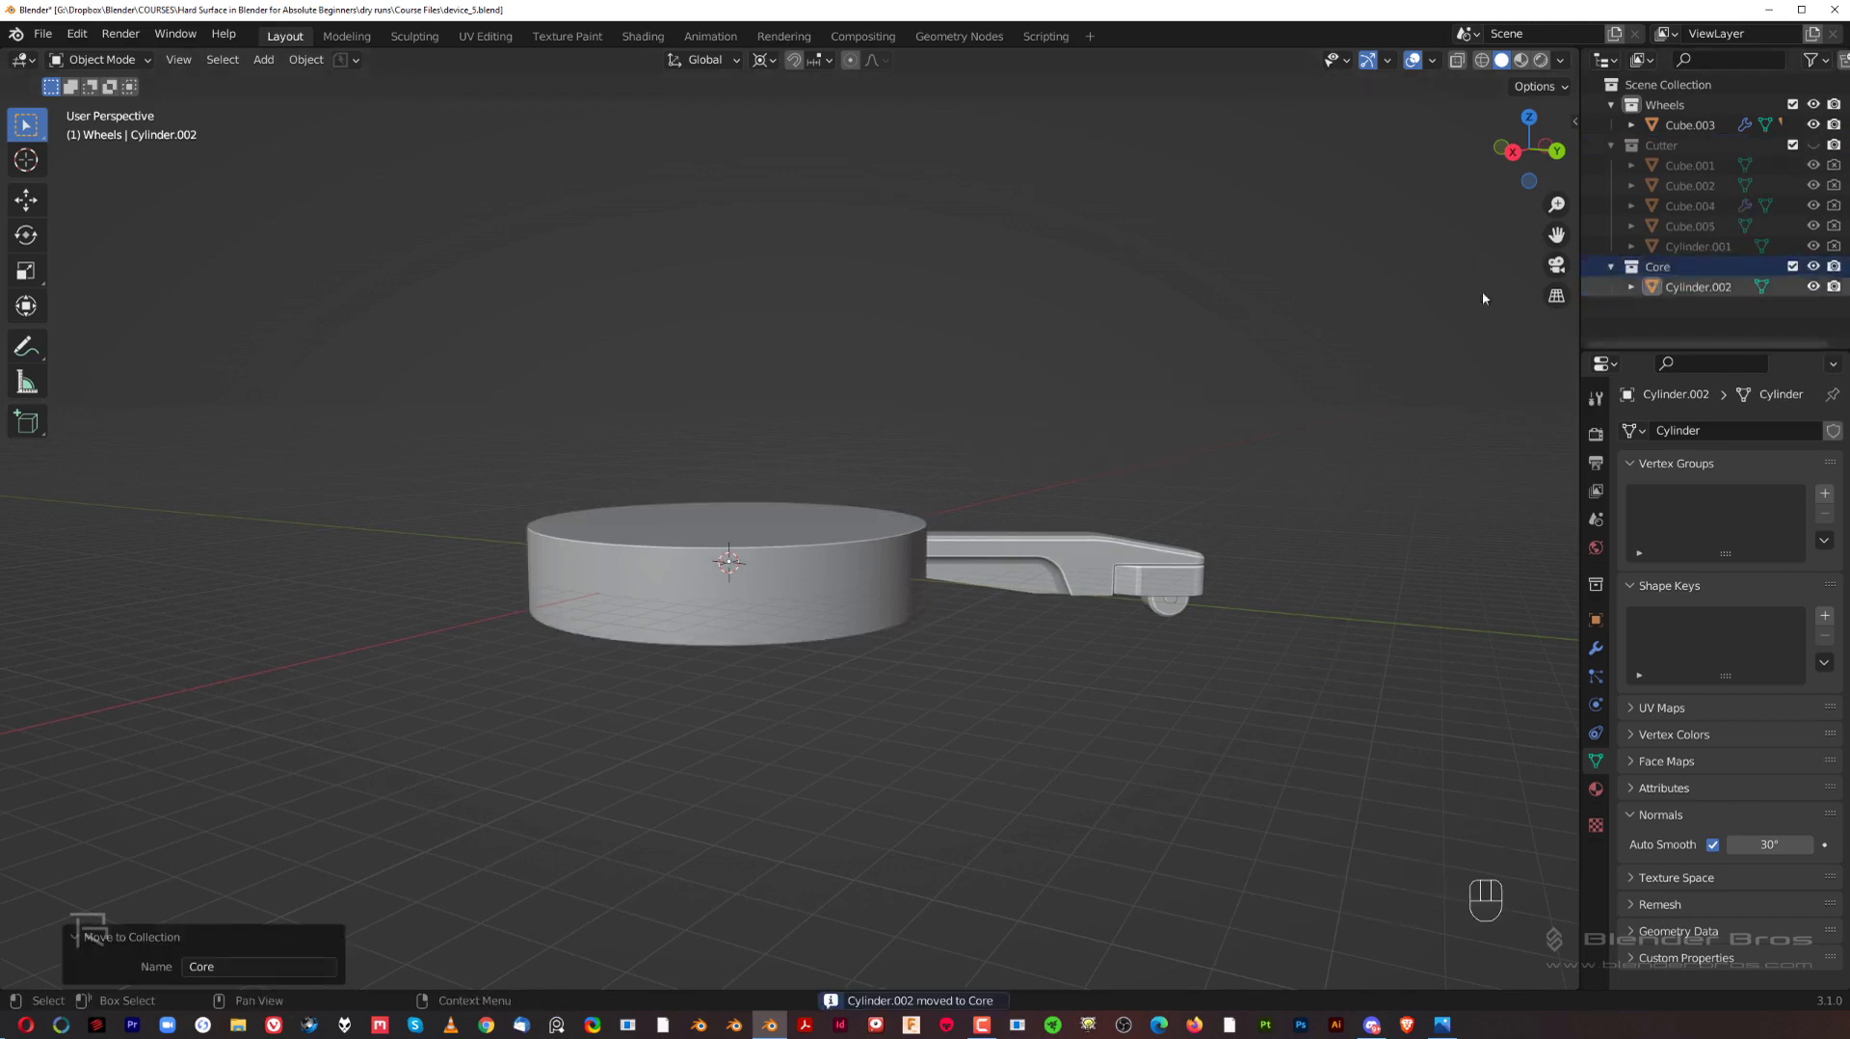
{"action": "left_click", "coordinate": [1611, 144]}
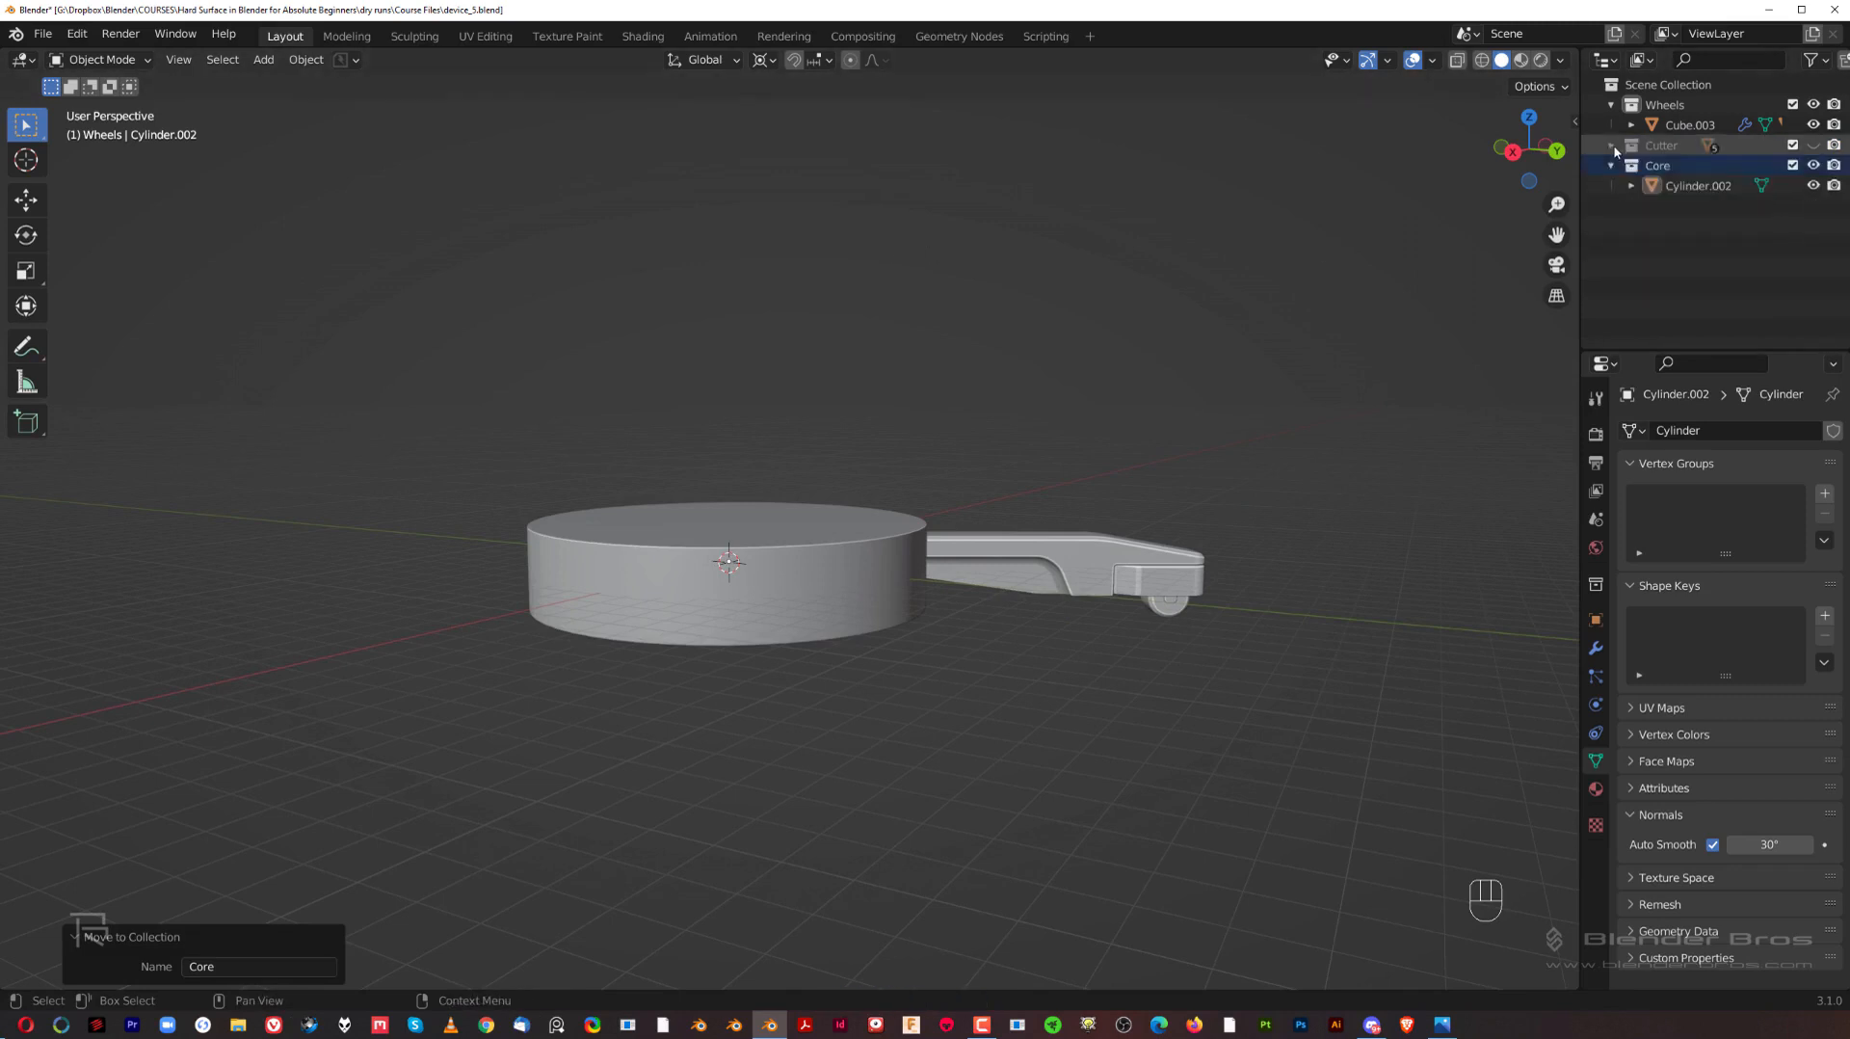
Step: Add a collection instance of the Wheels collection at the world origin
{"action": "left_click", "coordinate": [264, 60]}
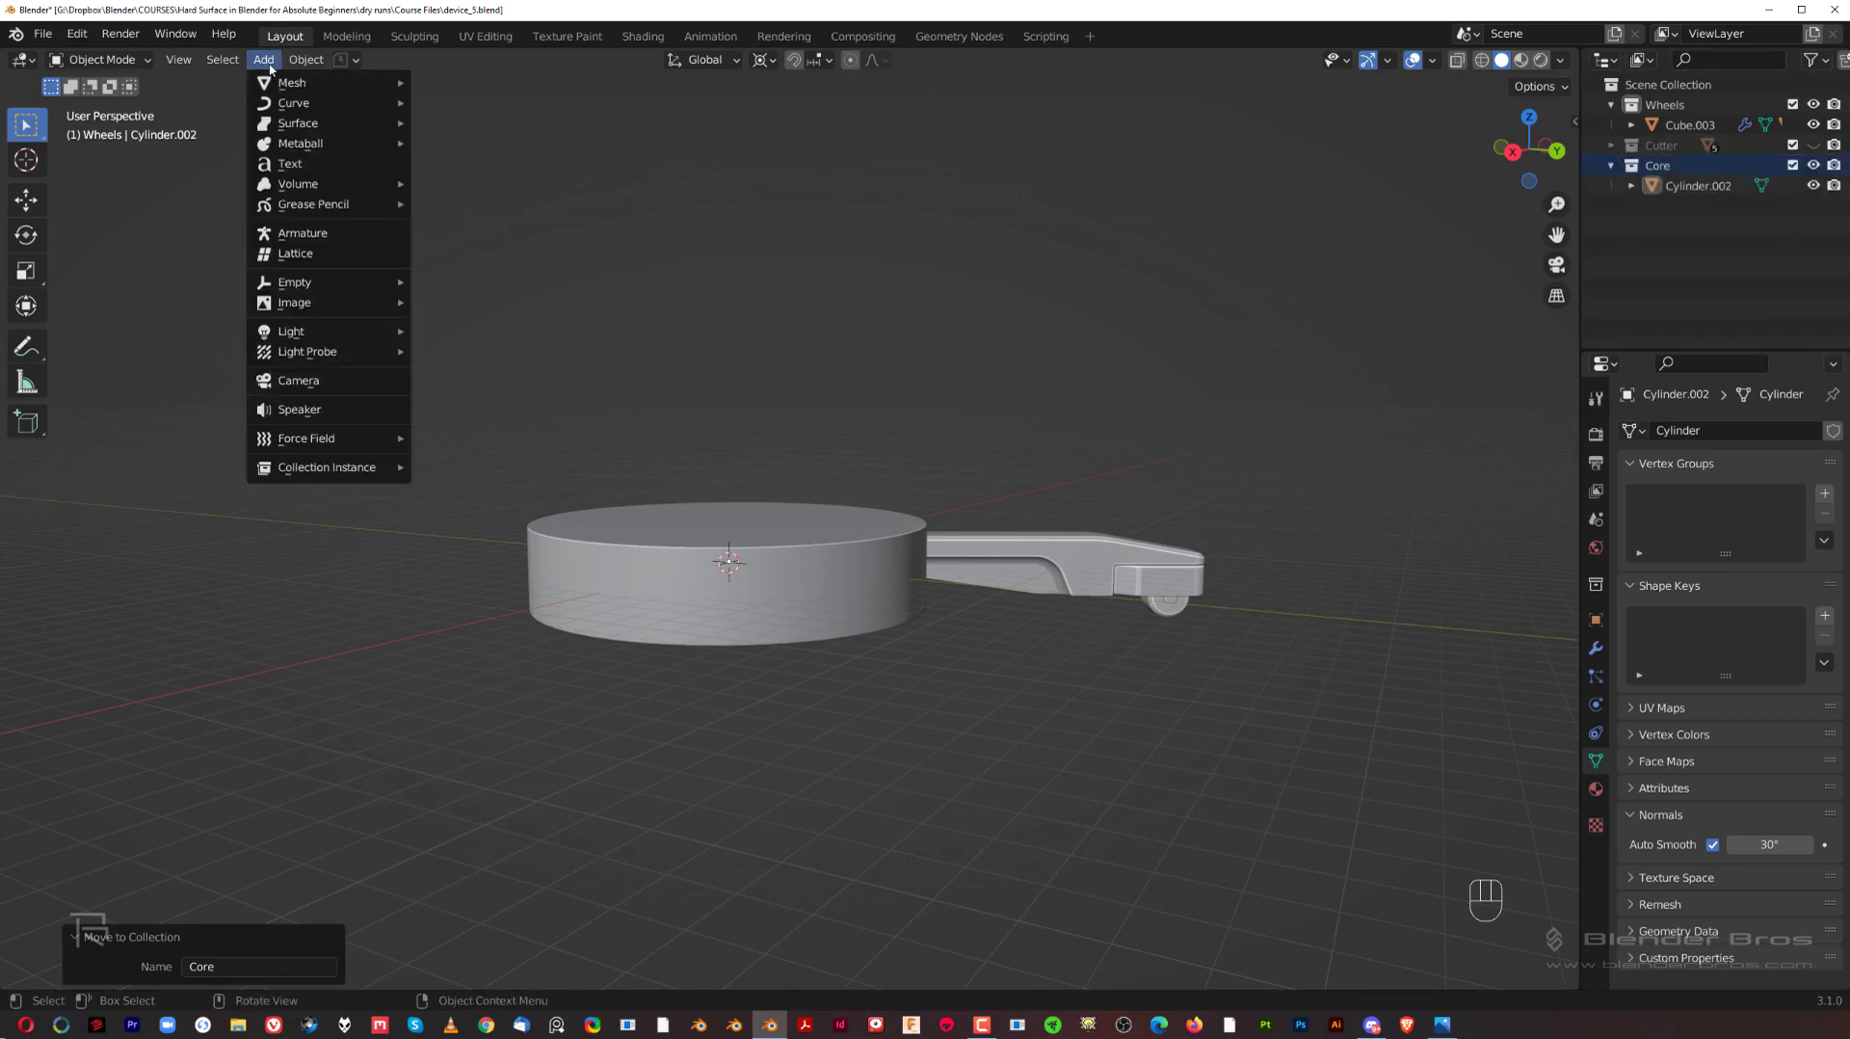
{"action": "mouse_move", "coordinate": [317, 478]}
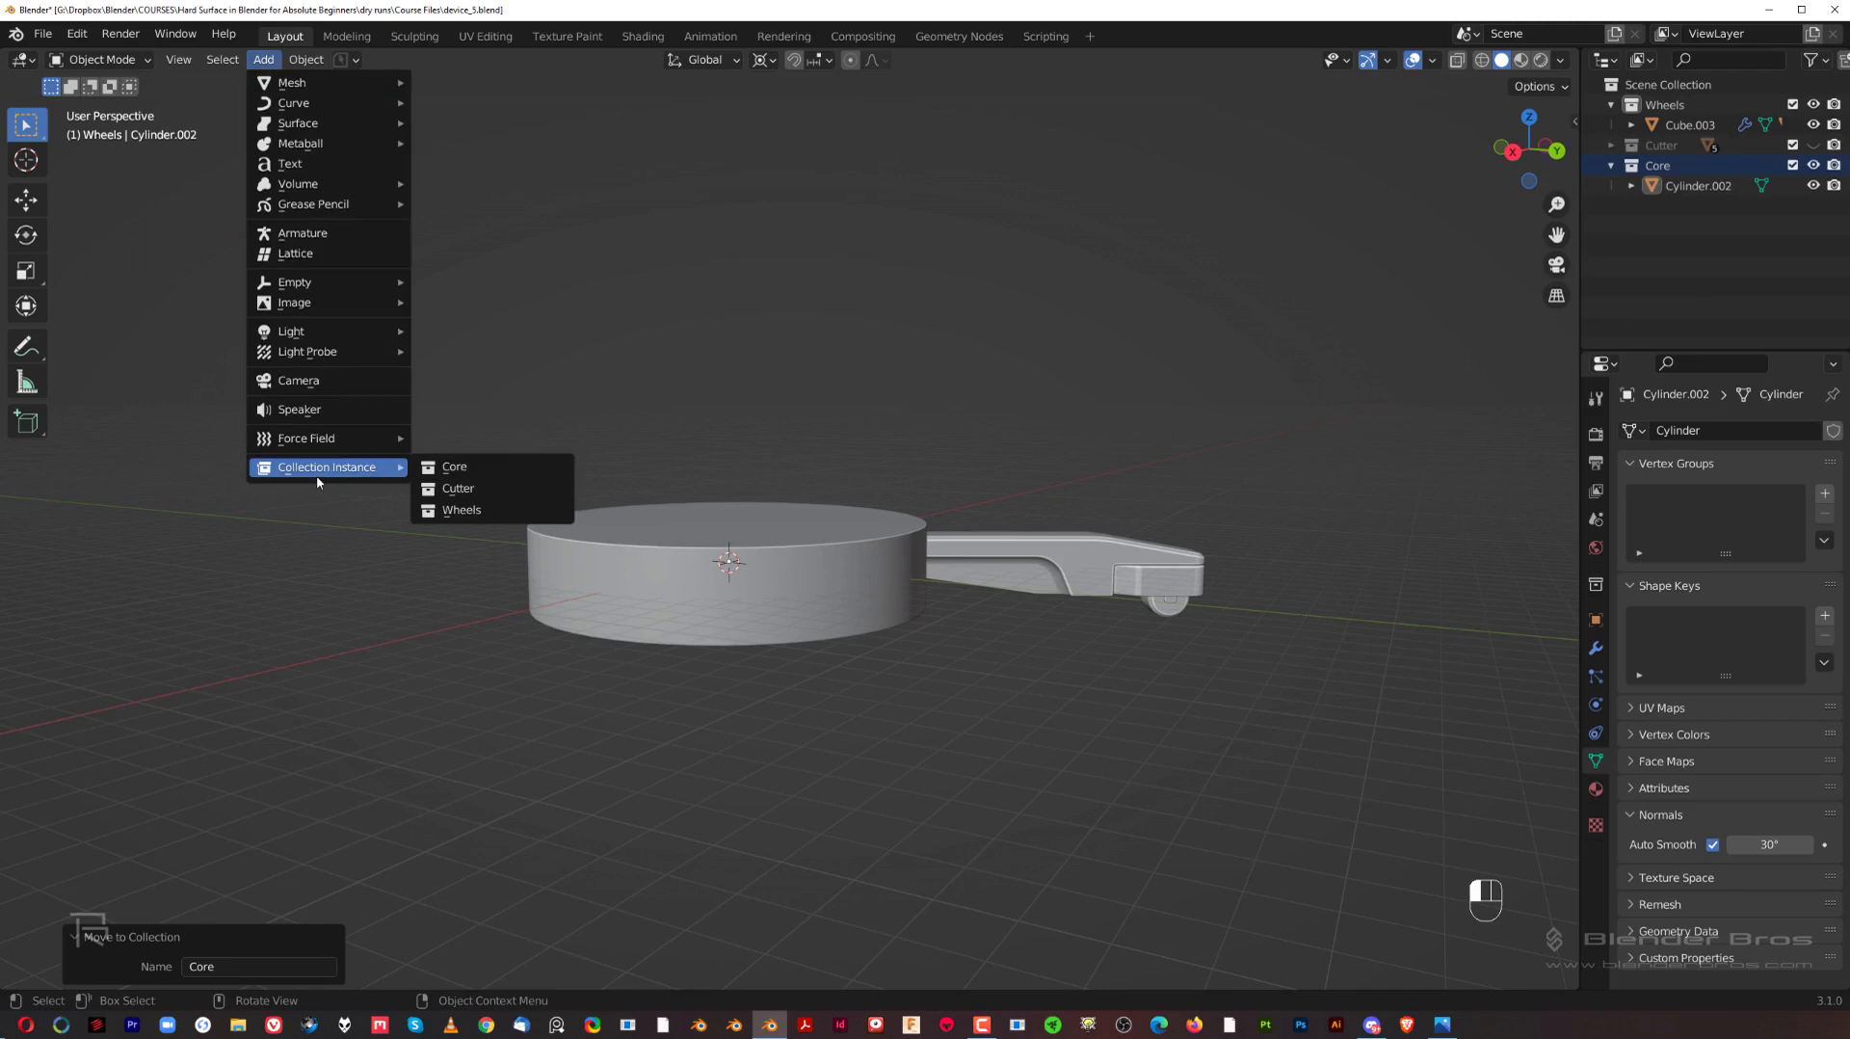
{"action": "left_click", "coordinate": [467, 509]}
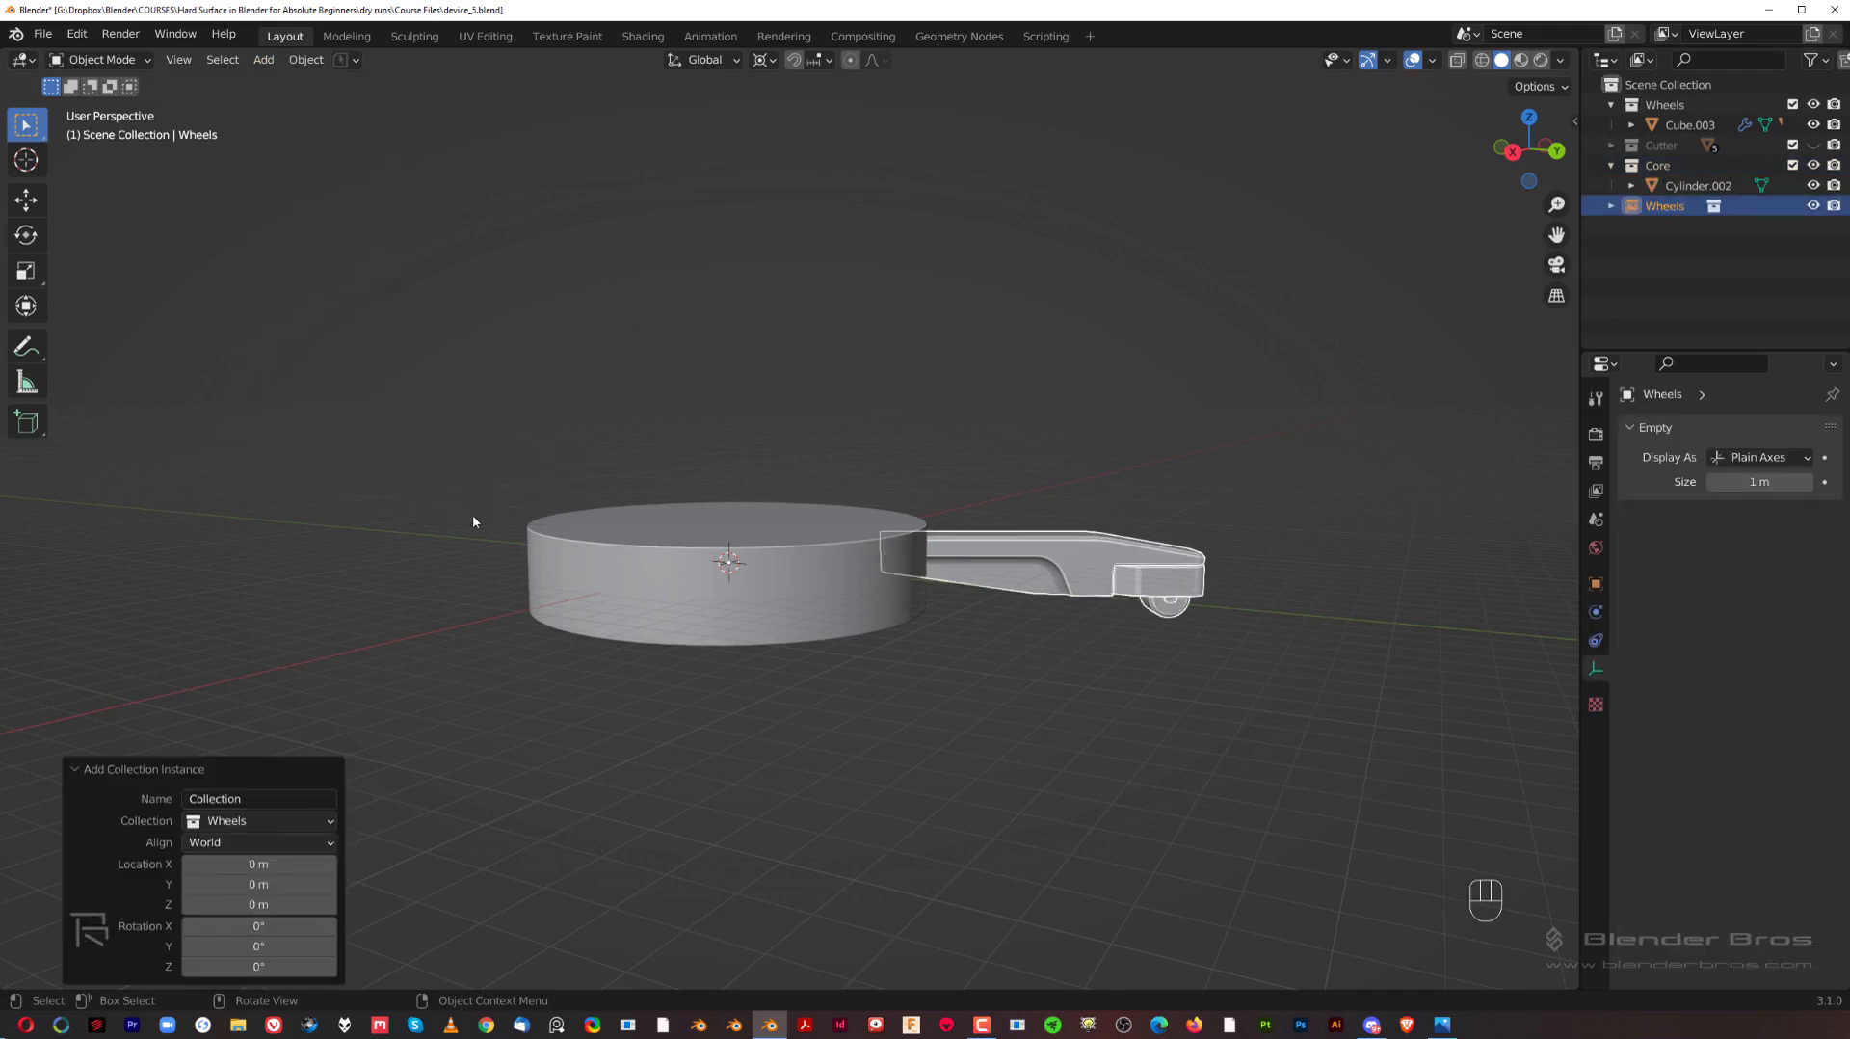
{"action": "mouse_move", "coordinate": [1046, 445]}
{"action": "middle_mouse_down"}
{"action": "mouse_move", "coordinate": [1043, 467]}
{"action": "mouse_move", "coordinate": [1021, 454]}
{"action": "middle_mouse_up"}
Step: Try moving the Wheels collection instance away from the original arm and switching its mode
{"action": "key", "text": "g"}
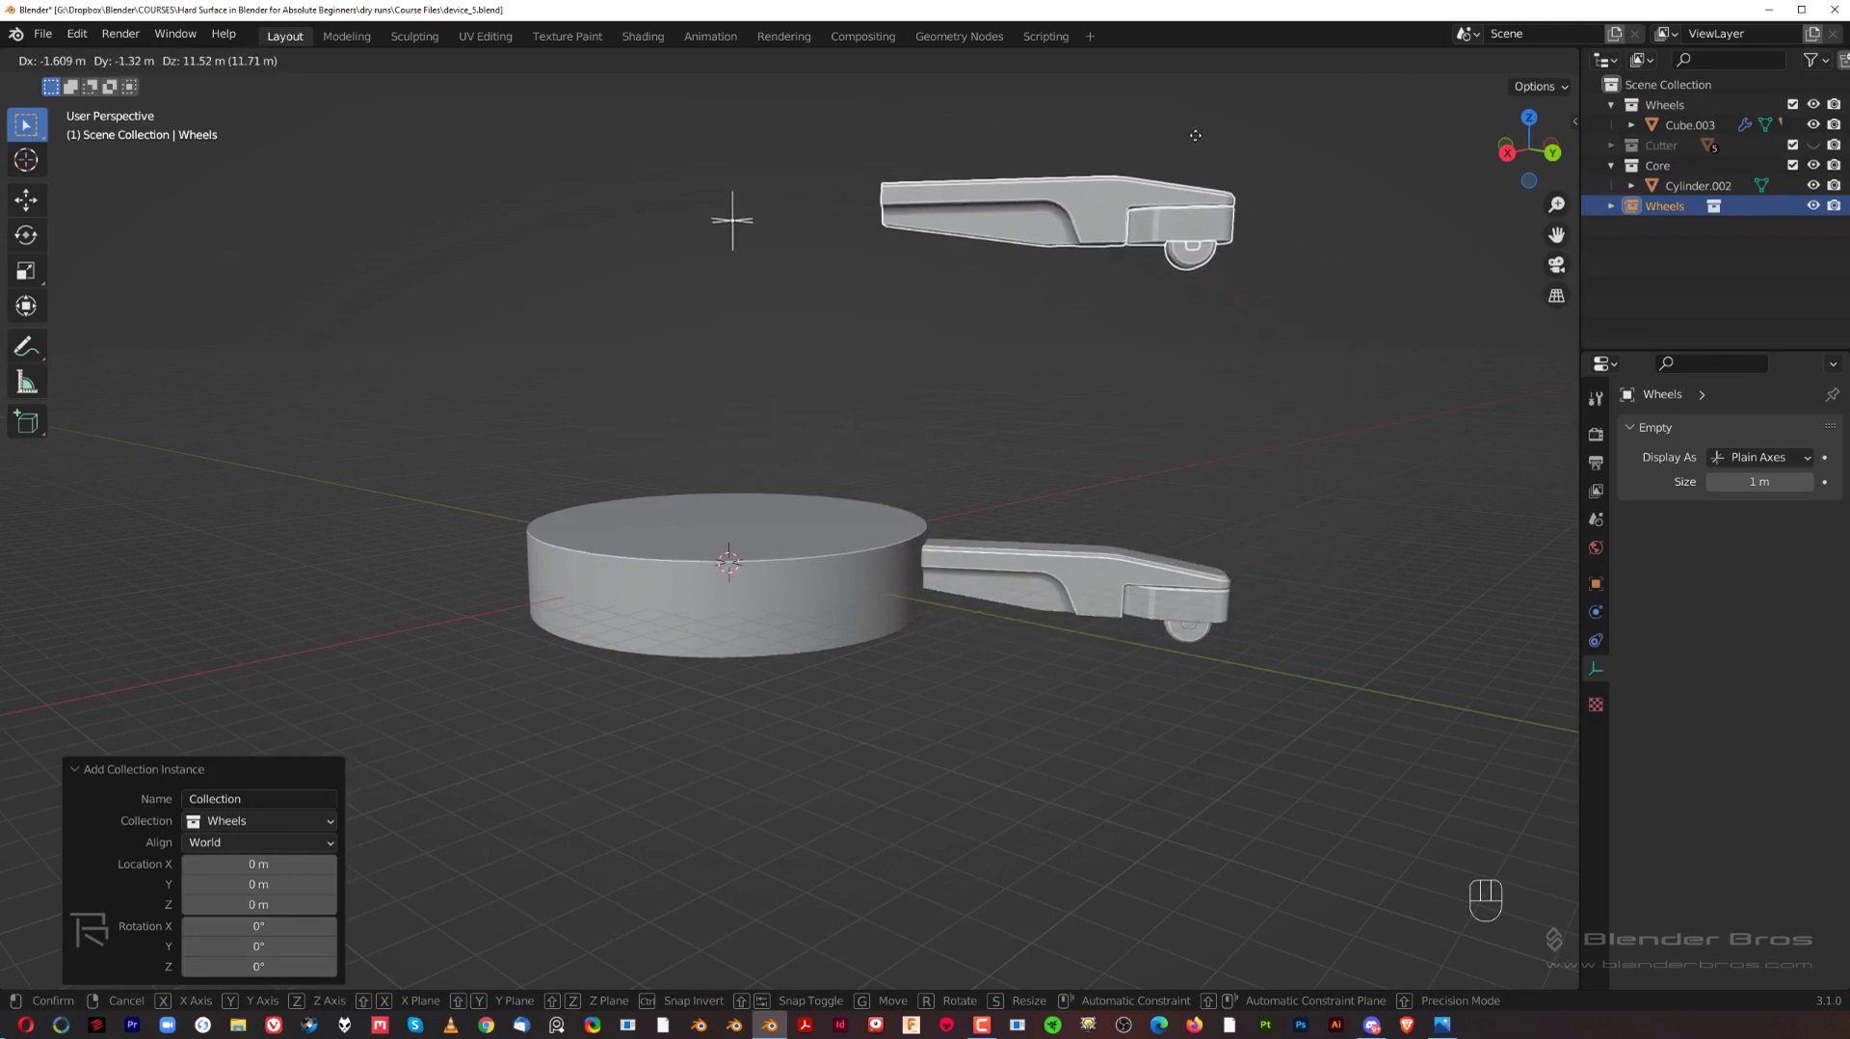
{"action": "key", "text": "slash"}
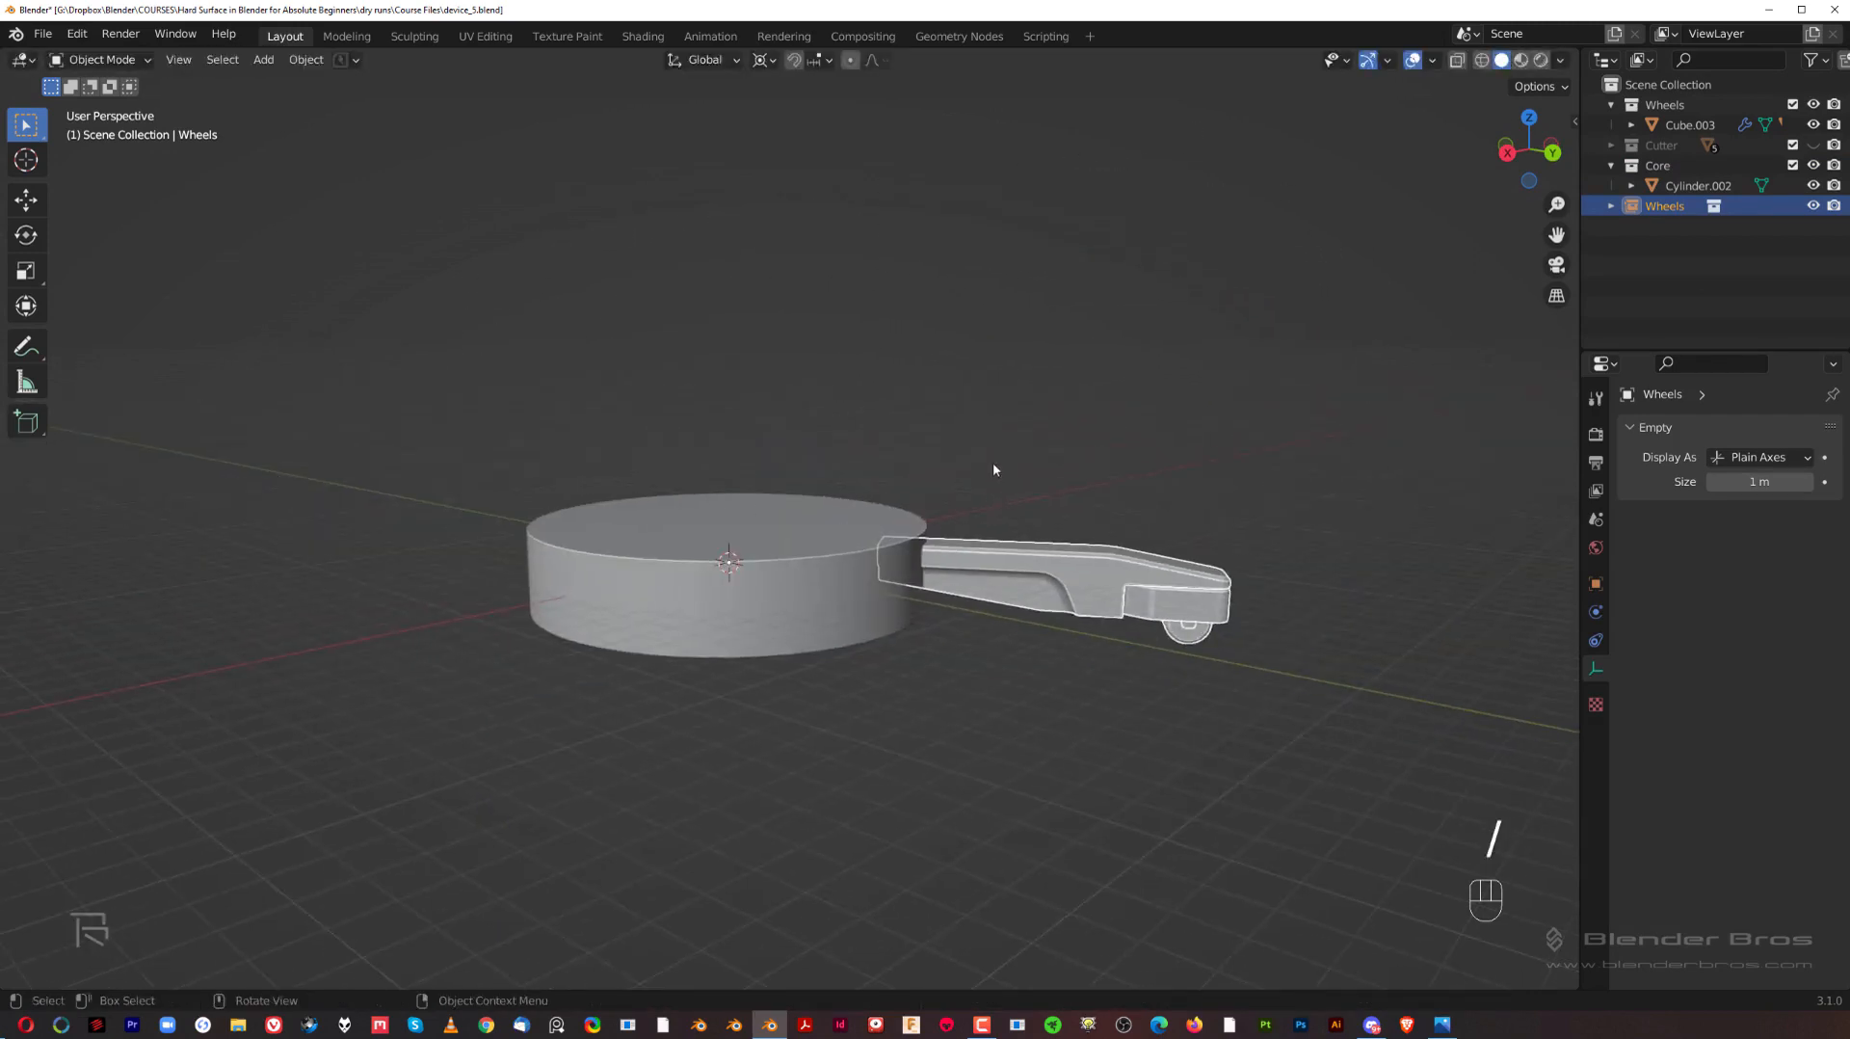
{"action": "key", "text": "Tab"}
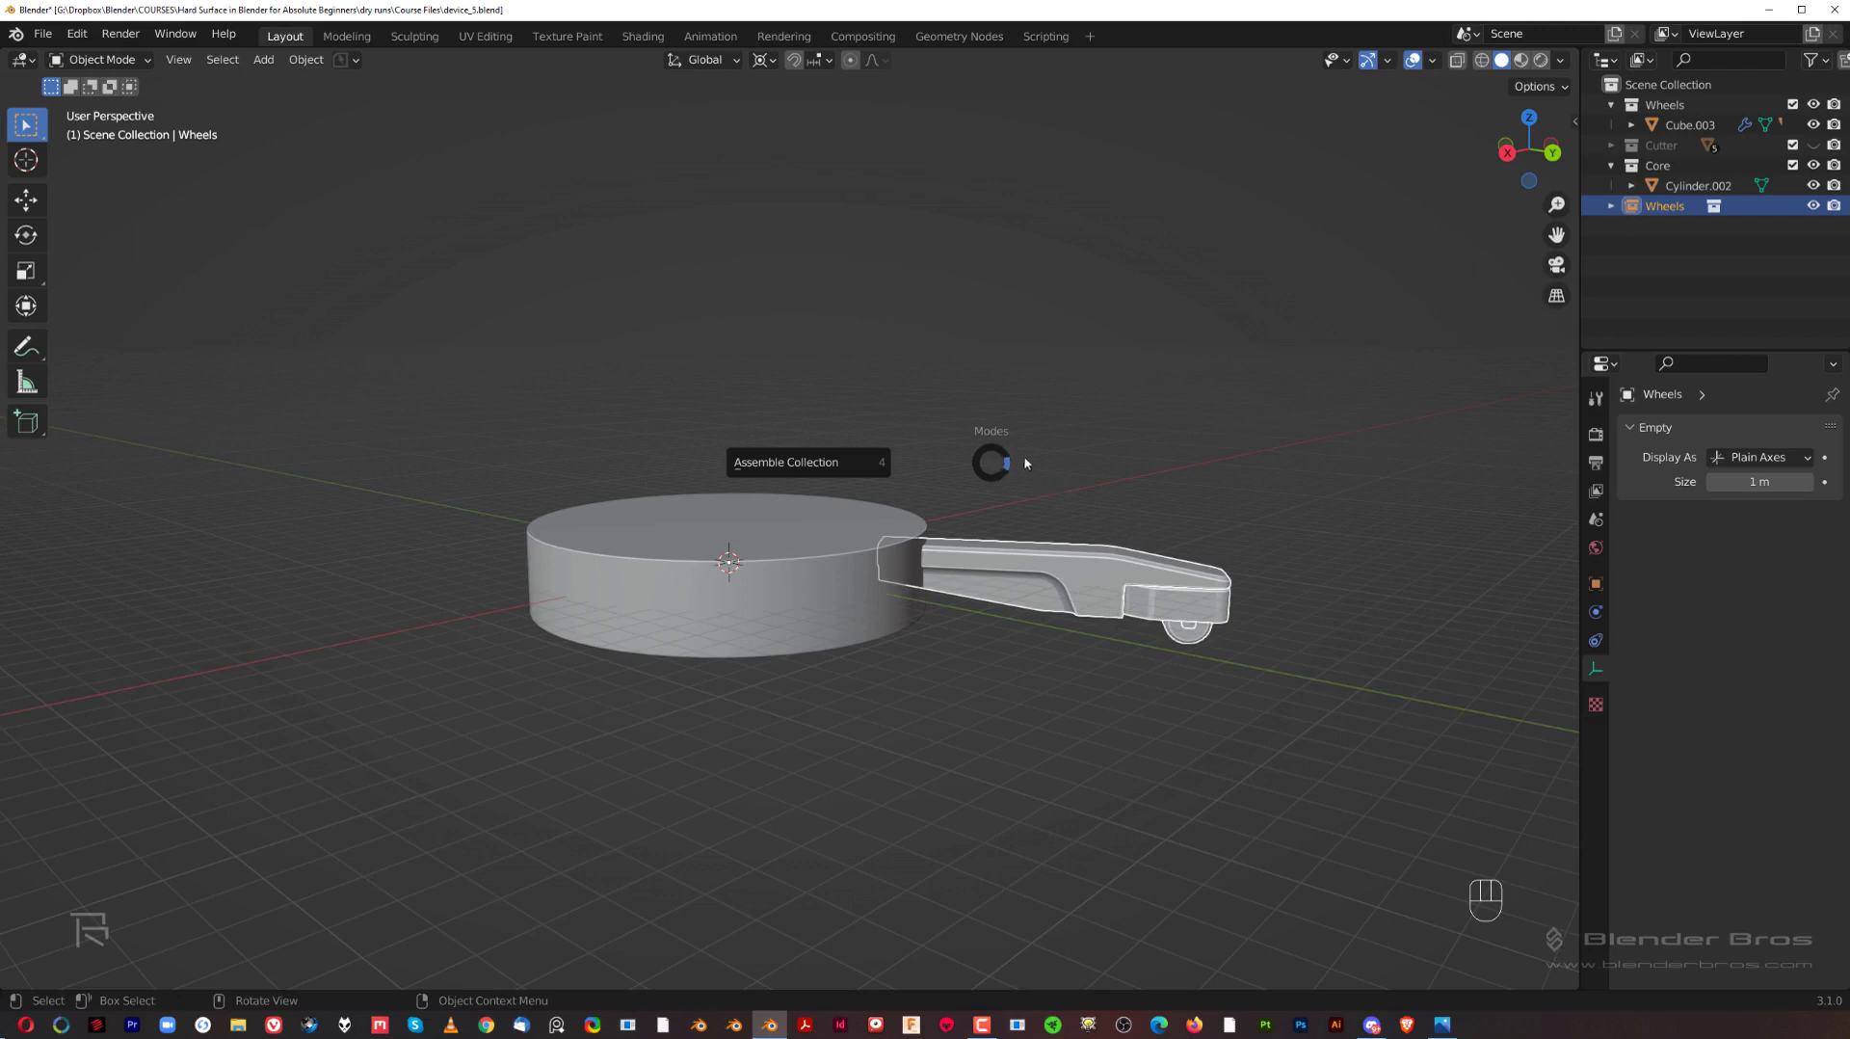
{"action": "left_click", "coordinate": [1148, 432]}
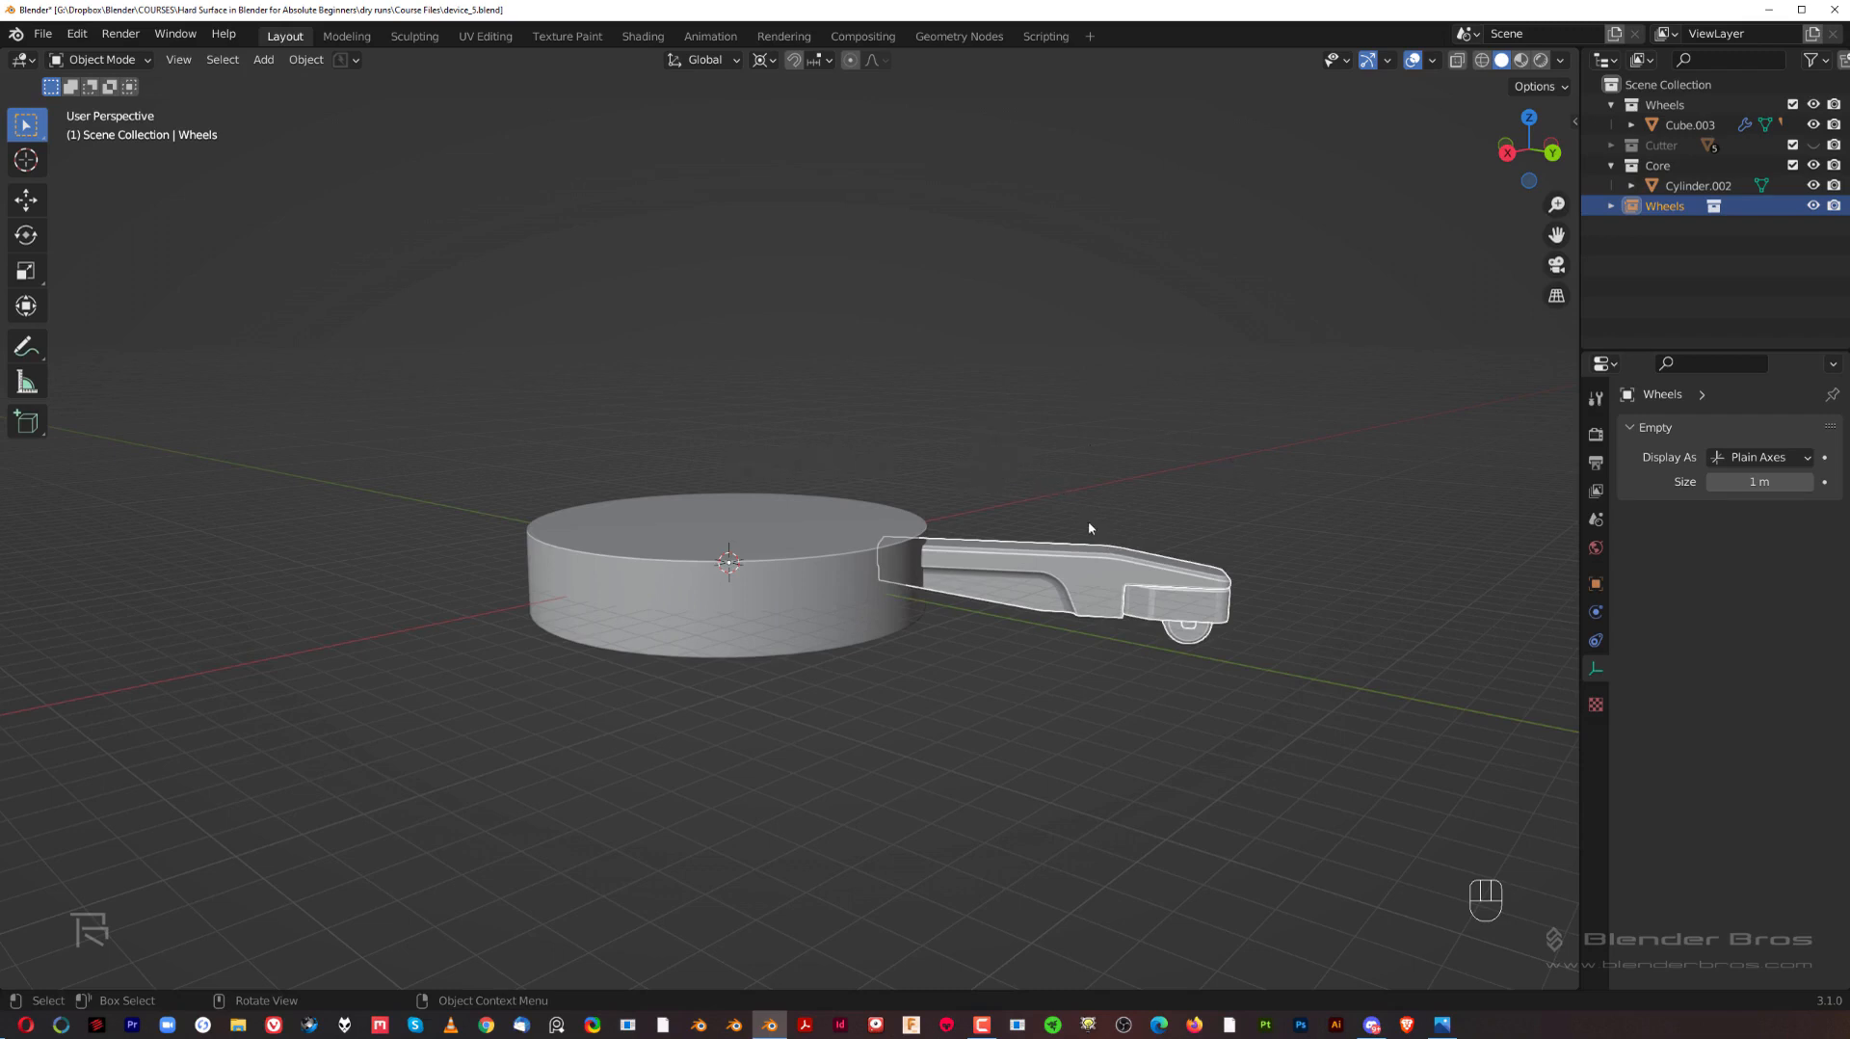
{"action": "key", "text": "g"}
{"action": "right_click", "coordinate": [1129, 210]}
Step: Rotate the Wheels instance 60° clockwise around the 3D cursor in the top orthographic view, using angle snapping
{"action": "key", "text": "grave"}
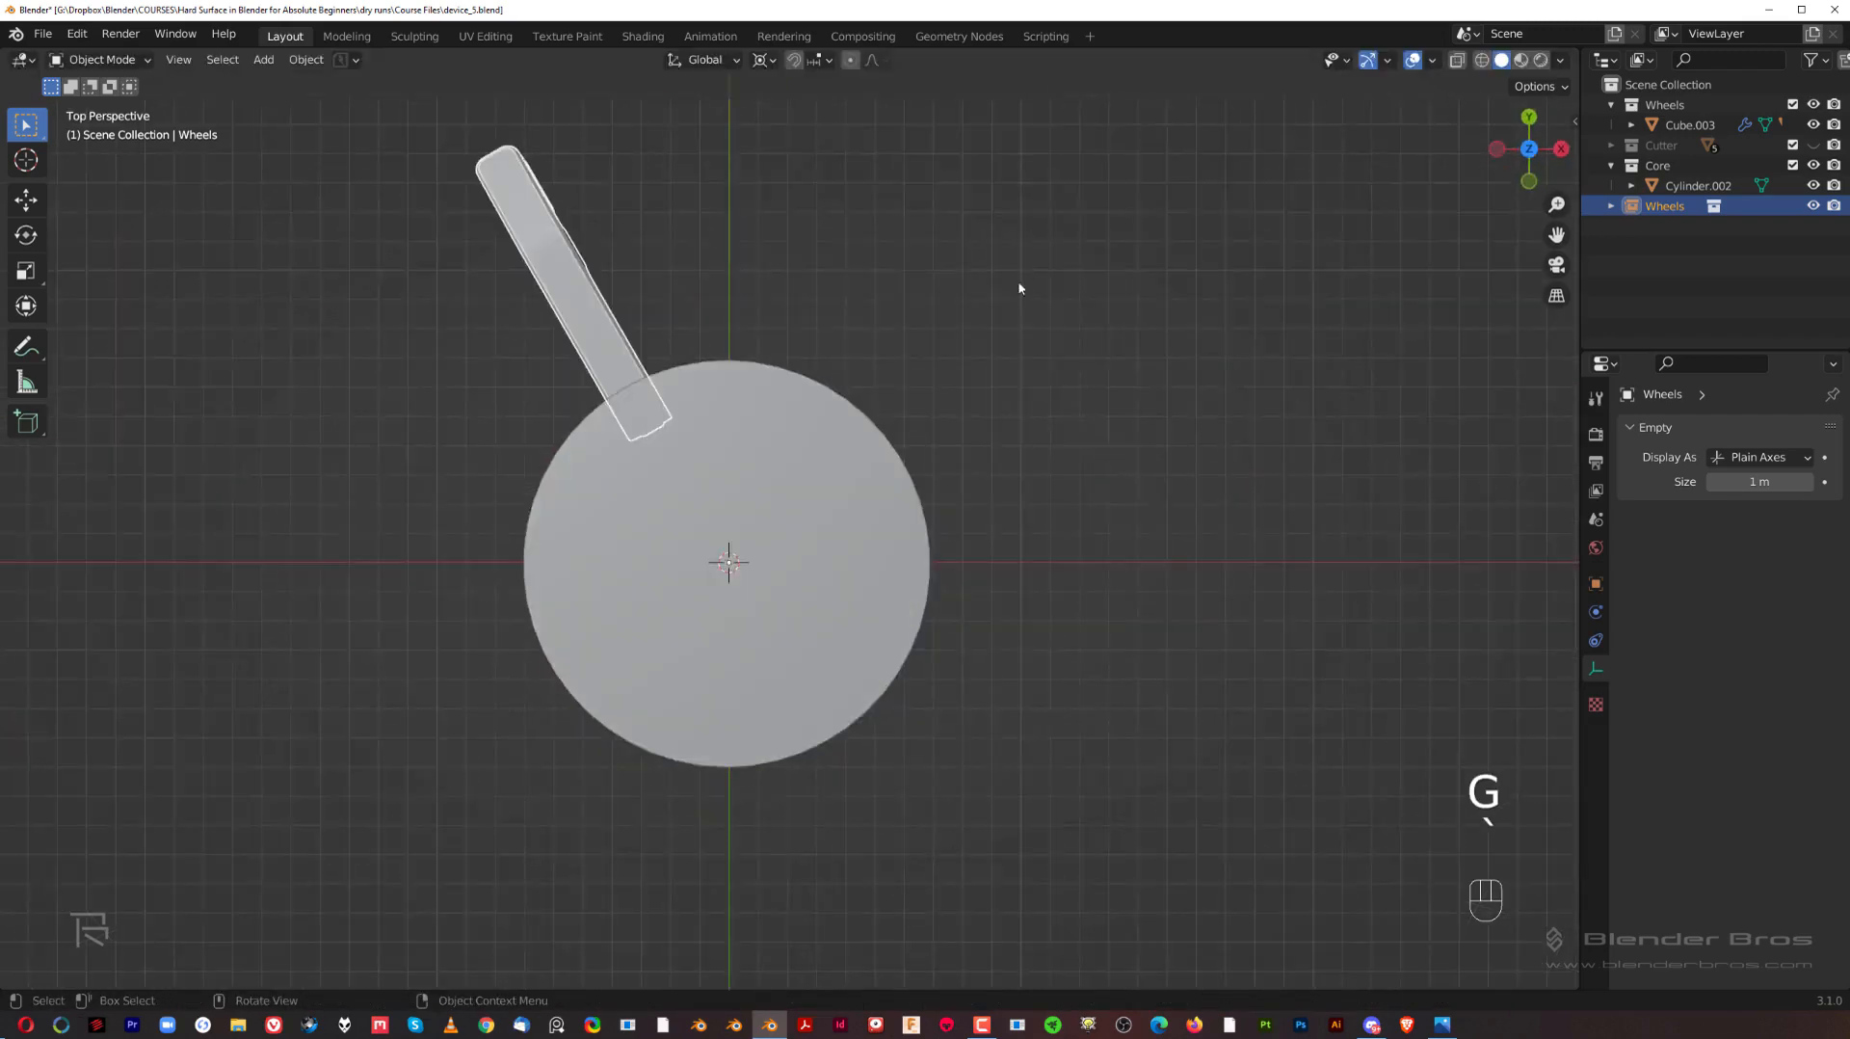
{"action": "key", "text": "KP_5"}
{"action": "key", "text": "r"}
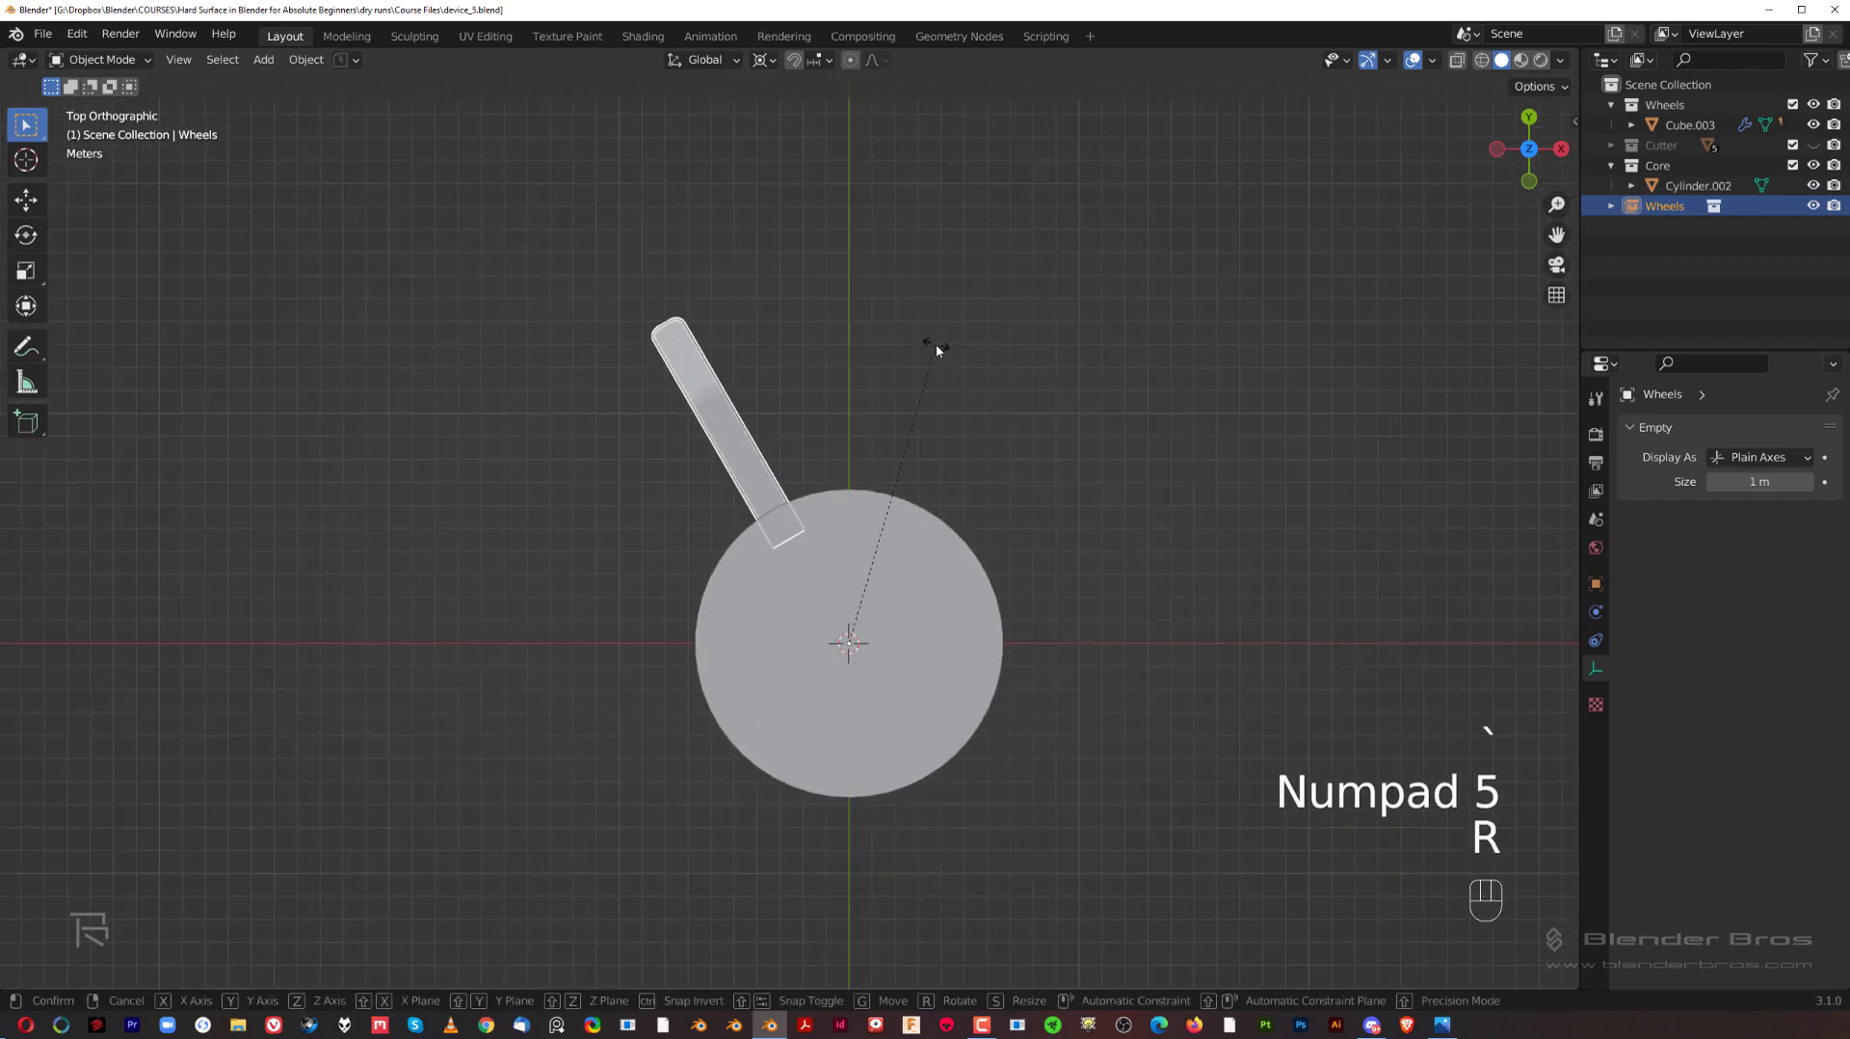
{"action": "key", "text": "ctrl"}
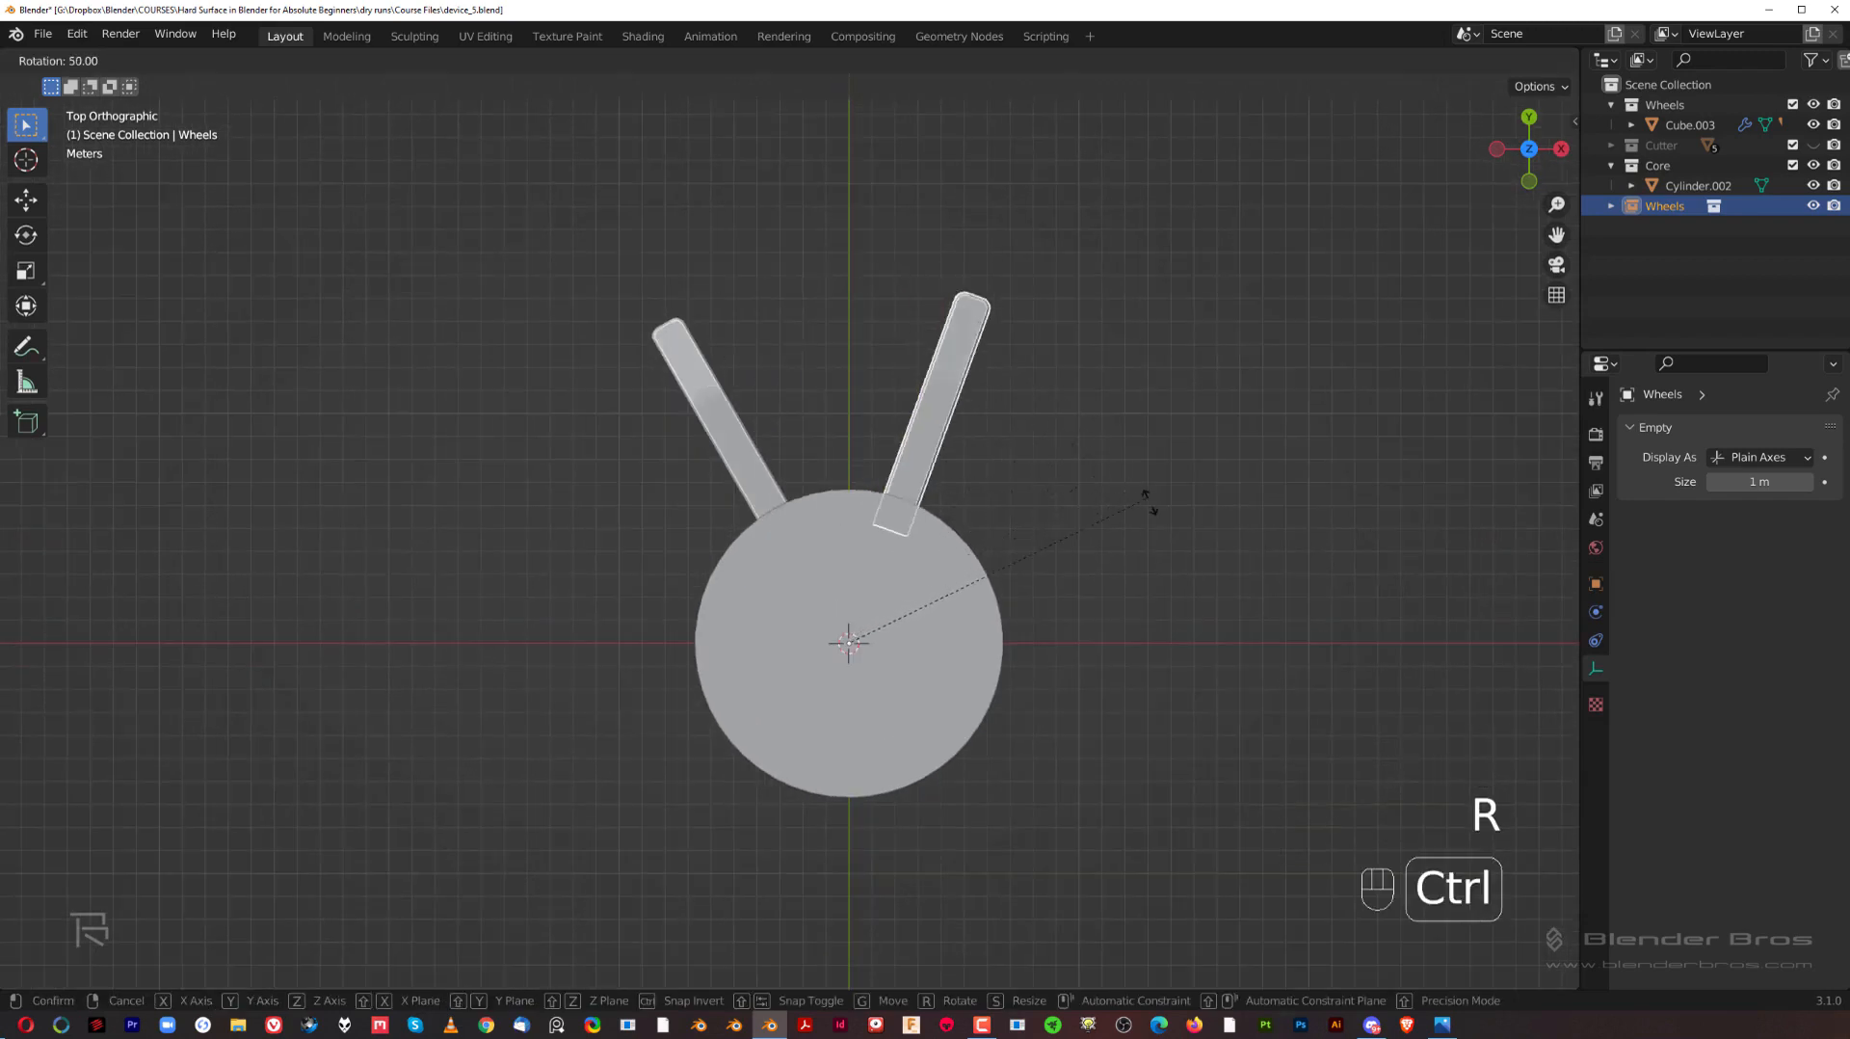
{"action": "left_click", "coordinate": [1183, 549]}
{"action": "scroll", "coordinate": [1107, 389], "scroll_direction": "down", "scroll_amount": 3}
{"action": "middle_click_drag", "start_coordinate": [1015, 519], "coordinate": [1028, 425], "text": "shift"}
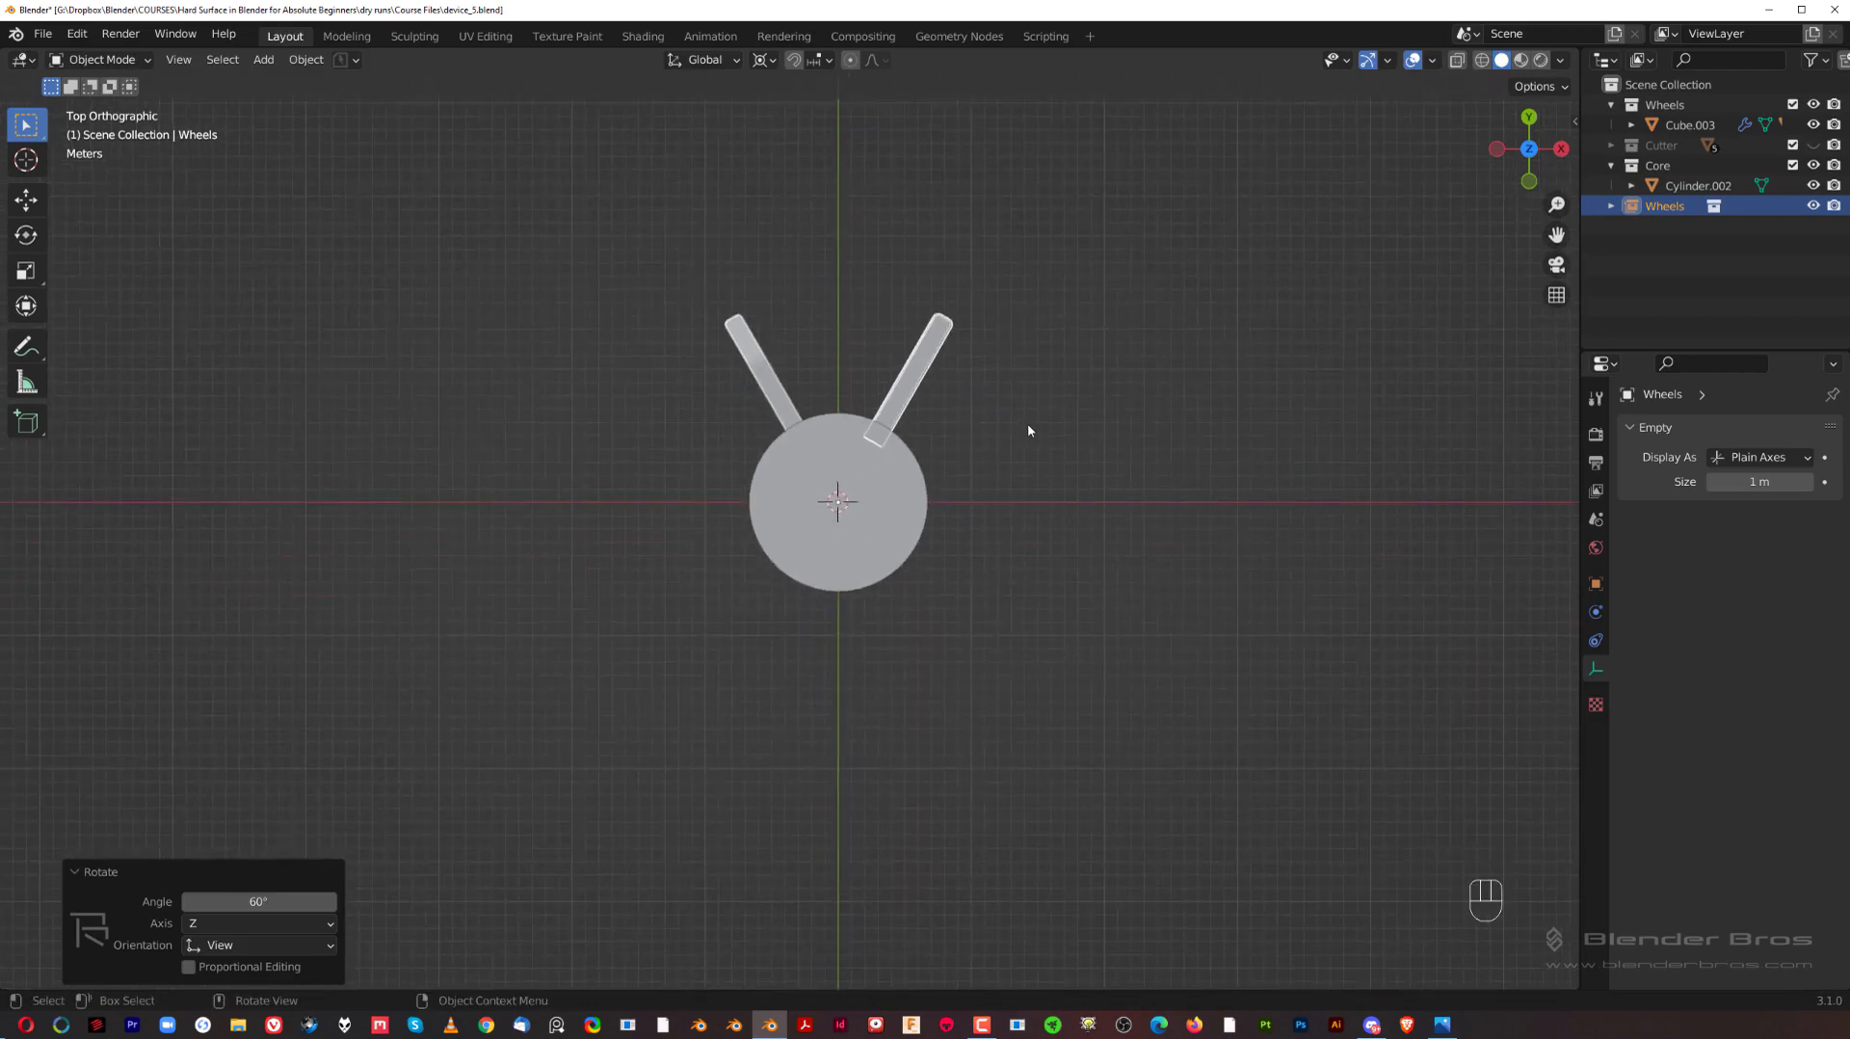
Step: Duplicate the Wheels instance in place and rotate the copy about 120° clockwise around the 3D cursor with angle snapping
{"action": "left_click", "coordinate": [262, 60]}
{"action": "key", "text": "shift+d"}
{"action": "right_click", "coordinate": [1200, 262]}
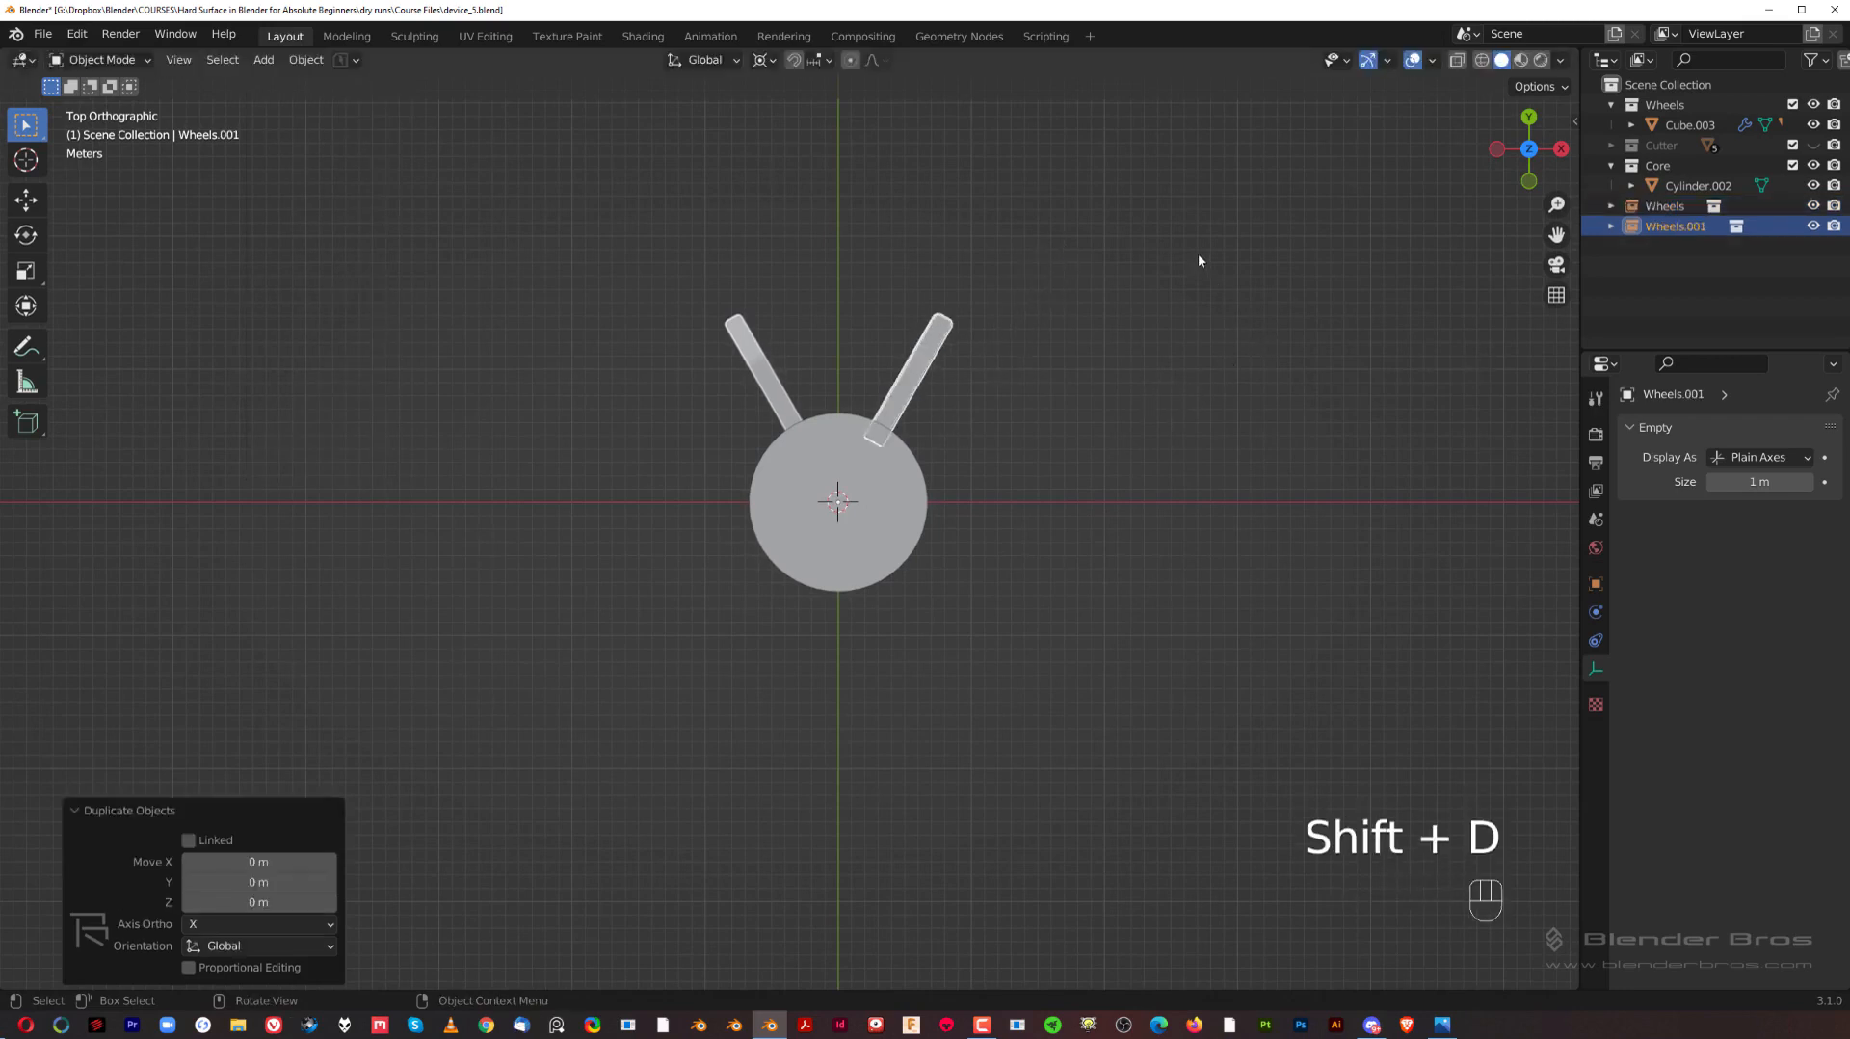
{"action": "key", "text": "r"}
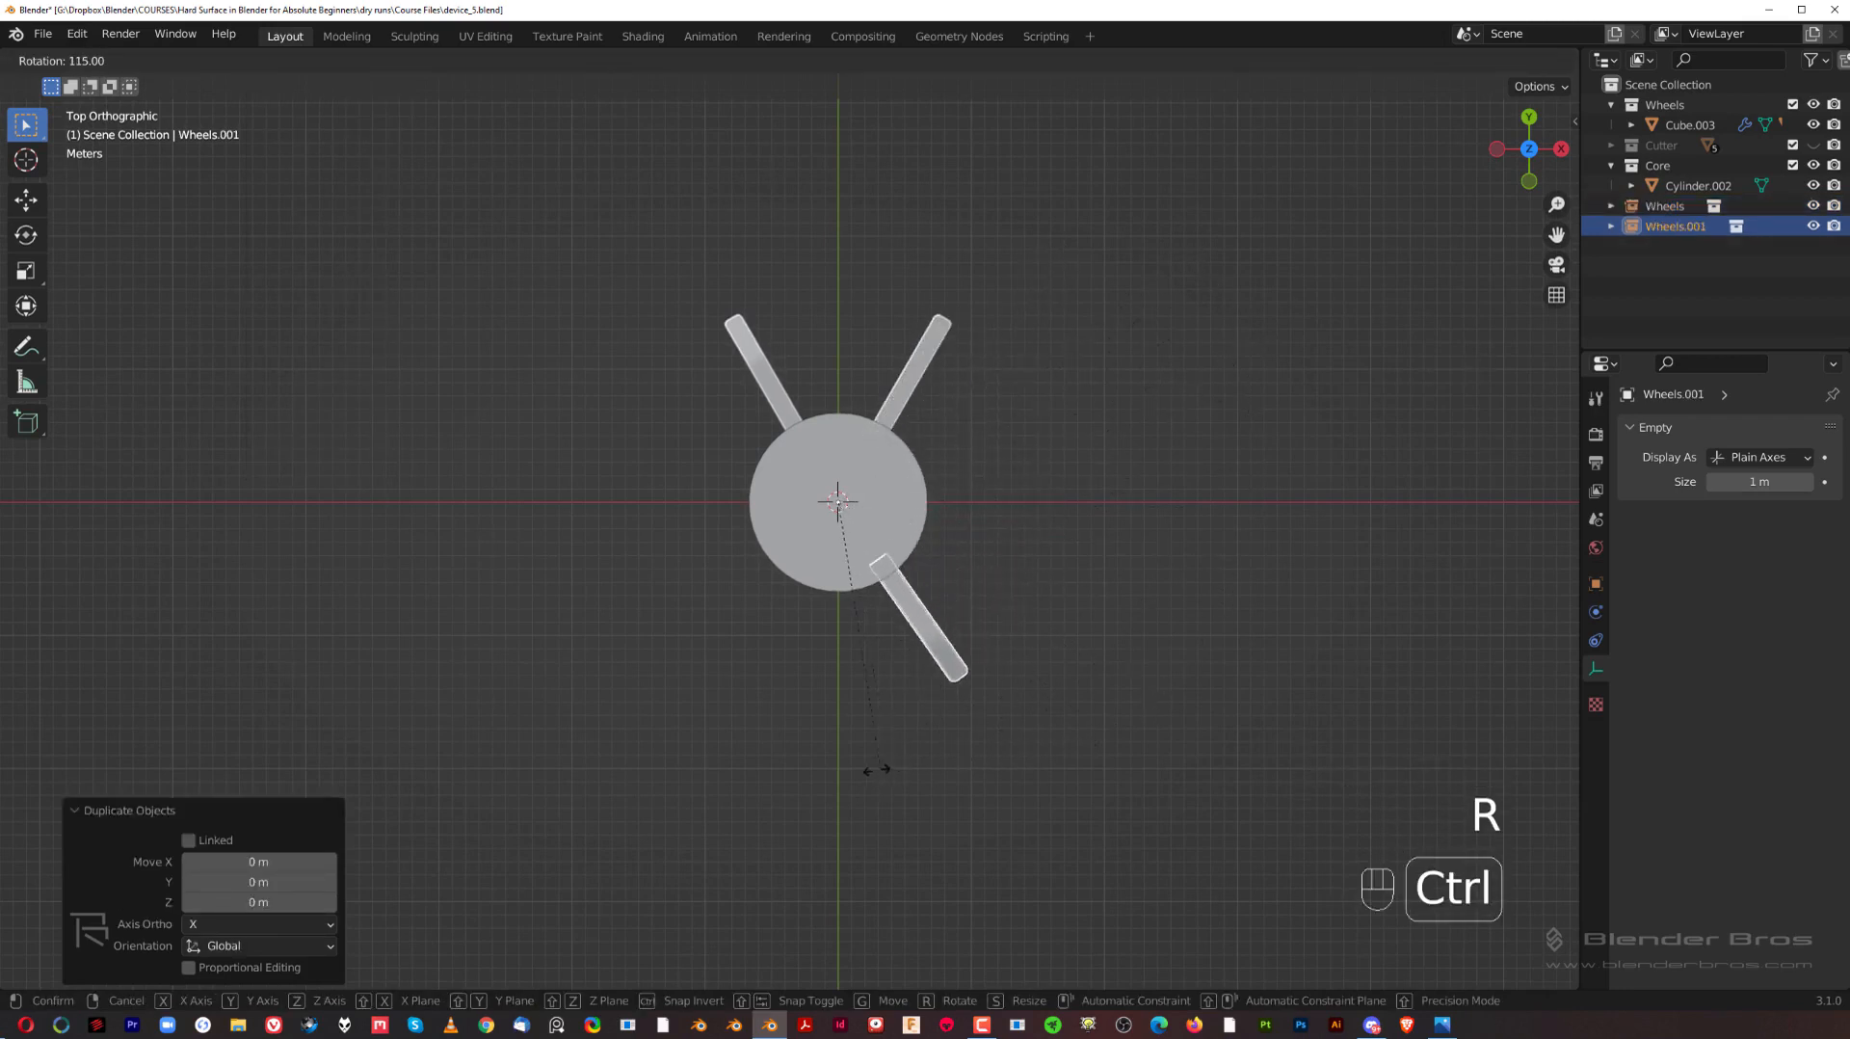
{"action": "left_click", "coordinate": [854, 767], "text": "ctrl"}
Step: Duplicate the second Wheels instance in place and rotate the copy about 60° clockwise to form the fourth arm
{"action": "key", "text": "shift+d"}
{"action": "right_click", "coordinate": [1002, 584]}
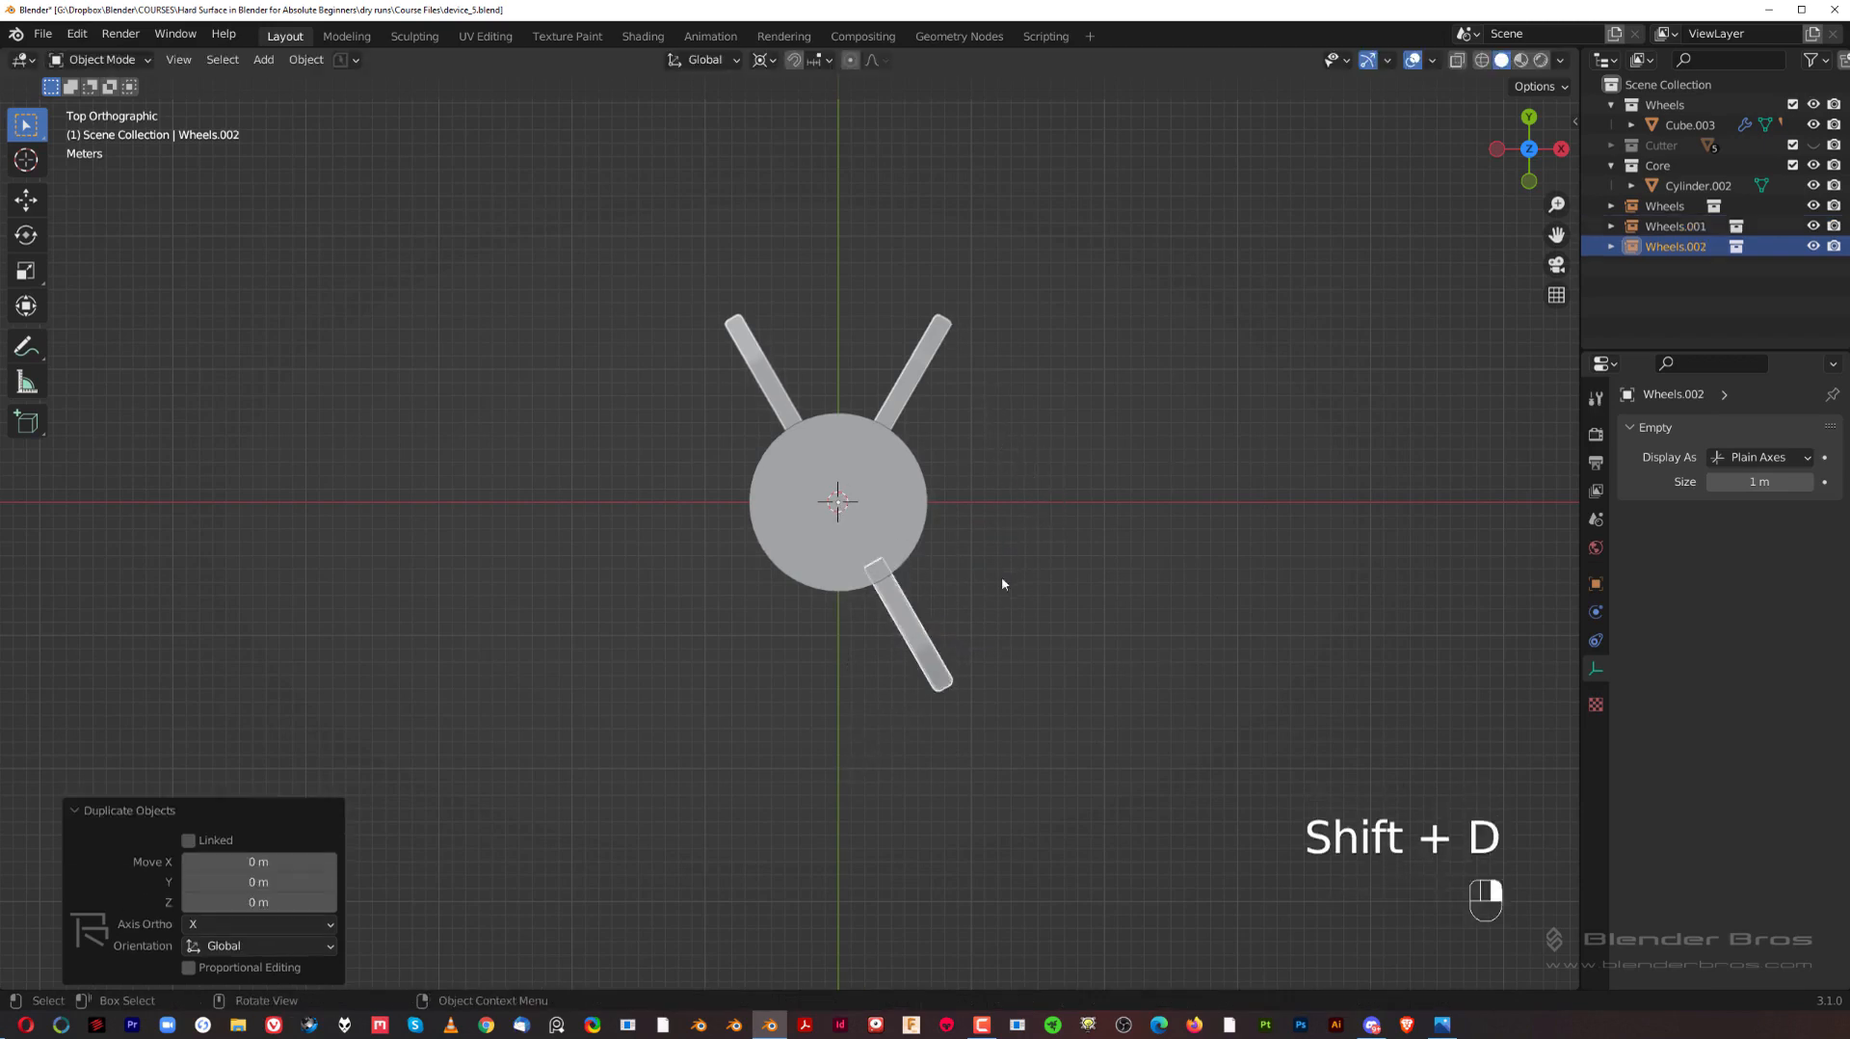
{"action": "key", "text": "r"}
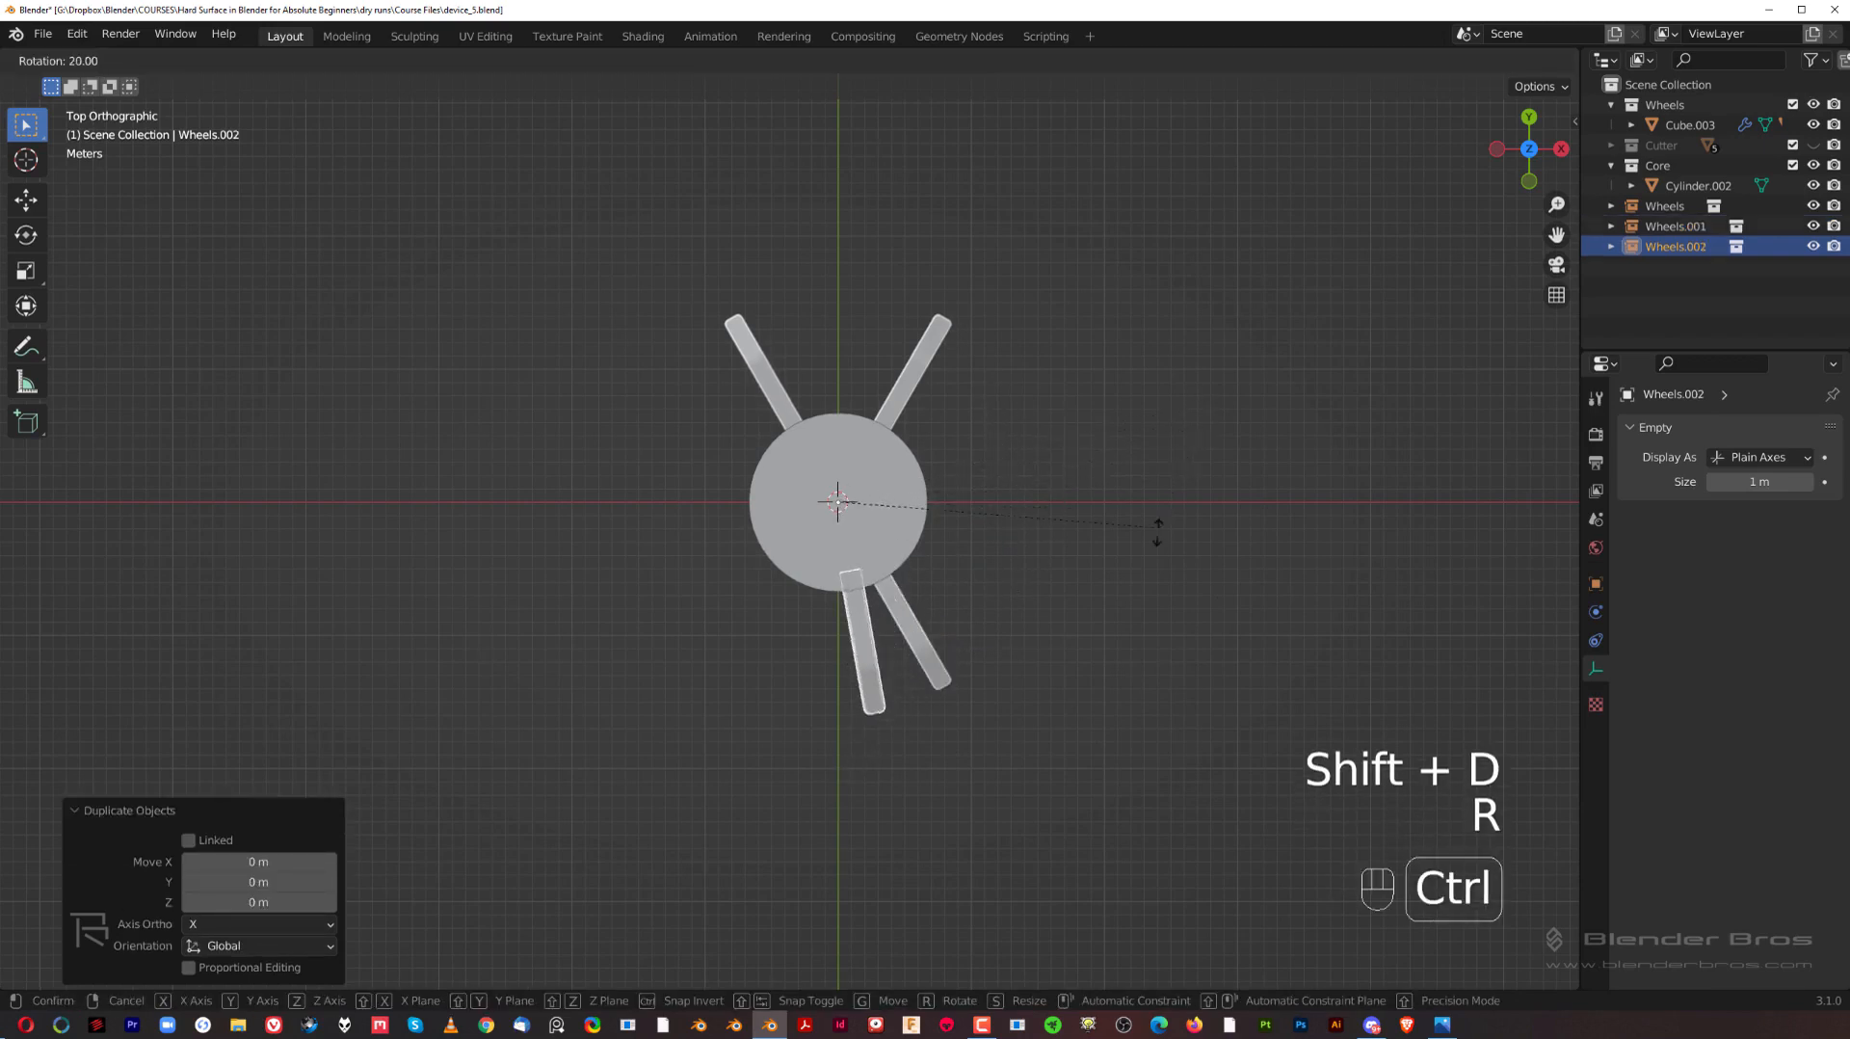
{"action": "left_click", "coordinate": [992, 634]}
Step: Try moving the wheel housing on the original arm to test whether the instances follow
{"action": "middle_click_drag", "start_coordinate": [1016, 549], "coordinate": [909, 422]}
{"action": "scroll", "coordinate": [853, 391], "scroll_direction": "up", "scroll_amount": 2}
{"action": "left_click", "coordinate": [968, 379]}
{"action": "scroll", "coordinate": [1041, 444], "scroll_direction": "up", "scroll_amount": 1}
{"action": "left_click", "coordinate": [1102, 525]}
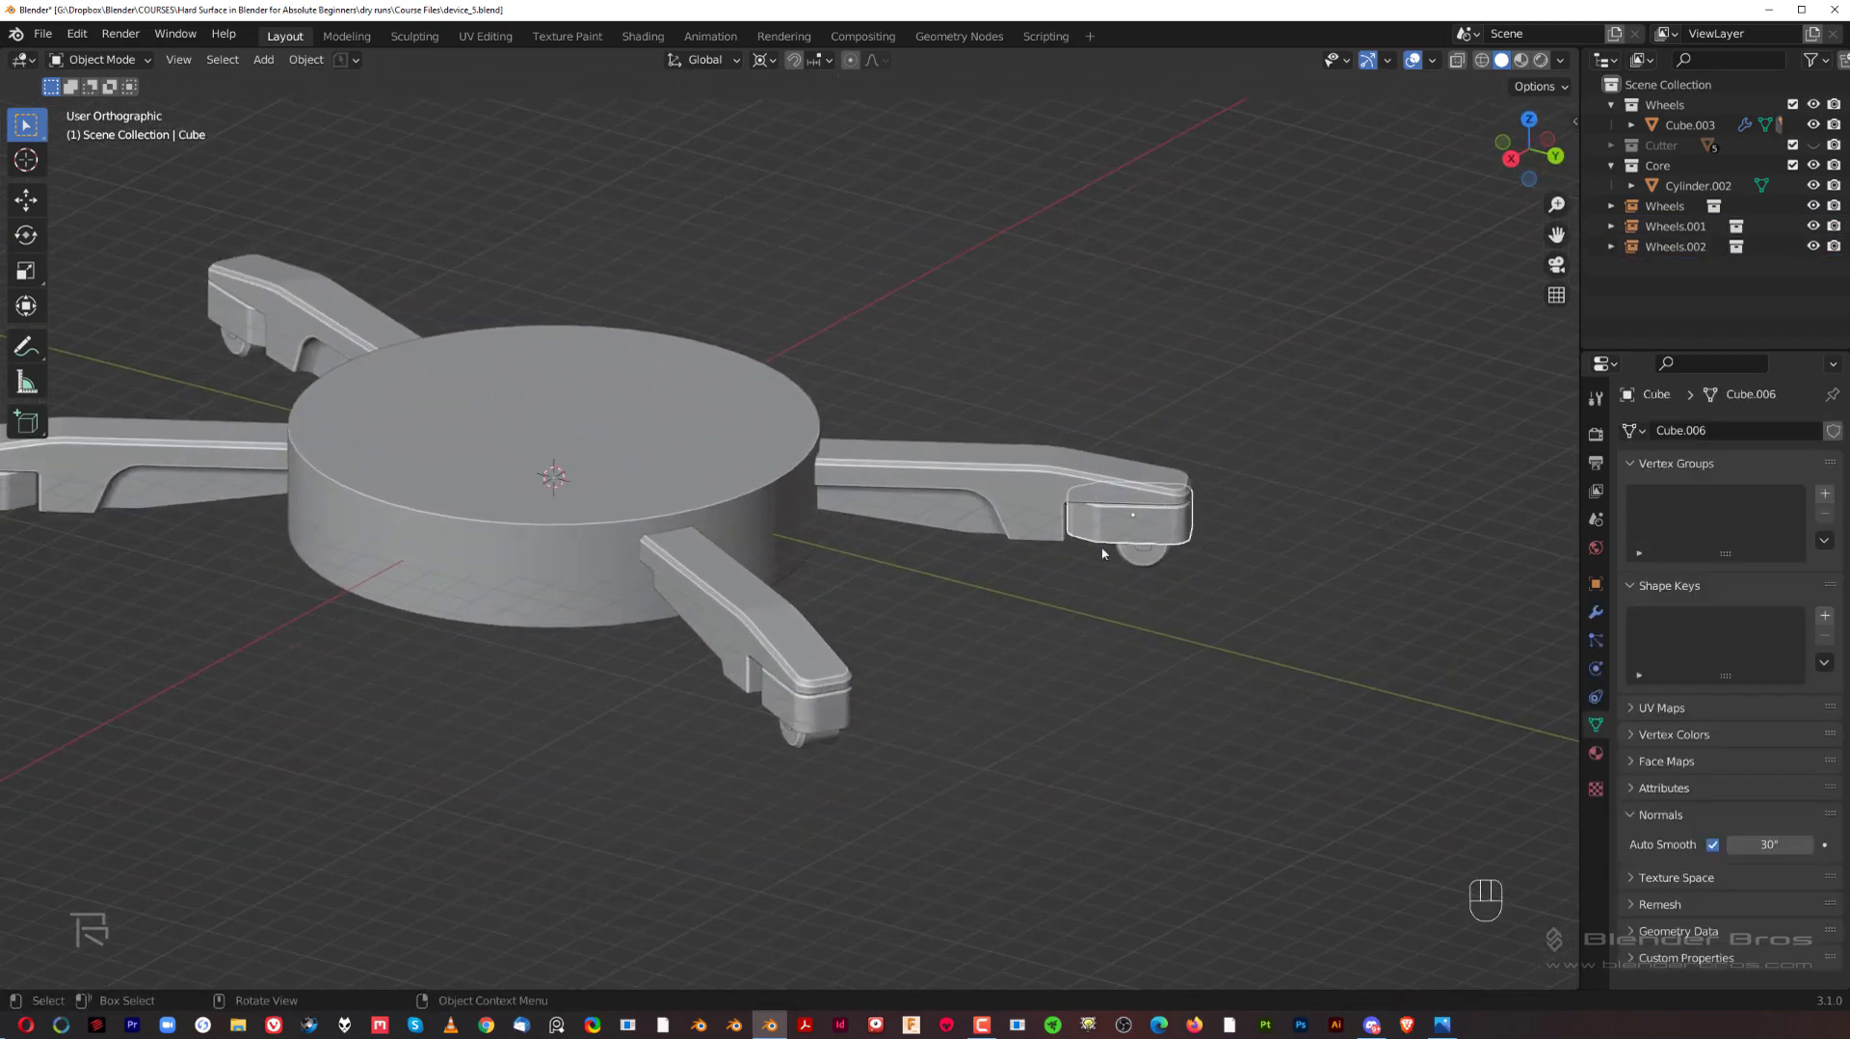
{"action": "middle_click_drag", "start_coordinate": [1103, 552], "coordinate": [1032, 582]}
{"action": "key", "text": "g"}
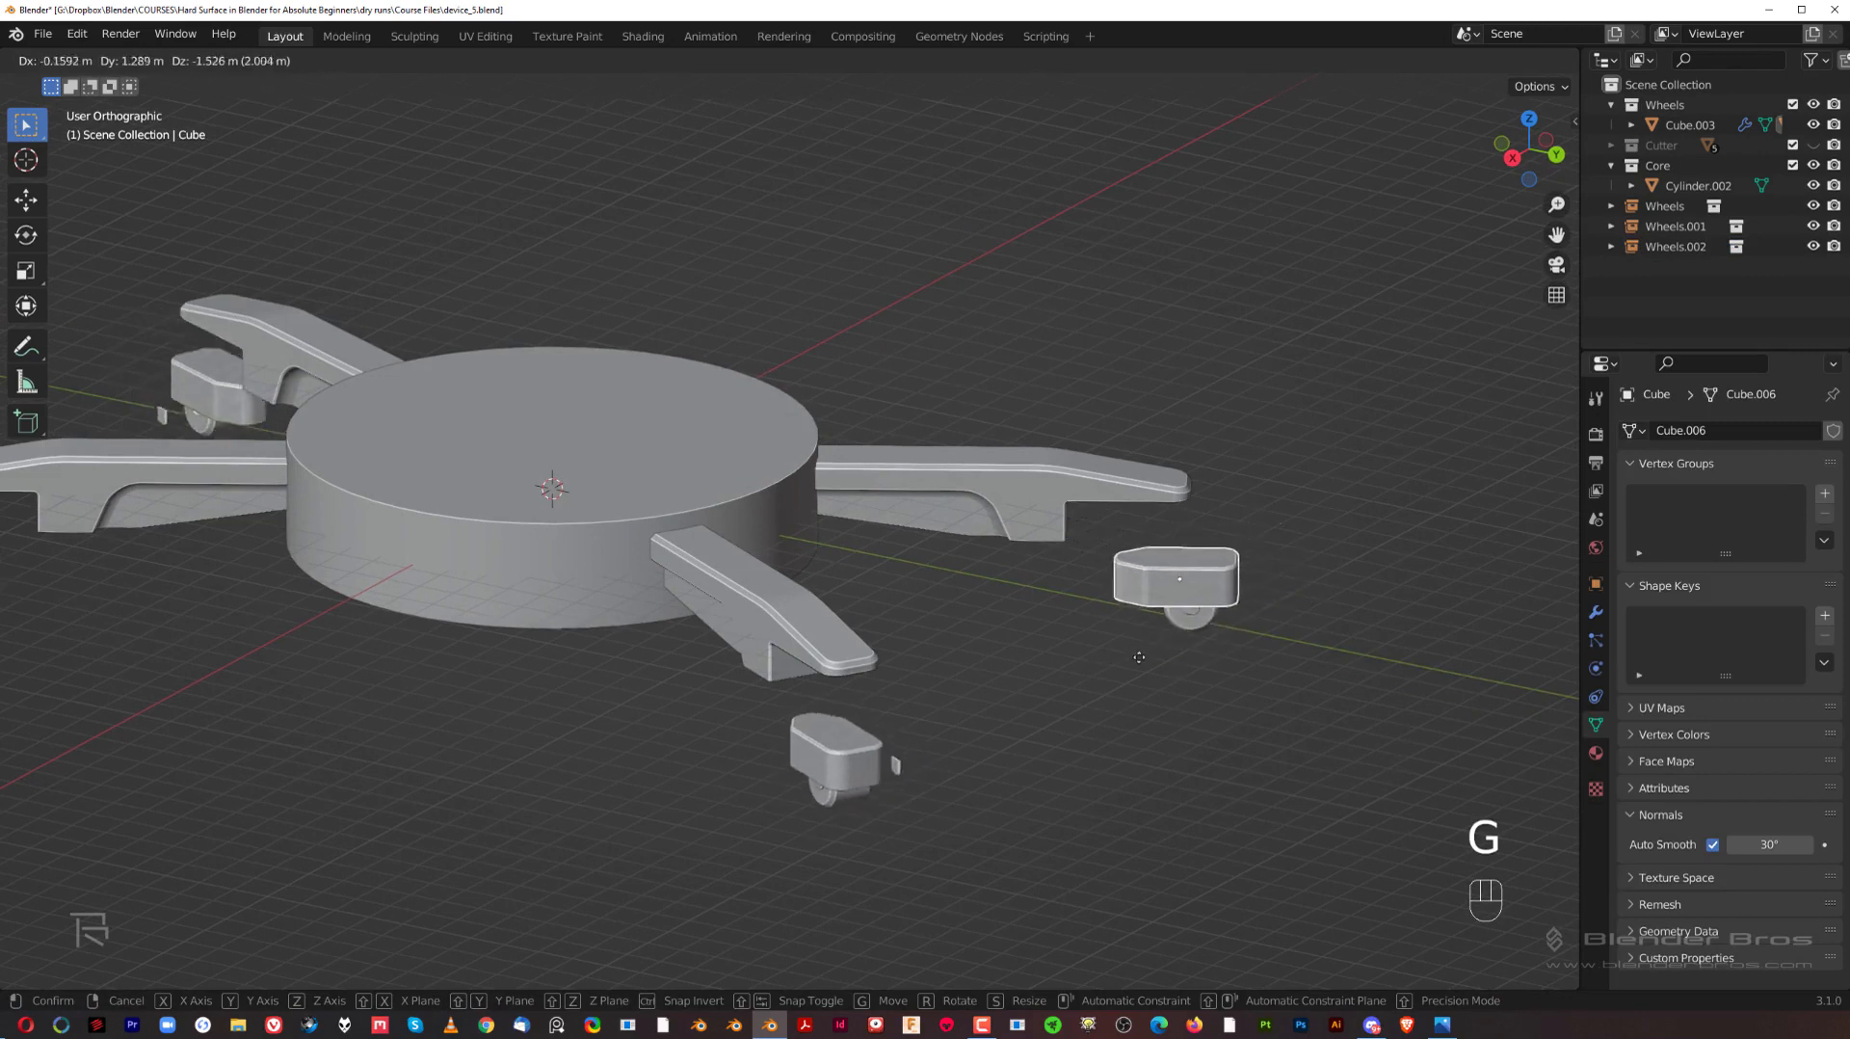
{"action": "right_click", "coordinate": [1158, 646]}
{"action": "scroll", "coordinate": [273, 564], "scroll_direction": "down", "scroll_amount": 2}
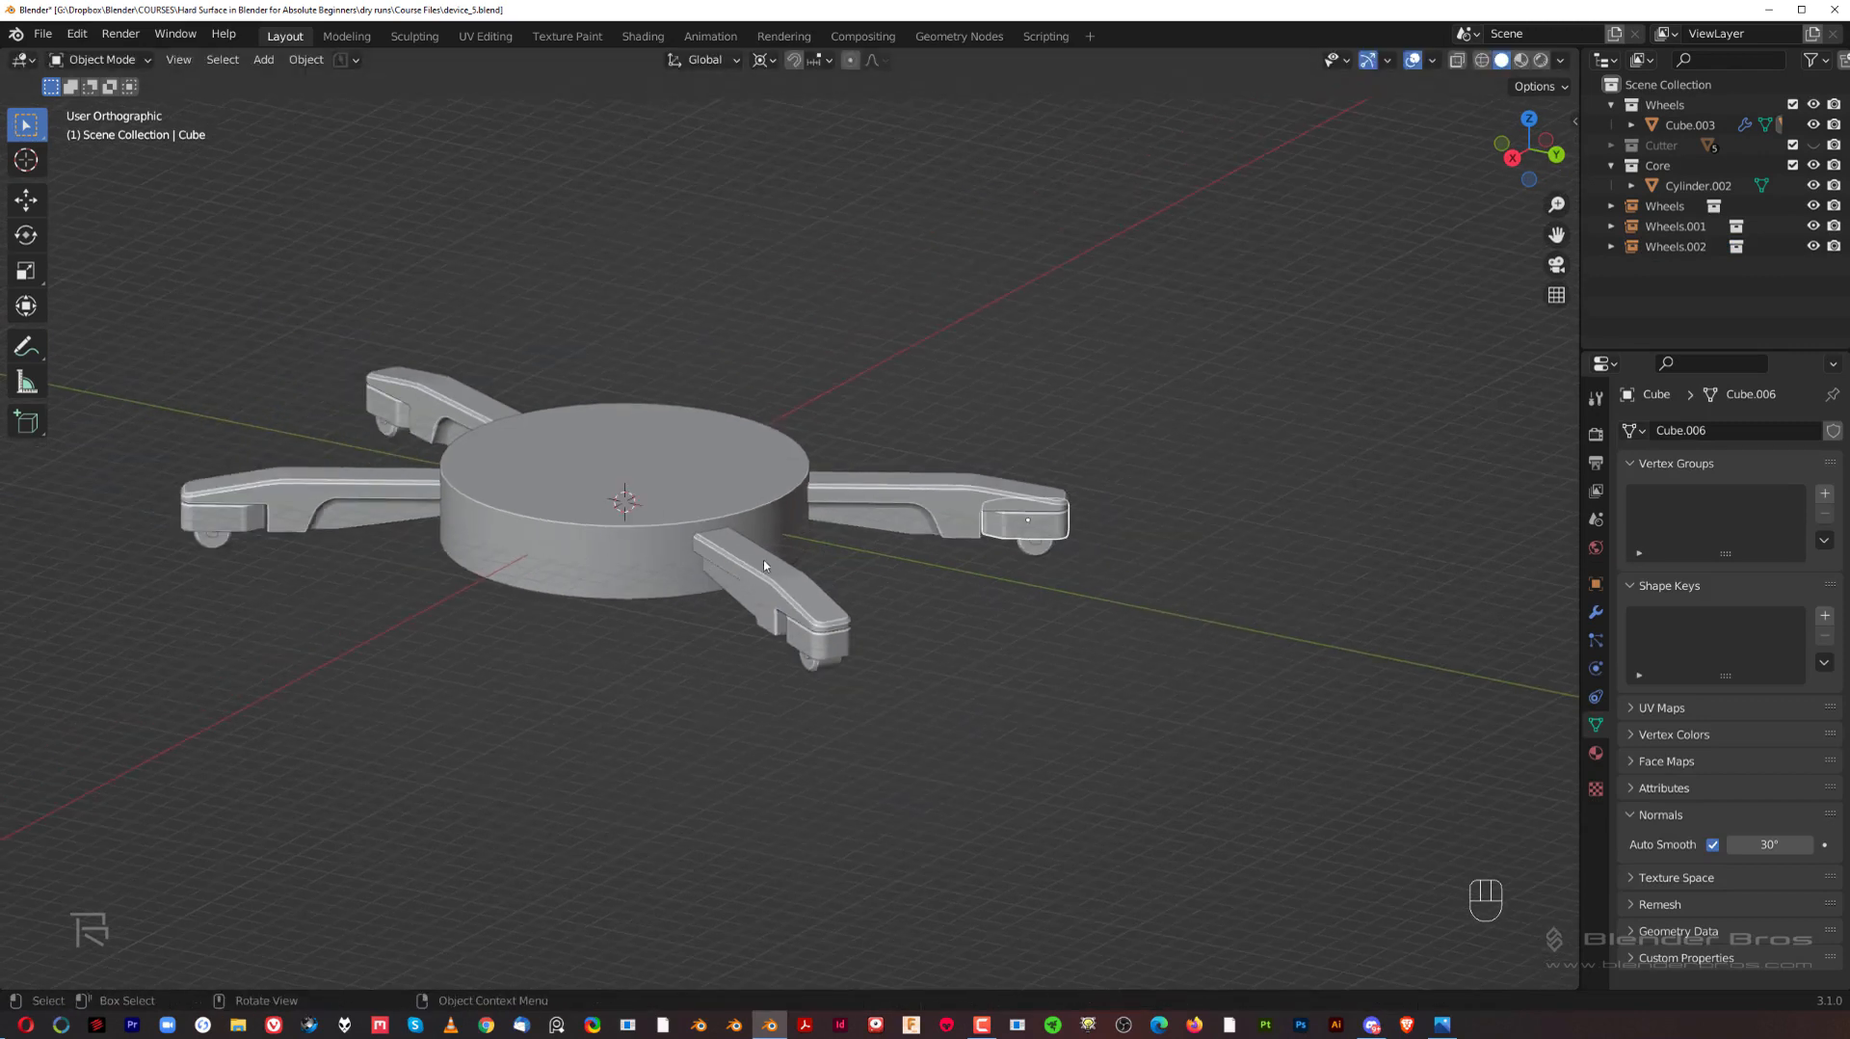
Step: Try extruding the side face of the original arm in Edit Mode, undo the extrusion and return to Object Mode
{"action": "scroll", "coordinate": [737, 545], "scroll_direction": "up", "scroll_amount": 4}
{"action": "middle_click_drag", "start_coordinate": [1066, 555], "coordinate": [942, 522], "text": "shift"}
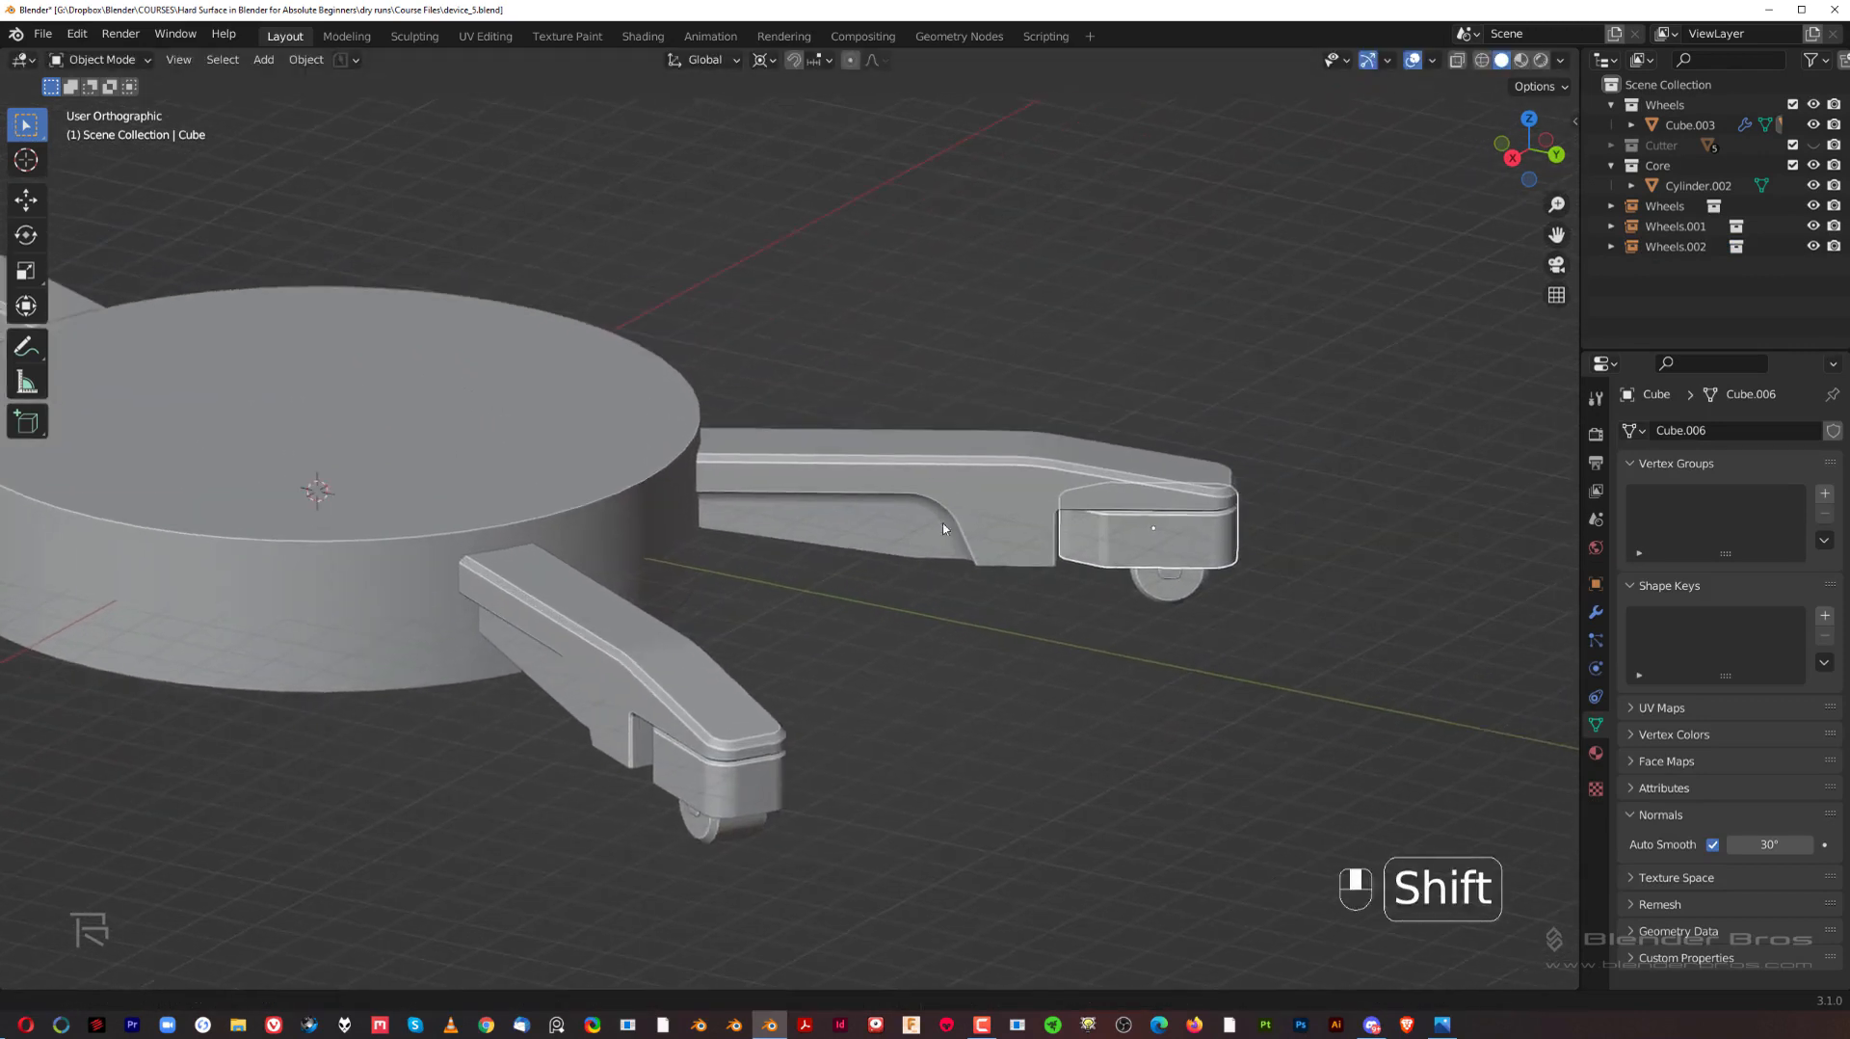
{"action": "scroll", "coordinate": [992, 458], "scroll_direction": "up", "scroll_amount": 2}
{"action": "left_click", "coordinate": [993, 457]}
{"action": "scroll", "coordinate": [998, 540], "scroll_direction": "down", "scroll_amount": 3}
{"action": "key", "text": "Tab"}
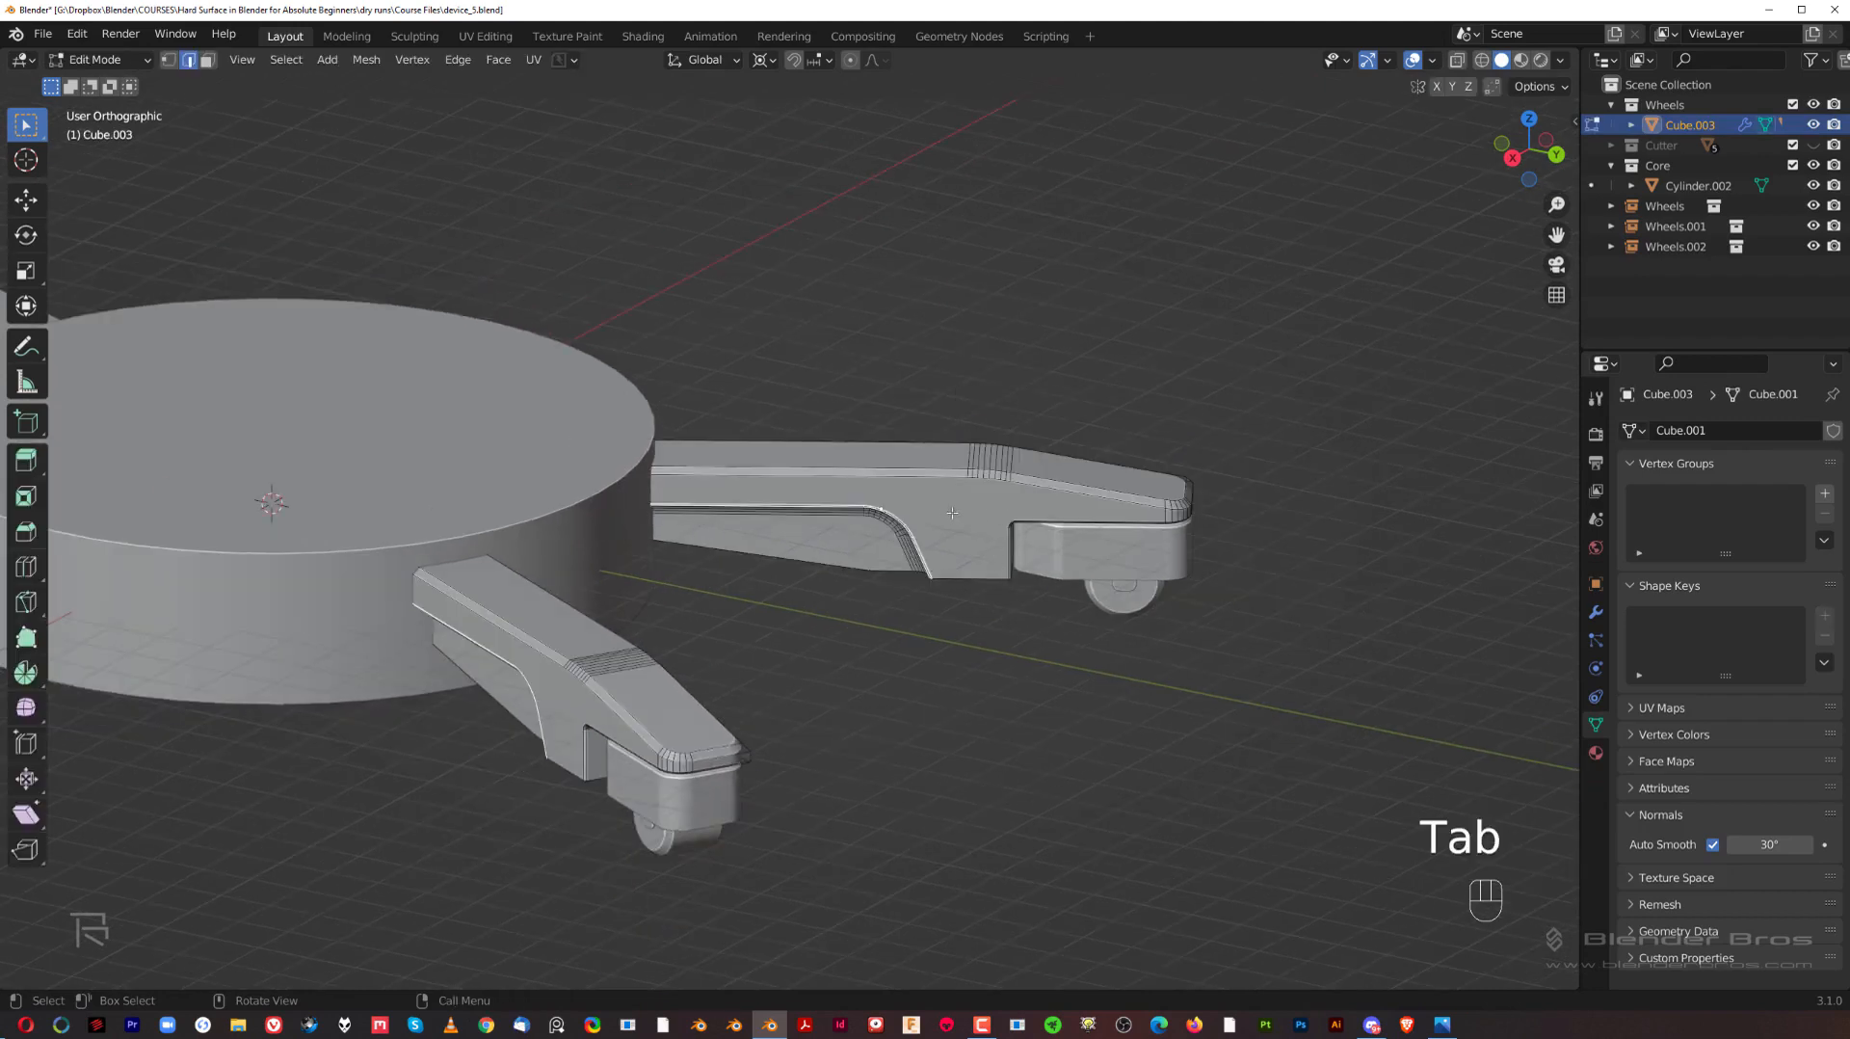
{"action": "key", "text": "Tab"}
{"action": "key", "text": "Tab"}
{"action": "key", "text": "e"}
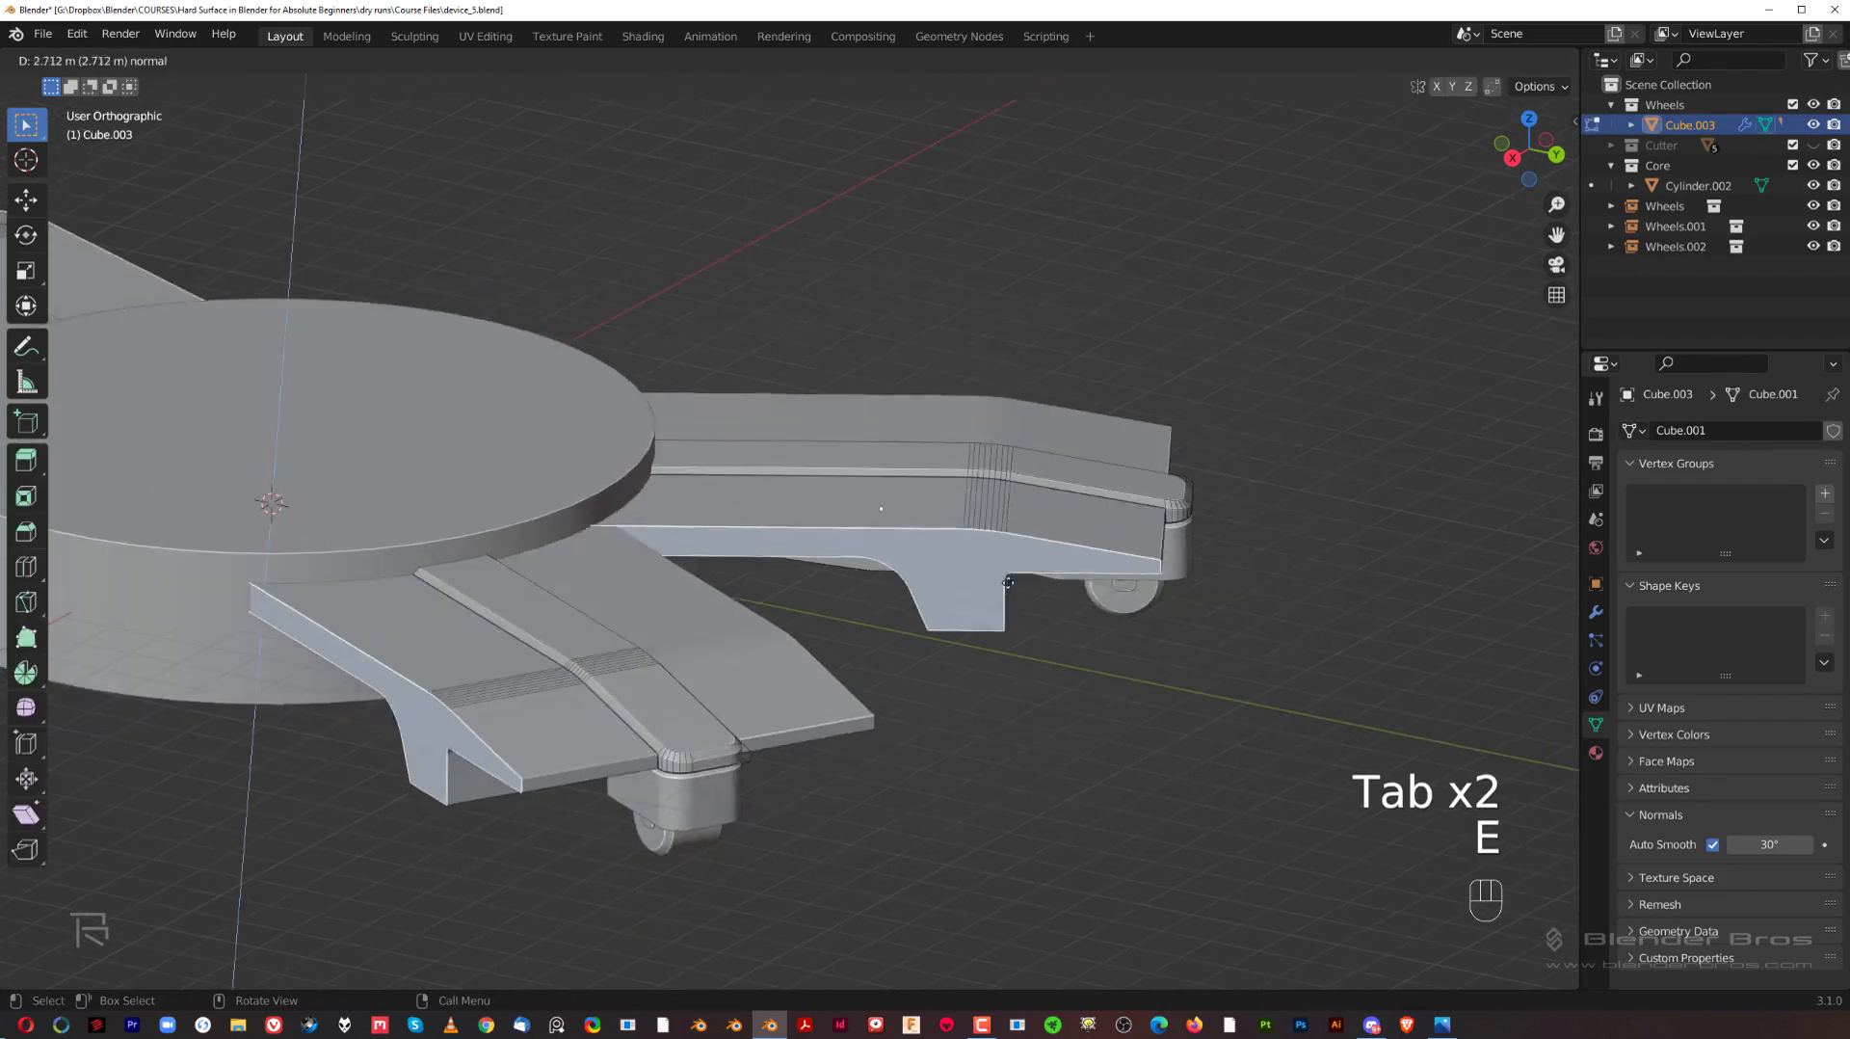
{"action": "right_click", "coordinate": [1103, 645]}
{"action": "key", "text": "ctrl+z"}
{"action": "scroll", "coordinate": [934, 660], "scroll_direction": "down", "scroll_amount": 3}
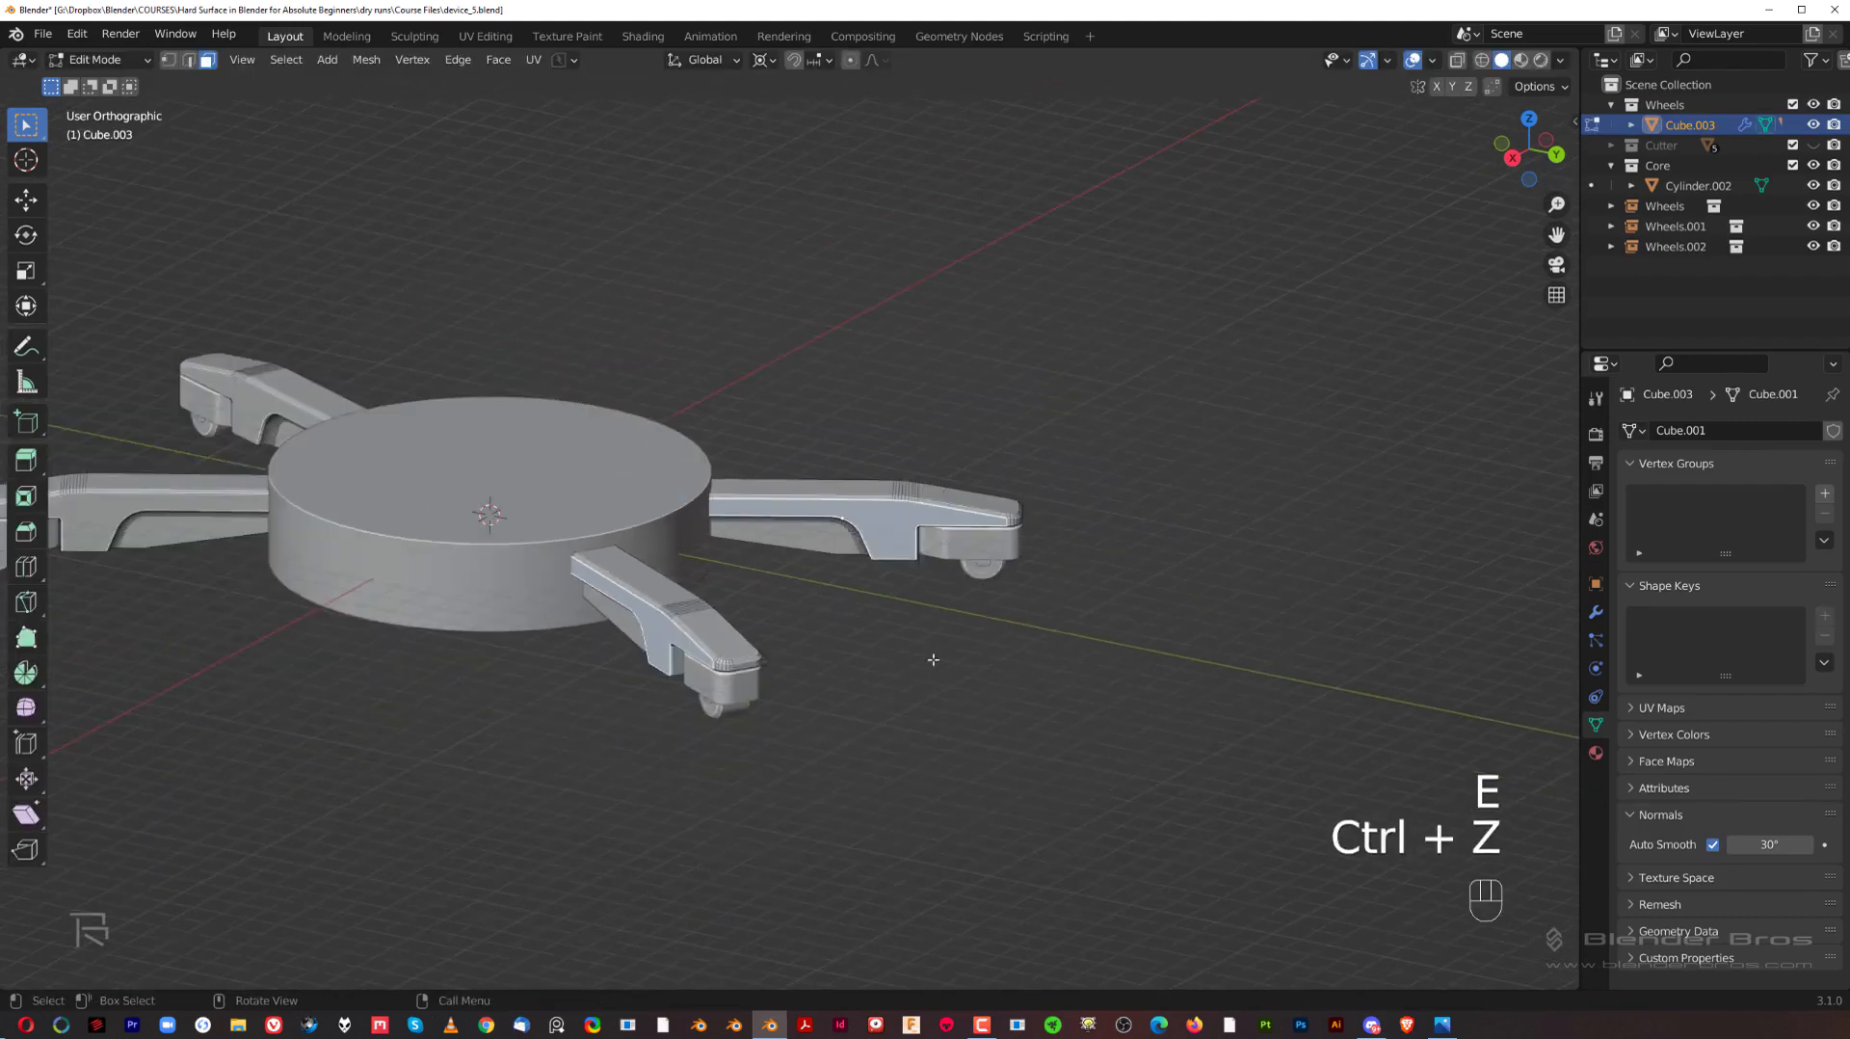
{"action": "key", "text": "Tab"}
Step: Try moving the whole original wheel arm away from the hub to test how the instanced arms respond
{"action": "middle_click_drag", "start_coordinate": [814, 516], "coordinate": [913, 510]}
{"action": "key", "text": "grave"}
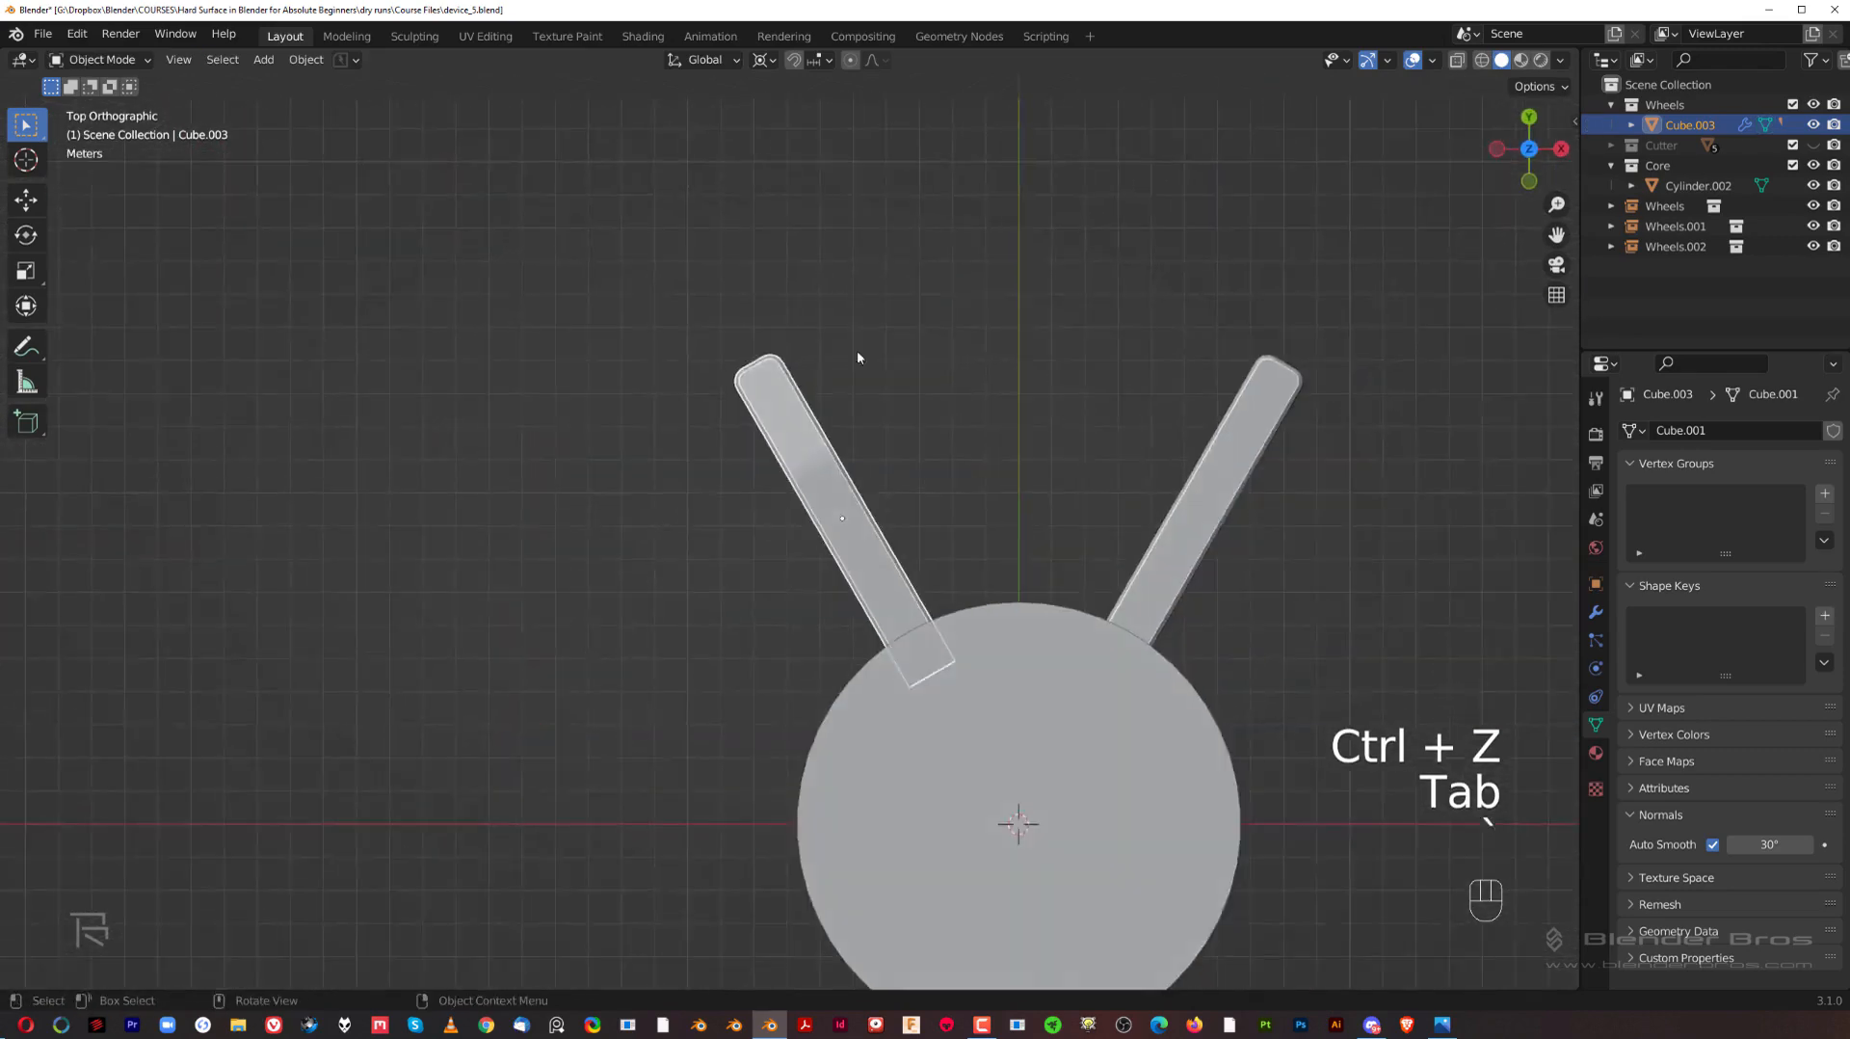
{"action": "scroll", "coordinate": [858, 357], "scroll_direction": "down", "scroll_amount": 4}
{"action": "middle_click_drag", "start_coordinate": [858, 356], "coordinate": [961, 514]}
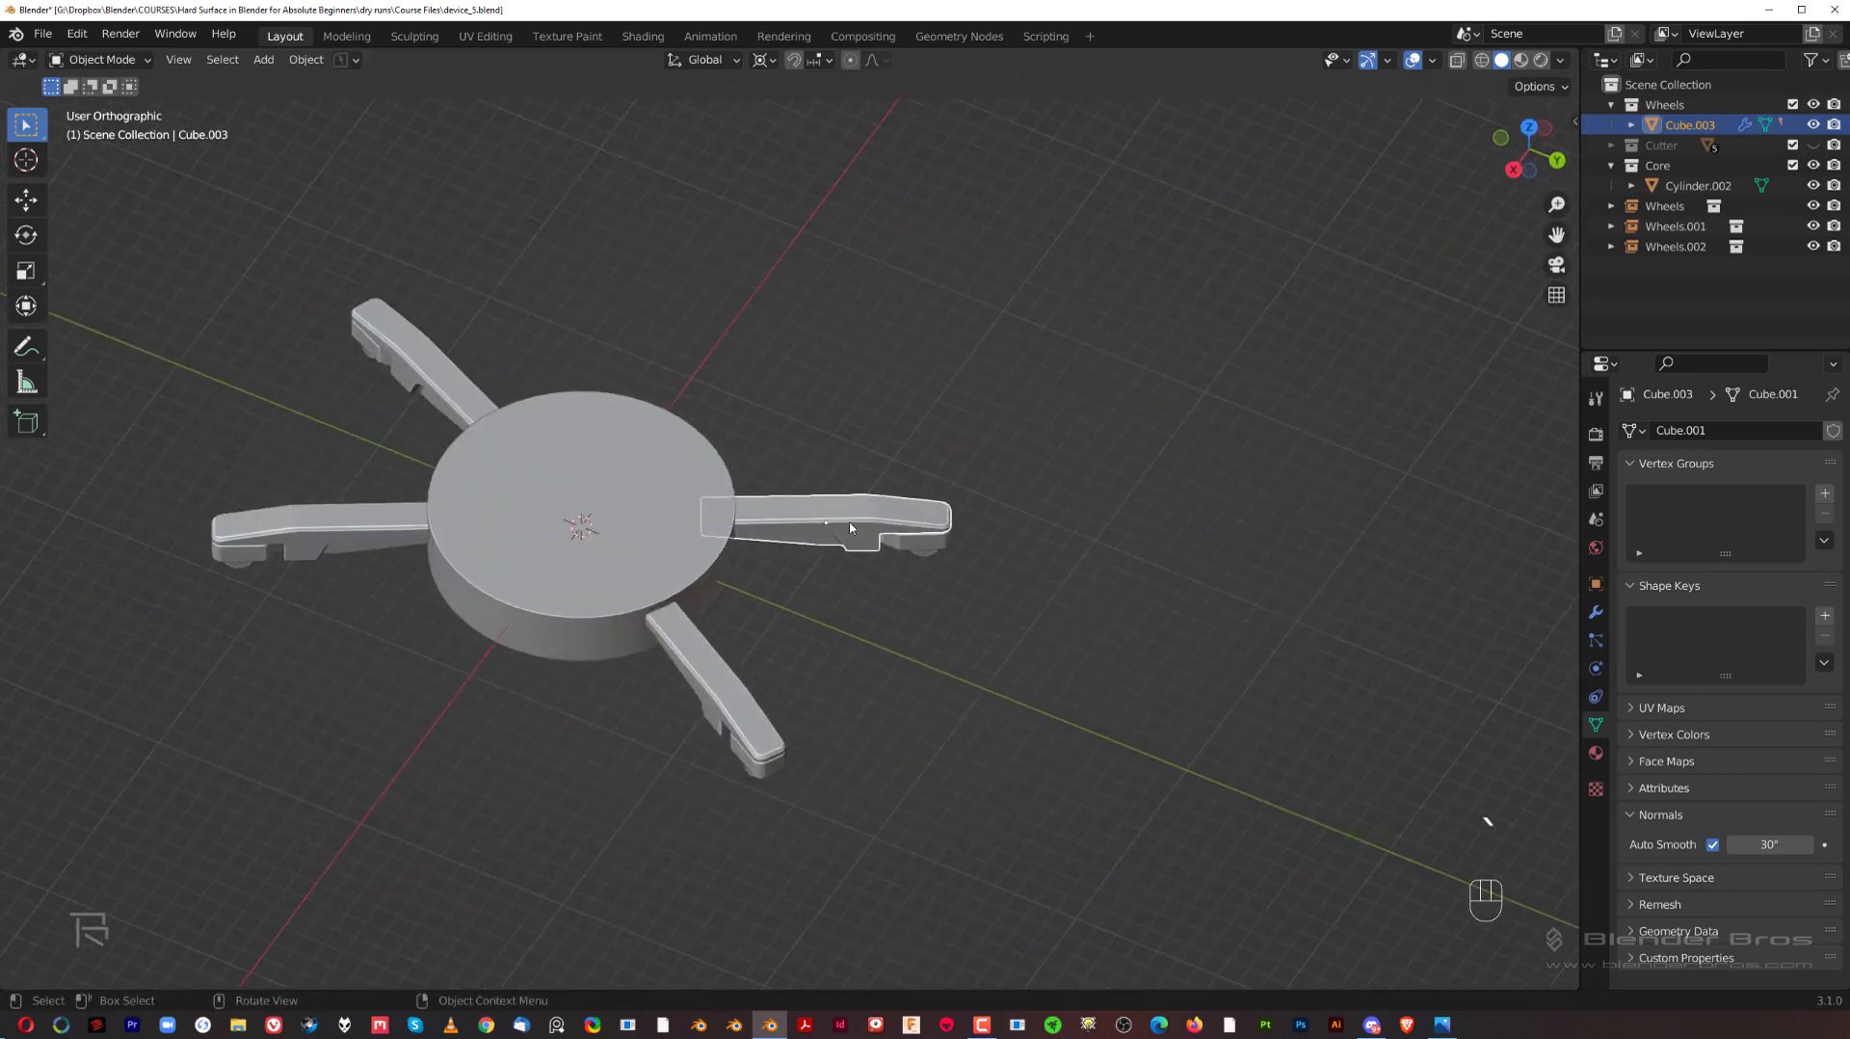
{"action": "key", "text": "g"}
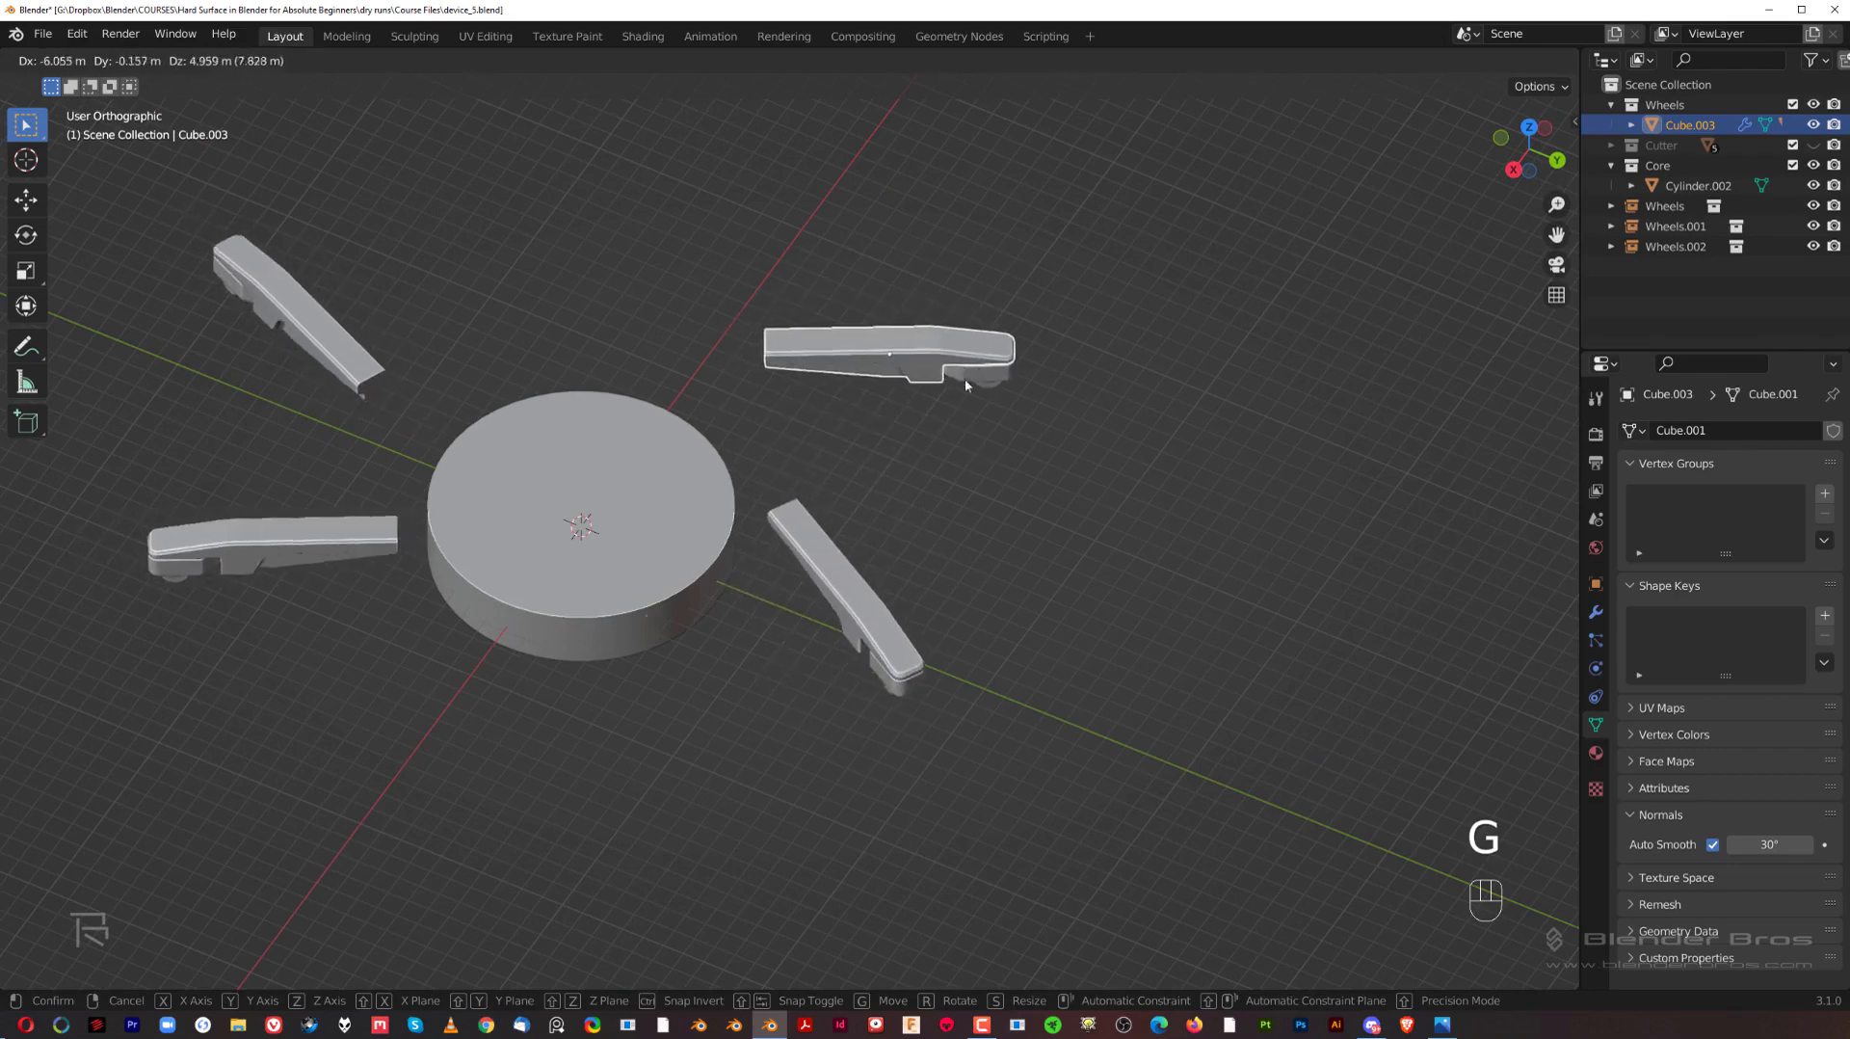
{"action": "right_click", "coordinate": [963, 378]}
Step: Cancel the arm's move and bevel the bottom rim of the hub cylinder by about 0.64 m
{"action": "middle_click_drag", "start_coordinate": [785, 450], "coordinate": [906, 333]}
{"action": "key", "text": "grave"}
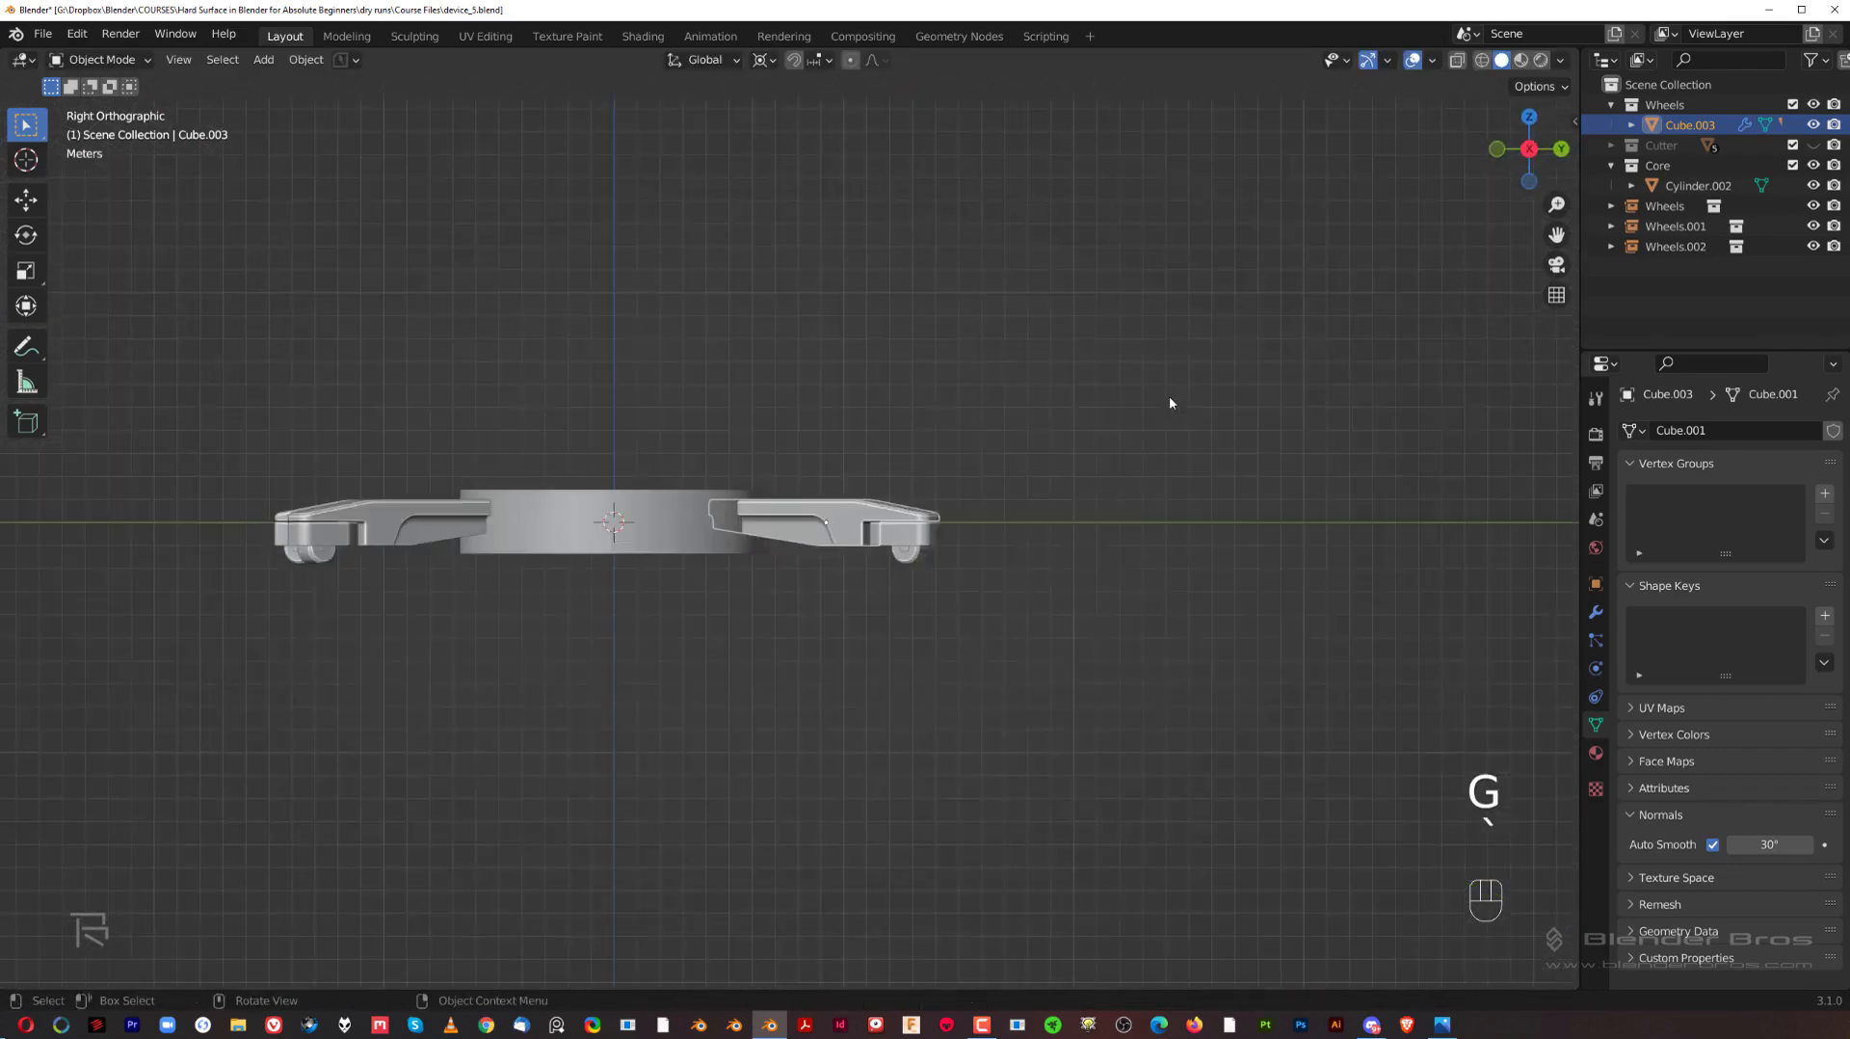
{"action": "scroll", "coordinate": [528, 538], "scroll_direction": "up", "scroll_amount": 5}
{"action": "left_click", "coordinate": [731, 542]}
{"action": "middle_click_drag", "start_coordinate": [761, 625], "coordinate": [793, 578]}
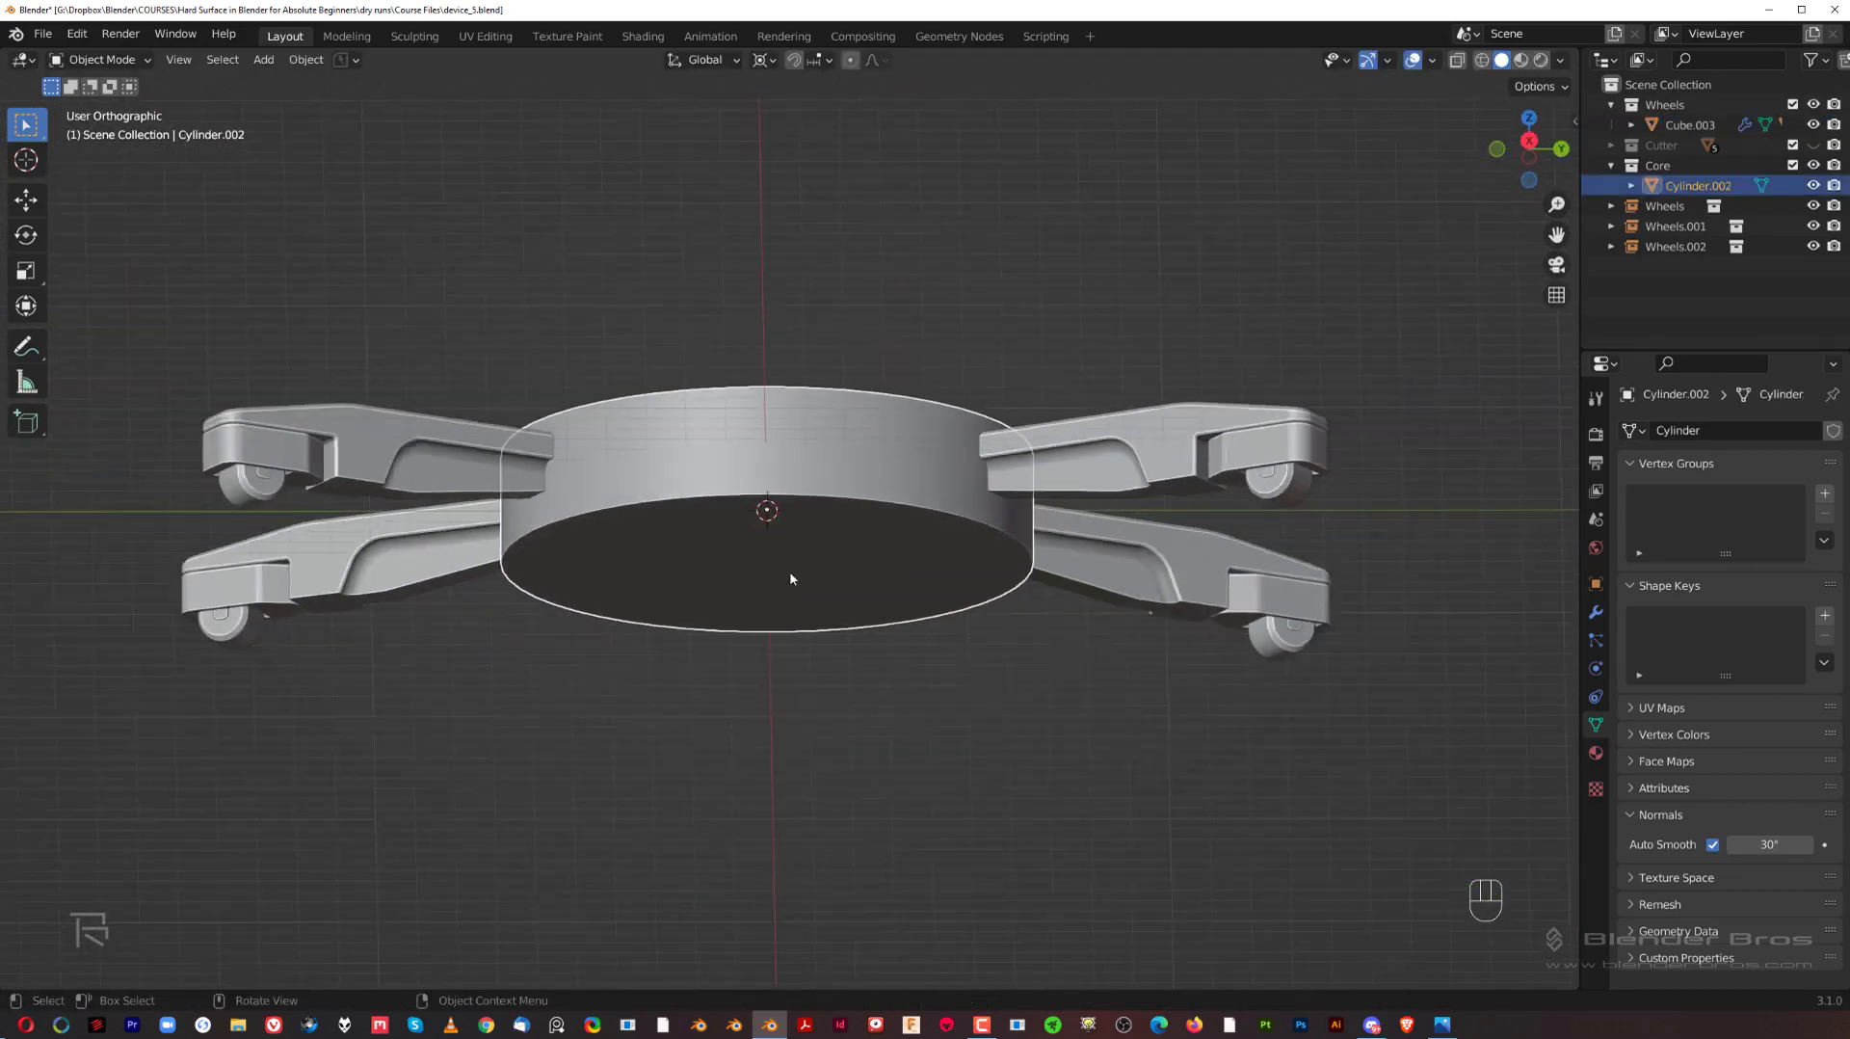
{"action": "key", "text": "Tab"}
{"action": "left_click", "coordinate": [942, 589]}
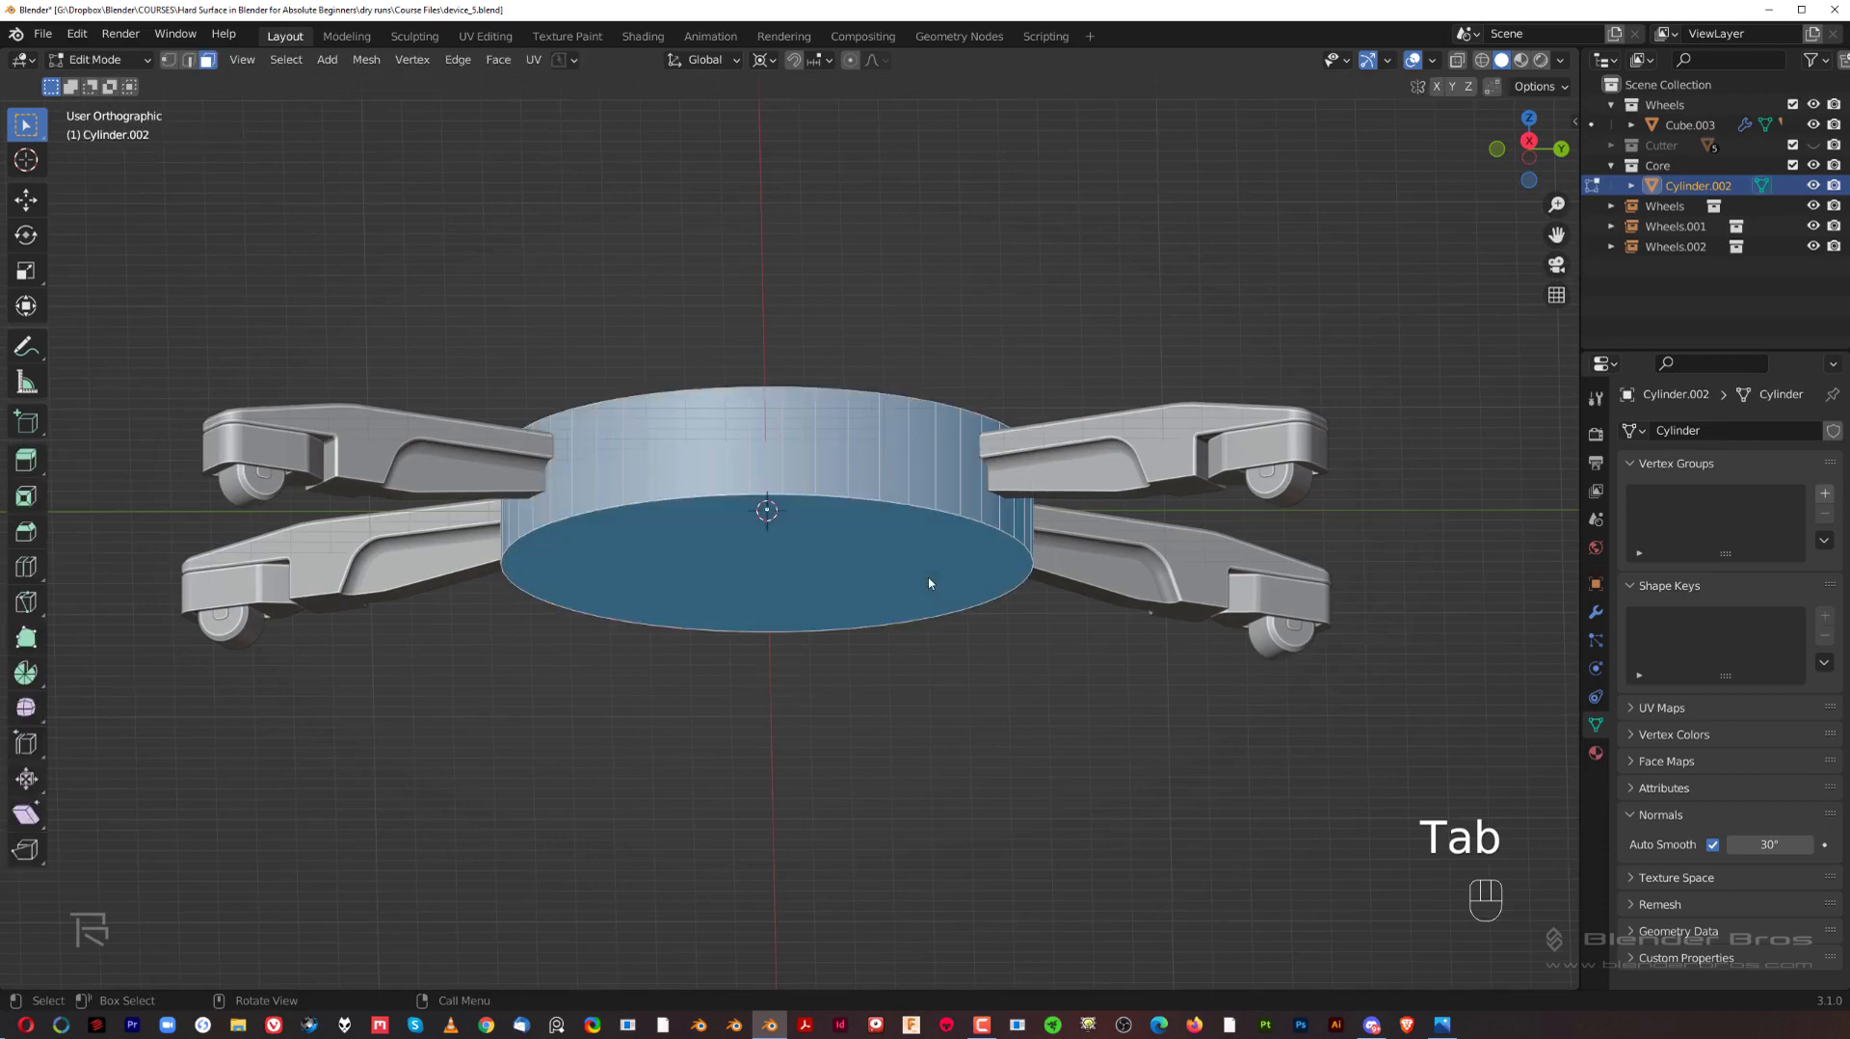
{"action": "left_click", "coordinate": [742, 533]}
{"action": "middle_click_drag", "start_coordinate": [742, 533], "coordinate": [857, 550]}
{"action": "key", "text": "ctrl+b"}
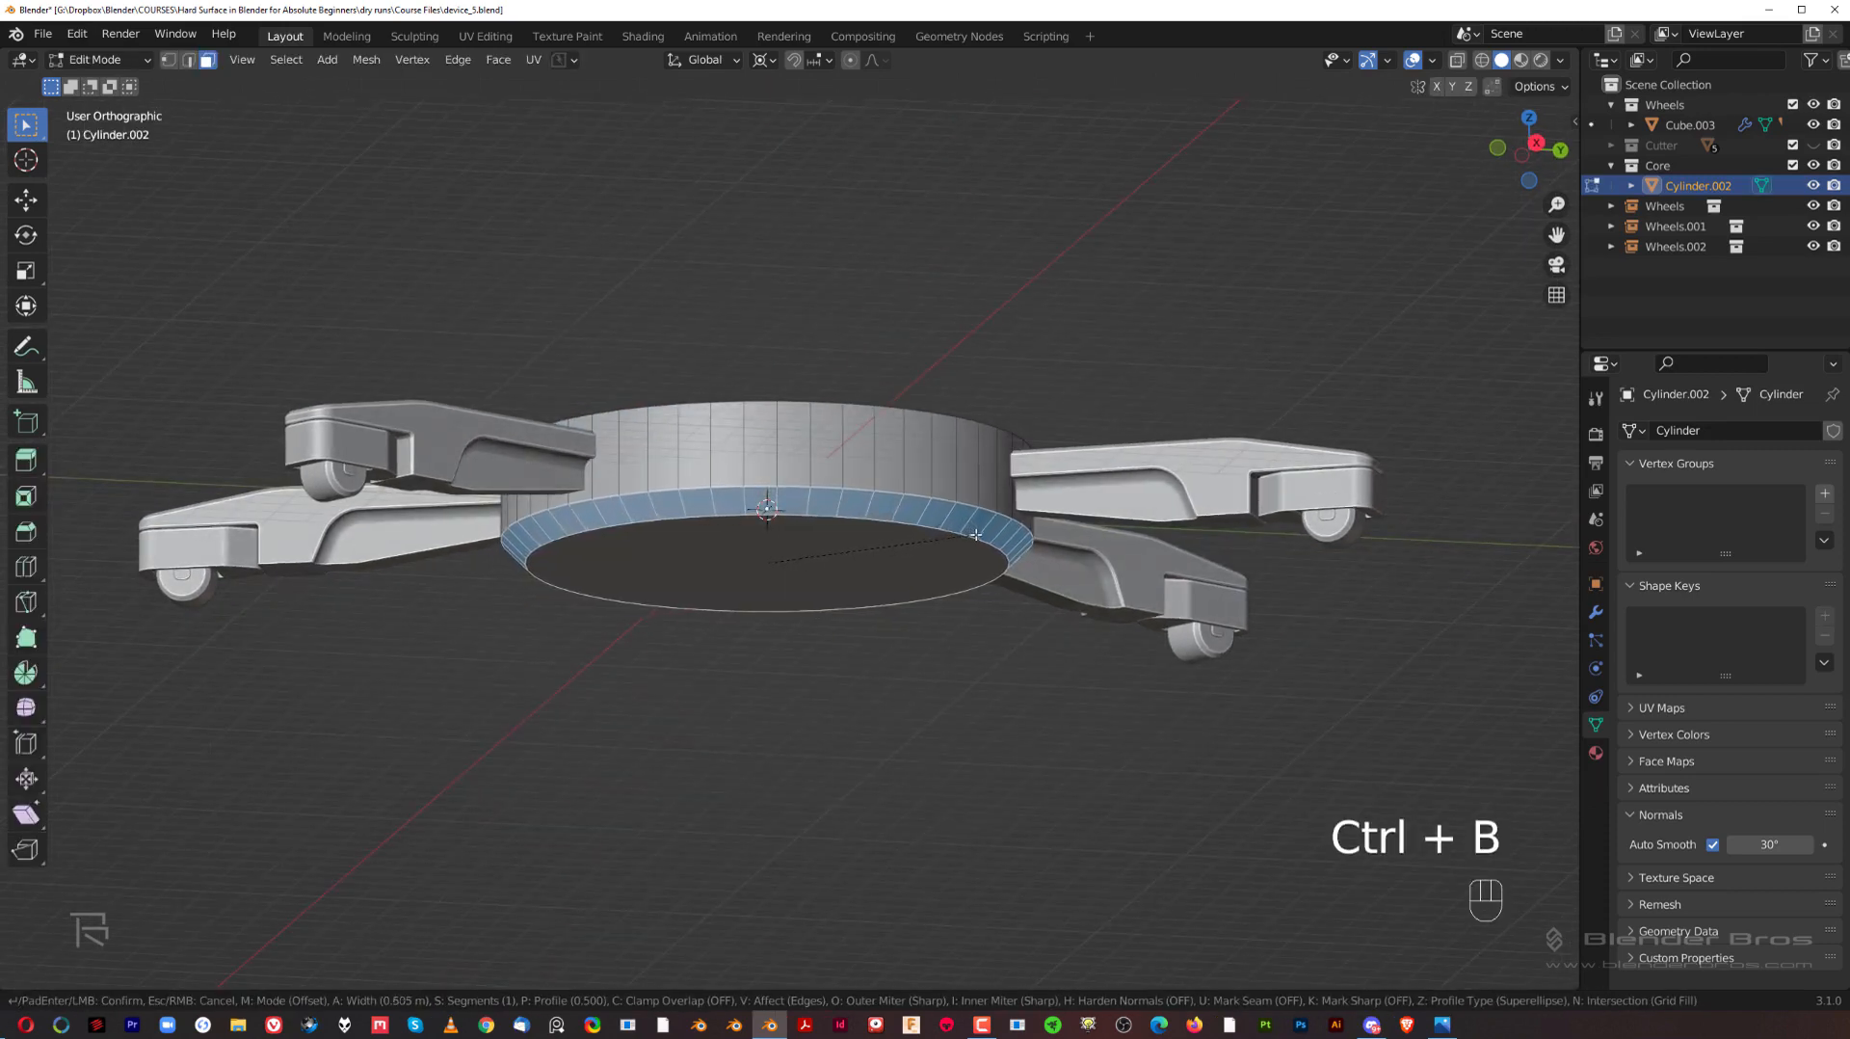
{"action": "left_click", "coordinate": [1026, 540]}
Step: Save the file and return the bevelled hub to Object Mode
{"action": "scroll", "coordinate": [818, 549], "scroll_direction": "up", "scroll_amount": 5}
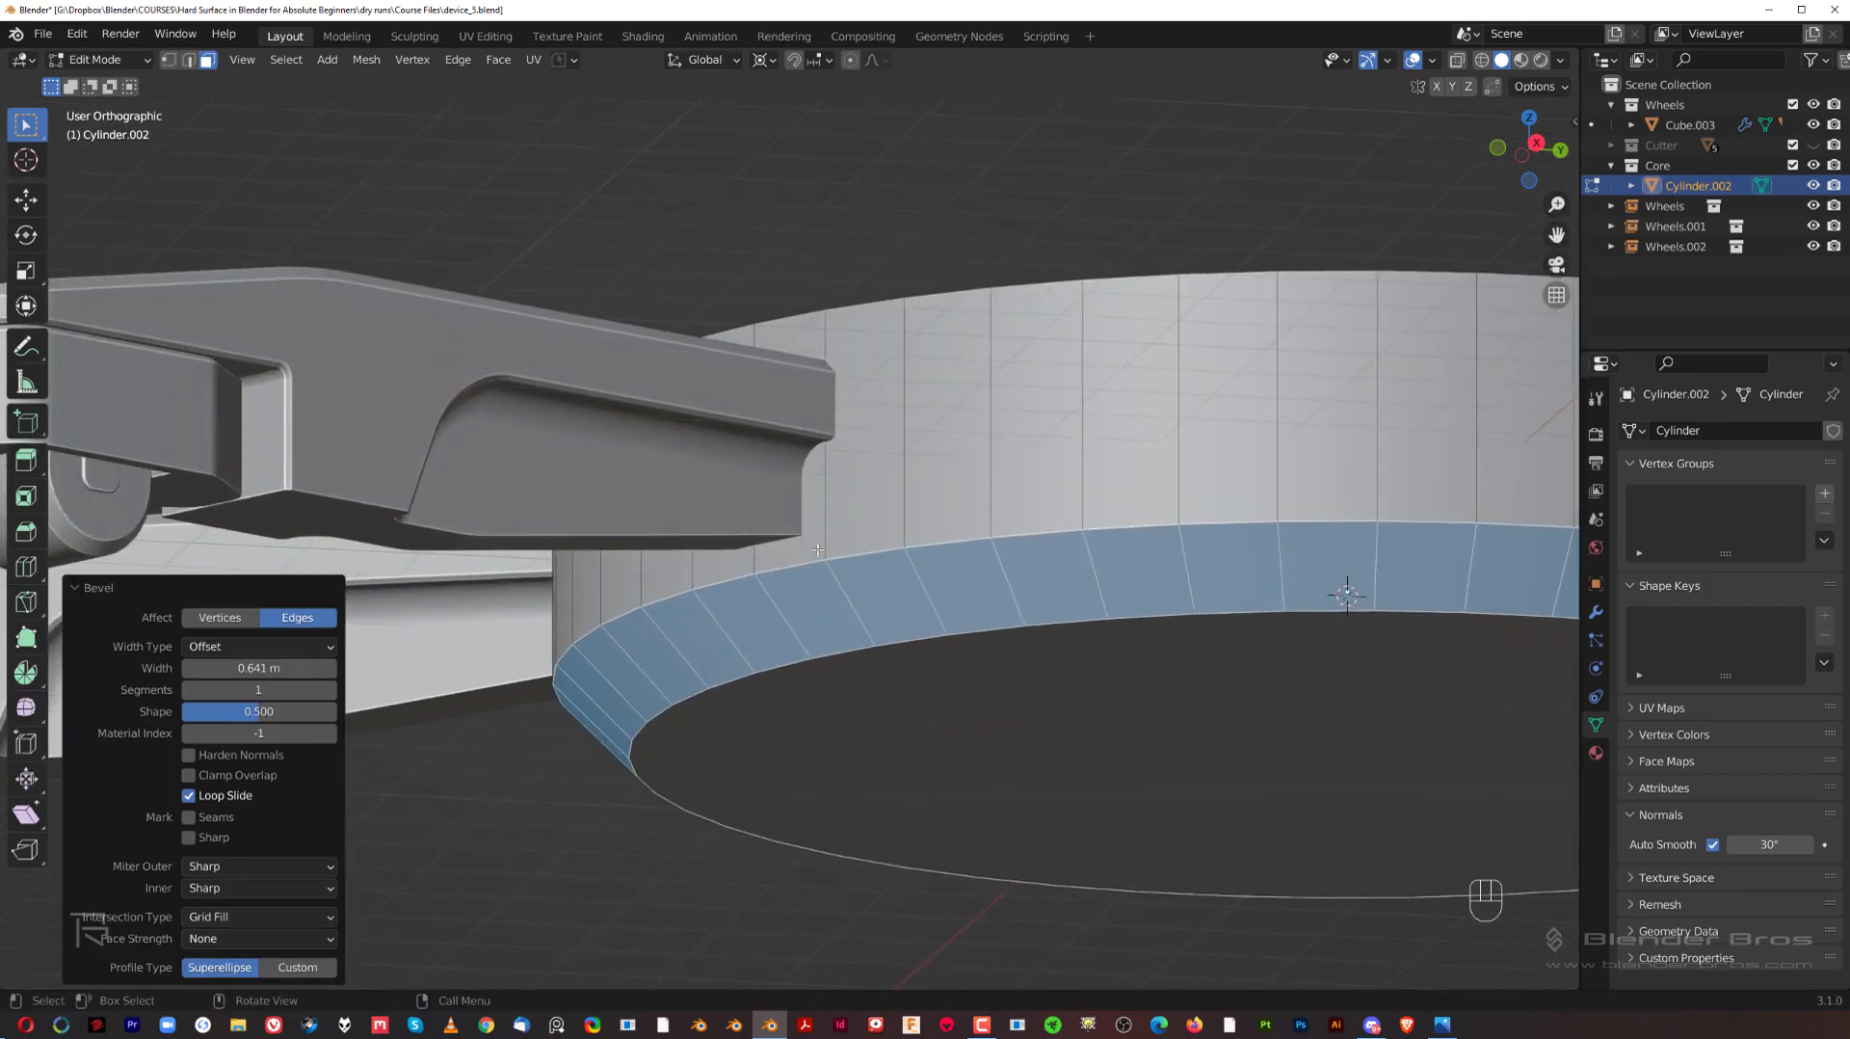
{"action": "key", "text": "ctrl+s"}
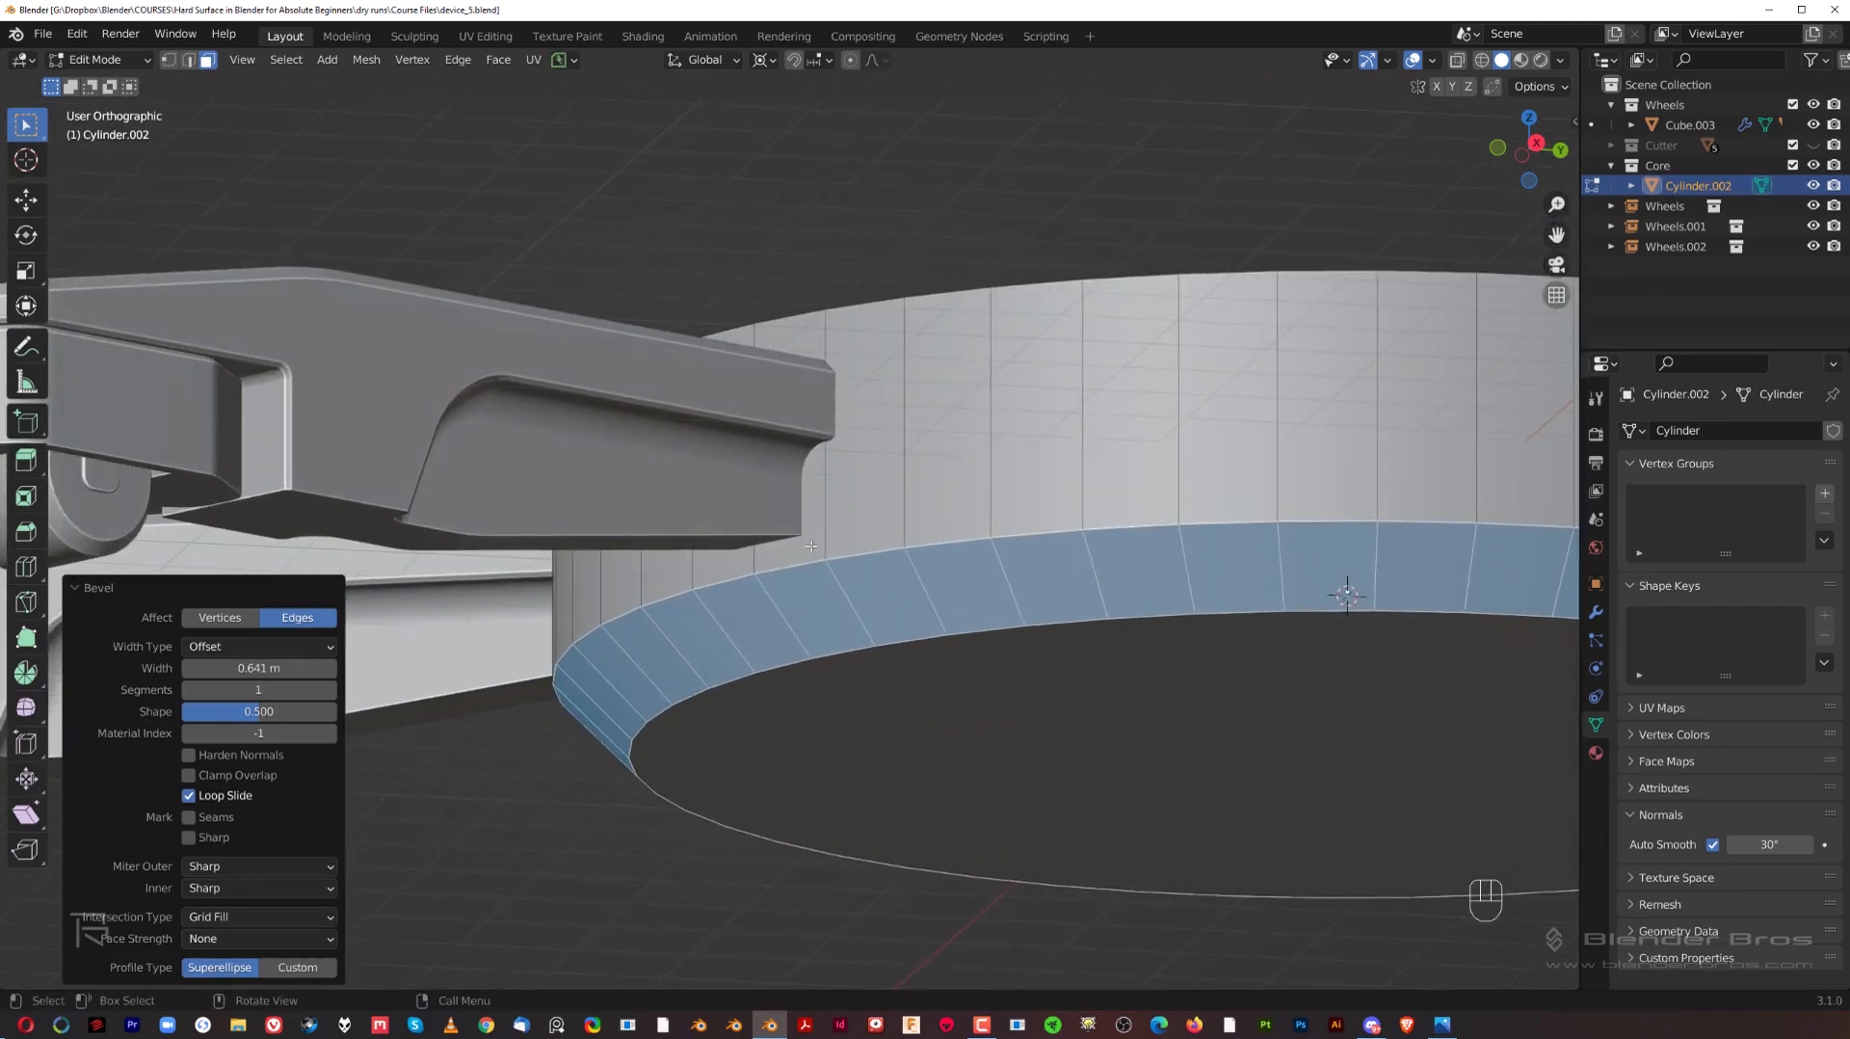
{"action": "scroll", "coordinate": [811, 546], "scroll_direction": "down", "scroll_amount": 2}
{"action": "key", "text": "Tab"}
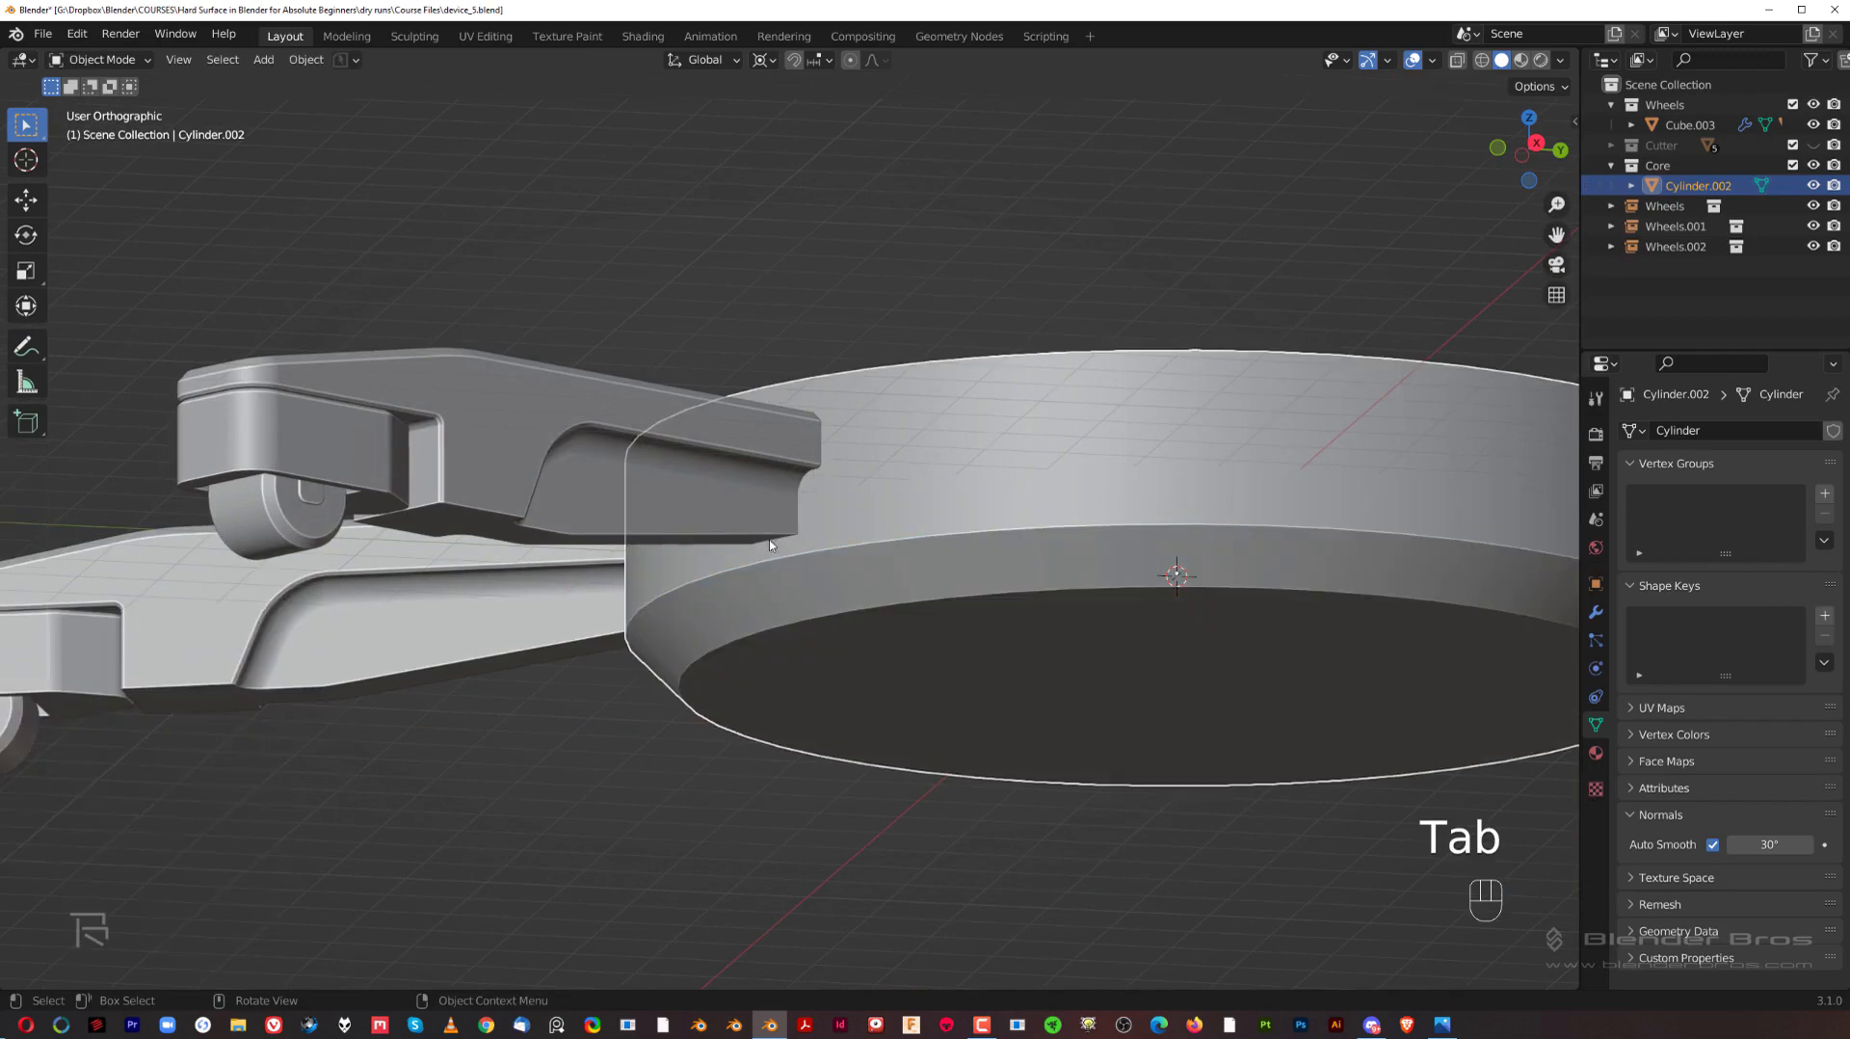
{"action": "scroll", "coordinate": [766, 535], "scroll_direction": "down", "scroll_amount": 6}
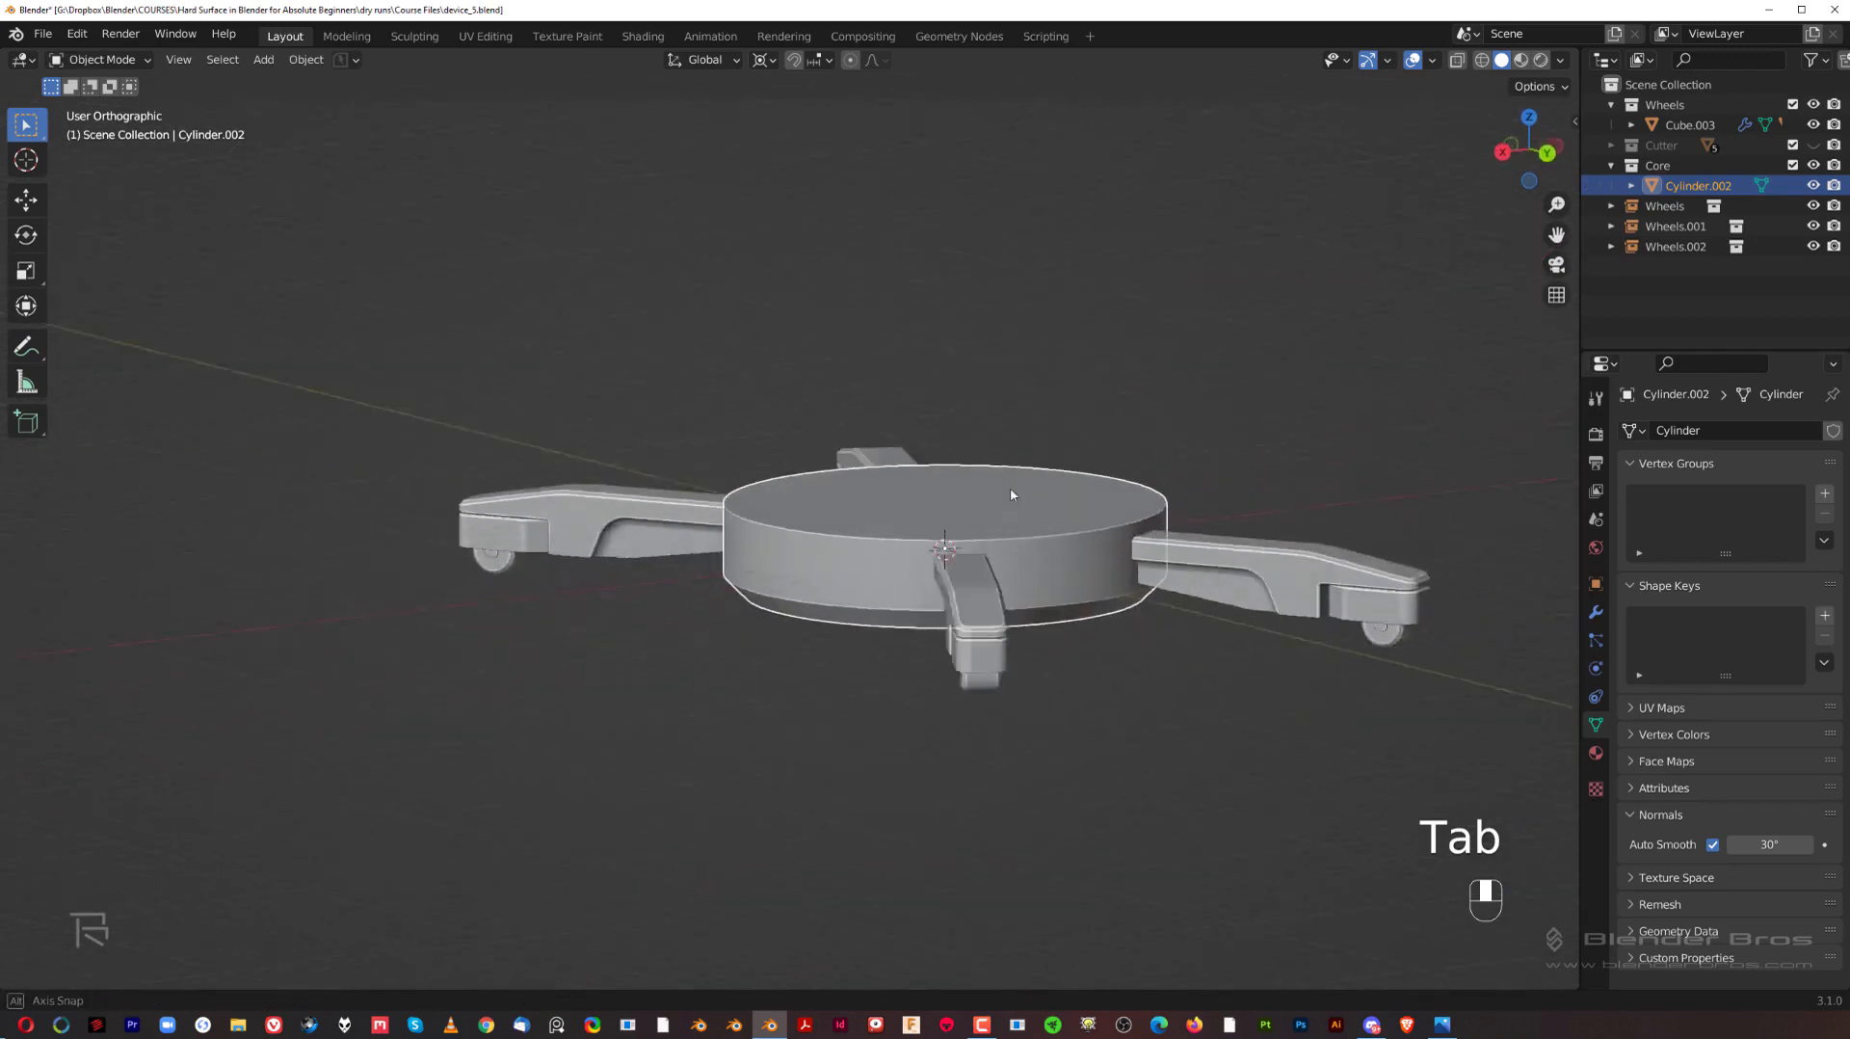
{"action": "middle_click_drag", "start_coordinate": [1010, 487], "coordinate": [1051, 528]}
{"action": "scroll", "coordinate": [832, 523], "scroll_direction": "up", "scroll_amount": 2}
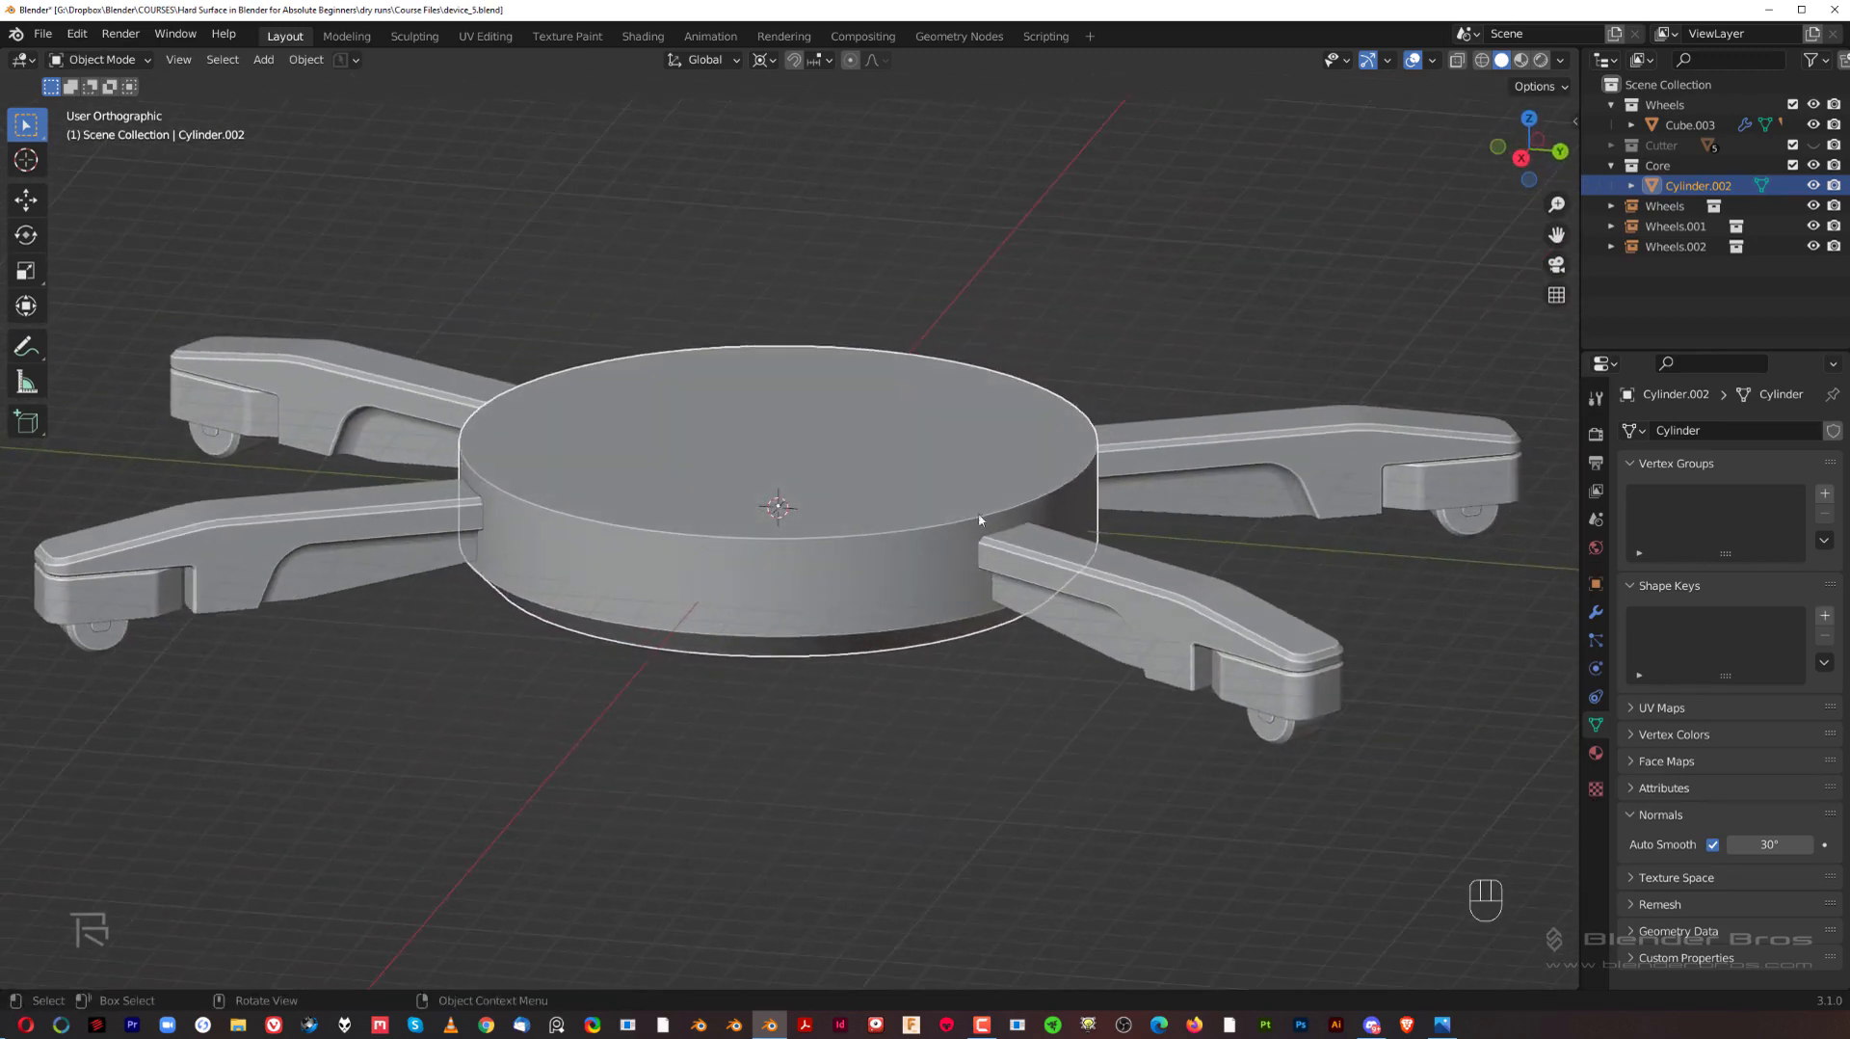
Step: Try beveling the hub's top rim by about 0.18 m in Edit Mode and undo the bevel
{"action": "key", "text": "Tab"}
{"action": "left_click", "coordinate": [921, 478]}
{"action": "key", "text": "ctrl+b"}
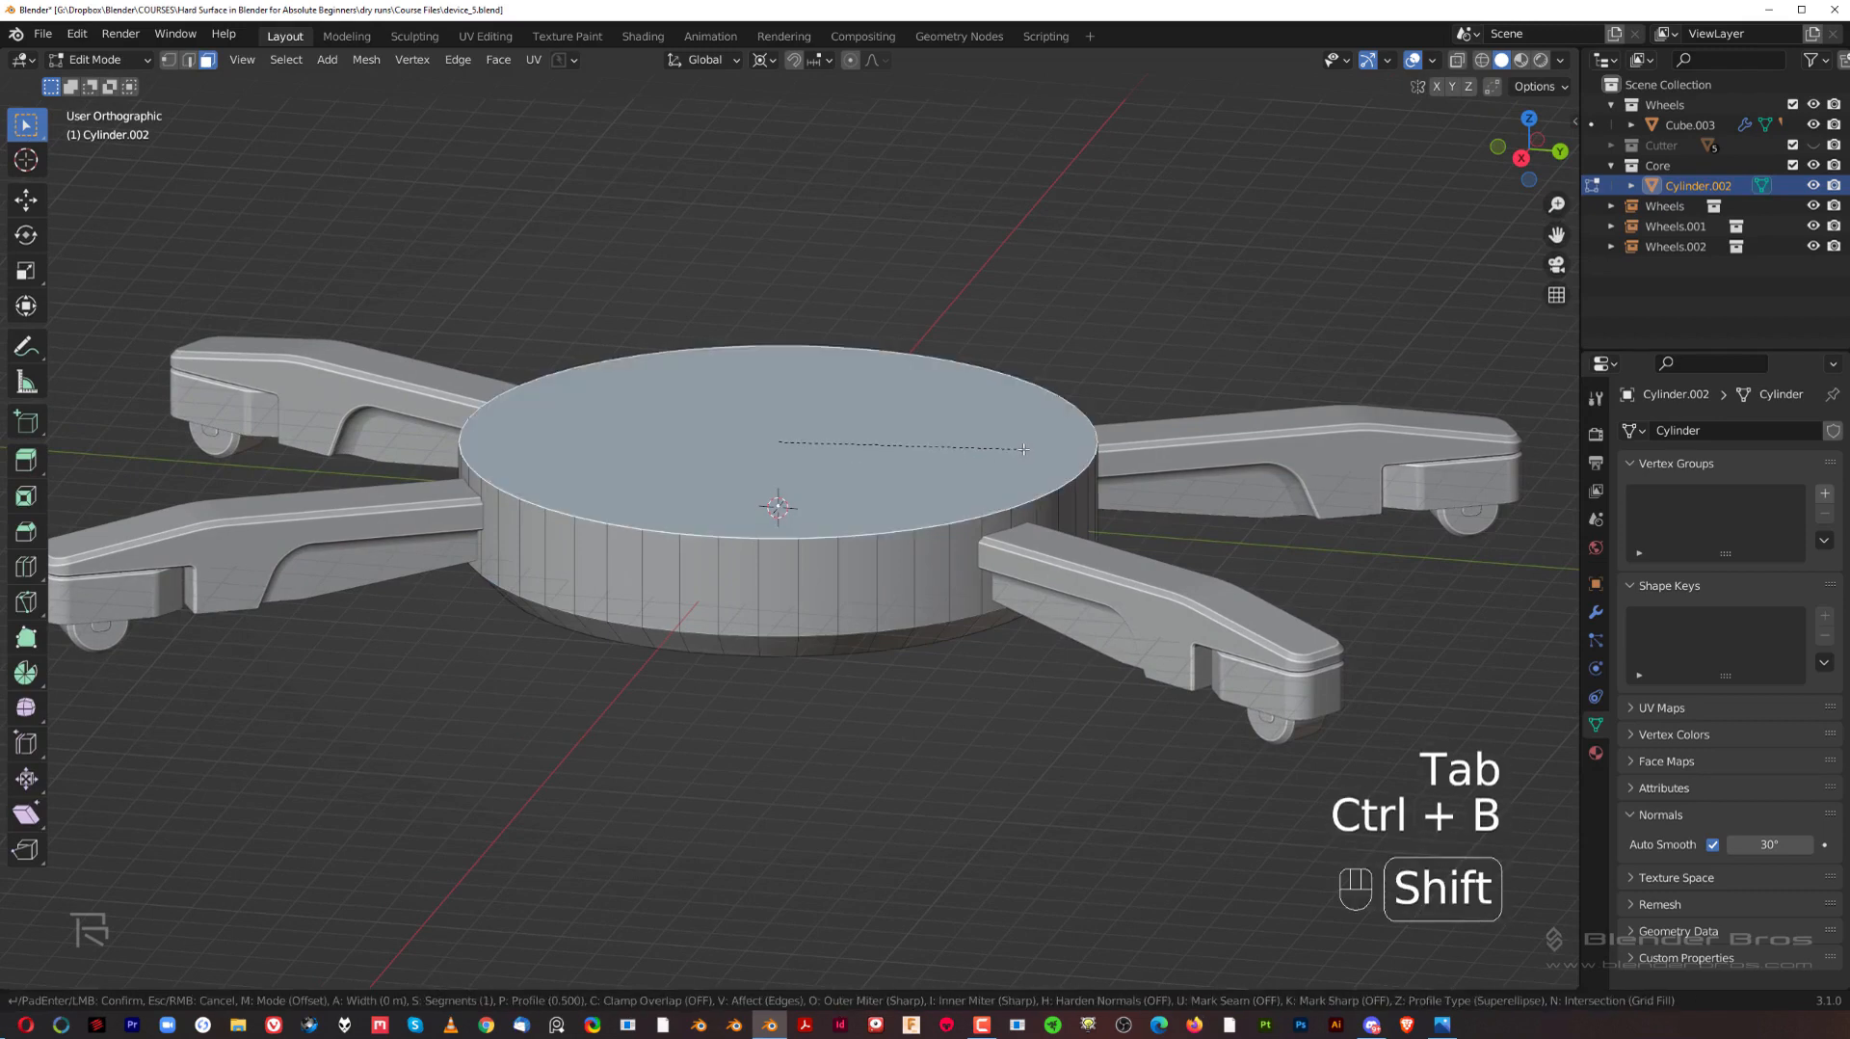
{"action": "left_click", "coordinate": [1012, 515]}
{"action": "middle_click_drag", "start_coordinate": [1012, 516], "coordinate": [992, 579]}
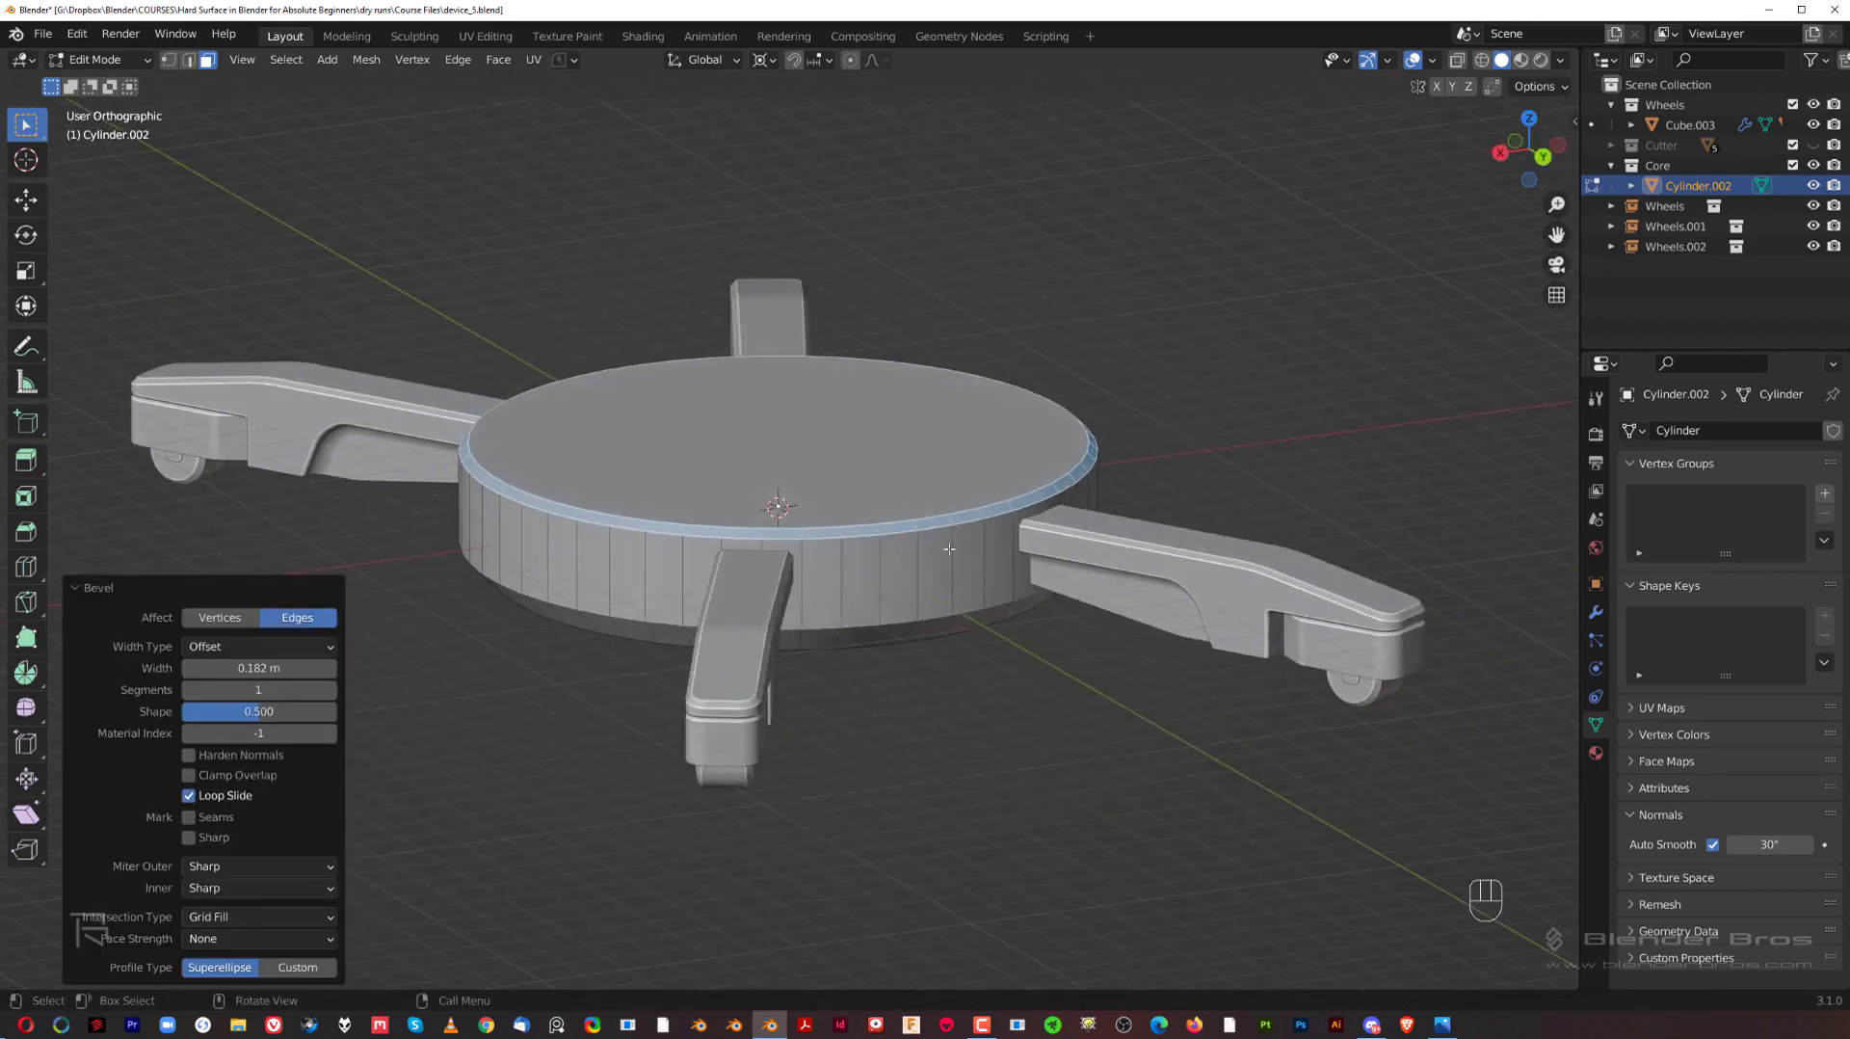
{"action": "middle_click_drag", "start_coordinate": [940, 493], "coordinate": [1002, 386]}
{"action": "key", "text": "ctrl+z"}
Step: Bevel the hub's top rim by about 0.24 m
{"action": "key", "text": "ctrl+b"}
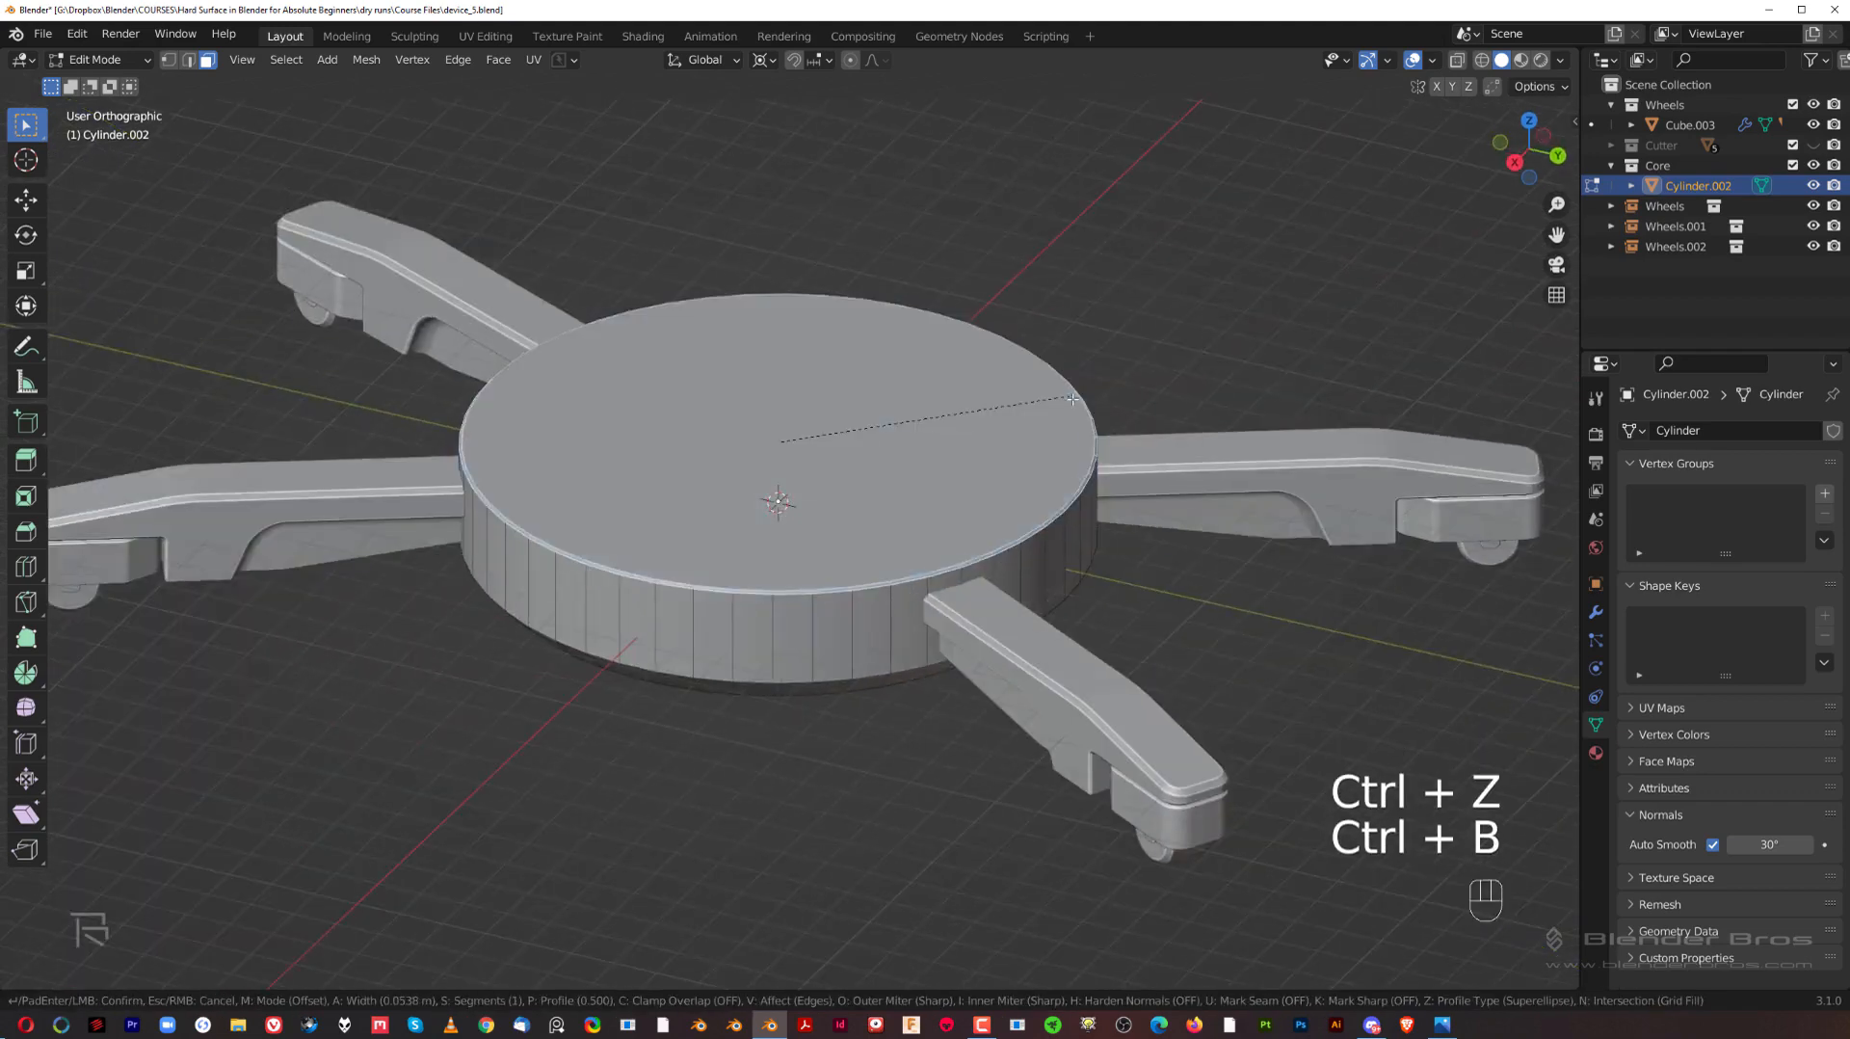
{"action": "left_click", "coordinate": [1117, 394]}
{"action": "middle_click_drag", "start_coordinate": [1117, 394], "coordinate": [962, 525]}
{"action": "middle_click_drag", "start_coordinate": [984, 540], "coordinate": [880, 503]}
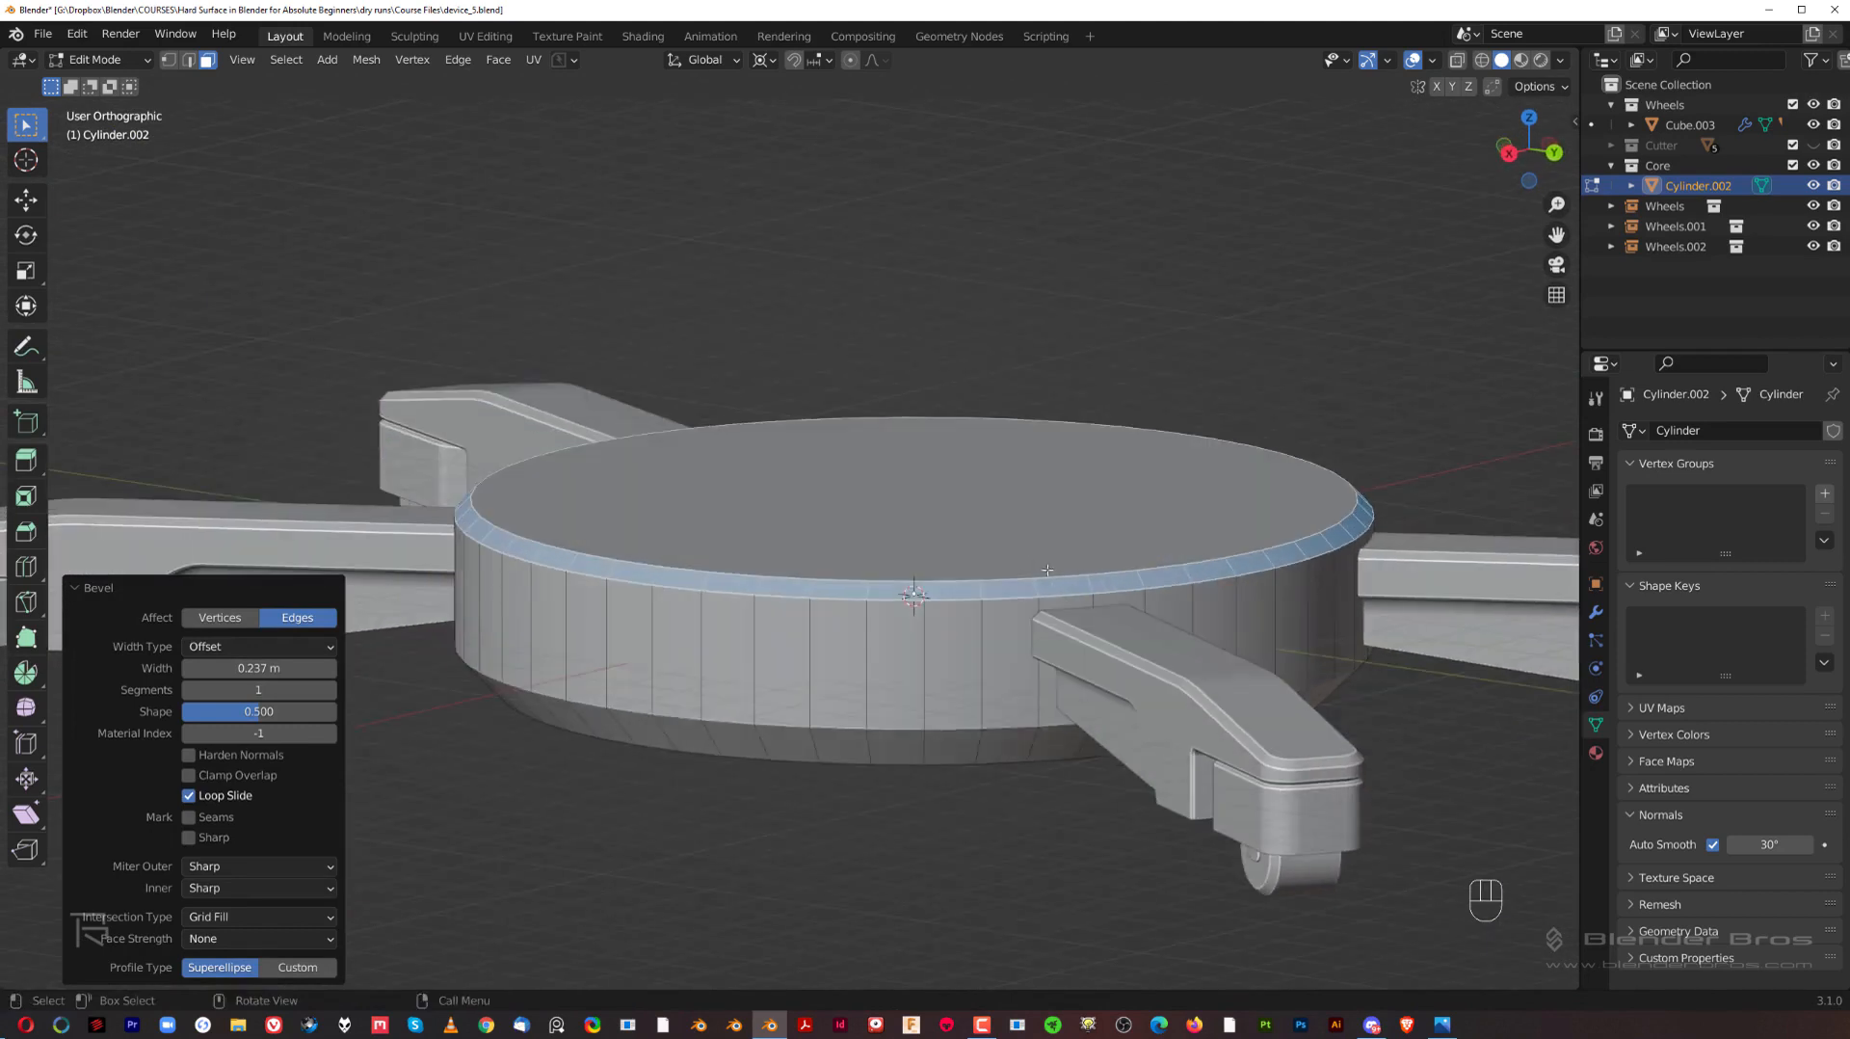
Step: Raise the hub's top face together with its bevel ring about 0.015 m along Z and return to Object Mode
{"action": "left_click", "coordinate": [881, 497], "text": "shift"}
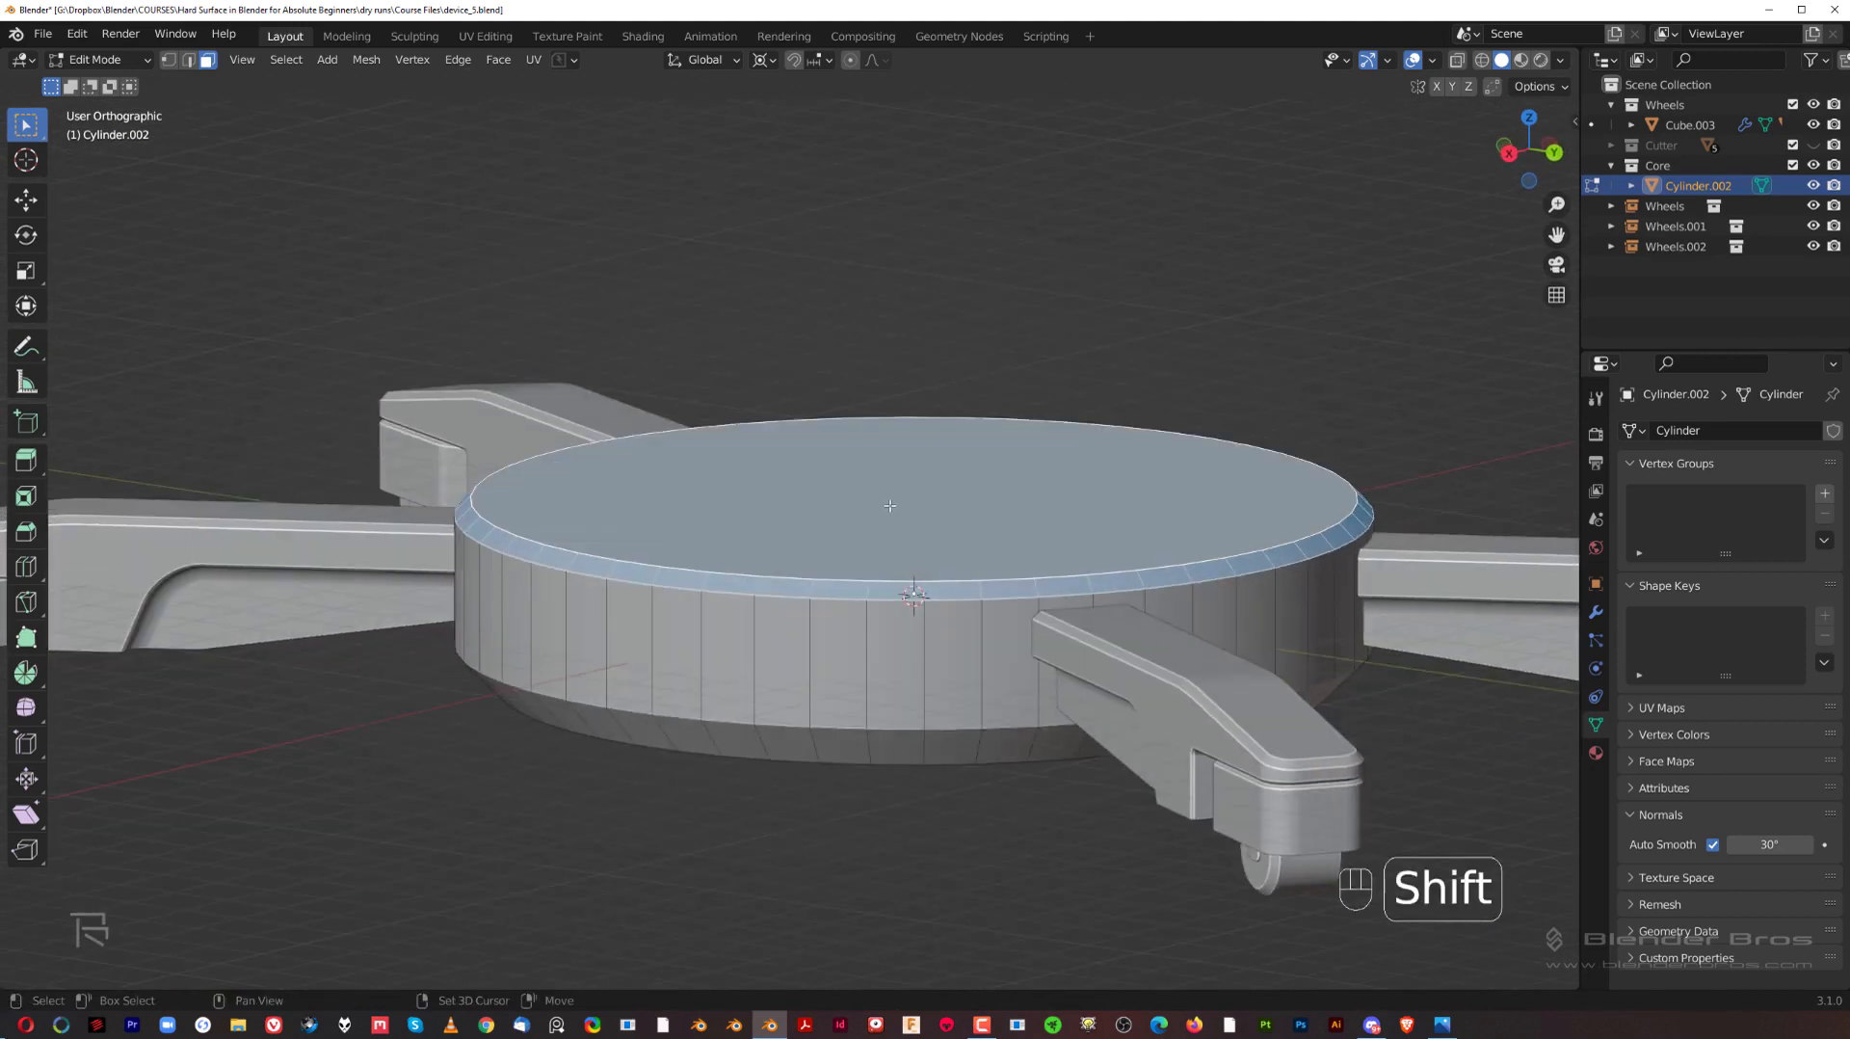
{"action": "key", "text": "g"}
{"action": "key", "text": "z"}
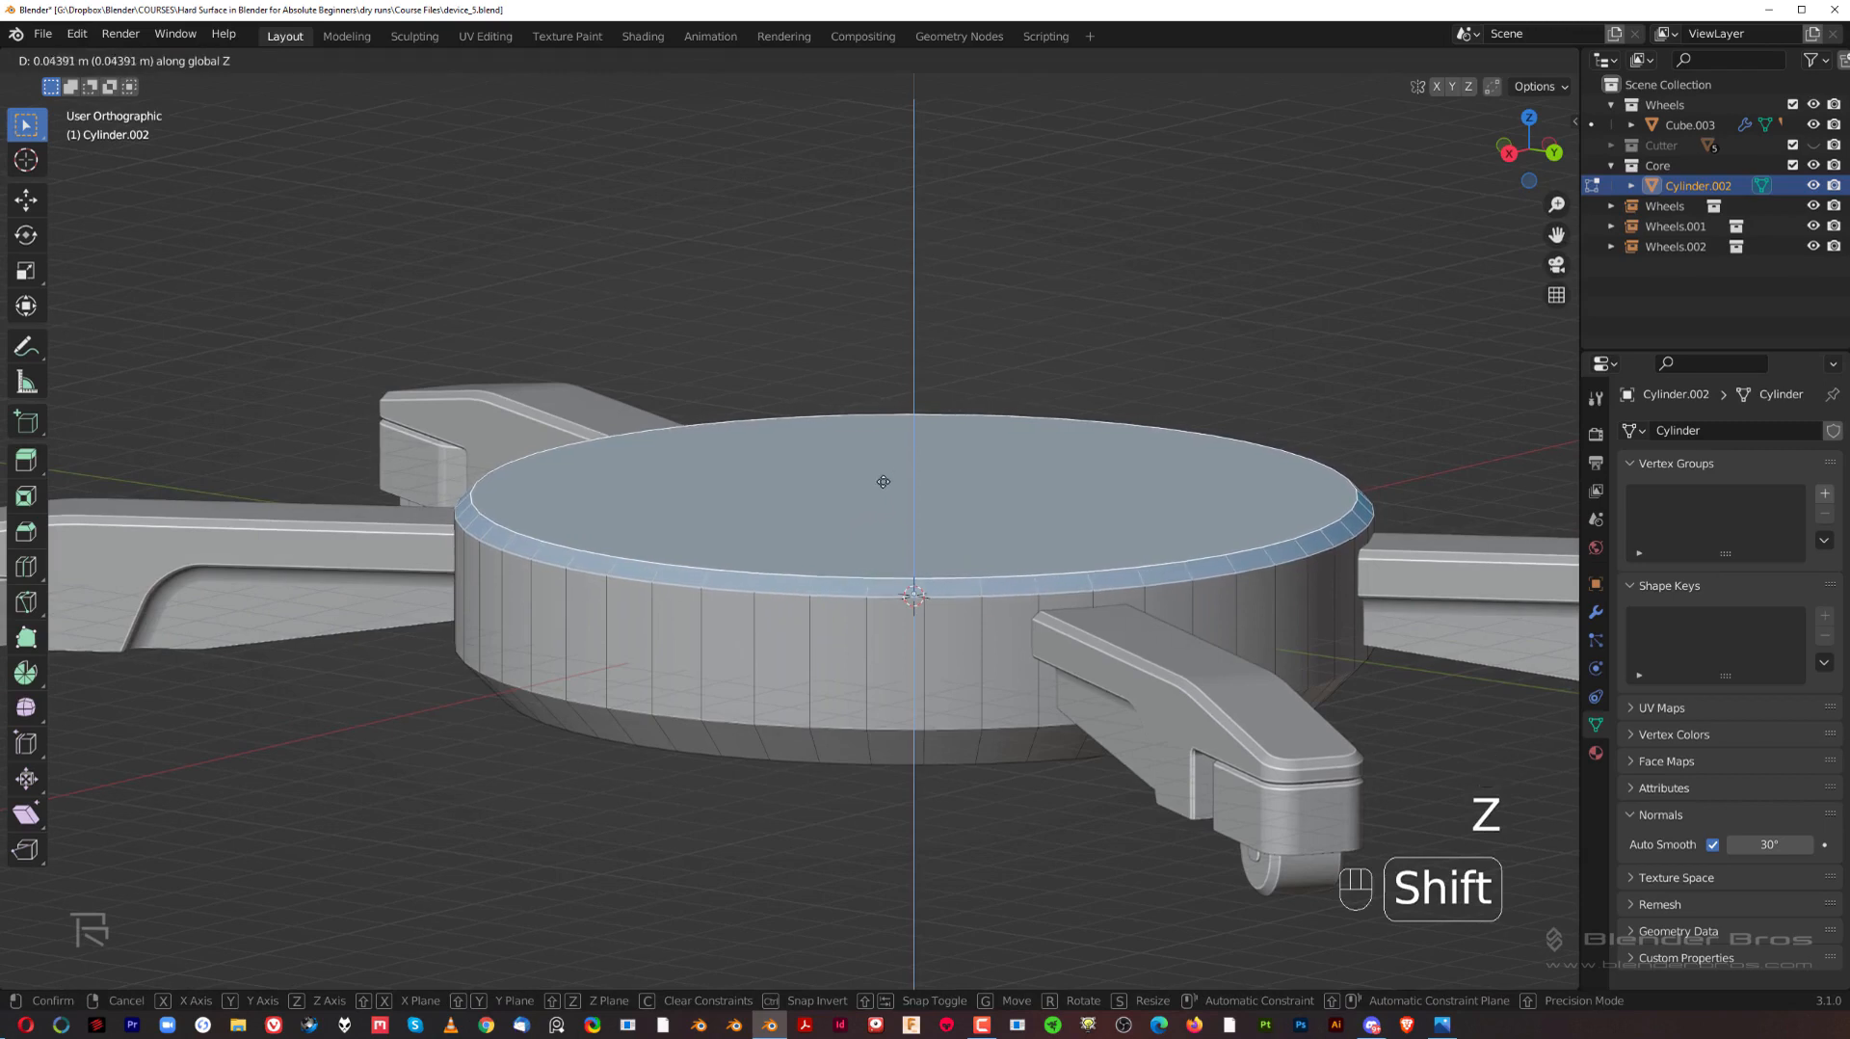
{"action": "left_click", "coordinate": [880, 497]}
{"action": "middle_click_drag", "start_coordinate": [881, 497], "coordinate": [1054, 526]}
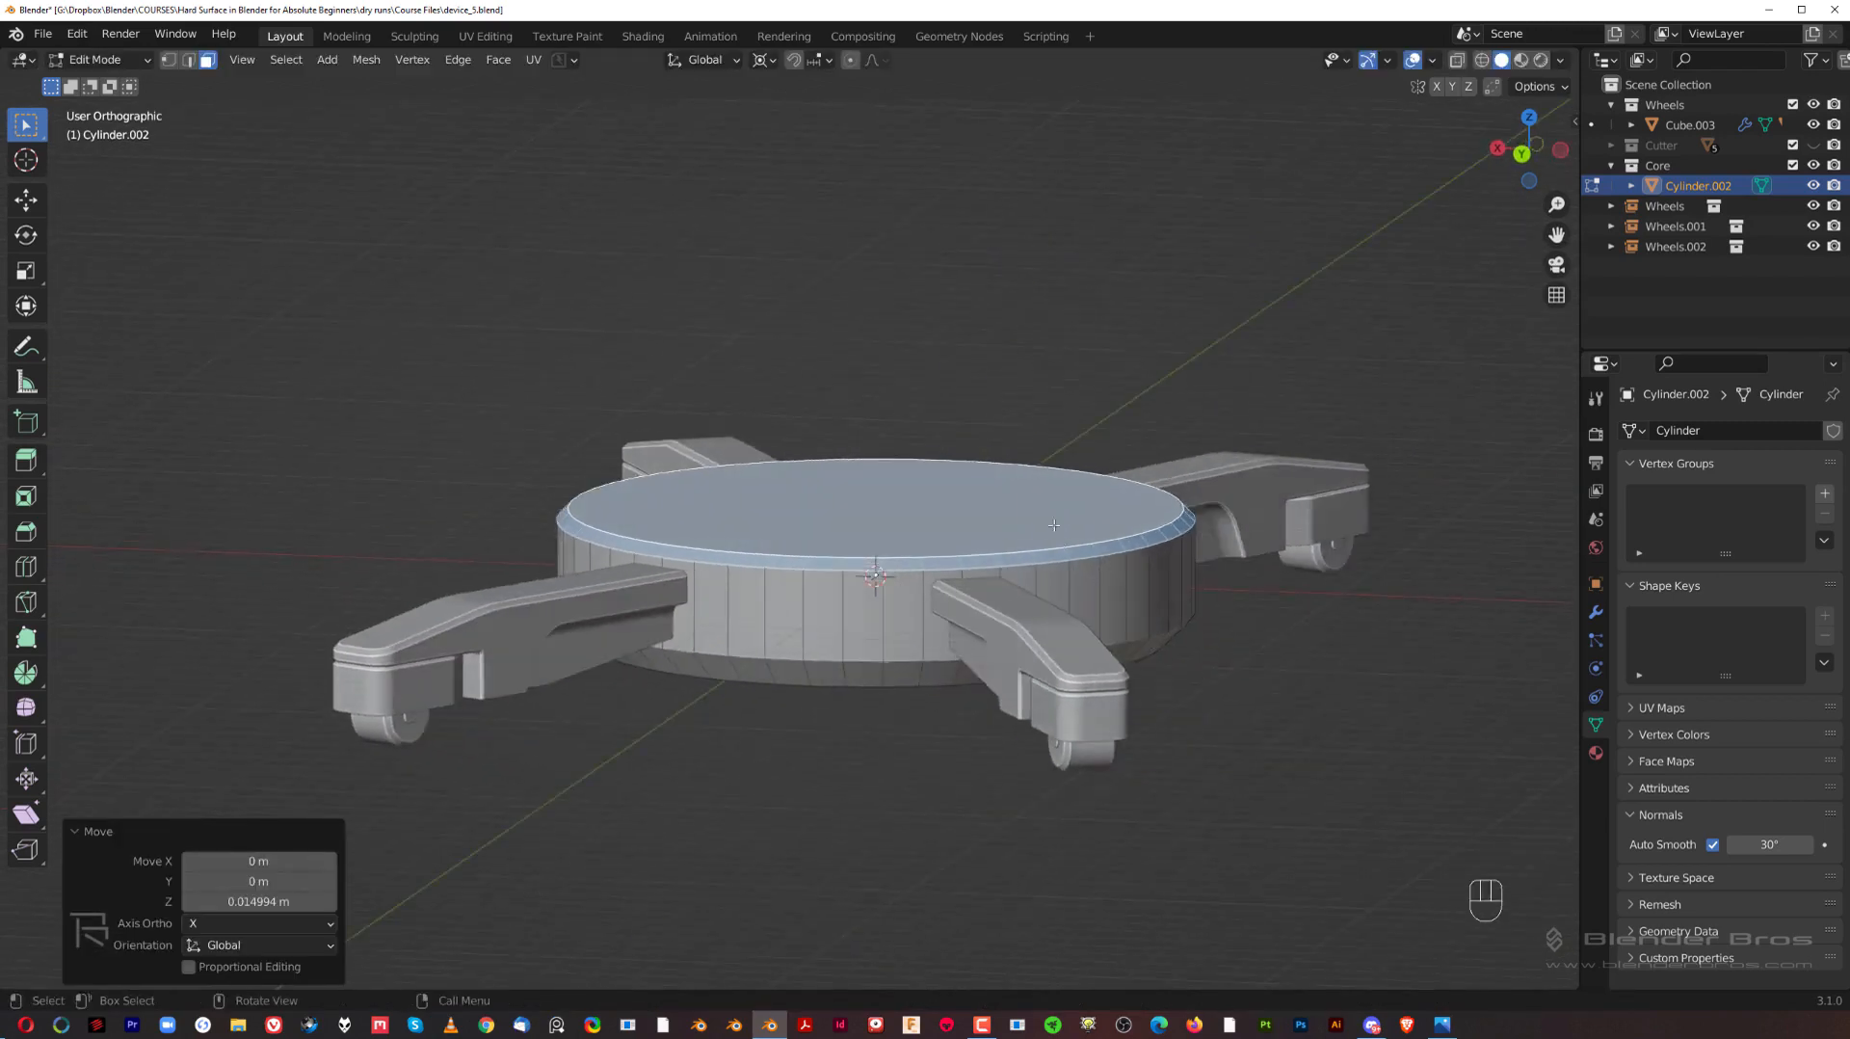
{"action": "scroll", "coordinate": [1054, 525], "scroll_direction": "up", "scroll_amount": 1}
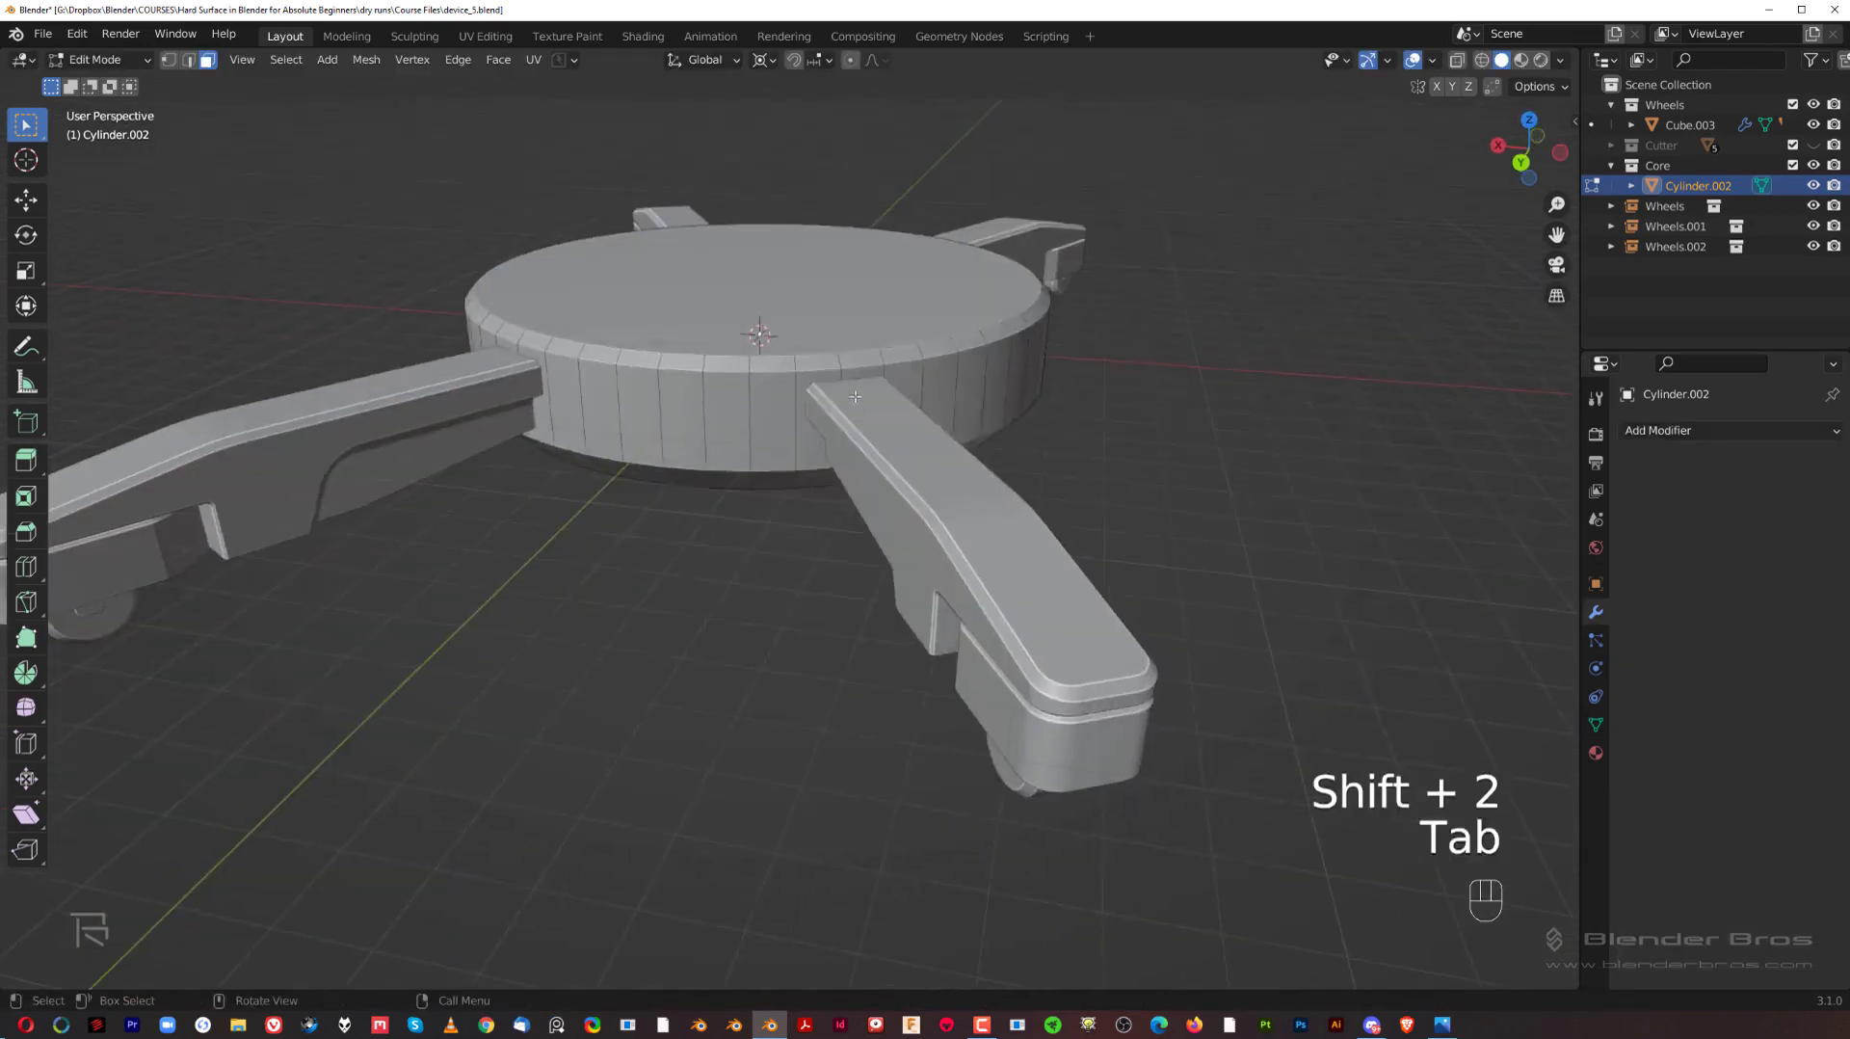
{"action": "key", "text": "Tab"}
{"action": "middle_click_drag", "start_coordinate": [847, 403], "coordinate": [807, 525], "text": "shift"}
{"action": "scroll", "coordinate": [807, 525], "scroll_direction": "up", "scroll_amount": 2}
{"action": "left_click", "coordinate": [807, 525]}
{"action": "key", "text": "Tab"}
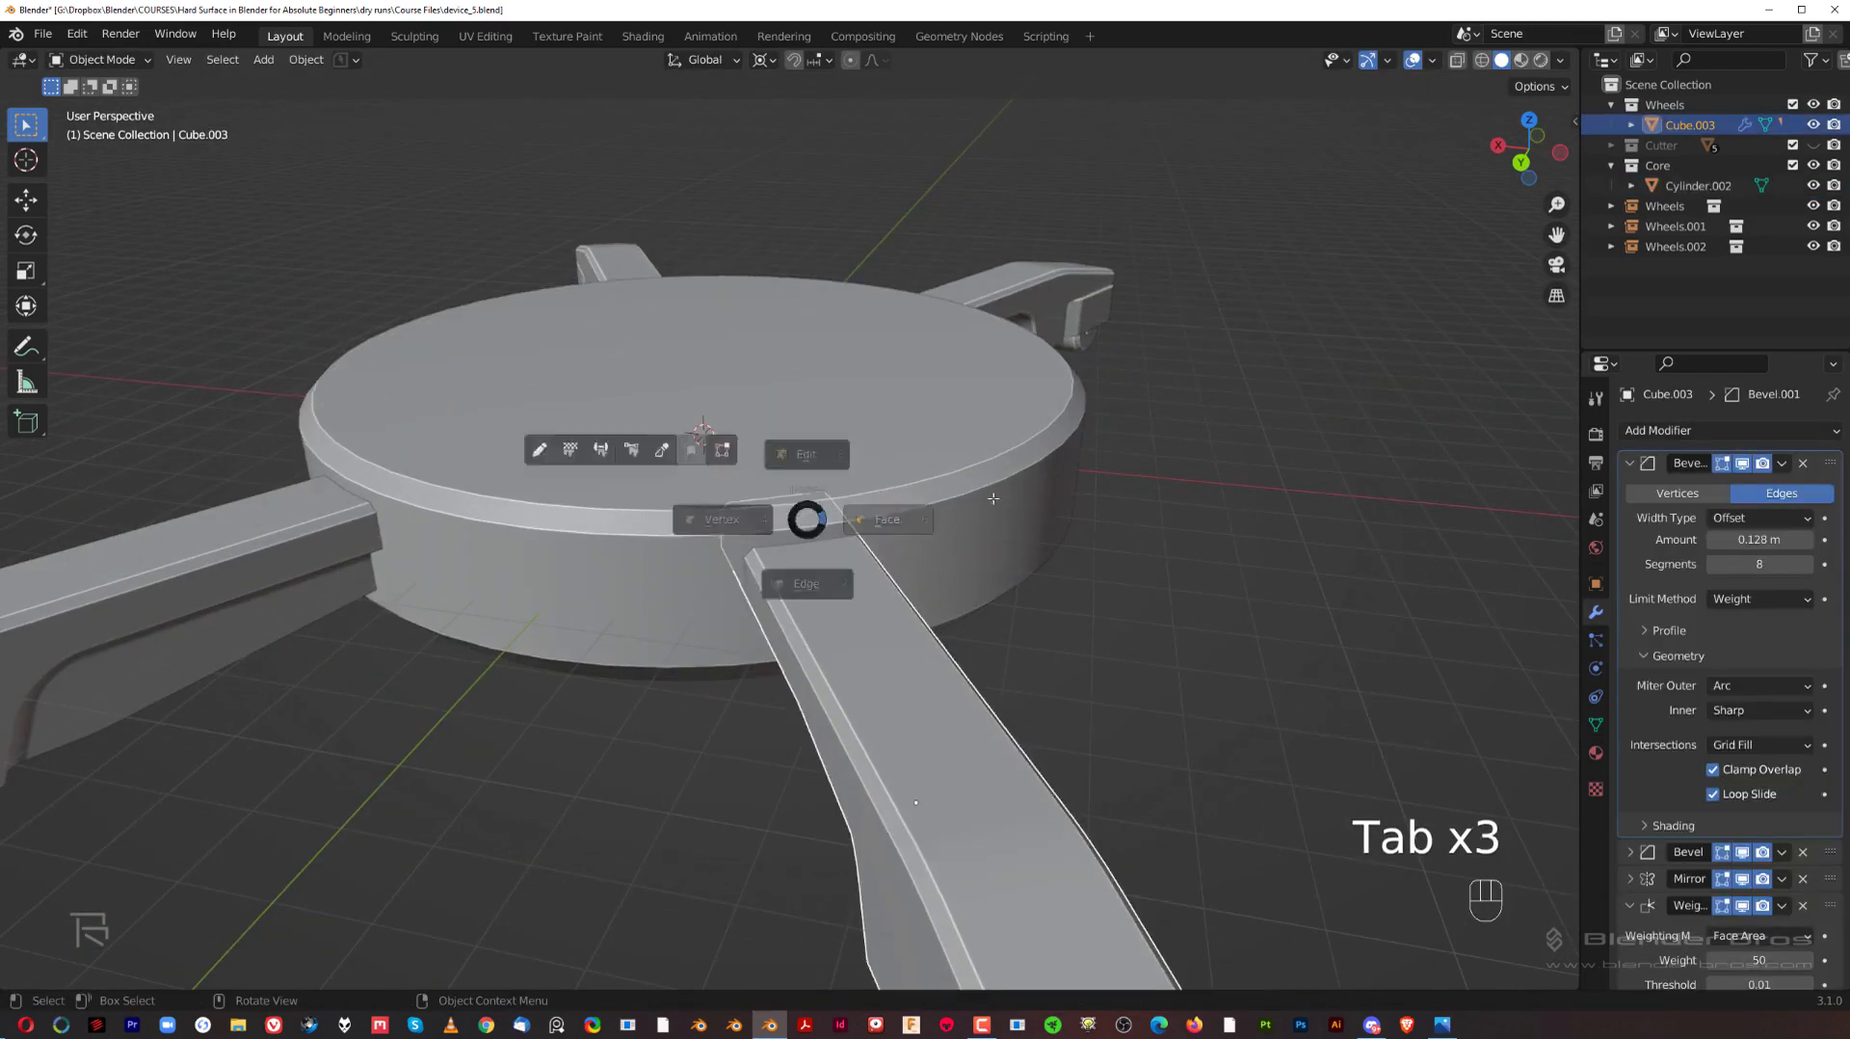
{"action": "key", "text": "Tab"}
Step: Select the hub's top face and a column of side and lower bevel faces beside an arm in Edit Mode
{"action": "left_click", "coordinate": [772, 472]}
{"action": "key", "text": "Tab"}
{"action": "middle_click_drag", "start_coordinate": [973, 501], "coordinate": [942, 503]}
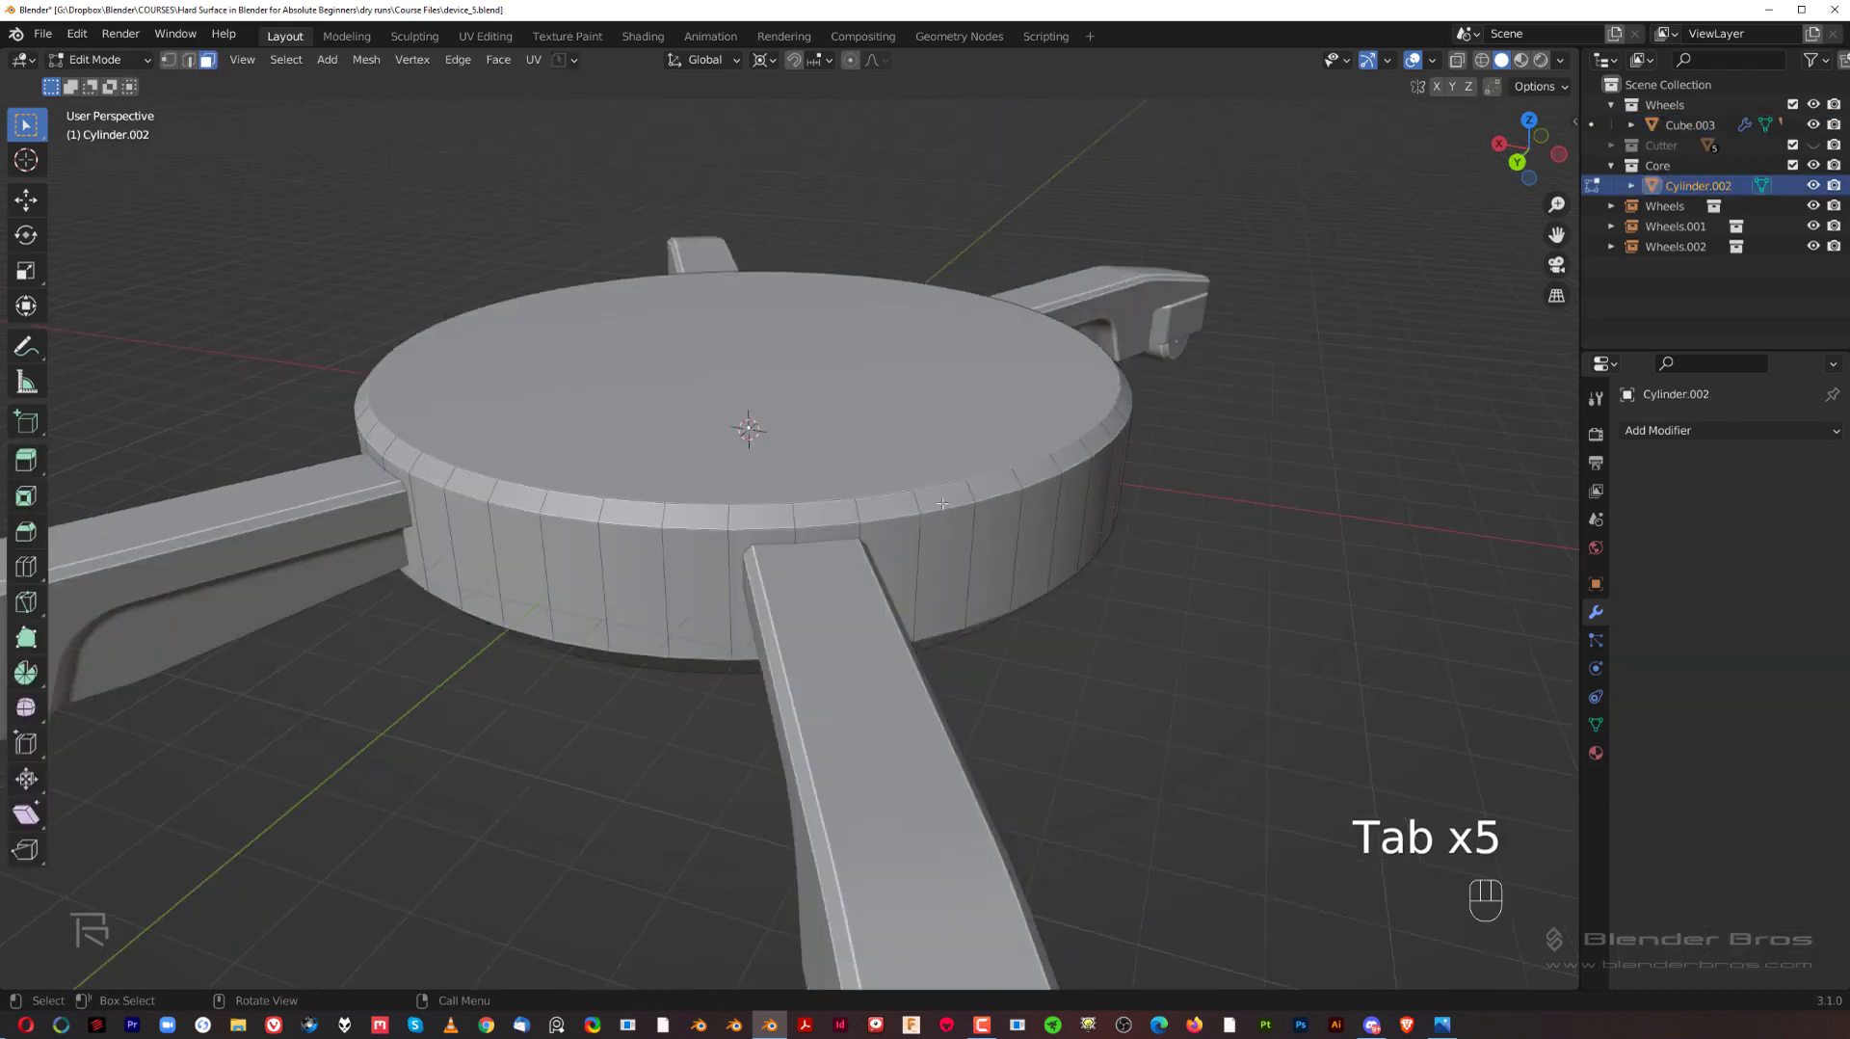
{"action": "middle_click_drag", "start_coordinate": [819, 521], "coordinate": [713, 569]}
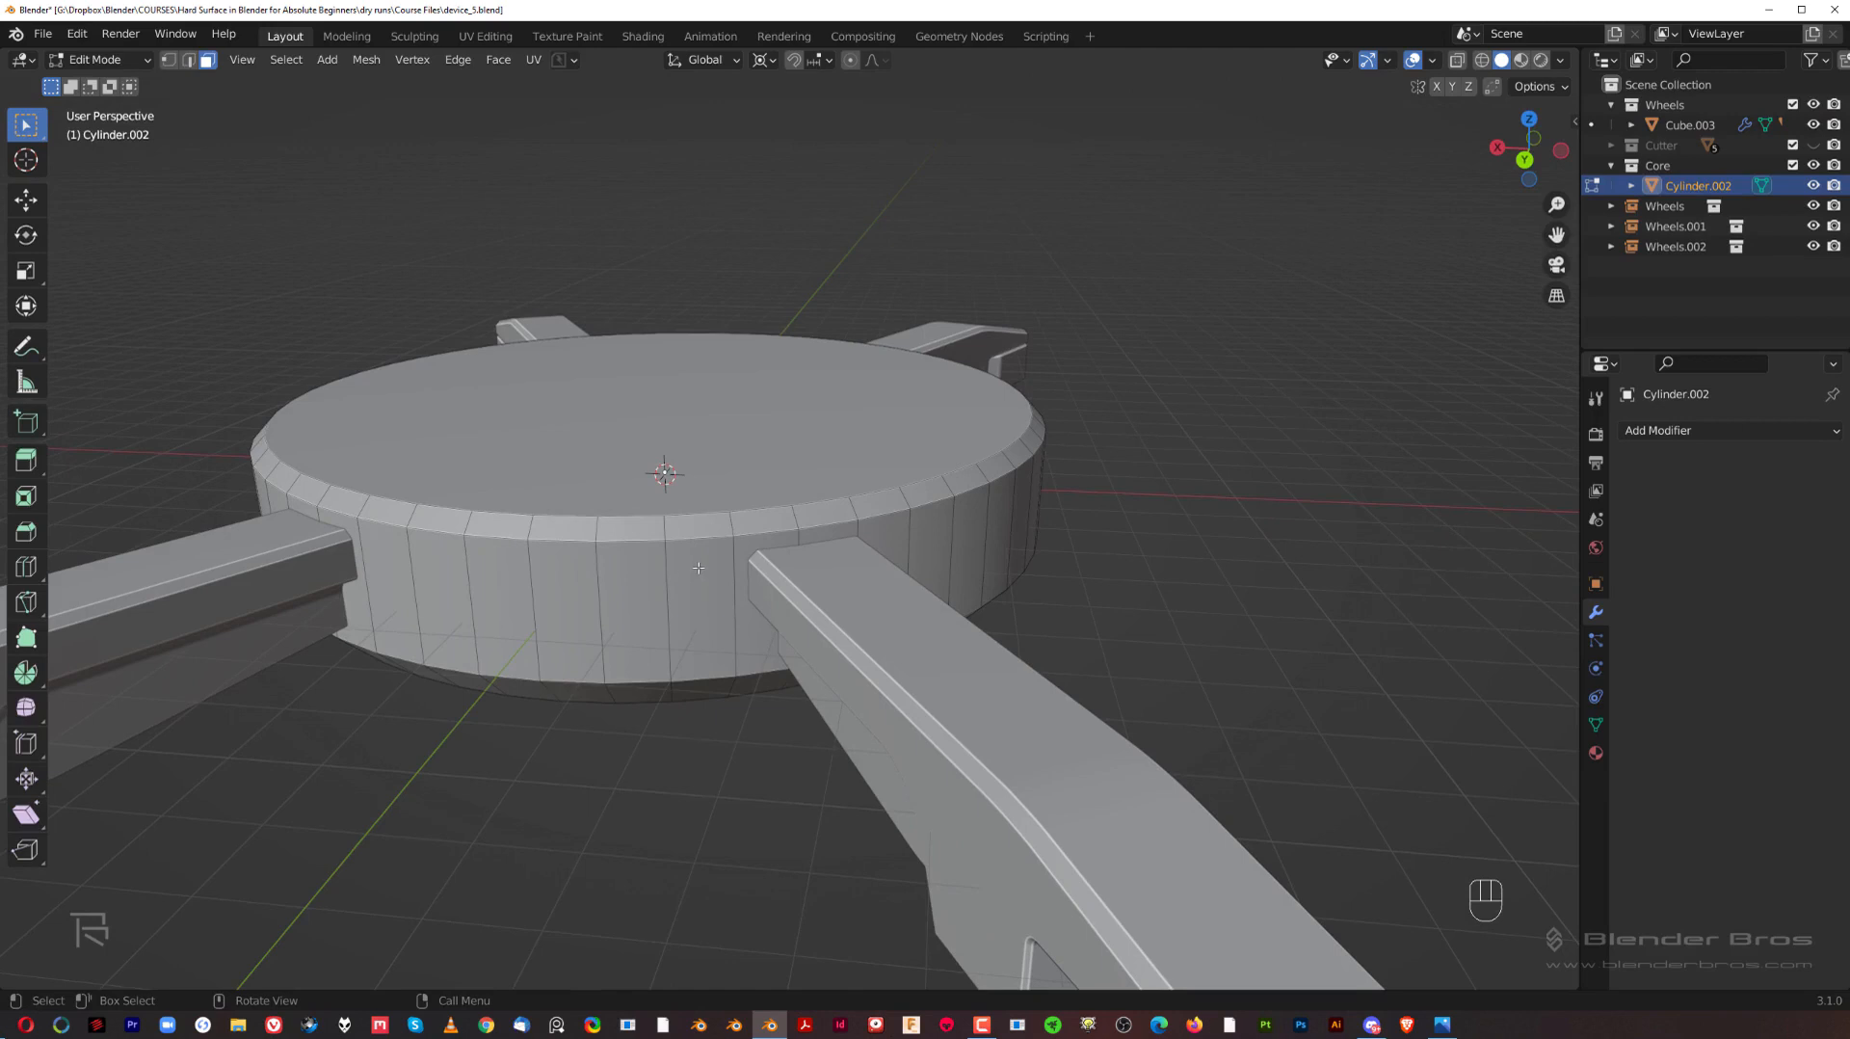
{"action": "left_click", "coordinate": [695, 468]}
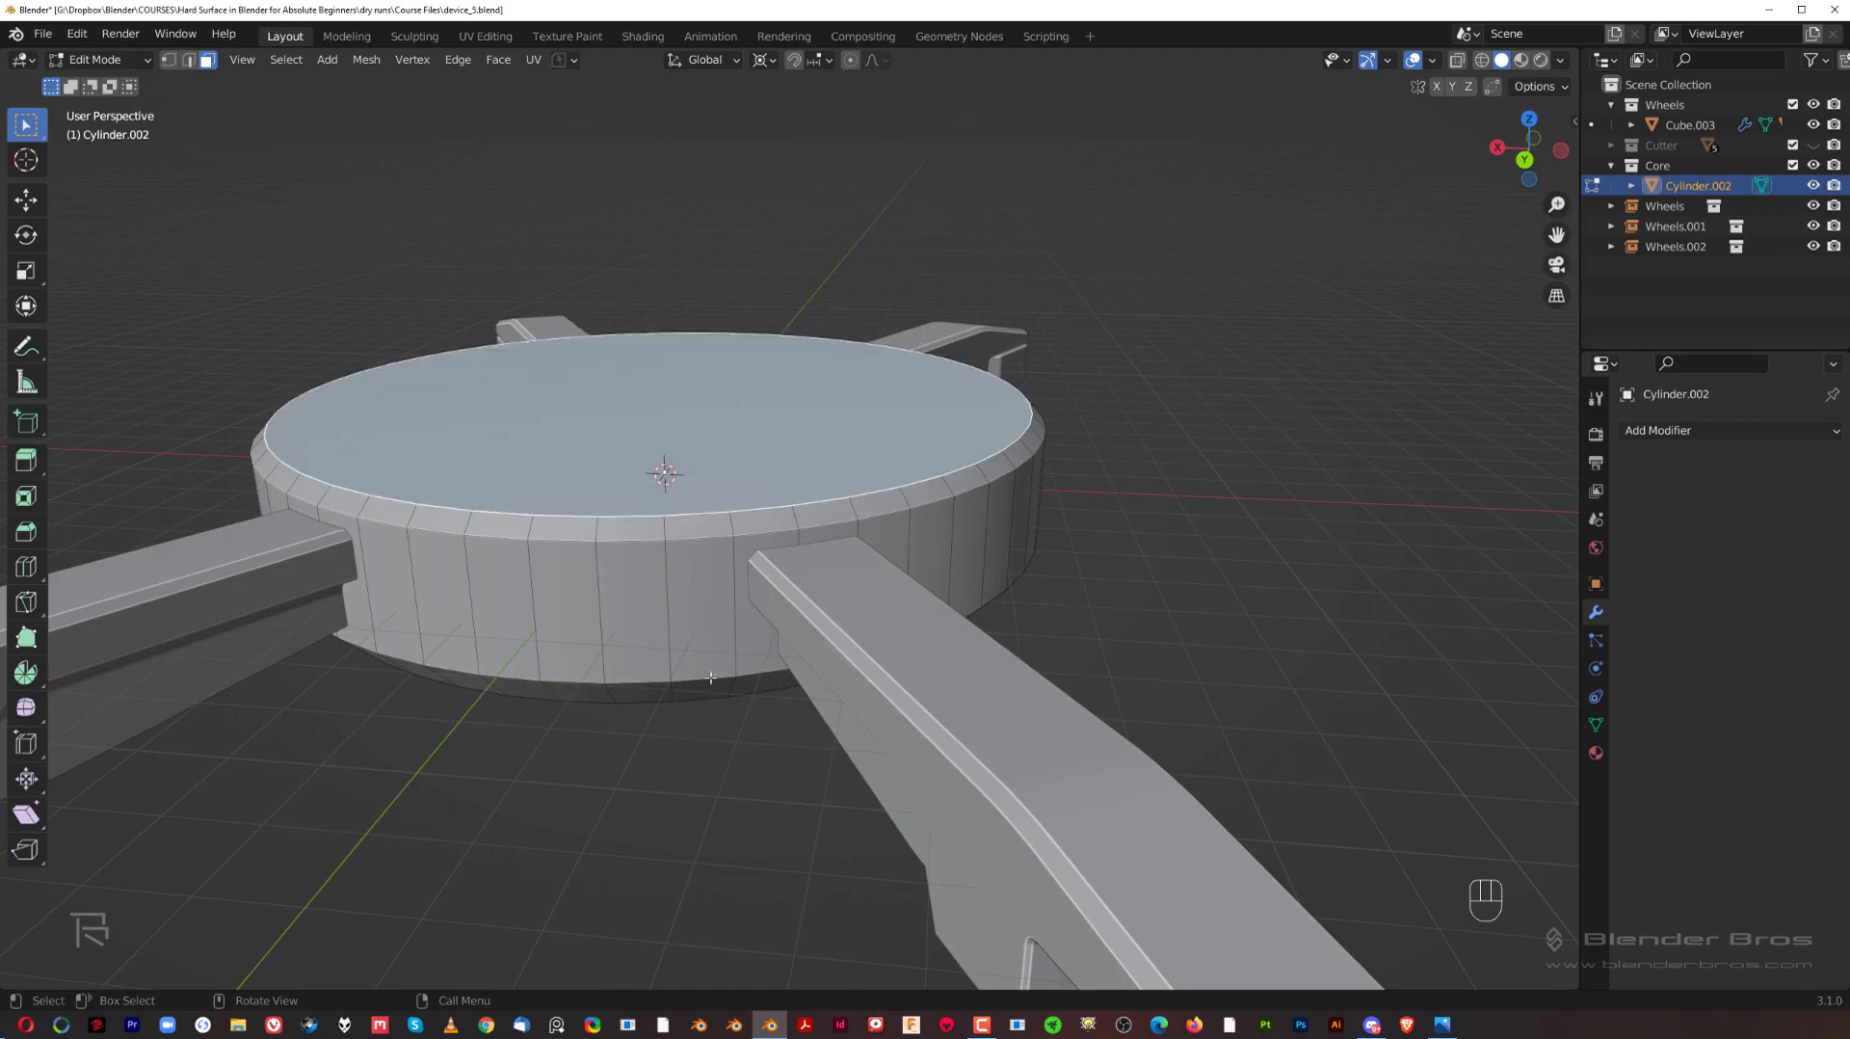
{"action": "middle_click_drag", "start_coordinate": [710, 677], "coordinate": [702, 432]}
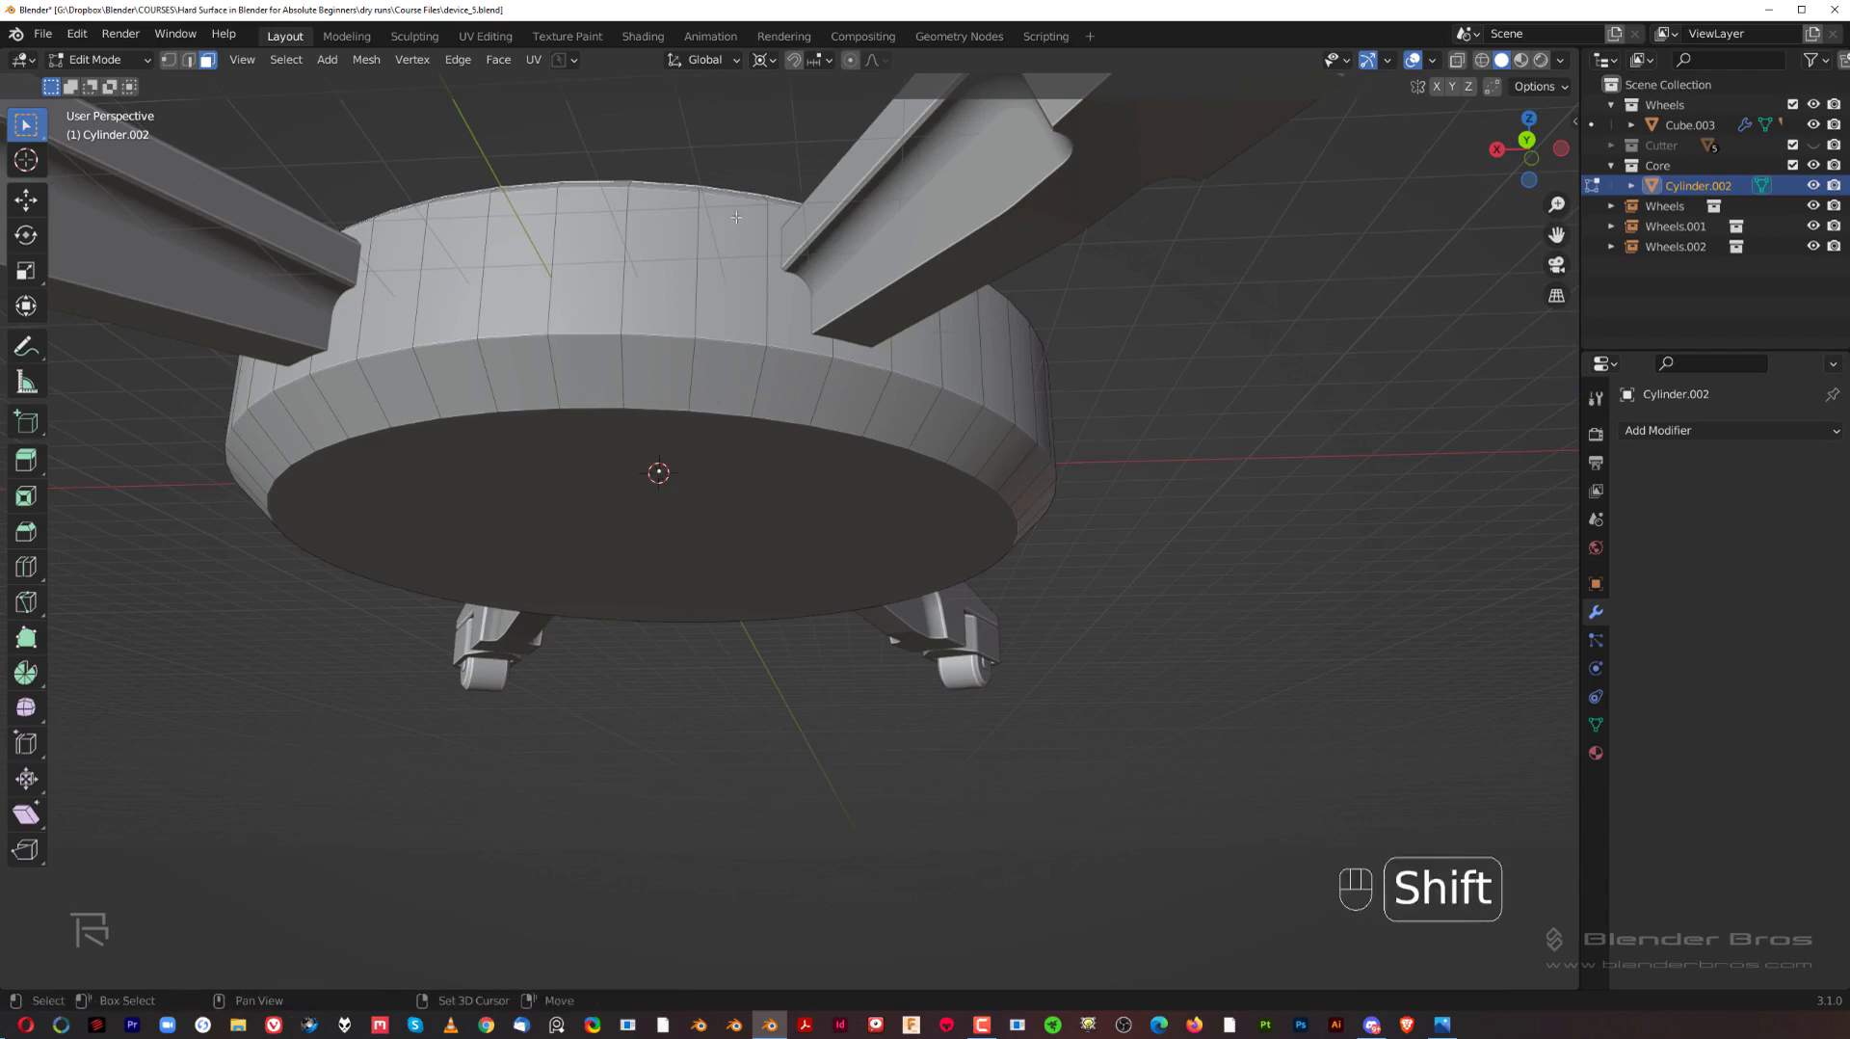
{"action": "middle_click_drag", "start_coordinate": [736, 217], "coordinate": [736, 385]}
{"action": "left_click", "coordinate": [710, 577], "text": "shift"}
{"action": "middle_click_drag", "start_coordinate": [759, 614], "coordinate": [680, 477]}
{"action": "left_click", "coordinate": [686, 453], "text": "shift"}
{"action": "left_click", "coordinate": [699, 545], "text": "shift"}
Step: Extend the selection with the hub's bottom face and the remaining side and bevel faces around the arm joint
{"action": "middle_click_drag", "start_coordinate": [714, 607], "coordinate": [721, 519]}
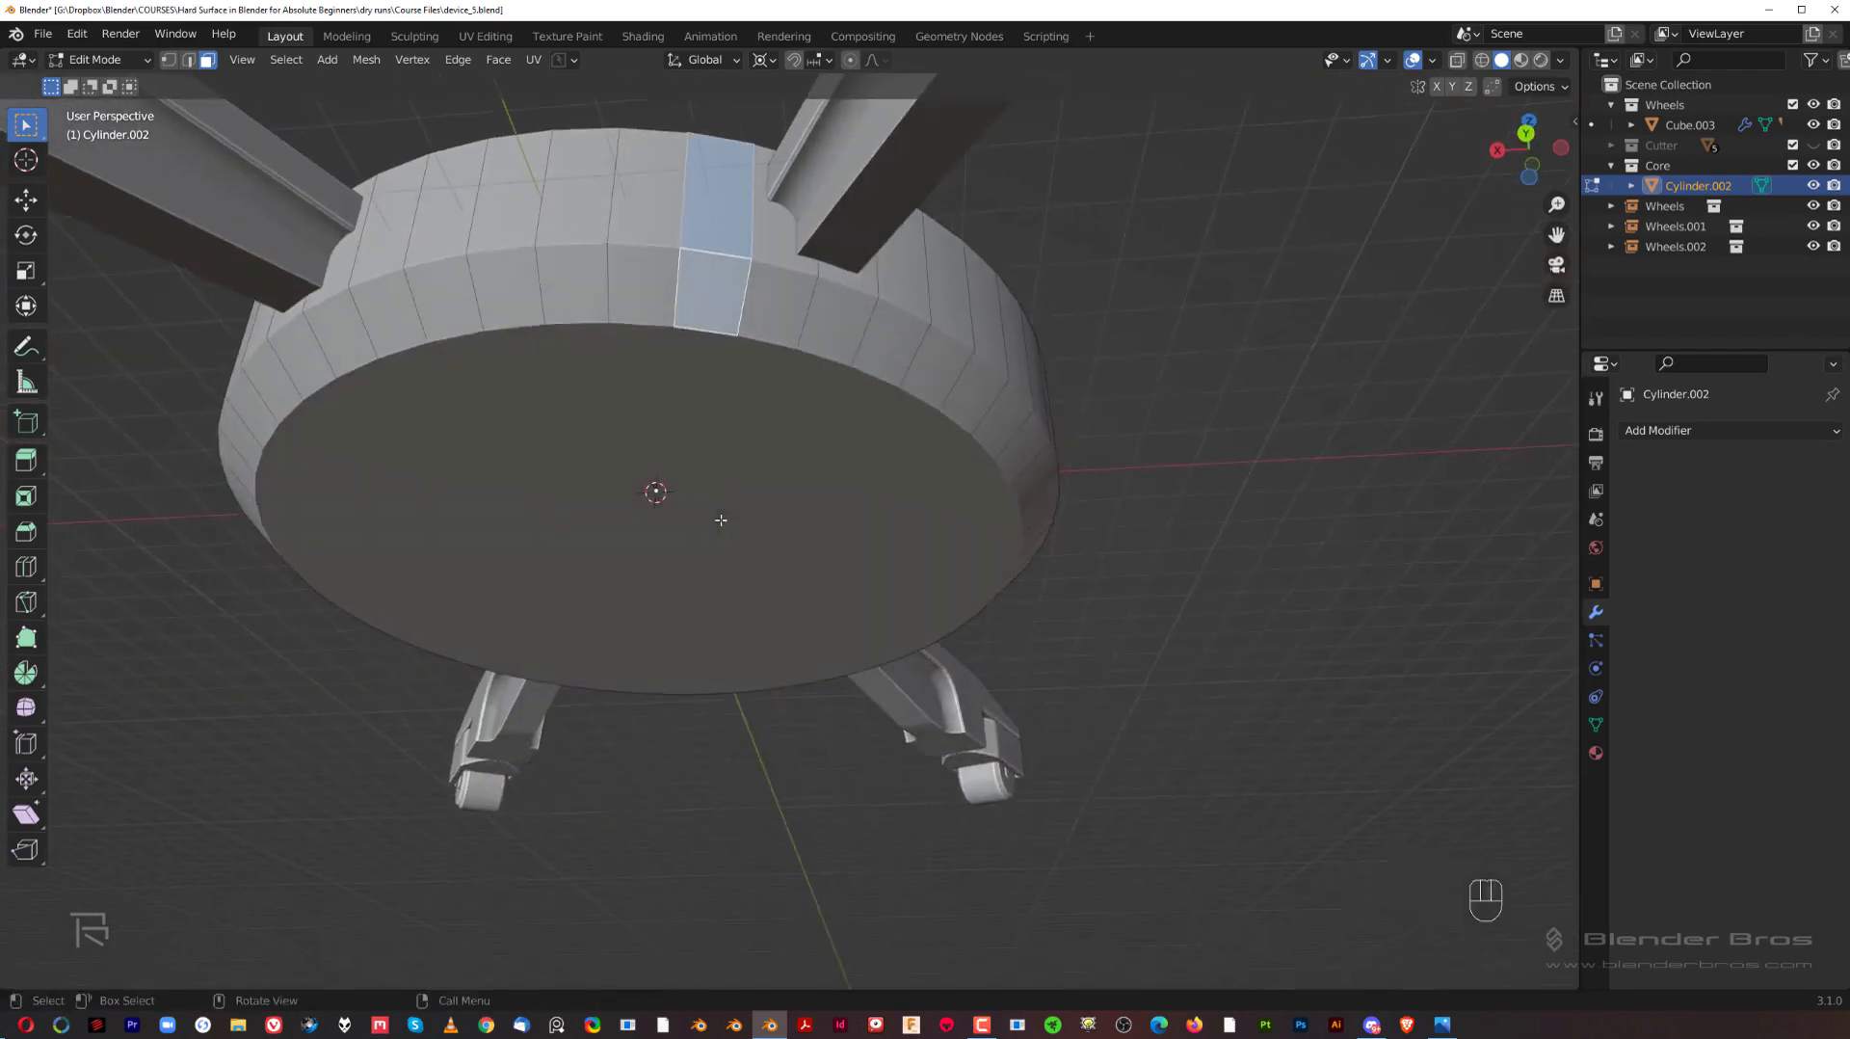
{"action": "left_click", "coordinate": [755, 417], "text": "shift"}
{"action": "middle_click_drag", "start_coordinate": [756, 417], "coordinate": [702, 534]}
{"action": "left_click", "coordinate": [632, 580], "text": "shift"}
{"action": "middle_click_drag", "start_coordinate": [685, 677], "coordinate": [679, 568]}
{"action": "left_click", "coordinate": [610, 409], "text": "ctrl"}
{"action": "middle_click_drag", "start_coordinate": [610, 409], "coordinate": [956, 490]}
{"action": "left_click", "coordinate": [703, 423], "text": "ctrl"}
{"action": "left_click", "coordinate": [766, 599], "text": "ctrl"}
Step: Duplicate the selected hub faces in place, separate the copy into its own object and return to Object Mode
{"action": "scroll", "coordinate": [766, 599], "scroll_direction": "down", "scroll_amount": 2}
{"action": "key", "text": "shift+d"}
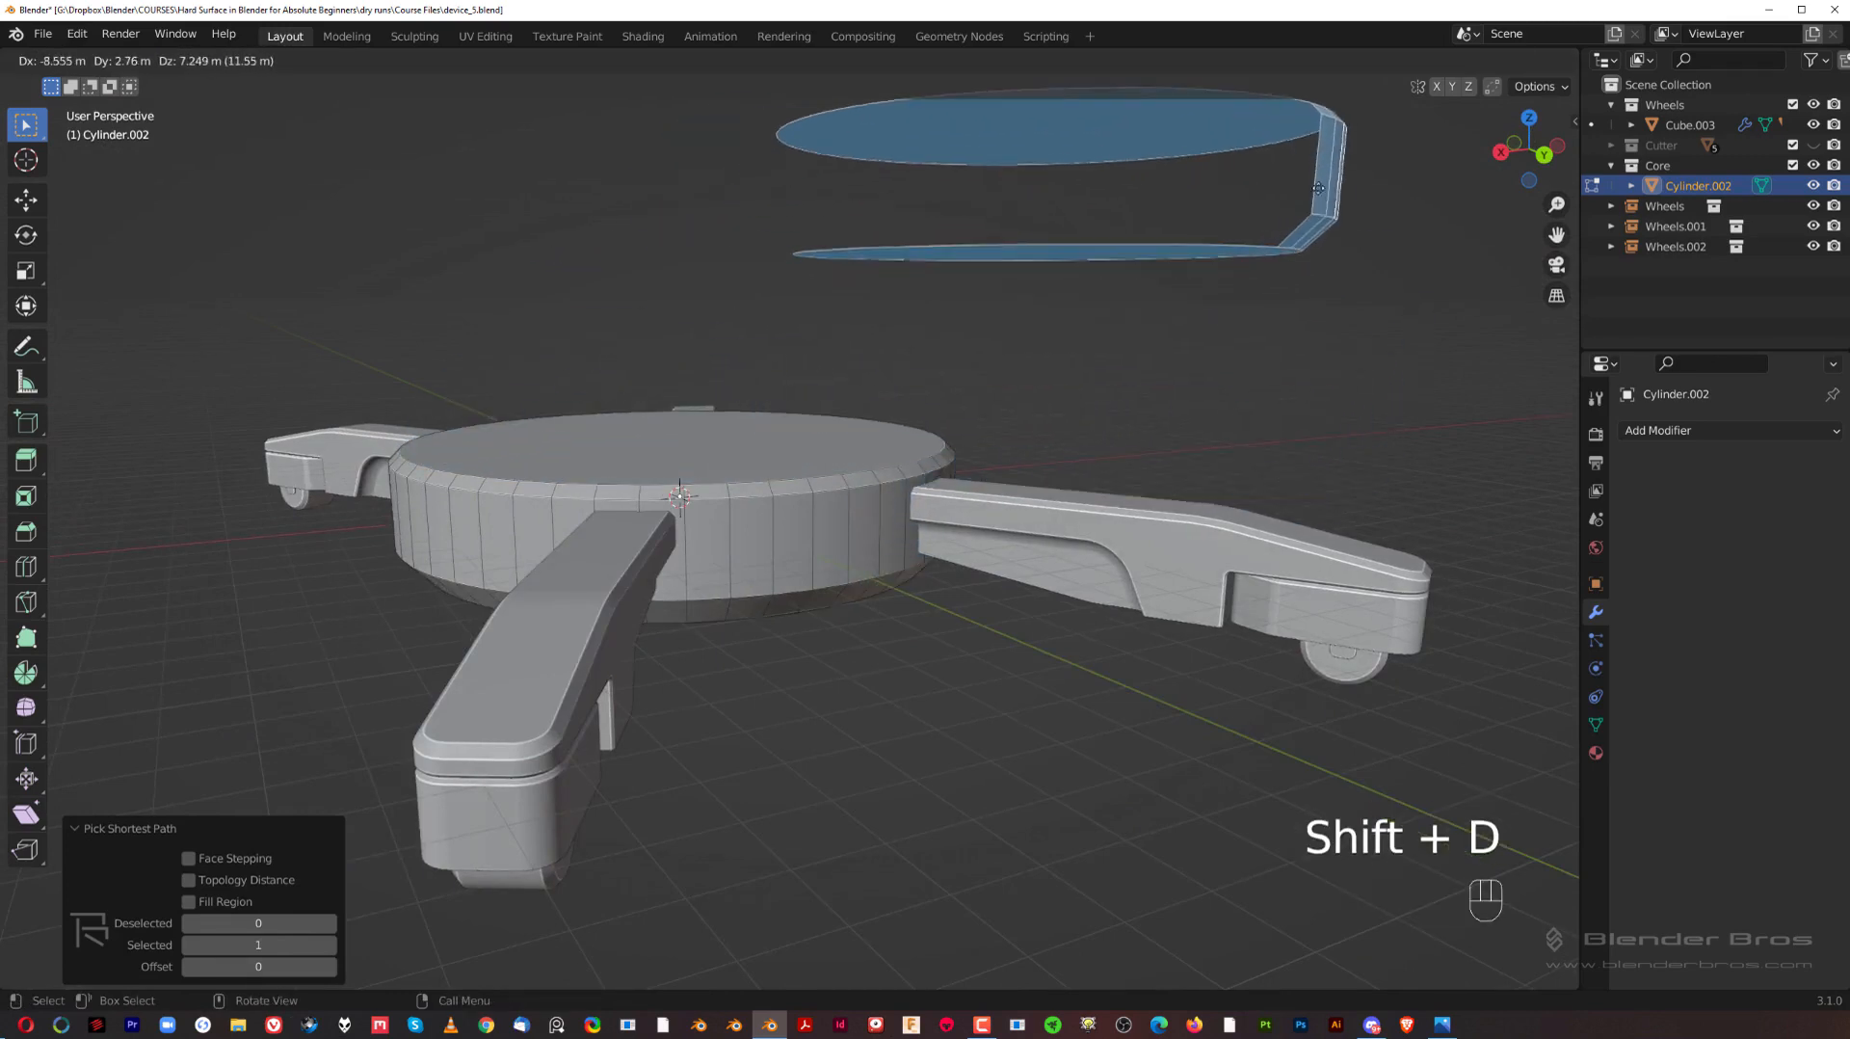
{"action": "right_click", "coordinate": [1324, 187]}
{"action": "middle_click_drag", "start_coordinate": [1117, 311], "coordinate": [1074, 333]}
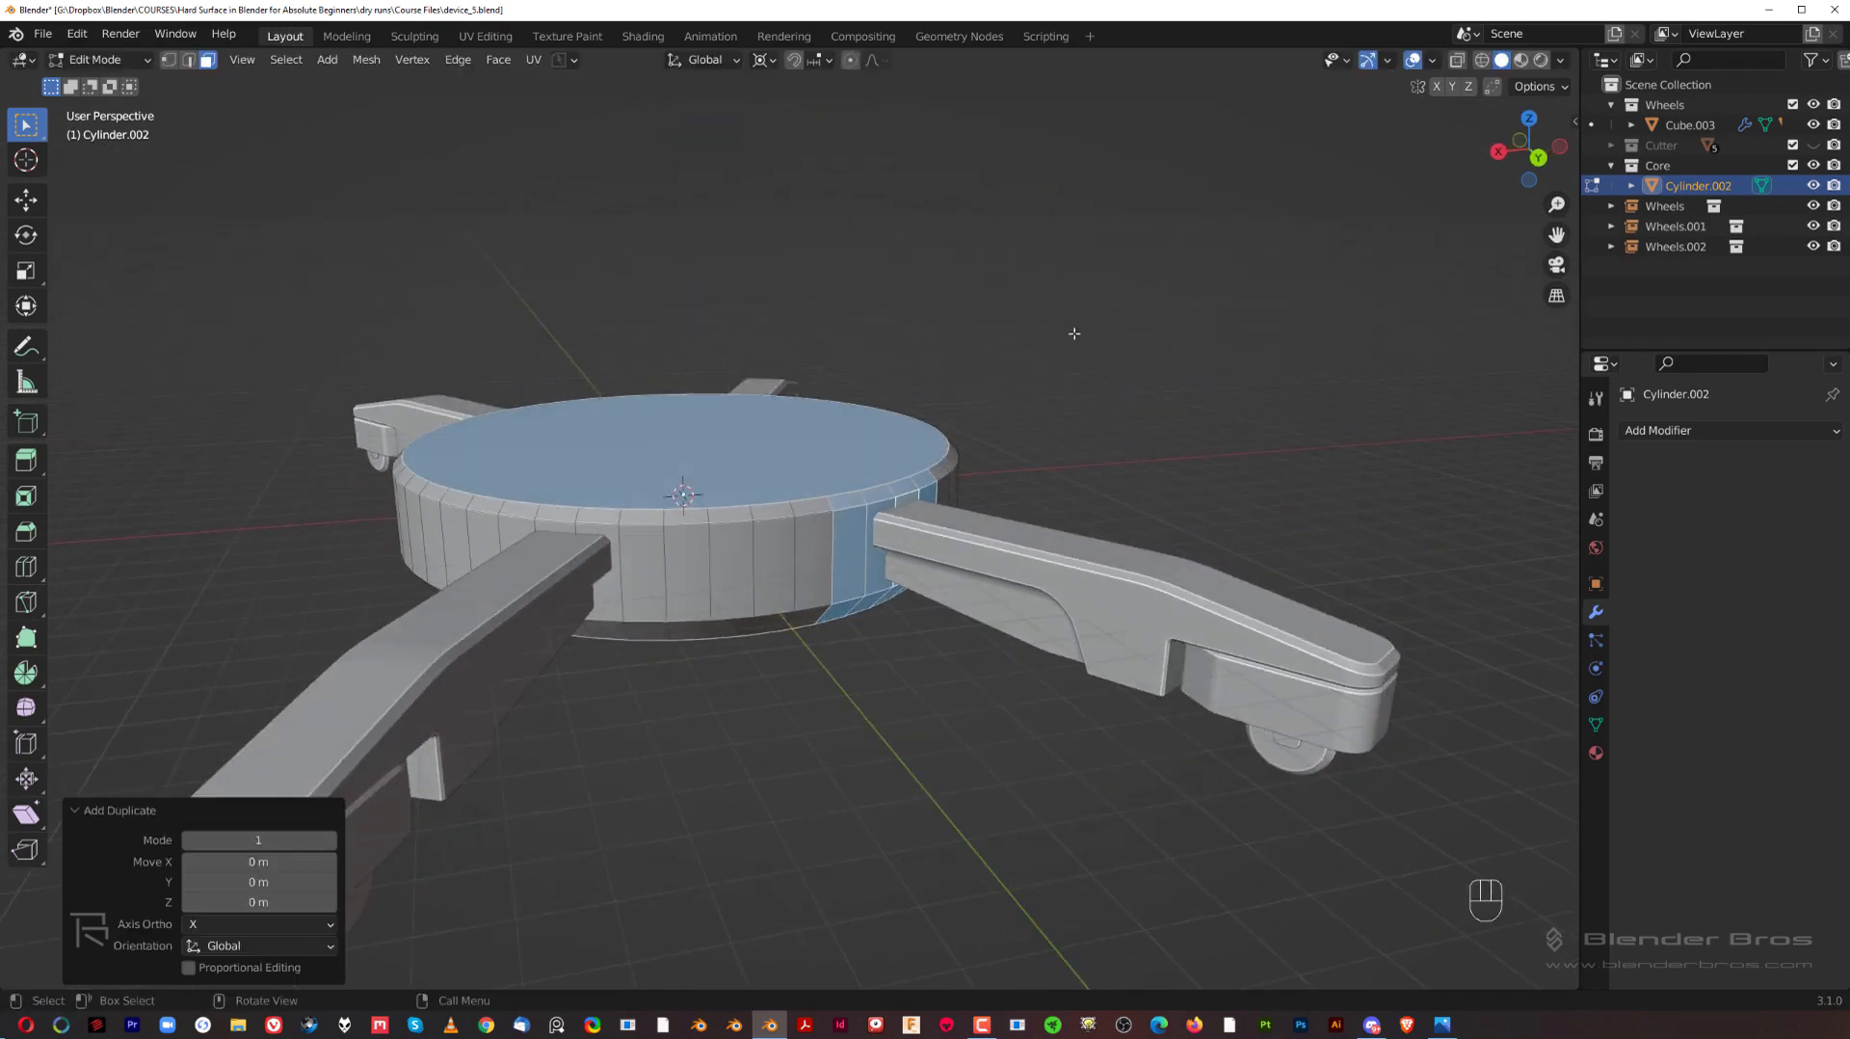
{"action": "key", "text": "p"}
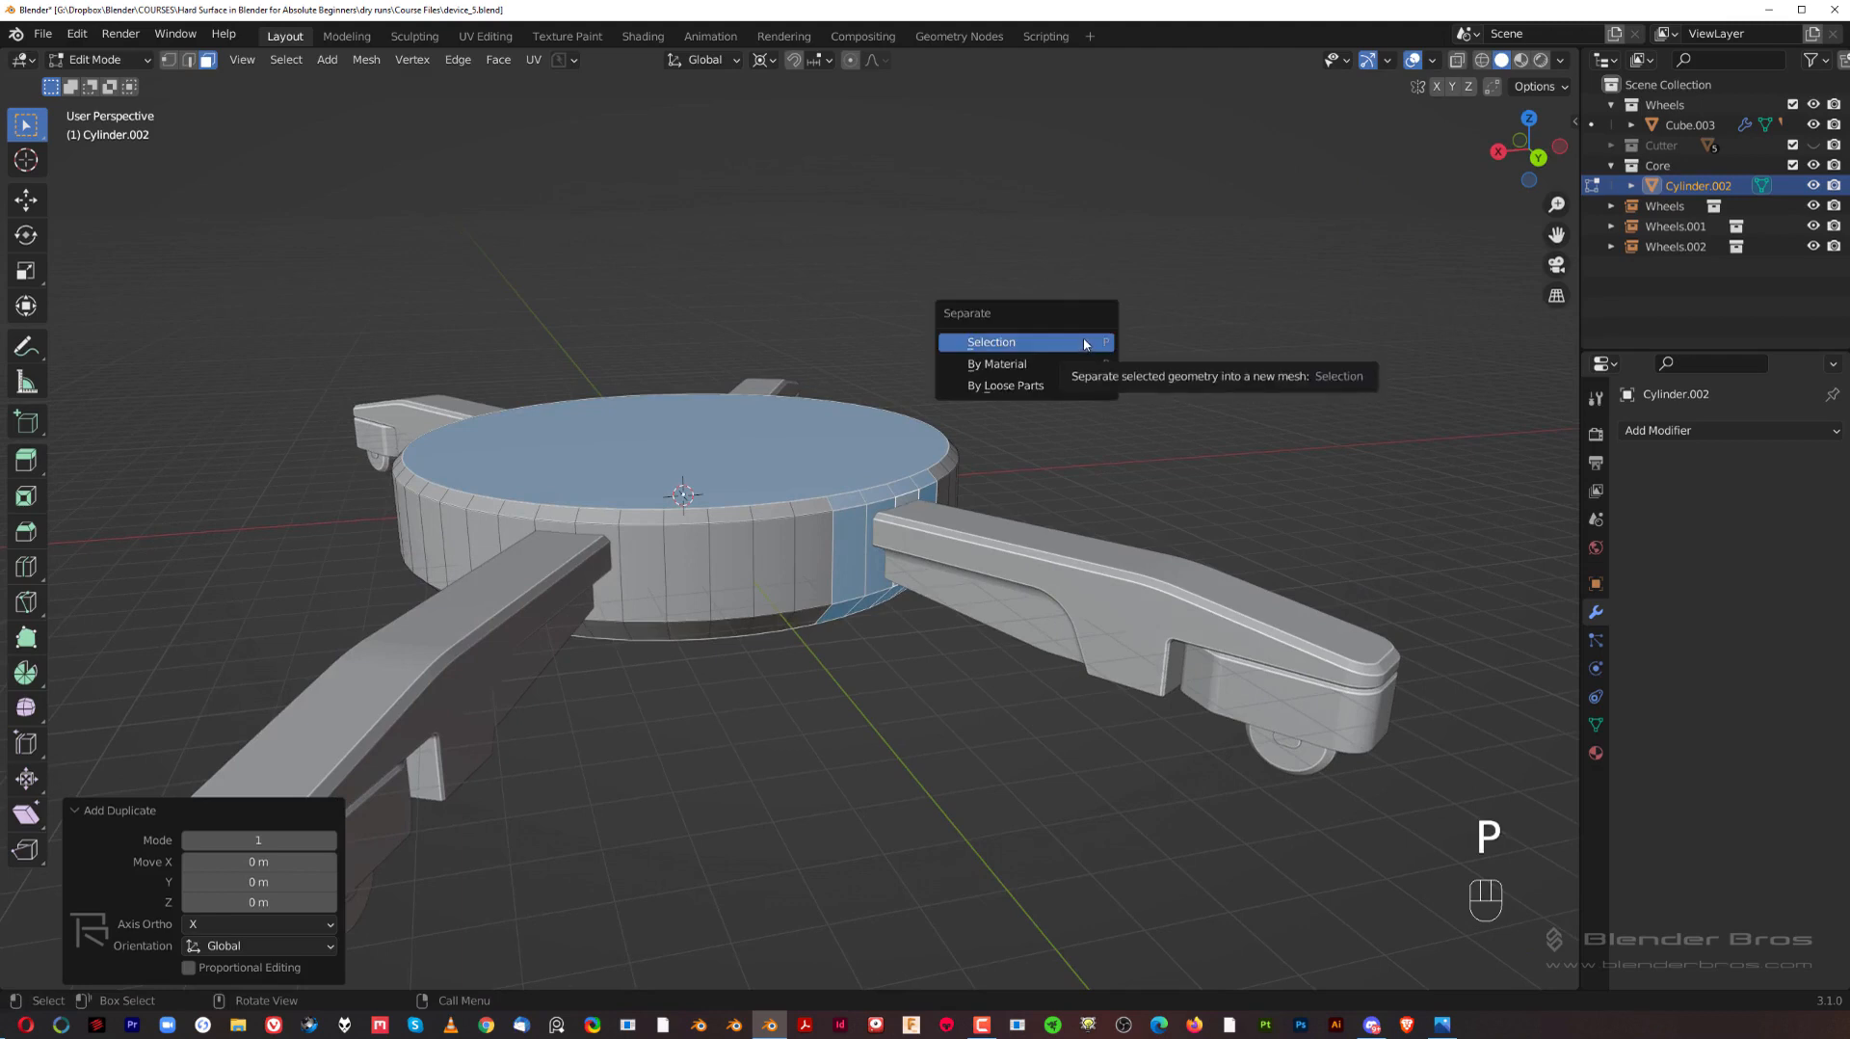
{"action": "left_click", "coordinate": [1084, 342]}
{"action": "scroll", "coordinate": [872, 482], "scroll_direction": "up", "scroll_amount": 2}
{"action": "key", "text": "Tab"}
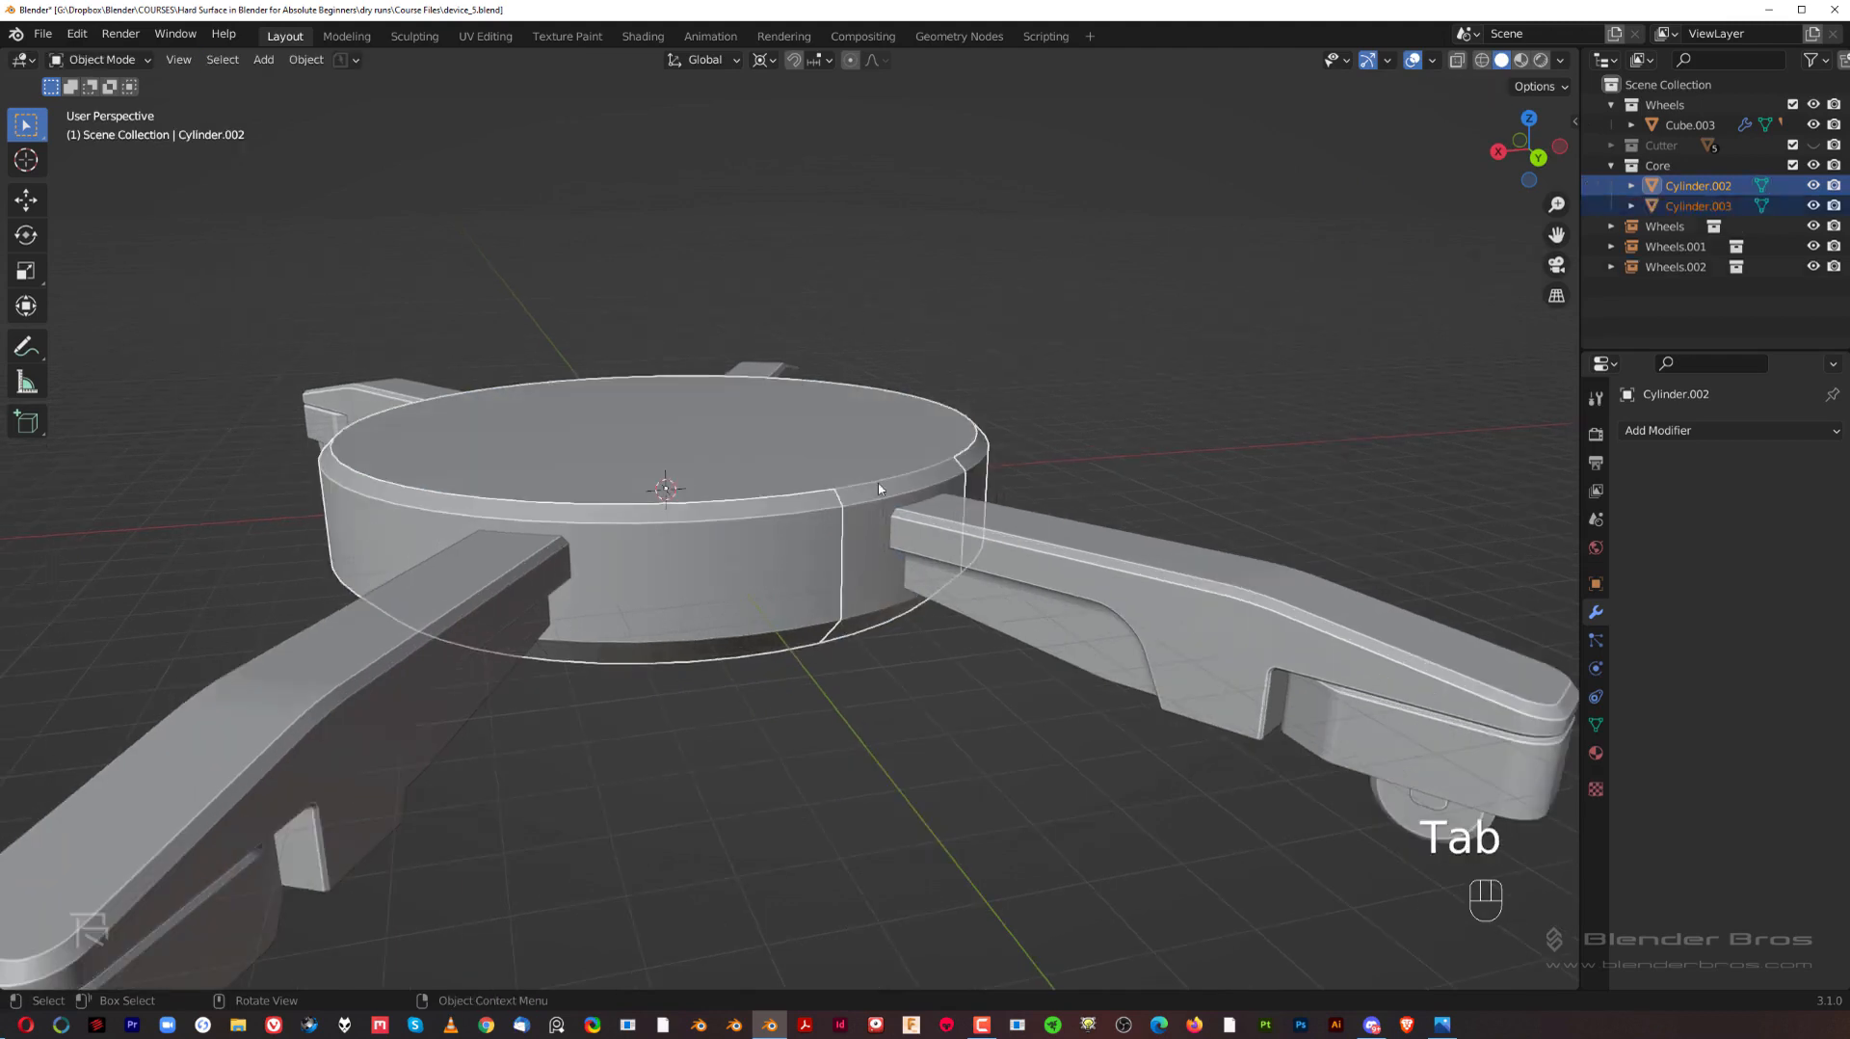
Step: Try moving the hub cylinder together with the separated faces
{"action": "middle_click_drag", "start_coordinate": [895, 456], "coordinate": [879, 456]}
{"action": "key", "text": "g"}
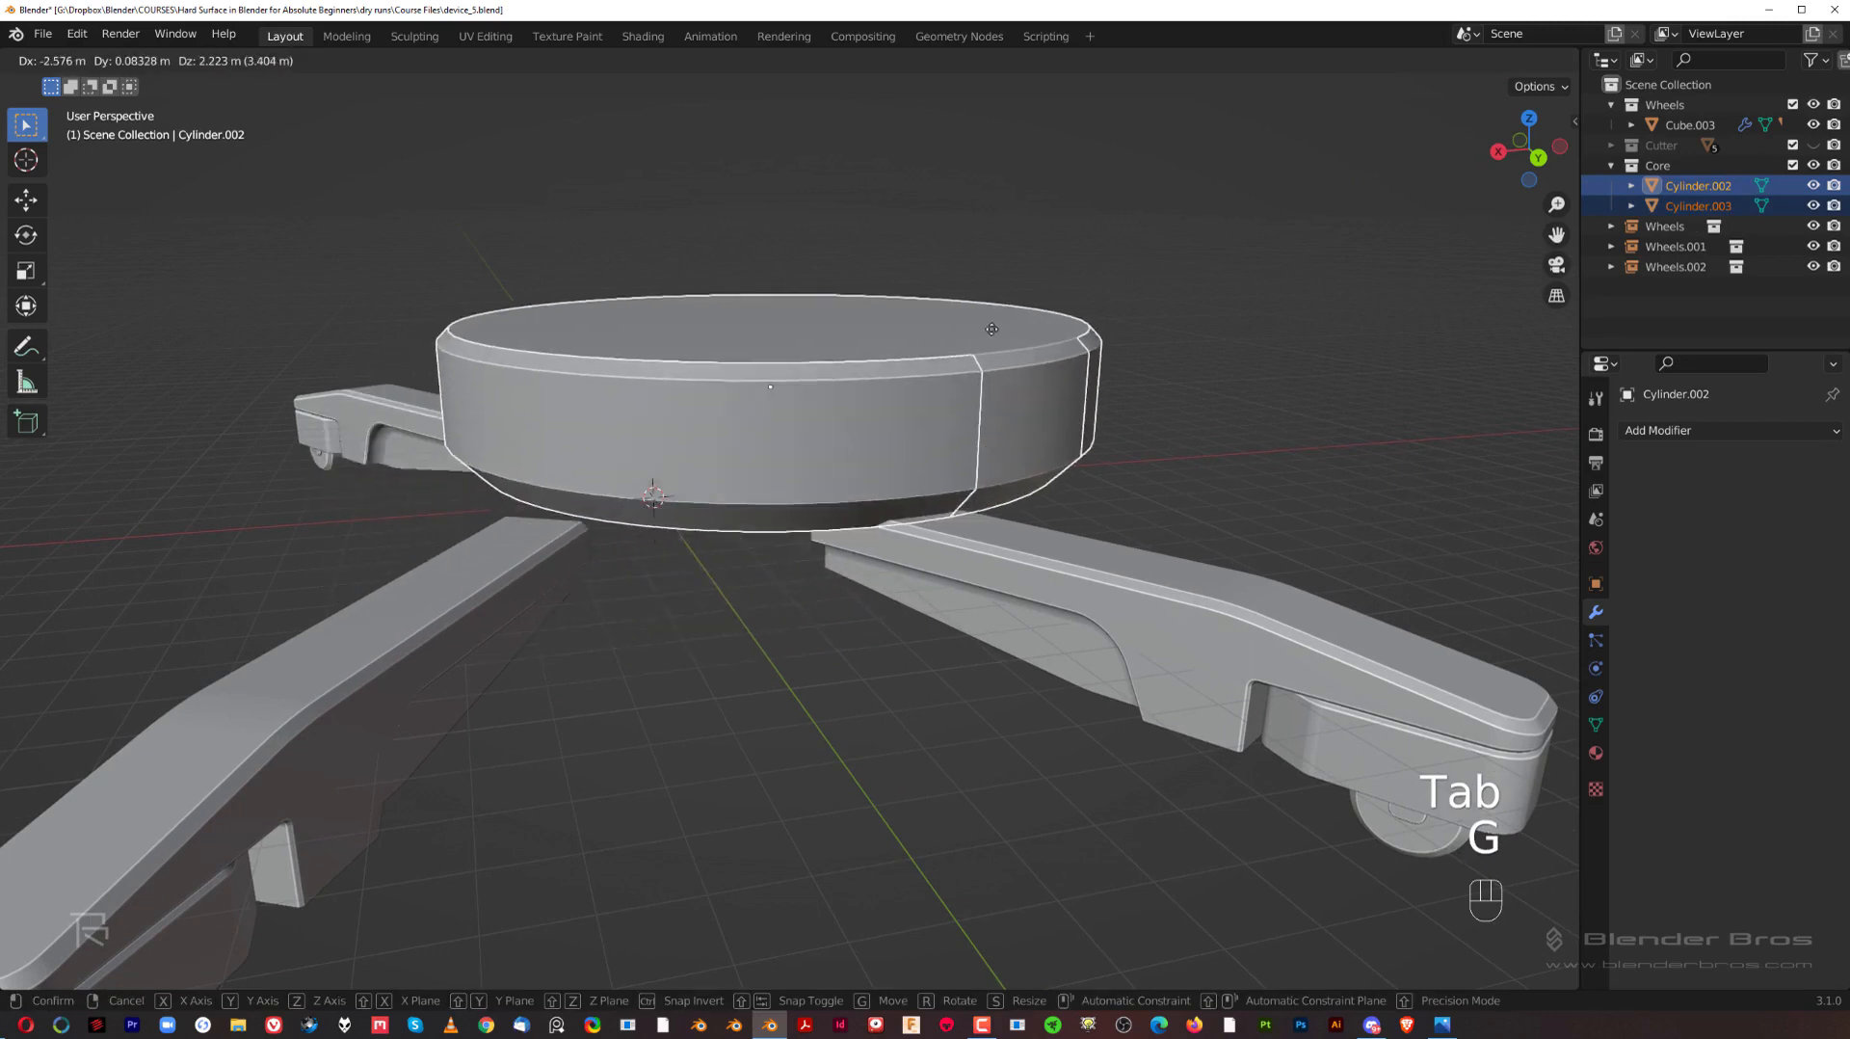
{"action": "right_click", "coordinate": [993, 332]}
Step: Select only the separated faces object, isolate it in local view and enter Edit Mode
{"action": "left_click", "coordinate": [861, 468]}
{"action": "key", "text": "g"}
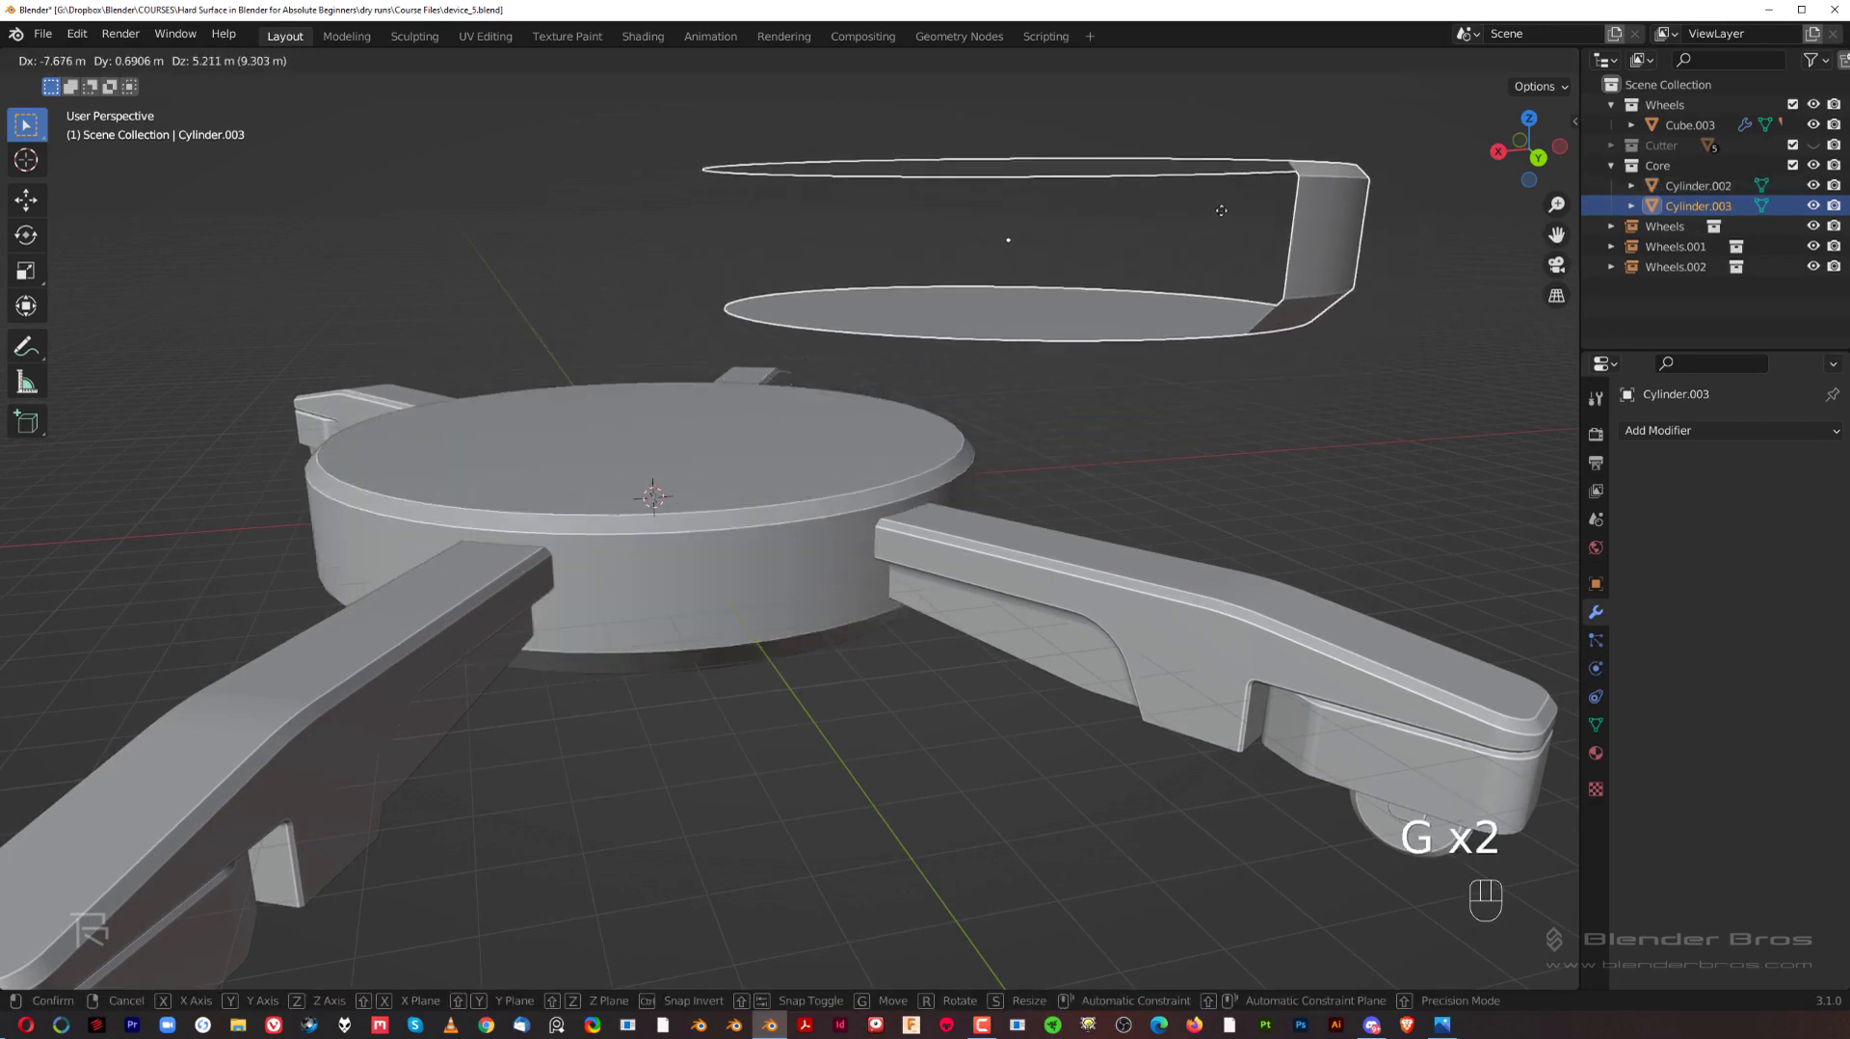
{"action": "right_click", "coordinate": [1042, 293]}
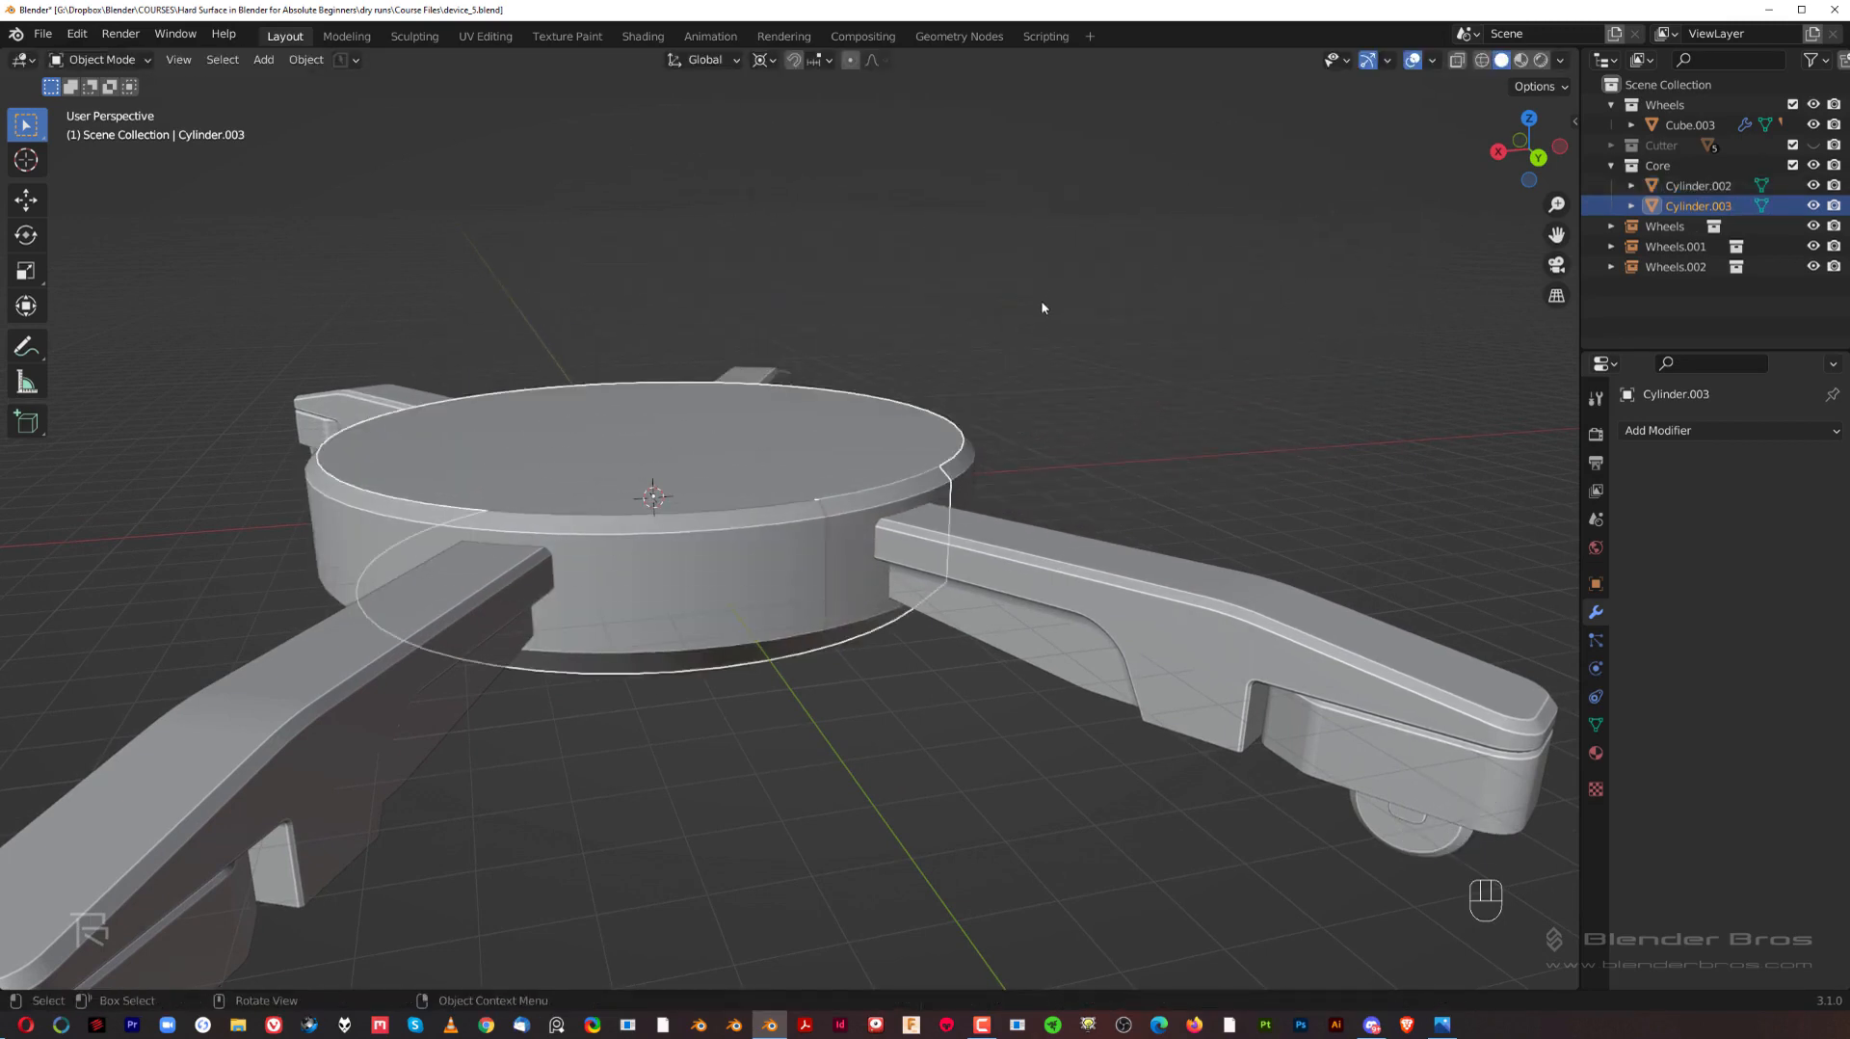
{"action": "key", "text": "slash"}
{"action": "key", "text": "Tab"}
Step: Inset the large top face of the separated piece by about 0.22 m
{"action": "middle_click_drag", "start_coordinate": [971, 457], "coordinate": [974, 482]}
{"action": "scroll", "coordinate": [975, 484], "scroll_direction": "up", "scroll_amount": 1}
{"action": "middle_click_drag", "start_coordinate": [1002, 493], "coordinate": [861, 436], "text": "shift"}
{"action": "left_click", "coordinate": [923, 423]}
{"action": "scroll", "coordinate": [861, 438], "scroll_direction": "up", "scroll_amount": 1}
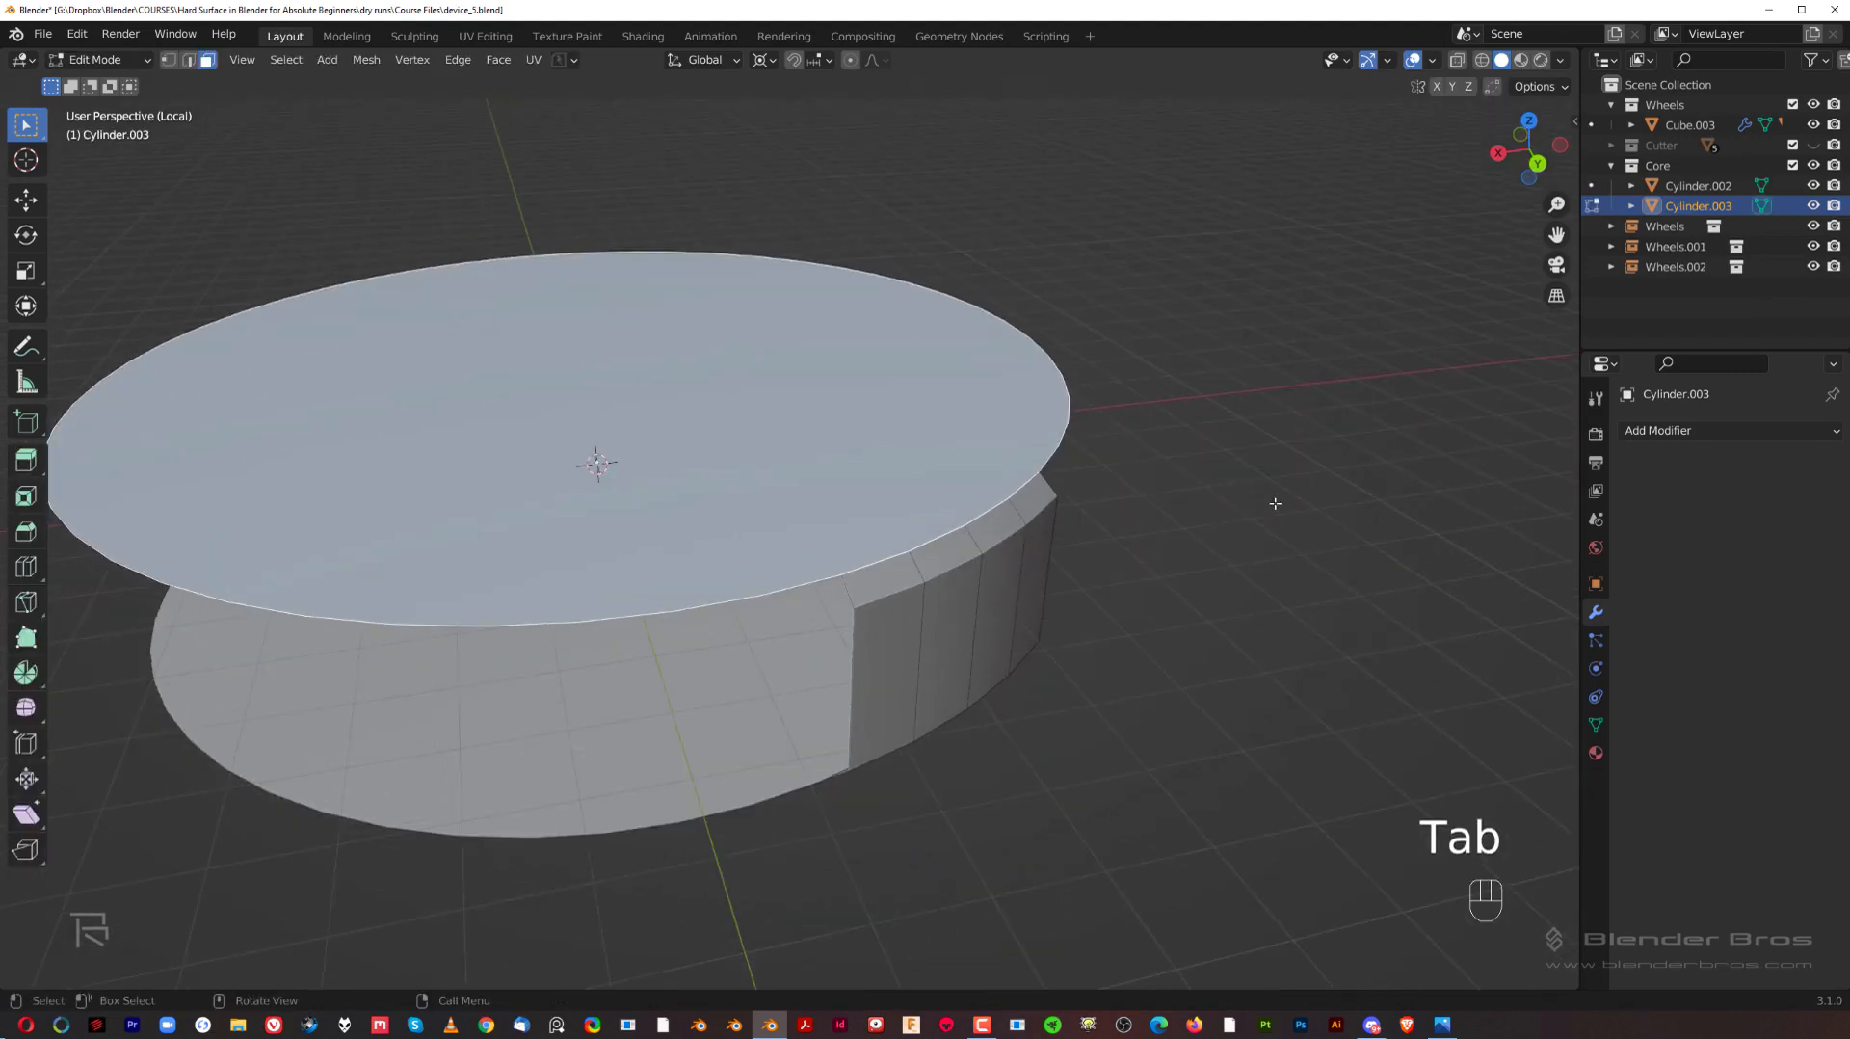
{"action": "key", "text": "i"}
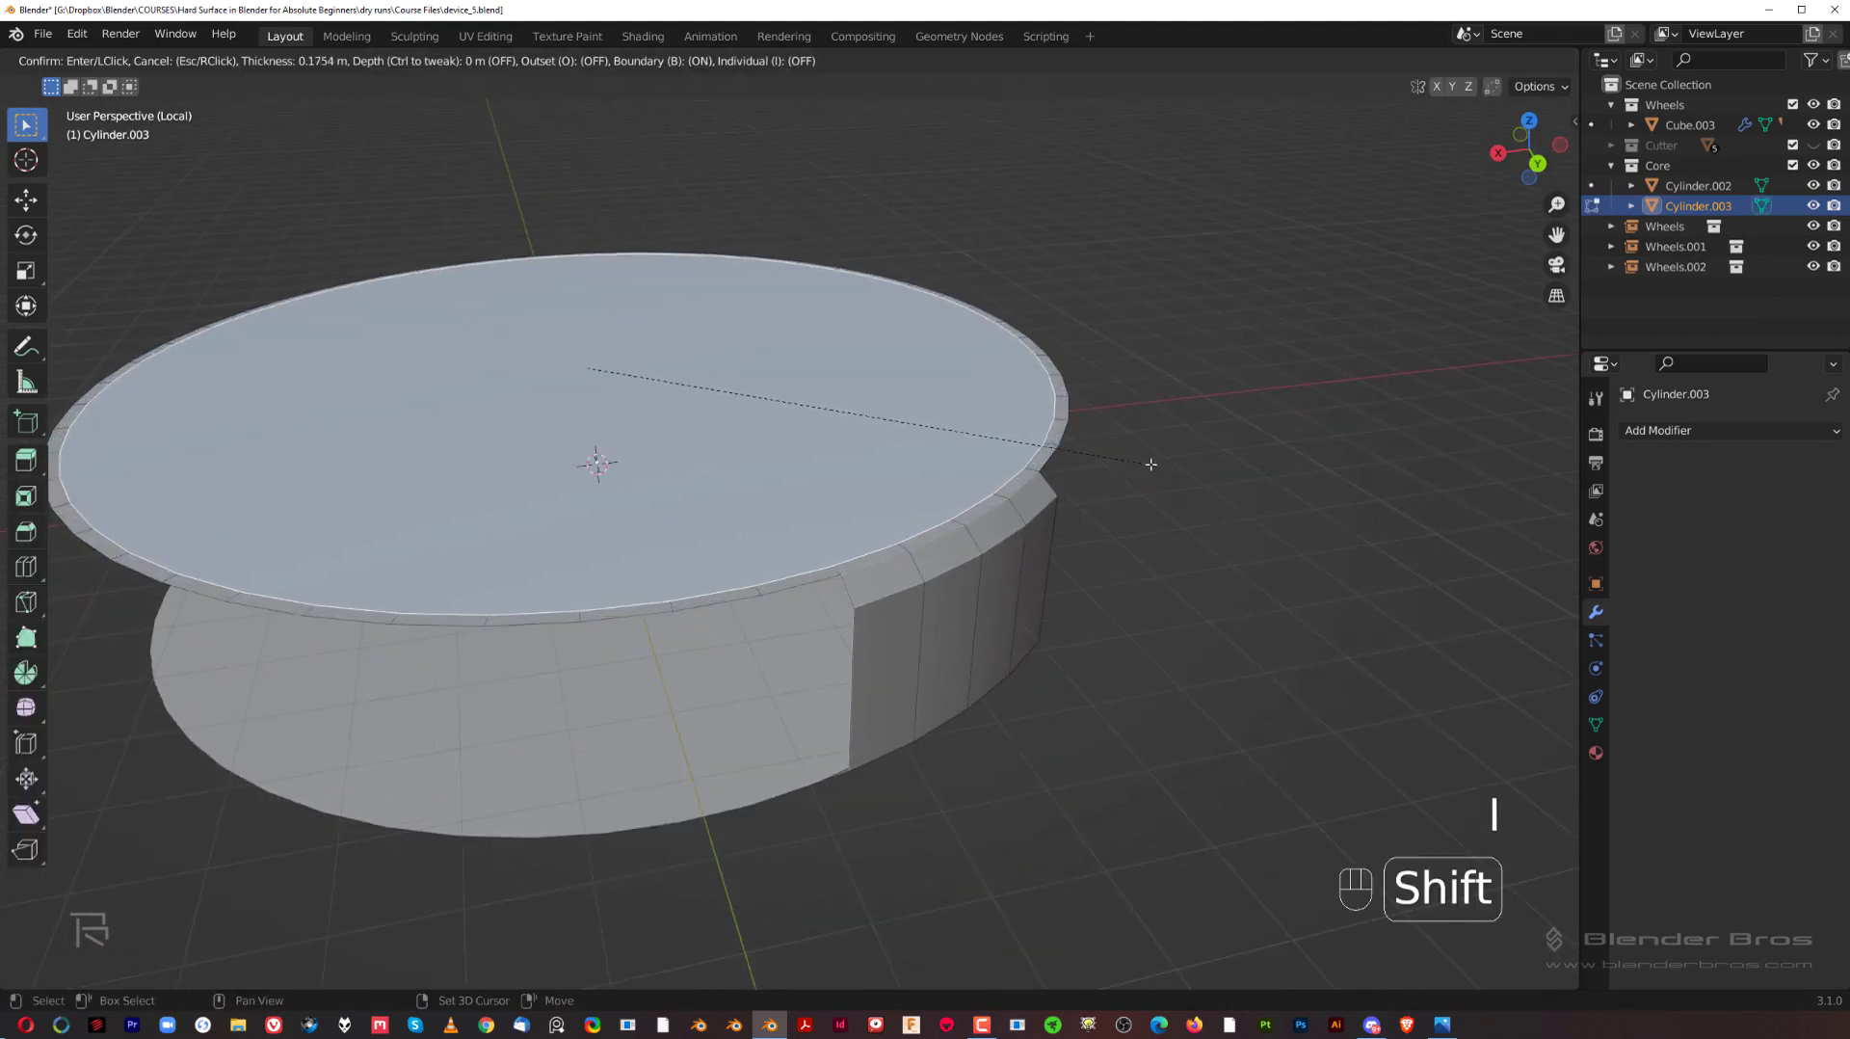
{"action": "left_click", "coordinate": [1121, 447]}
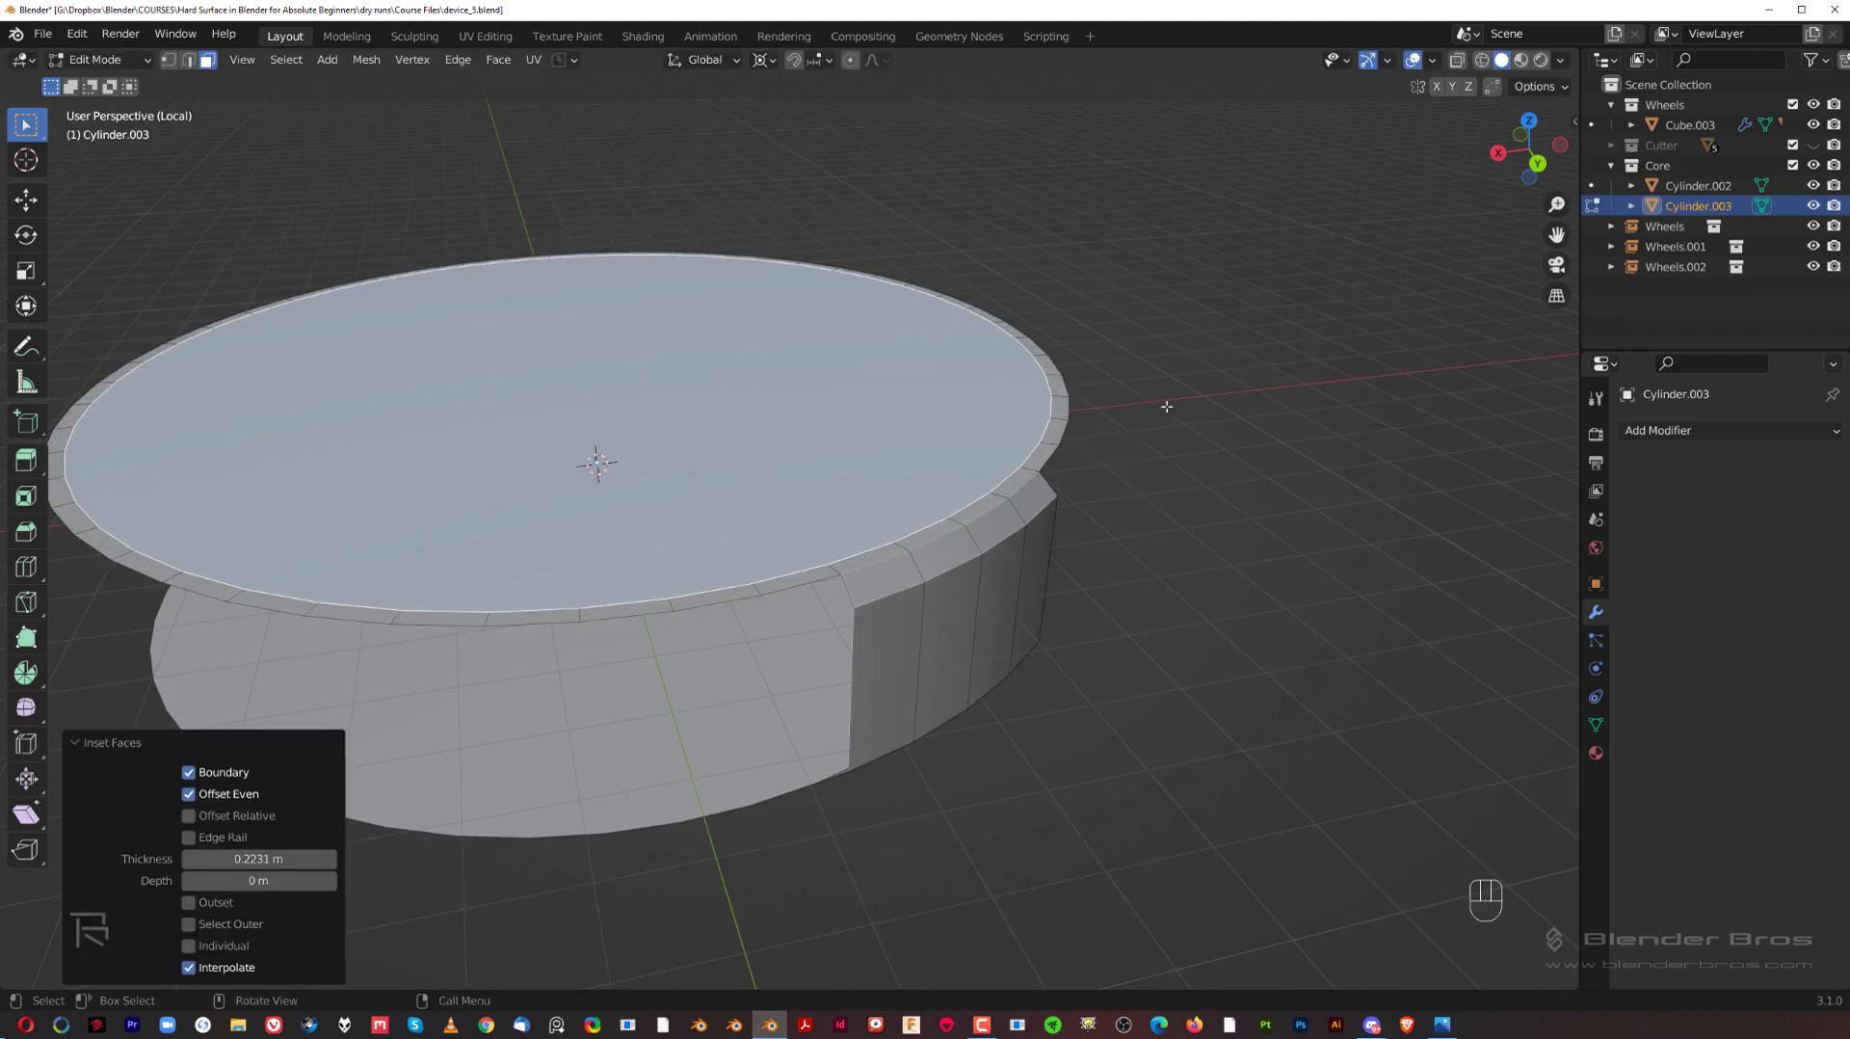
Step: Delete the large top face and the surrounding inset rim faces, keeping only the rim section beside the bracket's wall
{"action": "left_click", "coordinate": [1045, 456]}
{"action": "middle_click_drag", "start_coordinate": [1042, 453], "coordinate": [1050, 508]}
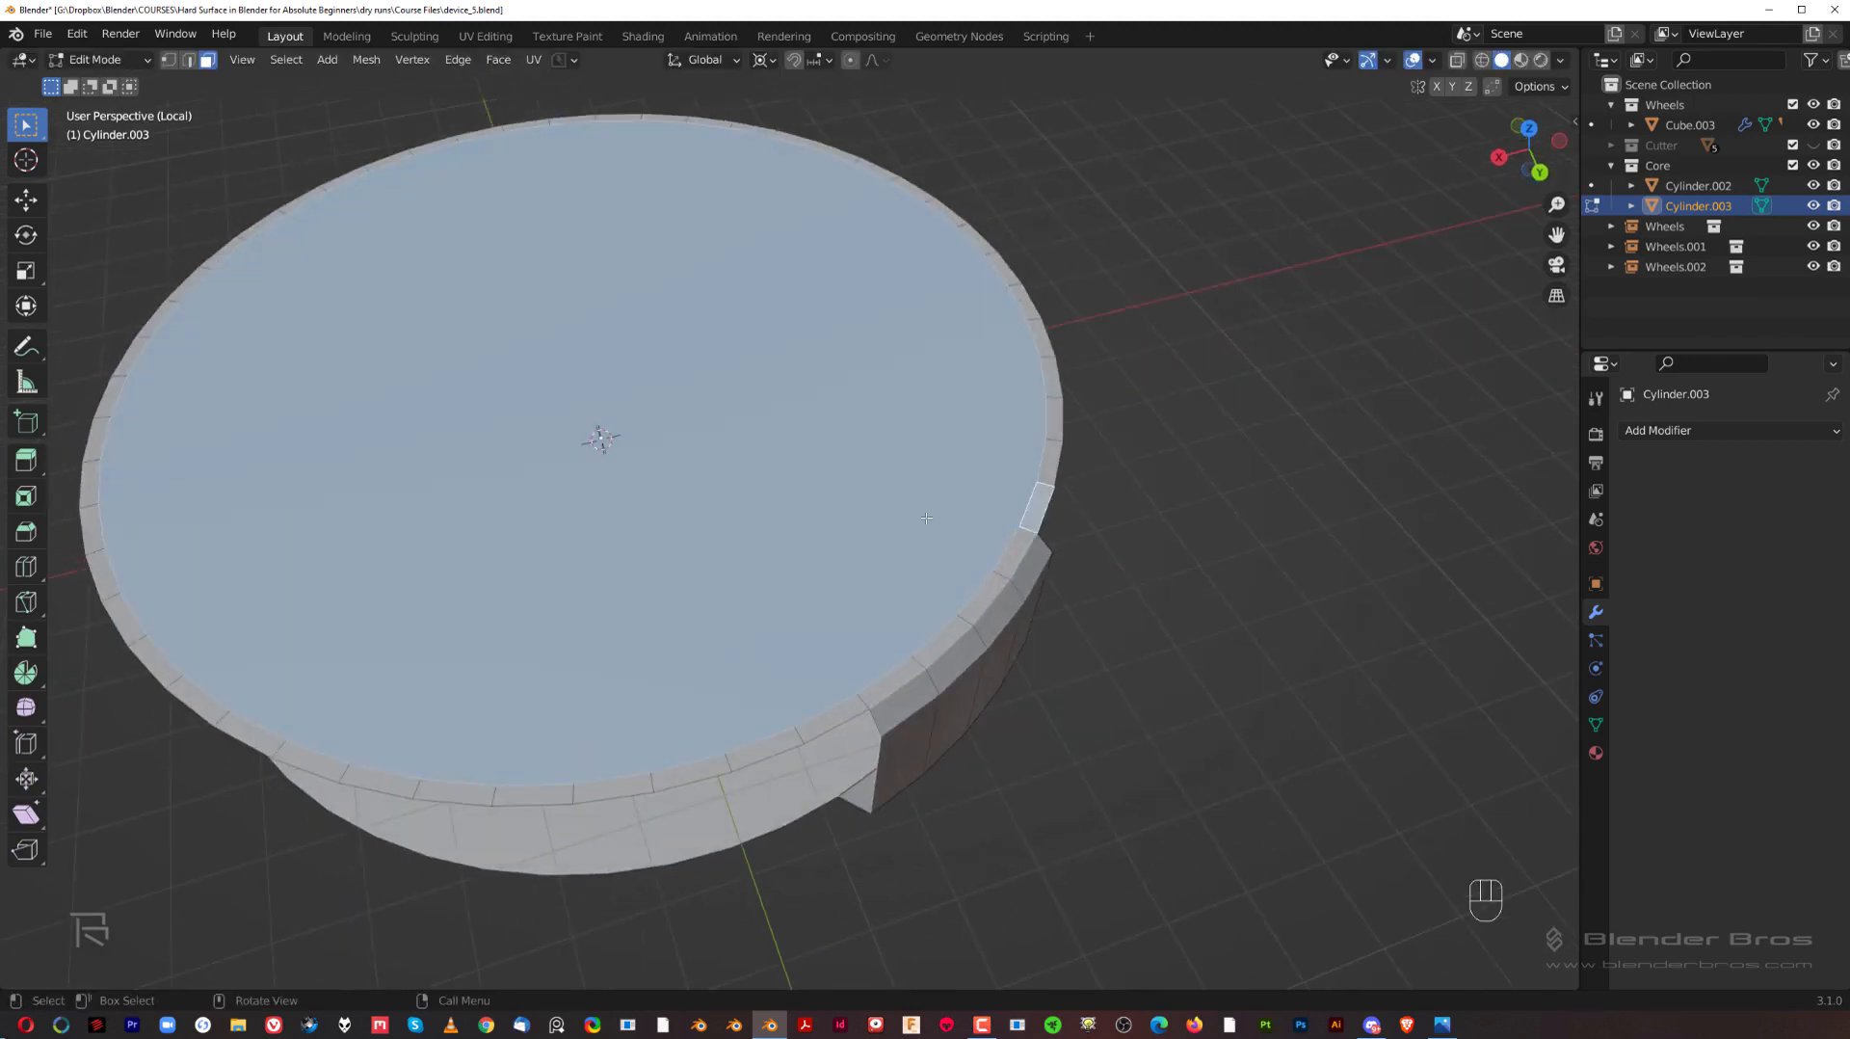
{"action": "left_click", "coordinate": [765, 126], "text": "ctrl"}
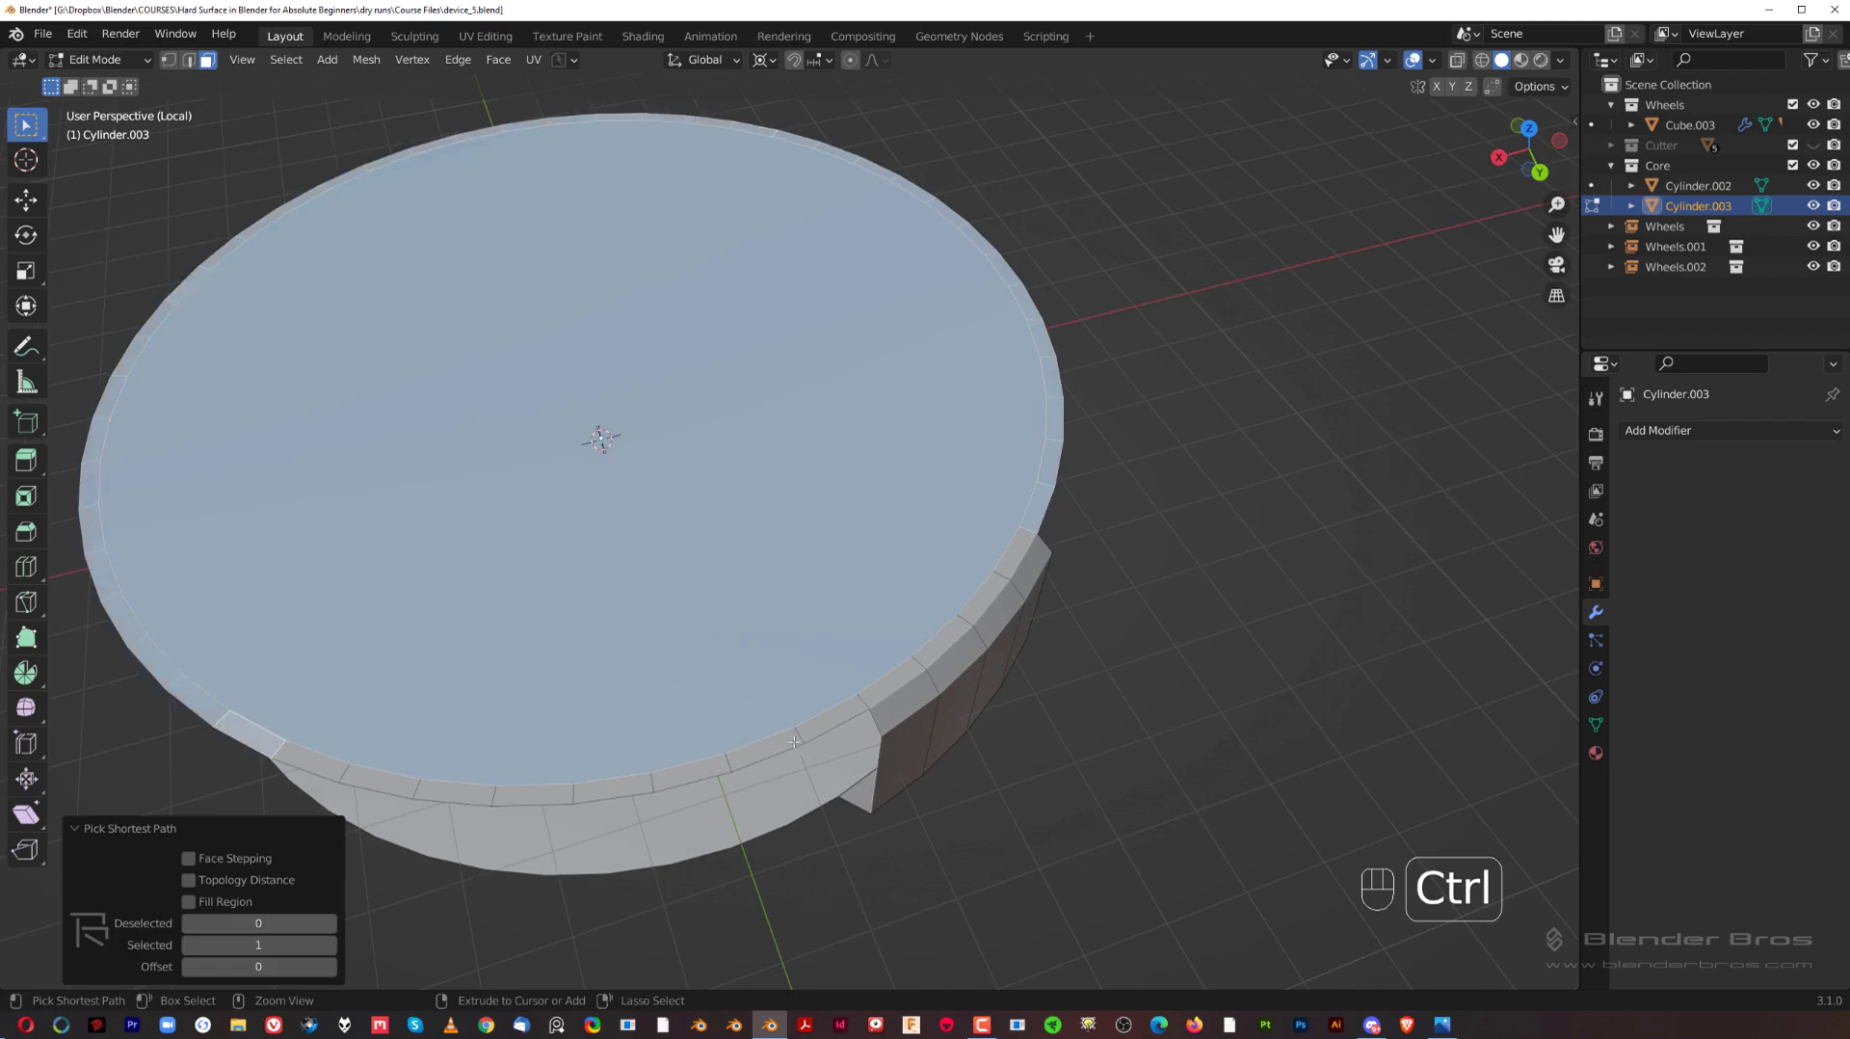
{"action": "left_click", "coordinate": [828, 720], "text": "ctrl"}
{"action": "key", "text": "x"}
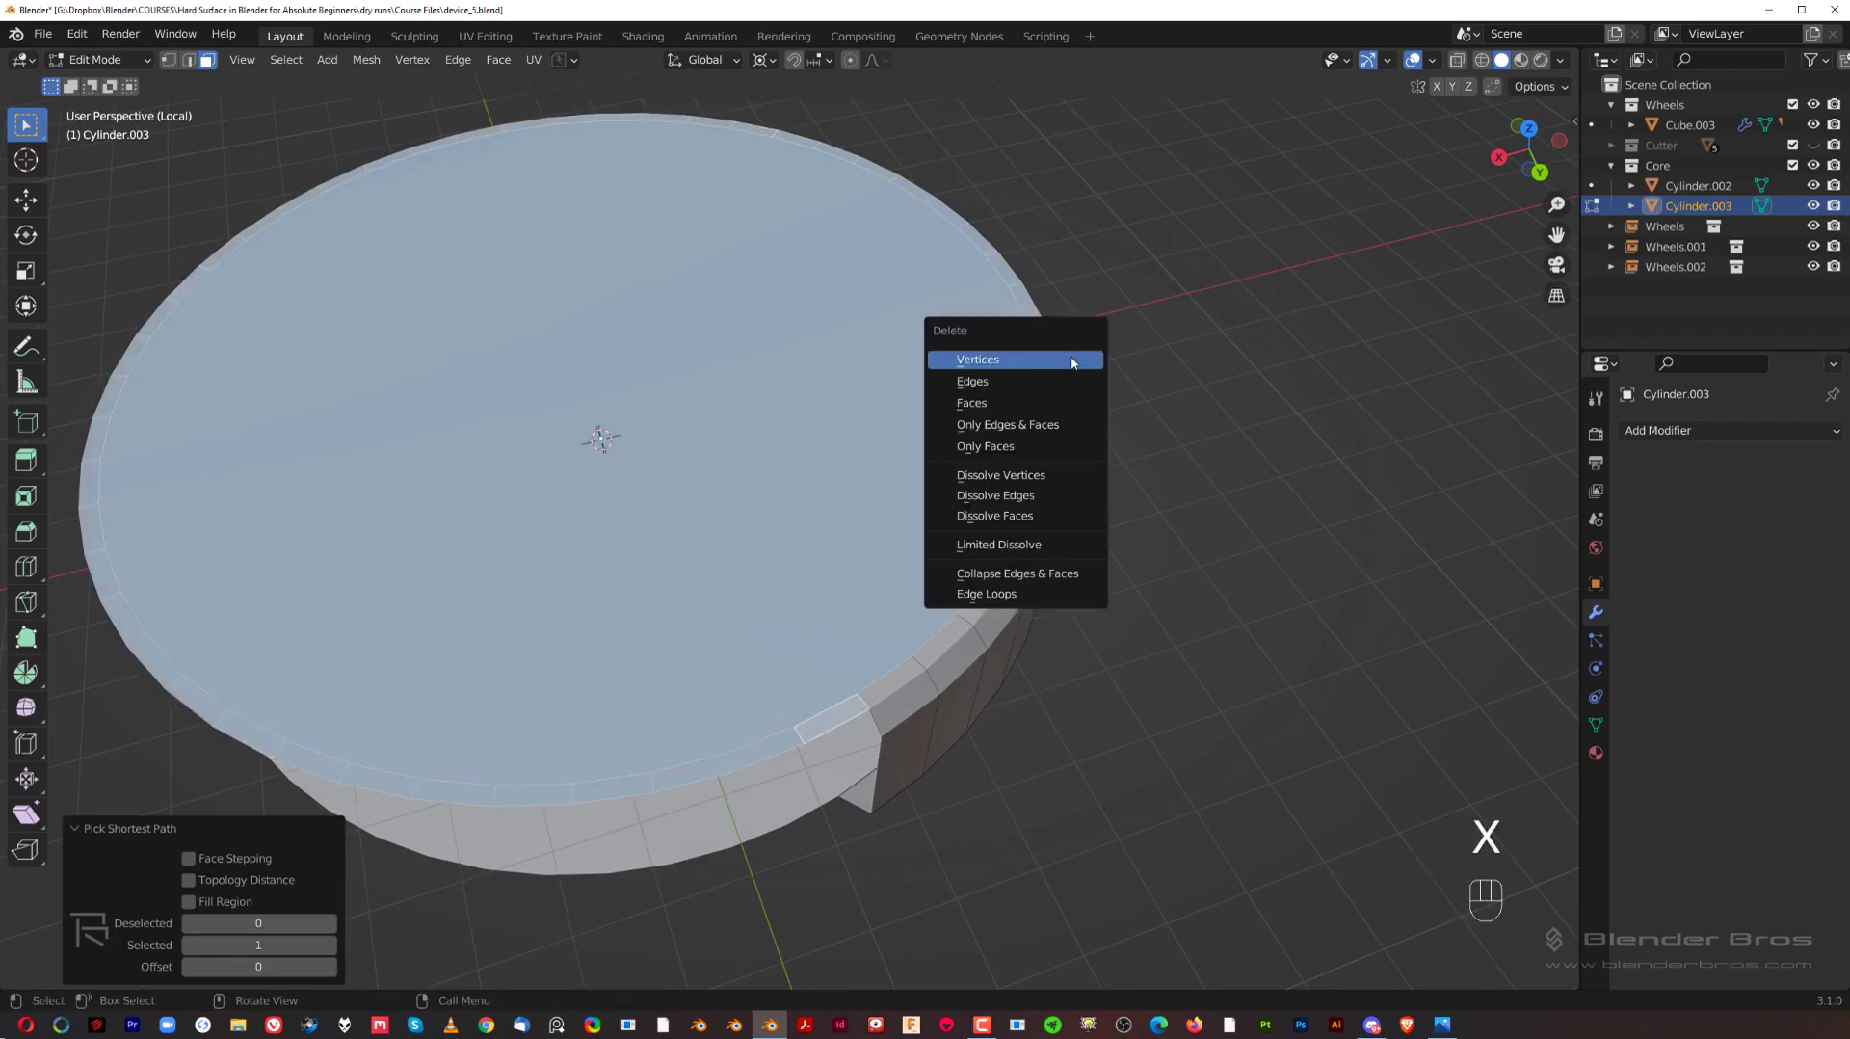
{"action": "left_click", "coordinate": [1060, 408]}
{"action": "middle_click_drag", "start_coordinate": [1060, 409], "coordinate": [825, 491]}
Step: Inset the large bottom face of the separated piece by about 0.25 m
{"action": "left_click", "coordinate": [861, 480]}
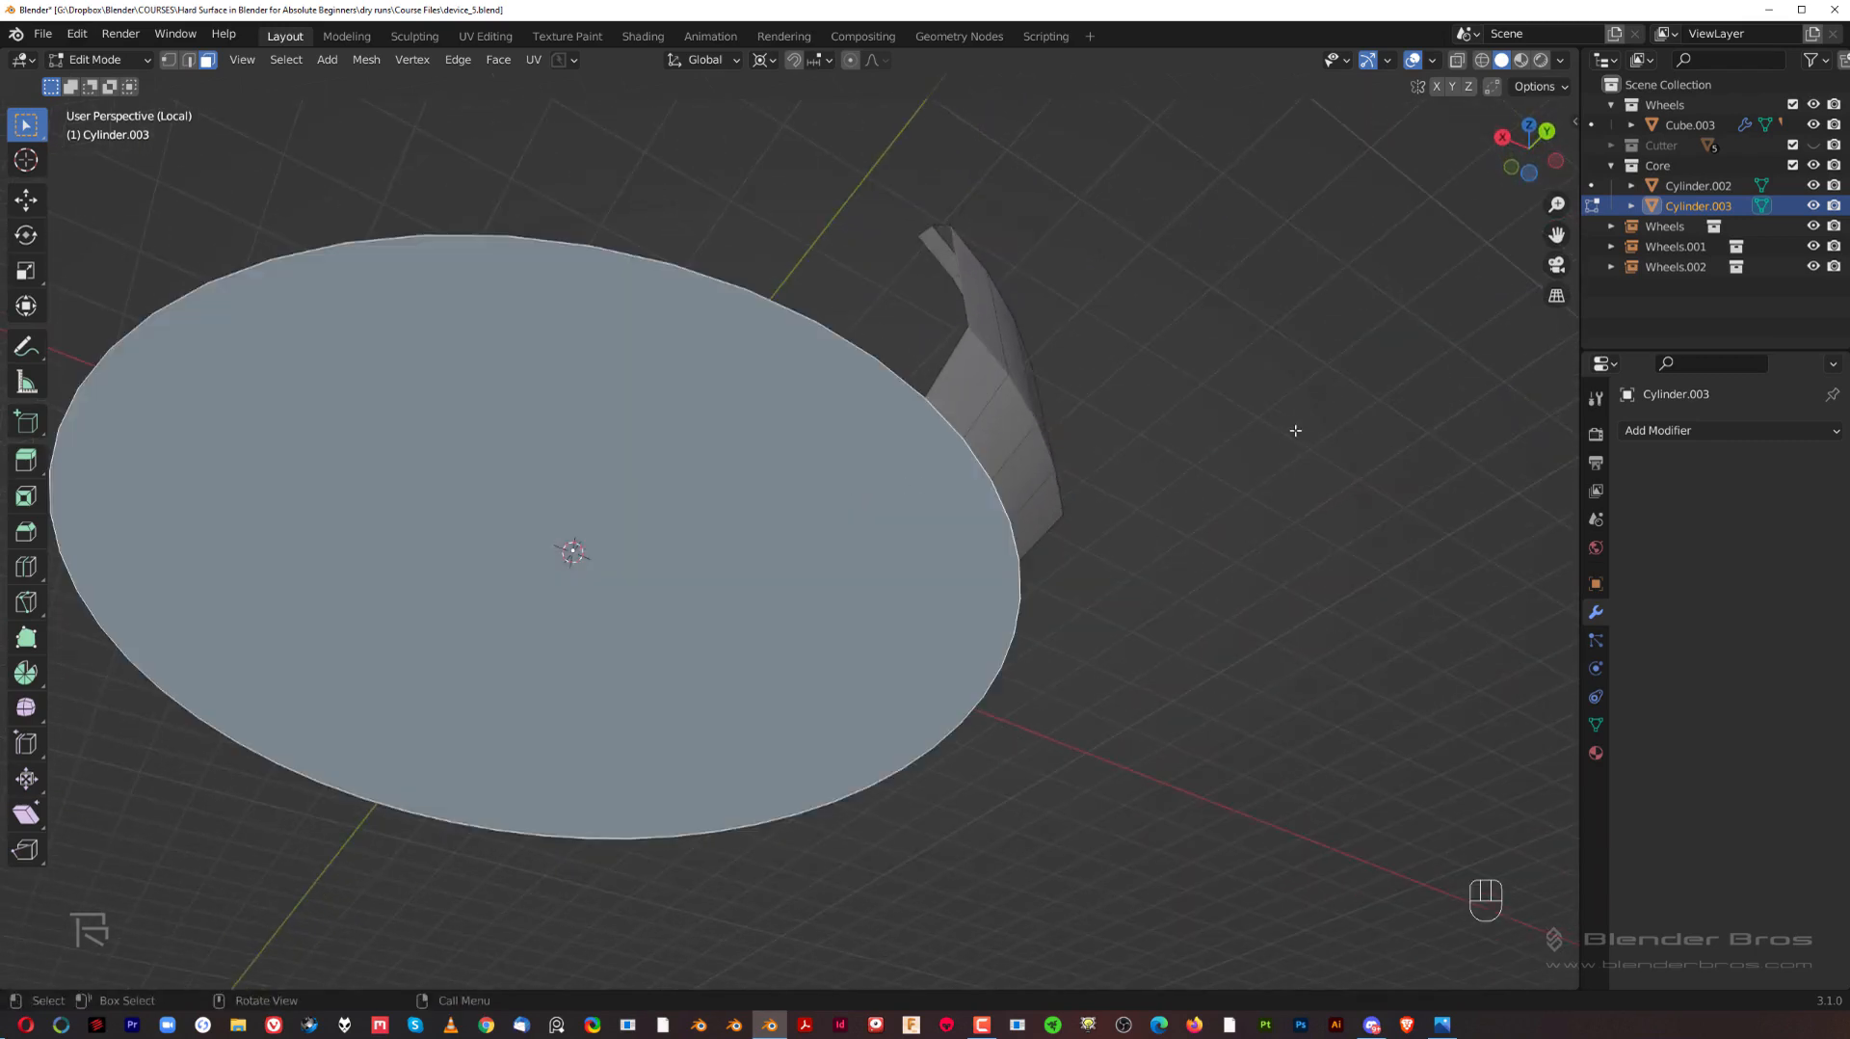
{"action": "key", "text": "i"}
{"action": "left_click", "coordinate": [1111, 443]}
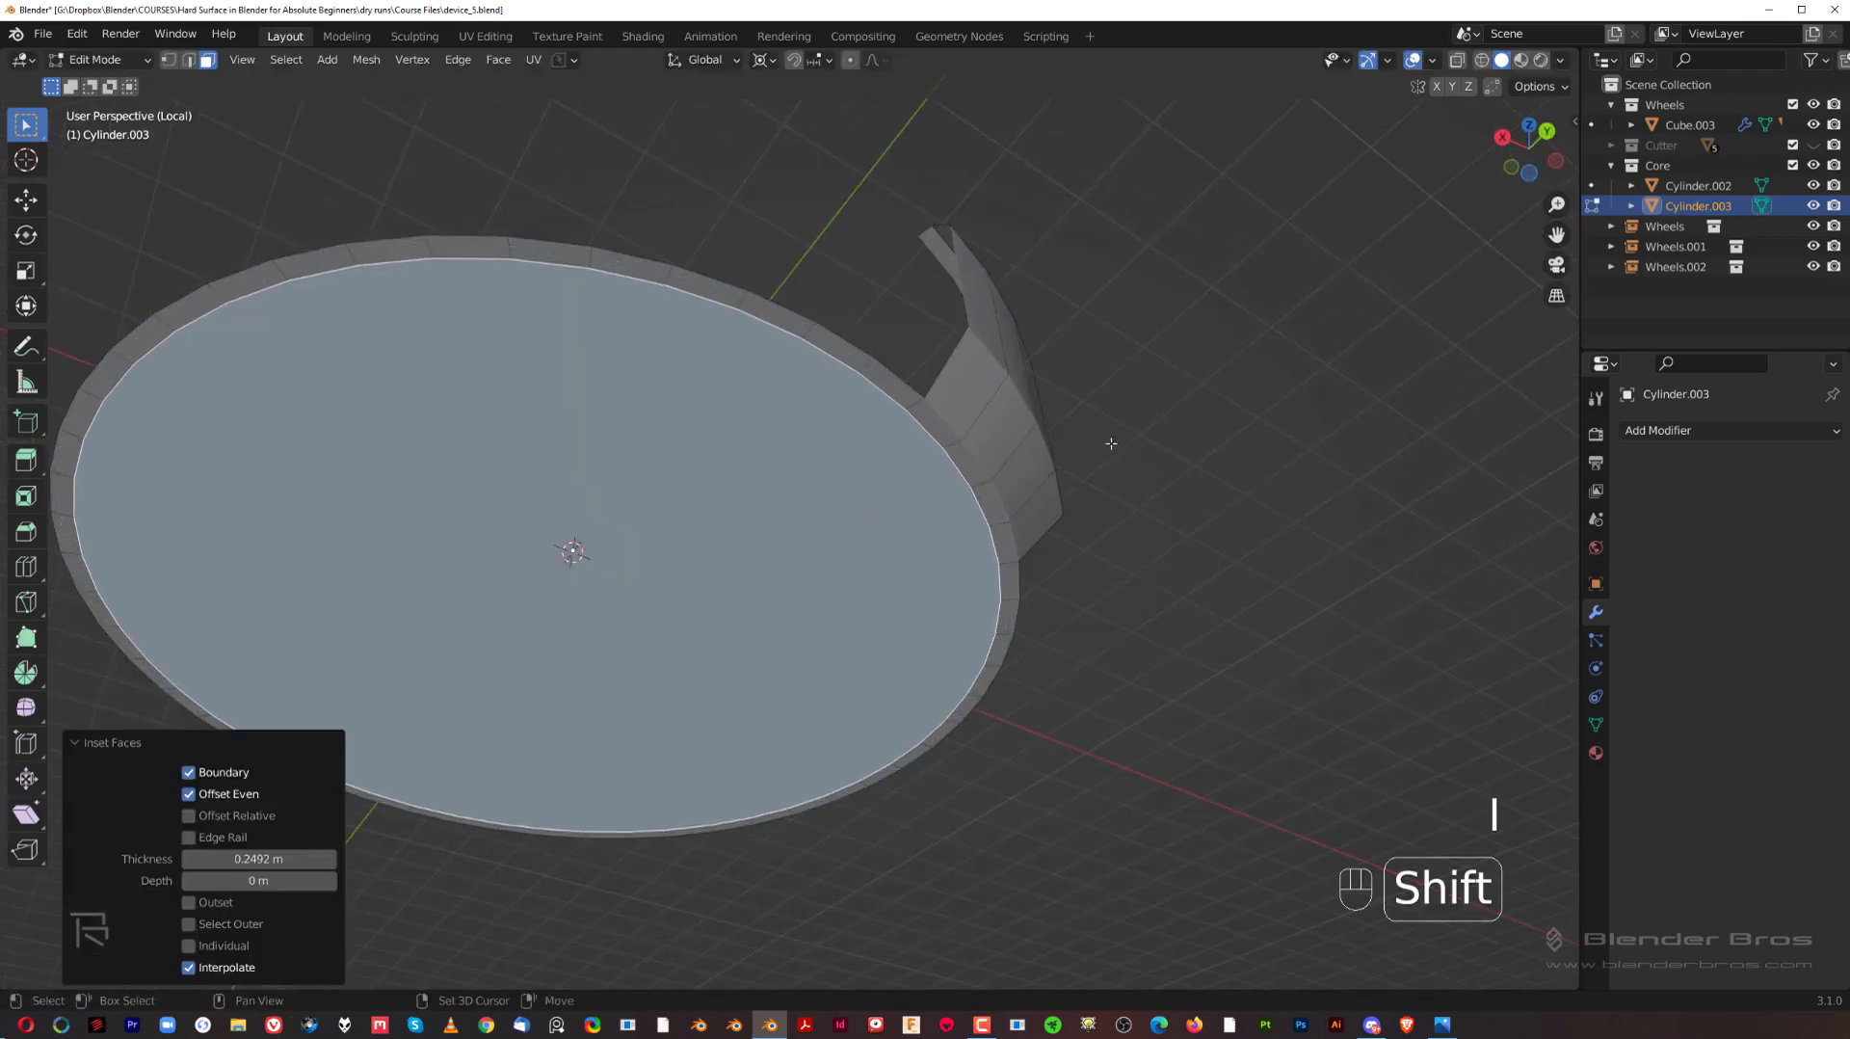
Step: Delete the large bottom face and its inset rim faces except those beside the bracket's wall, and return to Object Mode
{"action": "left_click", "coordinate": [885, 381], "text": "ctrl"}
{"action": "scroll", "coordinate": [531, 467], "scroll_direction": "down", "scroll_amount": 4}
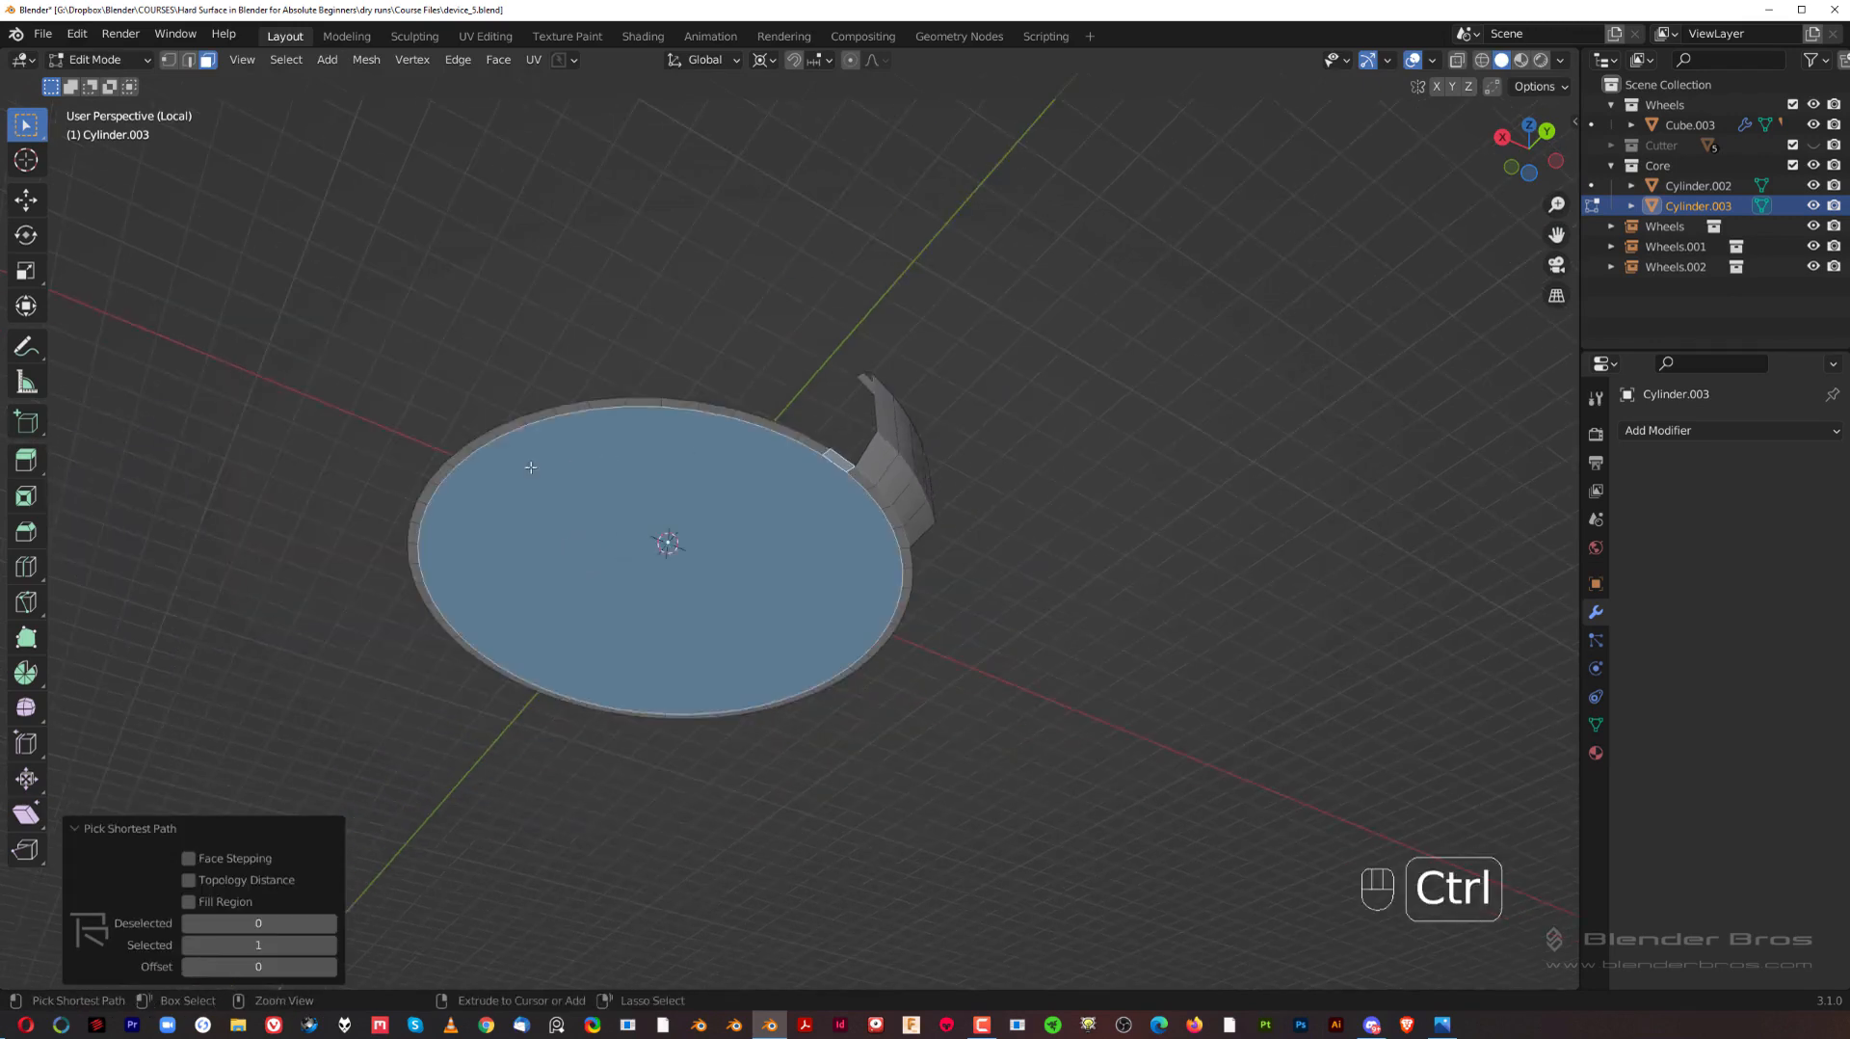
{"action": "left_click", "coordinate": [416, 529], "text": "ctrl"}
{"action": "left_click", "coordinate": [614, 707], "text": "ctrl"}
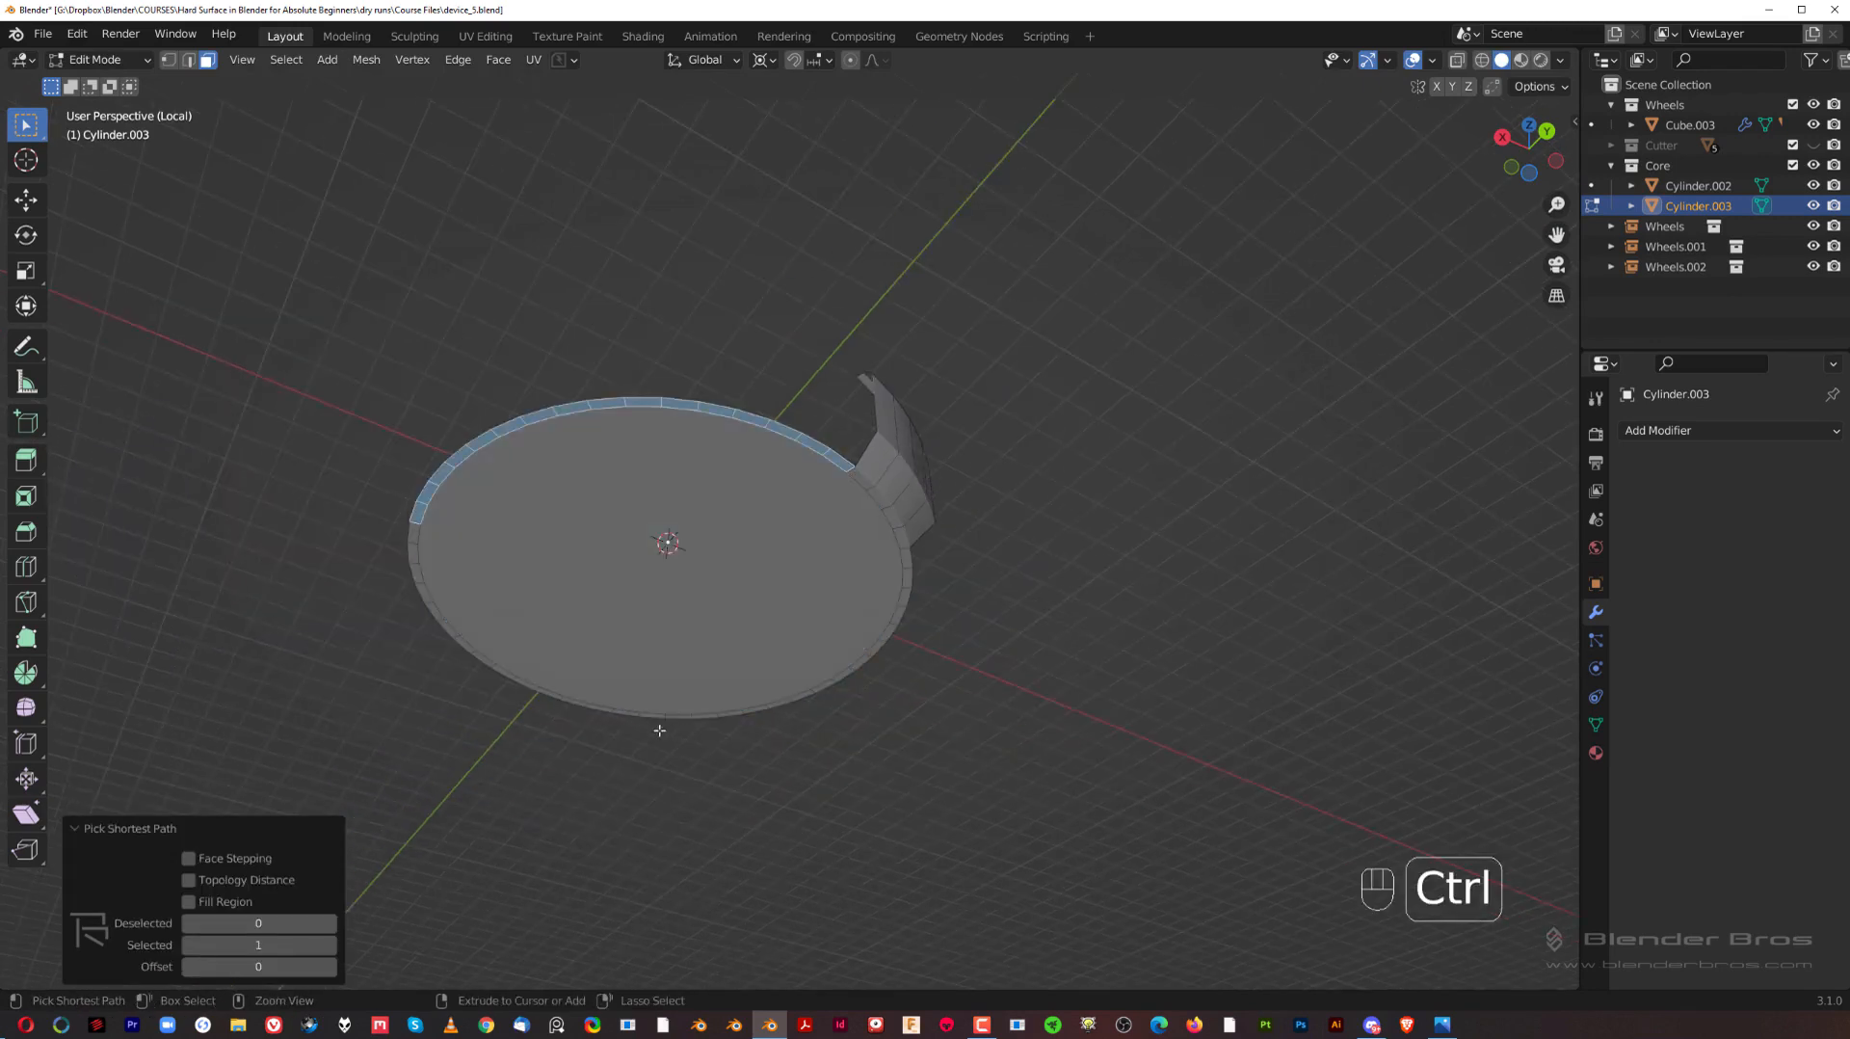
{"action": "key", "text": "ctrl+z"}
{"action": "left_click", "coordinate": [608, 710], "text": "ctrl"}
{"action": "left_click", "coordinate": [603, 539], "text": "ctrl"}
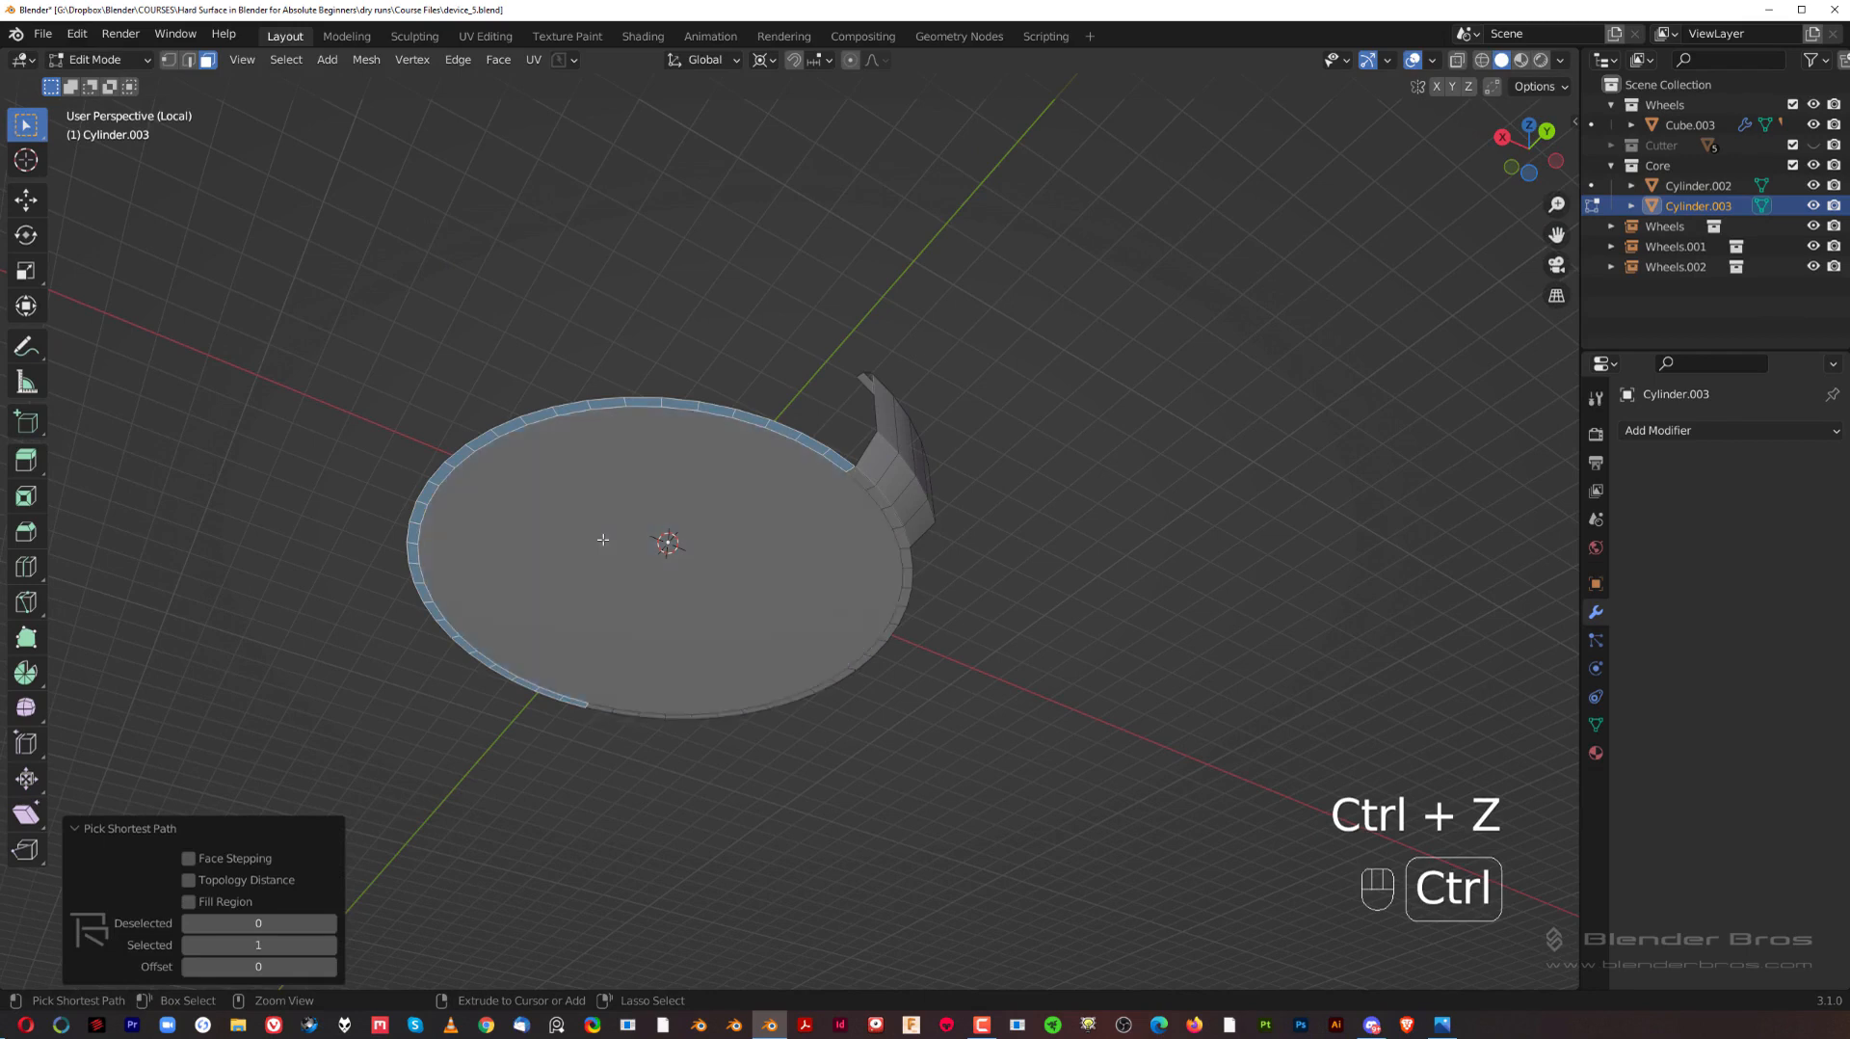
{"action": "key", "text": "ctrl+z"}
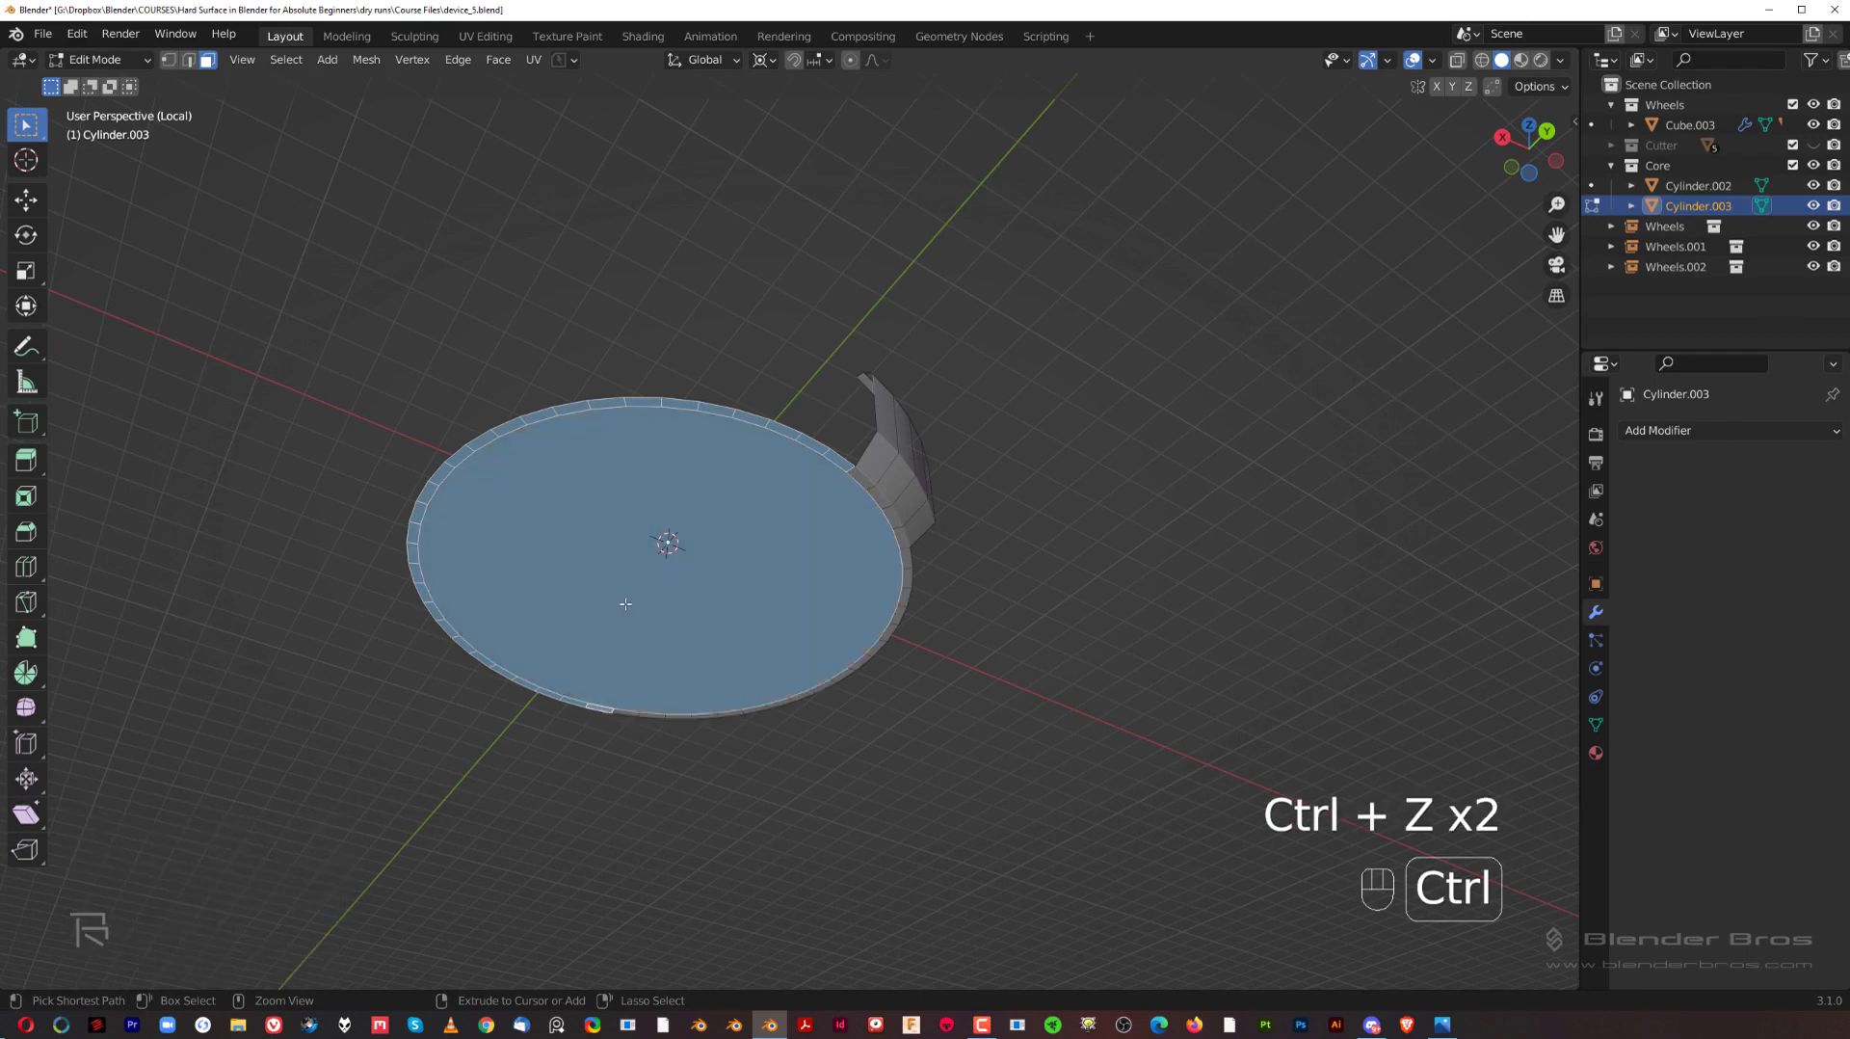
{"action": "left_click", "coordinate": [828, 678], "text": "ctrl"}
{"action": "key", "text": "ctrl+z"}
{"action": "left_click", "coordinate": [841, 676], "text": "ctrl"}
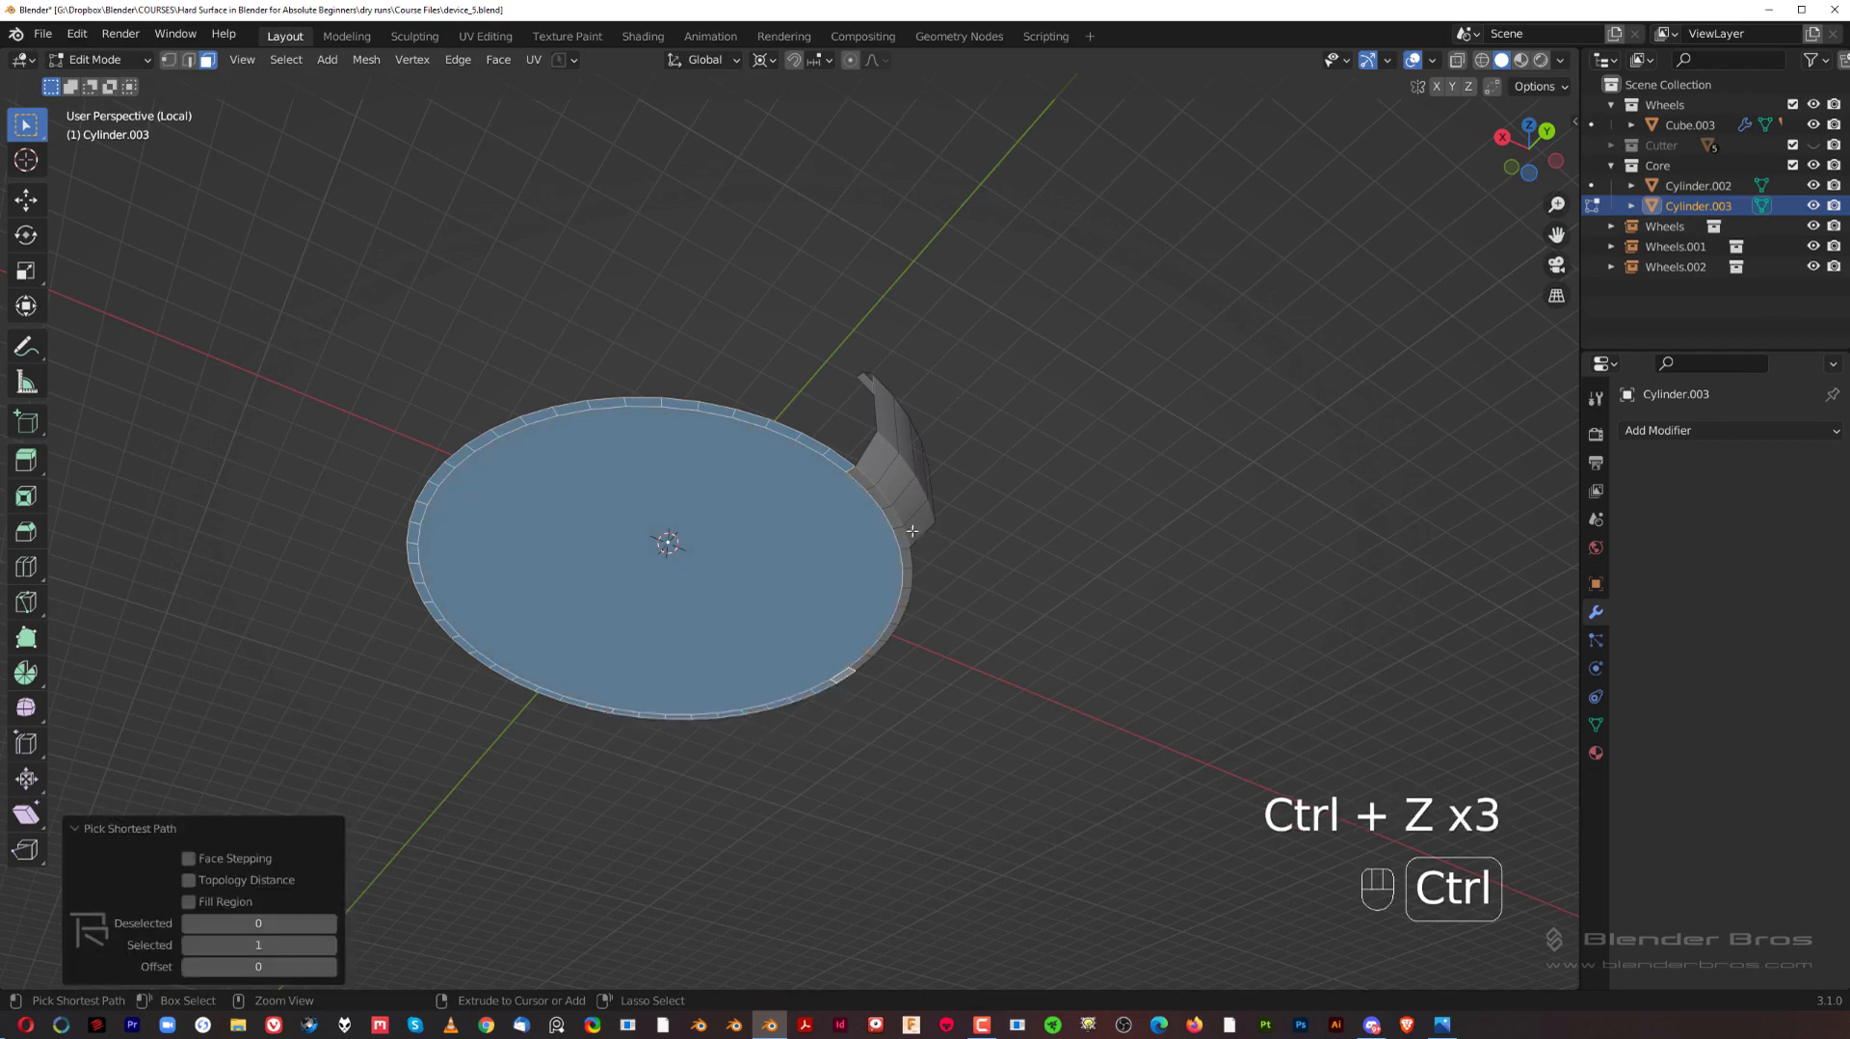
{"action": "scroll", "coordinate": [921, 582], "scroll_direction": "up", "scroll_amount": 3}
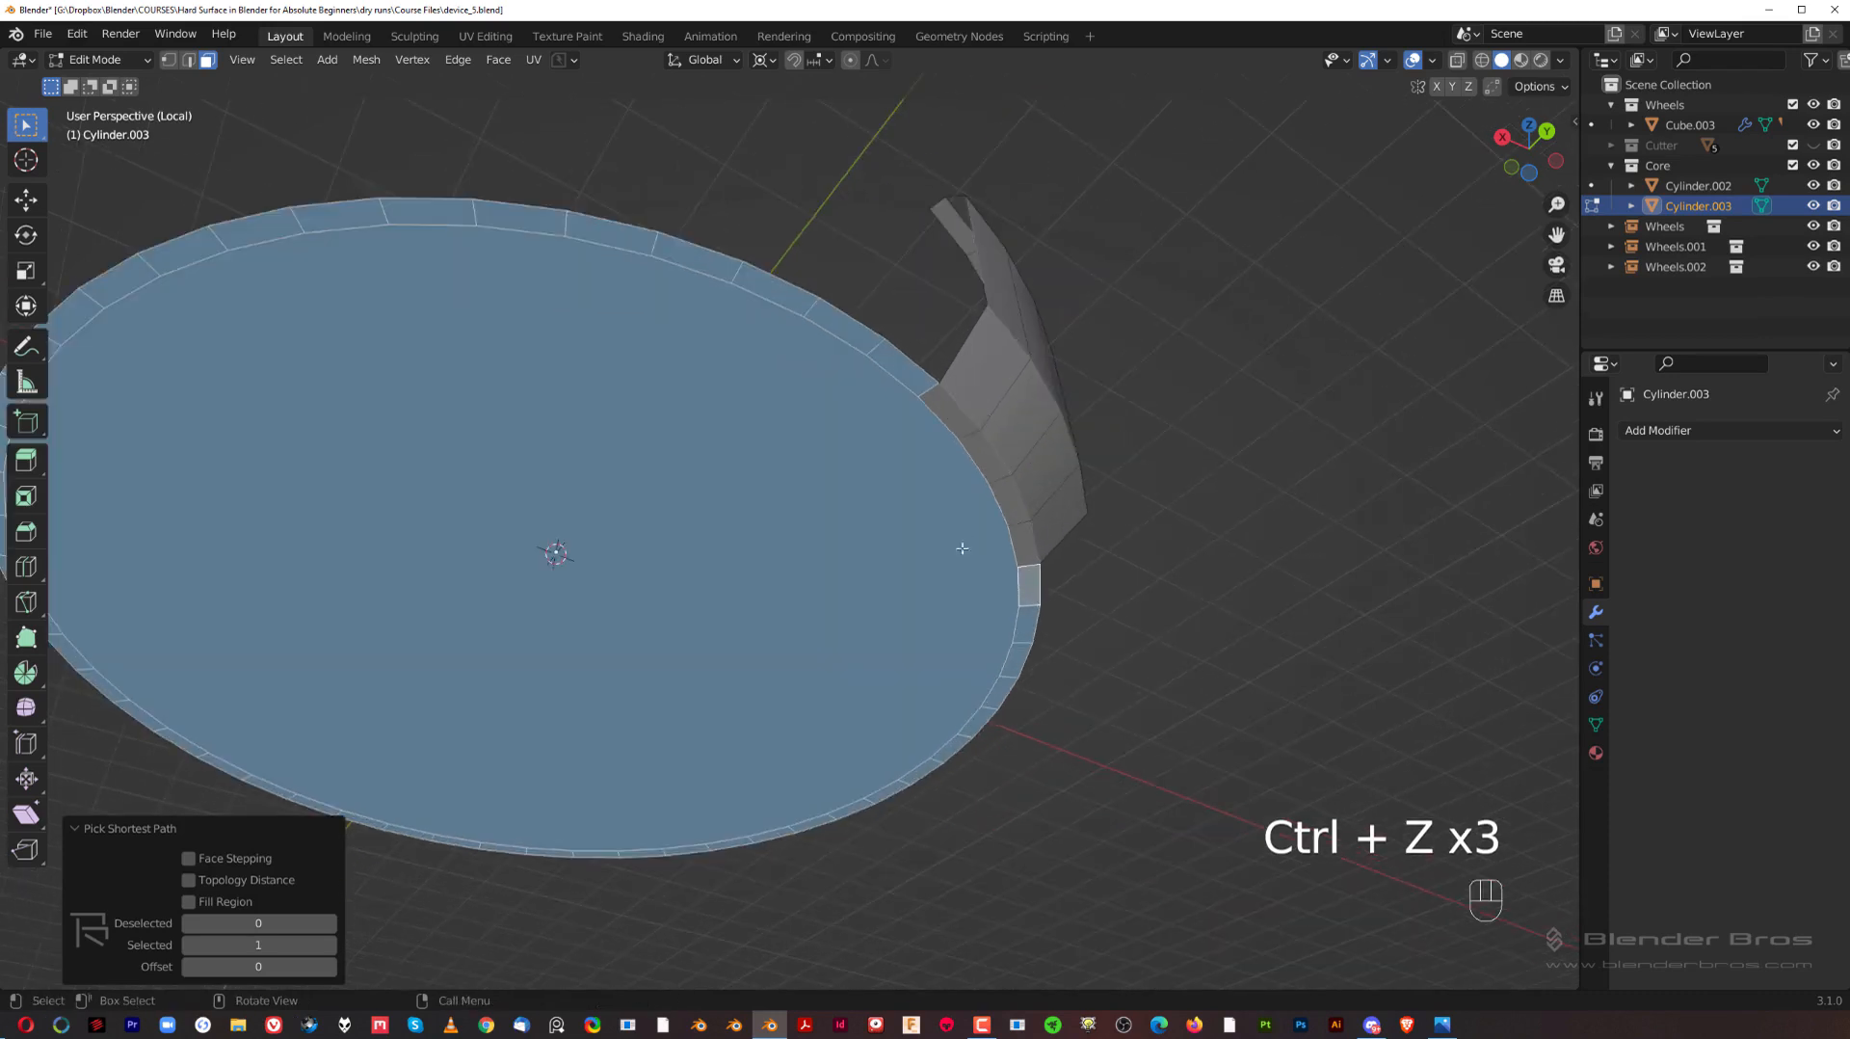
{"action": "key", "text": "x"}
{"action": "left_click", "coordinate": [1000, 499]}
{"action": "middle_click_drag", "start_coordinate": [972, 442], "coordinate": [927, 607]}
{"action": "middle_click_drag", "start_coordinate": [950, 541], "coordinate": [832, 631], "text": "shift"}
{"action": "key", "text": "Tab"}
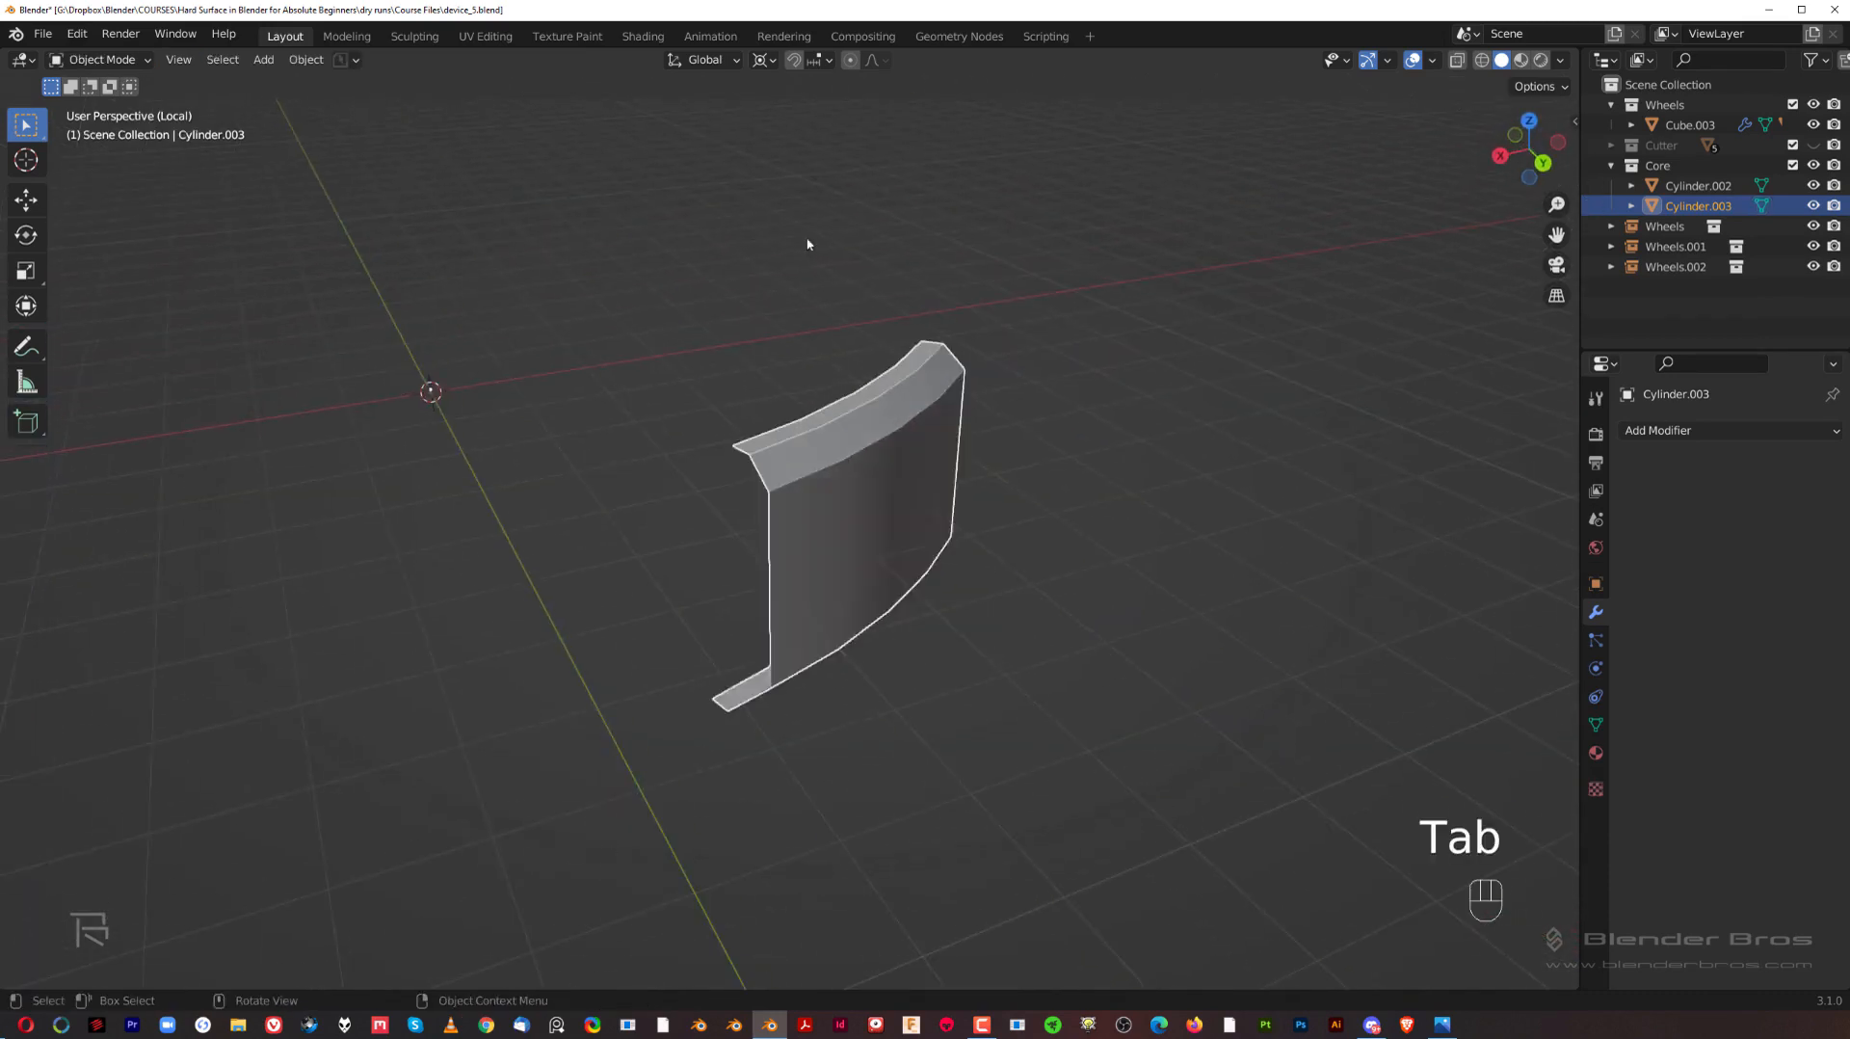
Step: Set the bracket piece's origin to its geometry and exit local view
{"action": "middle_click_drag", "start_coordinate": [811, 244], "coordinate": [574, 520]}
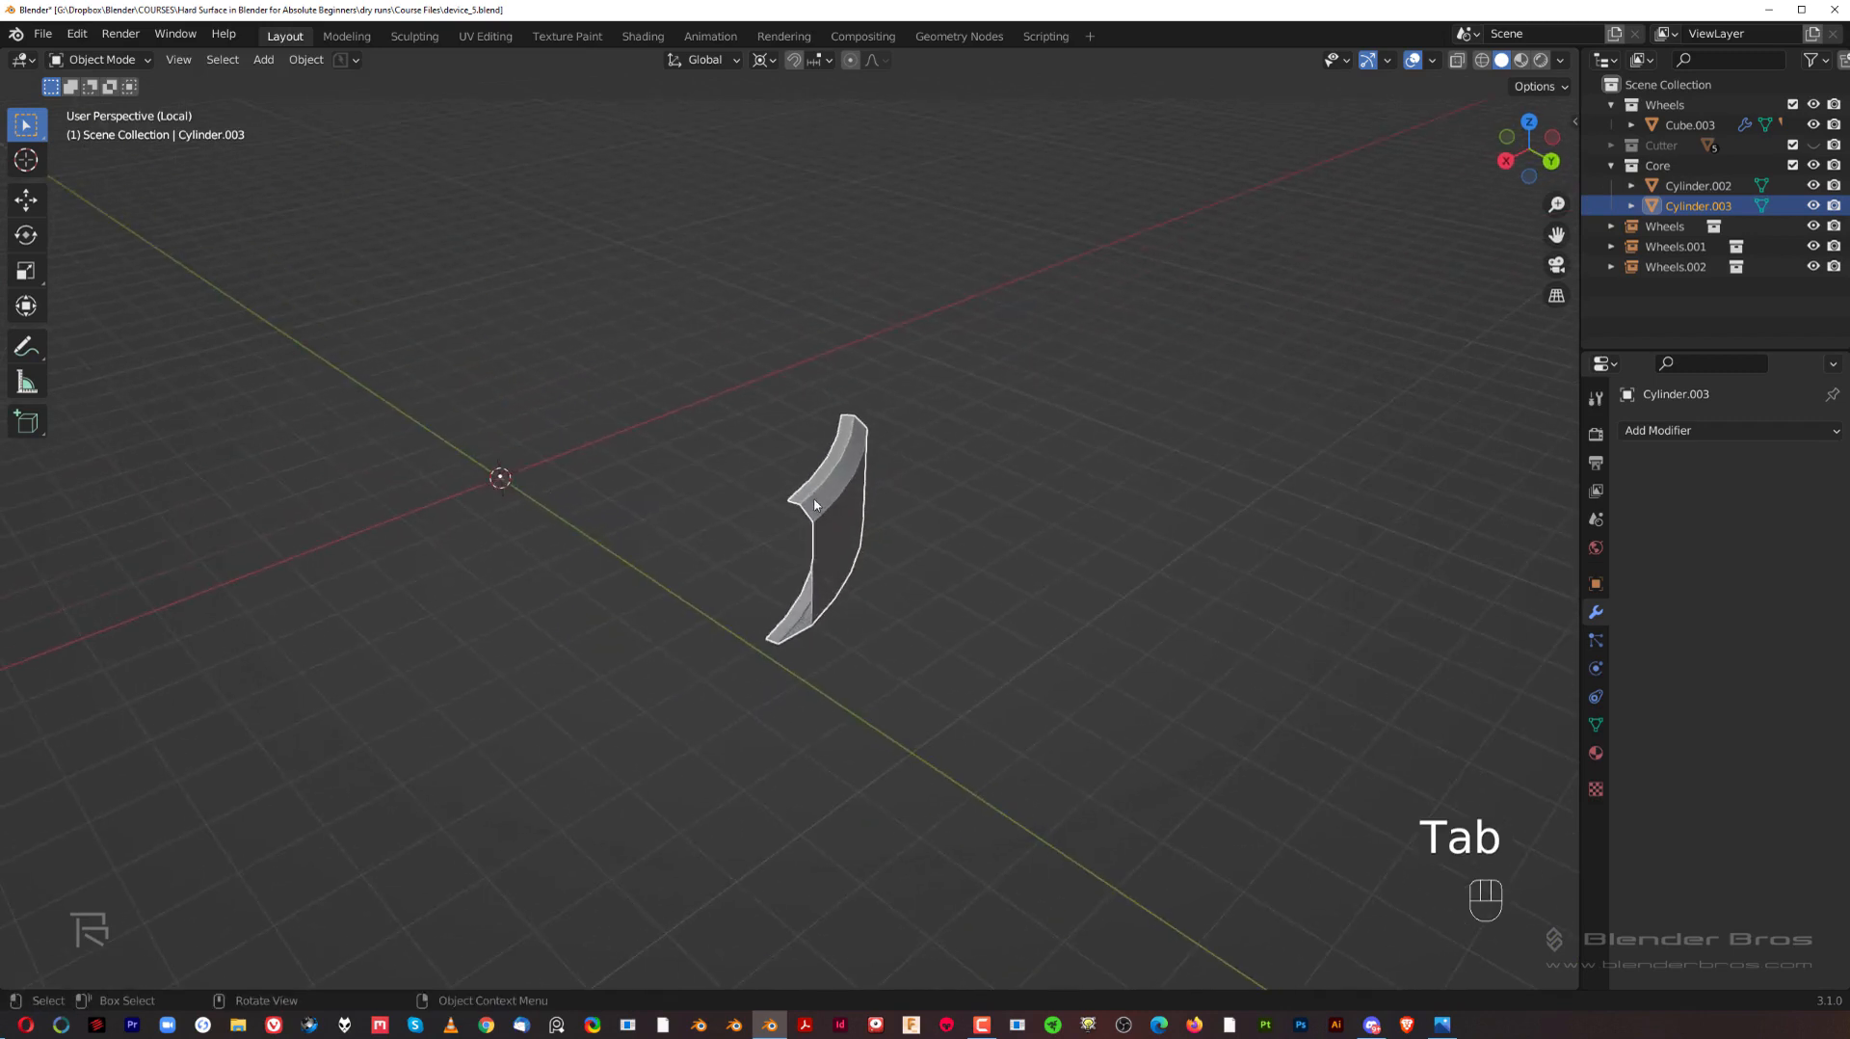
{"action": "key", "text": "shift+s"}
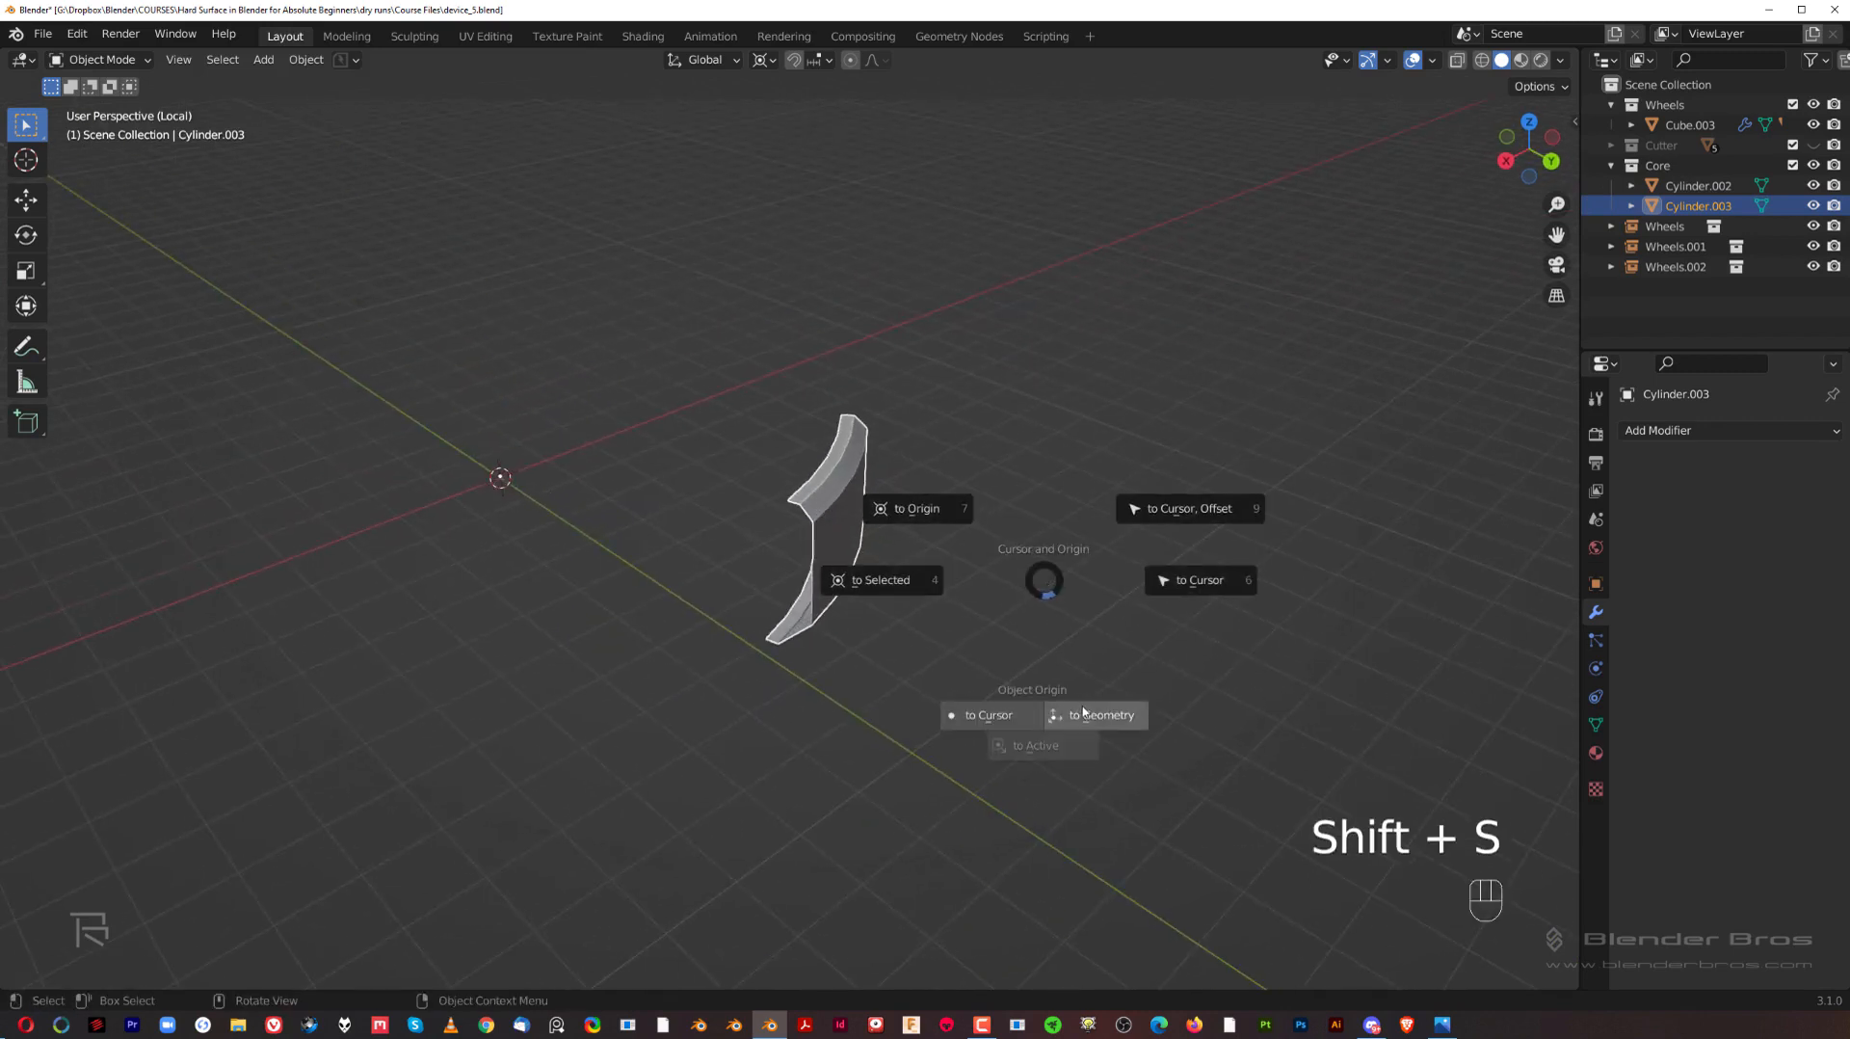
{"action": "left_click", "coordinate": [1083, 713]}
{"action": "middle_click_drag", "start_coordinate": [1082, 714], "coordinate": [864, 443]}
{"action": "key", "text": "slash"}
{"action": "key", "text": "slash"}
{"action": "key", "text": "slash"}
{"action": "scroll", "coordinate": [924, 484], "scroll_direction": "up", "scroll_amount": 2}
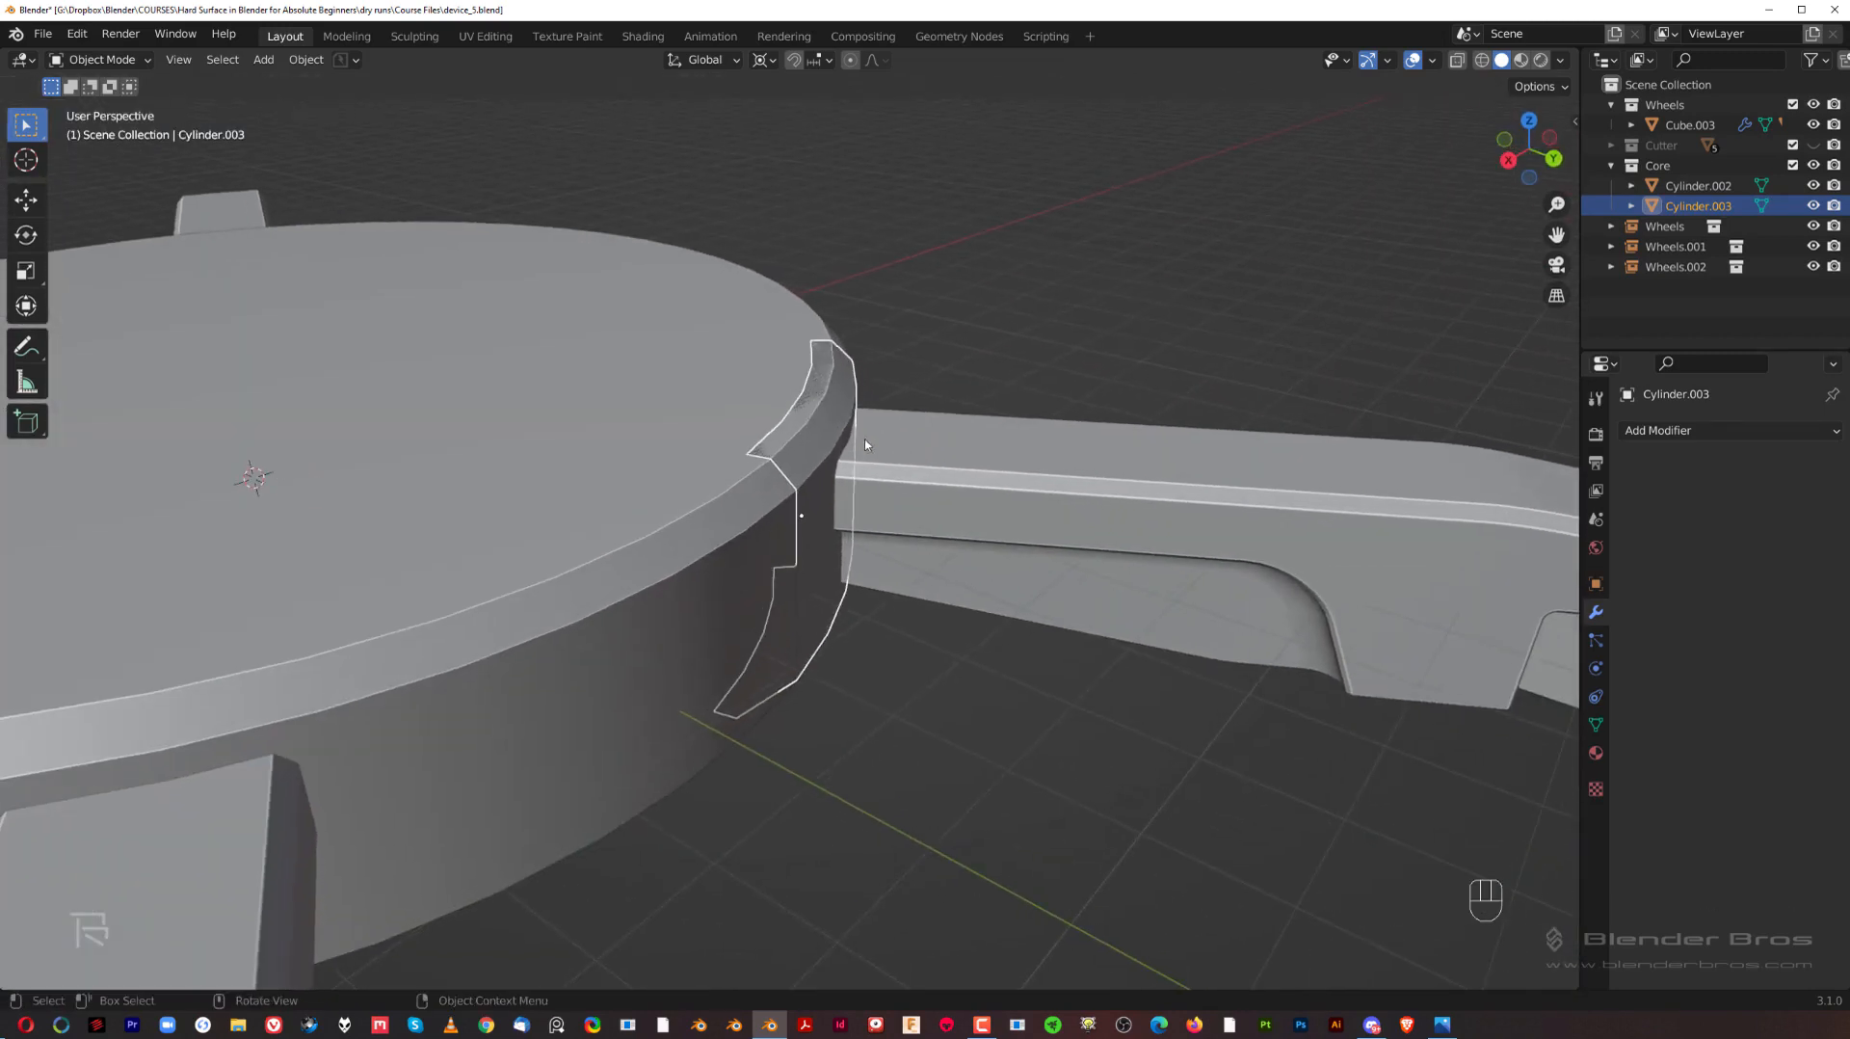
Step: Add a Solidify modifier to the bracket piece with a thickness of -0.21 m and Even Thickness enabled
{"action": "left_click", "coordinate": [1683, 440]}
{"action": "left_click", "coordinate": [1679, 441]}
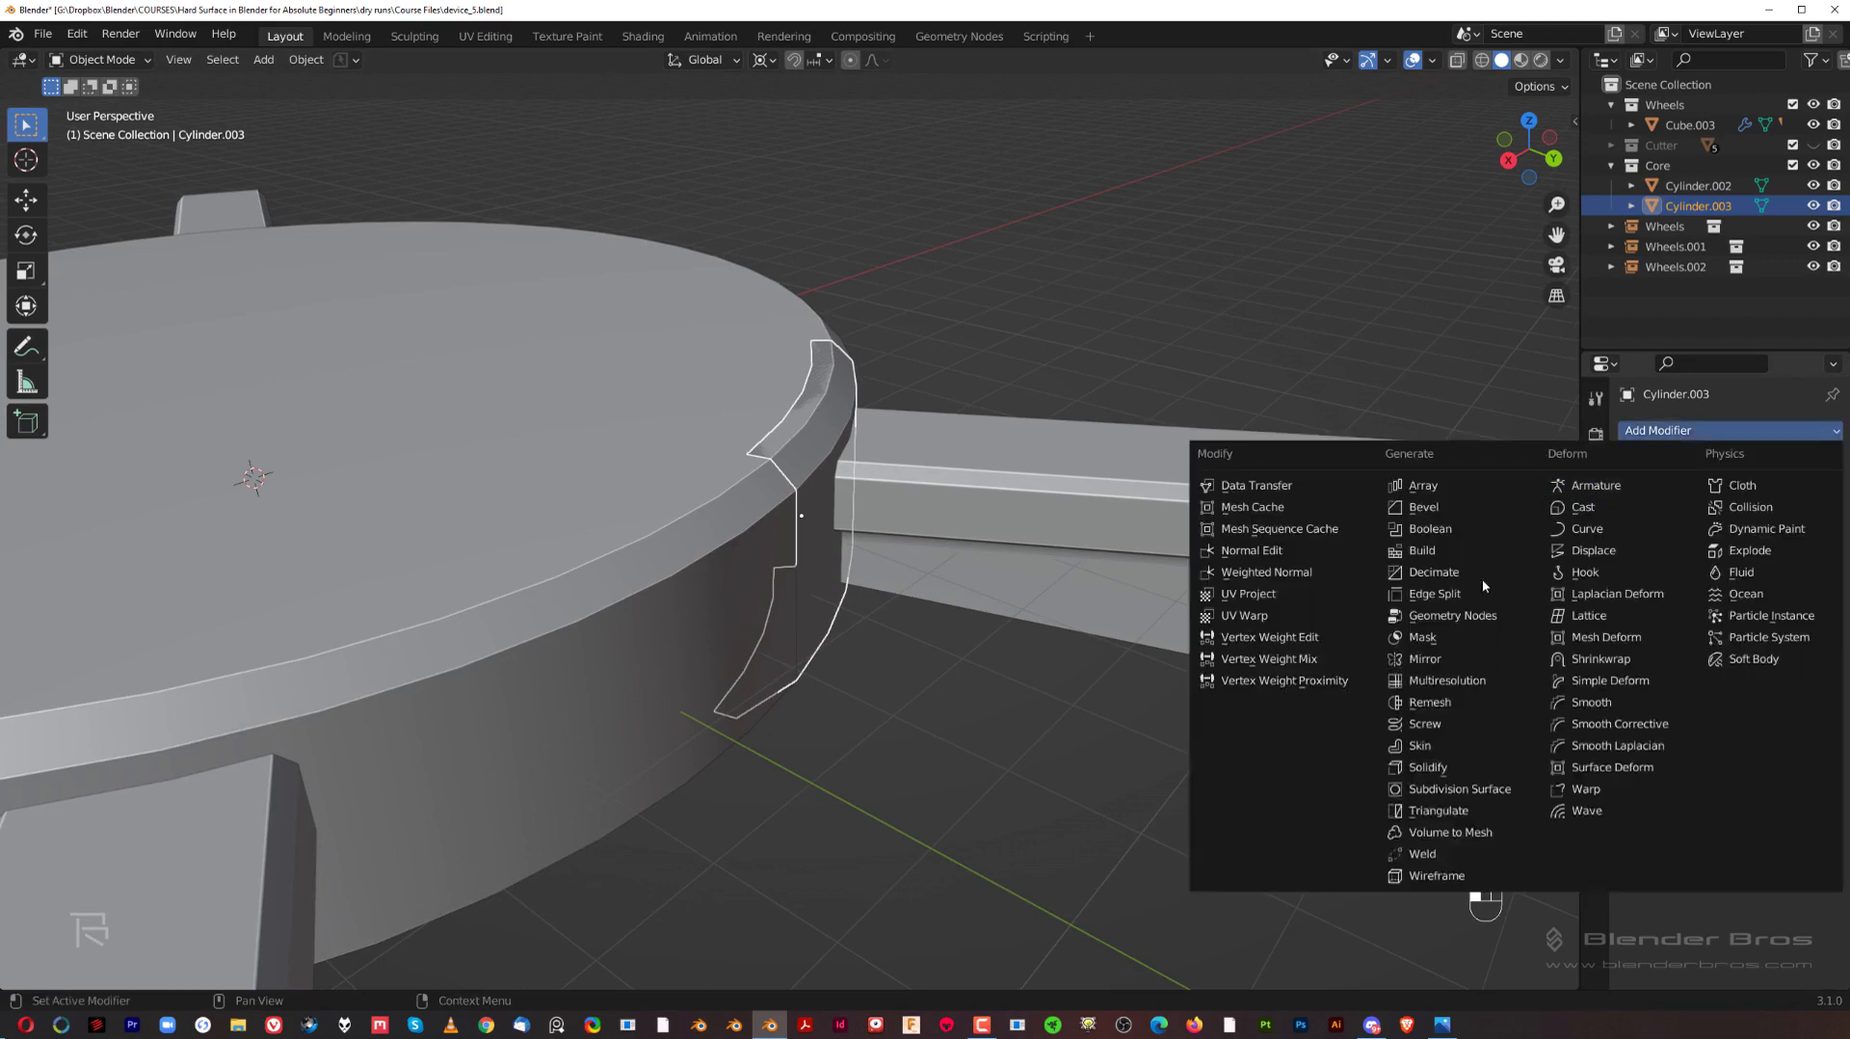
{"action": "left_click", "coordinate": [1460, 766]}
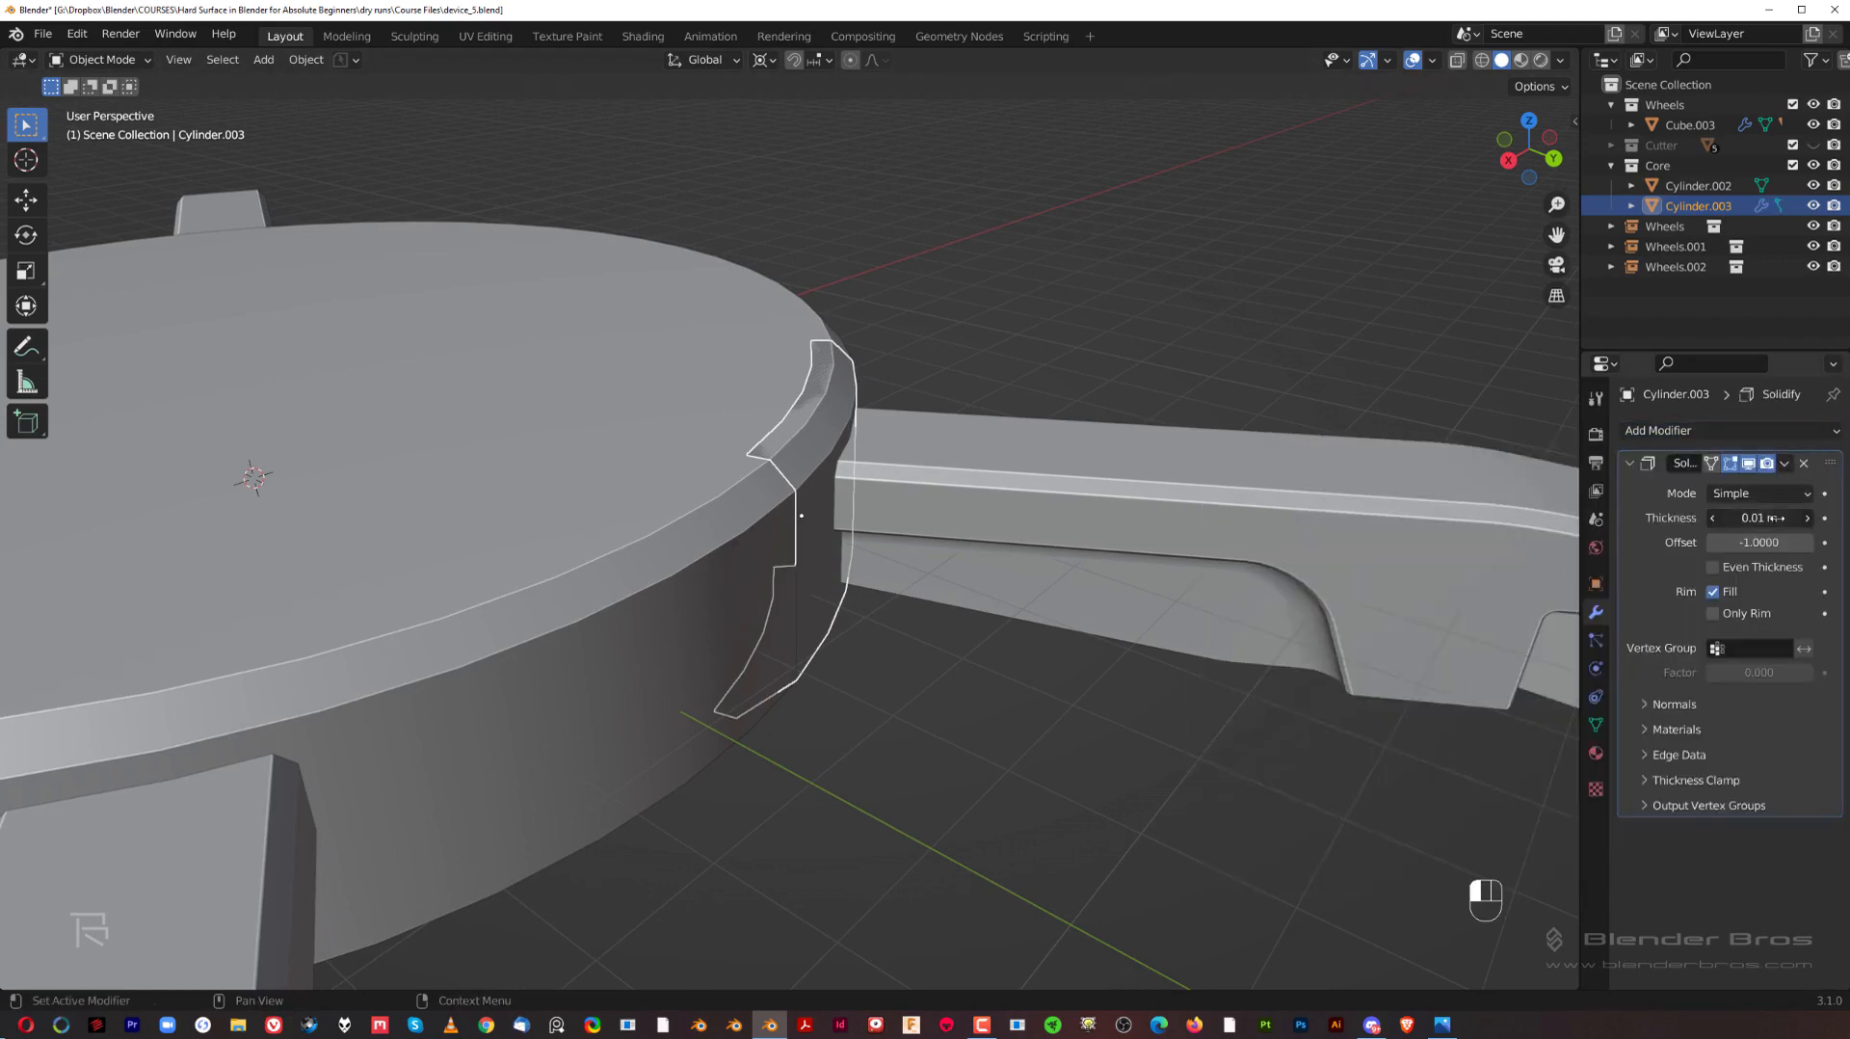
{"action": "left_click_drag", "start_coordinate": [1773, 517], "coordinate": [1677, 518]}
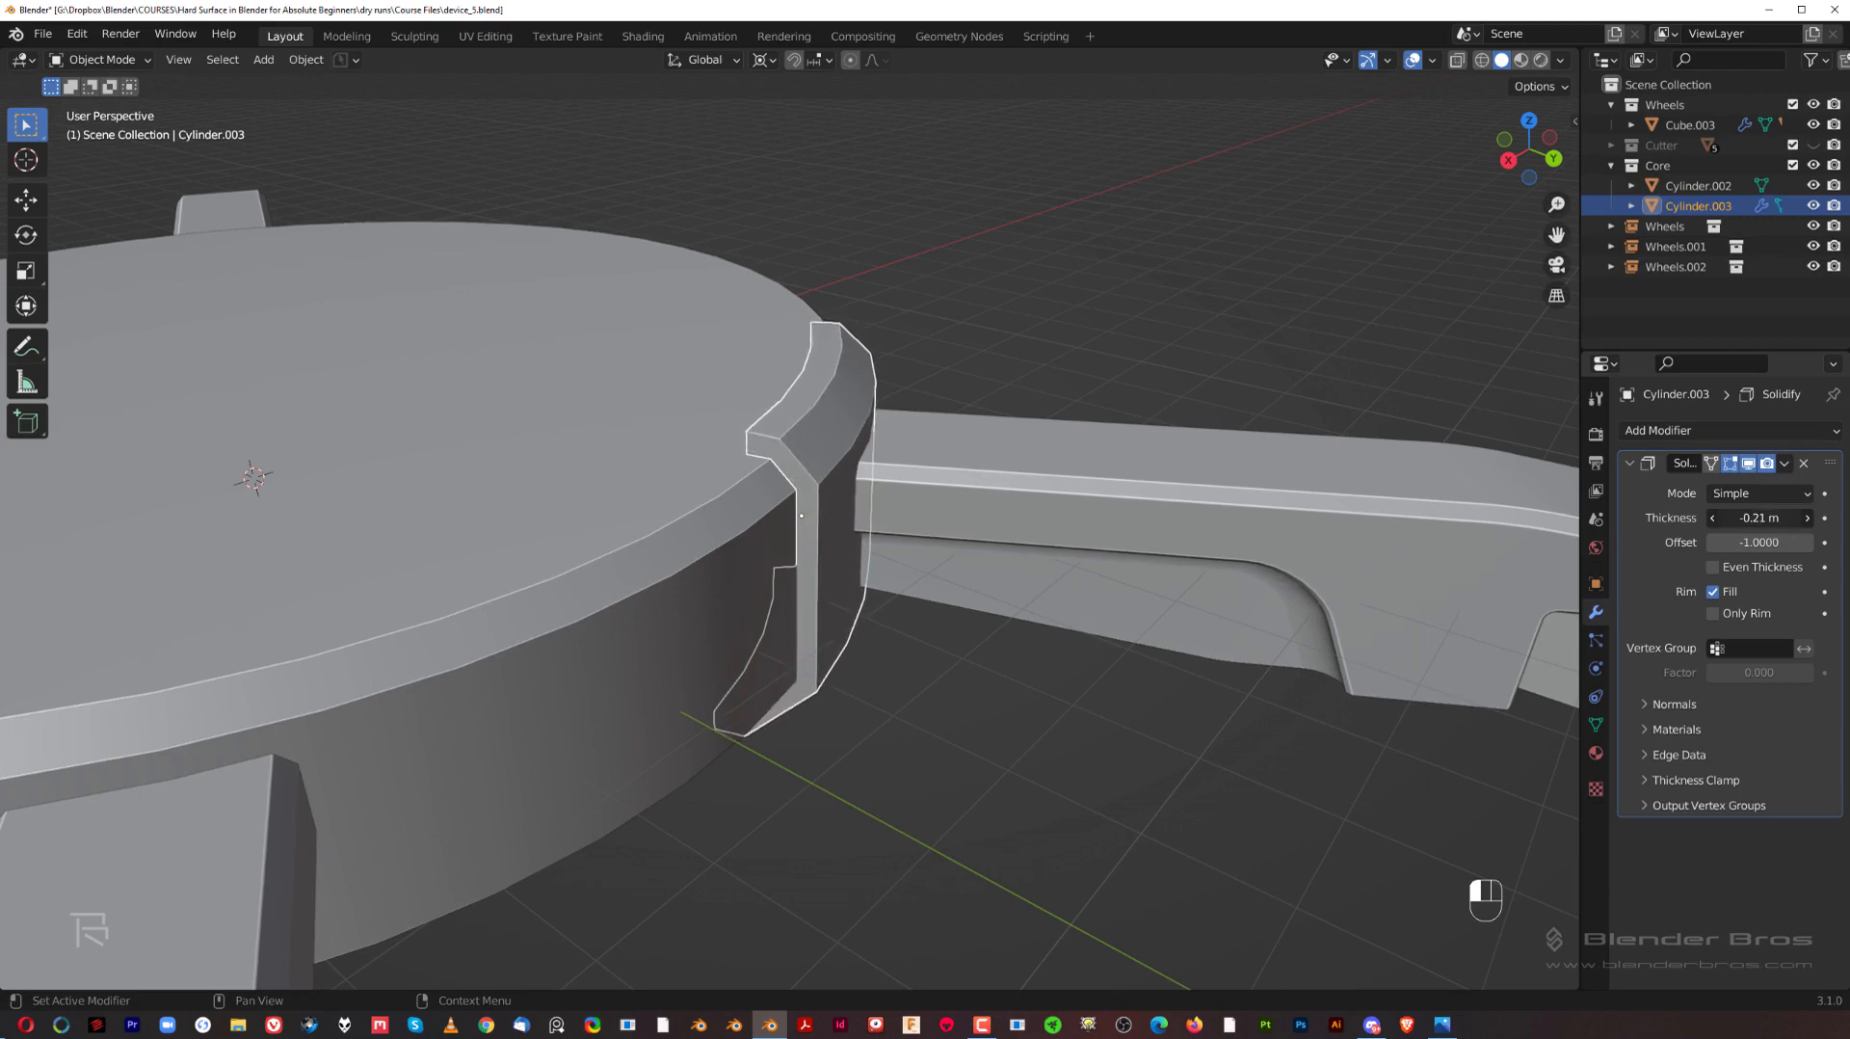
{"action": "left_click", "coordinate": [1712, 570]}
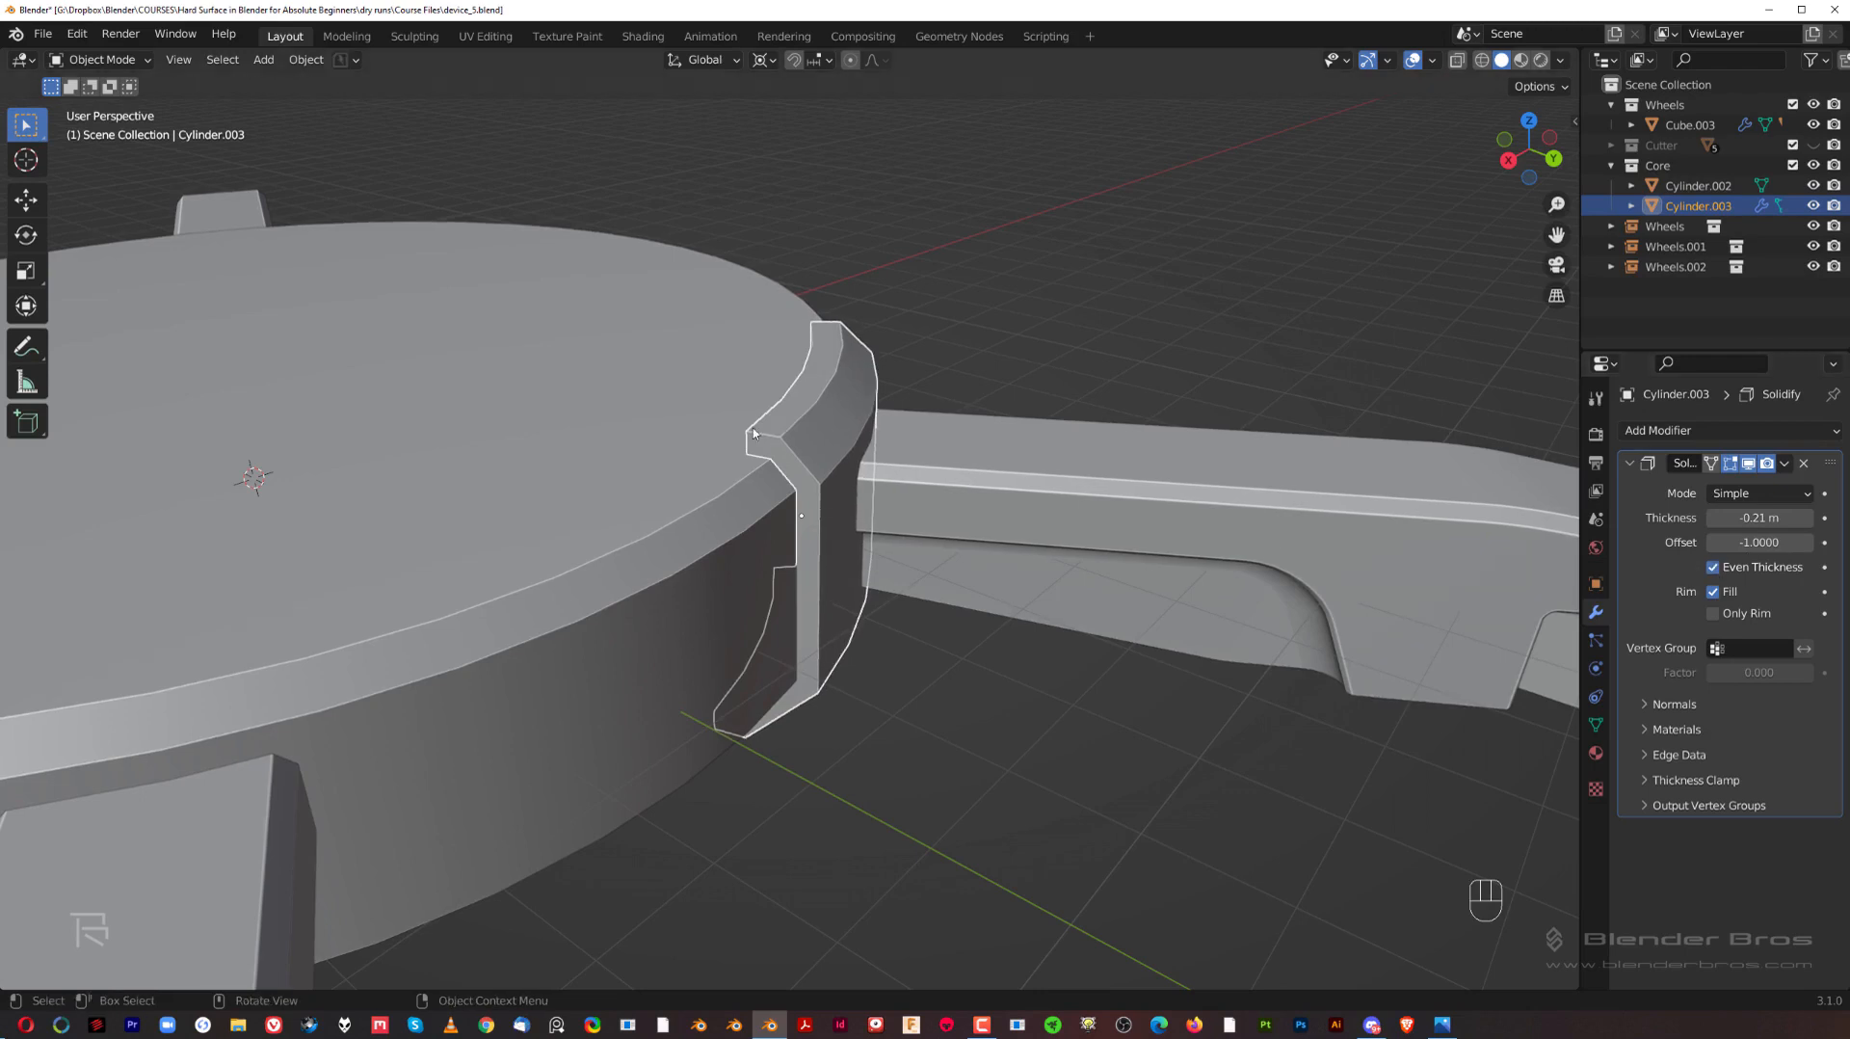
Step: Add a 2 m cube at the world origin and switch to the right orthographic view
{"action": "middle_click_drag", "start_coordinate": [887, 609], "coordinate": [900, 540]}
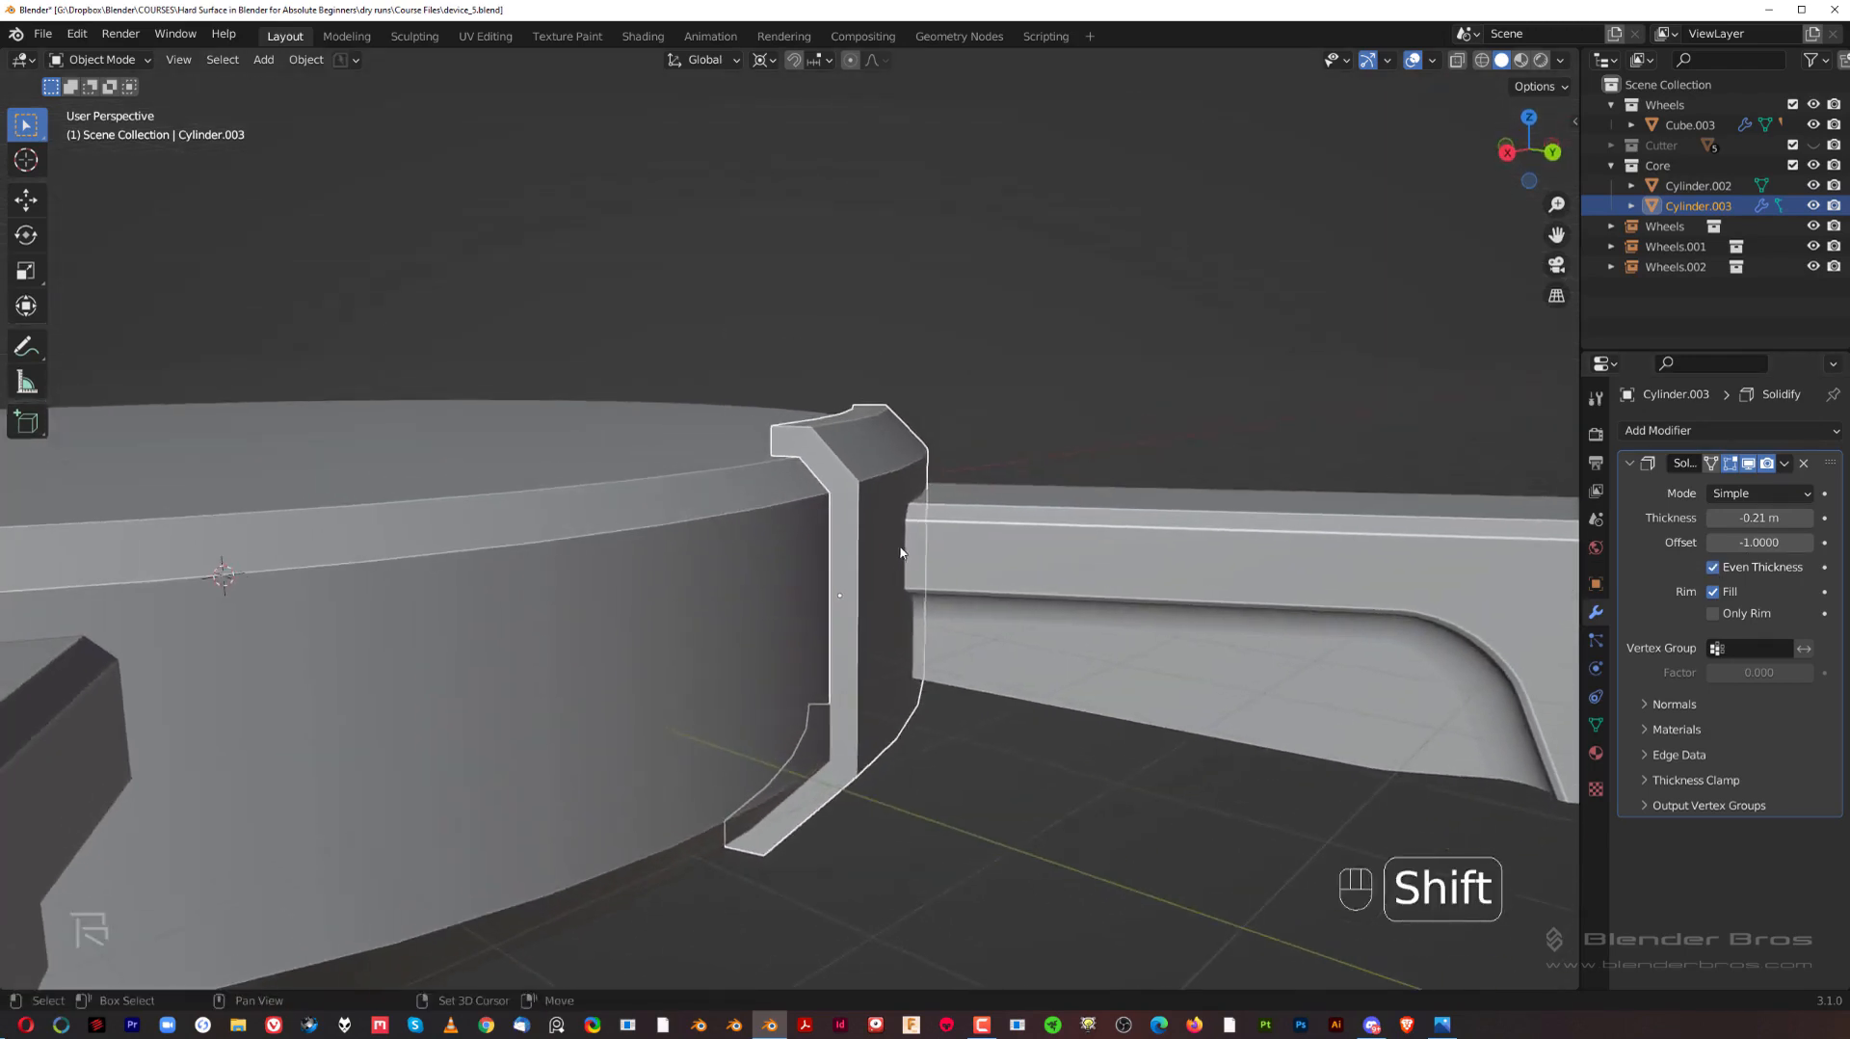
{"action": "scroll", "coordinate": [886, 525], "scroll_direction": "down", "scroll_amount": 5}
{"action": "middle_click_drag", "start_coordinate": [856, 478], "coordinate": [957, 405]}
{"action": "scroll", "coordinate": [877, 496], "scroll_direction": "up", "scroll_amount": 5}
{"action": "scroll", "coordinate": [952, 397], "scroll_direction": "down", "scroll_amount": 5}
{"action": "left_click", "coordinate": [958, 405]}
{"action": "key", "text": "shift+a"}
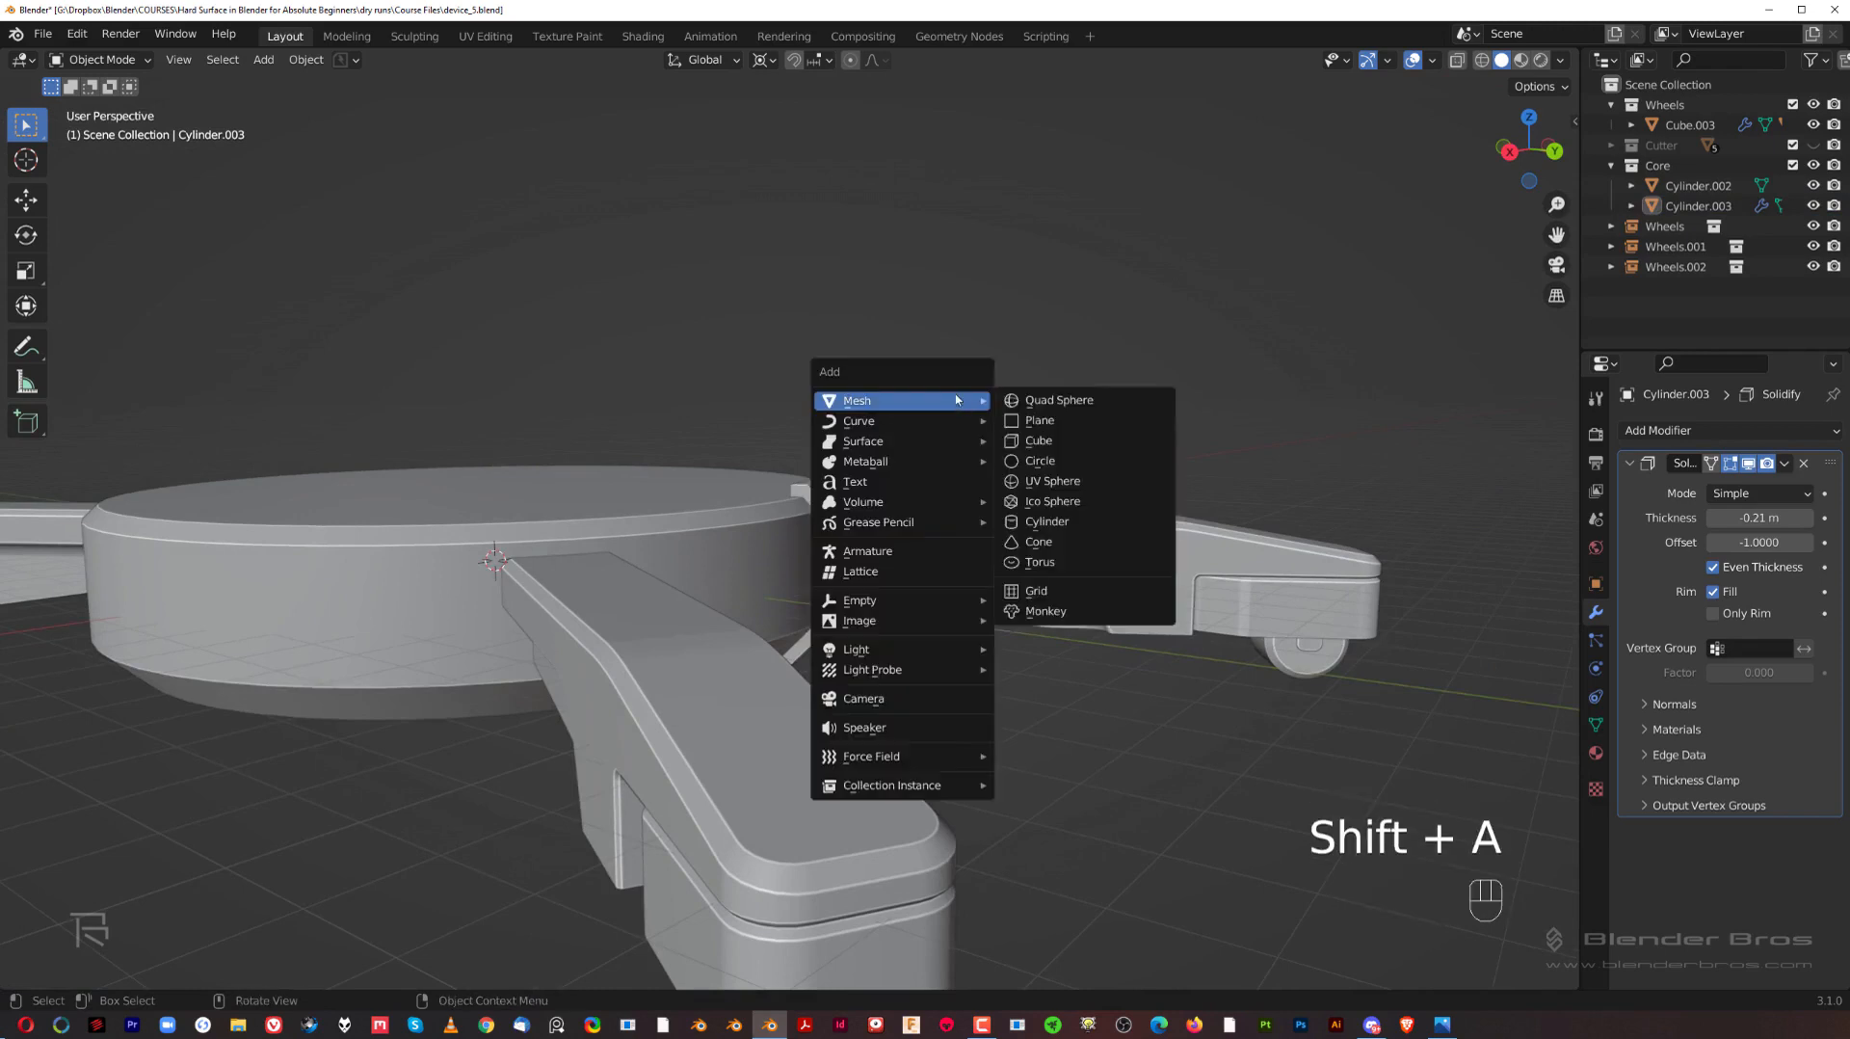
{"action": "left_click", "coordinate": [1074, 440]}
{"action": "scroll", "coordinate": [873, 520], "scroll_direction": "down", "scroll_amount": 3}
{"action": "key", "text": "grave"}
{"action": "left_click", "coordinate": [1108, 547]}
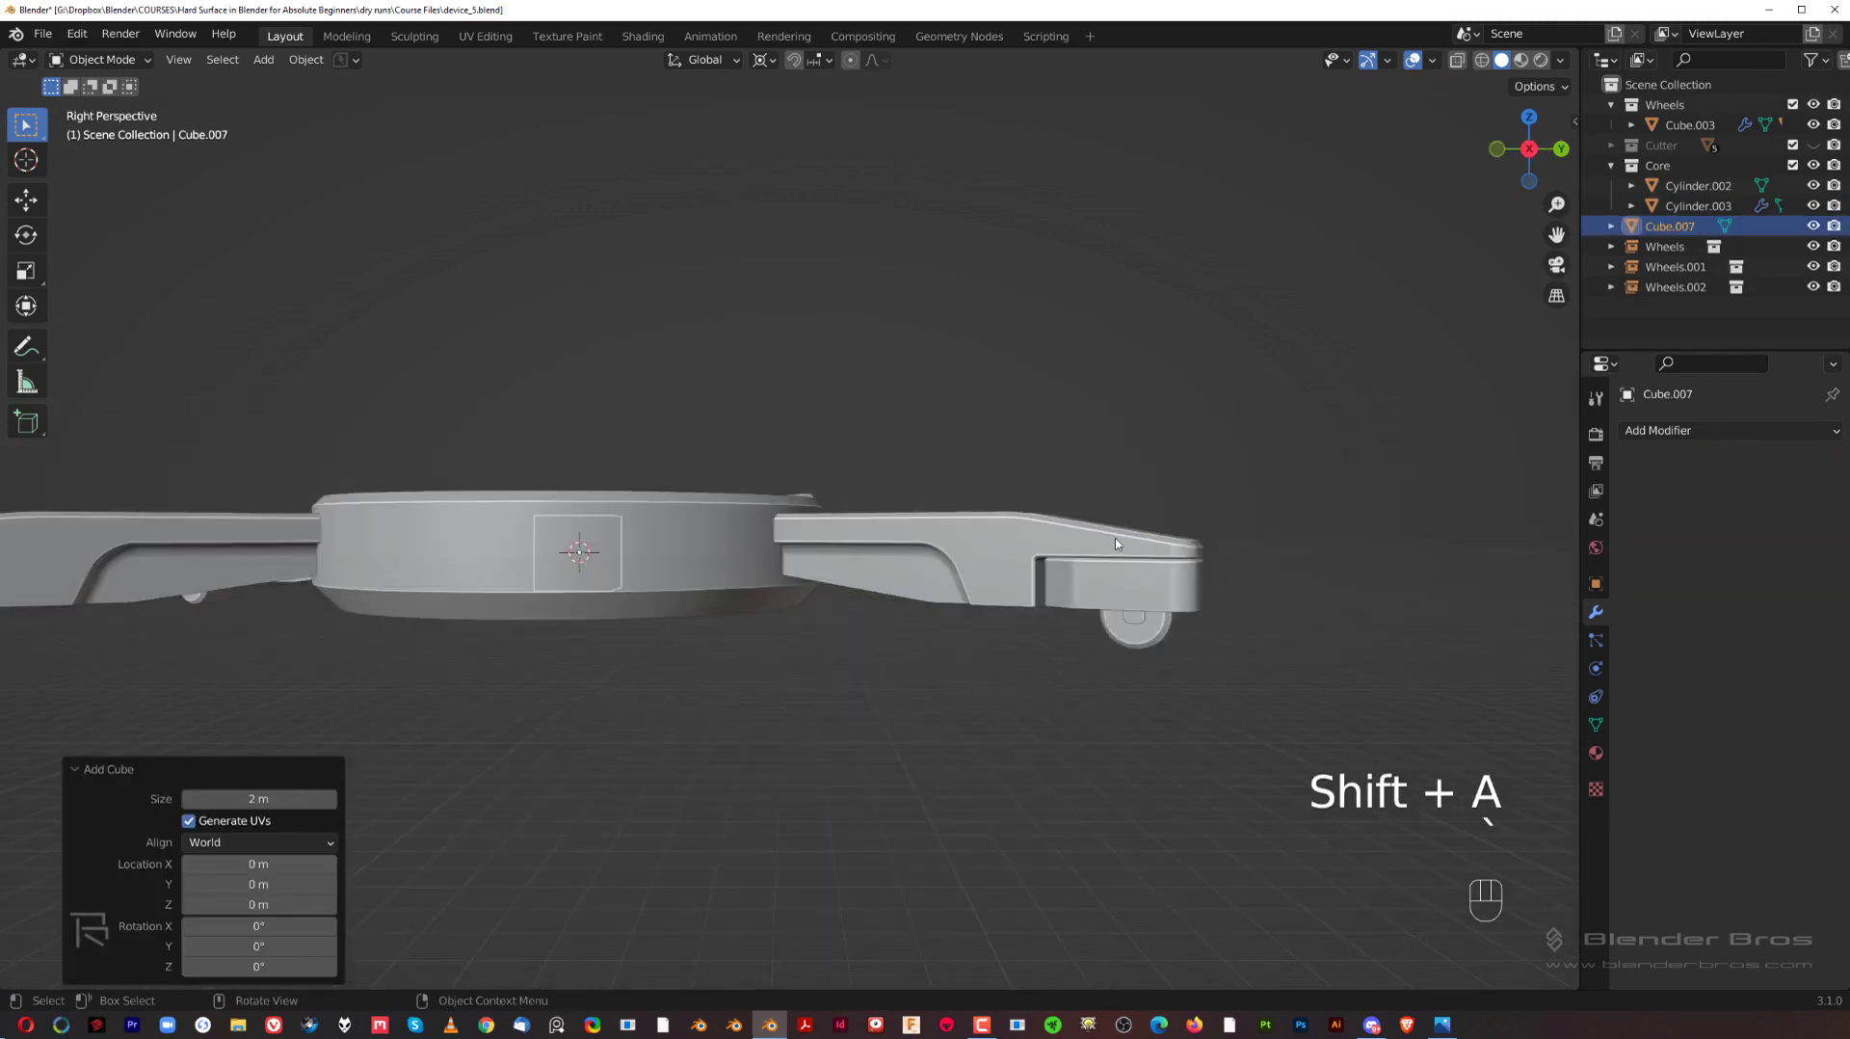
{"action": "key", "text": "KP_5"}
{"action": "scroll", "coordinate": [1108, 597], "scroll_direction": "up", "scroll_amount": 2}
Step: Scale the cube to about 0.42 along Z and raise it about 2.02 m above the hub
{"action": "key", "text": "s"}
{"action": "key", "text": "z"}
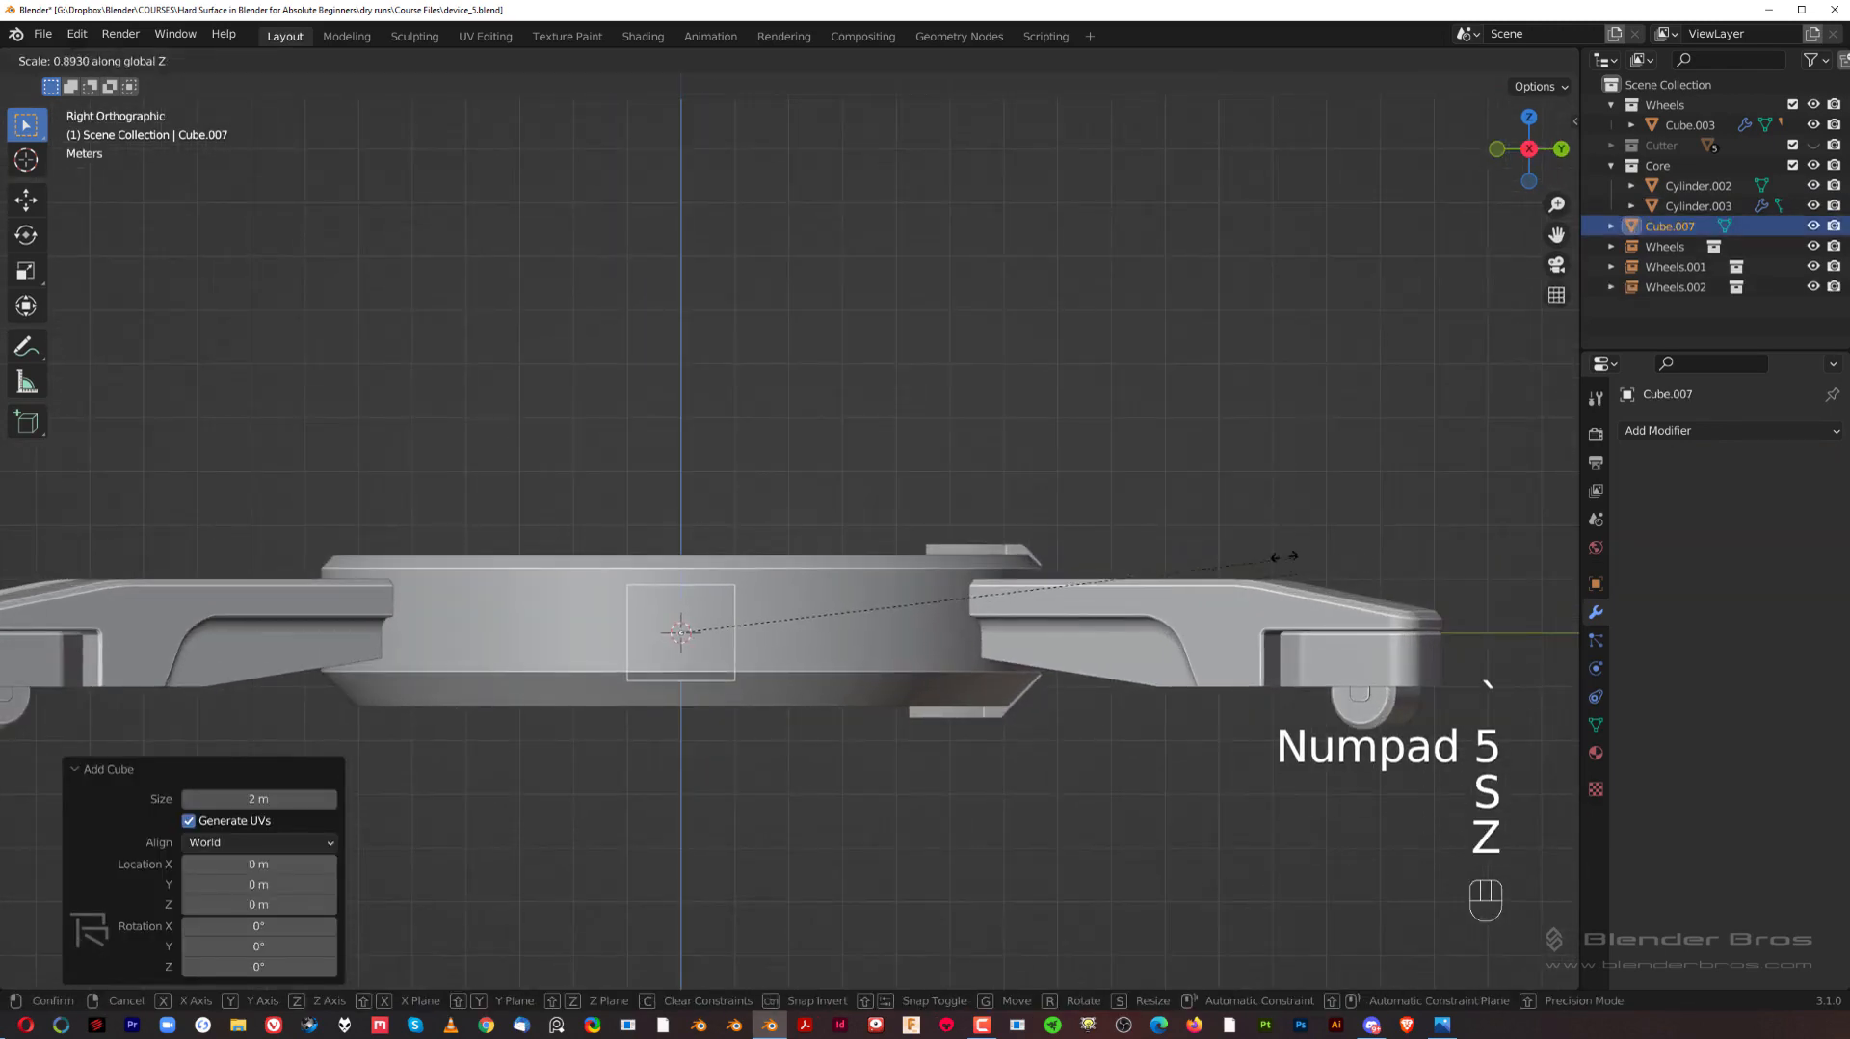
{"action": "left_click", "coordinate": [973, 631]}
{"action": "key", "text": "g"}
{"action": "key", "text": "z"}
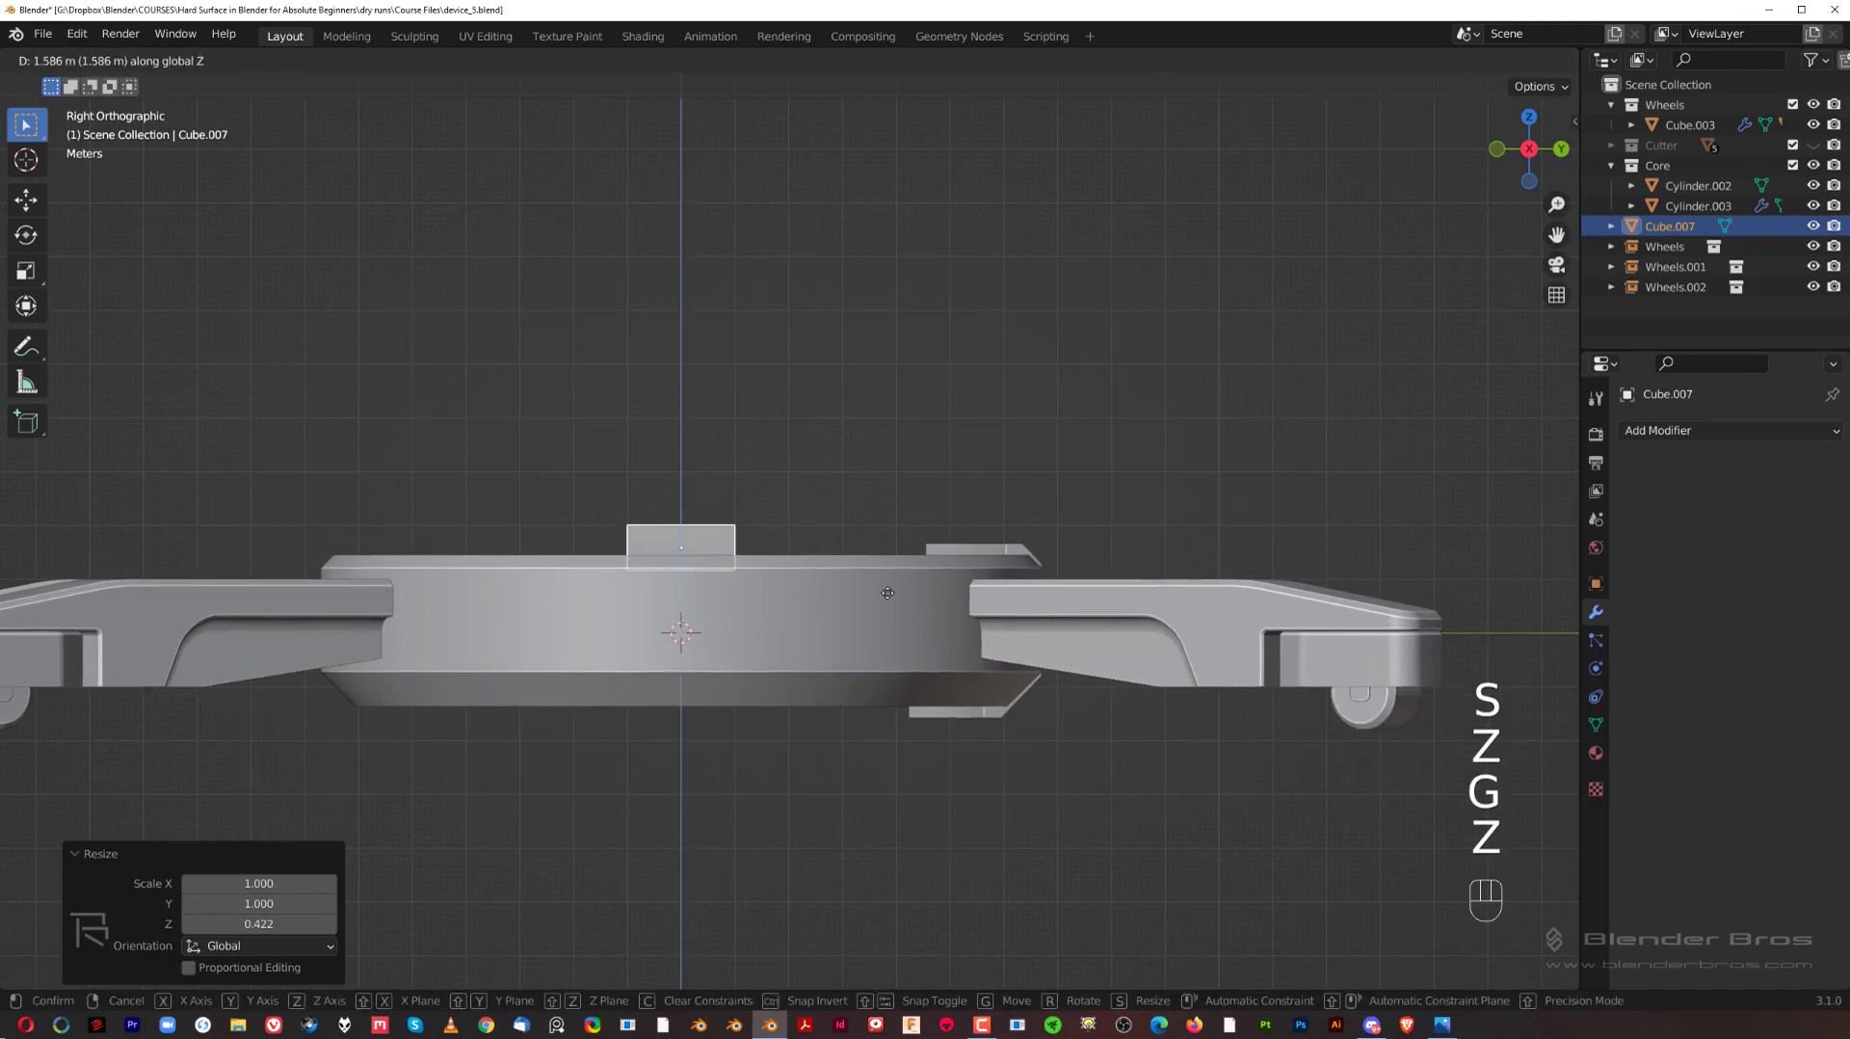
{"action": "left_click", "coordinate": [891, 575]}
Step: Scale the flattened cube by about 8.56 in X and Y only, extending it past the bracket piece
{"action": "key", "text": "s"}
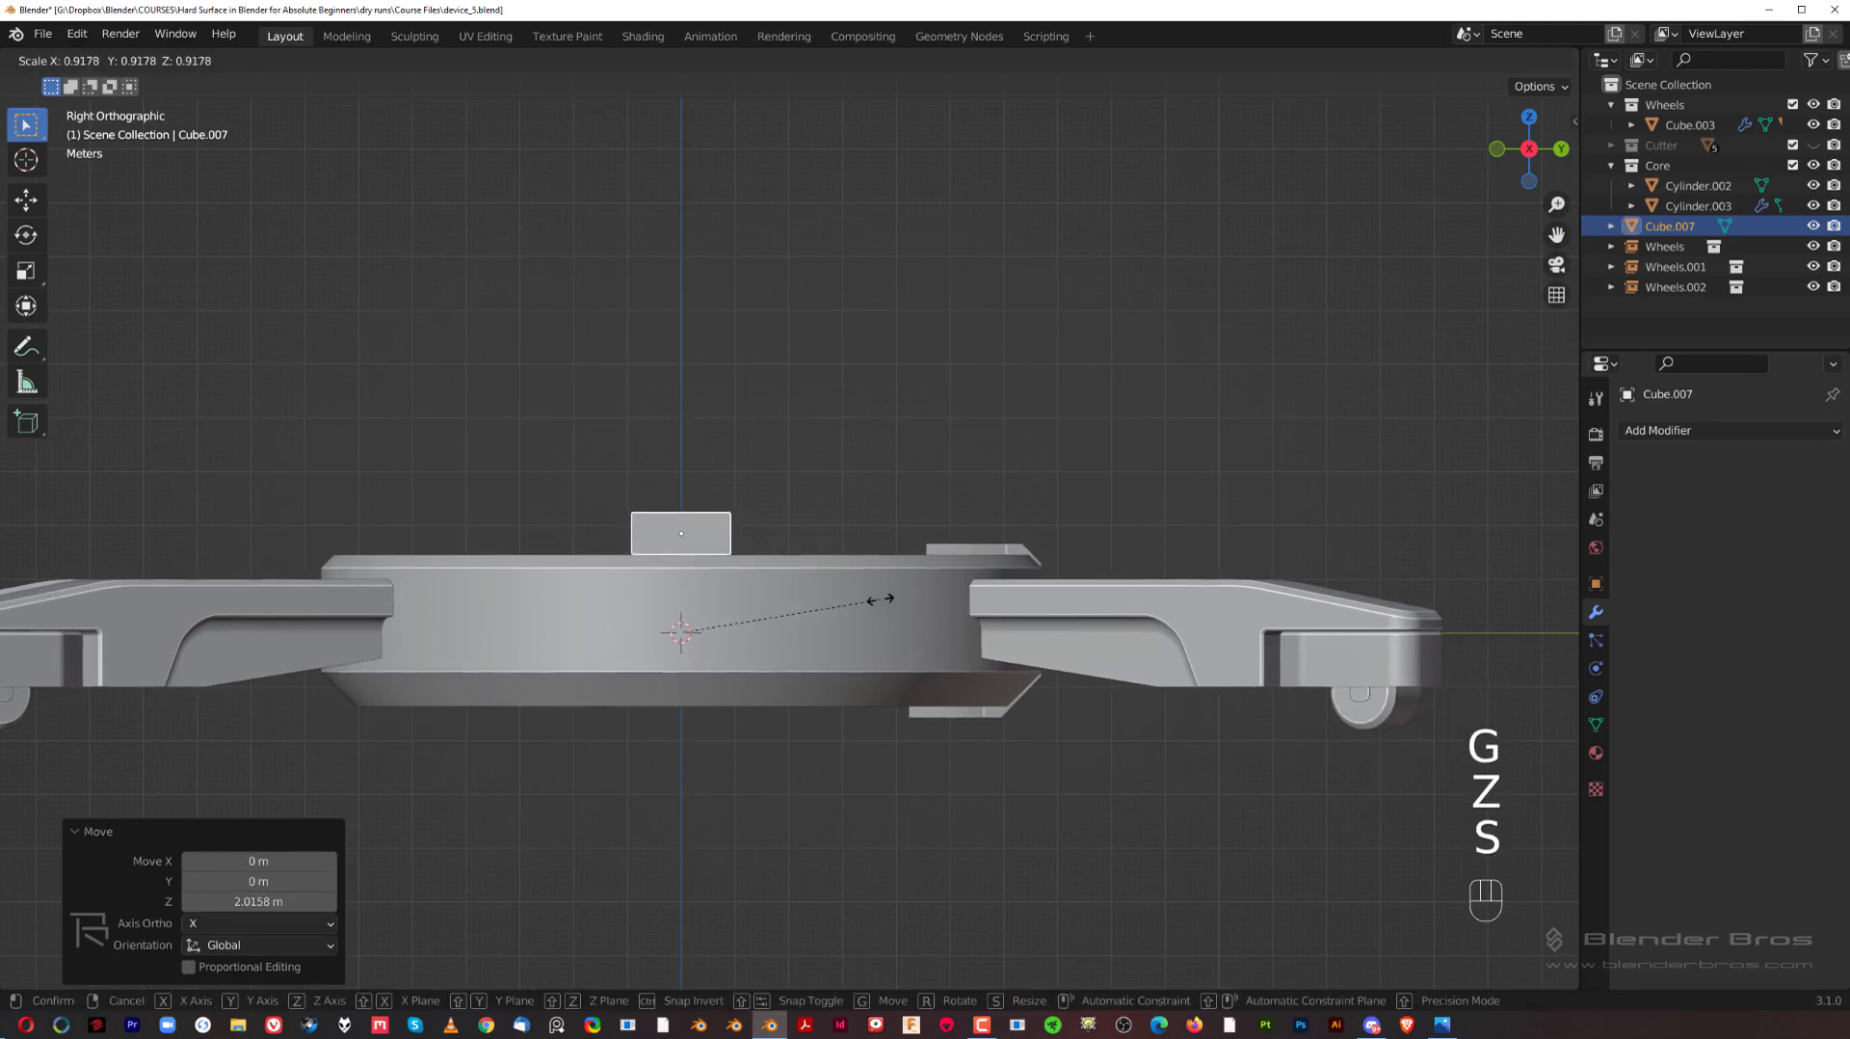
{"action": "key", "text": "shift+z"}
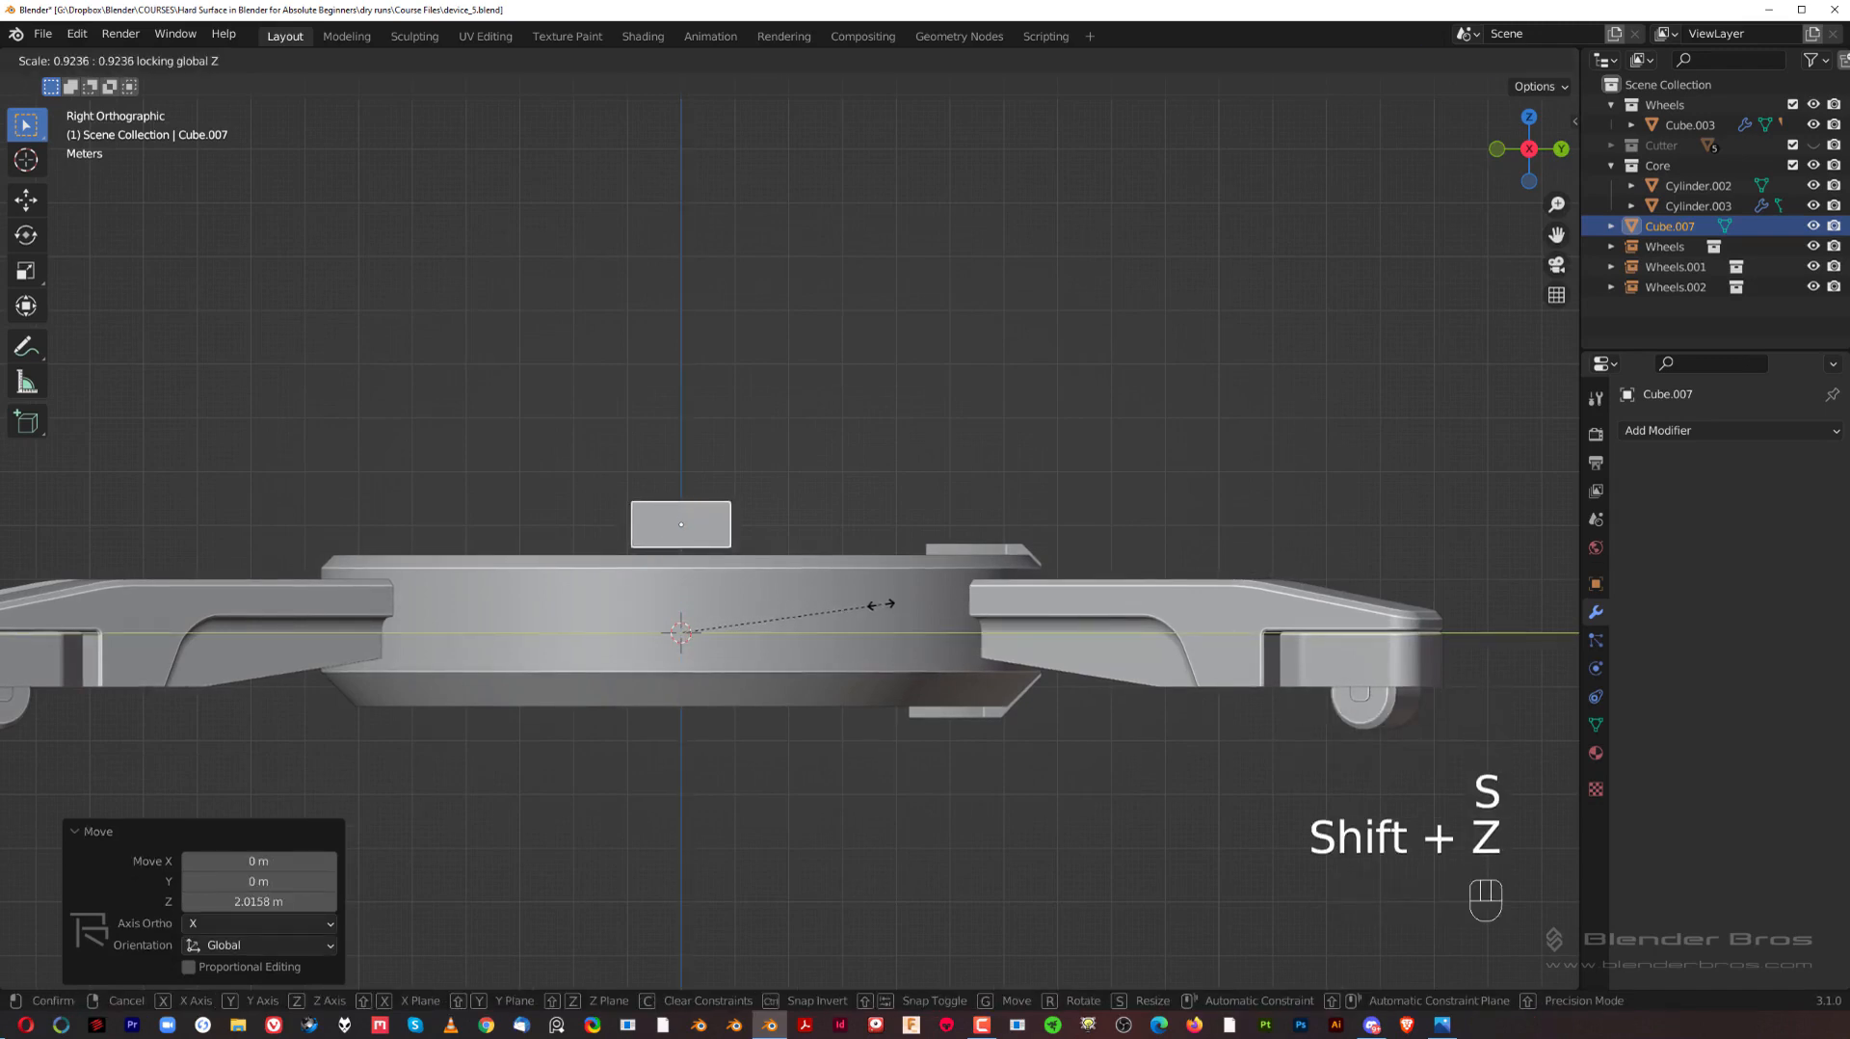
{"action": "key", "text": "s"}
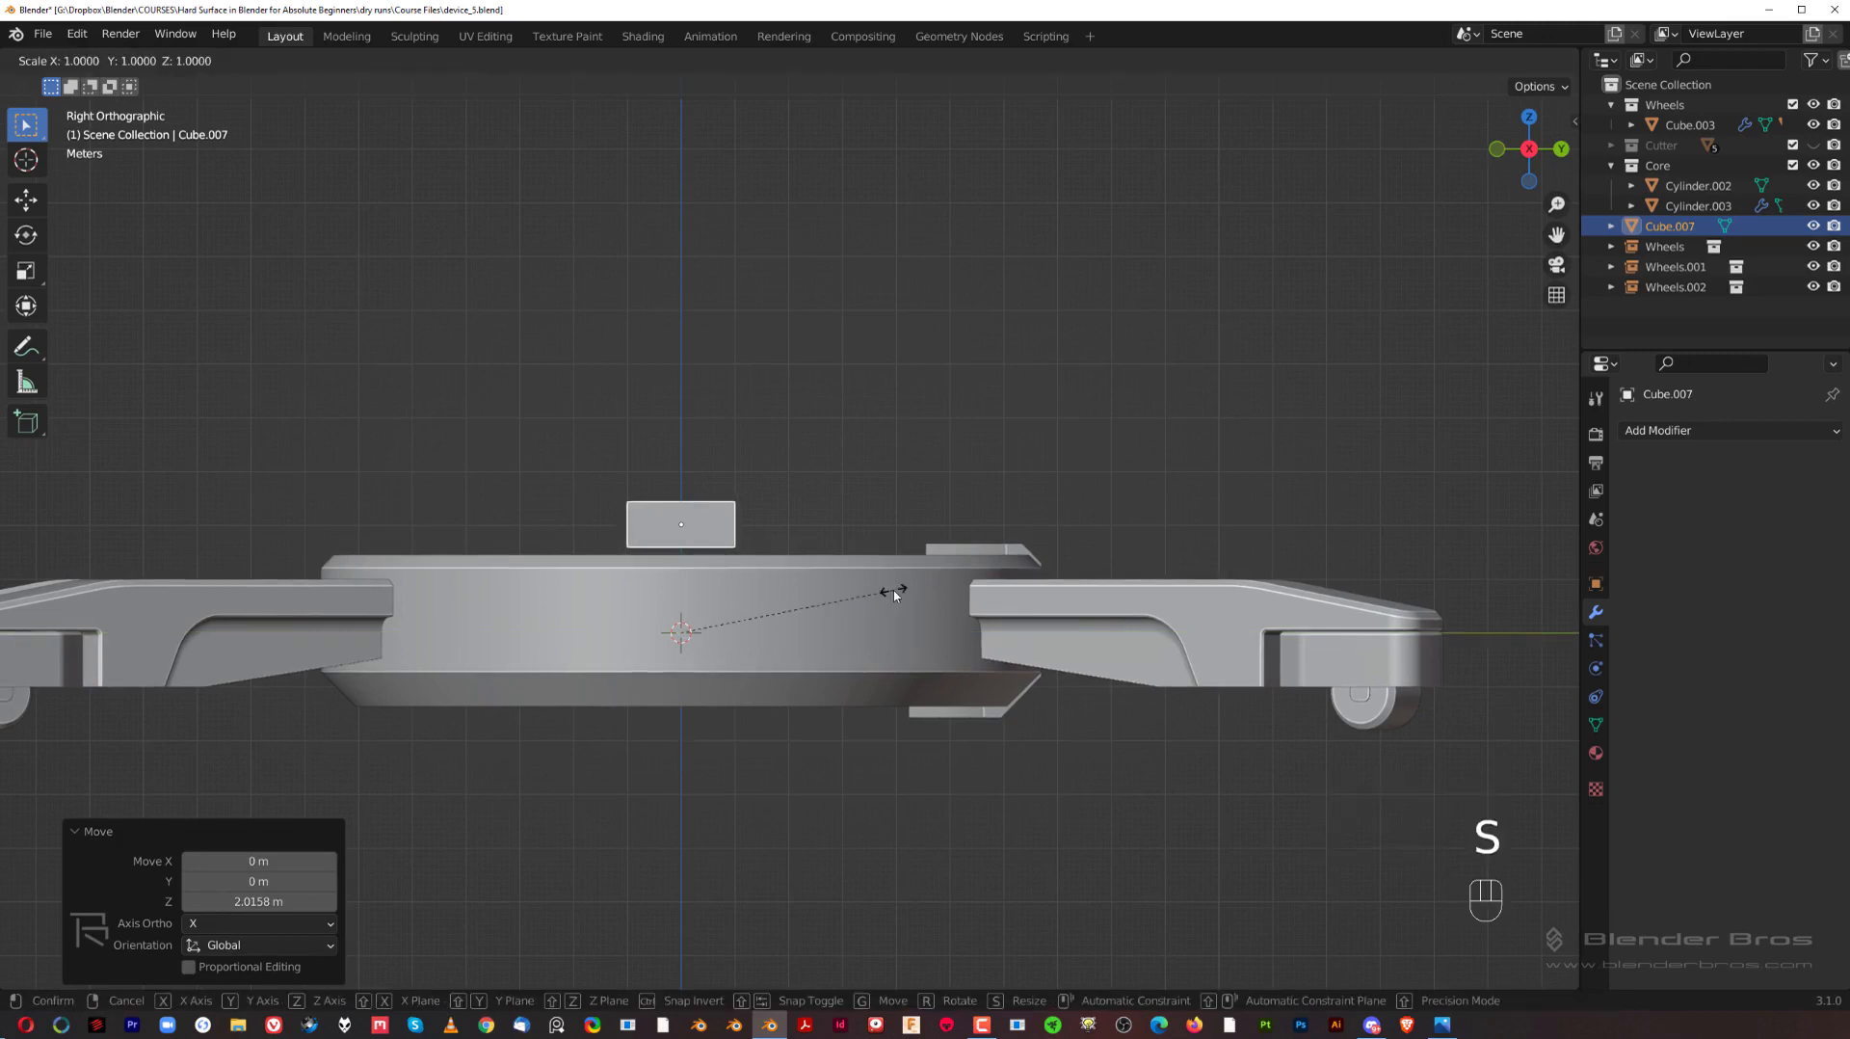
{"action": "key", "text": "shift+z"}
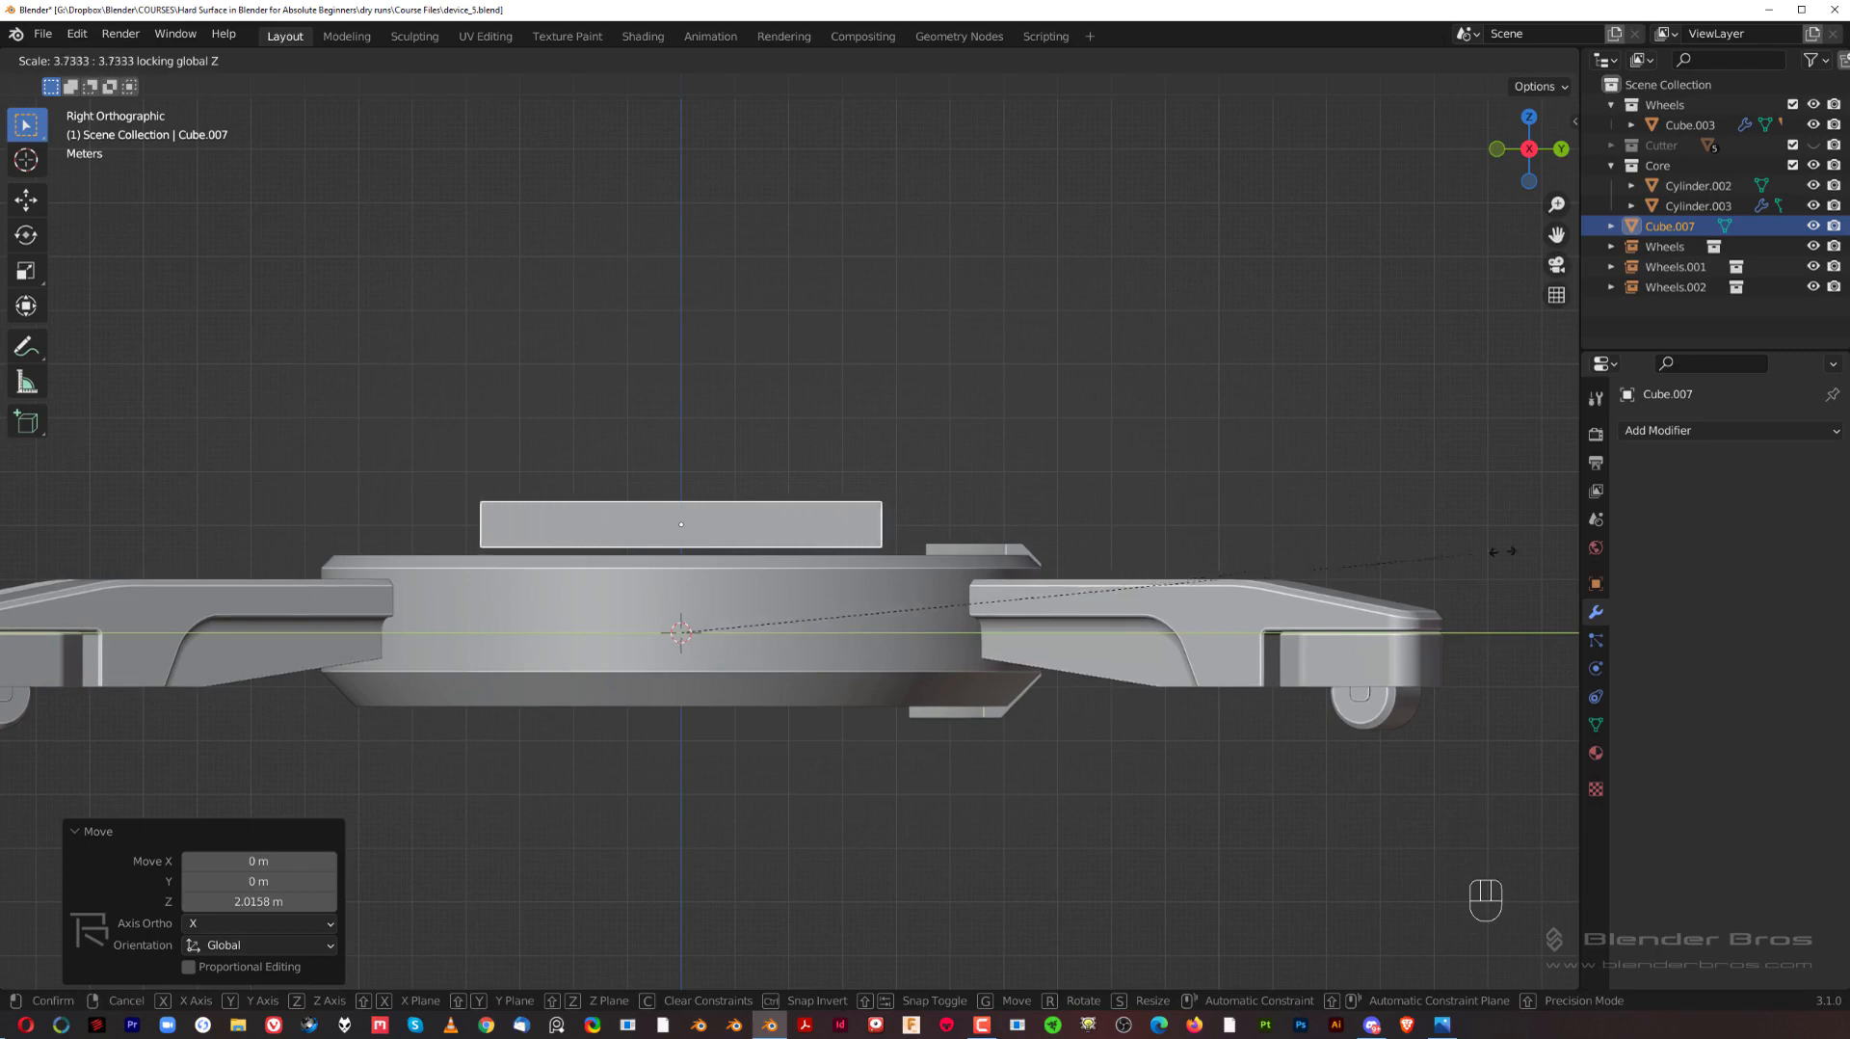
{"action": "left_click", "coordinate": [950, 523]}
{"action": "middle_click_drag", "start_coordinate": [950, 524], "coordinate": [597, 464]}
{"action": "left_click", "coordinate": [978, 489]}
Step: Lower the box about 0.06 m into the bracket's top lip and subtract it from the bracket with a Boolean Difference
{"action": "scroll", "coordinate": [949, 506], "scroll_direction": "up", "scroll_amount": 4}
{"action": "scroll", "coordinate": [713, 468], "scroll_direction": "up", "scroll_amount": 6}
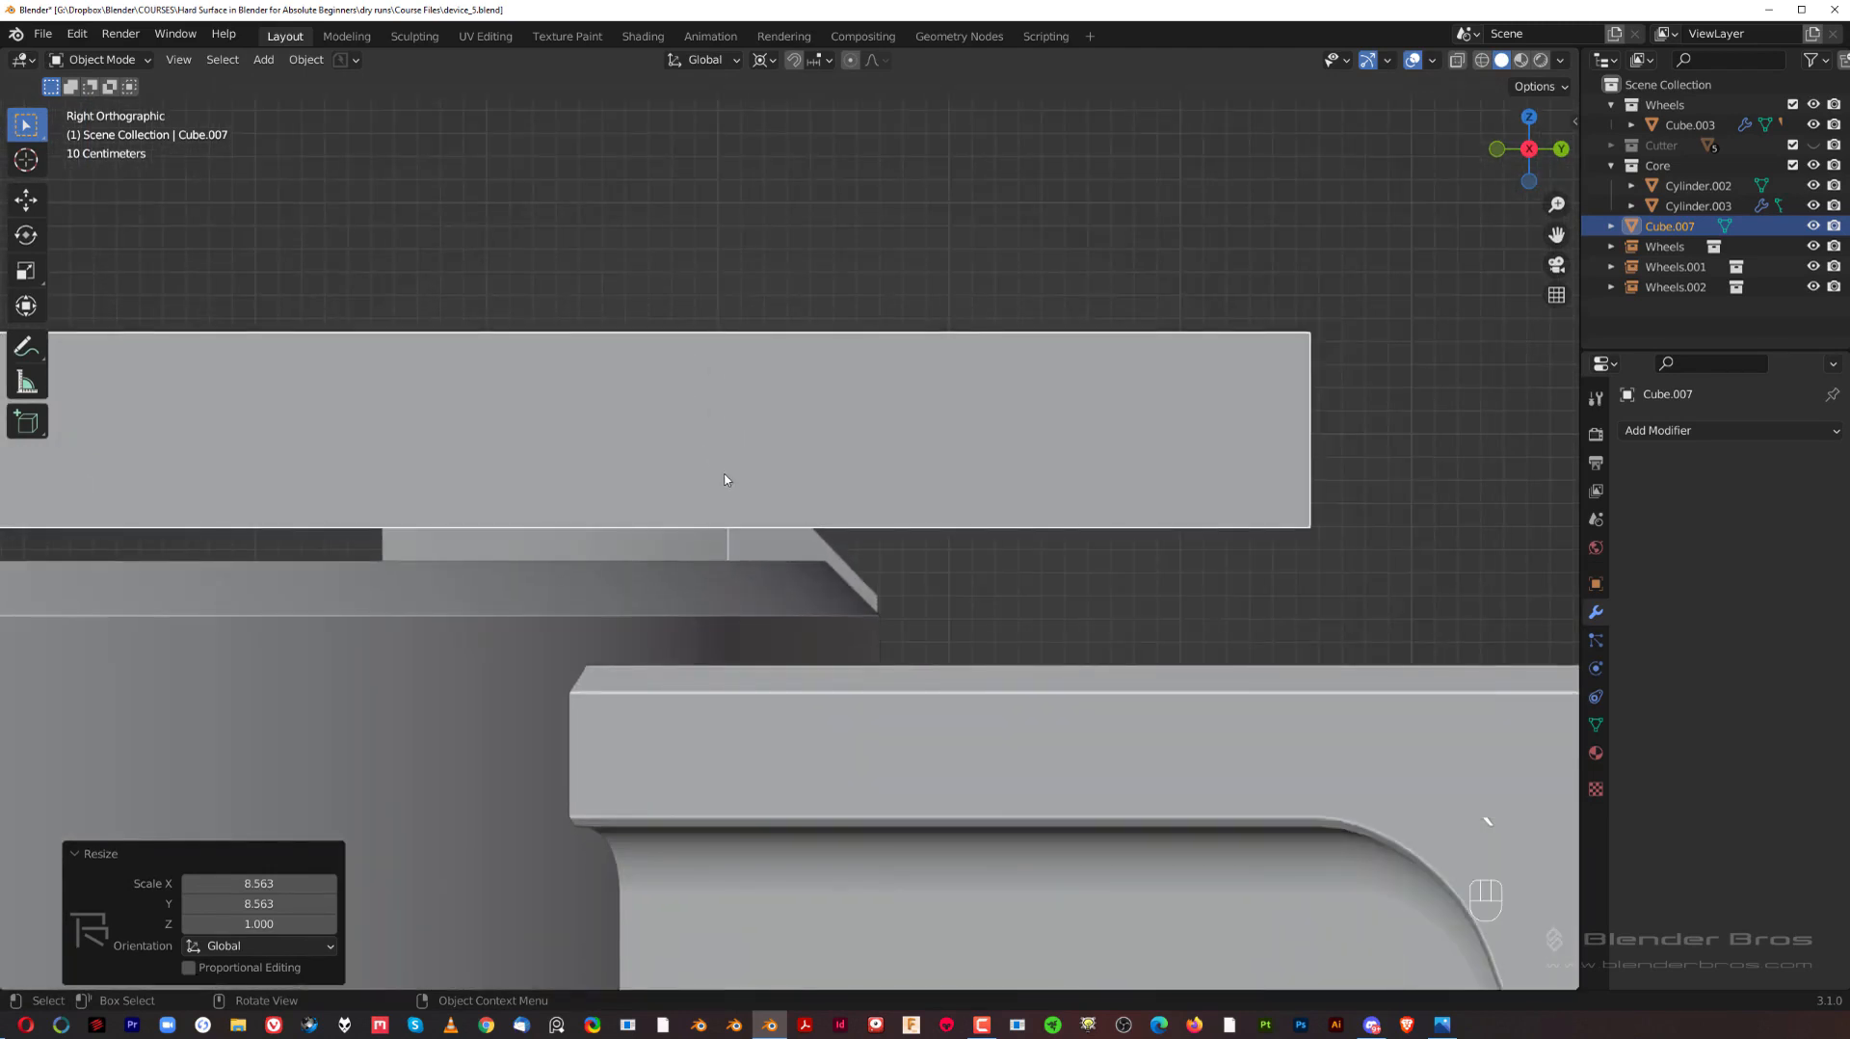
{"action": "key", "text": "g"}
{"action": "key", "text": "z"}
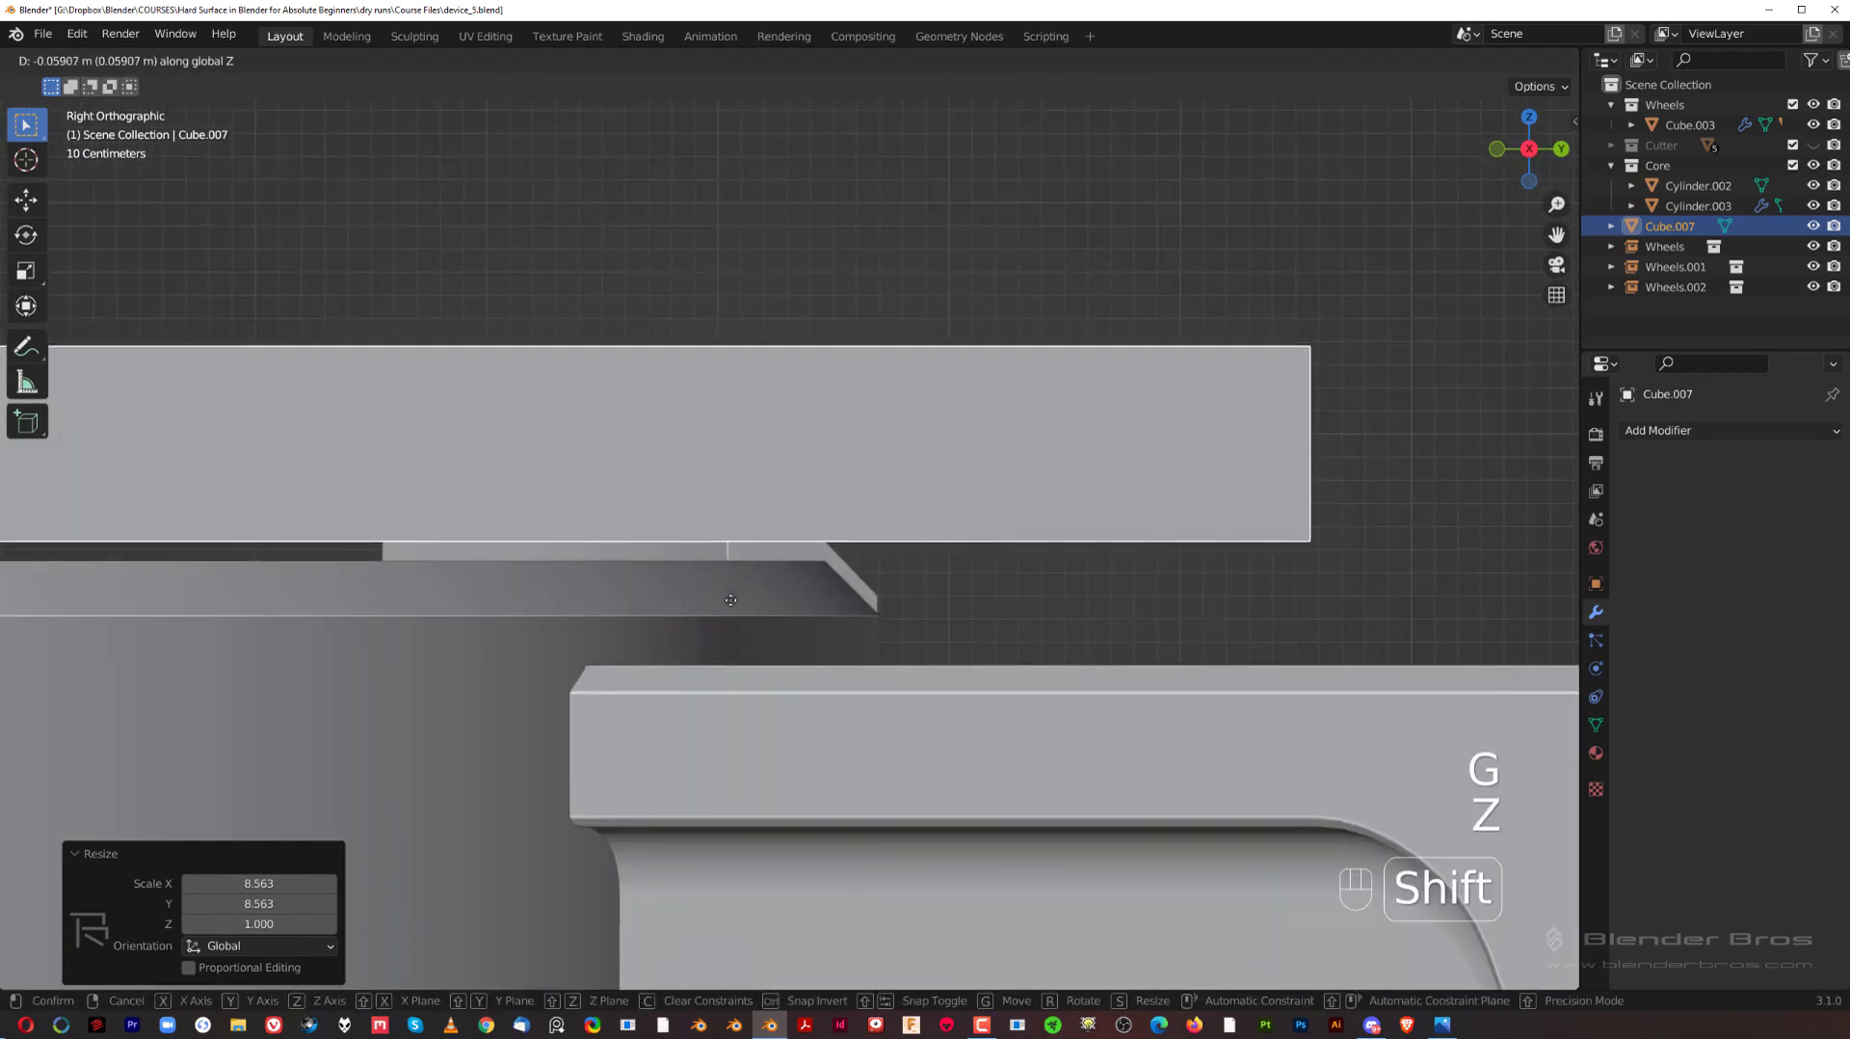
{"action": "left_click", "coordinate": [730, 599]}
{"action": "left_click", "coordinate": [717, 550], "text": "shift"}
{"action": "key", "text": "ctrl+KP_Subtract"}
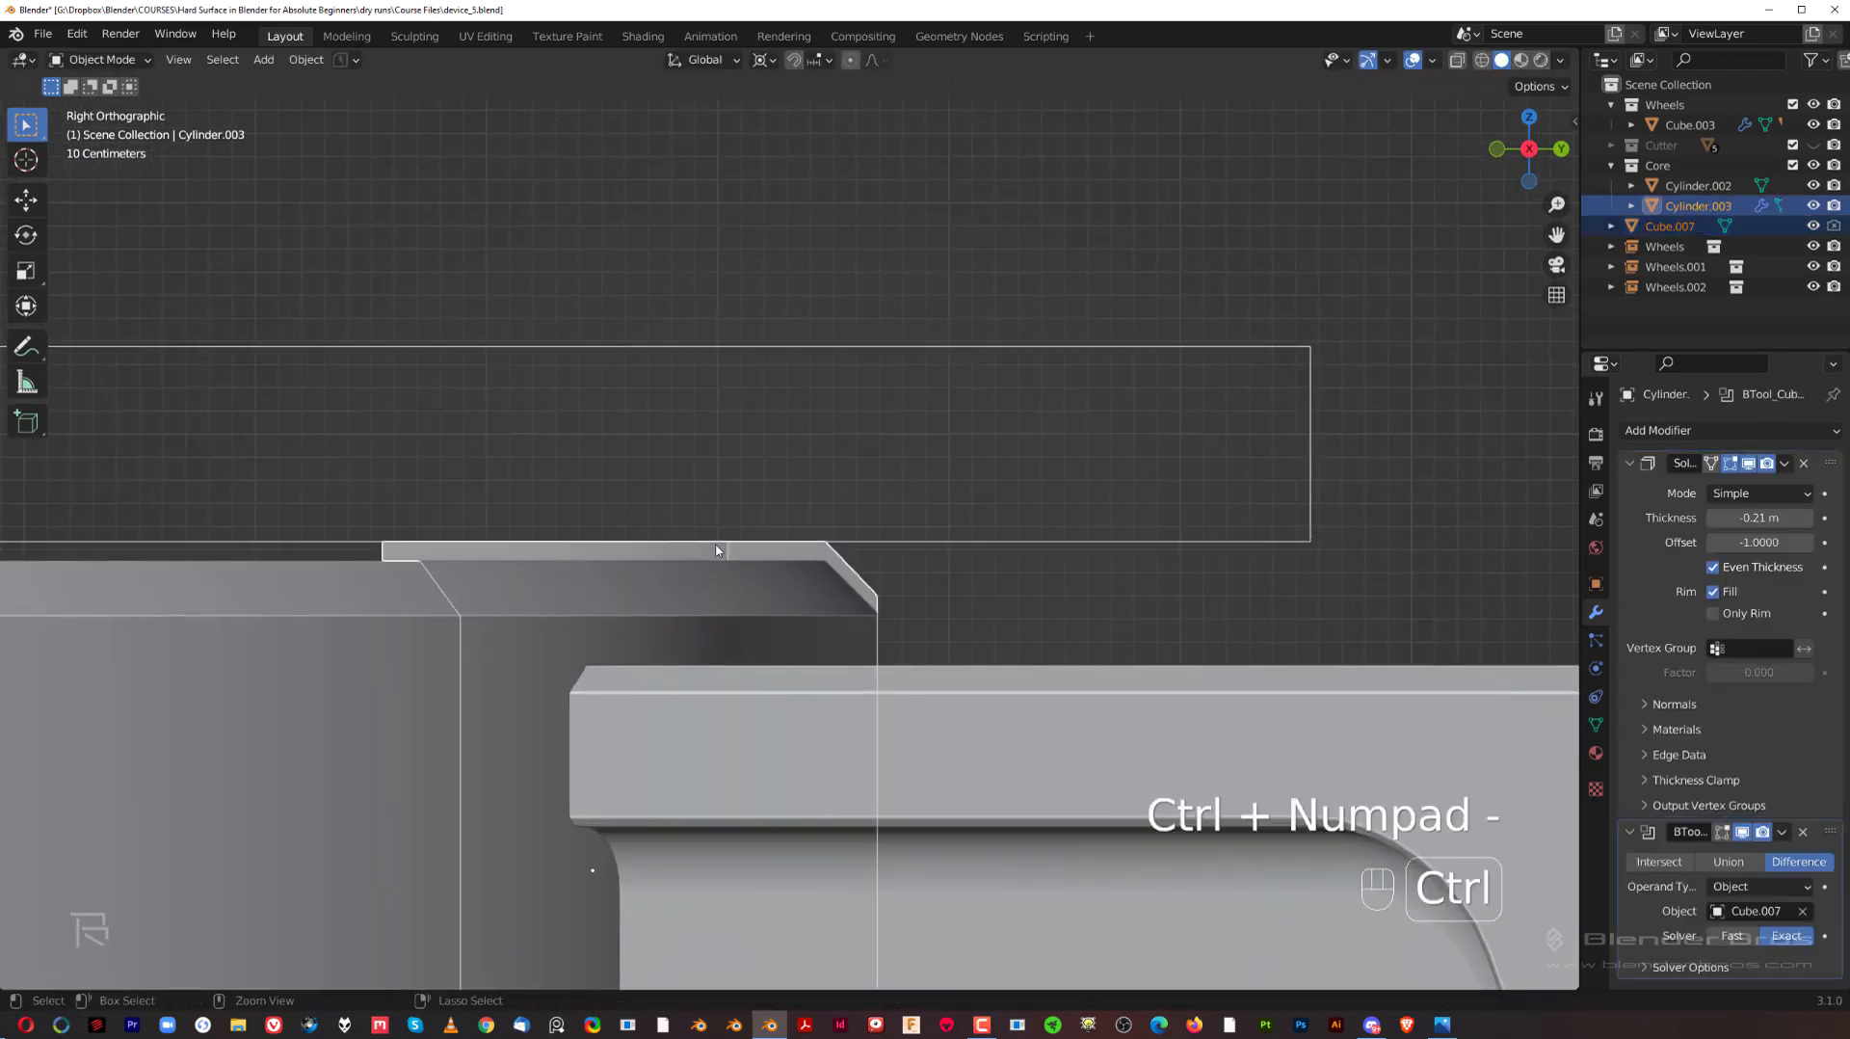
{"action": "scroll", "coordinate": [586, 706], "scroll_direction": "down", "scroll_amount": 4}
{"action": "middle_click_drag", "start_coordinate": [585, 706], "coordinate": [935, 374]}
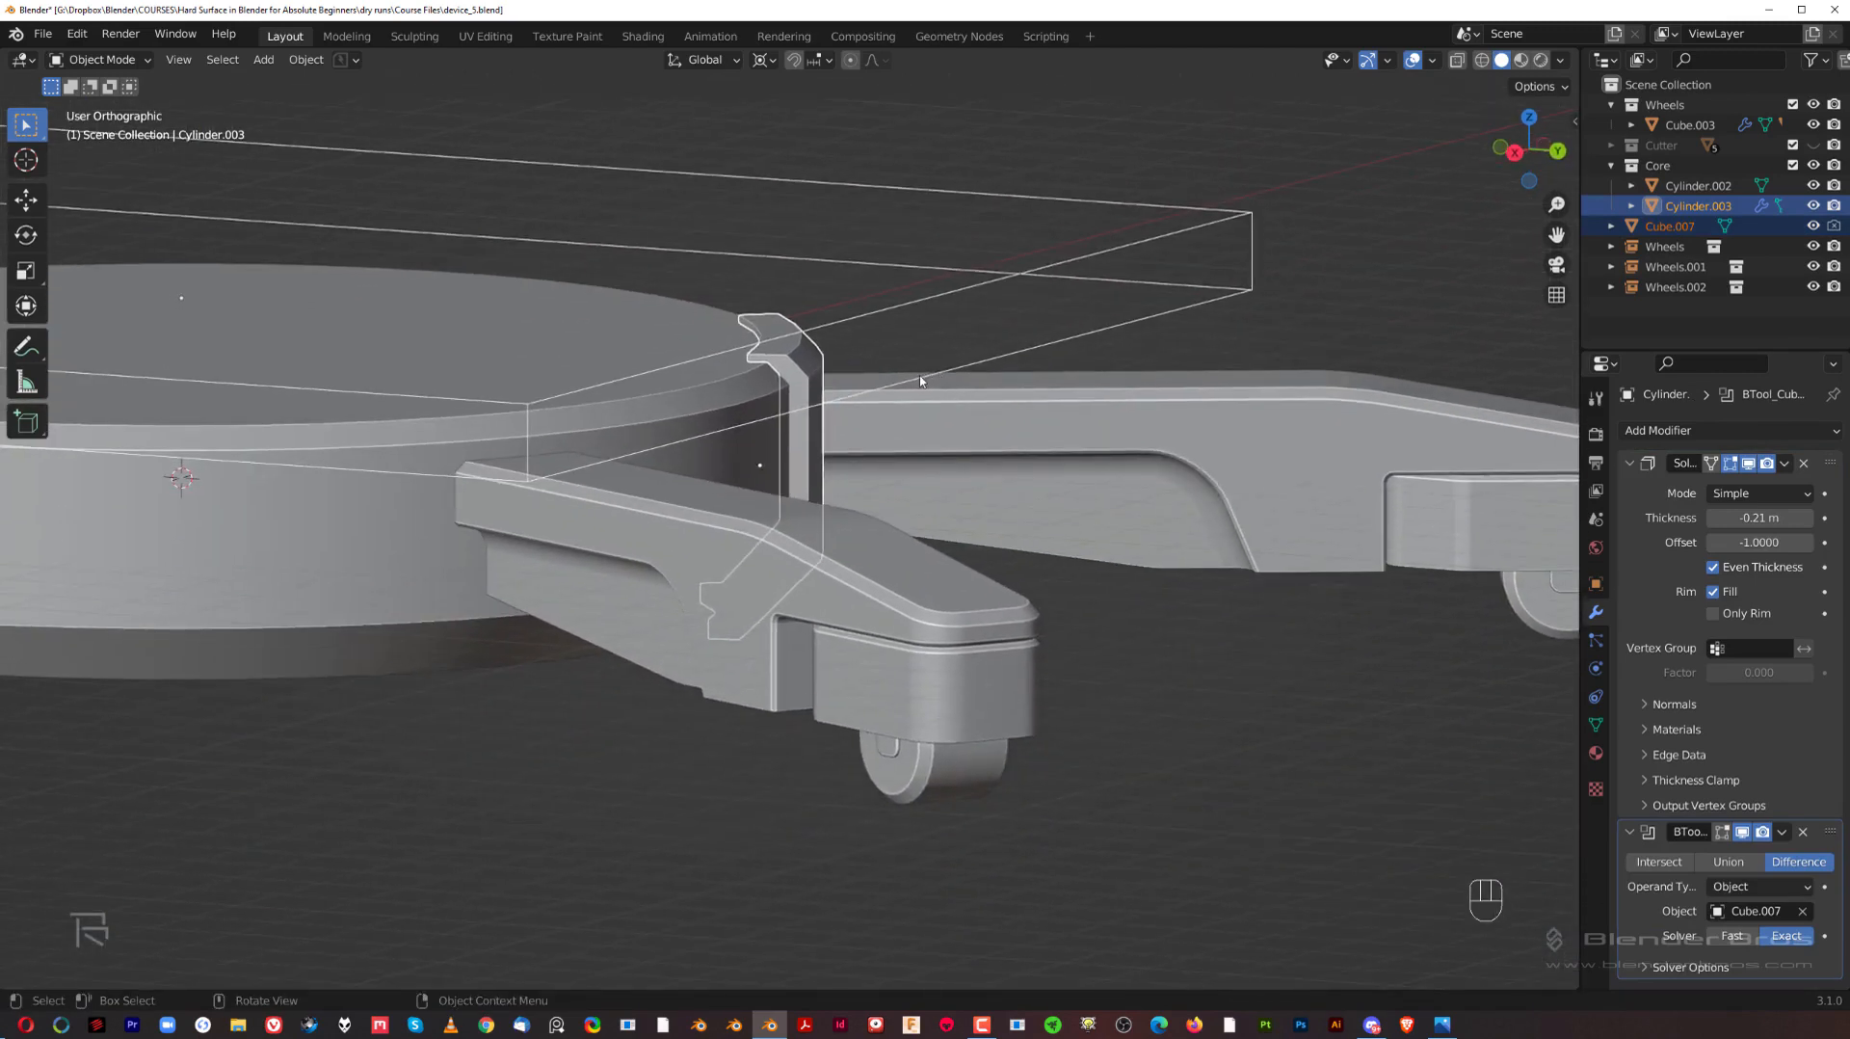
Step: In the right orthographic view, duplicate the cutter box within its own mesh and lower the copy about 3.8 m along Z to the bracket's bottom lip
{"action": "scroll", "coordinate": [919, 380], "scroll_direction": "down", "scroll_amount": 3}
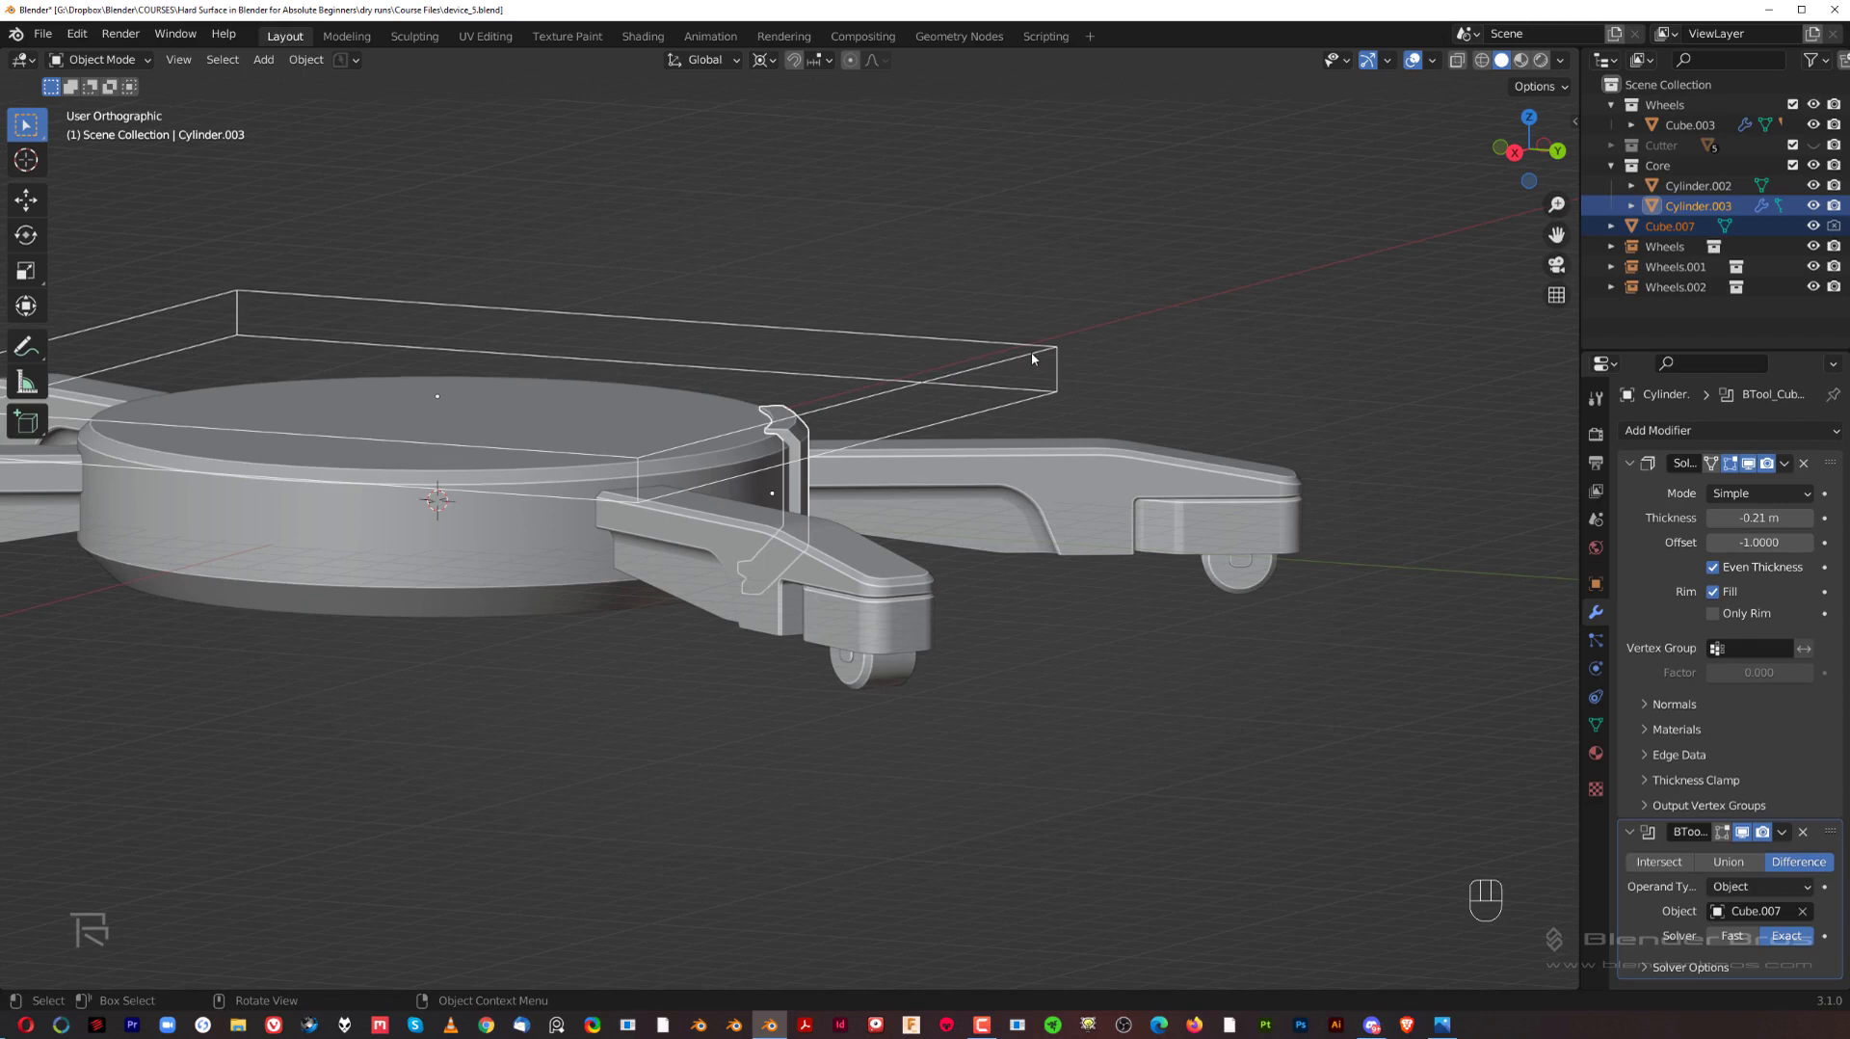
{"action": "left_click", "coordinate": [1032, 358]}
{"action": "key", "text": "Tab"}
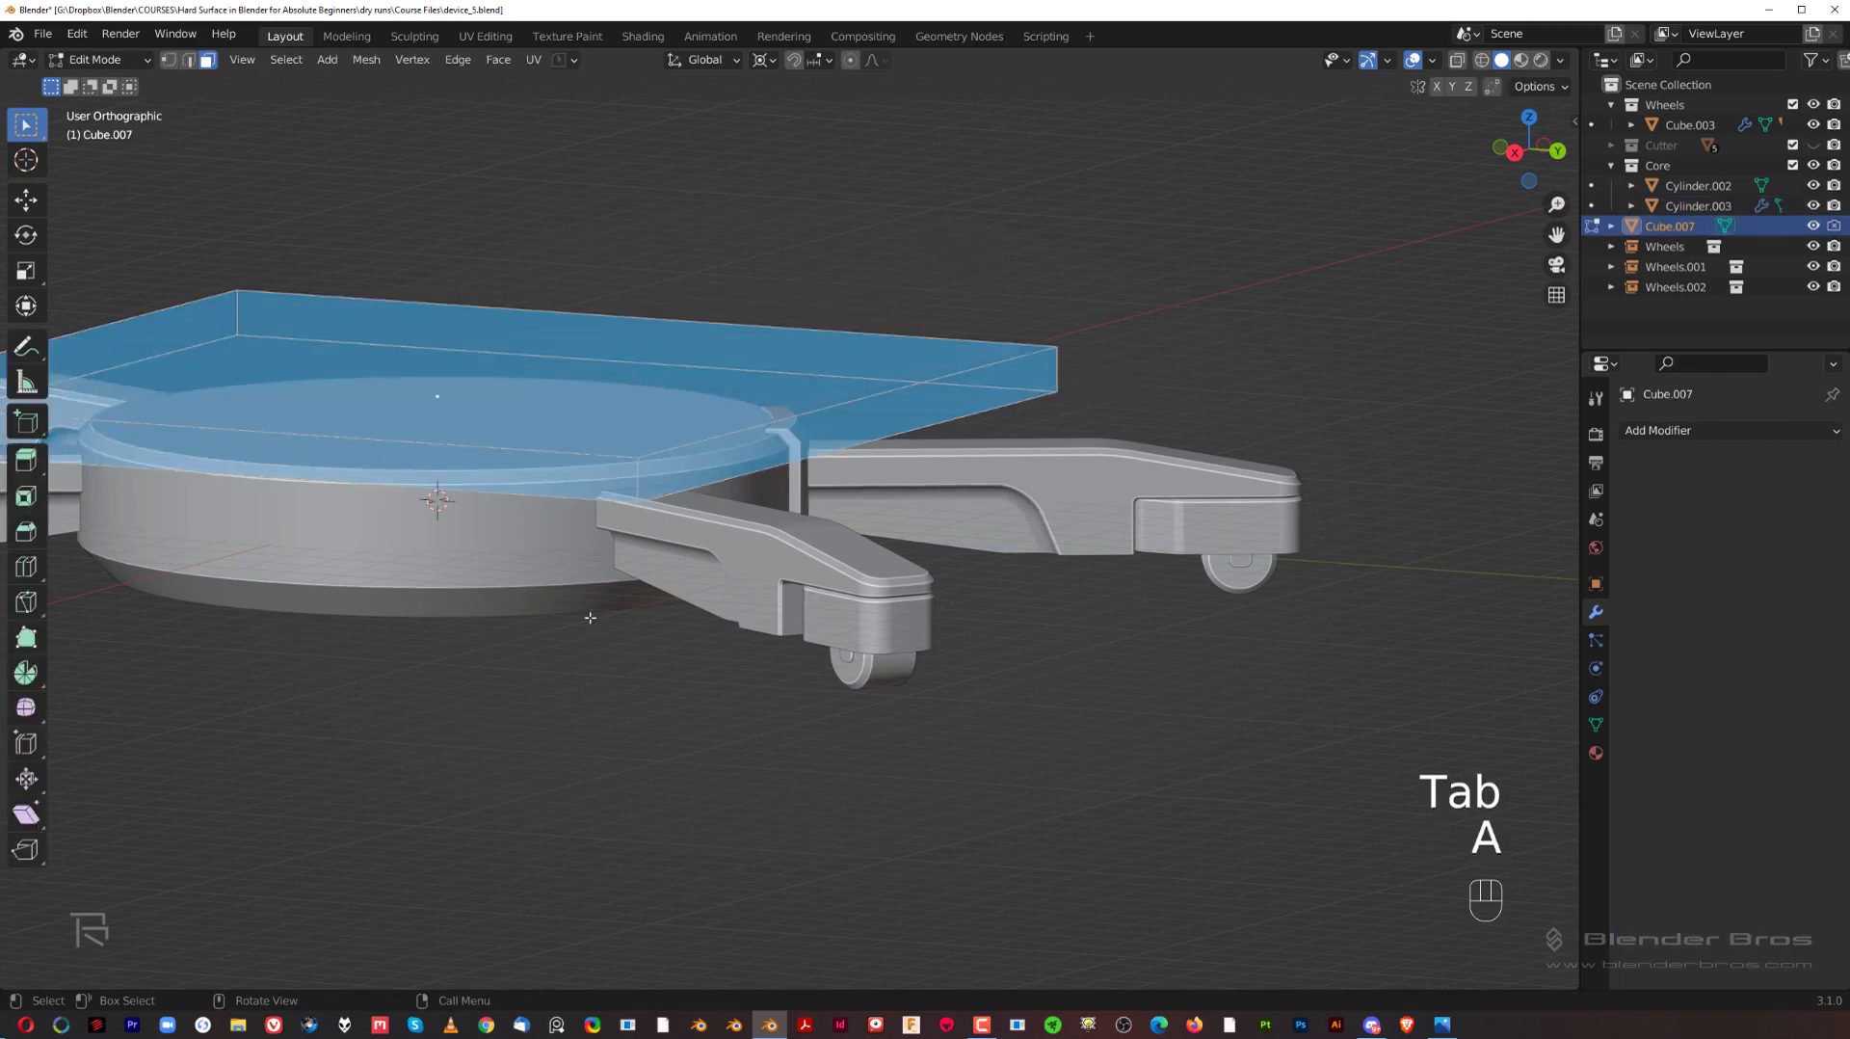
{"action": "key", "text": "grave"}
{"action": "scroll", "coordinate": [975, 546], "scroll_direction": "up", "scroll_amount": 3}
{"action": "middle_click_drag", "start_coordinate": [655, 522], "coordinate": [944, 544], "text": "shift"}
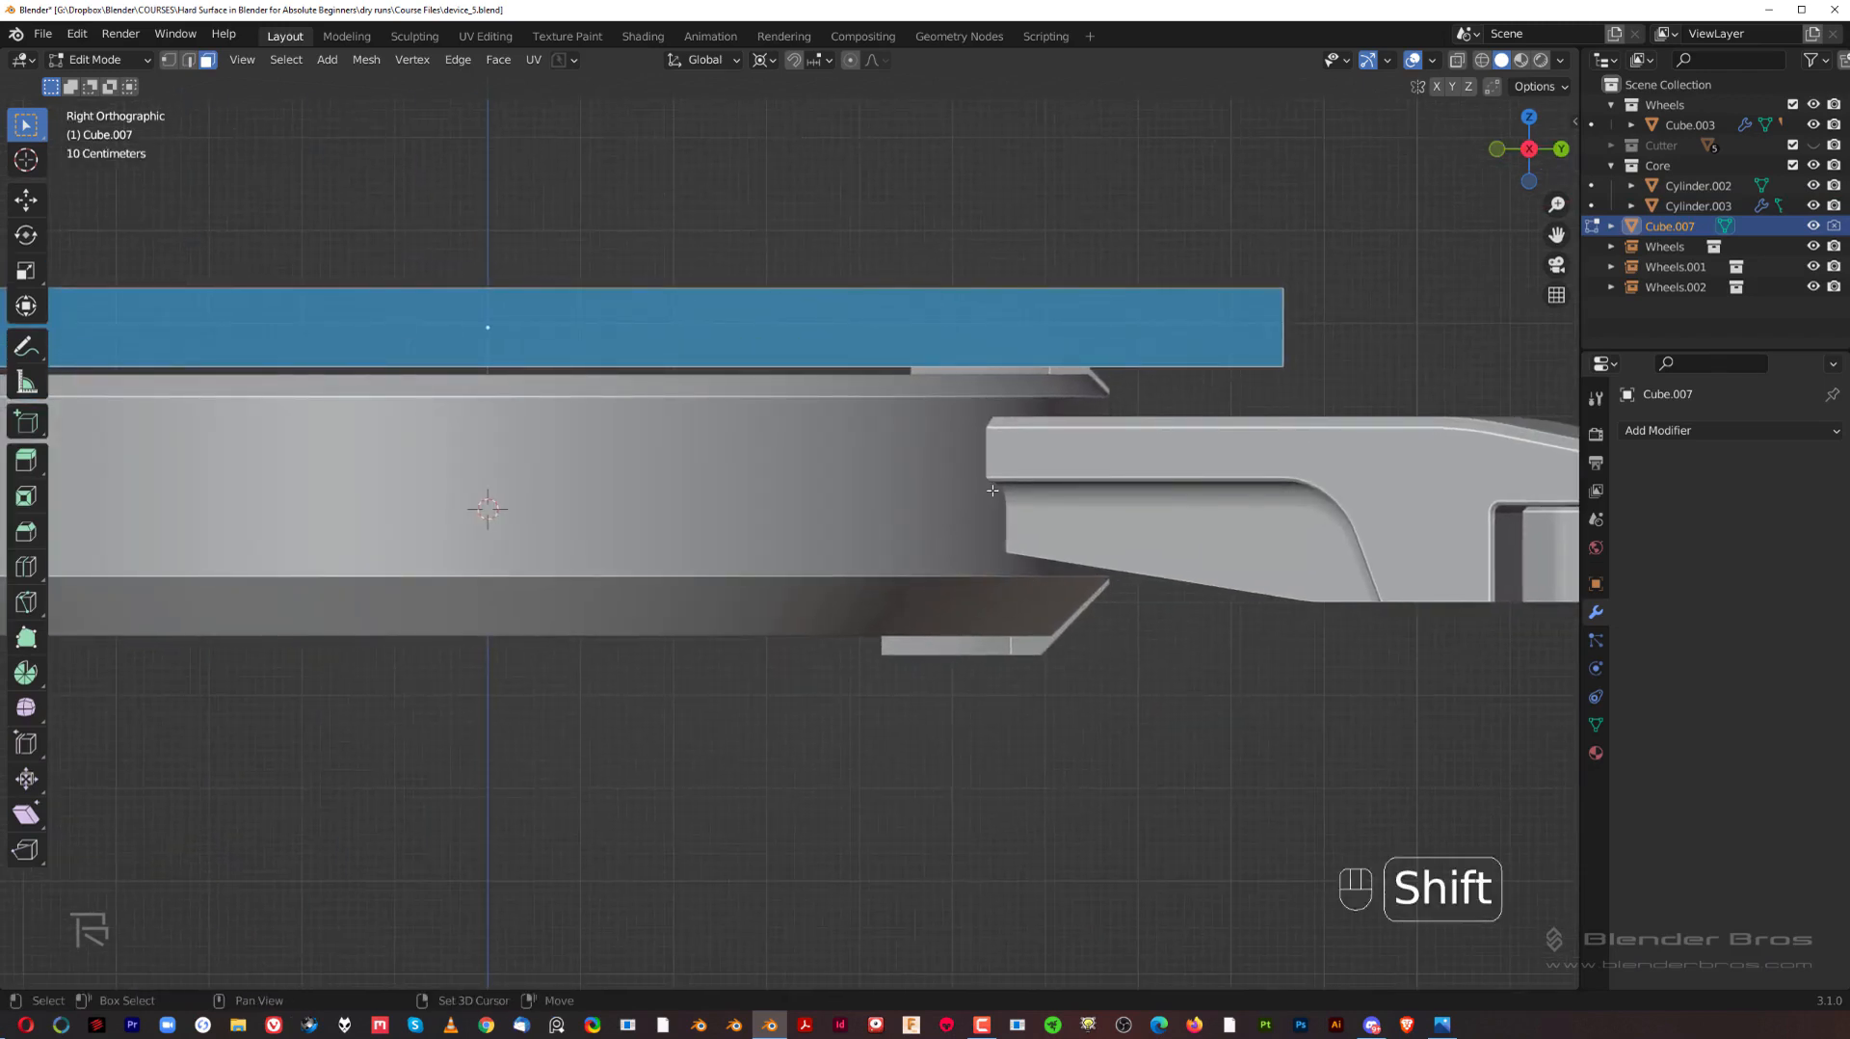
{"action": "scroll", "coordinate": [281, 313], "scroll_direction": "down", "scroll_amount": 3}
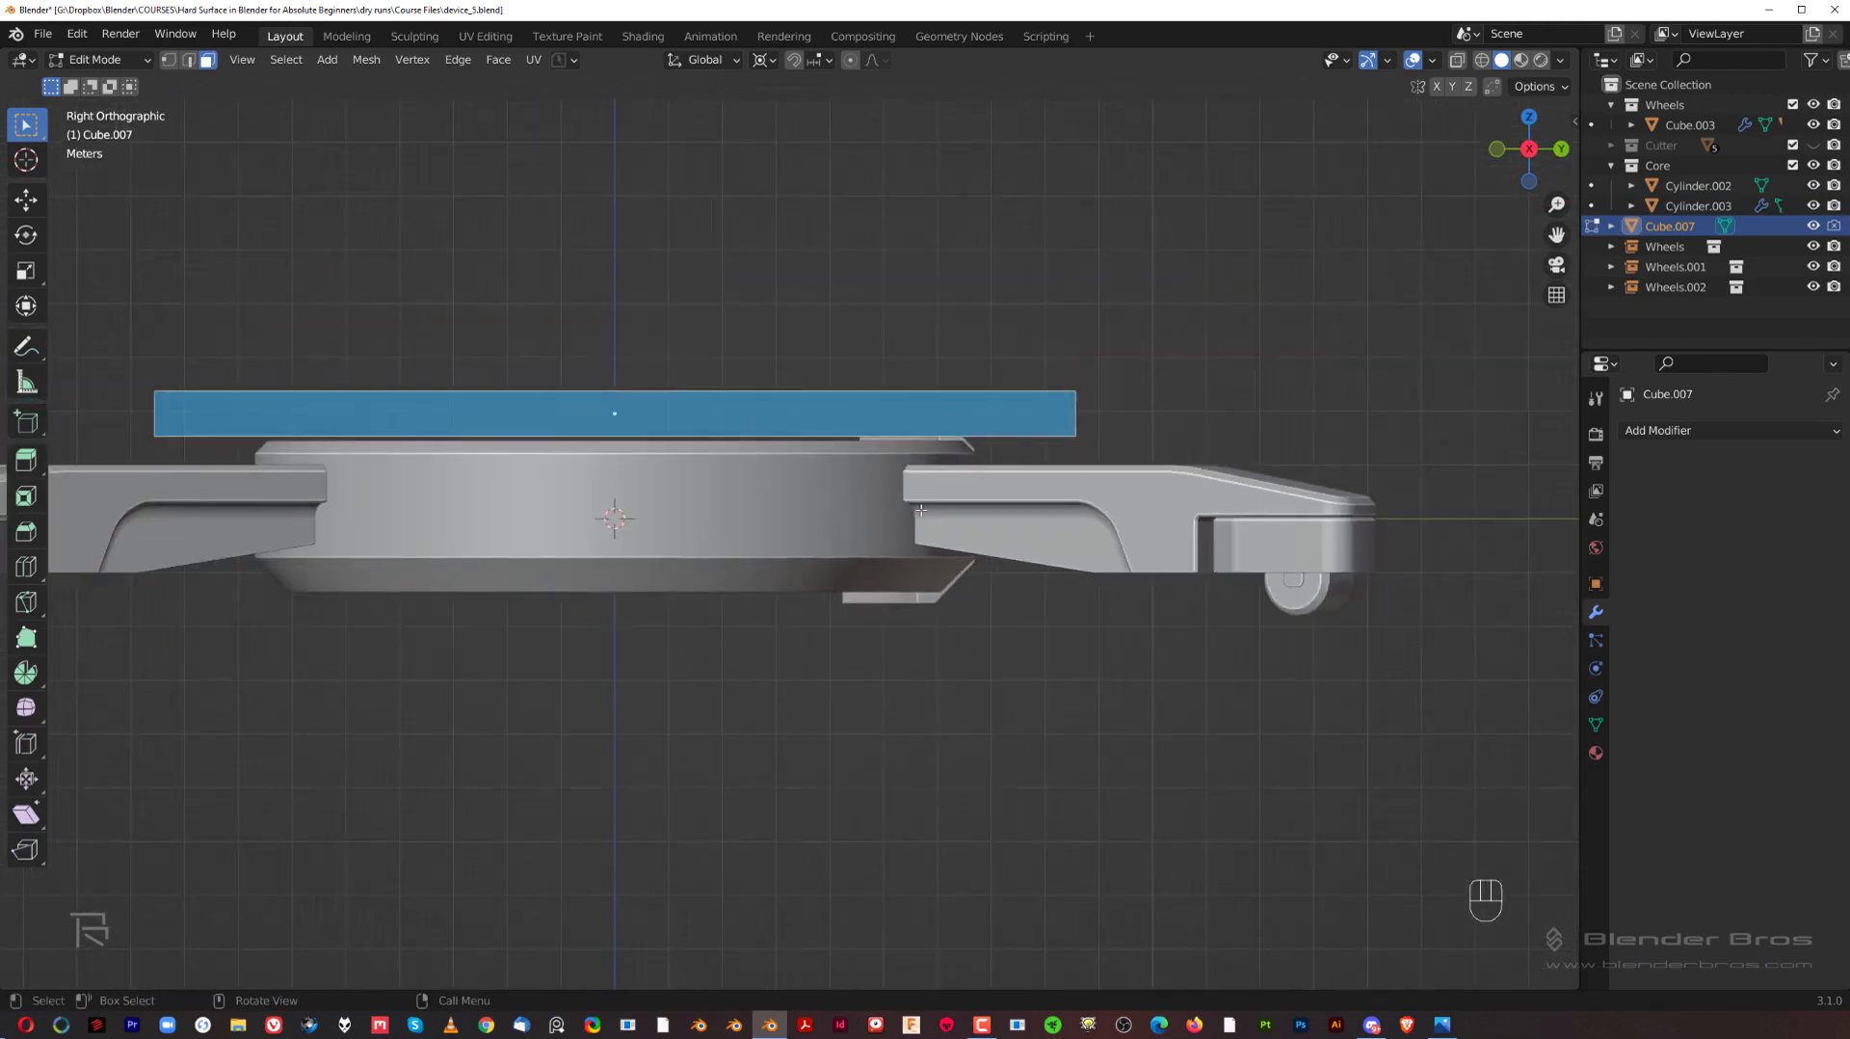
{"action": "scroll", "coordinate": [921, 510], "scroll_direction": "up", "scroll_amount": 2}
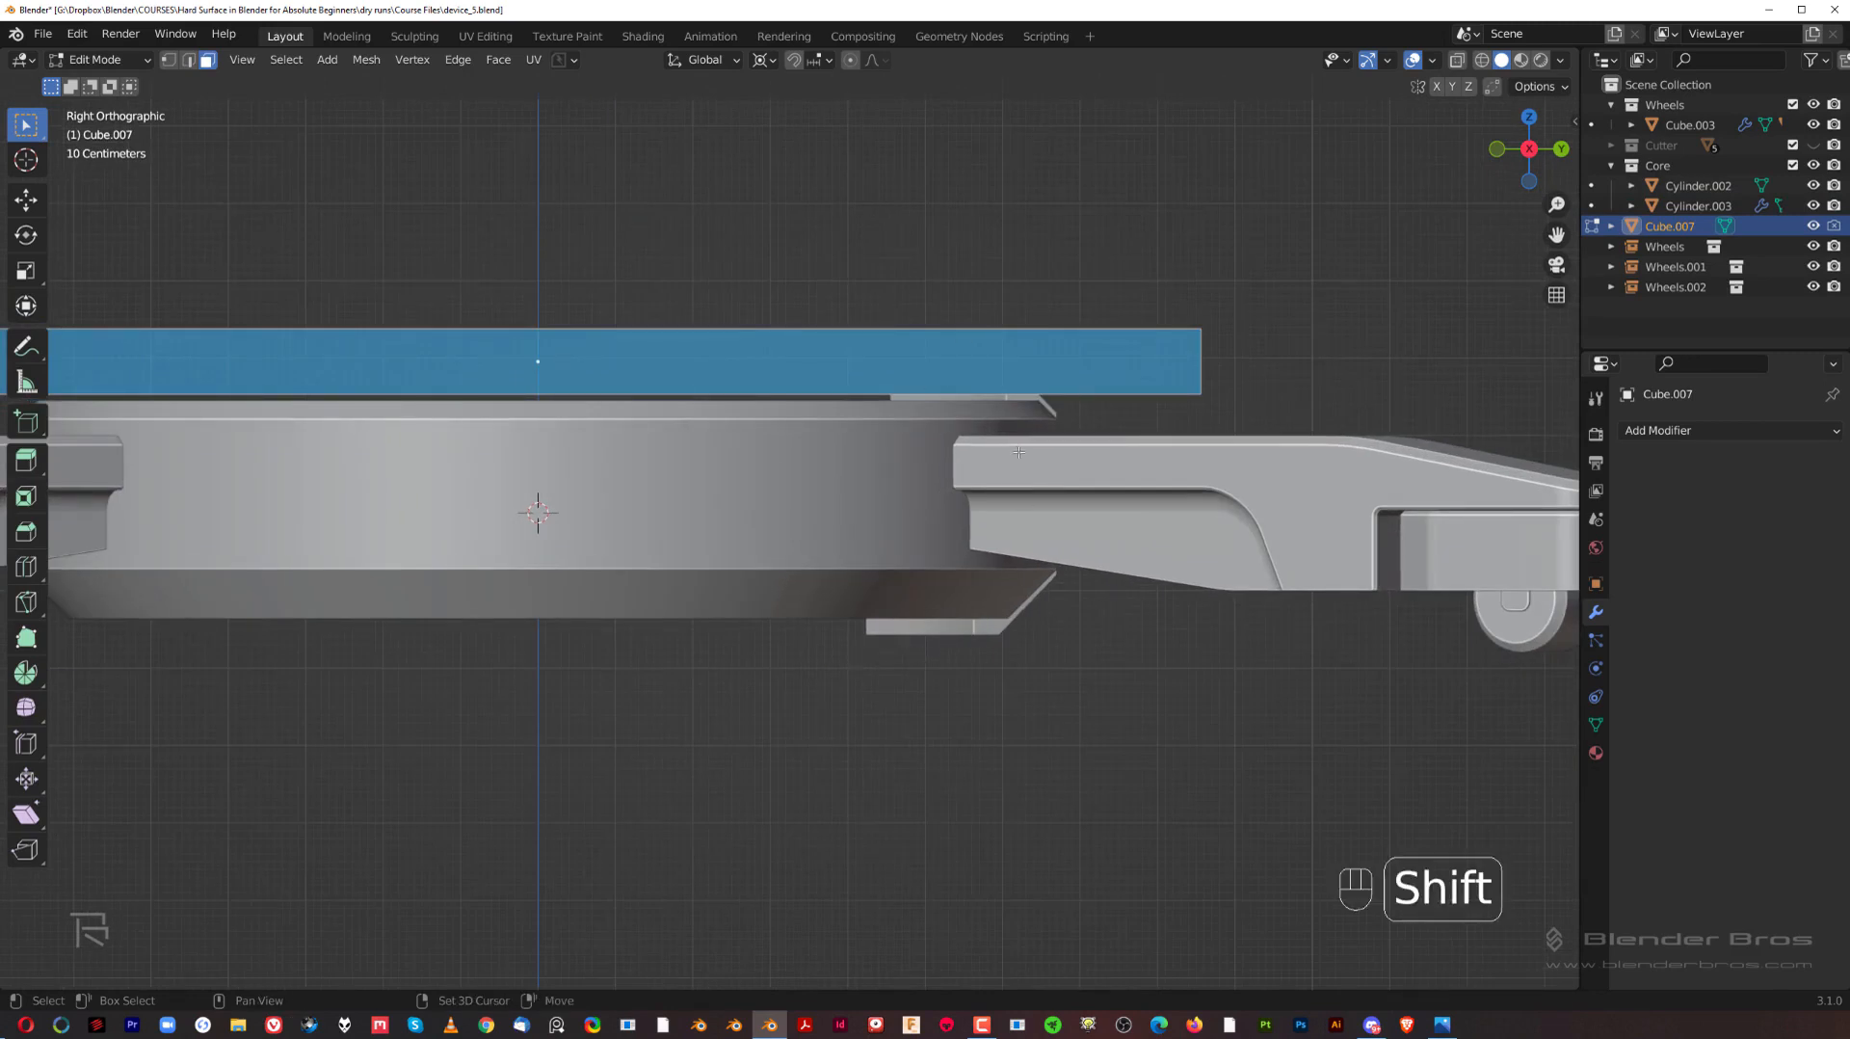
{"action": "key", "text": "shift+d"}
{"action": "key", "text": "z"}
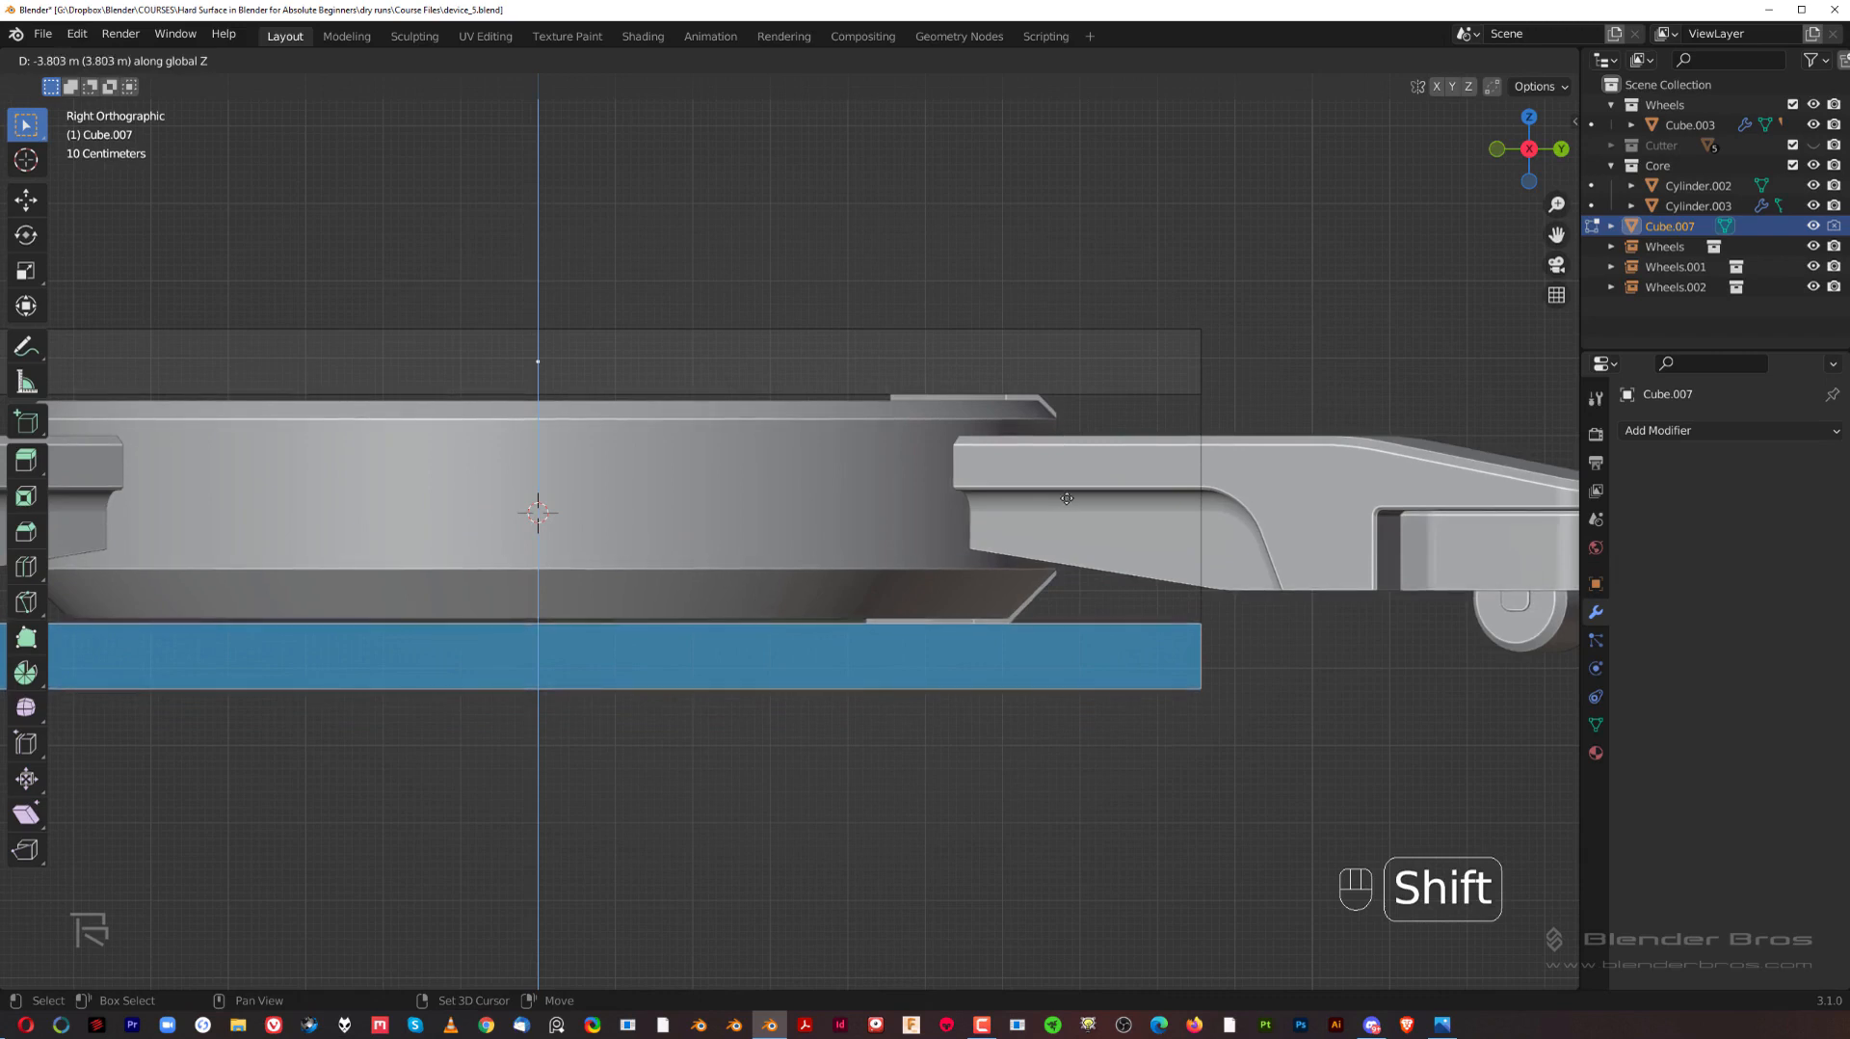
{"action": "left_click", "coordinate": [1067, 498]}
{"action": "key", "text": "Tab"}
Step: Lower the duplicated lower box of the cutter mesh about 0.03 m along Z
{"action": "scroll", "coordinate": [1199, 464], "scroll_direction": "up", "scroll_amount": 1}
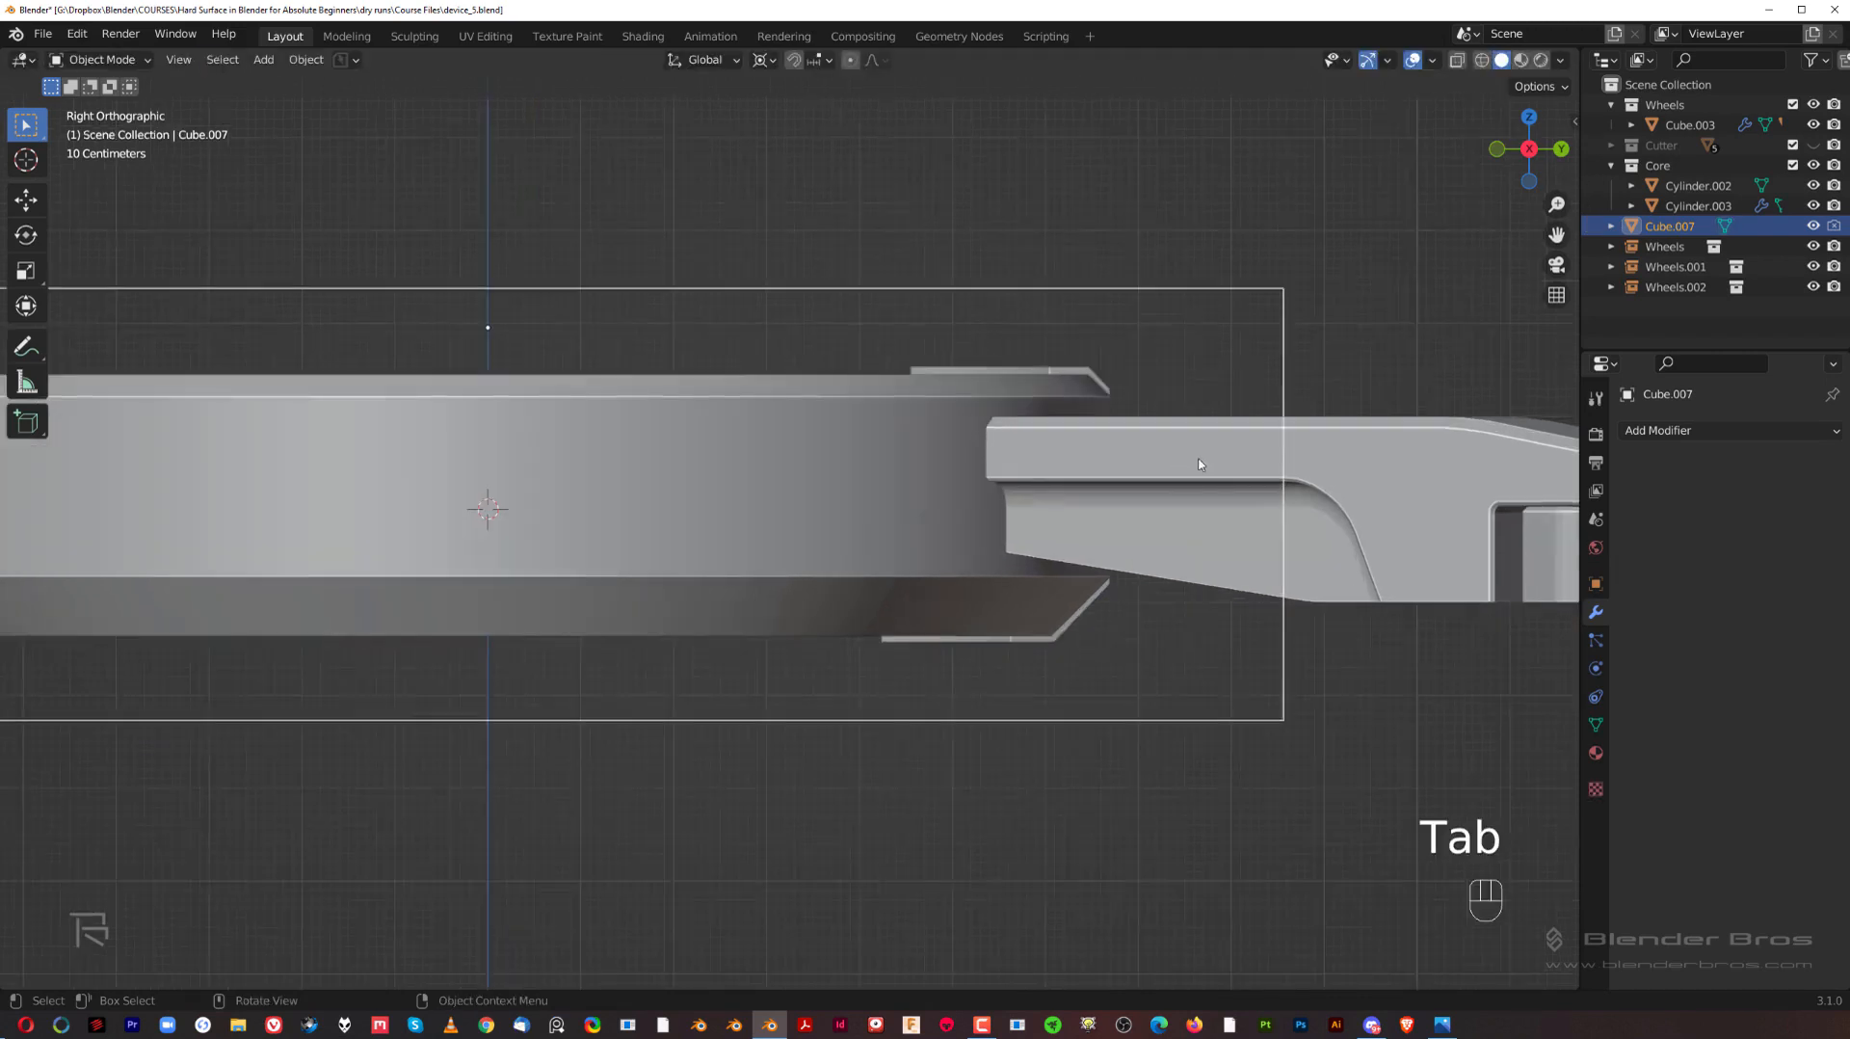
{"action": "scroll", "coordinate": [1200, 465], "scroll_direction": "up", "scroll_amount": 1}
{"action": "mouse_move", "coordinate": [1117, 437]}
{"action": "middle_mouse_down"}
{"action": "mouse_move", "coordinate": [1054, 423]}
{"action": "mouse_move", "coordinate": [1131, 439]}
{"action": "middle_mouse_up"}
{"action": "key", "text": "grave"}
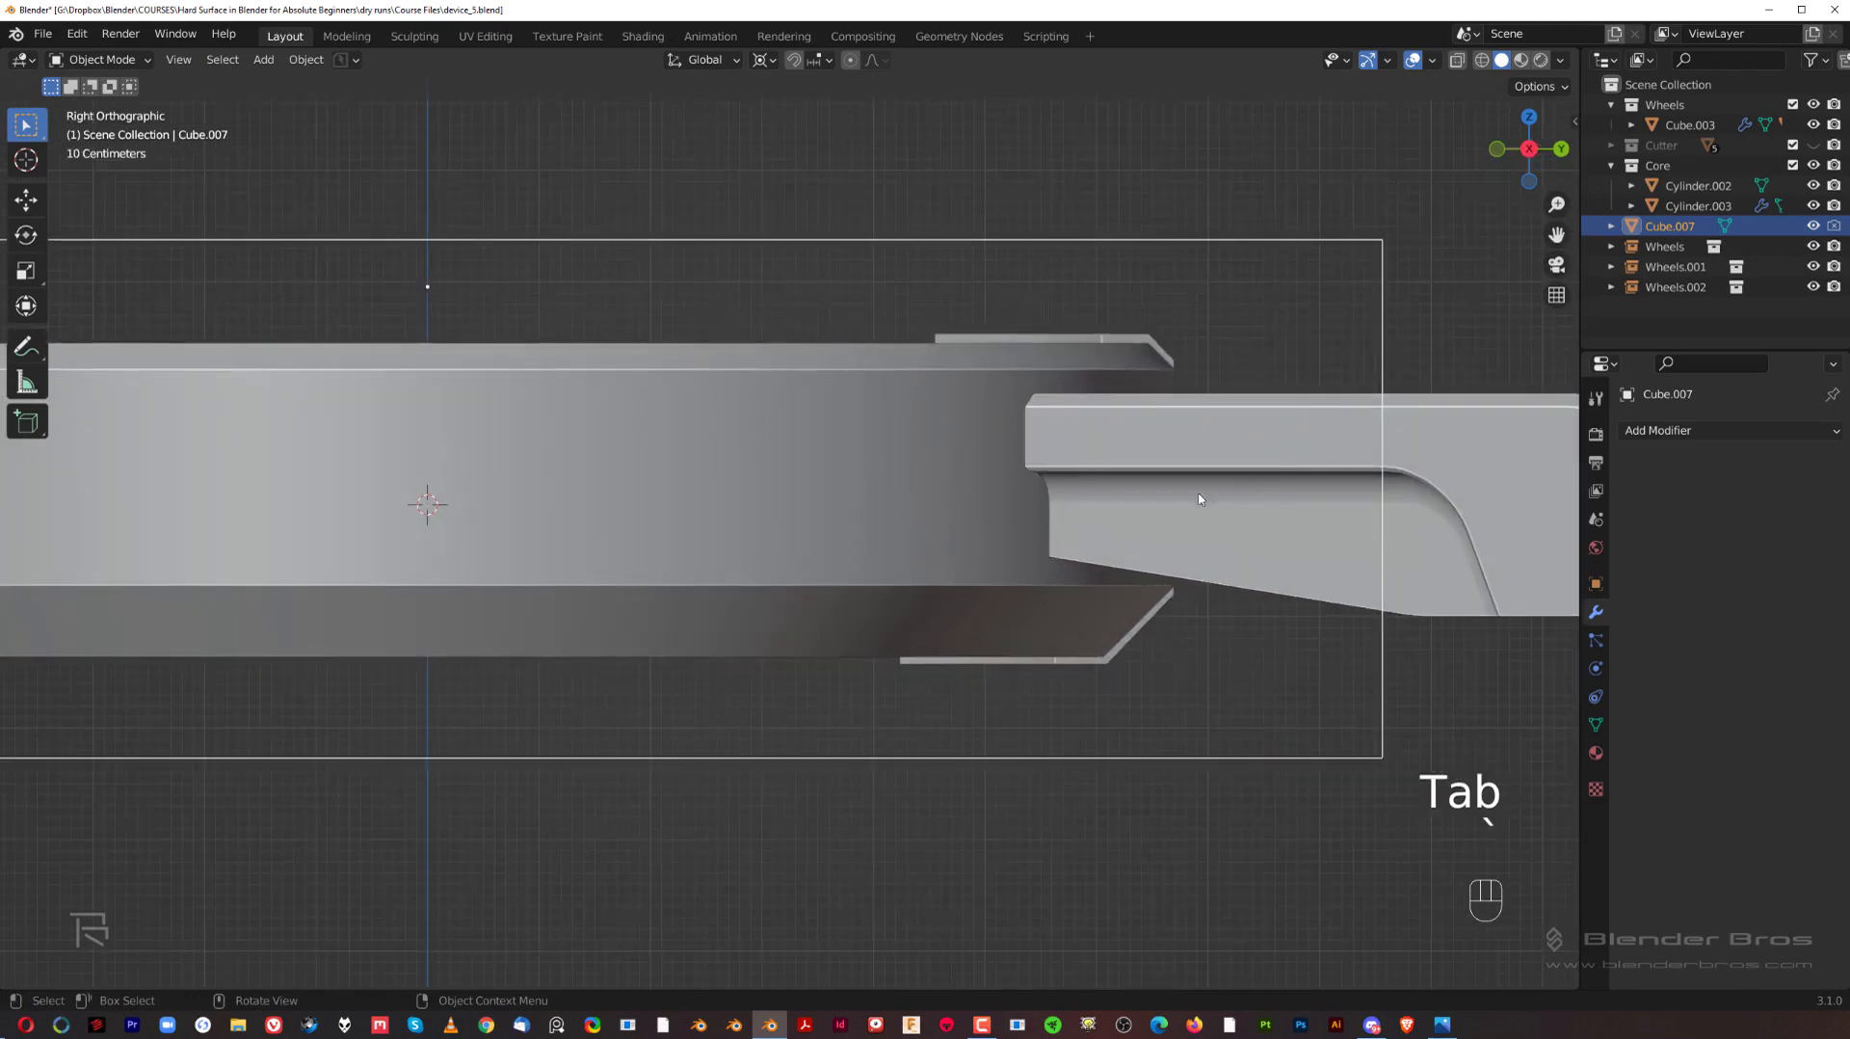
{"action": "middle_click_drag", "start_coordinate": [1076, 564], "coordinate": [1004, 546], "text": "shift"}
{"action": "key", "text": "Tab"}
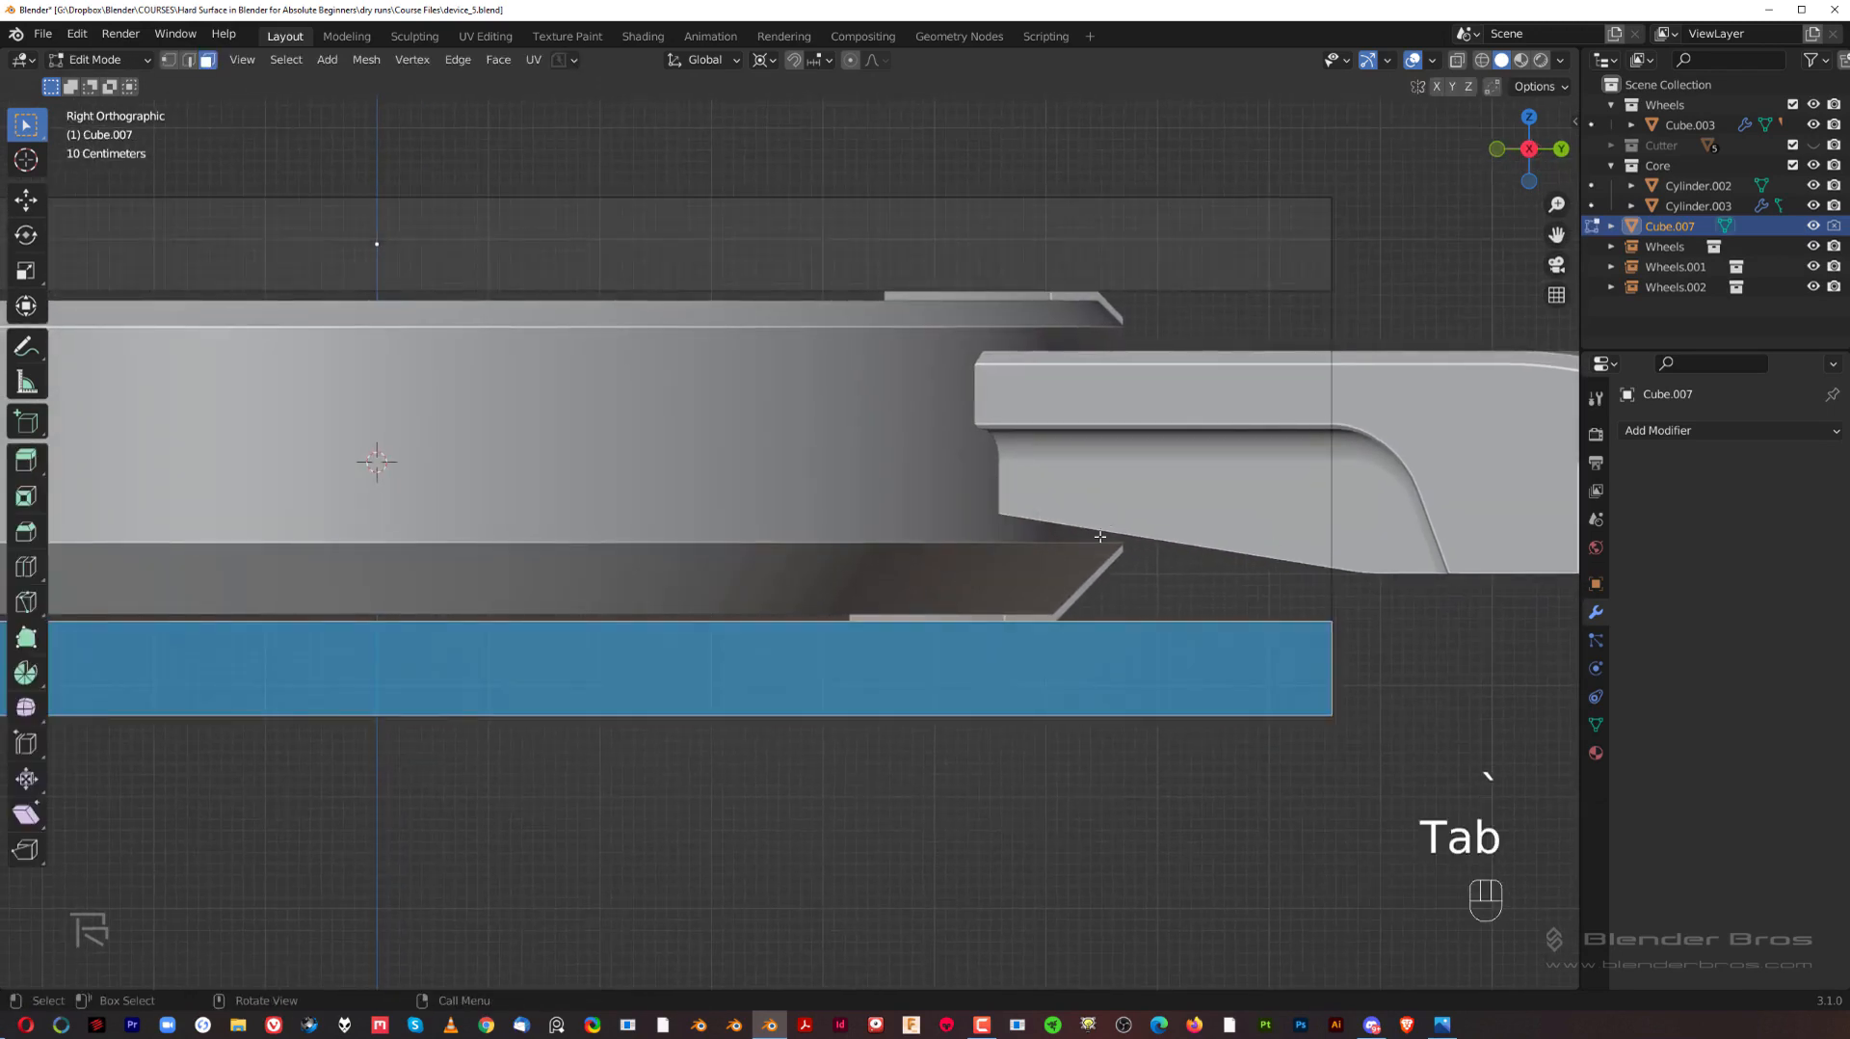
{"action": "key", "text": "g"}
{"action": "key", "text": "z"}
{"action": "key", "text": "shift"}
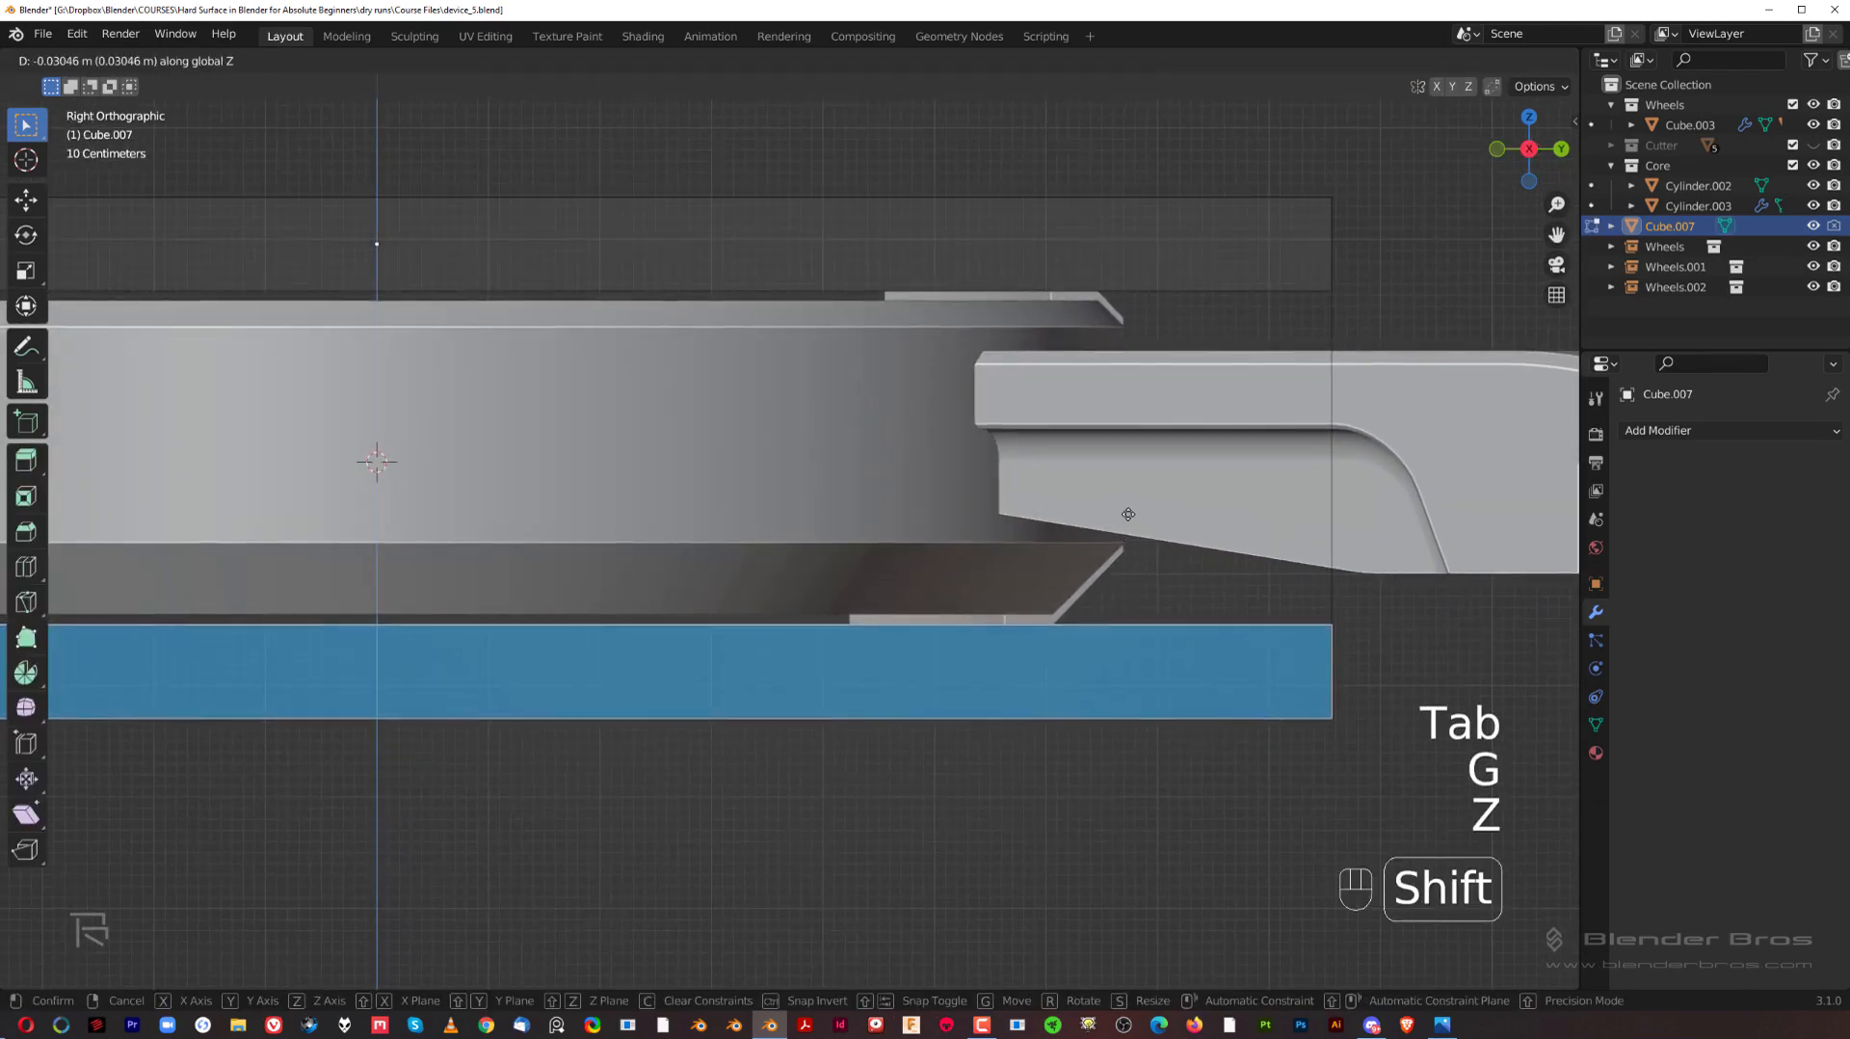
{"action": "left_click", "coordinate": [1128, 502]}
{"action": "key", "text": "Tab"}
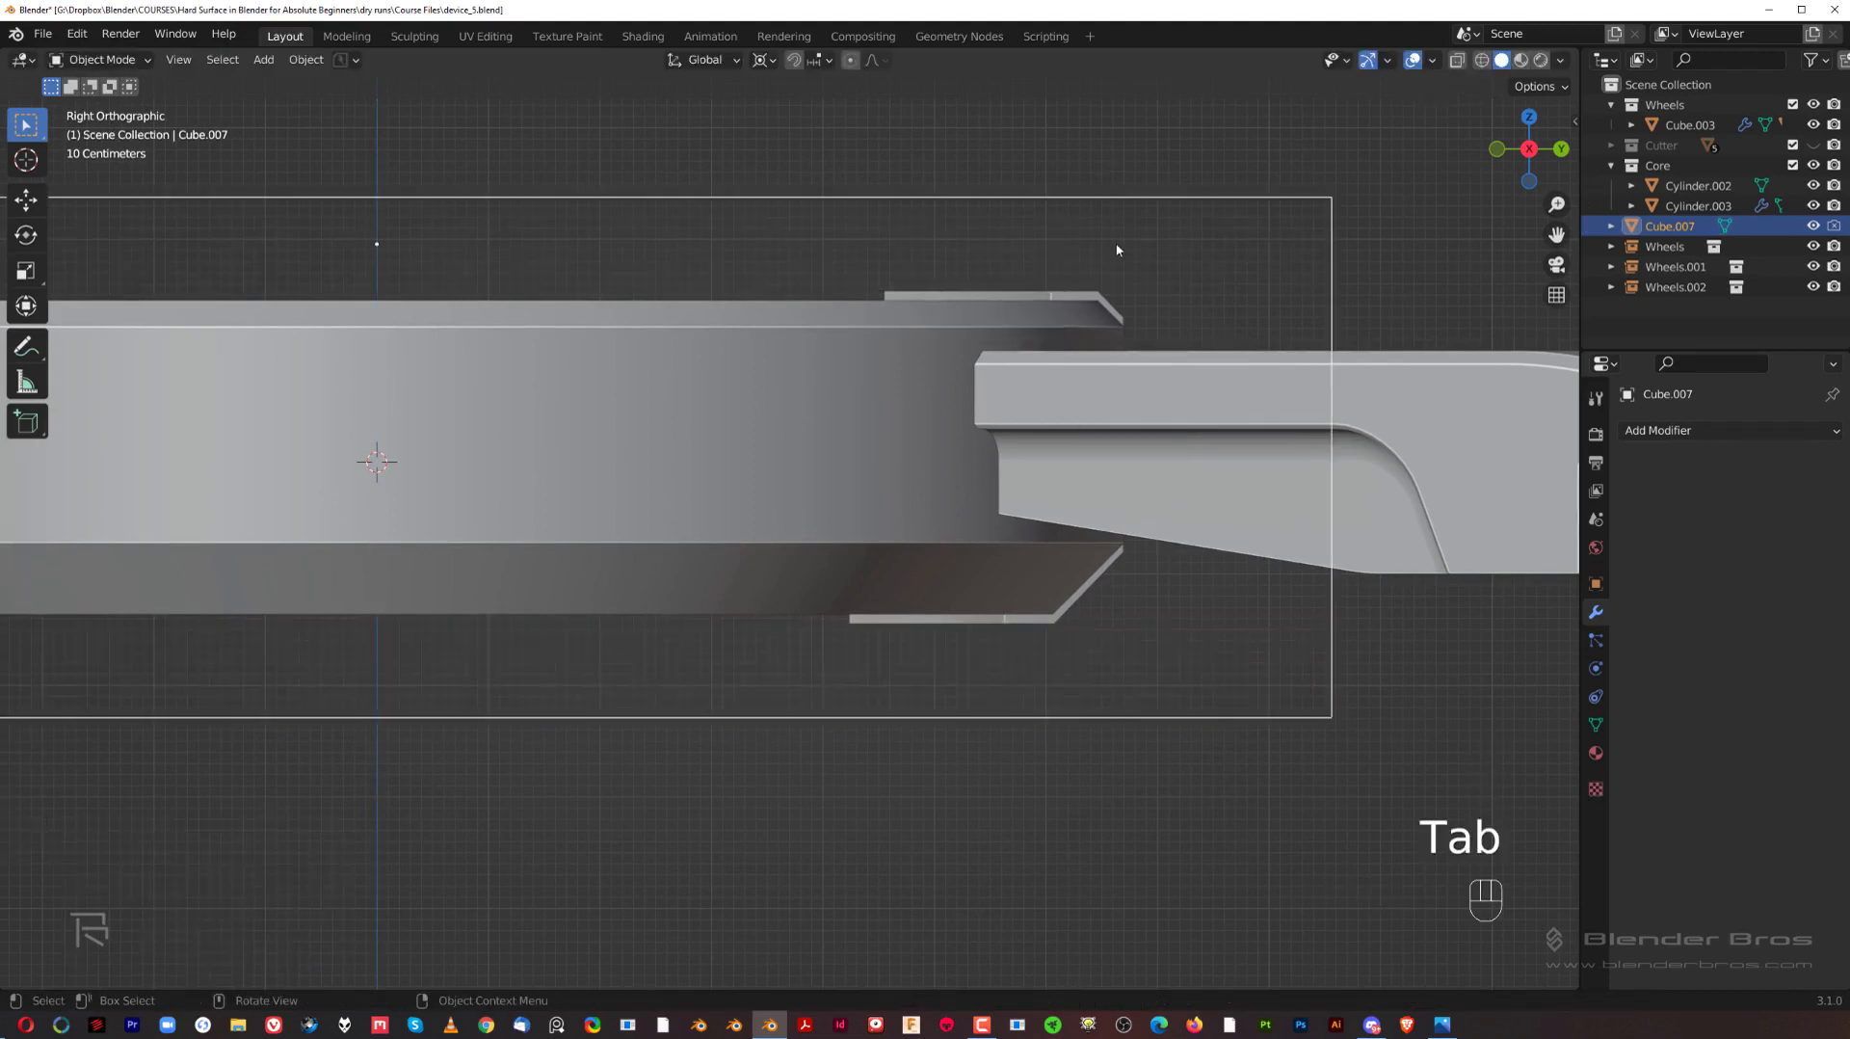
Step: Move the two-part cutter object to the Cutter collection
{"action": "scroll", "coordinate": [1121, 515], "scroll_direction": "down", "scroll_amount": 3}
{"action": "key", "text": "m"}
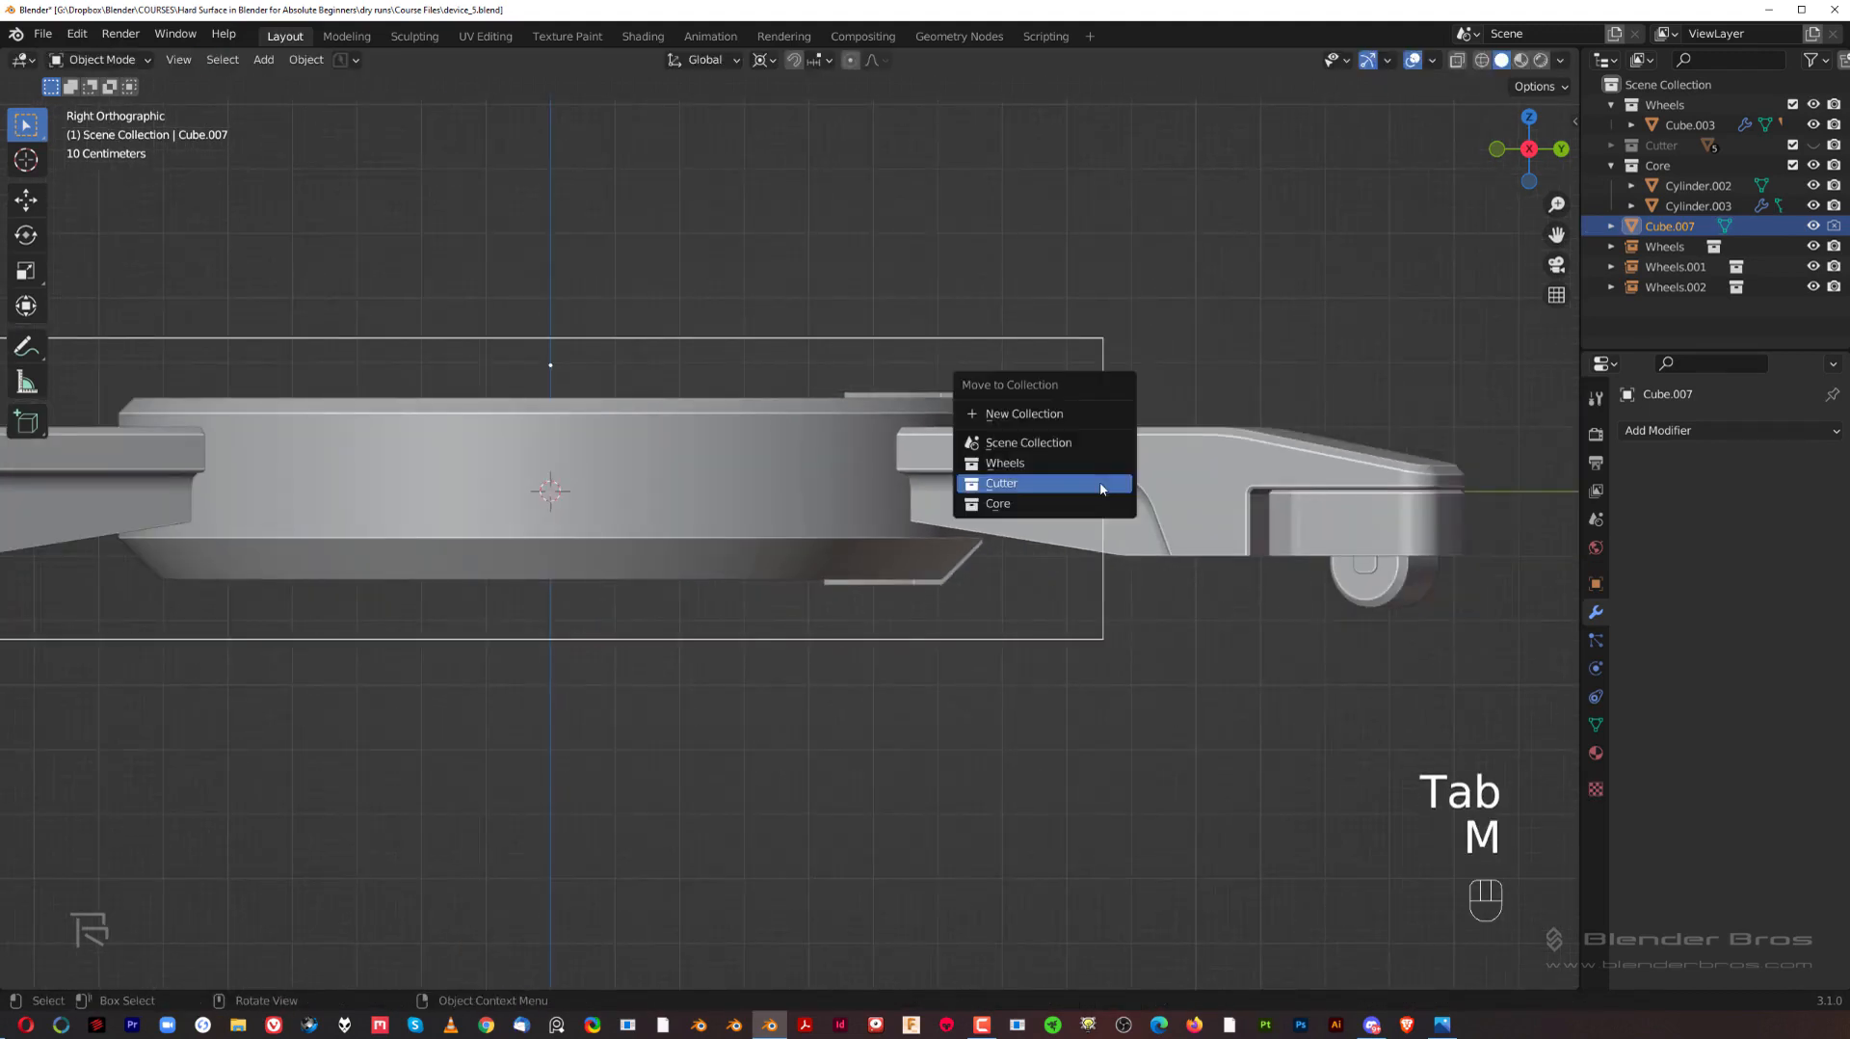
{"action": "left_click", "coordinate": [1101, 489]}
Step: Apply the Solidify and Boolean modifiers on the arm-joint bracket
{"action": "middle_click_drag", "start_coordinate": [1101, 489], "coordinate": [1230, 466]}
{"action": "key", "text": "KP_5"}
{"action": "middle_click_drag", "start_coordinate": [555, 627], "coordinate": [742, 528]}
{"action": "left_click", "coordinate": [742, 528]}
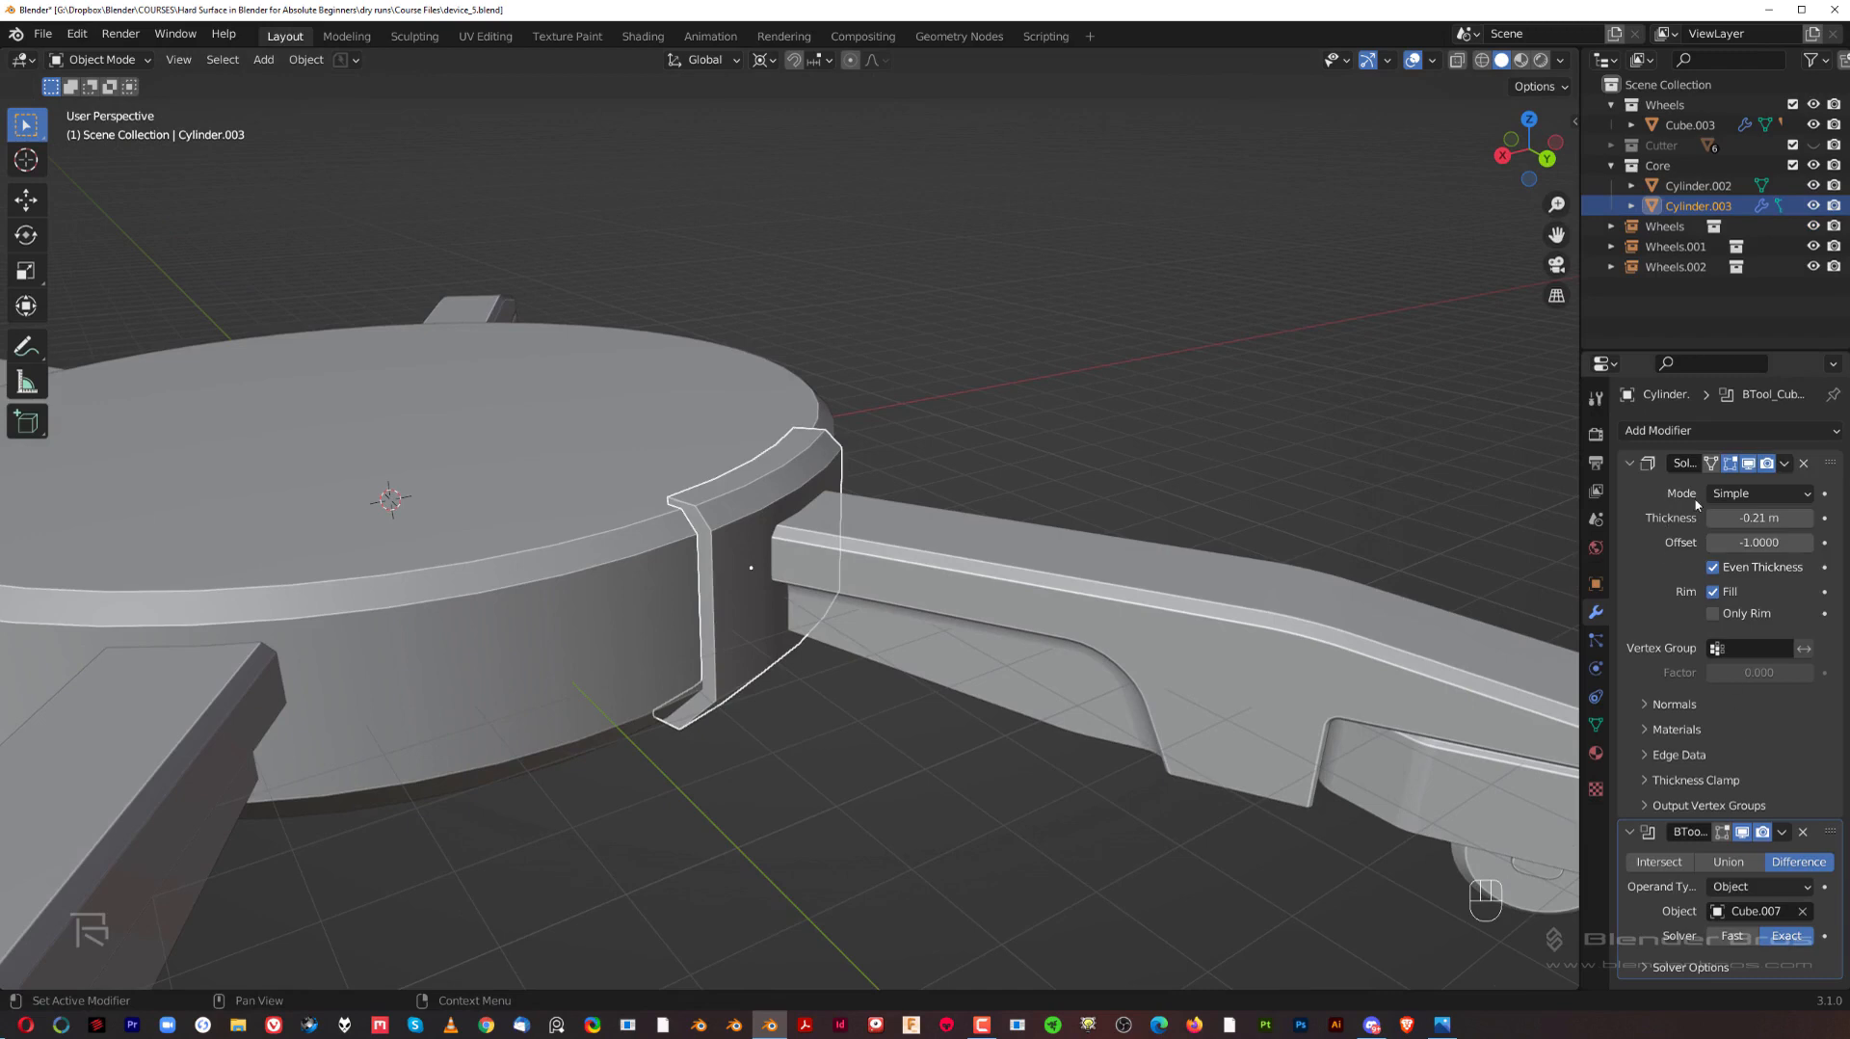
{"action": "left_click", "coordinate": [1785, 463]}
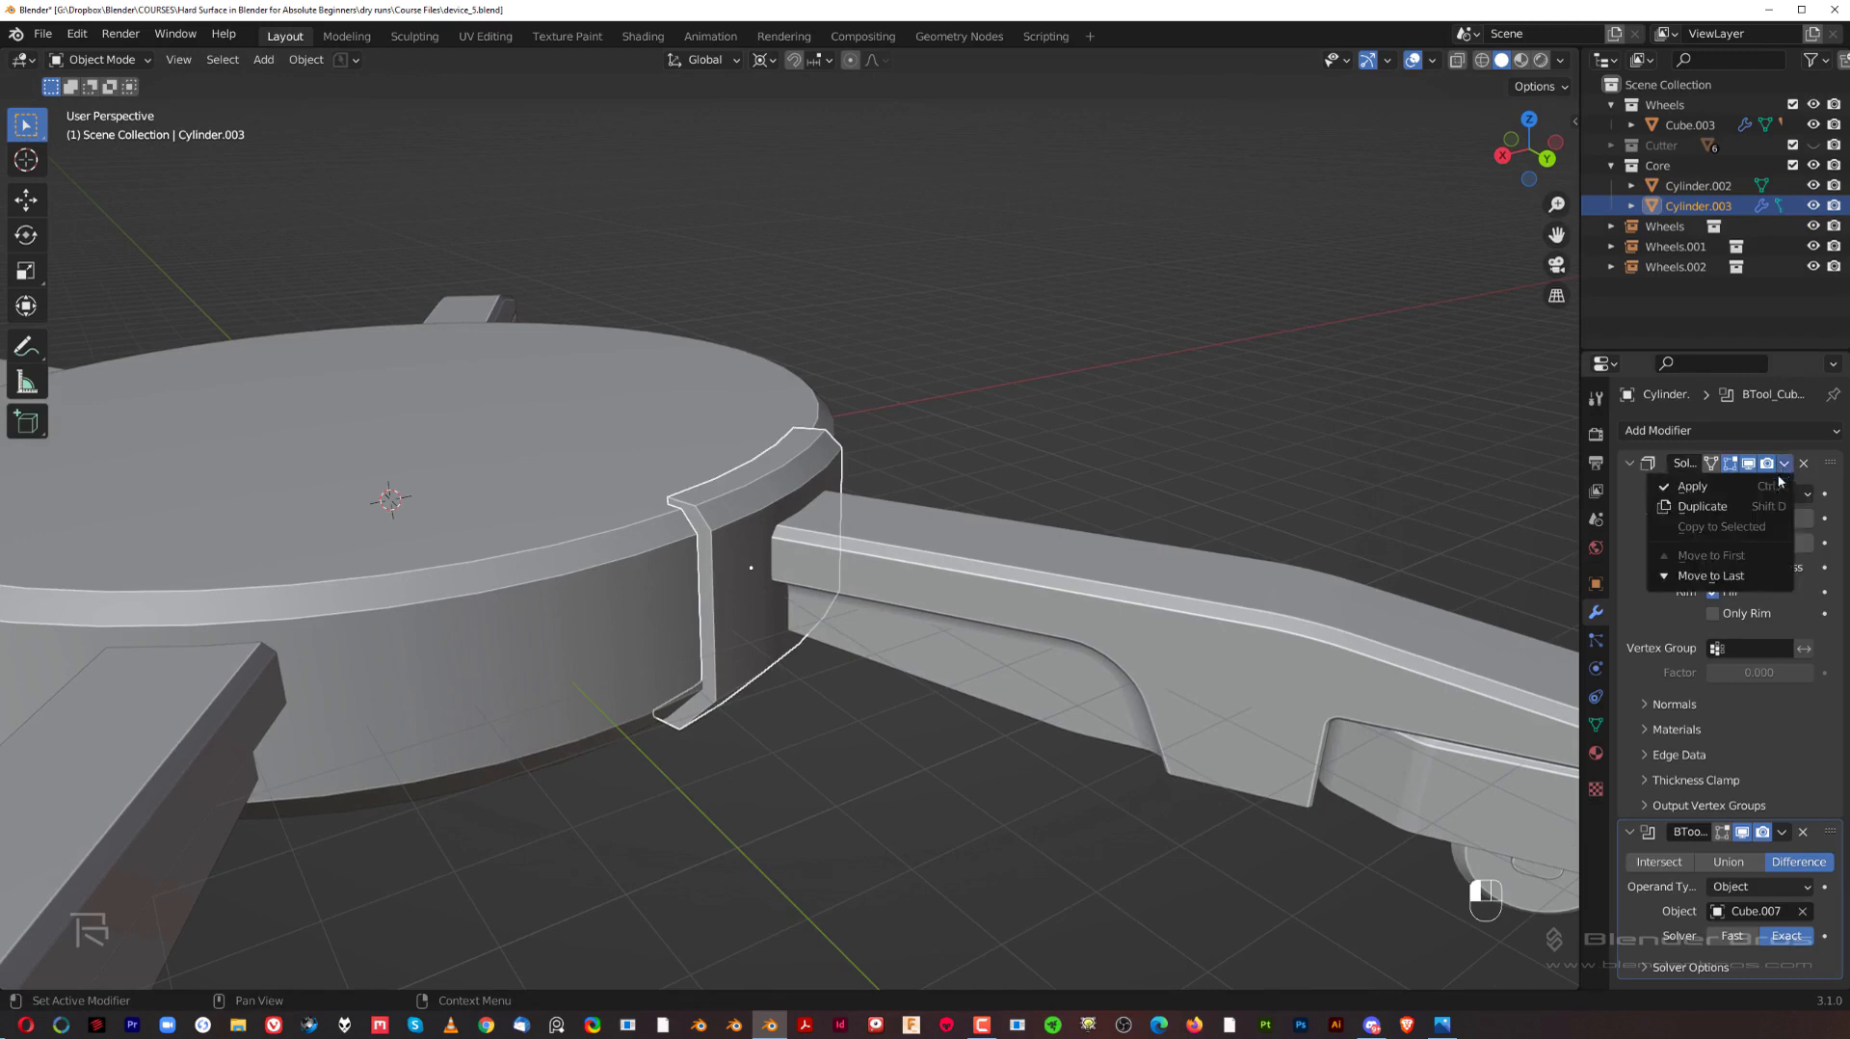
{"action": "left_click", "coordinate": [1739, 493]}
{"action": "left_click", "coordinate": [1782, 463]}
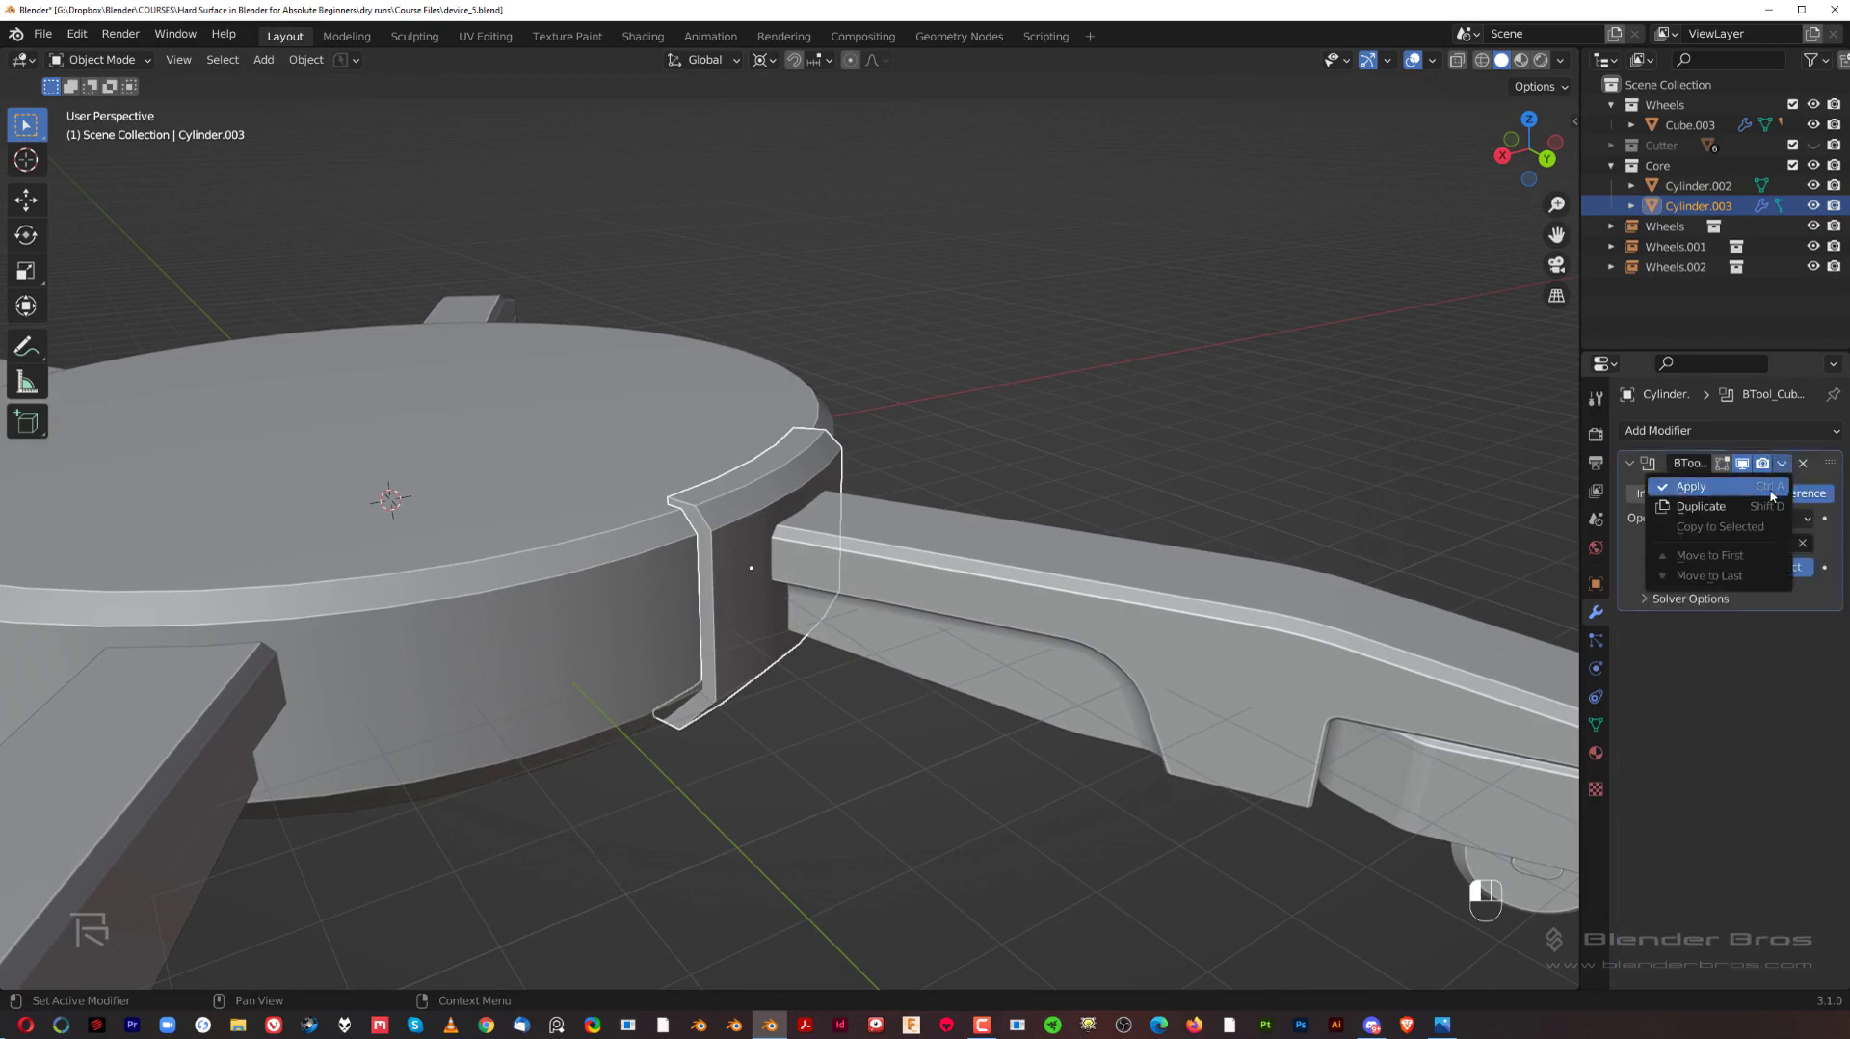
{"action": "left_click", "coordinate": [1734, 487]}
{"action": "middle_click_drag", "start_coordinate": [800, 578], "coordinate": [853, 571]}
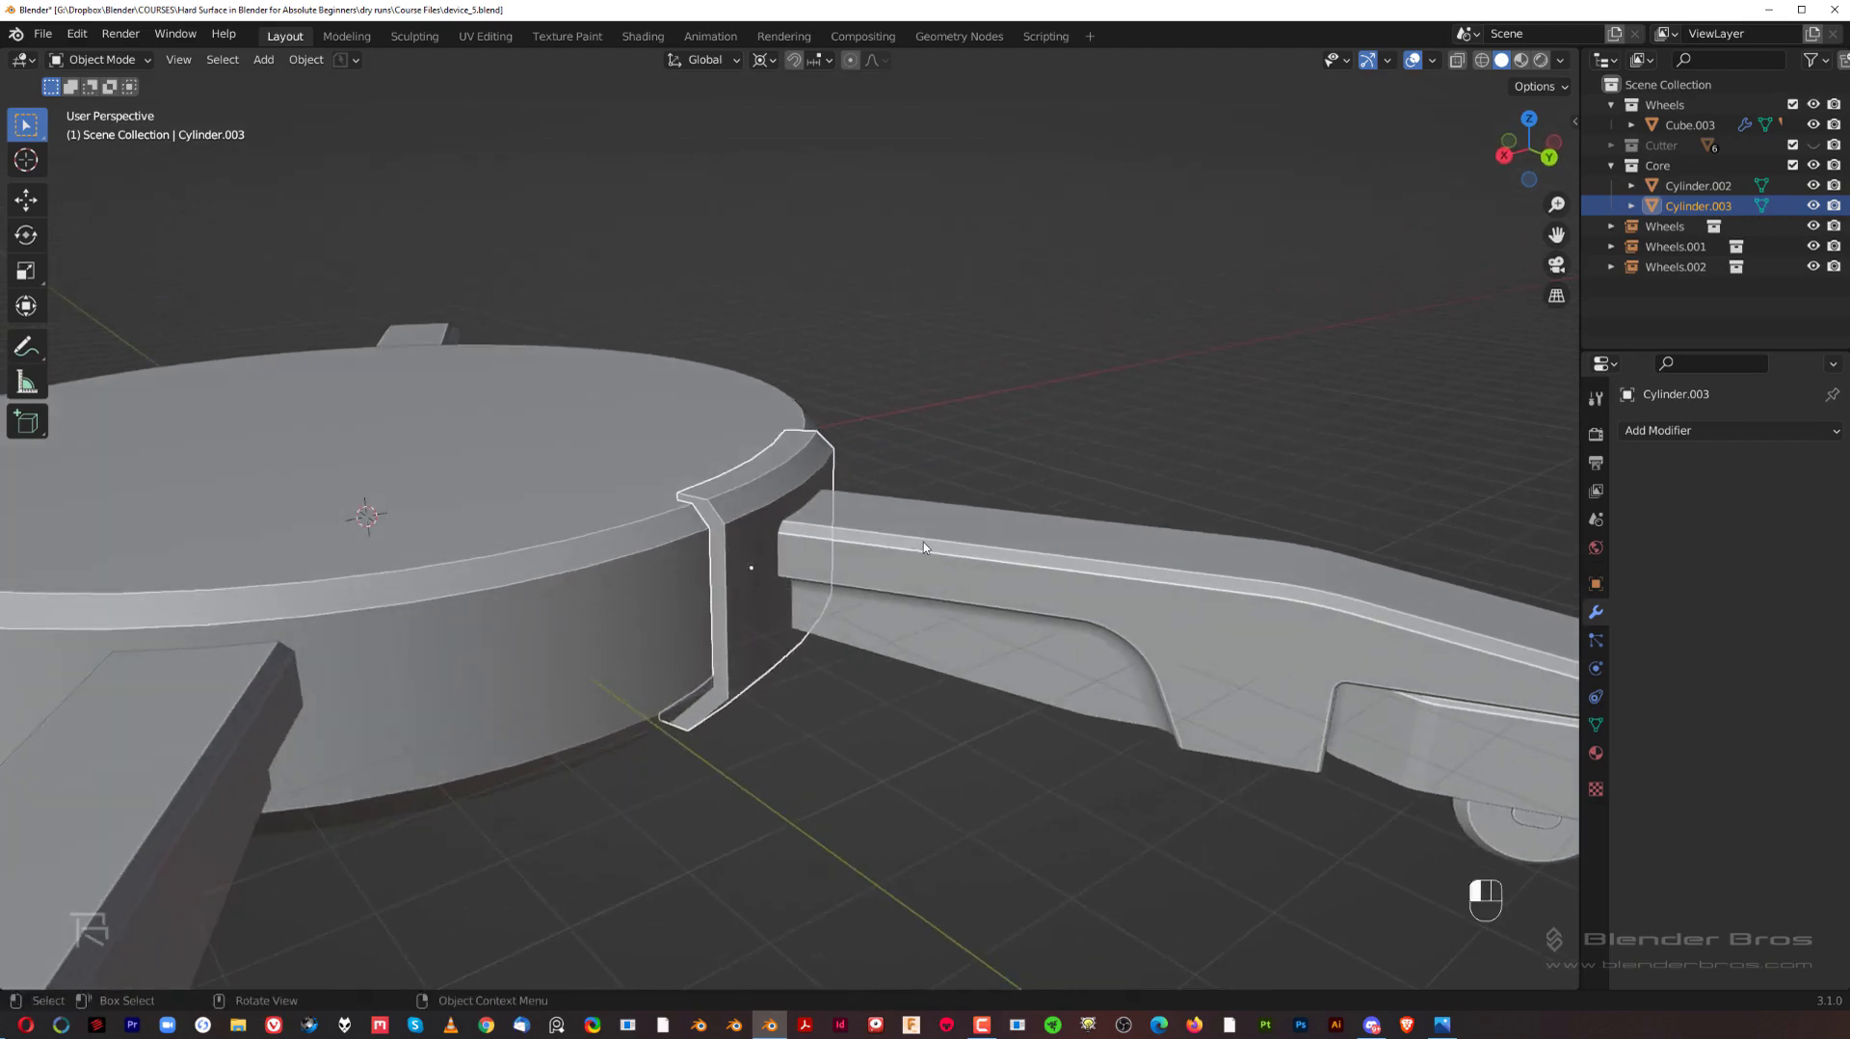
Step: Apply the Mirror modifier on the wheel at the arm's end, leaving its Bevel and Weighted Normal modifiers live
{"action": "left_click", "coordinate": [923, 541]}
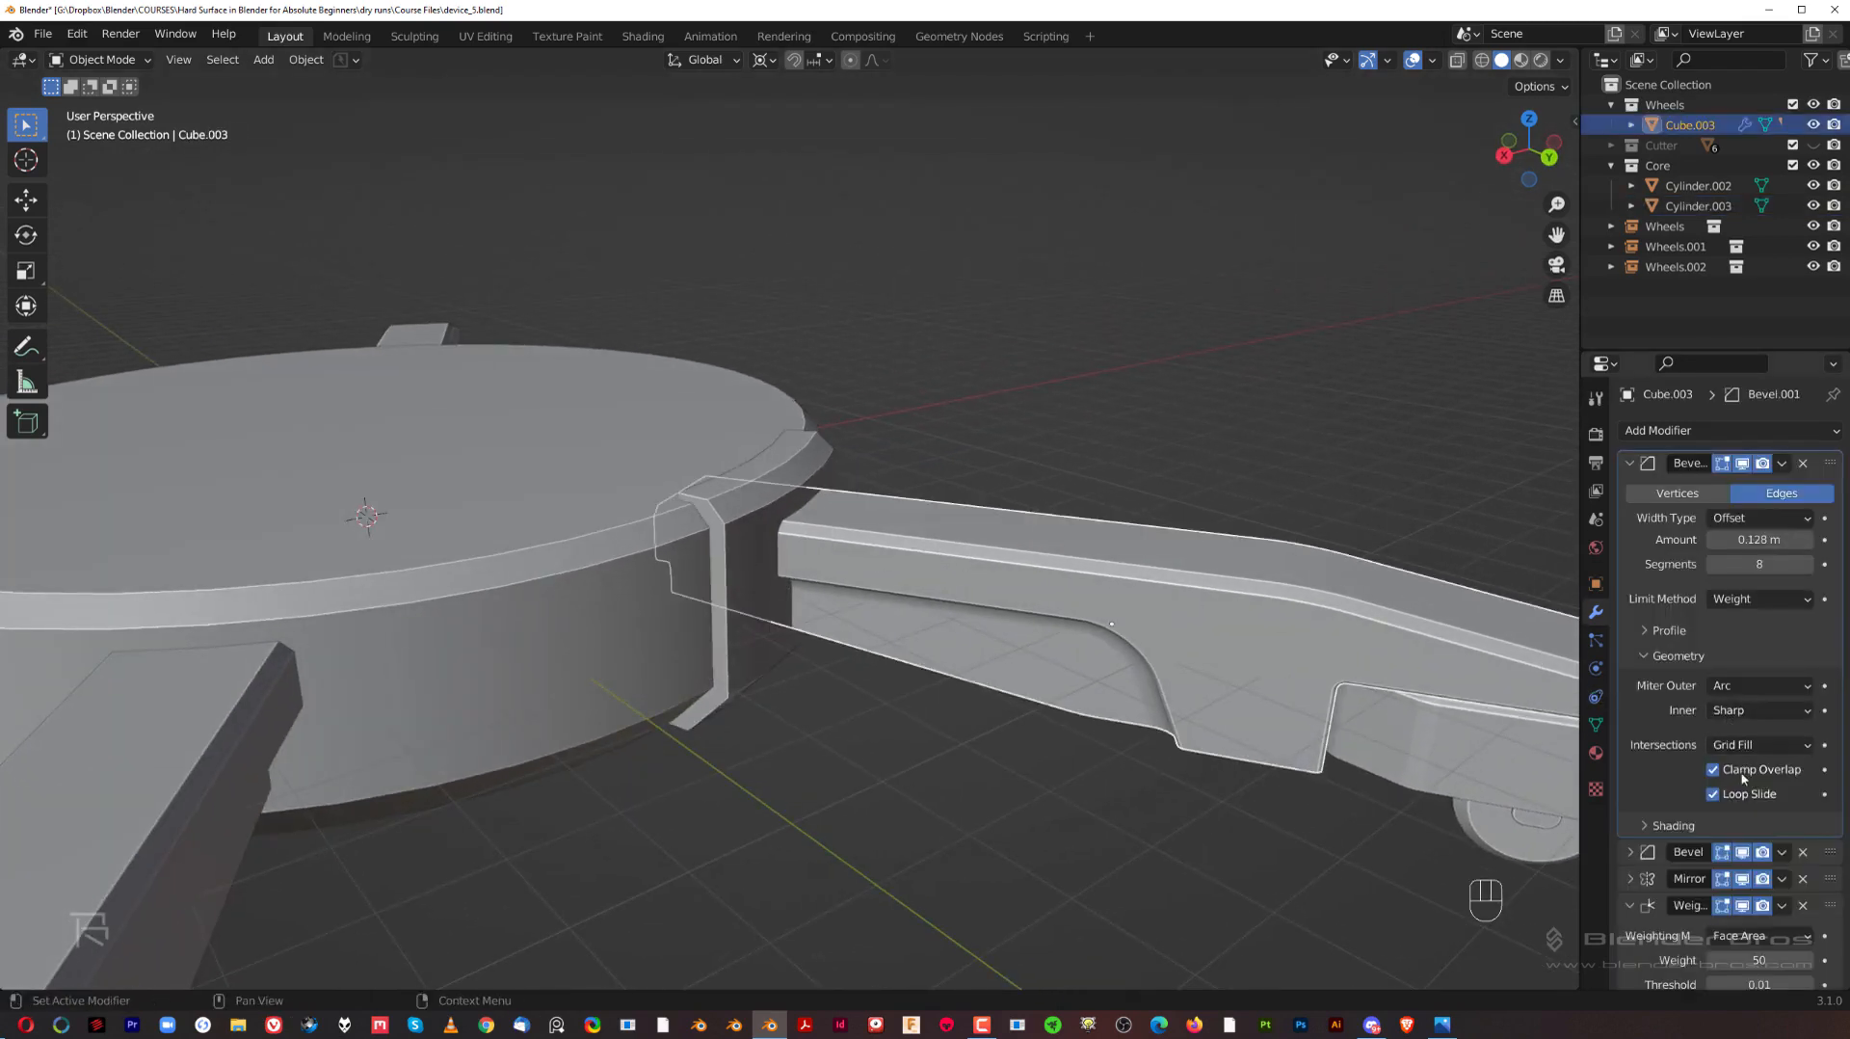
{"action": "left_click", "coordinate": [1630, 464]}
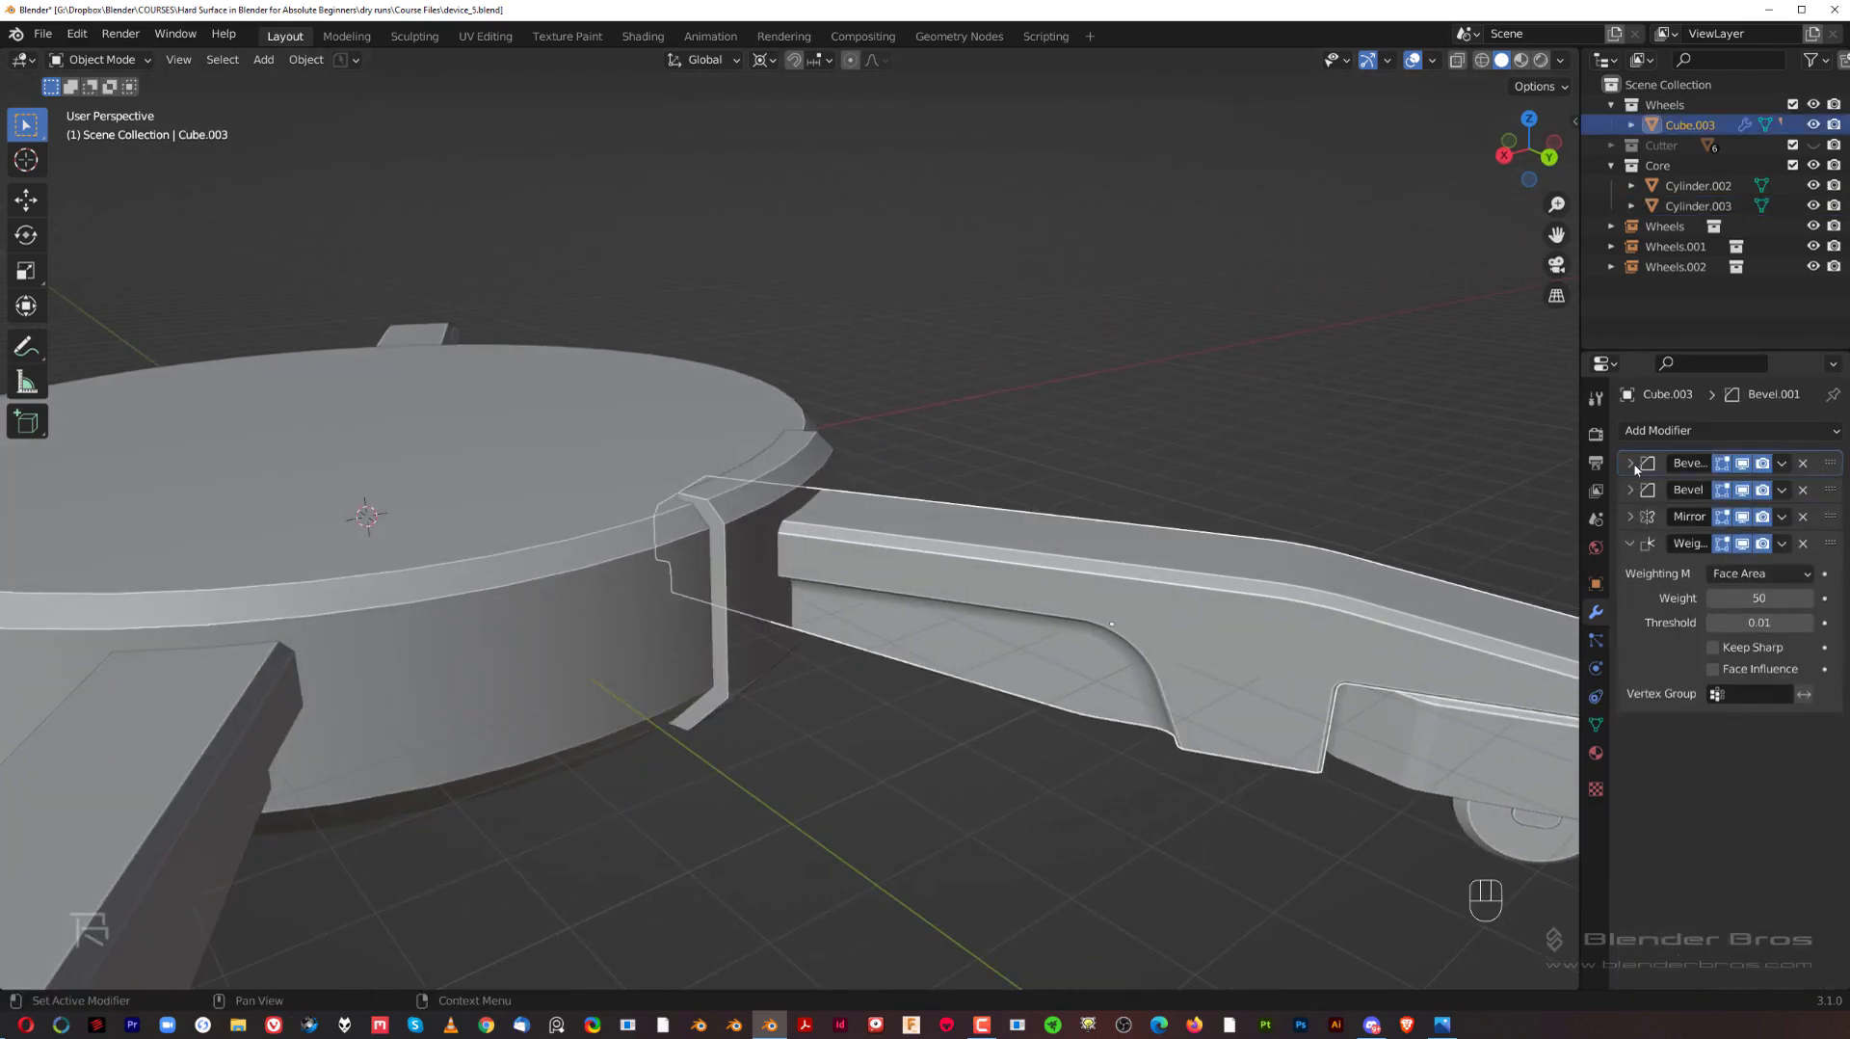
{"action": "scroll", "coordinate": [903, 637], "scroll_direction": "down", "scroll_amount": 4}
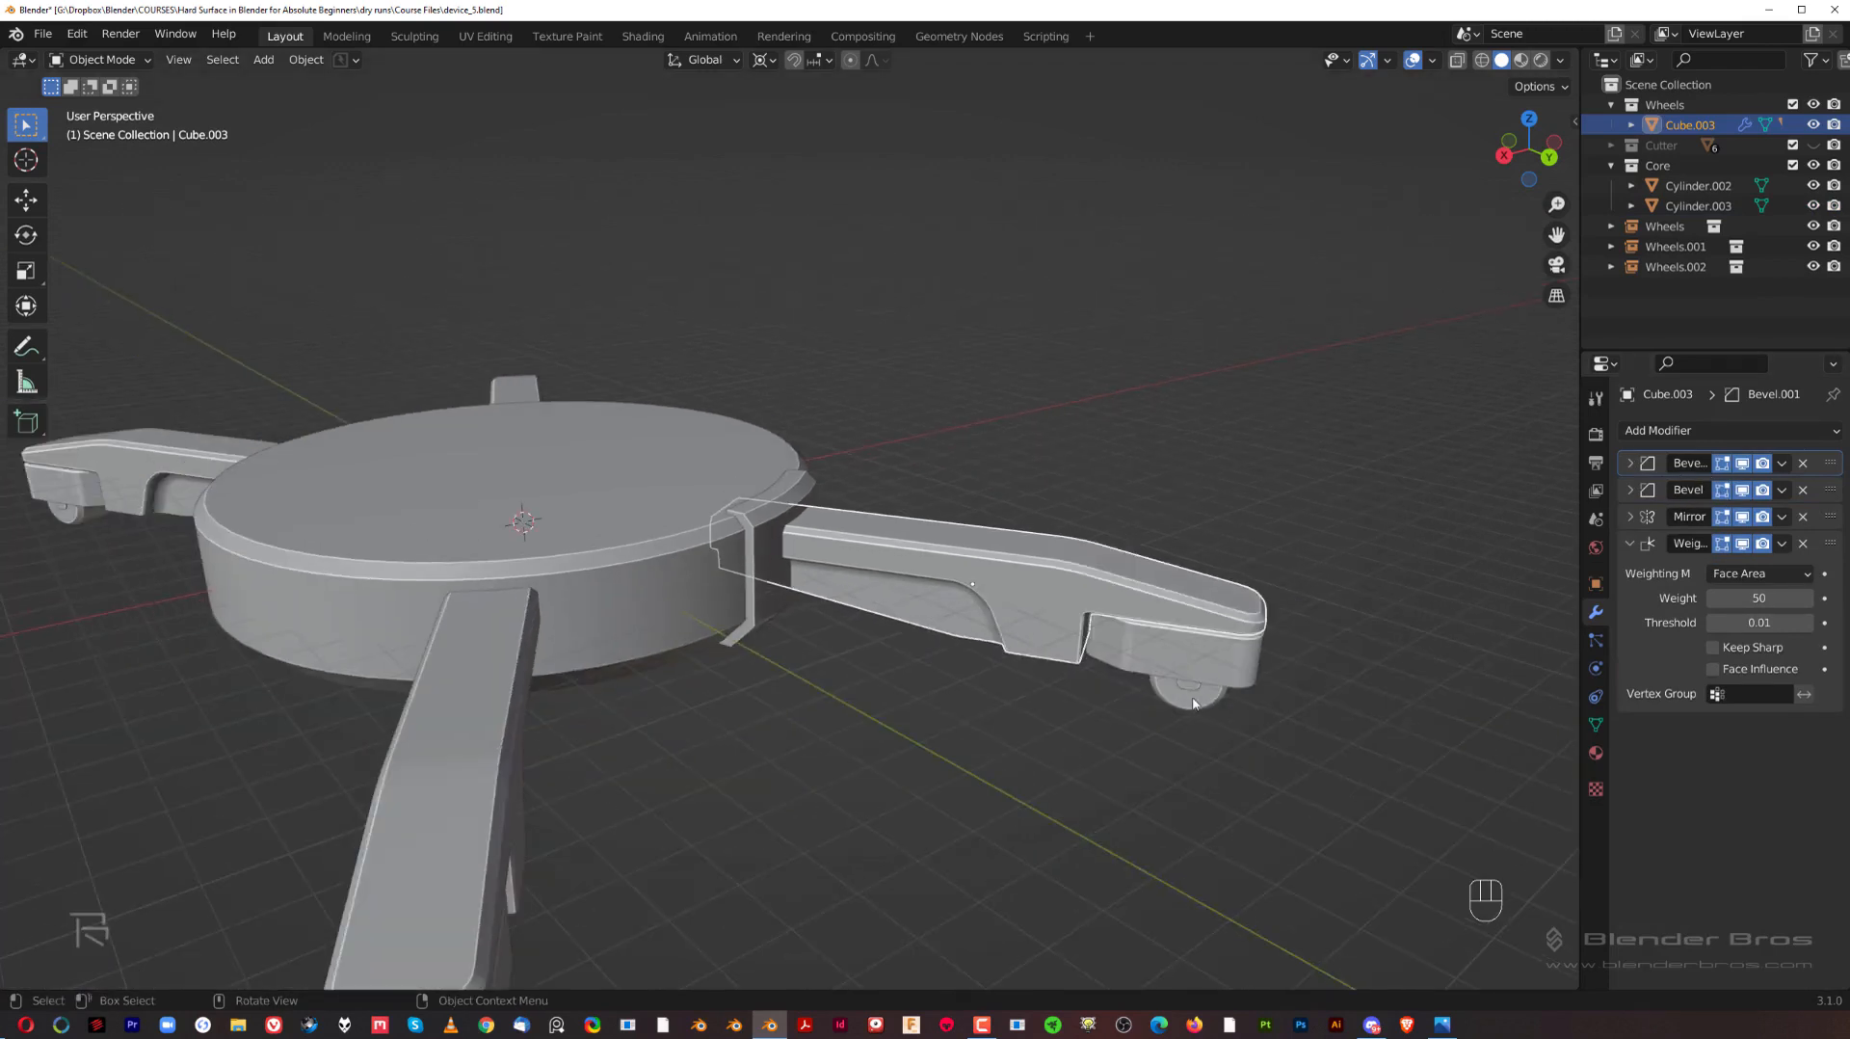
{"action": "left_click", "coordinate": [1195, 705]}
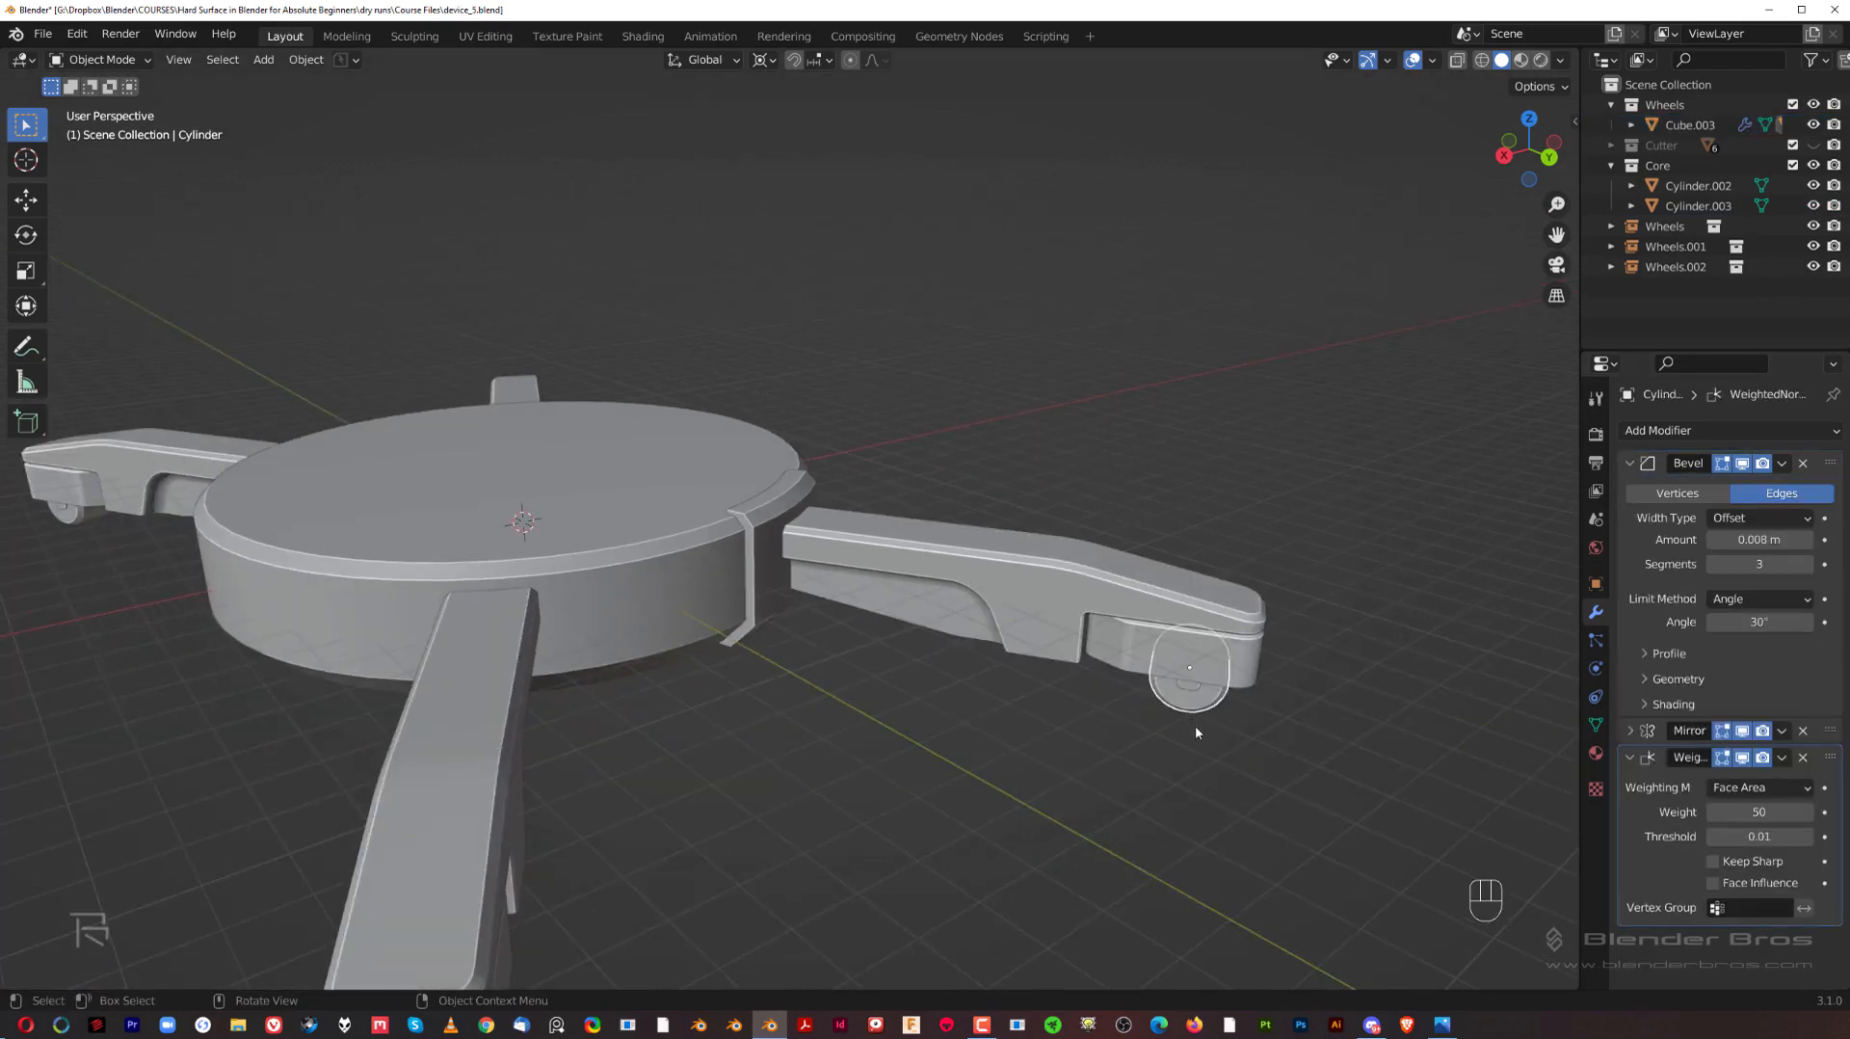
{"action": "left_click", "coordinate": [1637, 733]}
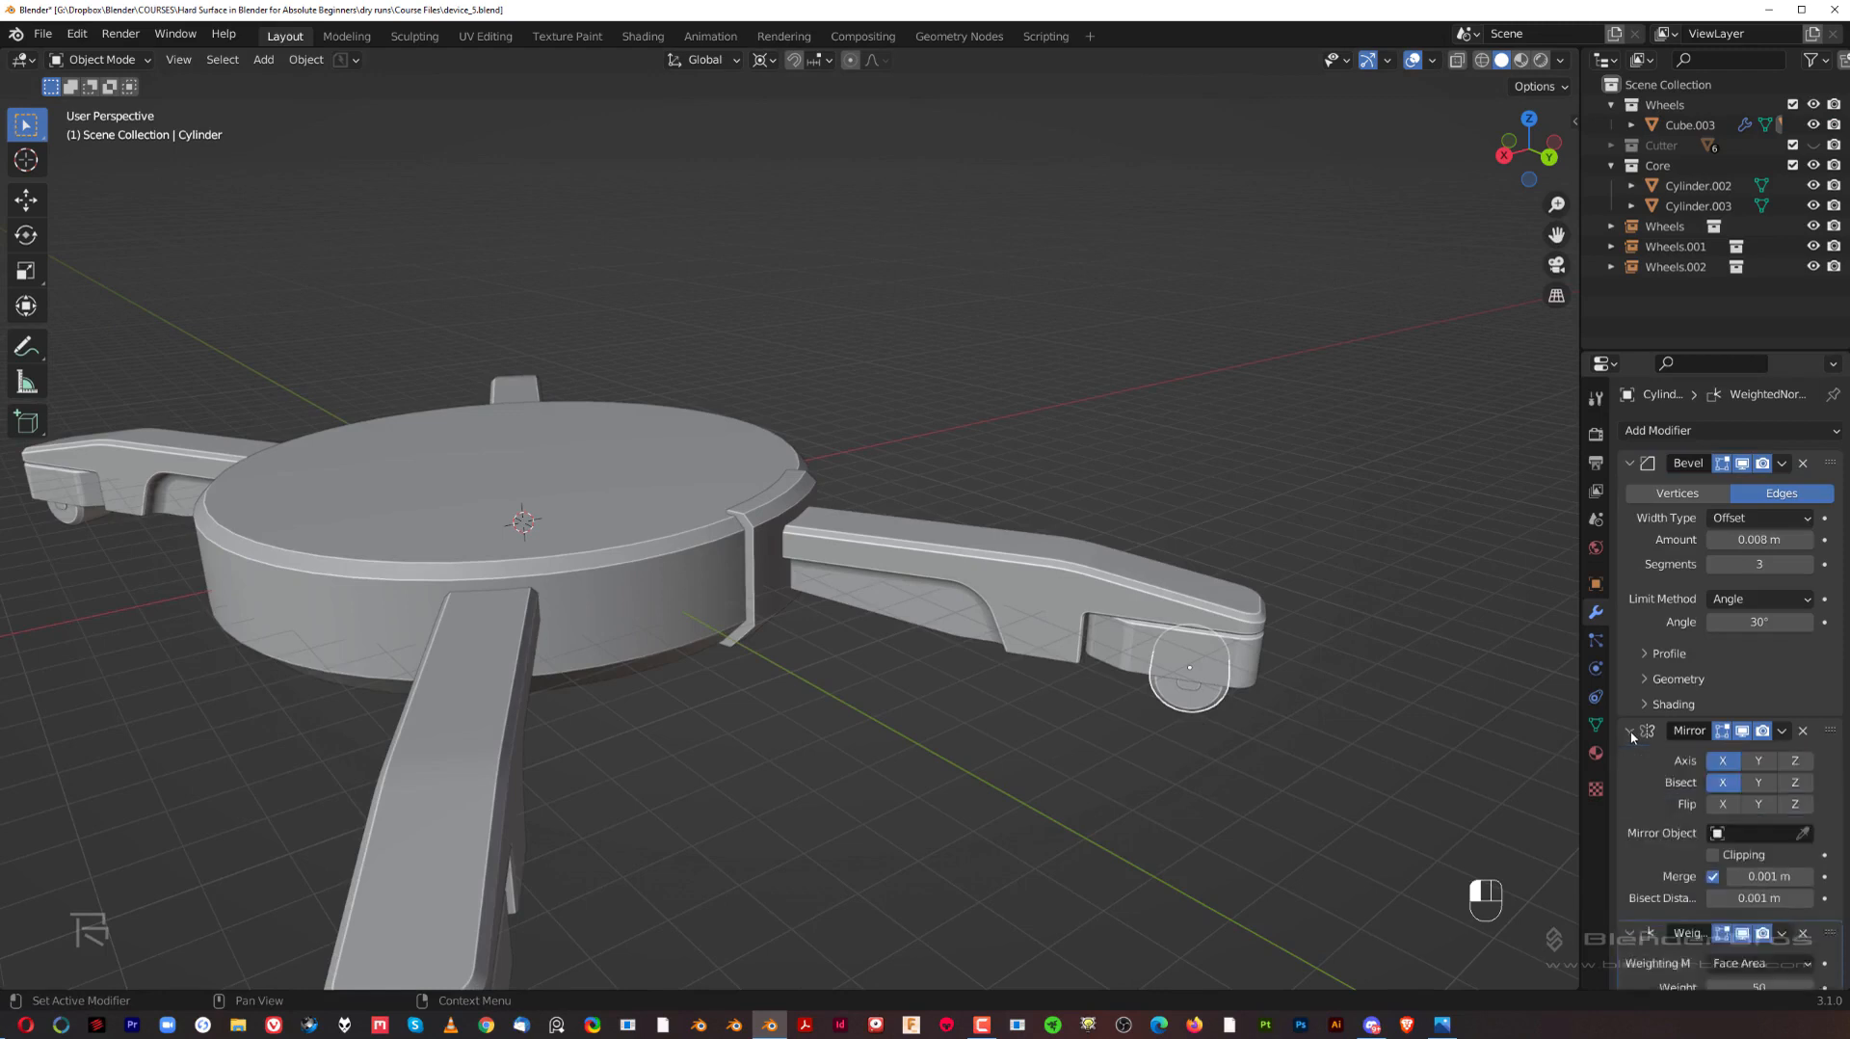
{"action": "left_click", "coordinate": [1782, 732]}
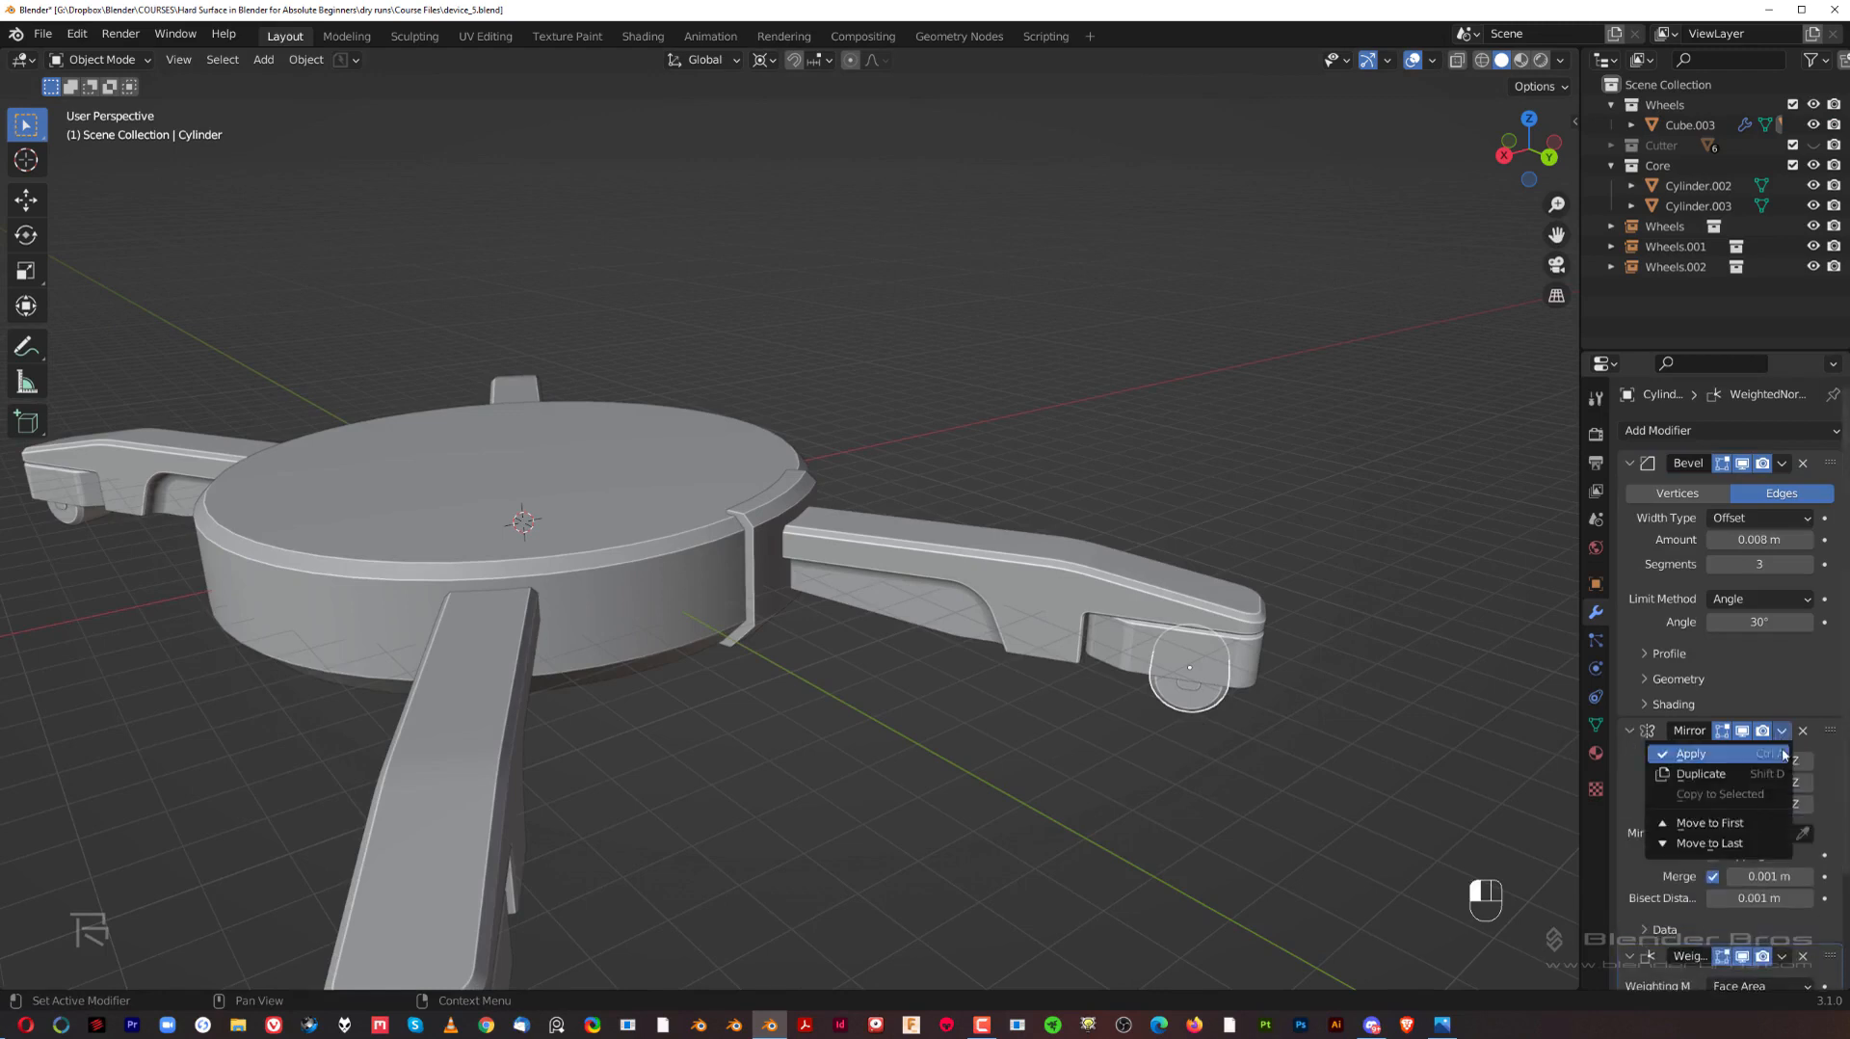
{"action": "left_click", "coordinate": [1777, 753]}
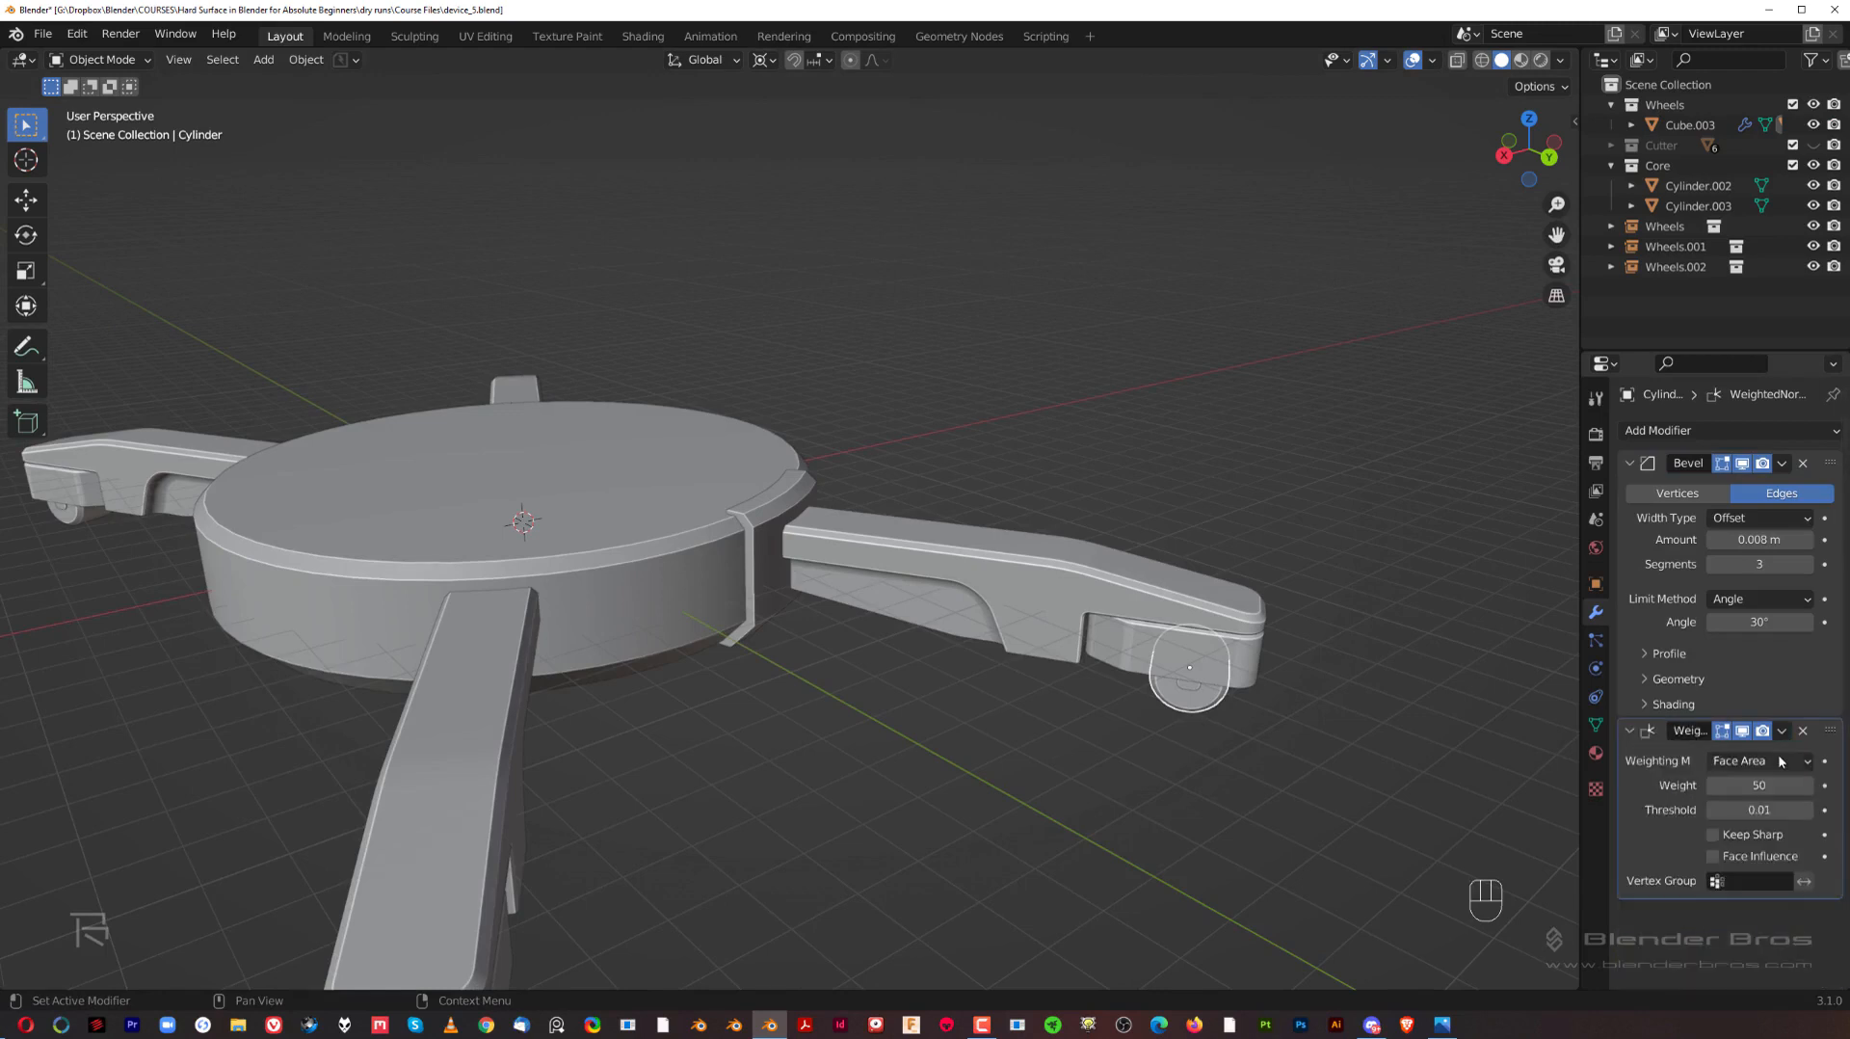
{"action": "left_click", "coordinate": [1630, 464]}
Step: Copy the wheel's Bevel and Weighted Normal modifiers to the bracket
{"action": "left_click", "coordinate": [773, 514]}
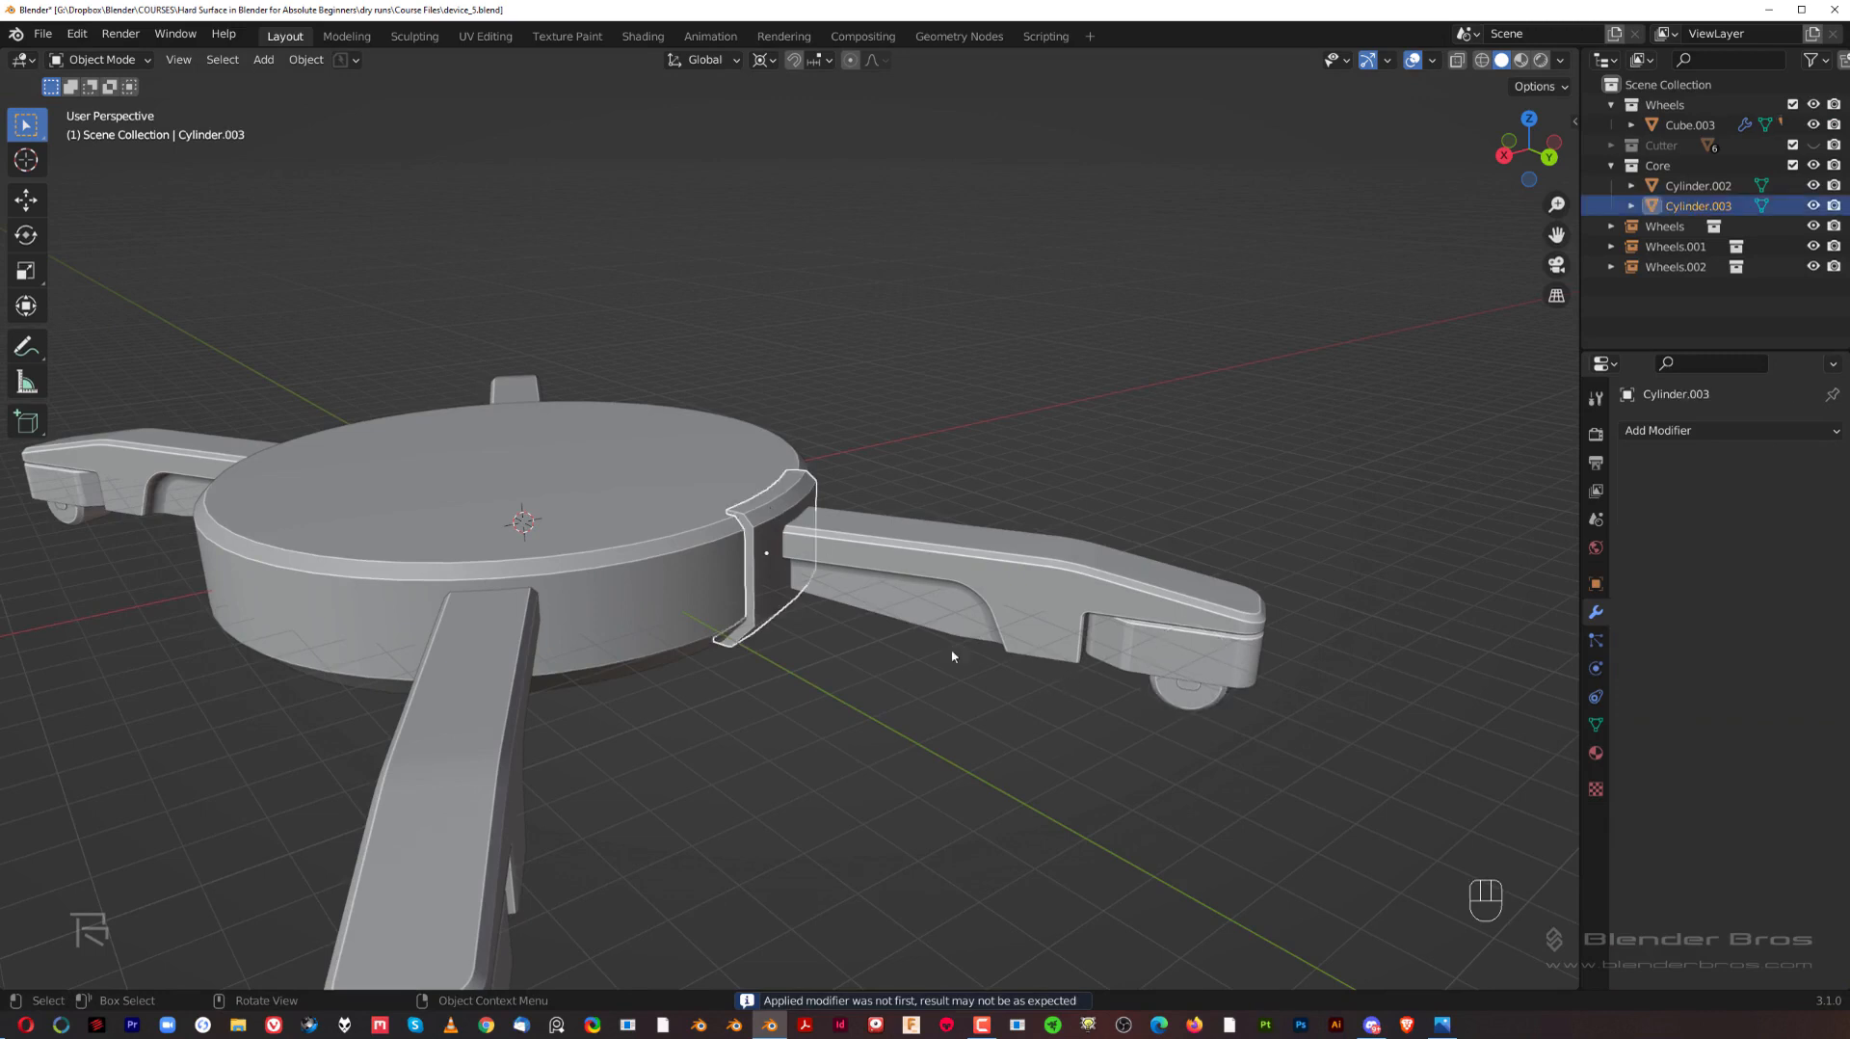
{"action": "left_click", "coordinate": [1212, 706], "text": "shift"}
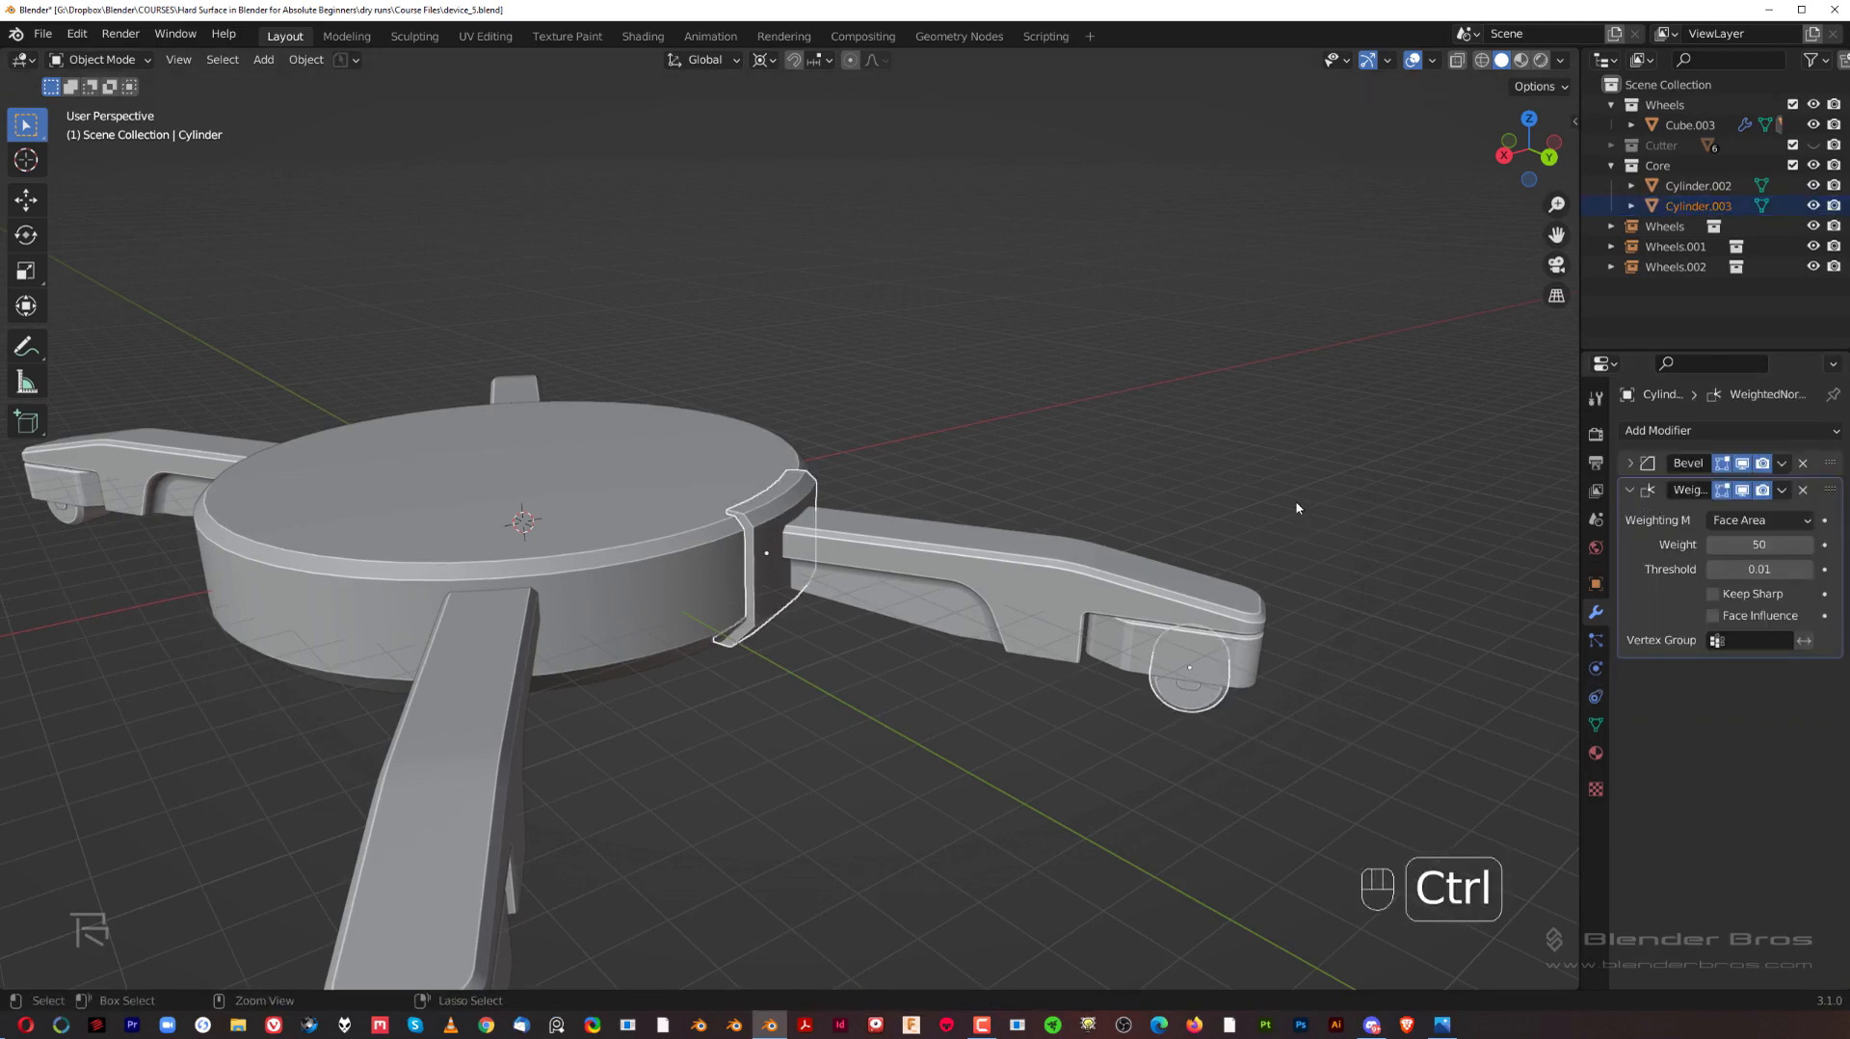
{"action": "key", "text": "ctrl+c"}
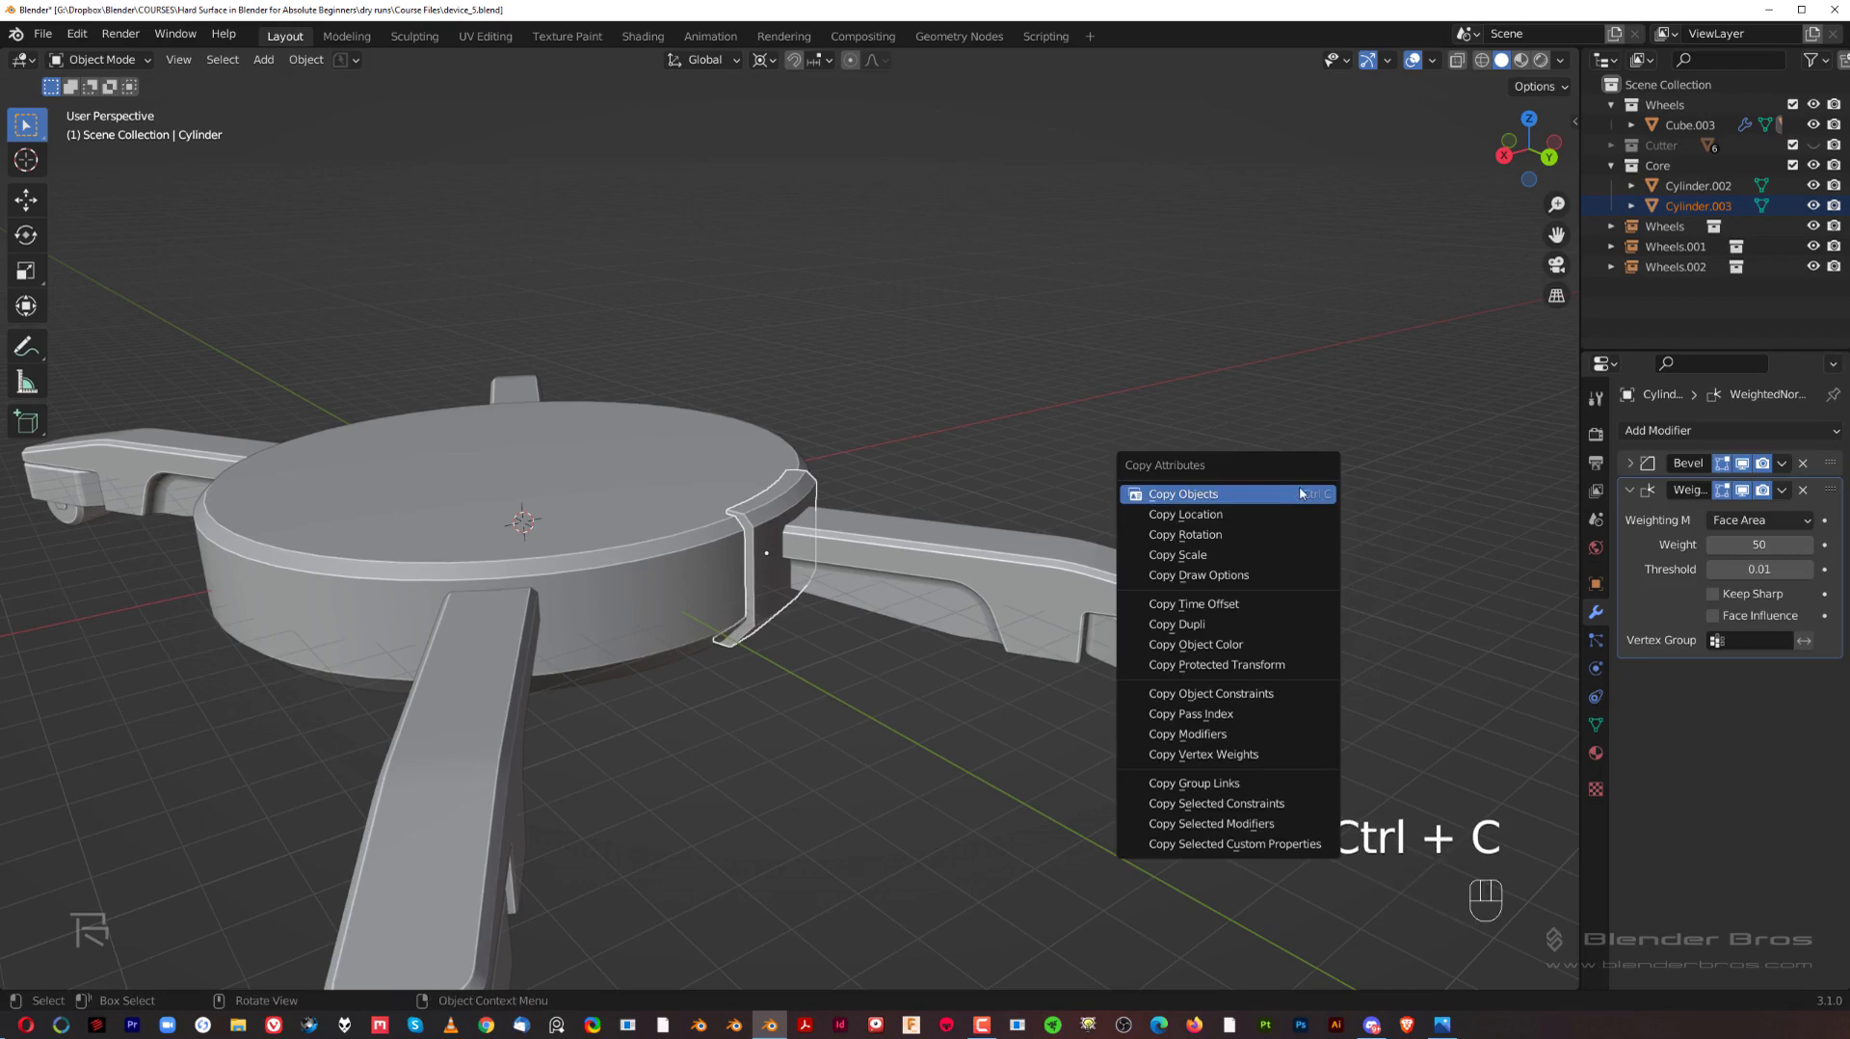
{"action": "left_click", "coordinate": [1297, 733]}
{"action": "scroll", "coordinate": [809, 616], "scroll_direction": "up", "scroll_amount": 4}
{"action": "scroll", "coordinate": [853, 555], "scroll_direction": "up", "scroll_amount": 2}
{"action": "left_click", "coordinate": [948, 356]}
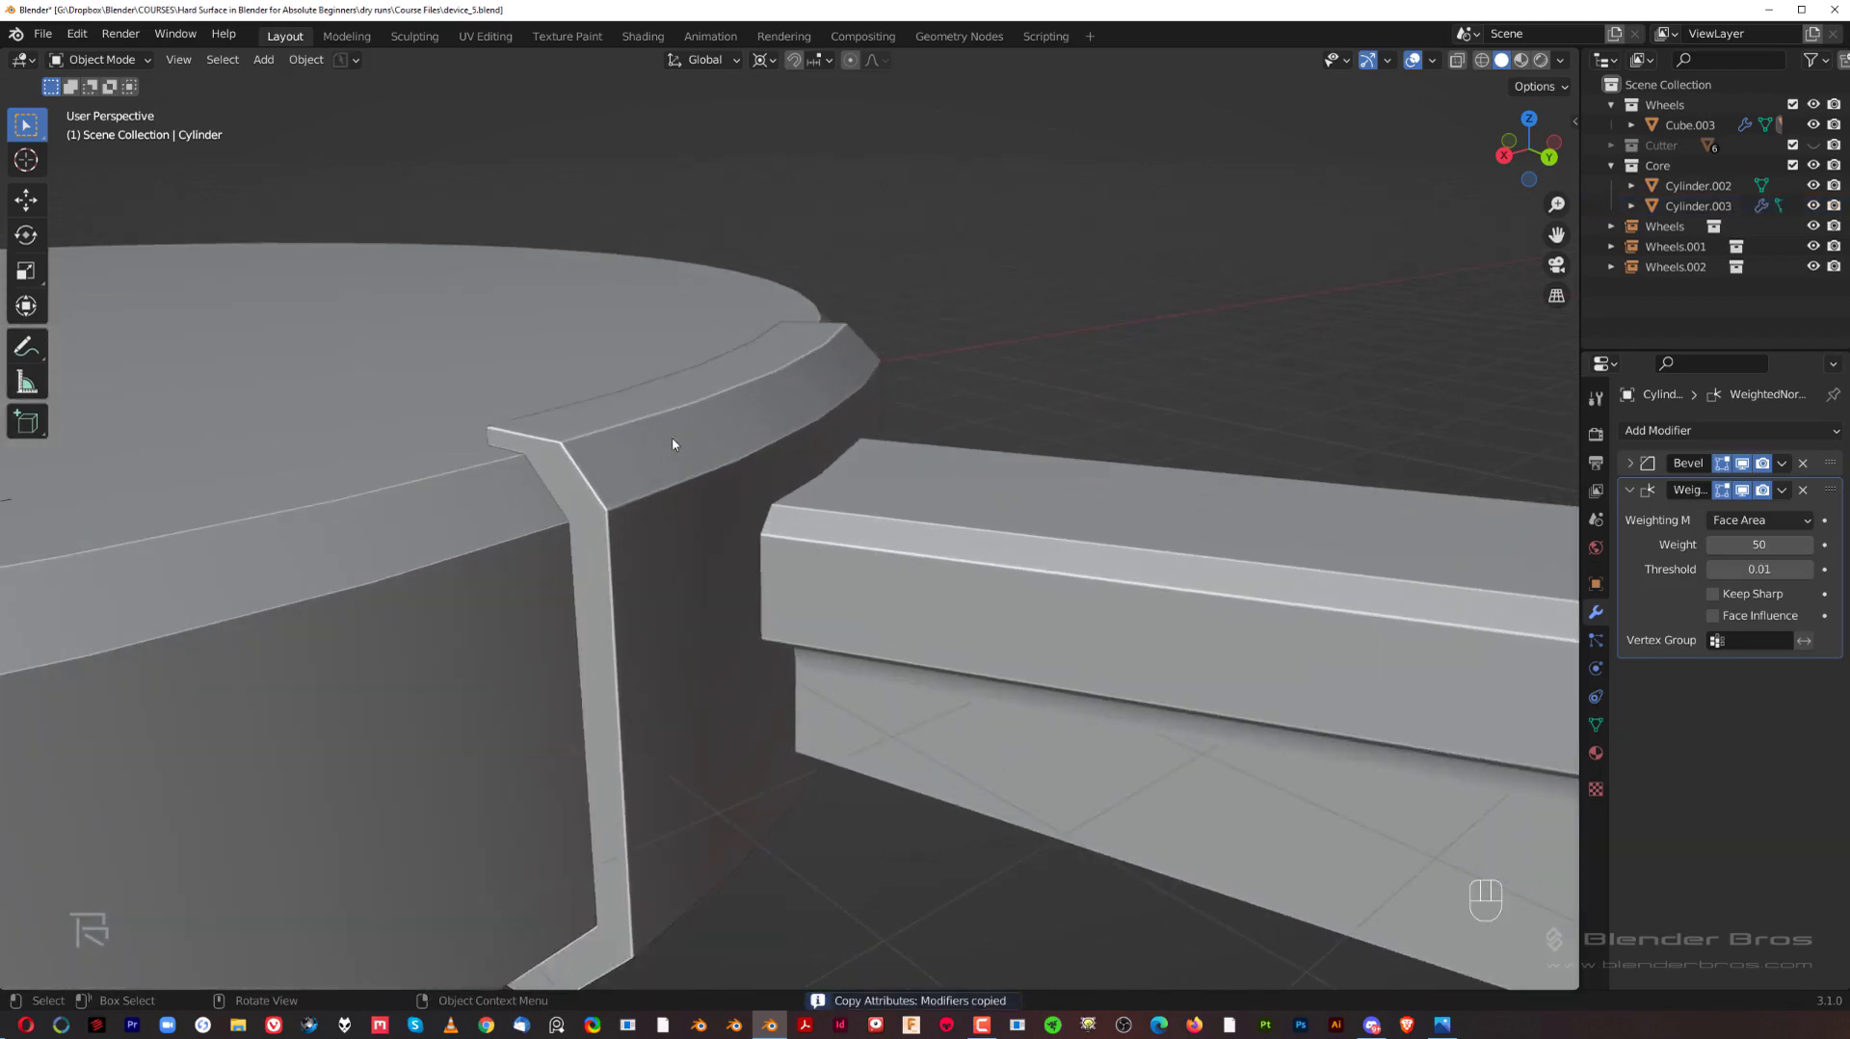
Step: Examine the bracket's placement on the hub relative to the four arms, from the top and from several angles
{"action": "left_click", "coordinate": [673, 441]}
{"action": "scroll", "coordinate": [751, 530], "scroll_direction": "down", "scroll_amount": 6}
{"action": "middle_click_drag", "start_coordinate": [770, 540], "coordinate": [810, 500], "text": "shift"}
{"action": "key", "text": "grave"}
{"action": "key", "text": "KP_5"}
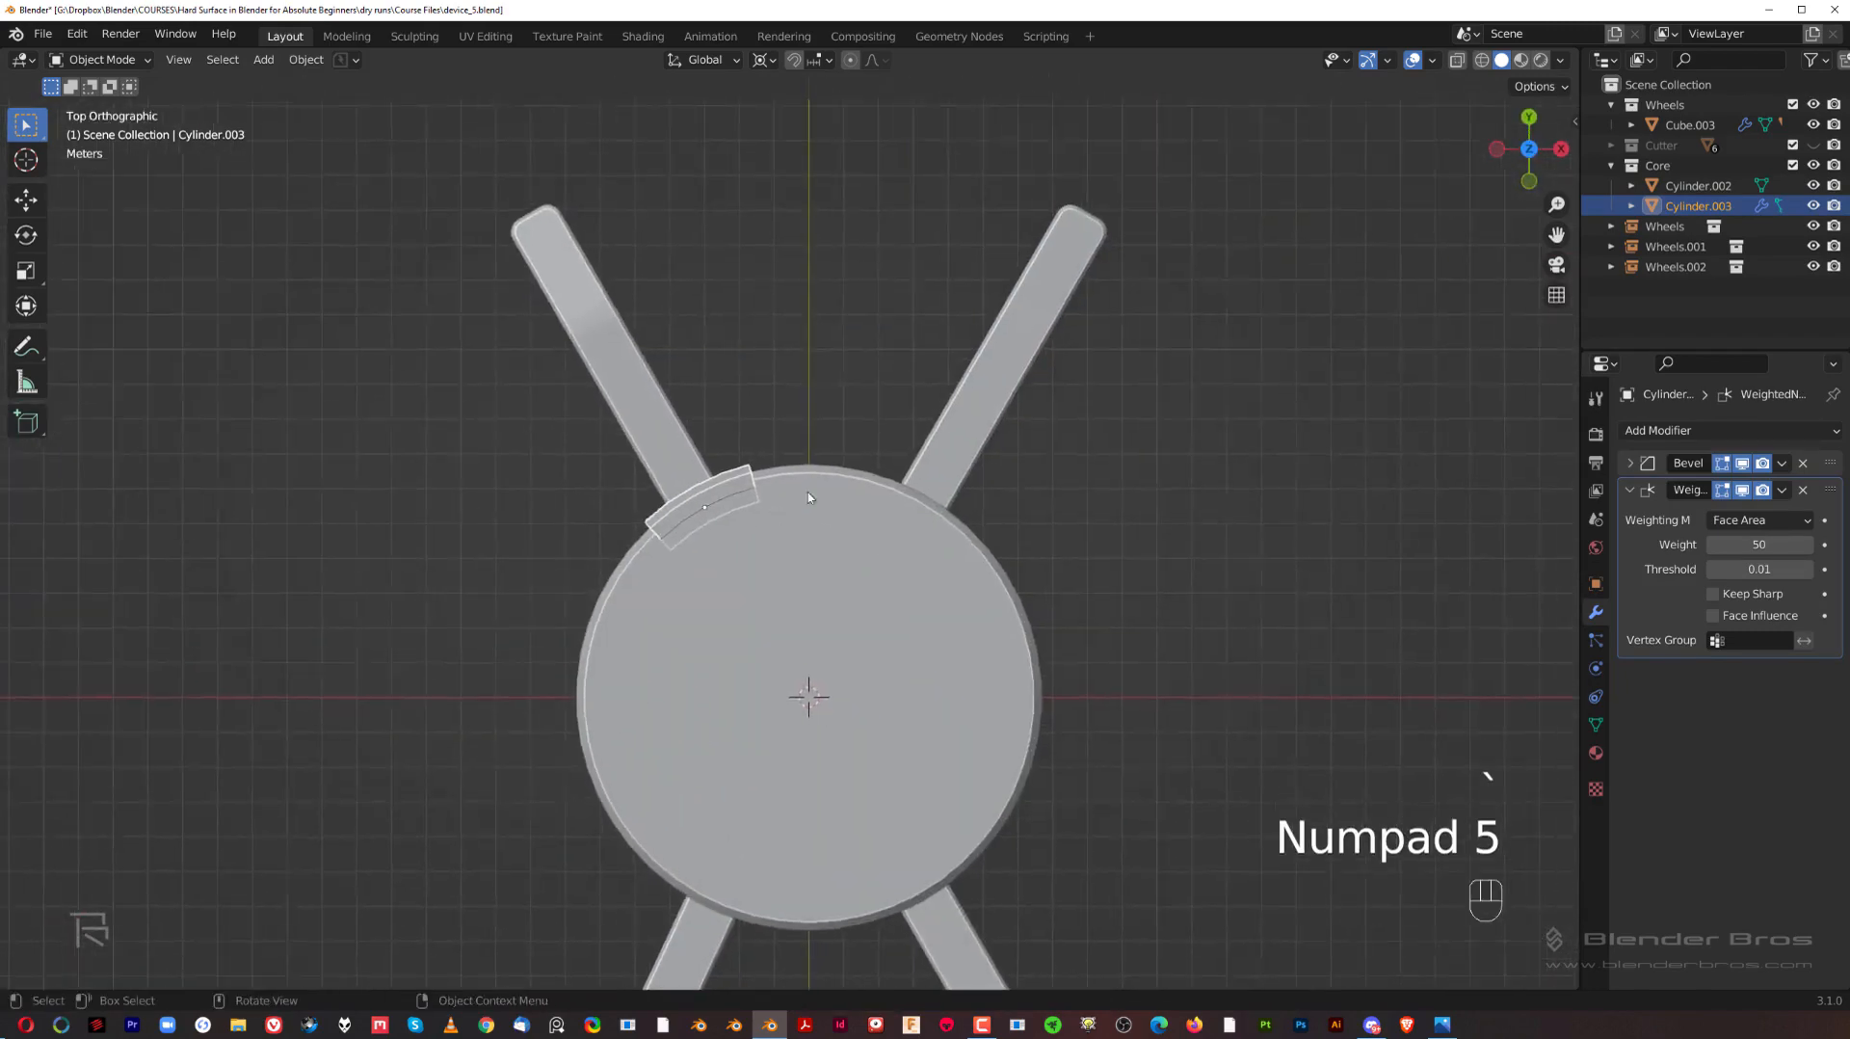
{"action": "scroll", "coordinate": [809, 501], "scroll_direction": "up", "scroll_amount": 2}
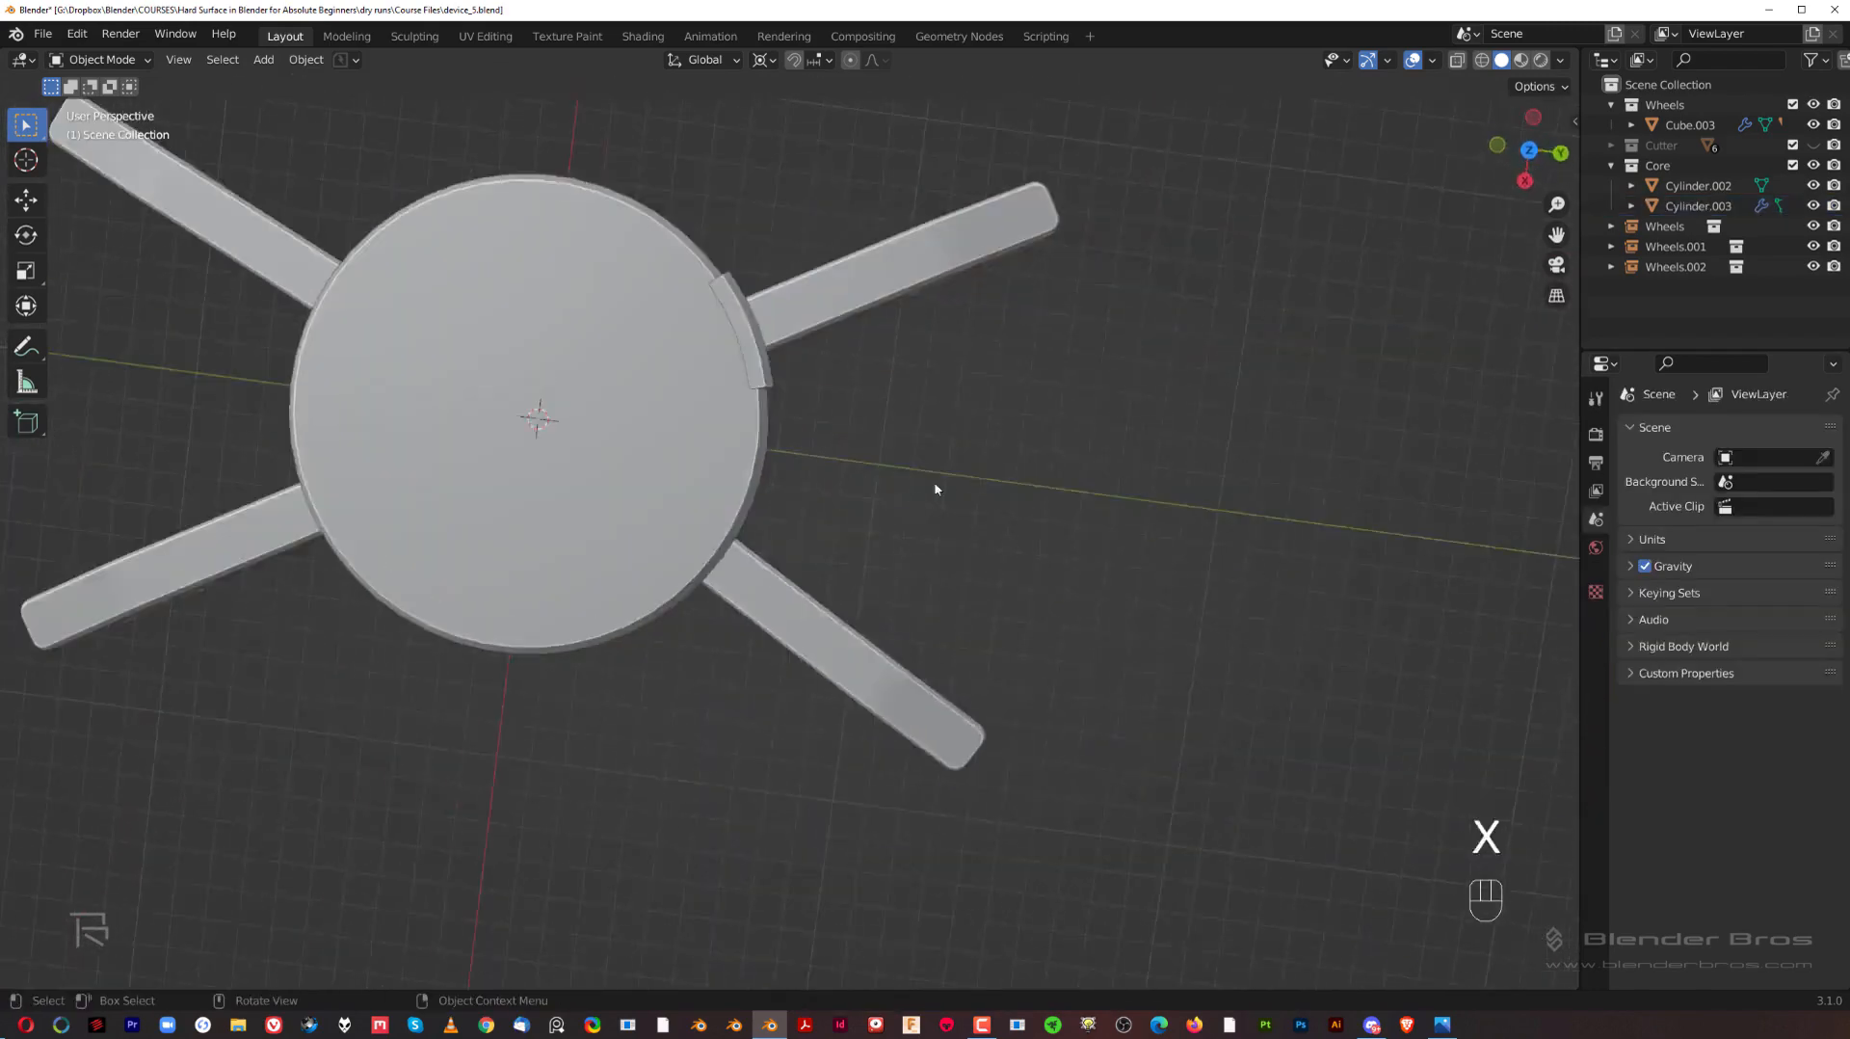
{"action": "key", "text": "grave"}
{"action": "key", "text": "shift+KP_5"}
{"action": "key", "text": "KP_5"}
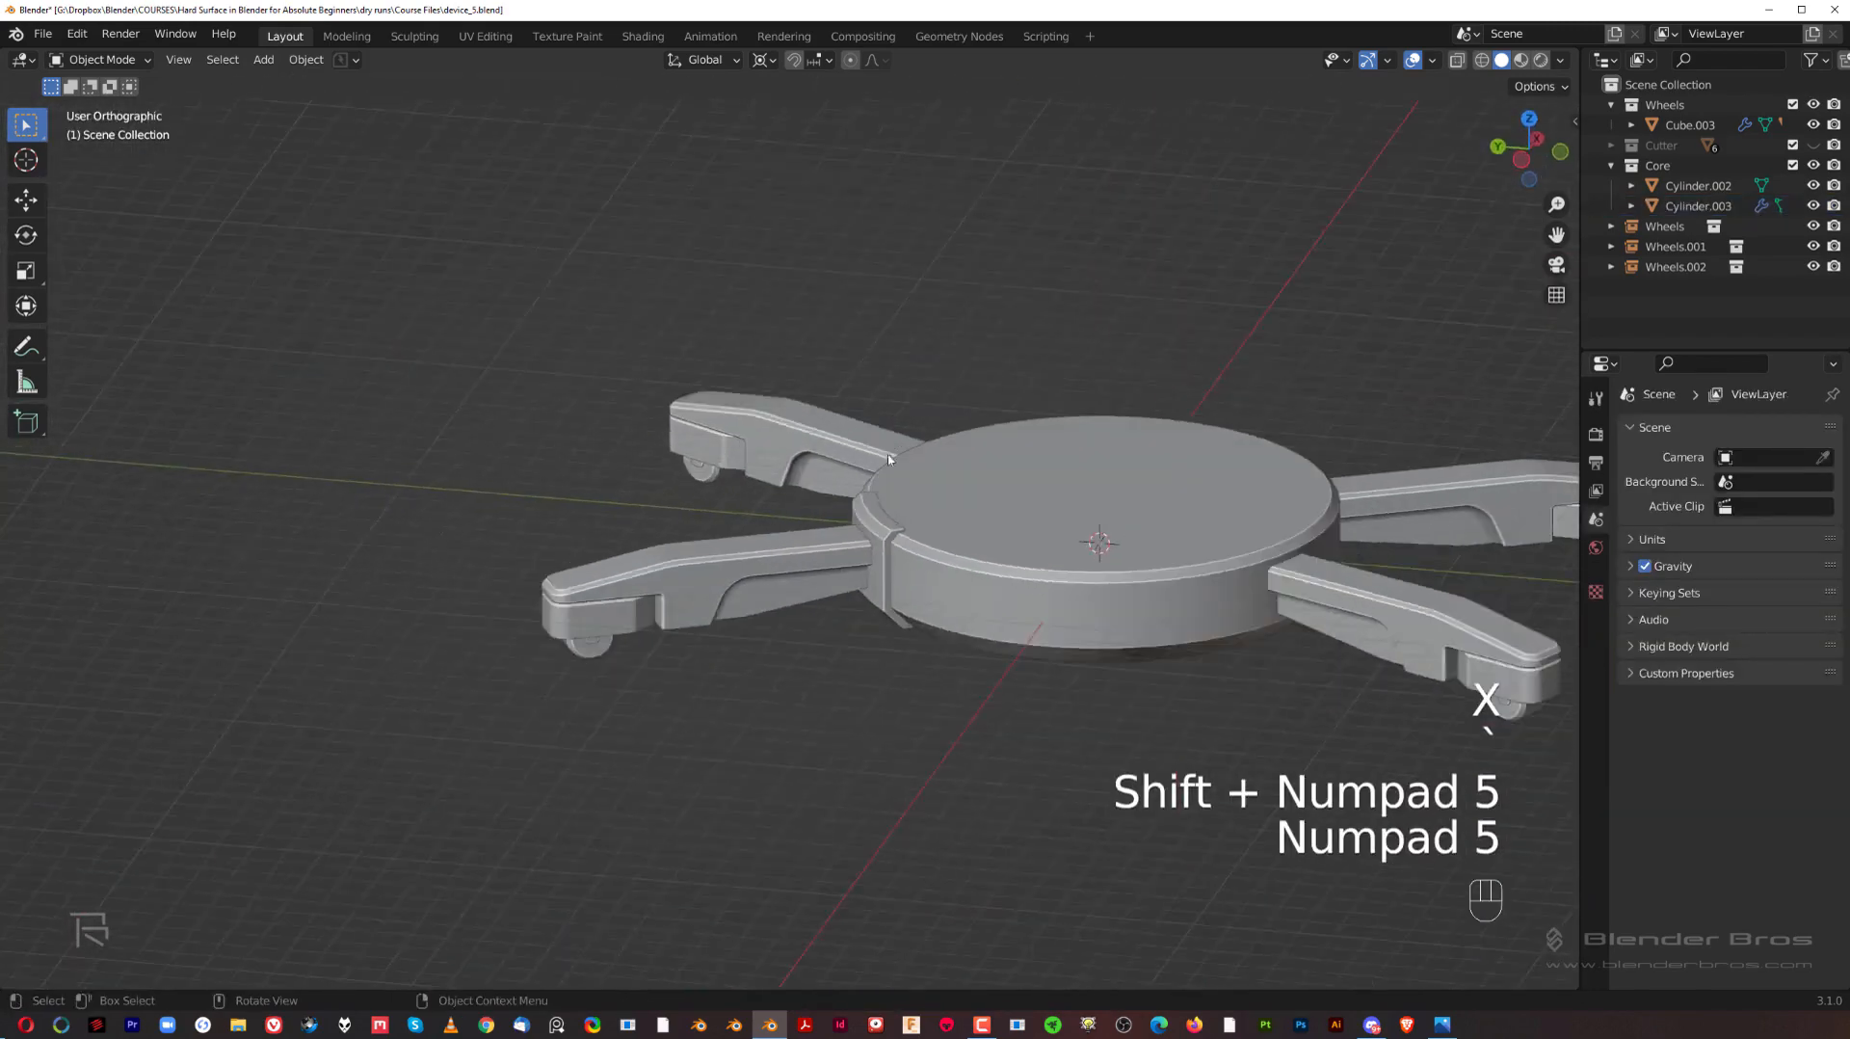
{"action": "middle_click_drag", "start_coordinate": [789, 421], "coordinate": [743, 306]}
{"action": "key", "text": "grave"}
{"action": "middle_click_drag", "start_coordinate": [949, 393], "coordinate": [757, 570]}
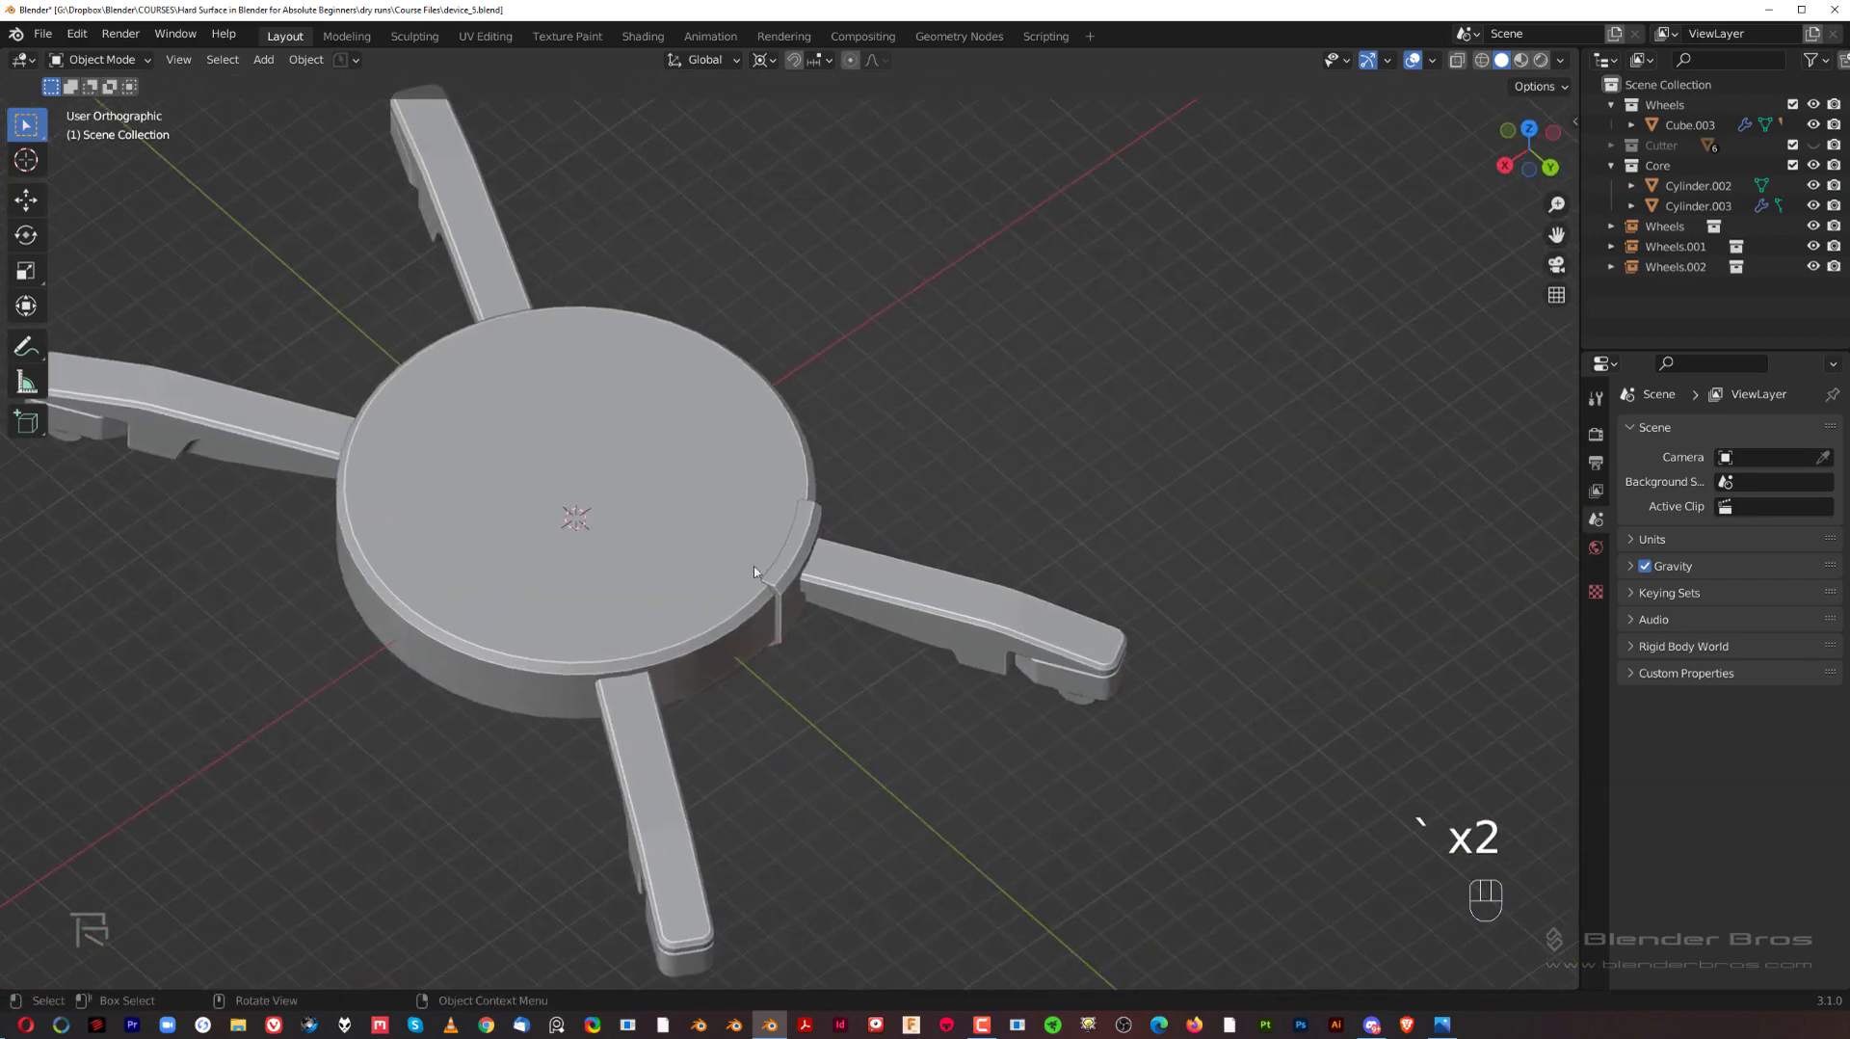
Step: Add a Mirror modifier to the bracket and place it between the Bevel and Weighted Normal modifiers
{"action": "left_click", "coordinate": [794, 569]}
{"action": "left_click", "coordinate": [1683, 431]}
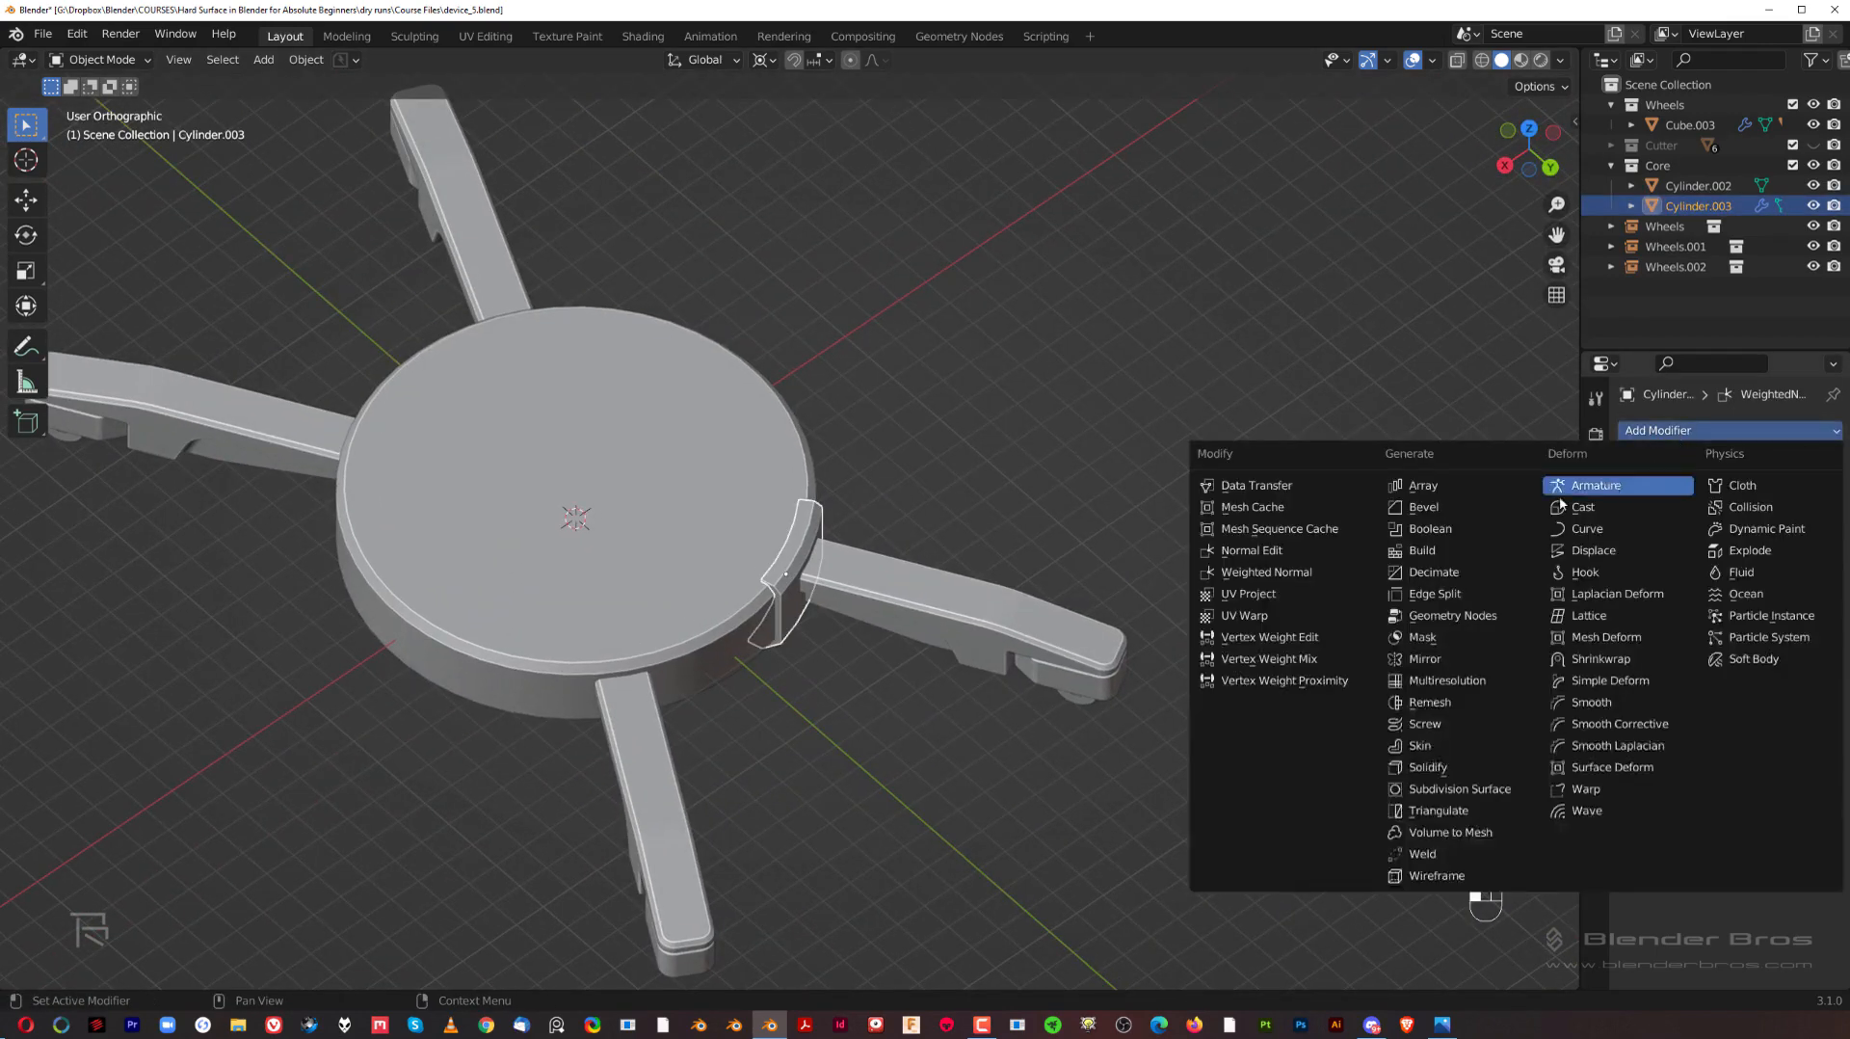
{"action": "left_click", "coordinate": [1454, 662]}
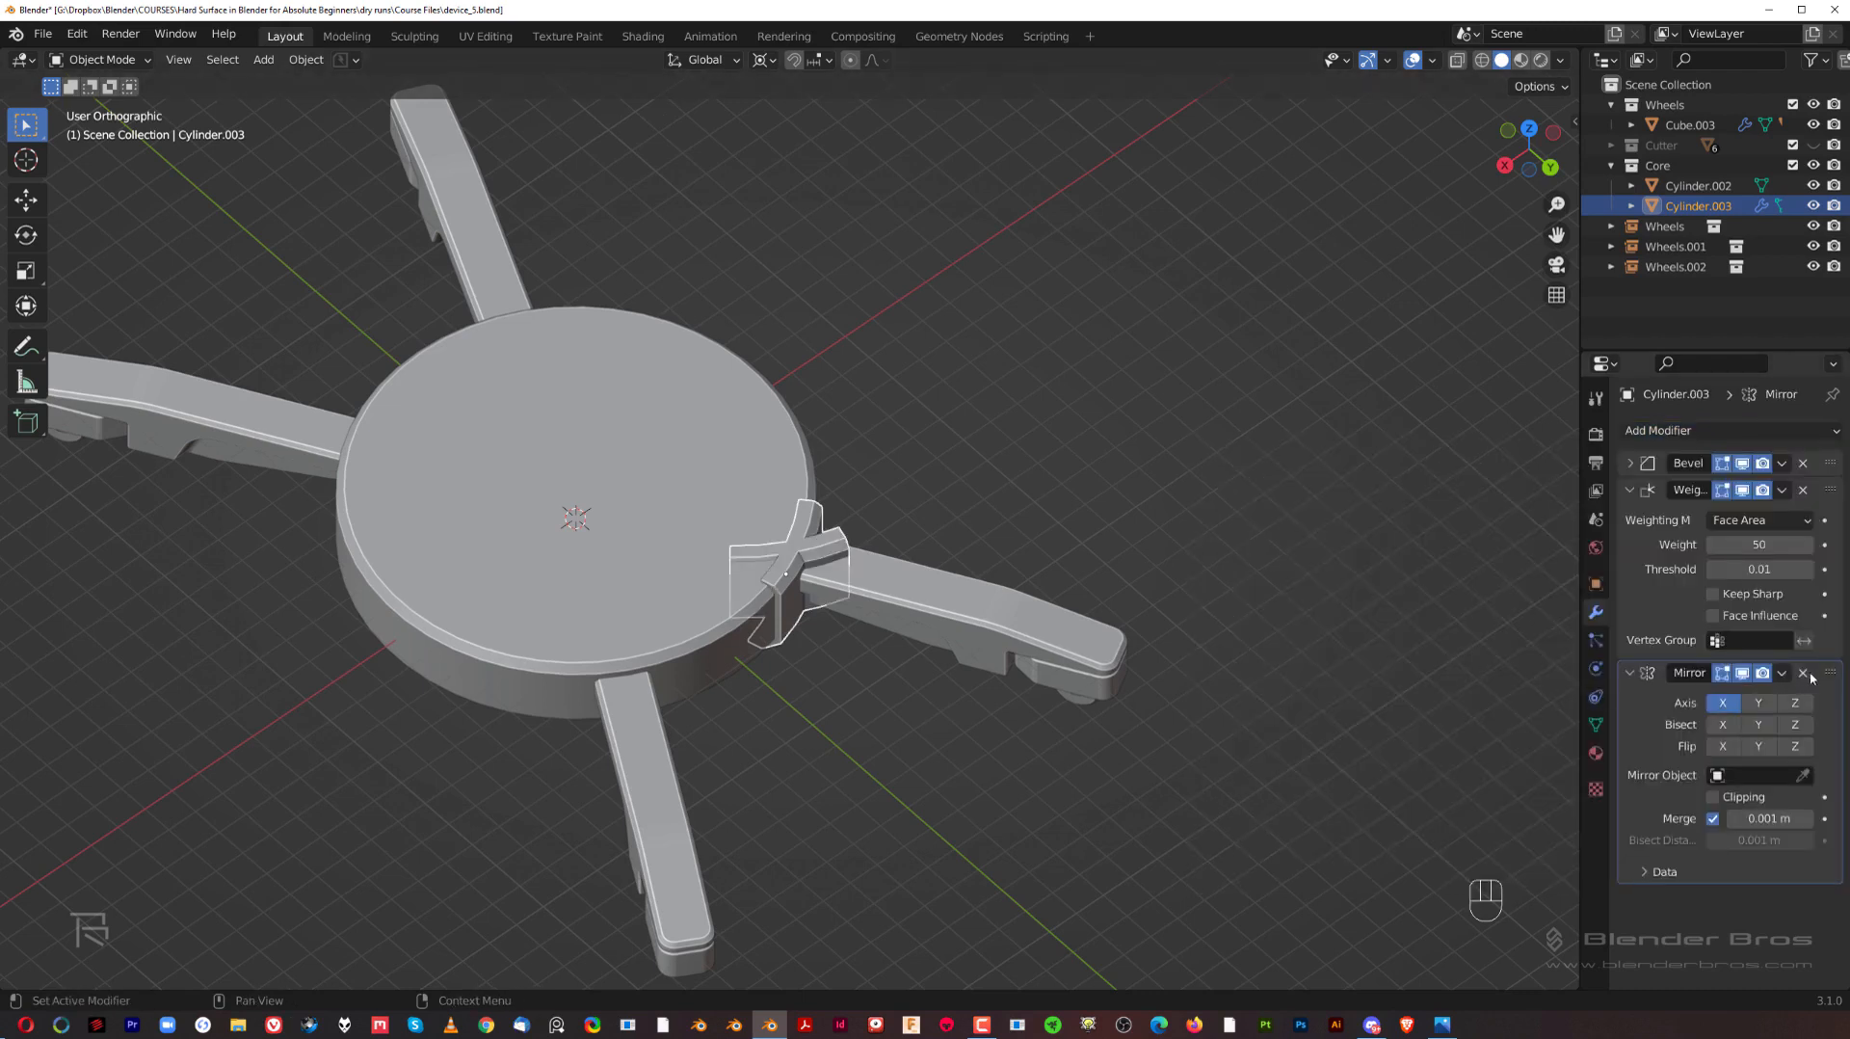
{"action": "left_click_drag", "start_coordinate": [1831, 681], "coordinate": [1789, 488]}
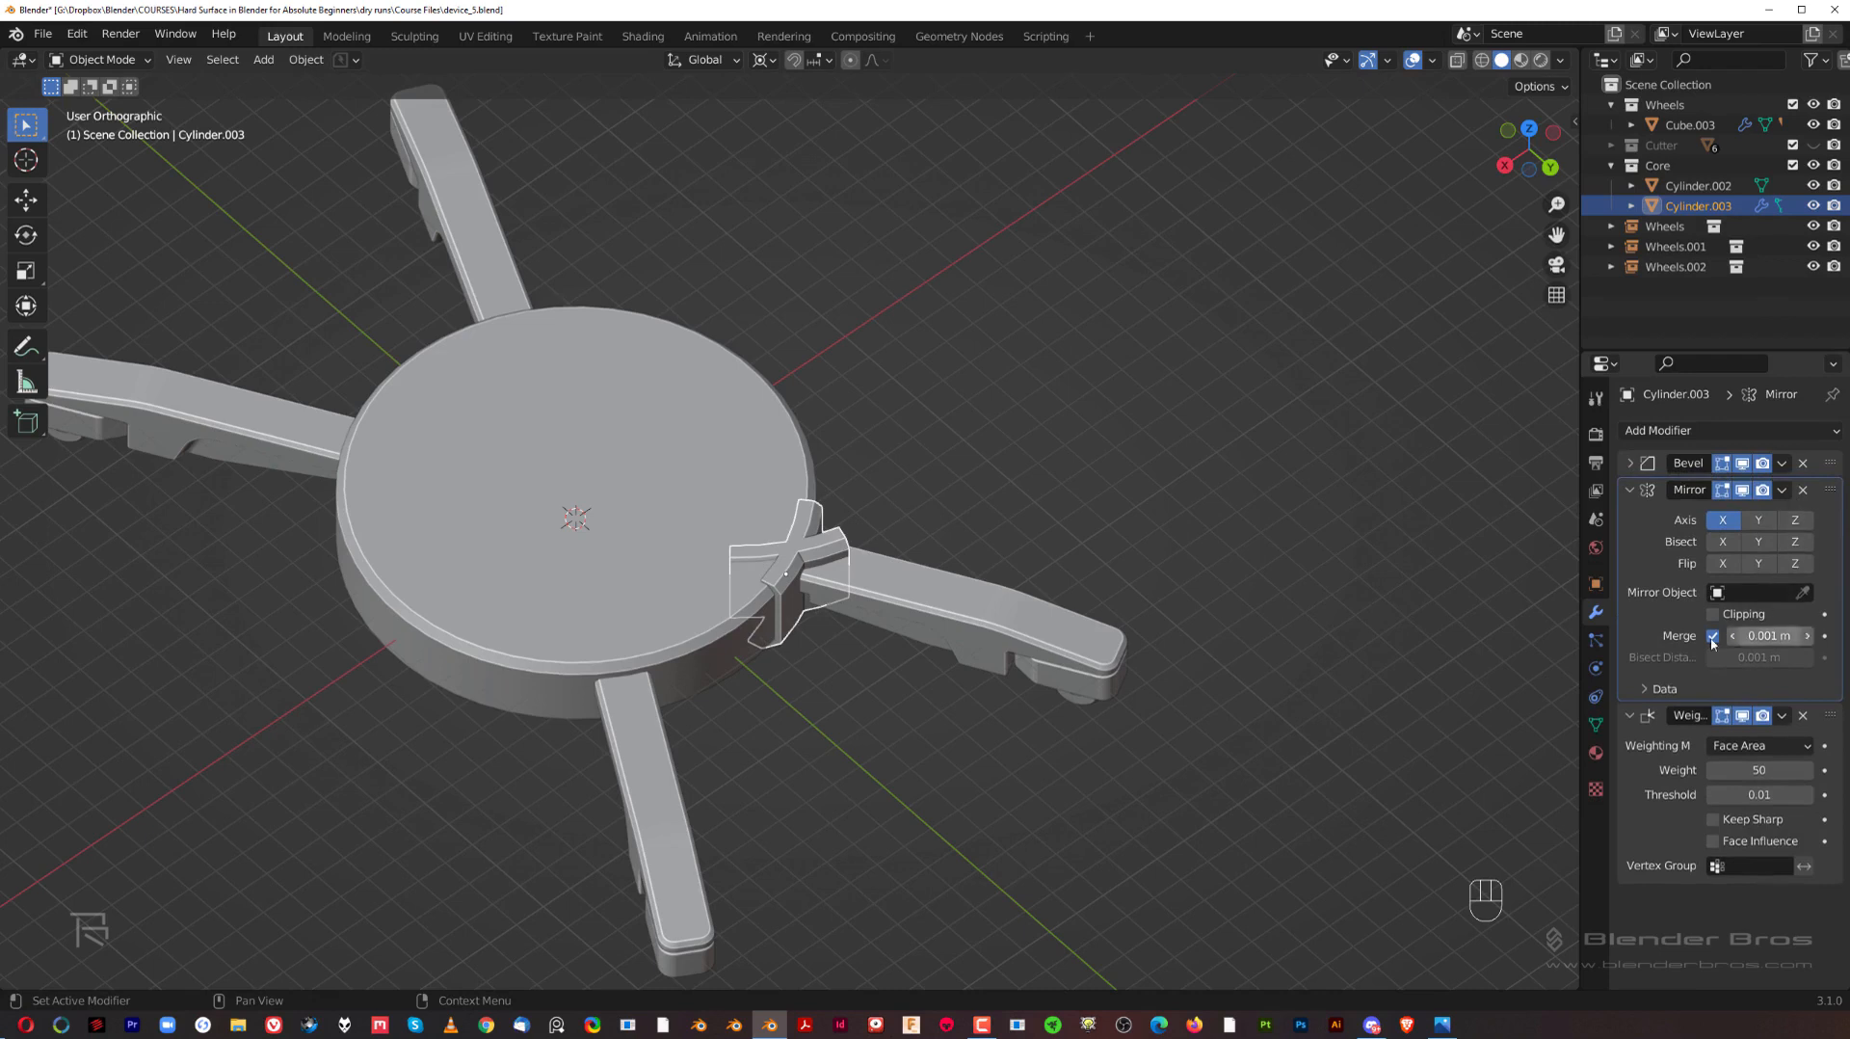
Step: Set the round hub as the bracket's mirror object and mirror across both X and Y
{"action": "left_click", "coordinate": [1802, 593]}
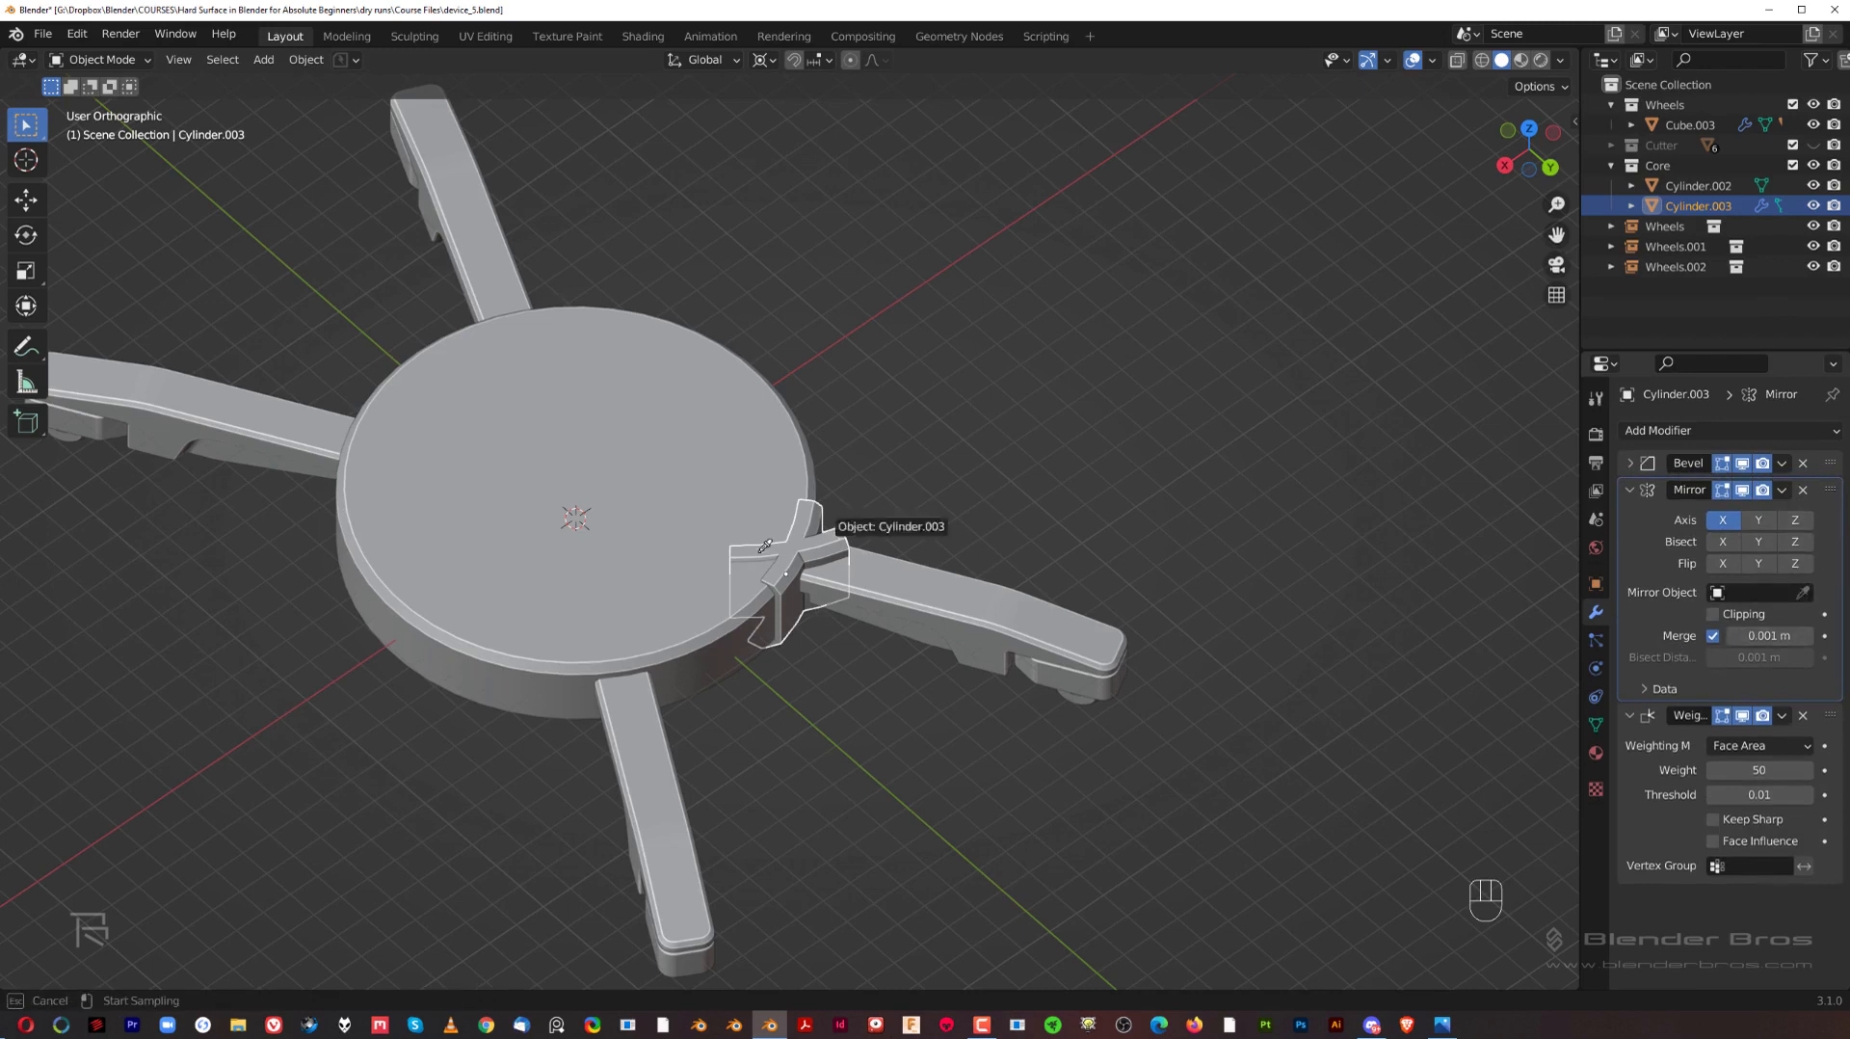
{"action": "left_click", "coordinate": [570, 519]}
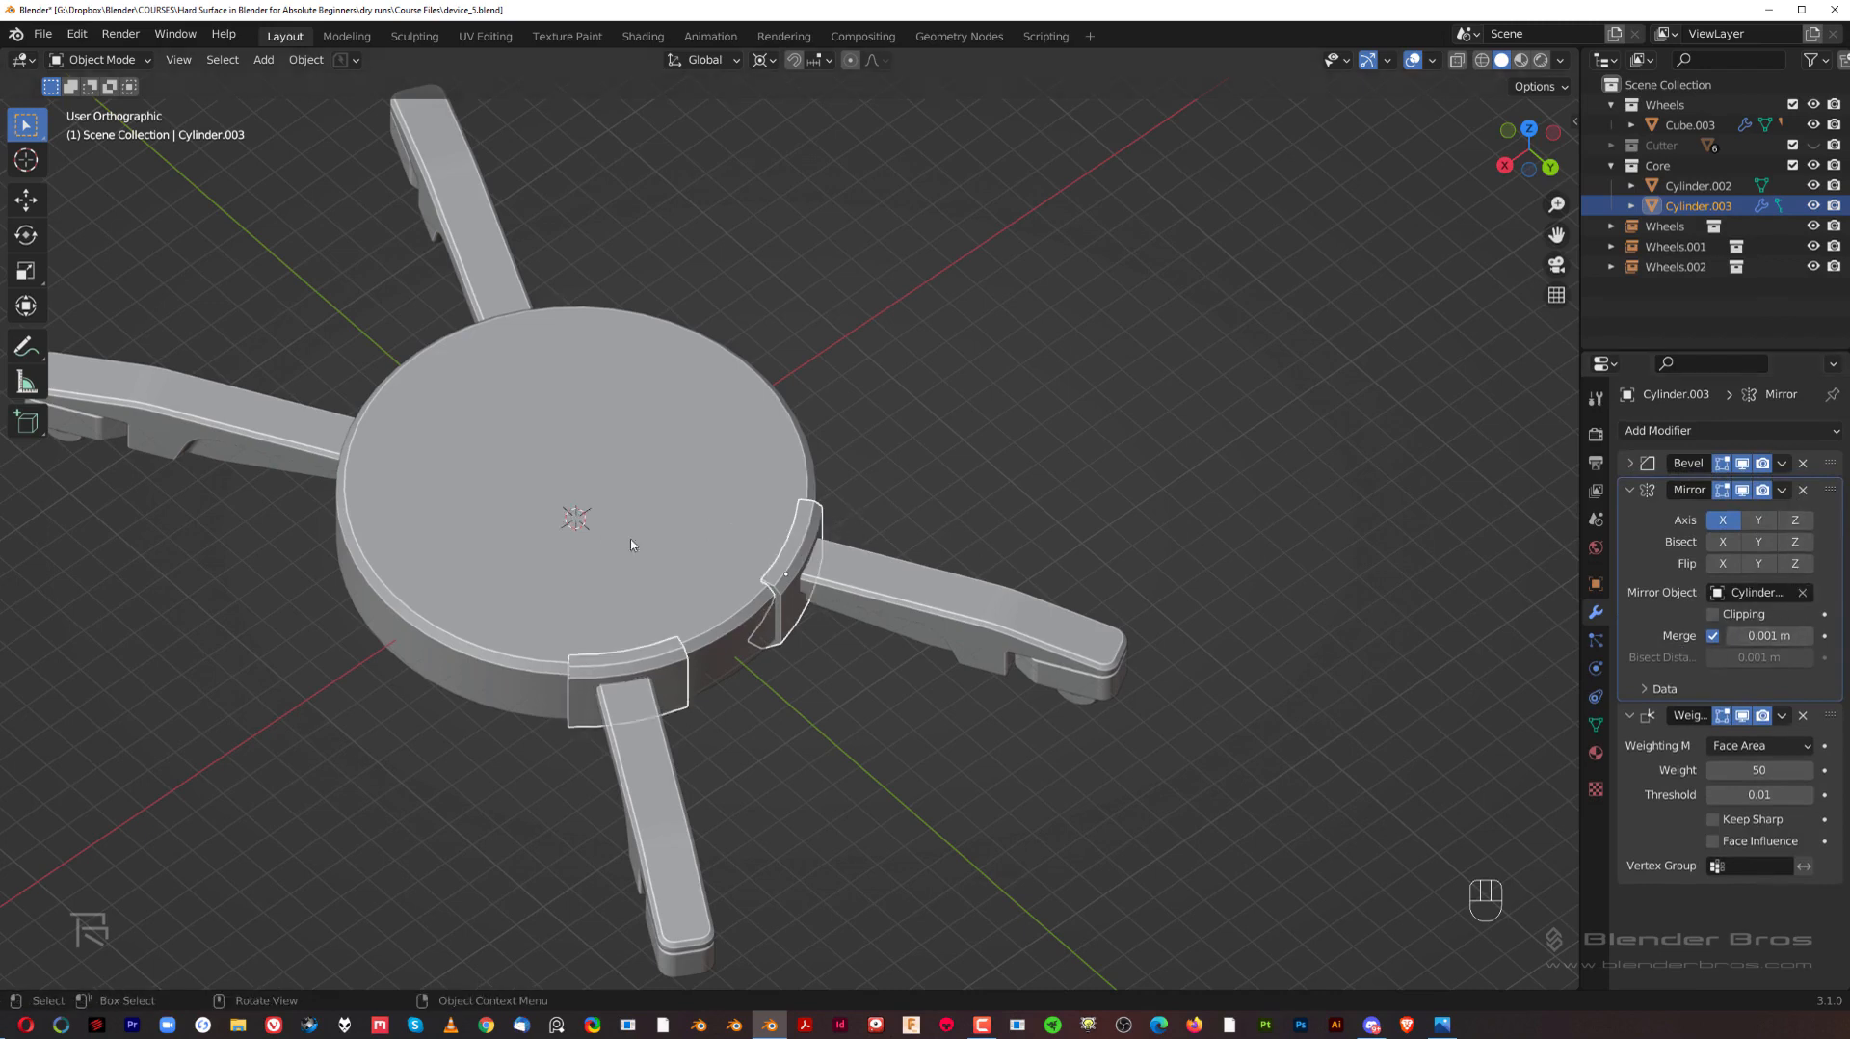
{"action": "left_click", "coordinate": [1758, 520]}
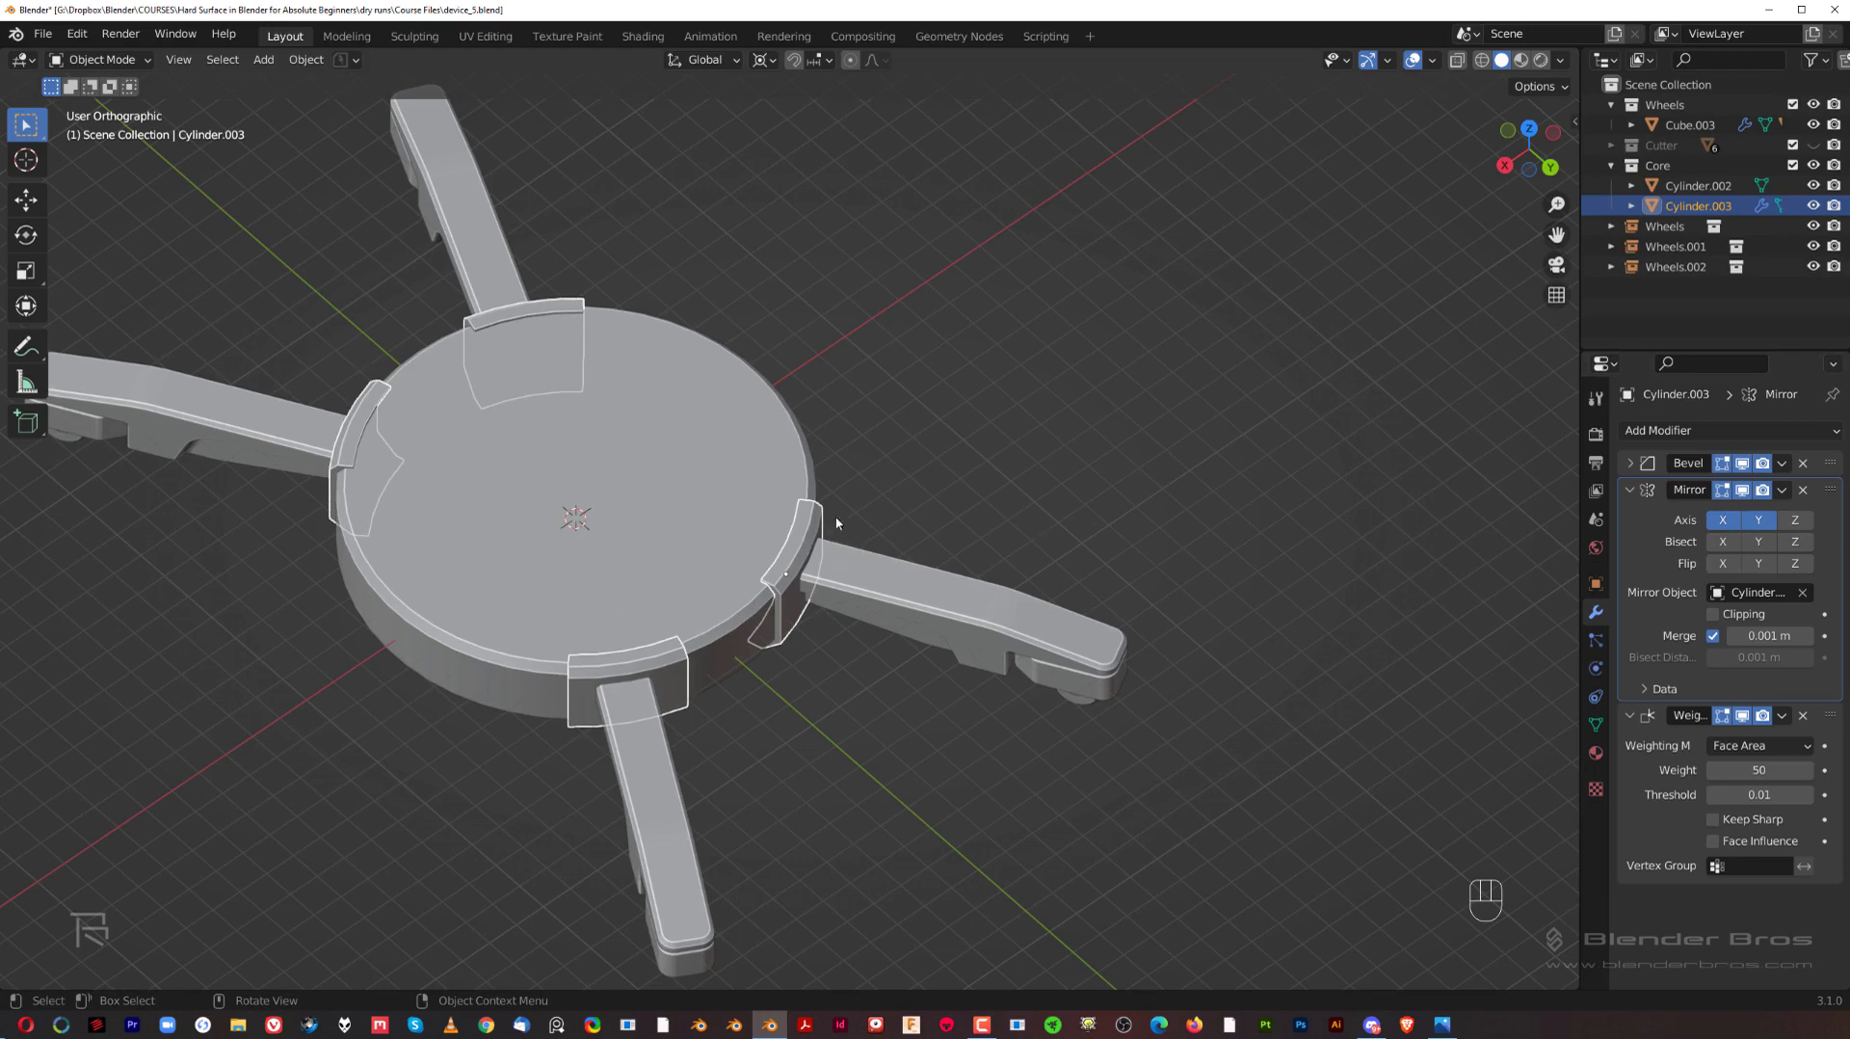
{"action": "key", "text": "Tab"}
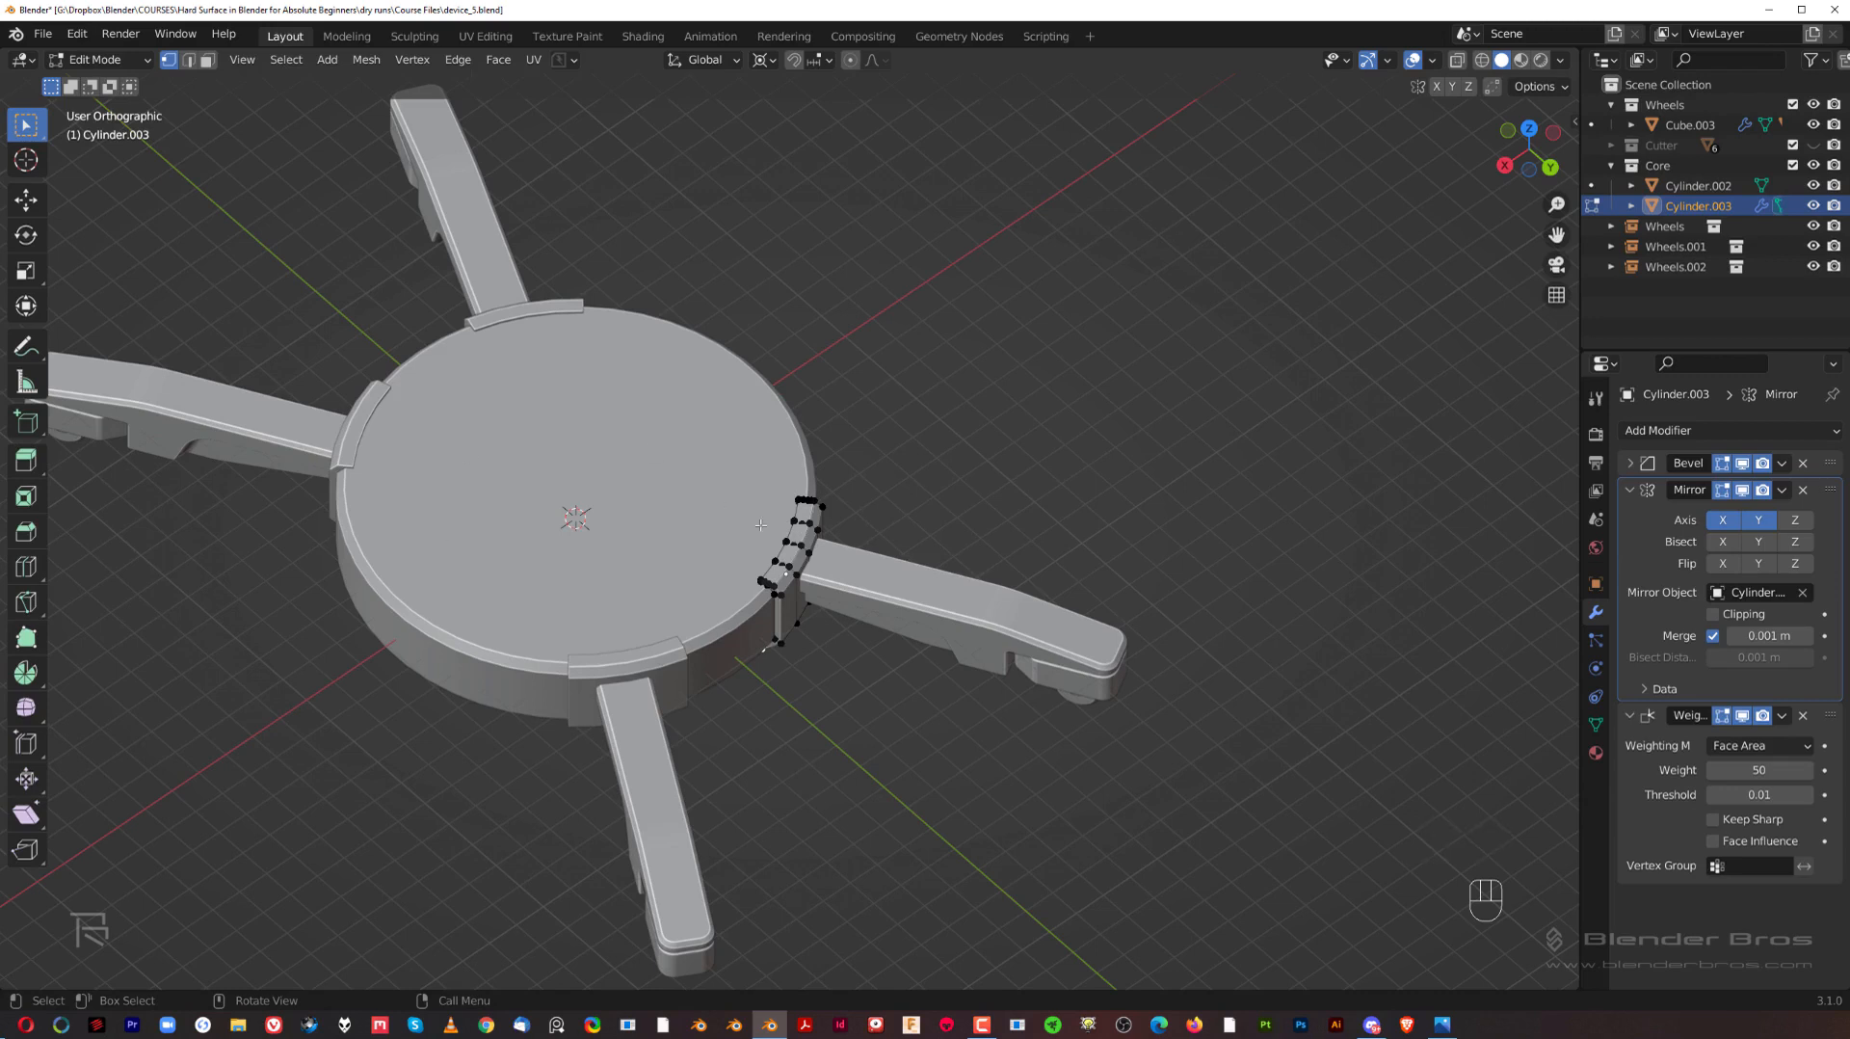
{"action": "key", "text": "g"}
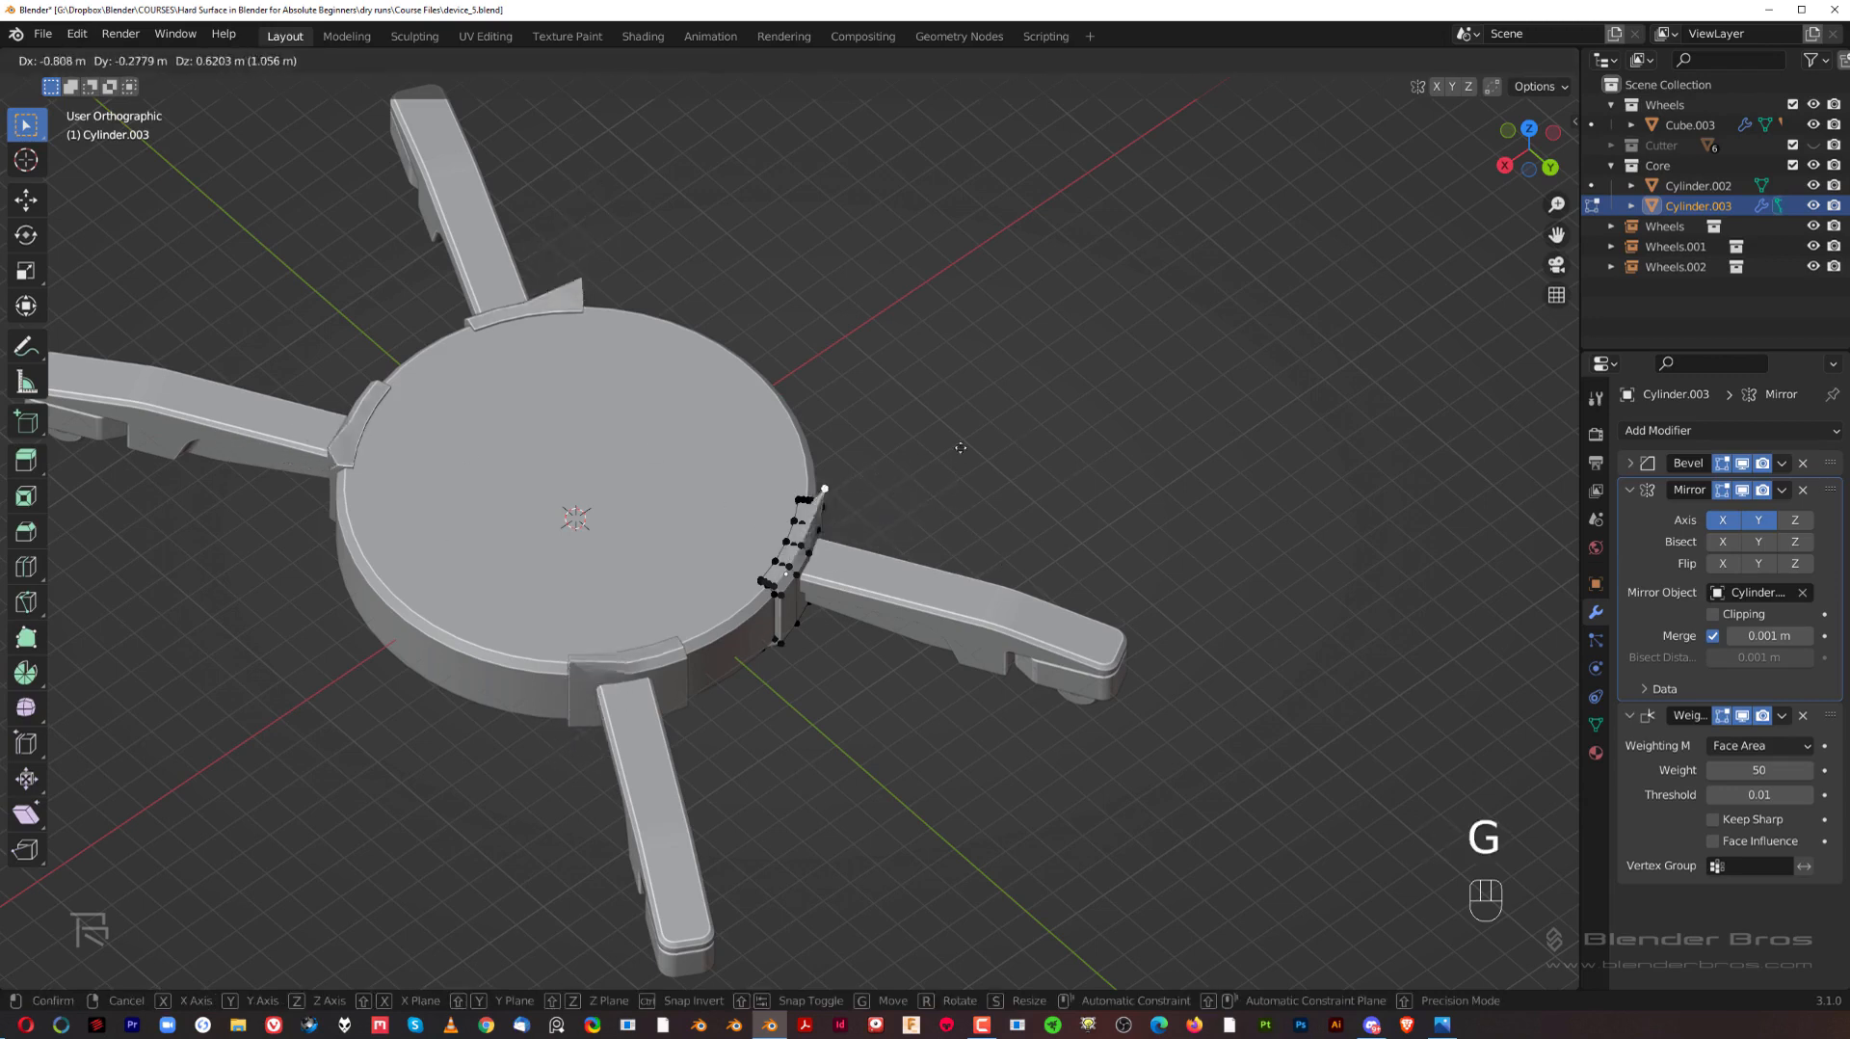
{"action": "right_click", "coordinate": [1001, 438]}
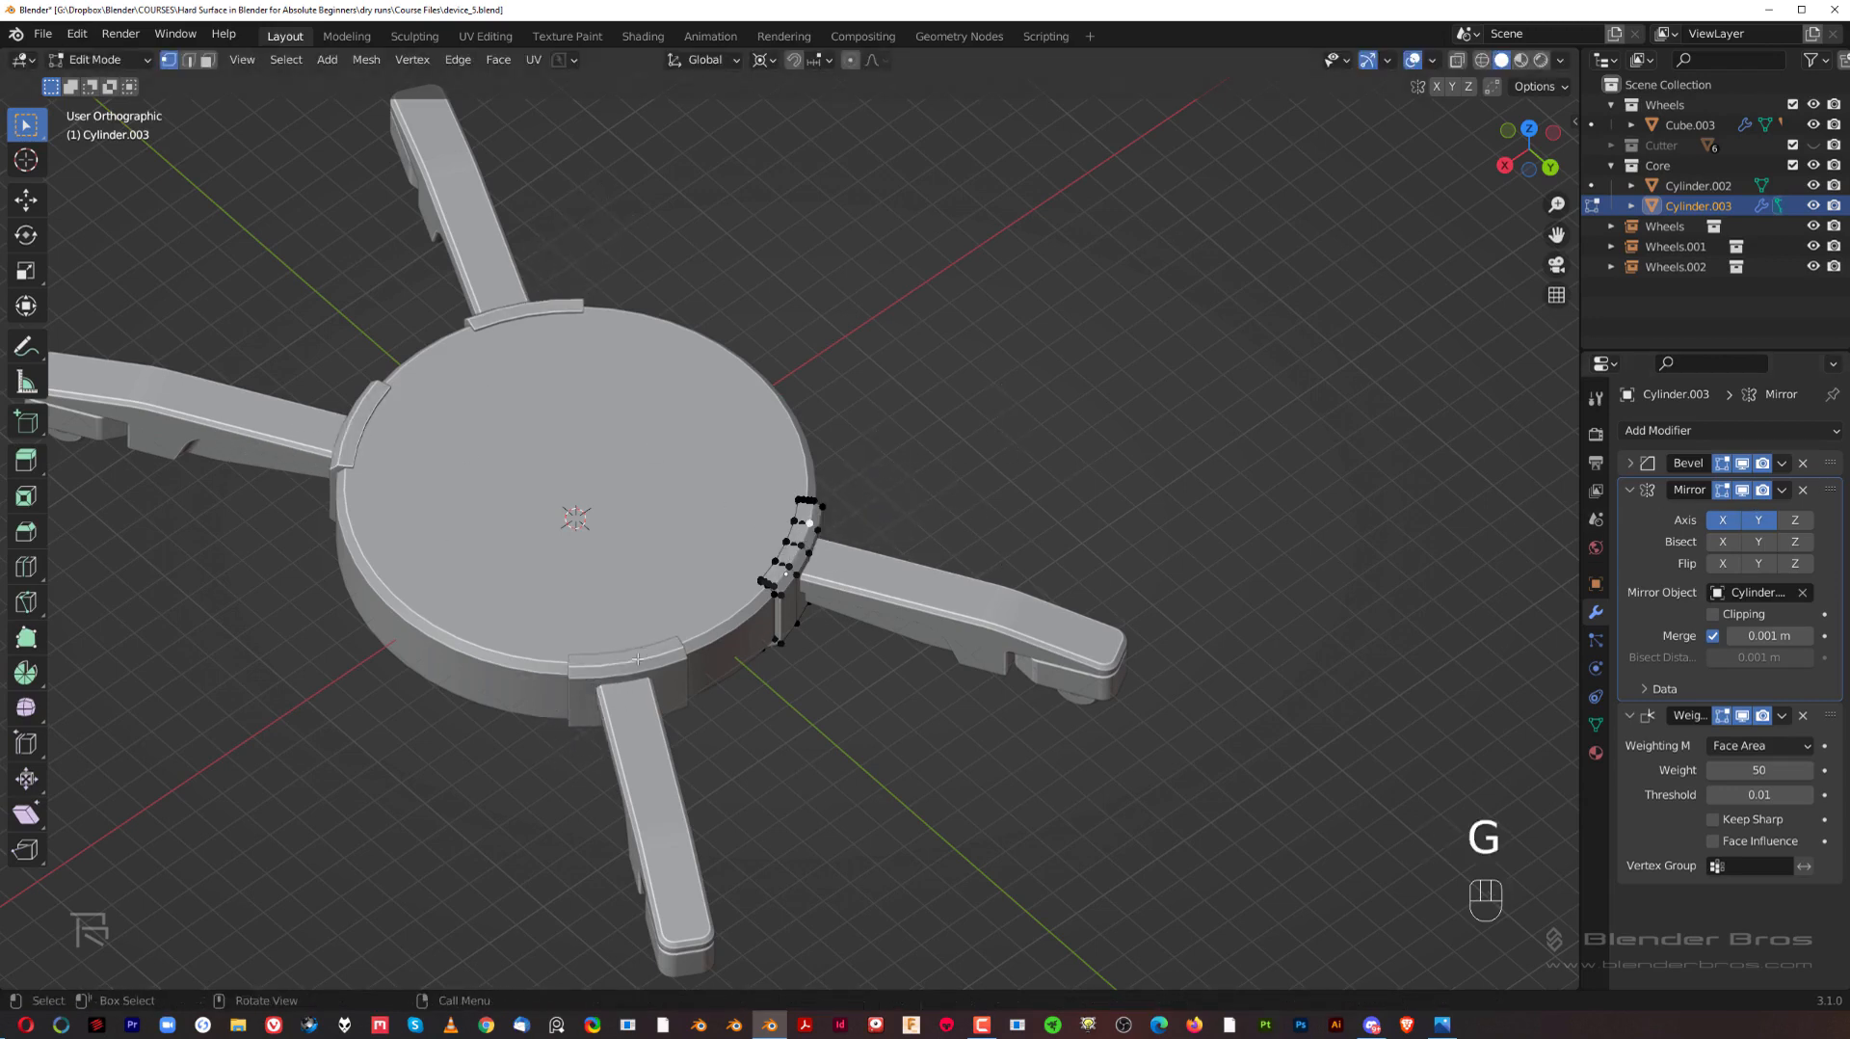
{"action": "key", "text": "Tab"}
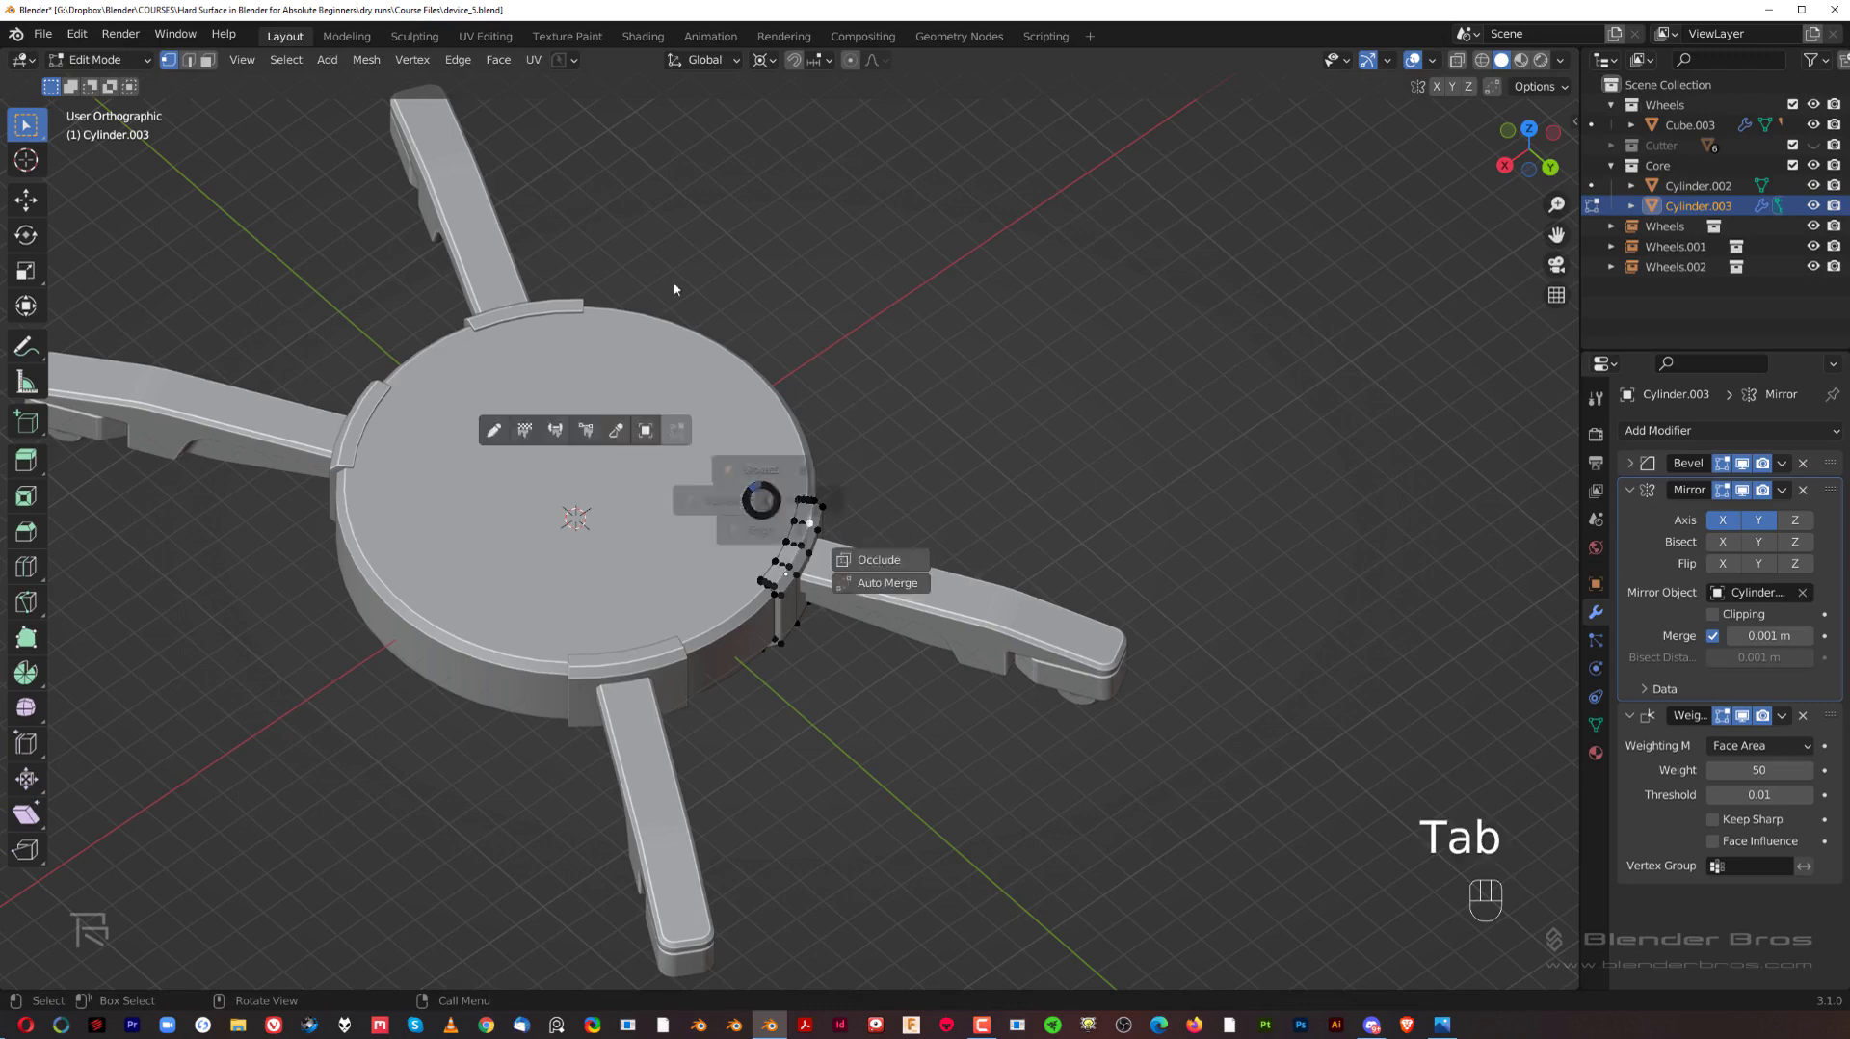
Step: Examine the mirrored brackets against the hub and arms from the right side
{"action": "scroll", "coordinate": [771, 515], "scroll_direction": "down", "scroll_amount": 2}
{"action": "middle_click_drag", "start_coordinate": [842, 540], "coordinate": [1066, 501]}
{"action": "key", "text": "grave"}
{"action": "scroll", "coordinate": [906, 417], "scroll_direction": "up", "scroll_amount": 1}
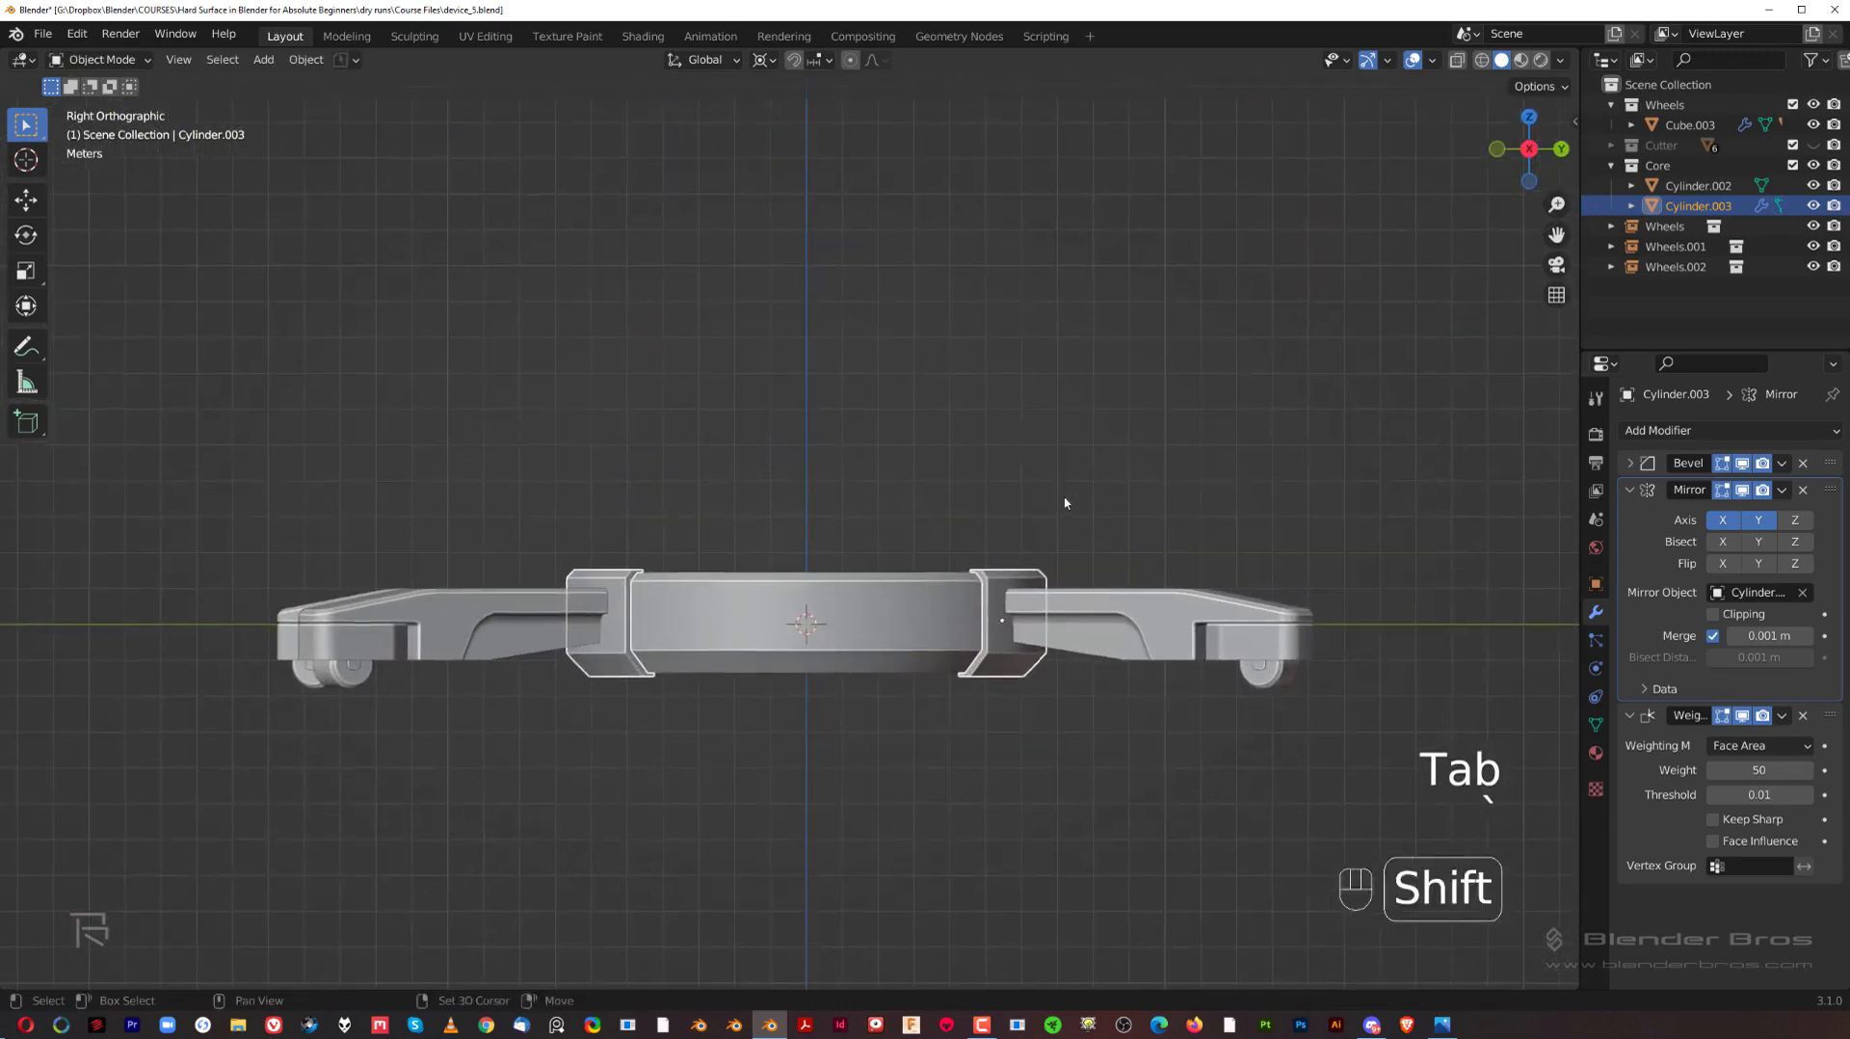
{"action": "left_click", "coordinate": [901, 497]}
{"action": "scroll", "coordinate": [868, 490], "scroll_direction": "up", "scroll_amount": 2}
{"action": "middle_click_drag", "start_coordinate": [822, 479], "coordinate": [892, 426], "text": "shift"}
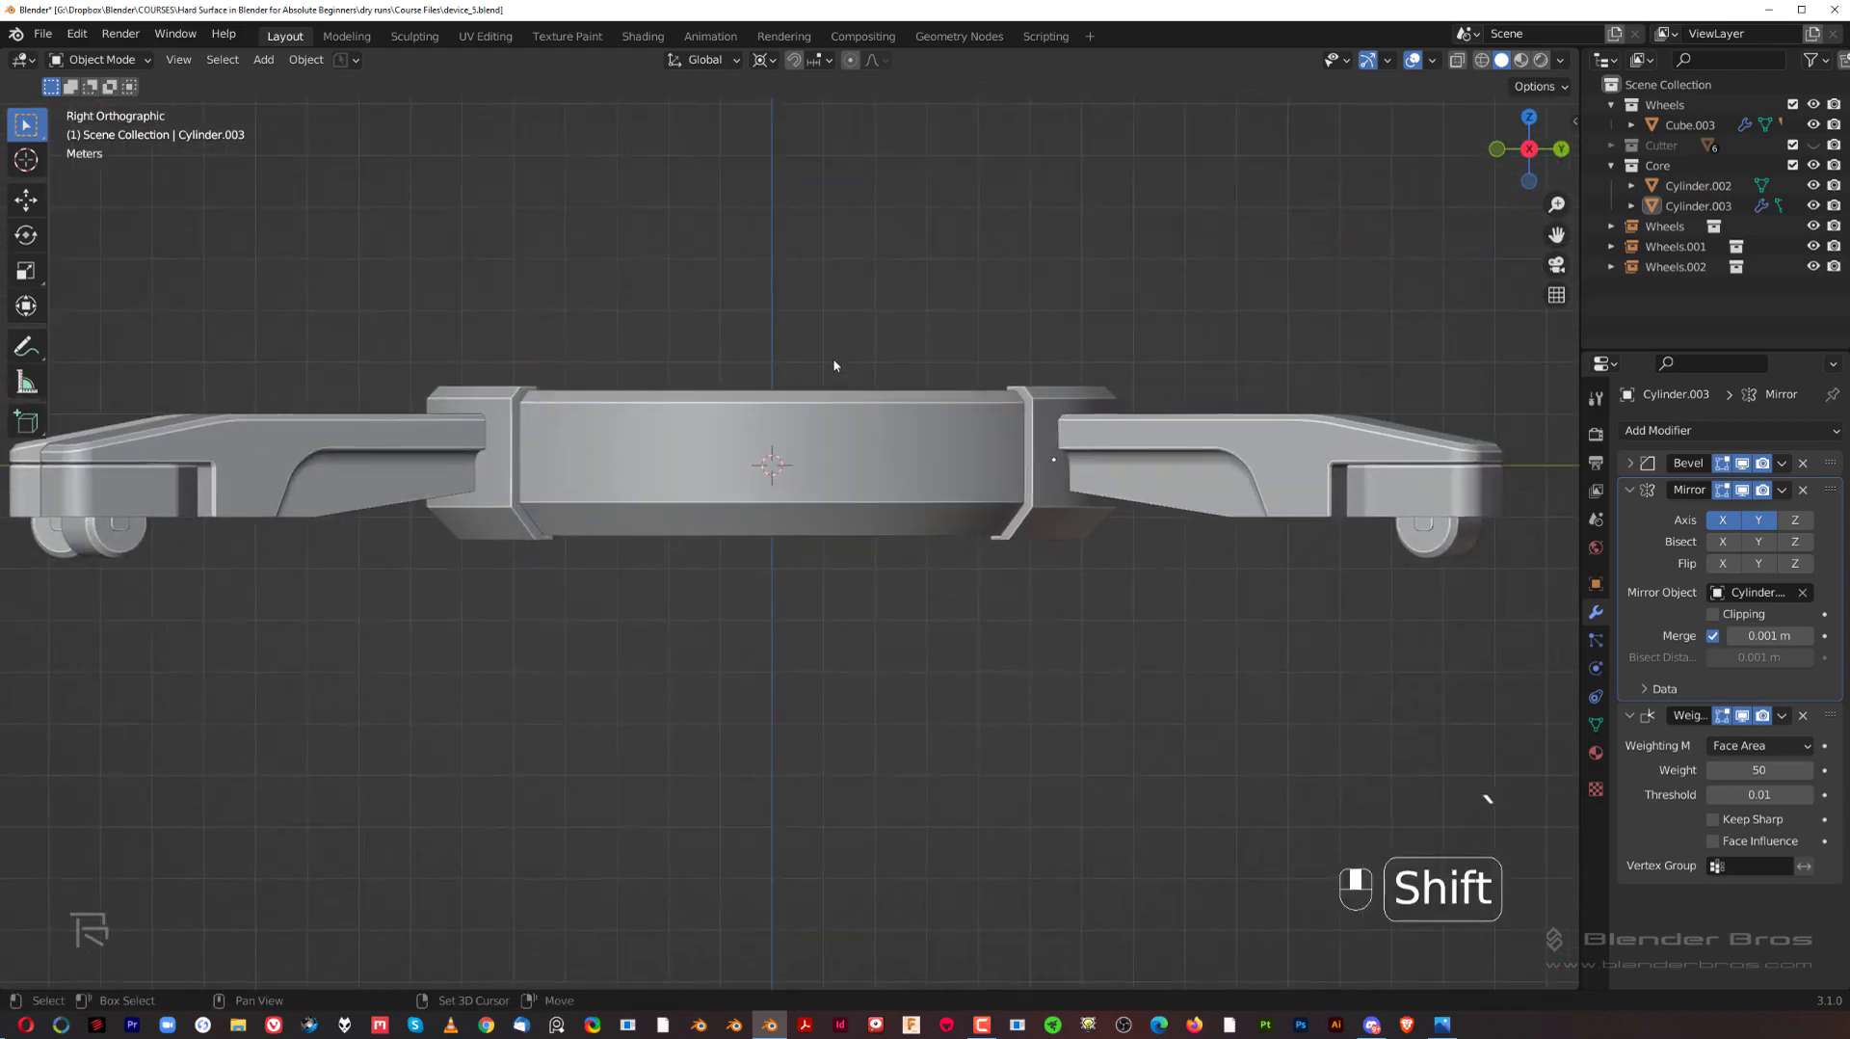
{"action": "scroll", "coordinate": [771, 414], "scroll_direction": "up", "scroll_amount": 2}
Step: Enter edit mode on the round hub in face selection and select its flat top face
{"action": "left_click", "coordinate": [697, 391]}
{"action": "middle_click_drag", "start_coordinate": [696, 391], "coordinate": [730, 422]}
{"action": "key", "text": "Tab"}
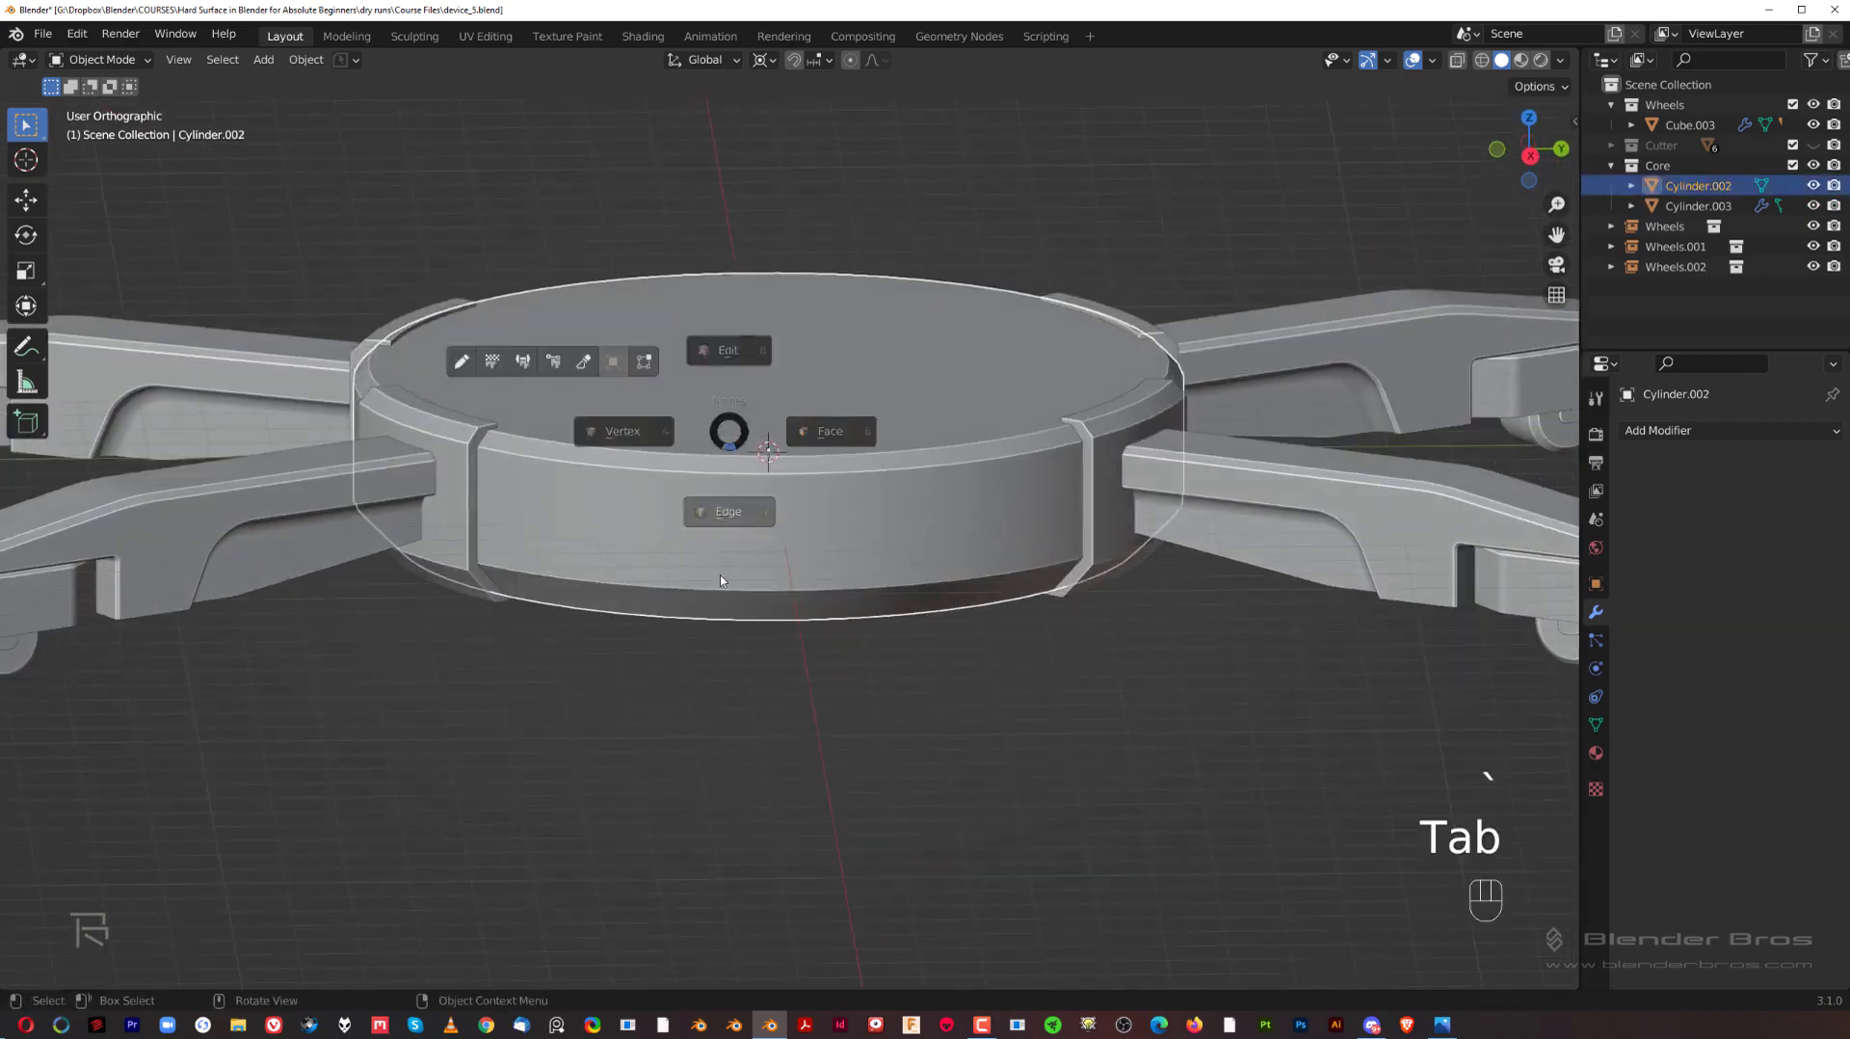
{"action": "middle_click_drag", "start_coordinate": [720, 575], "coordinate": [696, 522]}
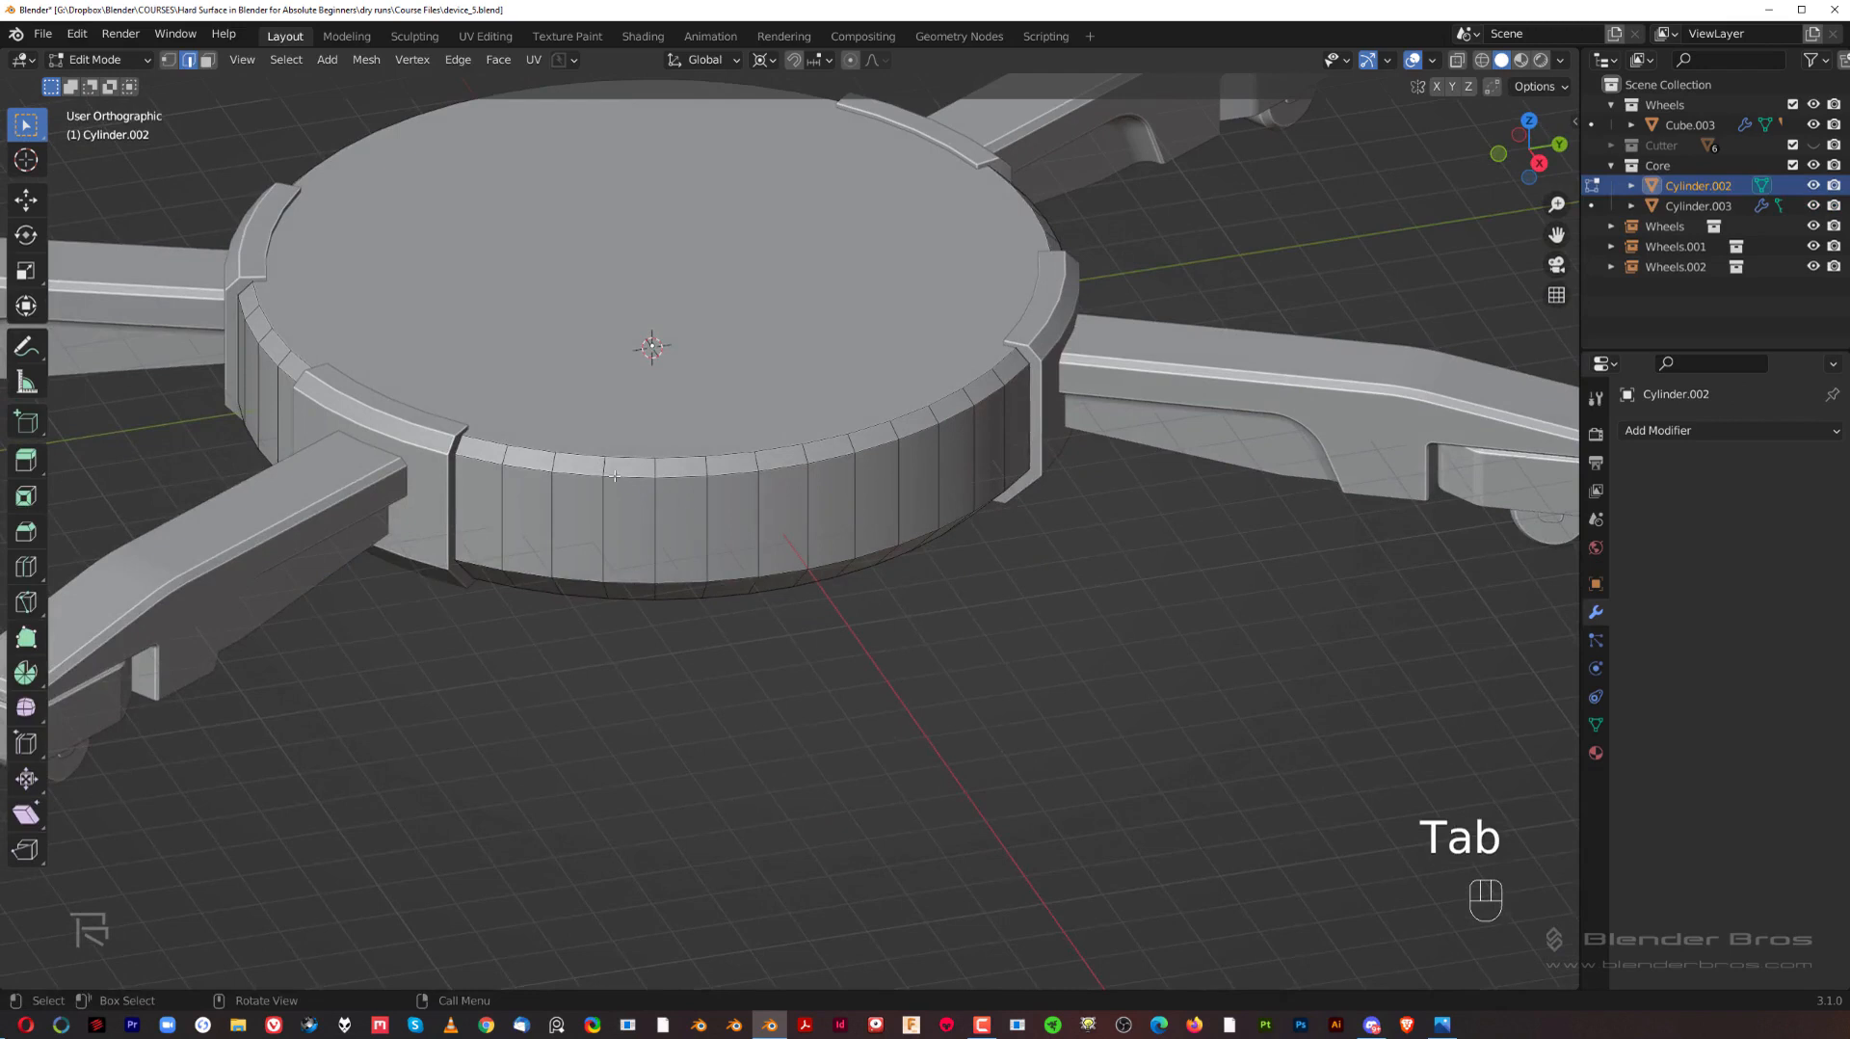
{"action": "key", "text": "Tab"}
{"action": "key", "text": "Tab"}
{"action": "left_click", "coordinate": [616, 366]}
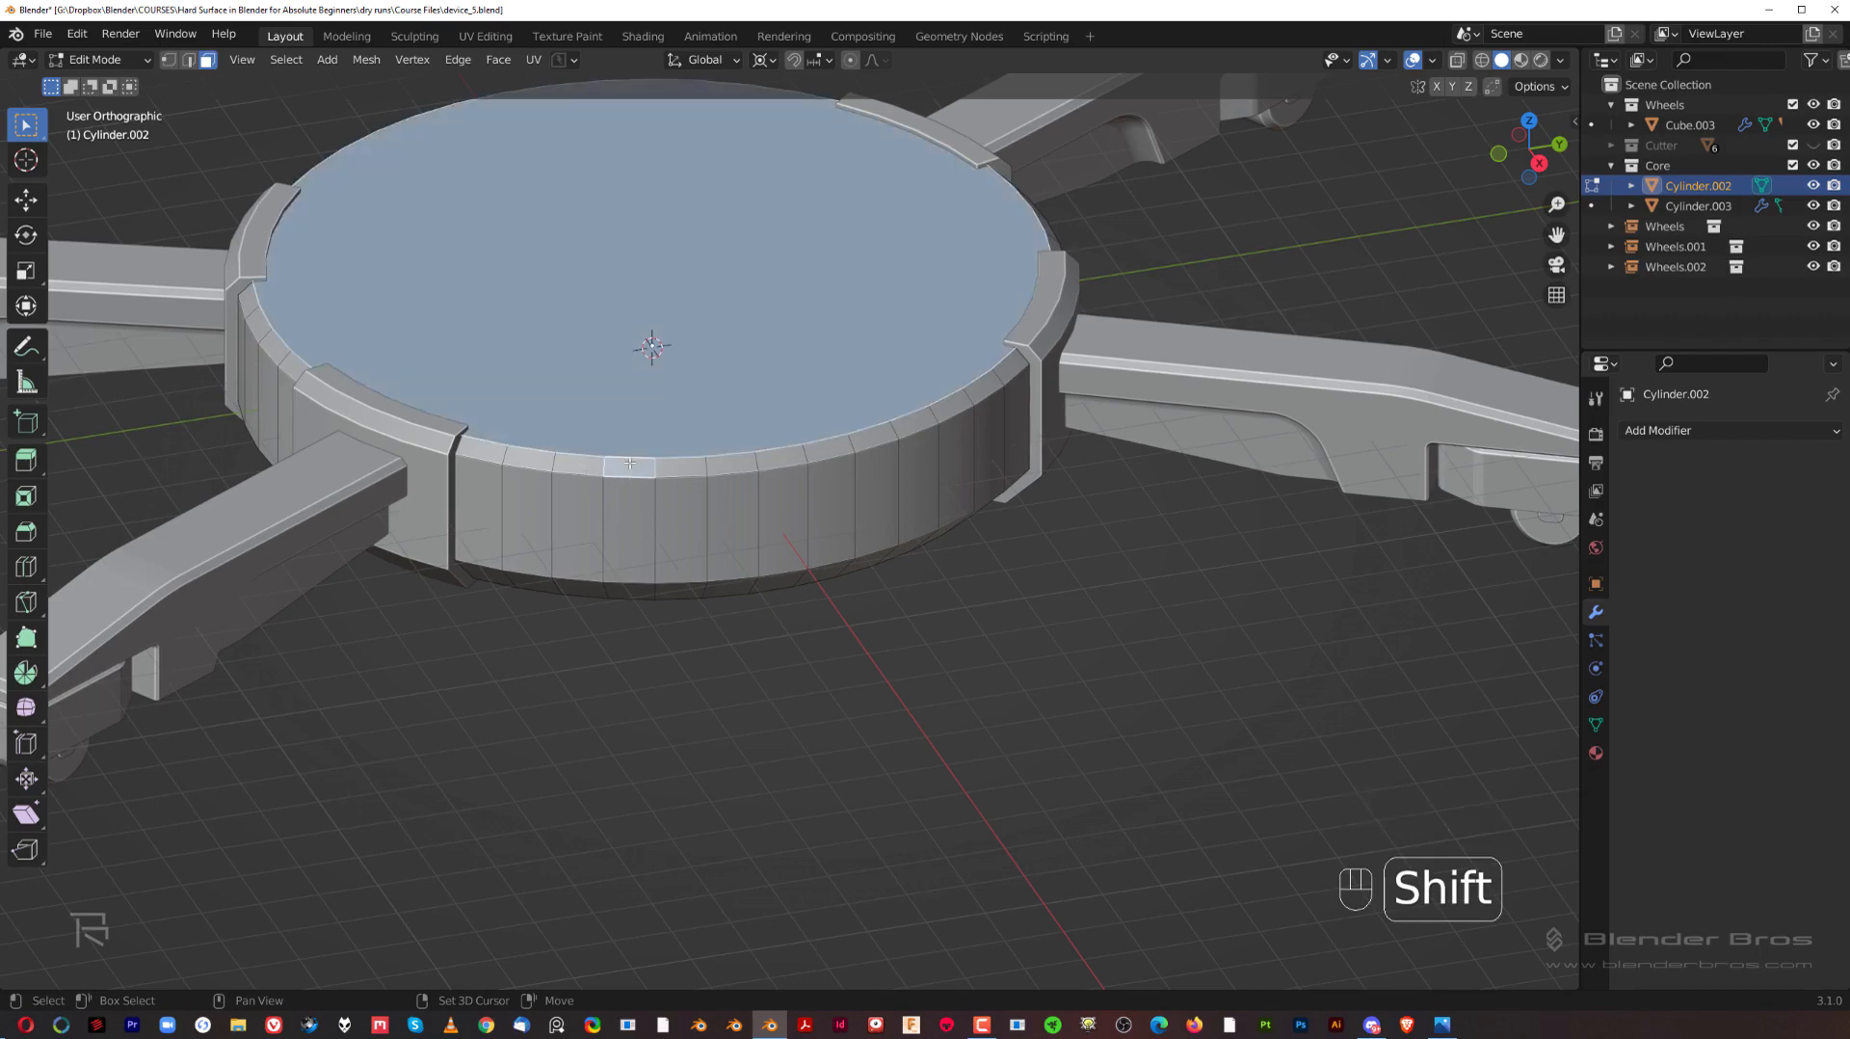
Step: Add the hub's upper and lower chamfer faces along the middle stretch between two brackets to the selection
{"action": "middle_click_drag", "start_coordinate": [584, 469], "coordinate": [673, 540]}
{"action": "left_click", "coordinate": [770, 465], "text": "shift"}
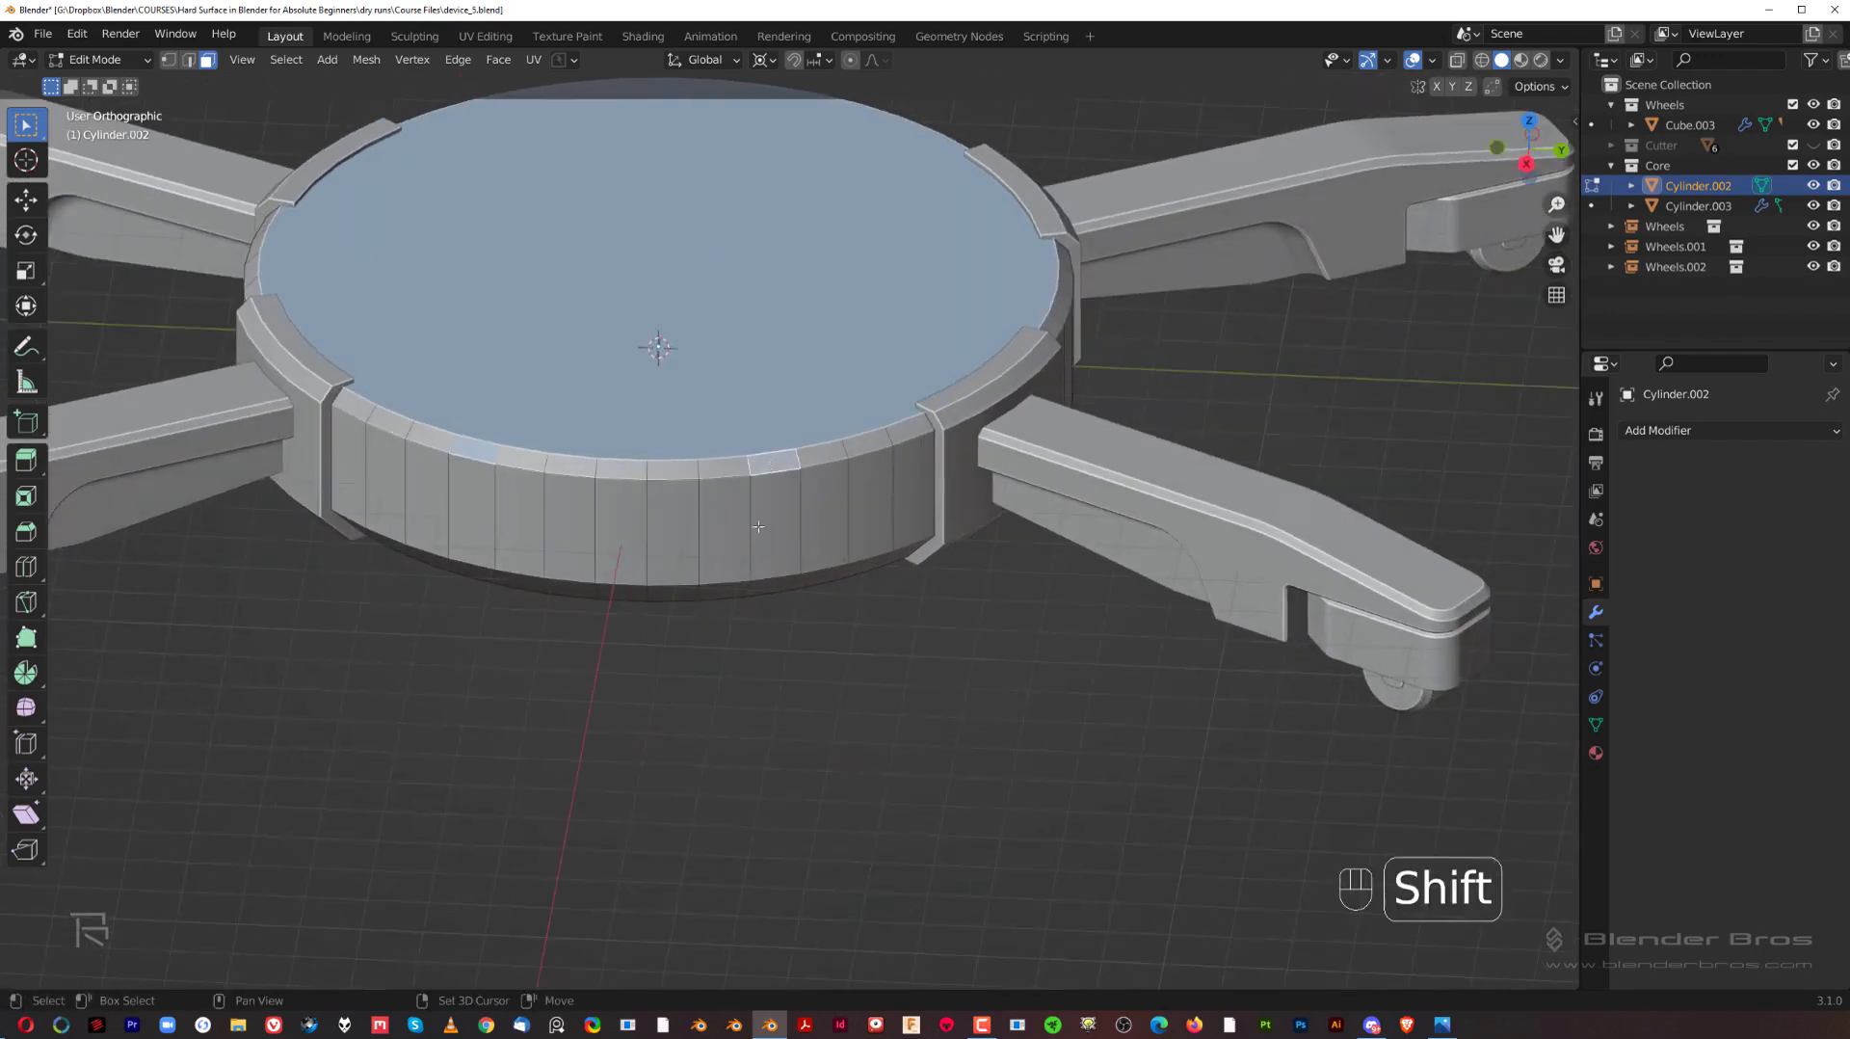
{"action": "middle_click_drag", "start_coordinate": [769, 466], "coordinate": [566, 478]}
{"action": "left_click", "coordinate": [538, 553], "text": "ctrl"}
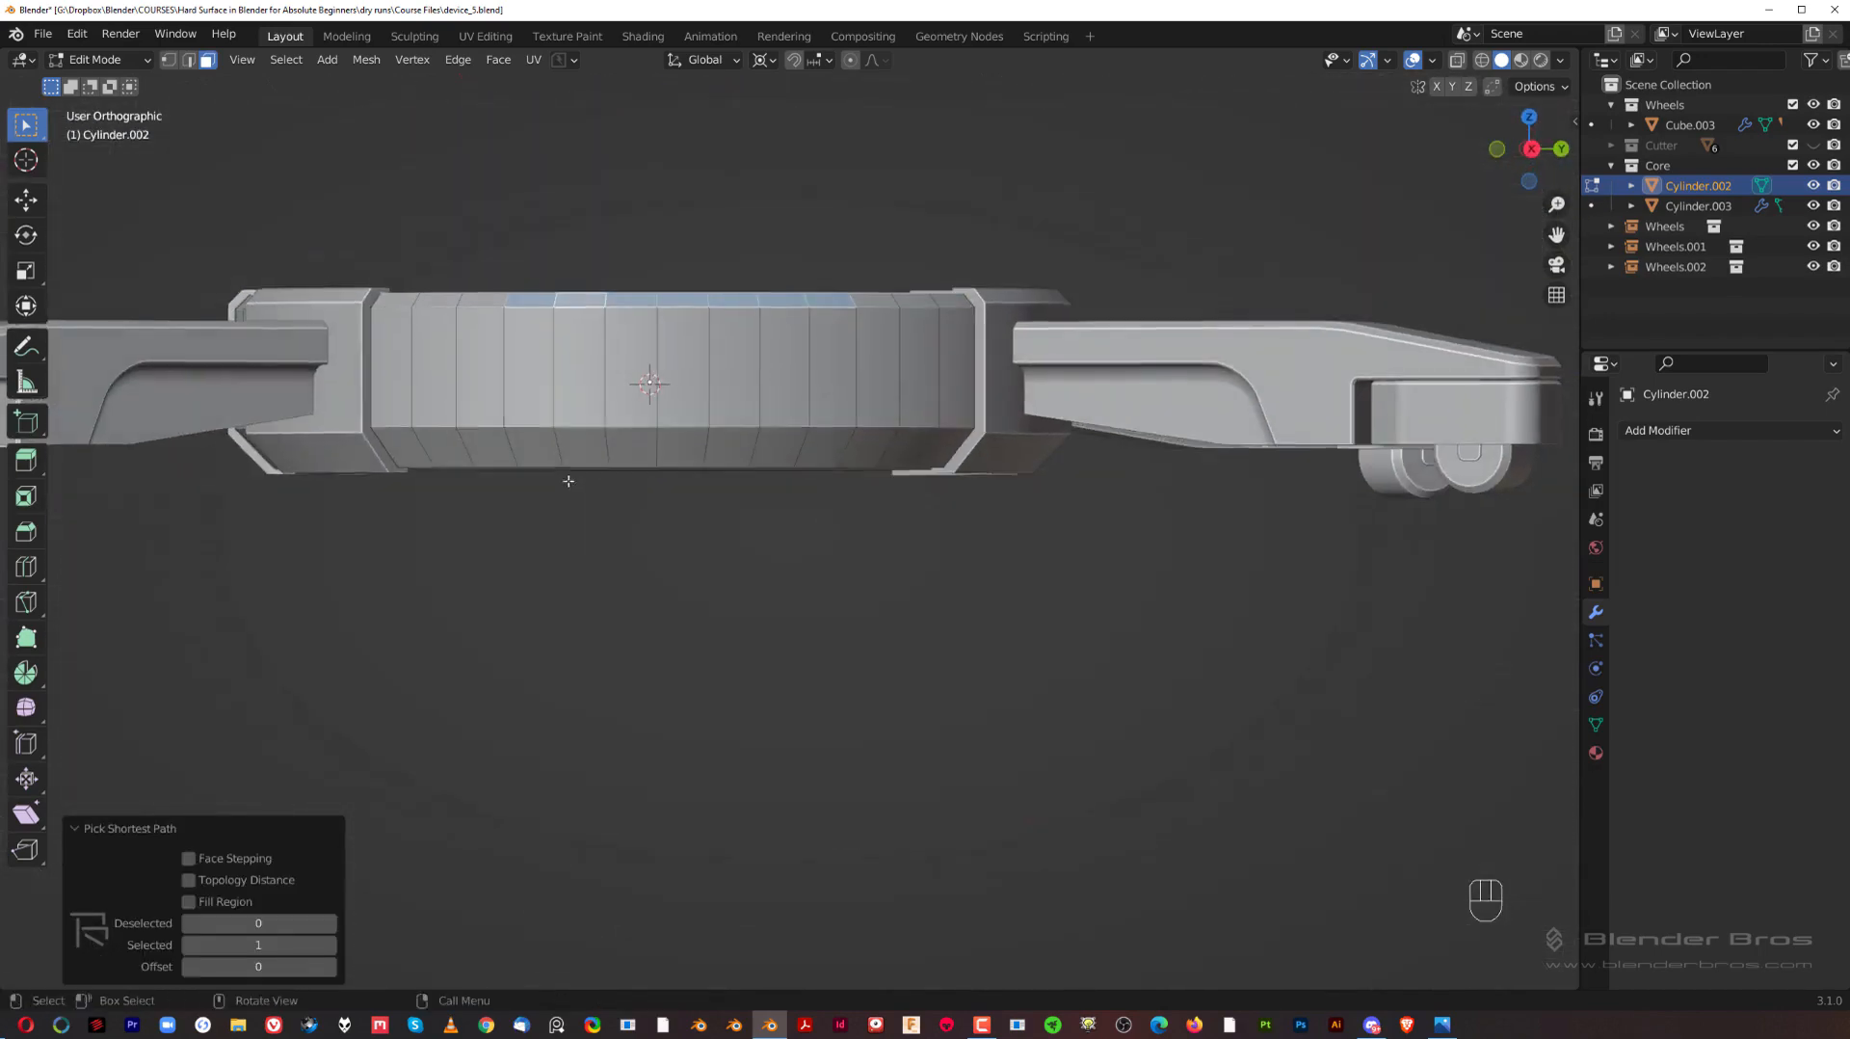
{"action": "left_click", "coordinate": [540, 440], "text": "ctrl"}
{"action": "left_click", "coordinate": [827, 439], "text": "ctrl"}
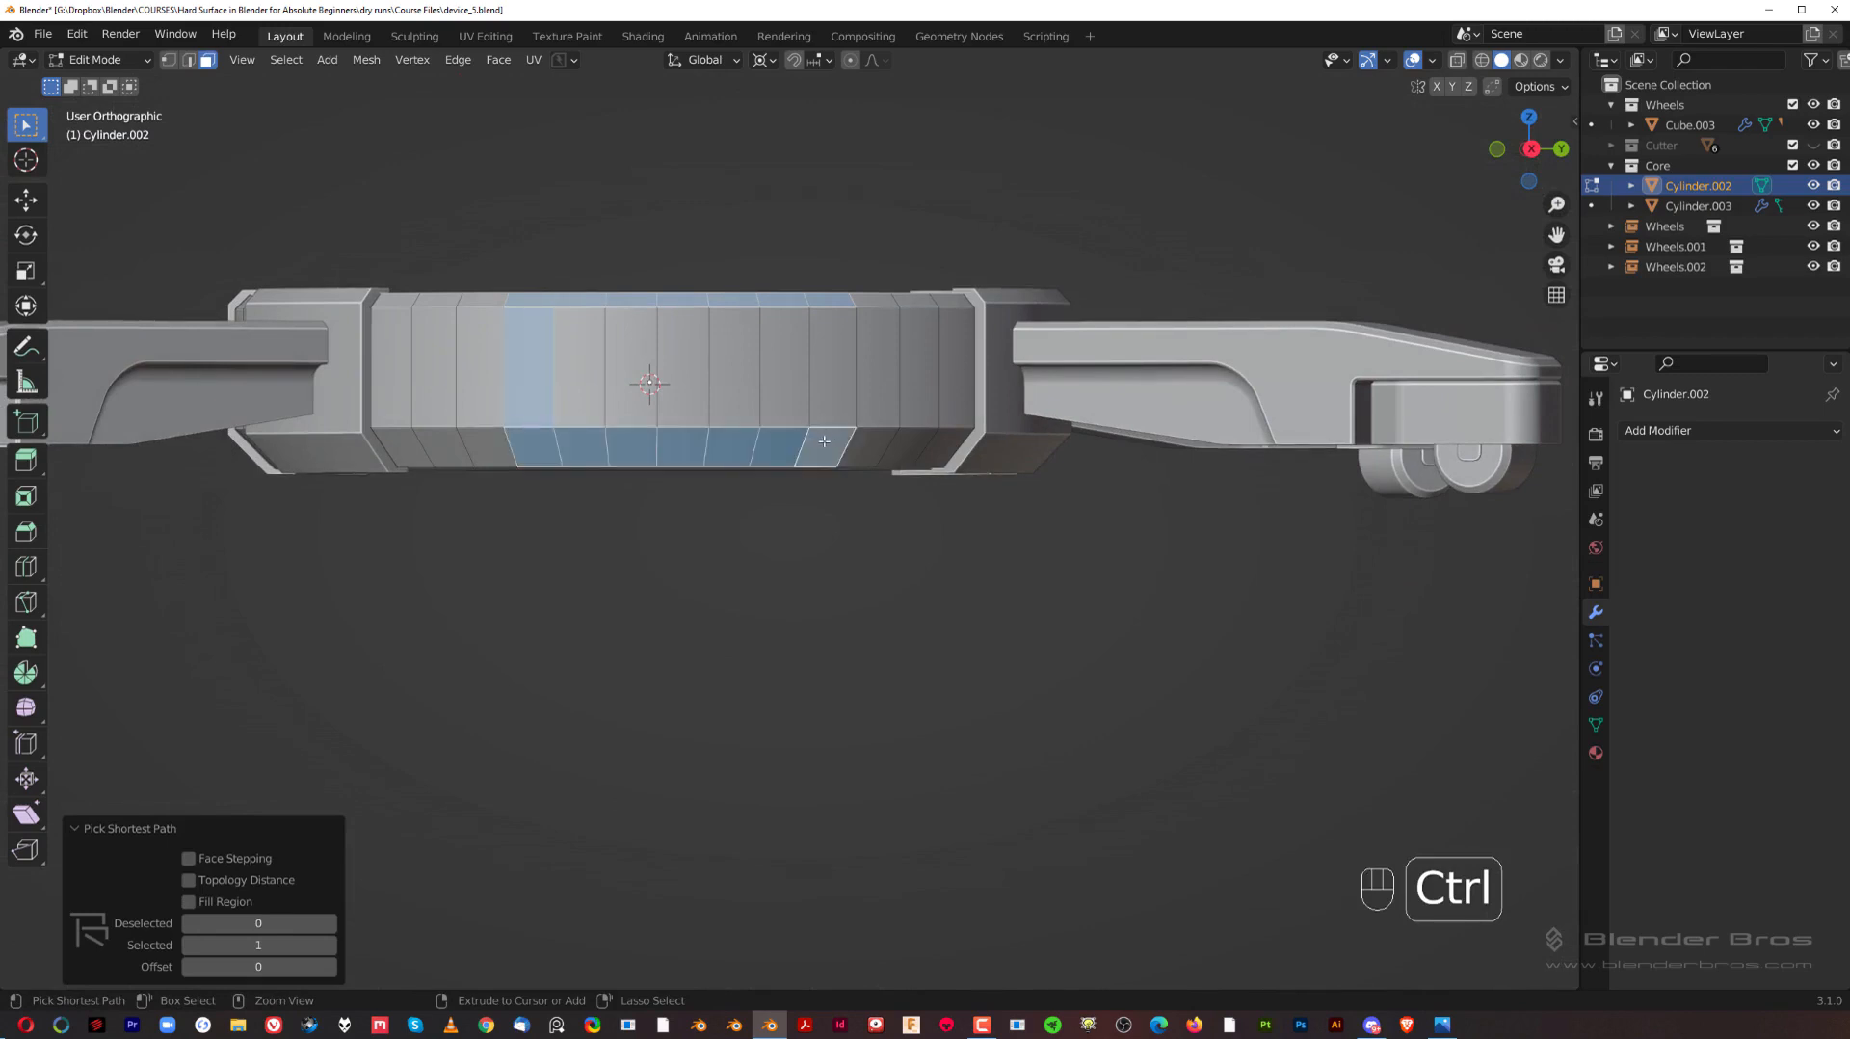
Step: Circle-select the hub's side wall faces between the selected upper and lower chamfer strips
{"action": "key", "text": "w"}
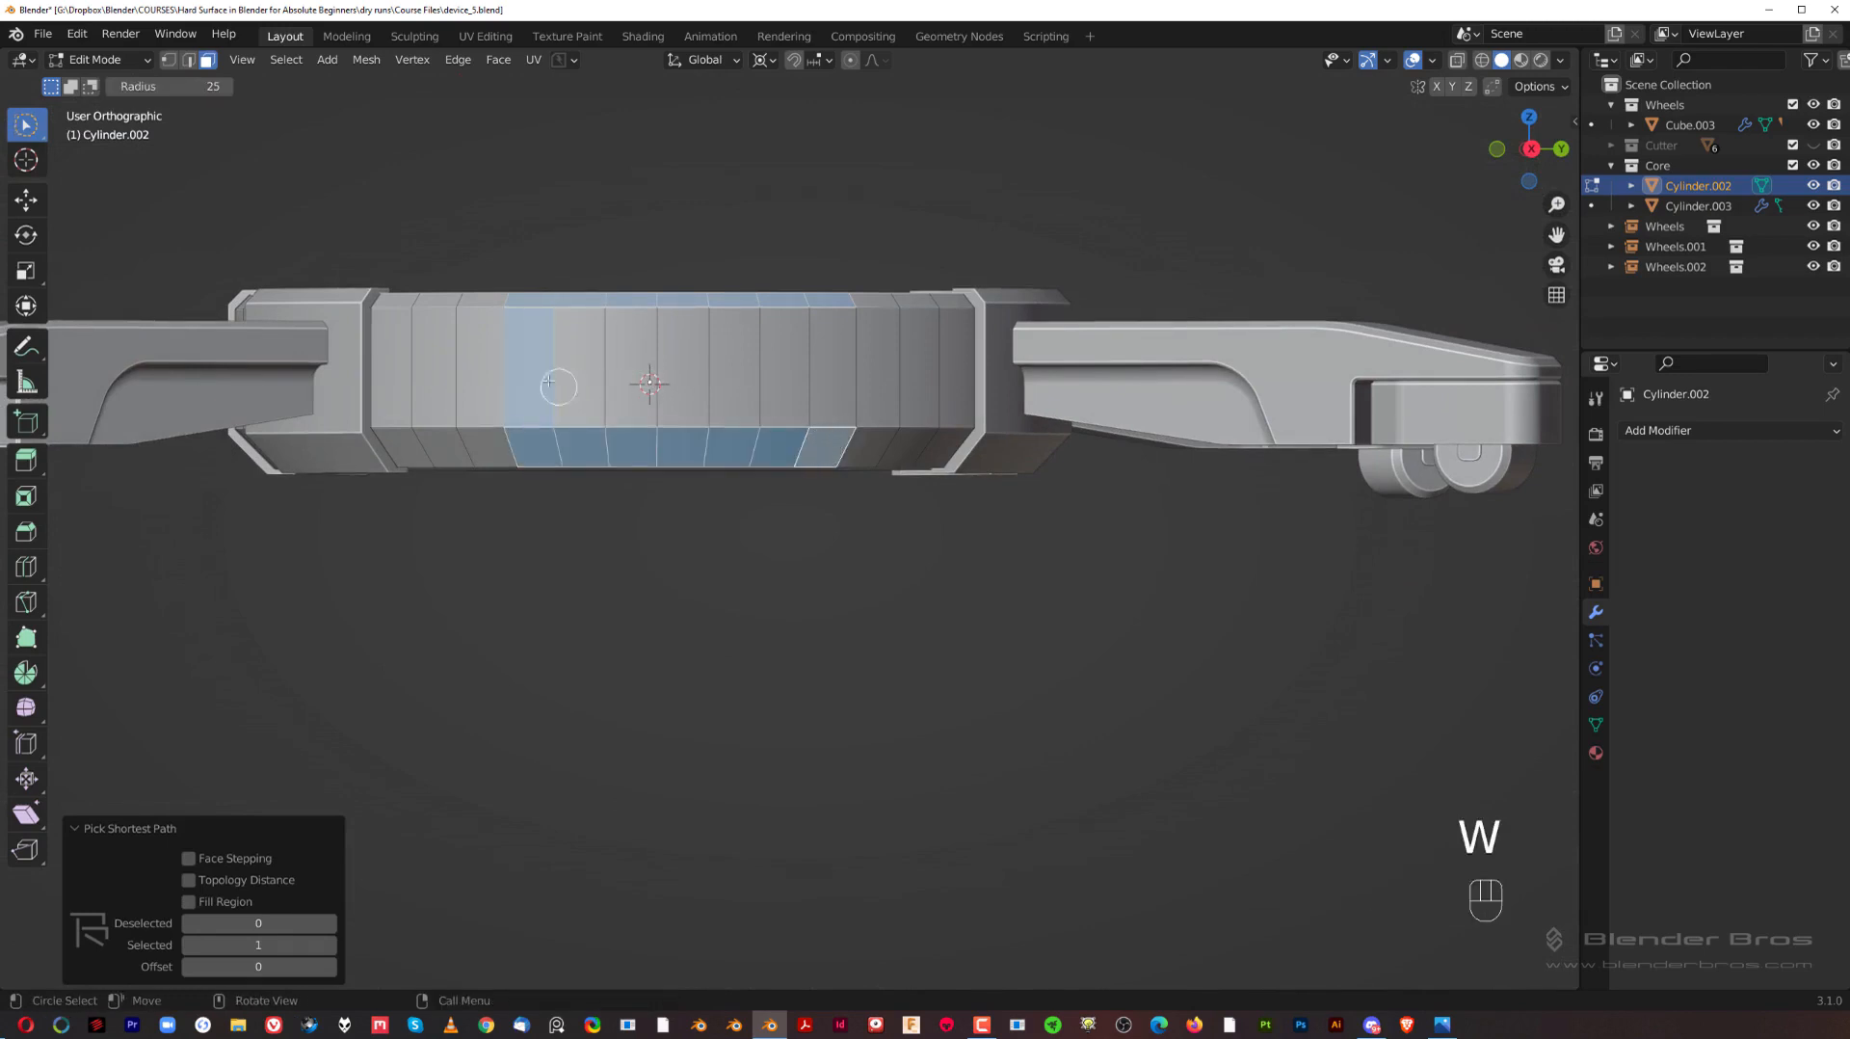
{"action": "key", "text": "w"}
{"action": "key", "text": "w"}
{"action": "key", "text": "w"}
{"action": "key", "text": "w"}
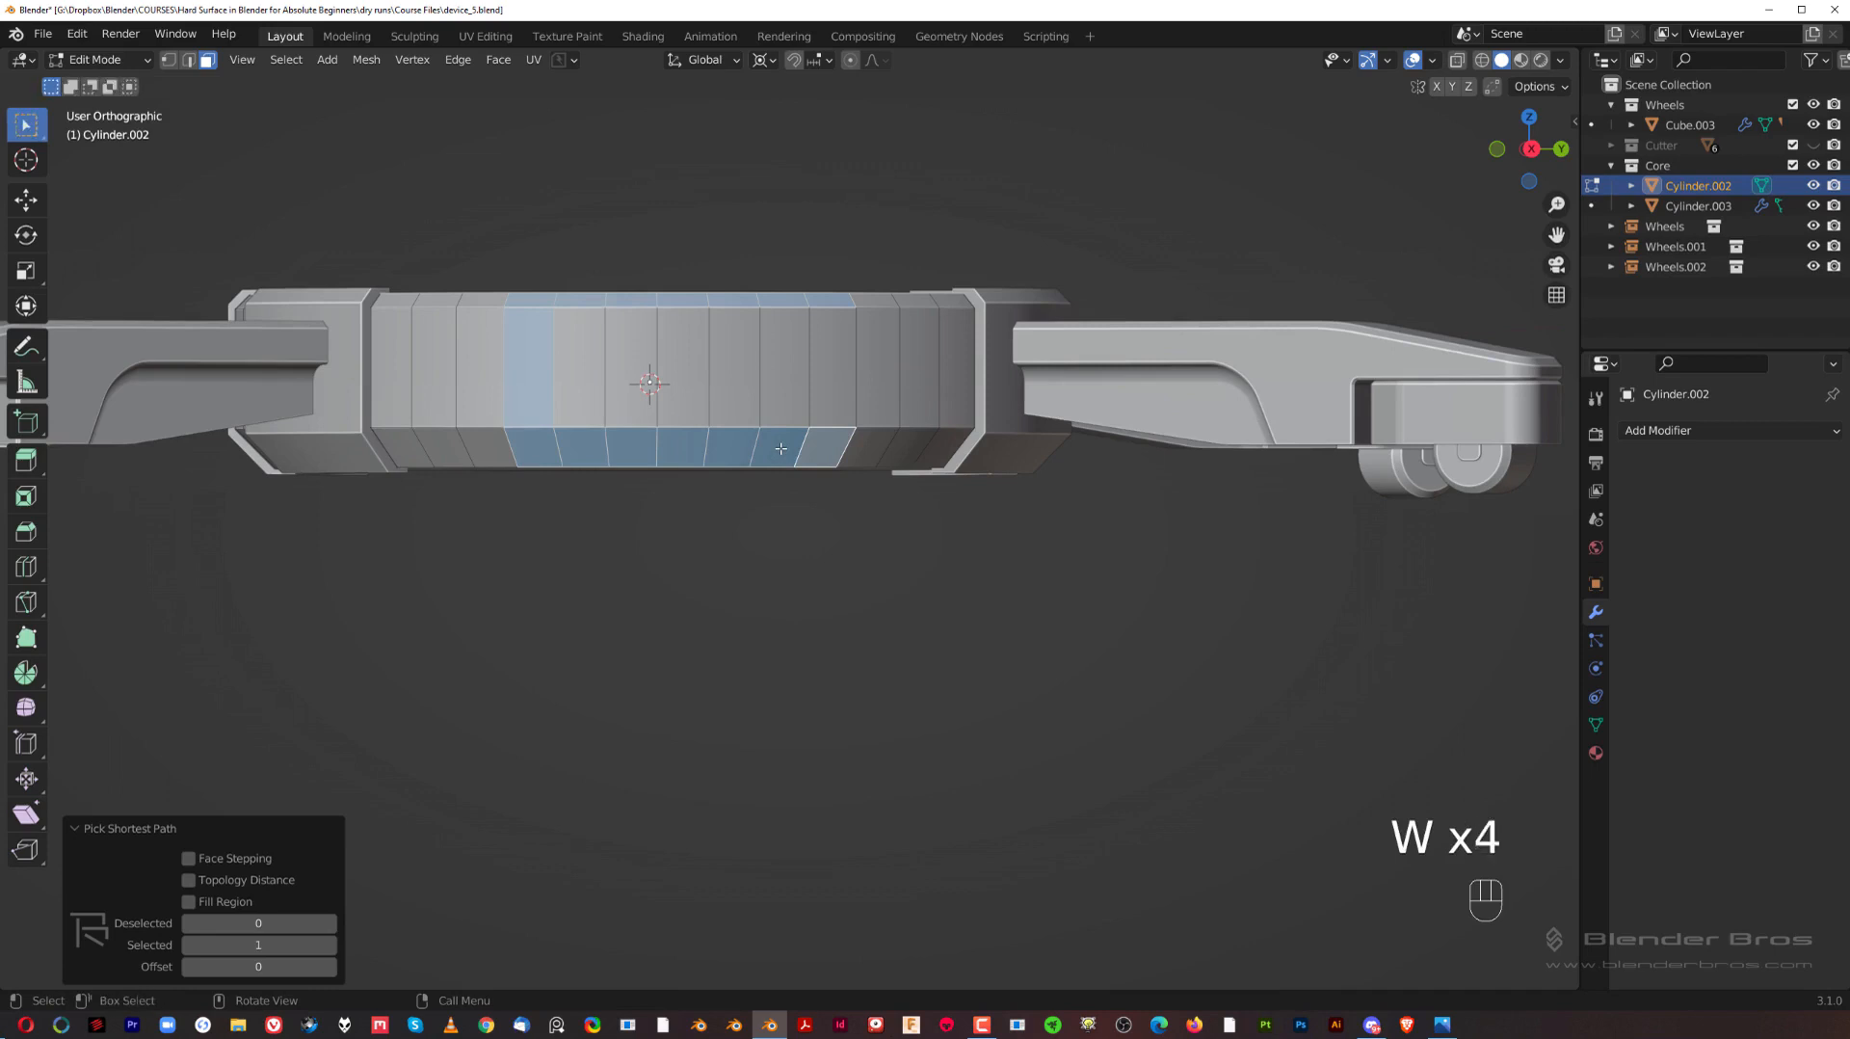
{"action": "key", "text": "w"}
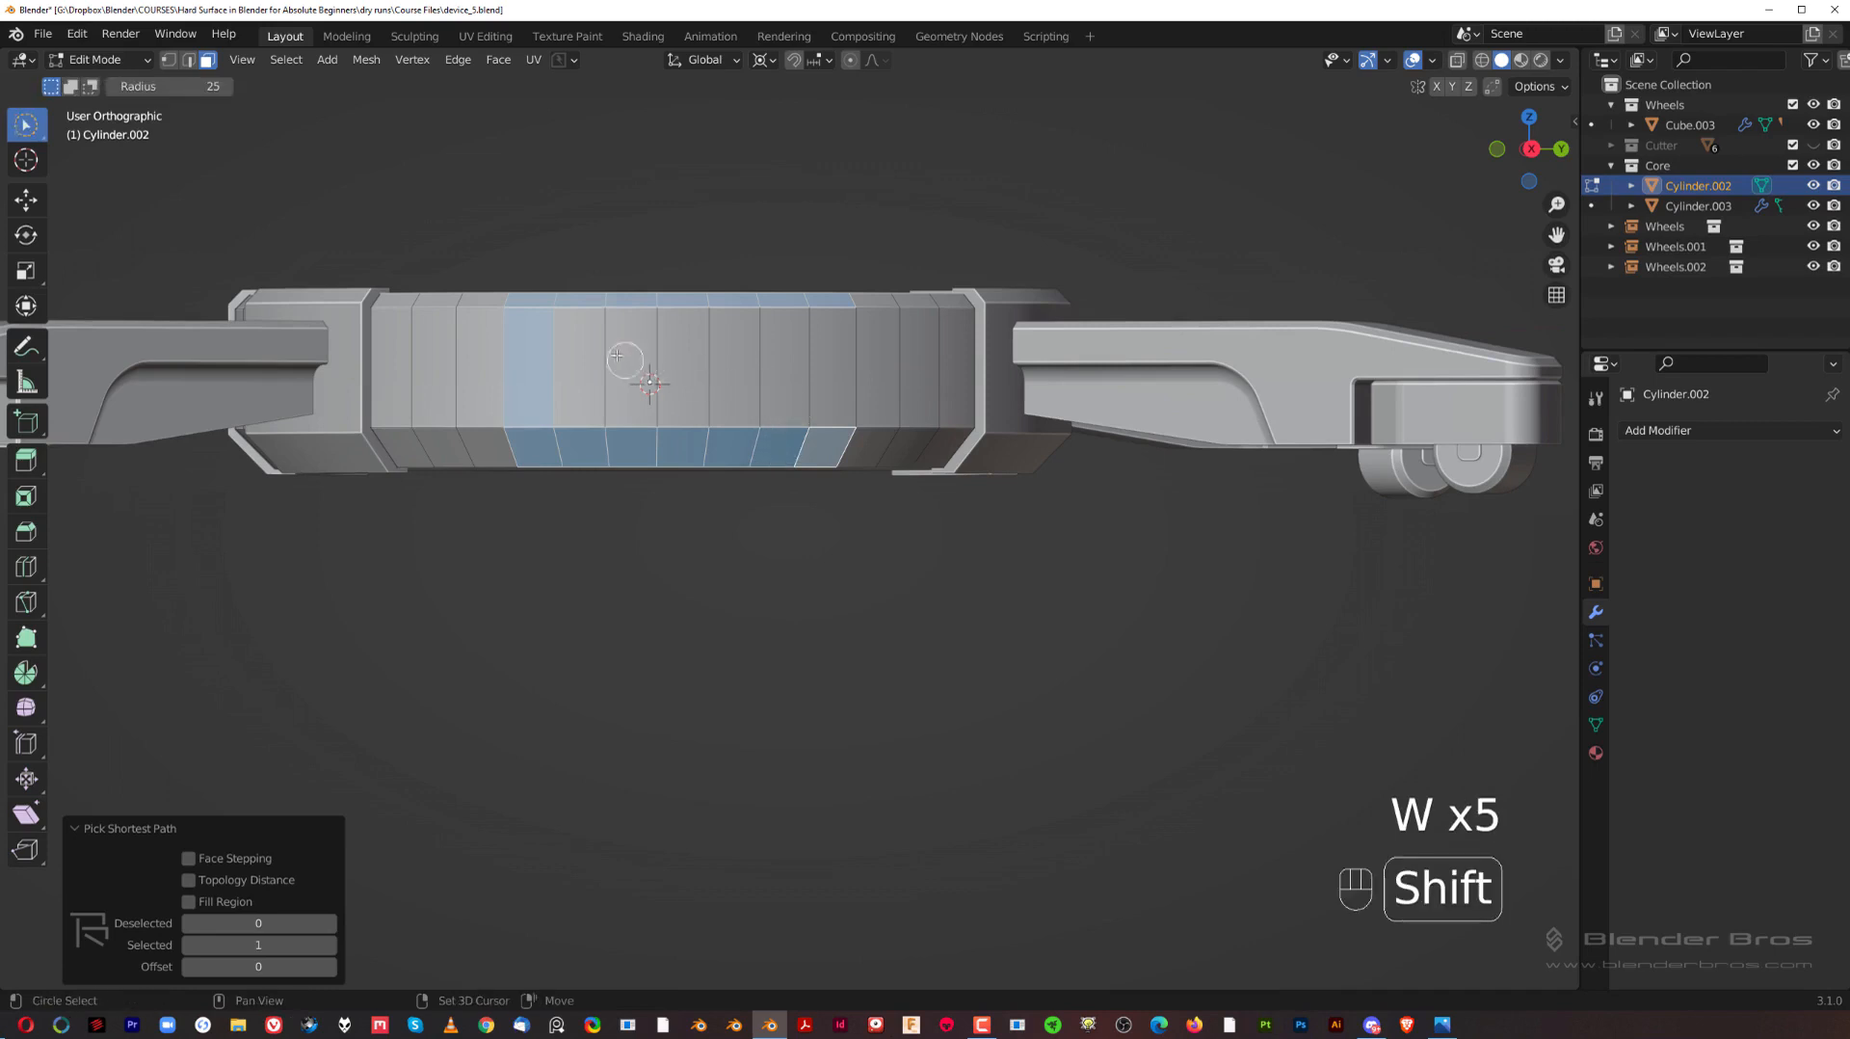
{"action": "mouse_move", "coordinate": [572, 363]}
{"action": "left_mouse_down", "text": "shift"}
{"action": "mouse_move", "coordinate": [838, 376]}
{"action": "mouse_move", "coordinate": [755, 523]}
{"action": "left_mouse_up", "text": "shift"}
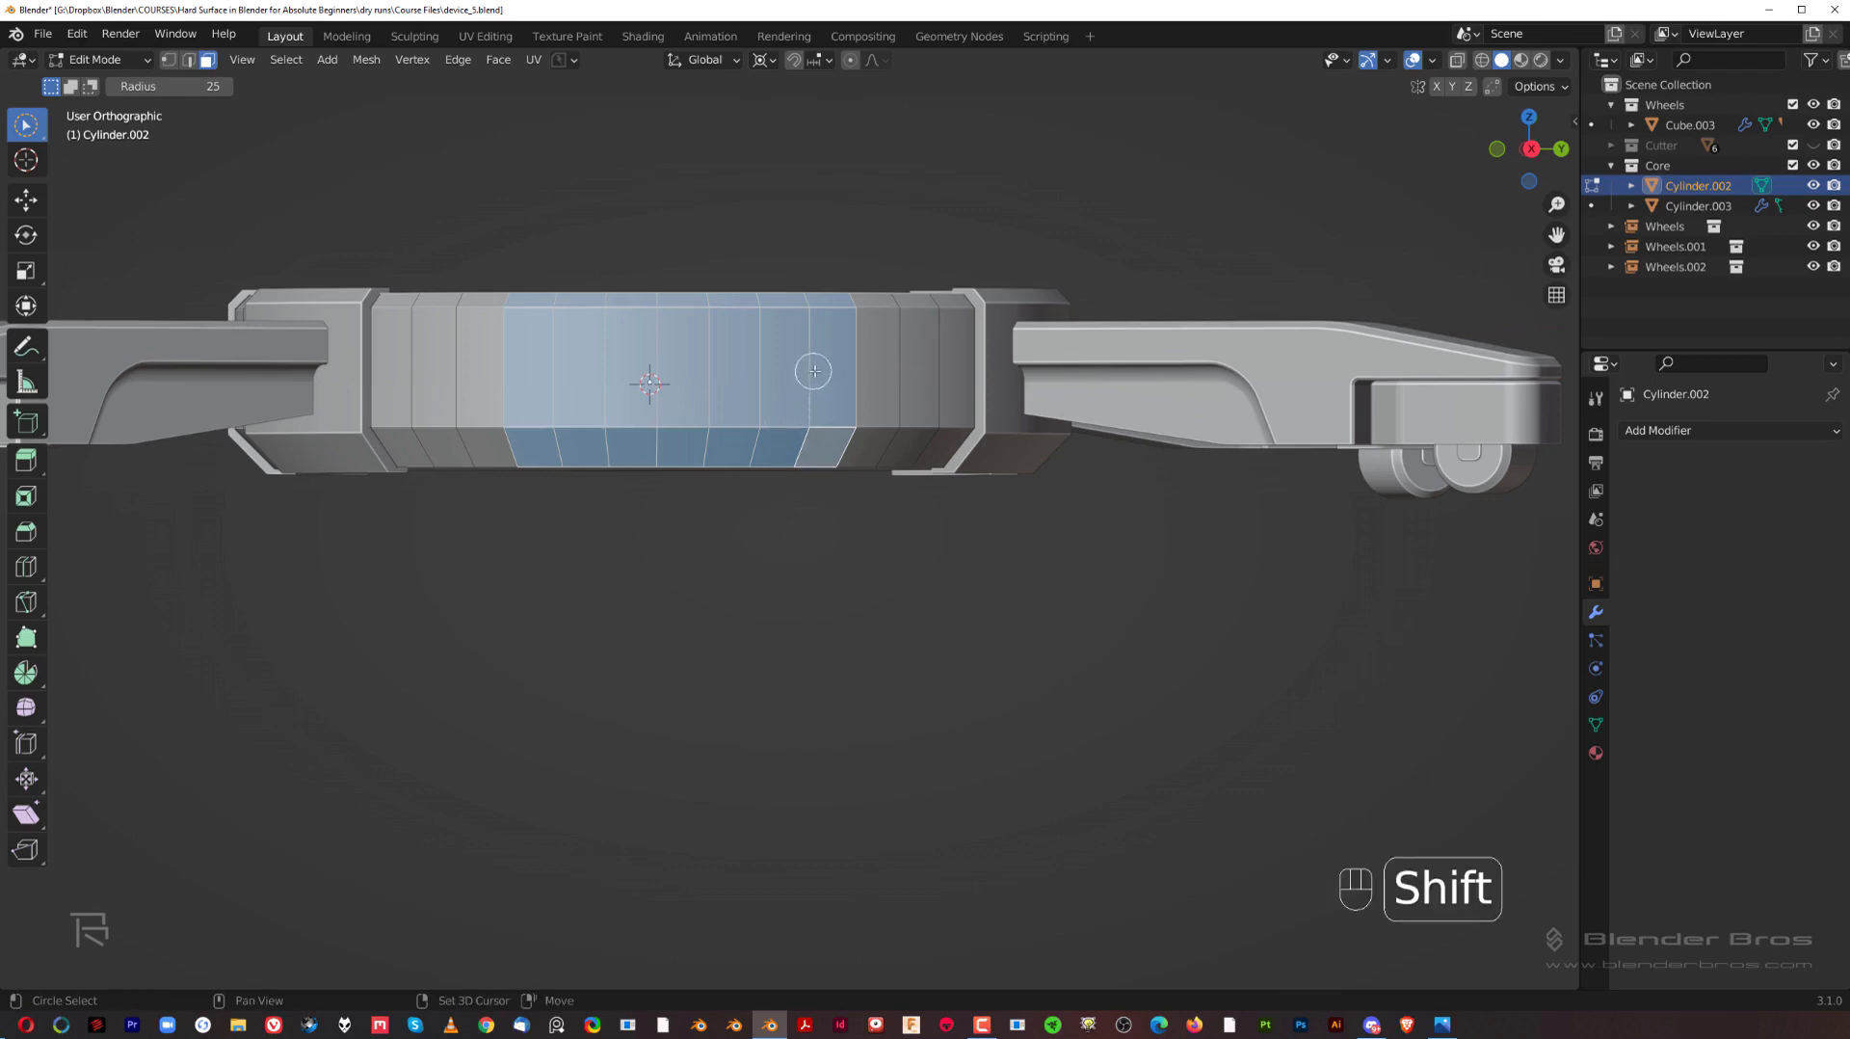
{"action": "left_click_drag", "start_coordinate": [790, 413], "coordinate": [879, 361], "text": "shift"}
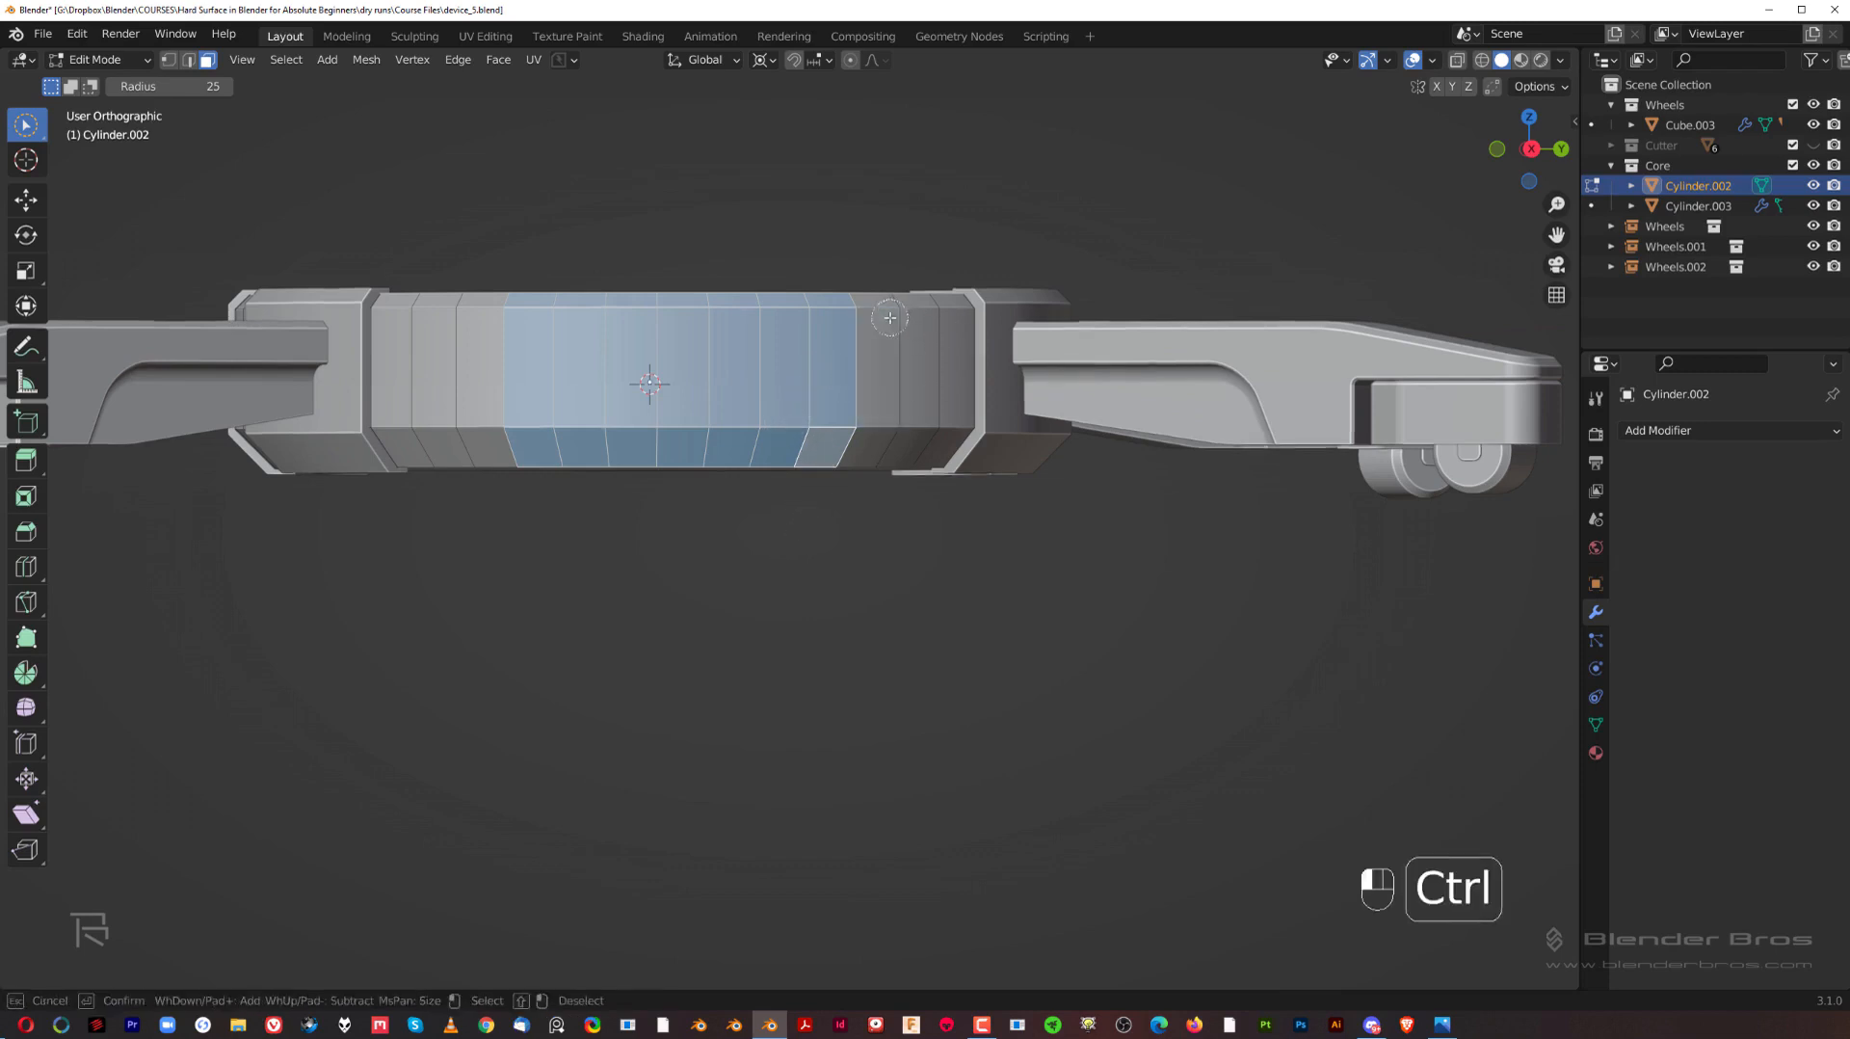
Step: Add the hub's flat underside face to the selection and check the selected faces all around
{"action": "middle_click_drag", "start_coordinate": [818, 558], "coordinate": [789, 421]}
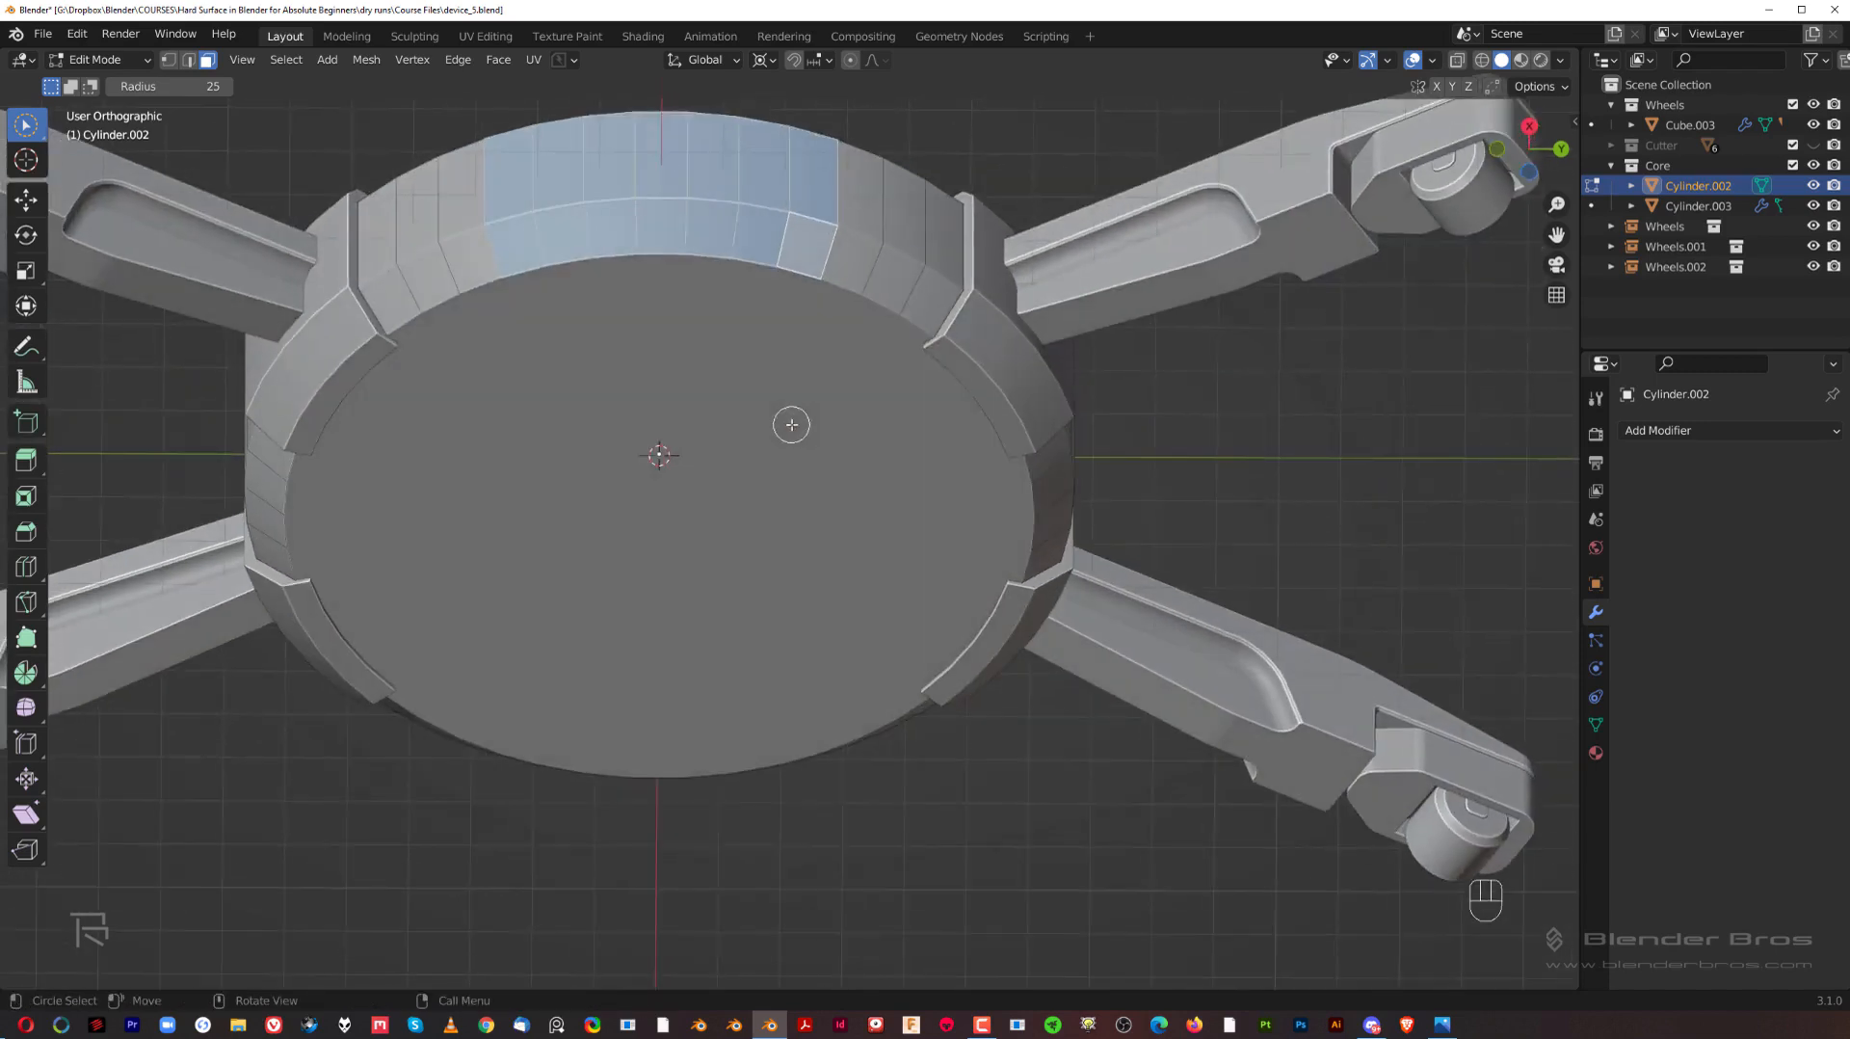
{"action": "left_click", "coordinate": [689, 384], "text": "shift"}
{"action": "key", "text": "w"}
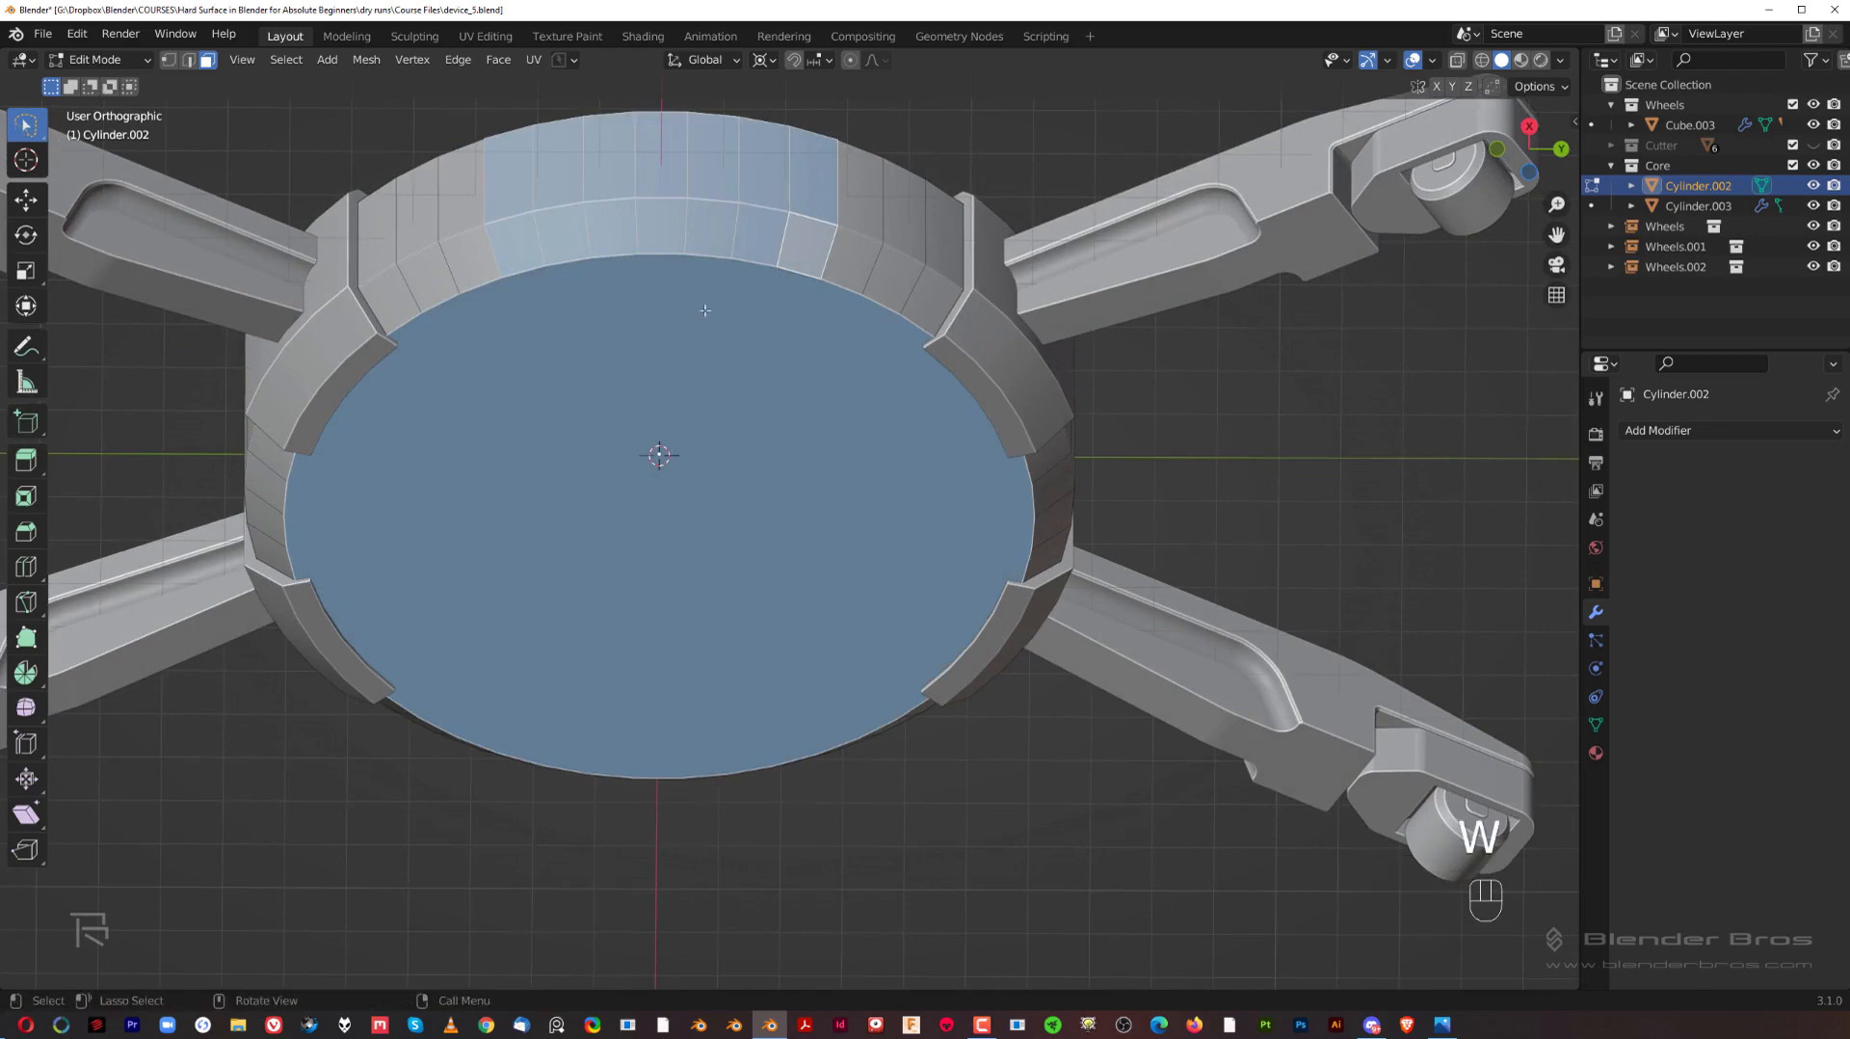
{"action": "middle_click_drag", "start_coordinate": [710, 398], "coordinate": [694, 440]}
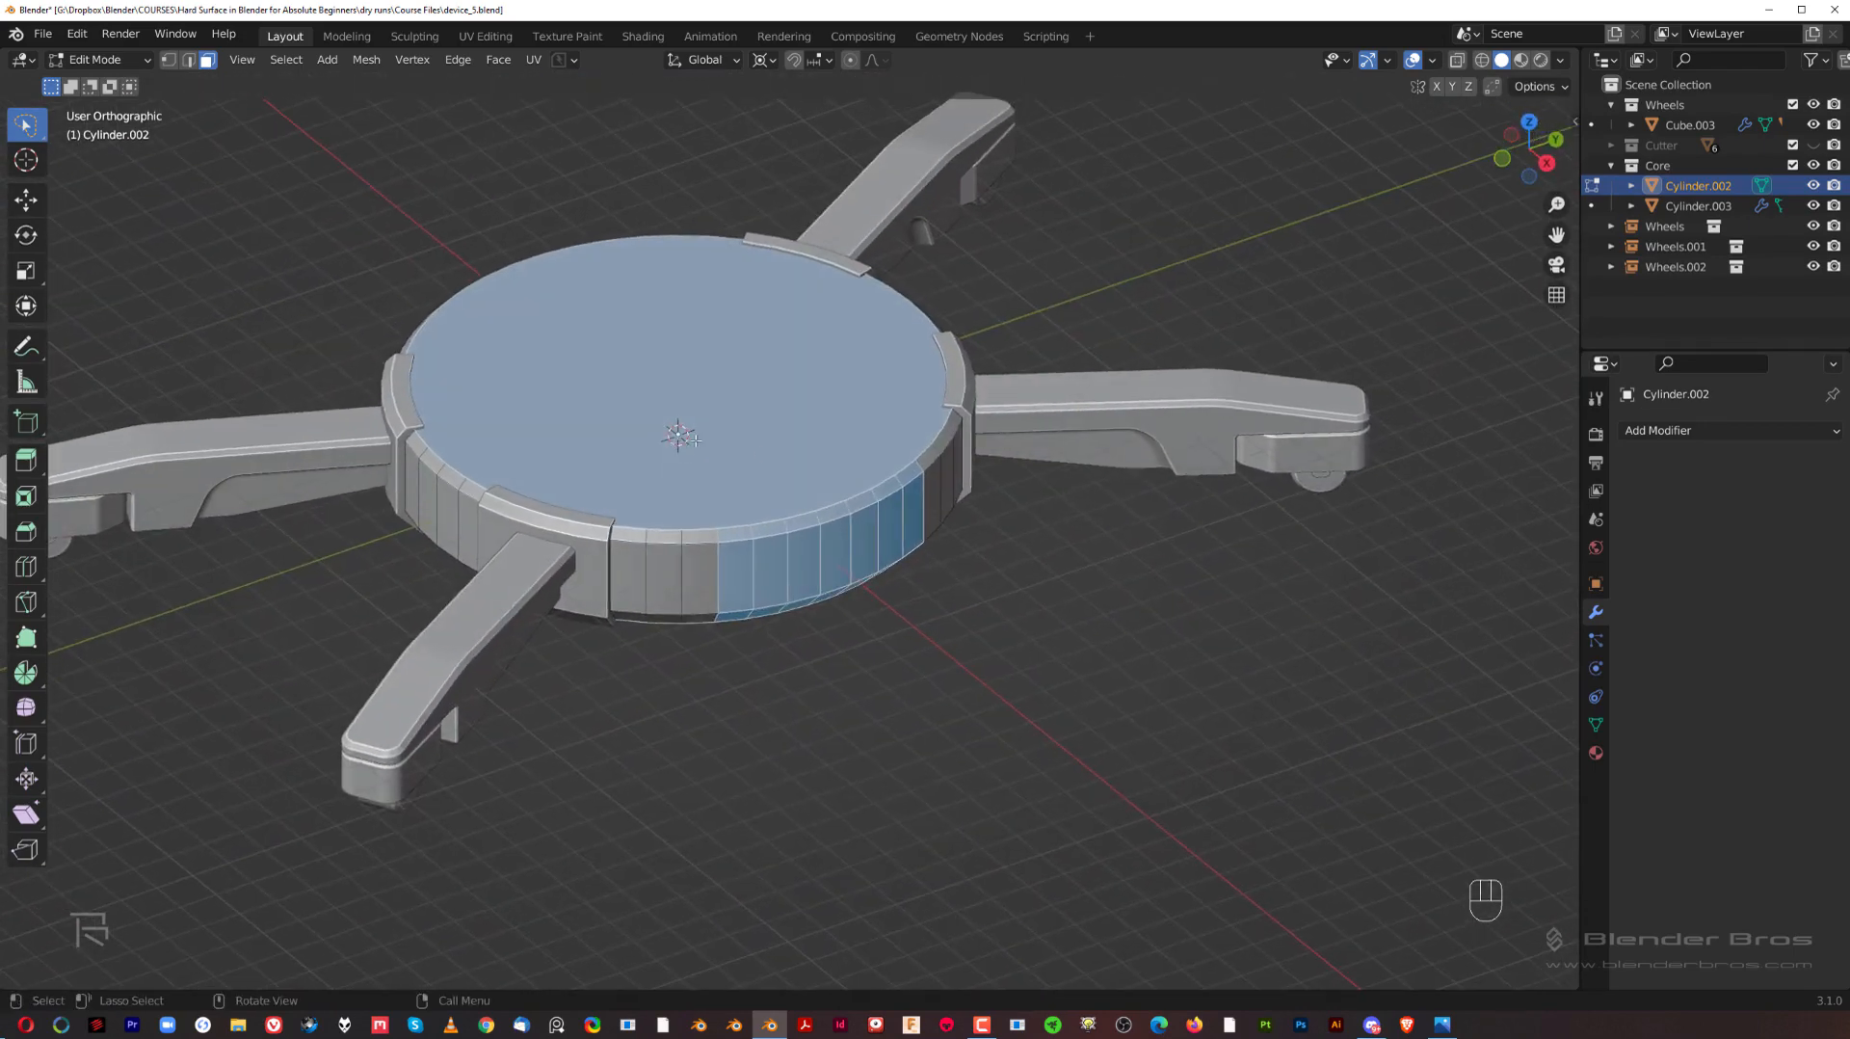
{"action": "middle_click_drag", "start_coordinate": [863, 463], "coordinate": [851, 551]}
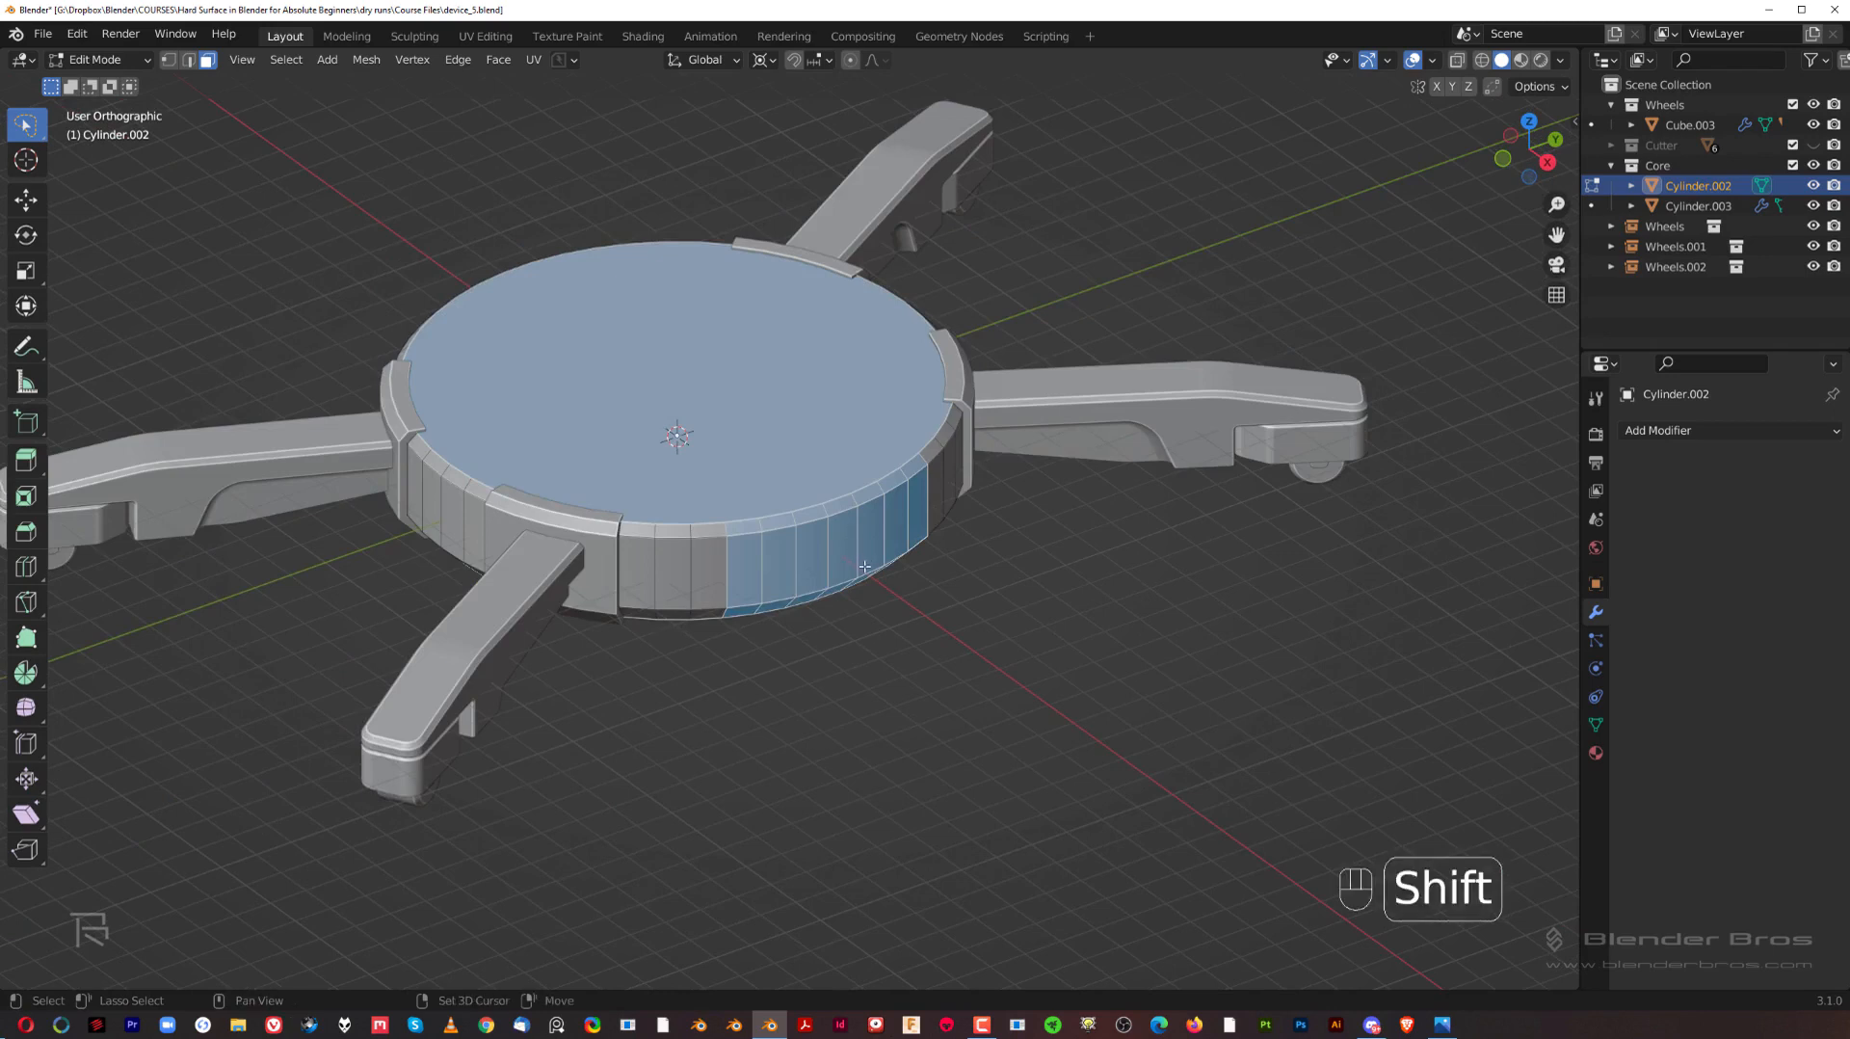
Step: Duplicate the selected hub faces in place and separate them into a new object
{"action": "key", "text": "shift+d"}
{"action": "right_click", "coordinate": [1002, 359]}
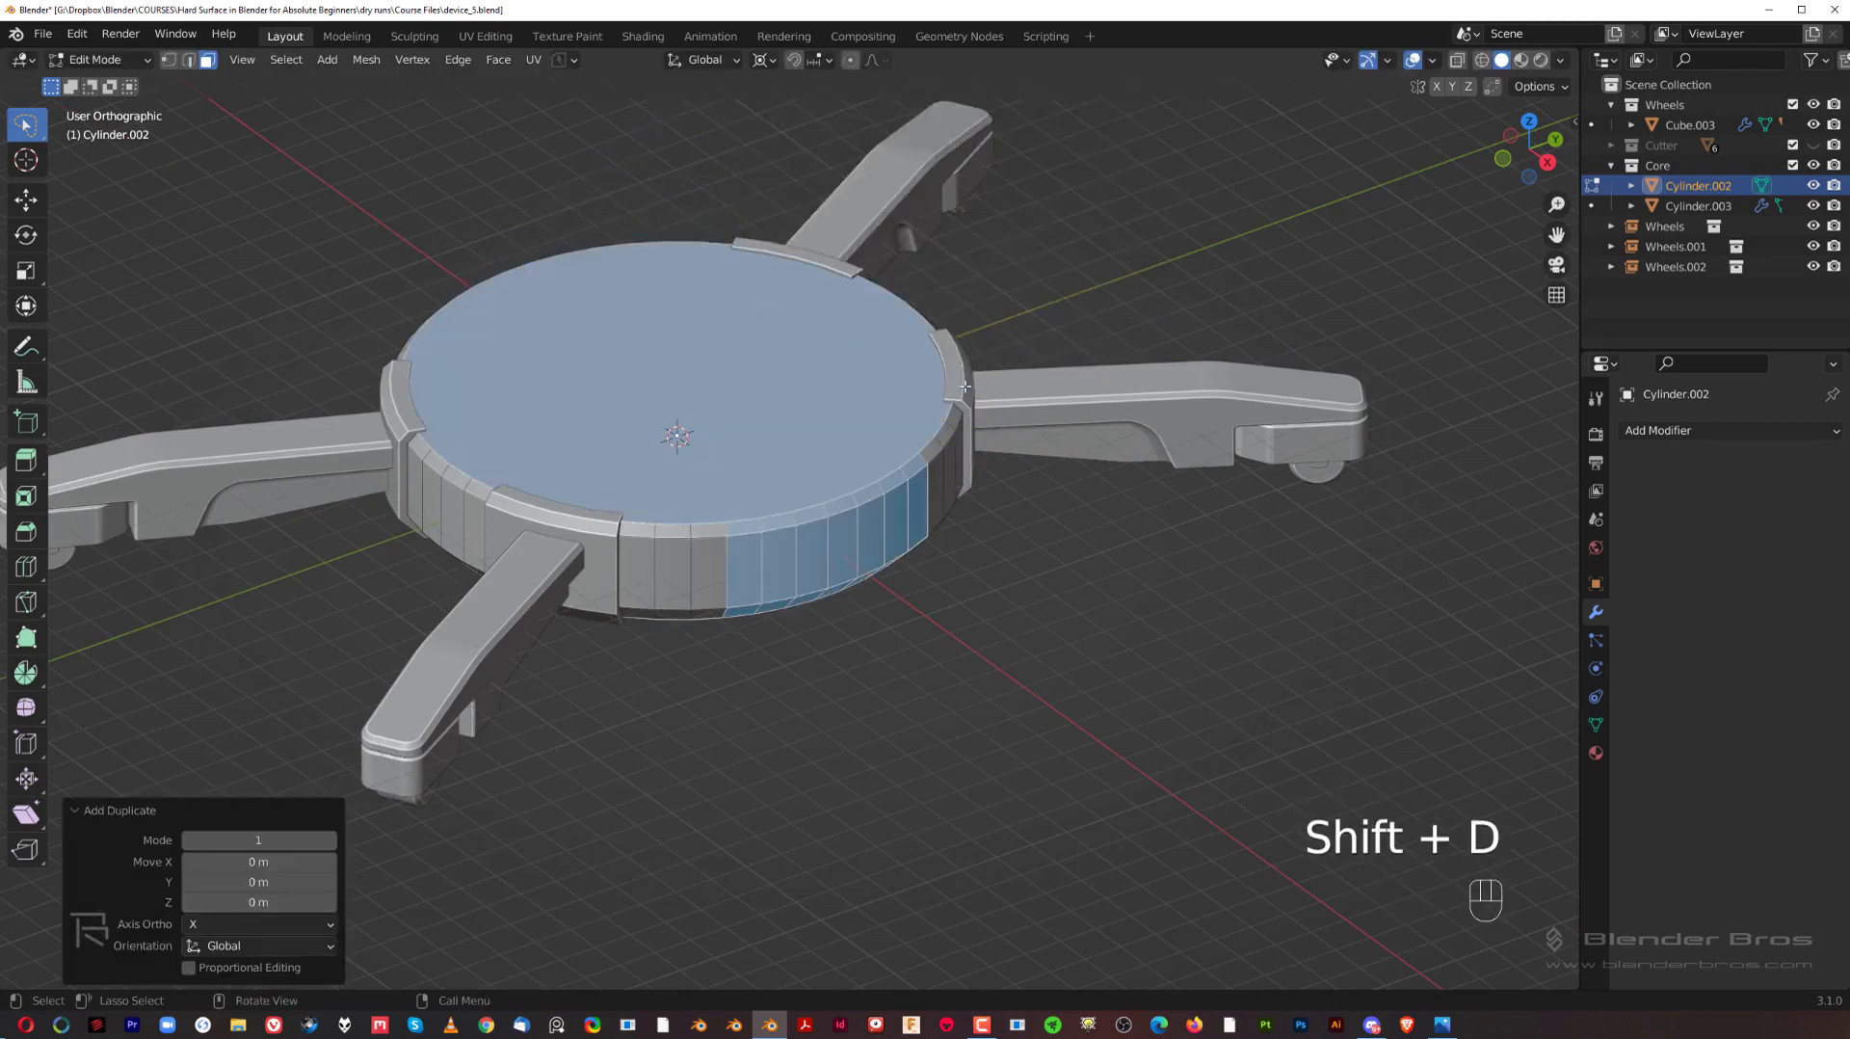
{"action": "key", "text": "slash"}
{"action": "key", "text": "slash"}
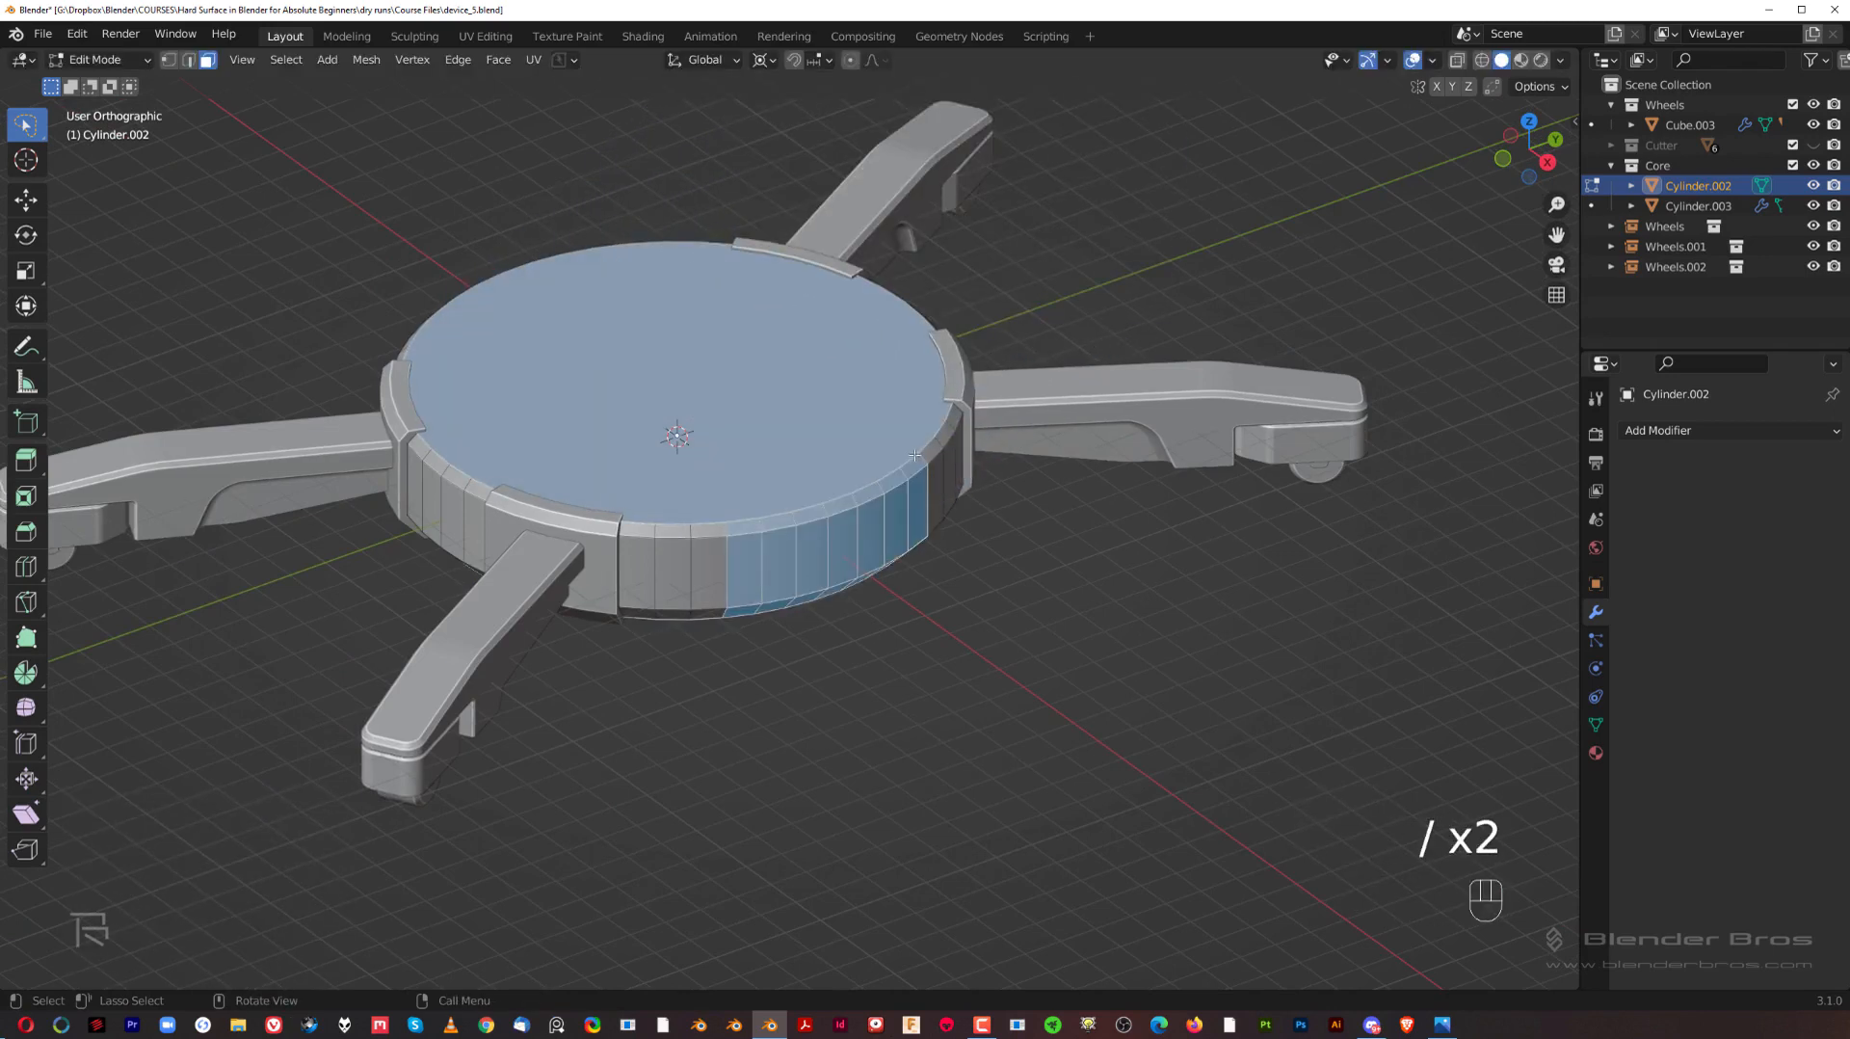
{"action": "key", "text": "p"}
{"action": "left_click", "coordinate": [1010, 532]}
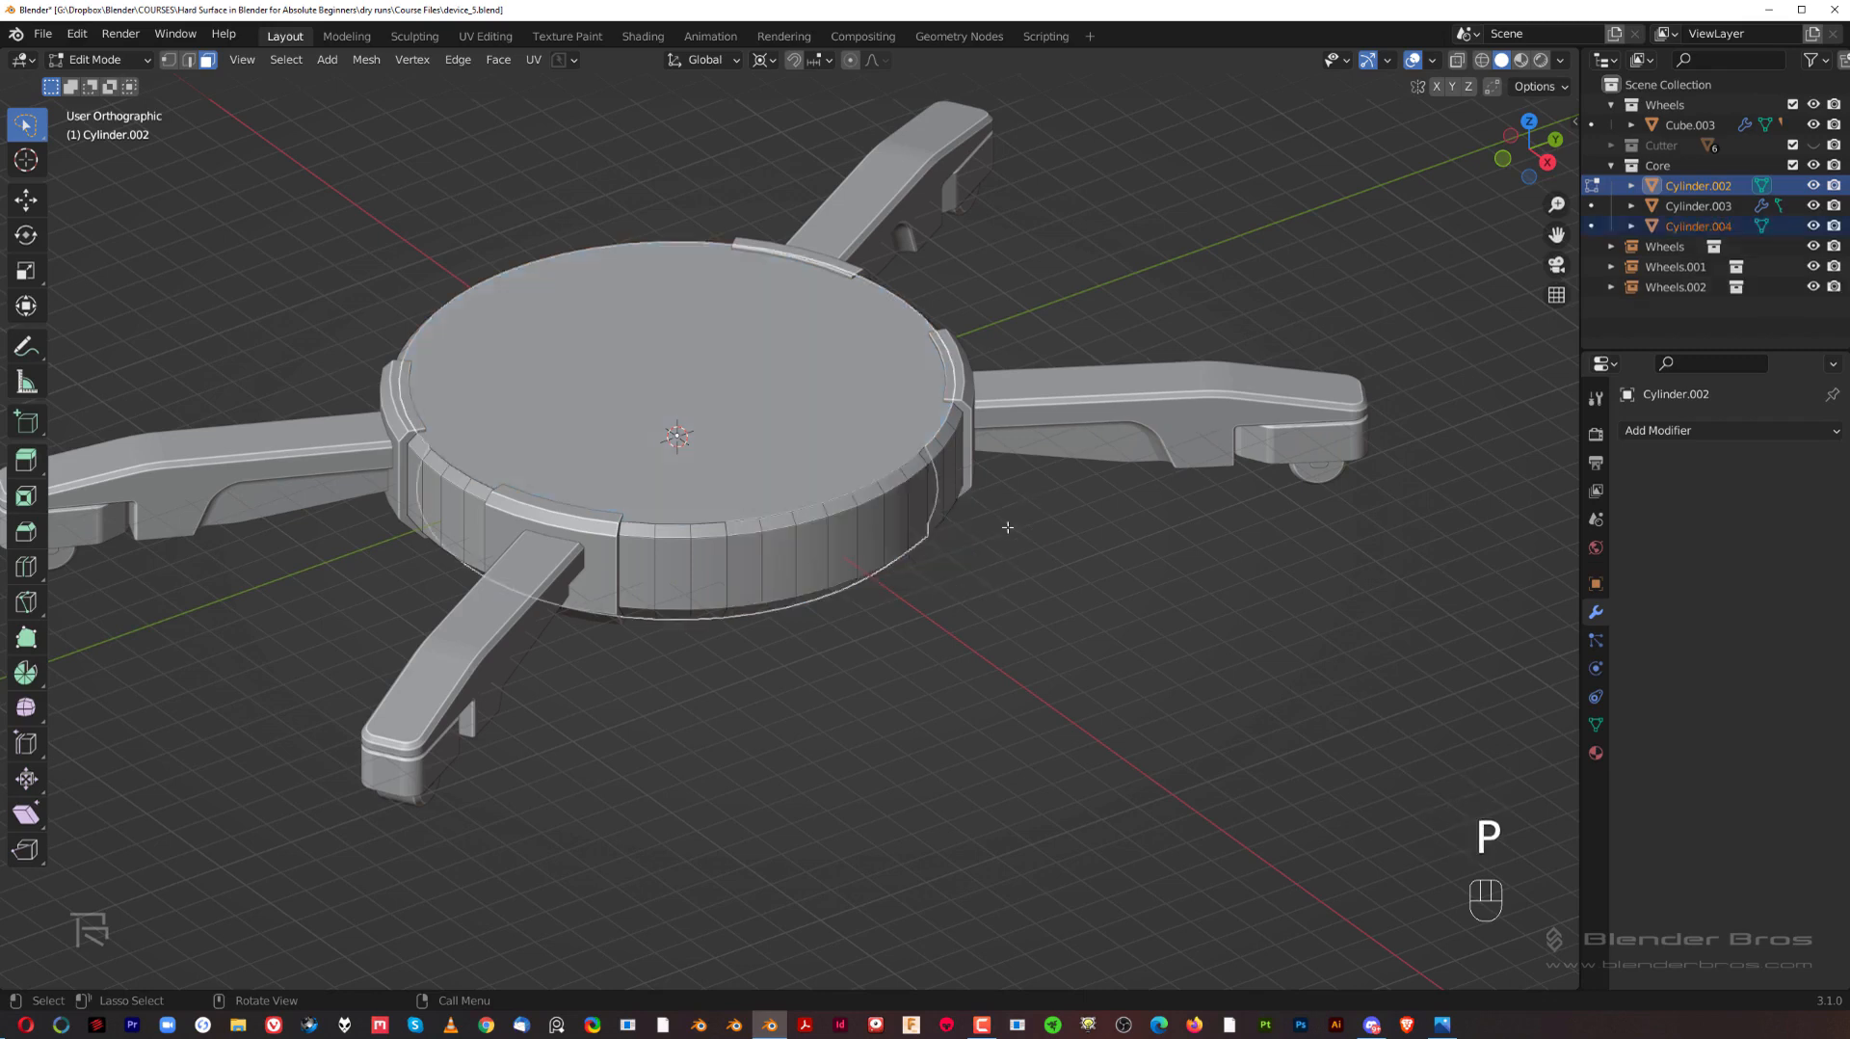
Step: Select the separated hub faces as an object and isolate them in local view
{"action": "key", "text": "Tab"}
{"action": "left_click", "coordinate": [835, 484]}
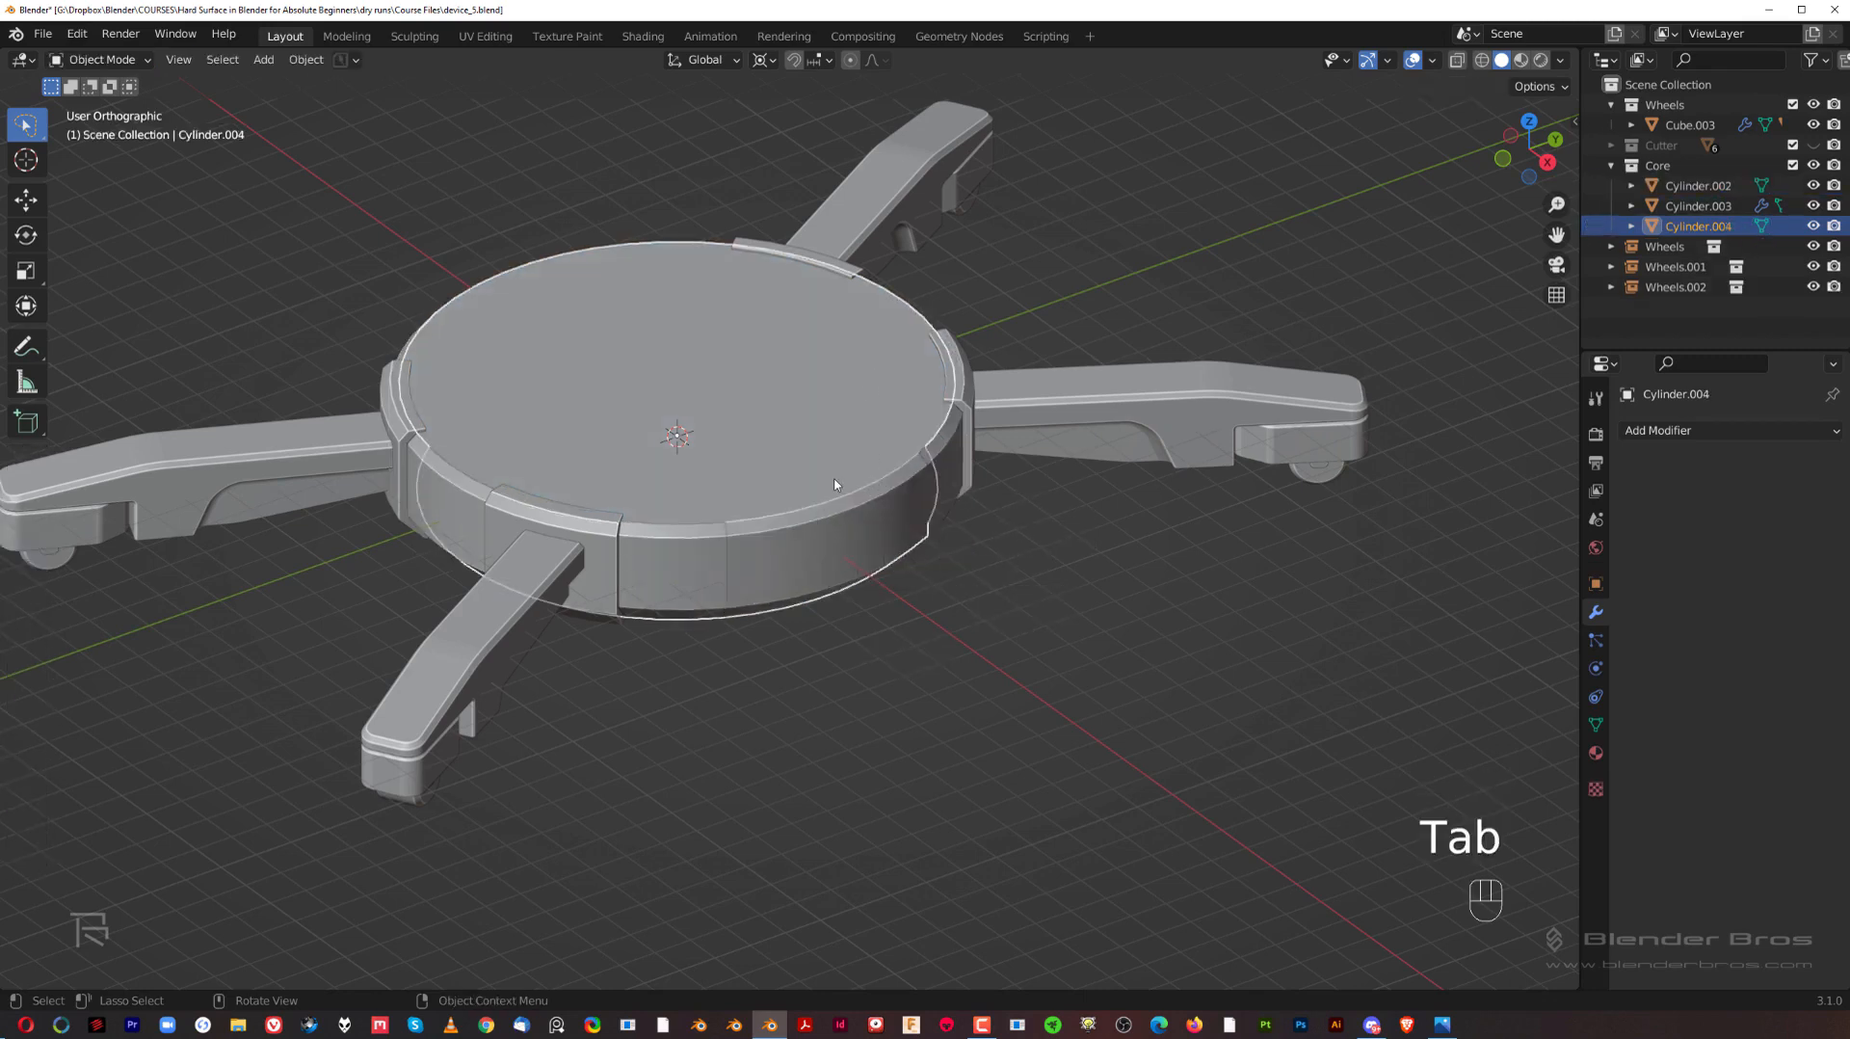
{"action": "key", "text": "g"}
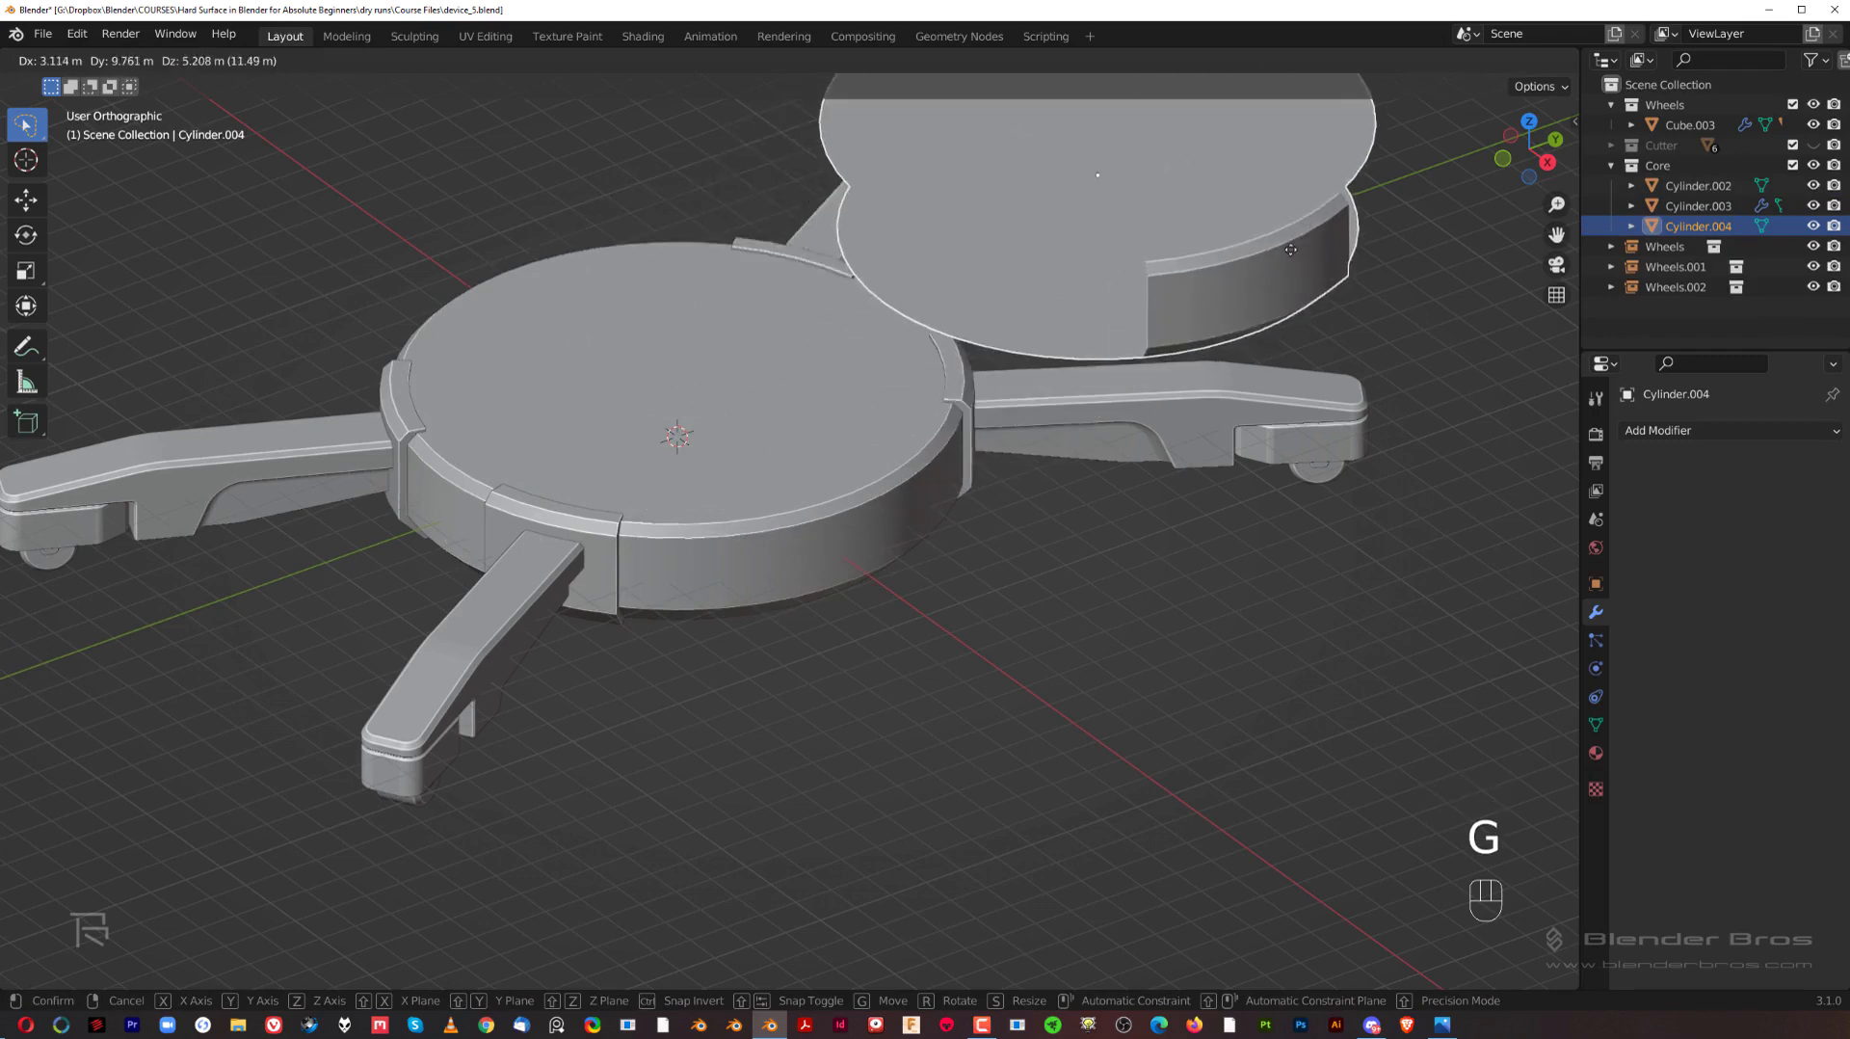
{"action": "right_click", "coordinate": [1131, 490]}
{"action": "key", "text": "slash"}
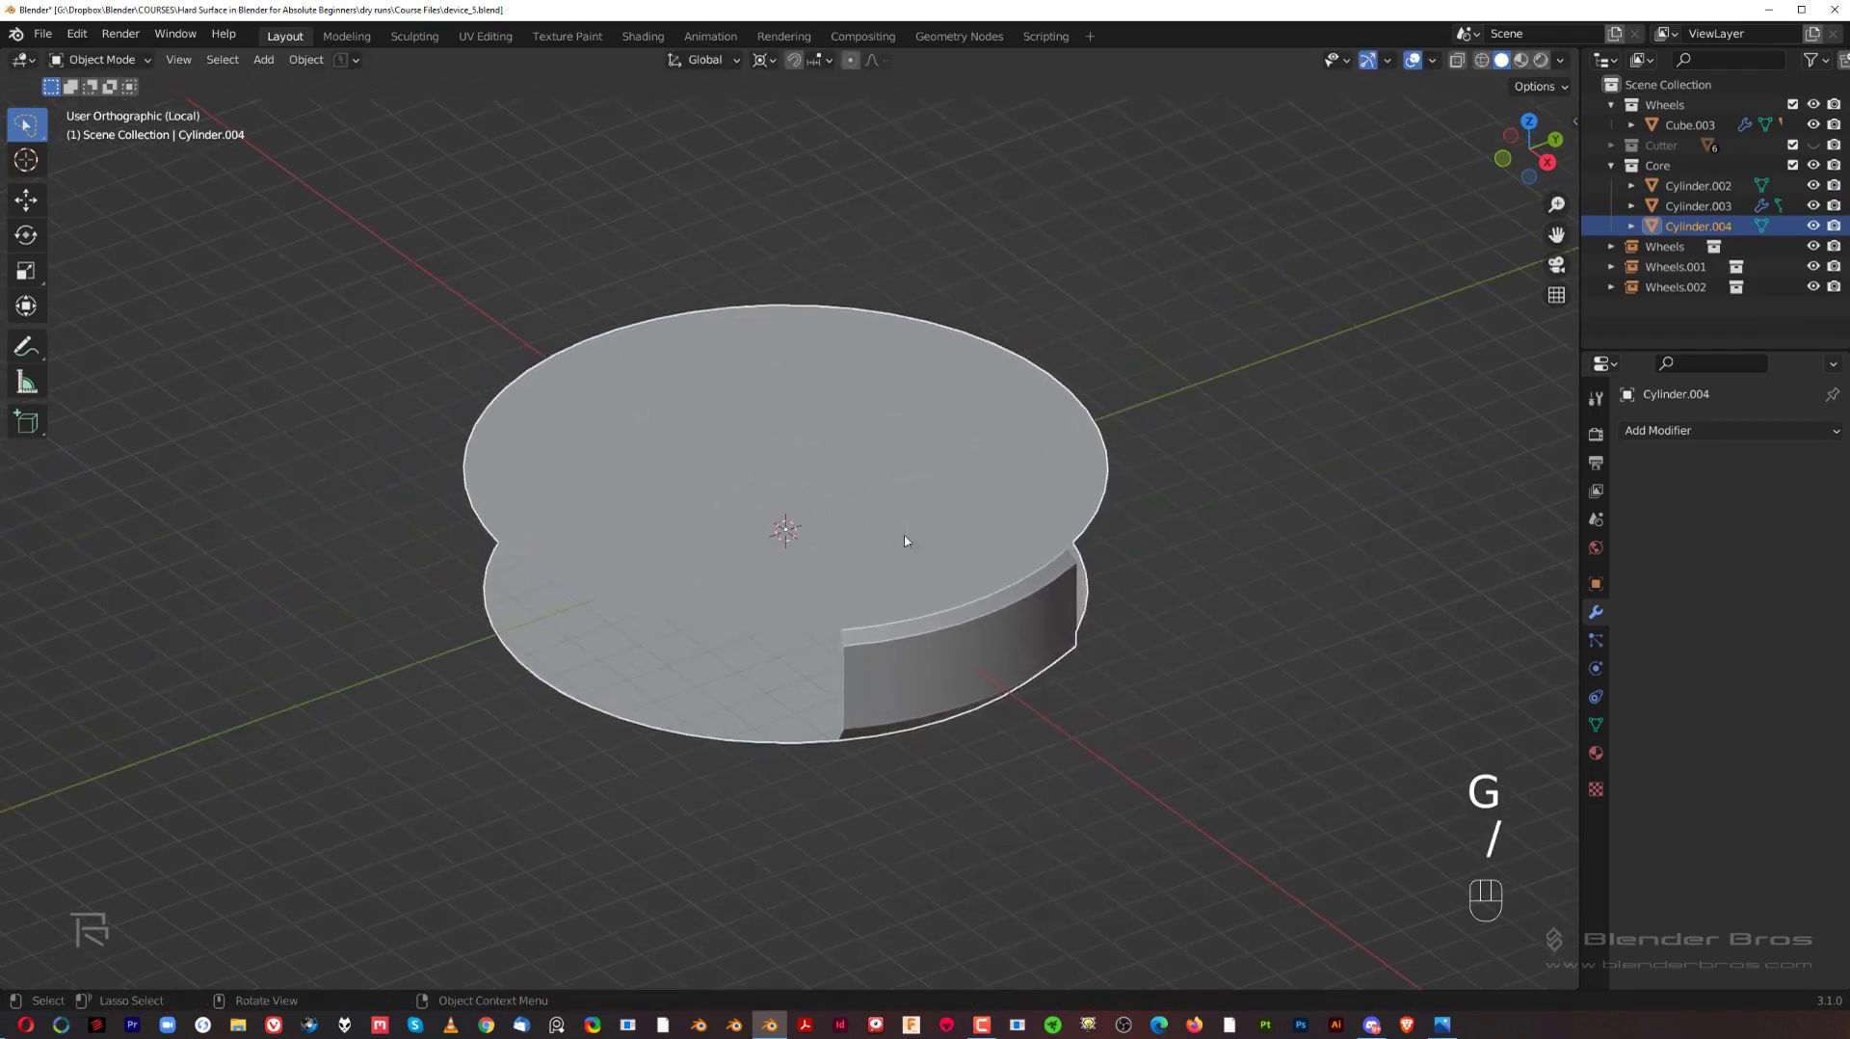
Step: Inset the isolated piece's top and bottom faces together to form a narrow rim around each
{"action": "key", "text": "Tab"}
{"action": "middle_click_drag", "start_coordinate": [790, 674], "coordinate": [739, 636]}
{"action": "left_click", "coordinate": [761, 607], "text": "shift"}
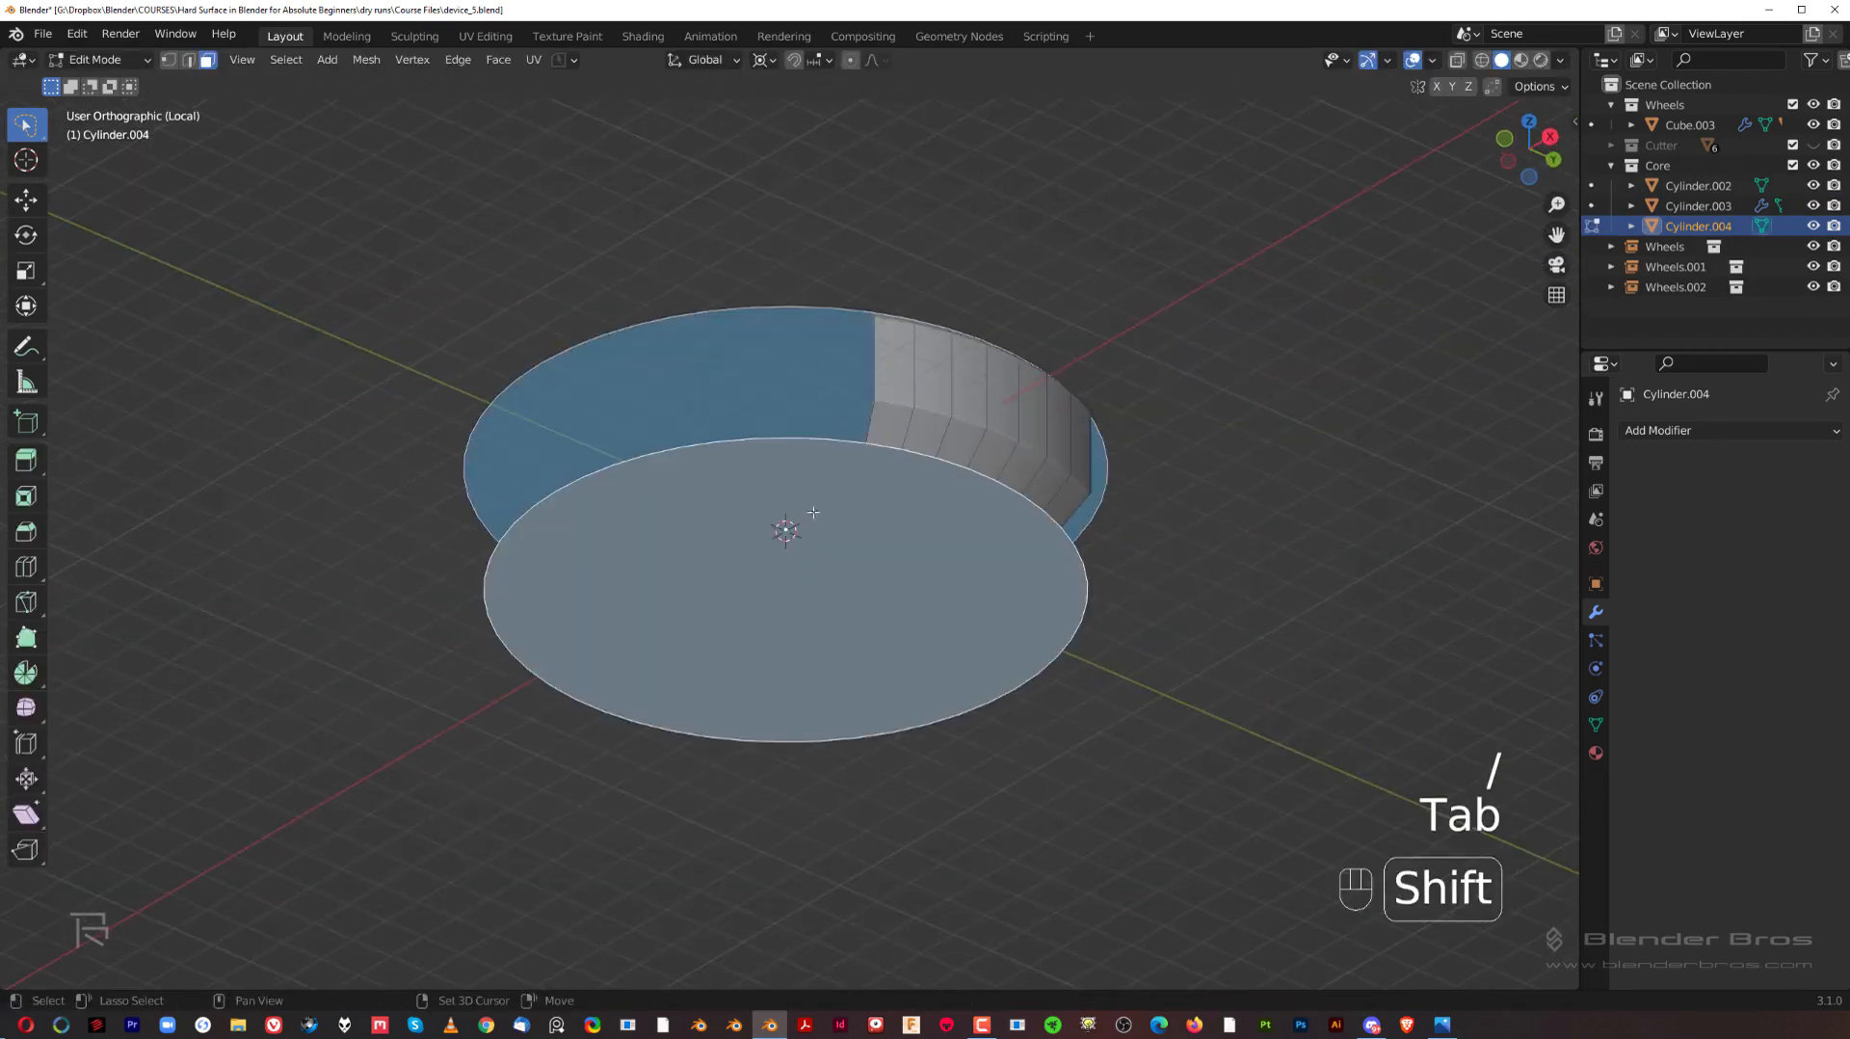
{"action": "middle_click_drag", "start_coordinate": [830, 424], "coordinate": [895, 562]}
{"action": "scroll", "coordinate": [1291, 603], "scroll_direction": "up", "scroll_amount": 2}
{"action": "key", "text": "i"}
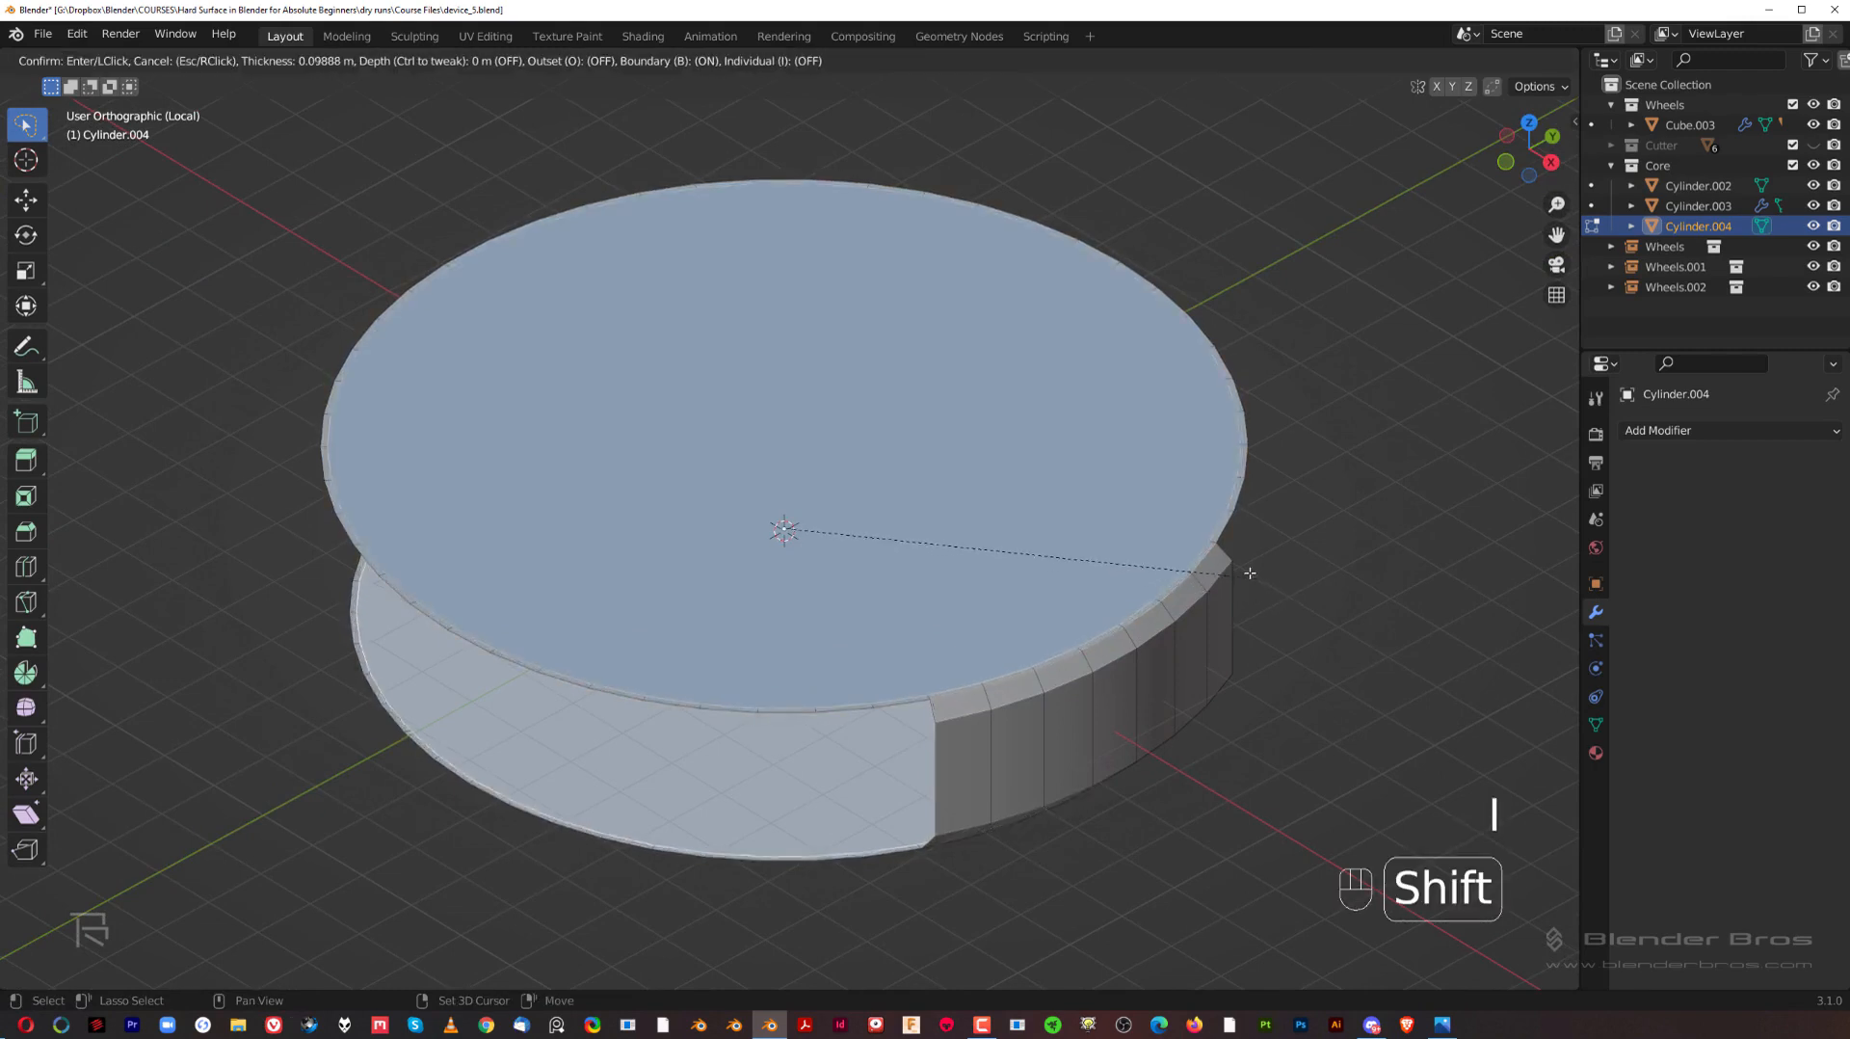
{"action": "left_click", "coordinate": [1081, 537]}
Step: Delete the large top and bottom faces and their rims, except for the rim sections adjoining the curved wall
{"action": "key", "text": "ctrl+z"}
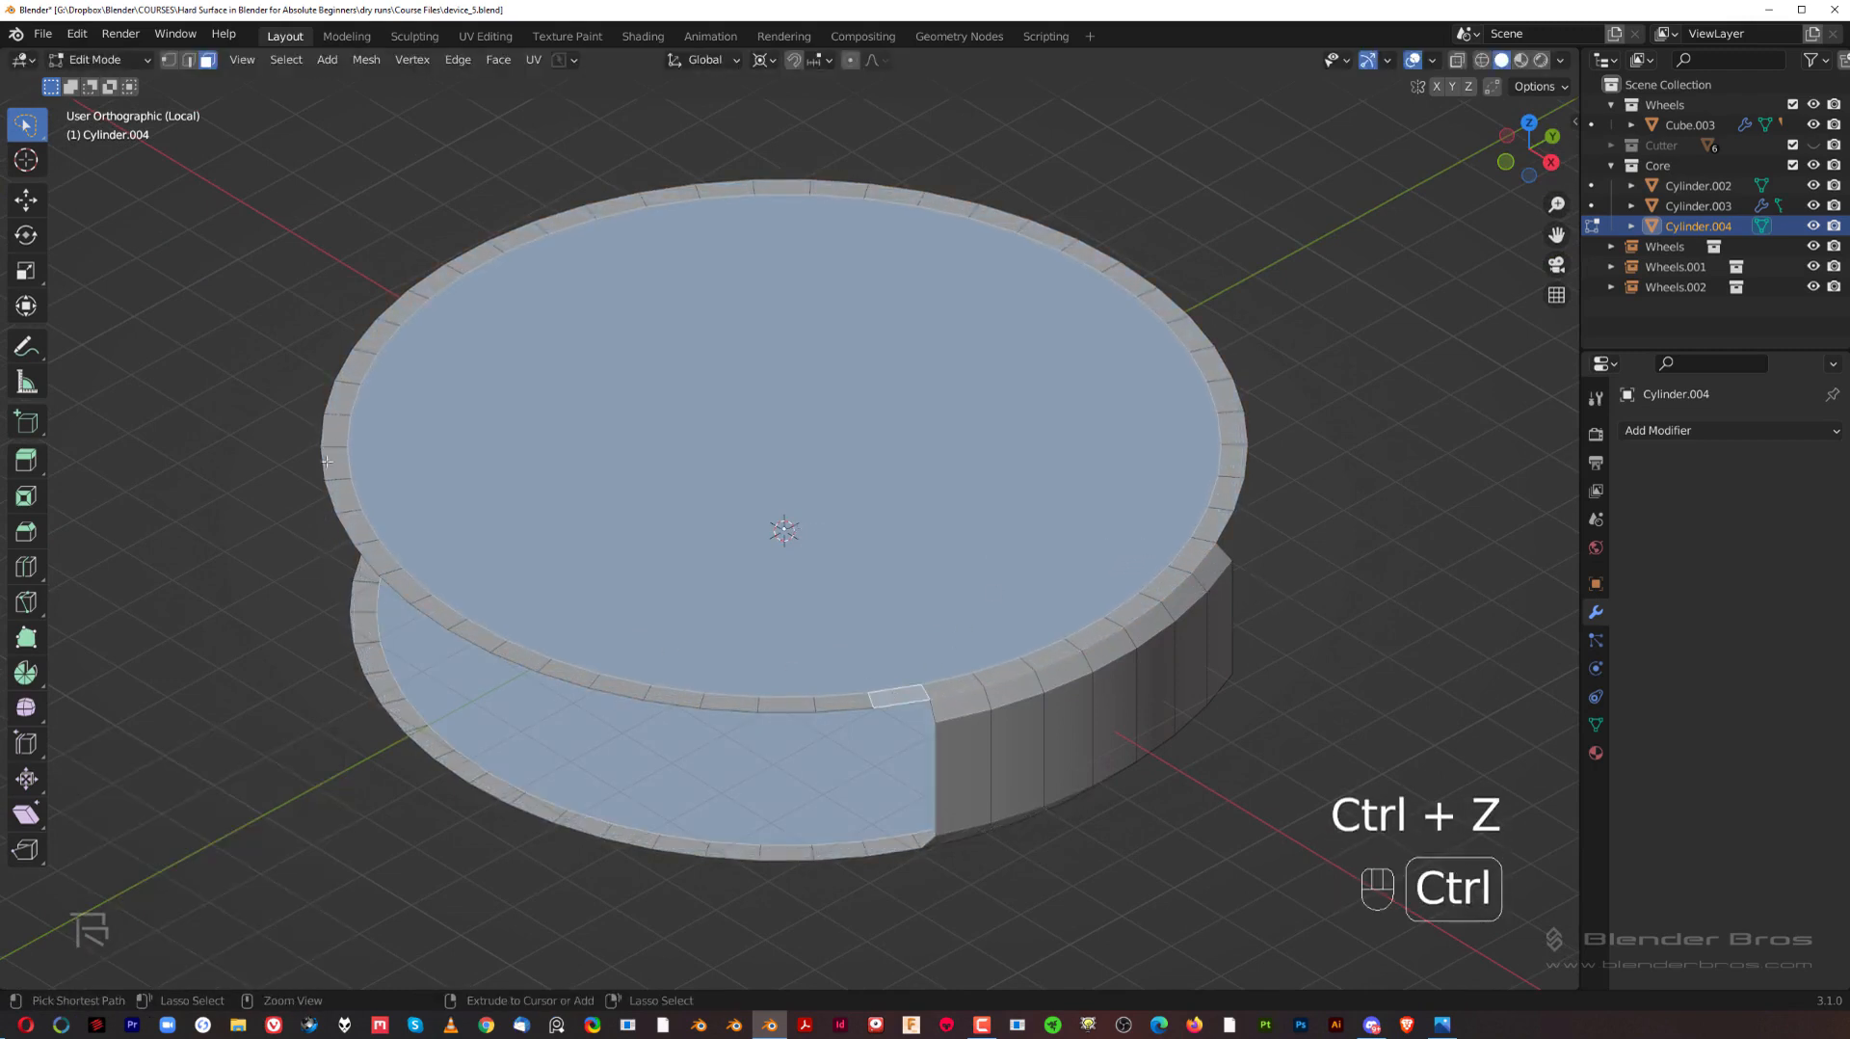
{"action": "left_click", "coordinate": [424, 332], "text": "ctrl"}
{"action": "left_click", "coordinate": [752, 186], "text": "ctrl"}
{"action": "left_click", "coordinate": [1212, 525], "text": "ctrl"}
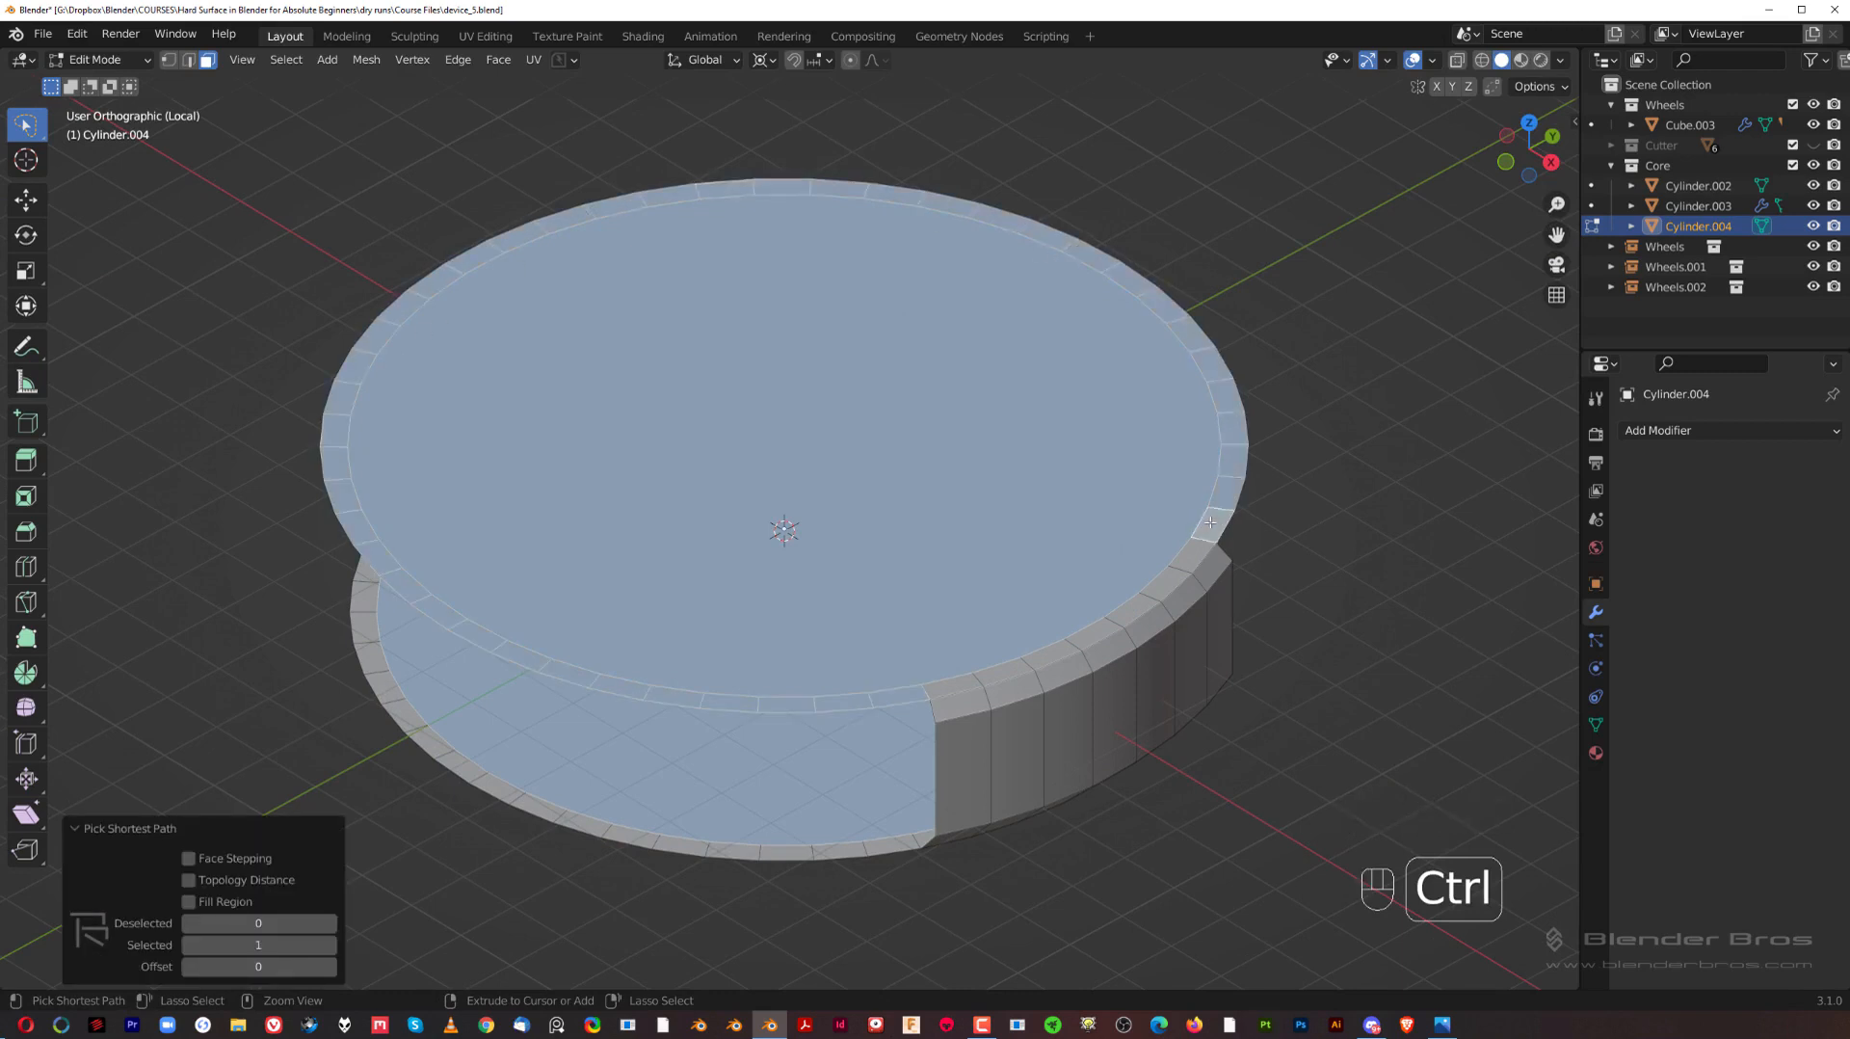
{"action": "scroll", "coordinate": [872, 798], "scroll_direction": "down", "scroll_amount": 1}
{"action": "middle_click_drag", "start_coordinate": [868, 805], "coordinate": [1147, 546], "text": "shift"}
{"action": "left_click", "coordinate": [1027, 583], "text": "shift"}
{"action": "left_click", "coordinate": [596, 356], "text": "ctrl"}
{"action": "key", "text": "ctrl+z"}
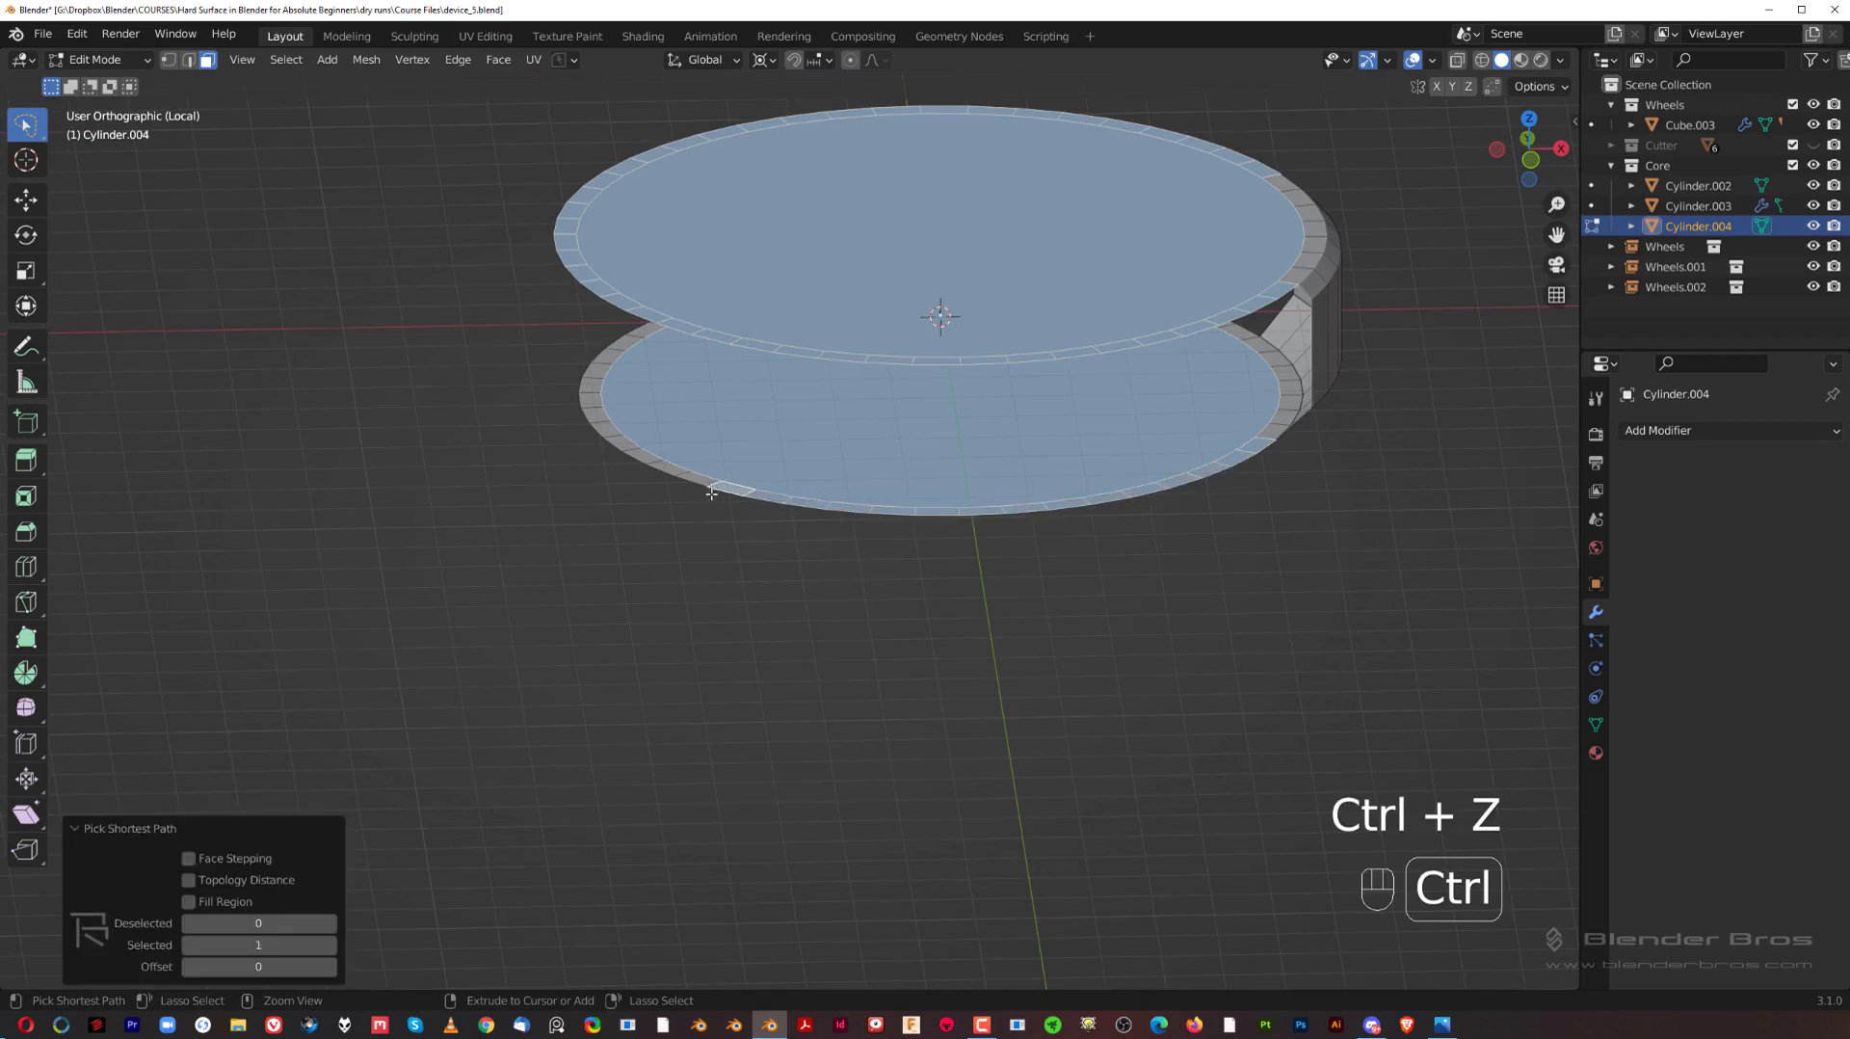
{"action": "left_click", "coordinate": [642, 349], "text": "ctrl"}
{"action": "middle_click_drag", "start_coordinate": [642, 349], "coordinate": [731, 554]}
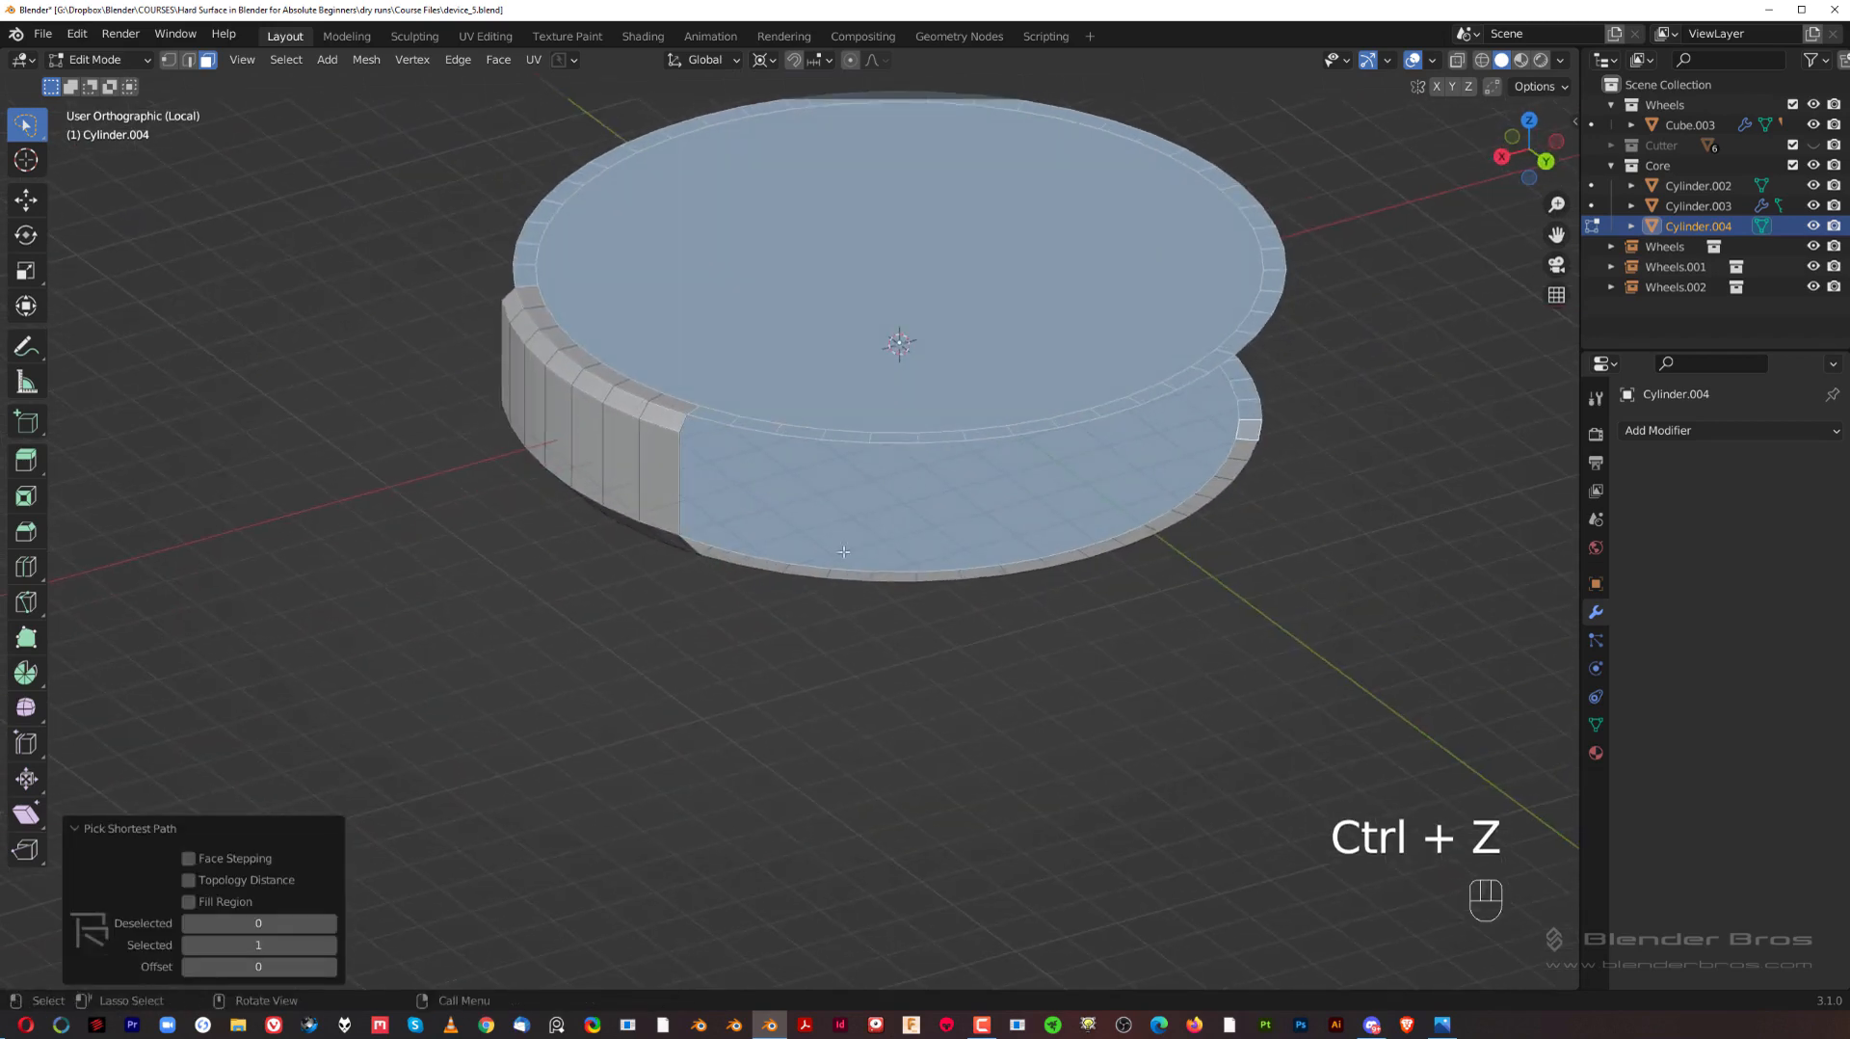
{"action": "left_click", "coordinate": [733, 557], "text": "ctrl"}
{"action": "key", "text": "x"}
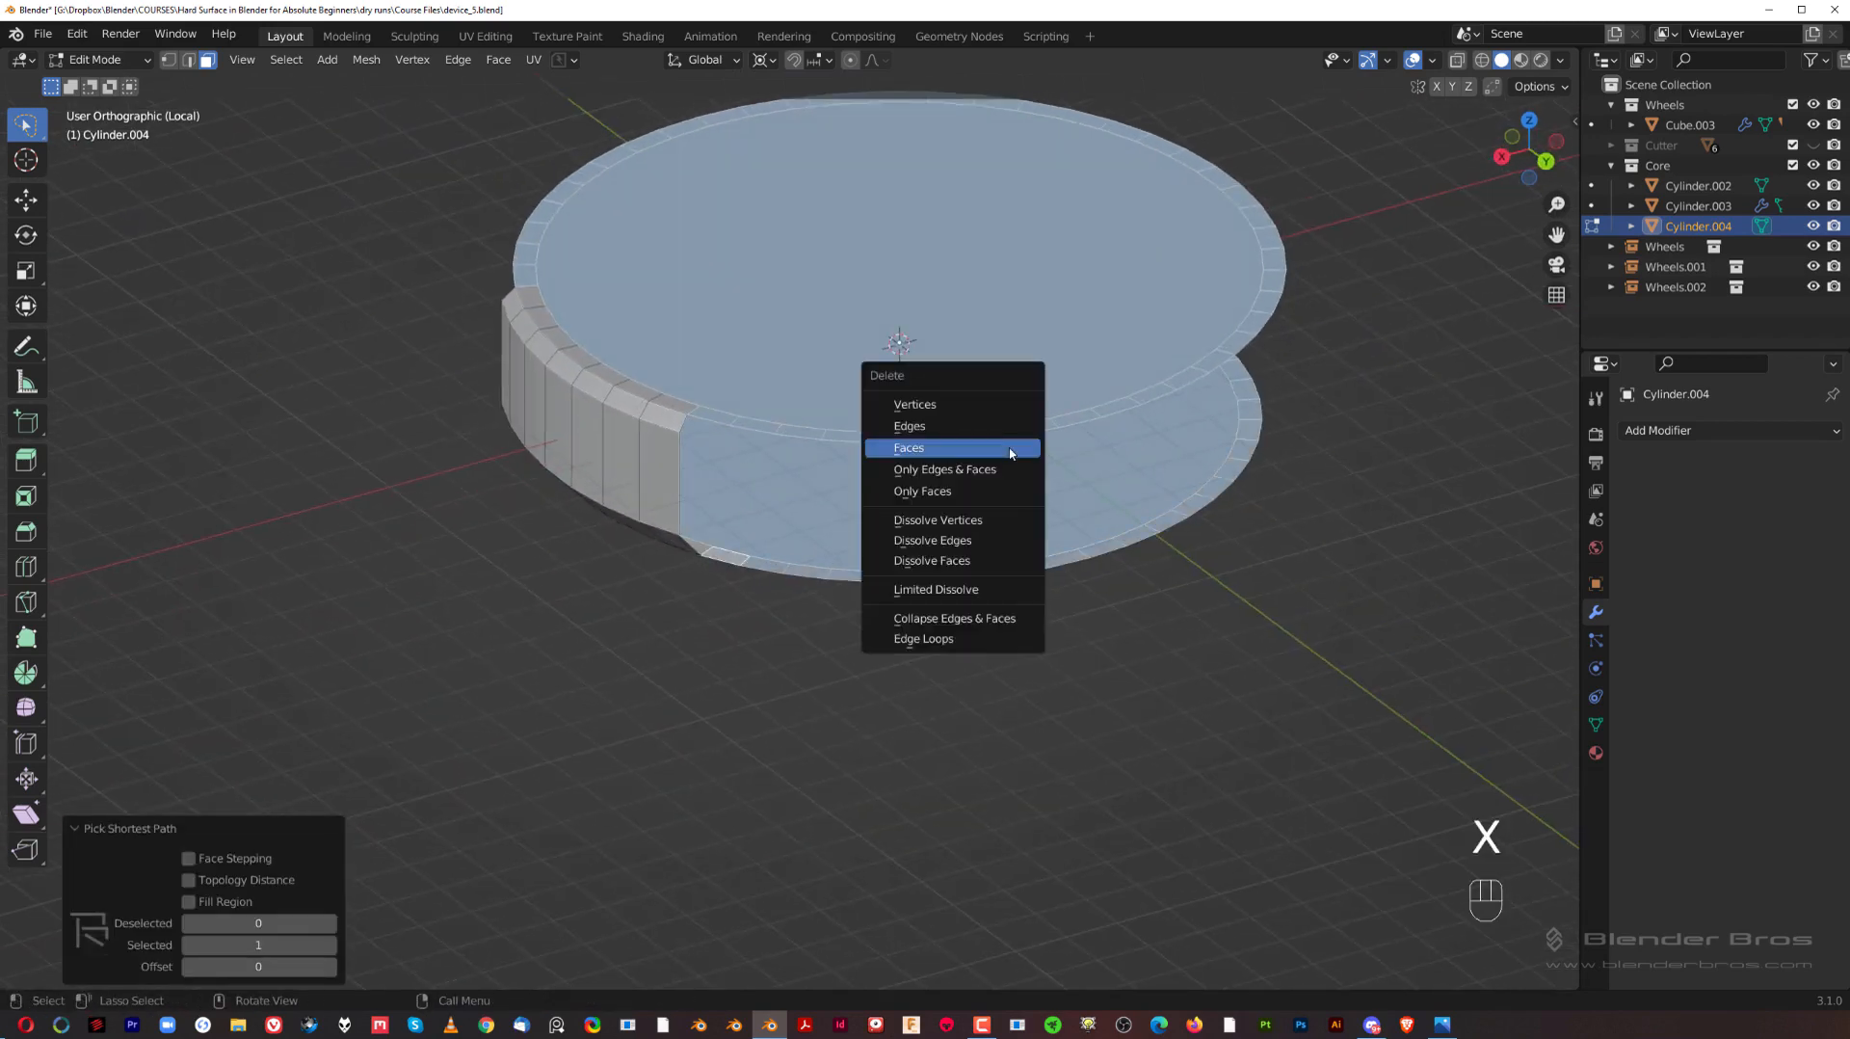
{"action": "left_click", "coordinate": [1010, 453]}
Step: Return to object mode and examine the remaining curved panel in perspective view
{"action": "mouse_move", "coordinate": [860, 466]}
{"action": "middle_mouse_down"}
{"action": "mouse_move", "coordinate": [1098, 421]}
{"action": "mouse_move", "coordinate": [878, 497]}
{"action": "middle_mouse_up"}
{"action": "scroll", "coordinate": [1079, 318], "scroll_direction": "up", "scroll_amount": 1}
{"action": "key", "text": "Tab"}
{"action": "left_click", "coordinate": [1074, 161]}
{"action": "scroll", "coordinate": [896, 477], "scroll_direction": "up", "scroll_amount": 2}
{"action": "key", "text": "KP_5"}
{"action": "middle_click_drag", "start_coordinate": [969, 454], "coordinate": [984, 487]}
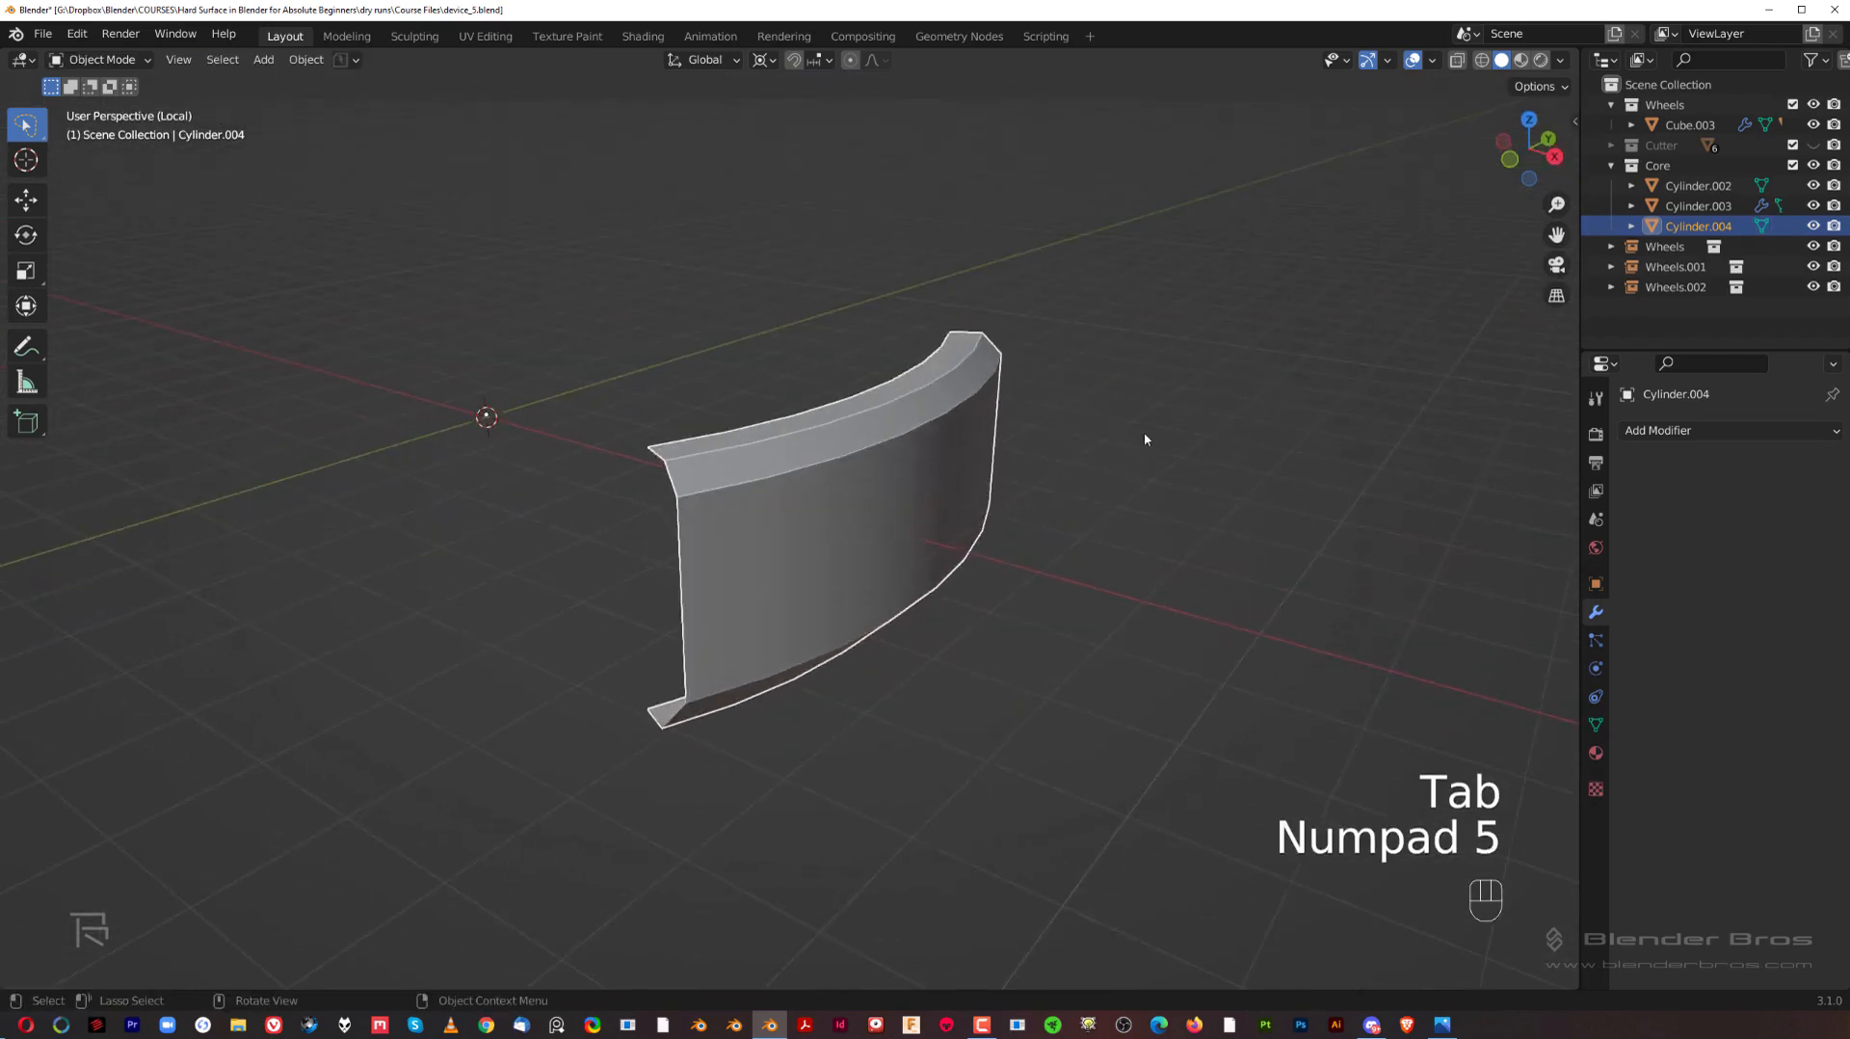
Step: Exit local view and add a Solidify modifier to the curved panel with -0.242 m thickness and Even Thickness enabled
{"action": "key", "text": "slash"}
{"action": "left_click", "coordinate": [1673, 435]}
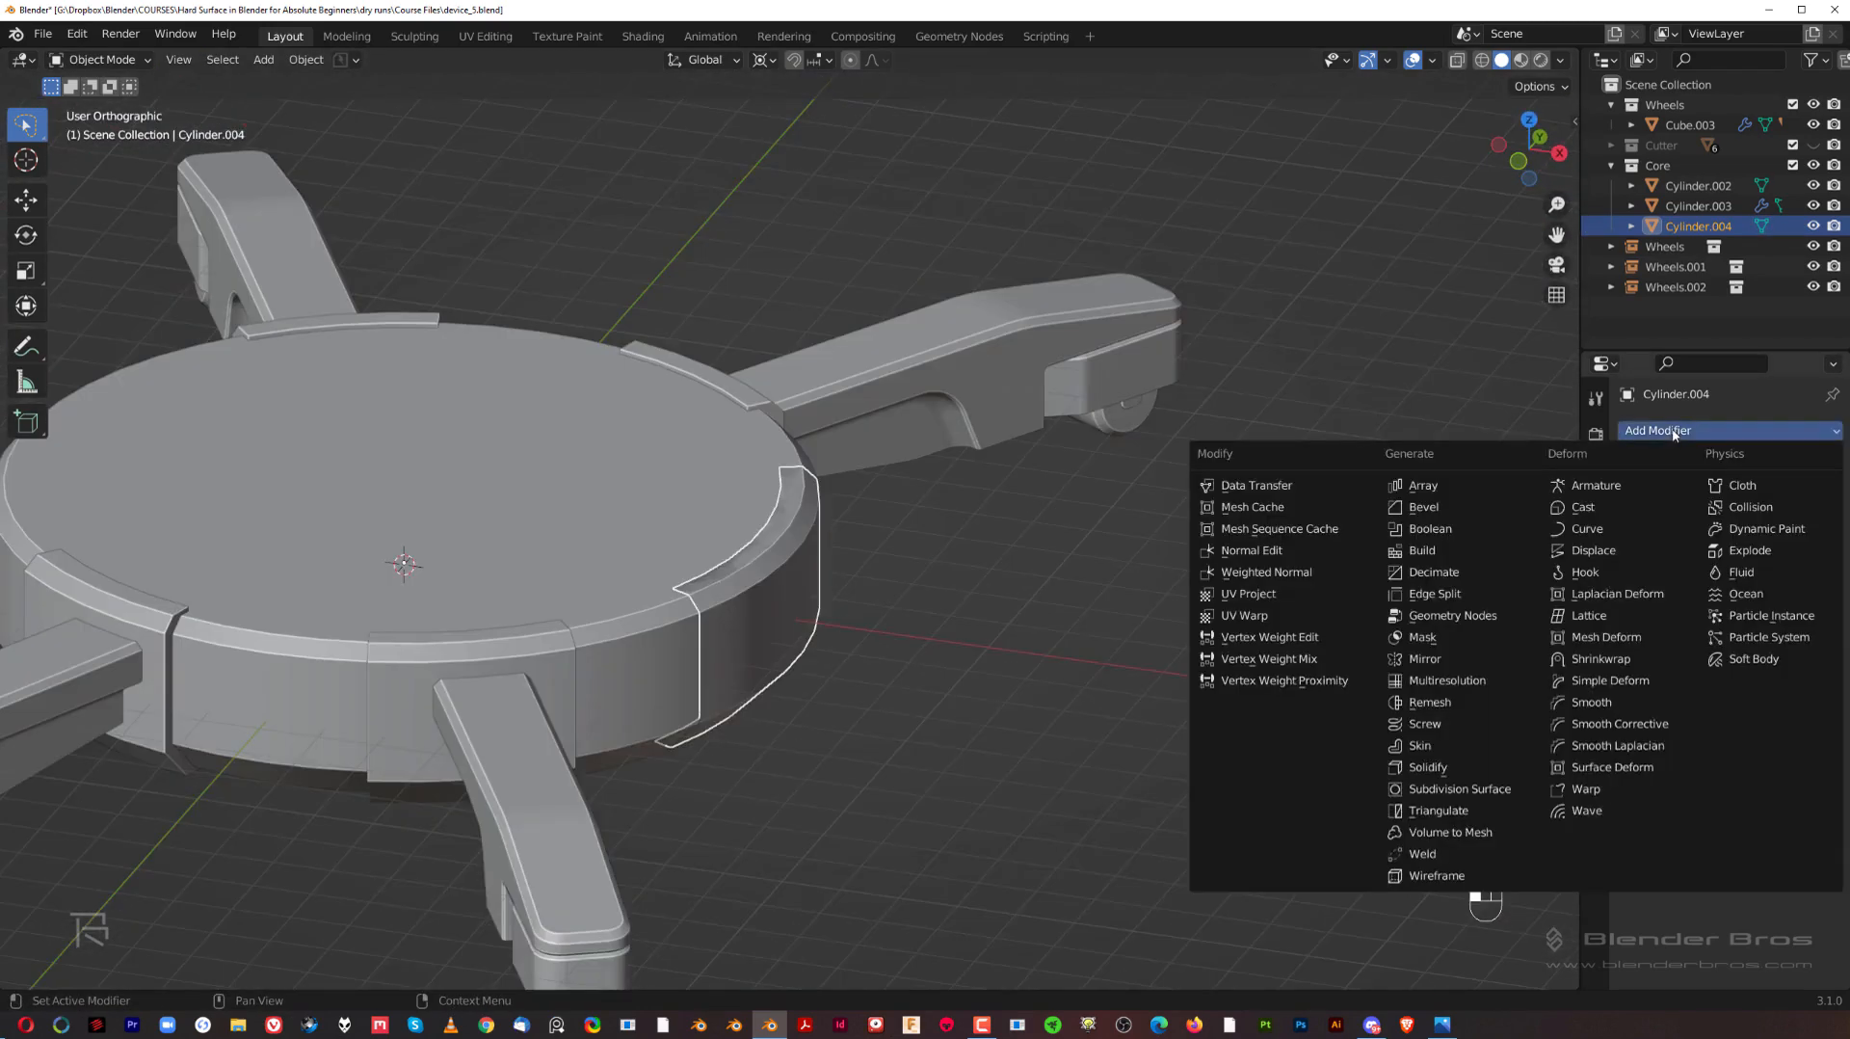
{"action": "left_click", "coordinate": [1435, 766]}
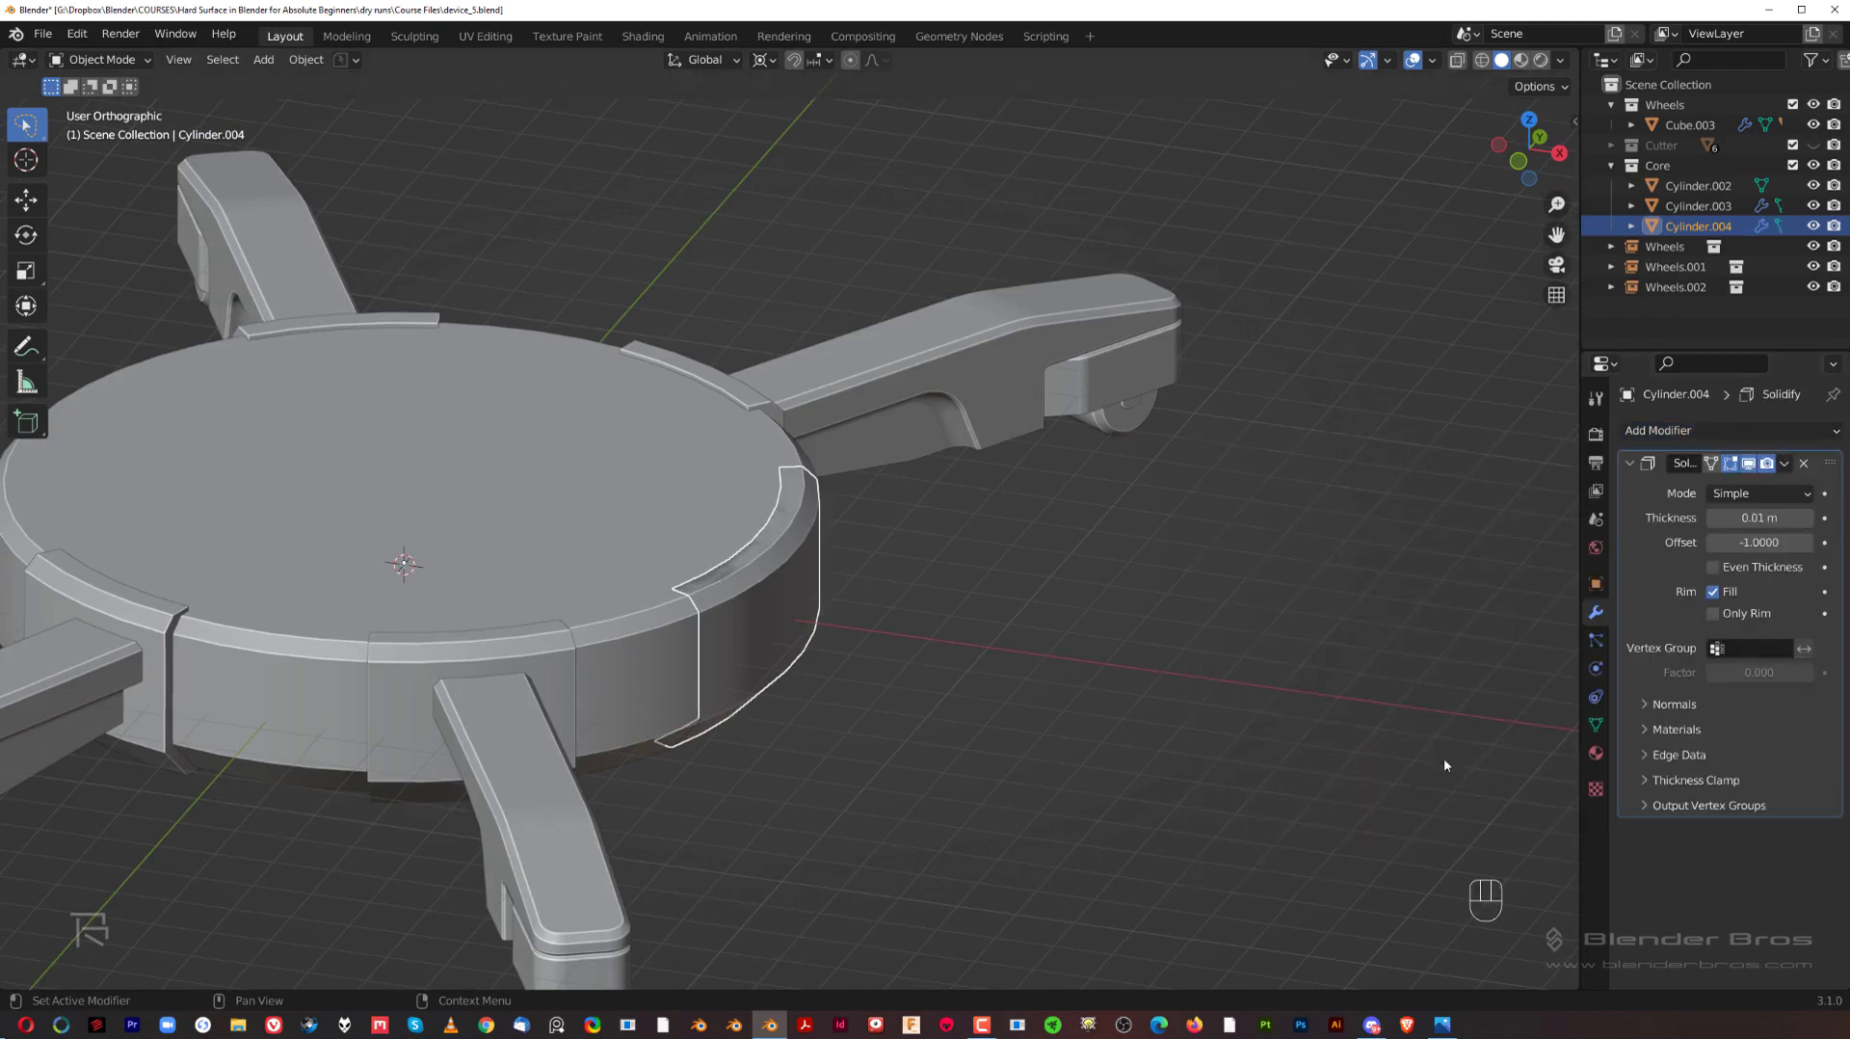
{"action": "left_click_drag", "start_coordinate": [1759, 518], "coordinate": [1627, 517], "text": "shift"}
{"action": "middle_click_drag", "start_coordinate": [1320, 639], "coordinate": [1661, 552]}
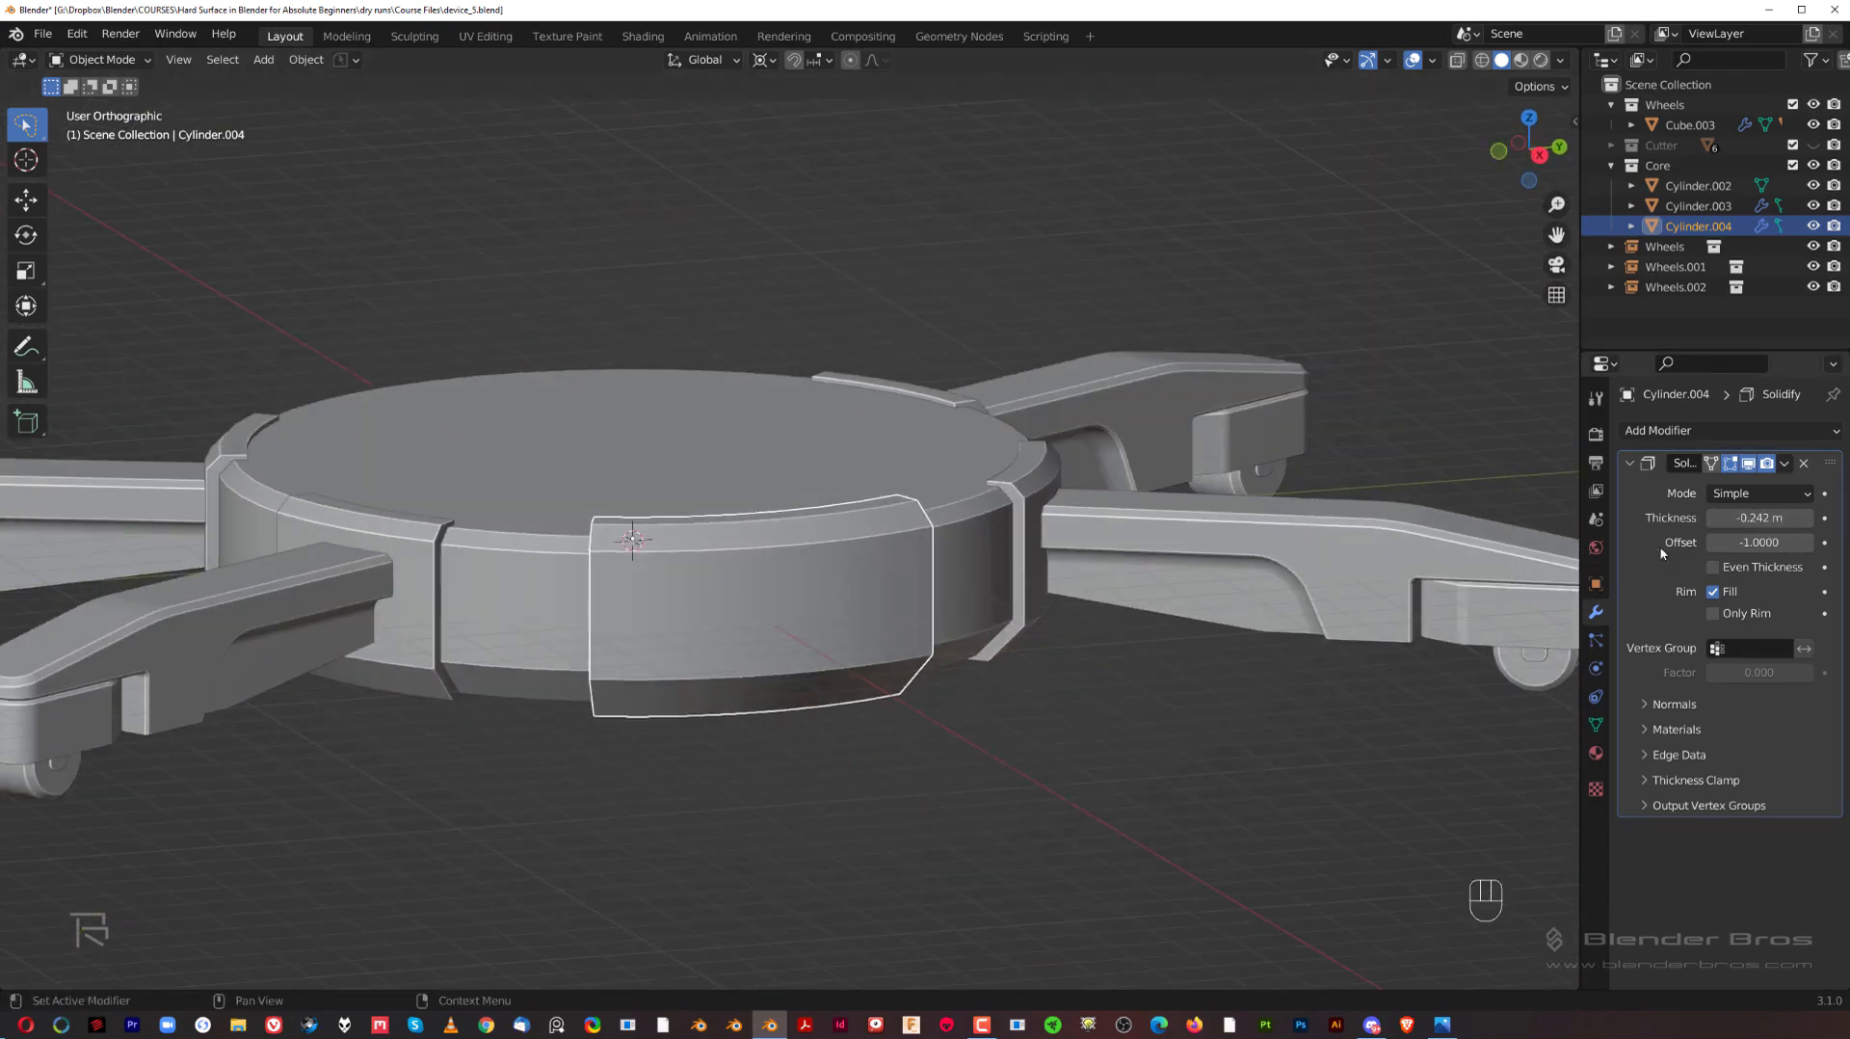
{"action": "left_click", "coordinate": [1748, 571]}
Step: Reveal the Cutter collection, subtract the large box cutter Cube.007 from the curved panel with a Boolean Difference, and hide the cutters again
{"action": "middle_click_drag", "start_coordinate": [917, 611], "coordinate": [838, 465]}
{"action": "key", "text": "shift+2"}
{"action": "left_click", "coordinate": [1175, 416]}
{"action": "left_click", "coordinate": [766, 512]}
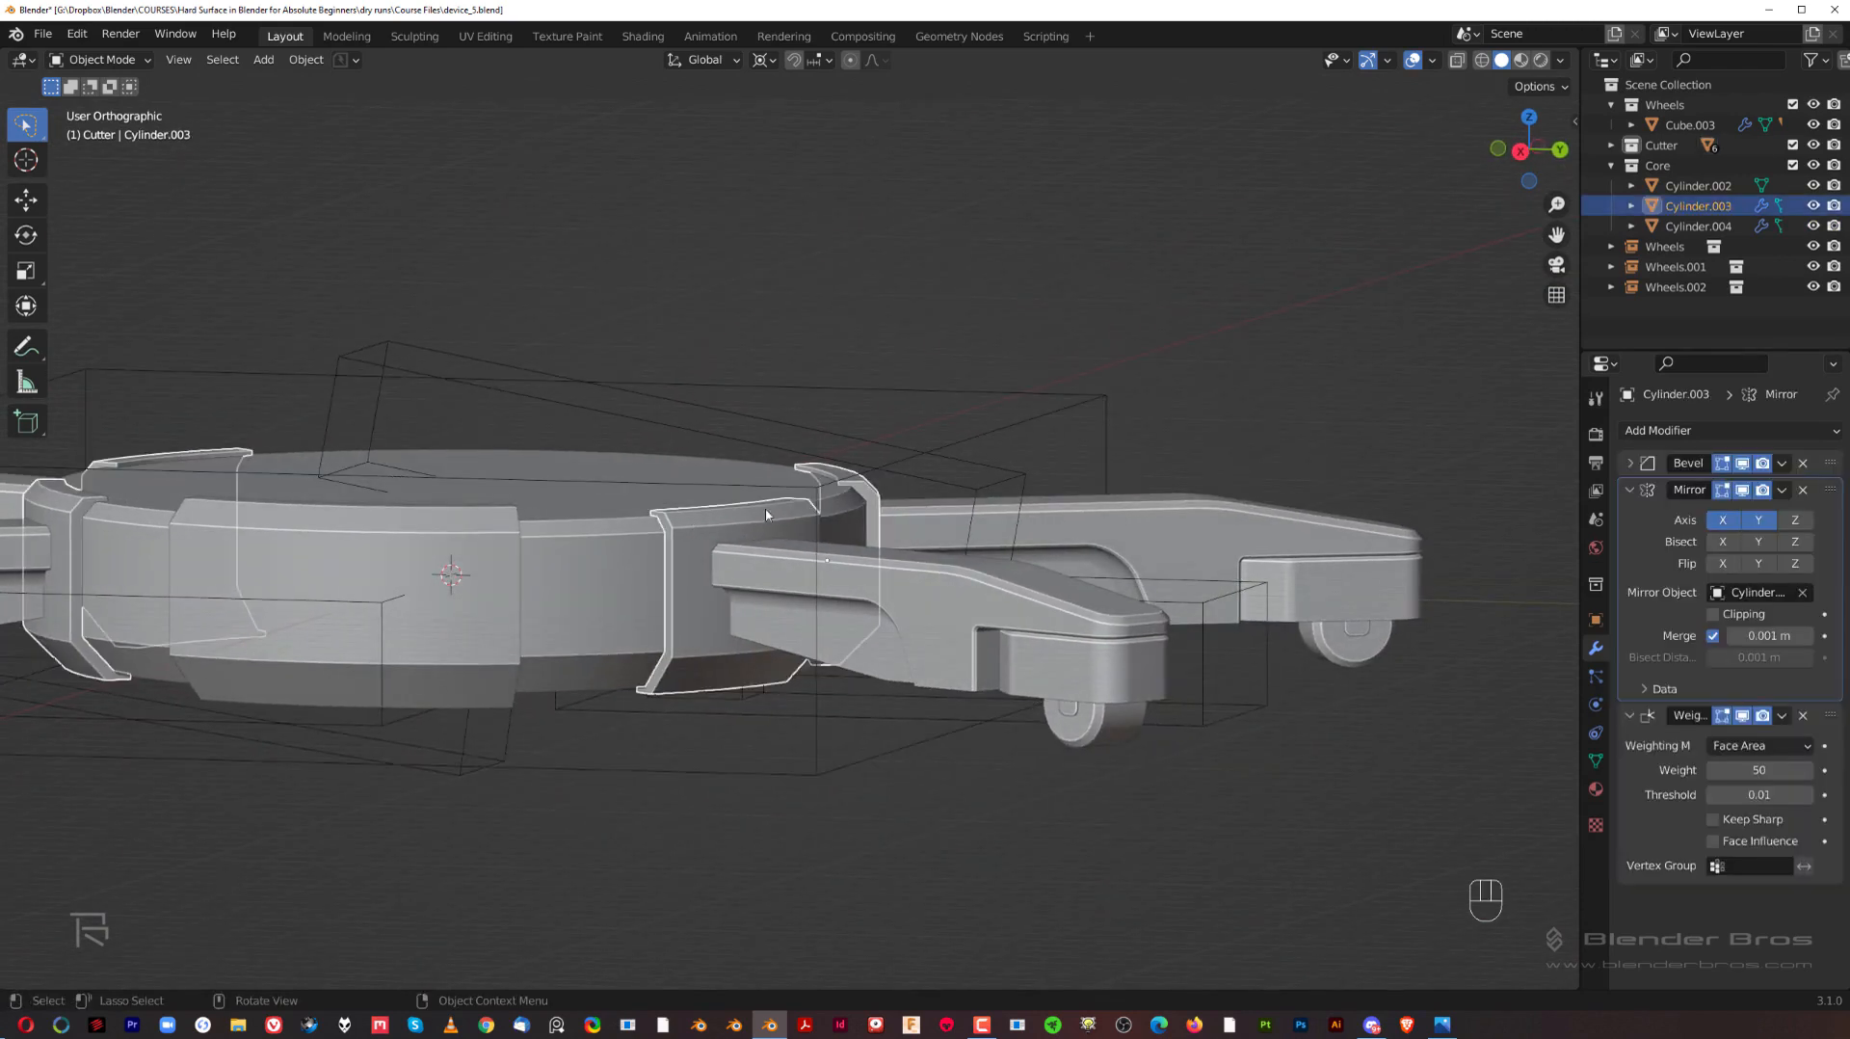
{"action": "left_click", "coordinate": [1124, 380]}
{"action": "left_click", "coordinate": [1107, 398]}
{"action": "middle_click_drag", "start_coordinate": [665, 541], "coordinate": [894, 462], "text": "shift"}
{"action": "scroll", "coordinate": [927, 482], "scroll_direction": "up", "scroll_amount": 2}
{"action": "key", "text": "KP_5"}
{"action": "scroll", "coordinate": [358, 433], "scroll_direction": "up", "scroll_amount": 3}
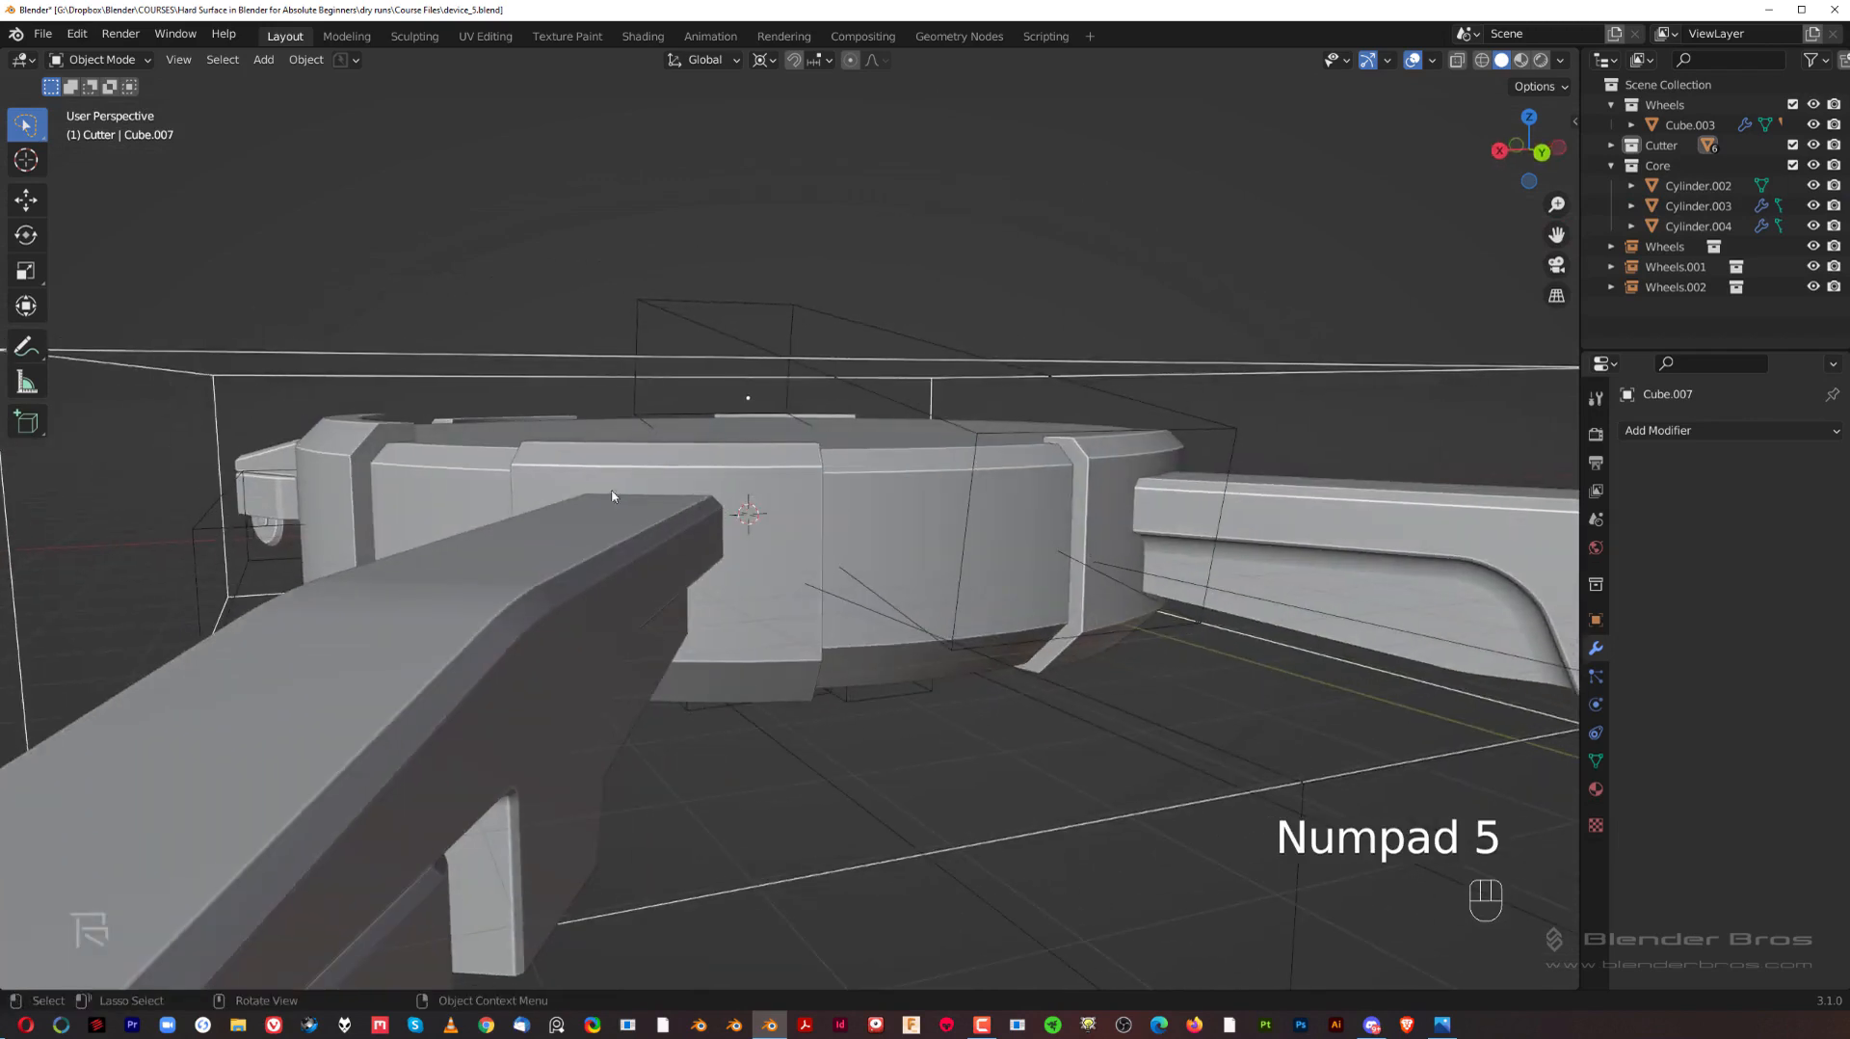
{"action": "left_click", "coordinate": [358, 433], "text": "shift"}
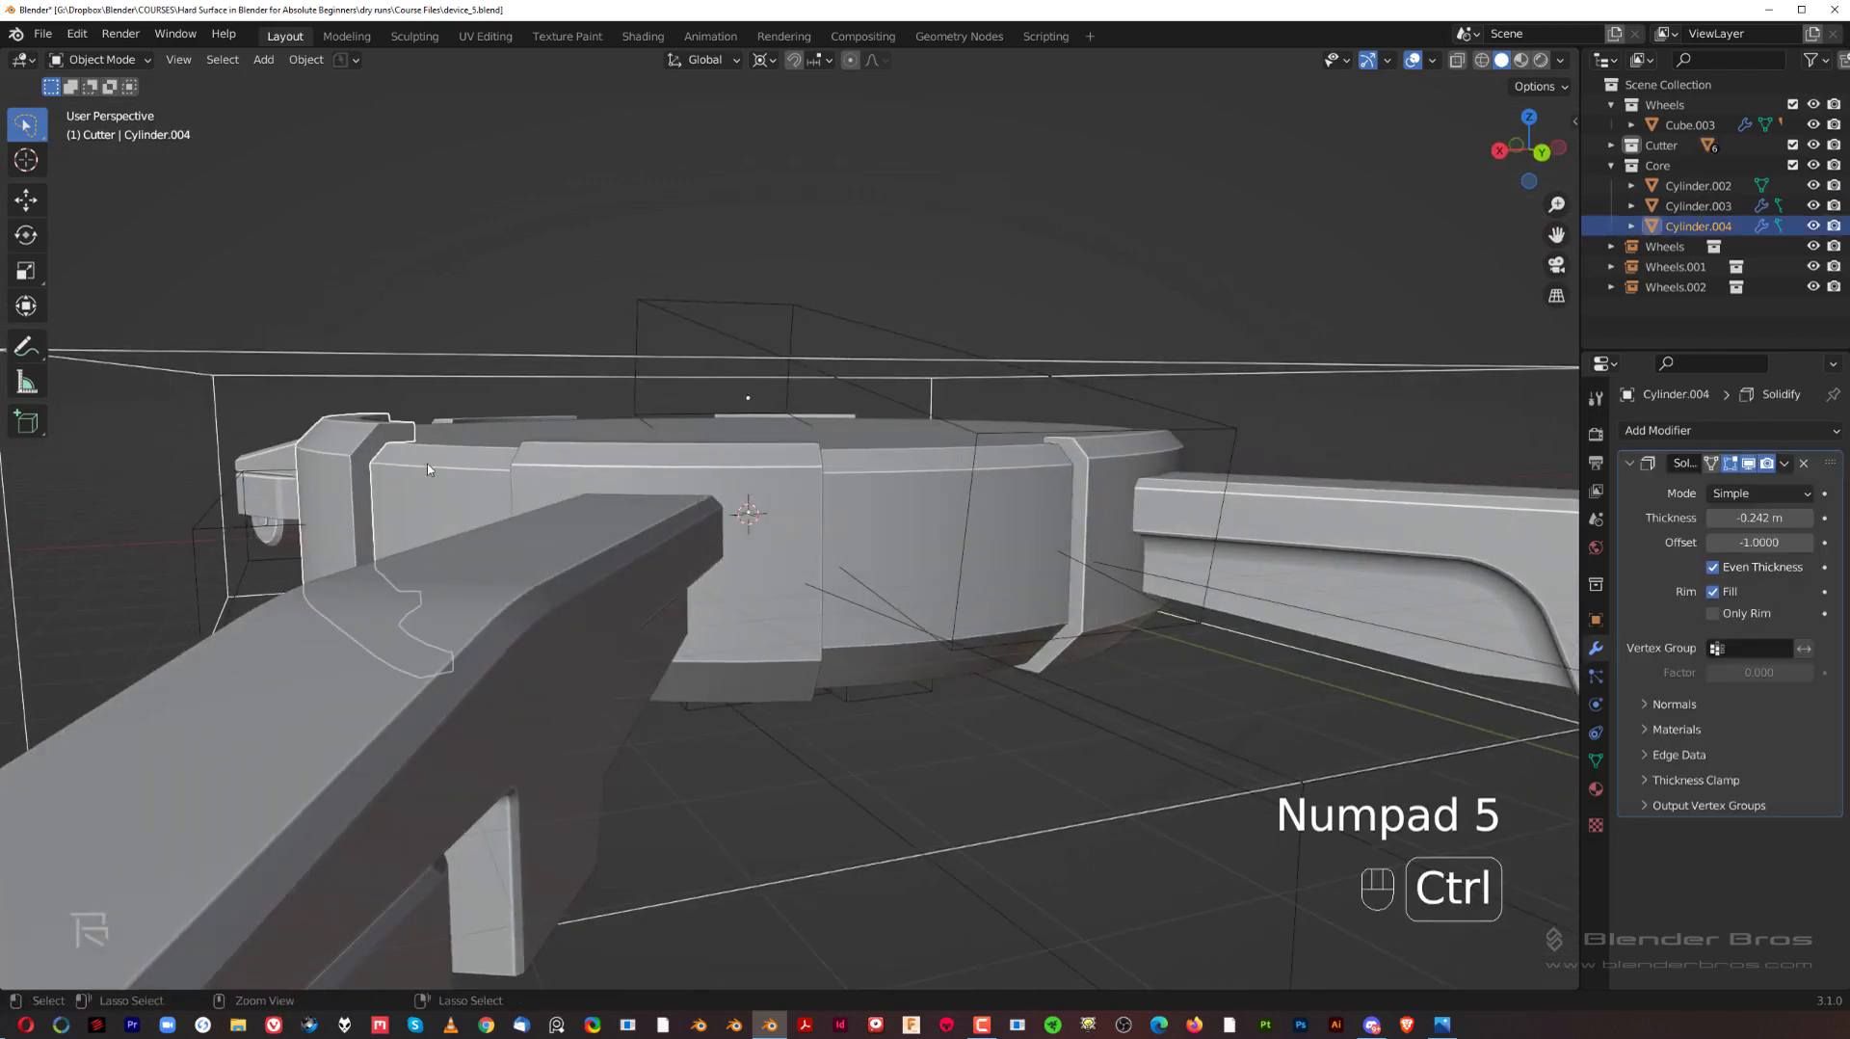
{"action": "key", "text": "ctrl+KP_Subtract"}
{"action": "scroll", "coordinate": [428, 470], "scroll_direction": "down", "scroll_amount": 5}
{"action": "middle_click_drag", "start_coordinate": [429, 470], "coordinate": [400, 512]}
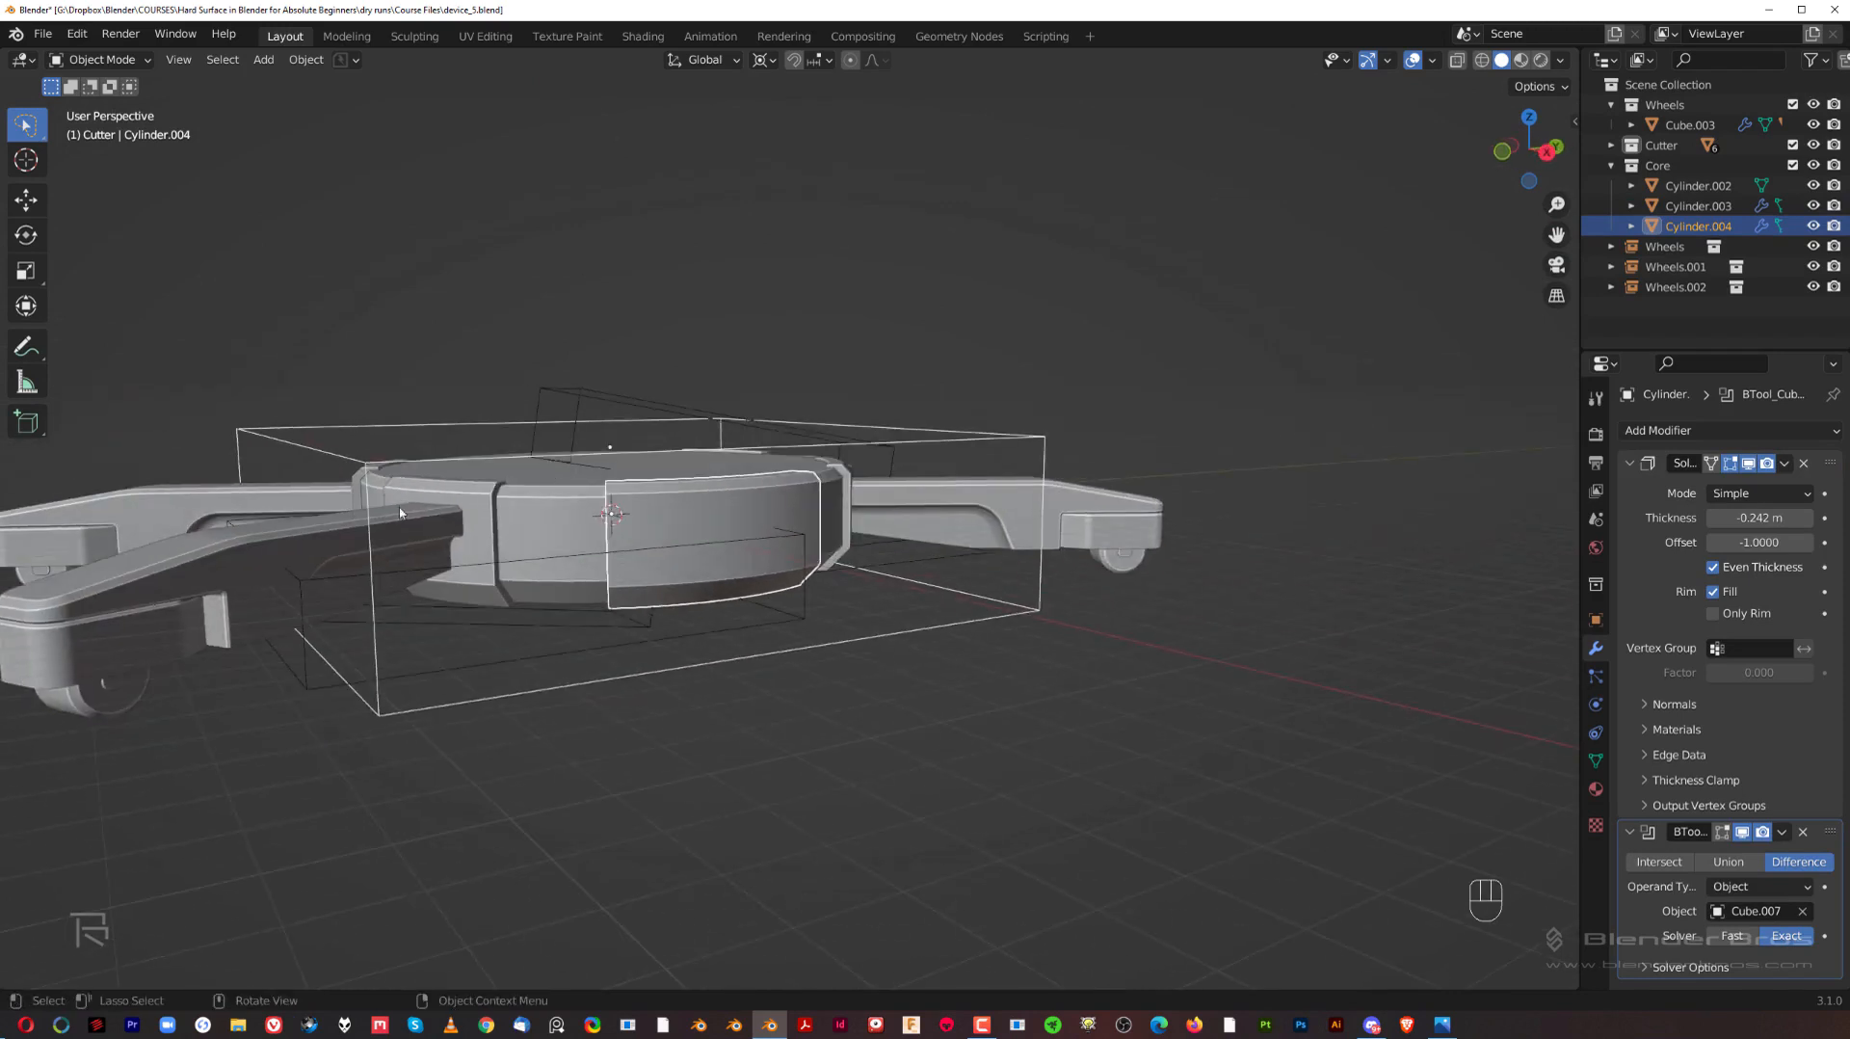
{"action": "scroll", "coordinate": [907, 488], "scroll_direction": "up", "scroll_amount": 3}
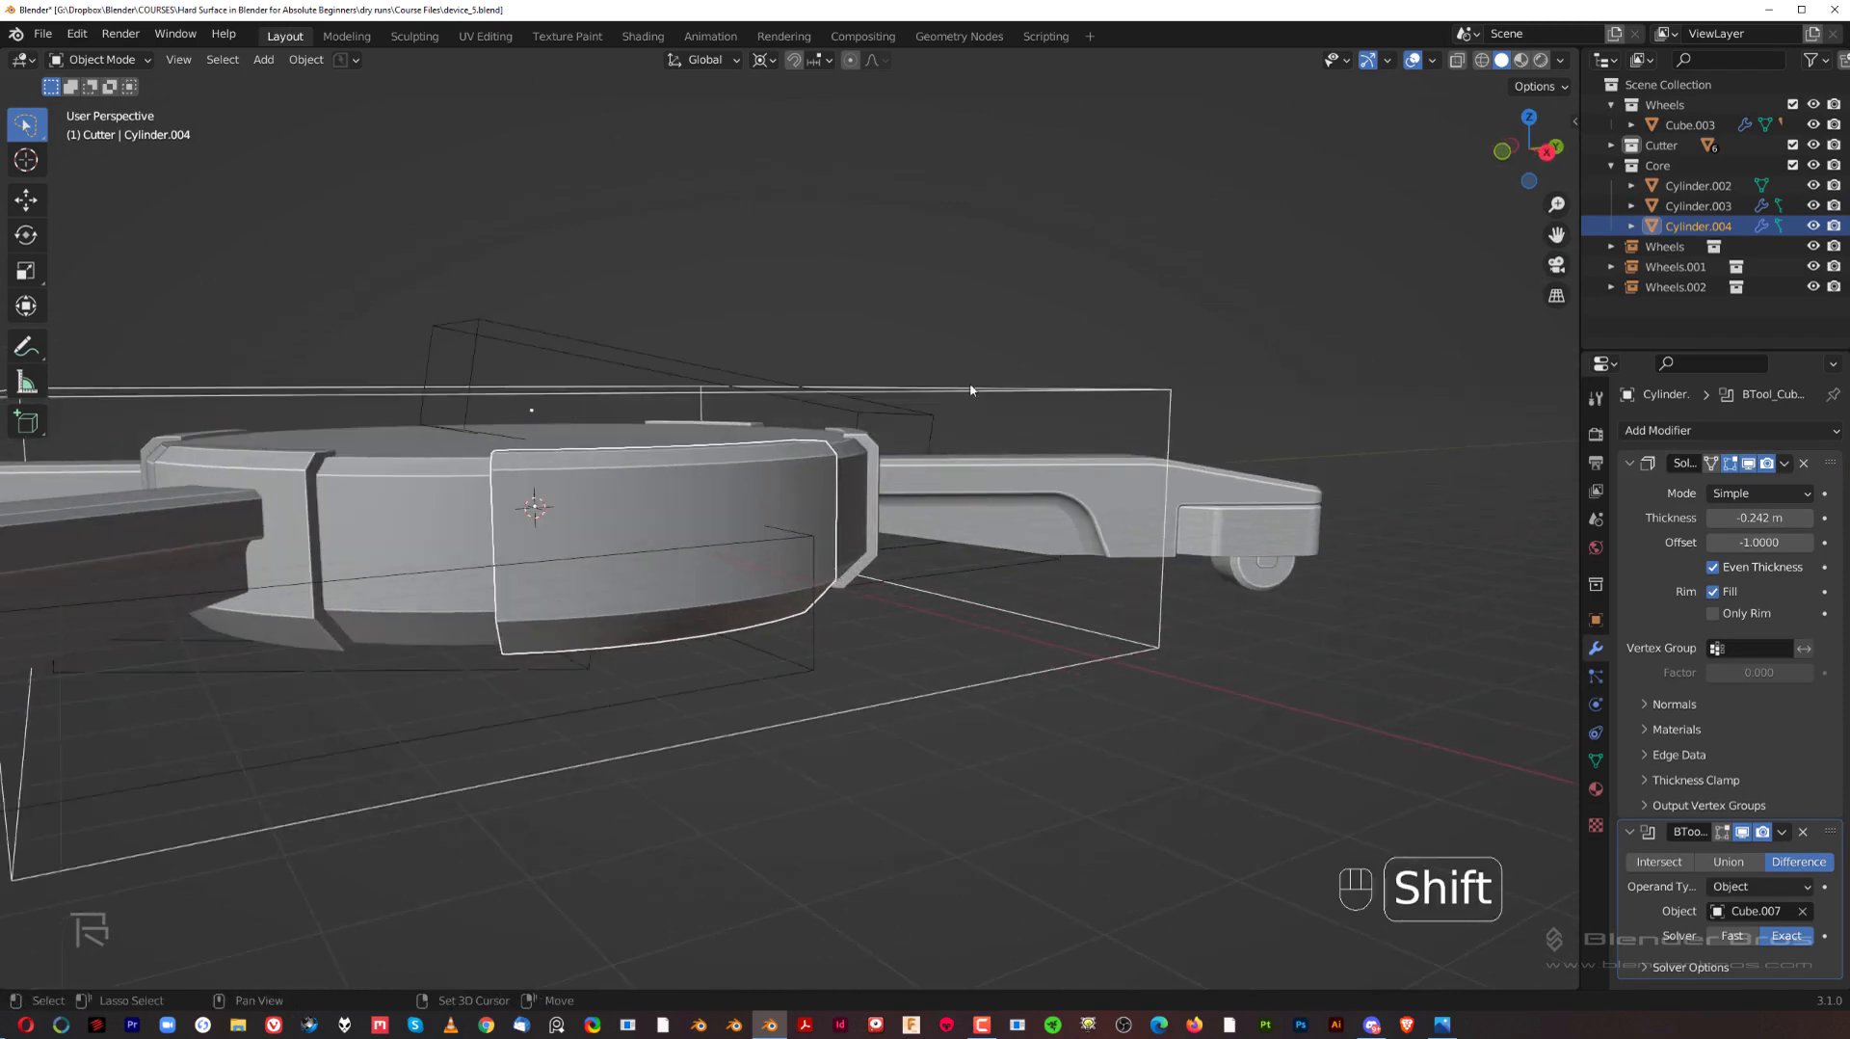
{"action": "key", "text": "shift+2"}
{"action": "middle_click_drag", "start_coordinate": [968, 374], "coordinate": [756, 548]}
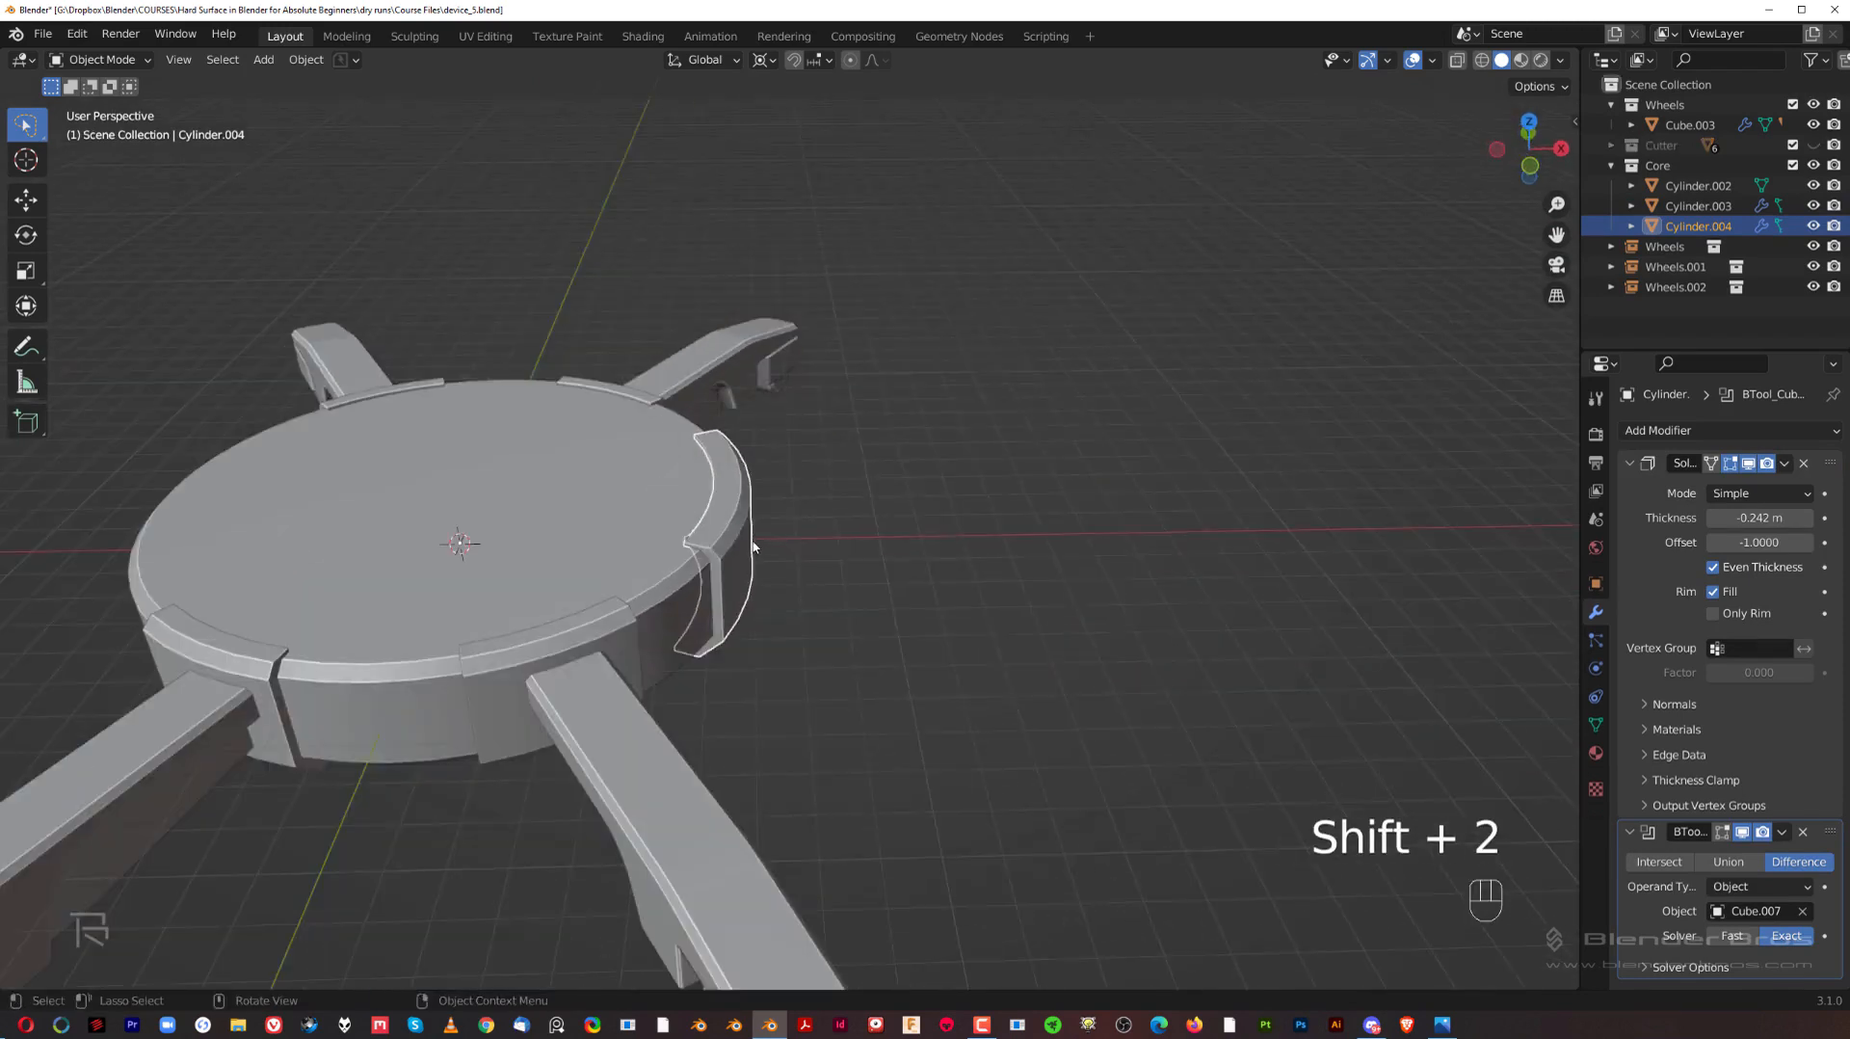
Step: Apply the curved panel's Solidify and Boolean modifiers
{"action": "left_click", "coordinate": [740, 536]}
{"action": "scroll", "coordinate": [742, 559], "scroll_direction": "up", "scroll_amount": 2}
{"action": "left_click", "coordinate": [677, 481]}
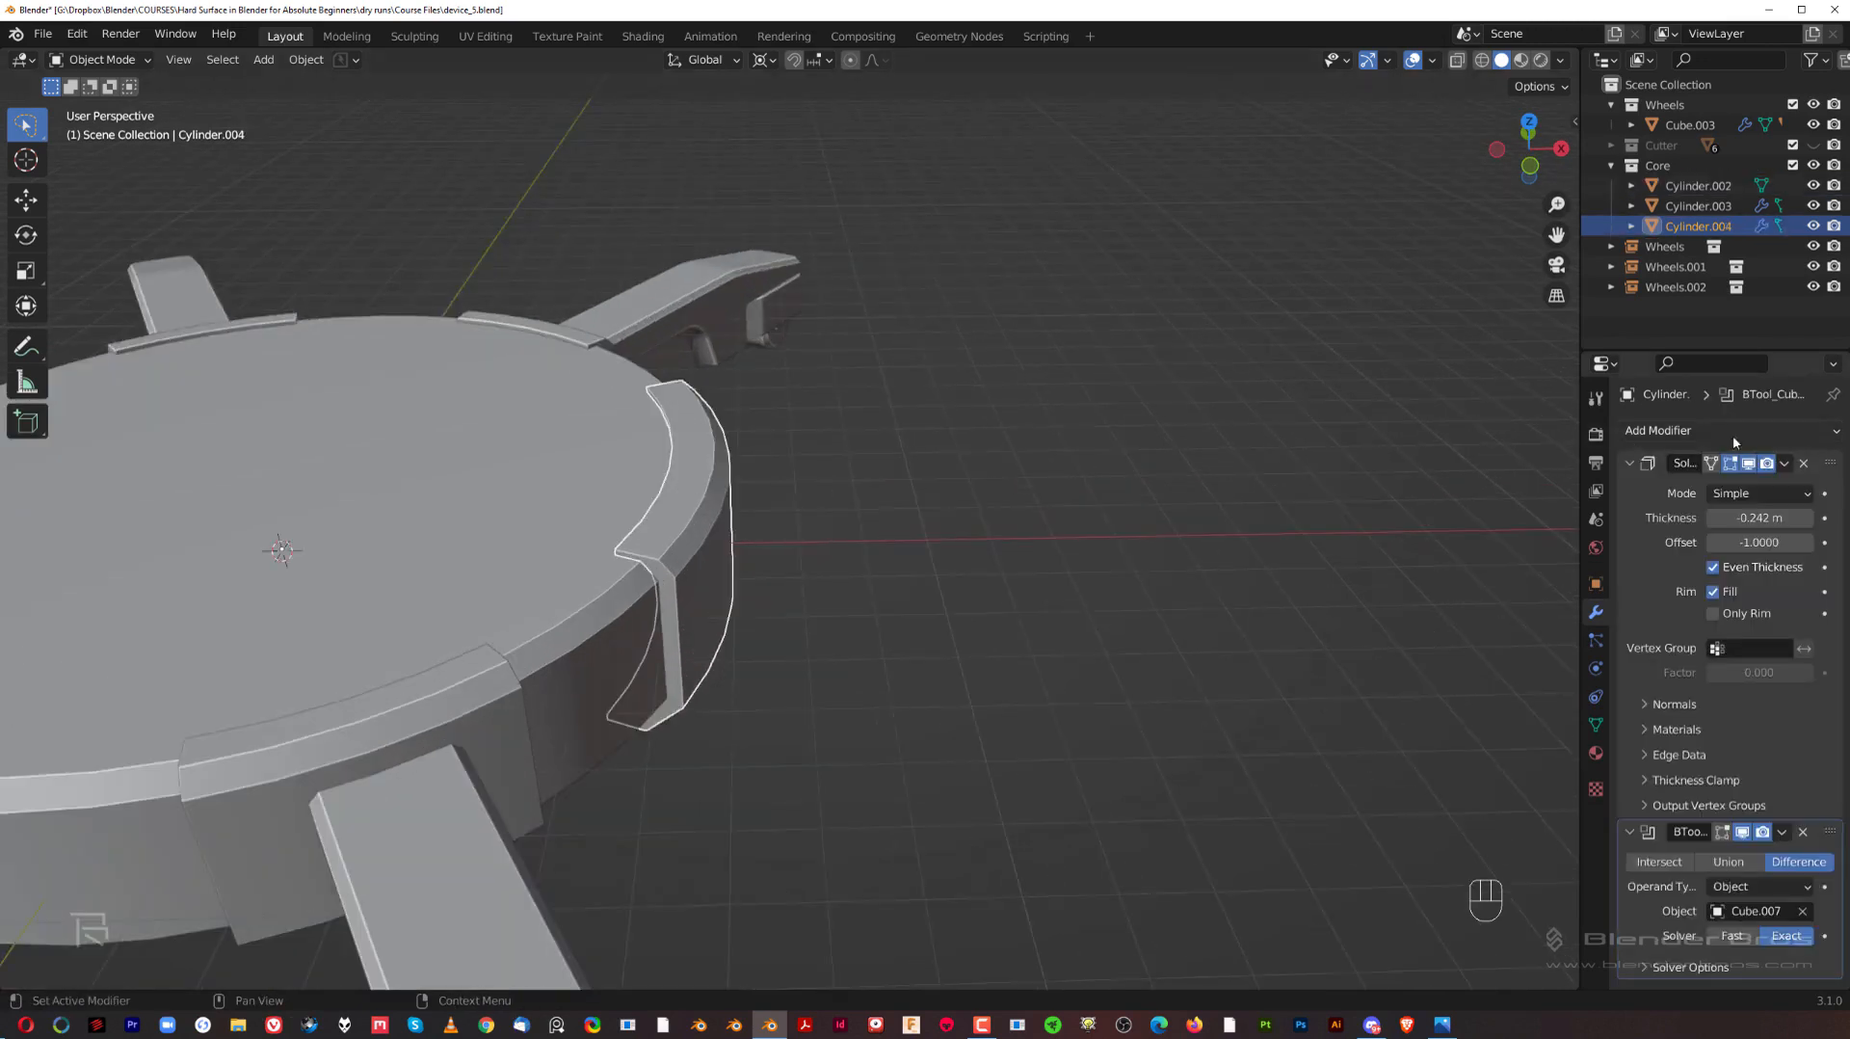
{"action": "left_click", "coordinate": [1784, 466]}
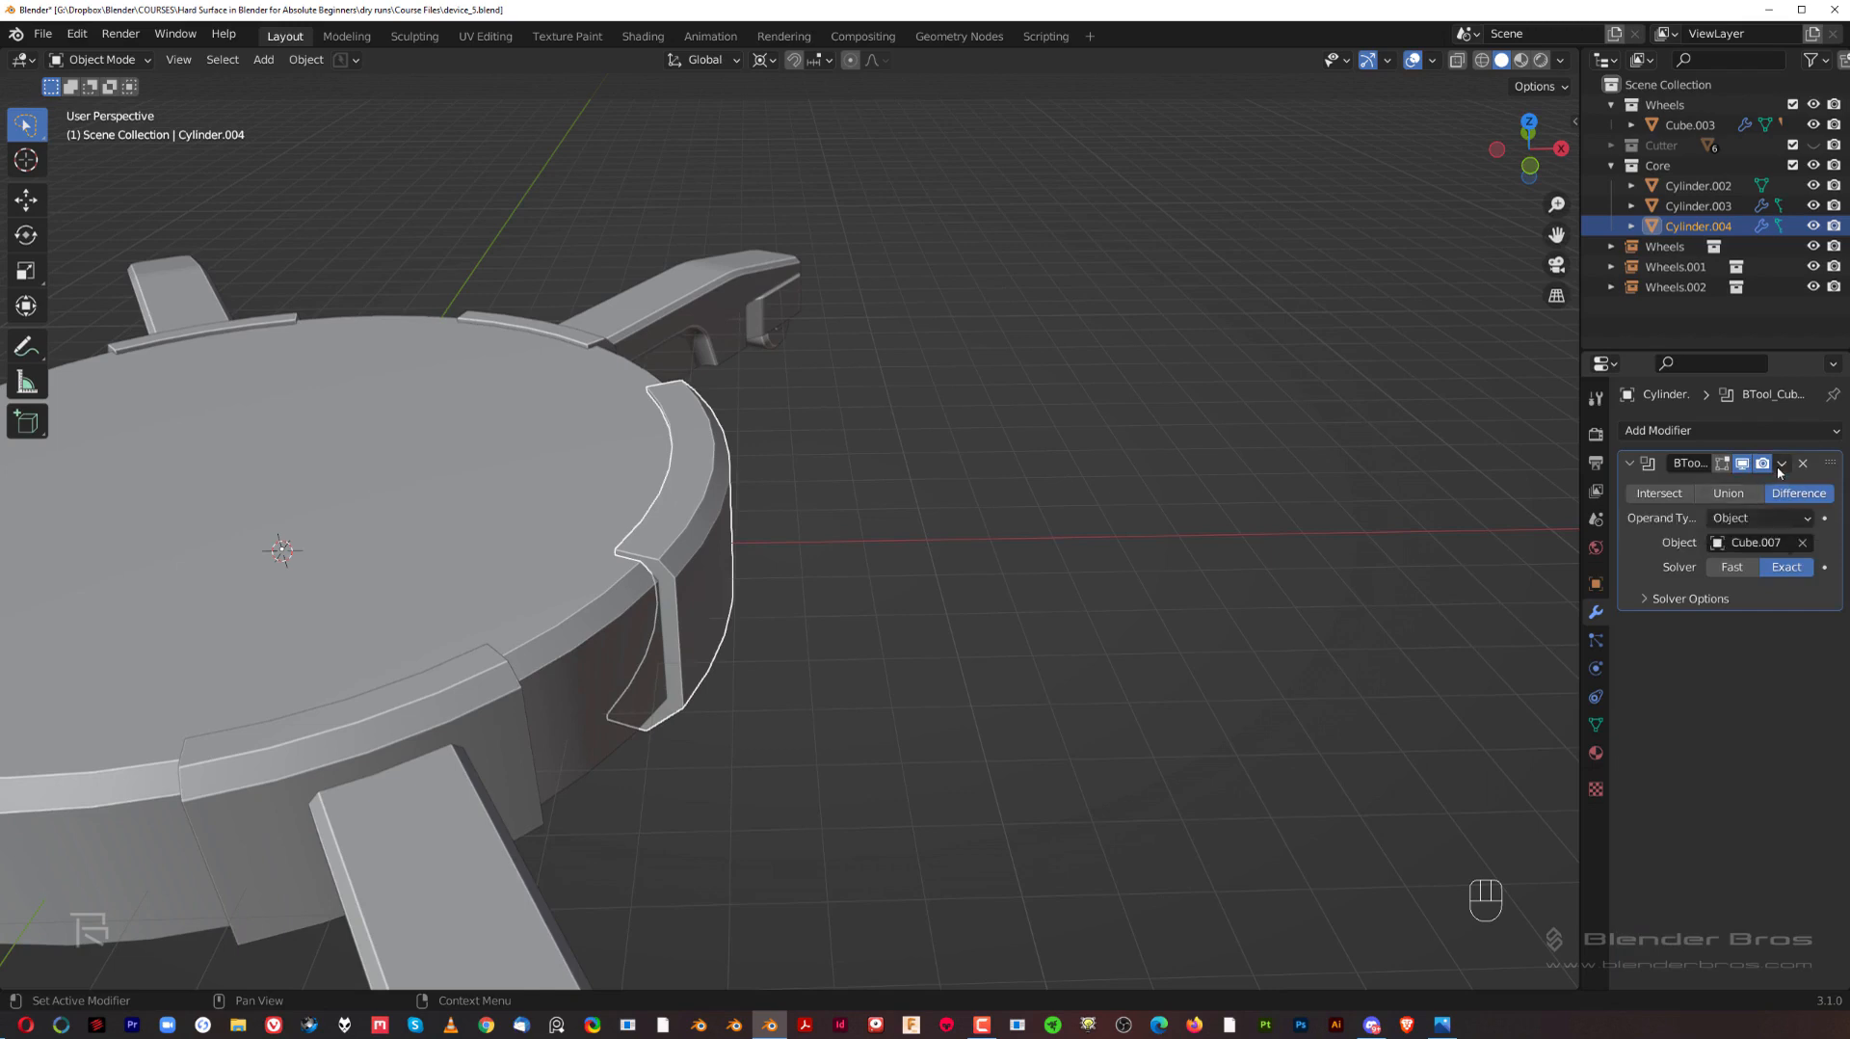
{"action": "left_click", "coordinate": [1780, 464]}
{"action": "left_click", "coordinate": [1738, 490]}
{"action": "scroll", "coordinate": [892, 569], "scroll_direction": "down", "scroll_amount": 5}
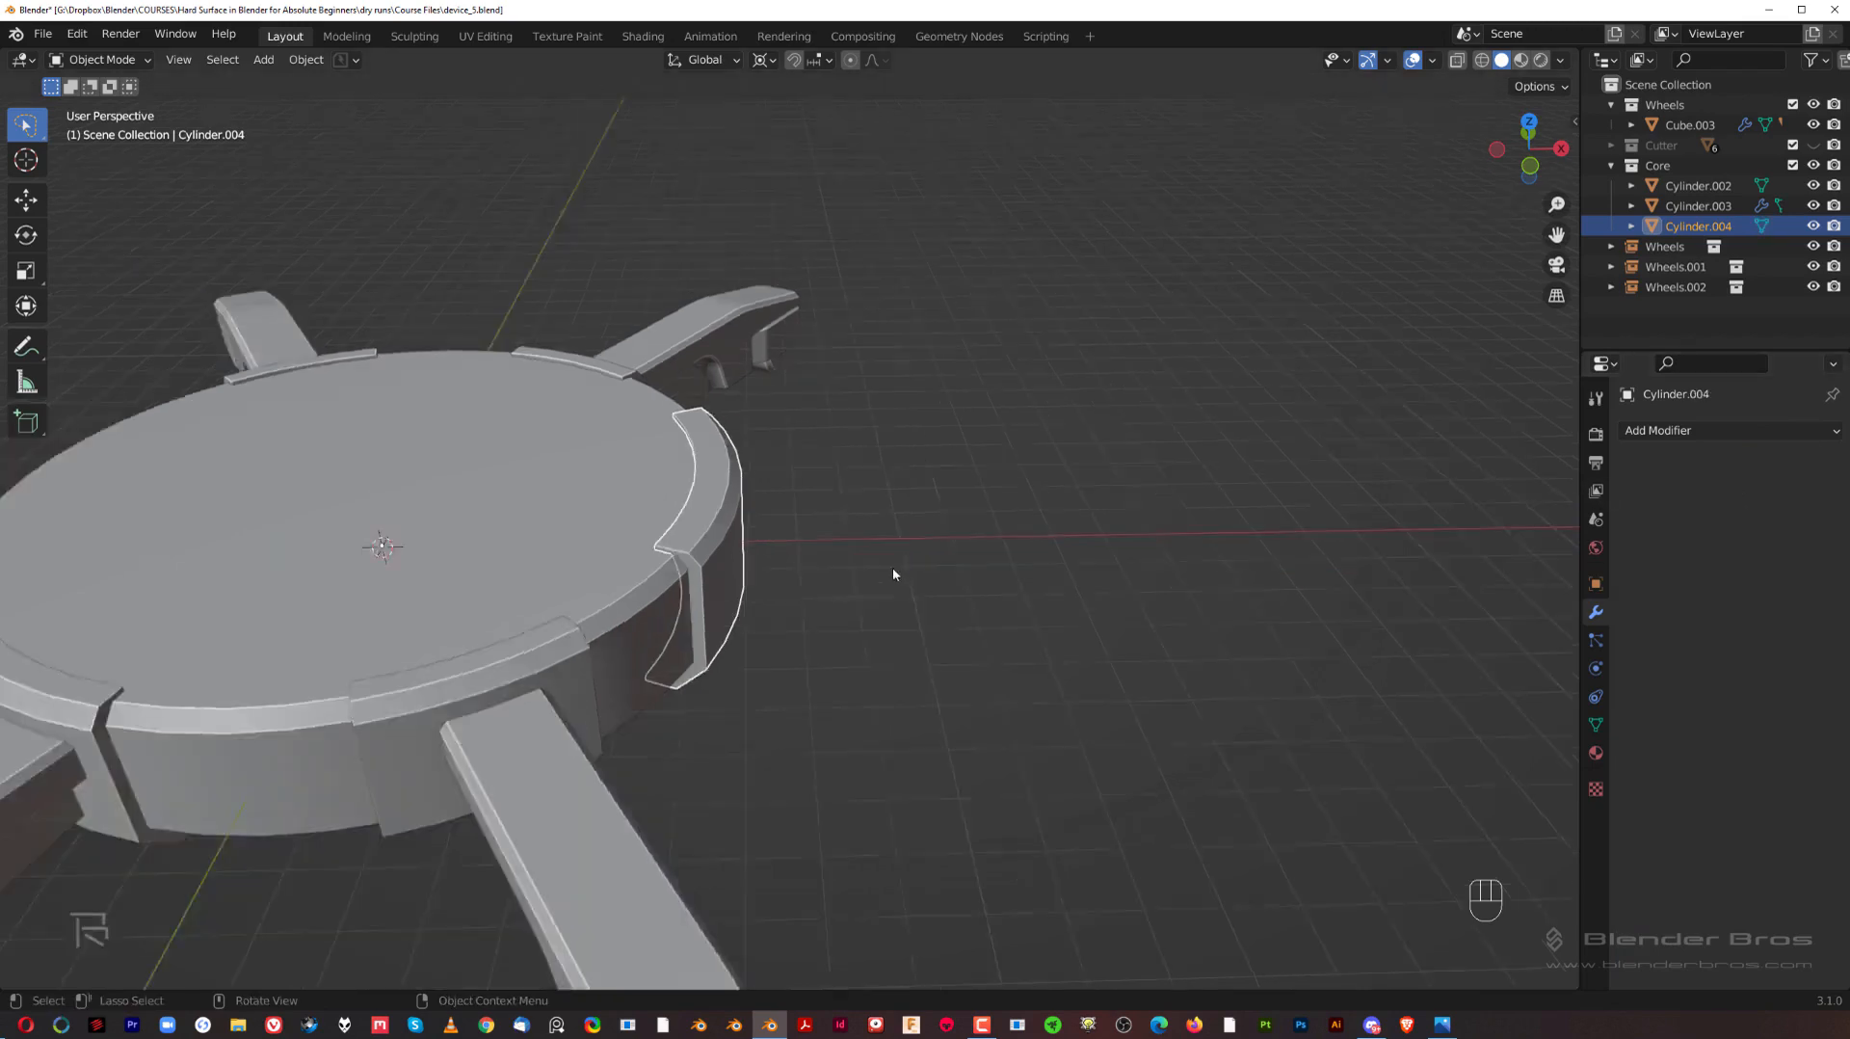
Step: Copy the arm brackets' modifiers onto the curved panel
{"action": "middle_click_drag", "start_coordinate": [880, 558], "coordinate": [1205, 518], "text": "shift"}
{"action": "middle_click_drag", "start_coordinate": [1204, 519], "coordinate": [1088, 494]}
{"action": "scroll", "coordinate": [1137, 535], "scroll_direction": "up", "scroll_amount": 1}
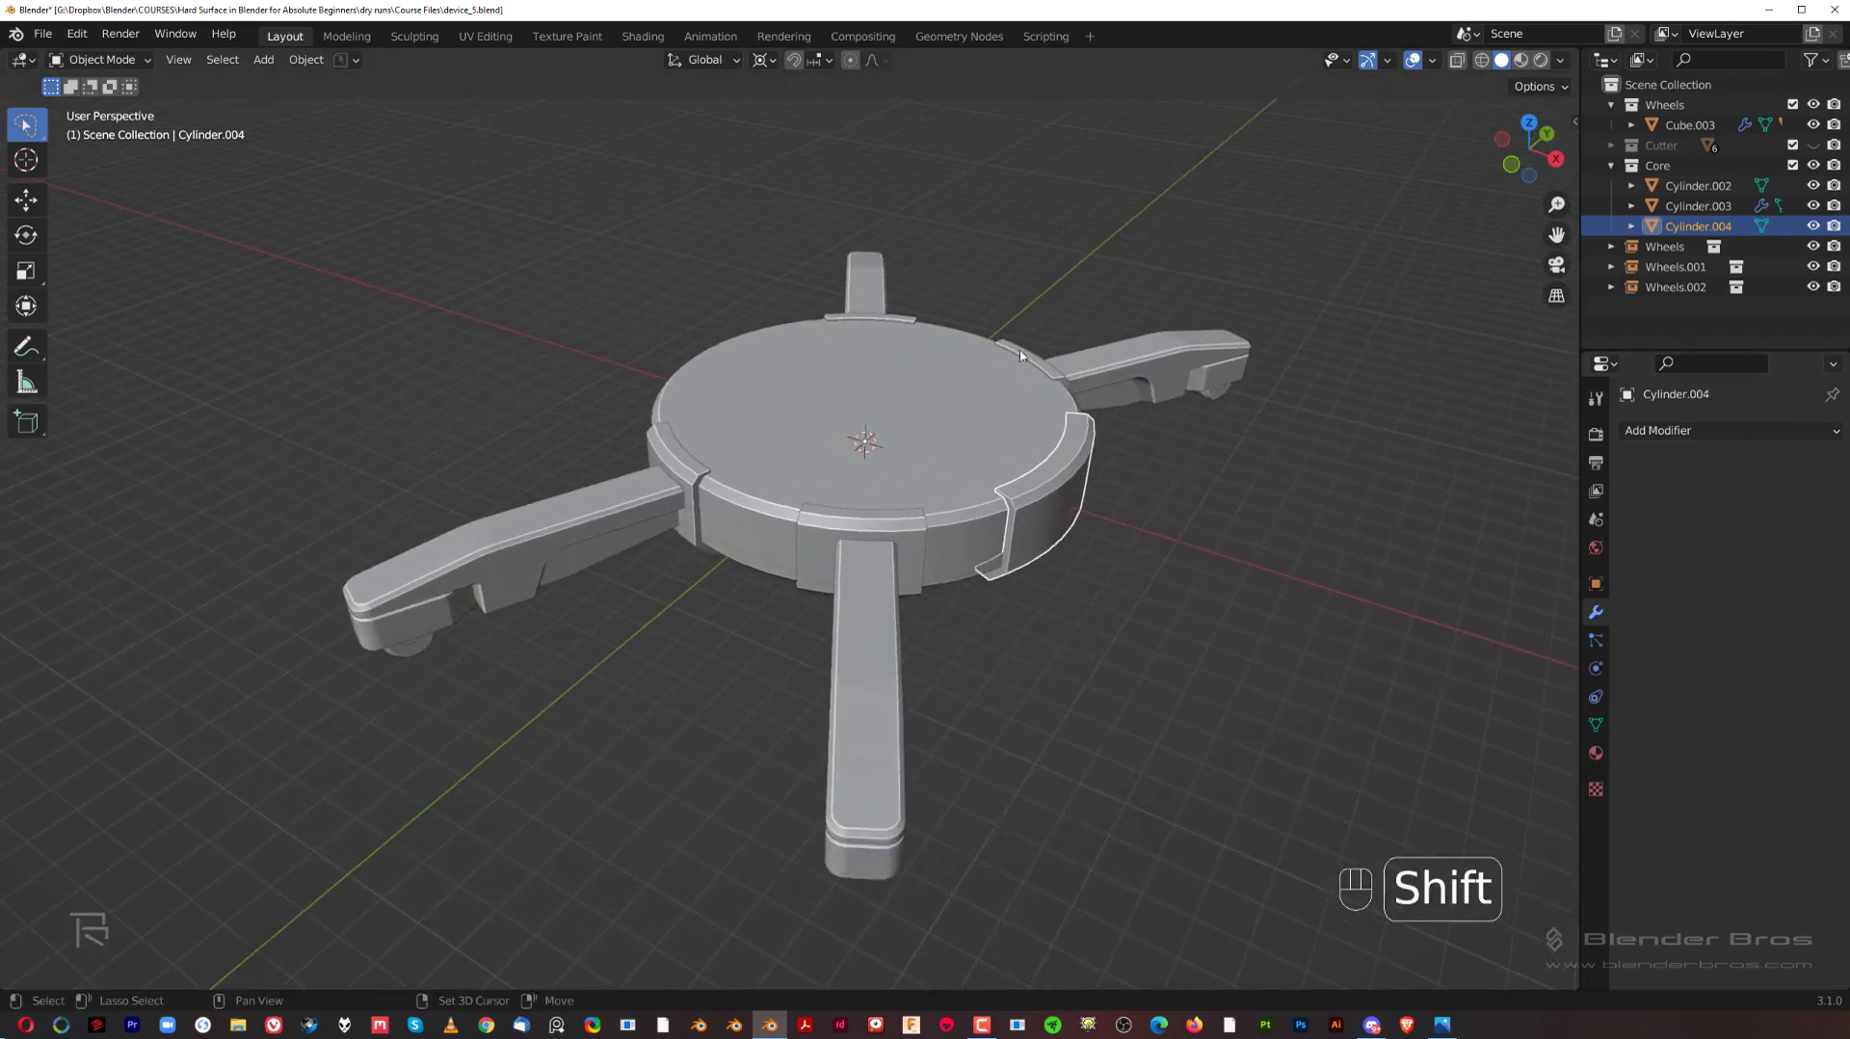
{"action": "left_click", "coordinate": [895, 322], "text": "shift"}
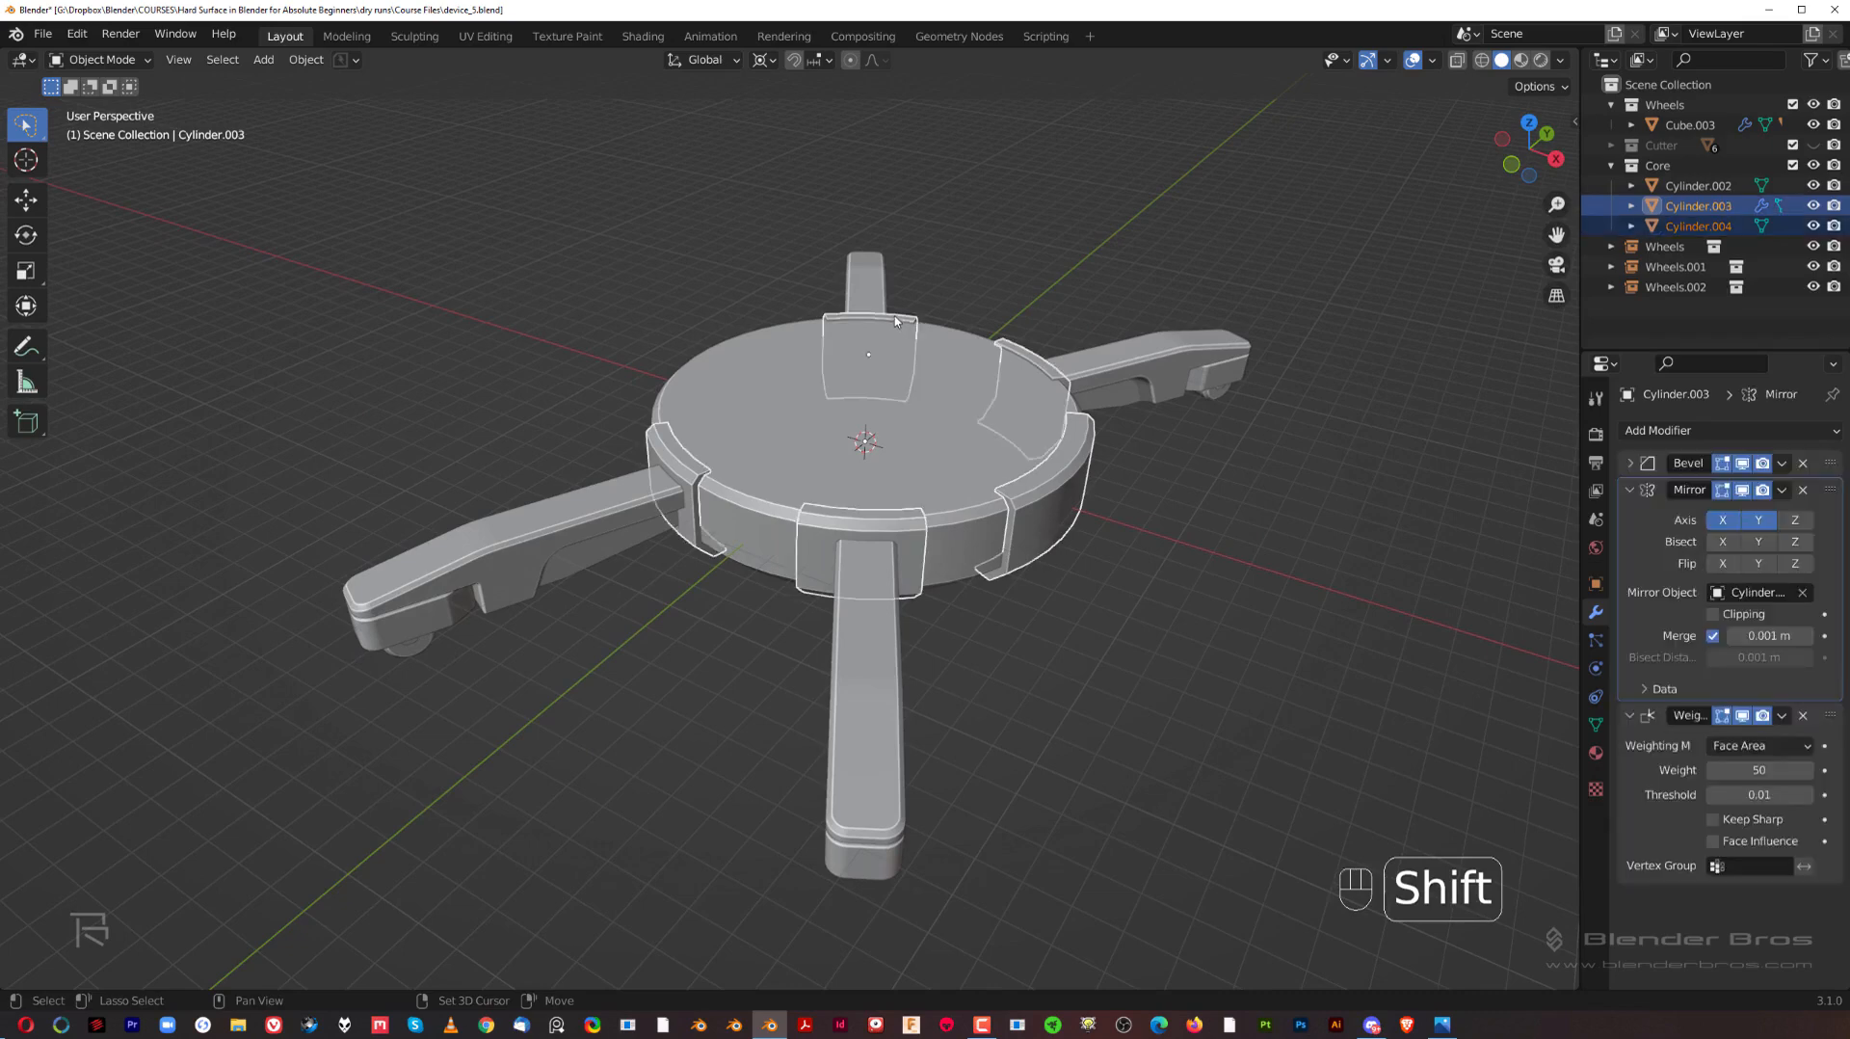
{"action": "key", "text": "ctrl+c"}
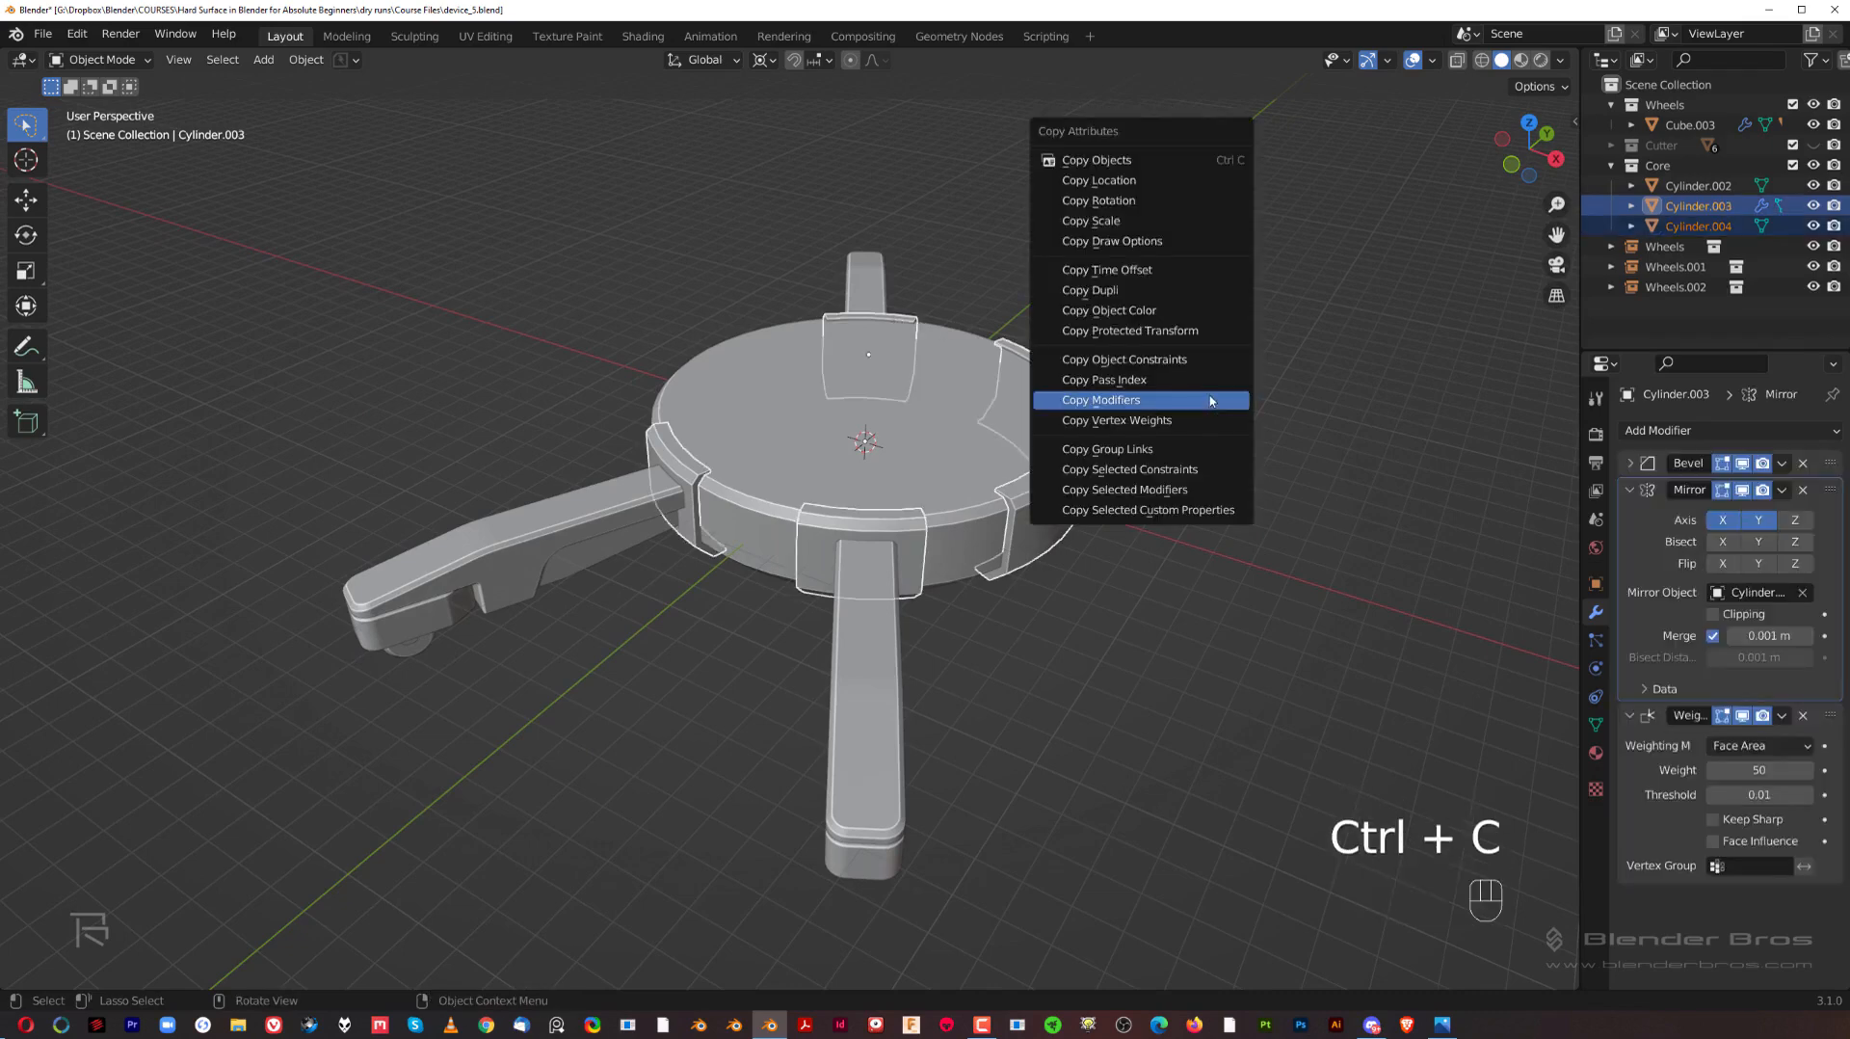
{"action": "left_click", "coordinate": [1210, 400]}
{"action": "scroll", "coordinate": [1176, 438], "scroll_direction": "up", "scroll_amount": 2}
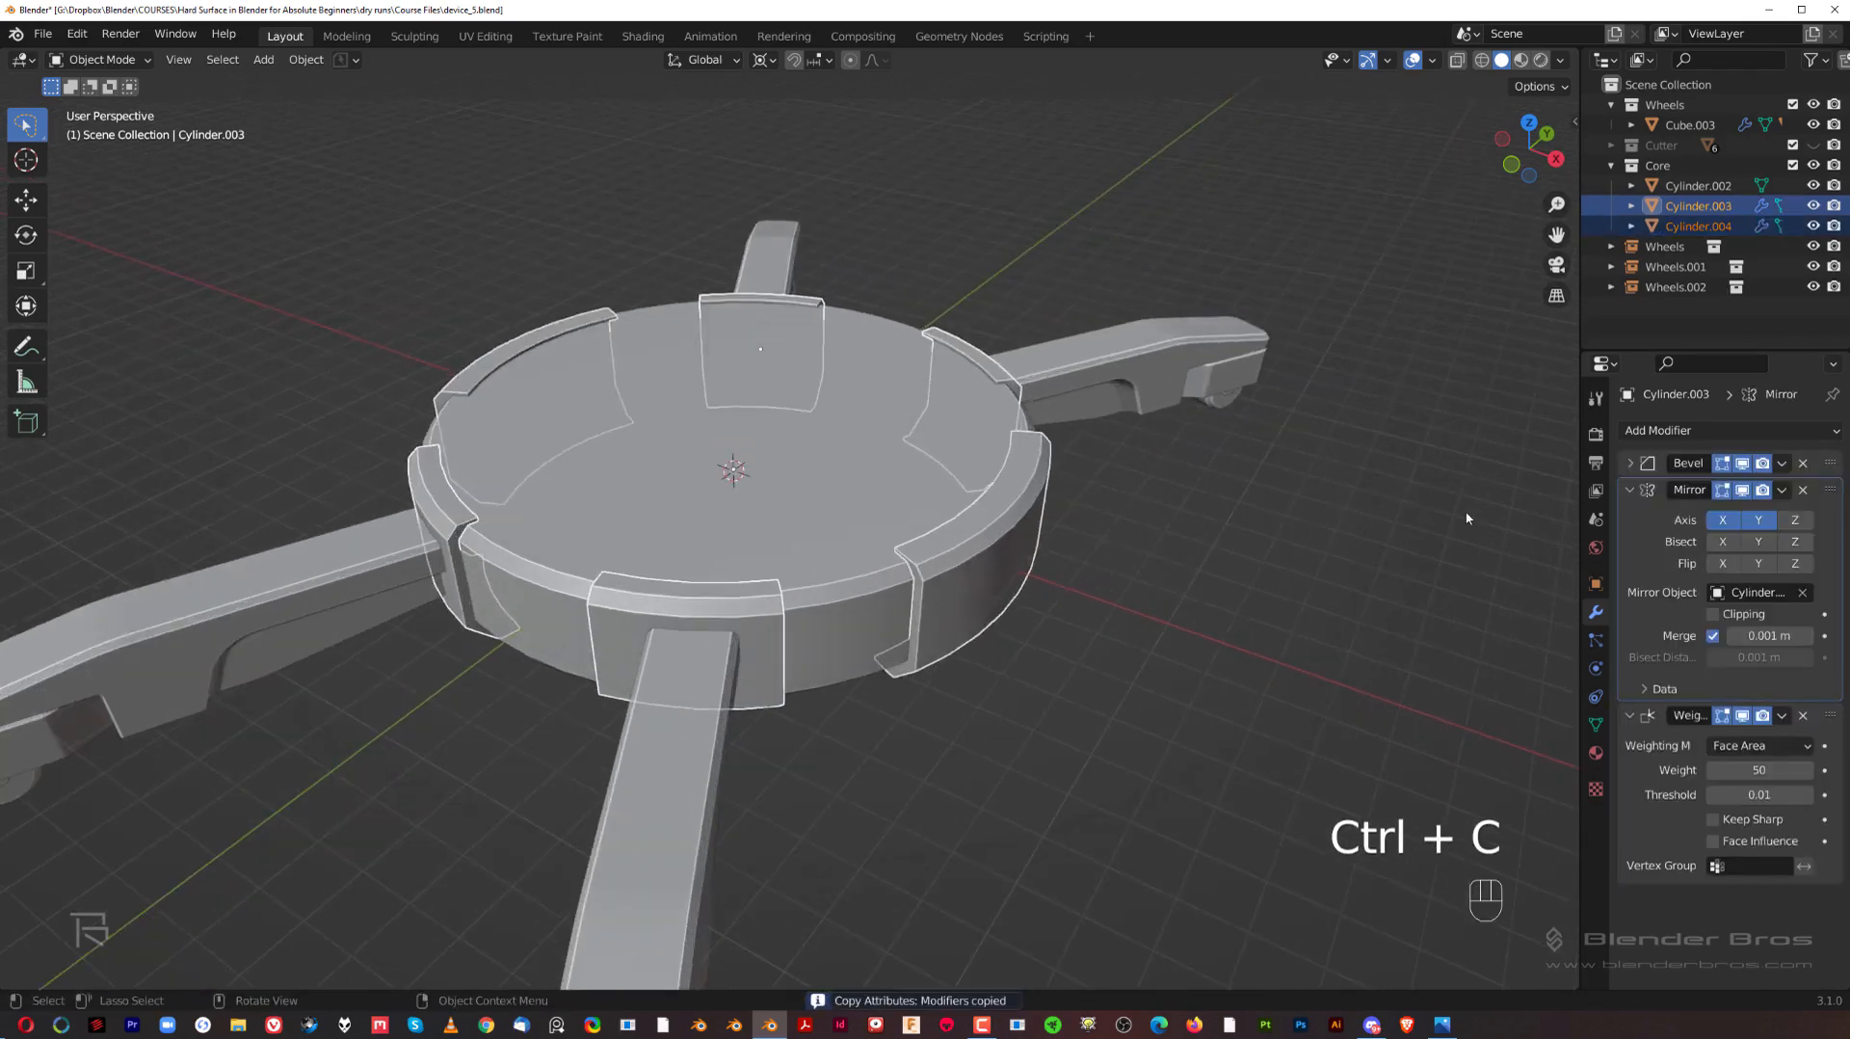
Step: Turn off the Y axis in the curved panel's Mirror modifier, leaving only X, and deselect the panel
{"action": "left_click", "coordinate": [1758, 523]}
{"action": "left_click", "coordinate": [1759, 522]}
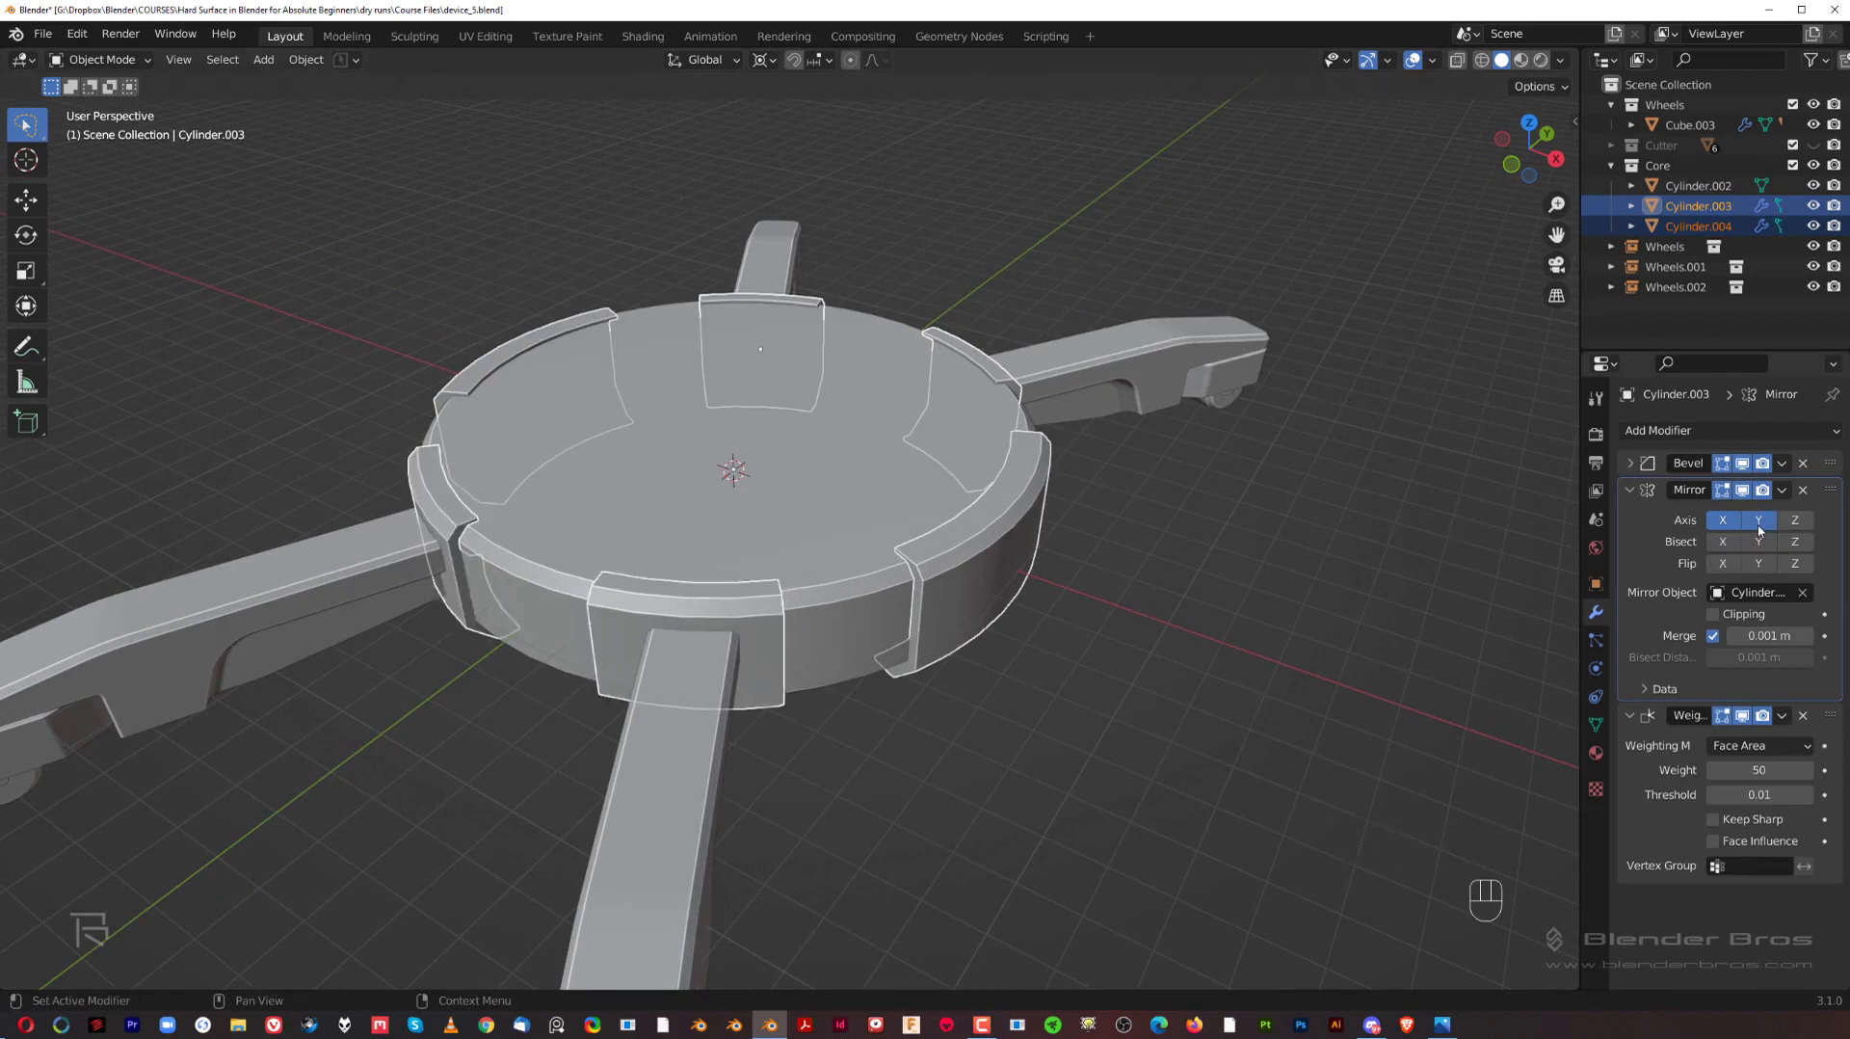
{"action": "left_click", "coordinate": [935, 576]}
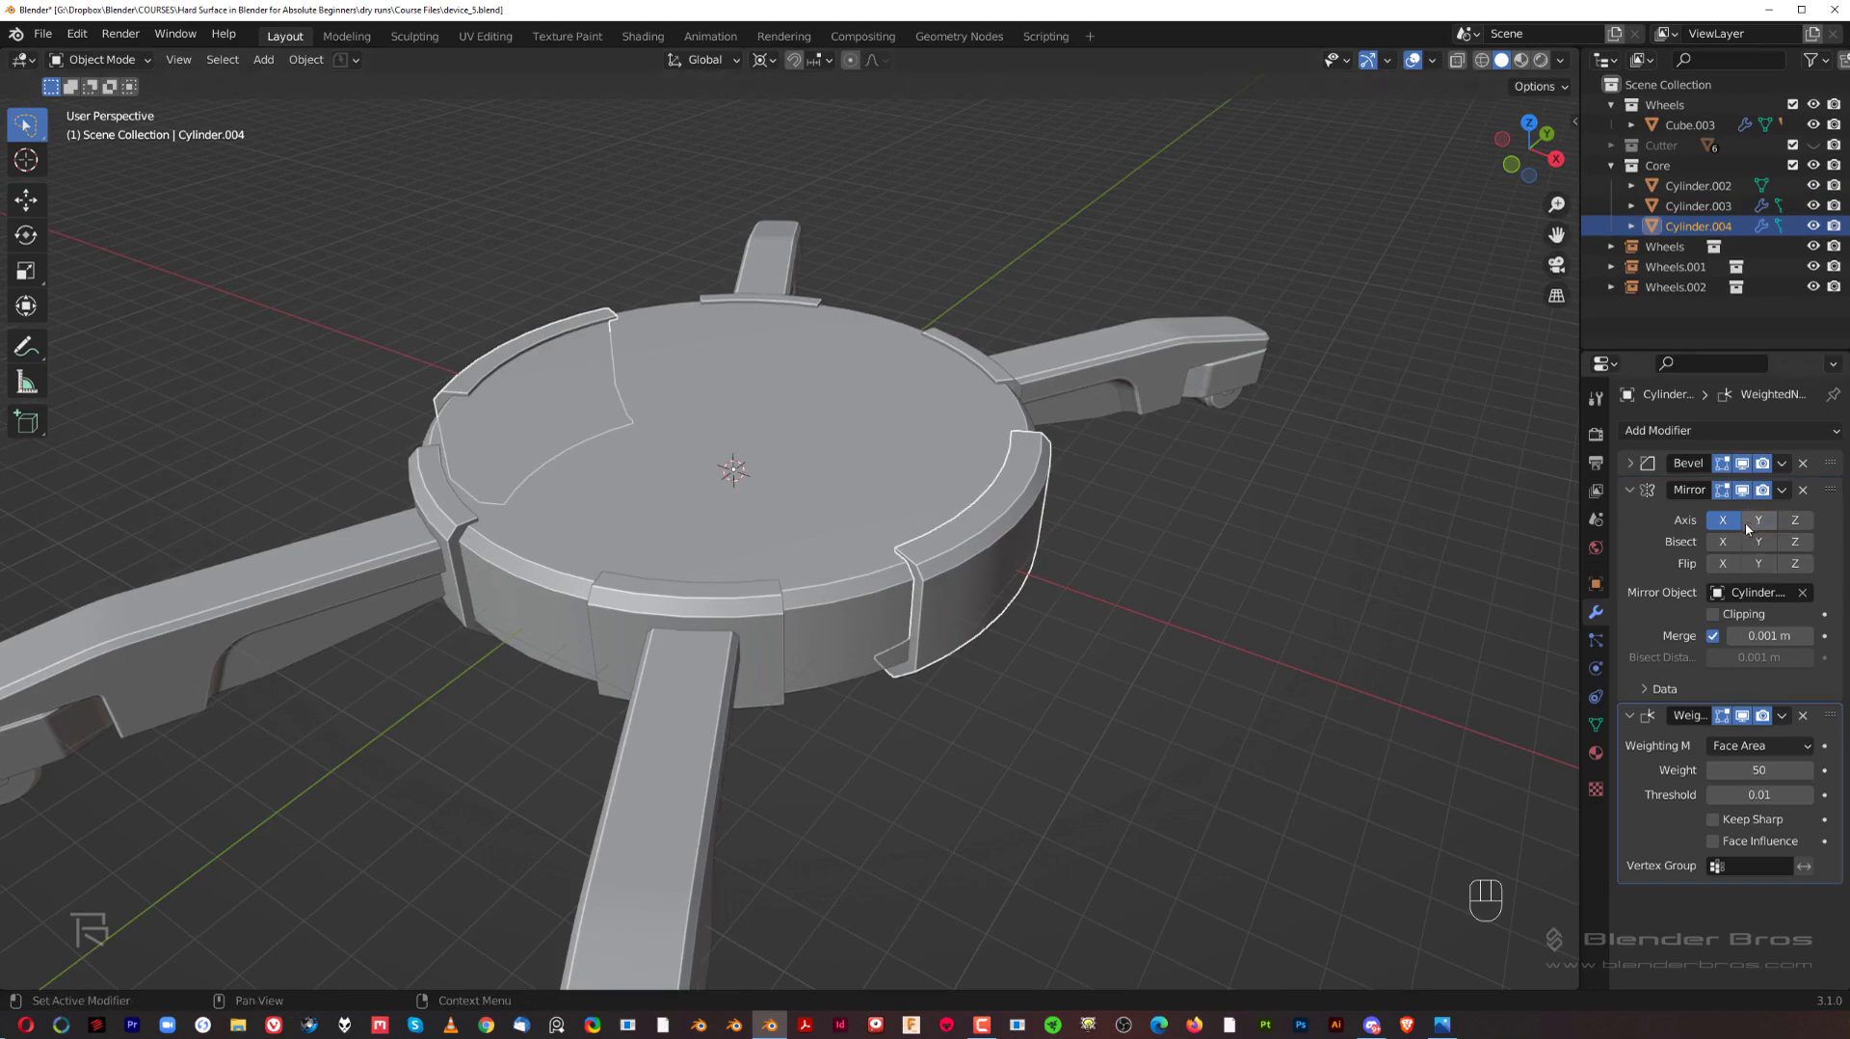
{"action": "middle_click_drag", "start_coordinate": [1281, 517], "coordinate": [1157, 511]}
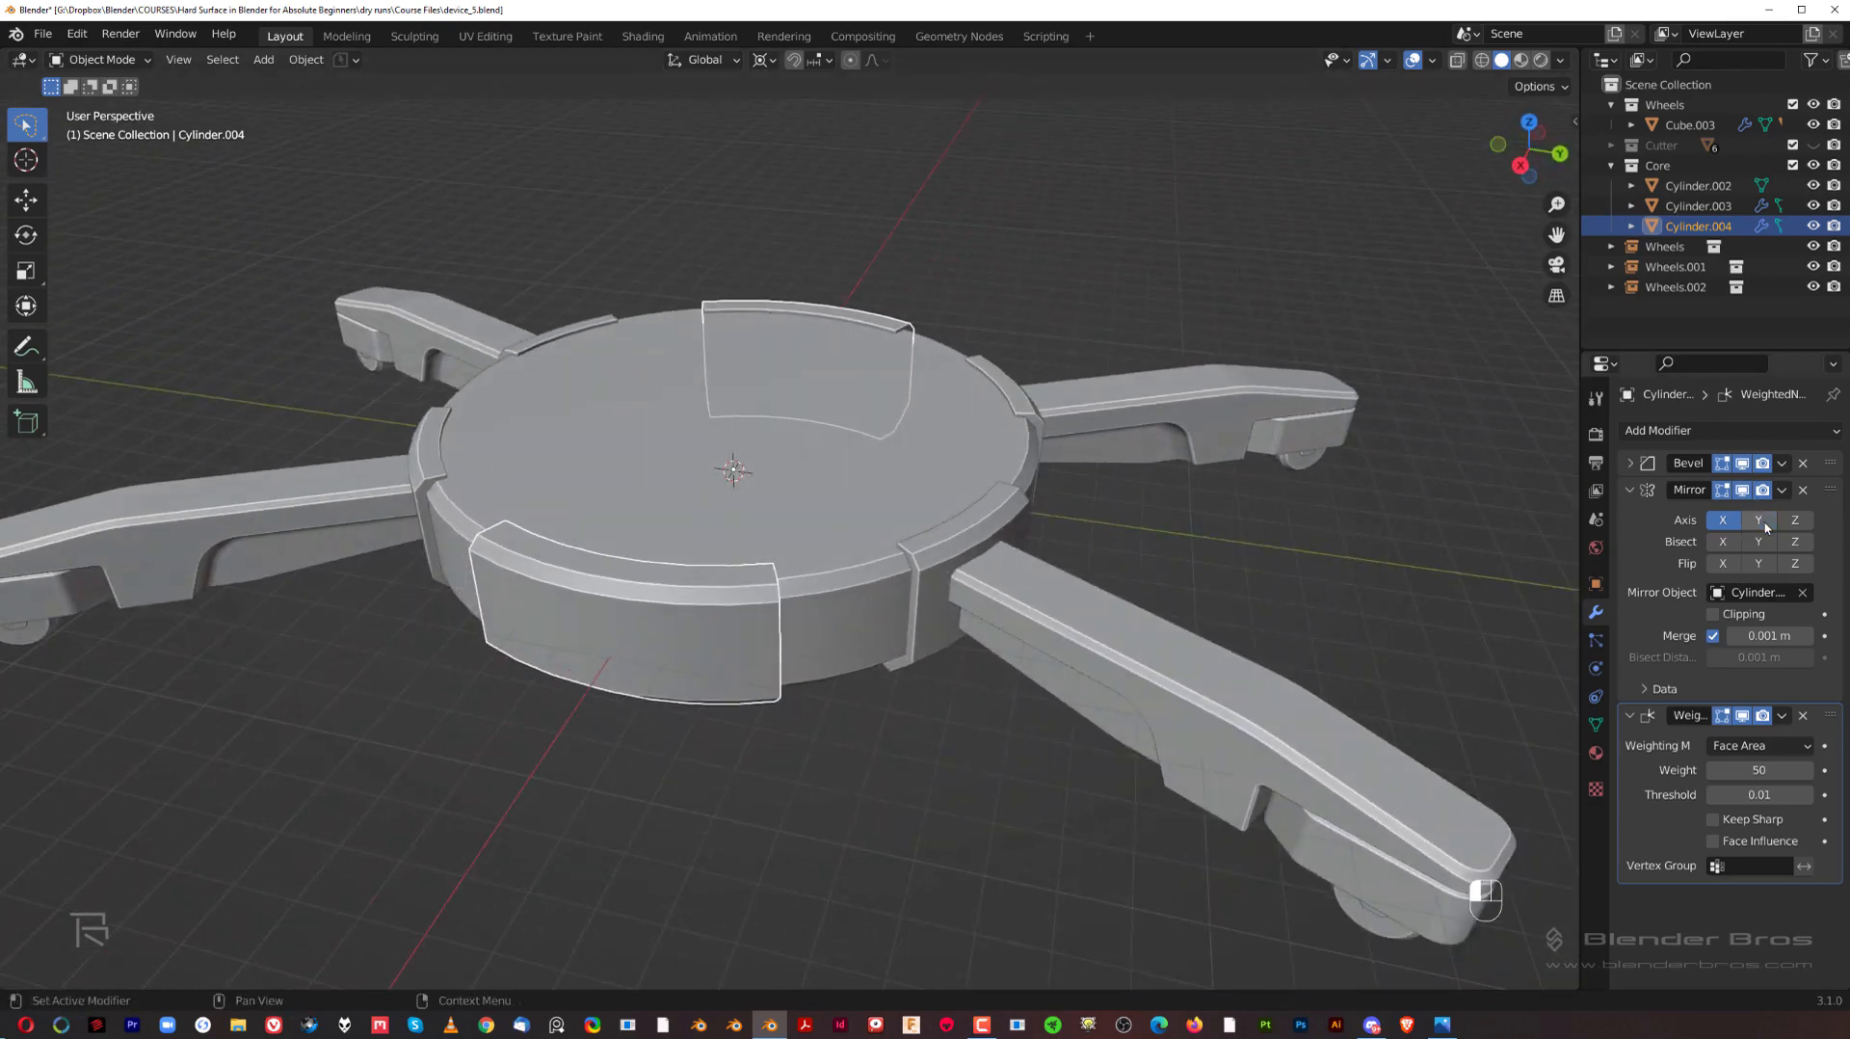
{"action": "middle_click_drag", "start_coordinate": [629, 648], "coordinate": [920, 566]}
{"action": "left_click", "coordinate": [1340, 520]}
{"action": "scroll", "coordinate": [1204, 522], "scroll_direction": "up", "scroll_amount": 3}
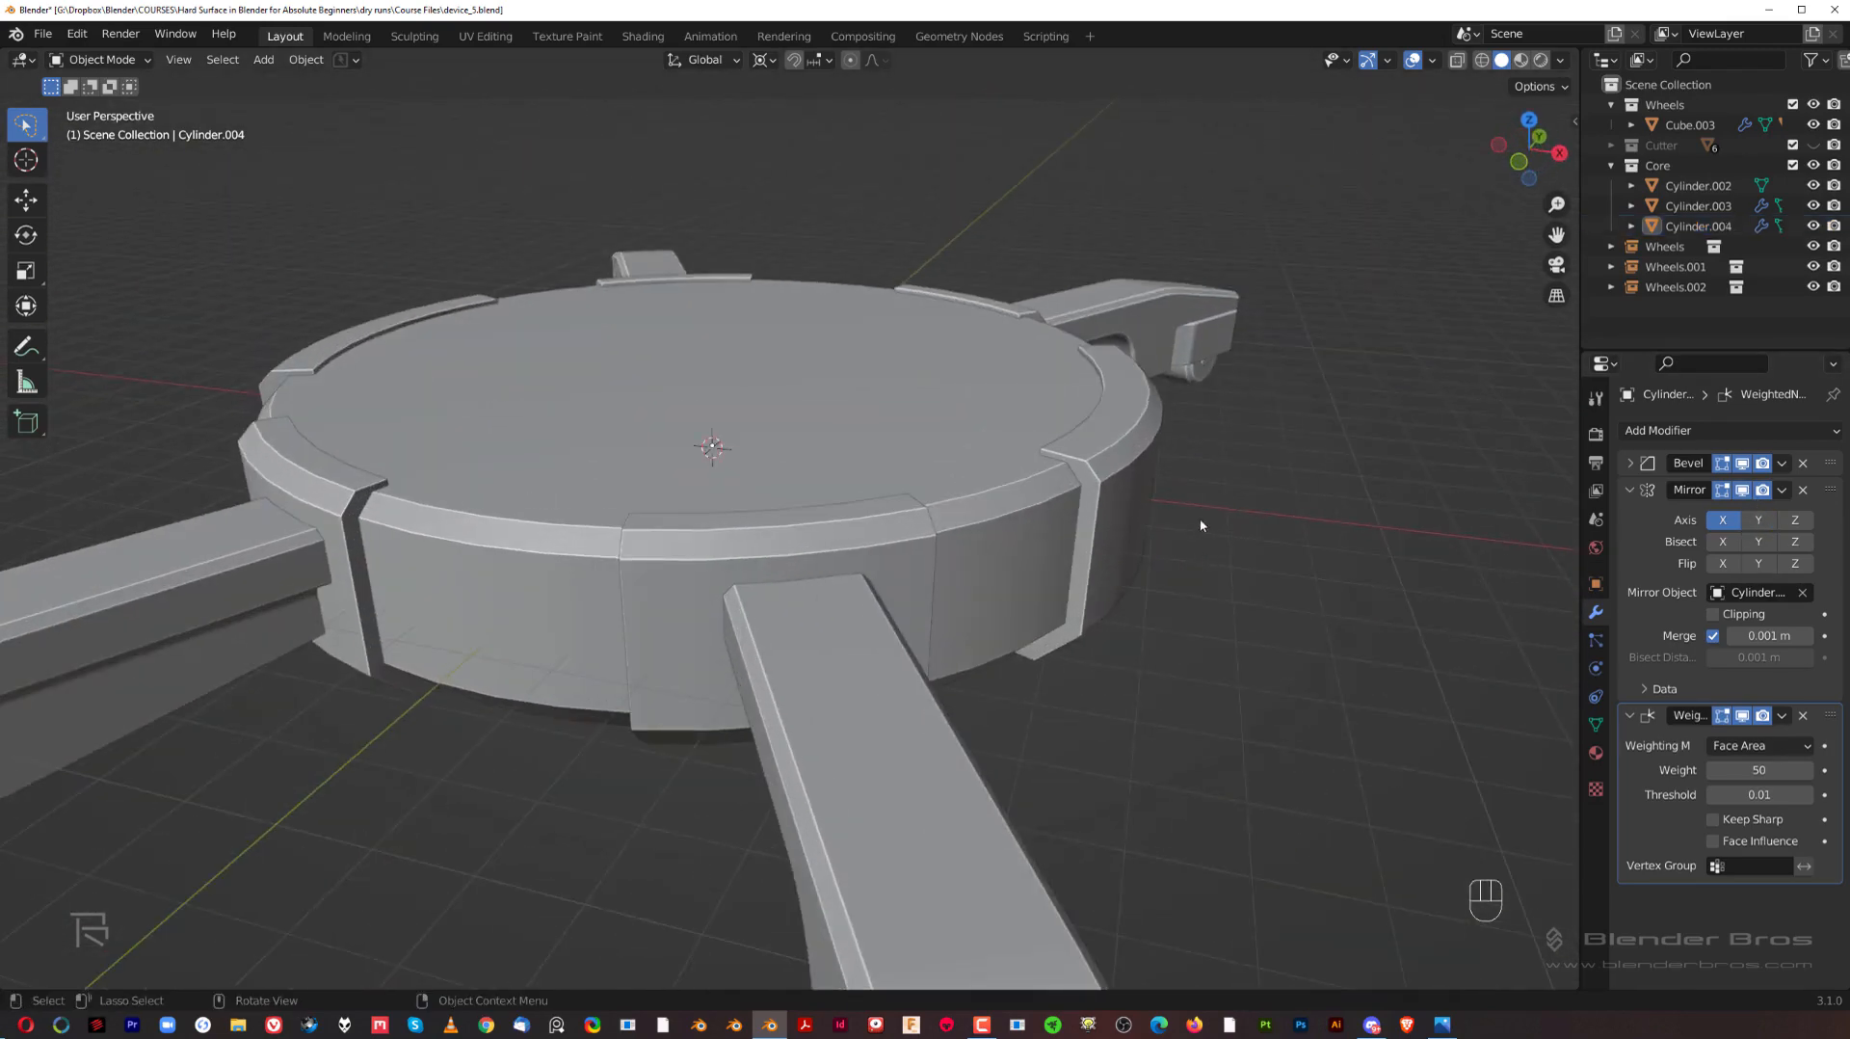
Step: Inset the hub's top face by about 0.29 m
{"action": "middle_click_drag", "start_coordinate": [1195, 523], "coordinate": [1045, 597]}
{"action": "middle_click_drag", "start_coordinate": [1046, 598], "coordinate": [944, 616], "text": "shift"}
{"action": "left_click", "coordinate": [872, 289]}
{"action": "key", "text": "Tab"}
{"action": "key", "text": "Tab"}
{"action": "scroll", "coordinate": [870, 280], "scroll_direction": "down", "scroll_amount": 3}
{"action": "key", "text": "Tab"}
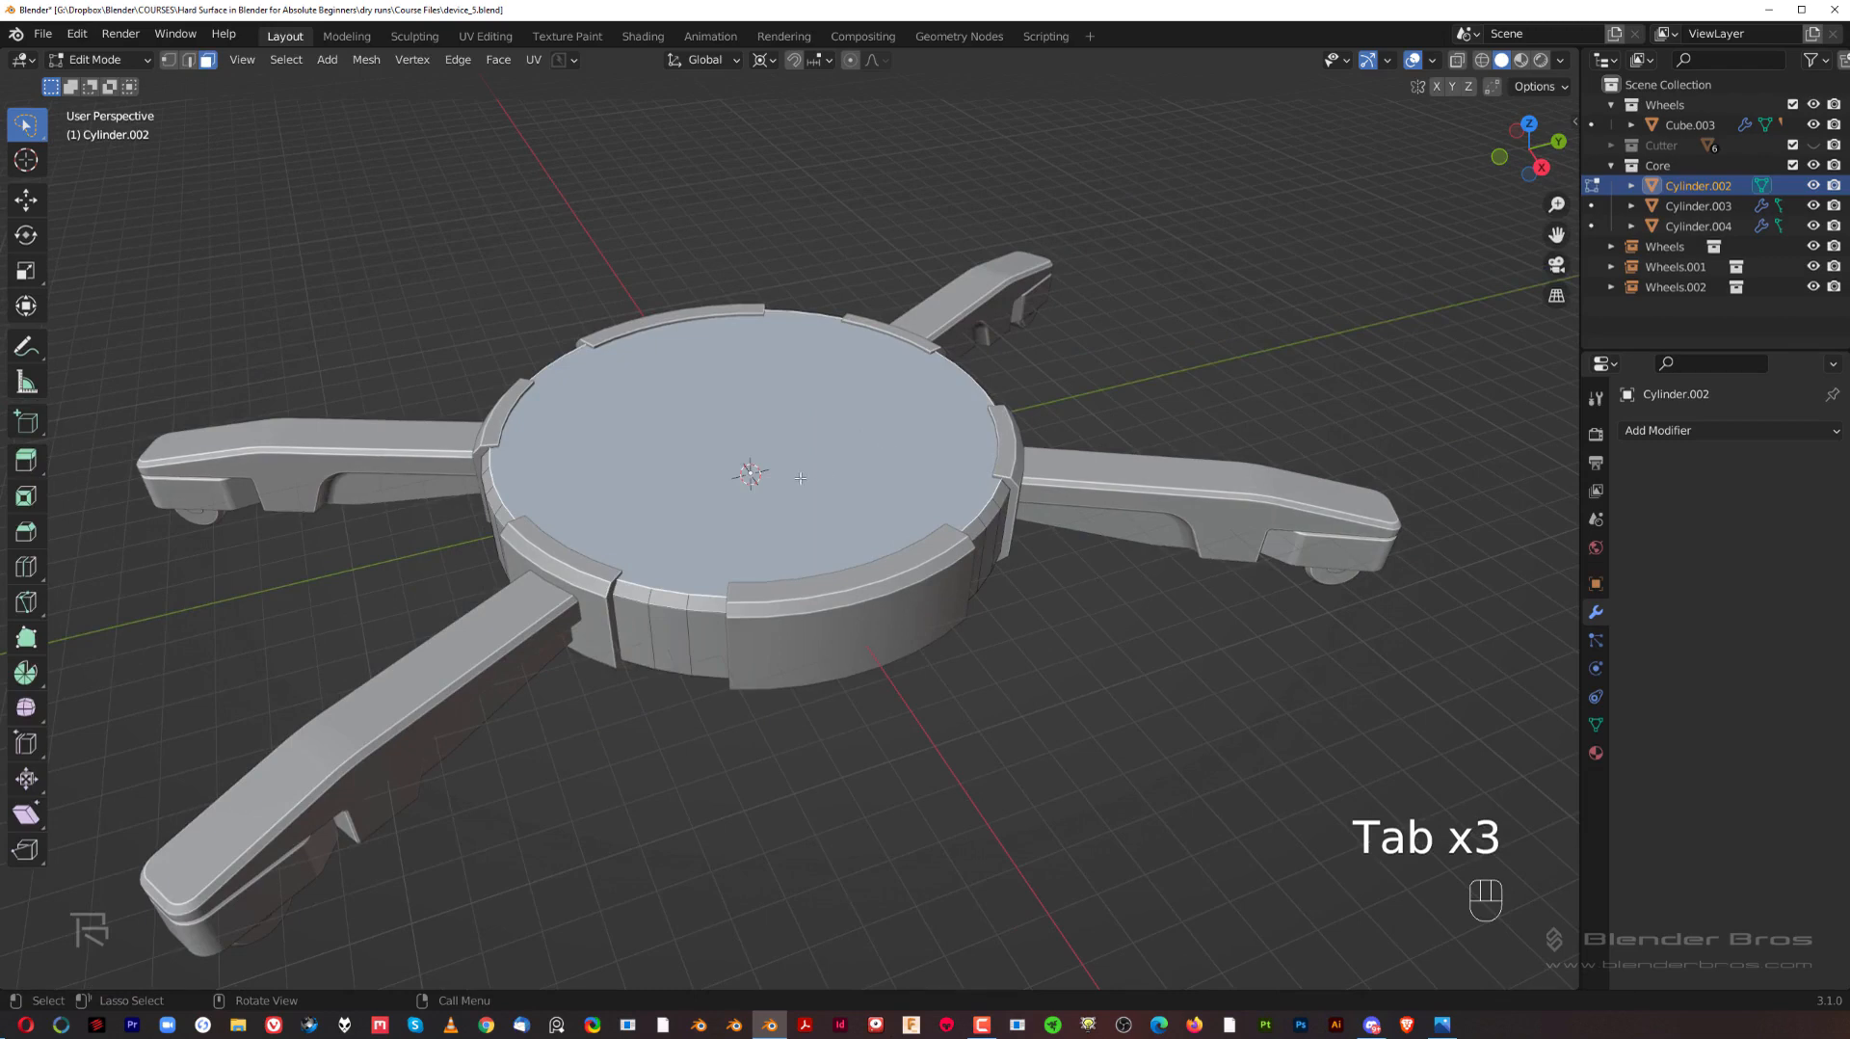
{"action": "scroll", "coordinate": [1321, 665], "scroll_direction": "up", "scroll_amount": 2}
{"action": "middle_click_drag", "start_coordinate": [1270, 510], "coordinate": [1281, 565], "text": "shift"}
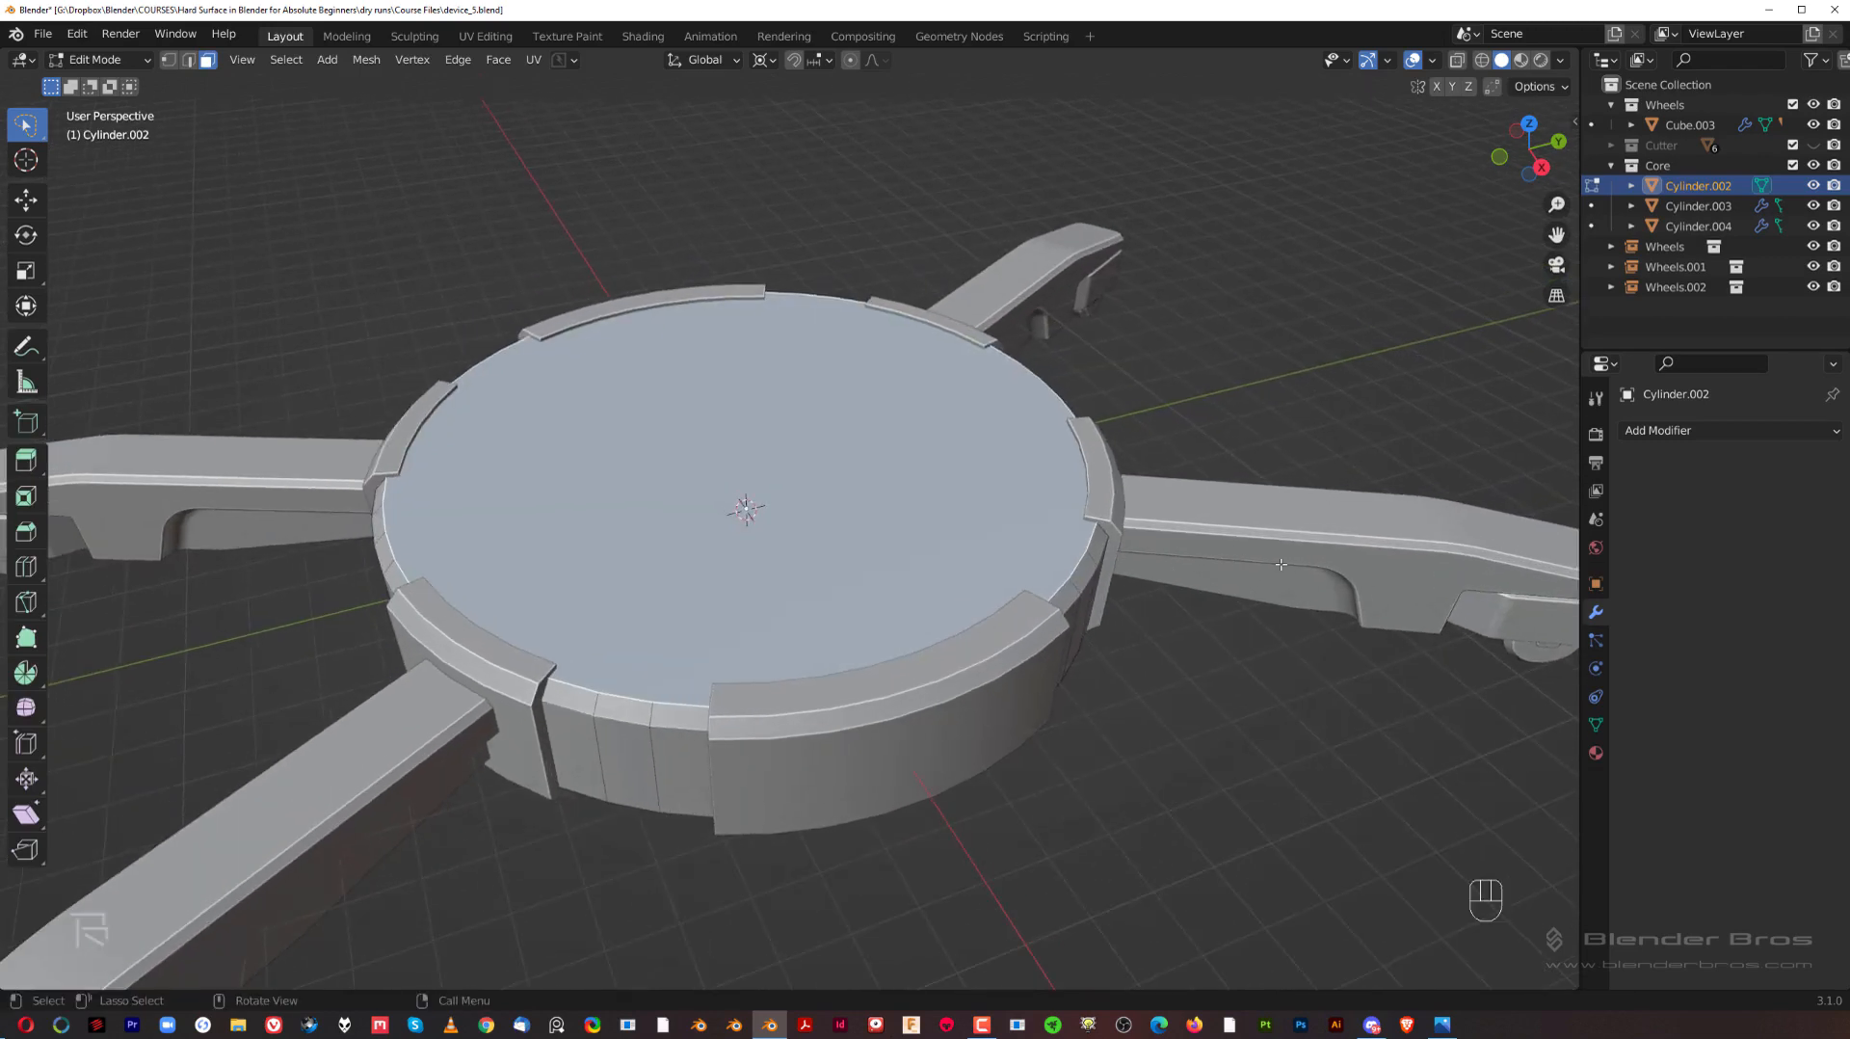
{"action": "key", "text": "i"}
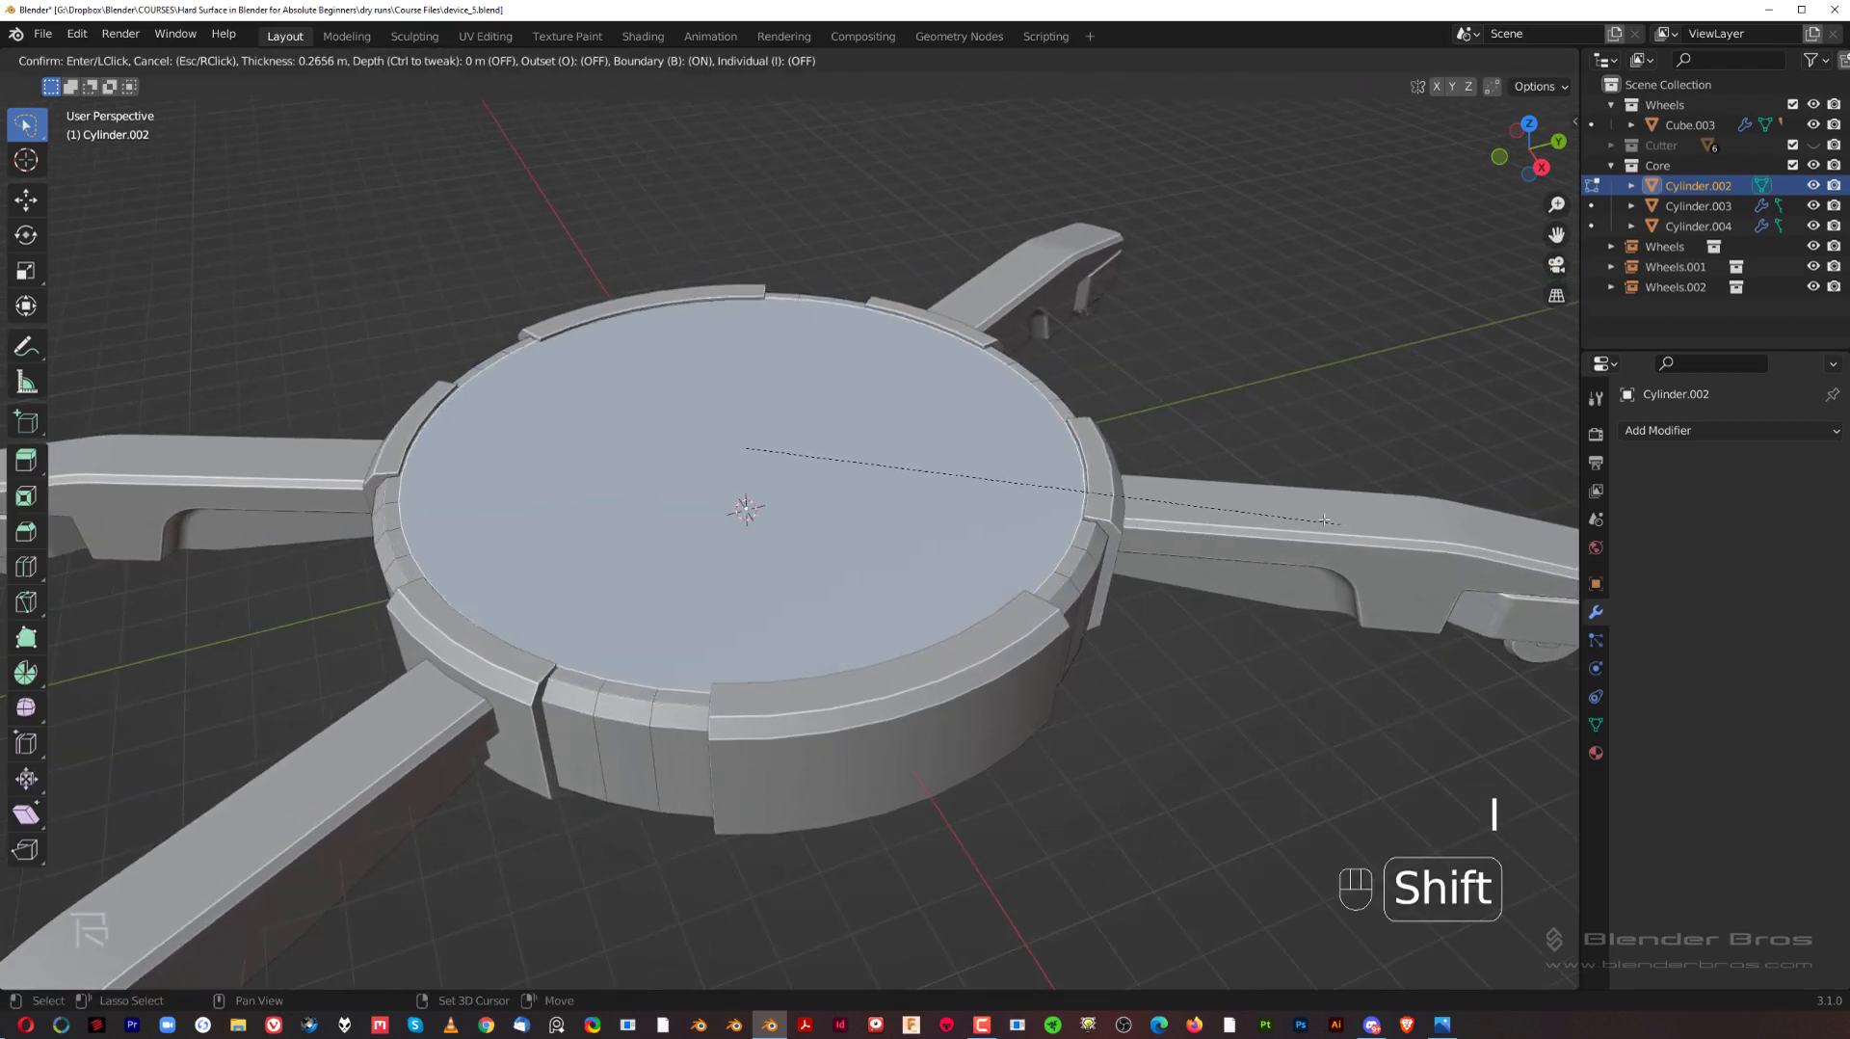
{"action": "left_click", "coordinate": [1323, 513]}
Step: Extrude the hub's inset top face upward by about 0.17 m
{"action": "middle_click_drag", "start_coordinate": [1322, 513], "coordinate": [1175, 495]}
{"action": "key", "text": "e"}
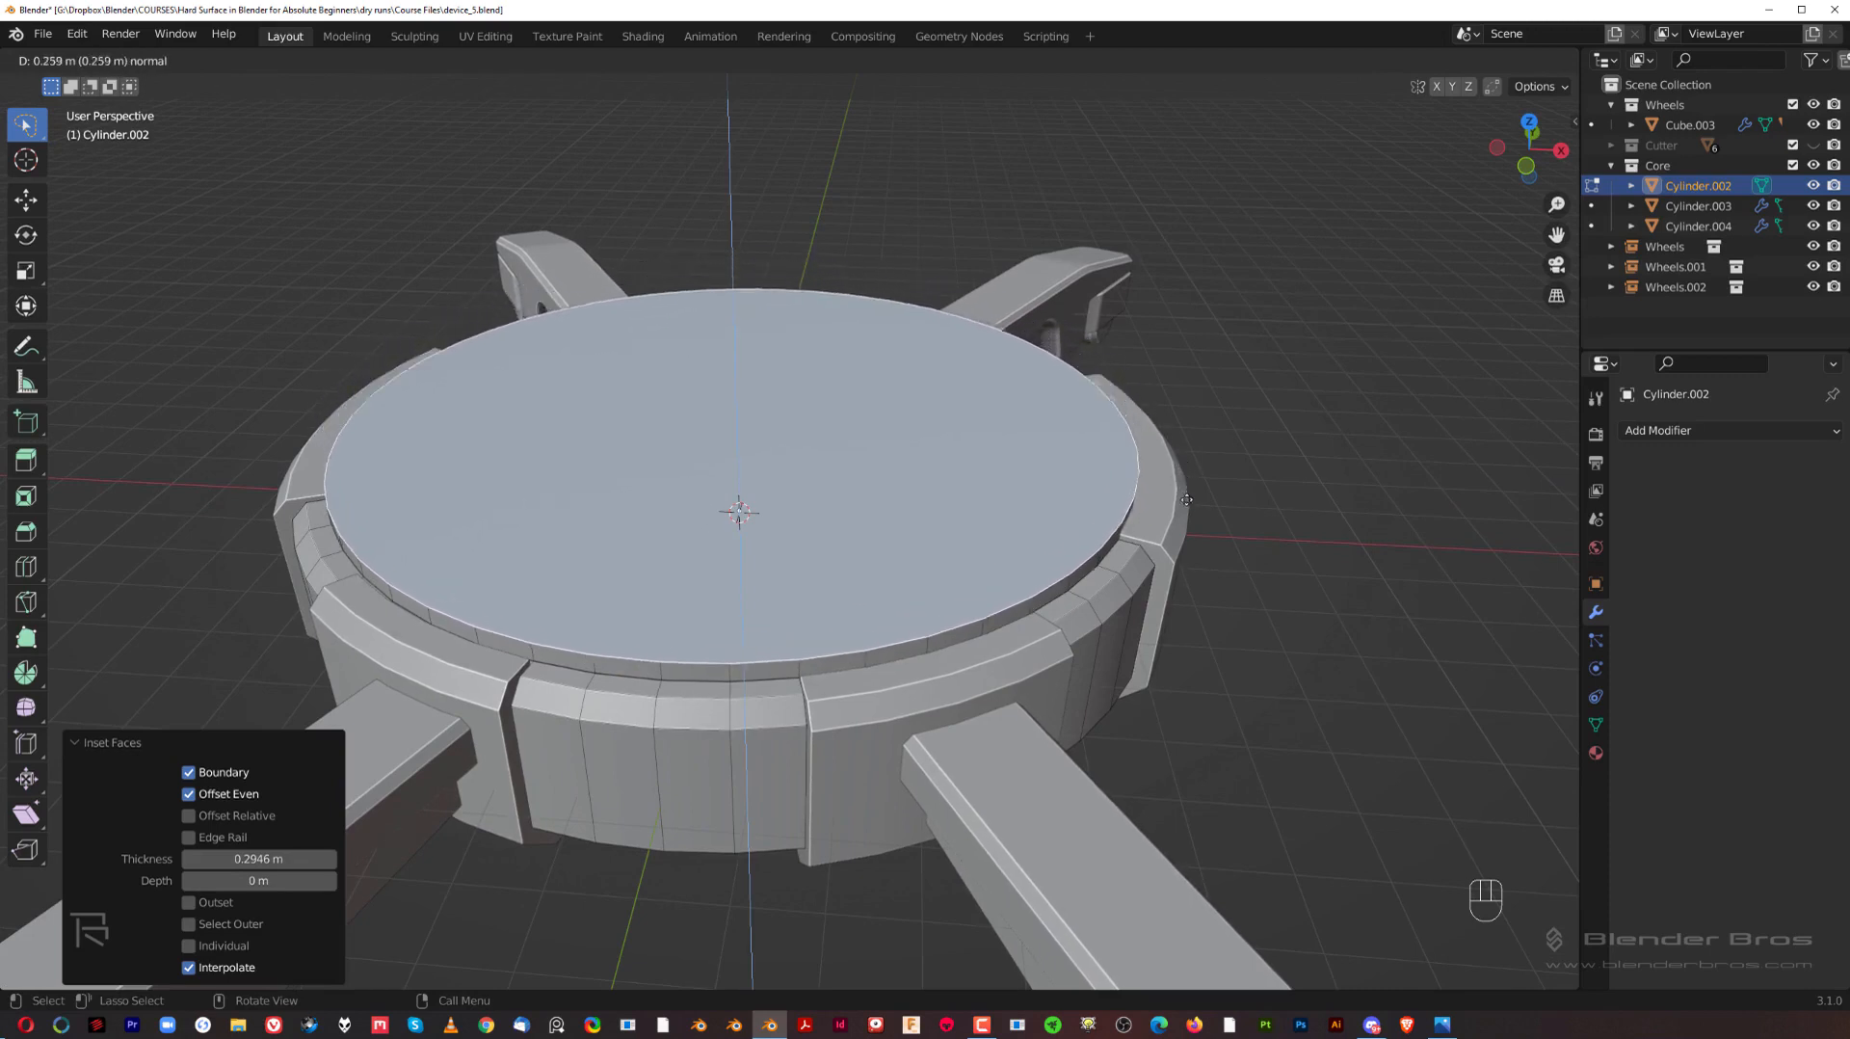
{"action": "left_click", "coordinate": [1200, 503]}
Step: Extrude the hub's top face about 0.85 m along global Z and scale it to about 0.9 to form a sloped wall
{"action": "key", "text": "e"}
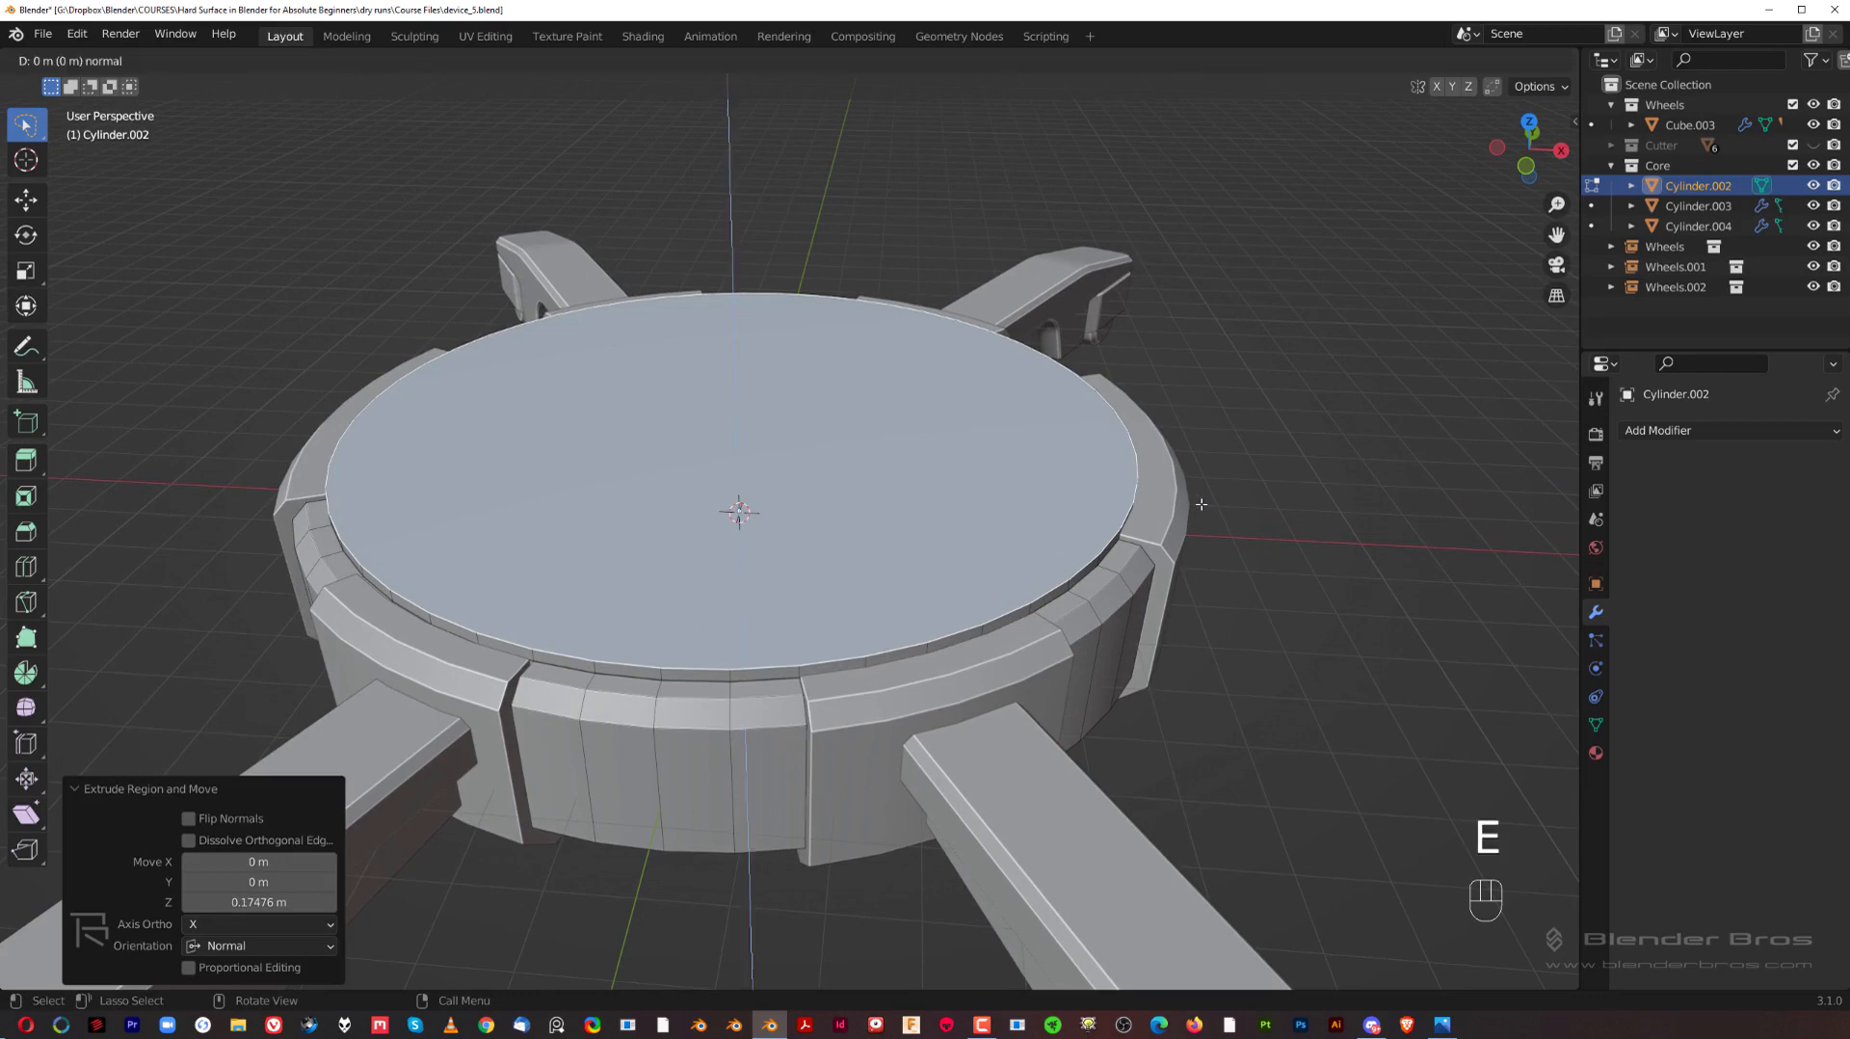
{"action": "key", "text": "z"}
{"action": "key", "text": "z"}
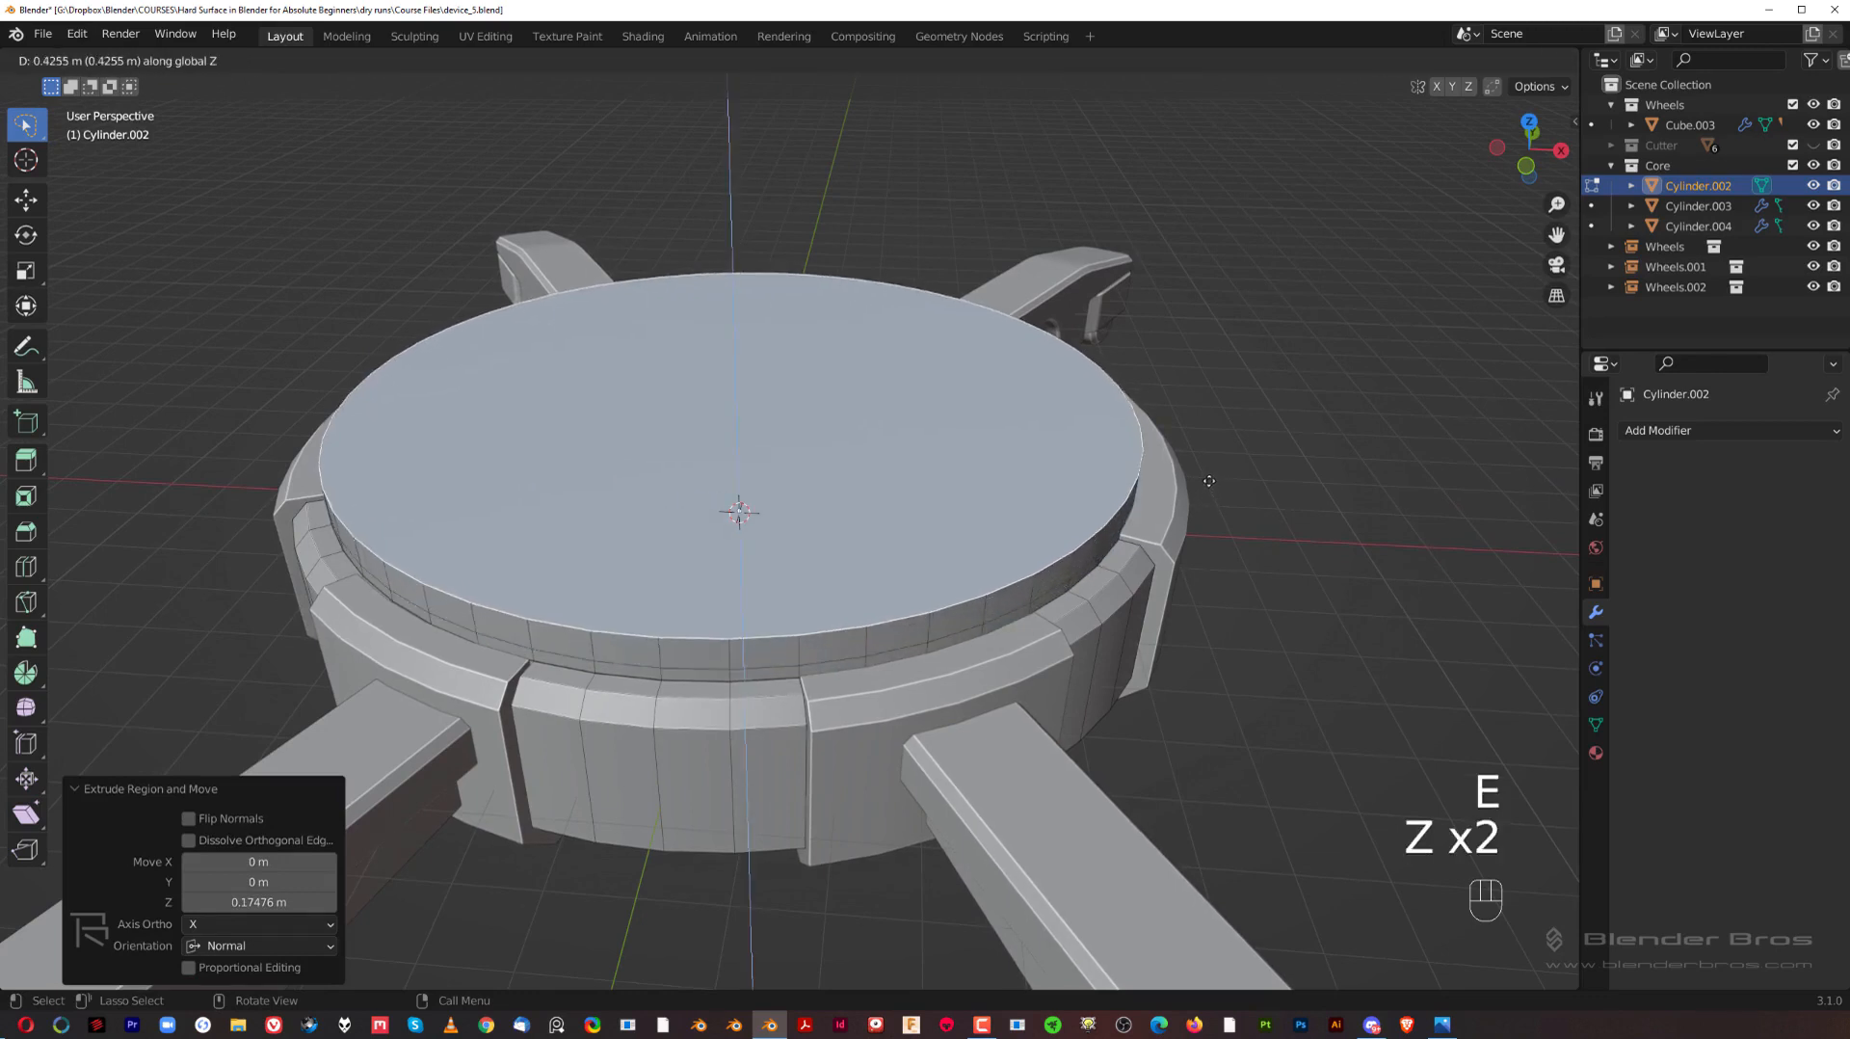
{"action": "left_click", "coordinate": [1406, 481]}
{"action": "key", "text": "s"}
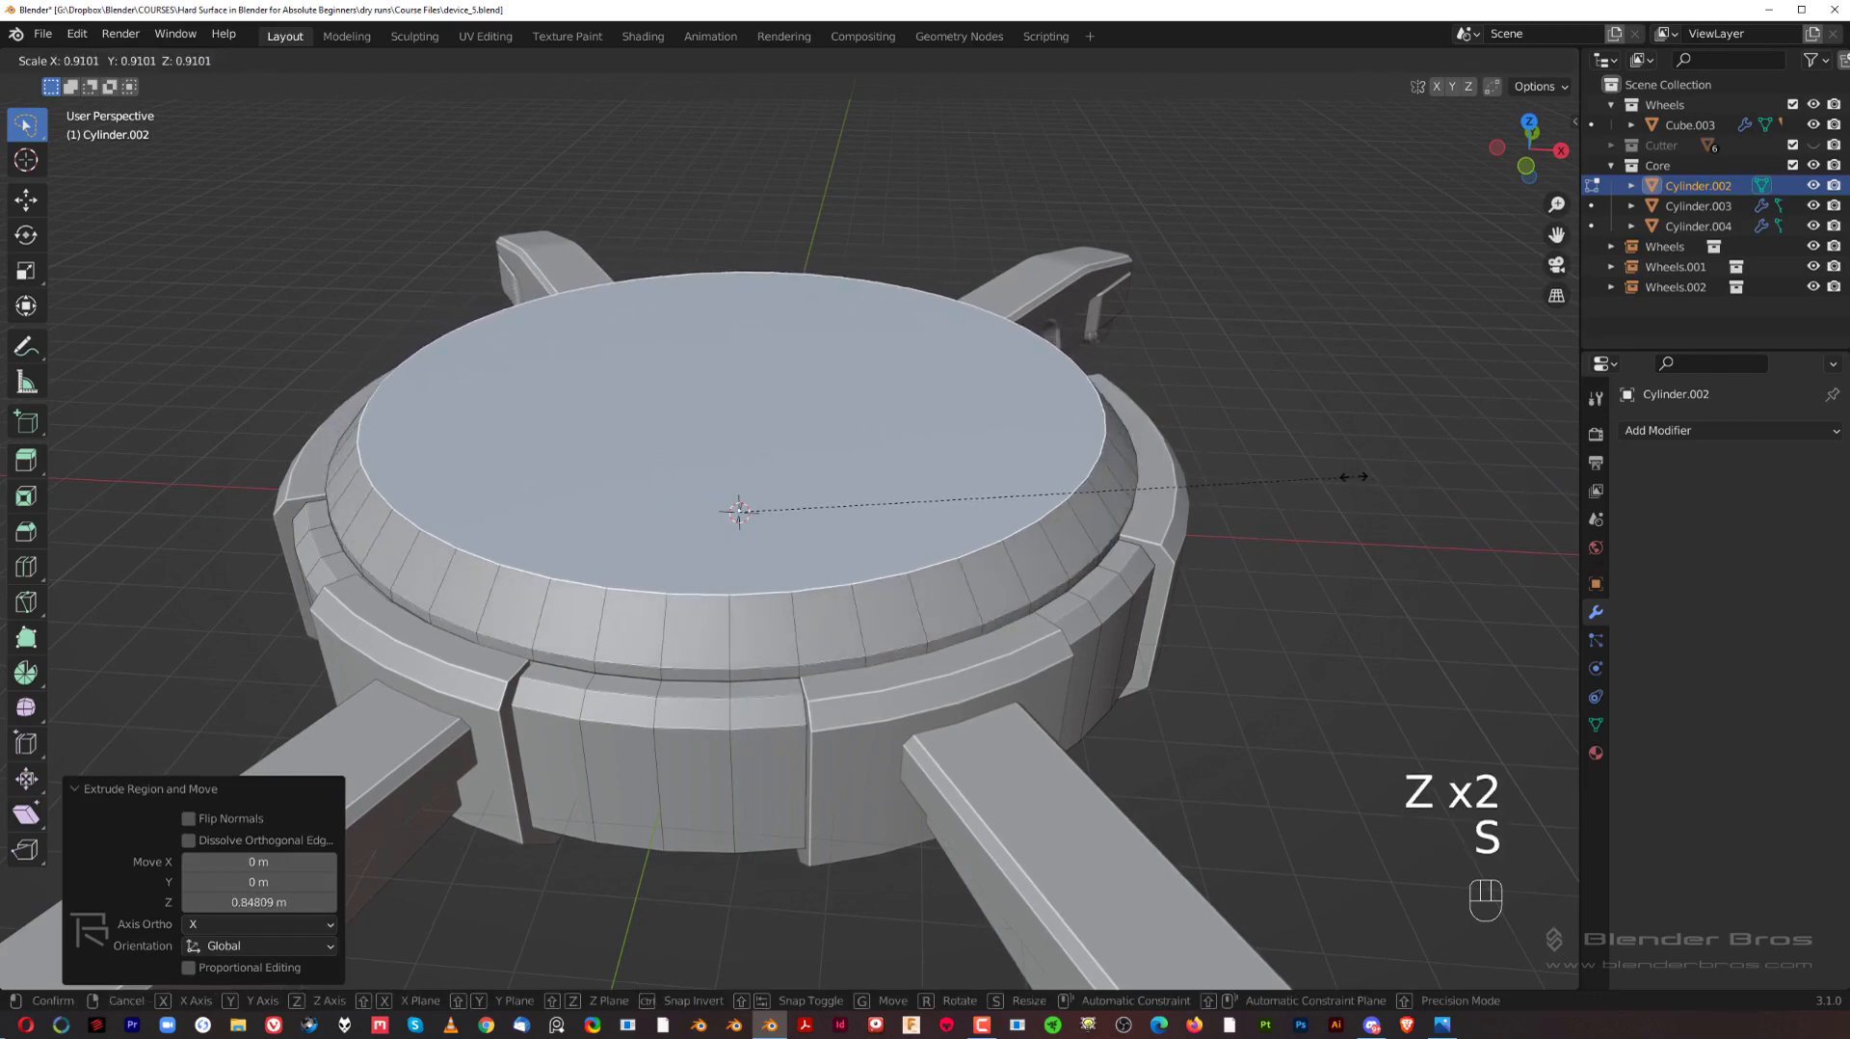
{"action": "left_click", "coordinate": [1294, 491]}
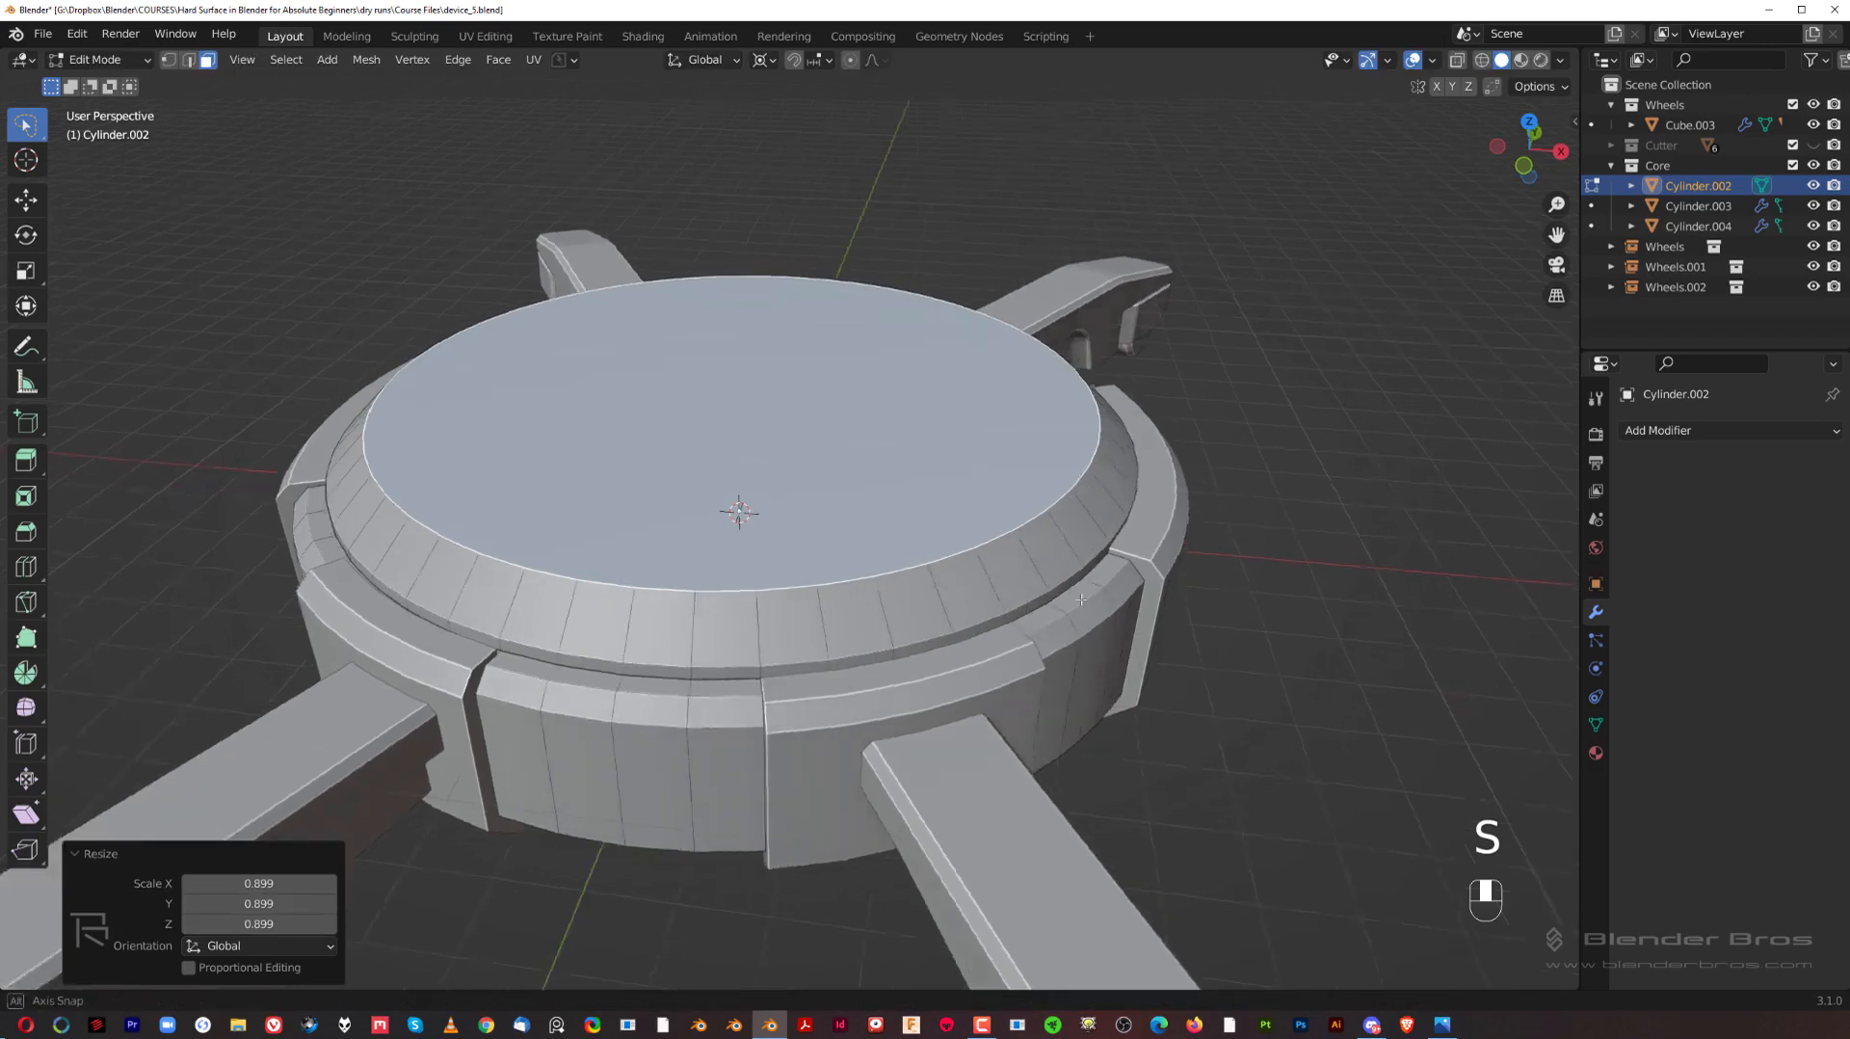
{"action": "key", "text": "Tab"}
{"action": "middle_click_drag", "start_coordinate": [692, 687], "coordinate": [826, 443]}
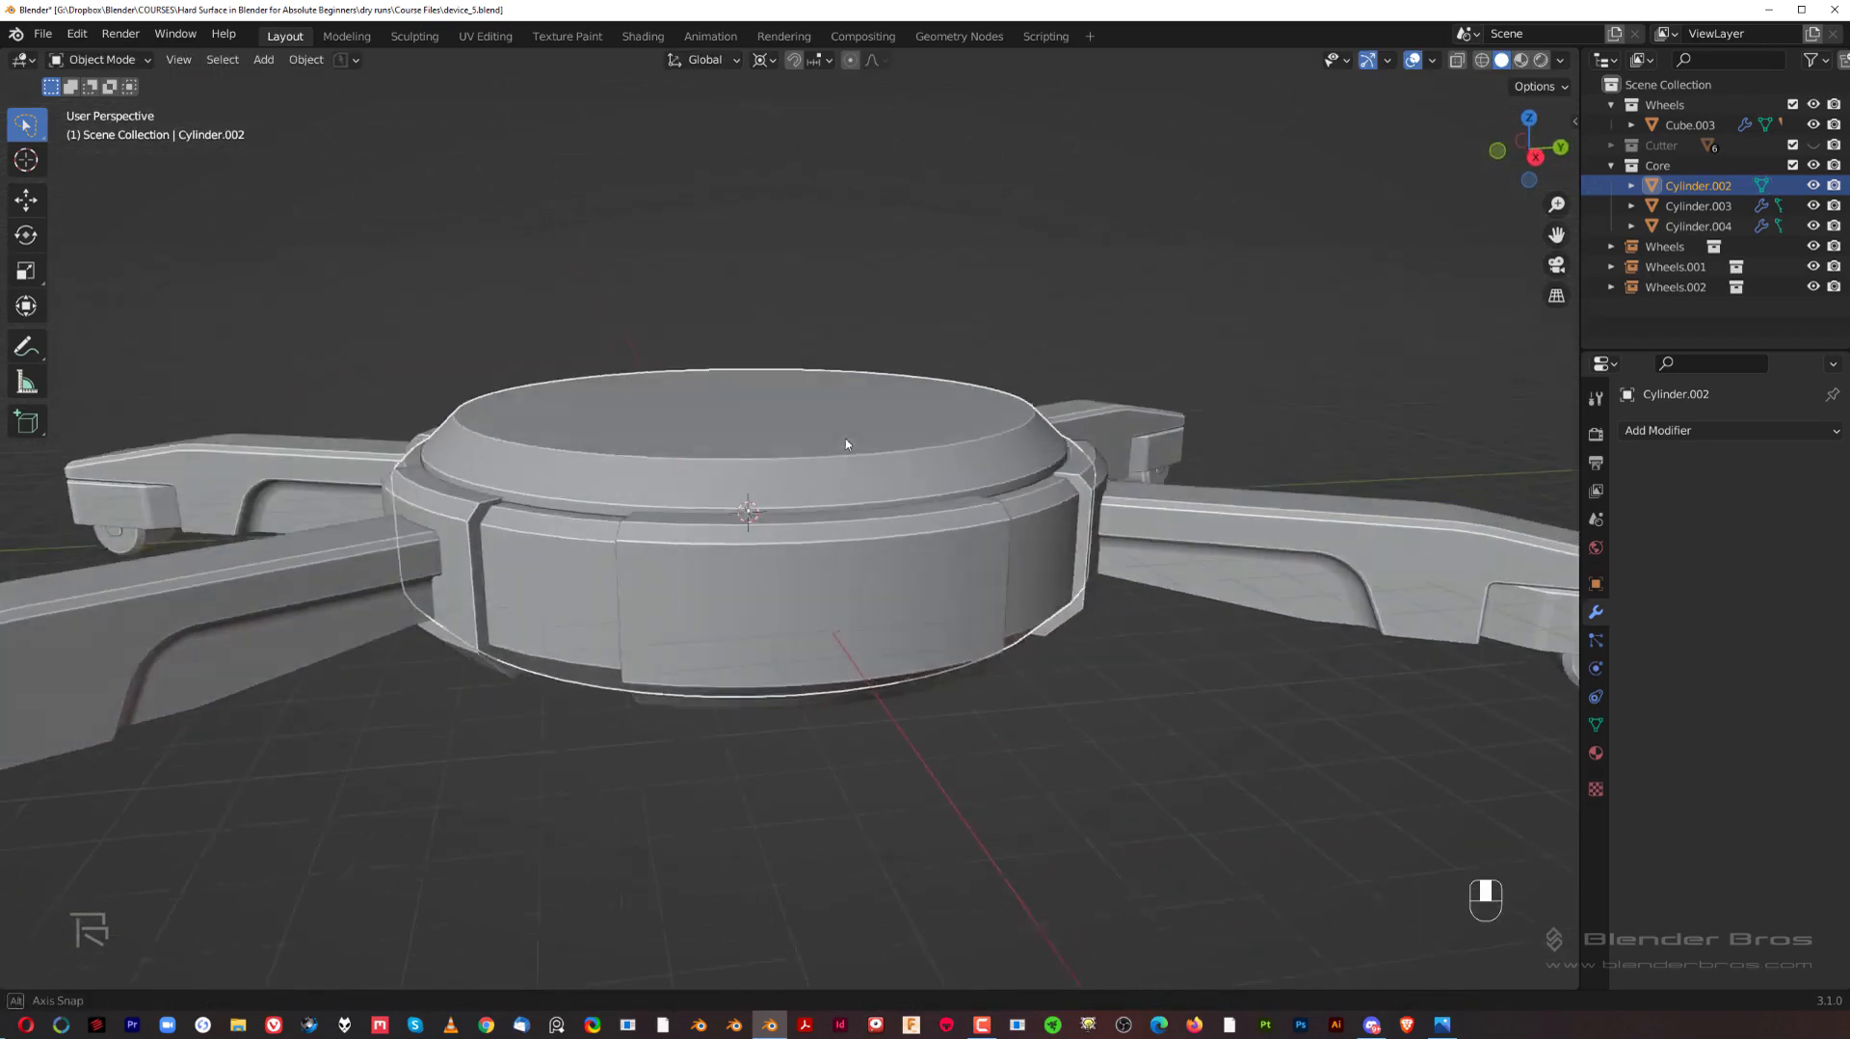
Step: Inset the hub's top face by about 0.24 m and extrude it down about 0.2 m to form a recess
{"action": "key", "text": "Tab"}
{"action": "middle_click_drag", "start_coordinate": [1156, 540], "coordinate": [1291, 536]}
{"action": "key", "text": "i"}
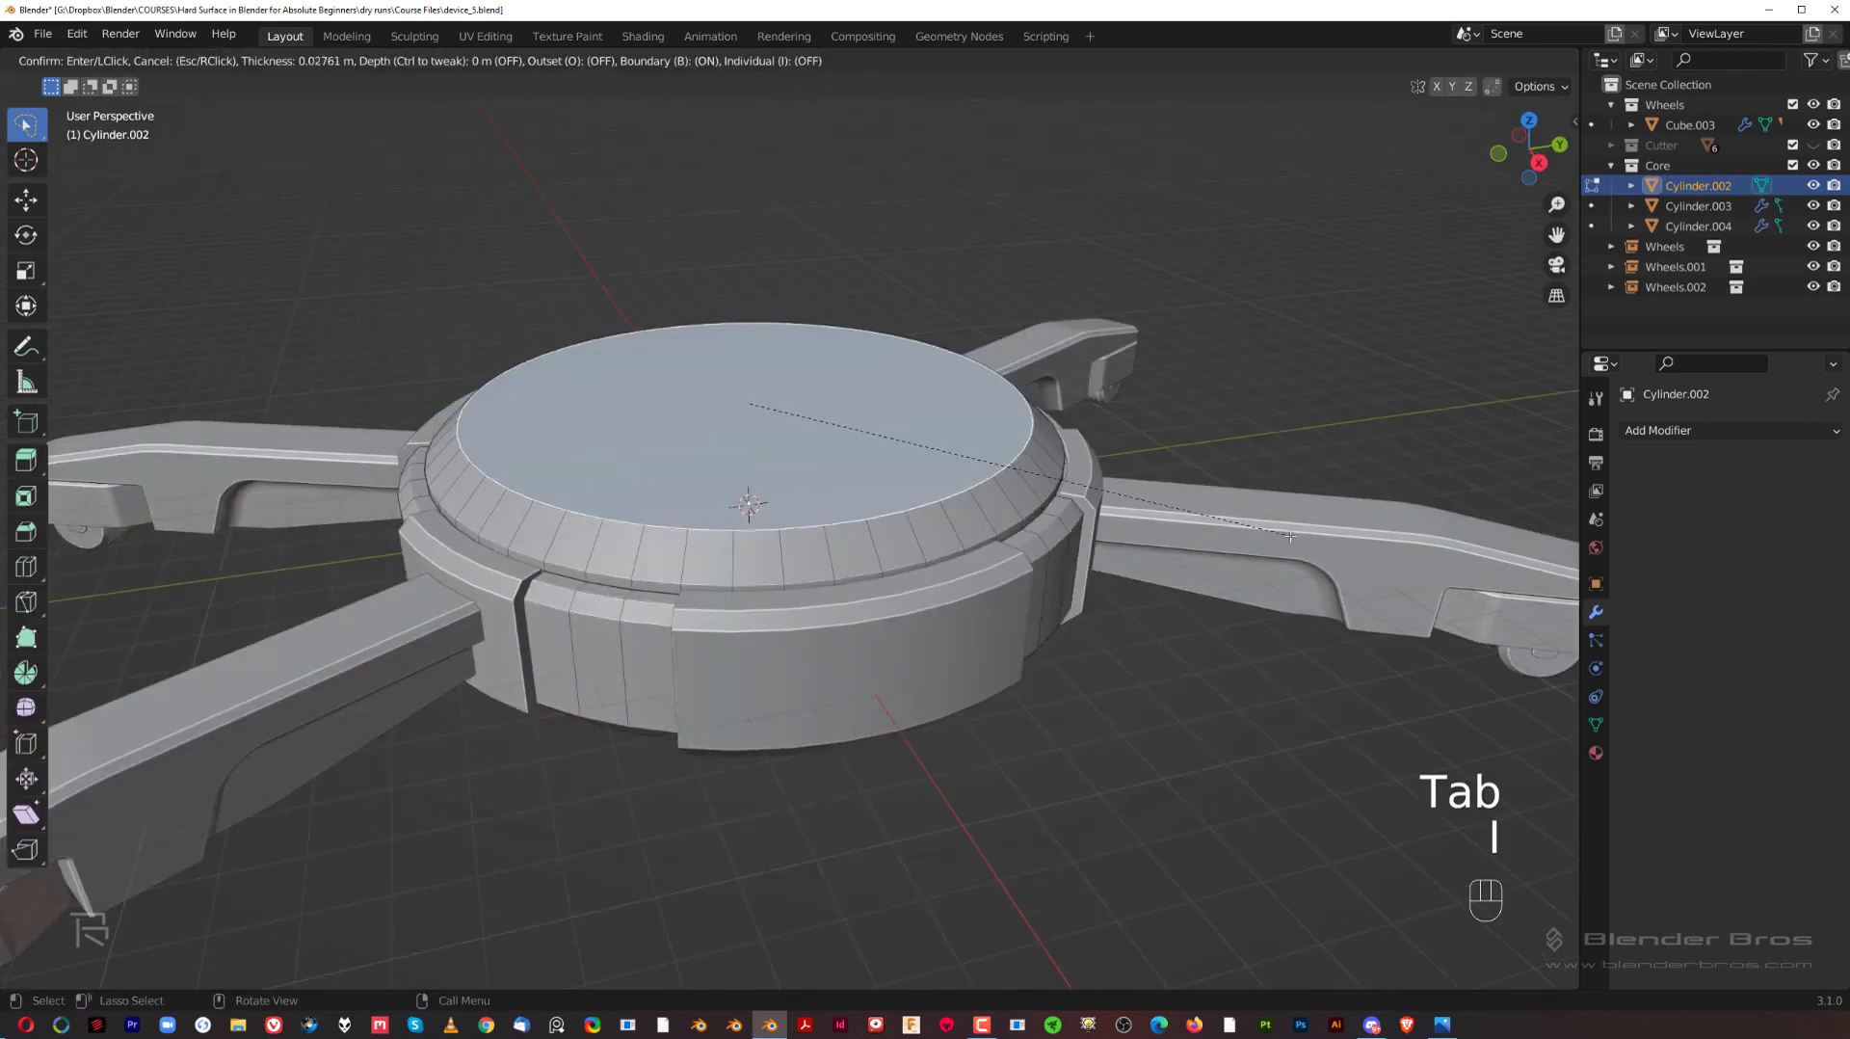
{"action": "left_click", "coordinate": [1253, 520]}
{"action": "key", "text": "e"}
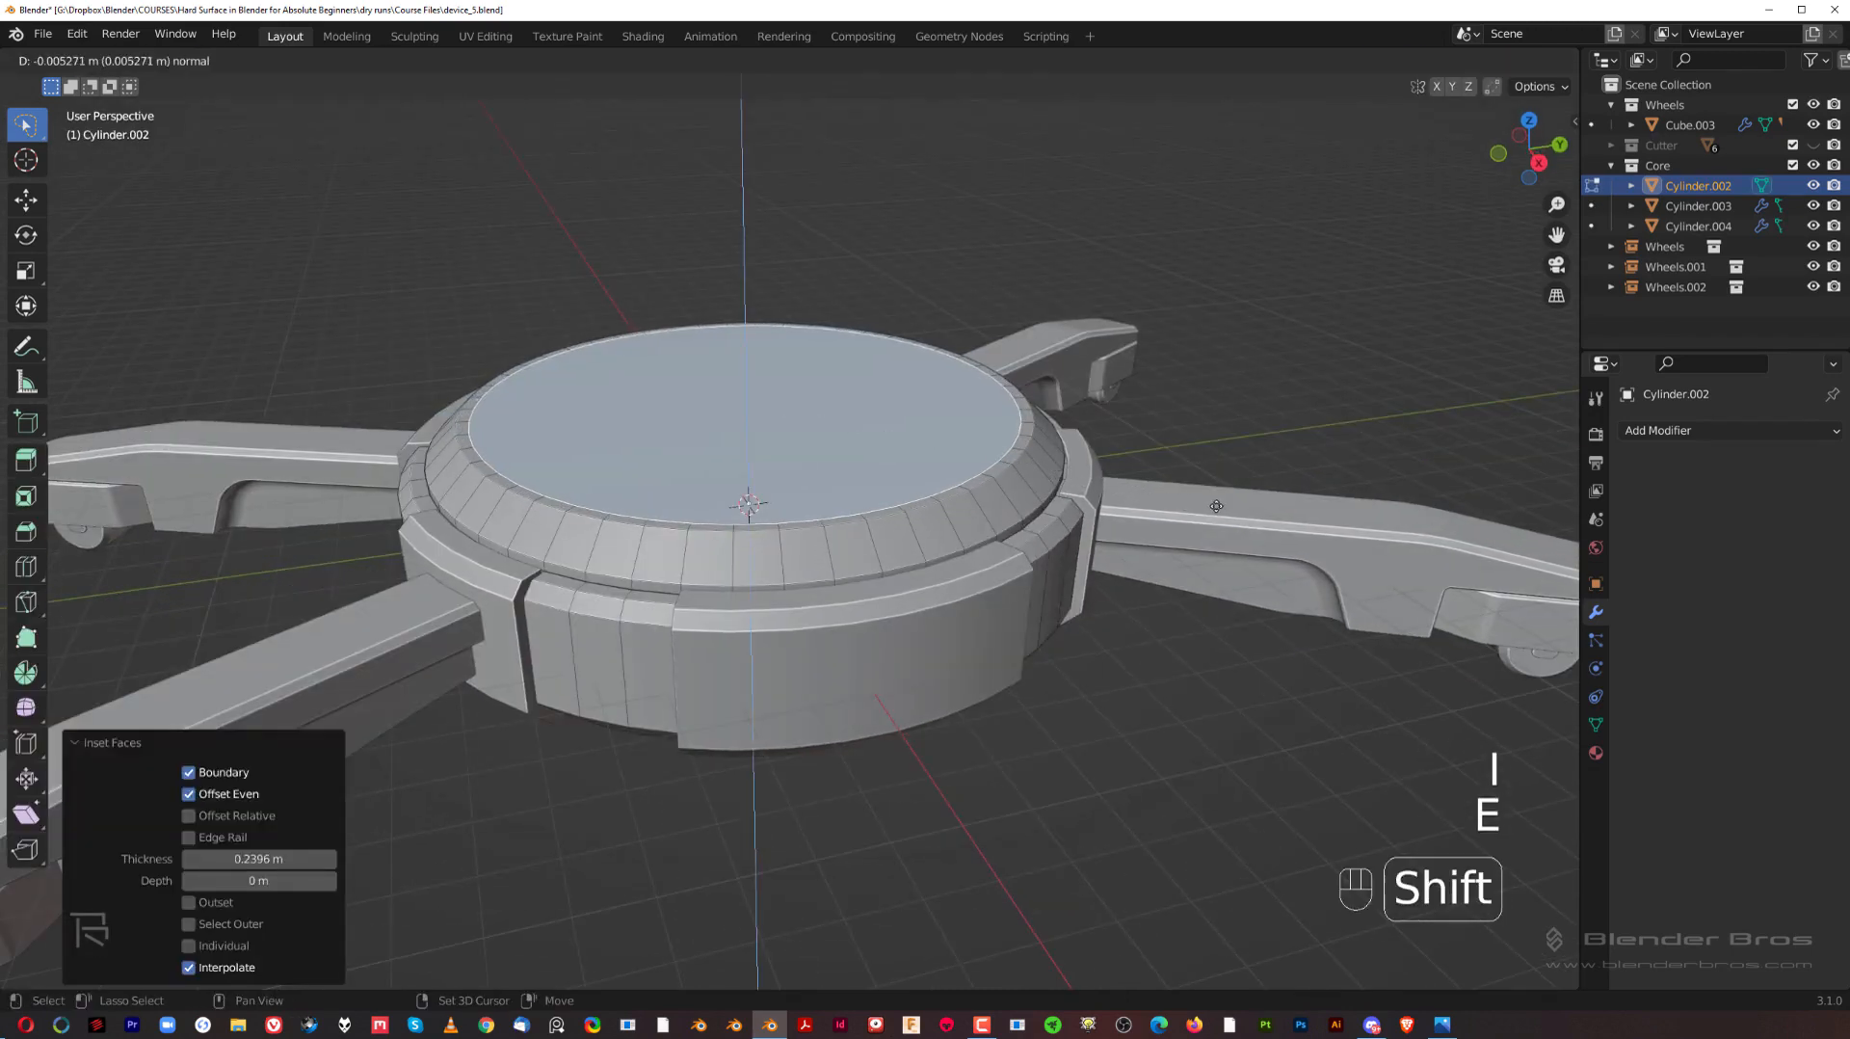
{"action": "left_click", "coordinate": [1215, 592]}
Step: Inset the recessed face by about 0.04 m, extrude it up about 0.88 m, and return to object mode
{"action": "key", "text": "i"}
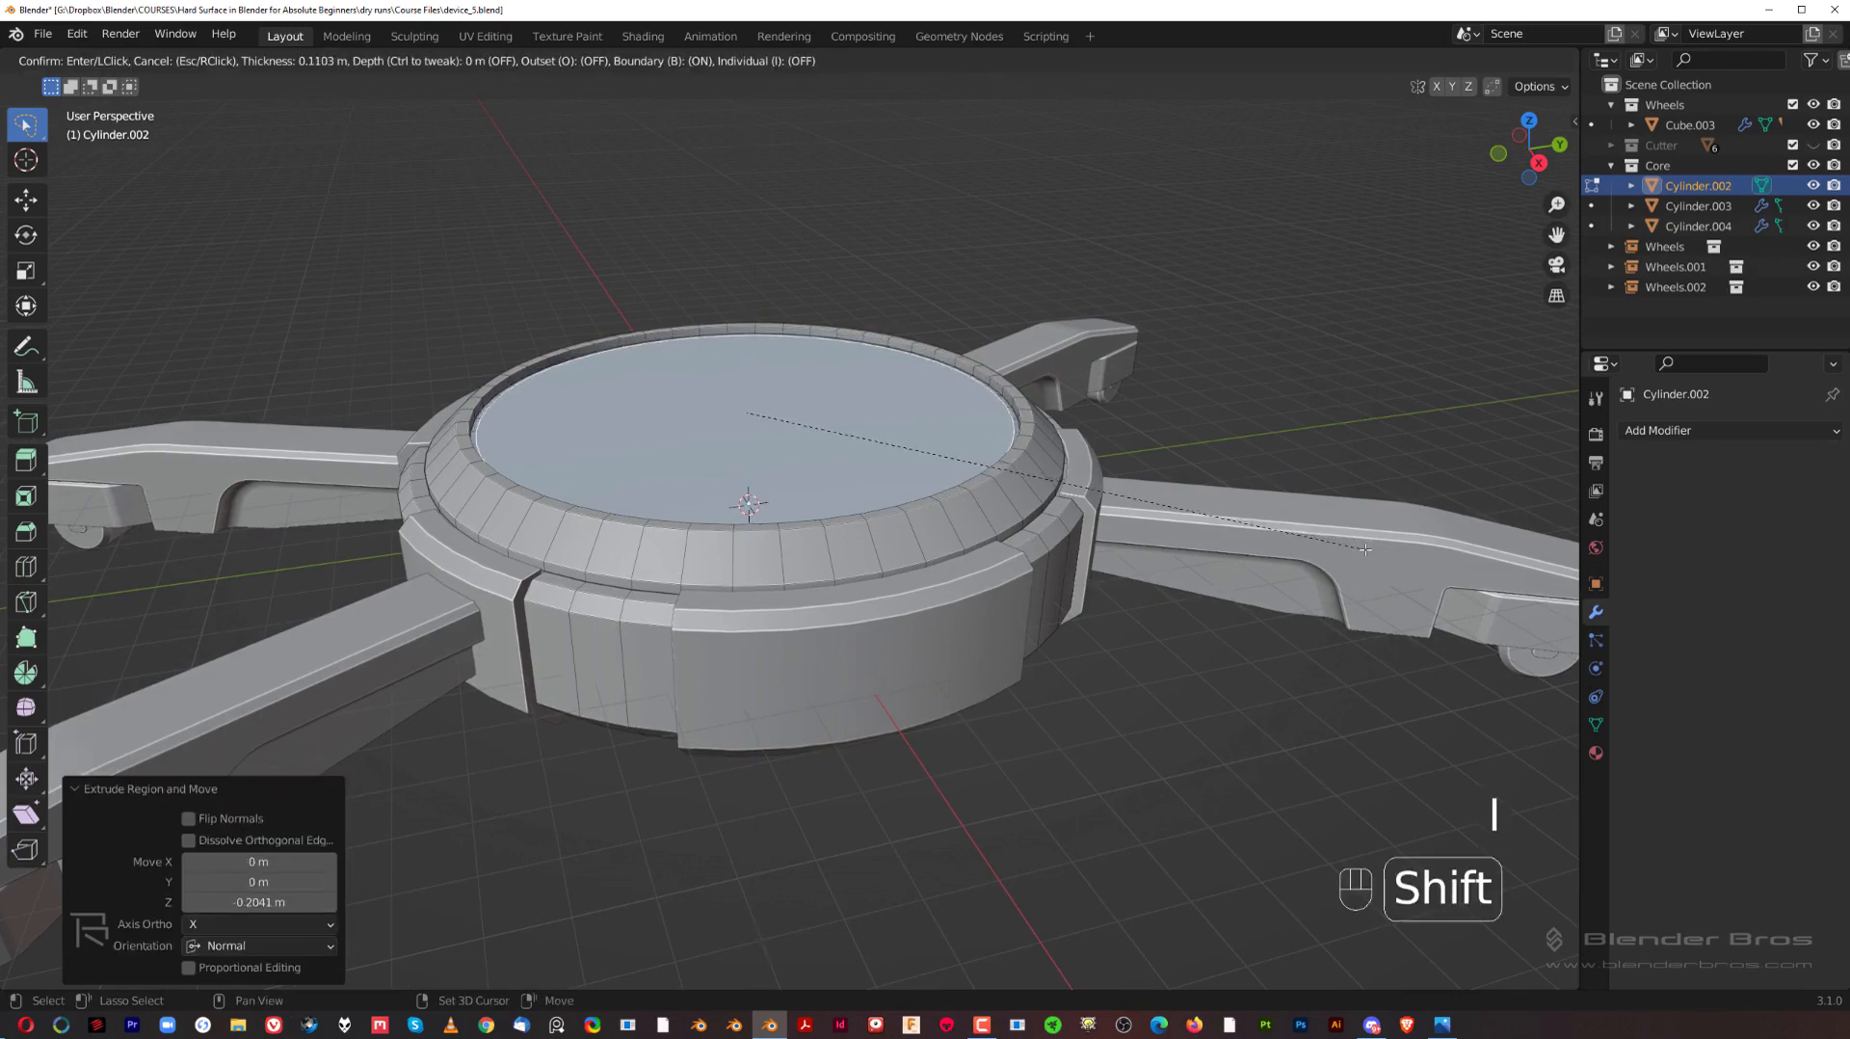
{"action": "left_click", "coordinate": [1360, 553]}
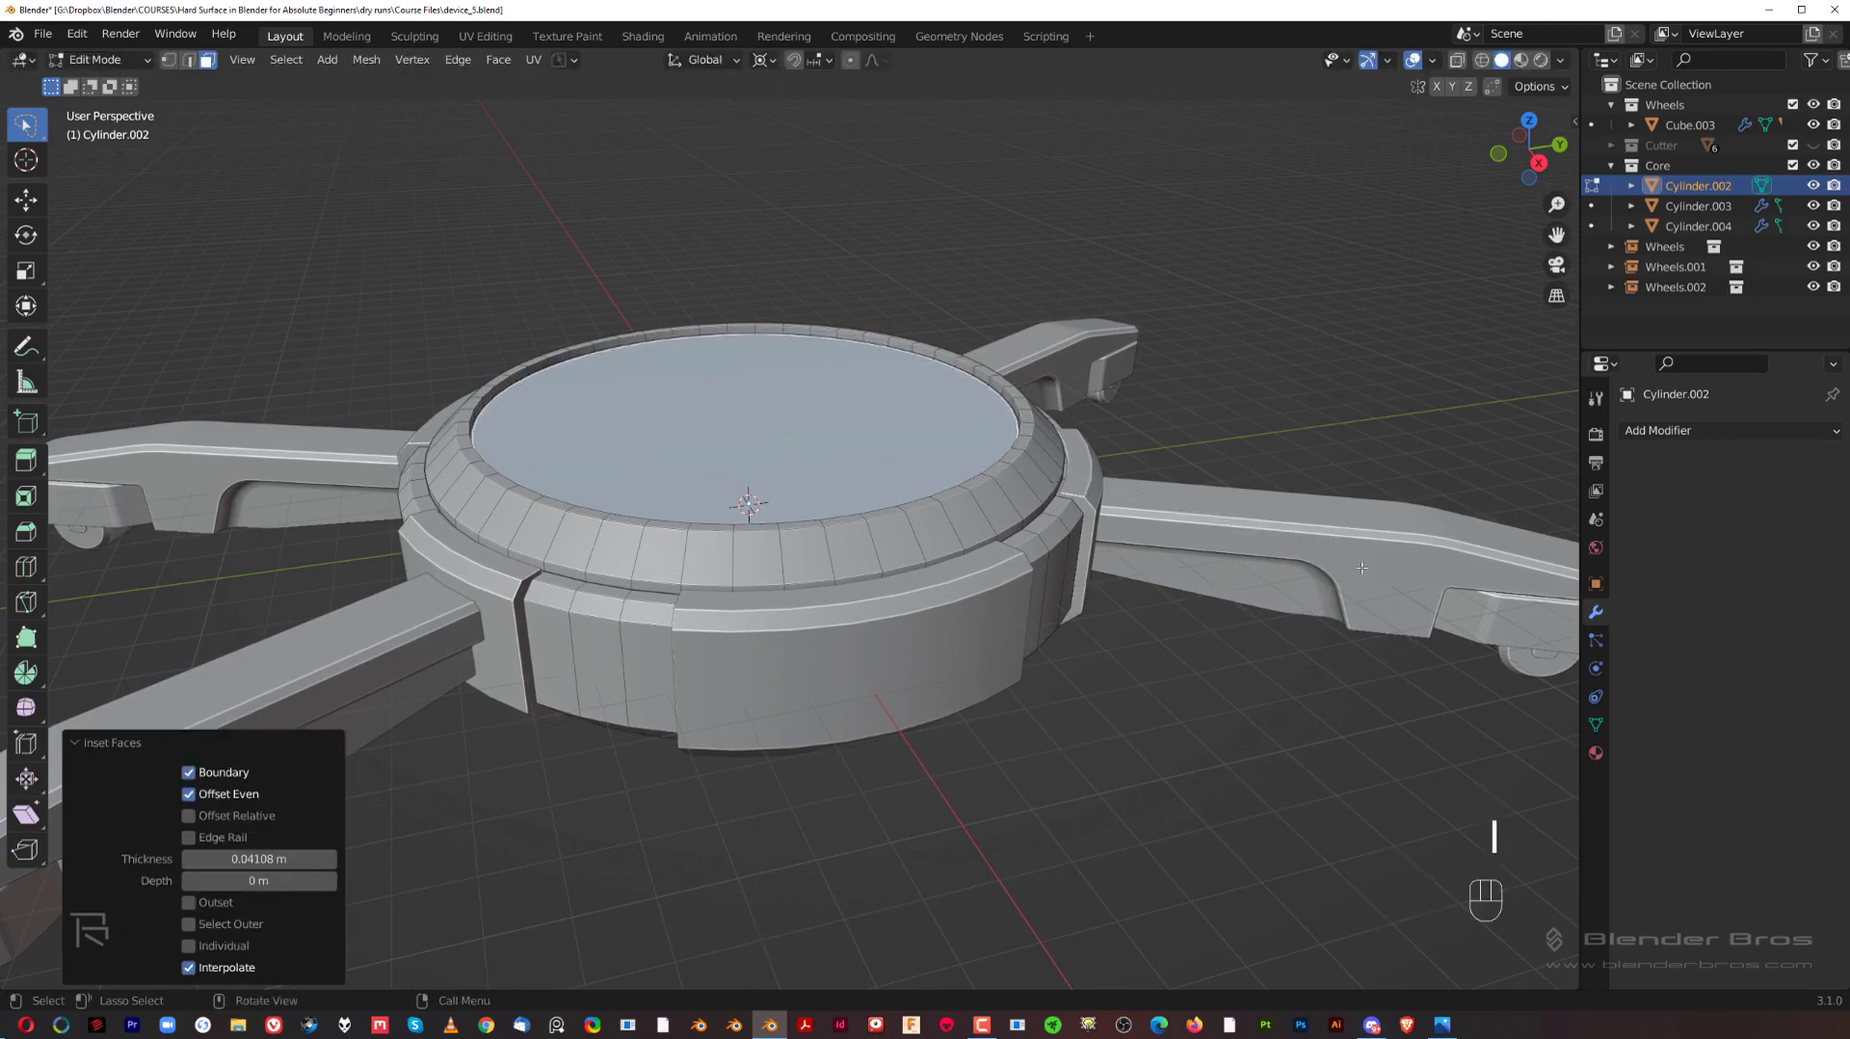
{"action": "key", "text": "e"}
{"action": "left_click", "coordinate": [1359, 535]}
{"action": "scroll", "coordinate": [888, 593], "scroll_direction": "up", "scroll_amount": 5}
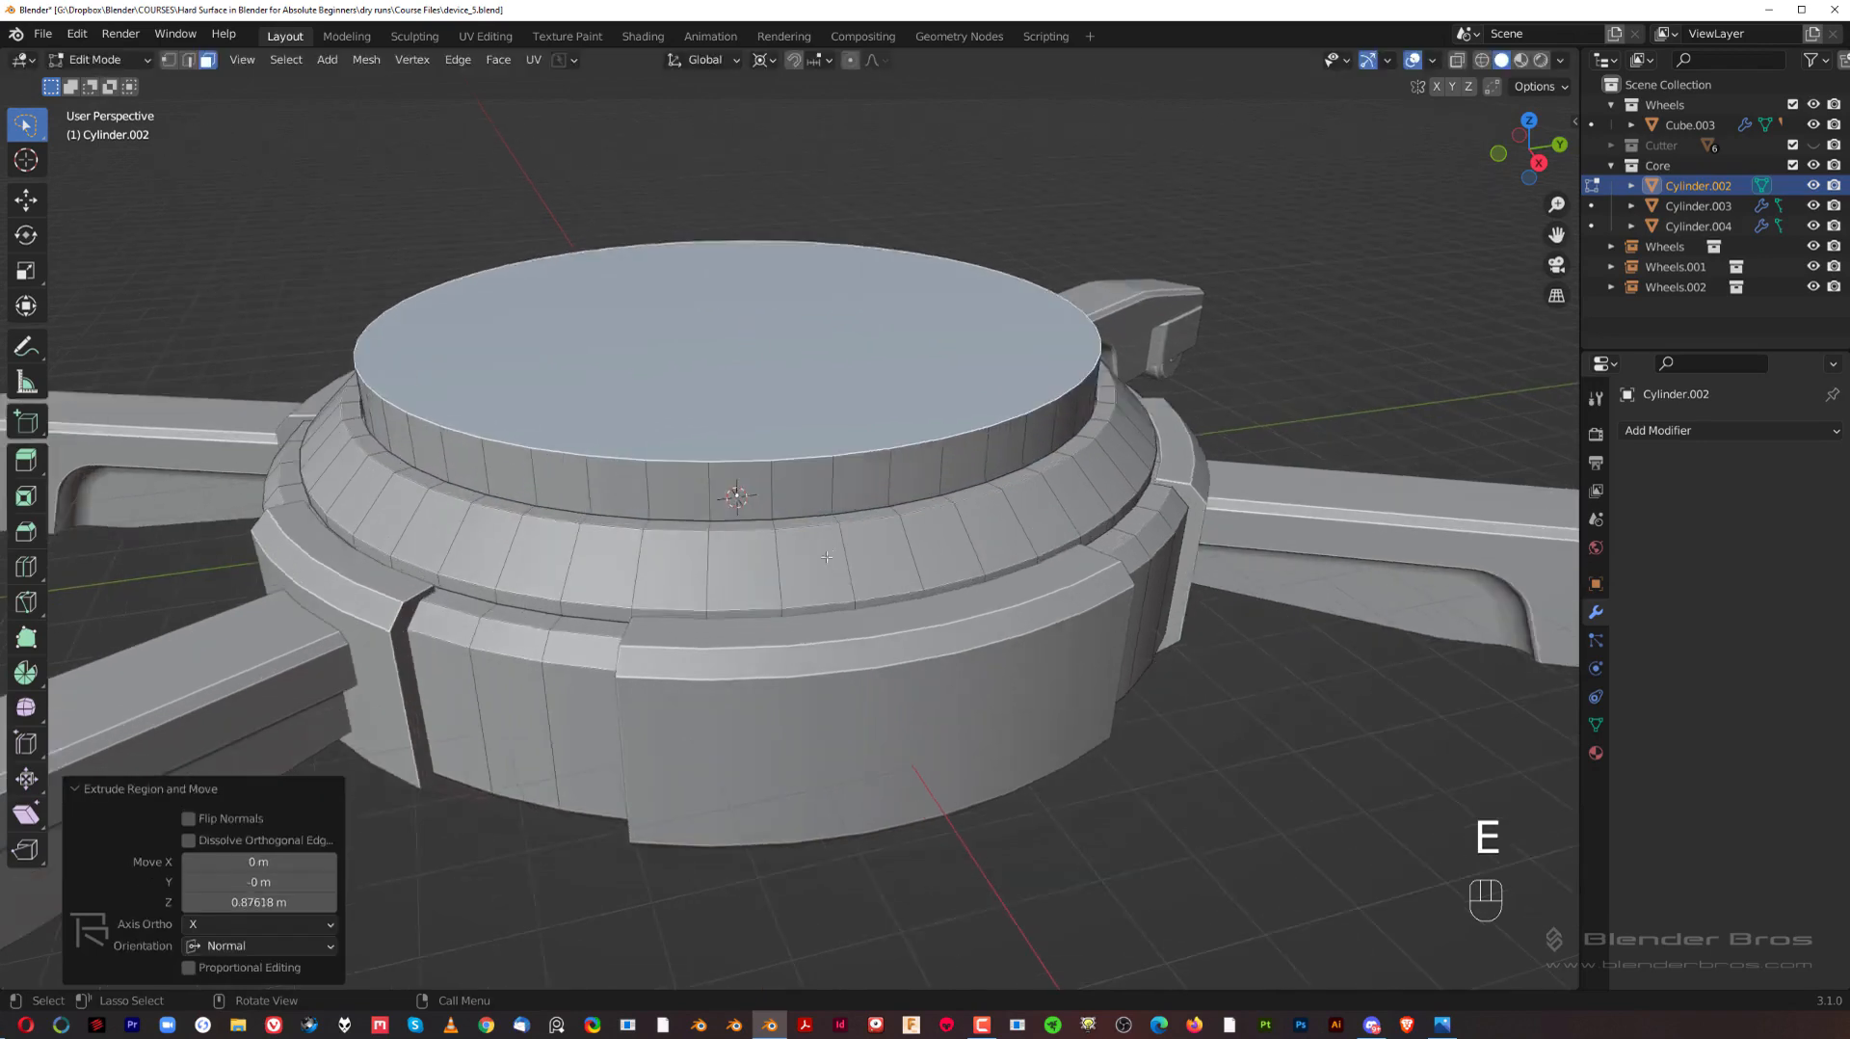
{"action": "key", "text": "Tab"}
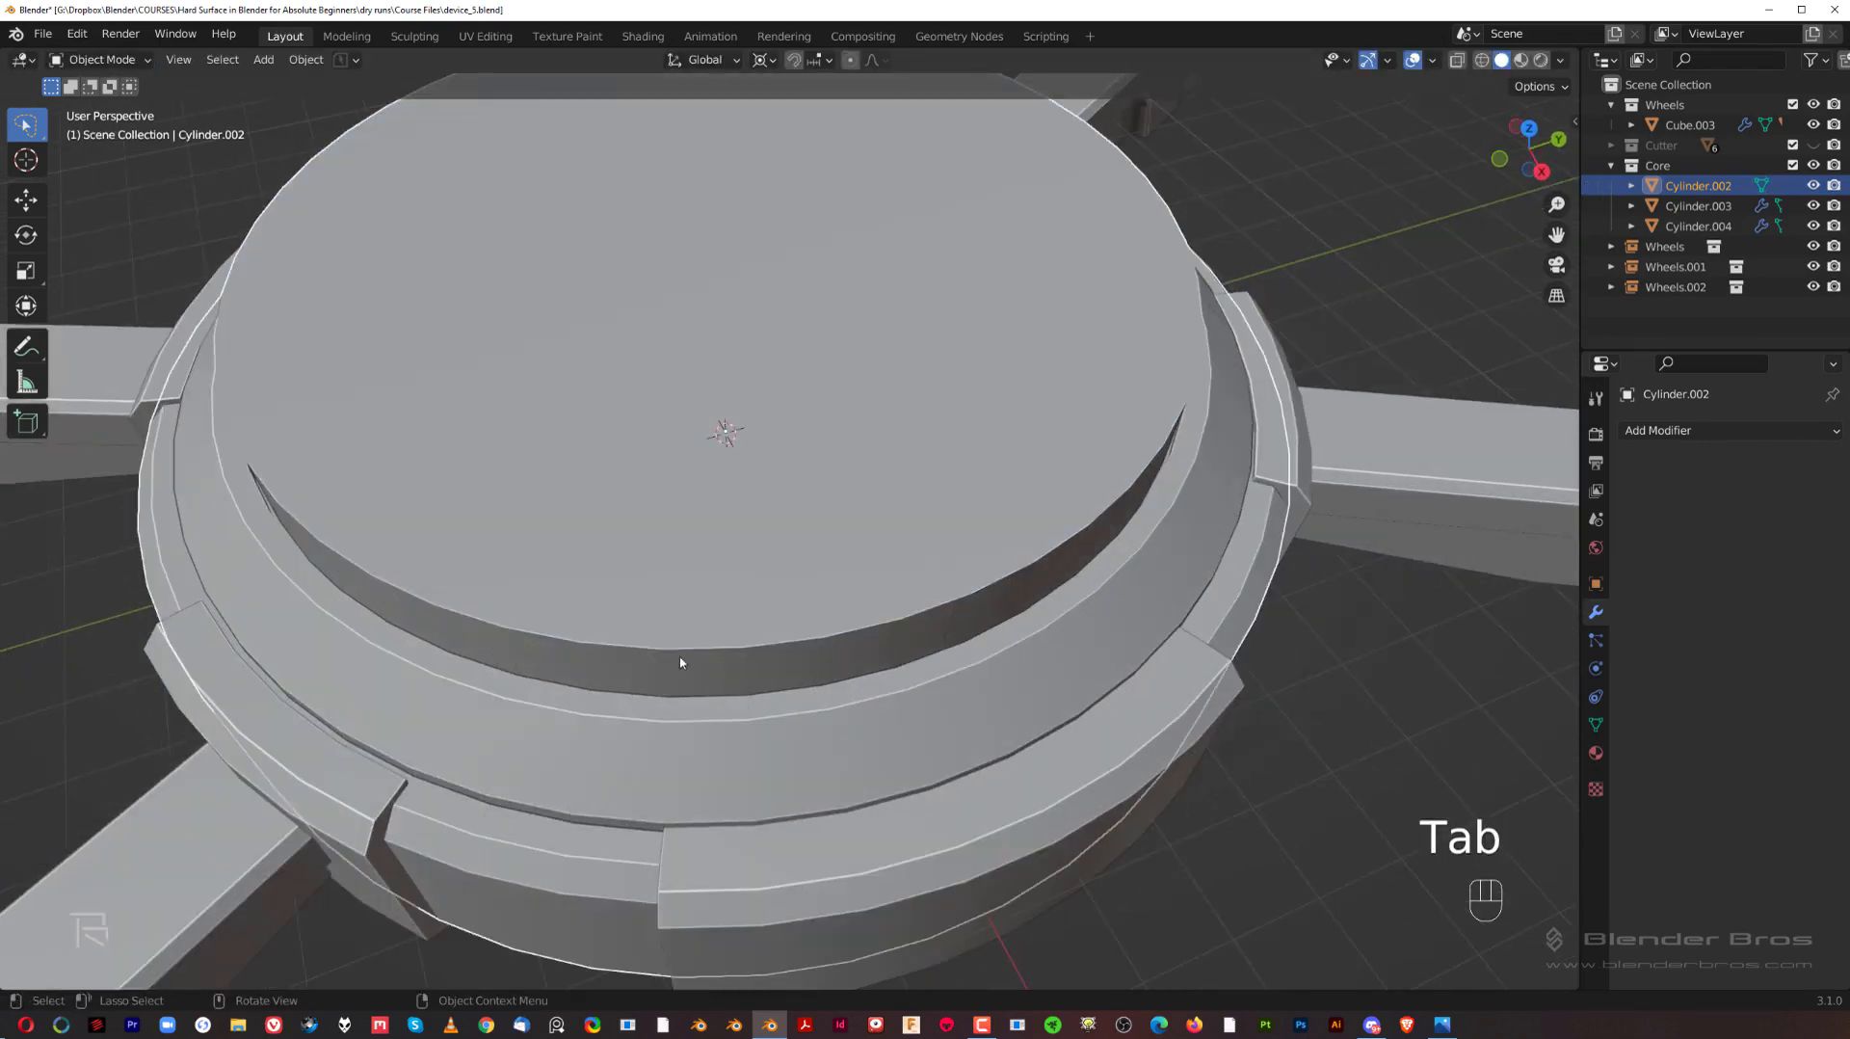
Step: Save the file after adding the raised top tier to the hub
{"action": "middle_click_drag", "start_coordinate": [680, 663], "coordinate": [692, 598]}
{"action": "key", "text": "ctrl+s"}
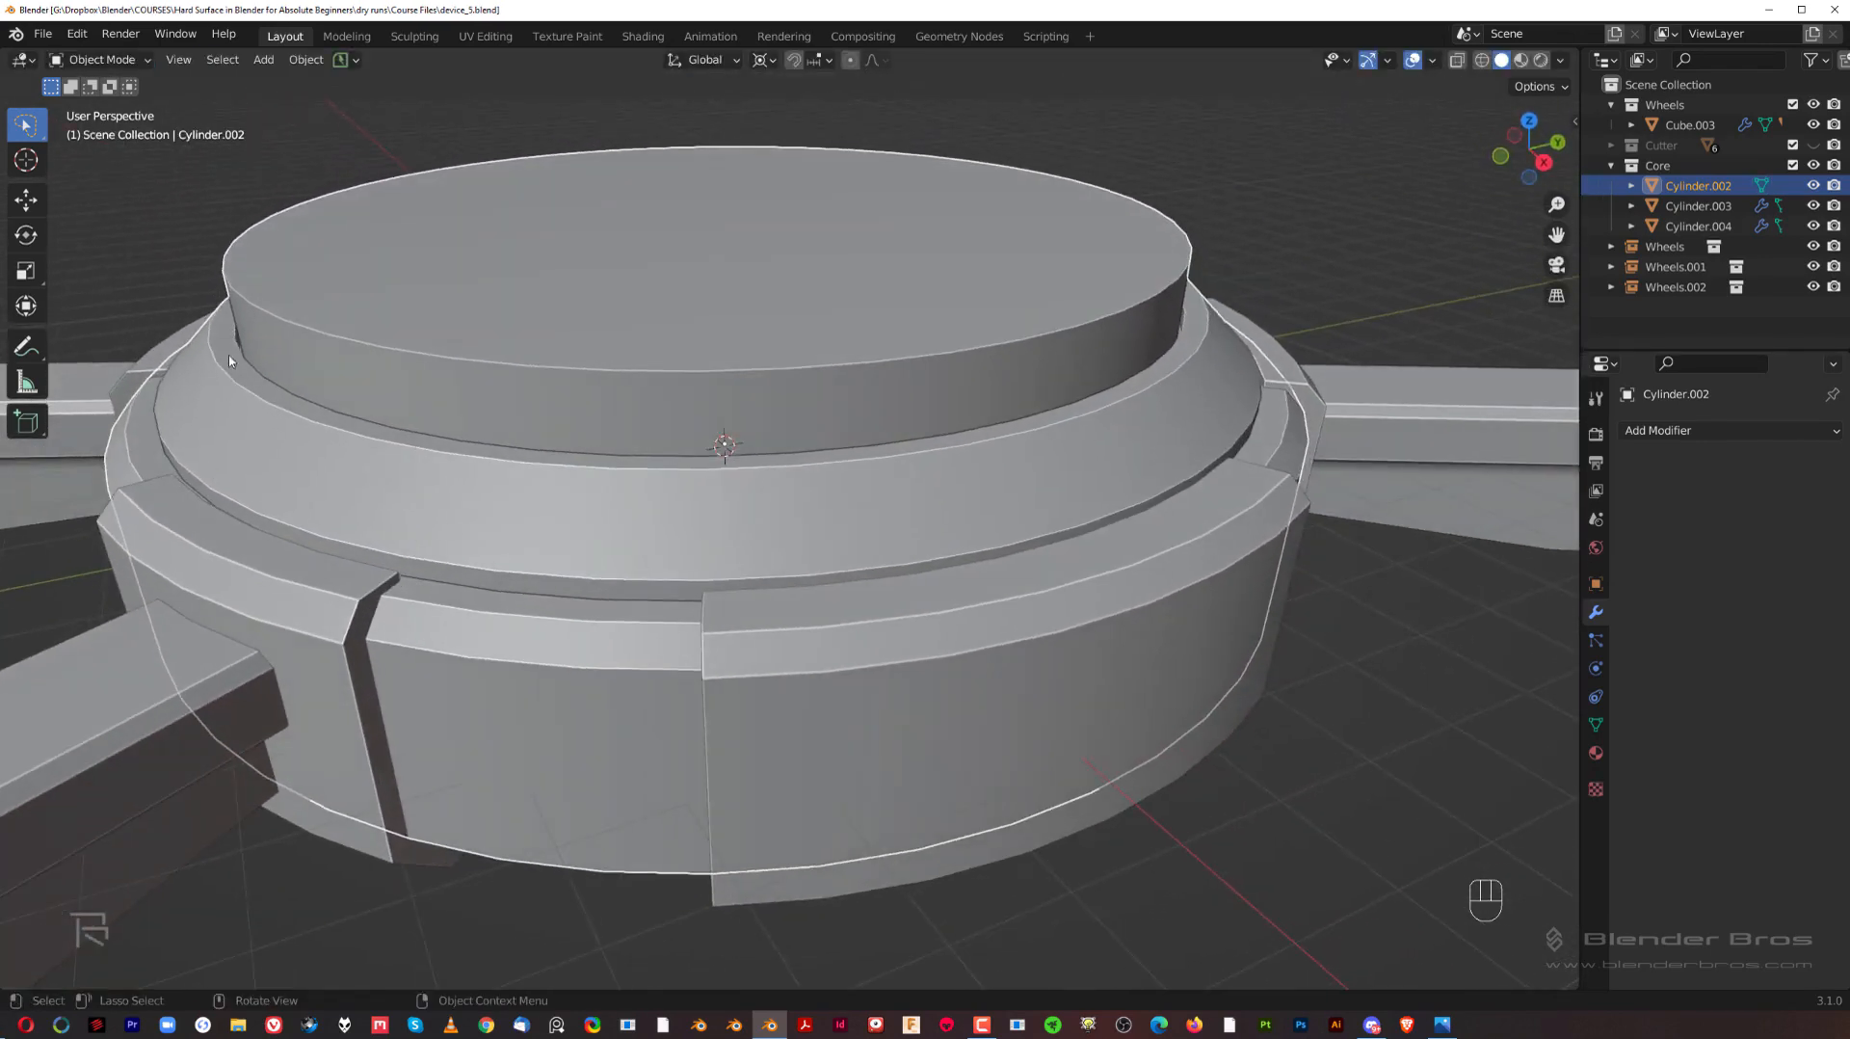
{"action": "middle_click_drag", "start_coordinate": [1010, 426], "coordinate": [967, 491], "text": "shift"}
{"action": "middle_click_drag", "start_coordinate": [967, 490], "coordinate": [916, 502]}
{"action": "scroll", "coordinate": [905, 540], "scroll_direction": "down", "scroll_amount": 4}
{"action": "scroll", "coordinate": [901, 521], "scroll_direction": "up", "scroll_amount": 2}
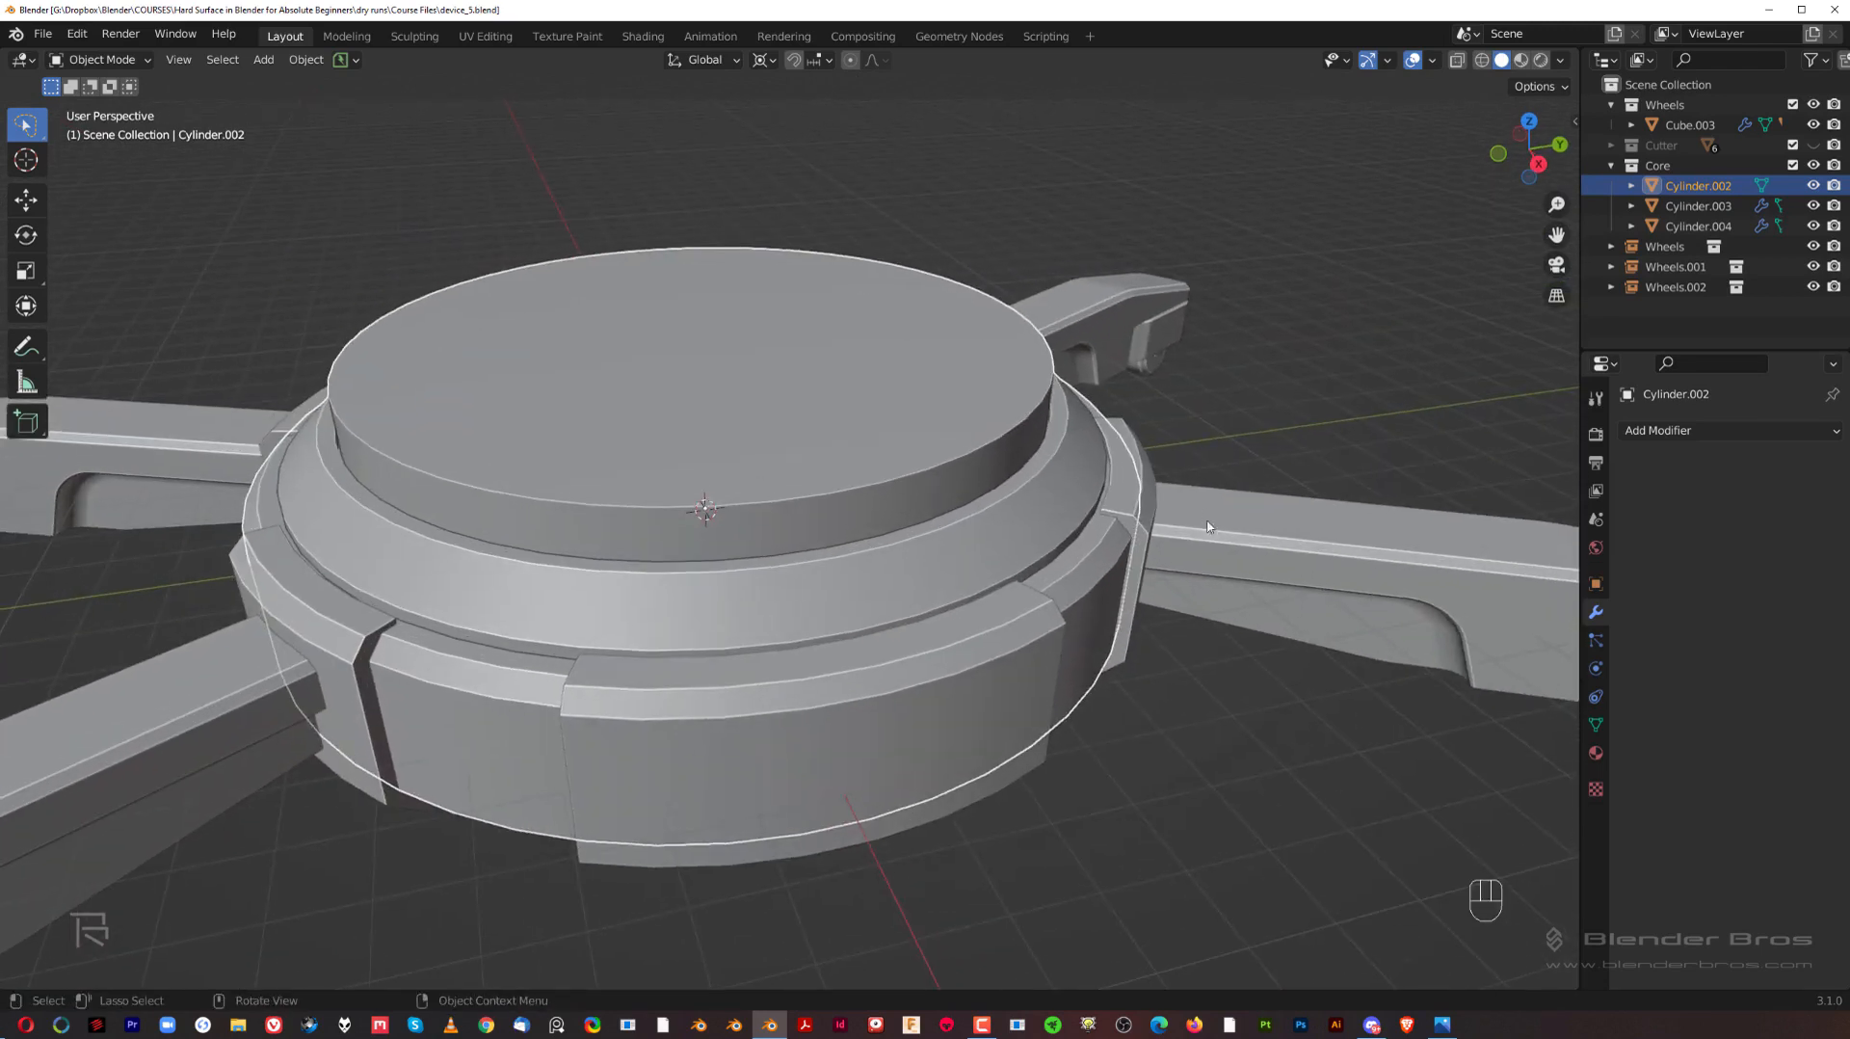
Step: Copy the bevel and weighted normal modifiers from the wheel cylinder on an arm to the hub
{"action": "scroll", "coordinate": [1195, 518], "scroll_direction": "down", "scroll_amount": 2}
{"action": "middle_click_drag", "start_coordinate": [1028, 405], "coordinate": [879, 388], "text": "shift"}
{"action": "left_click", "coordinate": [903, 483]}
{"action": "middle_click_drag", "start_coordinate": [896, 477], "coordinate": [795, 494]}
{"action": "left_click", "coordinate": [751, 406]}
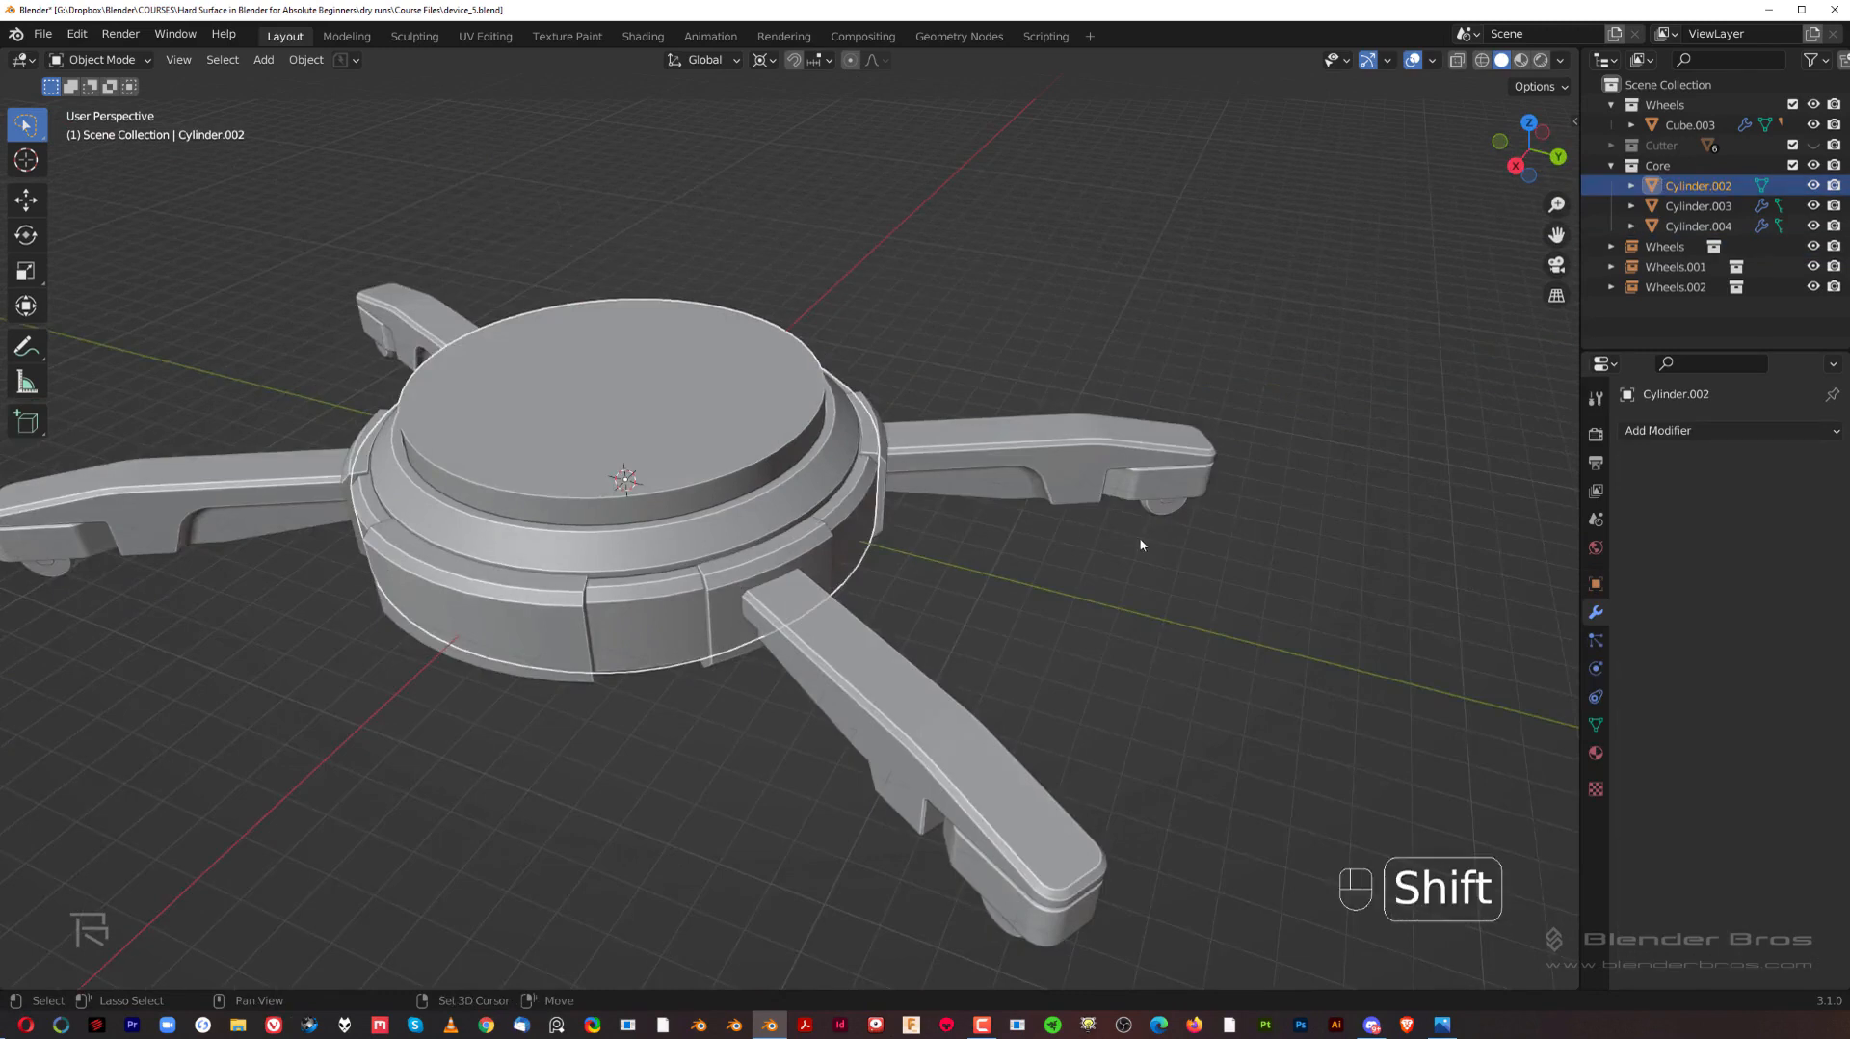
{"action": "left_click", "coordinate": [1159, 491], "text": "shift"}
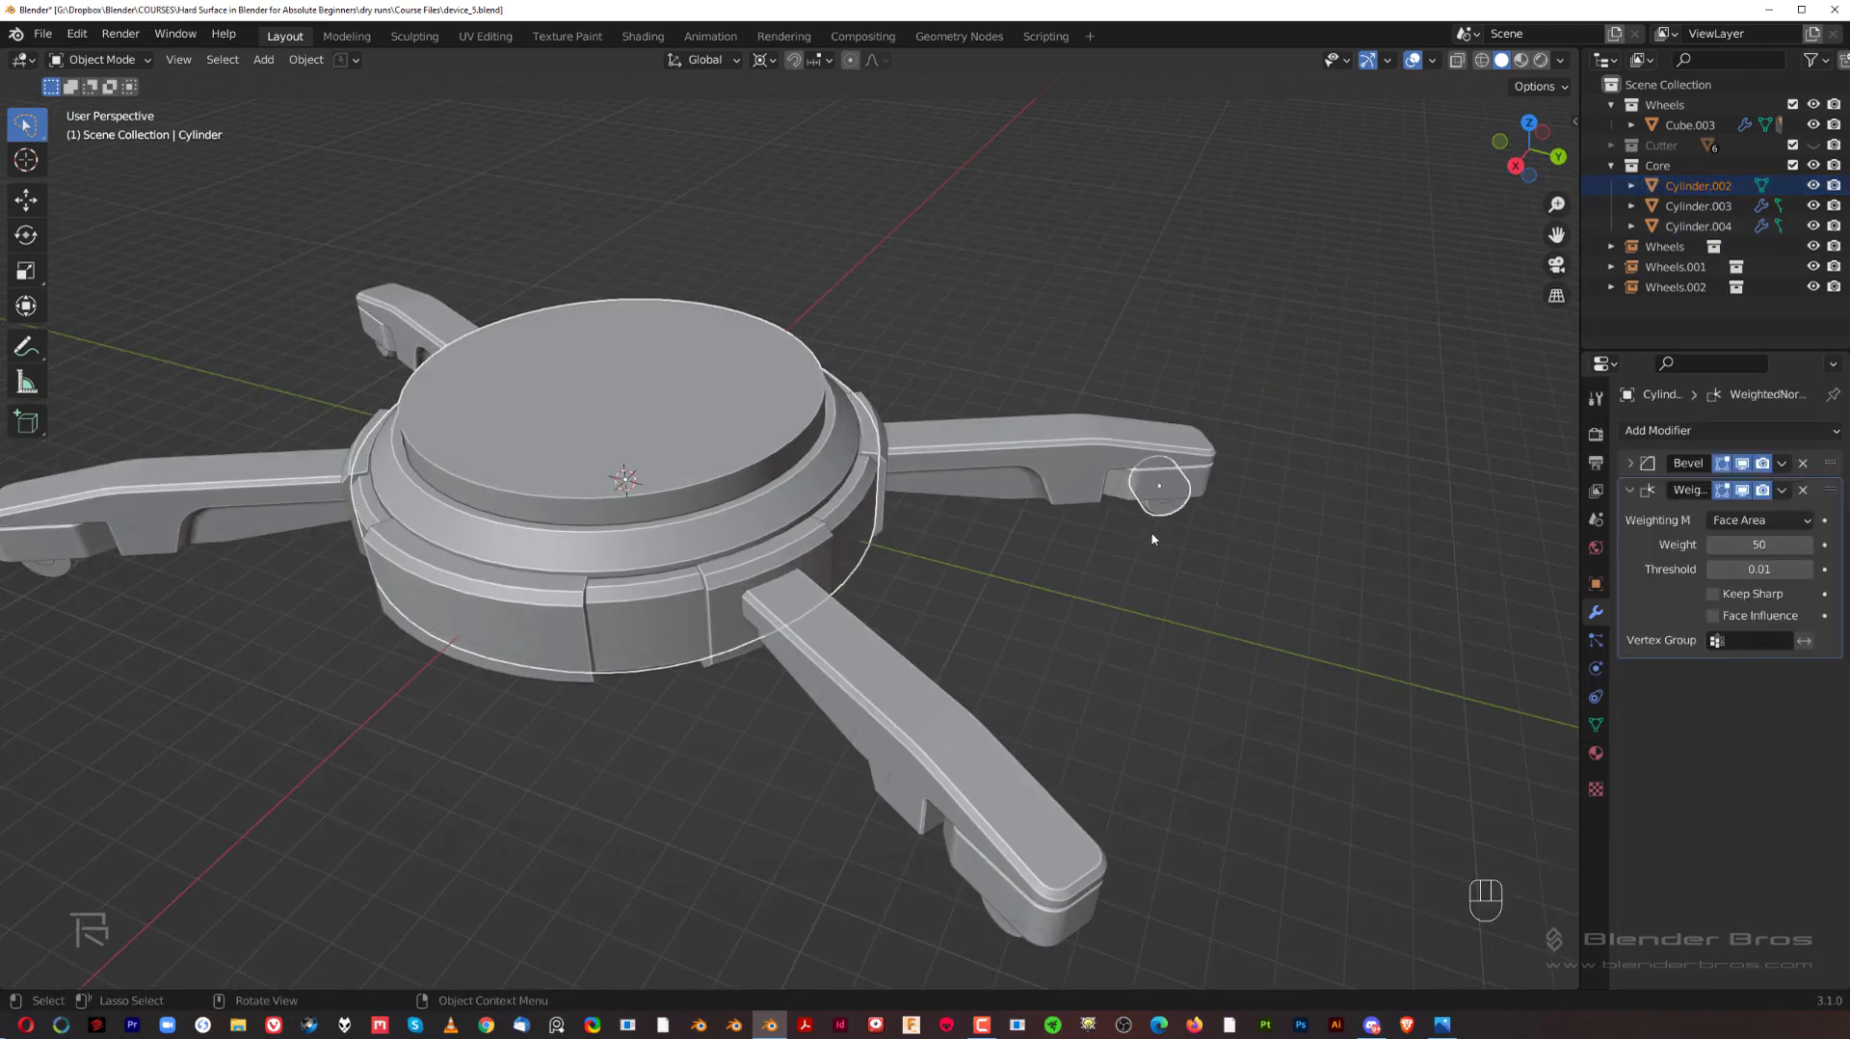
{"action": "key", "text": "ctrl+c"}
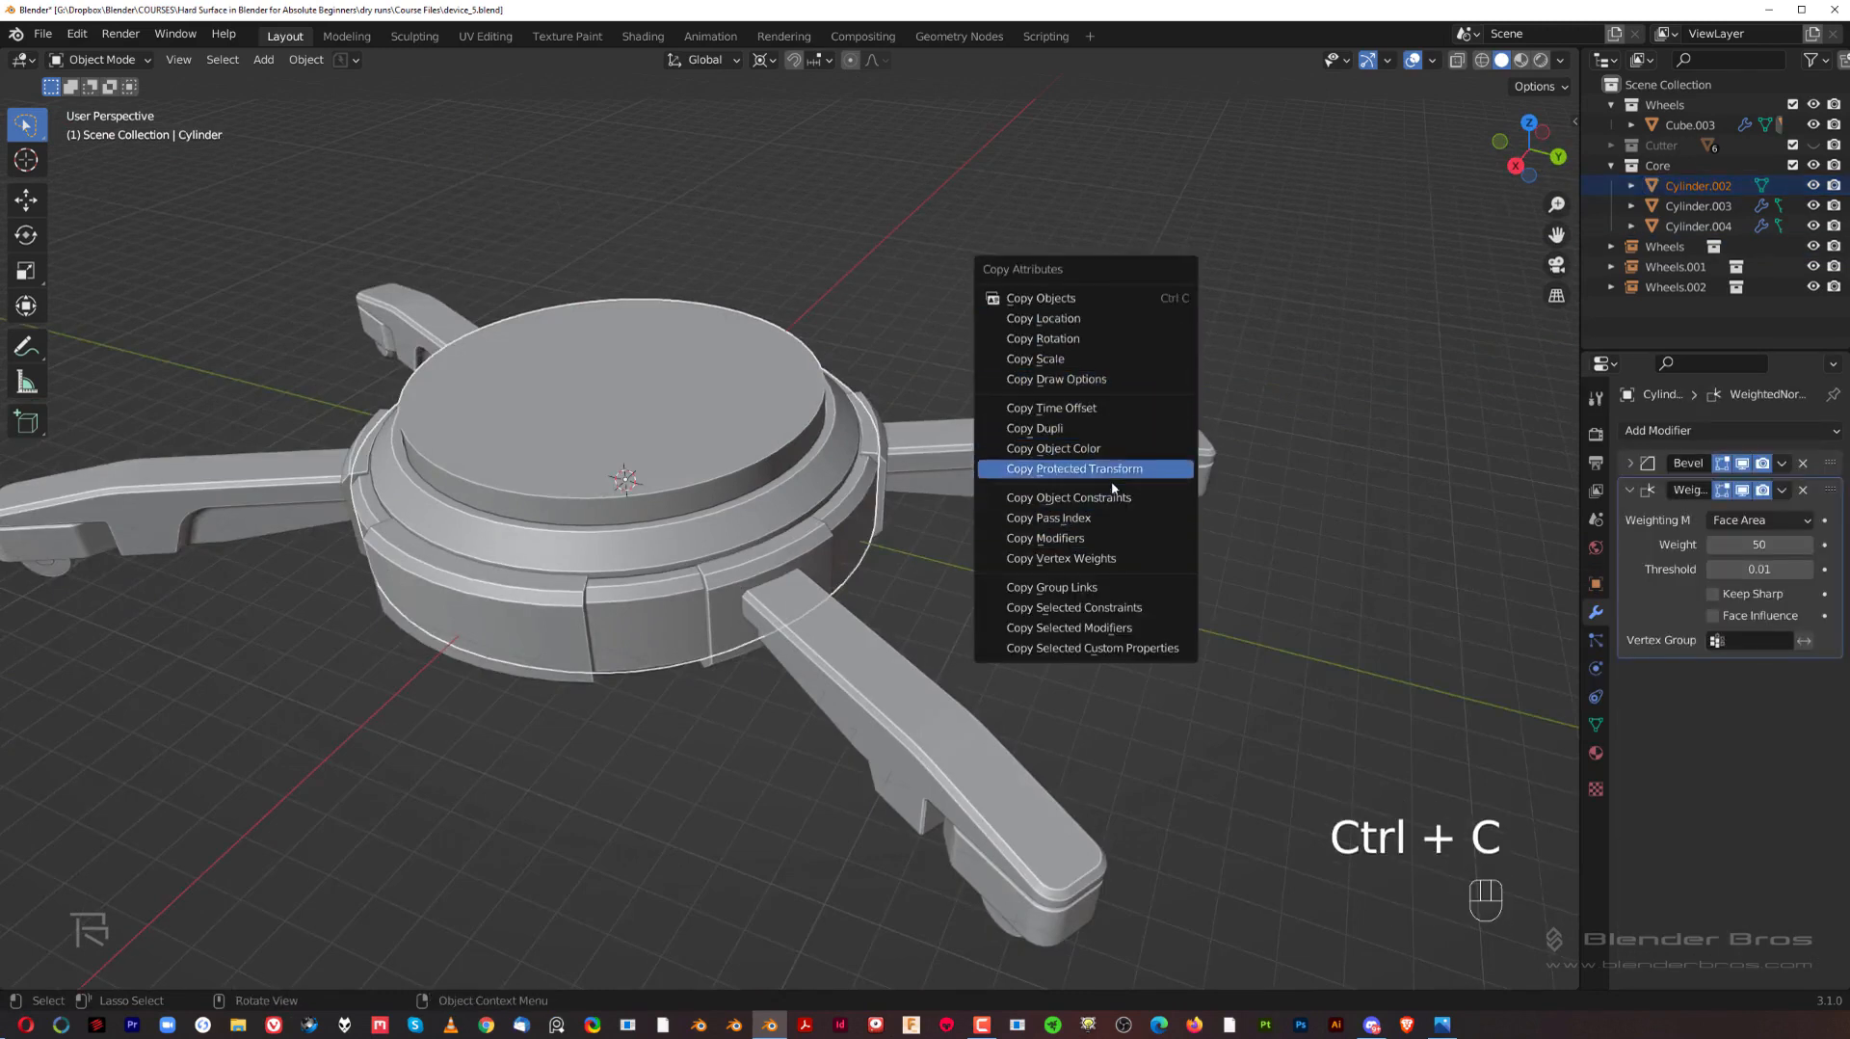
{"action": "left_click", "coordinate": [1109, 545]}
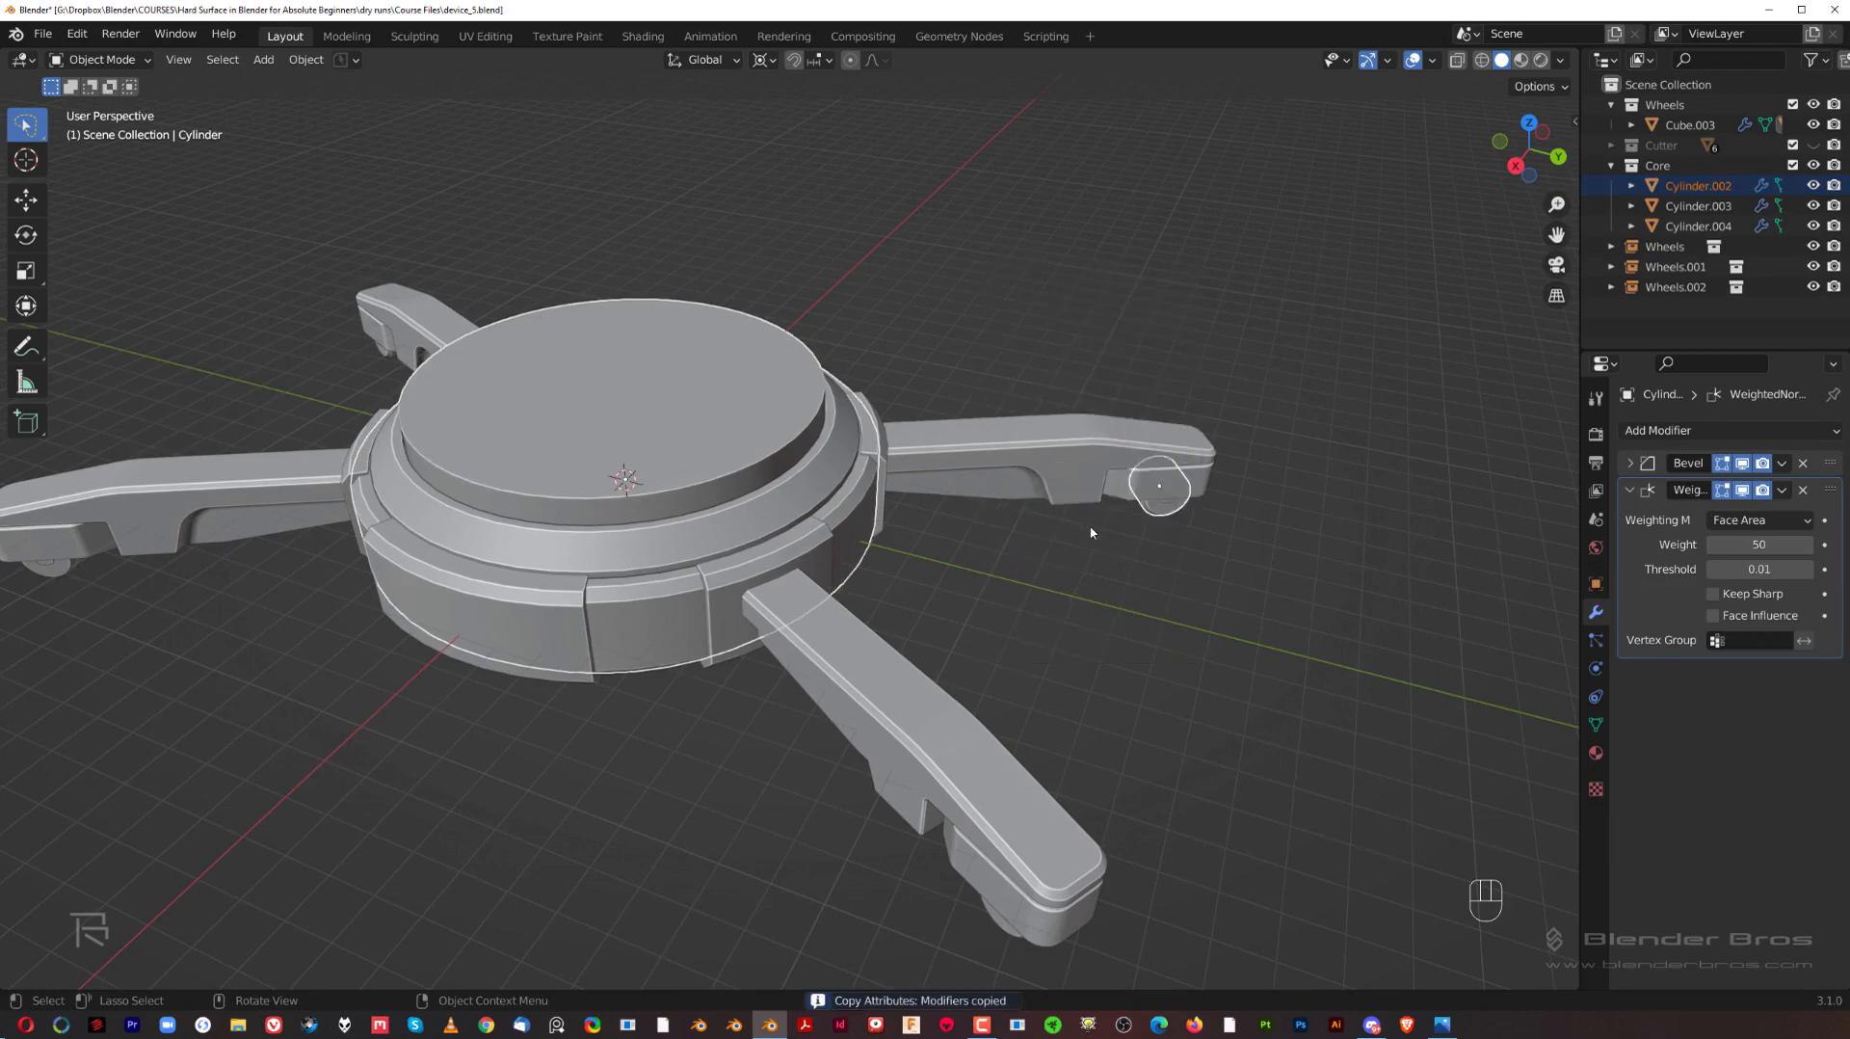
{"action": "scroll", "coordinate": [714, 483], "scroll_direction": "up", "scroll_amount": 4}
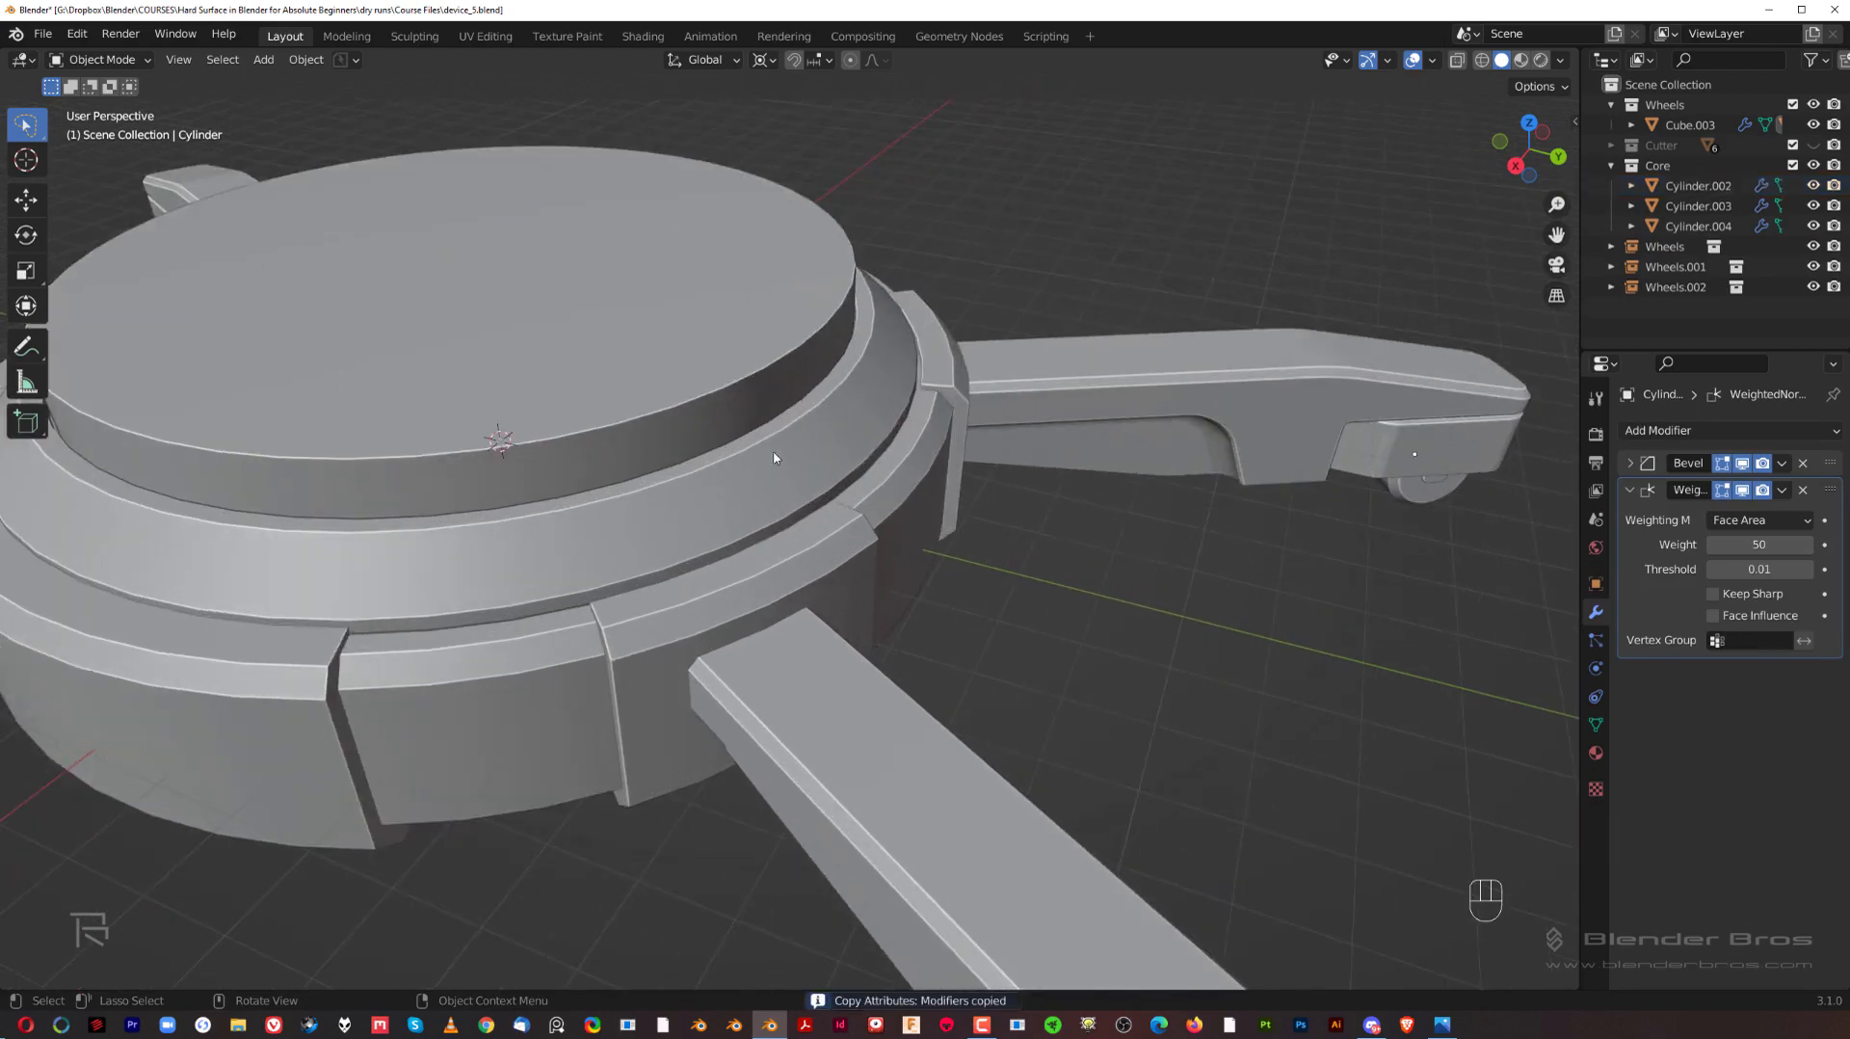
{"action": "left_click", "coordinate": [777, 454]}
{"action": "scroll", "coordinate": [904, 503], "scroll_direction": "down", "scroll_amount": 5}
Step: Duplicate the hub's top face in place and separate the copy into its own object
{"action": "key", "text": "grave"}
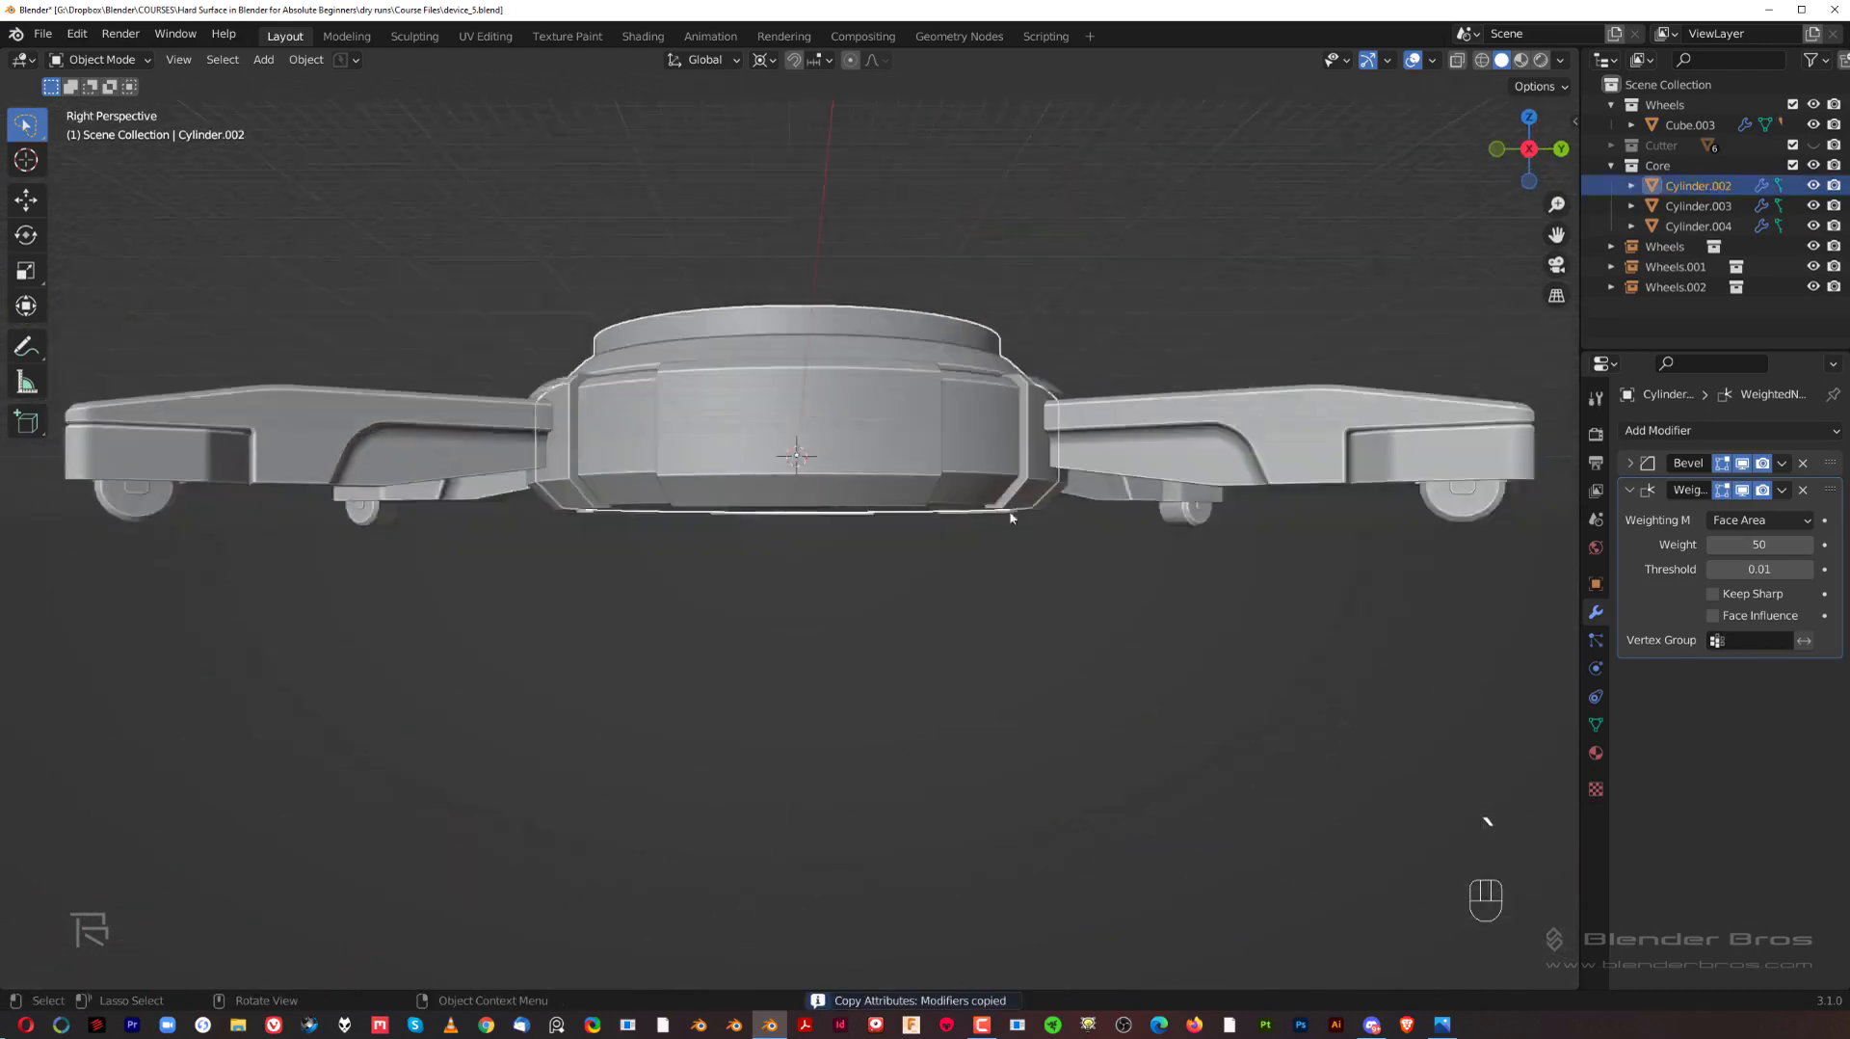
{"action": "key", "text": "KP_5"}
{"action": "scroll", "coordinate": [893, 601], "scroll_direction": "up", "scroll_amount": 1}
{"action": "middle_click_drag", "start_coordinate": [929, 455], "coordinate": [838, 515], "text": "shift"}
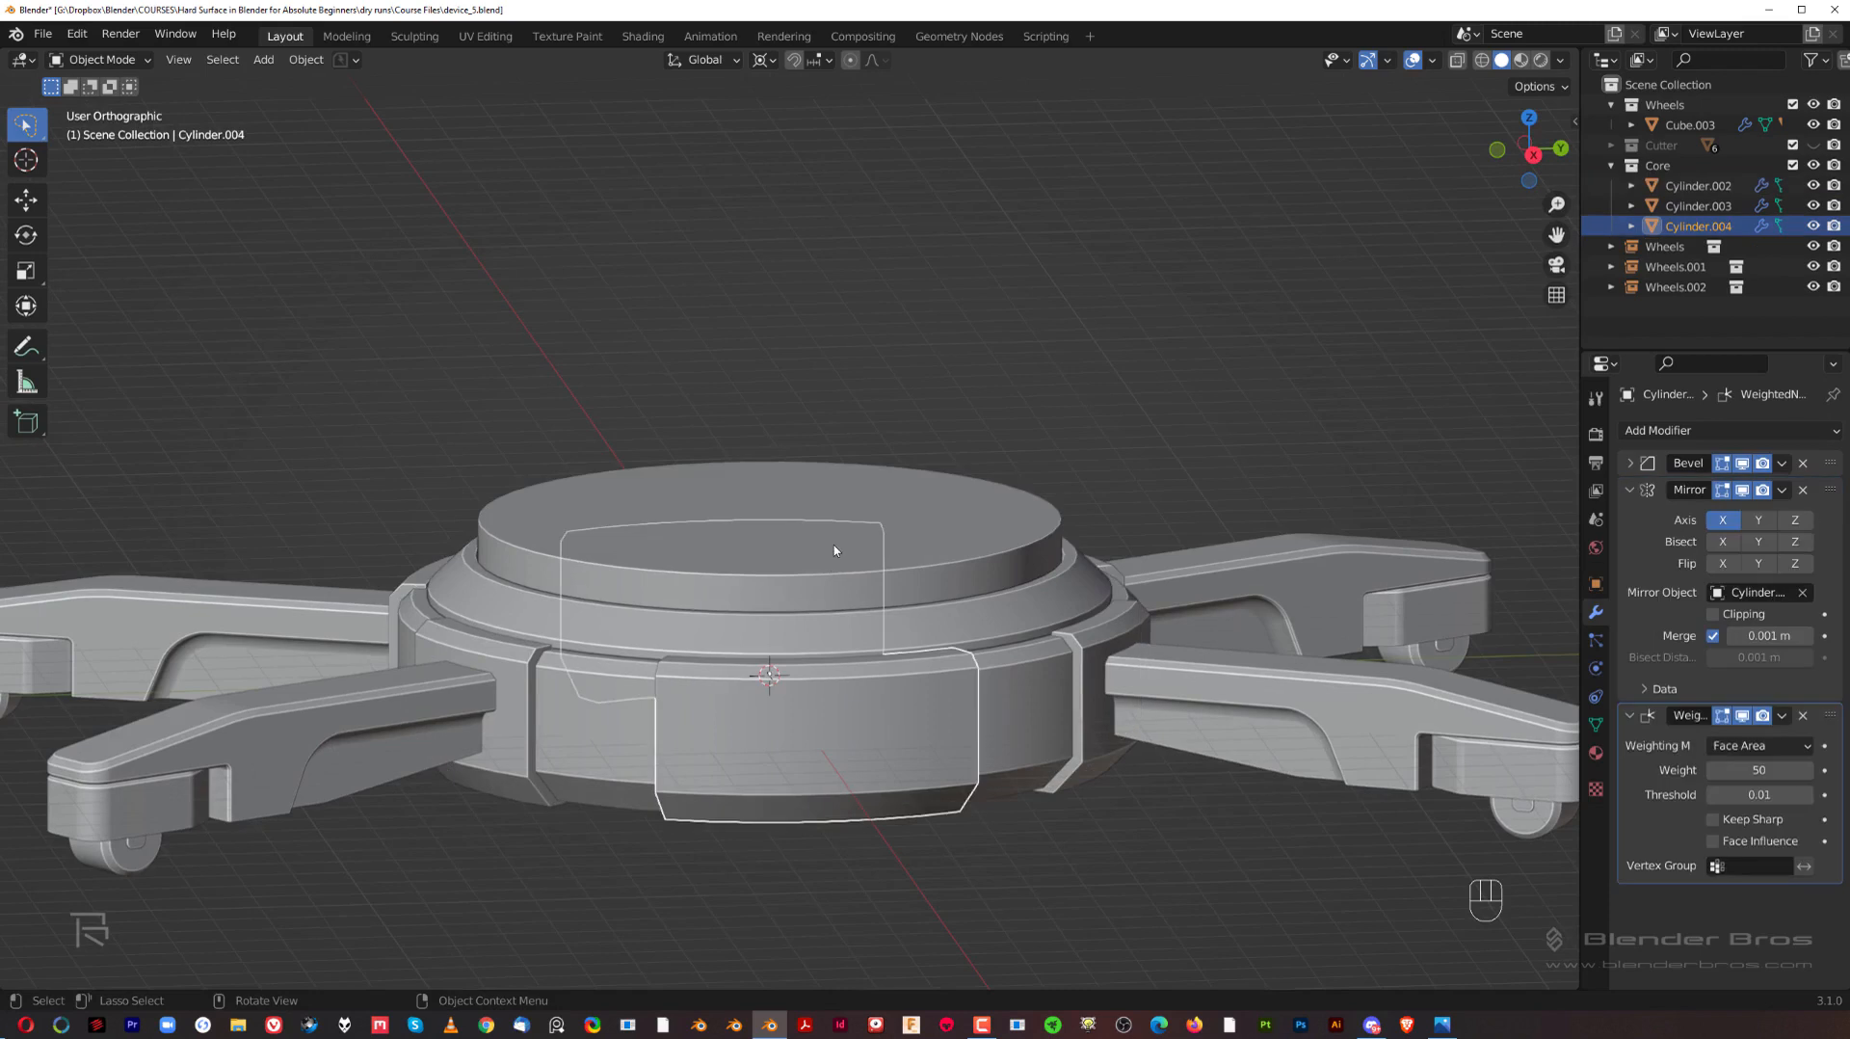
{"action": "key", "text": "Tab"}
{"action": "scroll", "coordinate": [889, 610], "scroll_direction": "down", "scroll_amount": 3}
{"action": "middle_click_drag", "start_coordinate": [889, 610], "coordinate": [886, 570]}
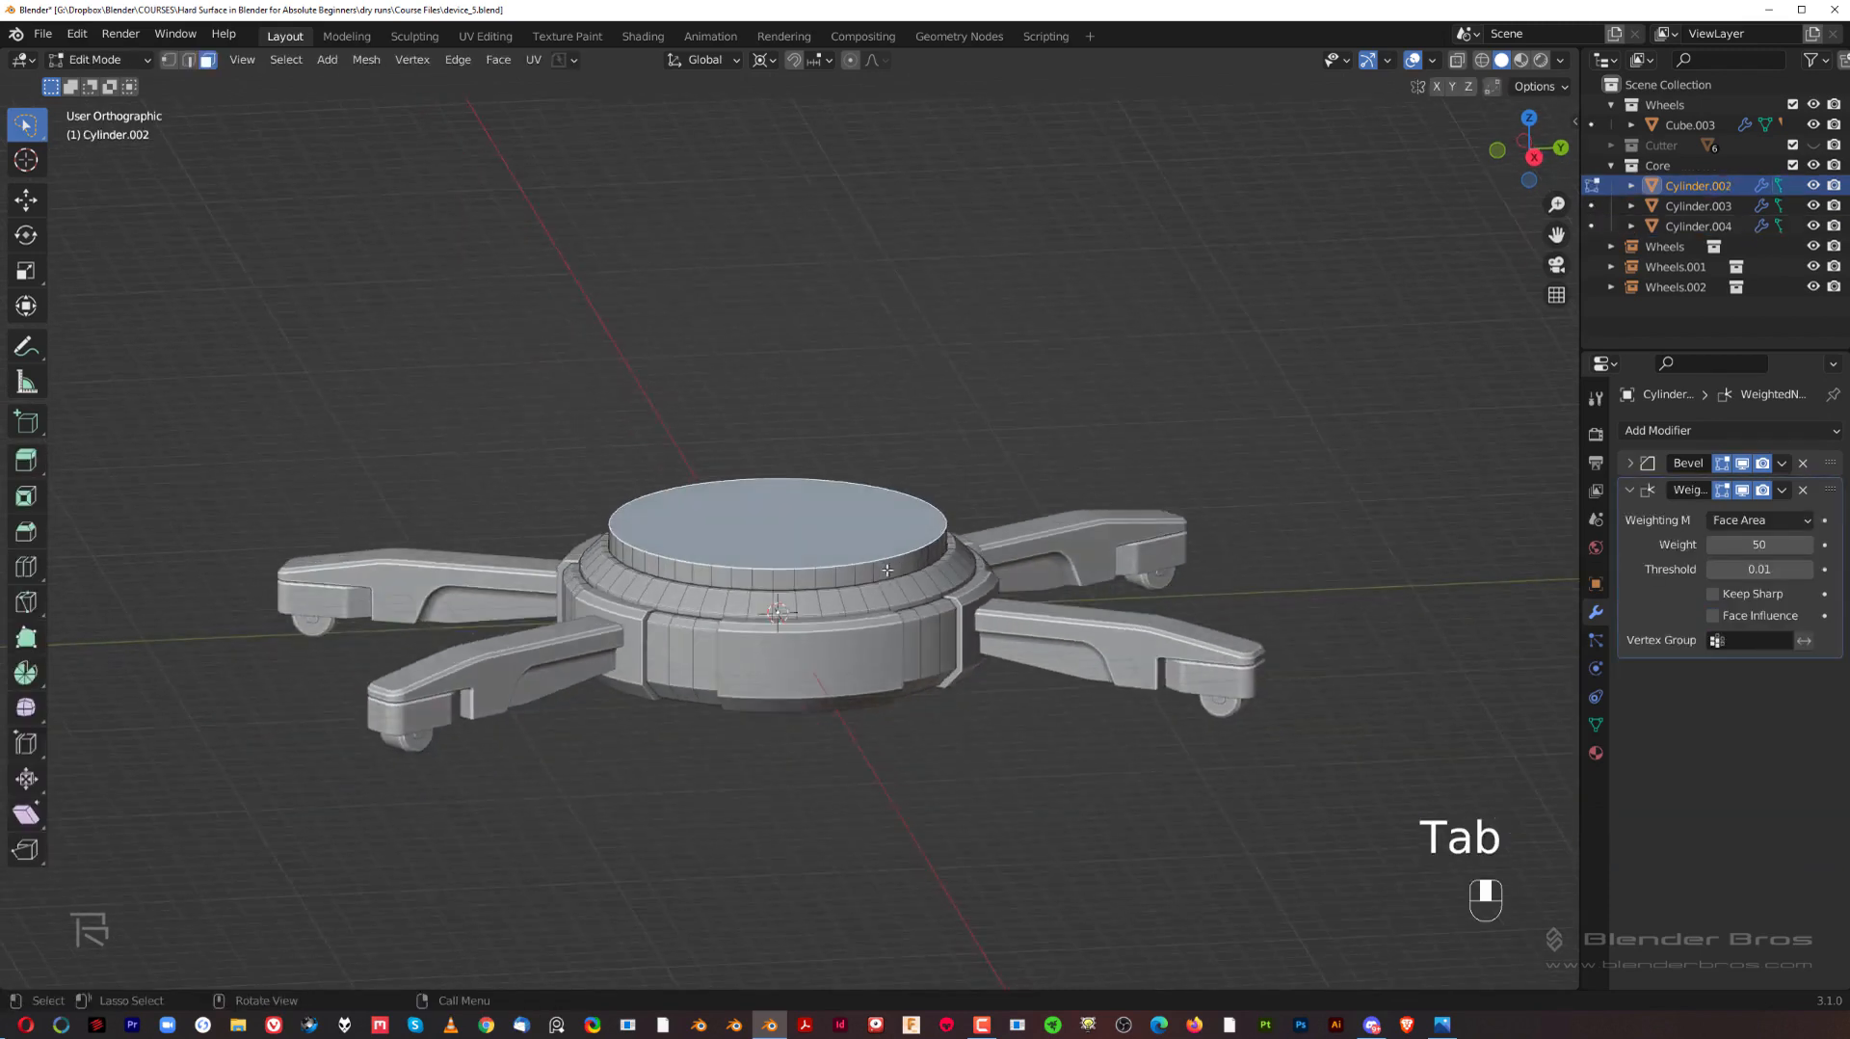
{"action": "key", "text": "shift+d"}
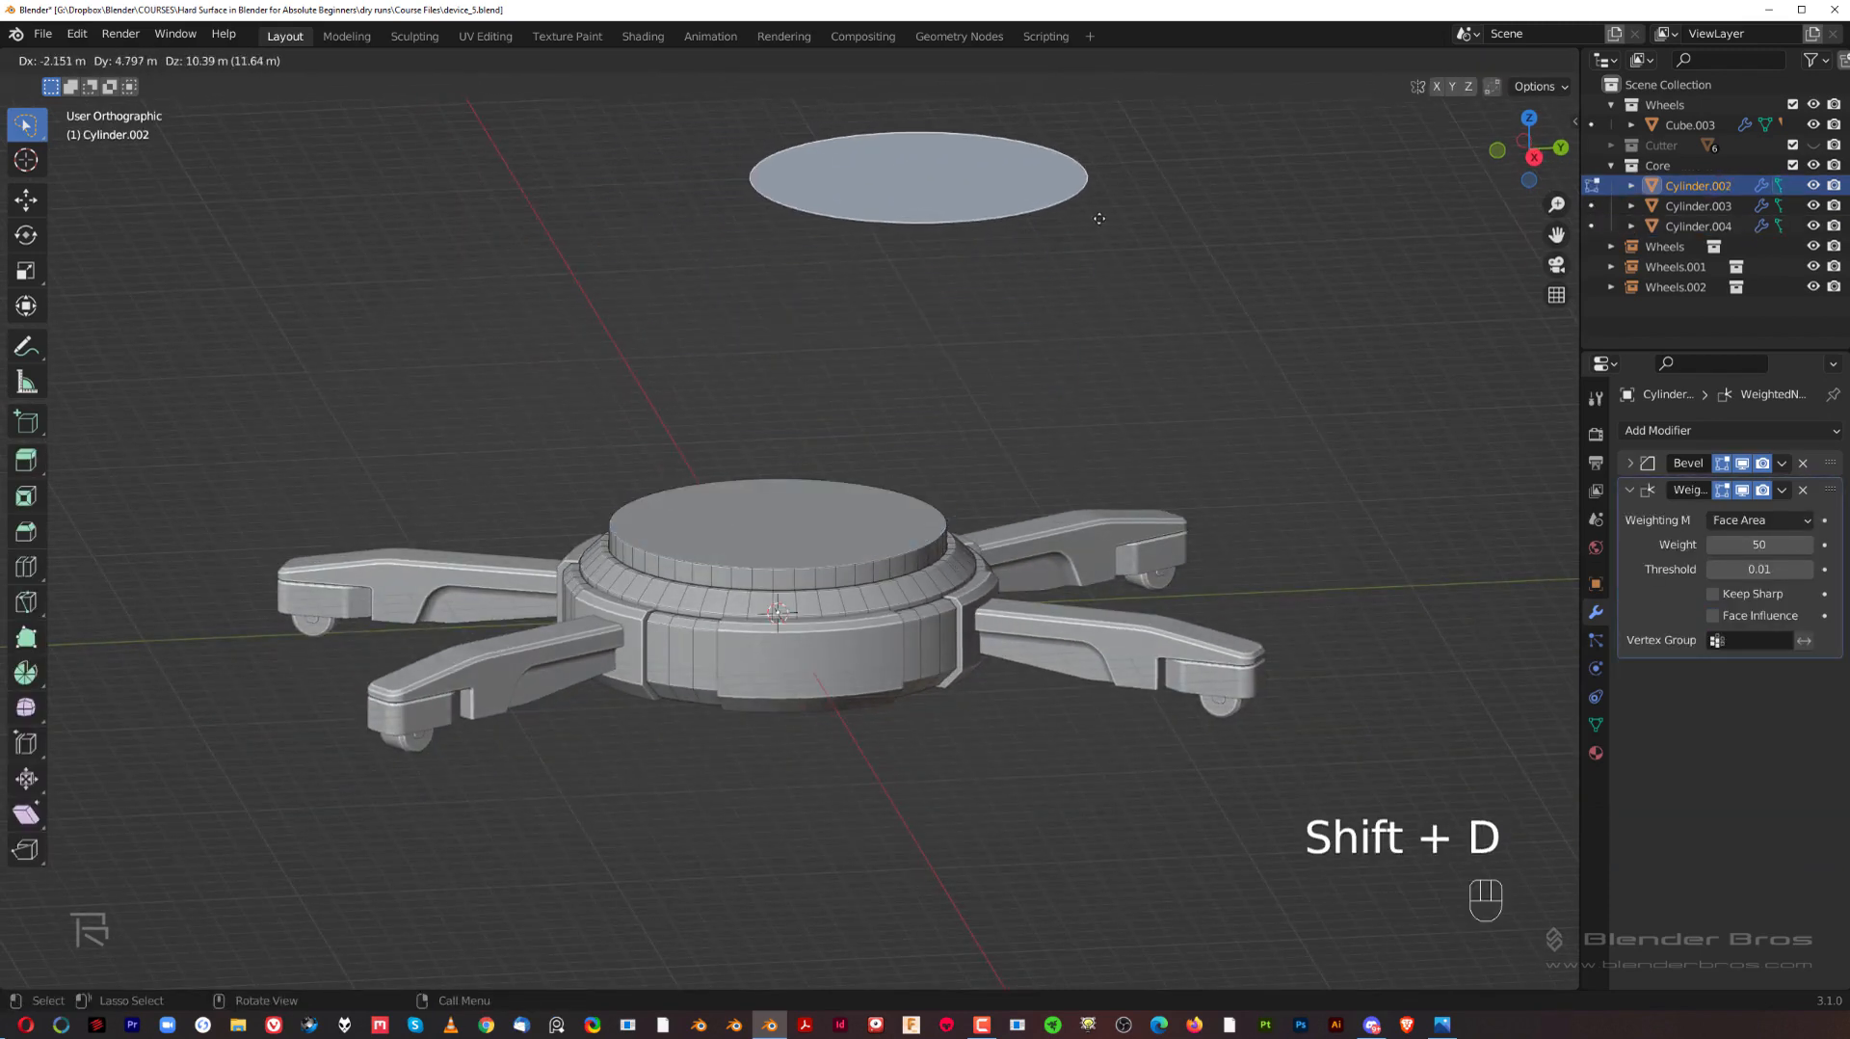
{"action": "right_click", "coordinate": [1098, 209]}
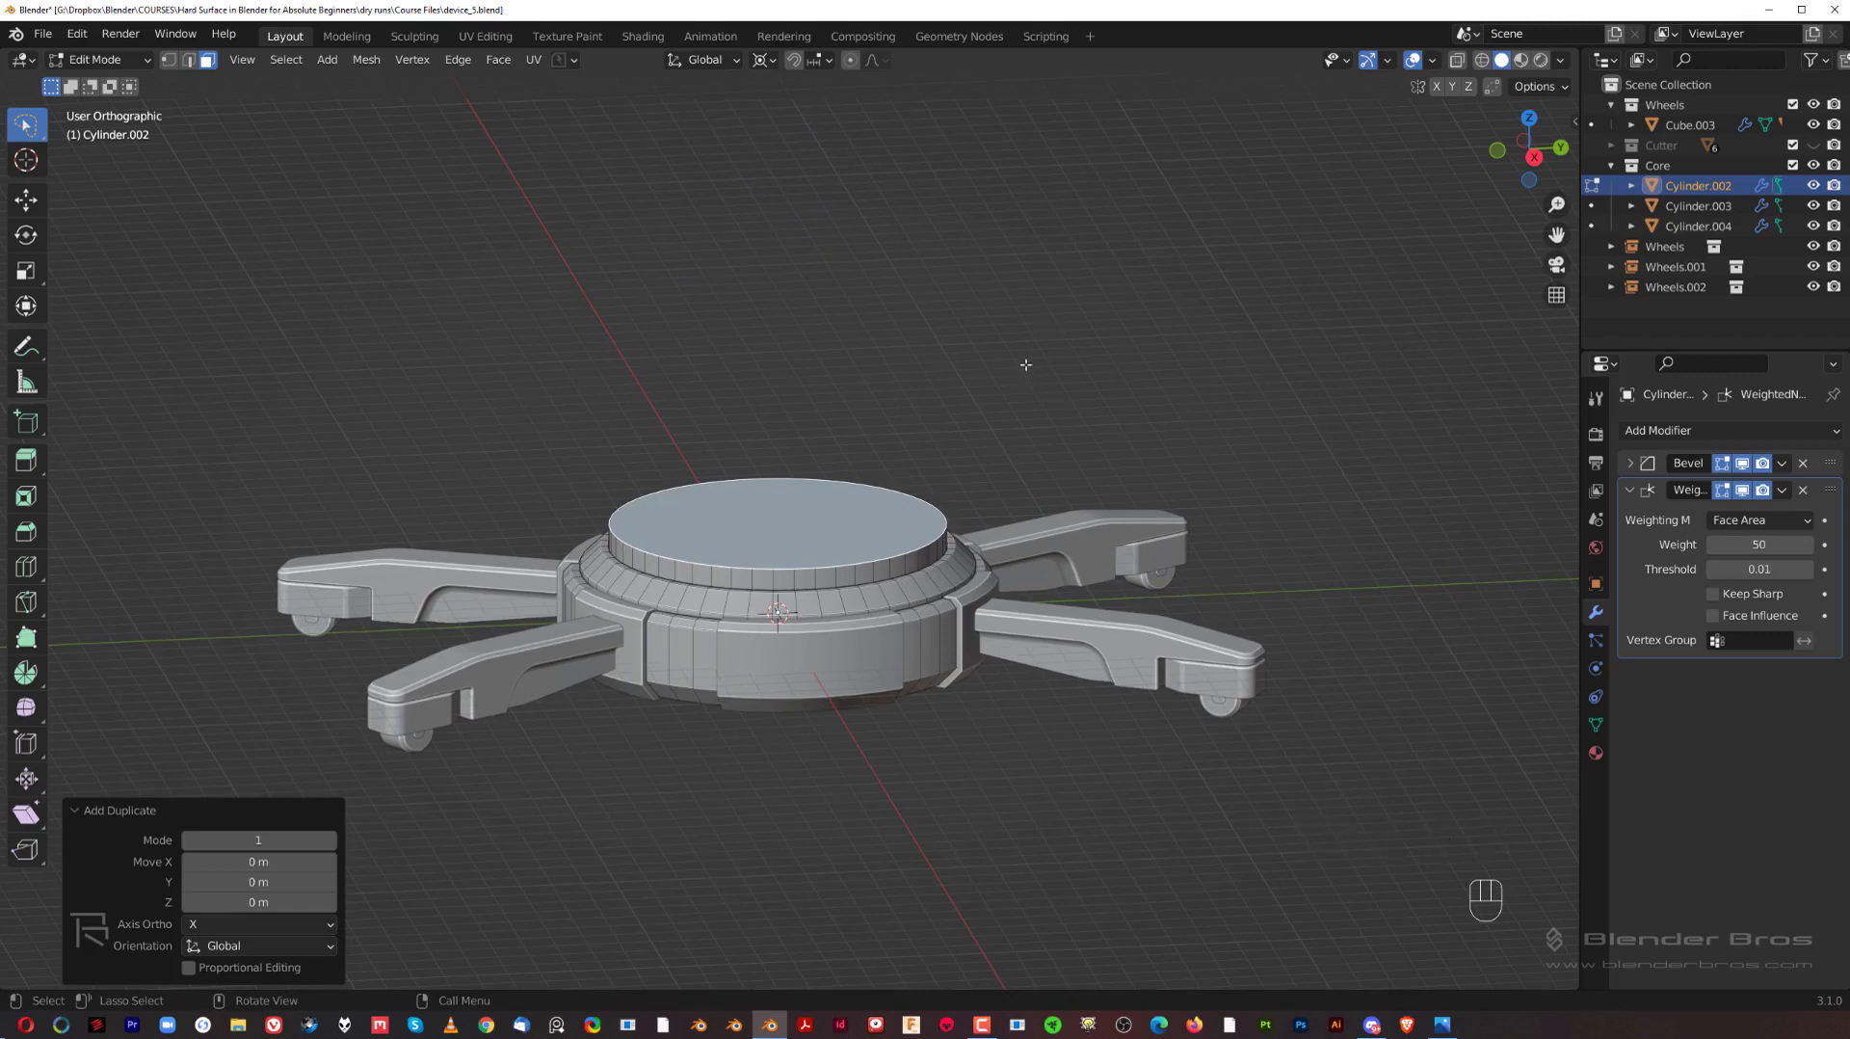
{"action": "key", "text": "p"}
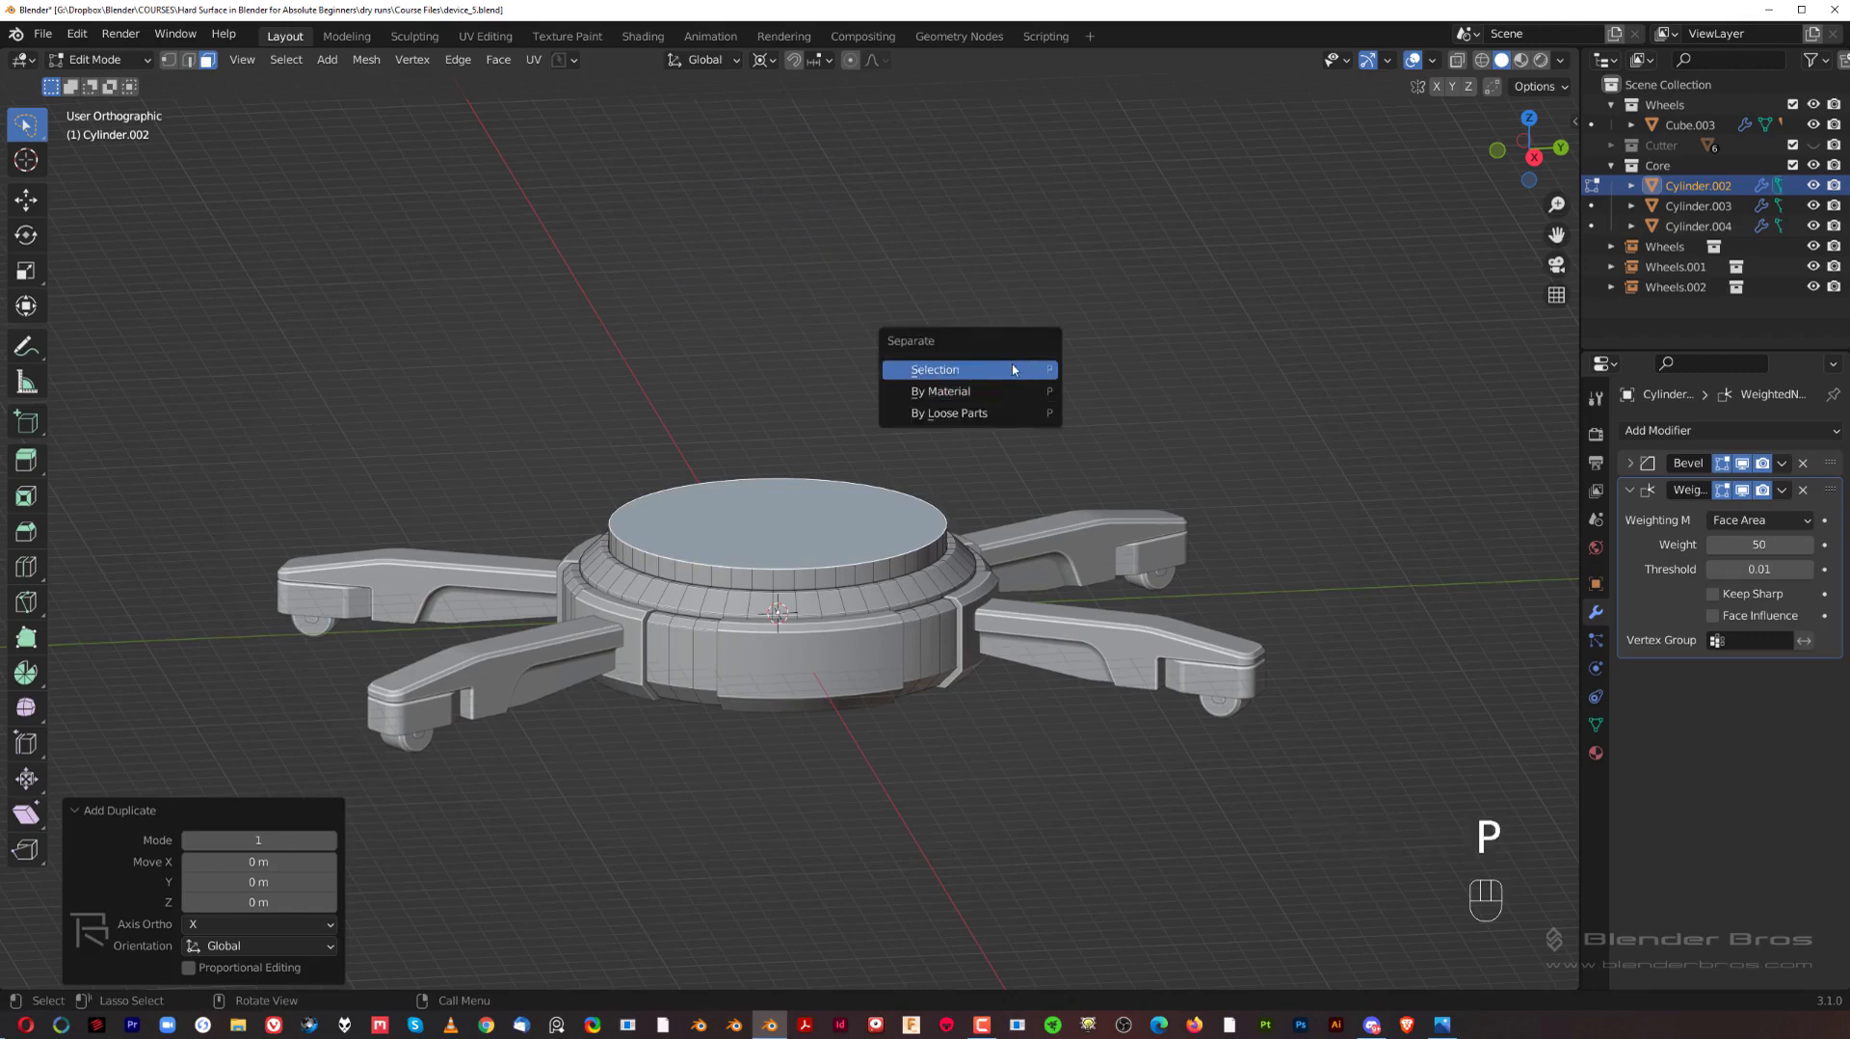
{"action": "left_click", "coordinate": [1012, 365]}
{"action": "scroll", "coordinate": [852, 539], "scroll_direction": "up", "scroll_amount": 1}
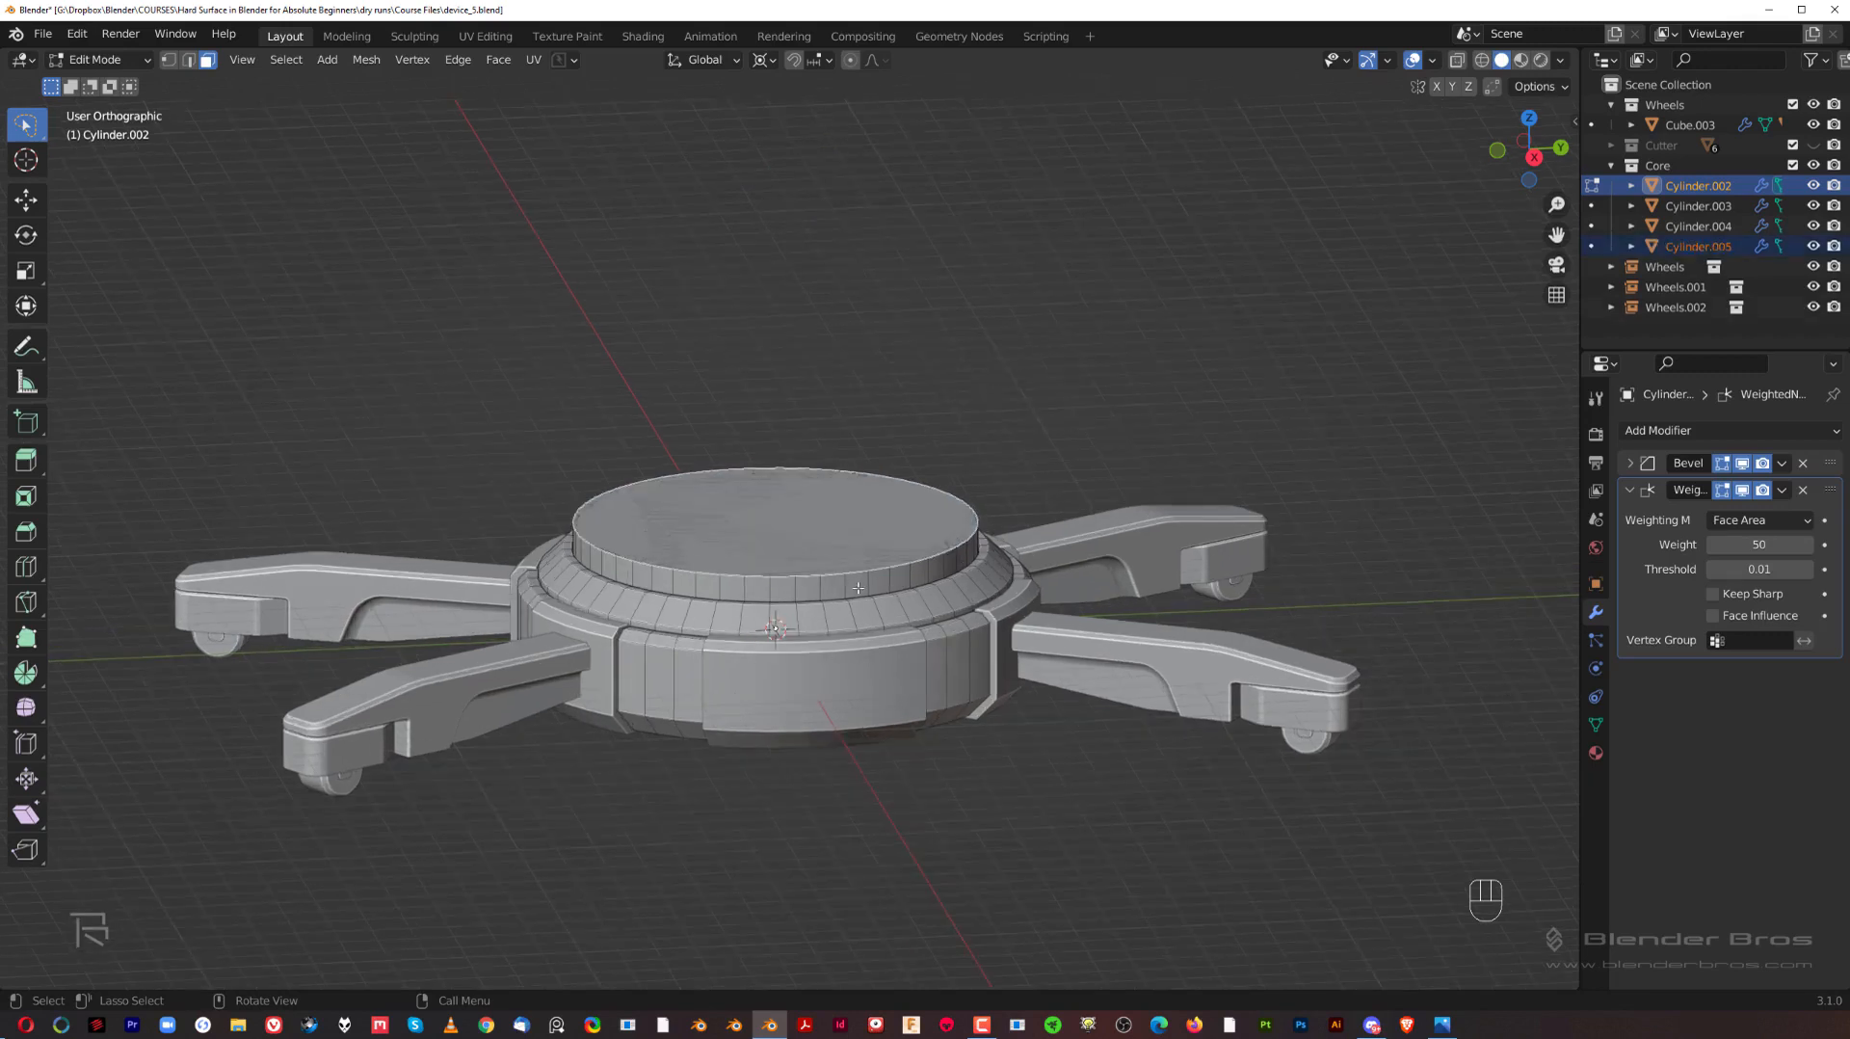
Step: Extrude the separated disc's face upward by about 5.7 m into a tall cylinder
{"action": "key", "text": "Tab"}
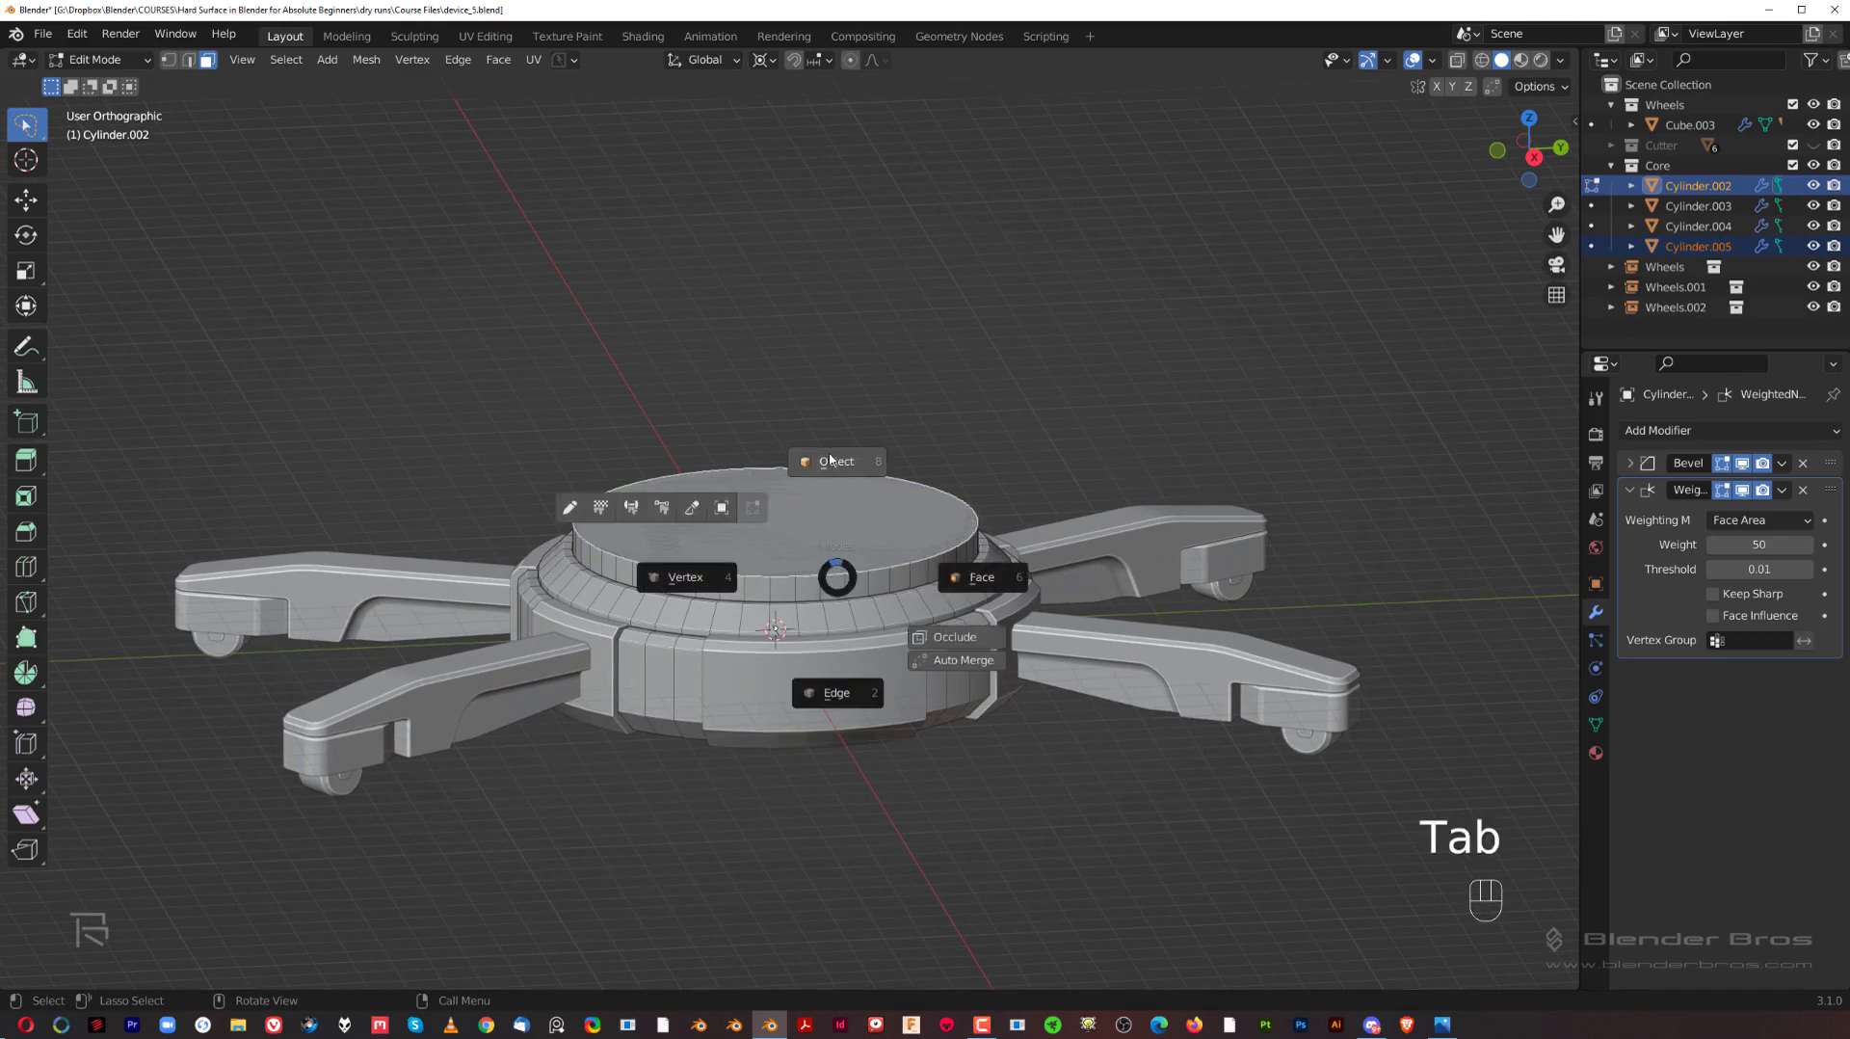
{"action": "left_click", "coordinate": [830, 461]}
{"action": "left_click", "coordinate": [839, 533]}
{"action": "key", "text": "g"}
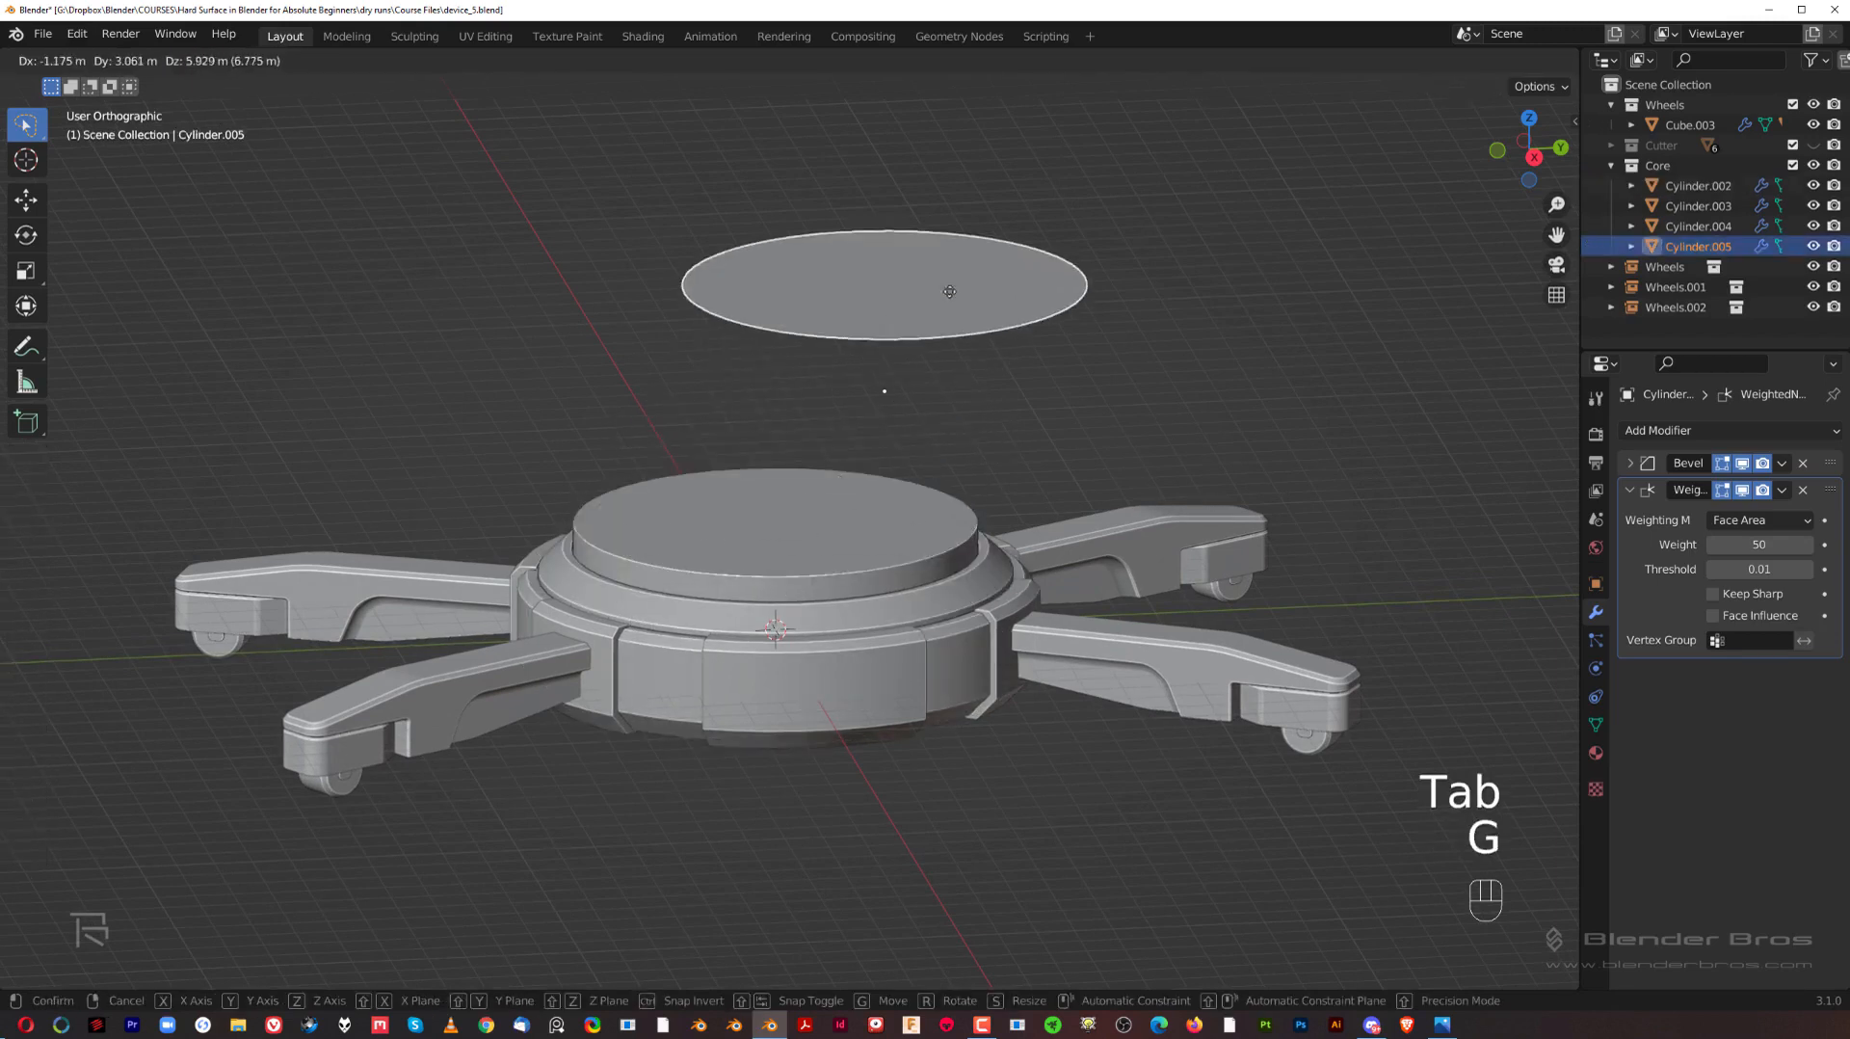
{"action": "right_click", "coordinate": [834, 424]}
{"action": "key", "text": "Tab"}
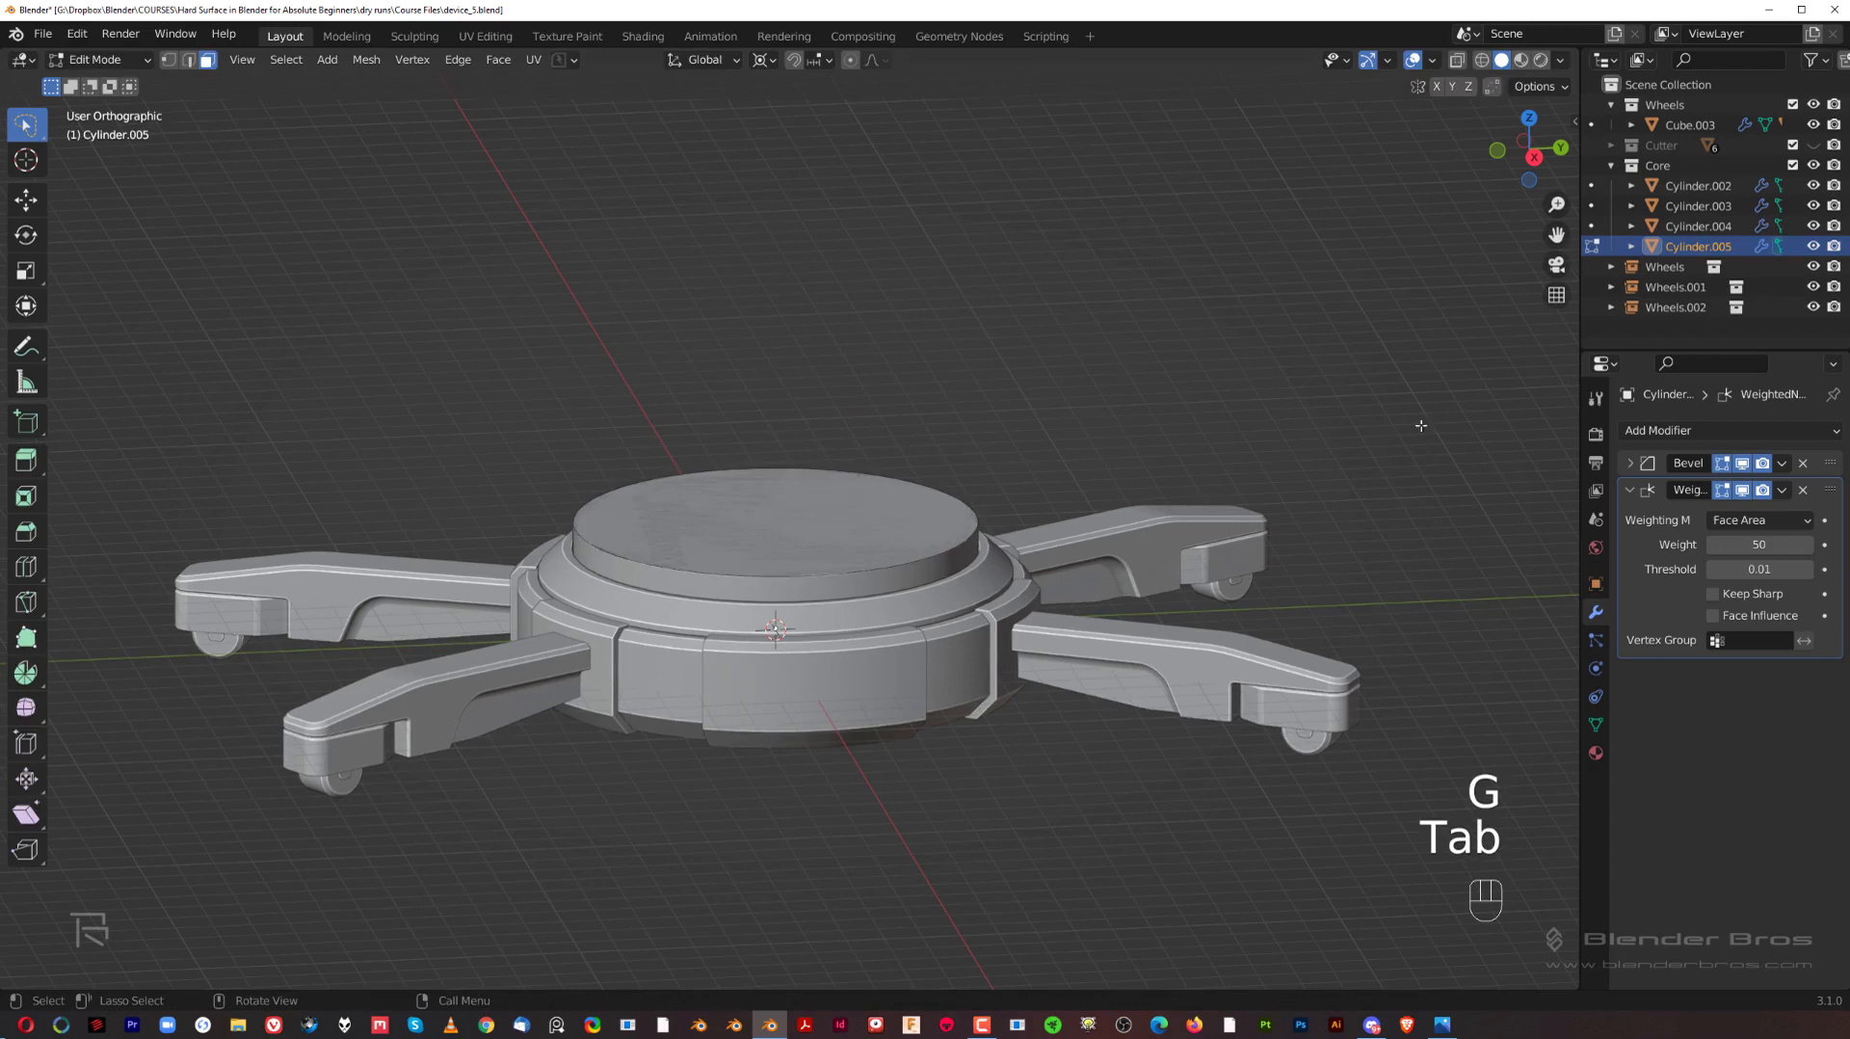
{"action": "left_click", "coordinate": [793, 518]}
{"action": "scroll", "coordinate": [793, 517], "scroll_direction": "down", "scroll_amount": 1}
{"action": "key", "text": "e"}
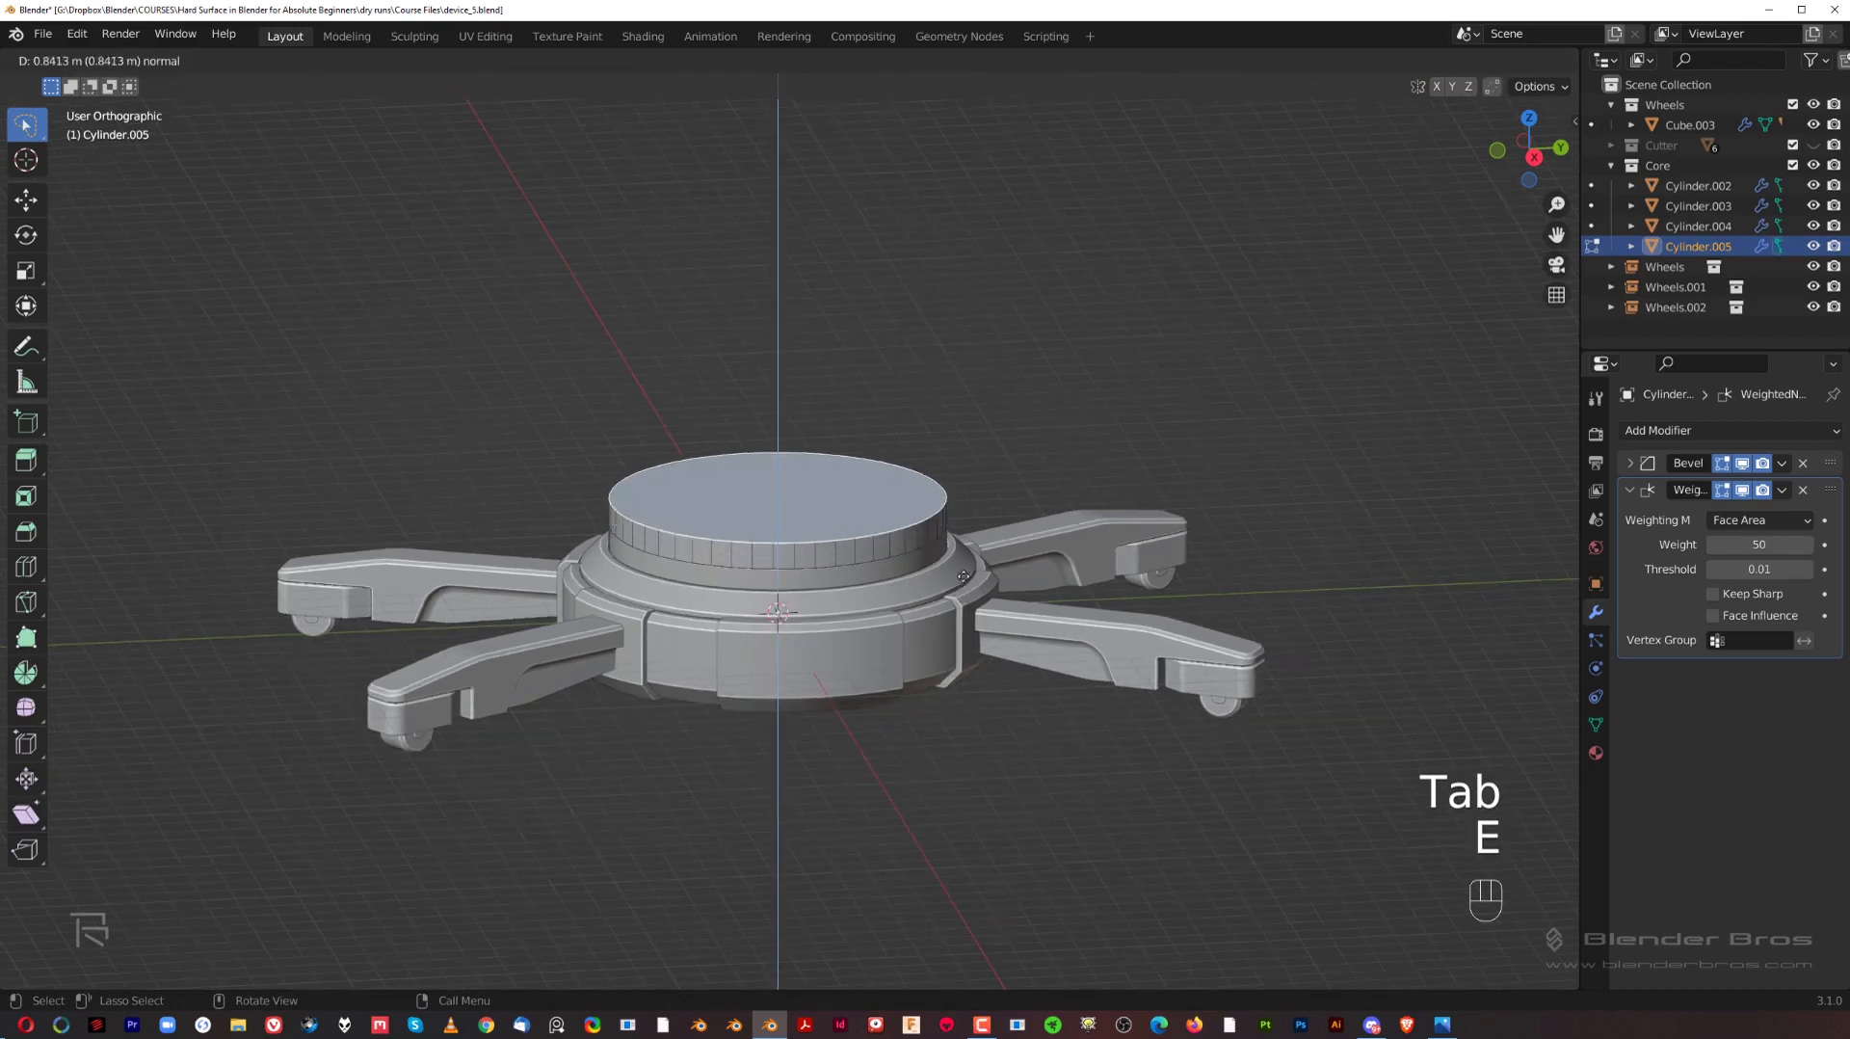
{"action": "left_click", "coordinate": [1011, 386]}
Step: Show the new cylinder from the top and enable see-through vertex selection in edit mode
{"action": "key", "text": "grave"}
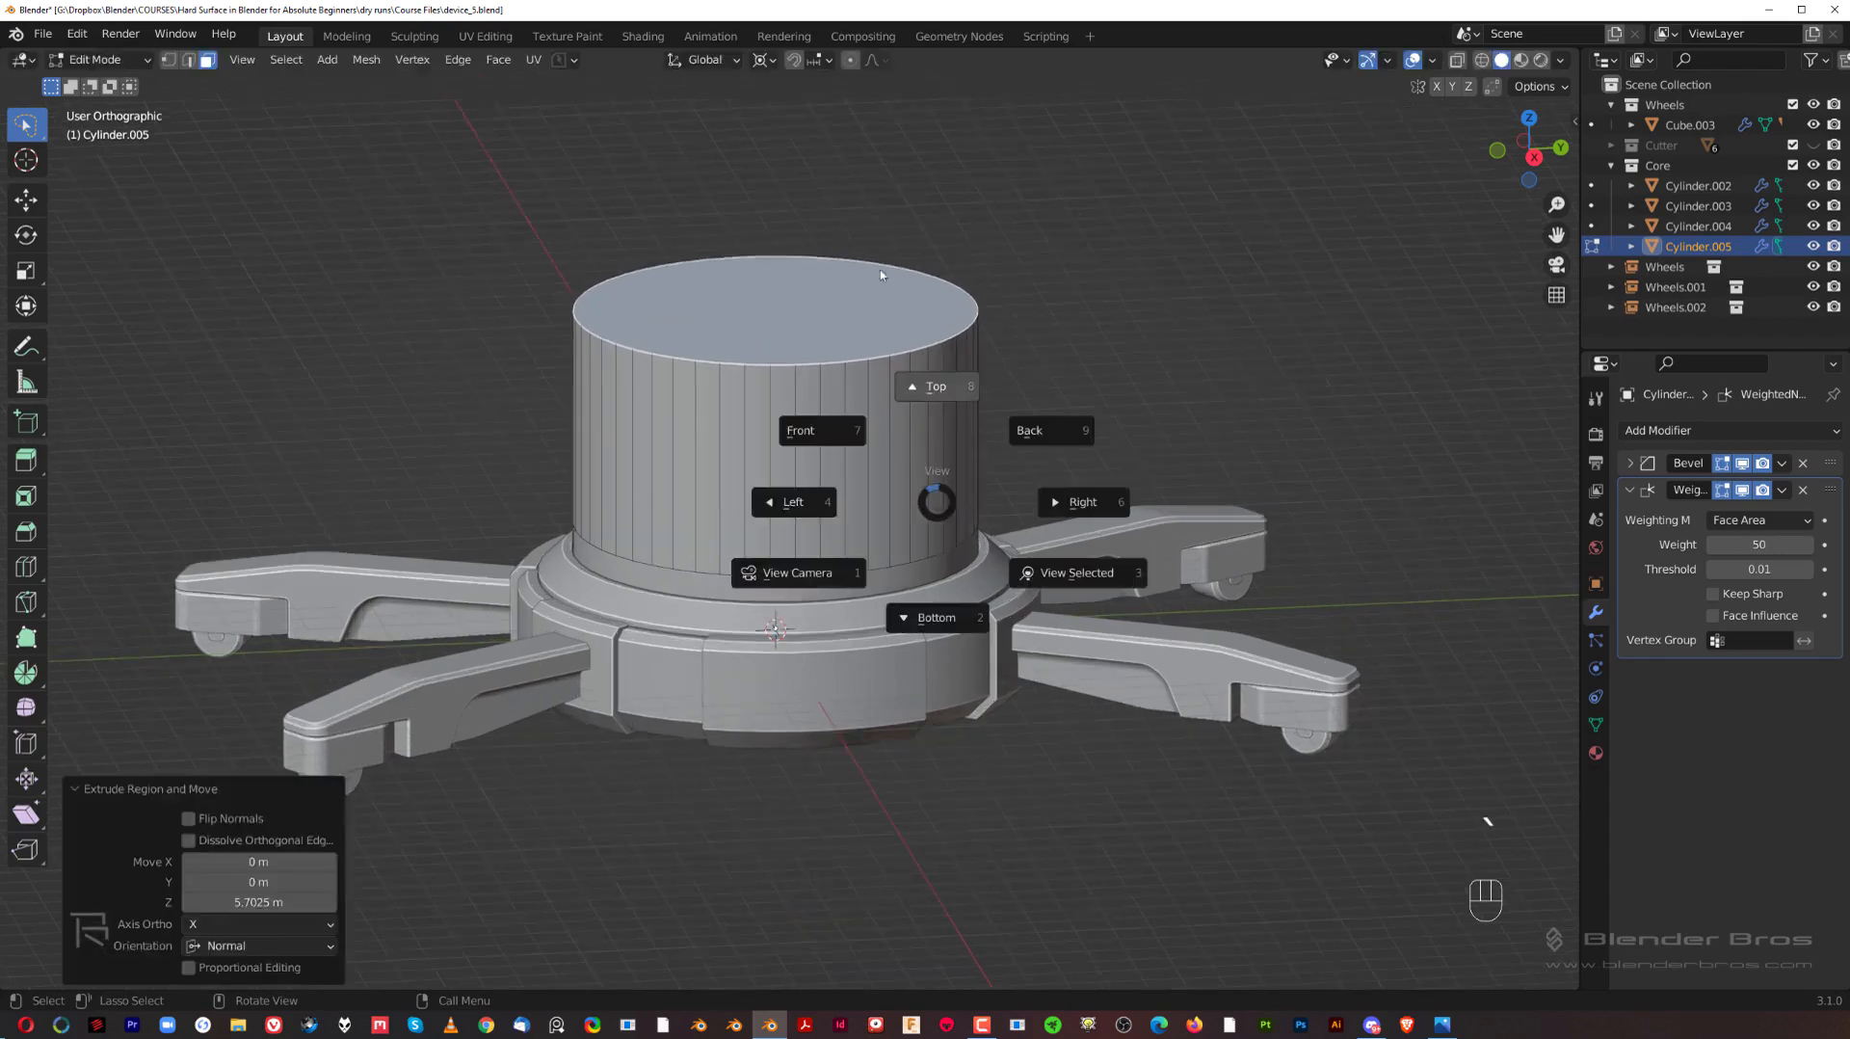
{"action": "left_click", "coordinate": [929, 444]}
{"action": "scroll", "coordinate": [1031, 486], "scroll_direction": "up", "scroll_amount": 2}
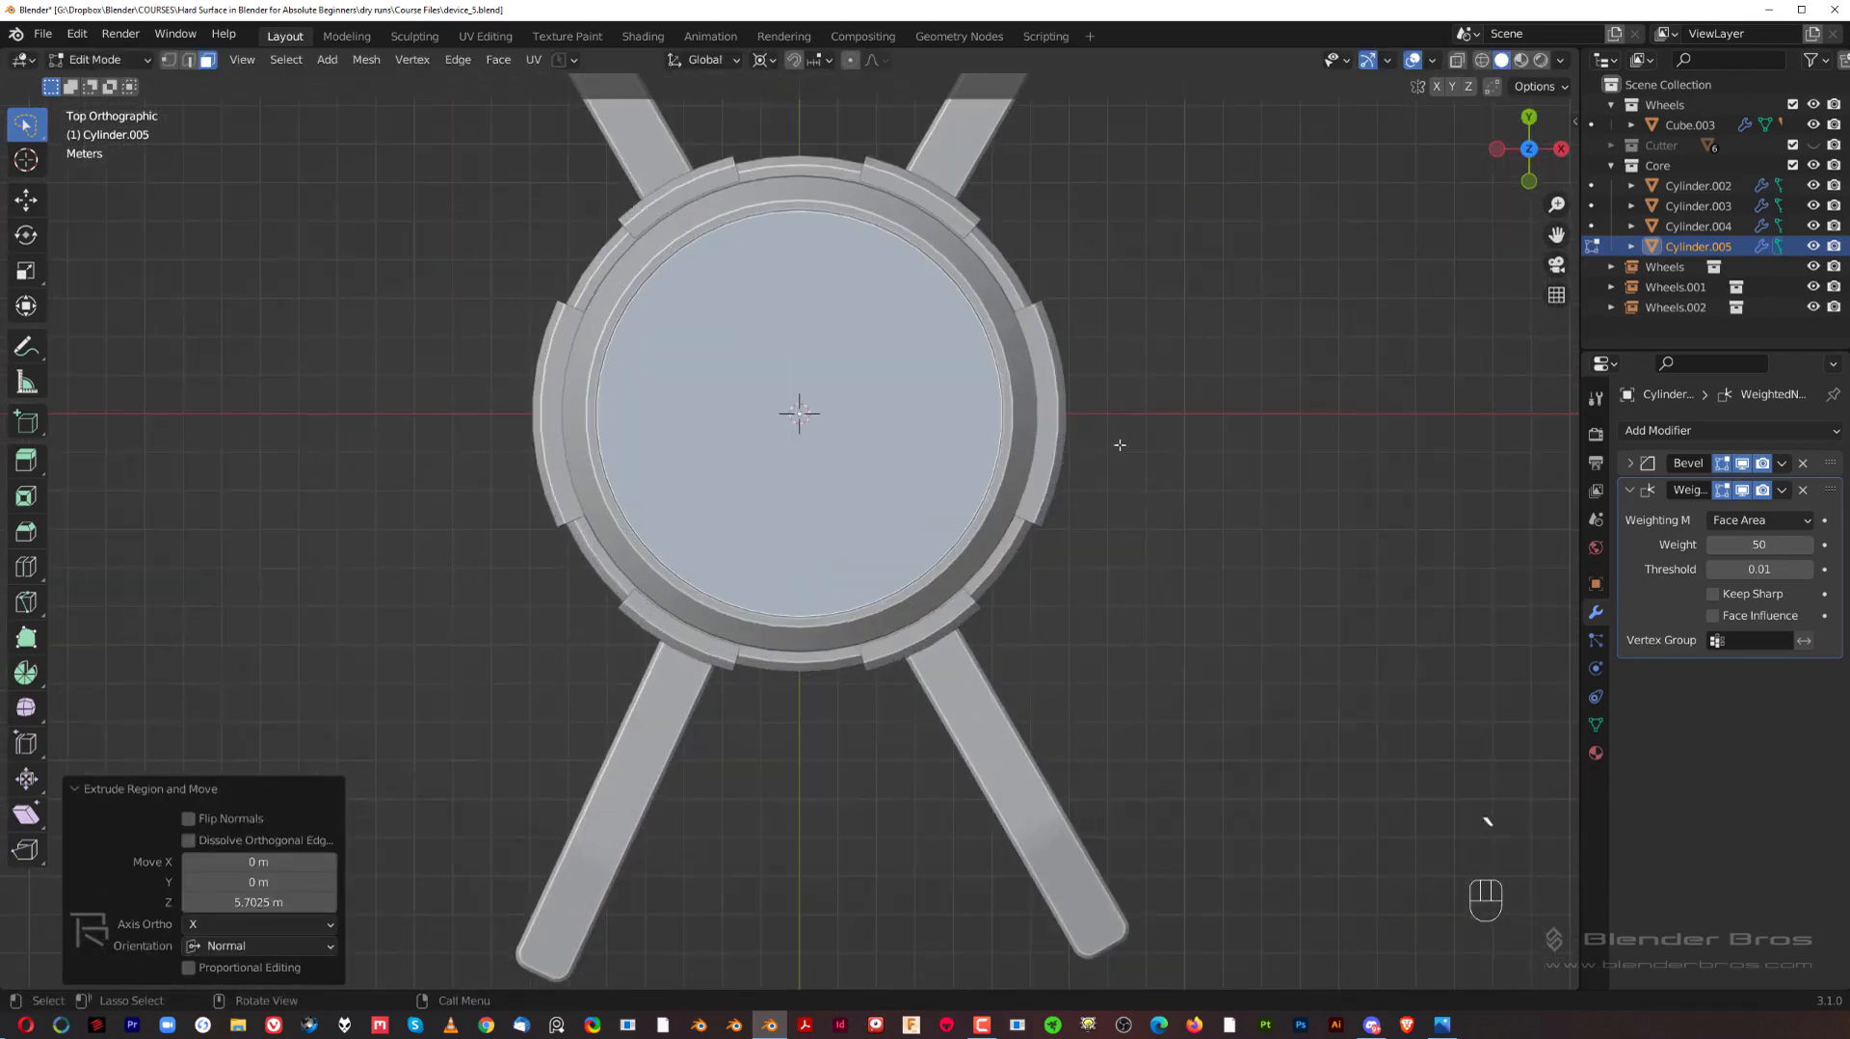
{"action": "key", "text": "Tab"}
{"action": "left_click", "coordinate": [992, 449]}
{"action": "key", "text": "Tab"}
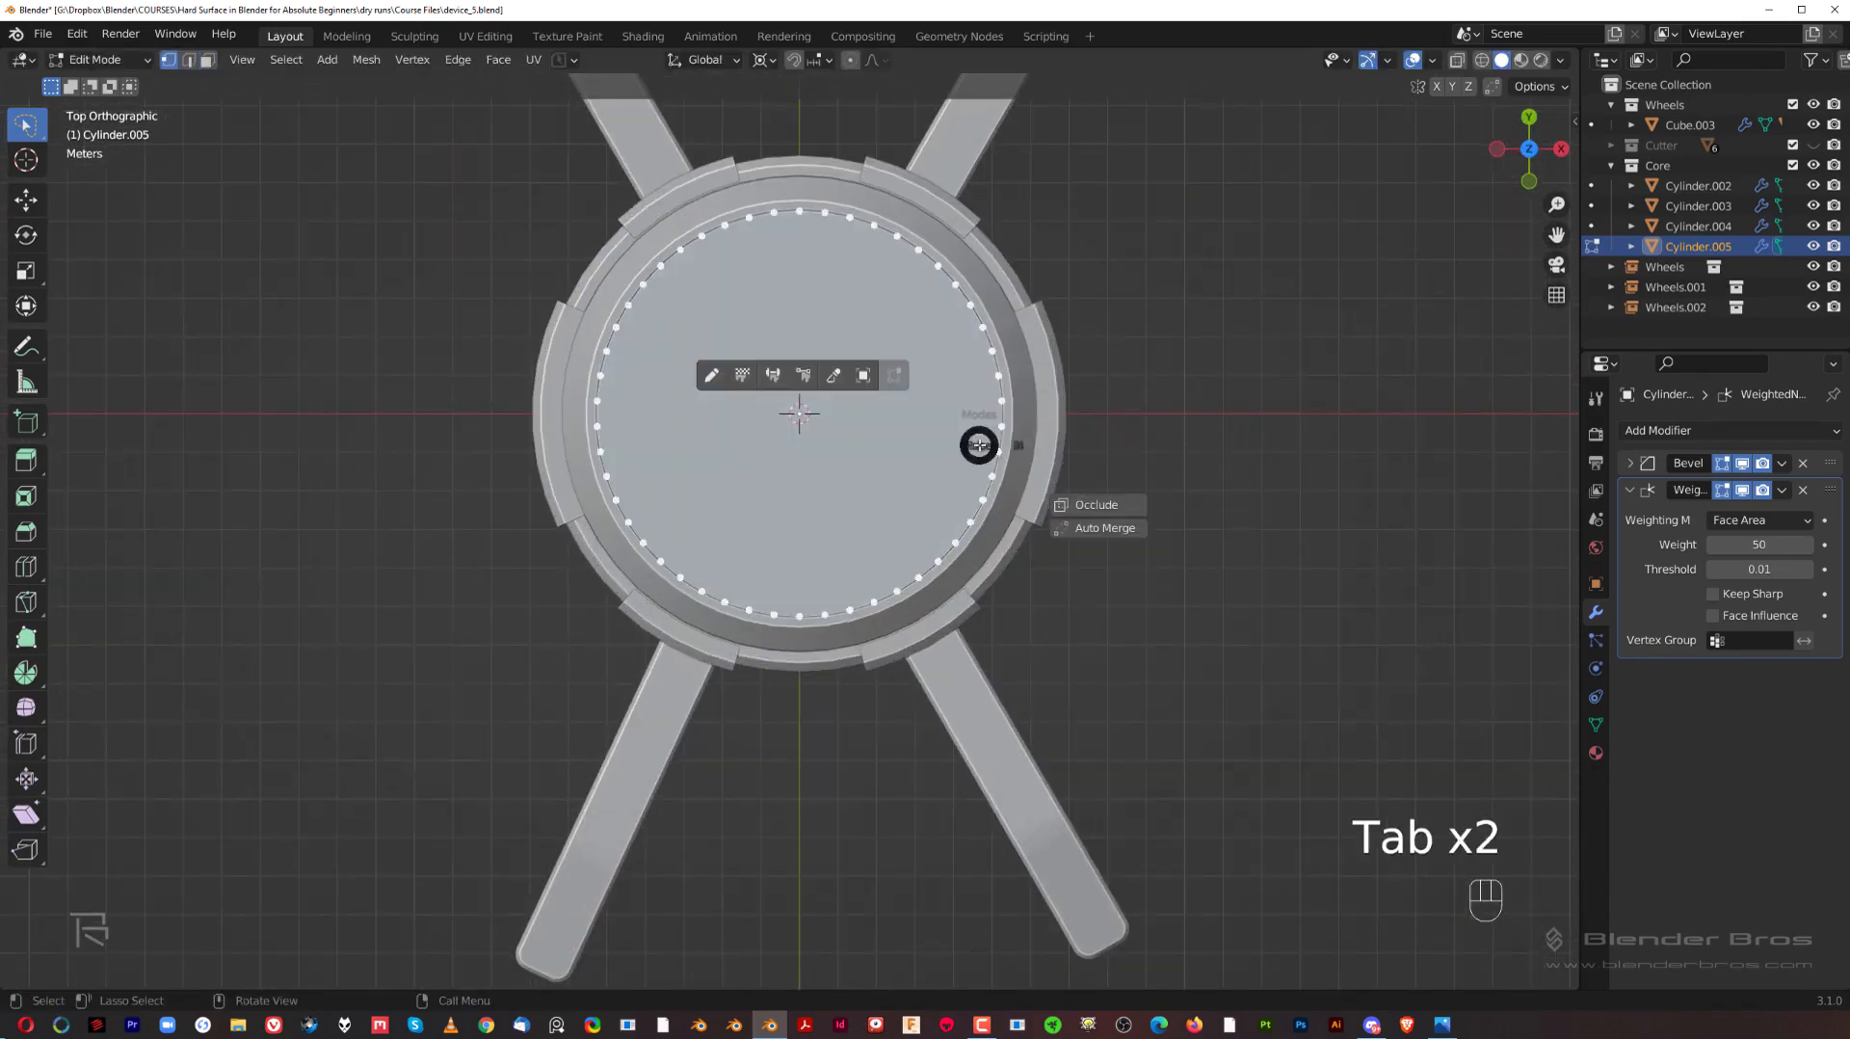
{"action": "left_click", "coordinate": [1121, 503]}
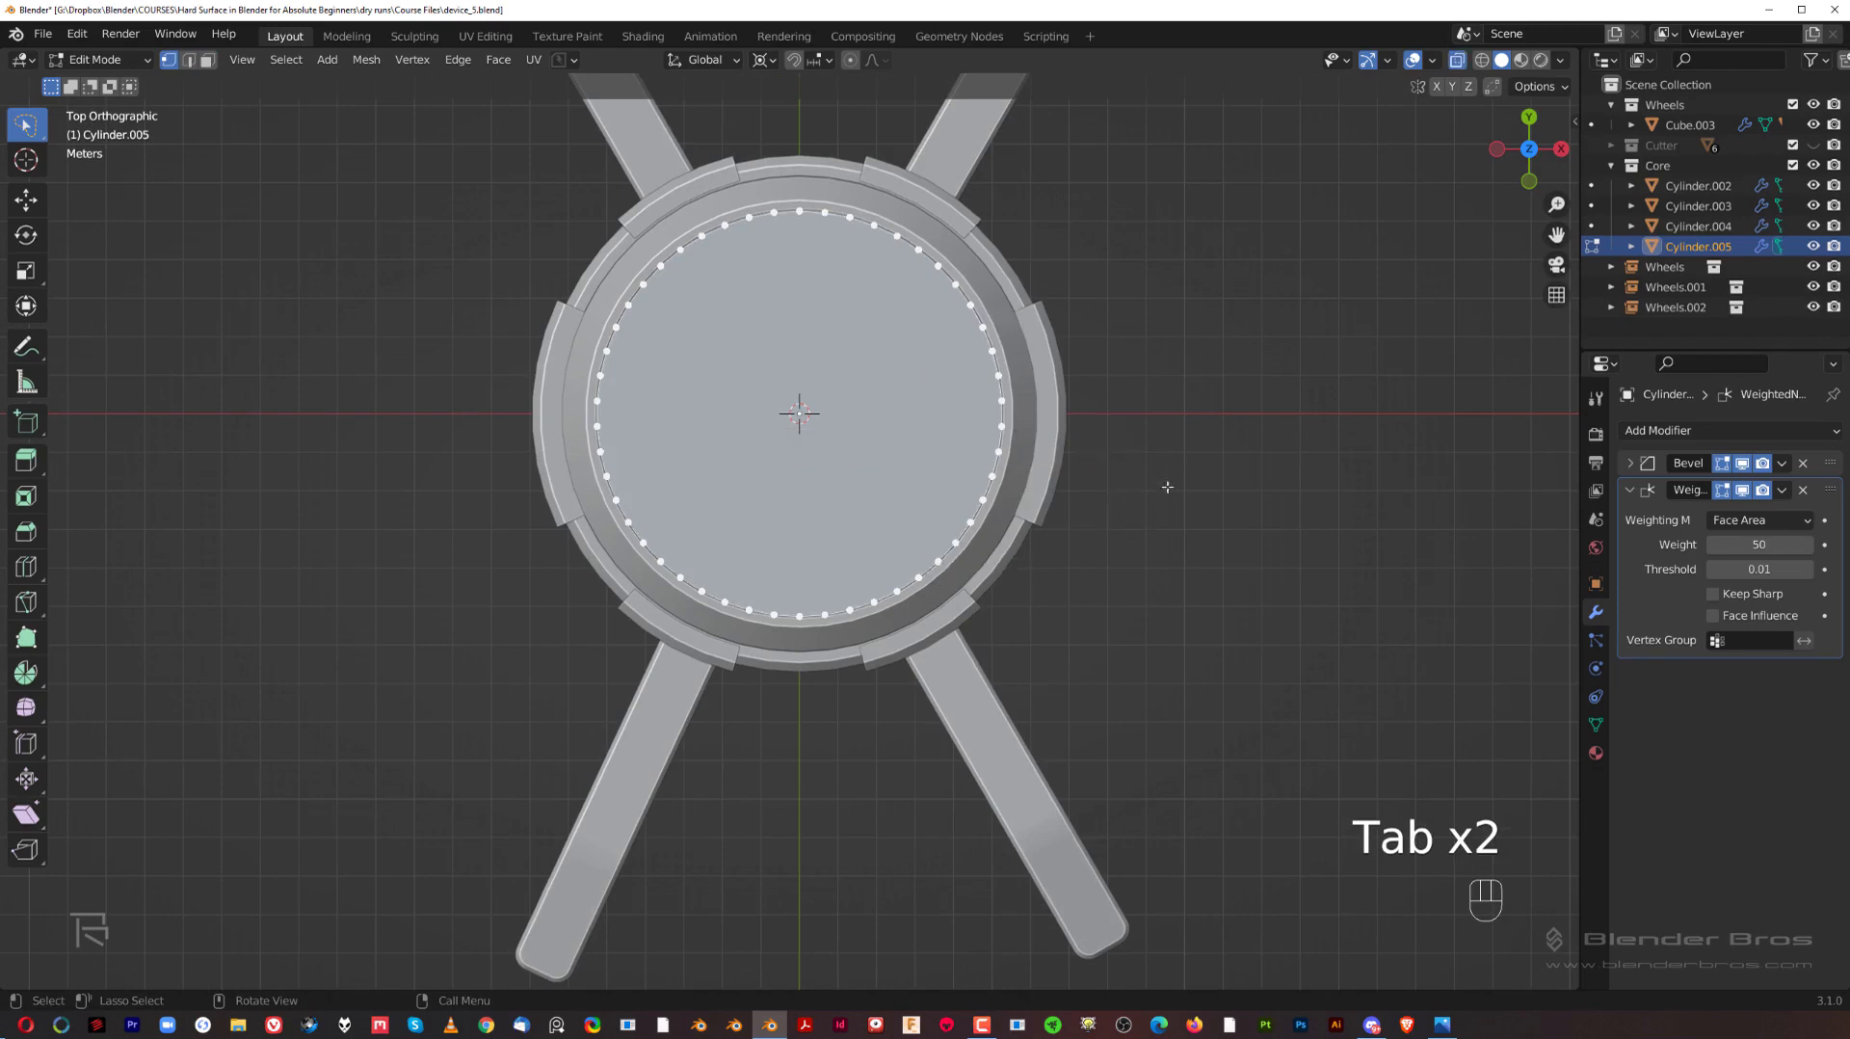
Step: Select the cylinder's vertices on the negative Y half and move them about -4.26 m along global Y
{"action": "left_click", "coordinate": [1446, 368]}
{"action": "key", "text": "b"}
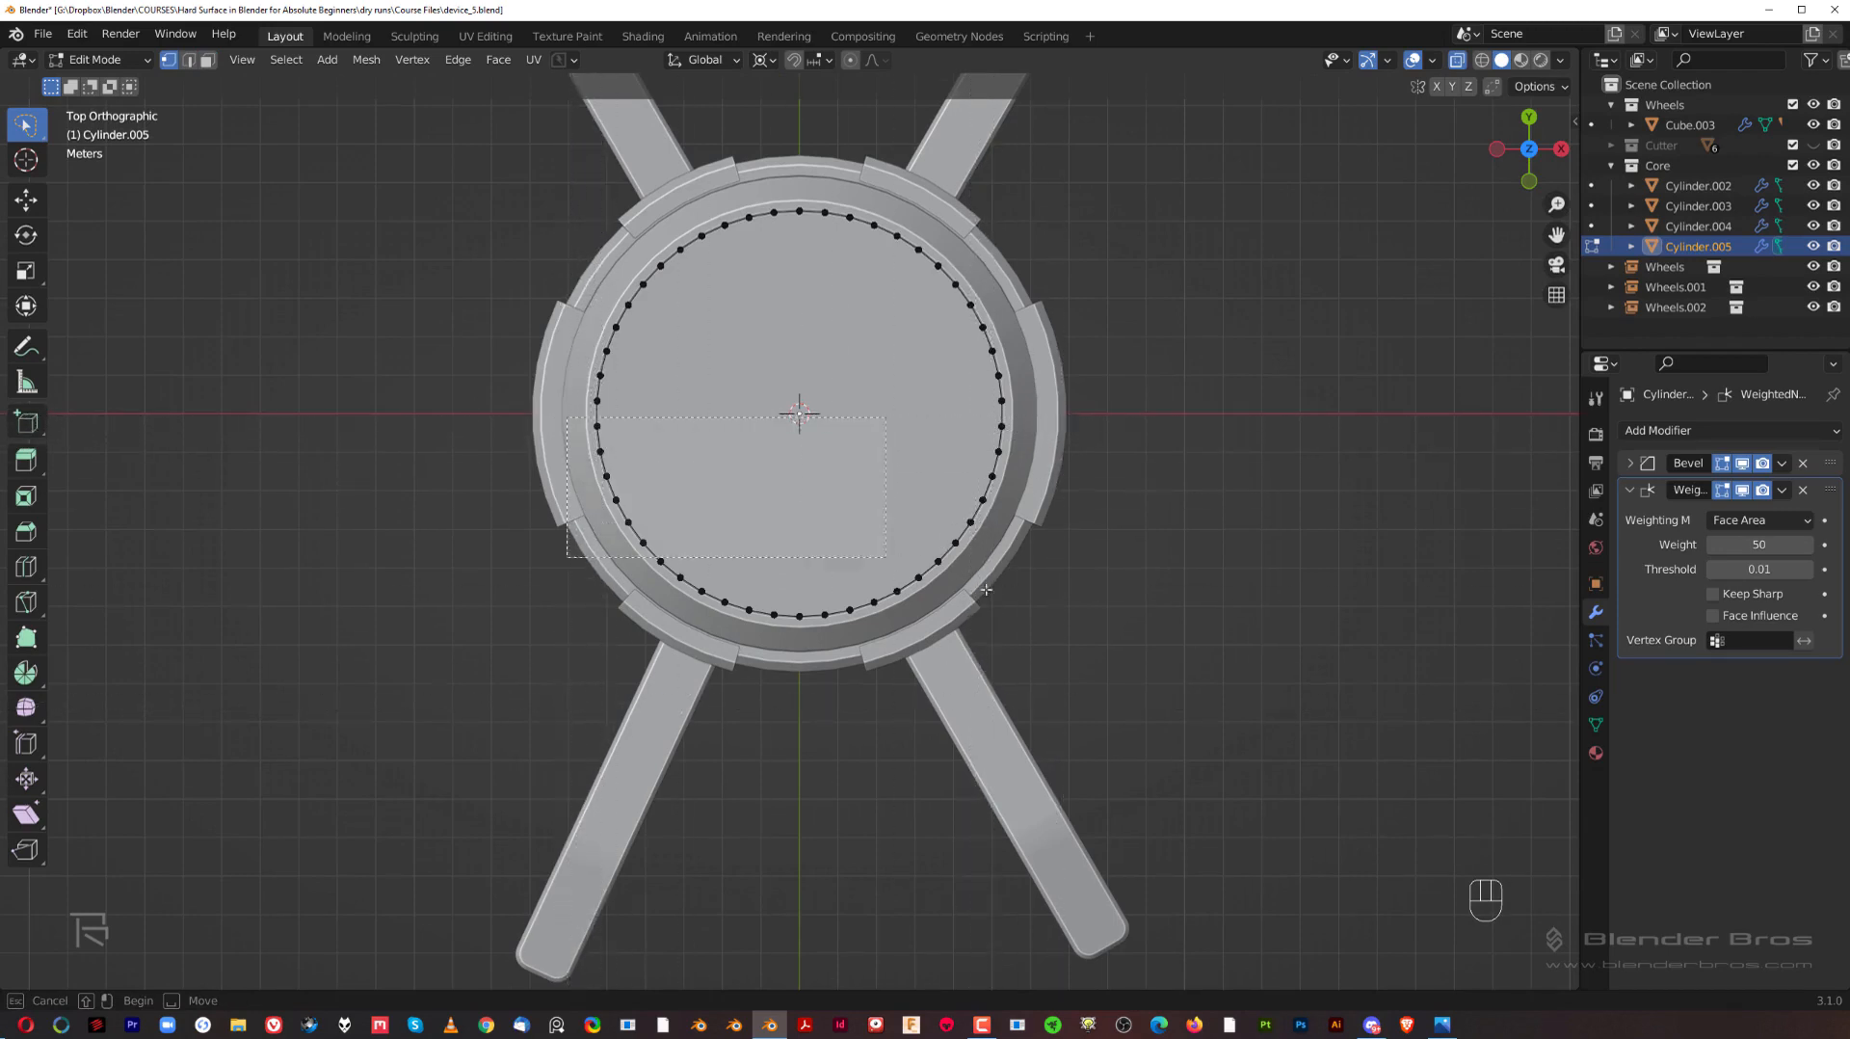
{"action": "left_click_drag", "start_coordinate": [986, 590], "coordinate": [1198, 721]}
{"action": "middle_click_drag", "start_coordinate": [1263, 619], "coordinate": [1218, 507], "text": "shift"}
{"action": "key", "text": "g"}
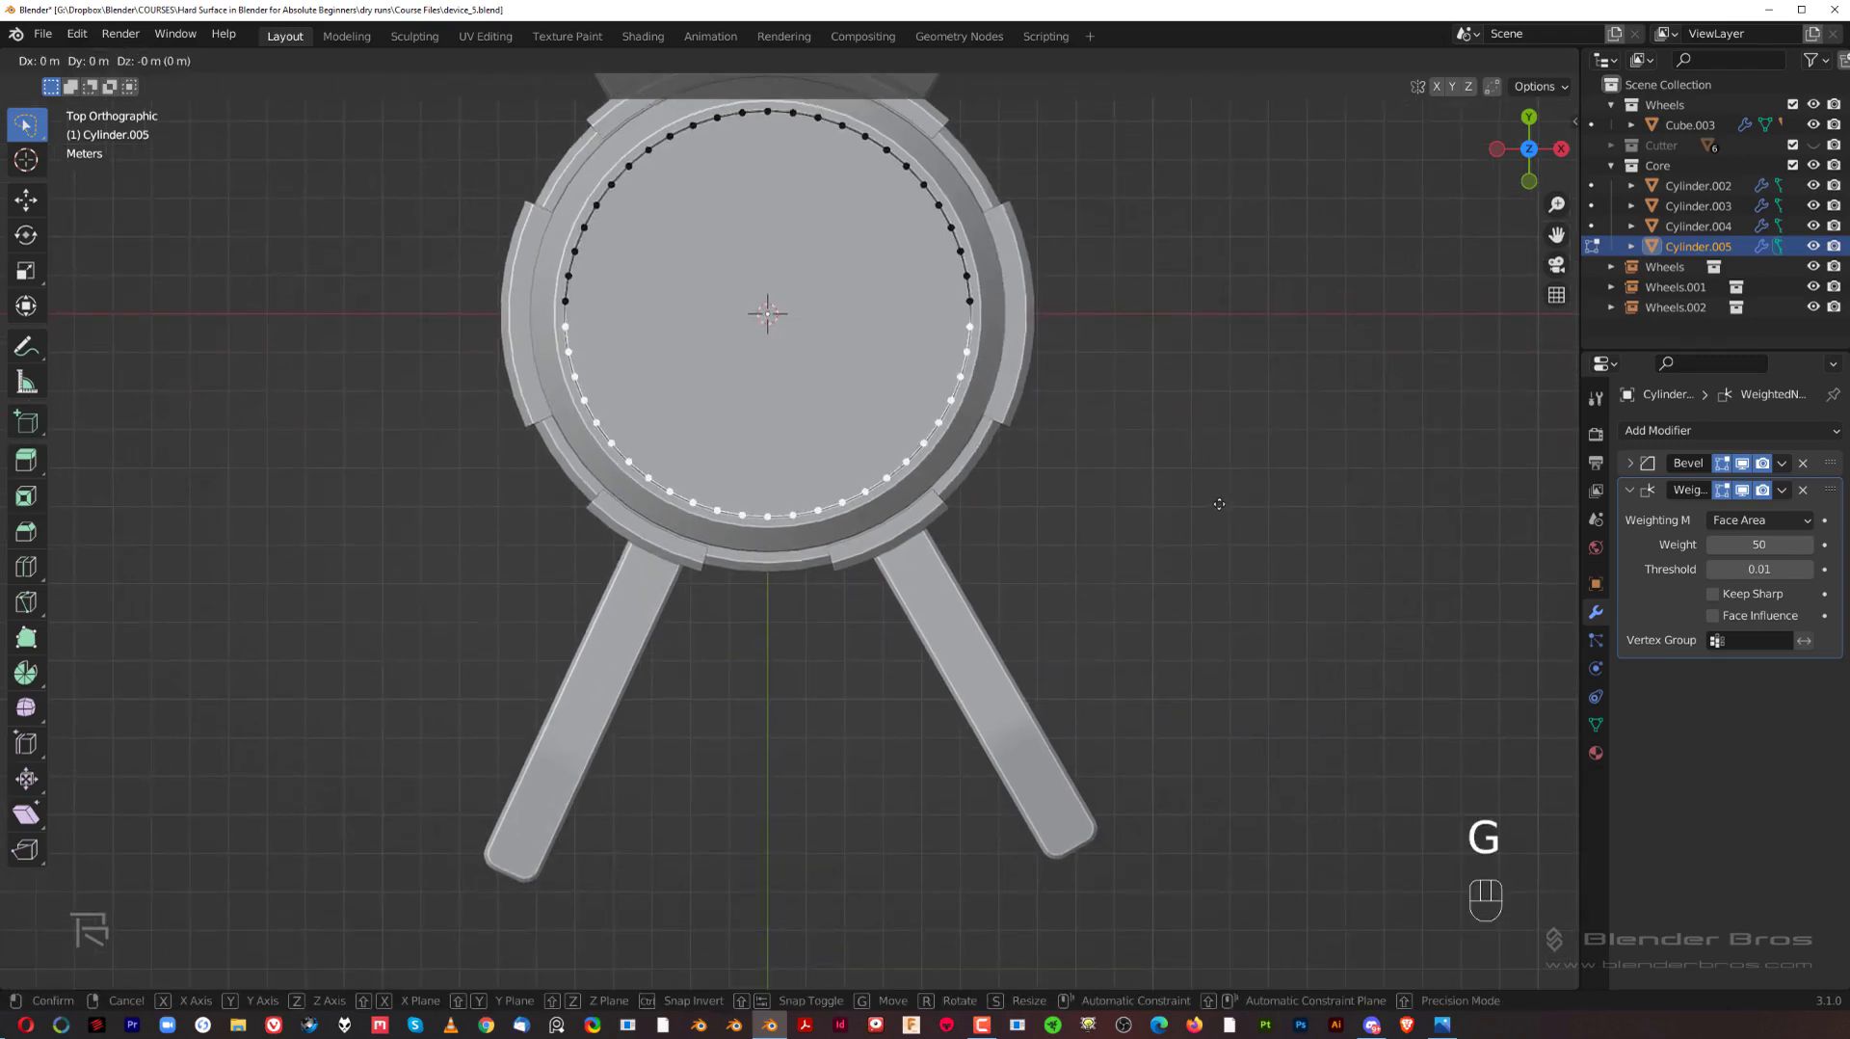
{"action": "key", "text": "y"}
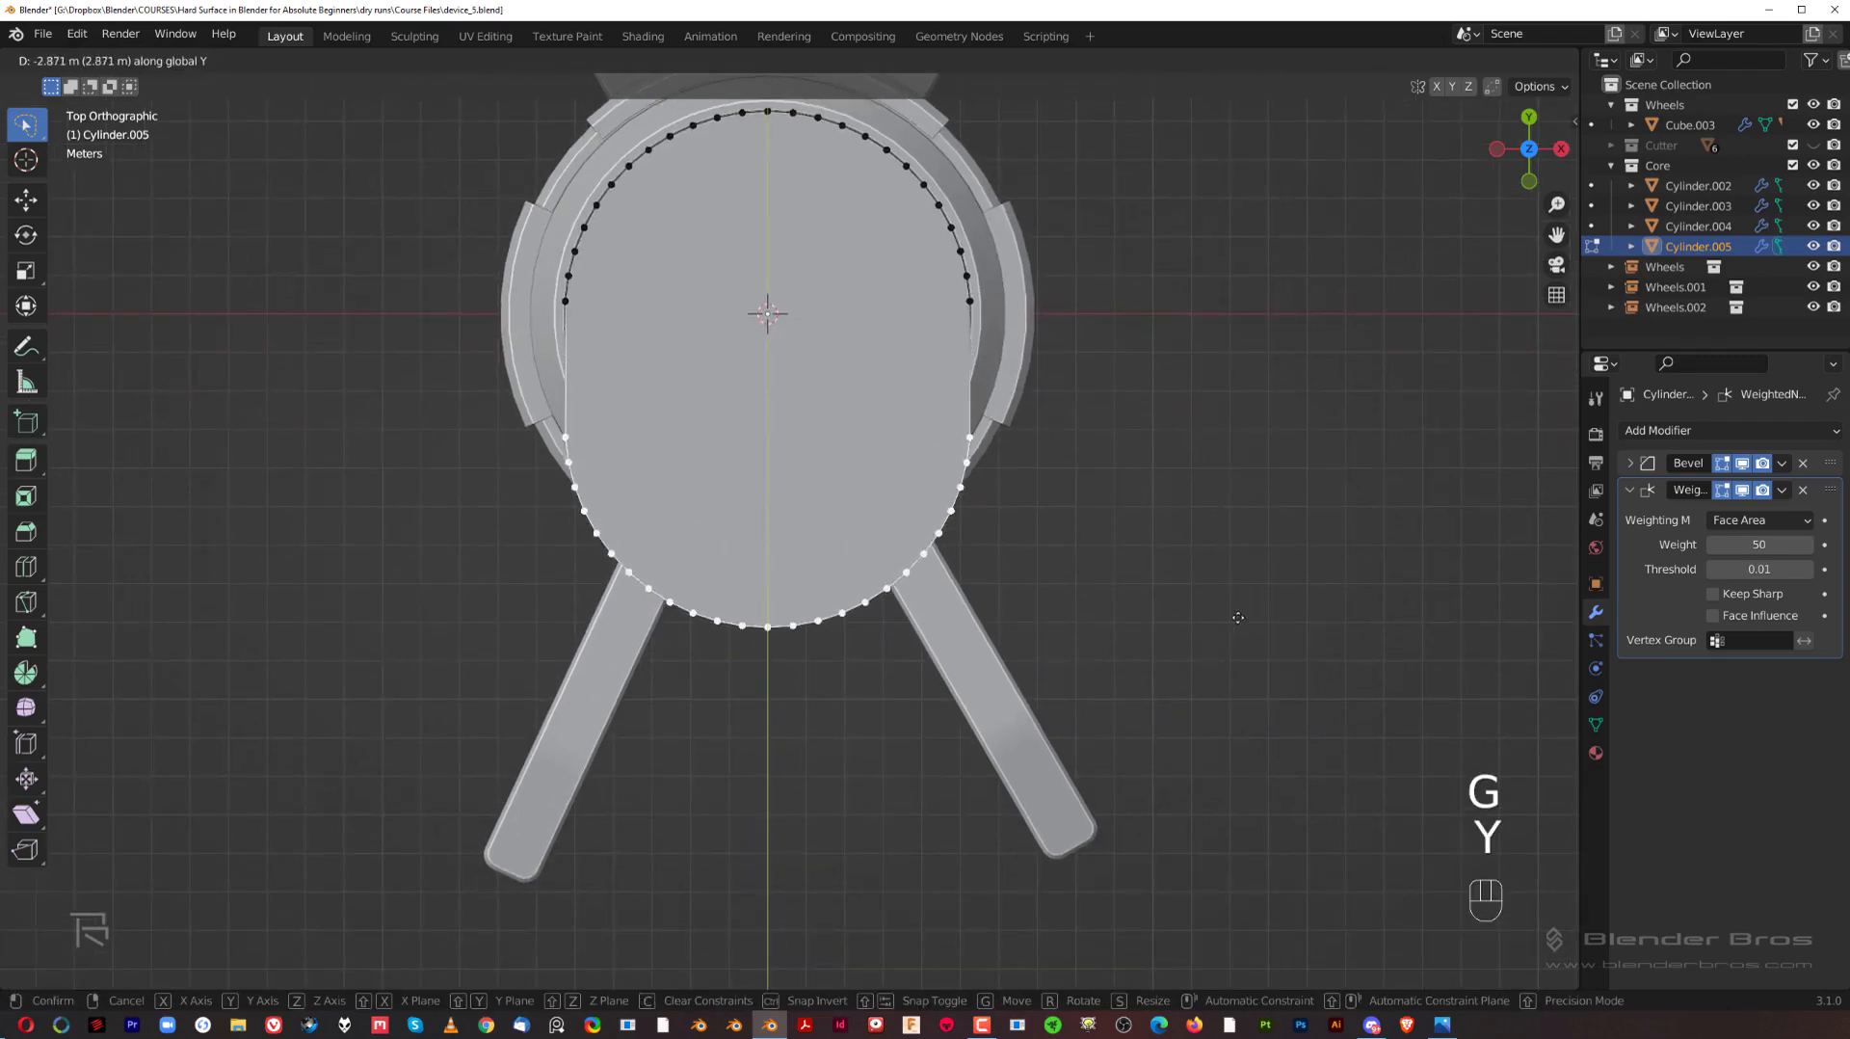
{"action": "left_click", "coordinate": [1241, 665]}
Step: In the right side view, move the stretched end's vertices slightly back toward the hub along global Y
{"action": "middle_click_drag", "start_coordinate": [1217, 603], "coordinate": [987, 430]}
{"action": "key", "text": "grave"}
{"action": "middle_click_drag", "start_coordinate": [1104, 572], "coordinate": [965, 439], "text": "shift"}
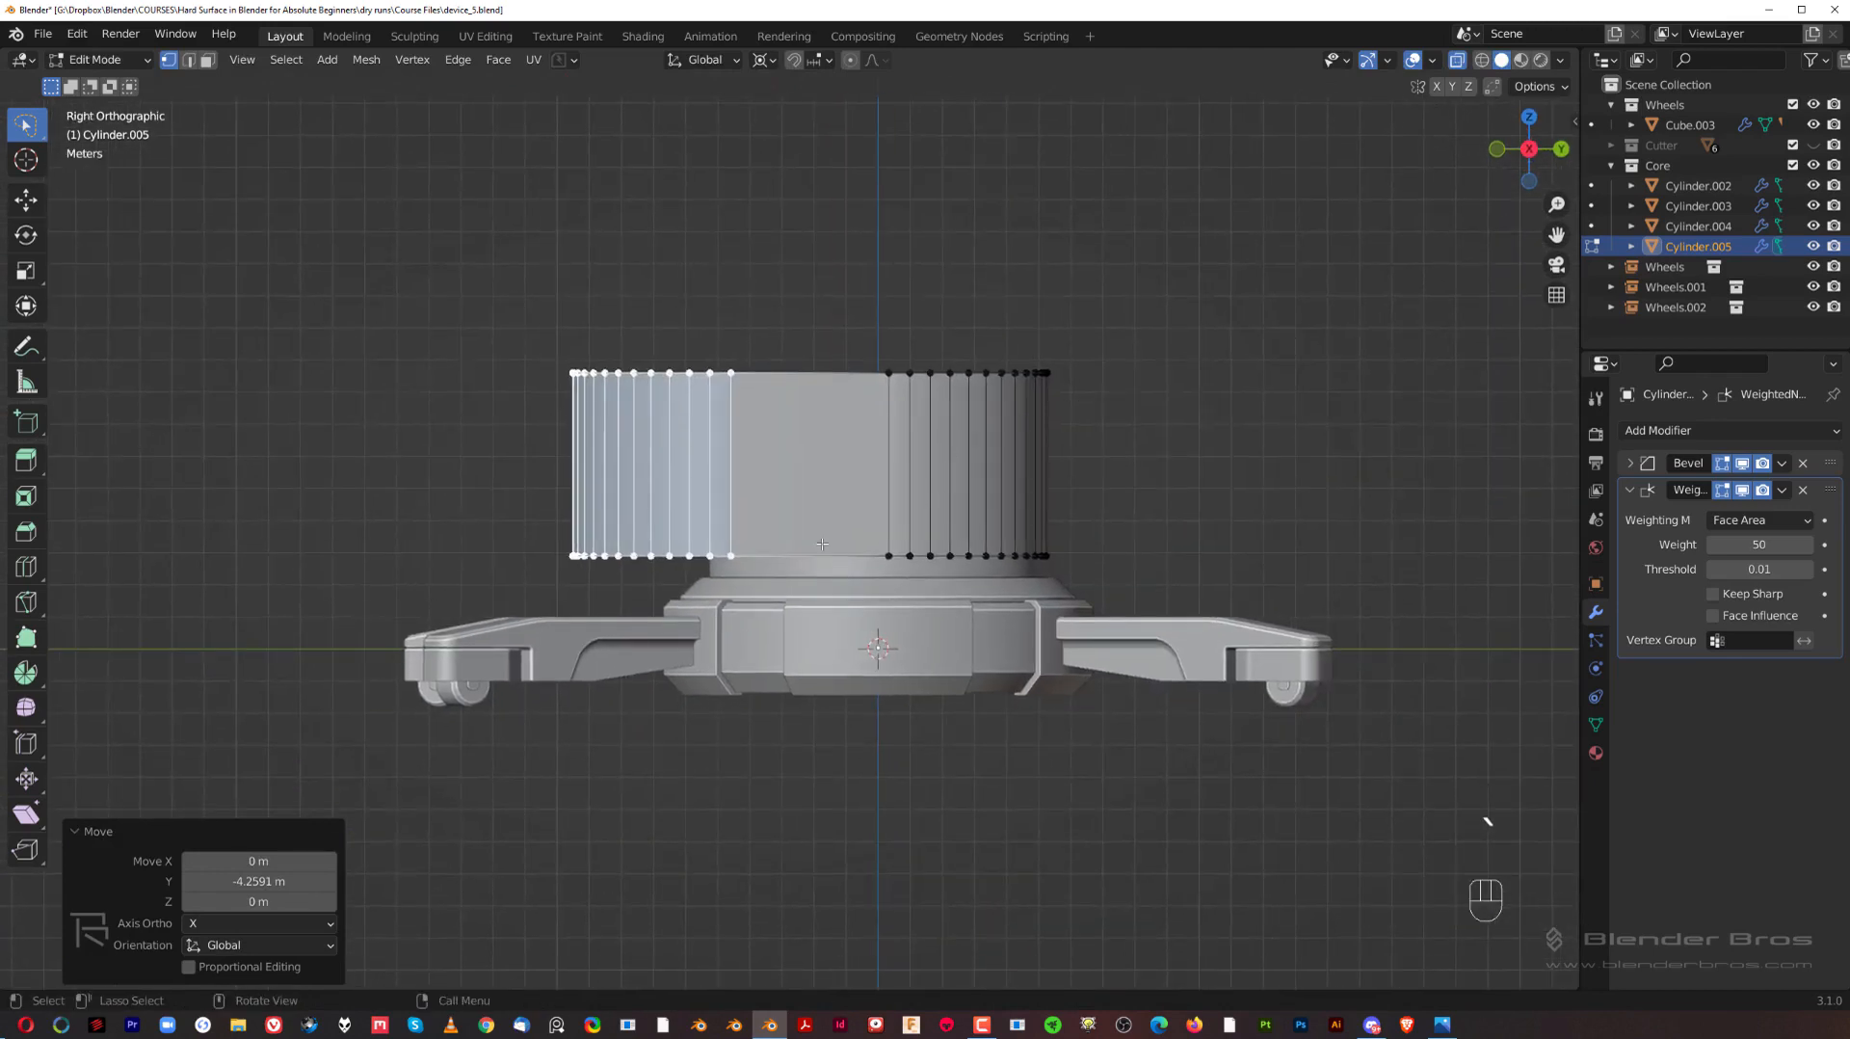
{"action": "scroll", "coordinate": [822, 545], "scroll_direction": "up", "scroll_amount": 1}
{"action": "middle_click_drag", "start_coordinate": [756, 554], "coordinate": [759, 556], "text": "shift"}
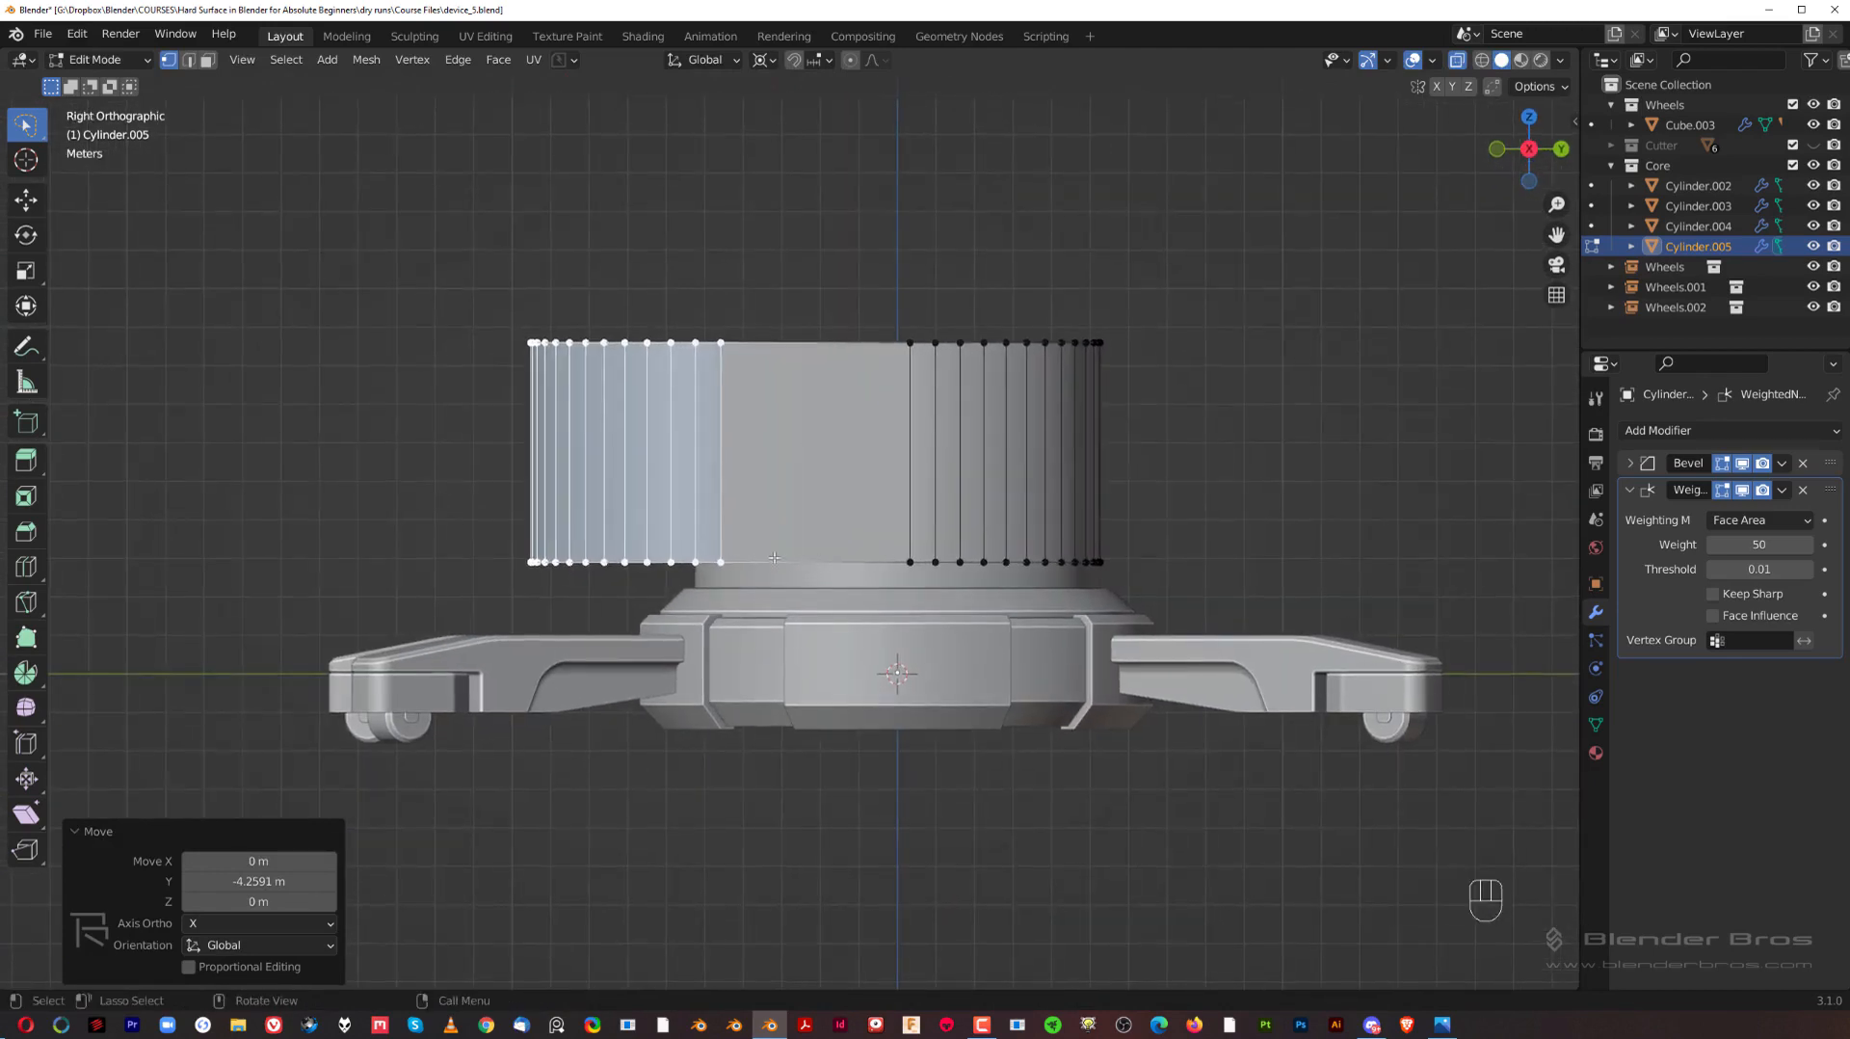
{"action": "key", "text": "g"}
{"action": "key", "text": "y"}
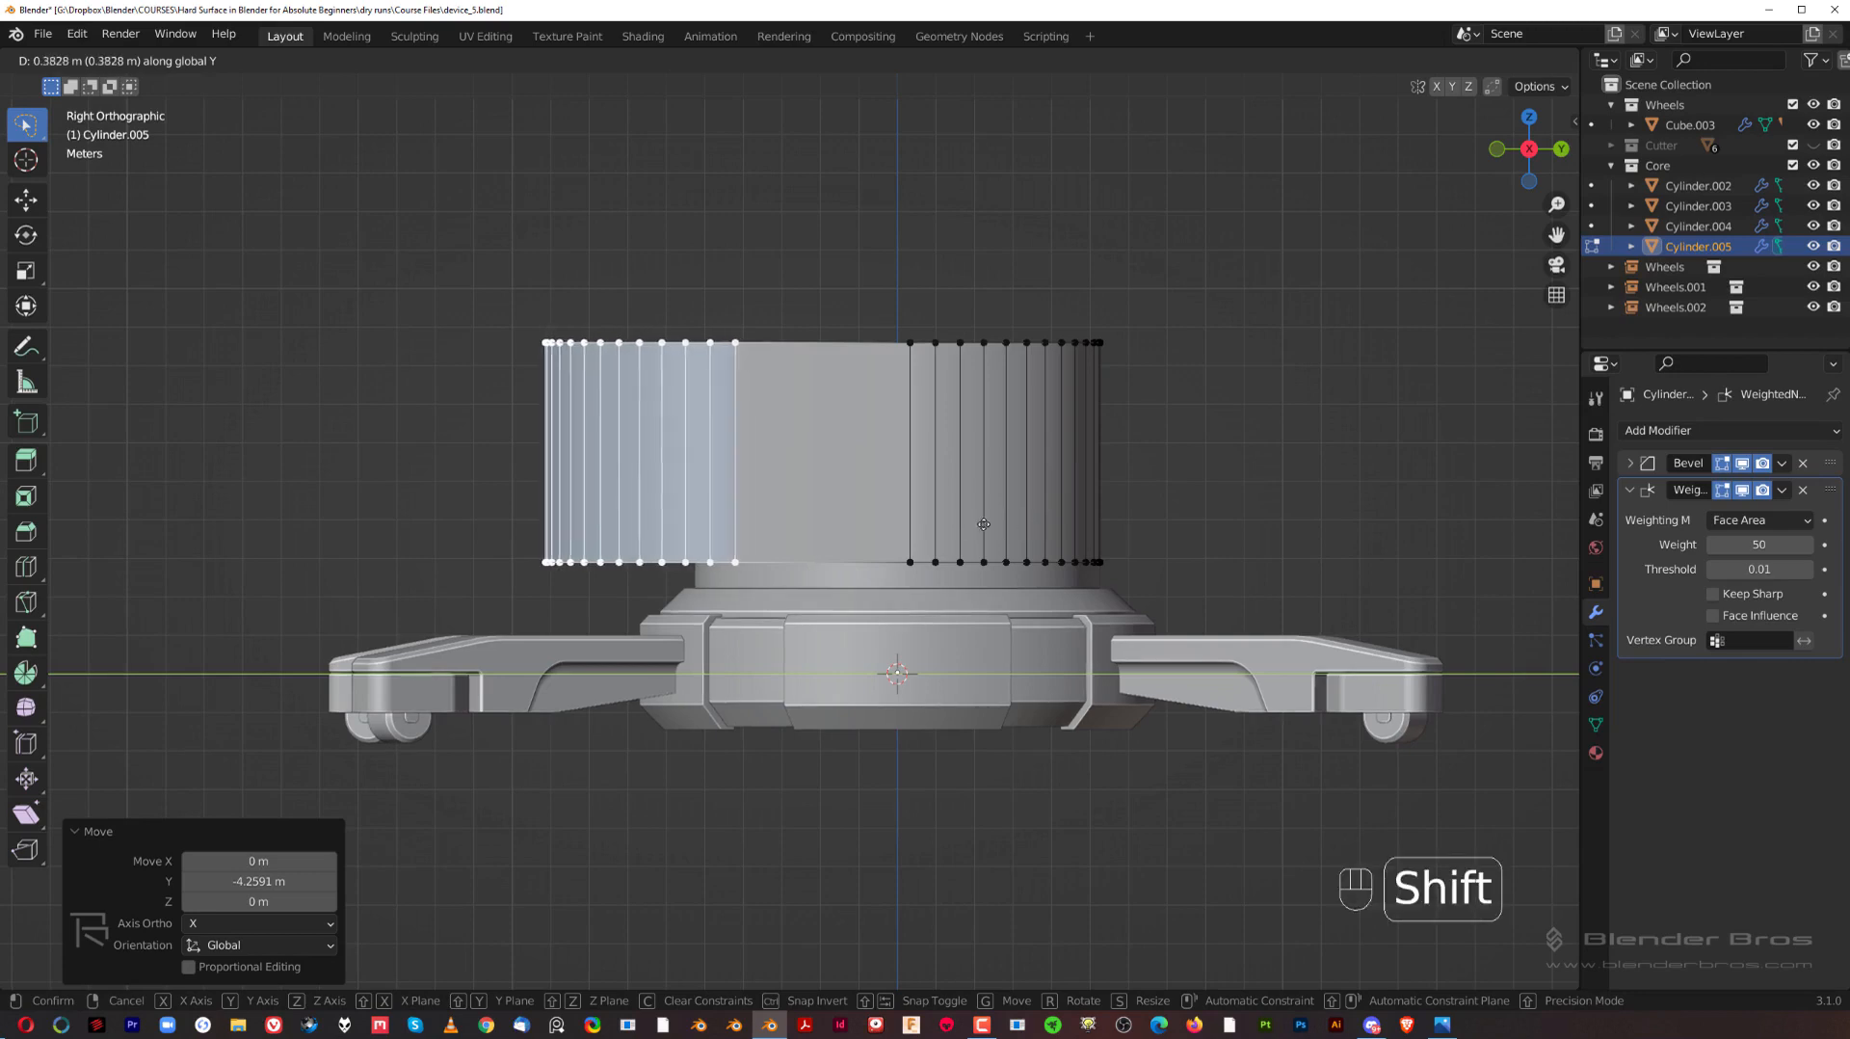
{"action": "left_click", "coordinate": [950, 527]}
Step: Move the stretched end's faces about 0.29 m further toward the hub along global Y and return to object mode
{"action": "key", "text": "Tab"}
{"action": "scroll", "coordinate": [923, 505], "scroll_direction": "down", "scroll_amount": 2}
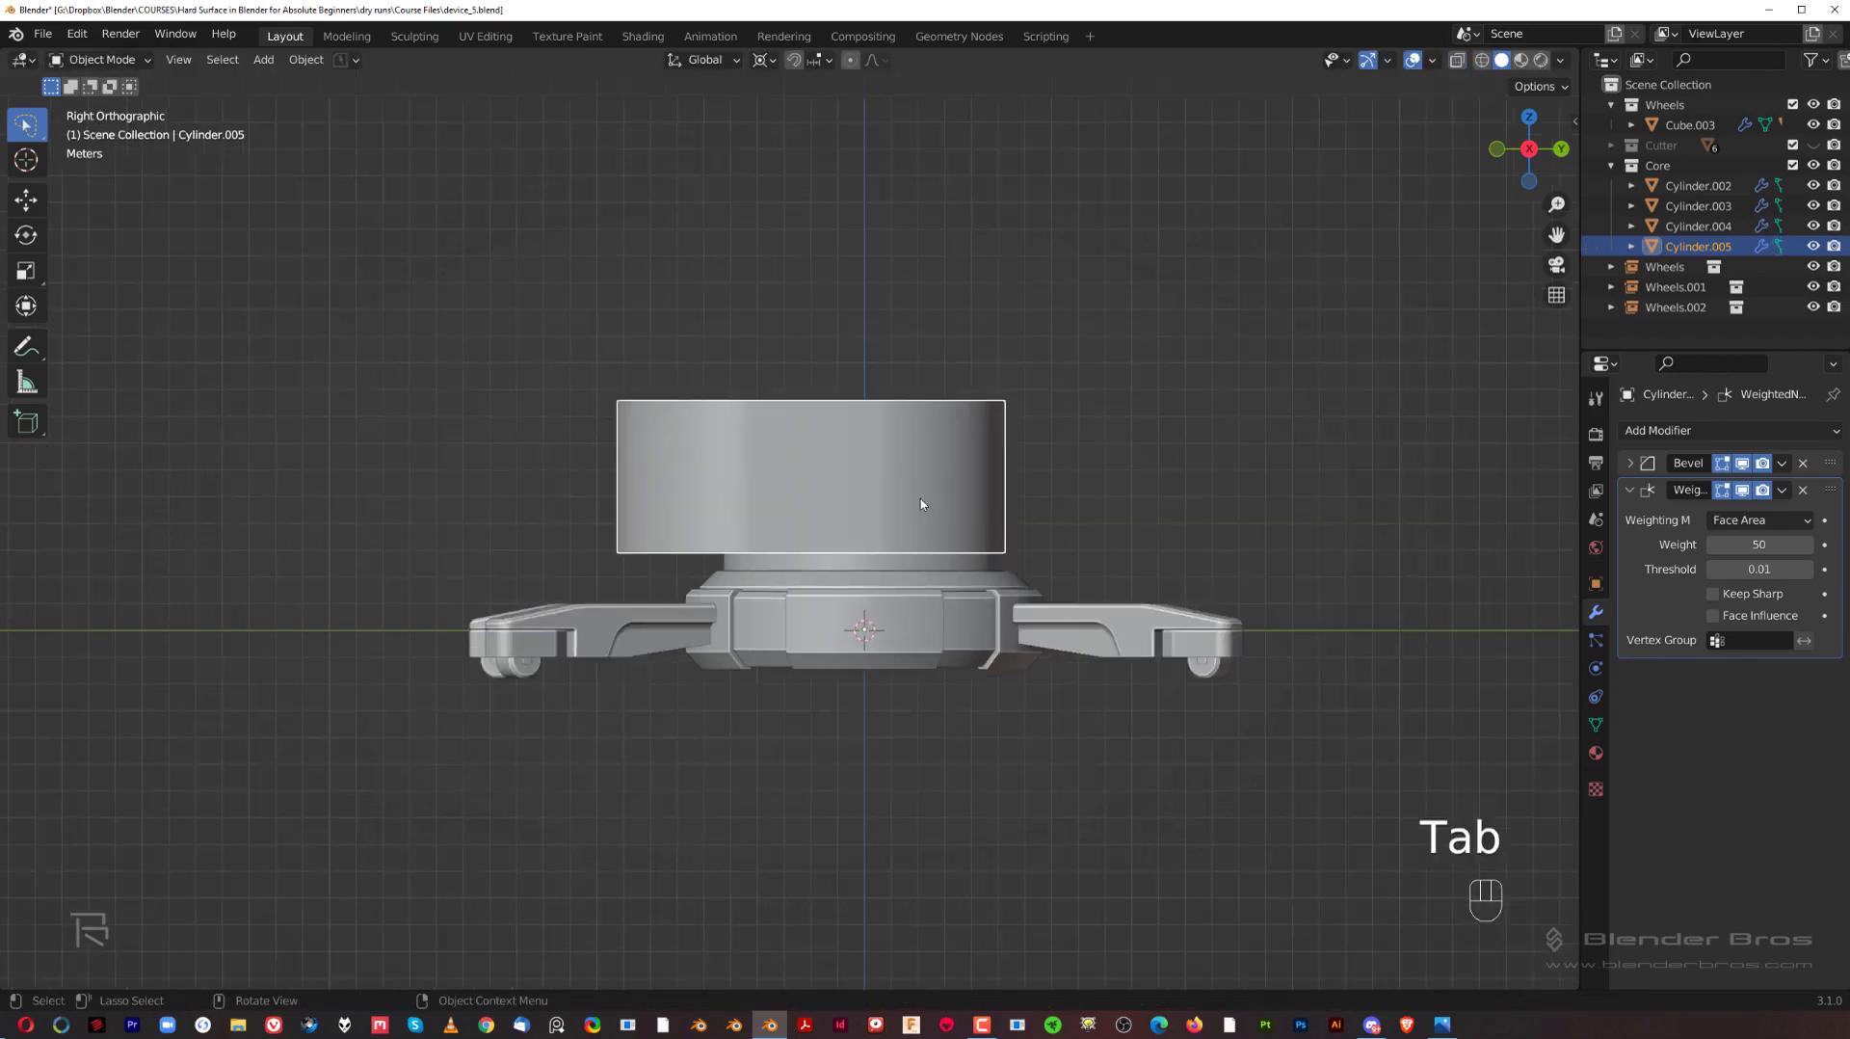
{"action": "scroll", "coordinate": [839, 496], "scroll_direction": "up", "scroll_amount": 3}
{"action": "key", "text": "Tab"}
{"action": "key", "text": "3"}
{"action": "key", "text": "g"}
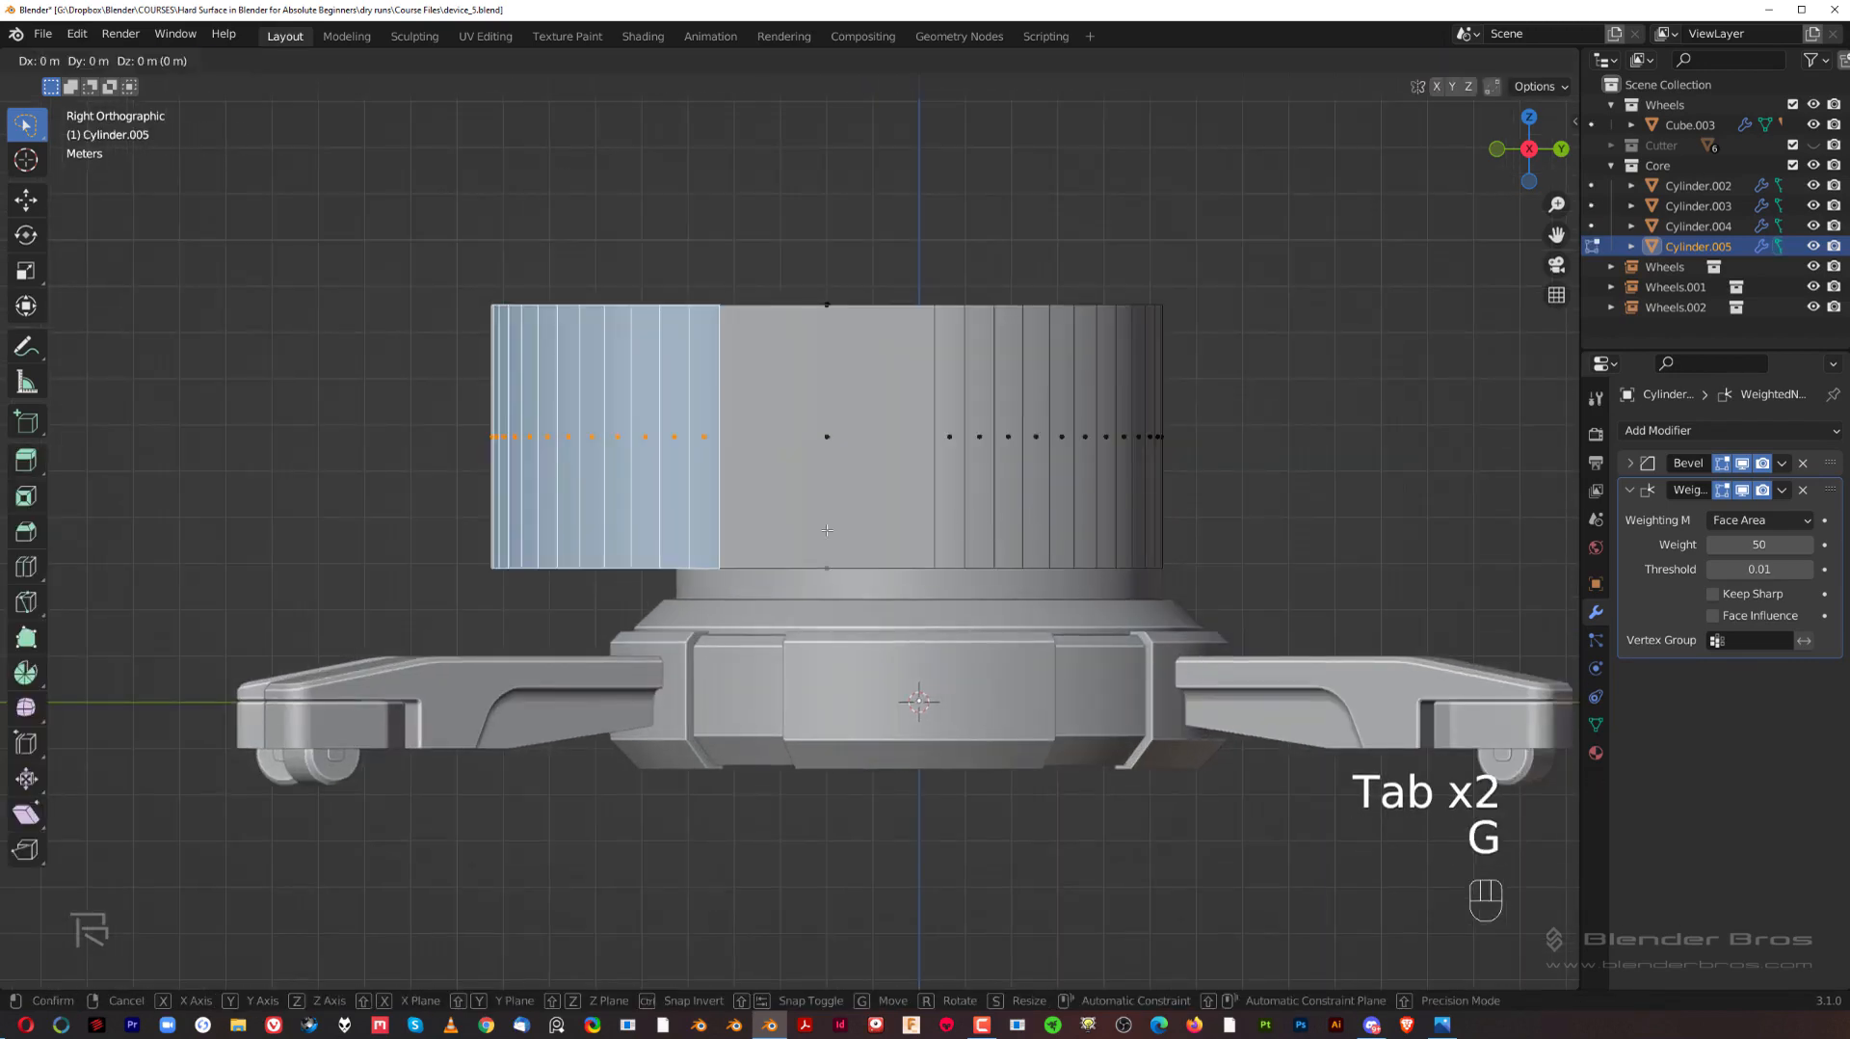
{"action": "key", "text": "y"}
{"action": "left_click", "coordinate": [934, 531], "text": "shift"}
{"action": "key", "text": "Tab"}
{"action": "scroll", "coordinate": [909, 333], "scroll_direction": "down", "scroll_amount": 2}
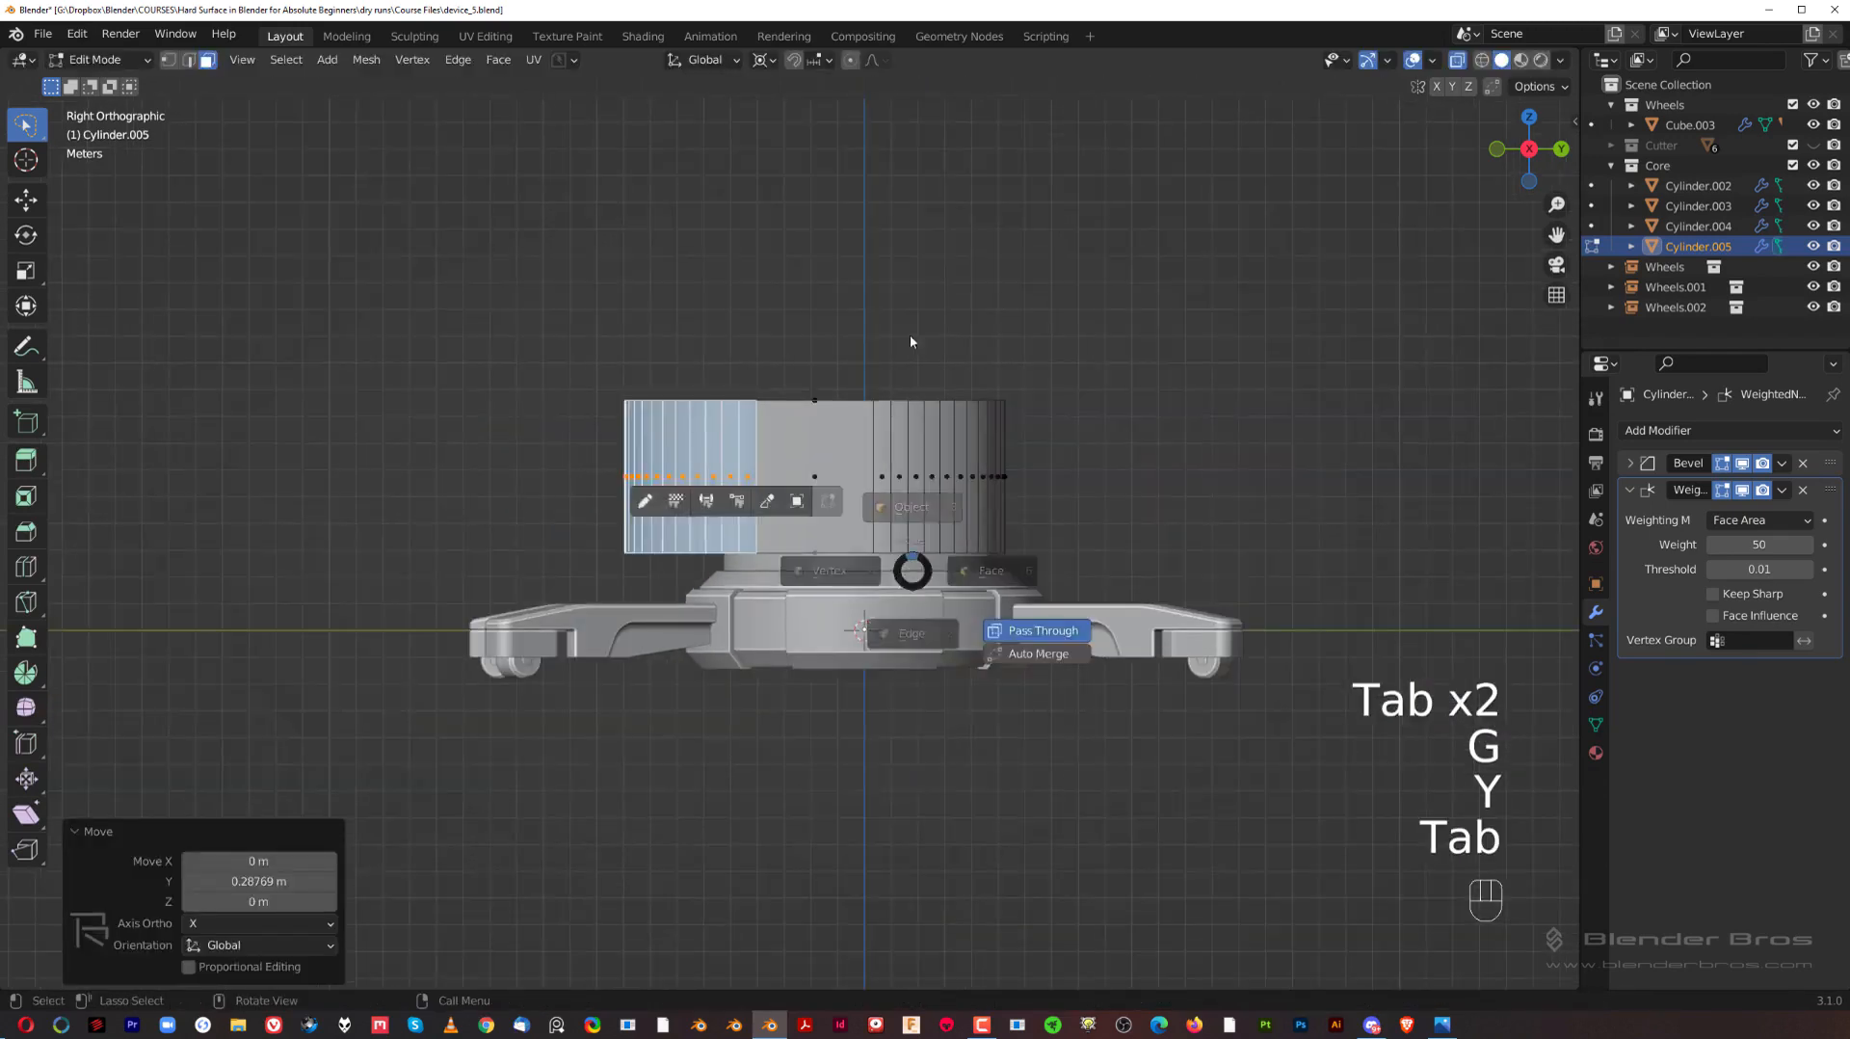
{"action": "scroll", "coordinate": [391, 431], "scroll_direction": "up", "scroll_amount": 2}
{"action": "scroll", "coordinate": [821, 500], "scroll_direction": "down", "scroll_amount": 3}
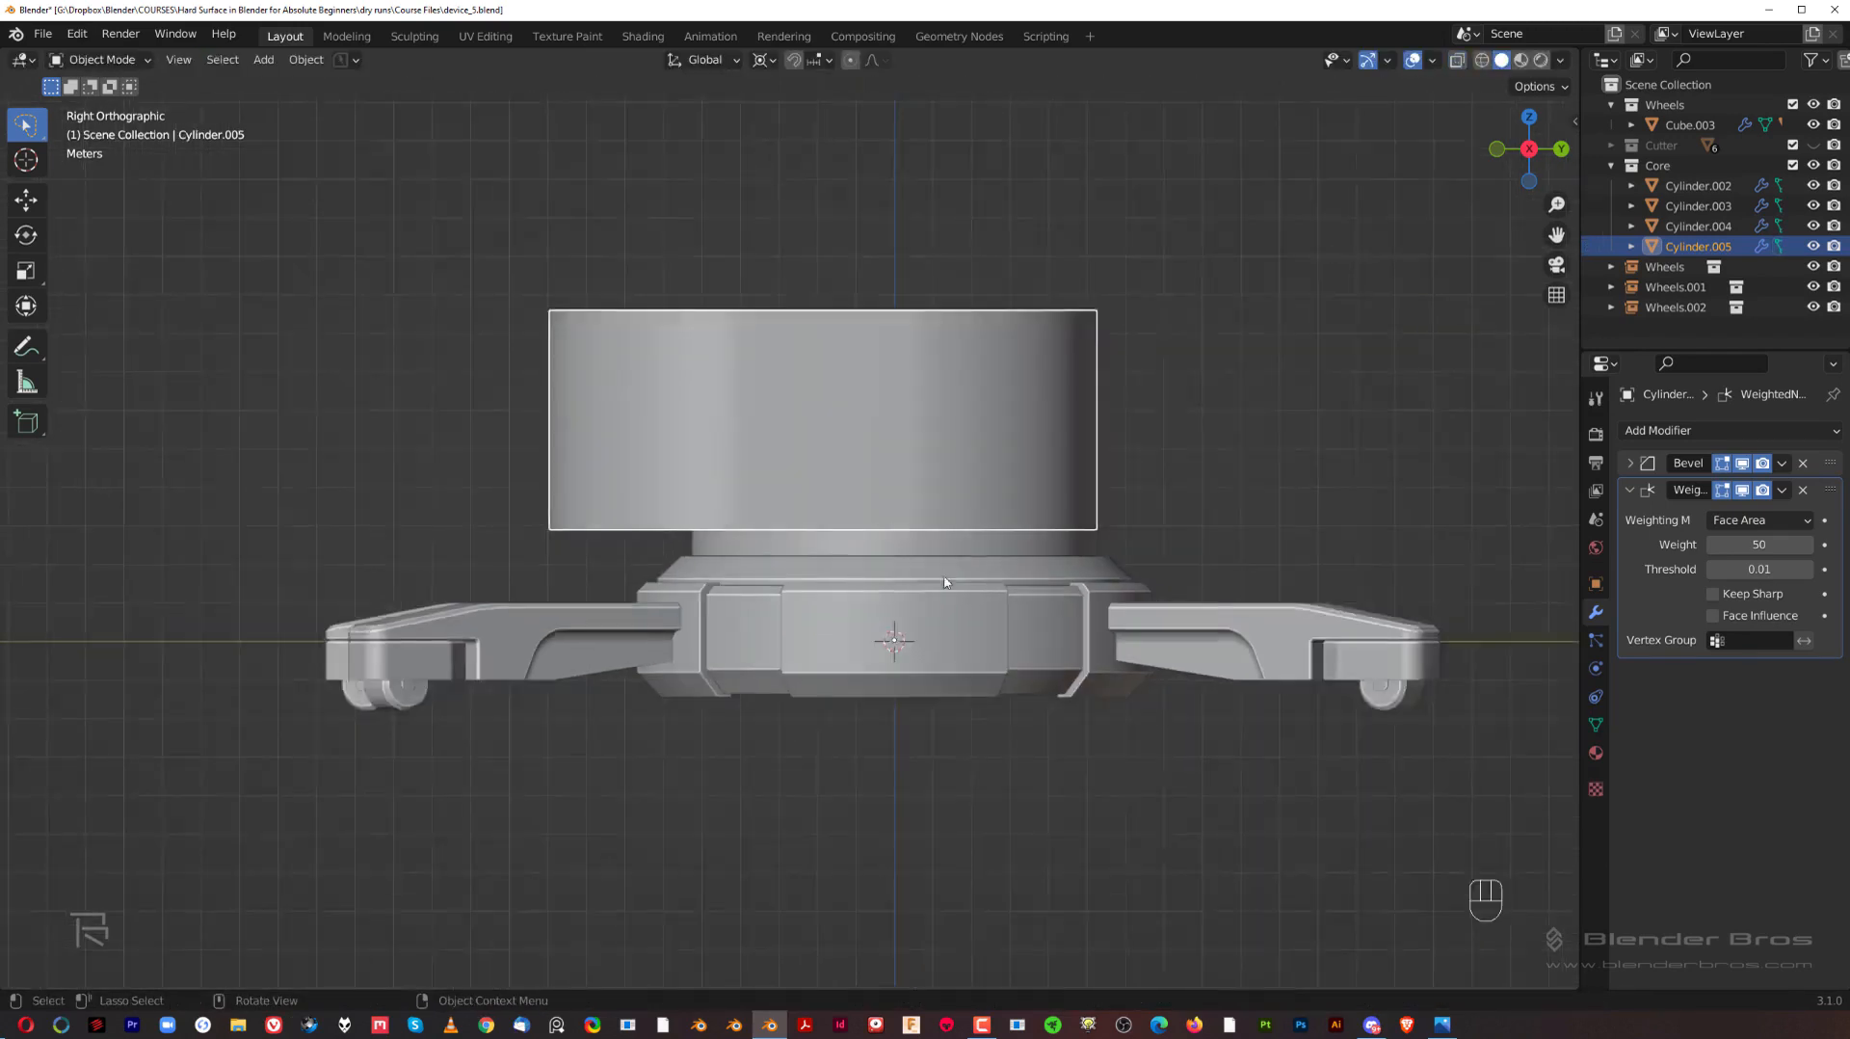
Step: Add a 2 m cube and move it about -6.38 m along Y and 4.56 m along Z
{"action": "key", "text": "shift+a"}
{"action": "mouse_move", "coordinate": [1065, 384]}
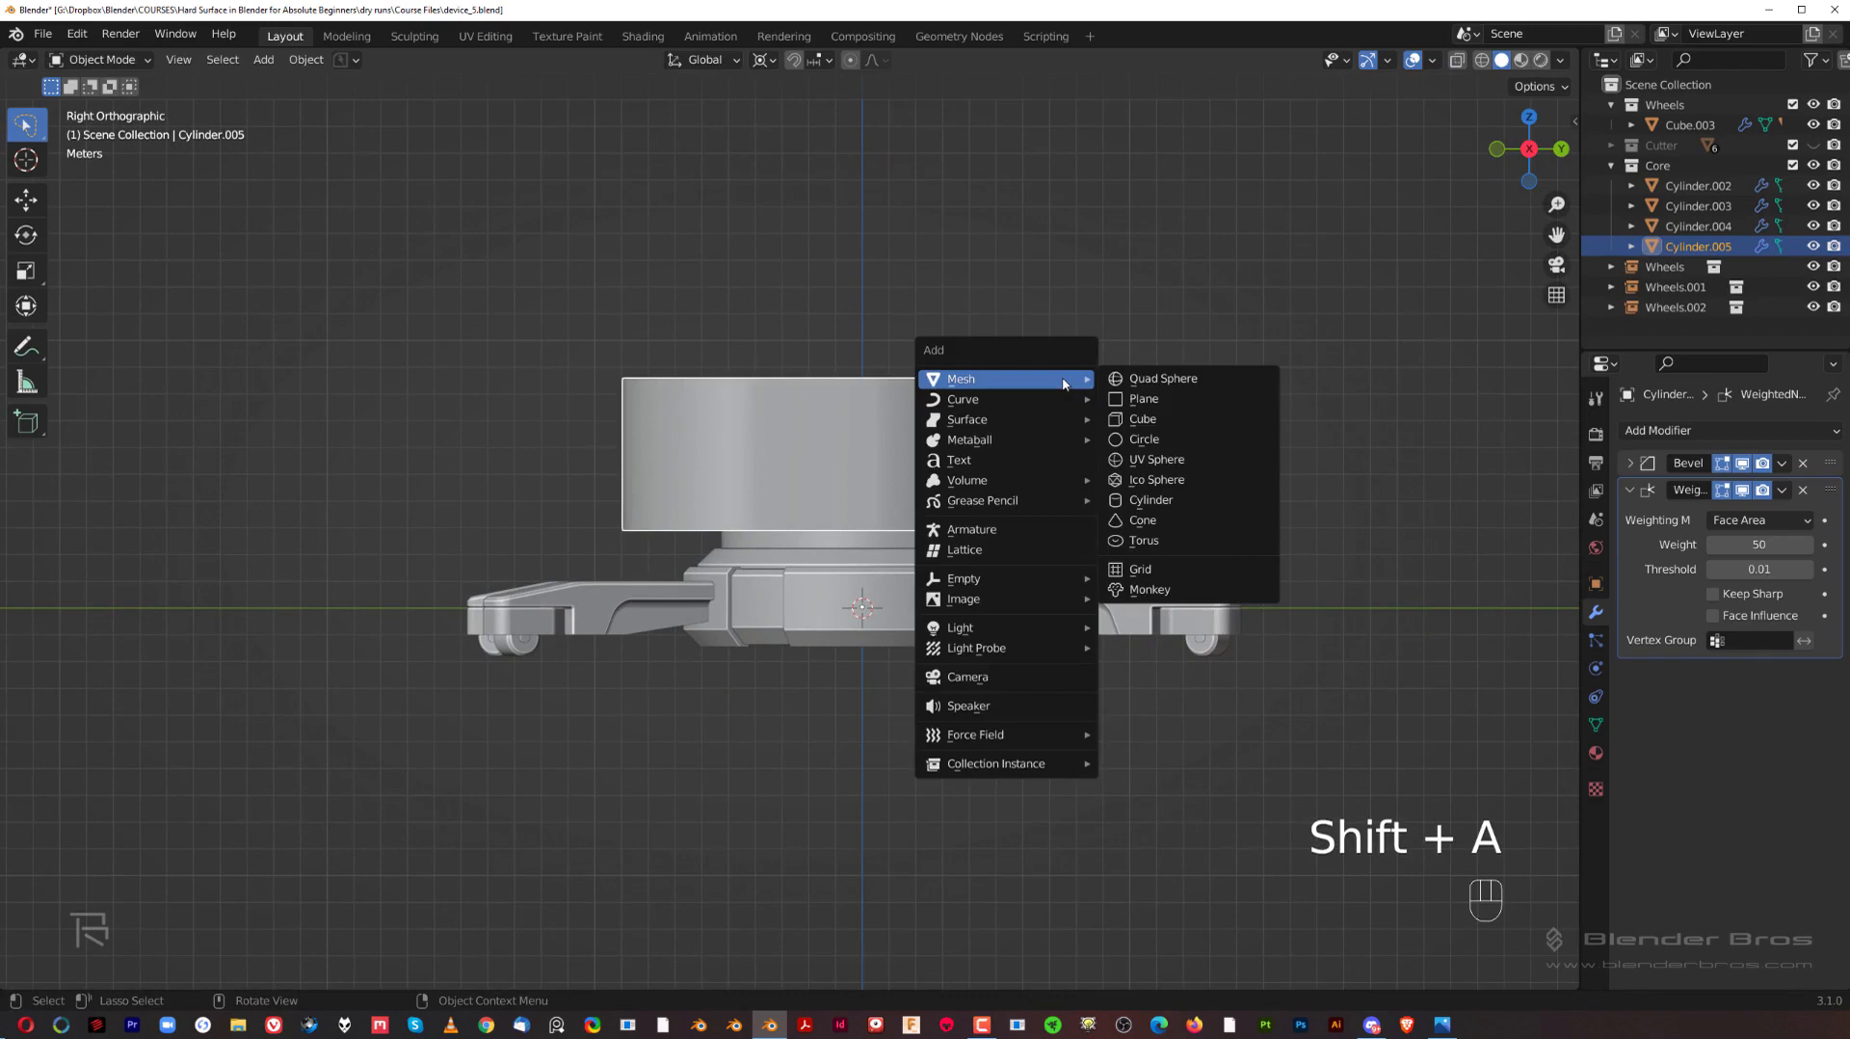
{"action": "left_click", "coordinate": [1134, 418]}
{"action": "scroll", "coordinate": [1078, 599], "scroll_direction": "up", "scroll_amount": 3}
{"action": "key", "text": "g"}
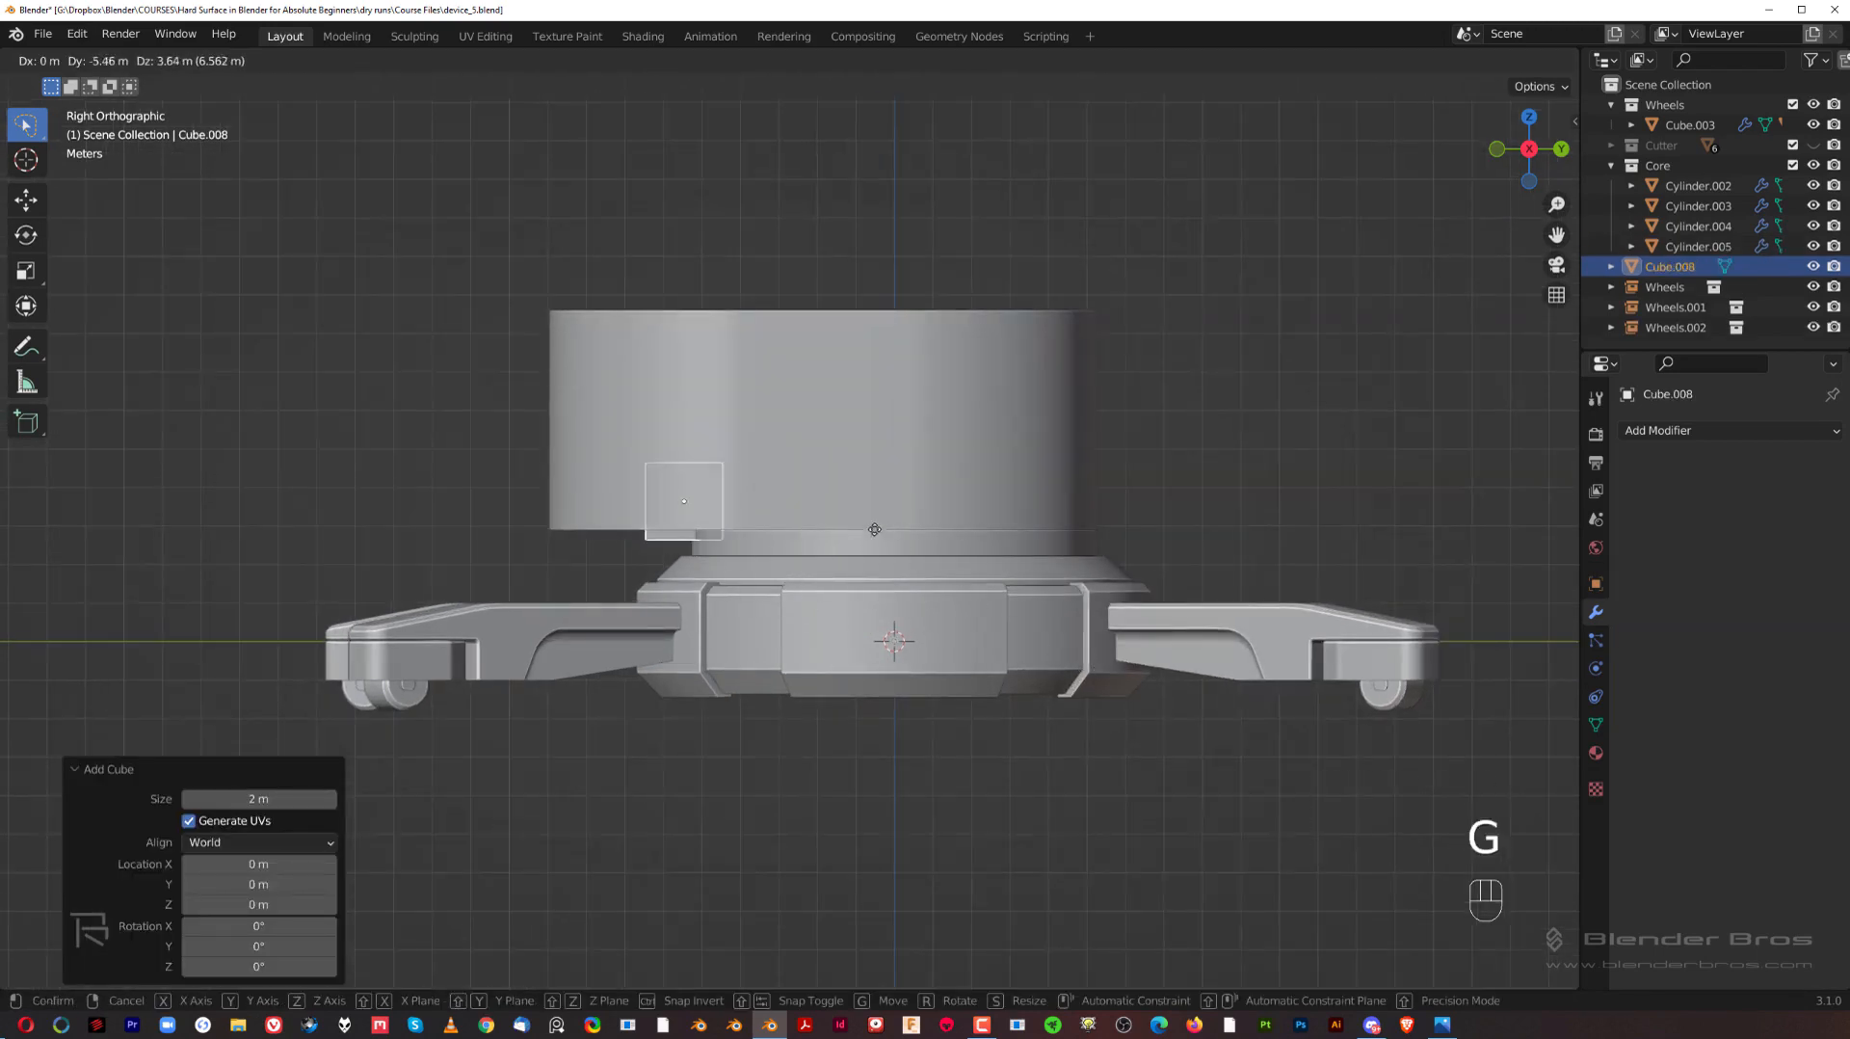
{"action": "left_click", "coordinate": [854, 501]}
{"action": "scroll", "coordinate": [854, 501], "scroll_direction": "down", "scroll_amount": 2}
{"action": "key", "text": "s"}
{"action": "key", "text": "y"}
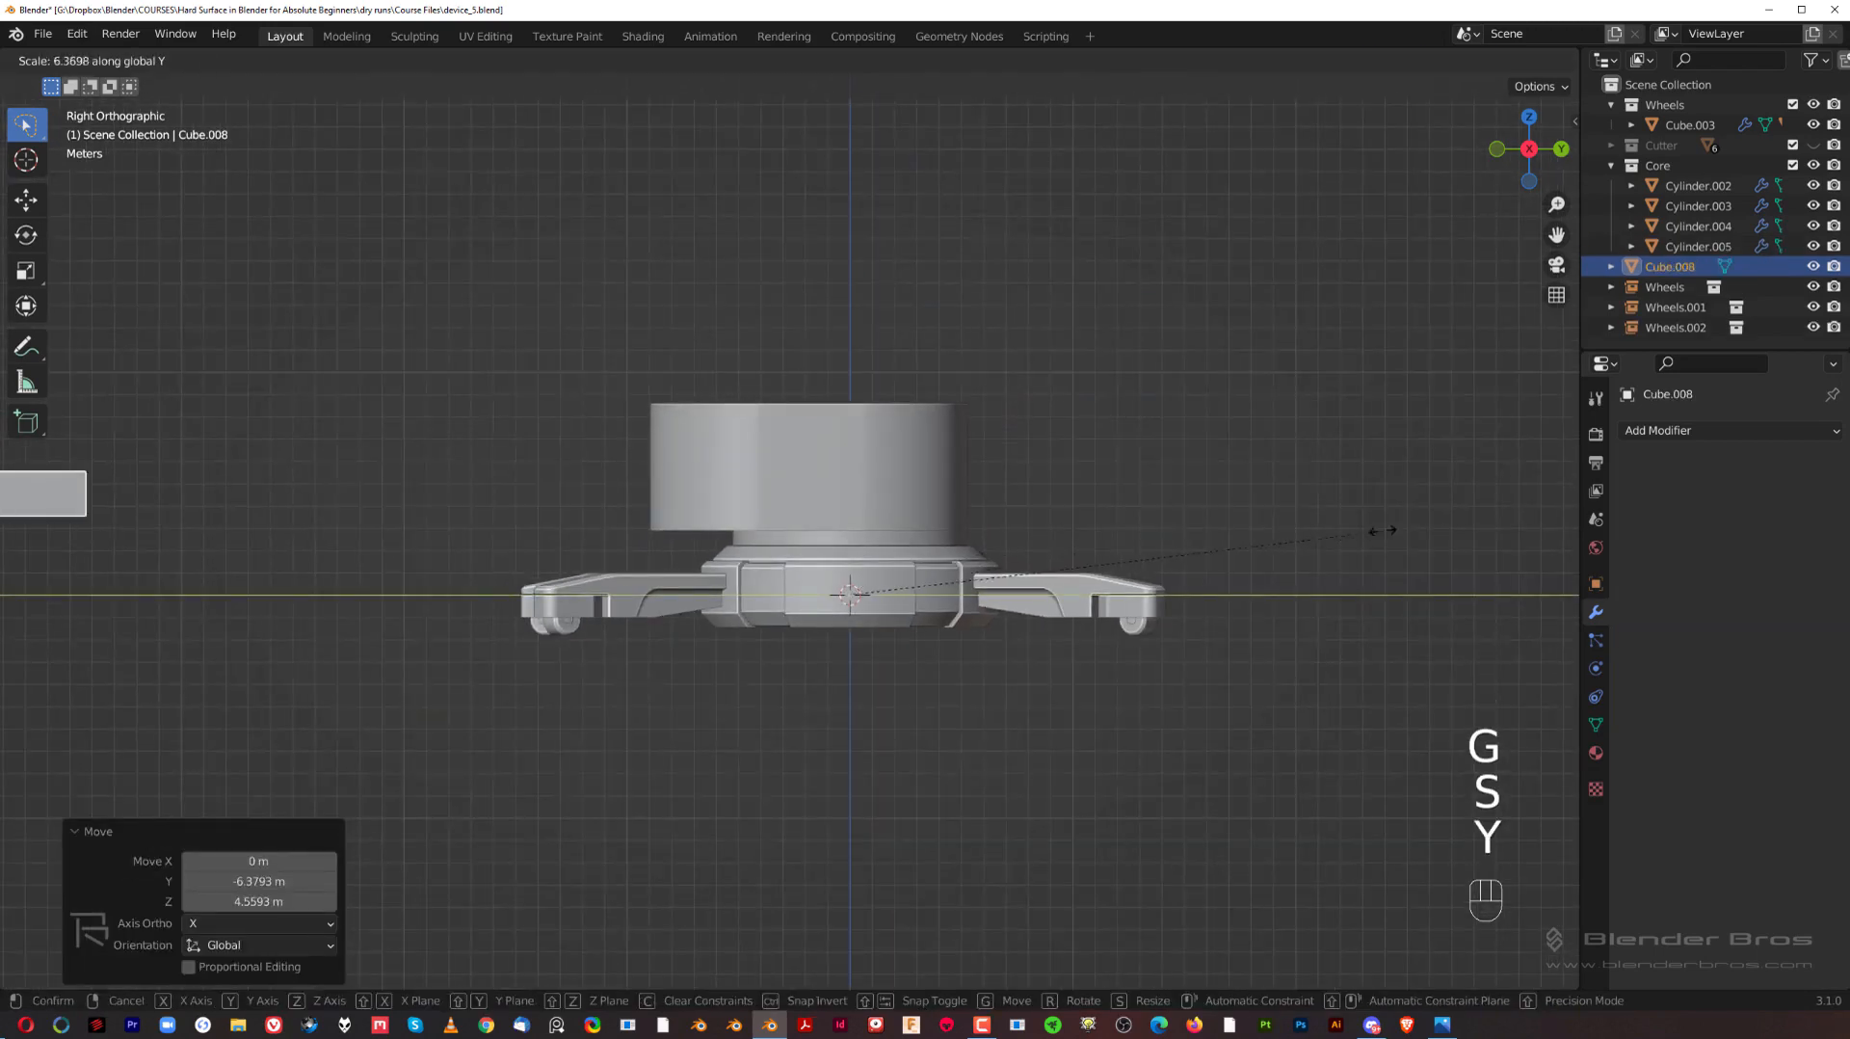
{"action": "right_click", "coordinate": [1397, 518]}
{"action": "scroll", "coordinate": [1014, 535], "scroll_direction": "down", "scroll_amount": 3}
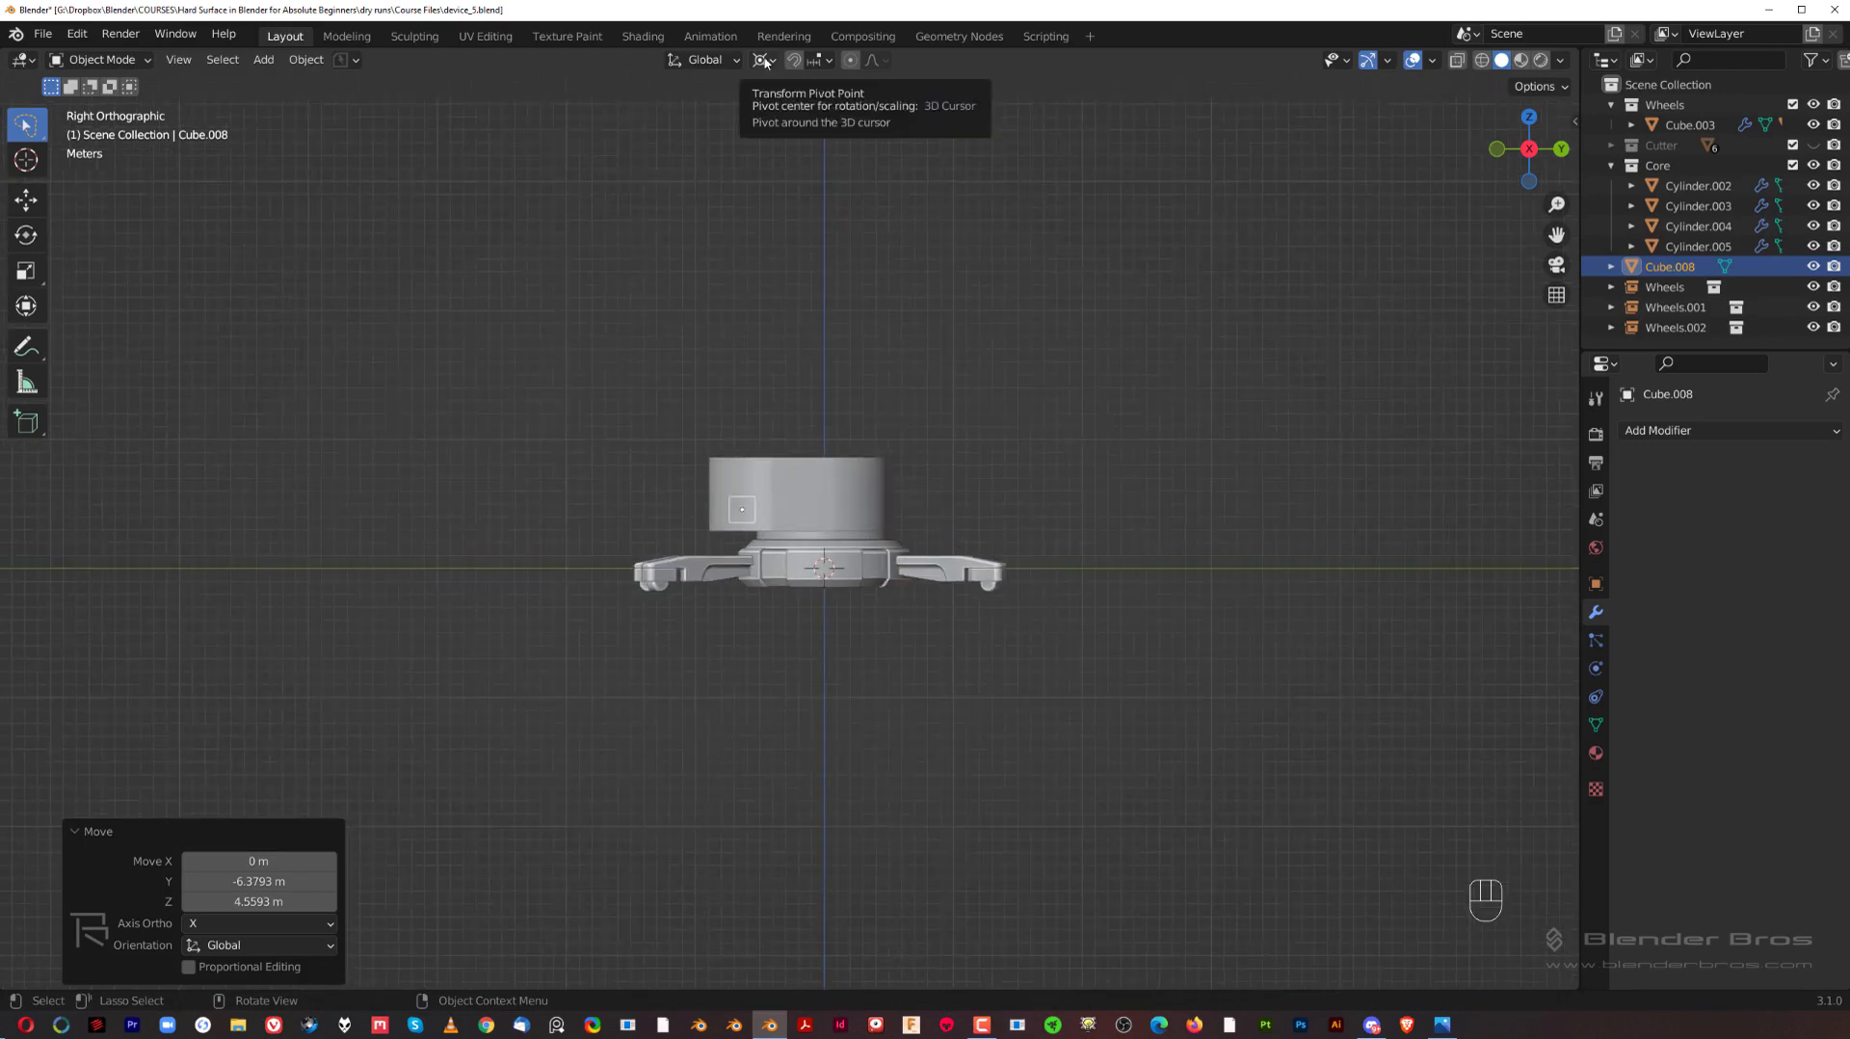
{"action": "scroll", "coordinate": [838, 405], "scroll_direction": "up", "scroll_amount": 2}
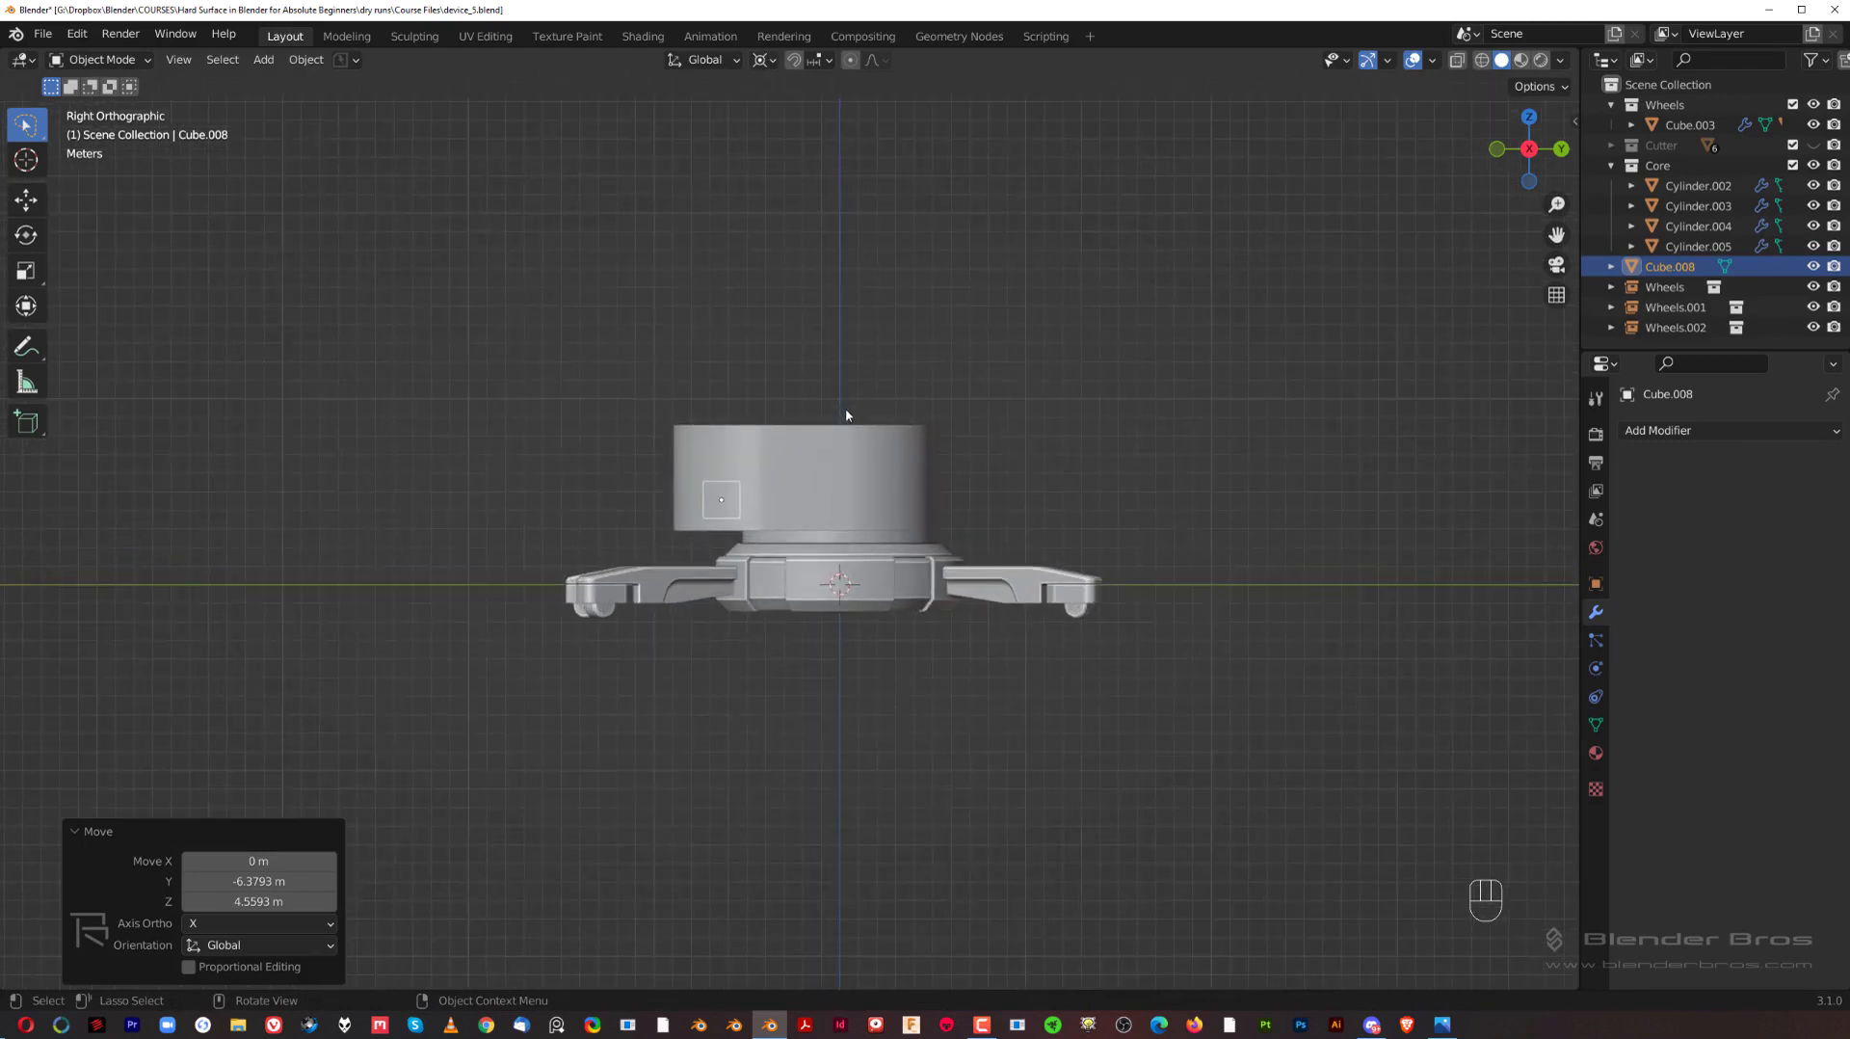
{"action": "key", "text": "s"}
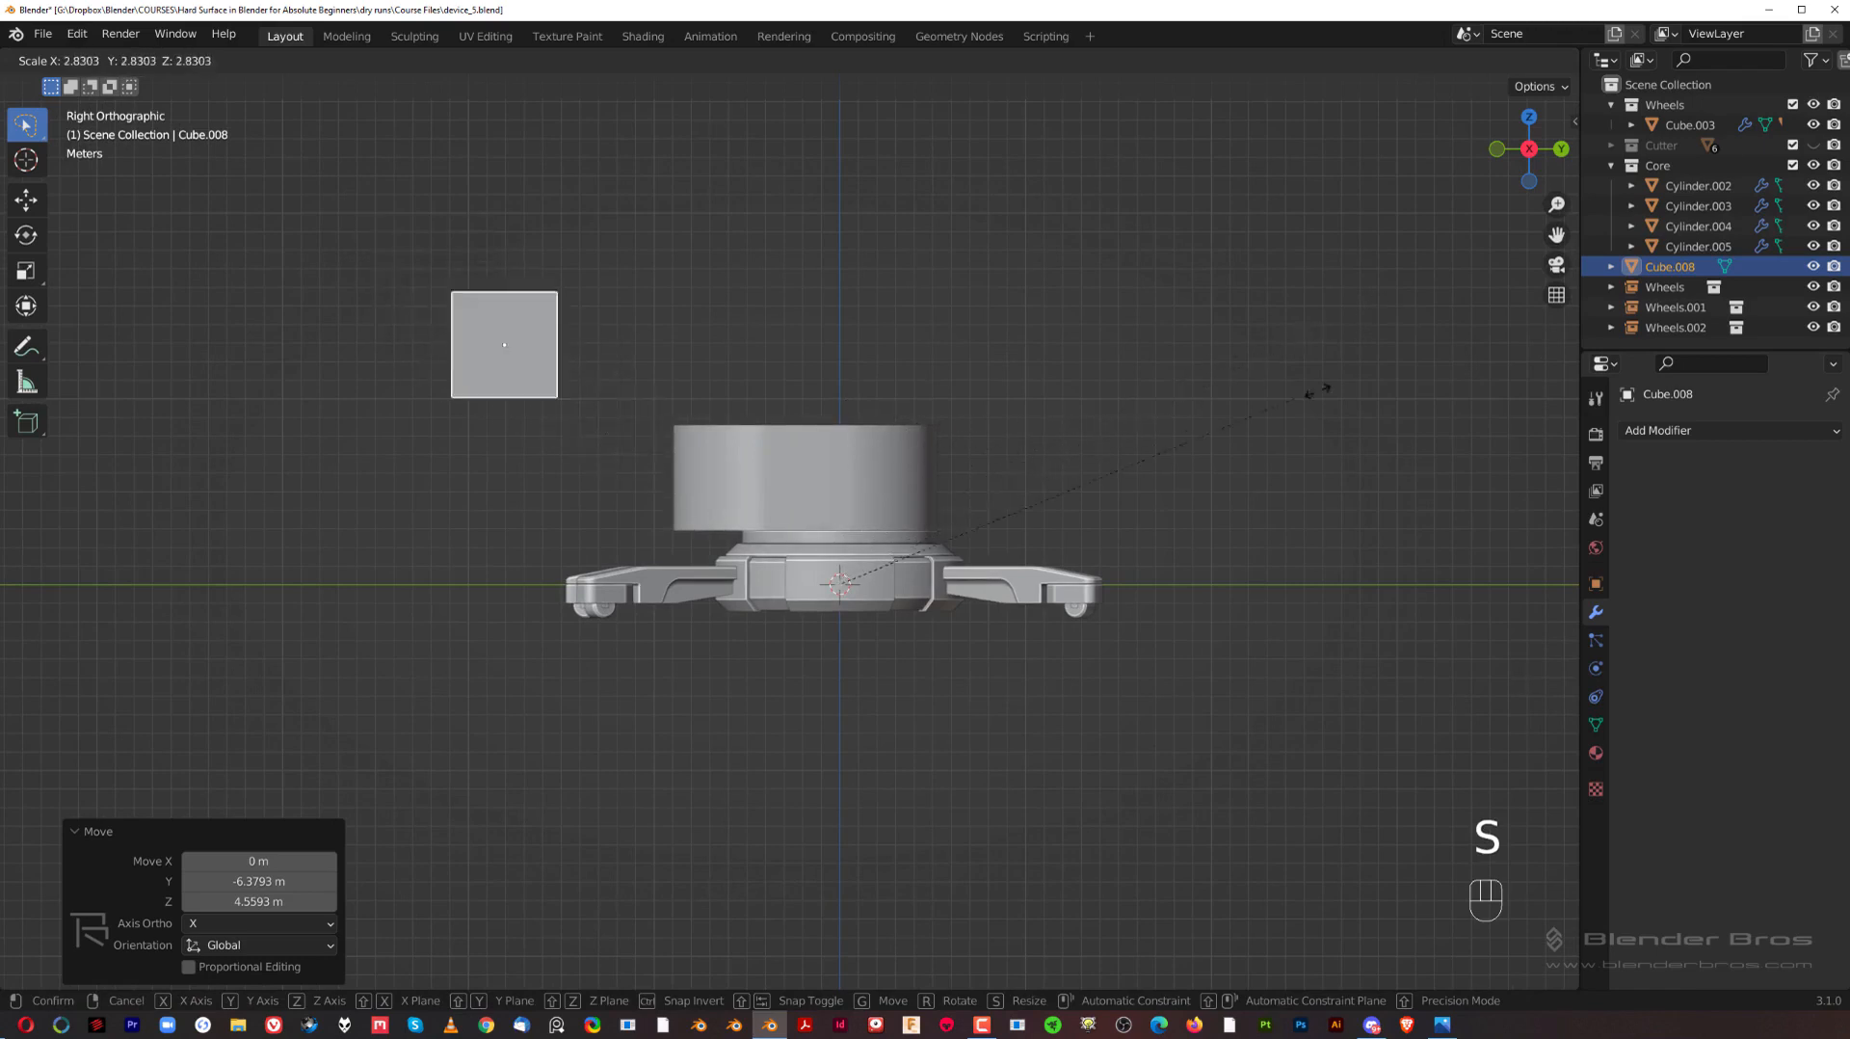
{"action": "right_click", "coordinate": [1285, 370]}
Step: Set the transform pivot to Individual Origins and scale the cube by 9.287 along global Y
{"action": "left_click", "coordinate": [767, 64]}
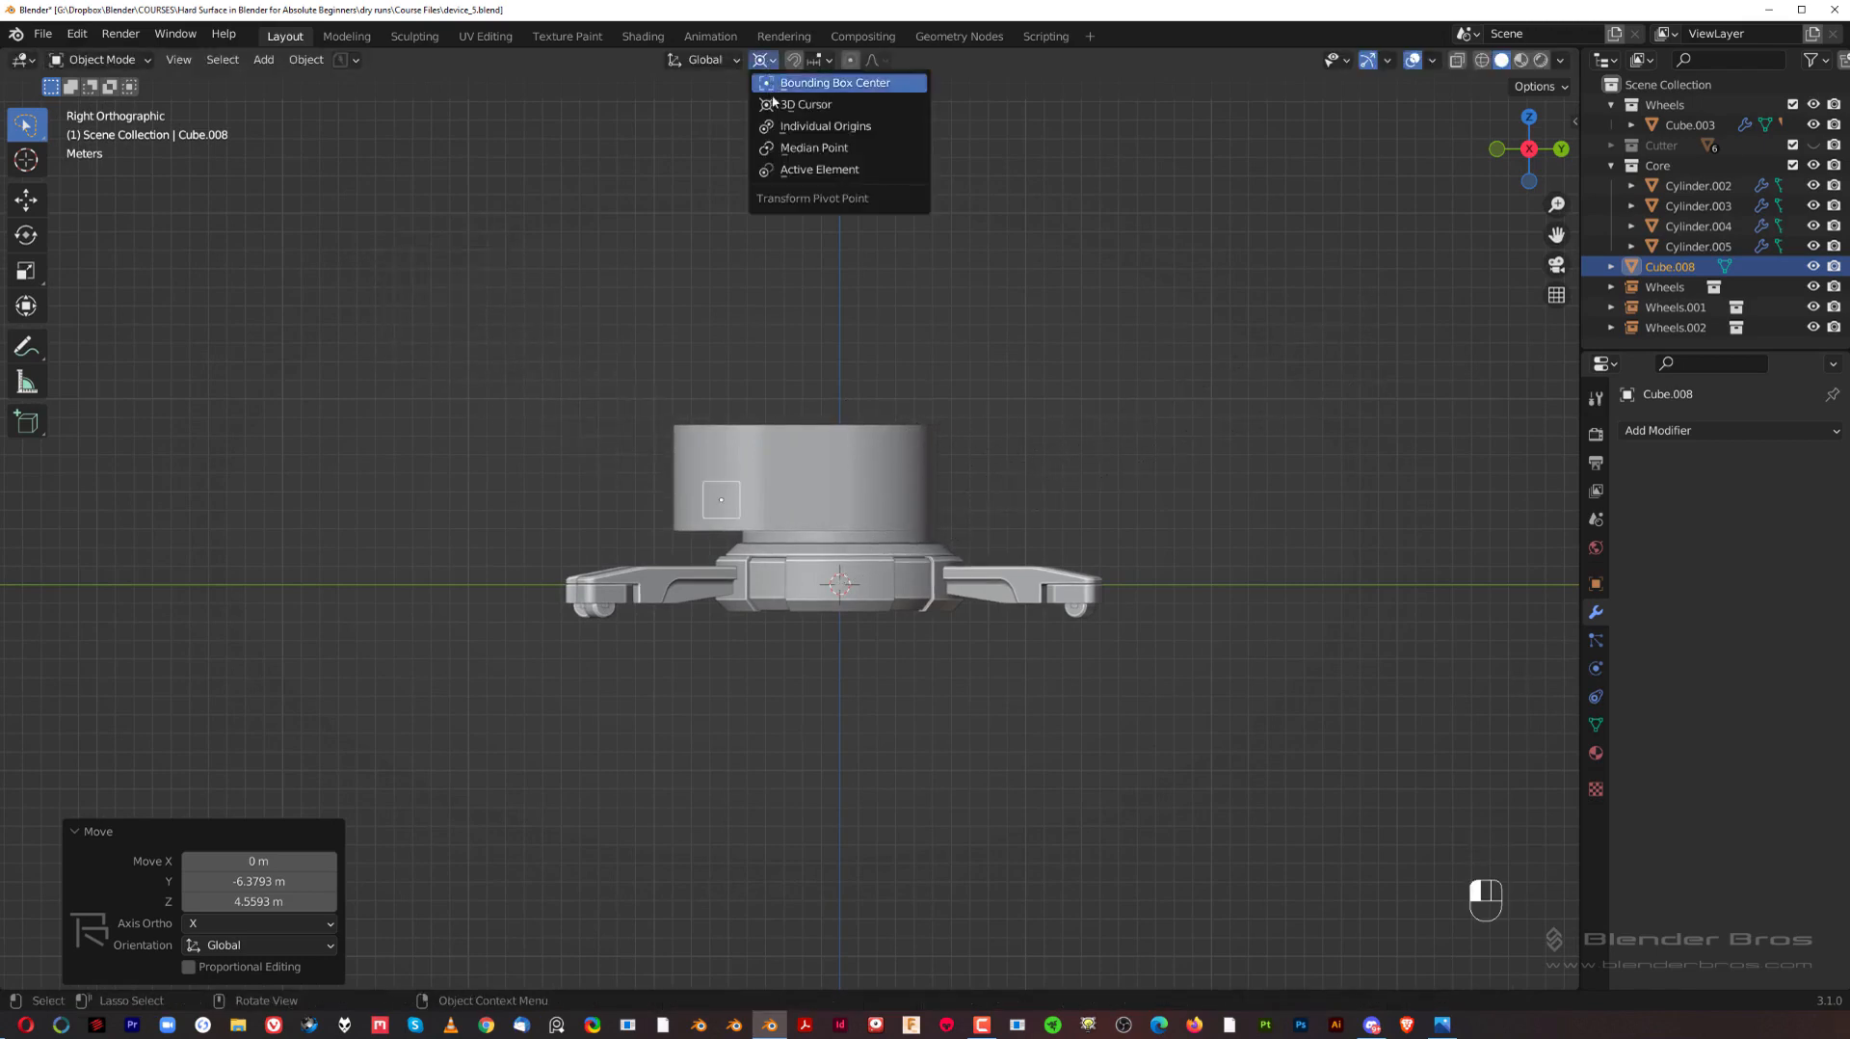
{"action": "left_click", "coordinate": [826, 128]}
{"action": "key", "text": "s"}
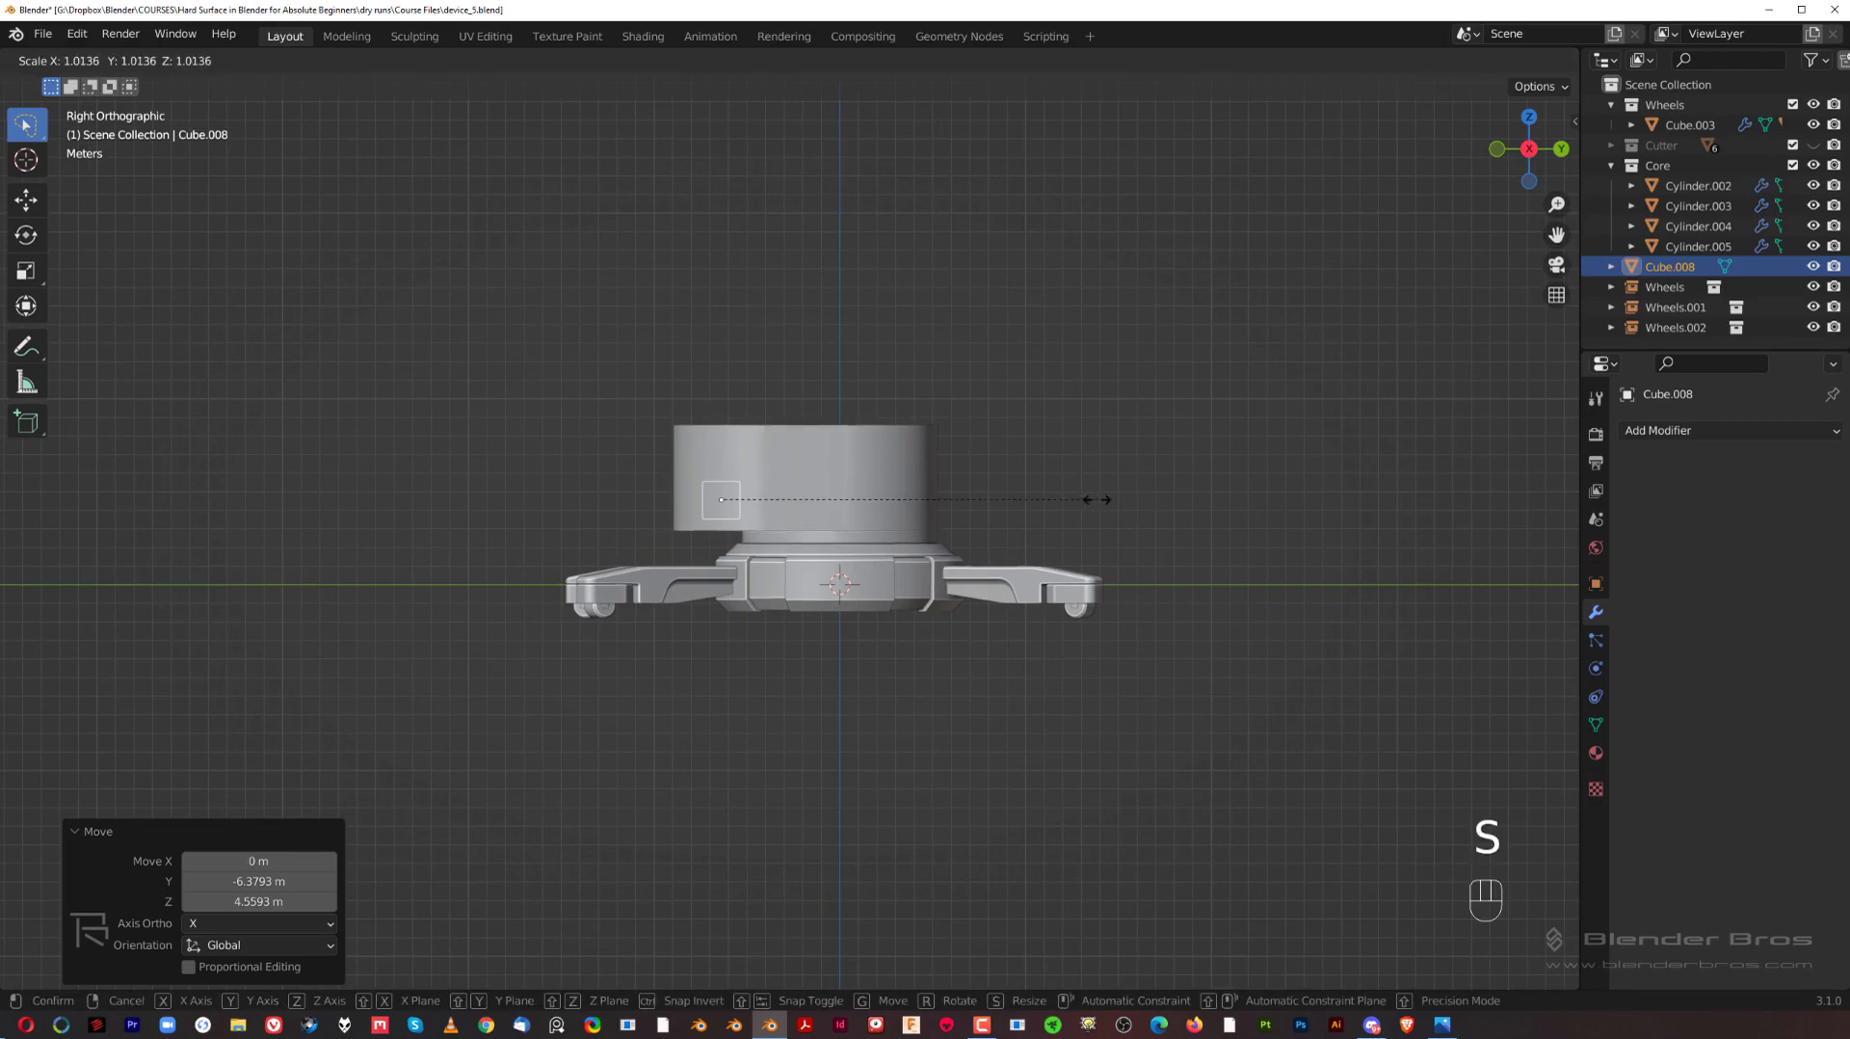
{"action": "key", "text": "y"}
{"action": "left_click", "coordinate": [1008, 465]}
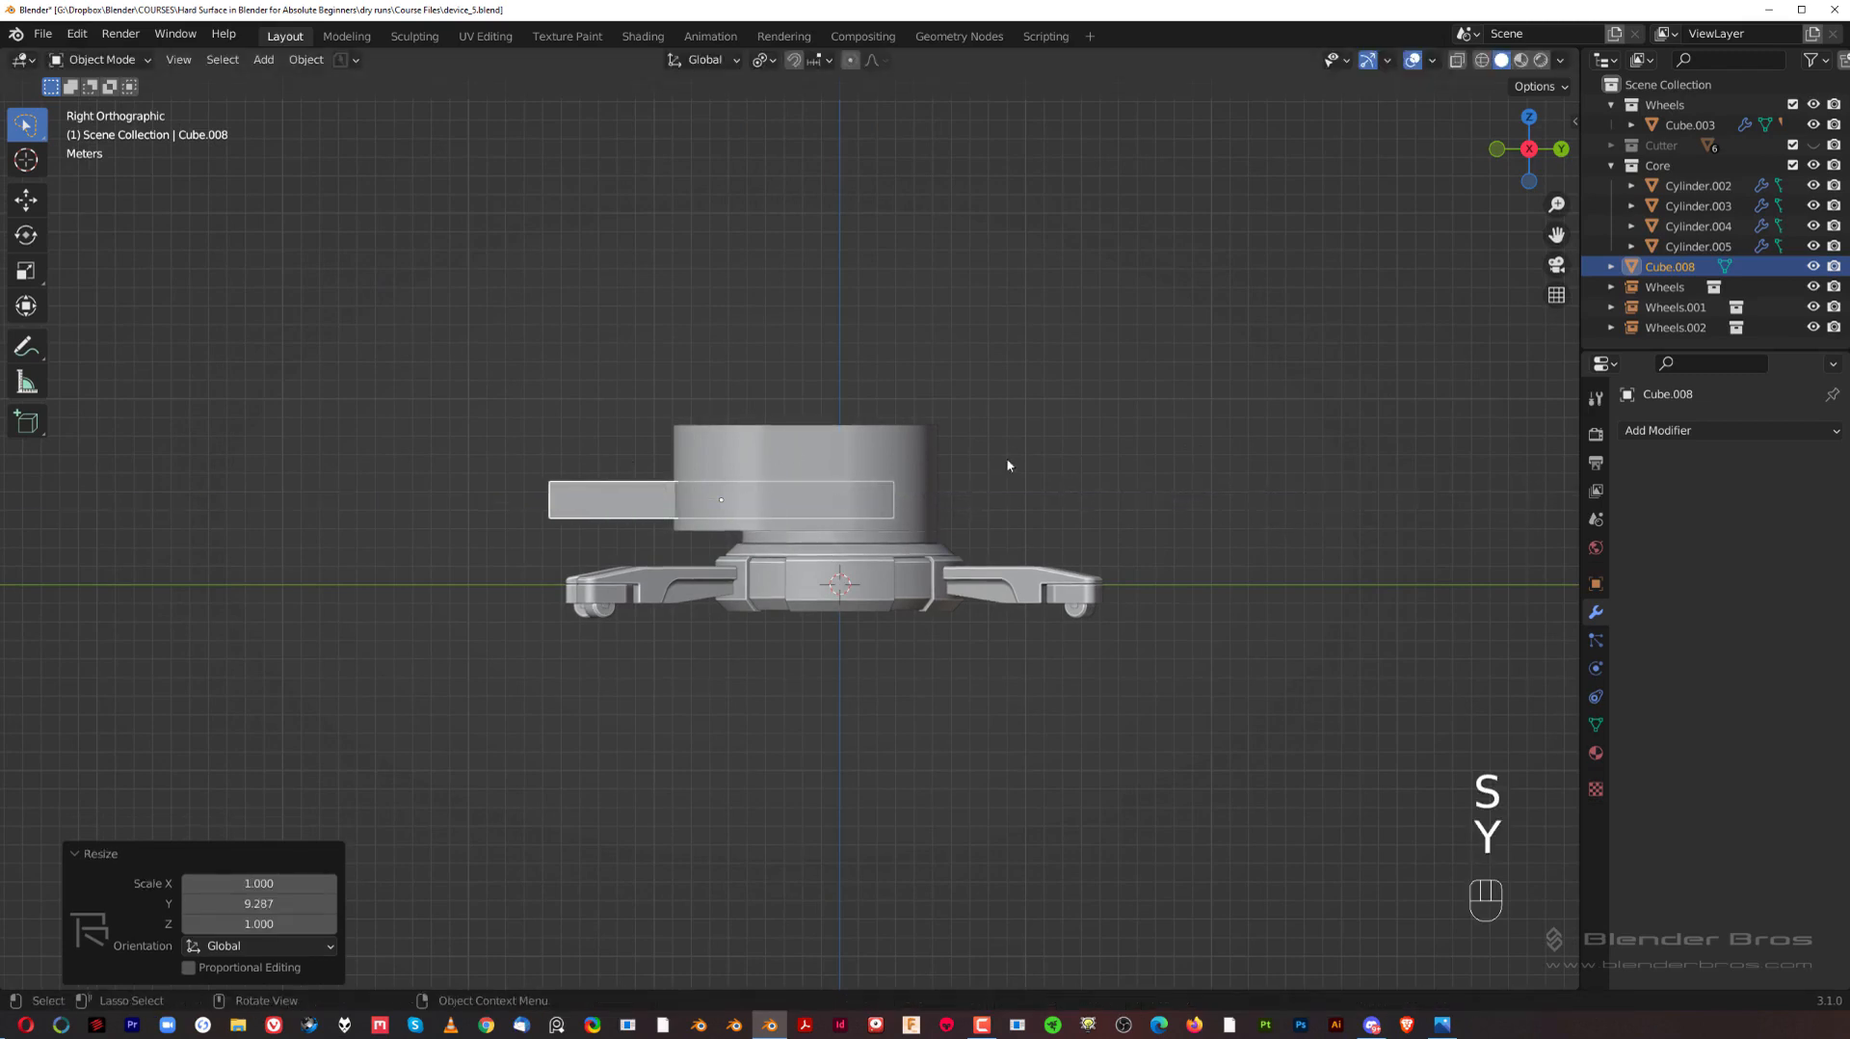
Step: Scale the cube along global X by 14.83, and again by about 0.49 to narrow it
{"action": "middle_click_drag", "start_coordinate": [713, 437], "coordinate": [839, 467]}
{"action": "key", "text": "s"}
{"action": "key", "text": "x"}
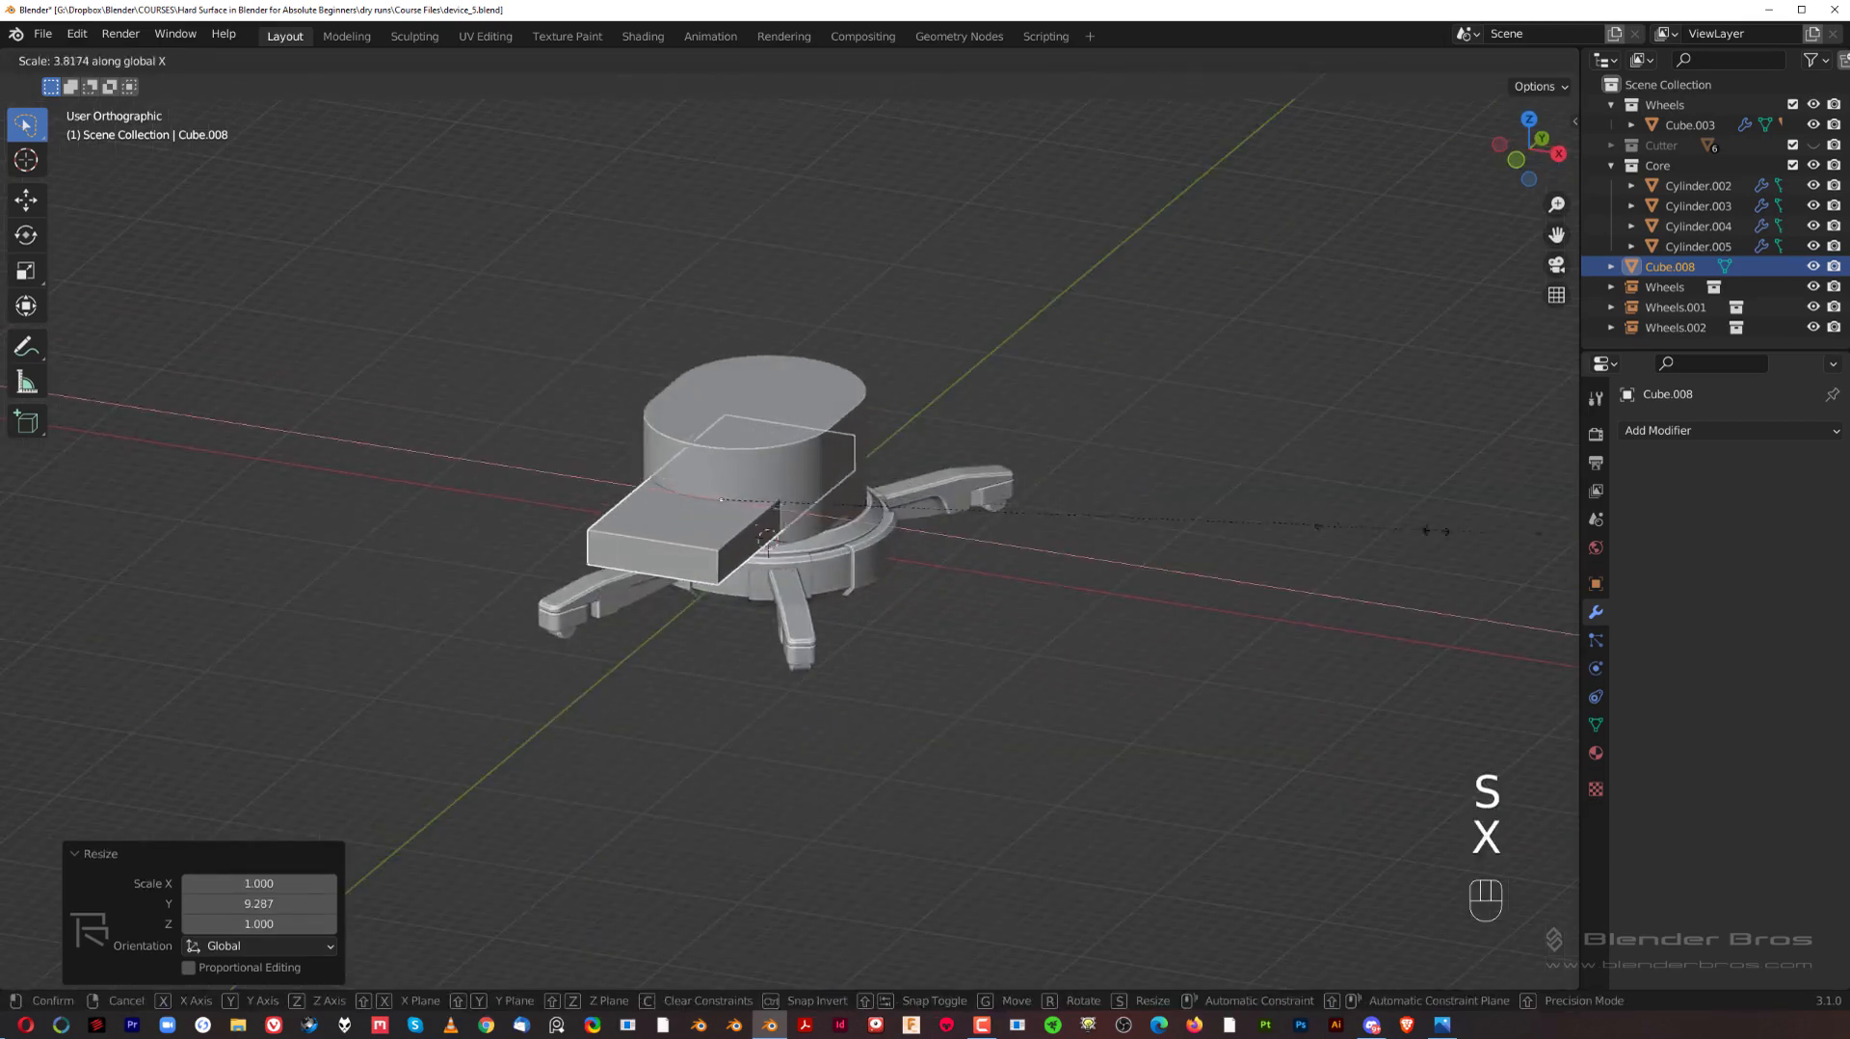
{"action": "left_click", "coordinate": [313, 570]}
{"action": "key", "text": "s"}
{"action": "key", "text": "x"}
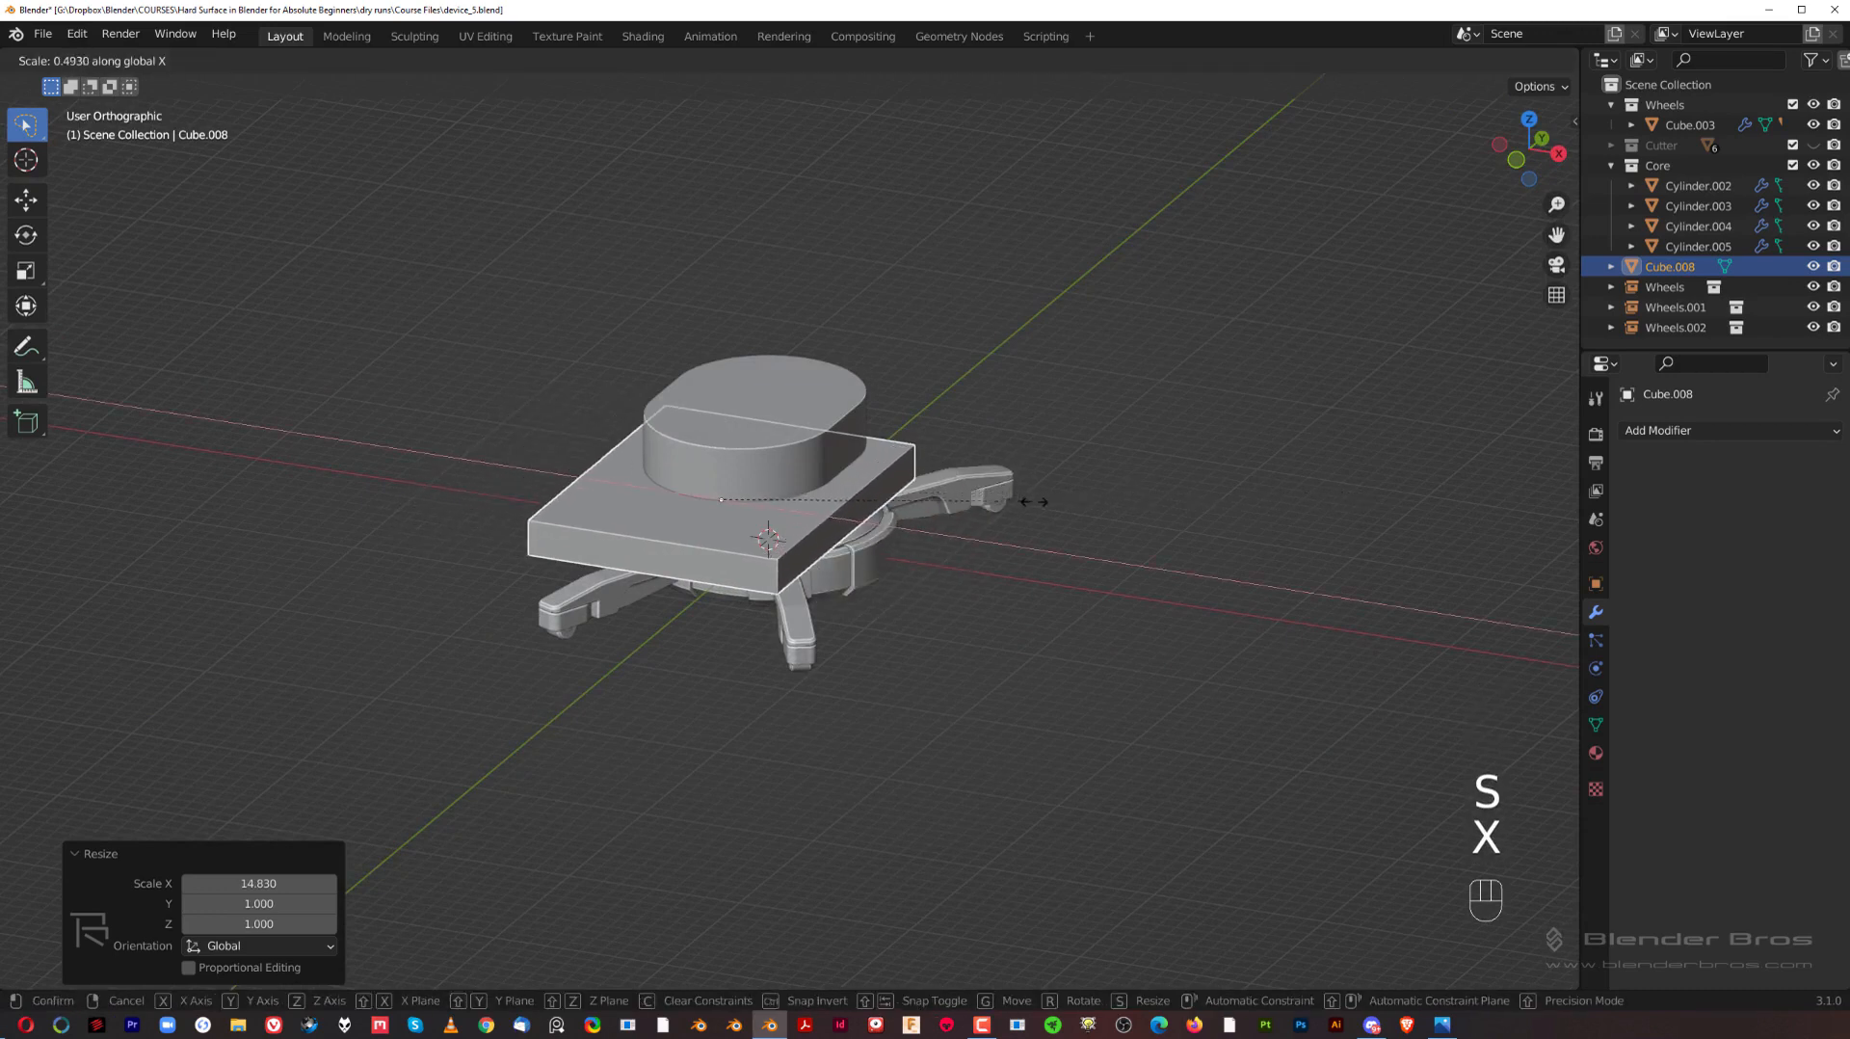
{"action": "left_click", "coordinate": [1031, 492]}
Step: With pass-through selection turned off in edit mode, move the cube's bottom face about -3.19 m along global Z
{"action": "middle_click_drag", "start_coordinate": [1033, 497], "coordinate": [867, 325]}
{"action": "key", "text": "Tab"}
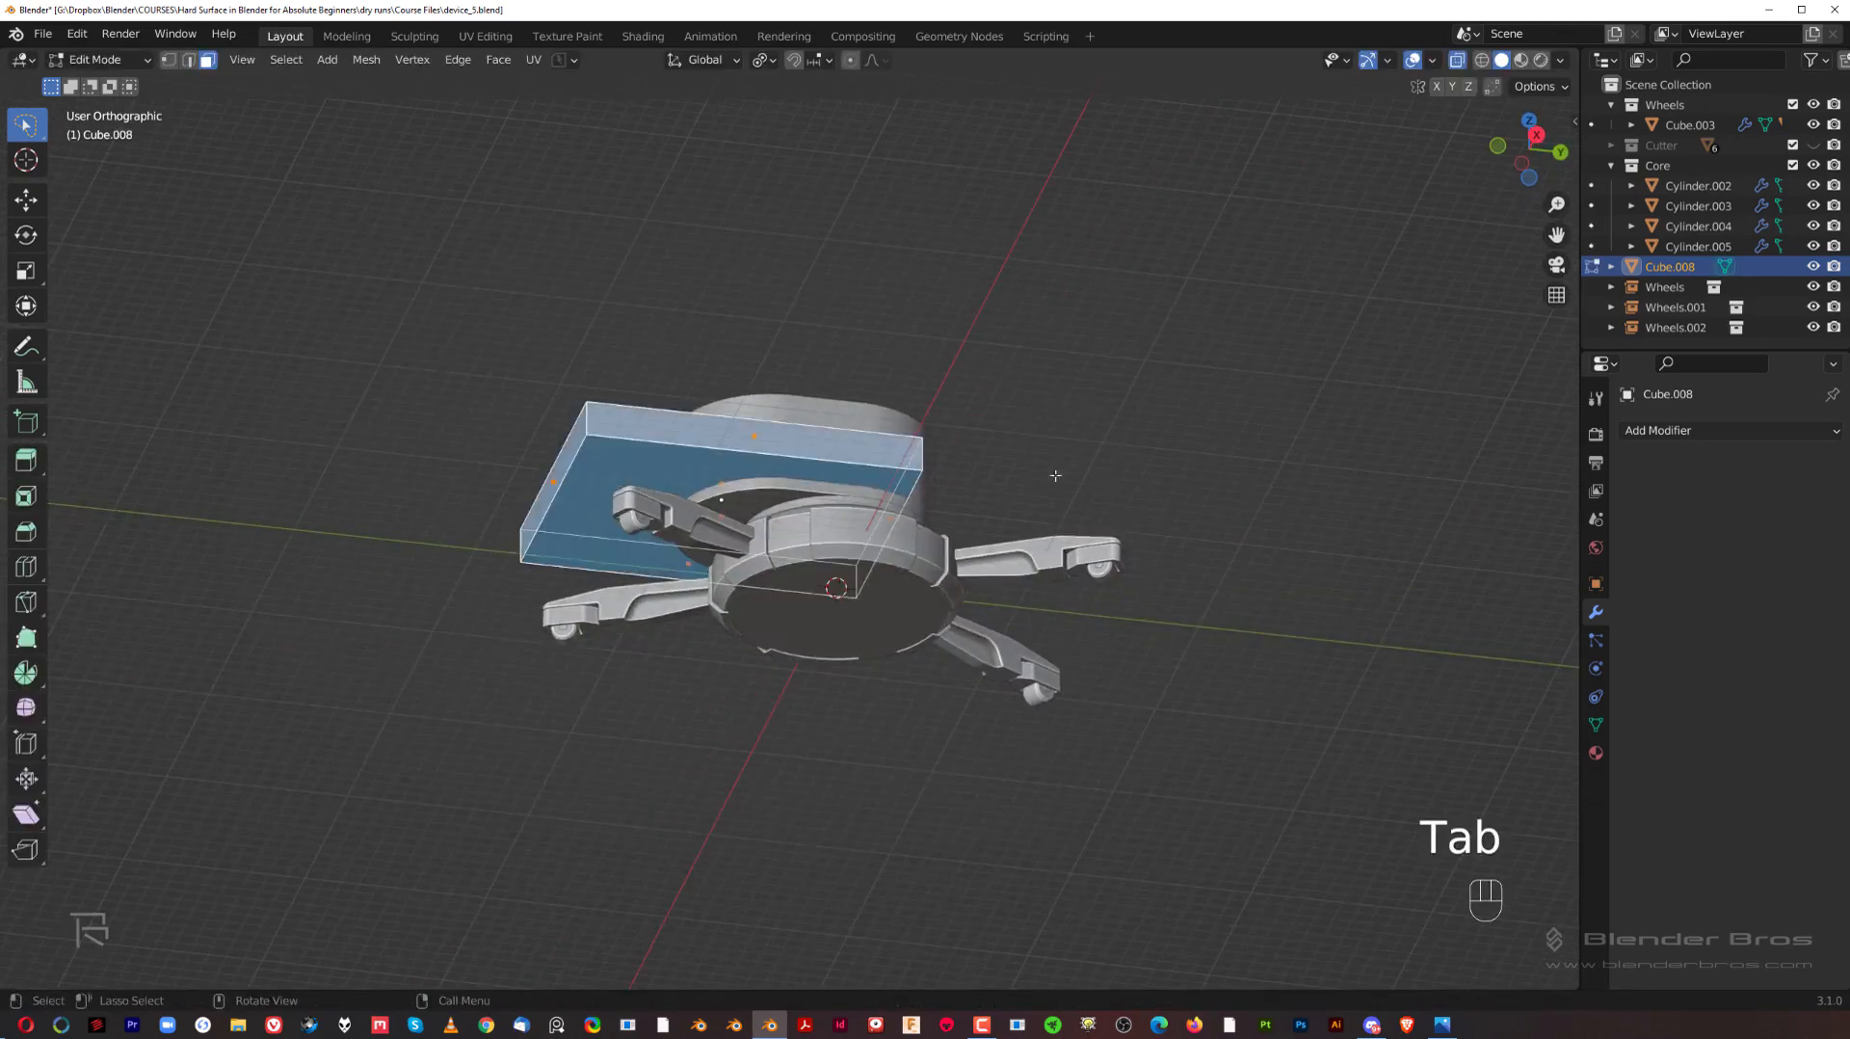
{"action": "key", "text": "Tab"}
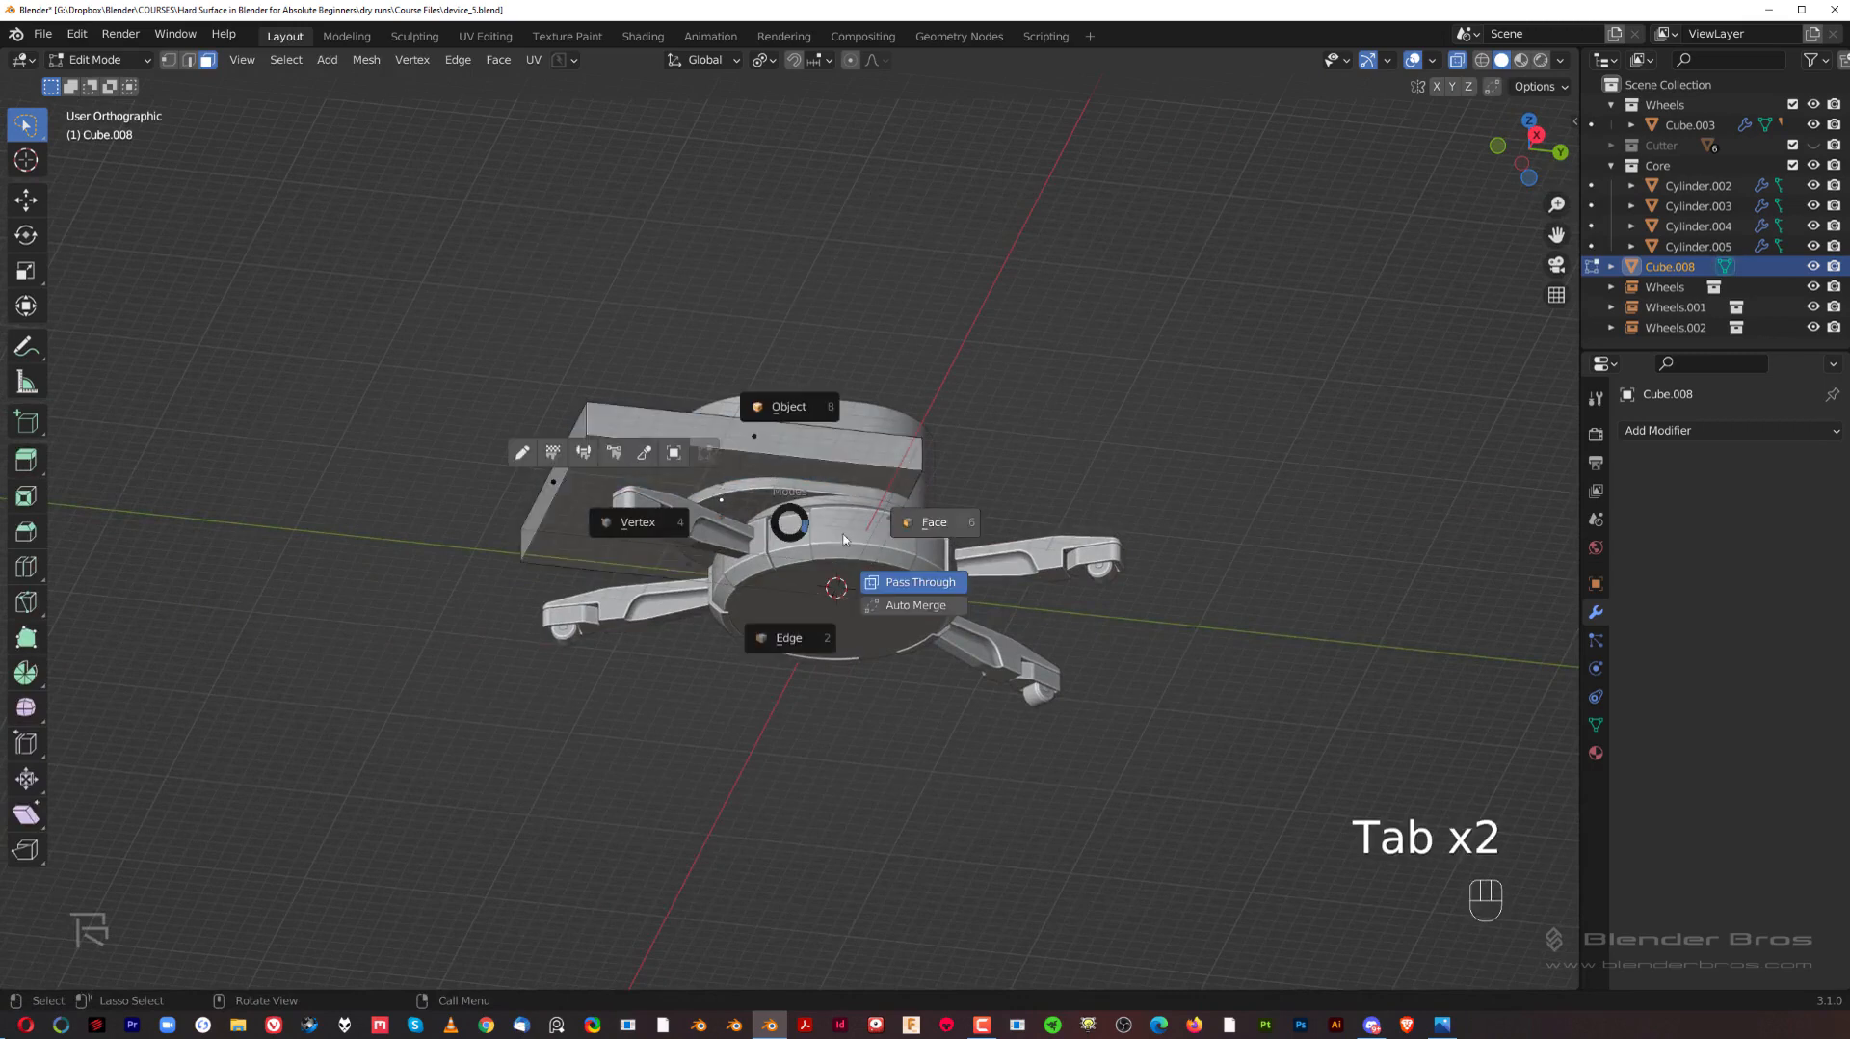
{"action": "left_click", "coordinate": [927, 591]}
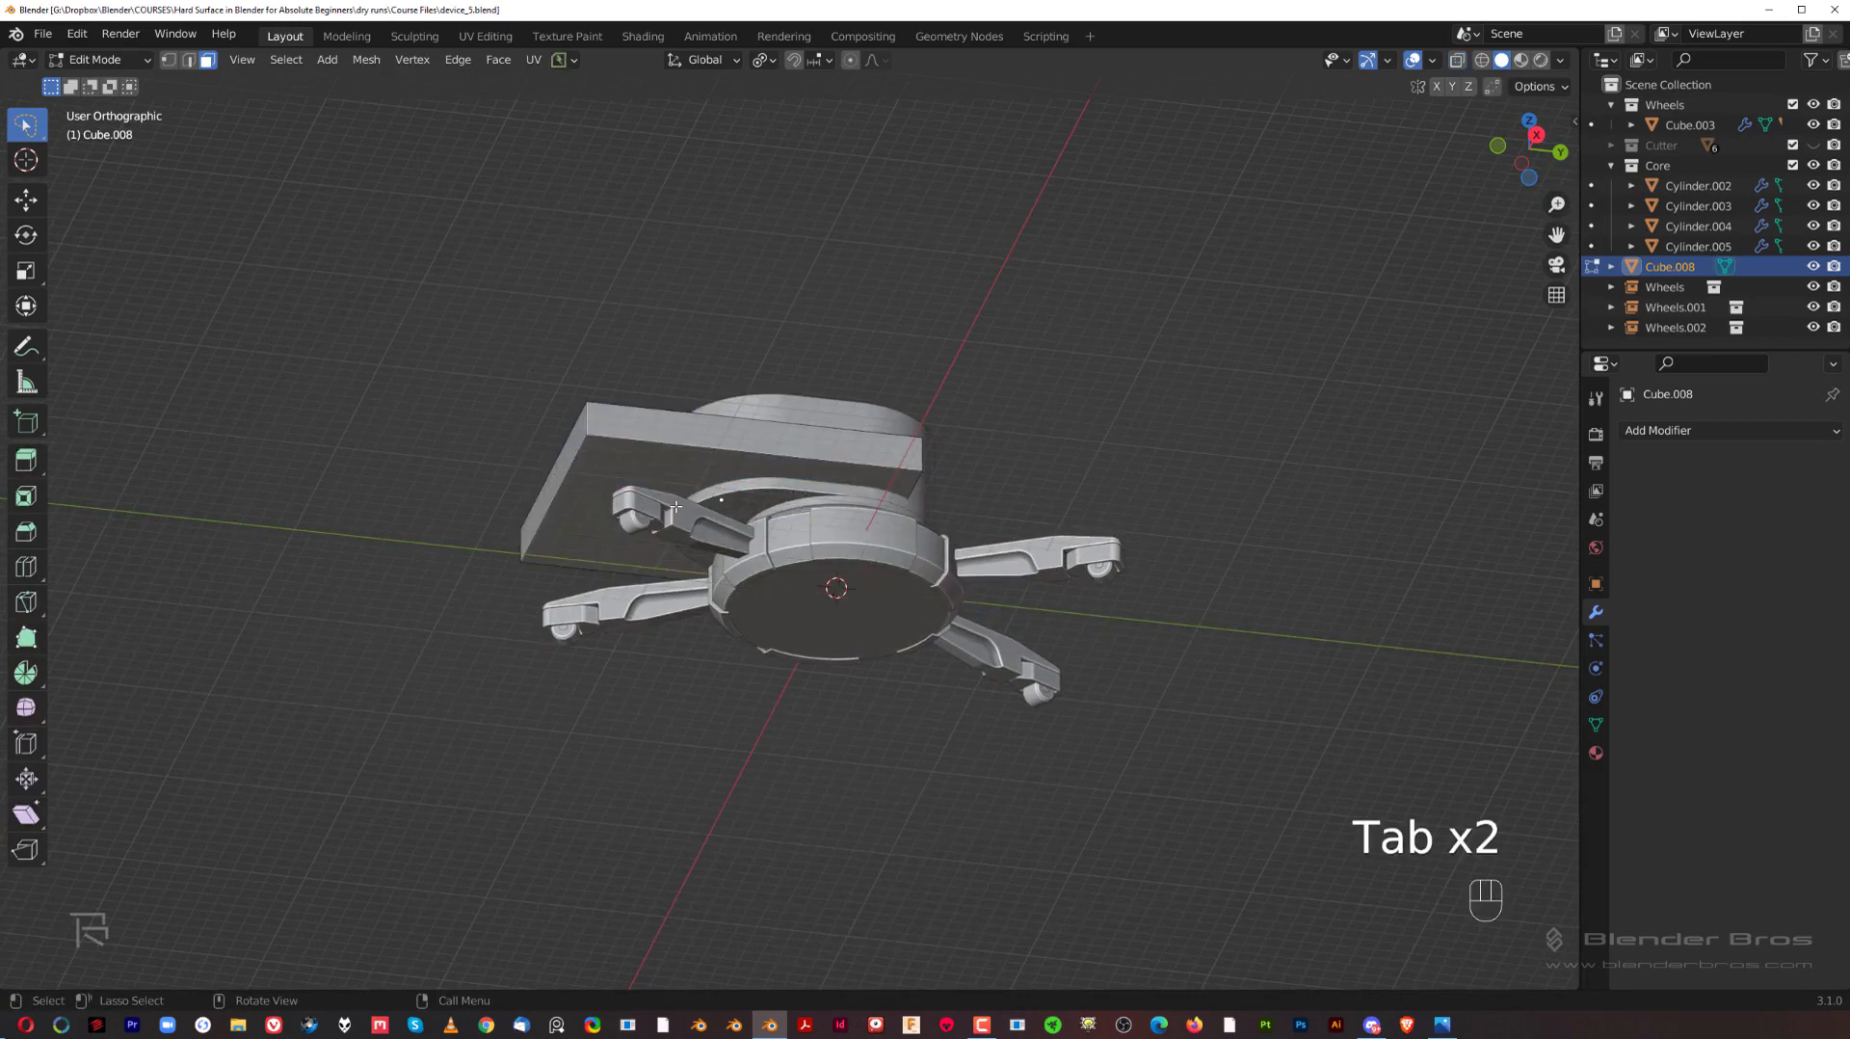
{"action": "left_click", "coordinate": [729, 509]}
{"action": "key", "text": "g"}
{"action": "key", "text": "z"}
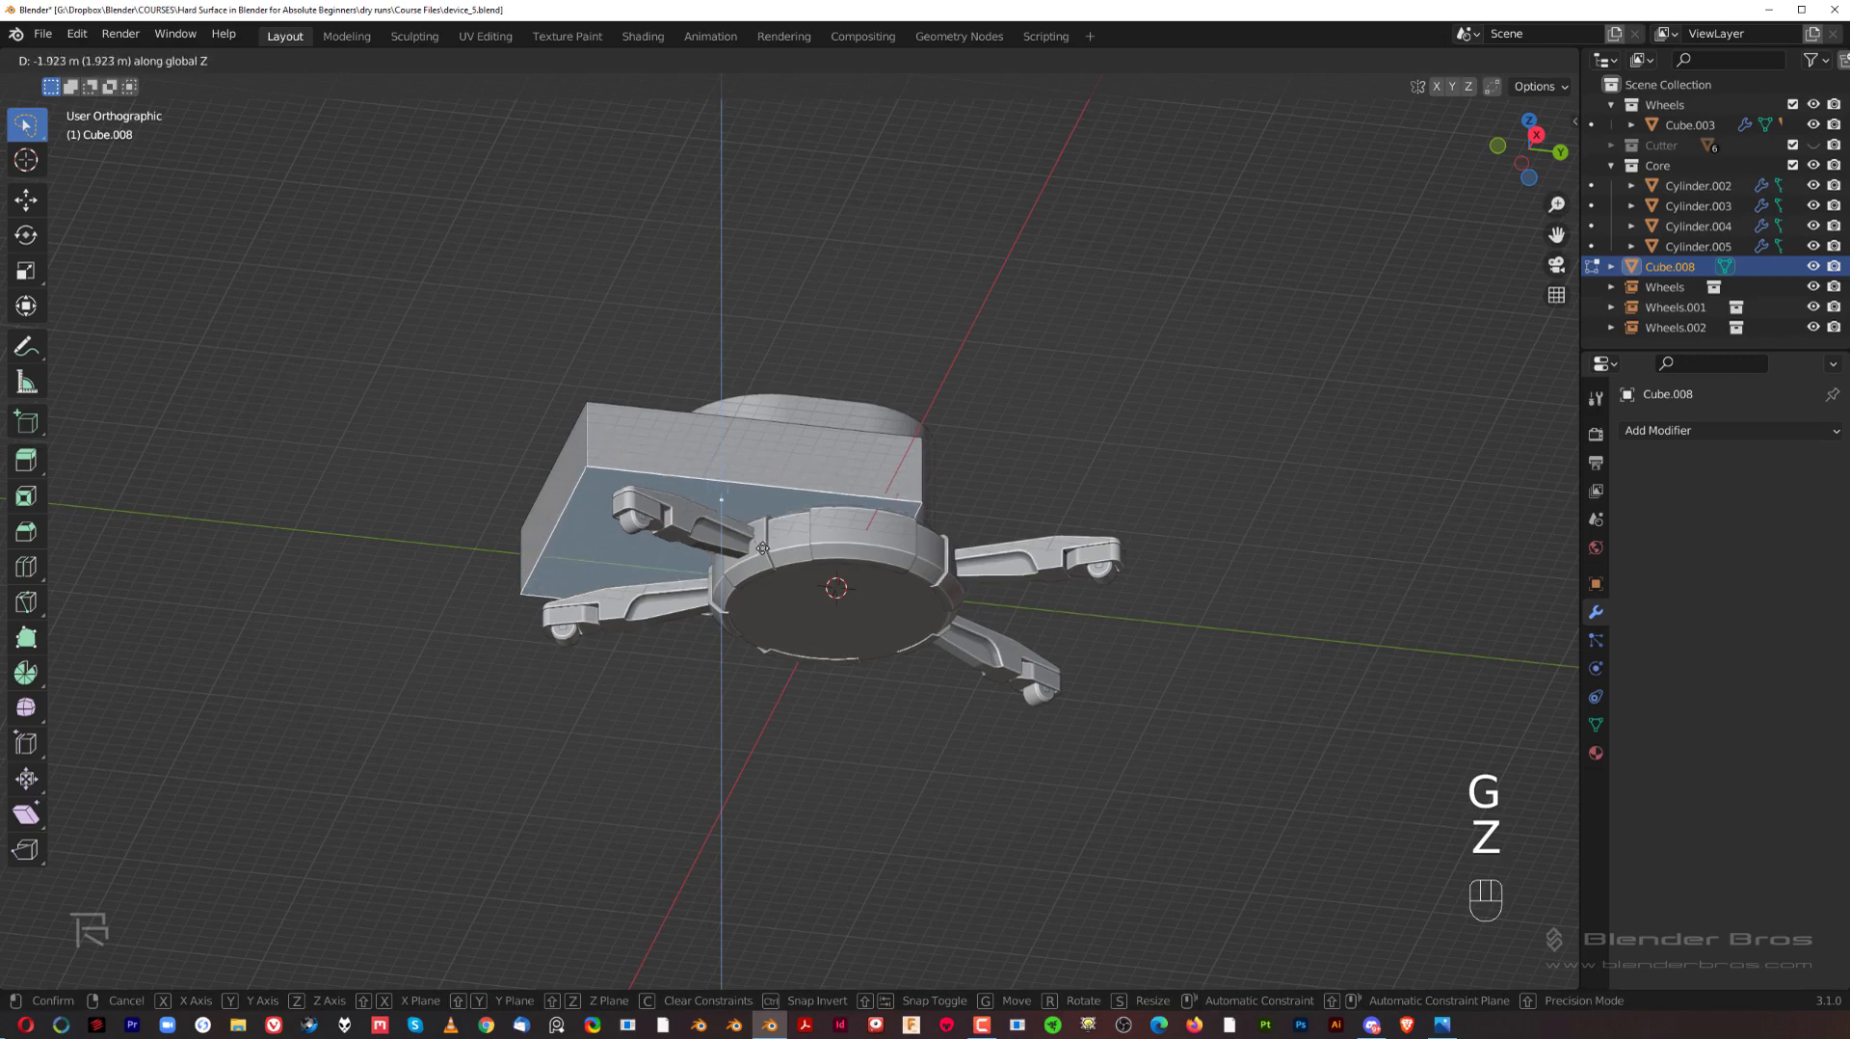
{"action": "left_click", "coordinate": [768, 570]}
Step: In the right side view, move the whole block about -3.3 m along global Y in object mode
{"action": "key", "text": "grave"}
{"action": "left_click", "coordinate": [1176, 524]}
{"action": "scroll", "coordinate": [985, 540], "scroll_direction": "up", "scroll_amount": 2}
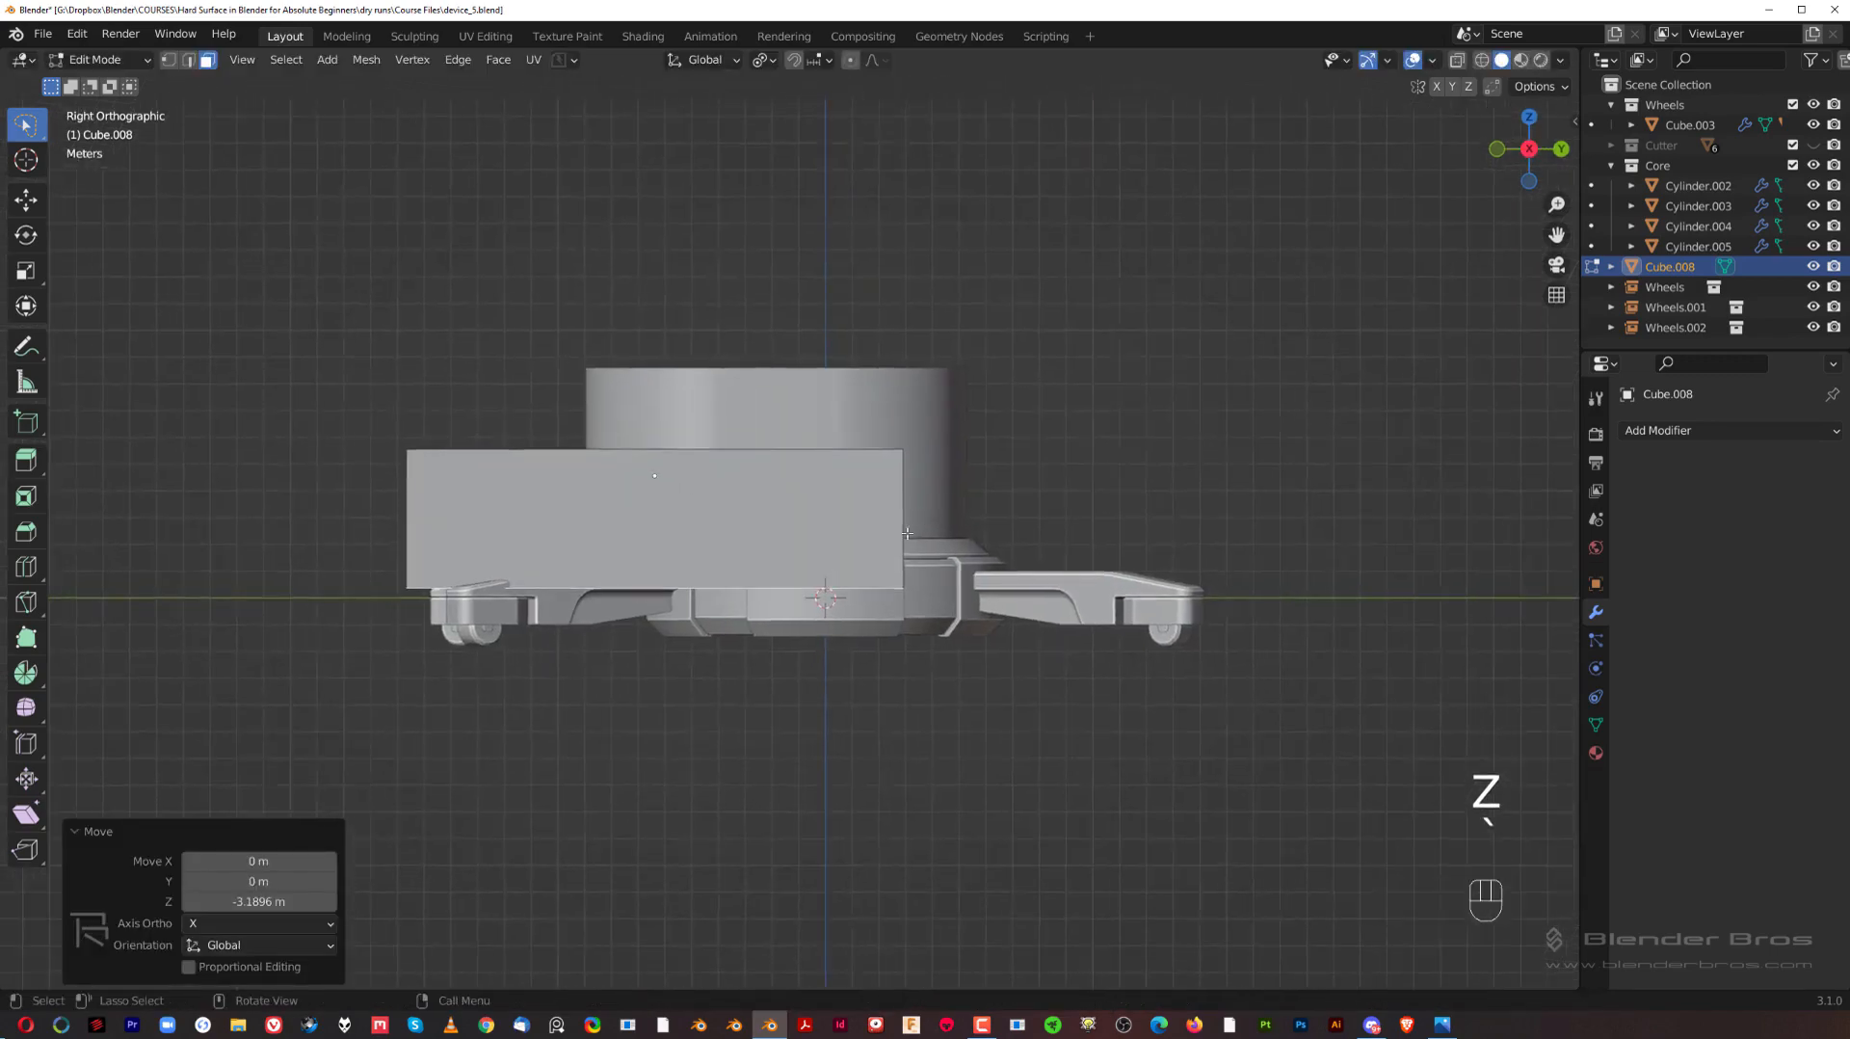
{"action": "key", "text": "Tab"}
{"action": "key", "text": "g"}
{"action": "key", "text": "y"}
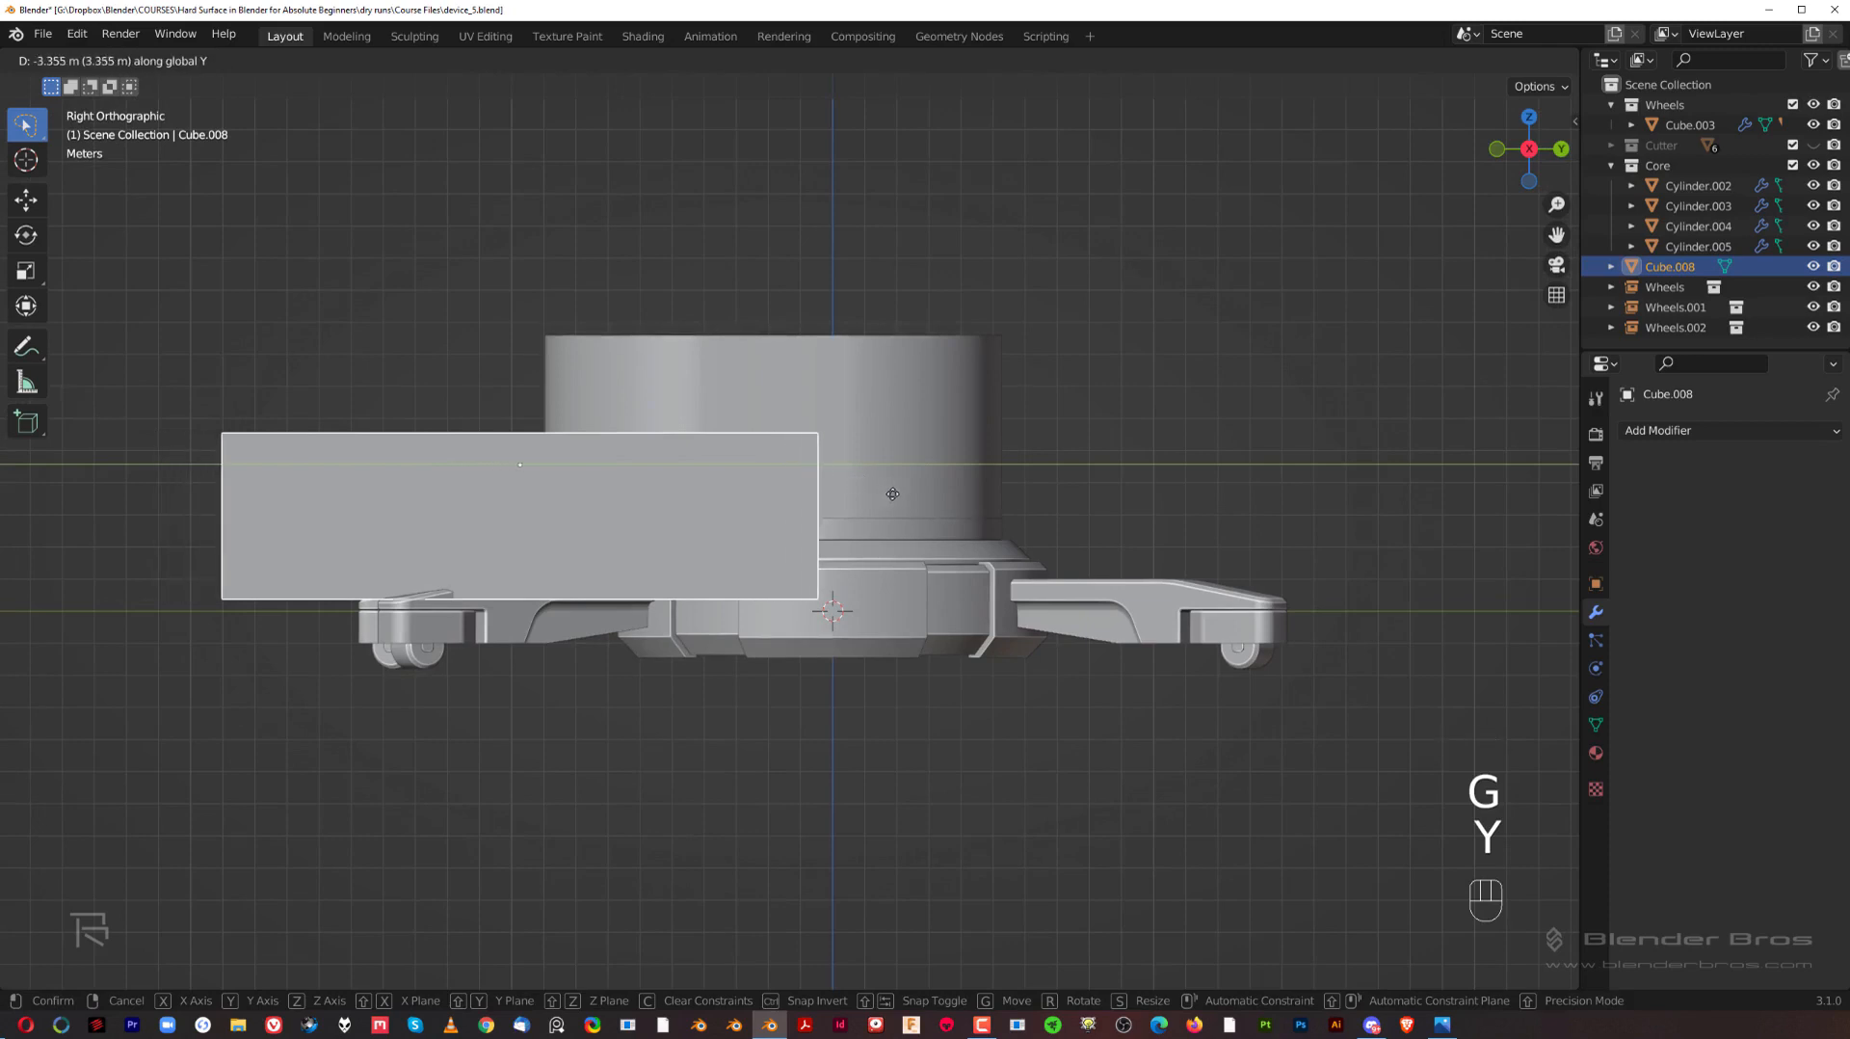
{"action": "left_click", "coordinate": [865, 479]}
{"action": "middle_click_drag", "start_coordinate": [865, 479], "coordinate": [835, 465]}
Step: Move the top edge of the block's hub-side end about -2.61 m along global Y to slope that end
{"action": "key", "text": "Tab"}
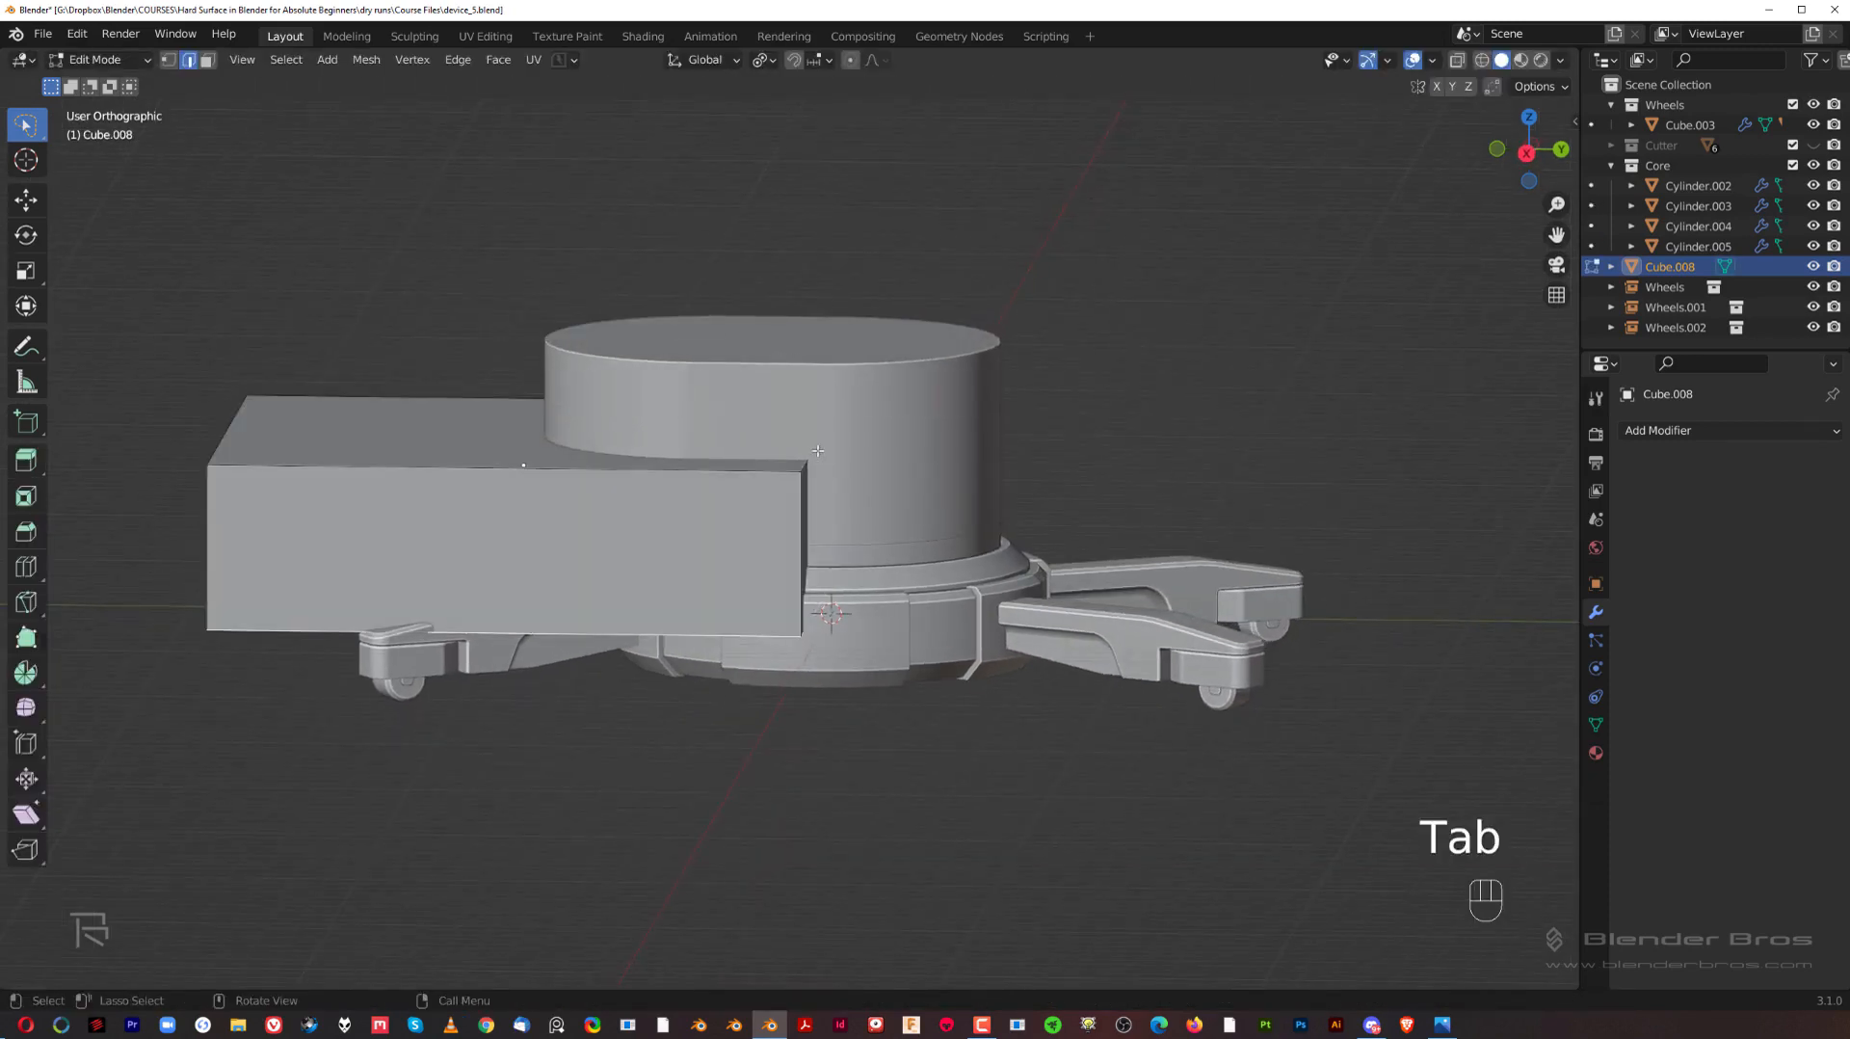
{"action": "key", "text": "grave"}
{"action": "key", "text": "g"}
{"action": "key", "text": "y"}
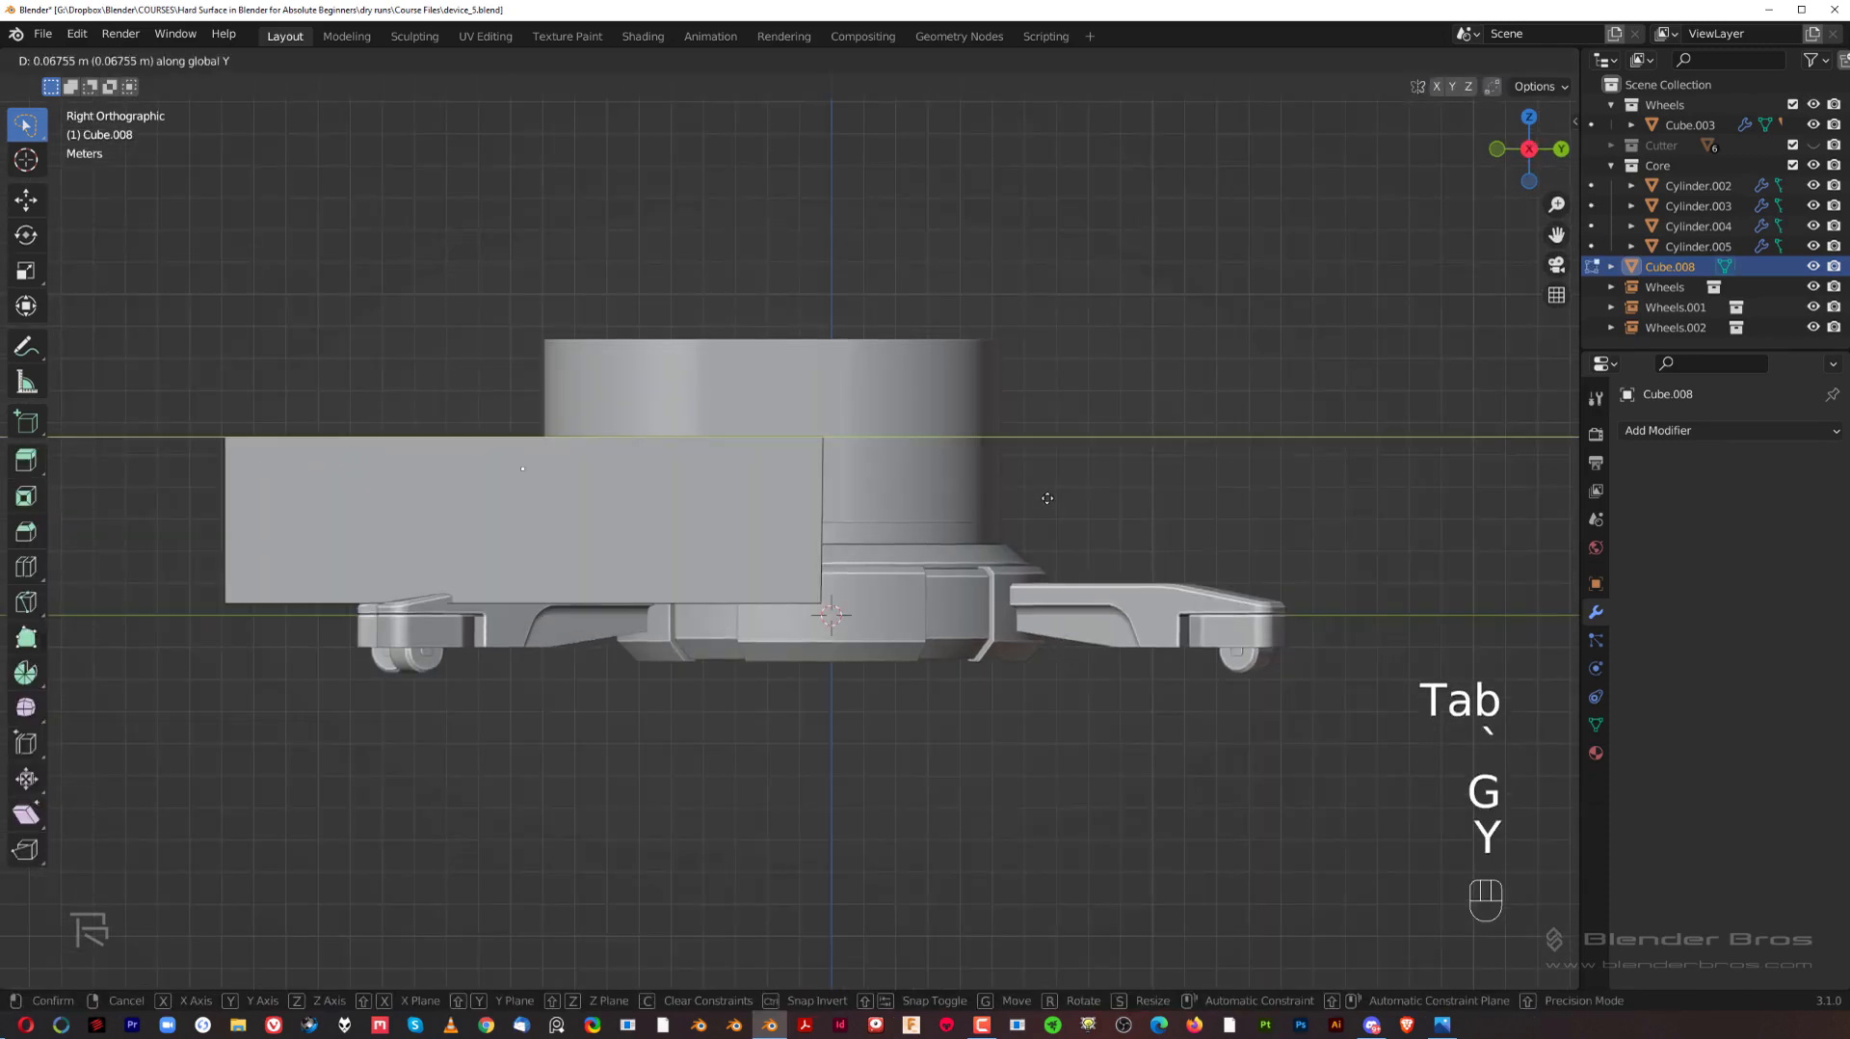
{"action": "left_click", "coordinate": [961, 494]}
Step: Move the whole block about 0.94 m along global Y and apply its scale
{"action": "key", "text": "Tab"}
{"action": "key", "text": "g"}
{"action": "key", "text": "y"}
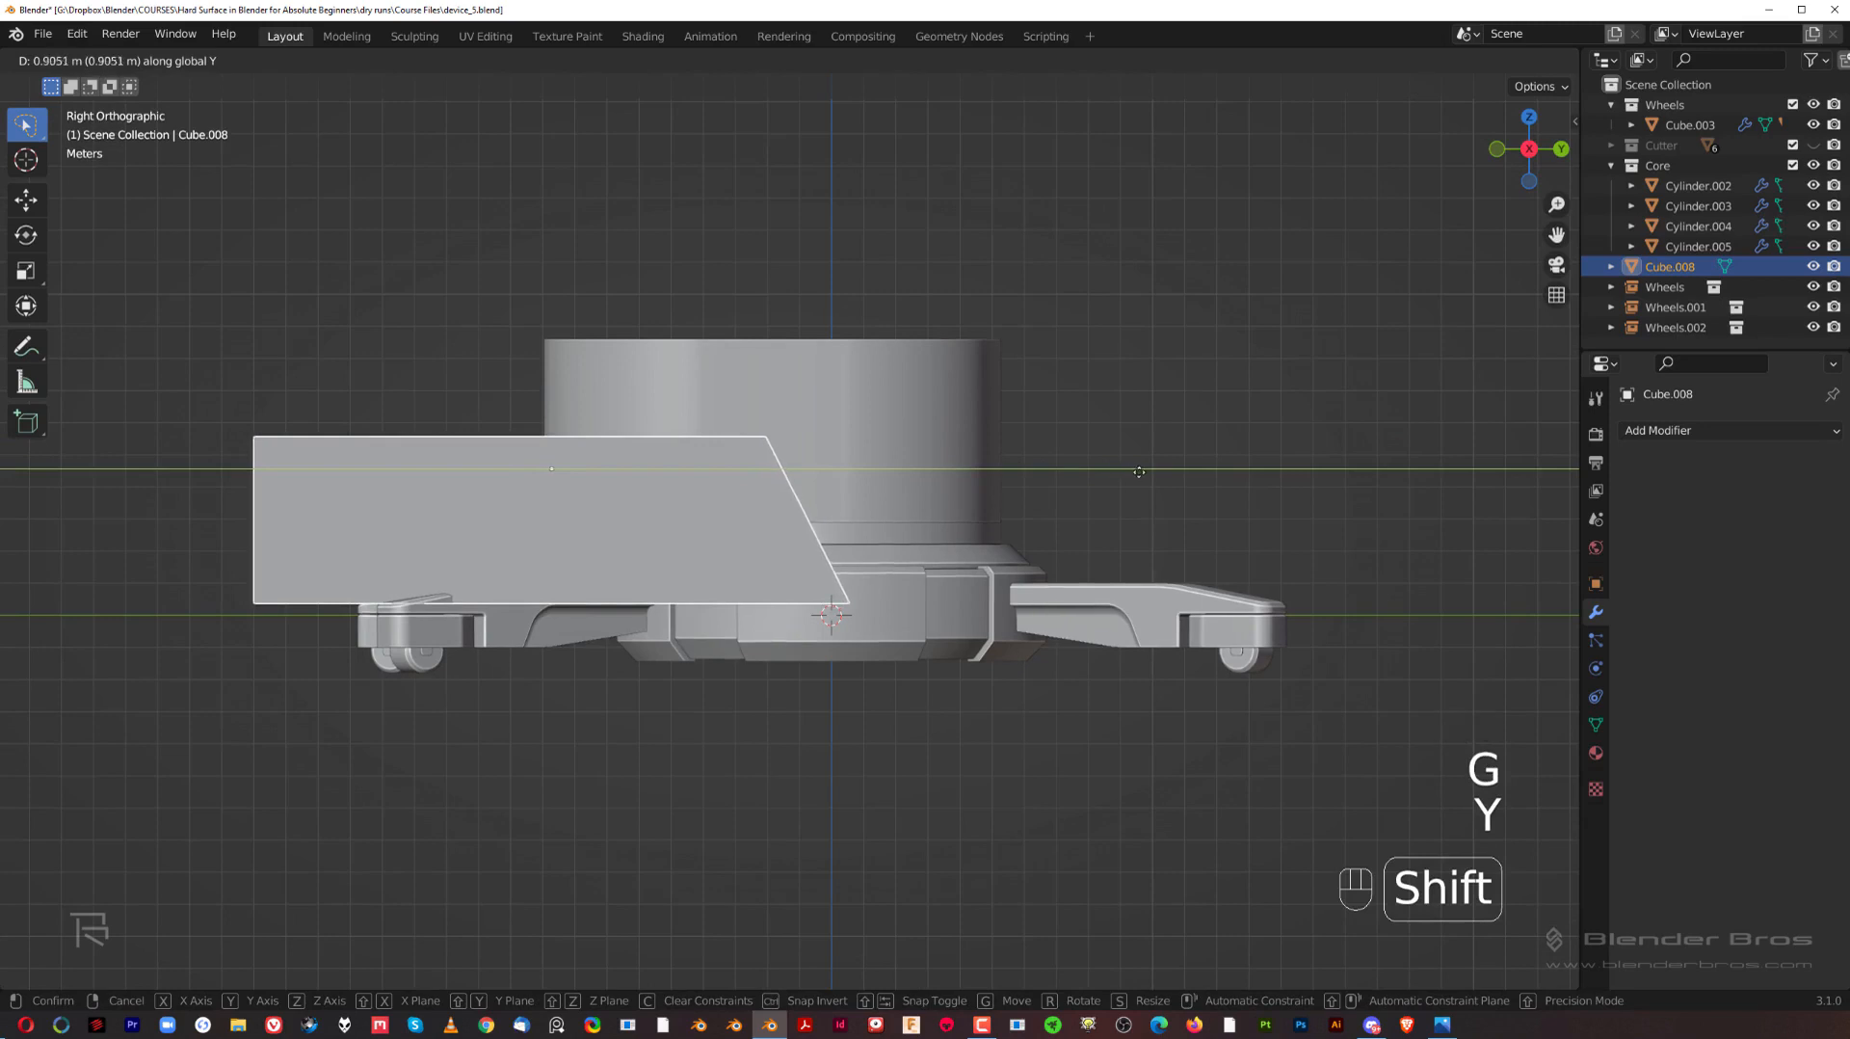
{"action": "left_click", "coordinate": [1148, 476]}
{"action": "key", "text": "ctrl+a"}
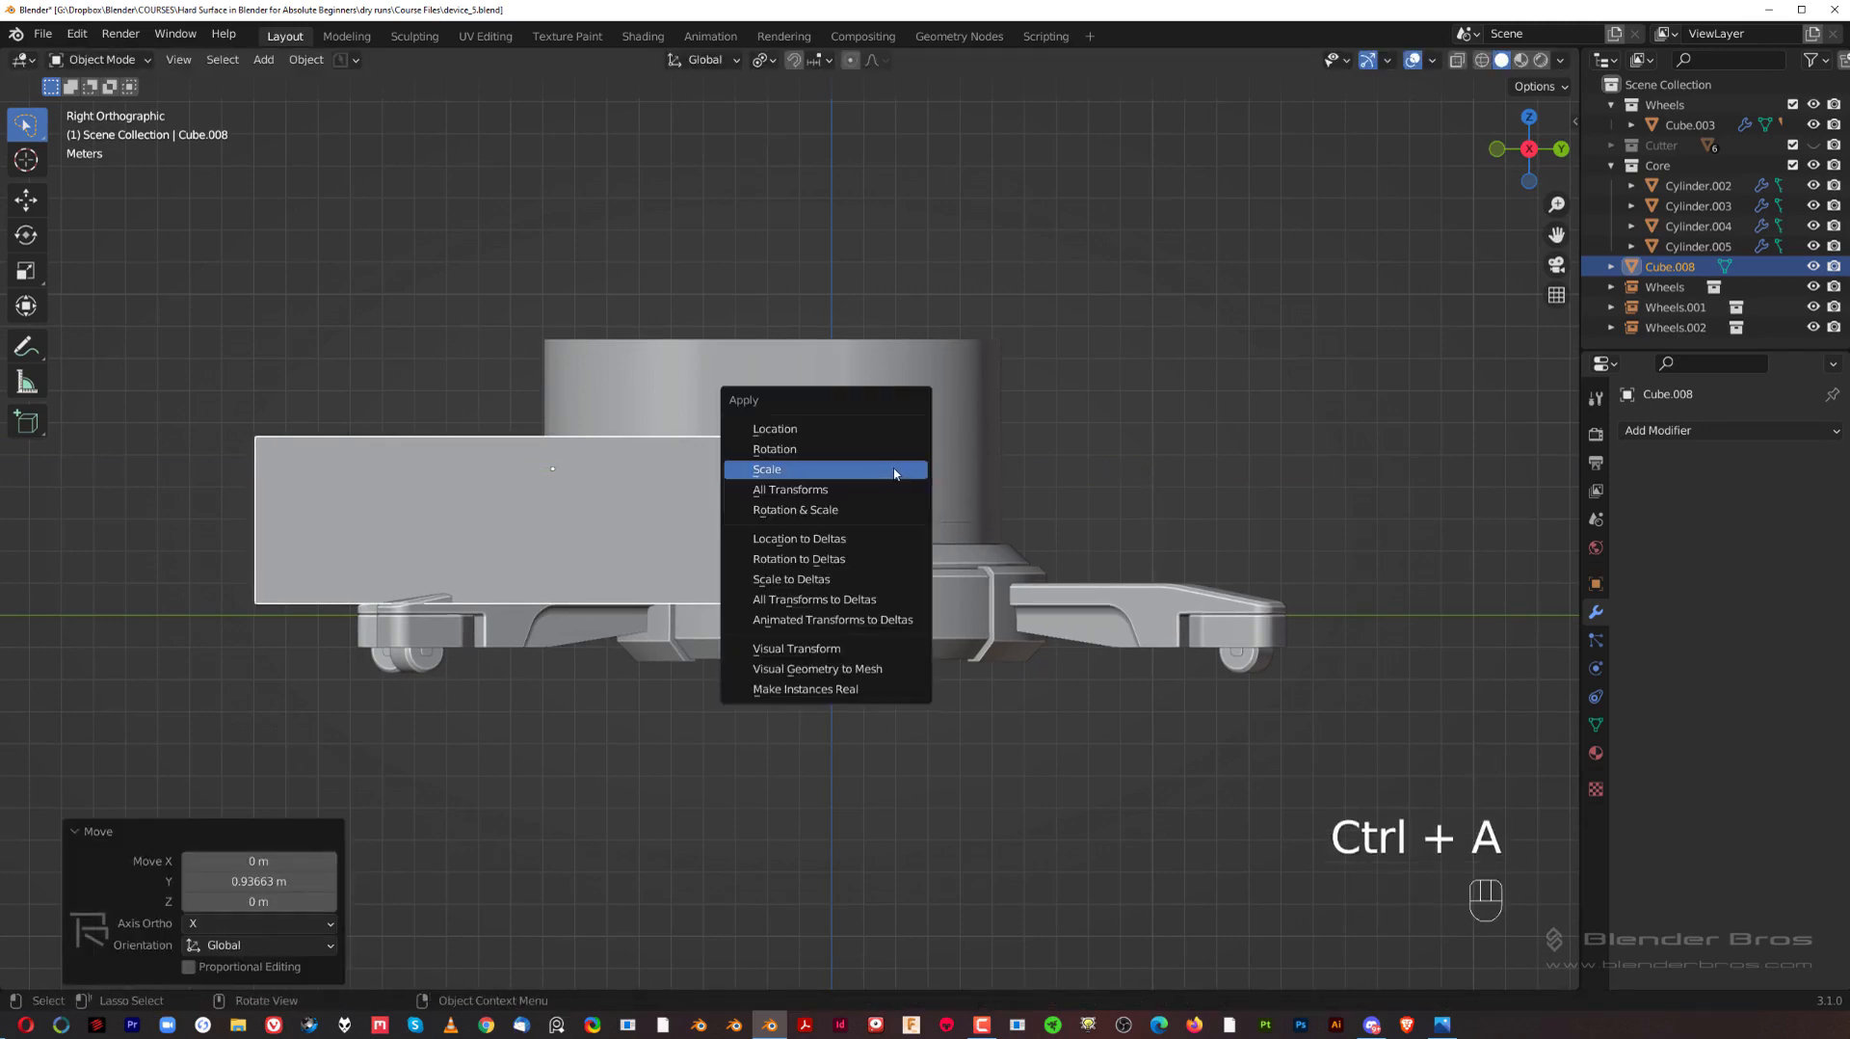
{"action": "left_click", "coordinate": [894, 470]}
Step: Bevel the top edge of the block's sloped end by 1.7 m with 10 segments and return to object mode
{"action": "middle_click_drag", "start_coordinate": [809, 405], "coordinate": [806, 395]}
{"action": "key", "text": "Tab"}
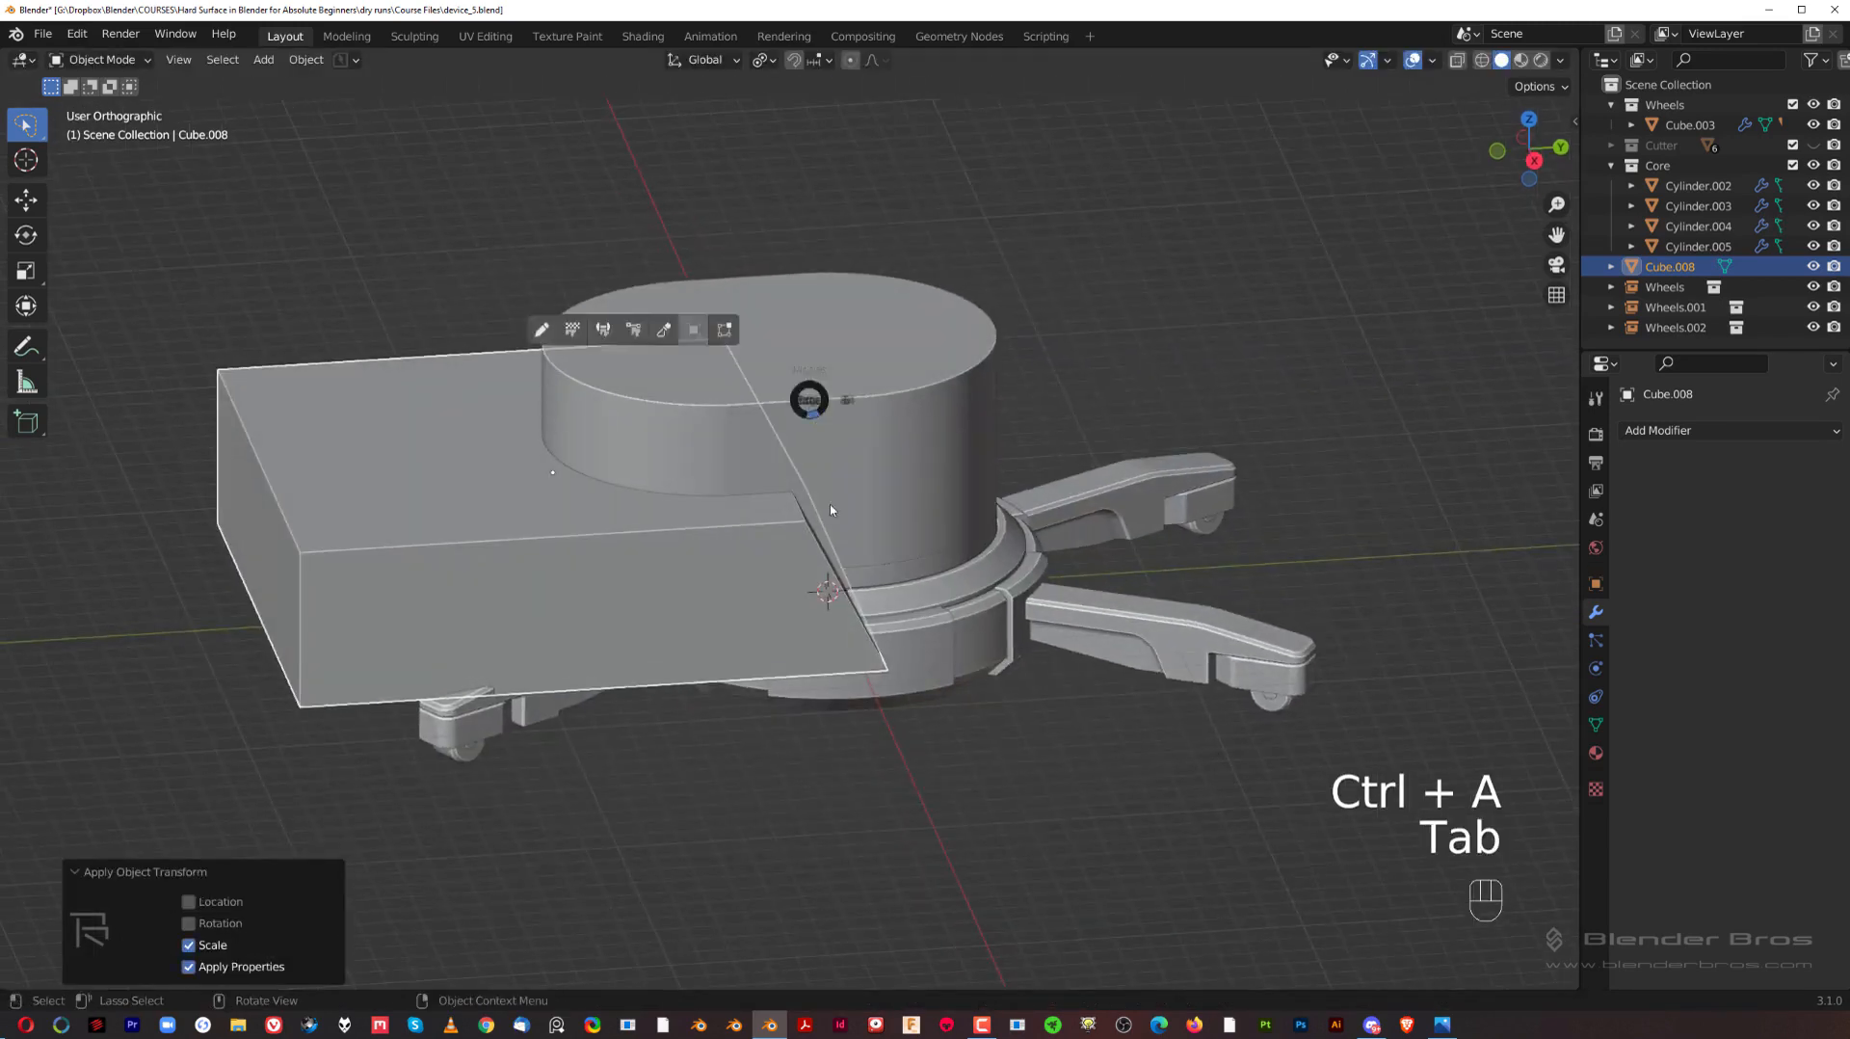
{"action": "middle_click_drag", "start_coordinate": [814, 518], "coordinate": [849, 493]}
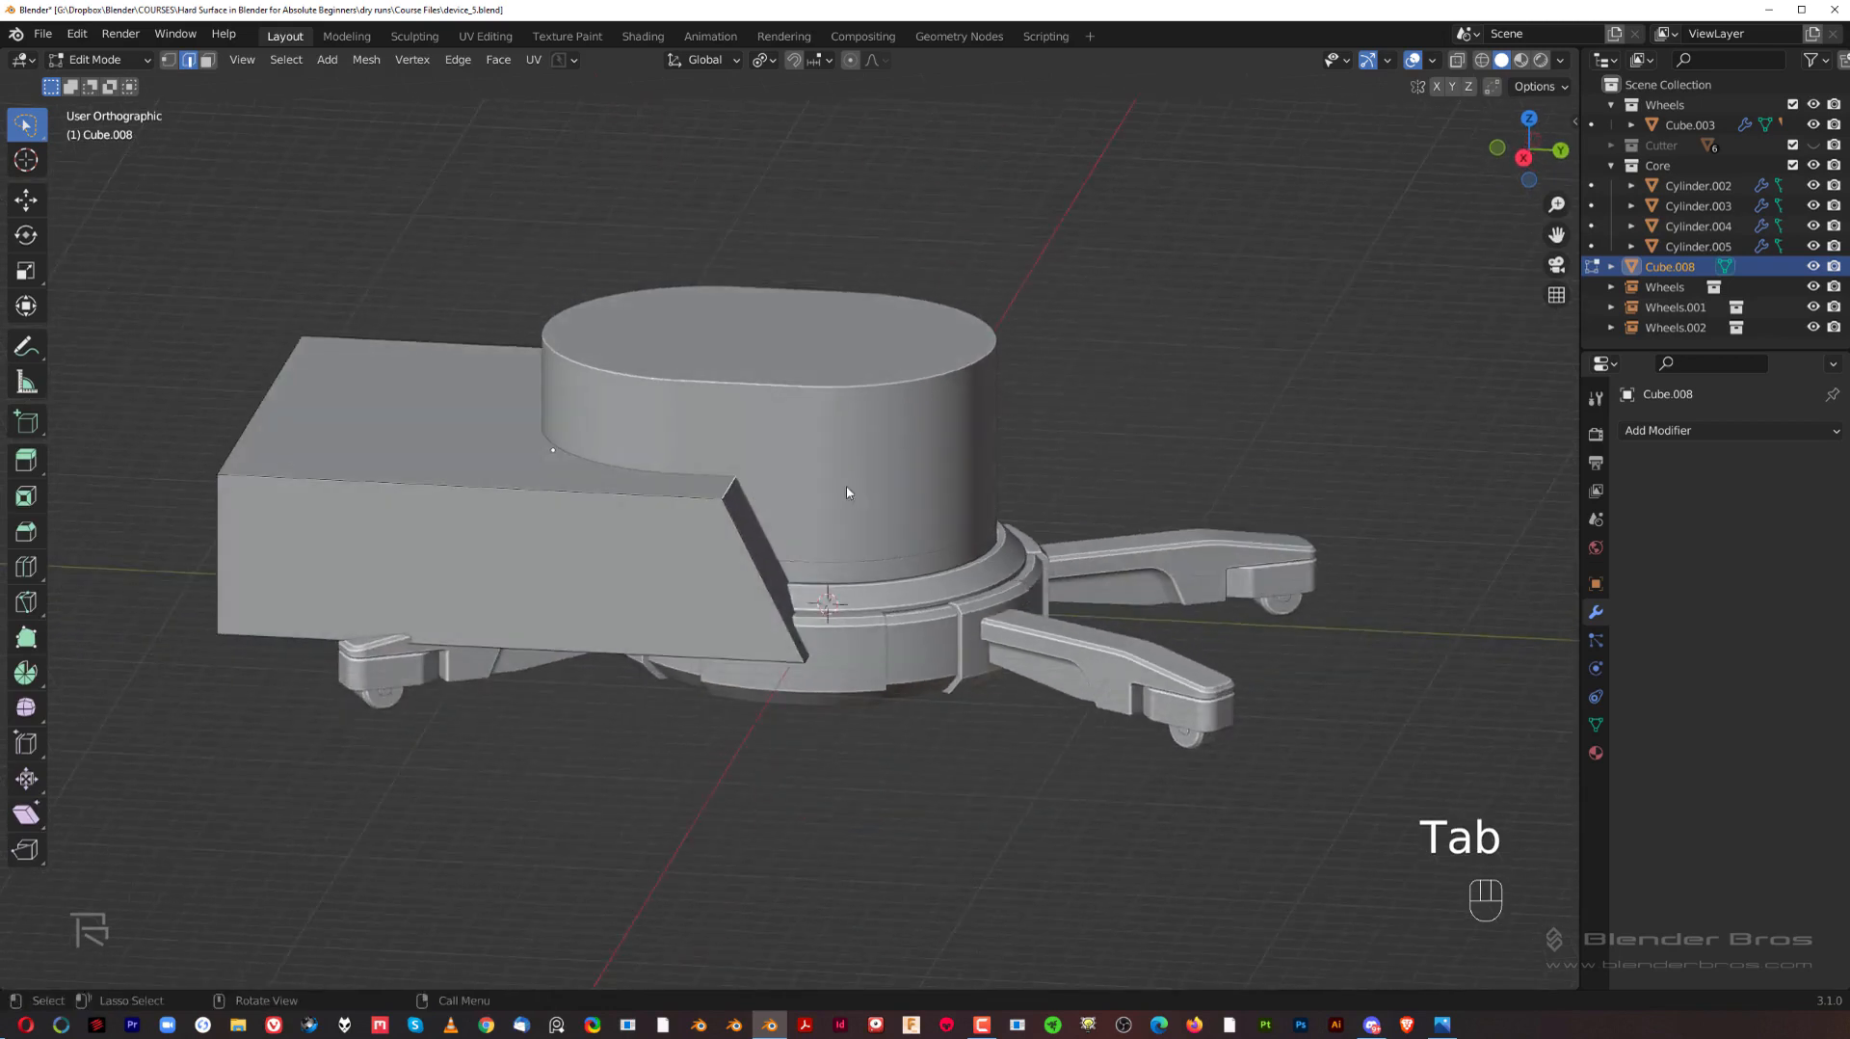
{"action": "key", "text": "grave"}
{"action": "middle_click_drag", "start_coordinate": [860, 418], "coordinate": [889, 503], "text": "shift"}
{"action": "scroll", "coordinate": [888, 502], "scroll_direction": "up", "scroll_amount": 1}
{"action": "key", "text": "ctrl+b"}
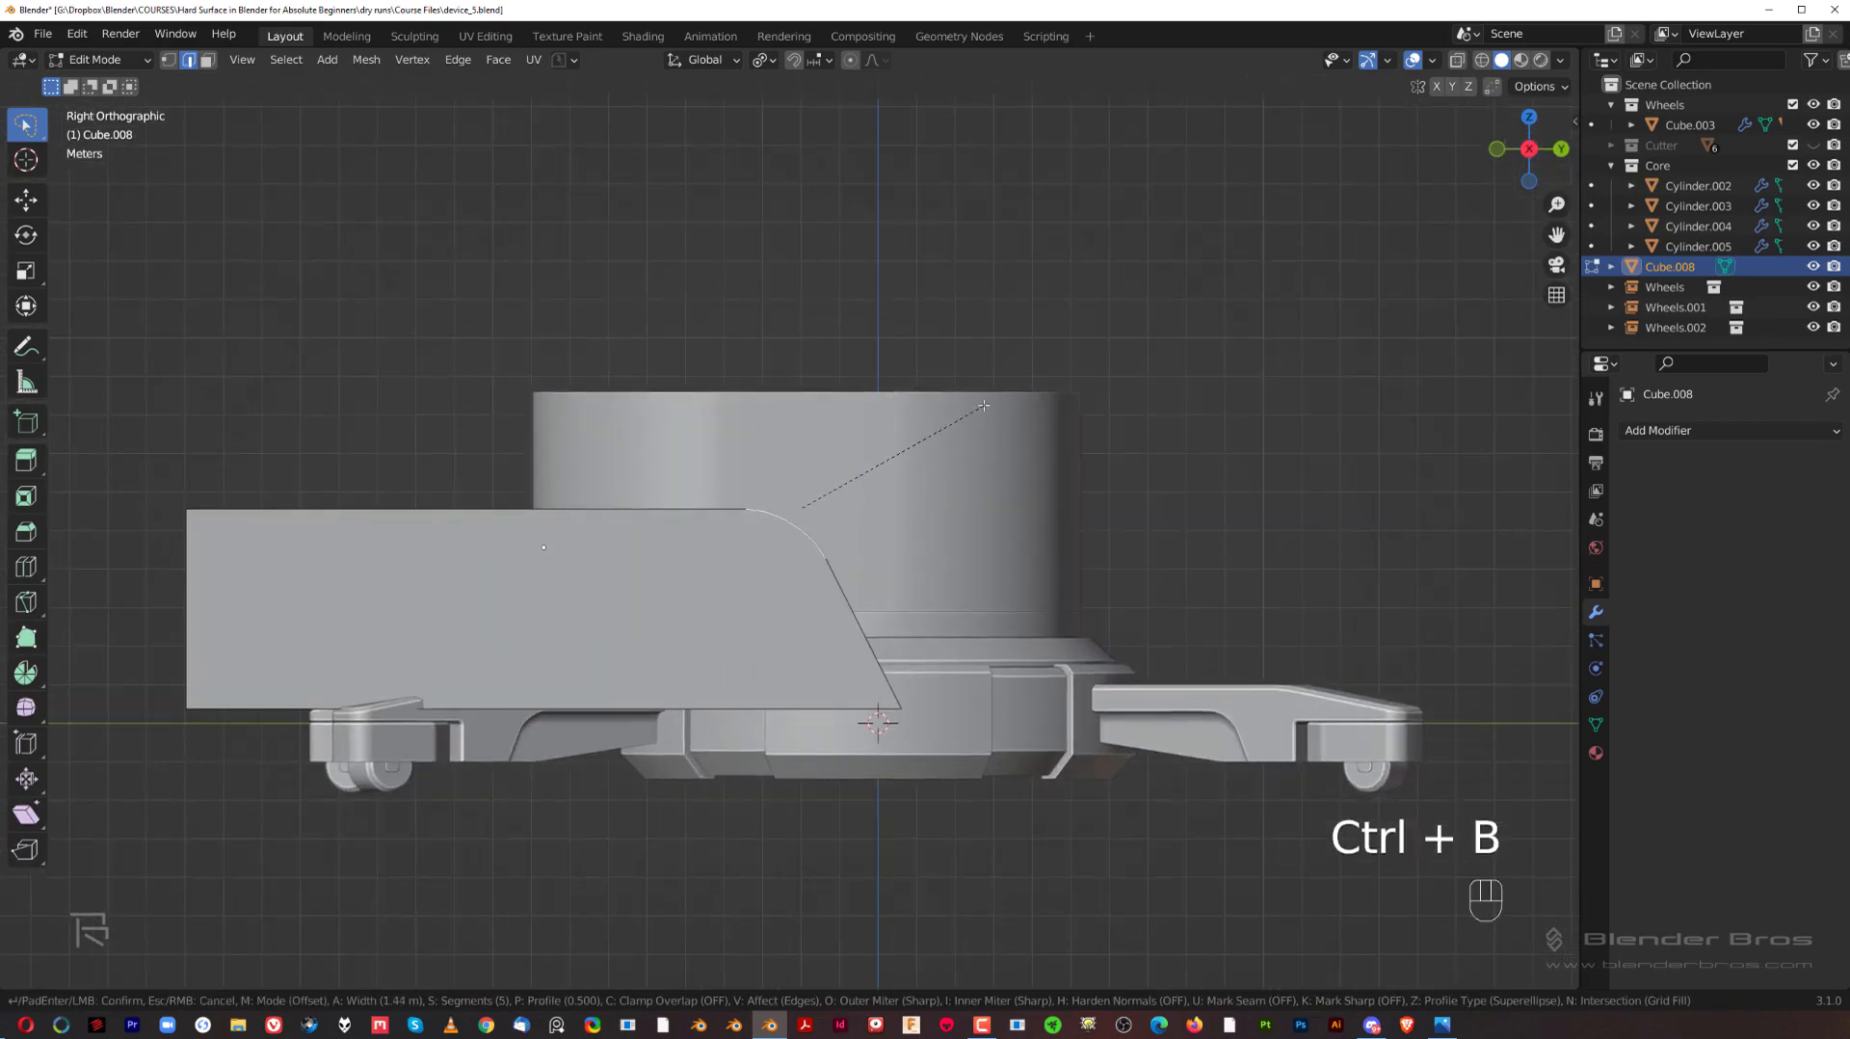
{"action": "scroll", "coordinate": [990, 404], "scroll_direction": "up", "scroll_amount": 2}
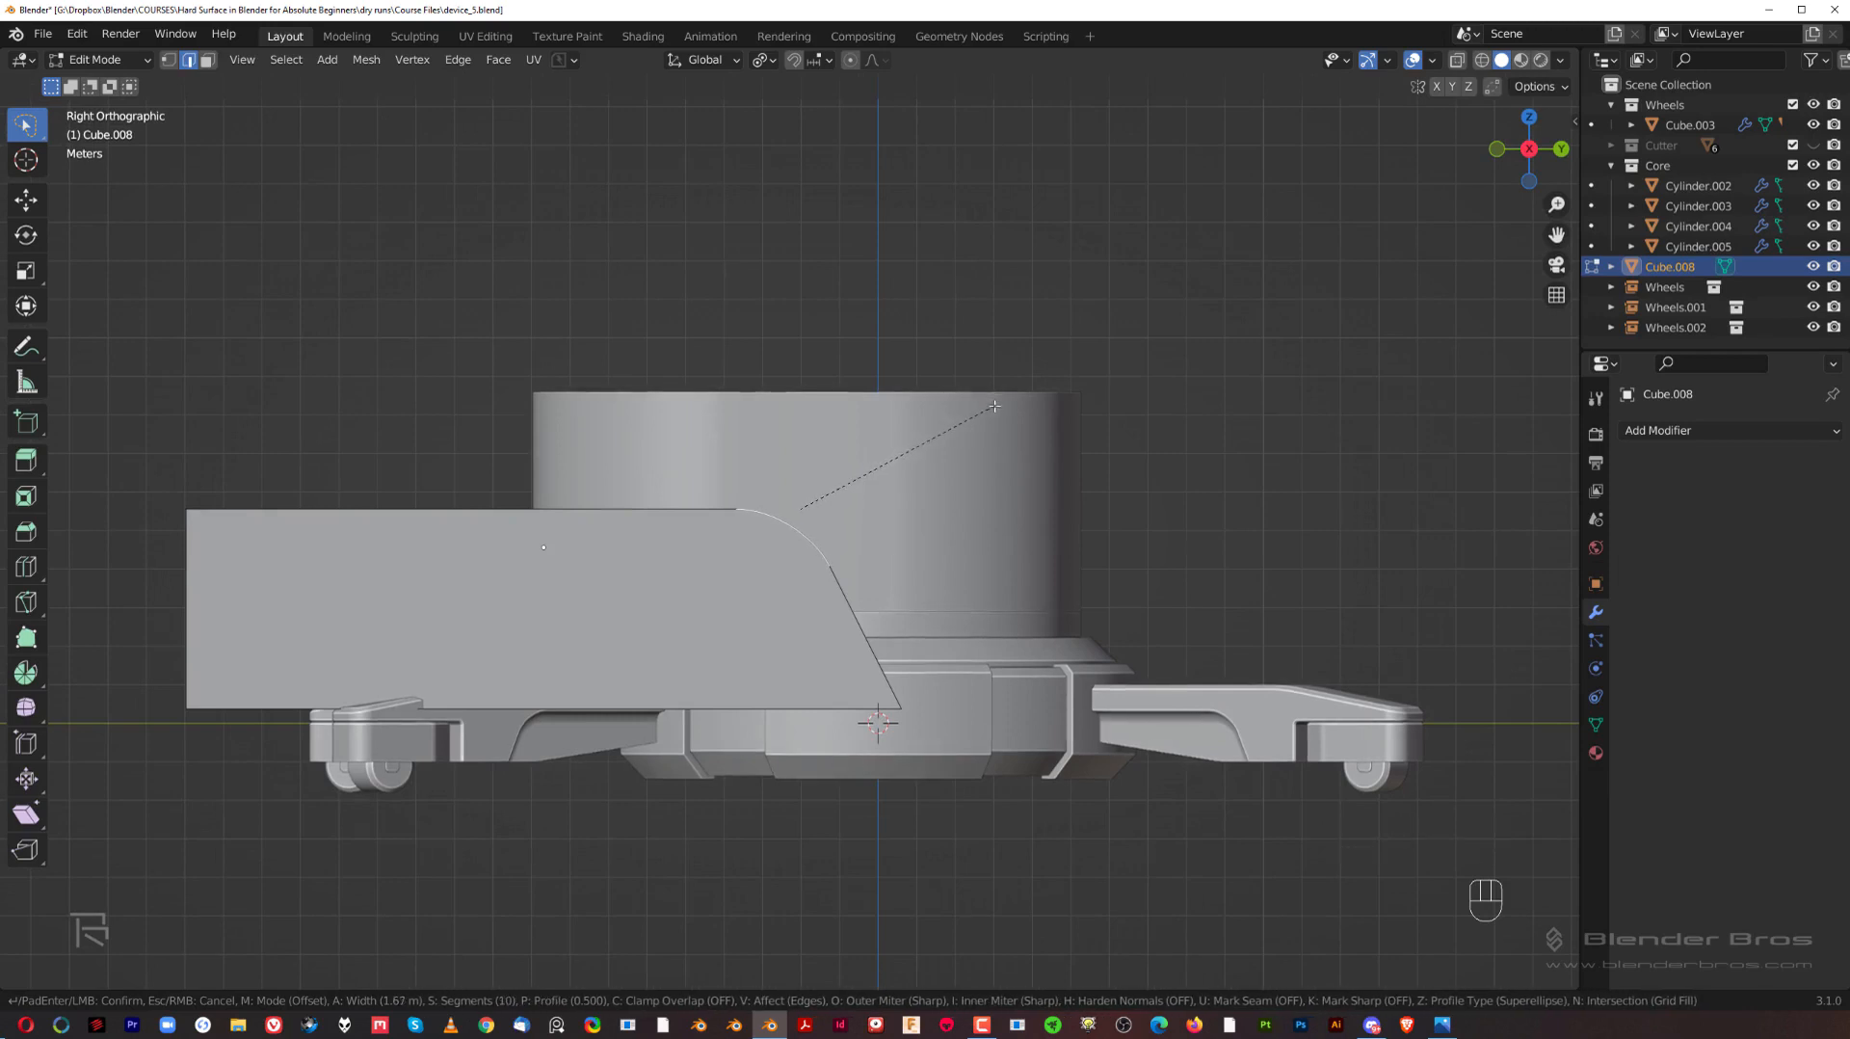
{"action": "key", "text": "shift"}
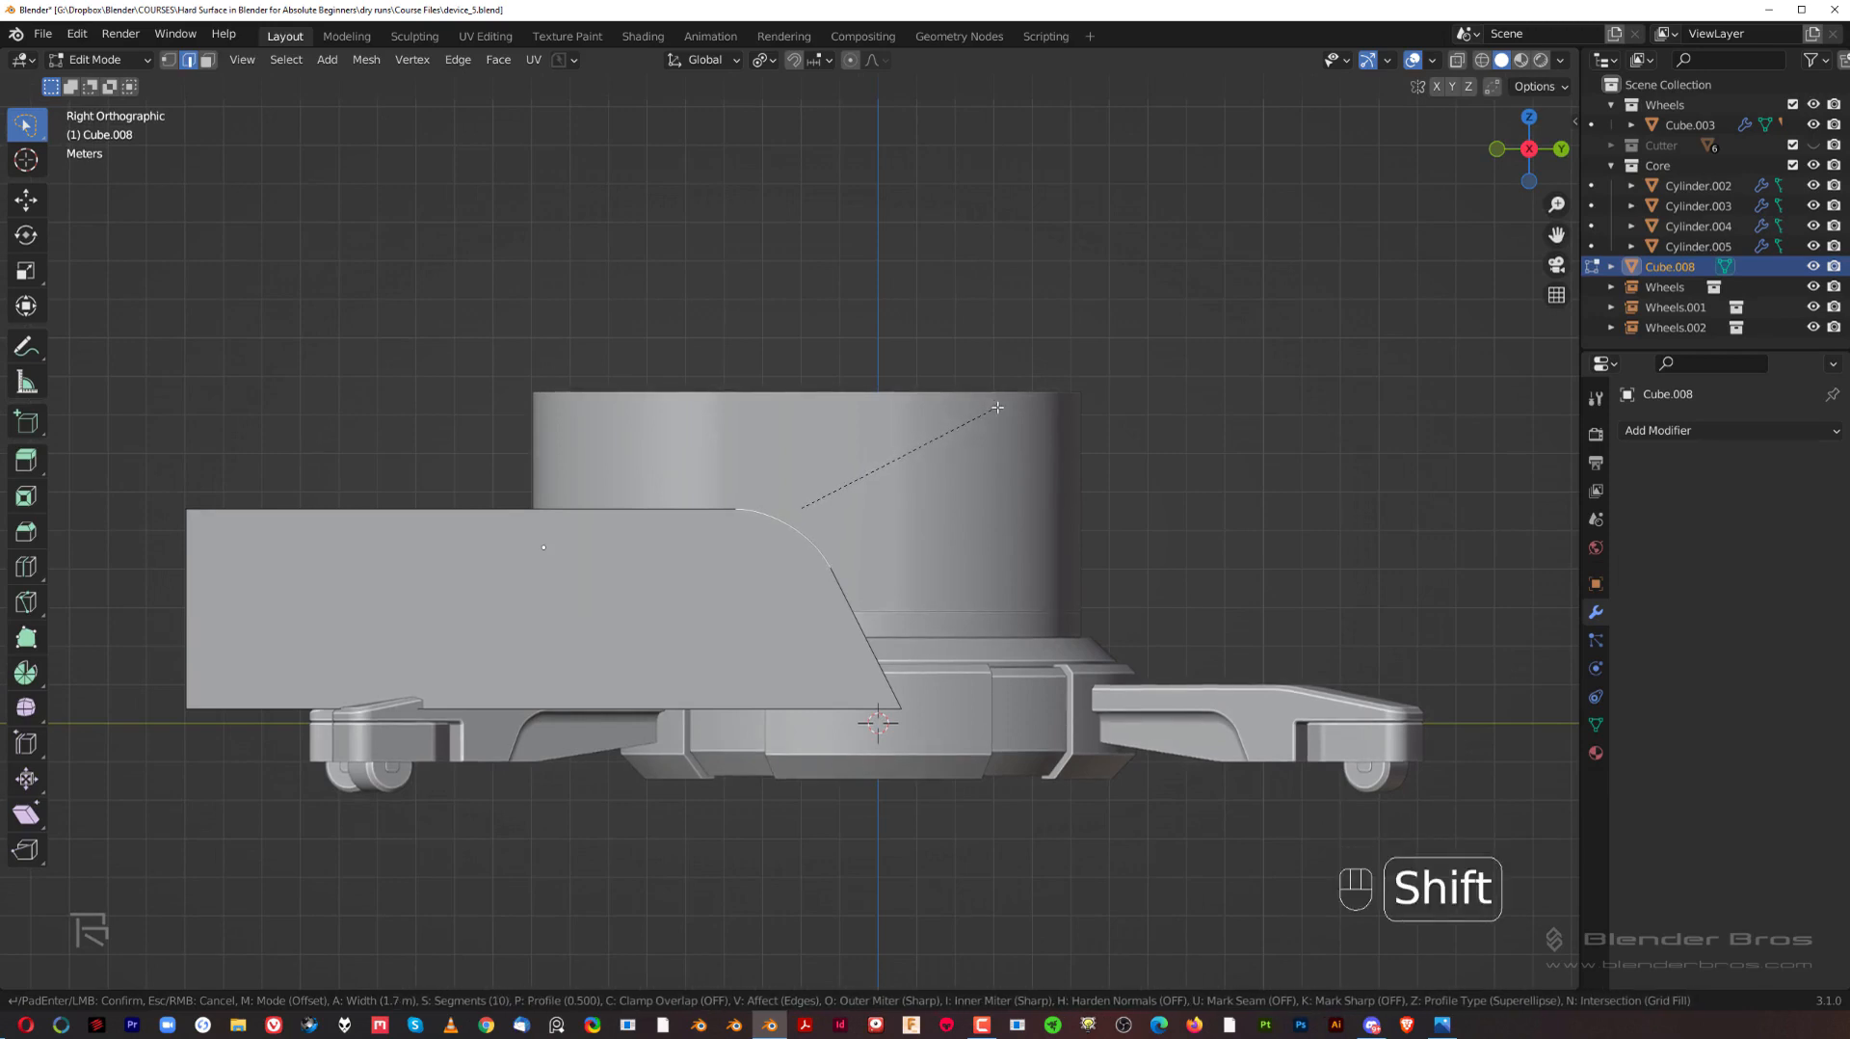
{"action": "left_click", "coordinate": [997, 408]}
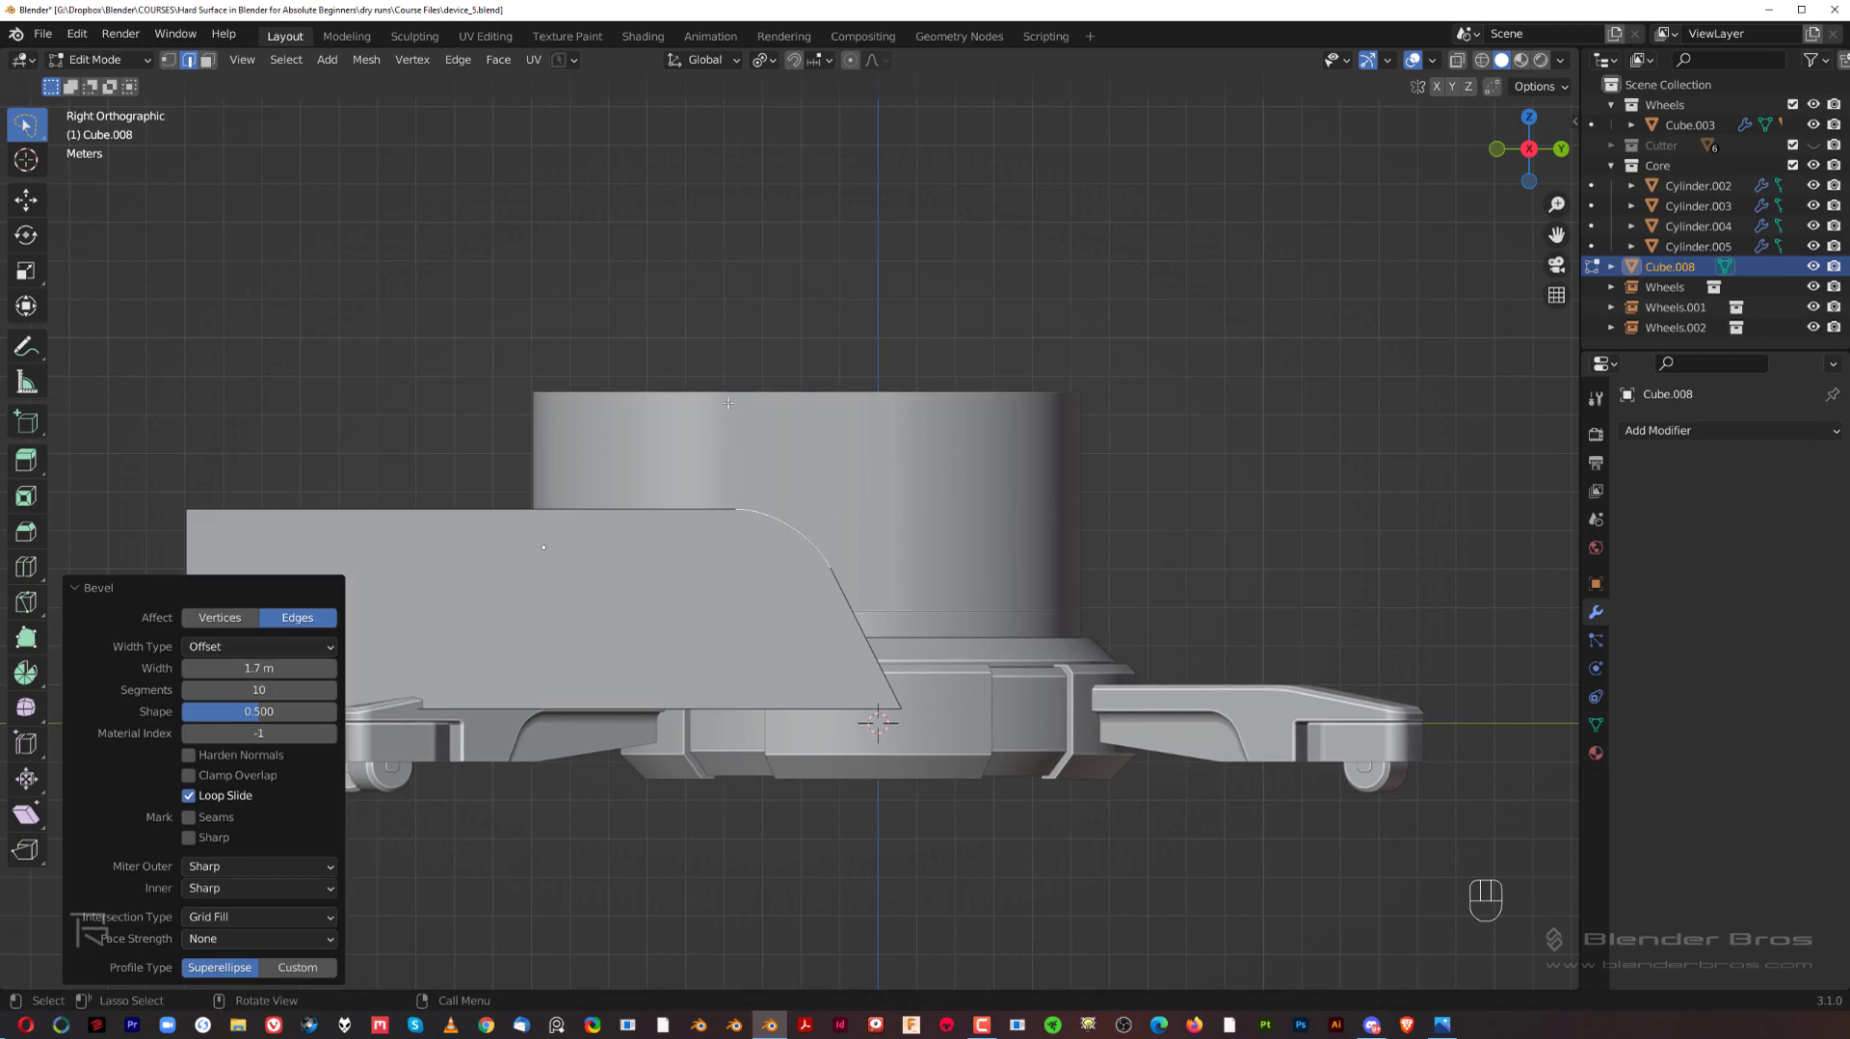
{"action": "key", "text": "Tab"}
Step: Subtract the block from the stretched upper-body cylinder with a Boolean Difference
{"action": "middle_click_drag", "start_coordinate": [755, 363], "coordinate": [895, 509]}
{"action": "middle_click_drag", "start_coordinate": [875, 584], "coordinate": [894, 555], "text": "shift"}
{"action": "scroll", "coordinate": [894, 554], "scroll_direction": "up", "scroll_amount": 1}
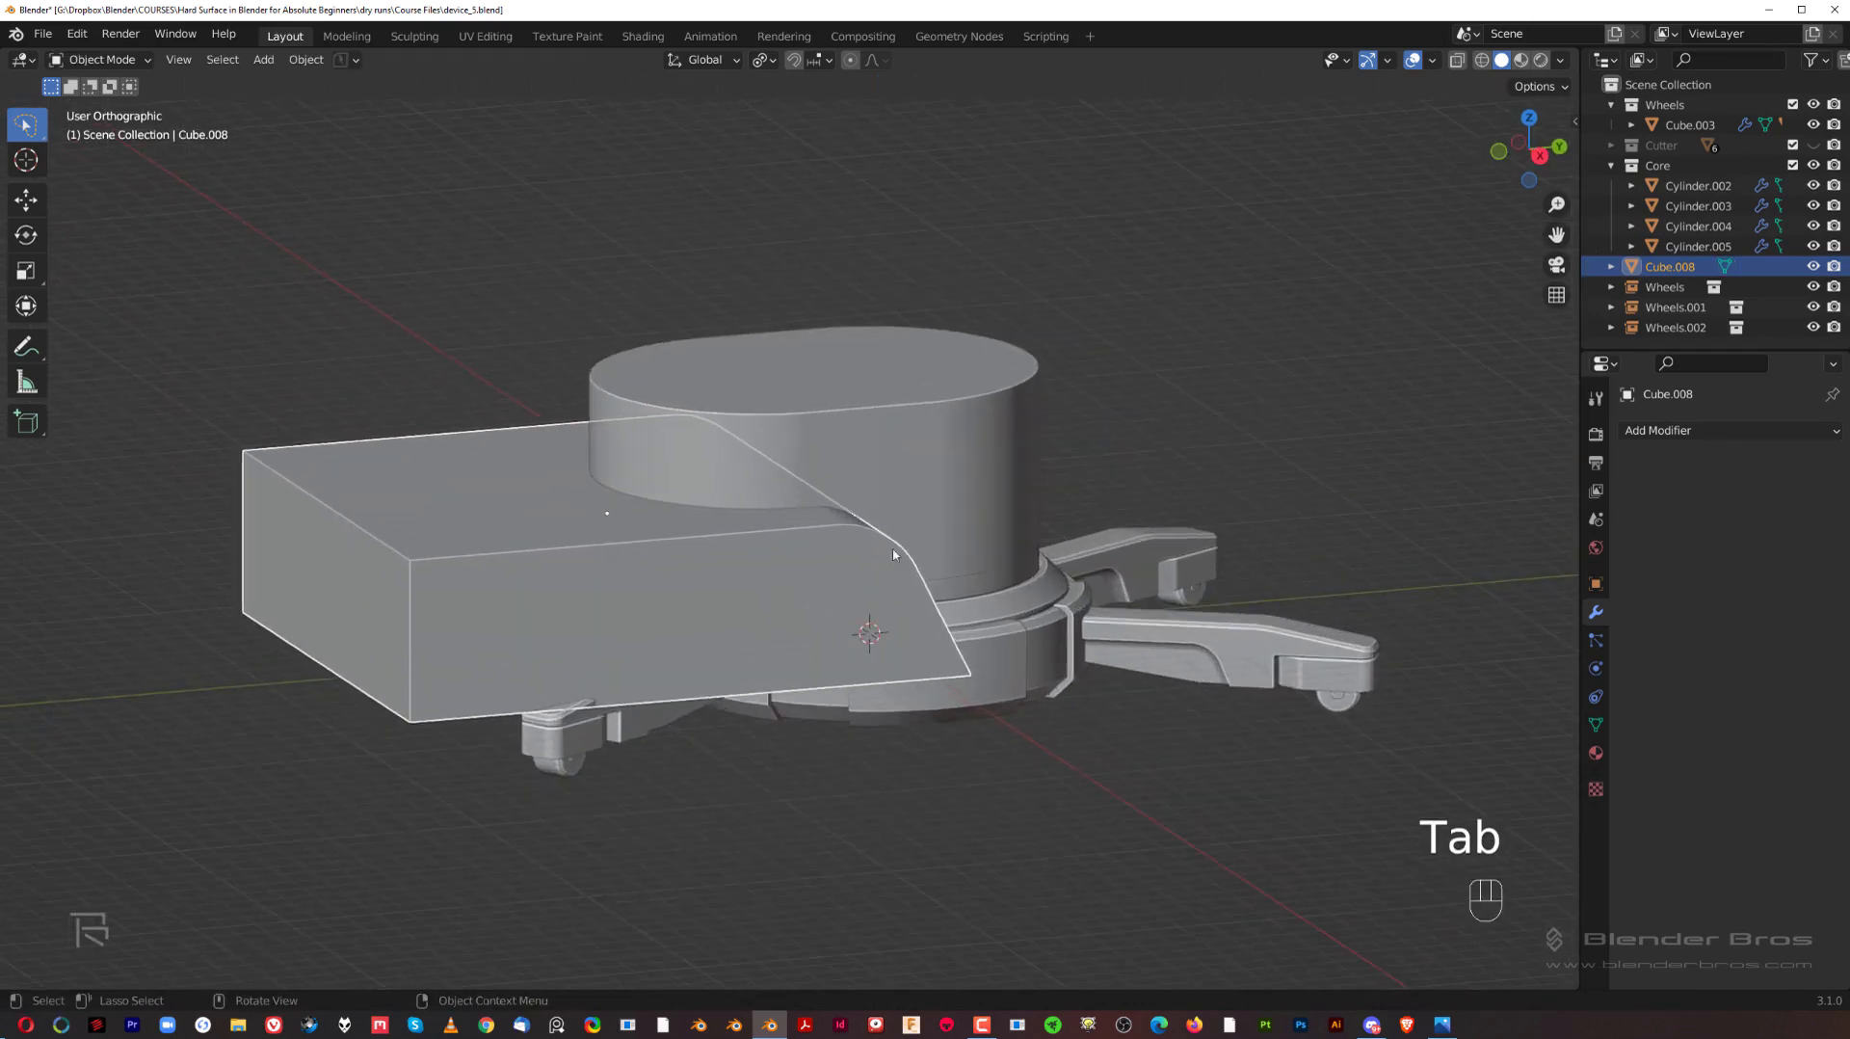
{"action": "left_click", "coordinate": [897, 473], "text": "shift"}
{"action": "key", "text": "ctrl+KP_Subtract"}
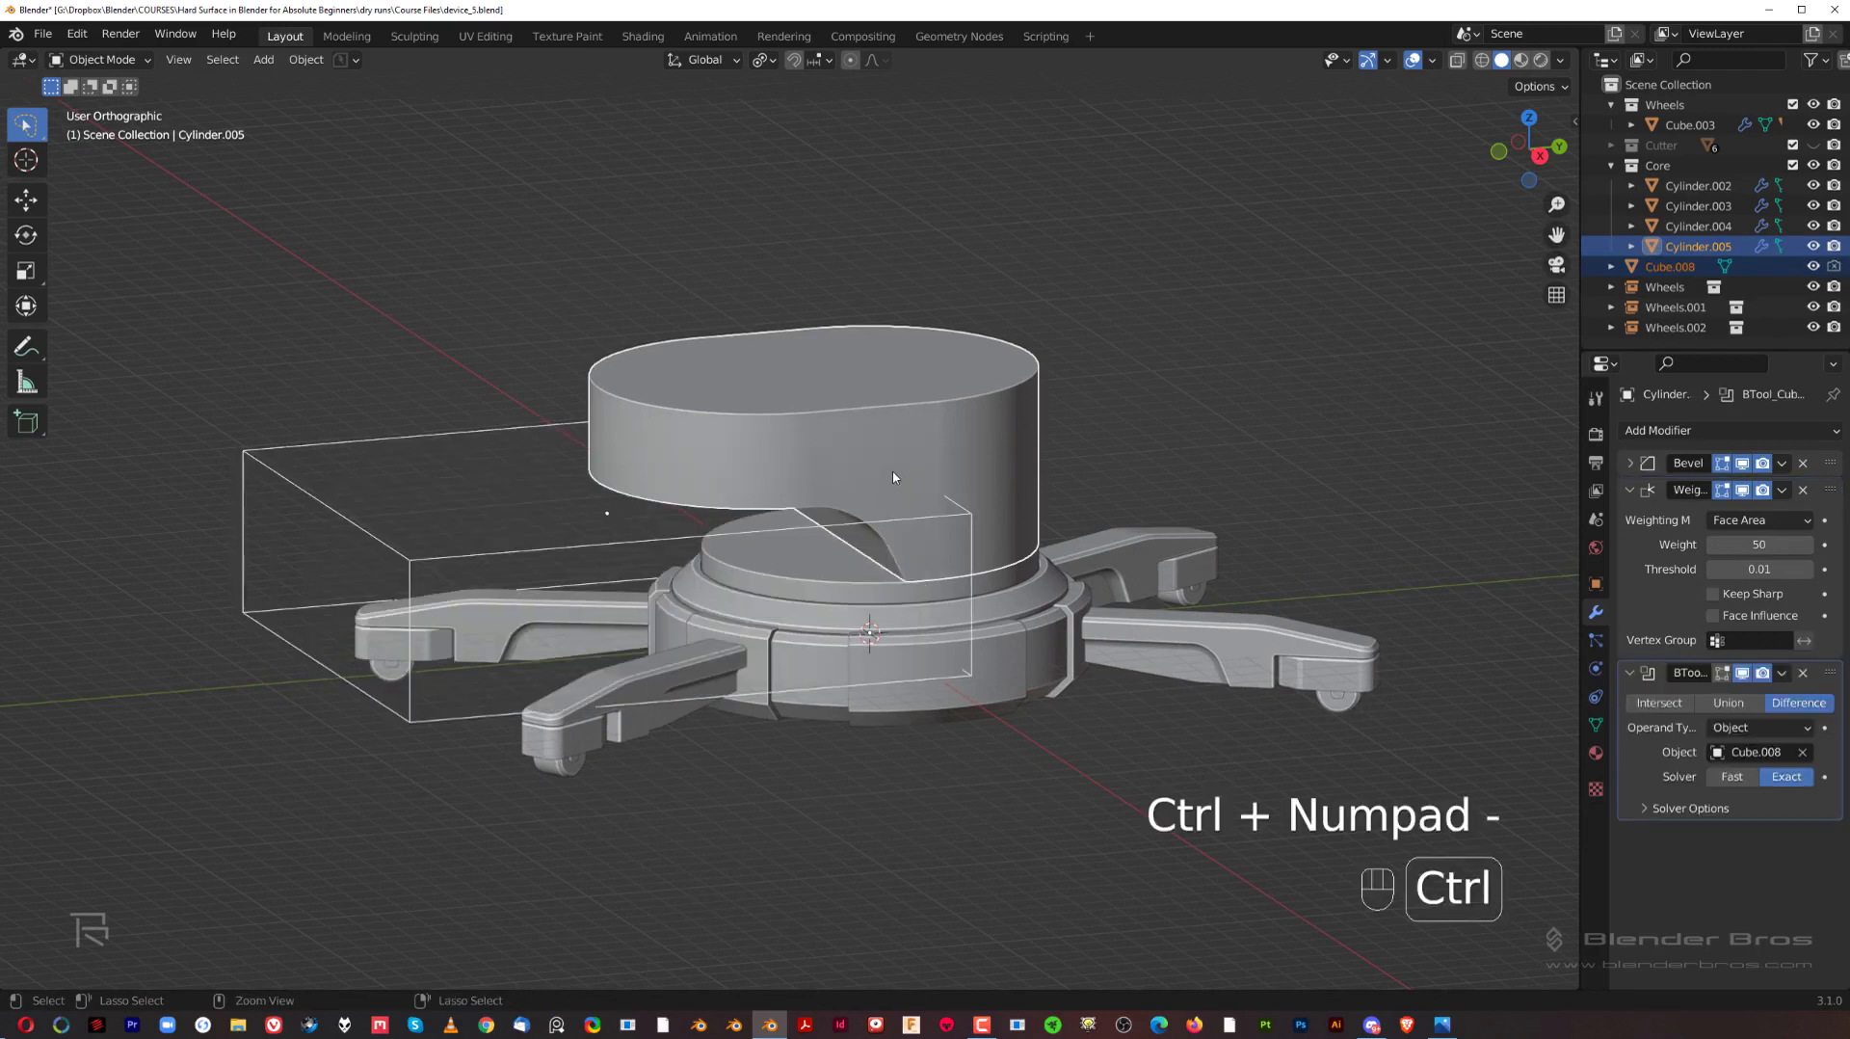
Step: Check the cut in the right side view and move the cutting block into the Cutter collection
{"action": "key", "text": "grave"}
{"action": "left_click", "coordinate": [1005, 530]}
{"action": "scroll", "coordinate": [845, 501], "scroll_direction": "up", "scroll_amount": 1}
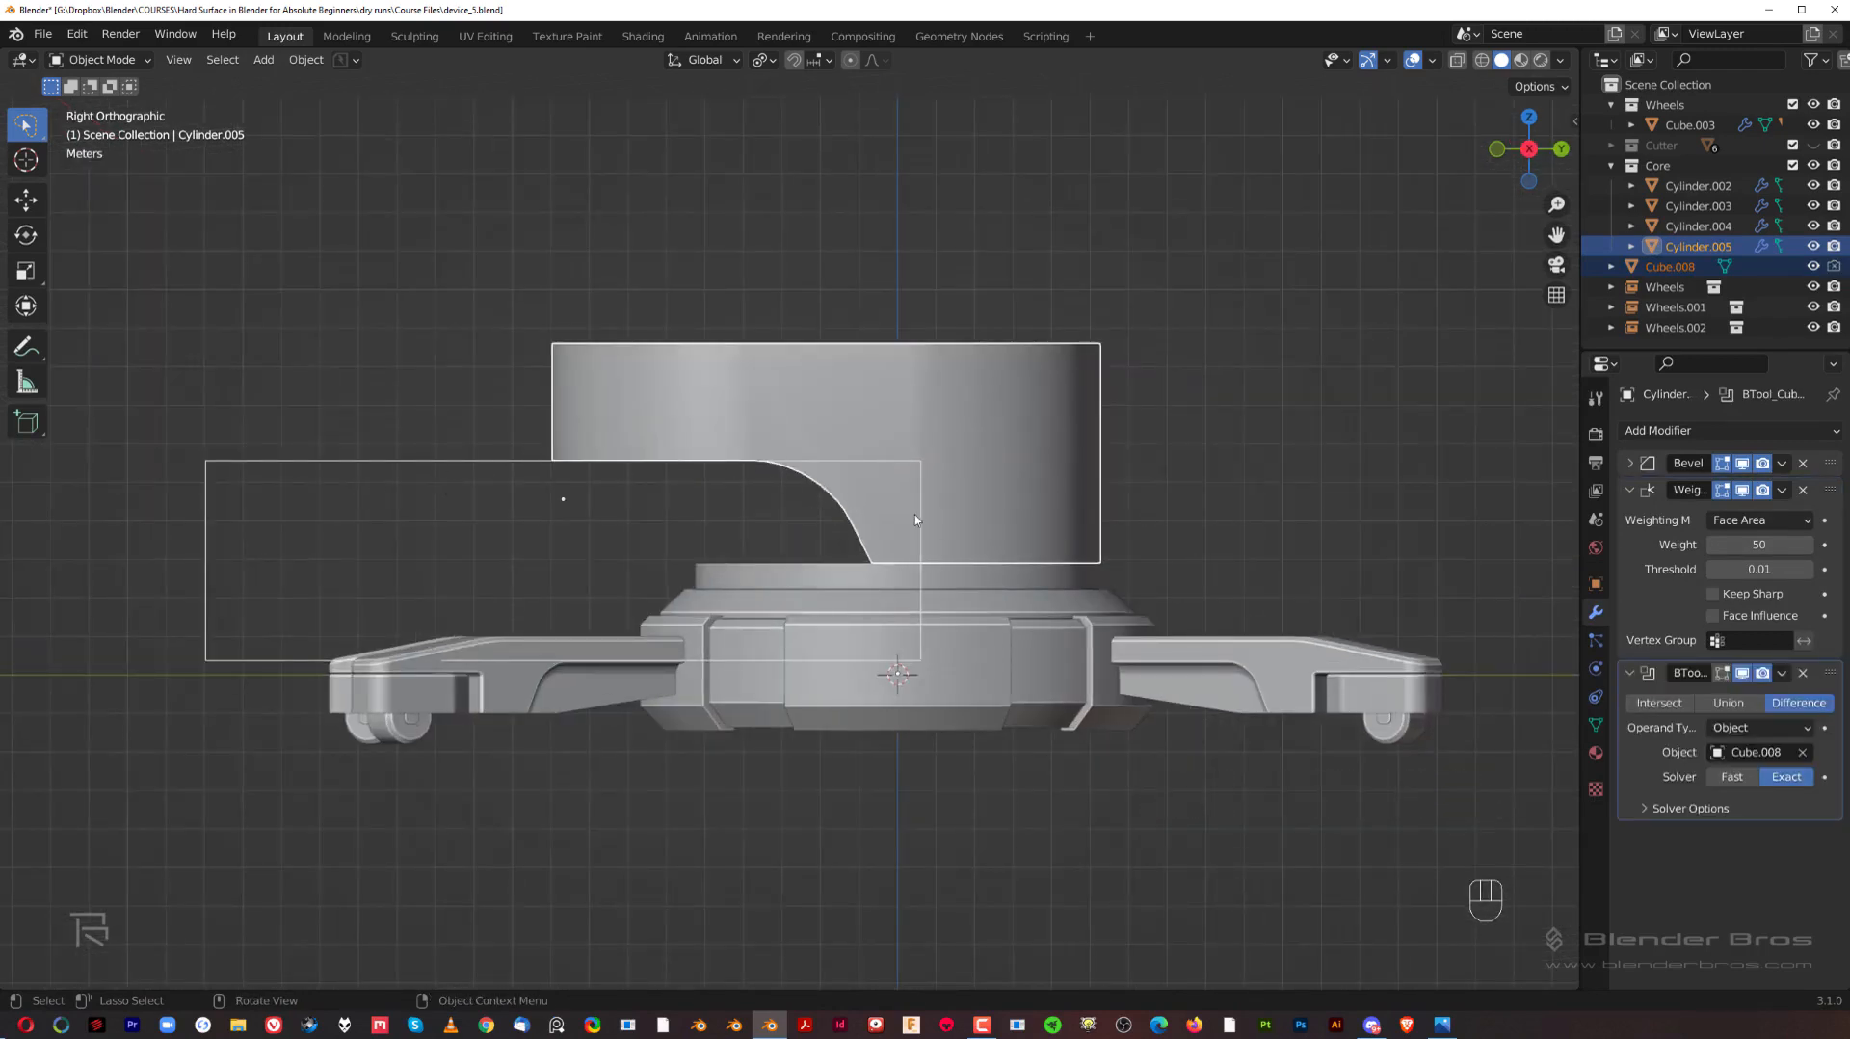
{"action": "left_click", "coordinate": [1025, 235]}
{"action": "scroll", "coordinate": [929, 317], "scroll_direction": "down", "scroll_amount": 2}
{"action": "key", "text": "shift+2"}
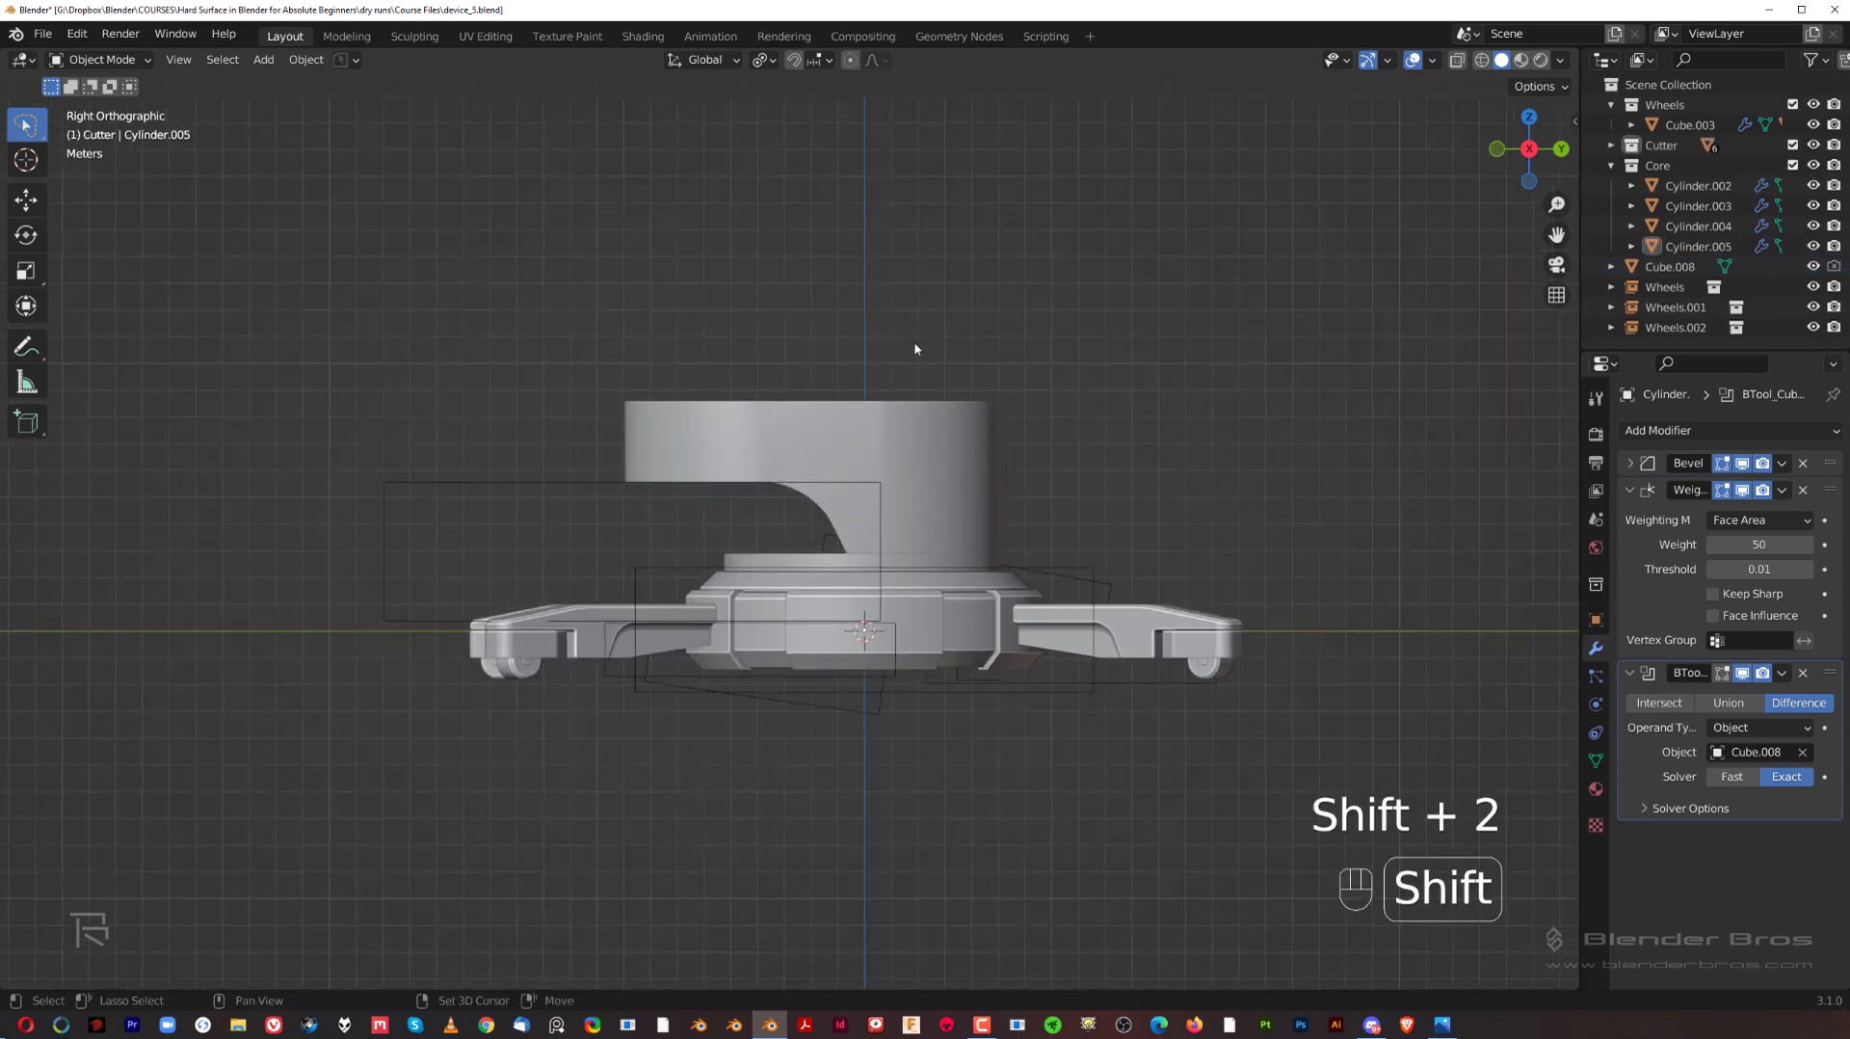
{"action": "key", "text": "shift+2"}
{"action": "scroll", "coordinate": [460, 462], "scroll_direction": "up", "scroll_amount": 2}
{"action": "left_click", "coordinate": [467, 472]}
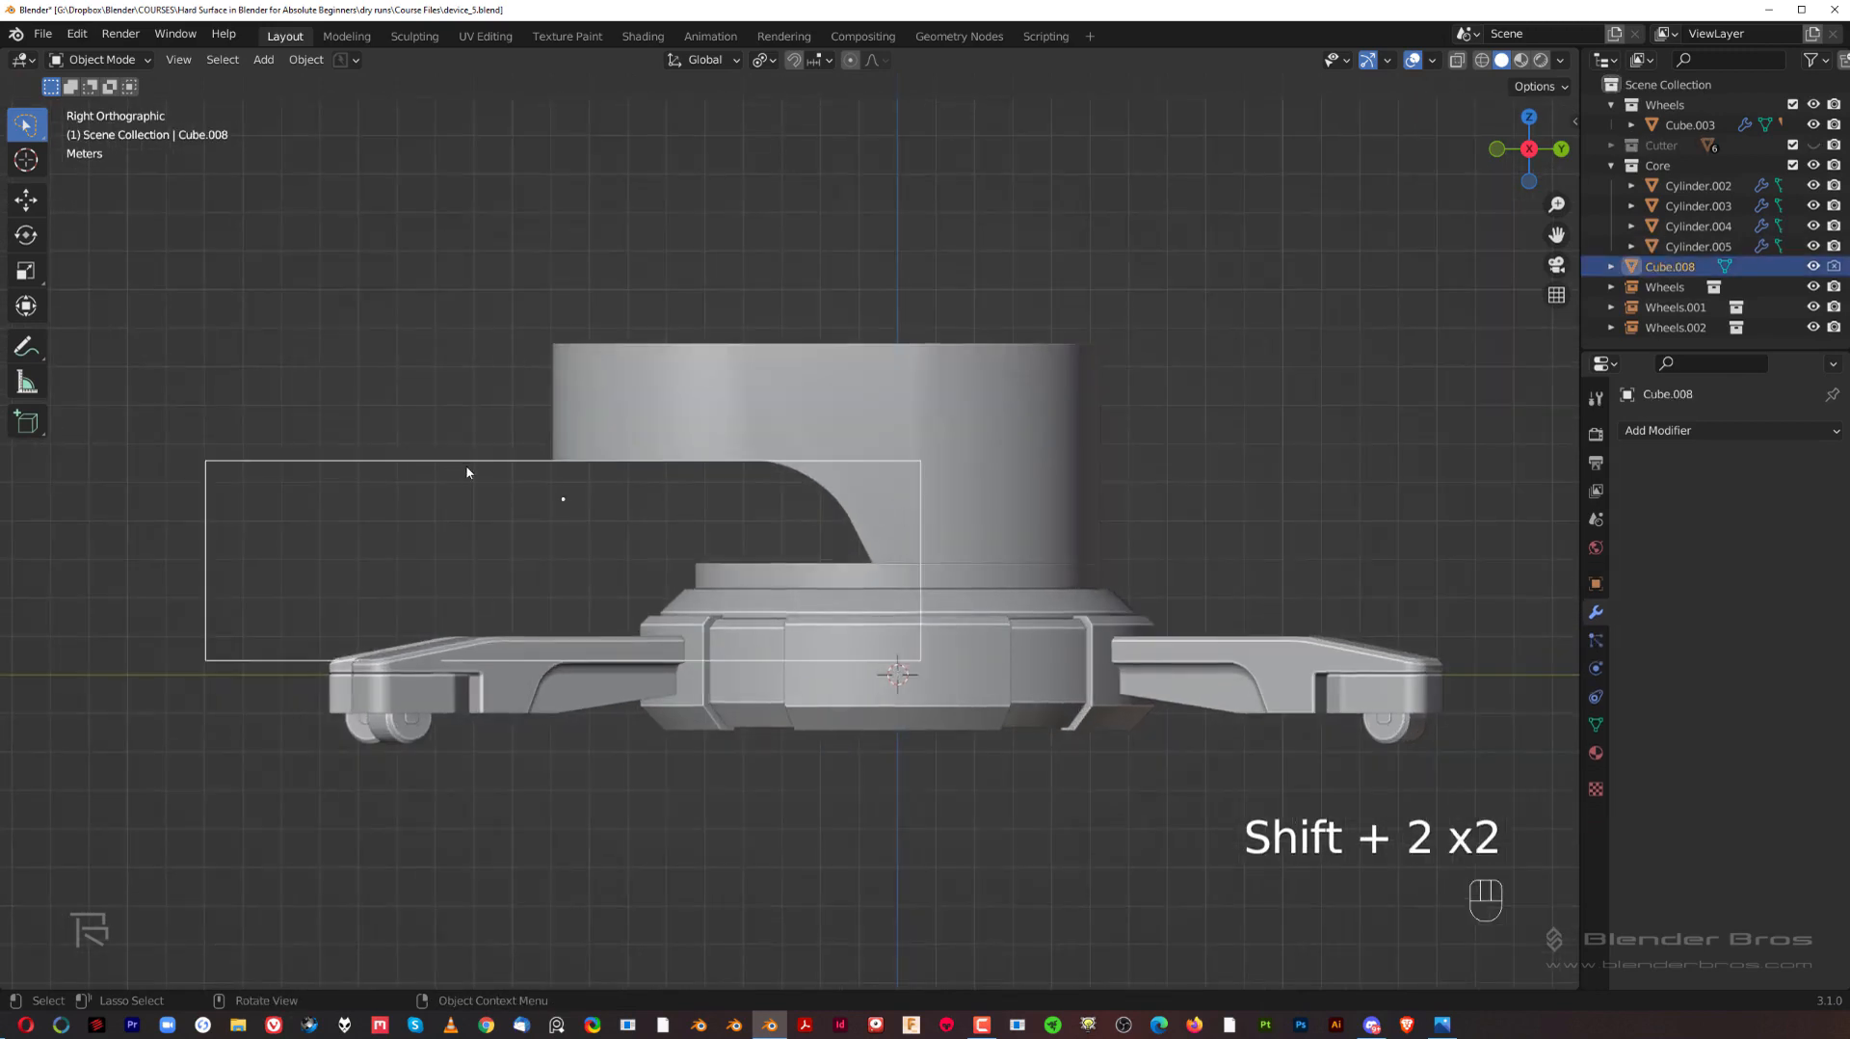
{"action": "key", "text": "m"}
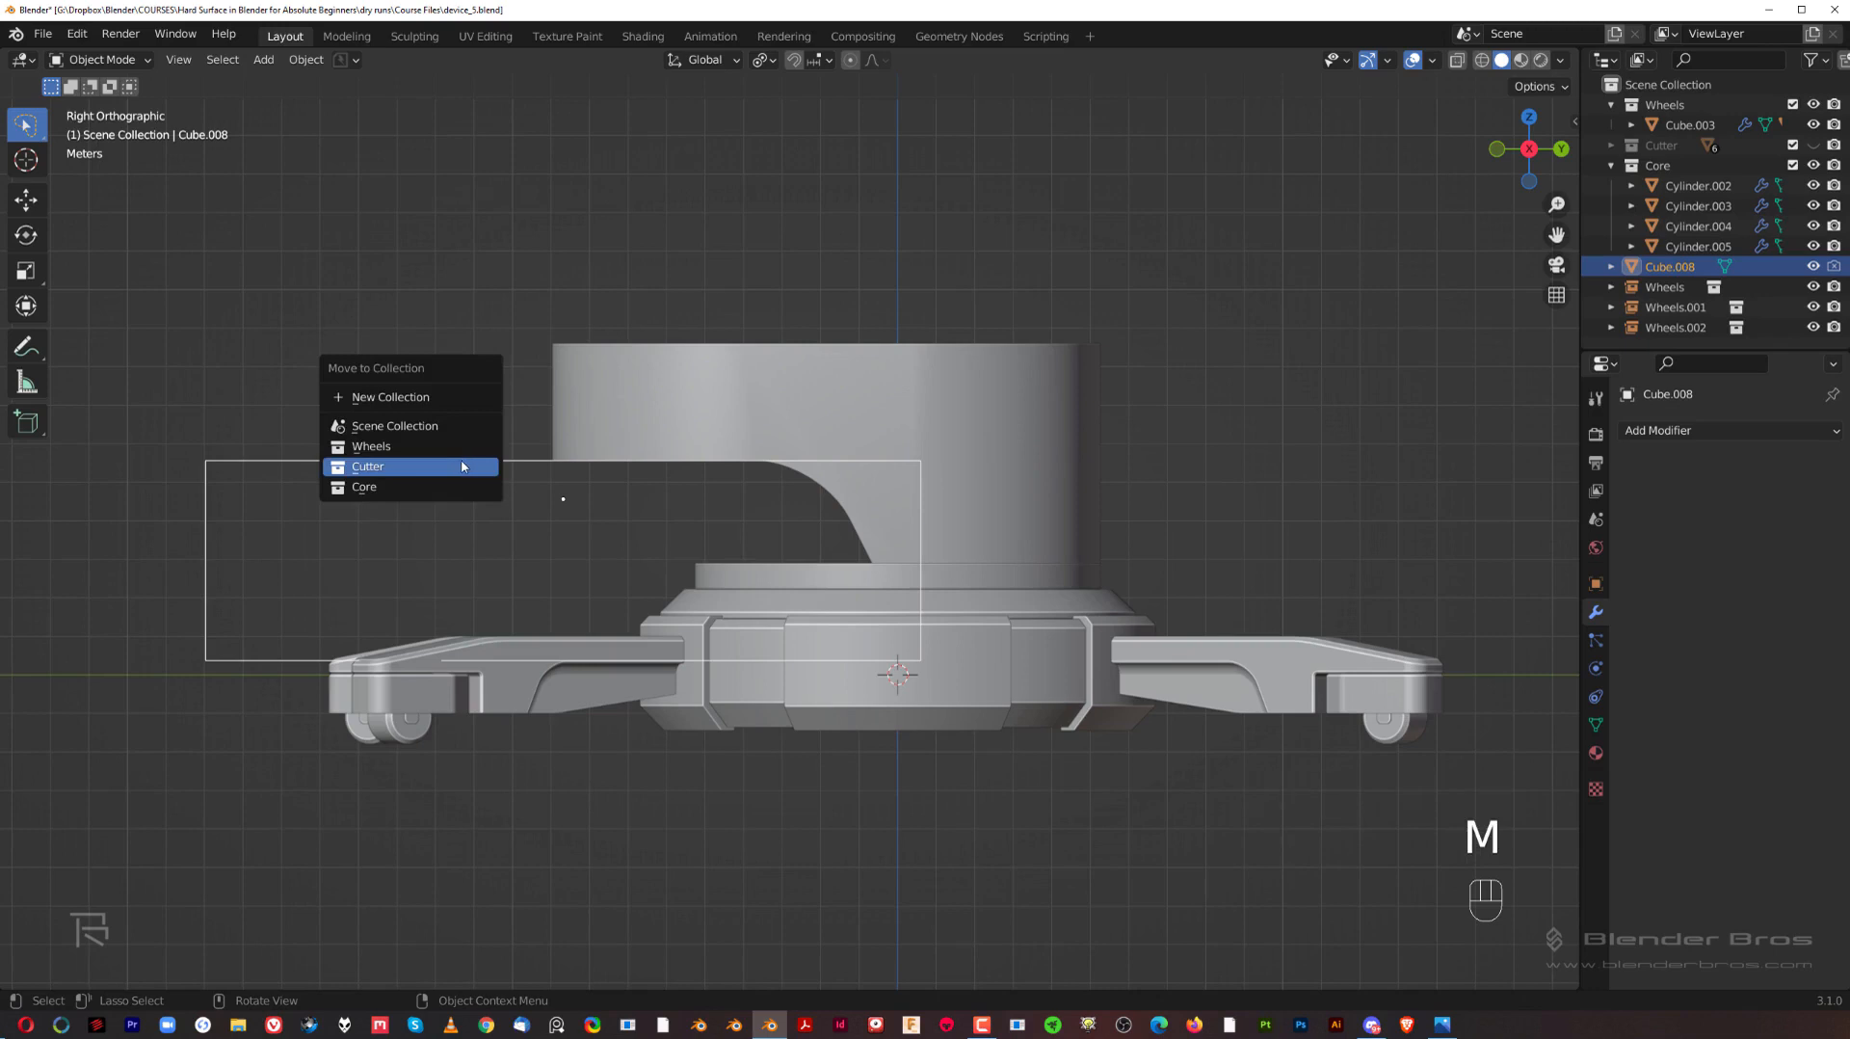
{"action": "left_click", "coordinate": [463, 466]}
Step: Duplicate the top face of the round base hub in place and separate the copy into its own object
{"action": "scroll", "coordinate": [462, 466], "scroll_direction": "down", "scroll_amount": 2}
{"action": "middle_click_drag", "start_coordinate": [742, 486], "coordinate": [674, 482], "text": "shift"}
{"action": "middle_click_drag", "start_coordinate": [675, 481], "coordinate": [742, 530]}
{"action": "scroll", "coordinate": [742, 536], "scroll_direction": "up", "scroll_amount": 2}
{"action": "left_click", "coordinate": [743, 537]}
{"action": "key", "text": "Tab"}
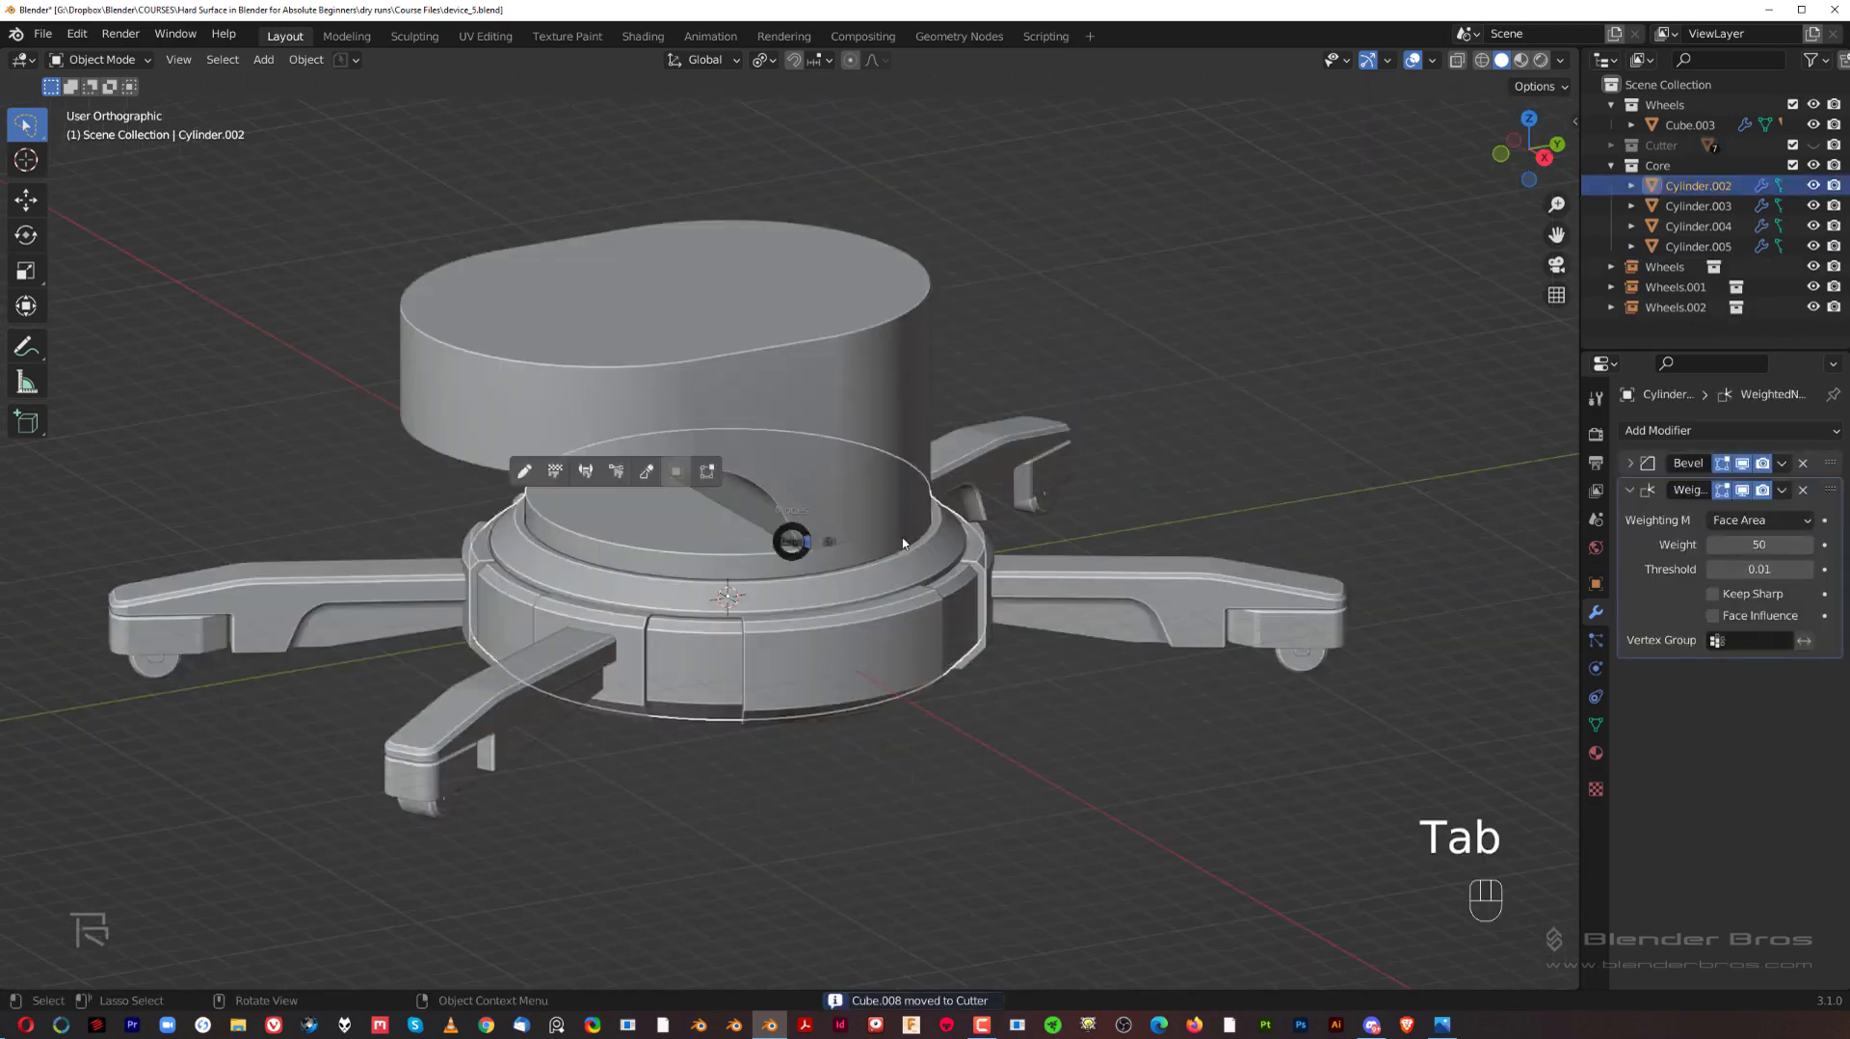
{"action": "left_click", "coordinate": [724, 534]}
{"action": "key", "text": "shift+d"}
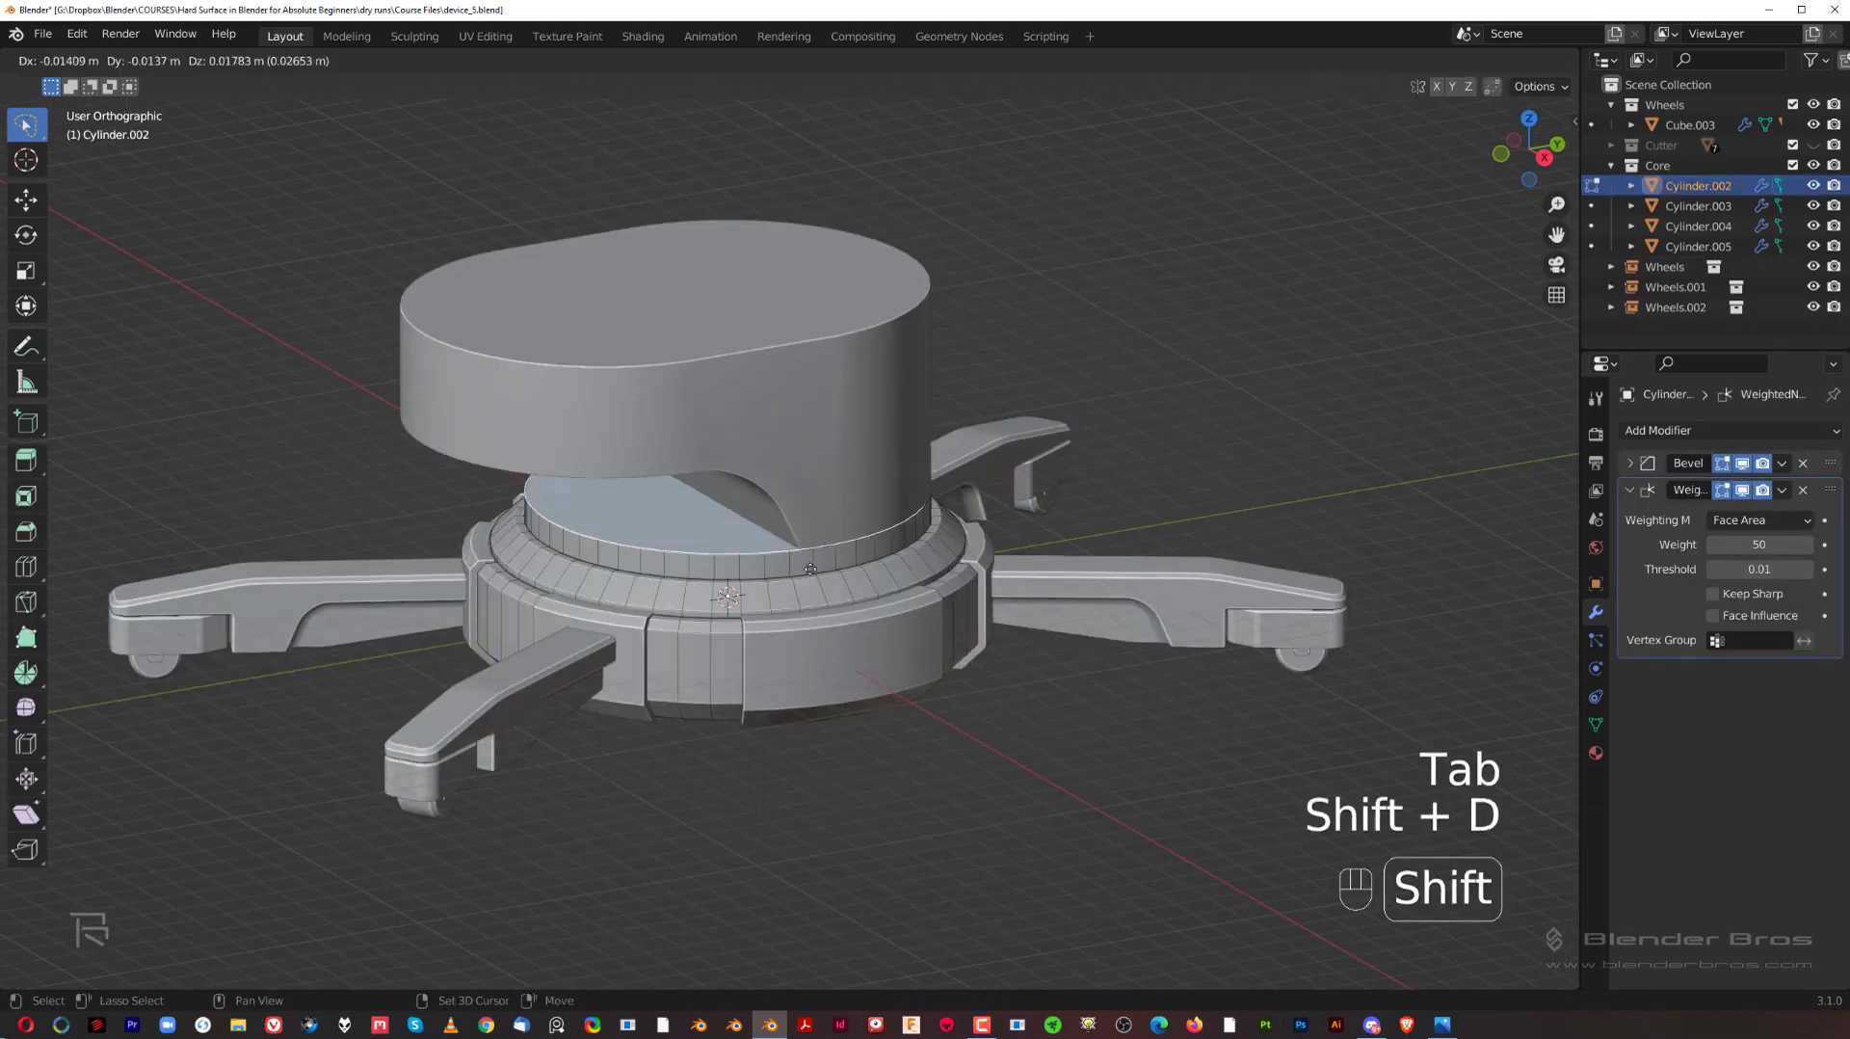
{"action": "right_click", "coordinate": [1102, 248]}
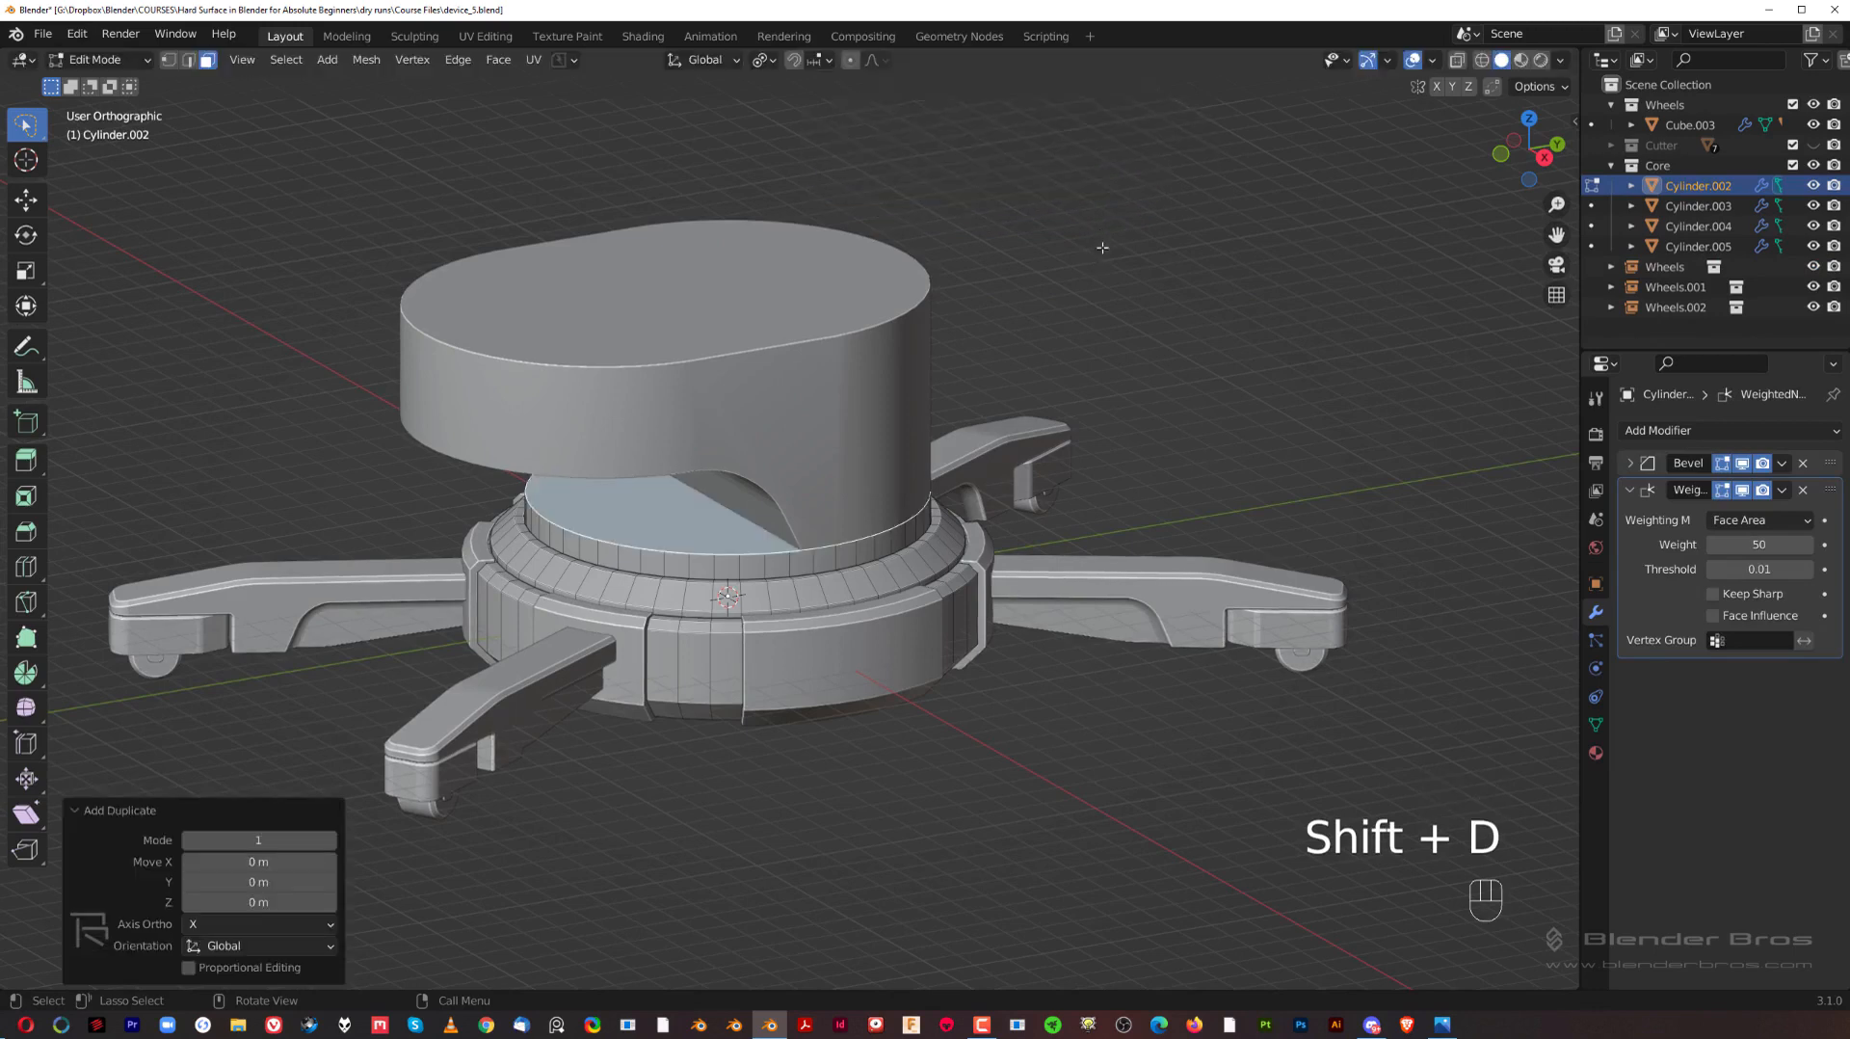
{"action": "key", "text": "p"}
{"action": "left_click", "coordinate": [1077, 345]}
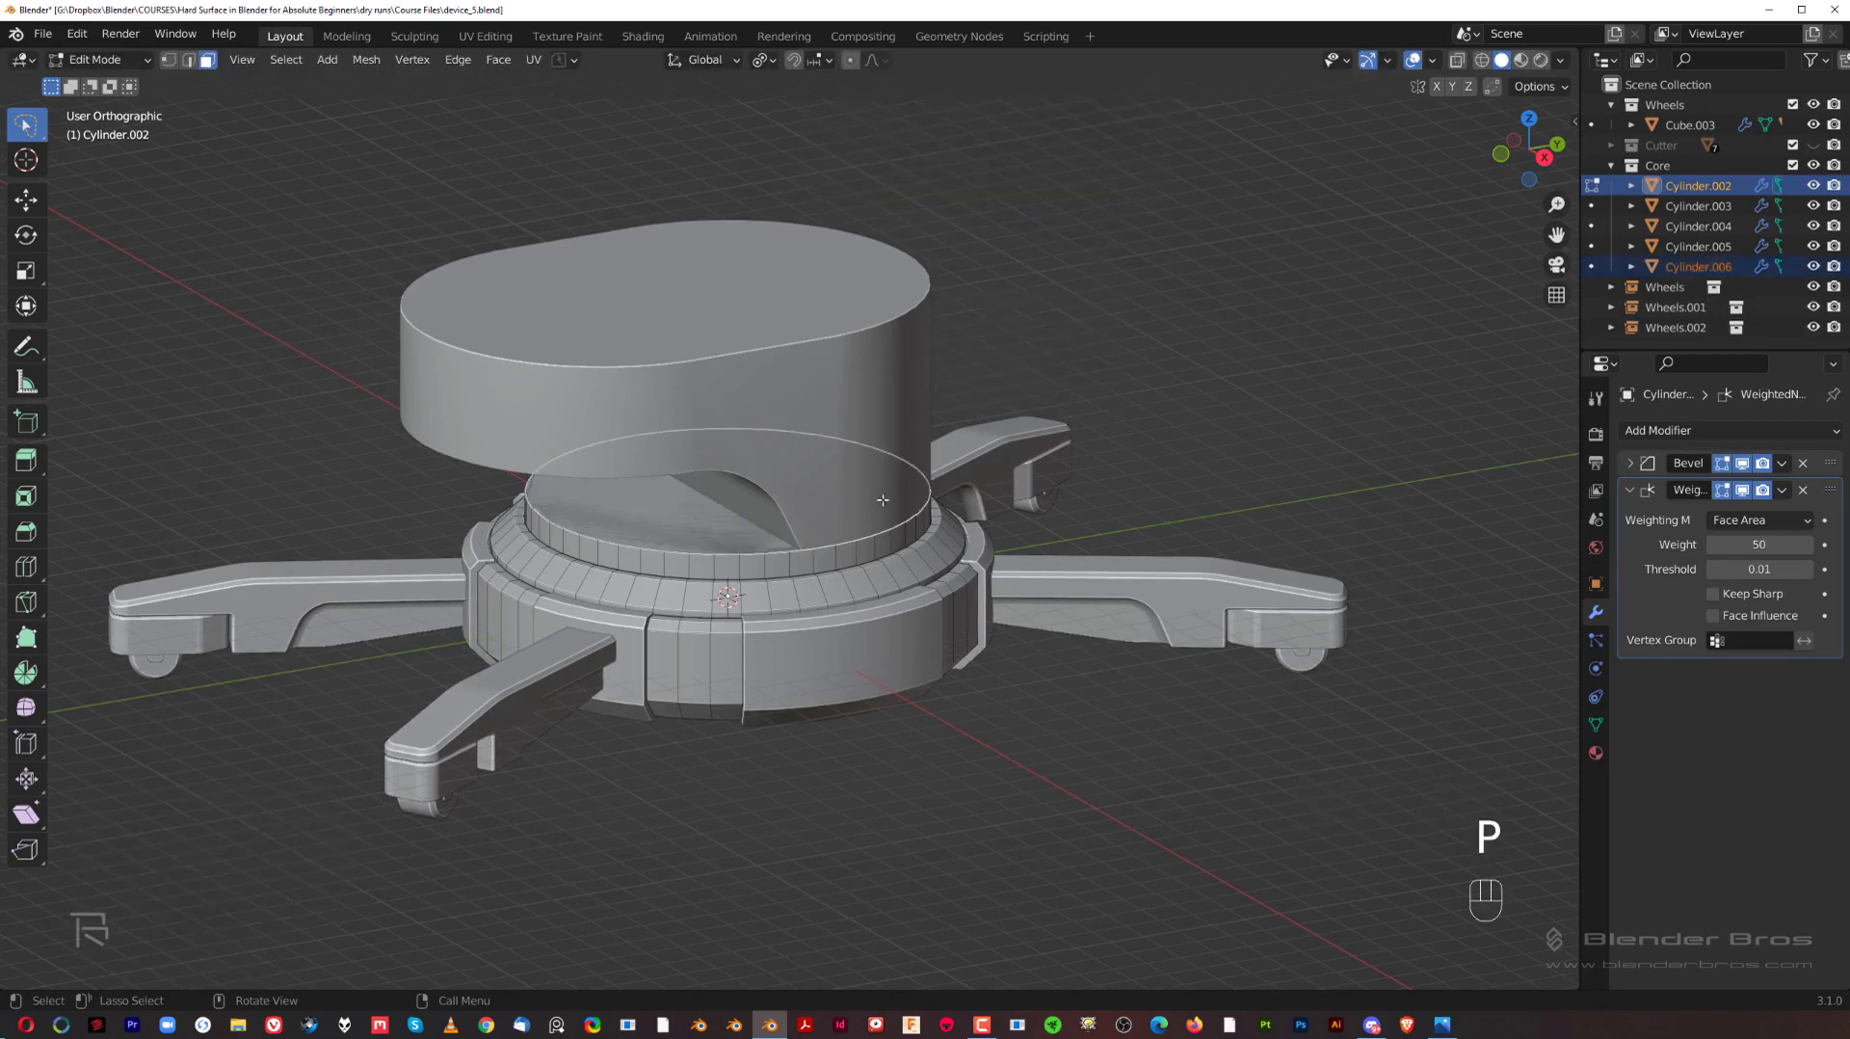
Step: Extrude the separated hub disc upward into a cylinder that rises above the top of the upper body
{"action": "key", "text": "Tab"}
{"action": "left_click", "coordinate": [743, 547]}
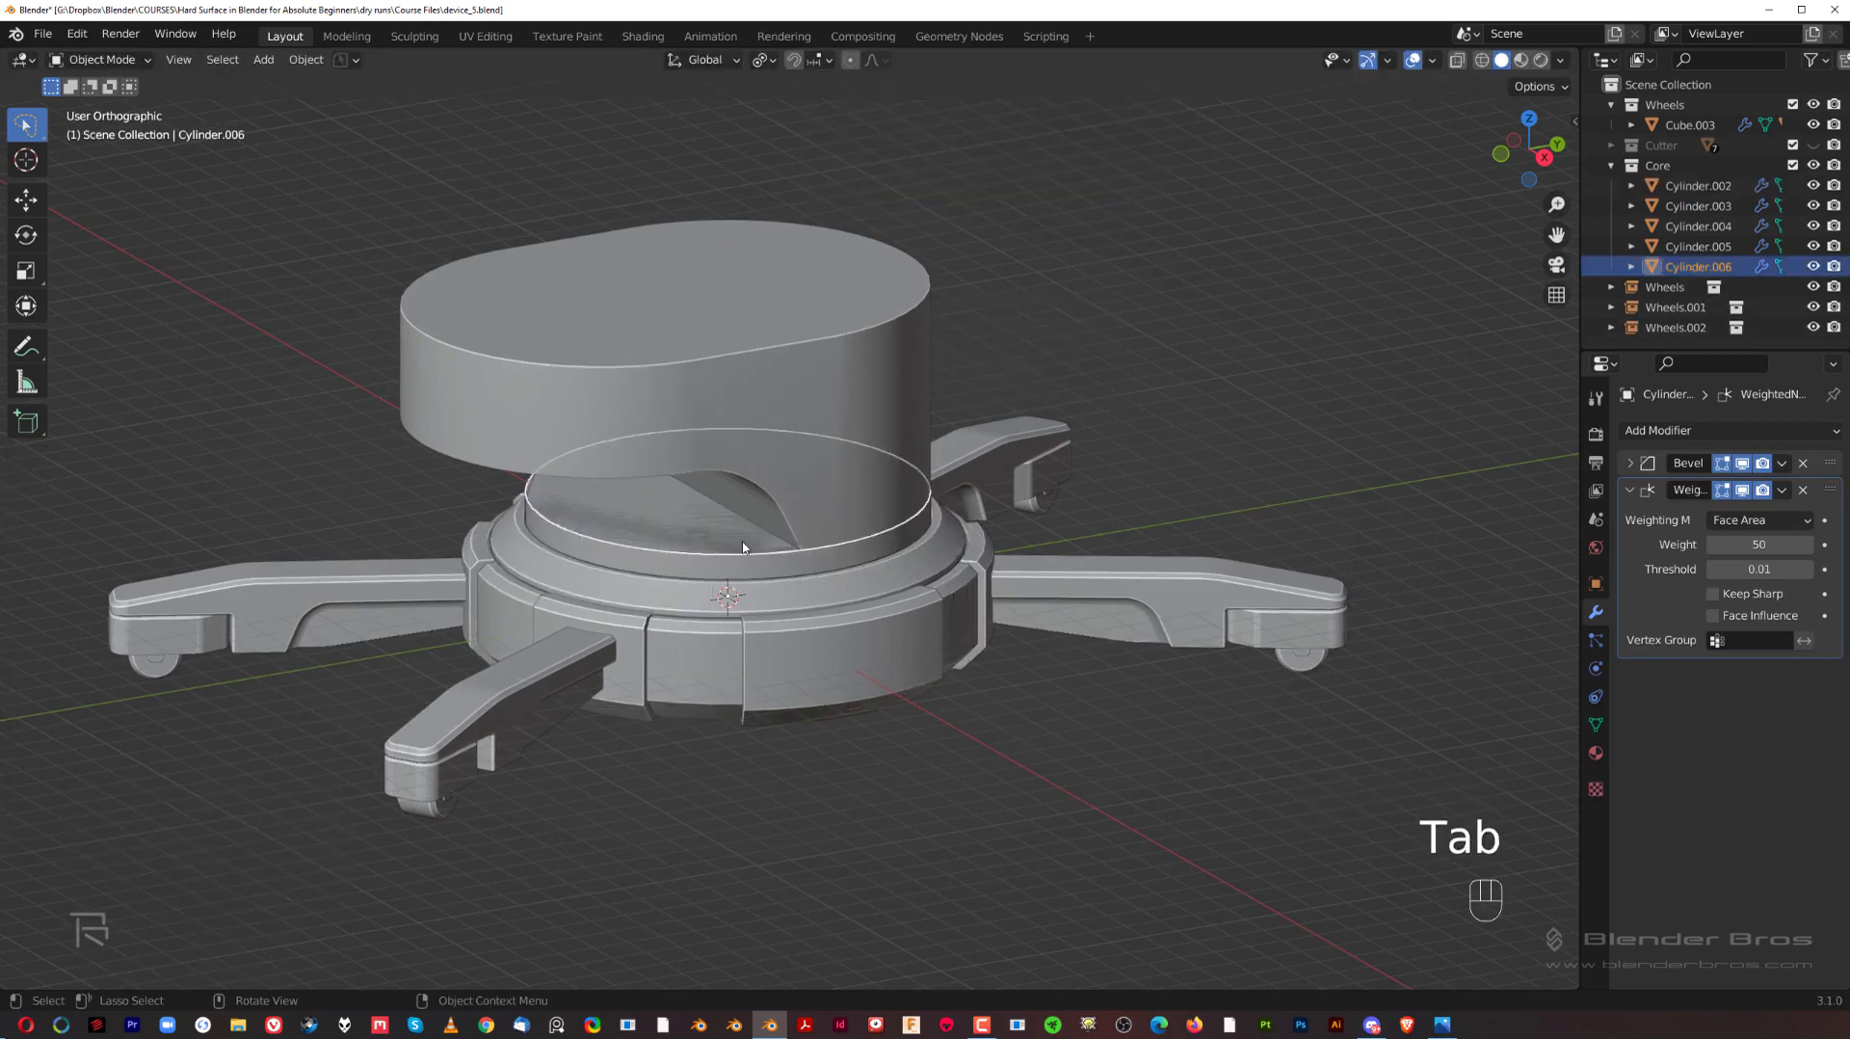
{"action": "key", "text": "g"}
{"action": "right_click", "coordinate": [771, 420]}
{"action": "key", "text": "Tab"}
{"action": "left_click", "coordinate": [680, 516]}
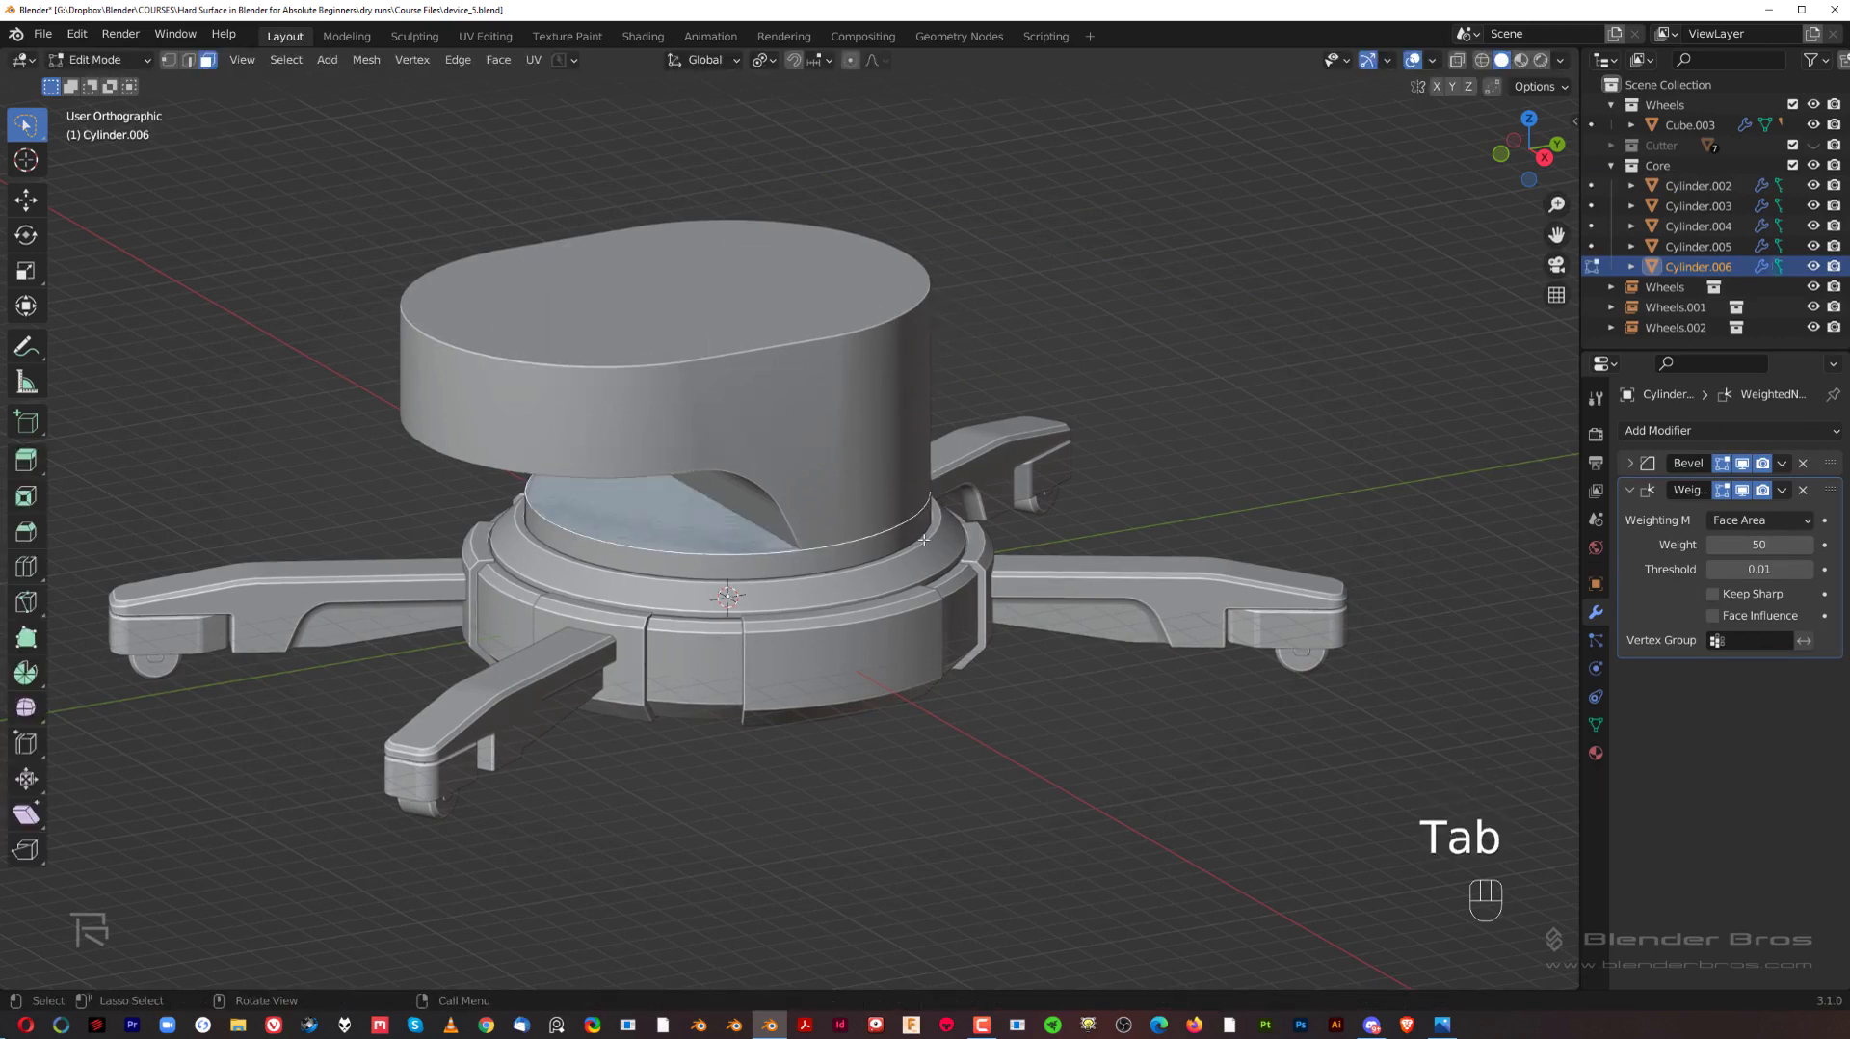
{"action": "key", "text": "e"}
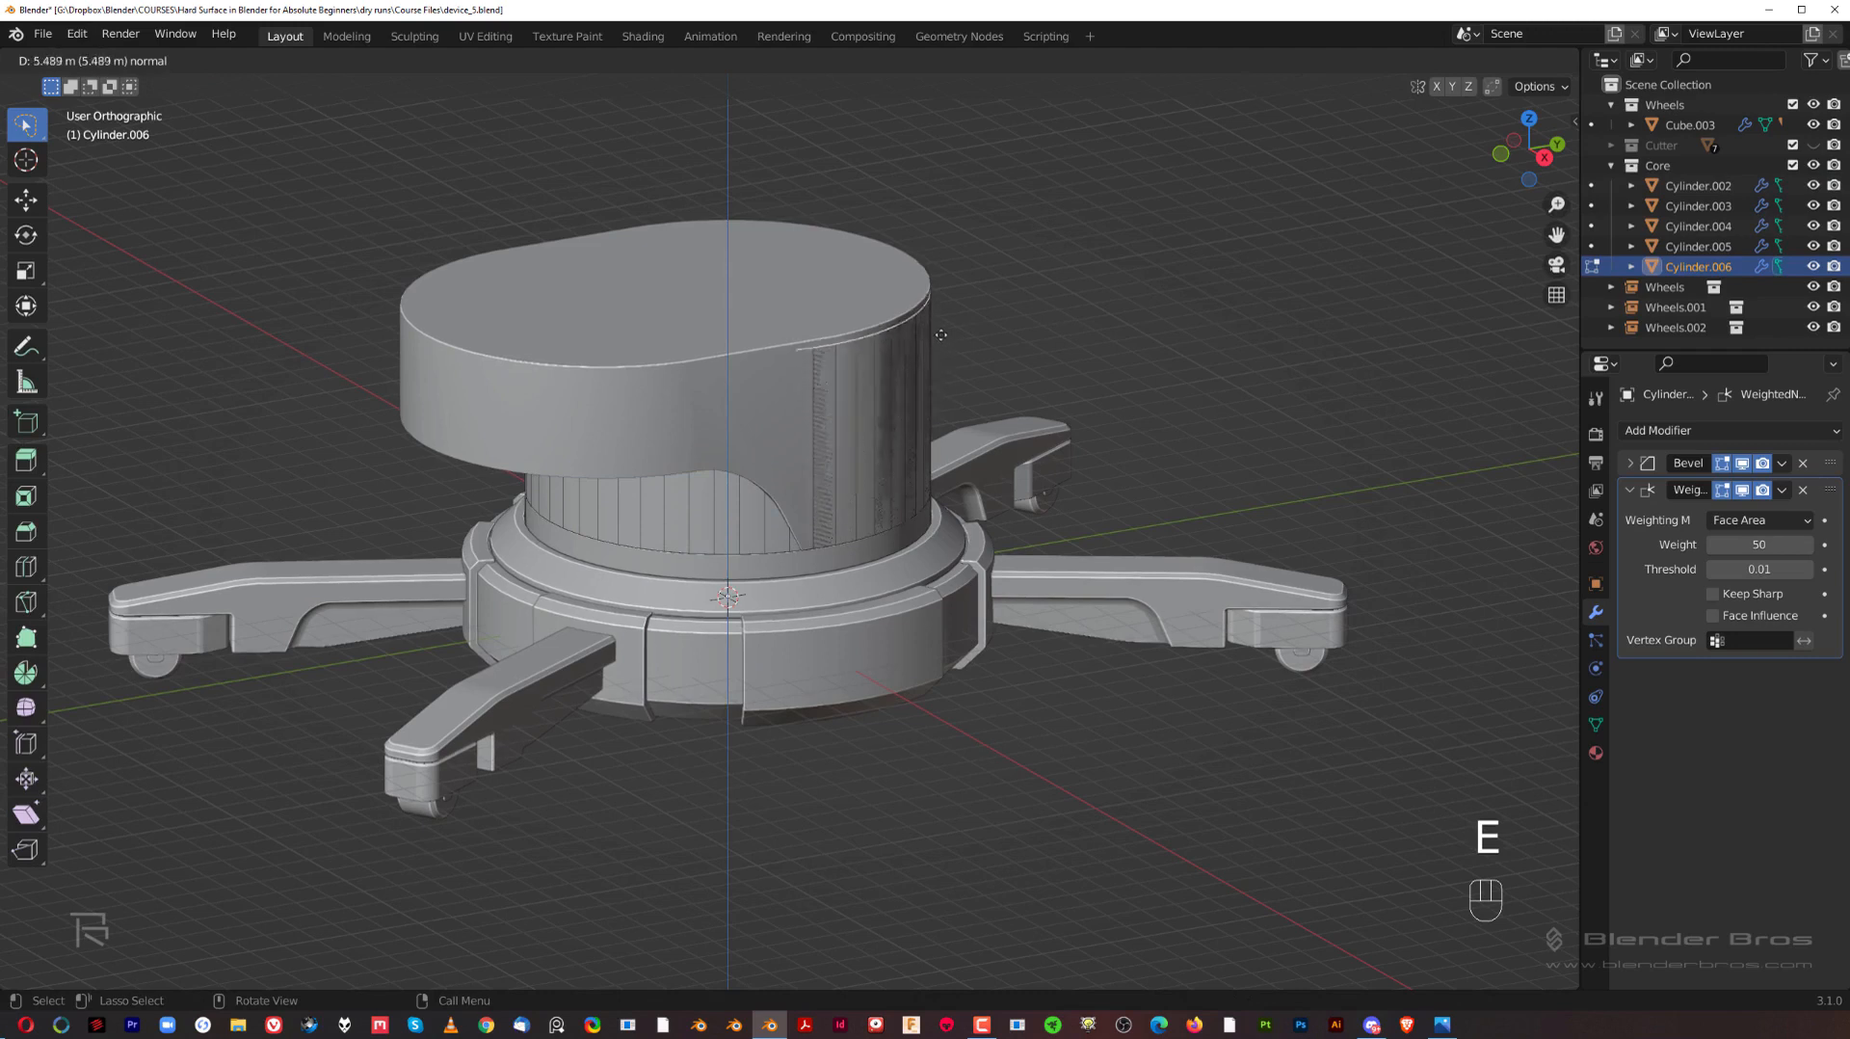
{"action": "left_click", "coordinate": [972, 318]}
{"action": "key", "text": "Tab"}
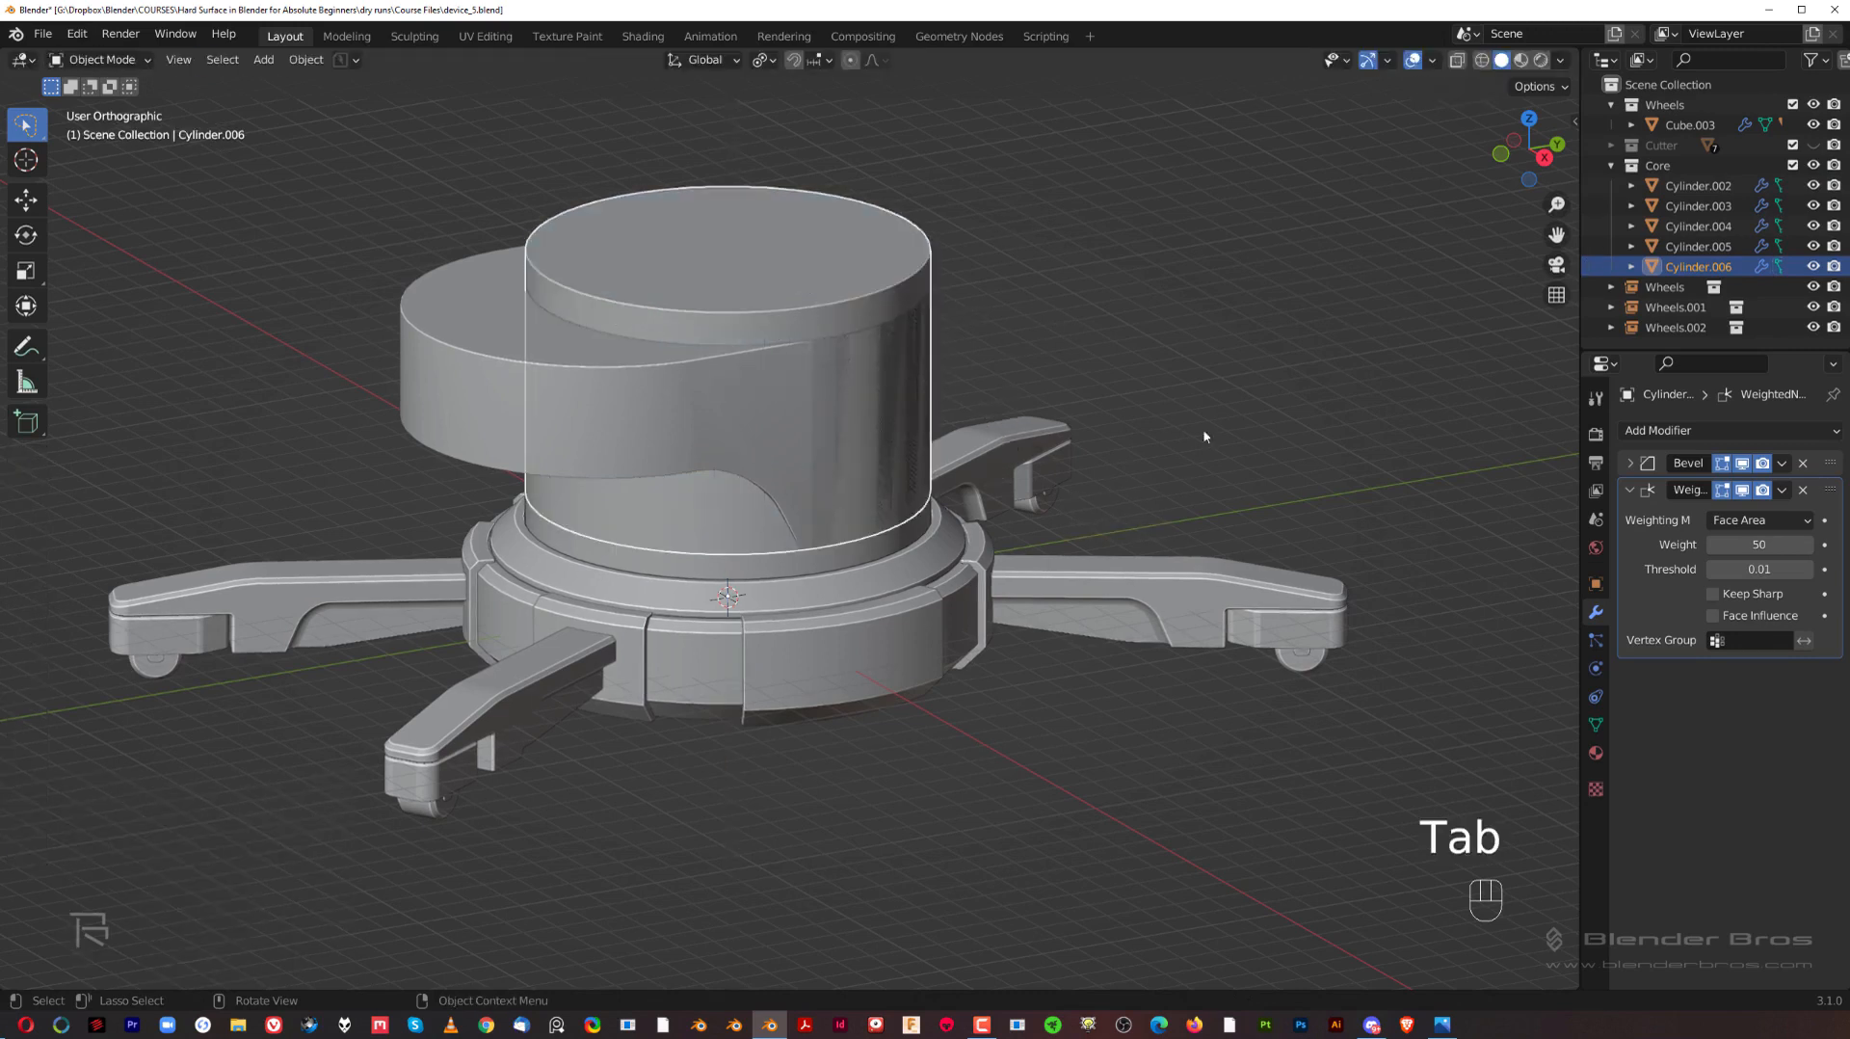
Step: Set the inner cylinder's origin to its geometry and scale it uniformly to 0.916
{"action": "key", "text": "s"}
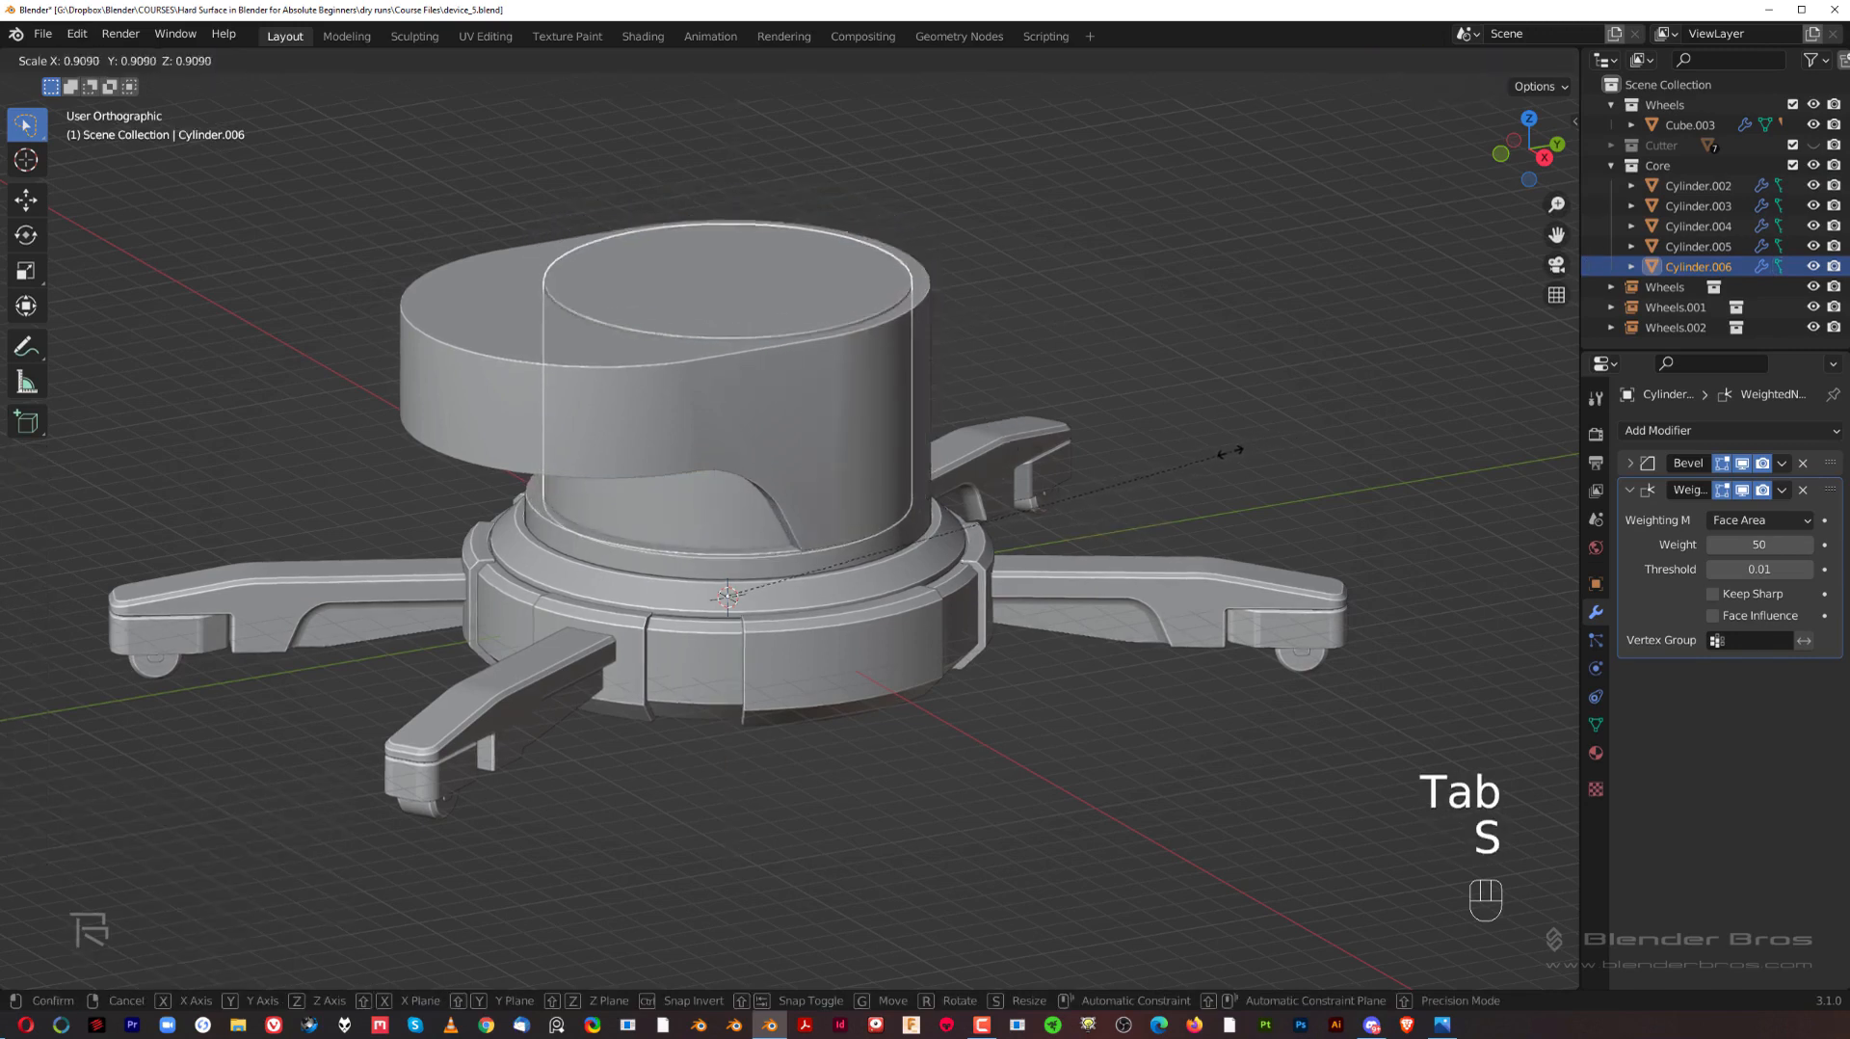
{"action": "right_click", "coordinate": [1175, 483]}
{"action": "middle_click_drag", "start_coordinate": [807, 602], "coordinate": [770, 545]}
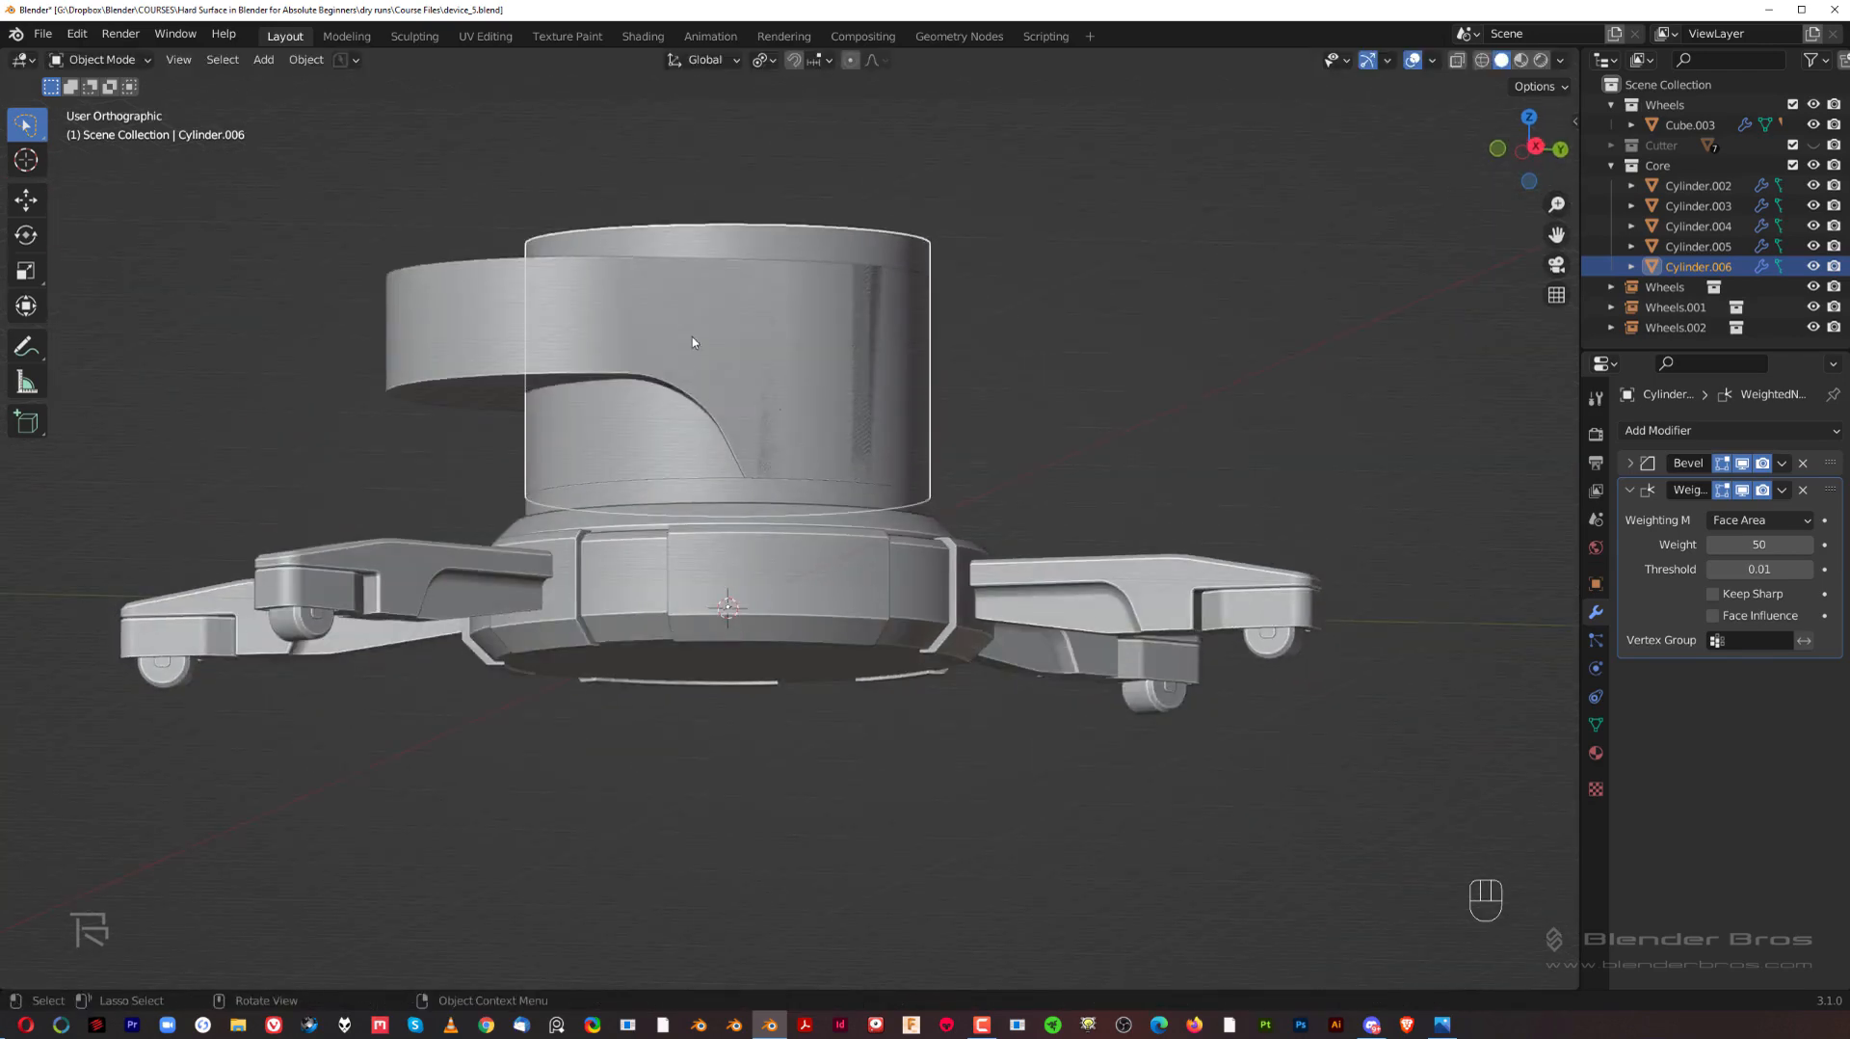
{"action": "middle_click_drag", "start_coordinate": [975, 427], "coordinate": [994, 437]}
{"action": "key", "text": "shift+s"}
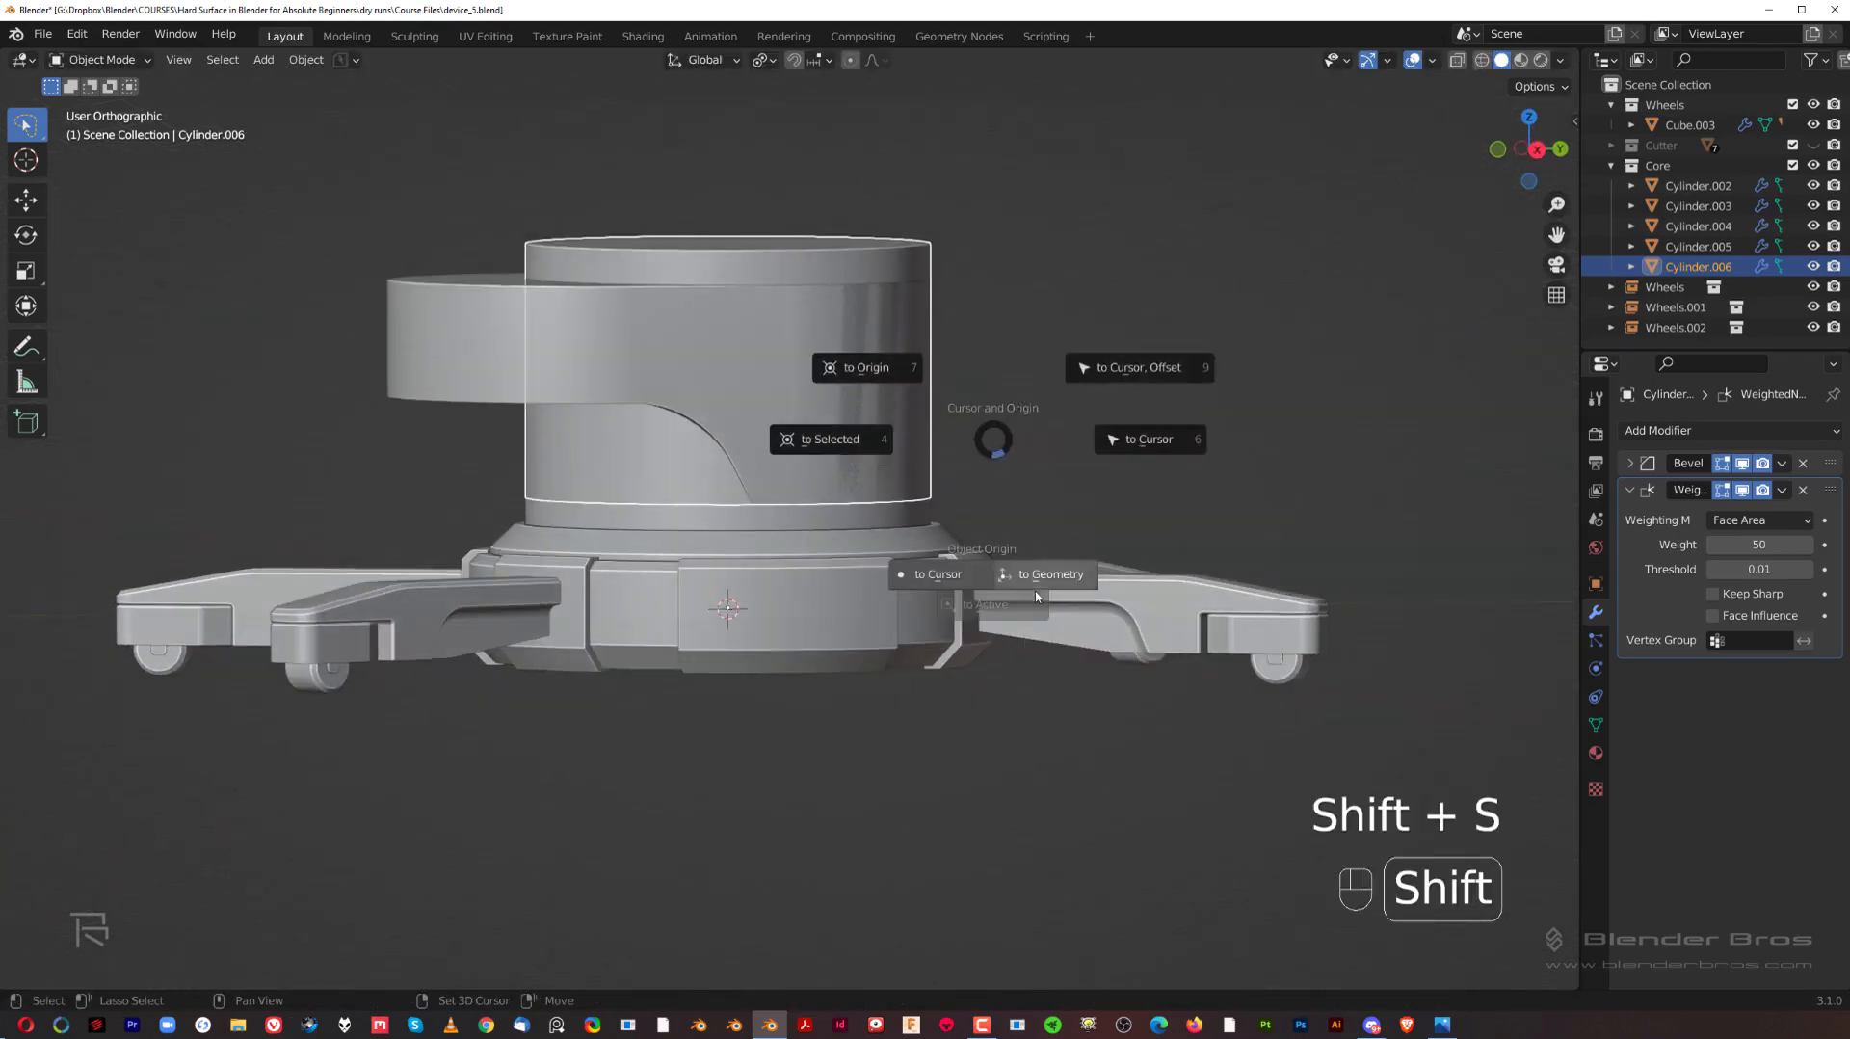
{"action": "left_click", "coordinate": [1050, 582]}
{"action": "key", "text": "s"}
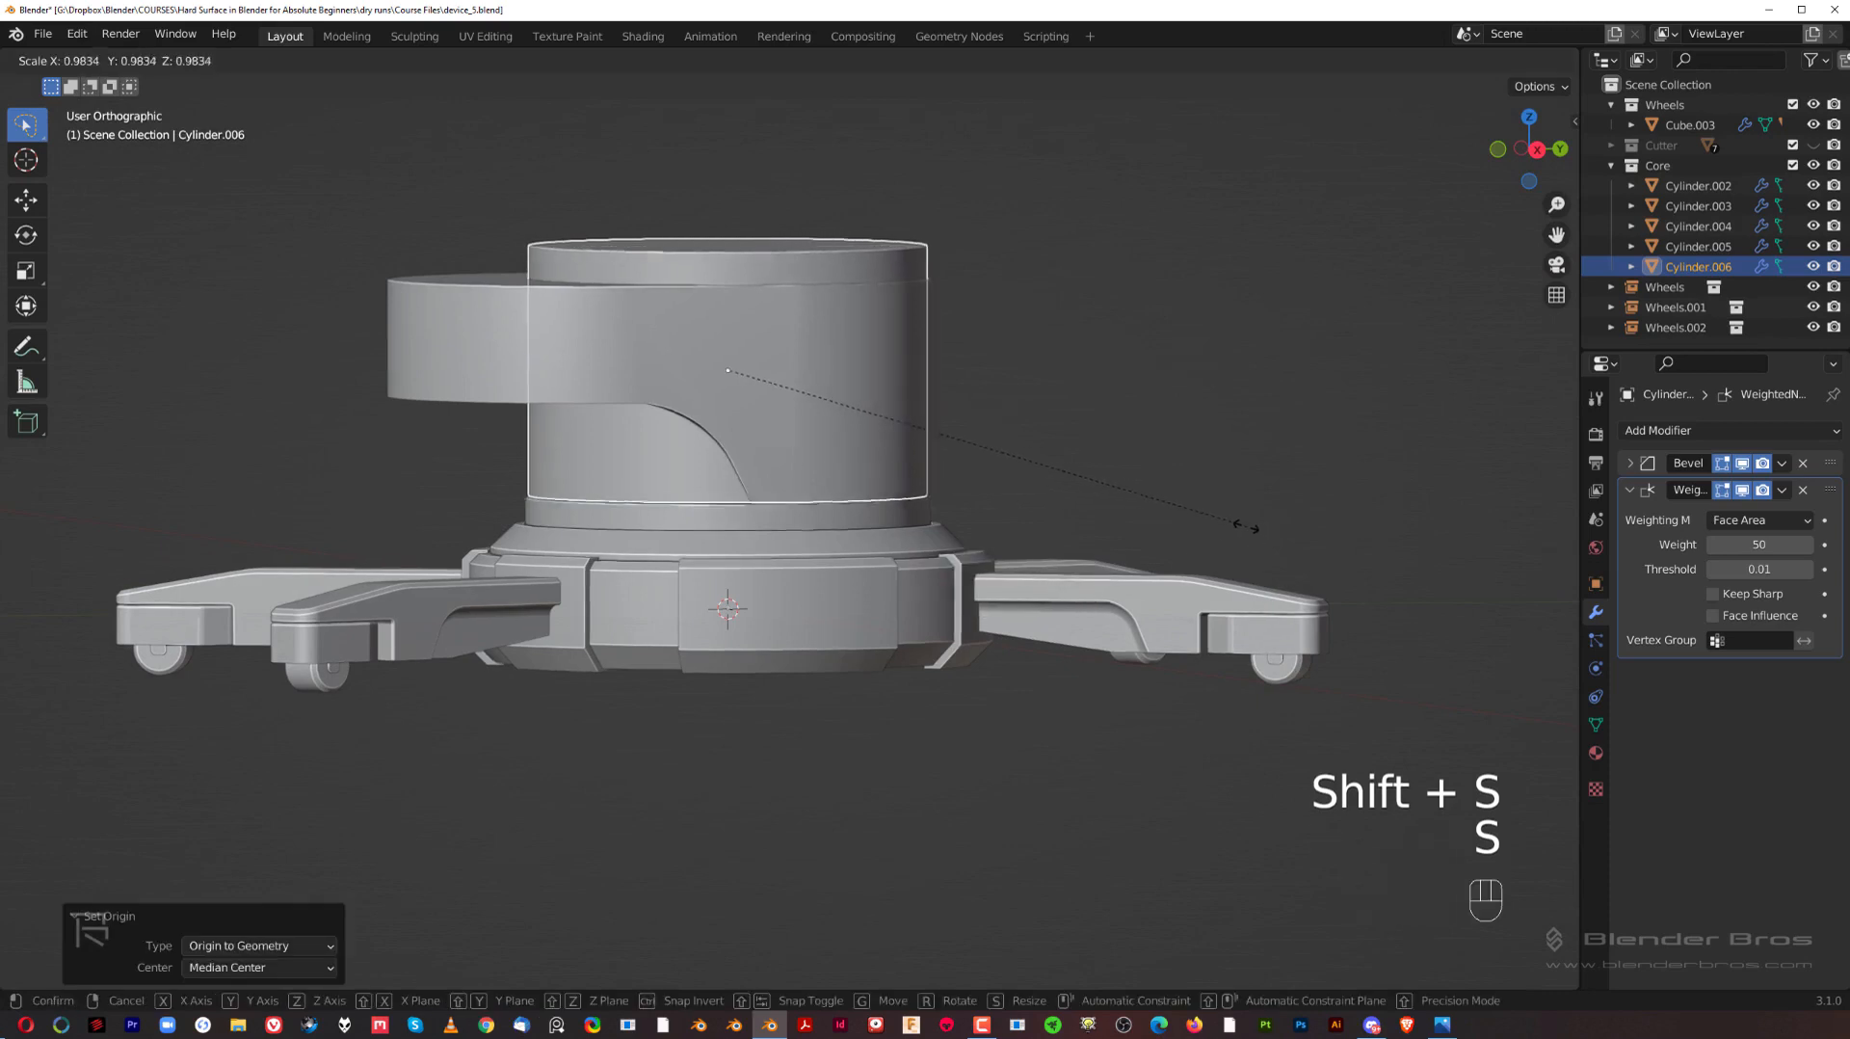
{"action": "left_click", "coordinate": [1202, 506]}
Step: Lower the inner cylinder about 0.24 m along Z to rest on the round hub, viewed from the right side
{"action": "scroll", "coordinate": [978, 466], "scroll_direction": "up", "scroll_amount": 3}
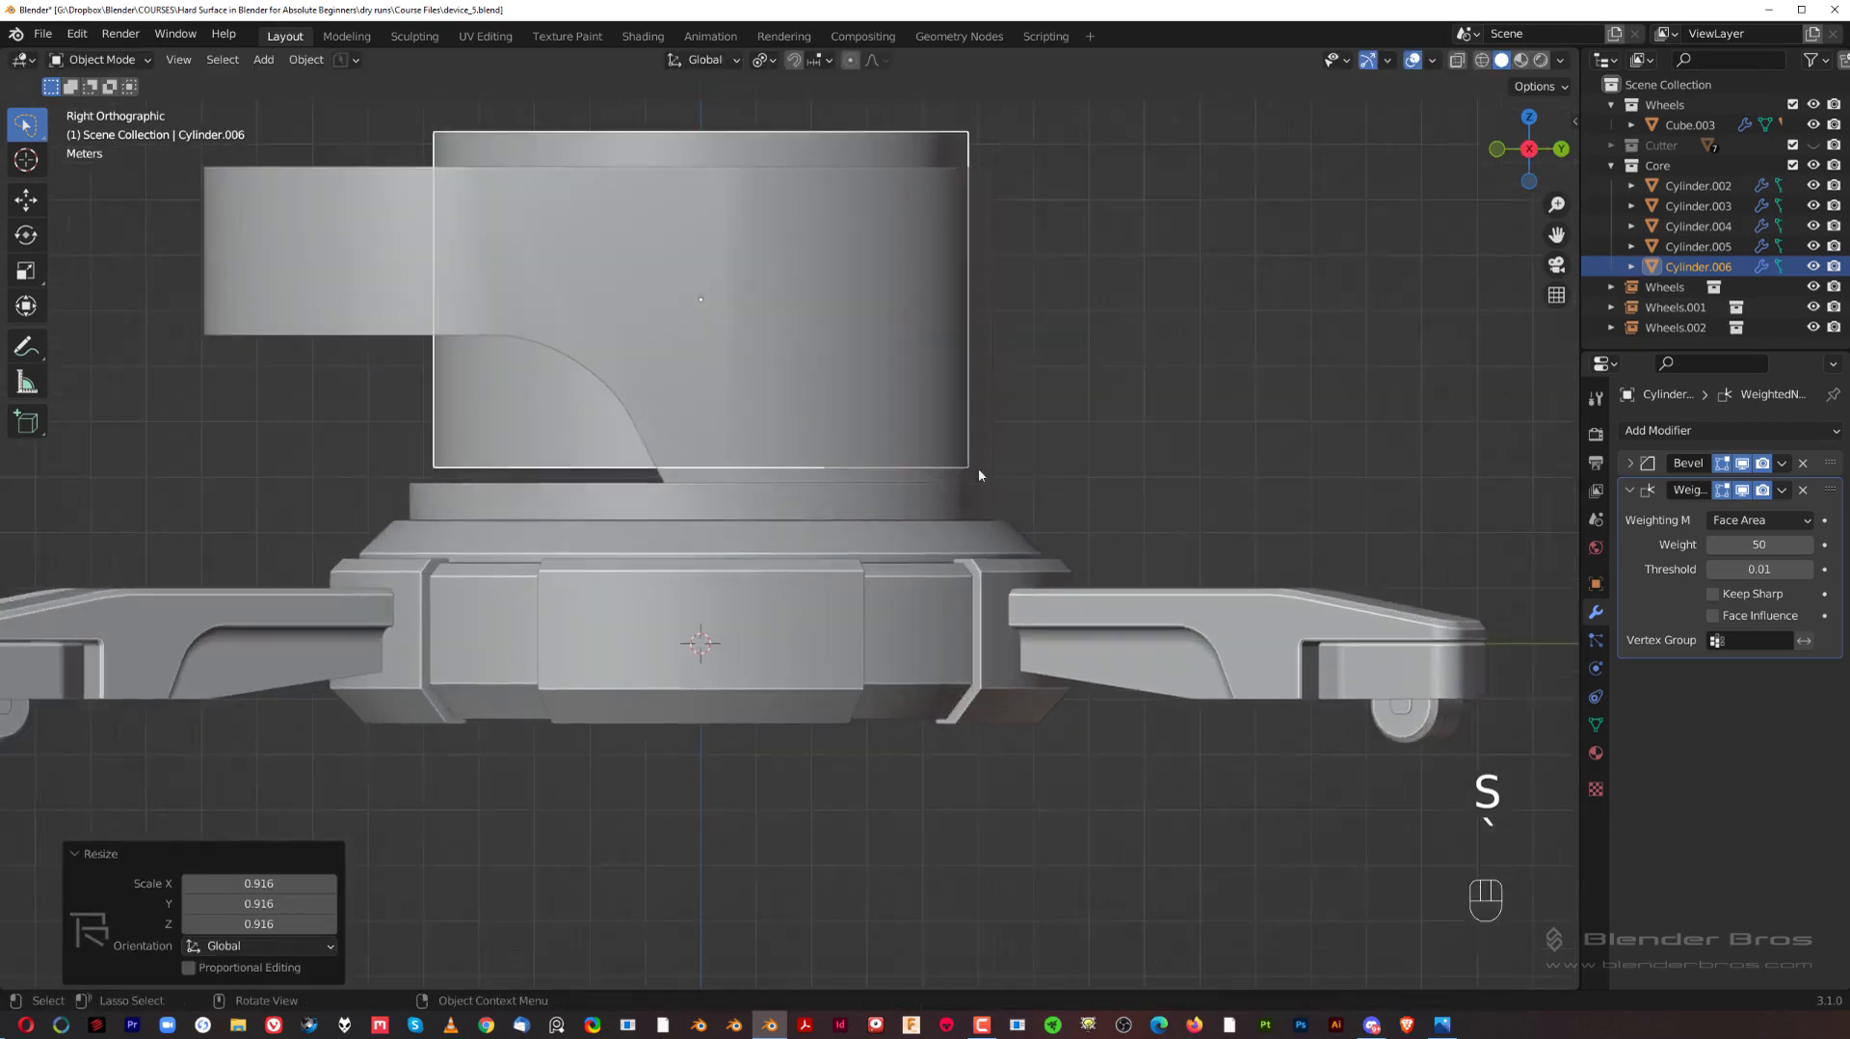
{"action": "scroll", "coordinate": [865, 529], "scroll_direction": "up", "scroll_amount": 1}
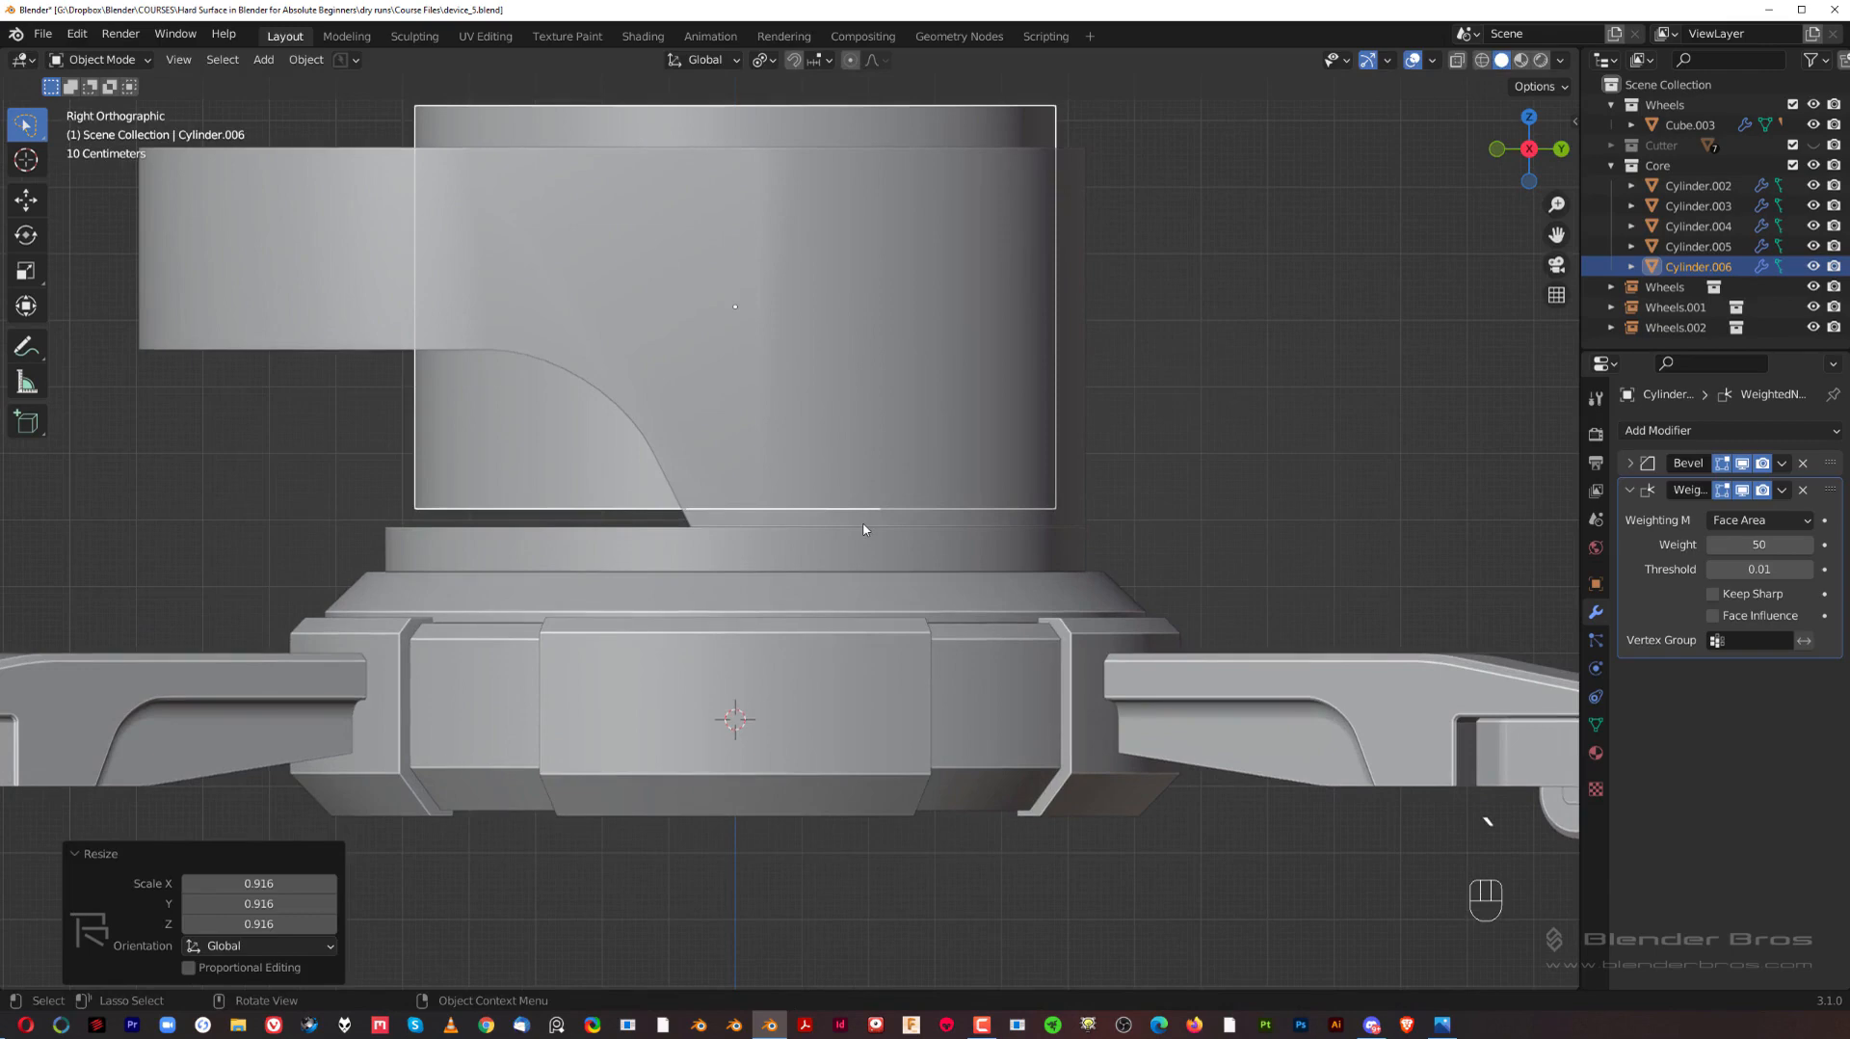
{"action": "key", "text": "g"}
{"action": "key", "text": "z"}
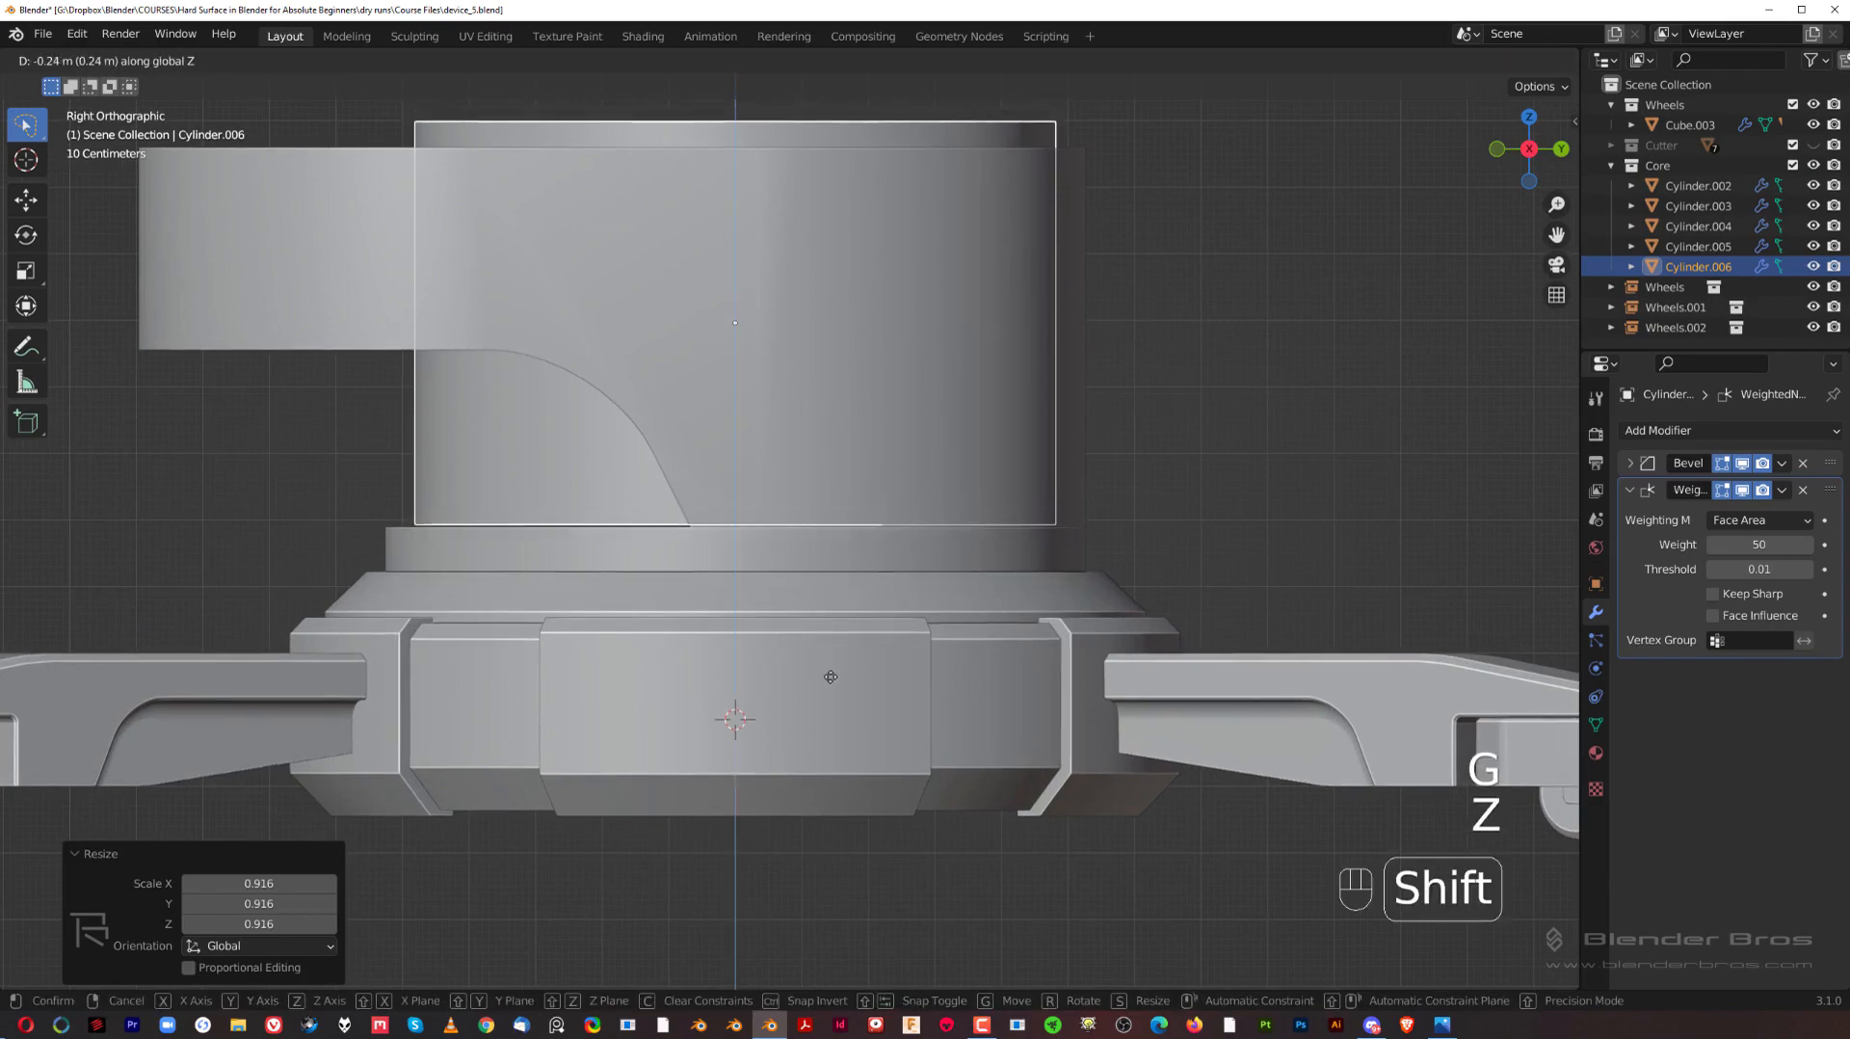
{"action": "left_click", "coordinate": [826, 692]}
{"action": "scroll", "coordinate": [823, 632], "scroll_direction": "down", "scroll_amount": 4}
{"action": "left_click", "coordinate": [1089, 362]}
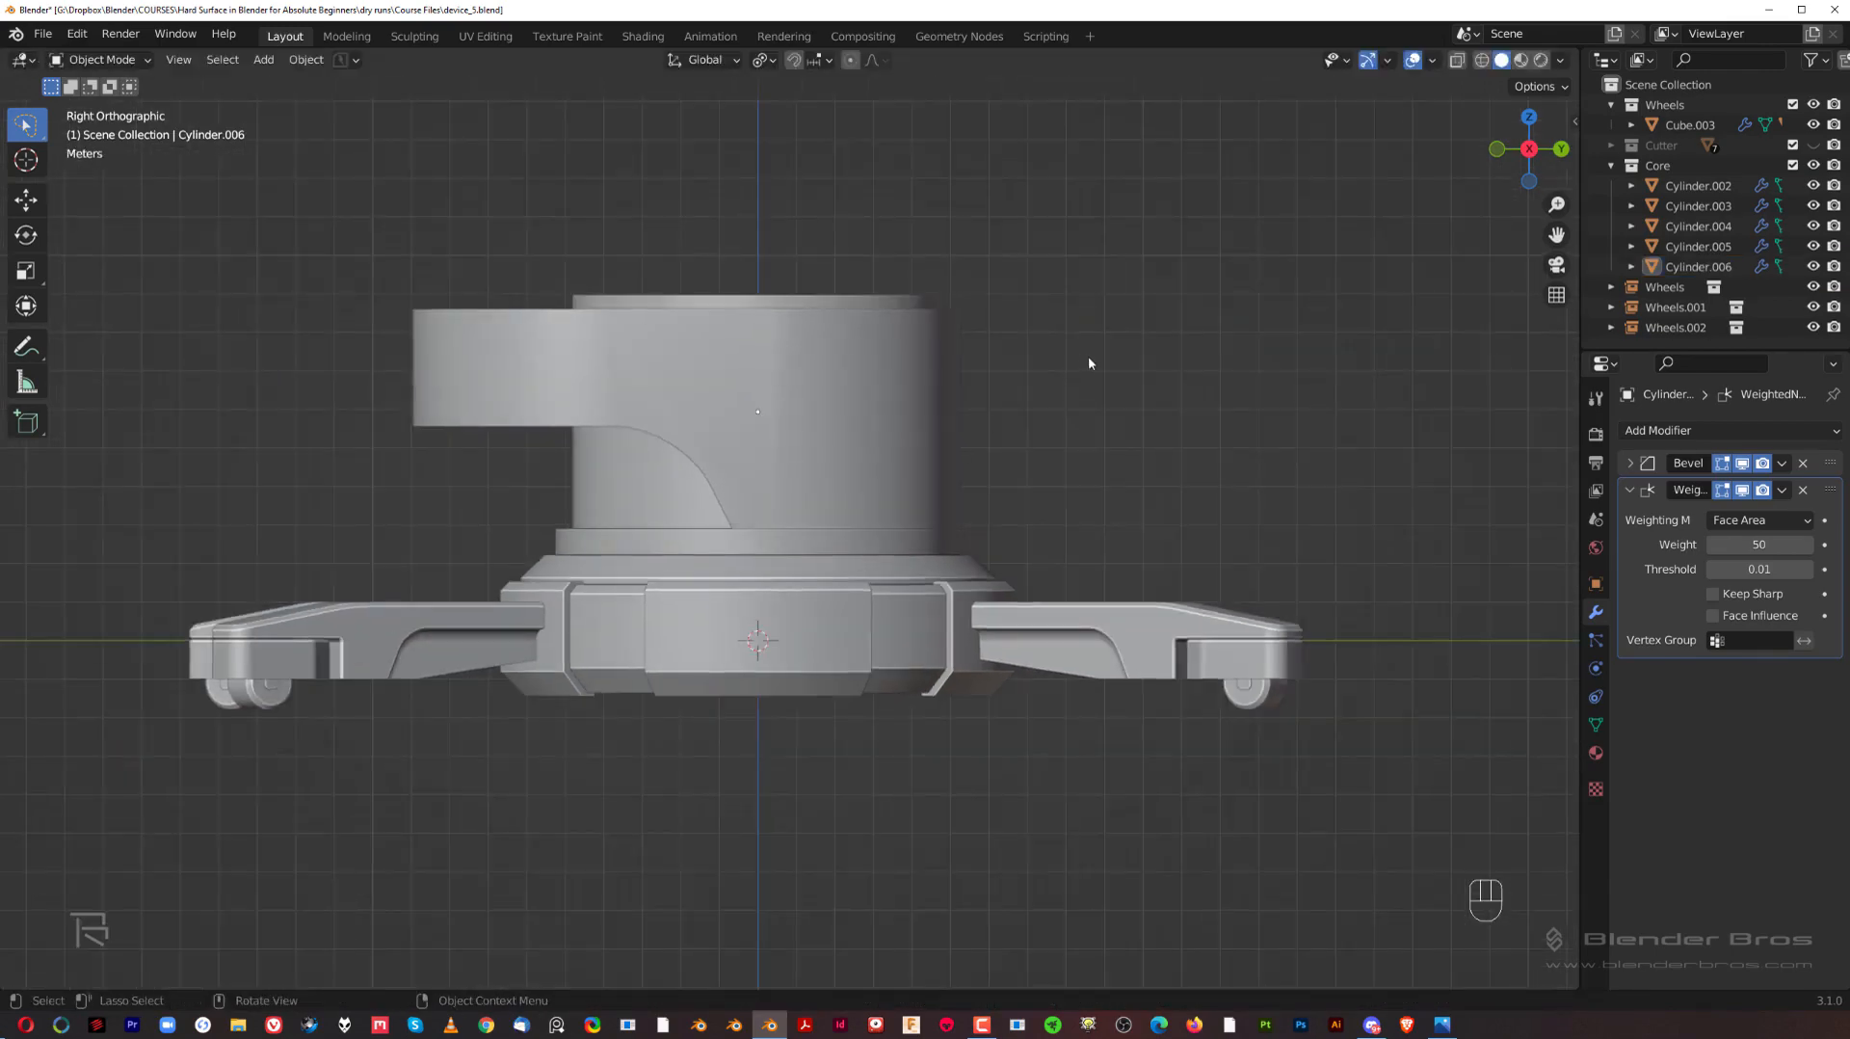
Step: Reorder the upper body's modifiers so the Boolean comes first, followed by Bevel and Weighted Normal
{"action": "middle_click_drag", "start_coordinate": [777, 405], "coordinate": [822, 501]}
{"action": "left_click", "coordinate": [822, 501]}
{"action": "scroll", "coordinate": [822, 501], "scroll_direction": "up", "scroll_amount": 4}
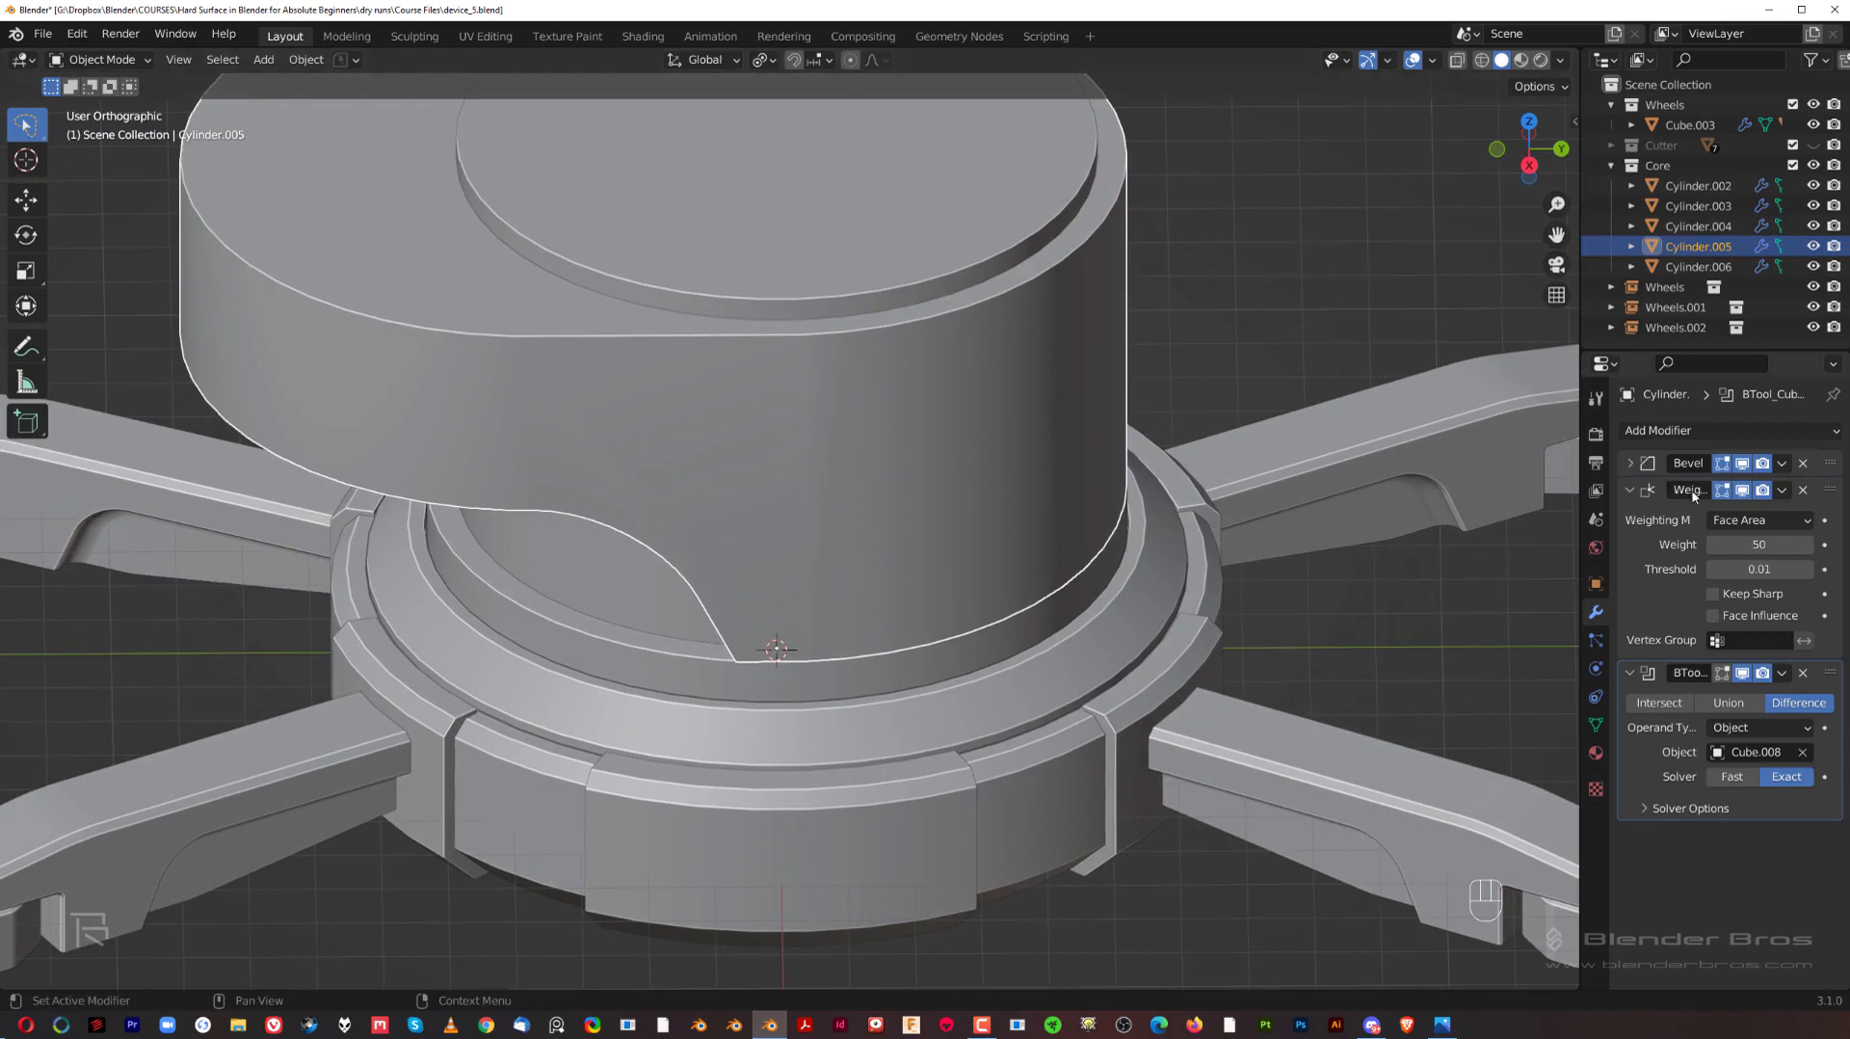
{"action": "scroll", "coordinate": [1277, 489], "scroll_direction": "down", "scroll_amount": 1}
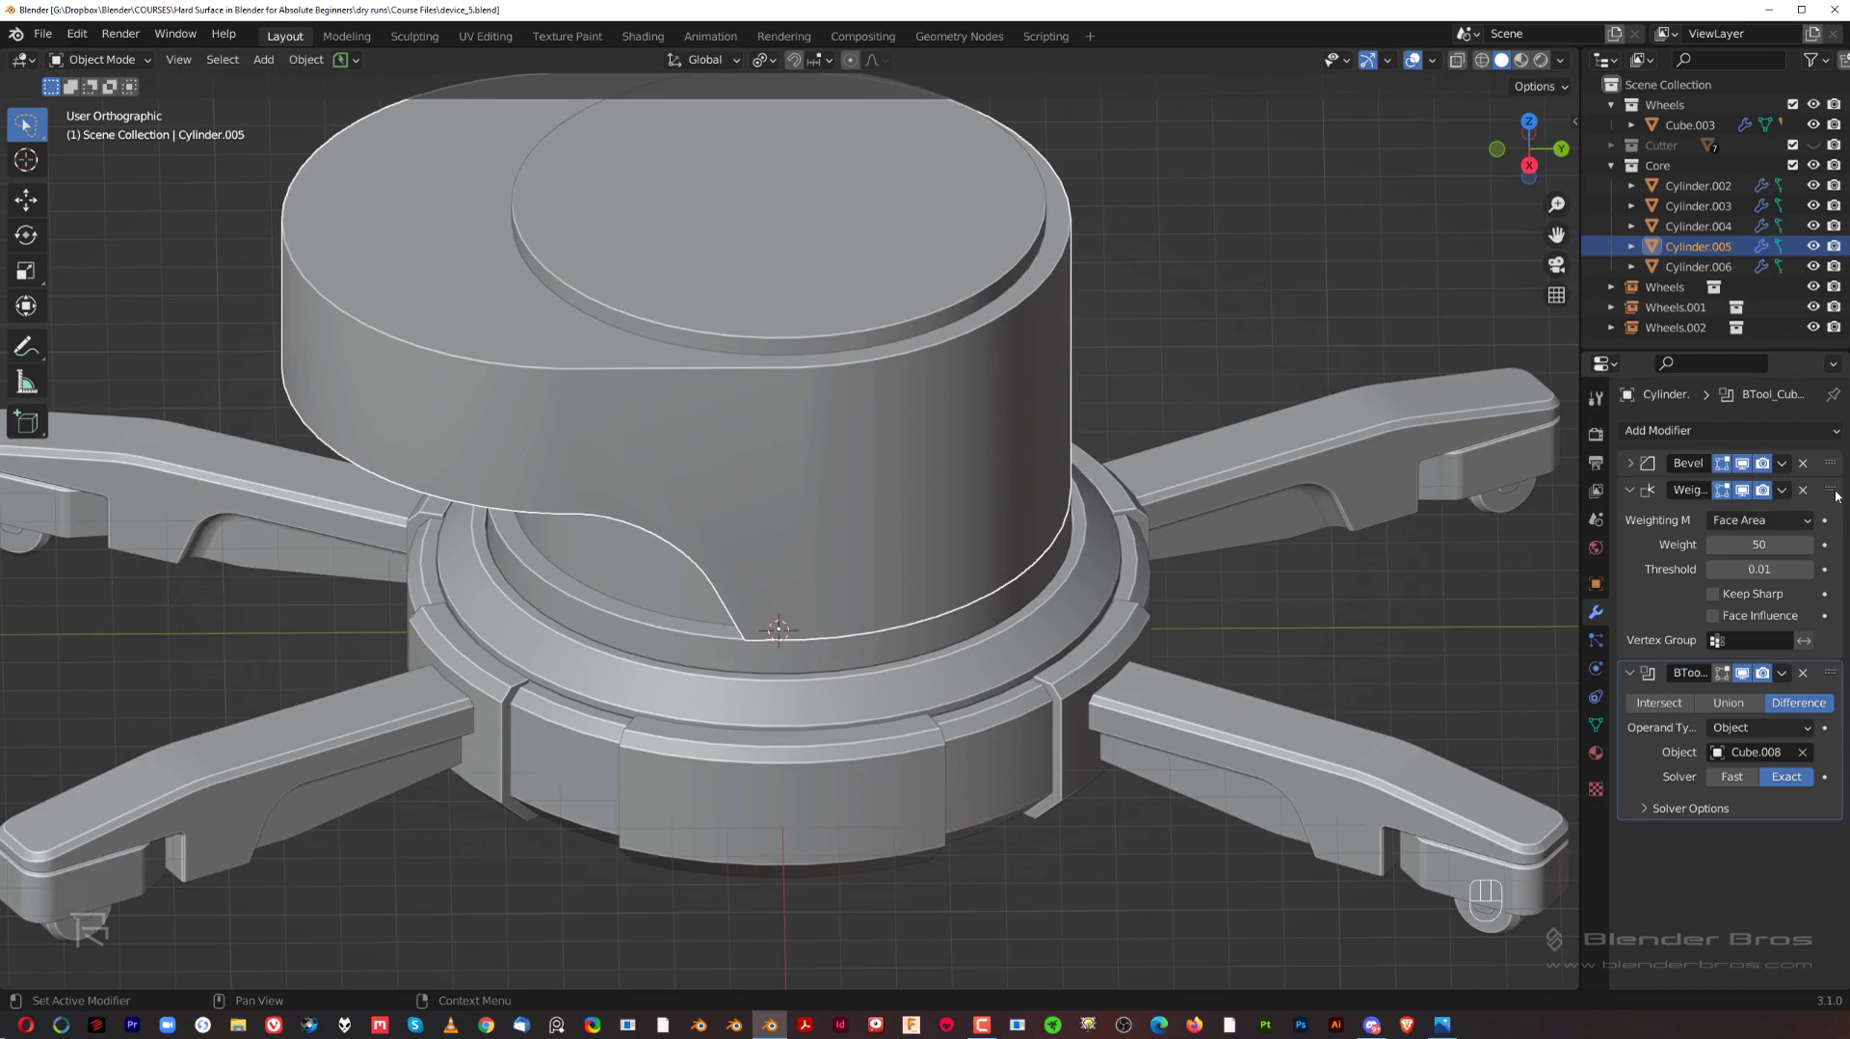
{"action": "left_click_drag", "start_coordinate": [1838, 496], "coordinate": [1837, 658]}
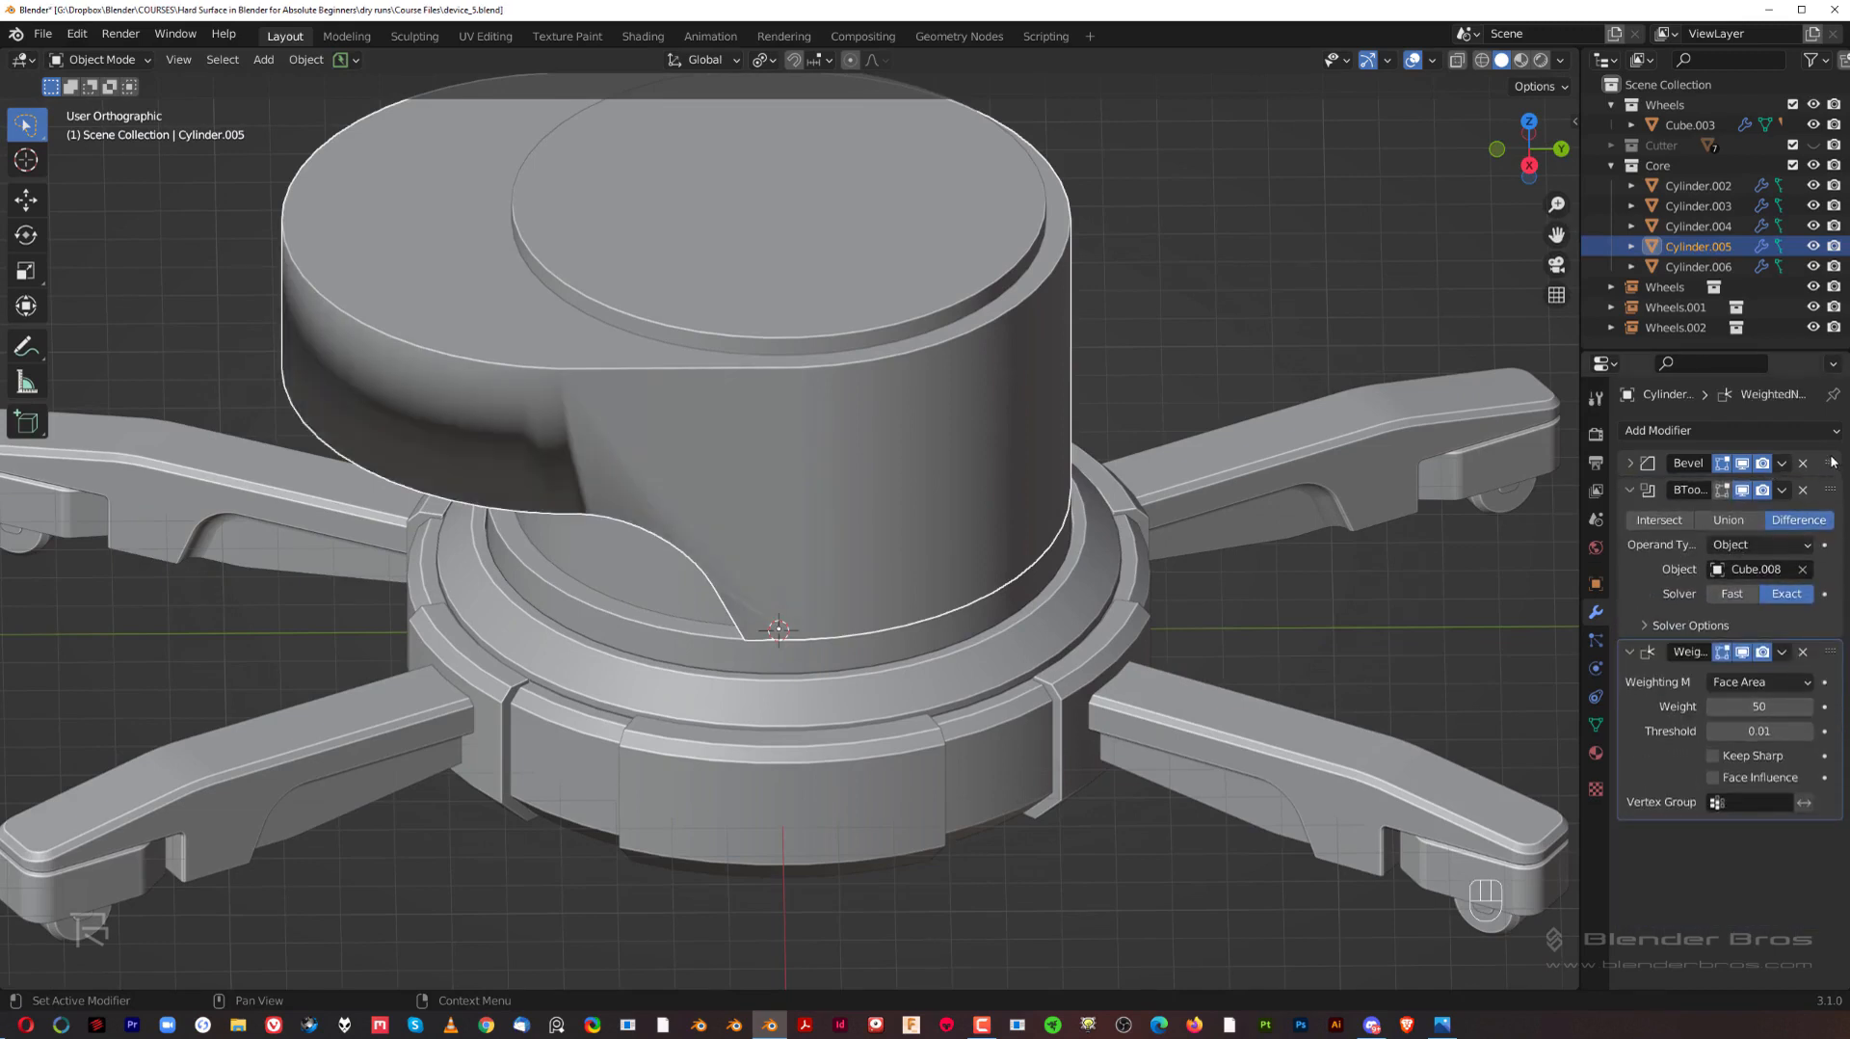
{"action": "left_click_drag", "start_coordinate": [1833, 462], "coordinate": [1831, 626]}
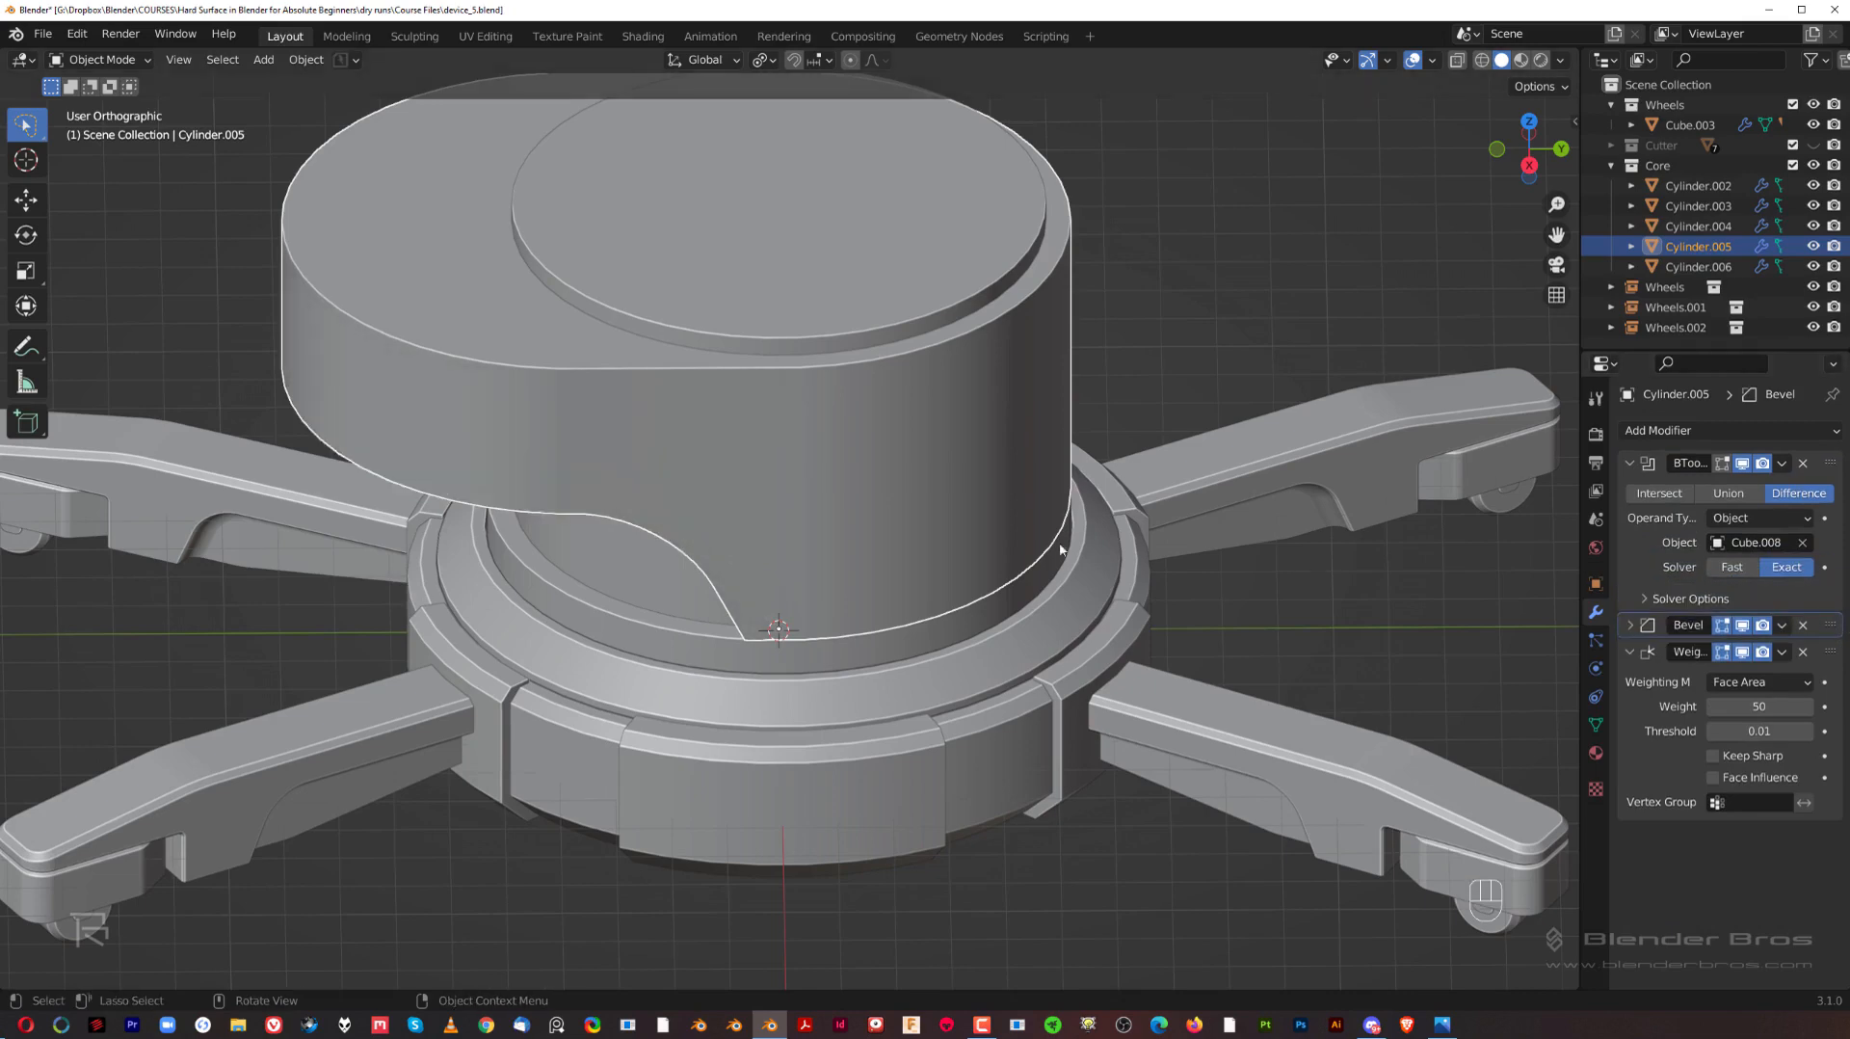
Step: Apply the Boolean modifier on the upper body to make the cut permanent
{"action": "middle_click_drag", "start_coordinate": [1060, 549], "coordinate": [1104, 426]}
{"action": "left_click", "coordinate": [1782, 464]}
{"action": "left_click", "coordinate": [1763, 490]}
Step: Bevel the edges along the upper body's curved underside cut by about 0.259 m with 1 segment
{"action": "scroll", "coordinate": [1041, 438], "scroll_direction": "up", "scroll_amount": 2}
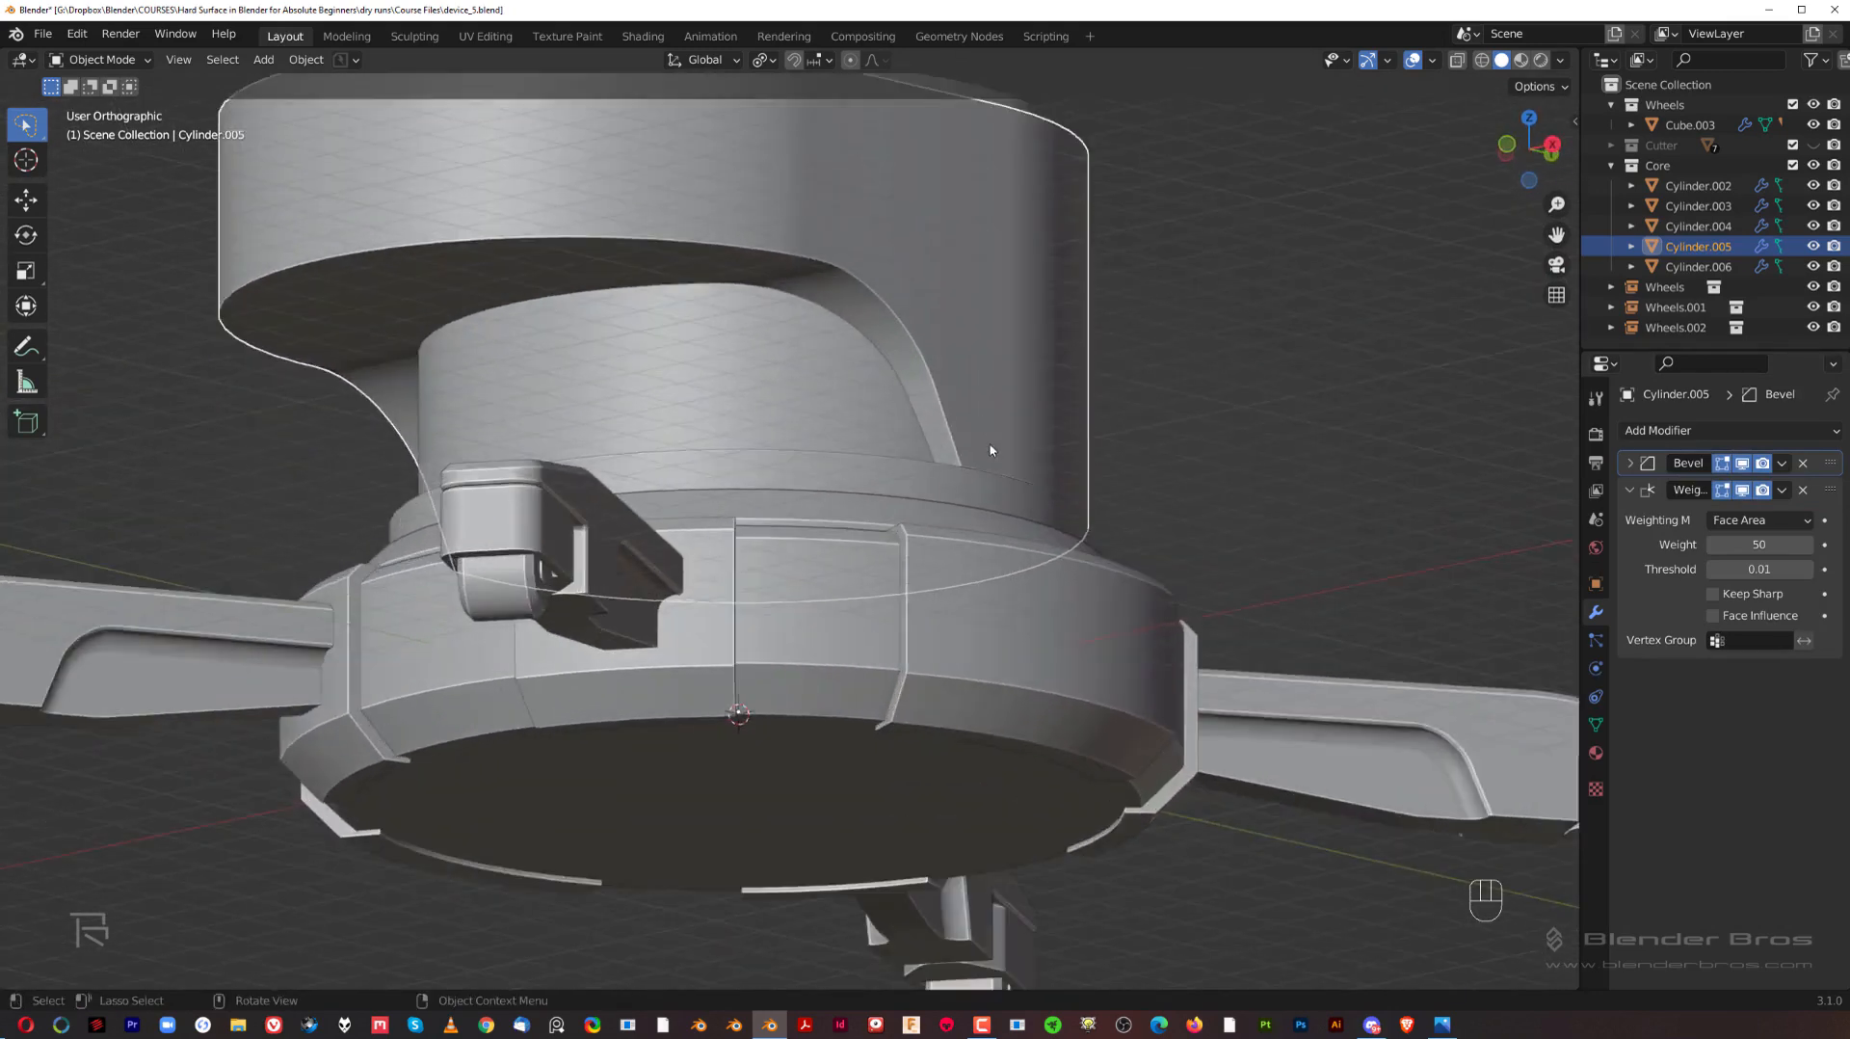
{"action": "middle_click_drag", "start_coordinate": [990, 448], "coordinate": [947, 335]}
{"action": "key", "text": "KP_5"}
{"action": "key", "text": "Tab"}
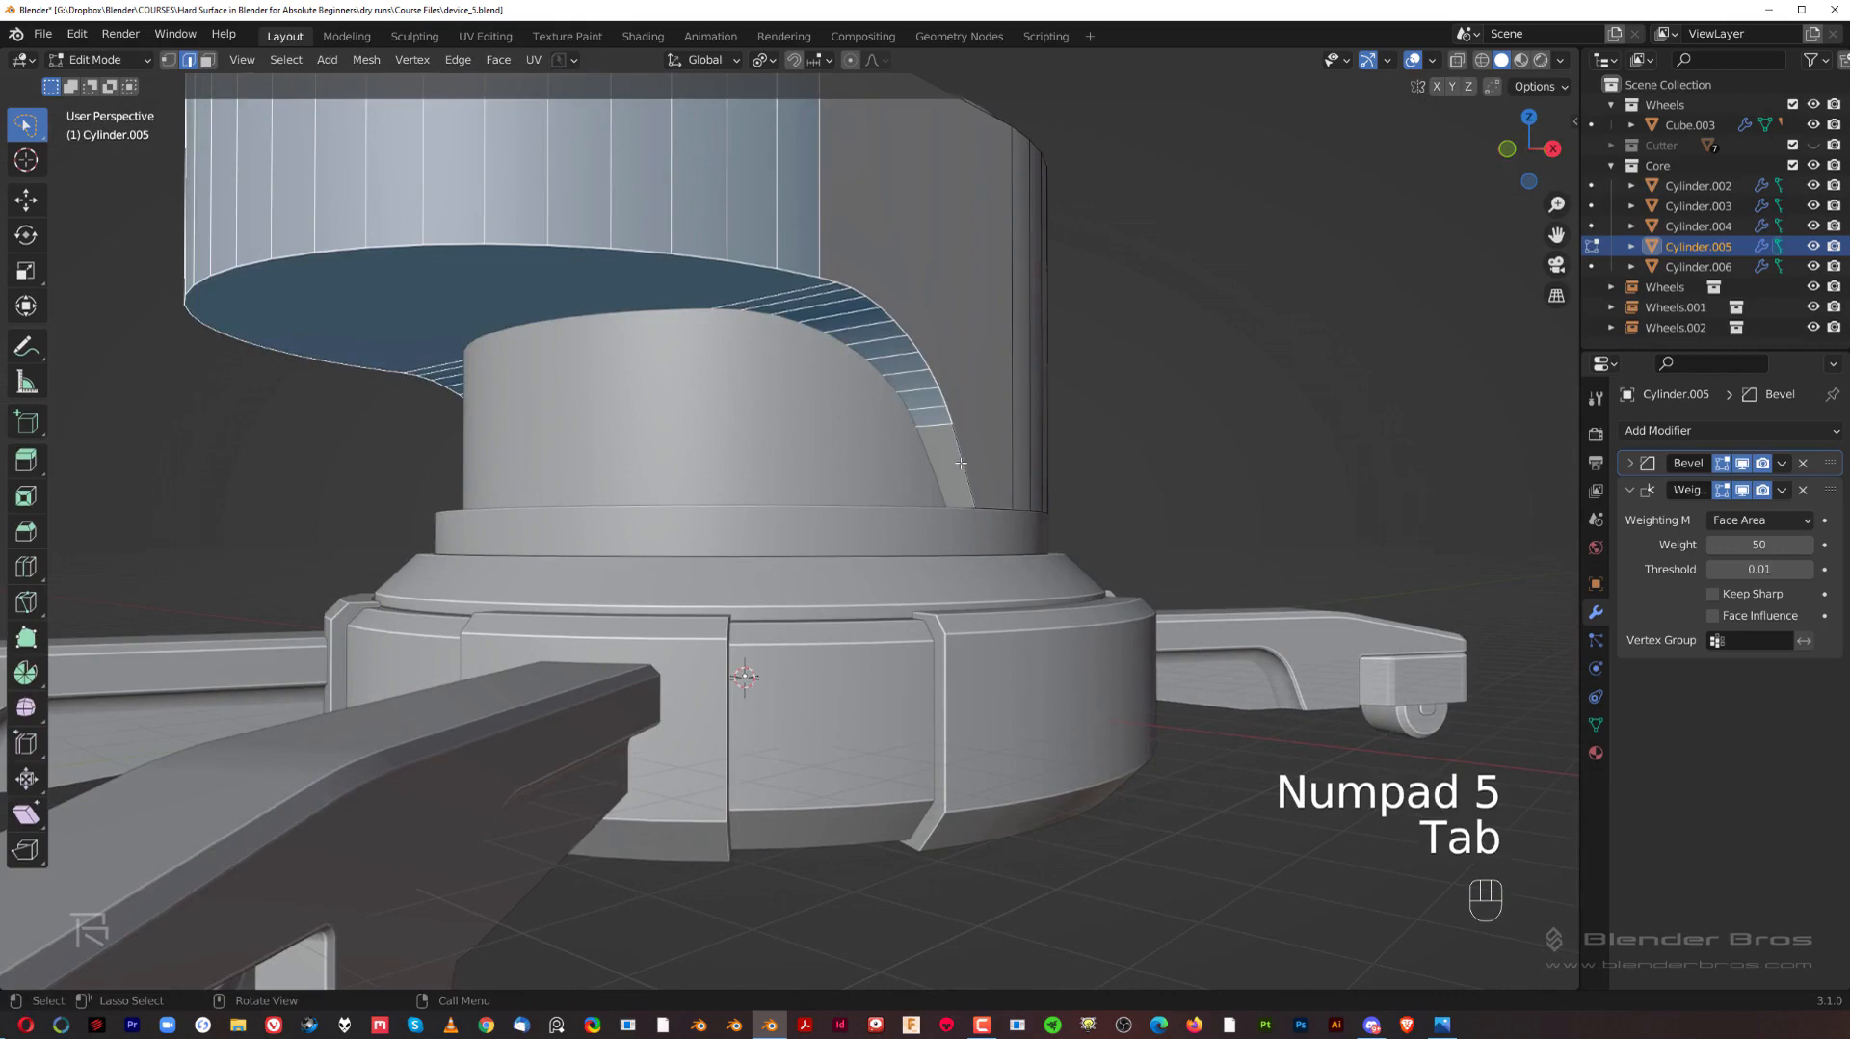
{"action": "left_click", "coordinate": [961, 463]}
{"action": "left_click", "coordinate": [473, 245], "text": "ctrl"}
{"action": "scroll", "coordinate": [386, 360], "scroll_direction": "down", "scroll_amount": 3}
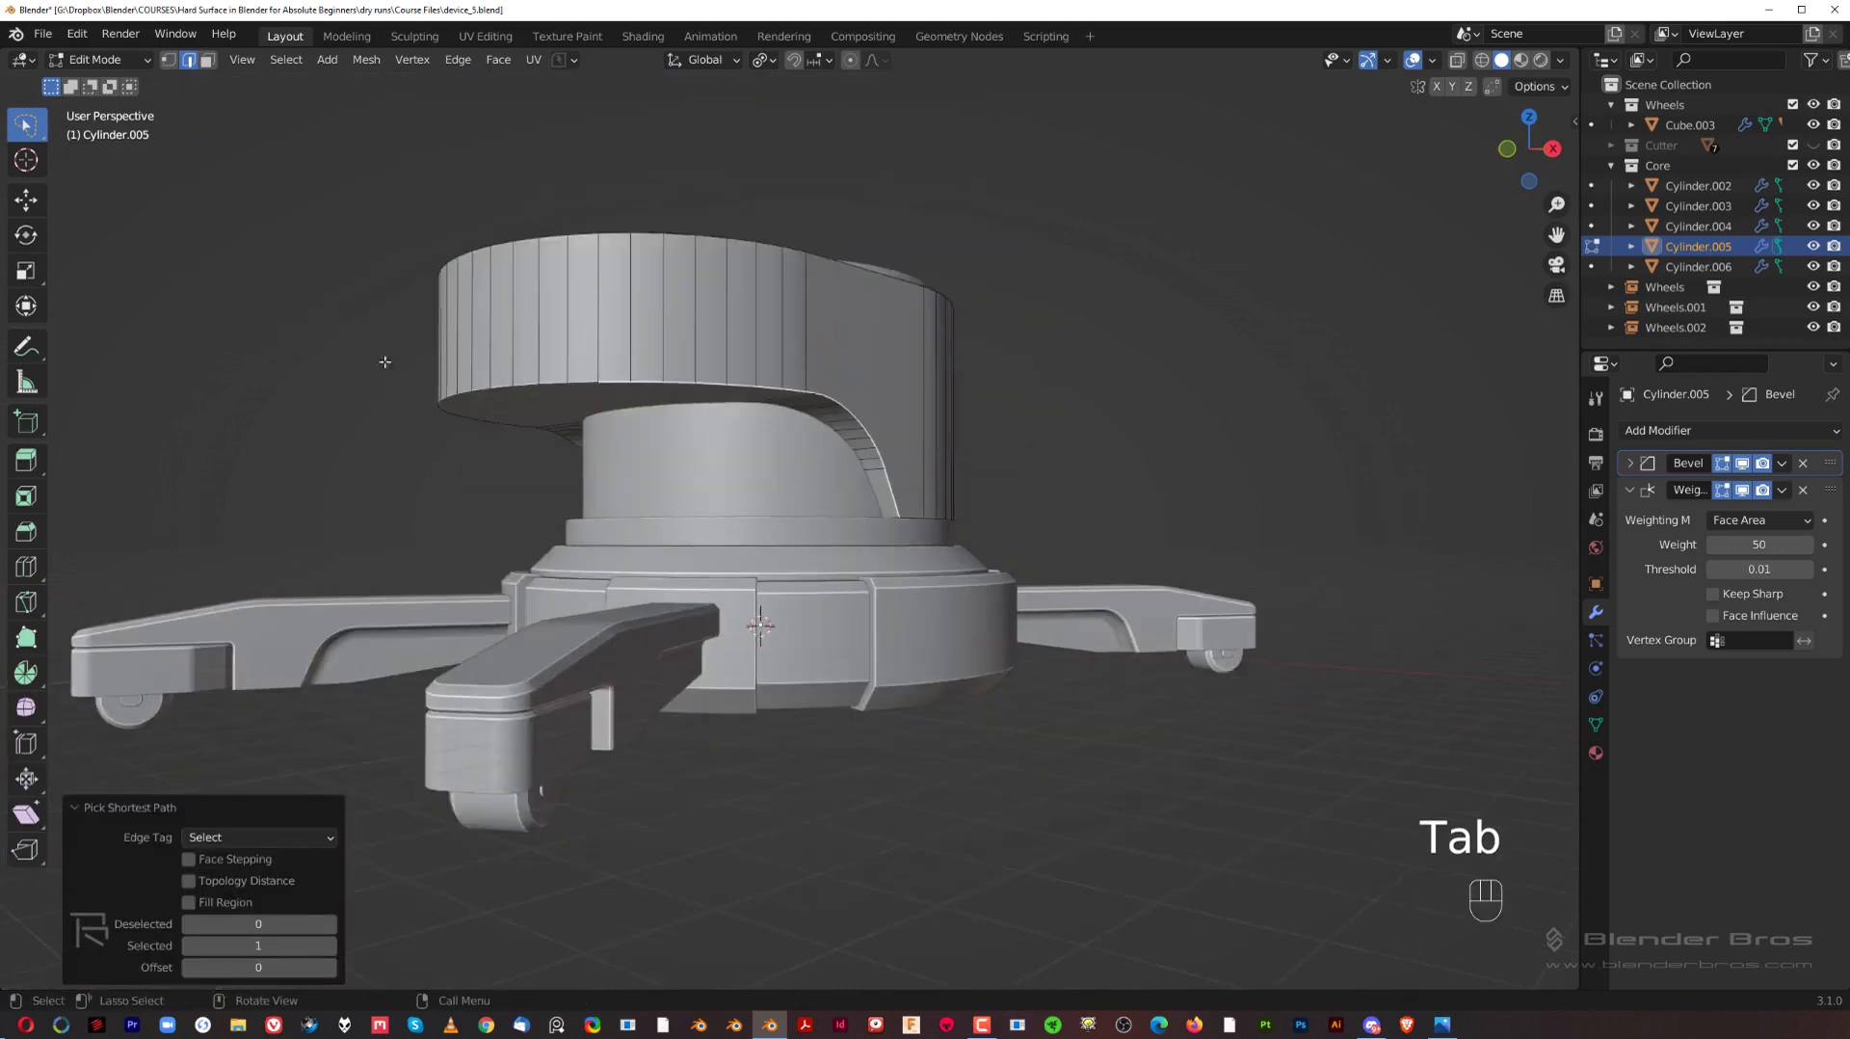
{"action": "middle_click_drag", "start_coordinate": [385, 362], "coordinate": [602, 363]}
{"action": "middle_click_drag", "start_coordinate": [495, 470], "coordinate": [674, 453]}
{"action": "key", "text": "ctrl+b"}
{"action": "scroll", "coordinate": [1055, 458], "scroll_direction": "down", "scroll_amount": 9}
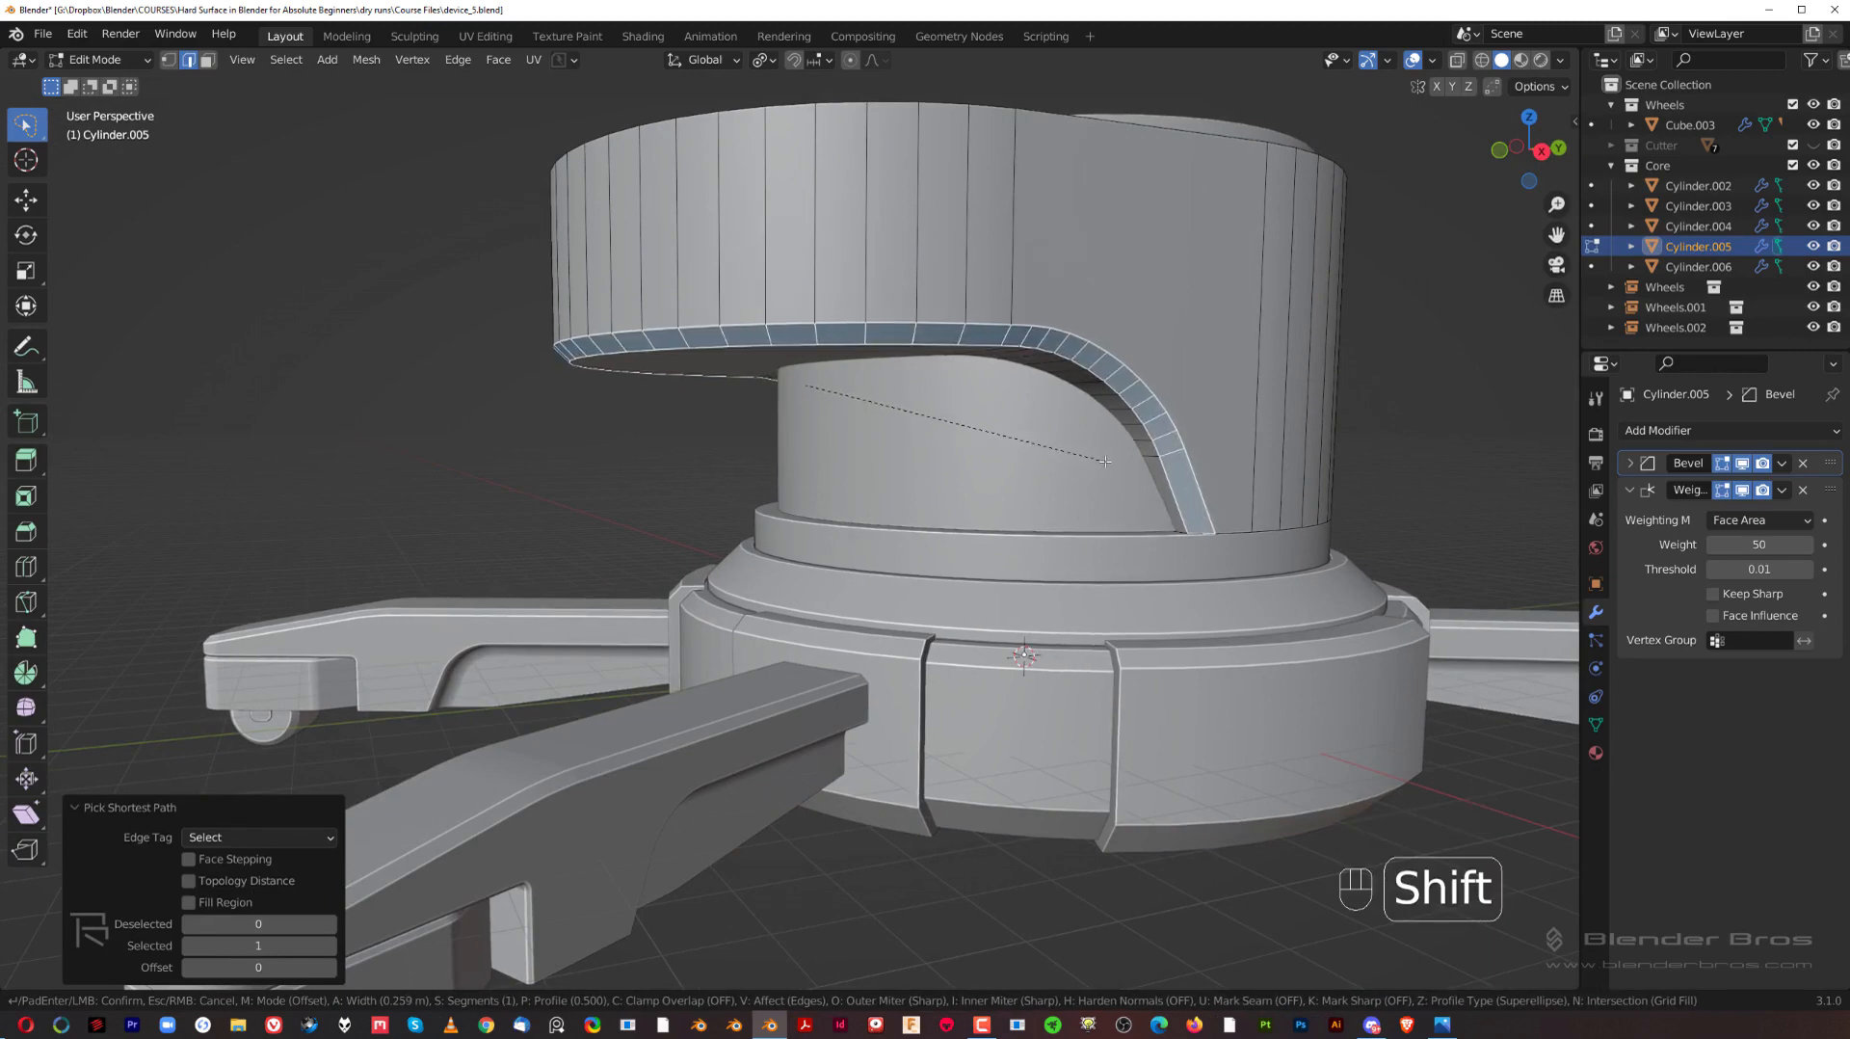
{"action": "left_click", "coordinate": [1104, 461]}
{"action": "key", "text": "Tab"}
Step: Examine the chamfered upper body and the inner cylinder from the right side and from above
{"action": "key", "text": "KP_3"}
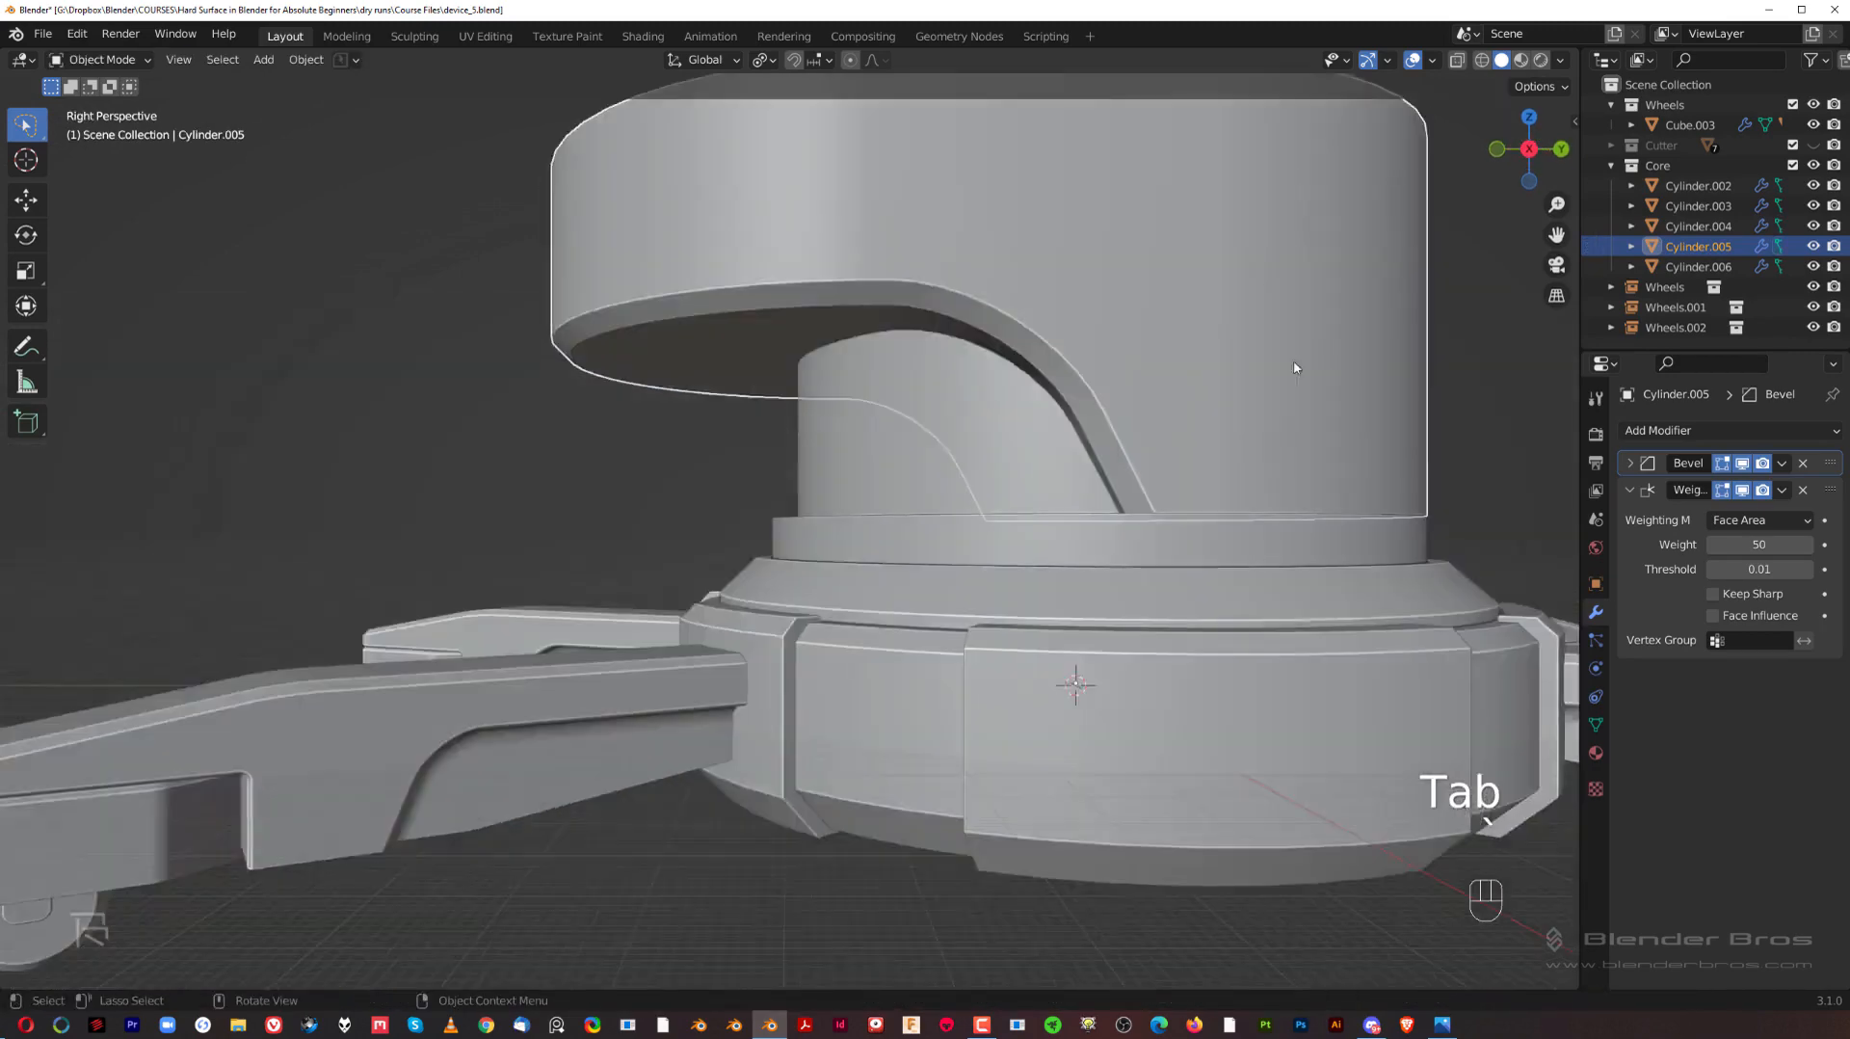
{"action": "key", "text": "KP_5"}
{"action": "scroll", "coordinate": [957, 531], "scroll_direction": "up", "scroll_amount": 5}
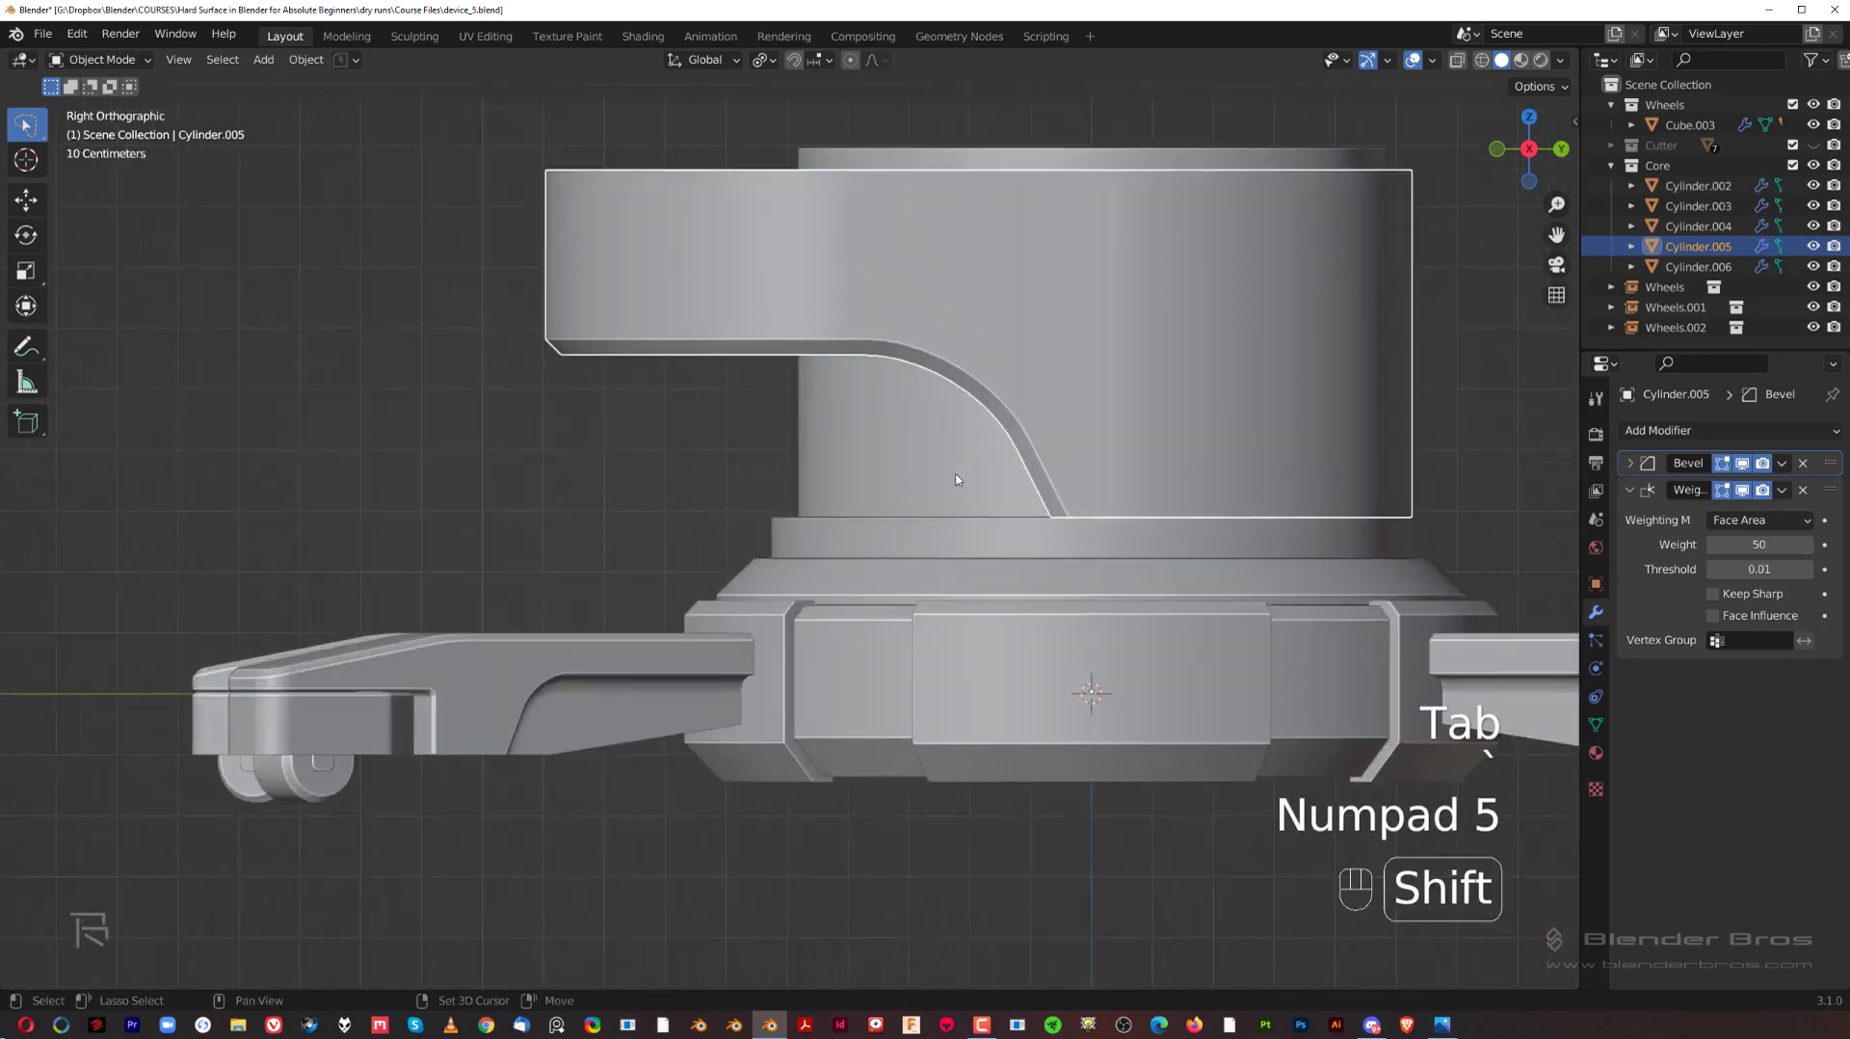
{"action": "middle_click_drag", "start_coordinate": [904, 515], "coordinate": [1003, 570]}
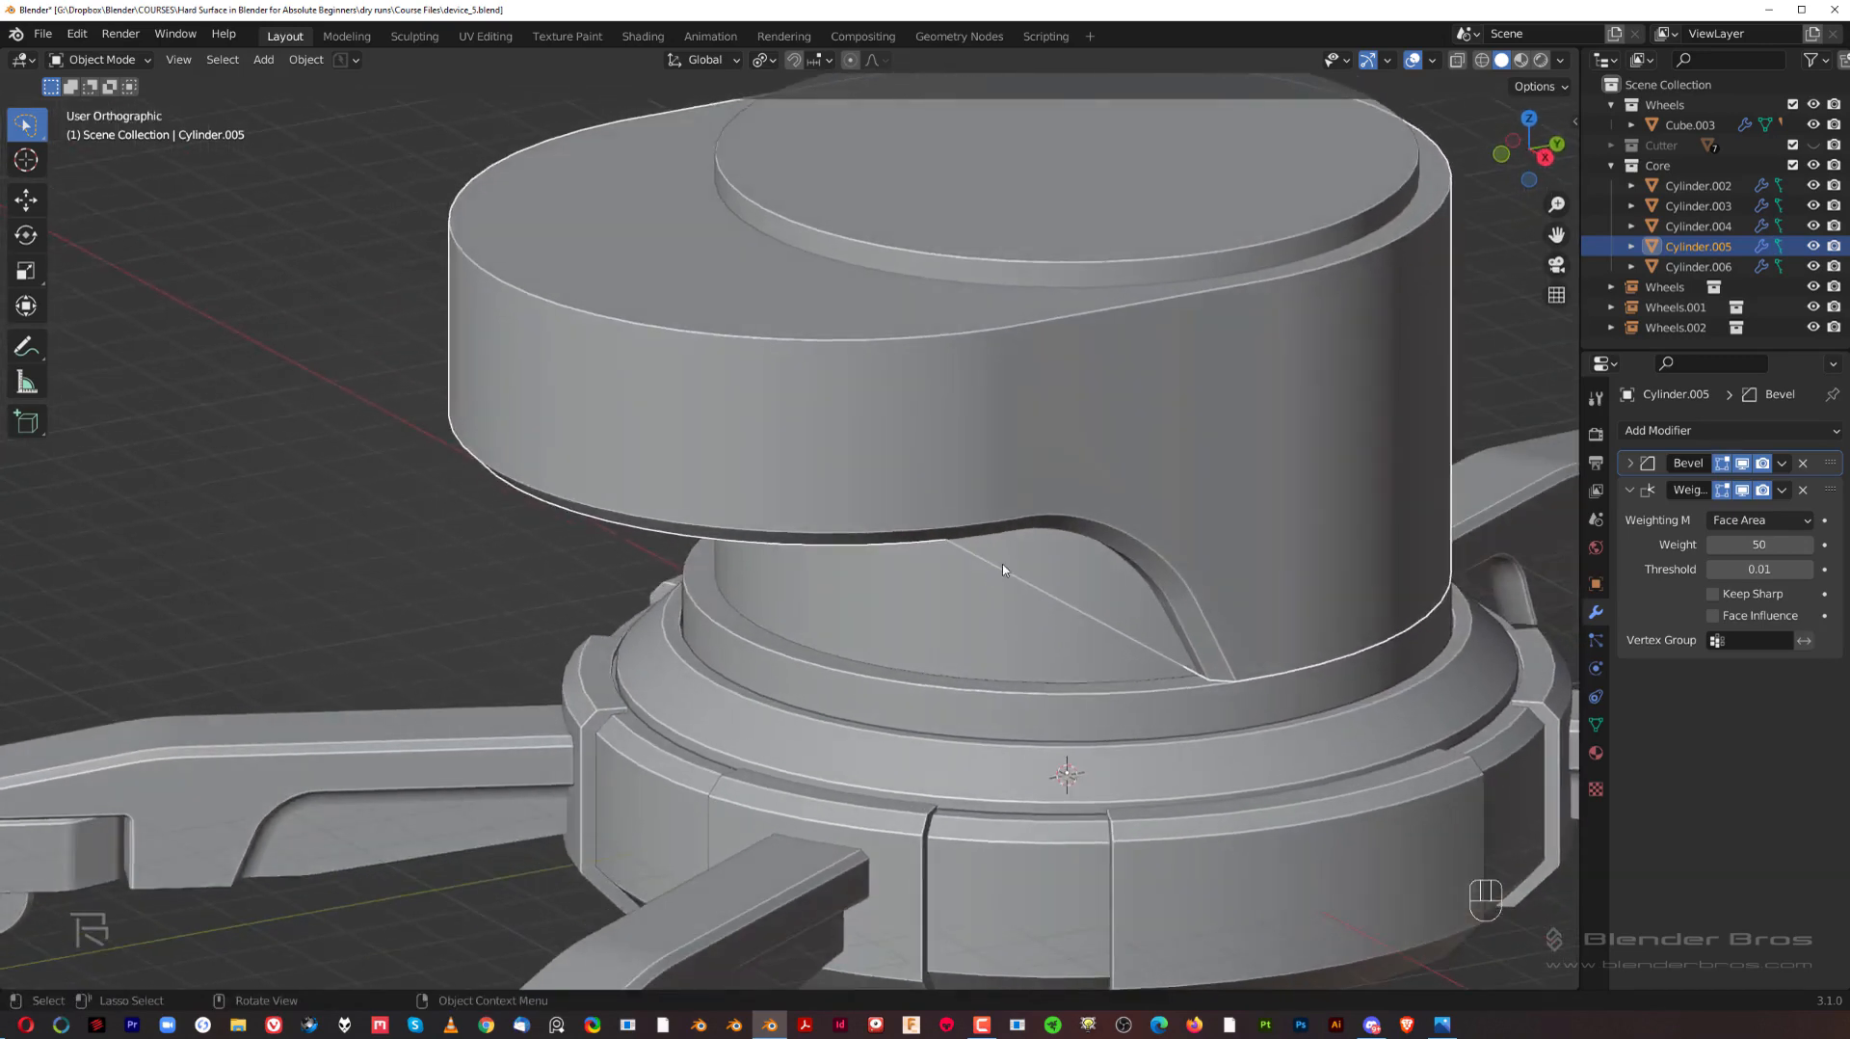
{"action": "scroll", "coordinate": [1021, 570], "scroll_direction": "down", "scroll_amount": 2}
{"action": "key", "text": "grave"}
{"action": "left_click", "coordinate": [1190, 569]}
{"action": "middle_click_drag", "start_coordinate": [918, 471], "coordinate": [1019, 499]}
{"action": "key", "text": "grave"}
{"action": "left_click", "coordinate": [1291, 491]}
{"action": "middle_click_drag", "start_coordinate": [928, 443], "coordinate": [818, 520]}
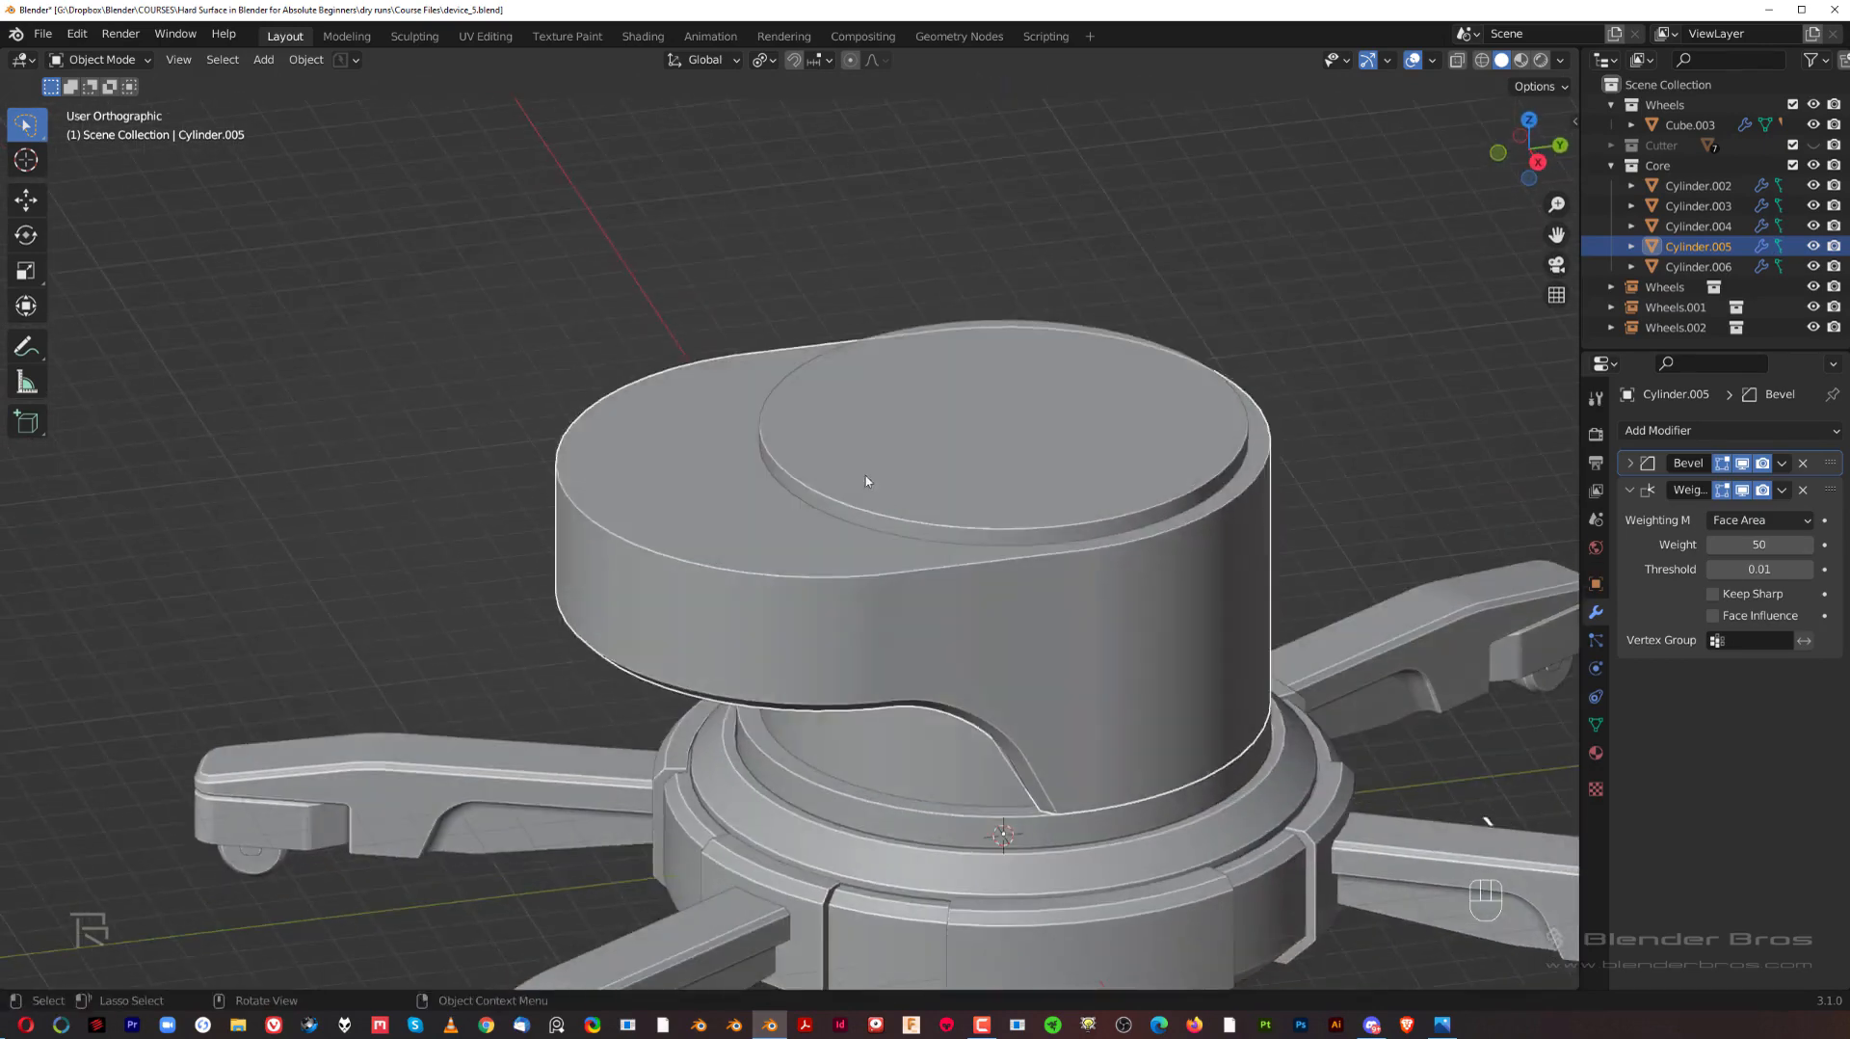
Step: Bevel the outline of the upper body's top face by 0.132 m with 1 segment
{"action": "key", "text": "Tab"}
{"action": "key", "text": "ctrl+b"}
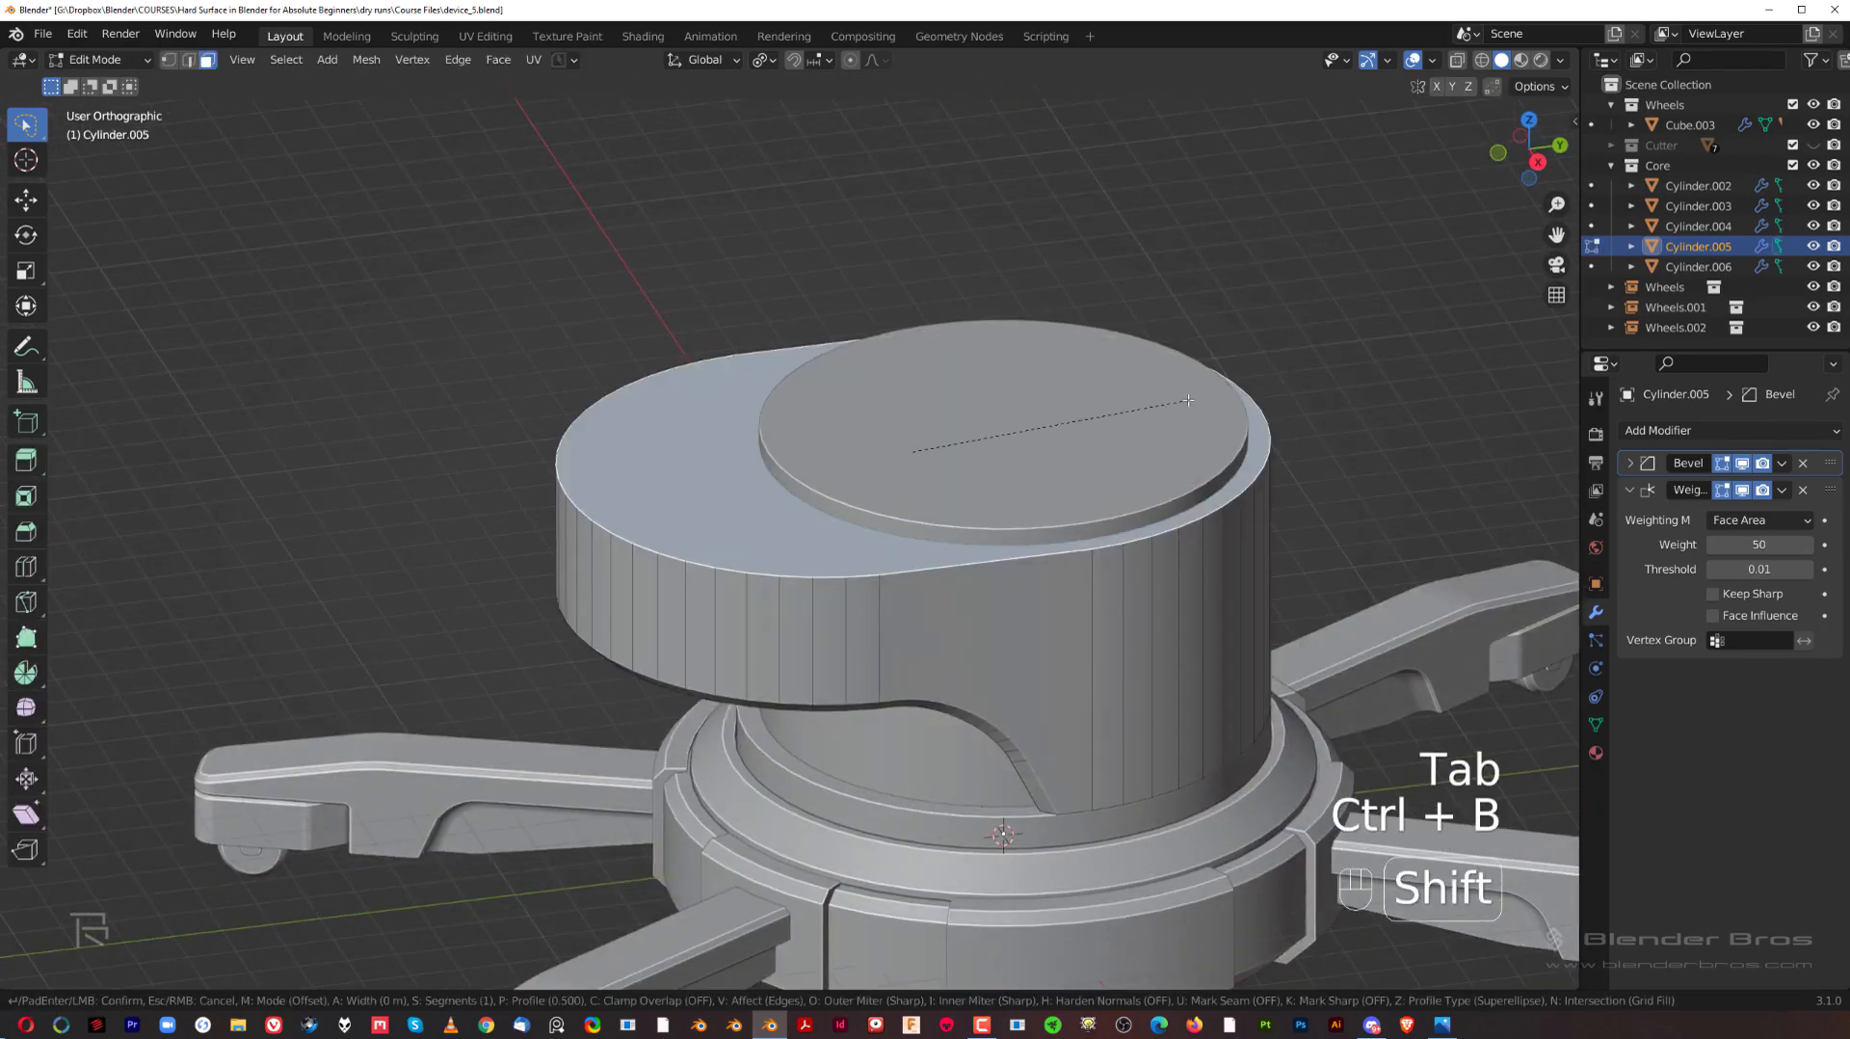
{"action": "left_click", "coordinate": [1253, 402]}
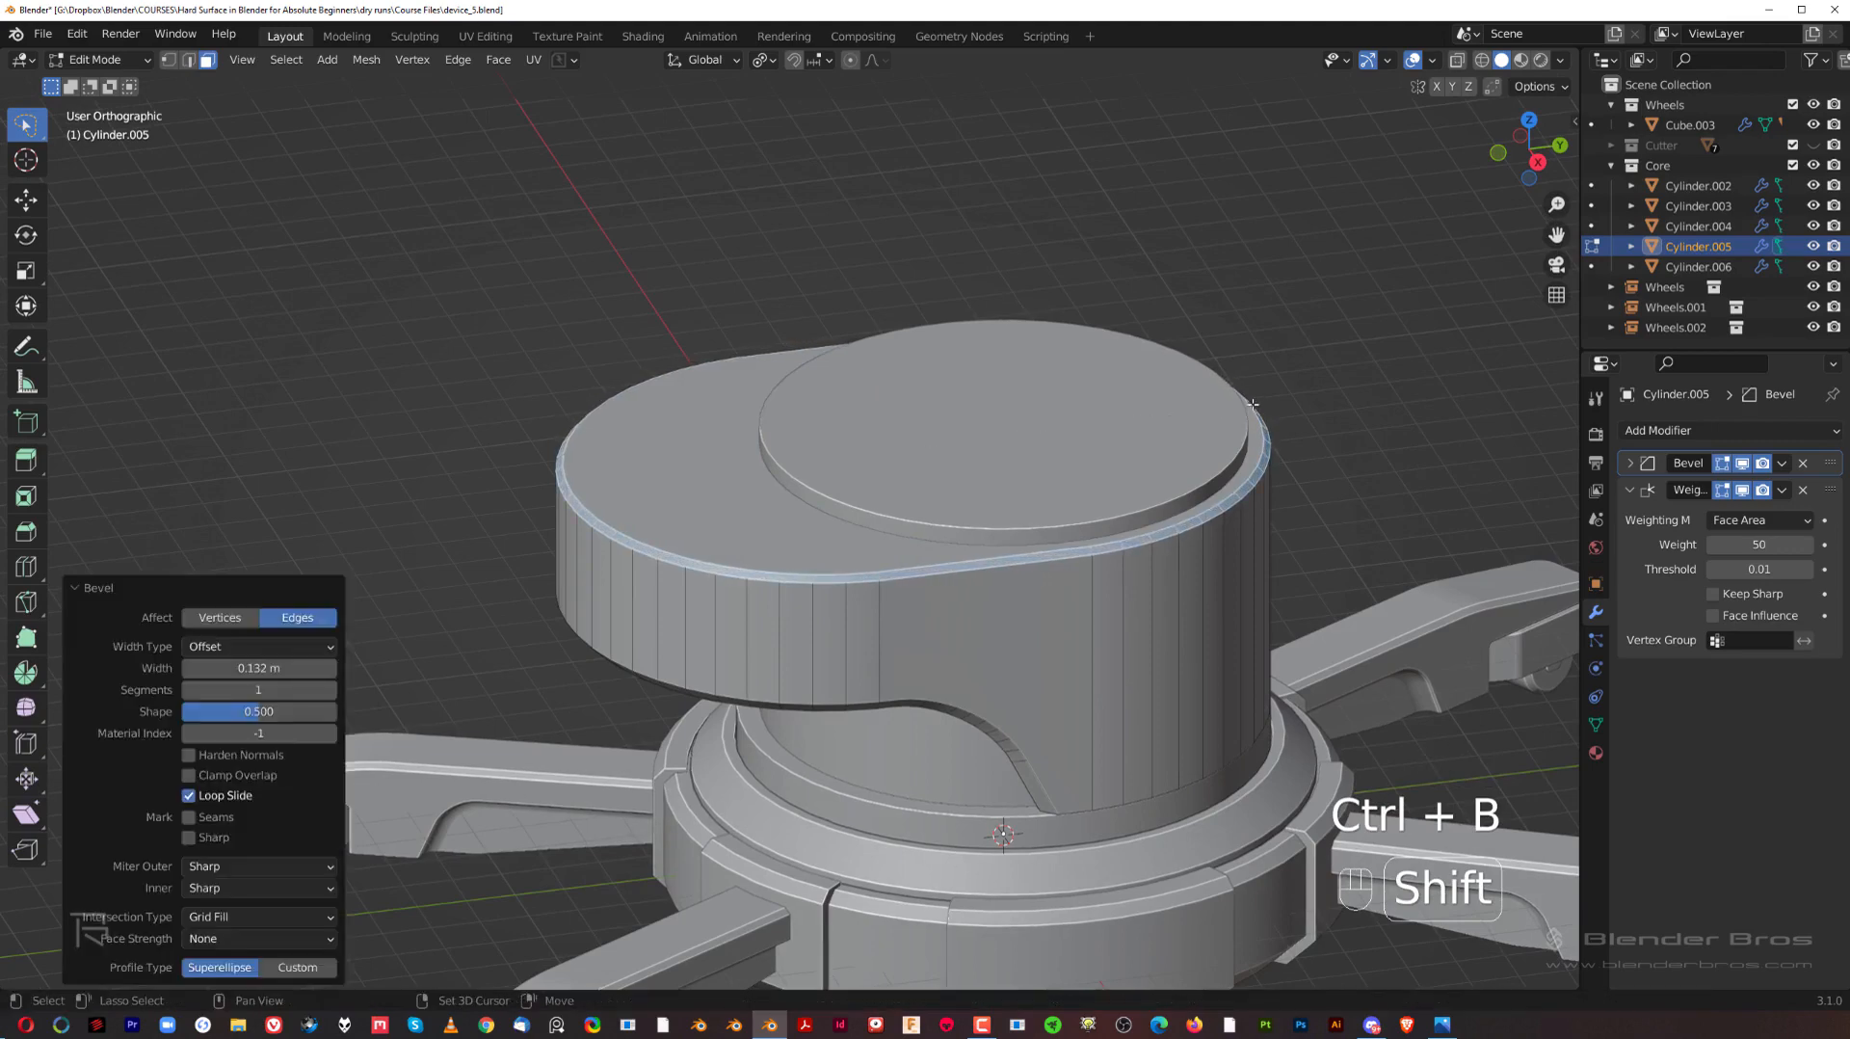
{"action": "key", "text": "grave"}
{"action": "left_click", "coordinate": [1119, 351]}
{"action": "key", "text": "Tab"}
{"action": "middle_click_drag", "start_coordinate": [939, 551], "coordinate": [911, 335], "text": "shift"}
{"action": "scroll", "coordinate": [910, 337], "scroll_direction": "up", "scroll_amount": 1}
Step: Undo the recent trial edits and scale the hub's top face with its surrounding side faces to 0.996 in X and Y only
{"action": "key", "text": "ctrl+z"}
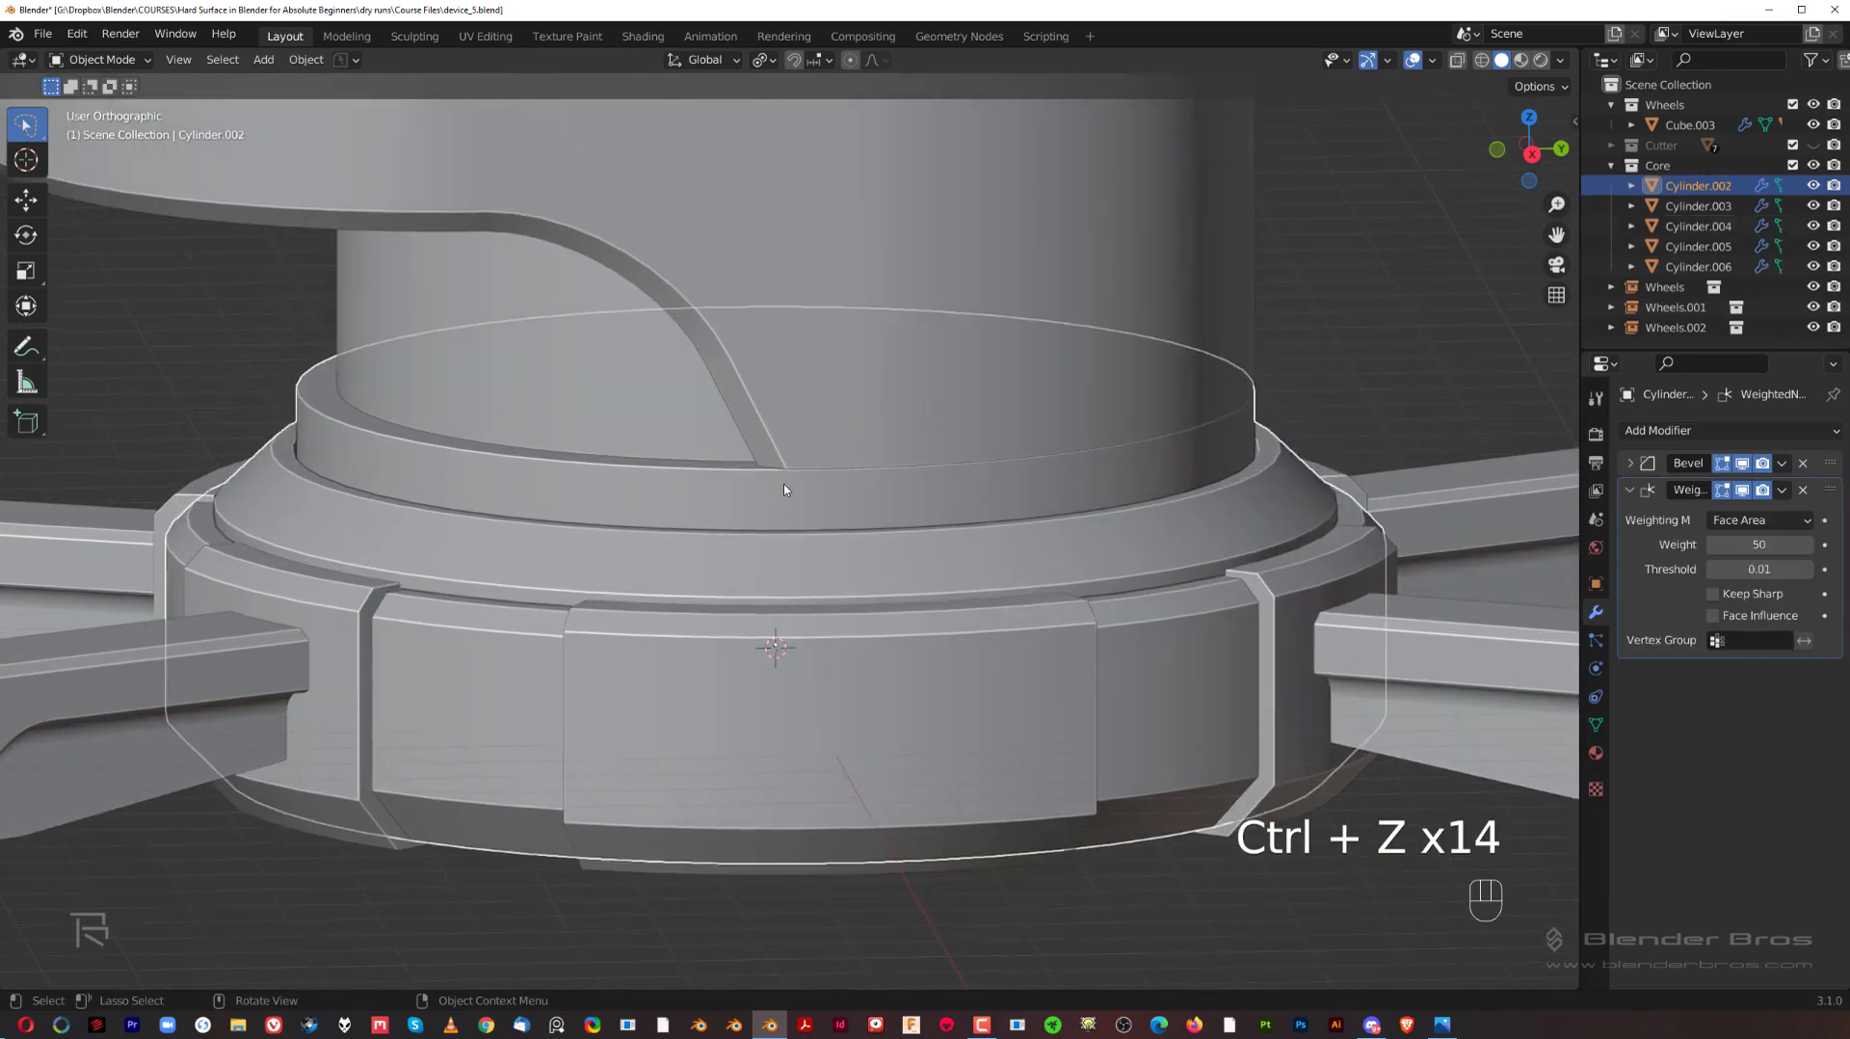
{"action": "middle_click_drag", "start_coordinate": [784, 489], "coordinate": [930, 533]}
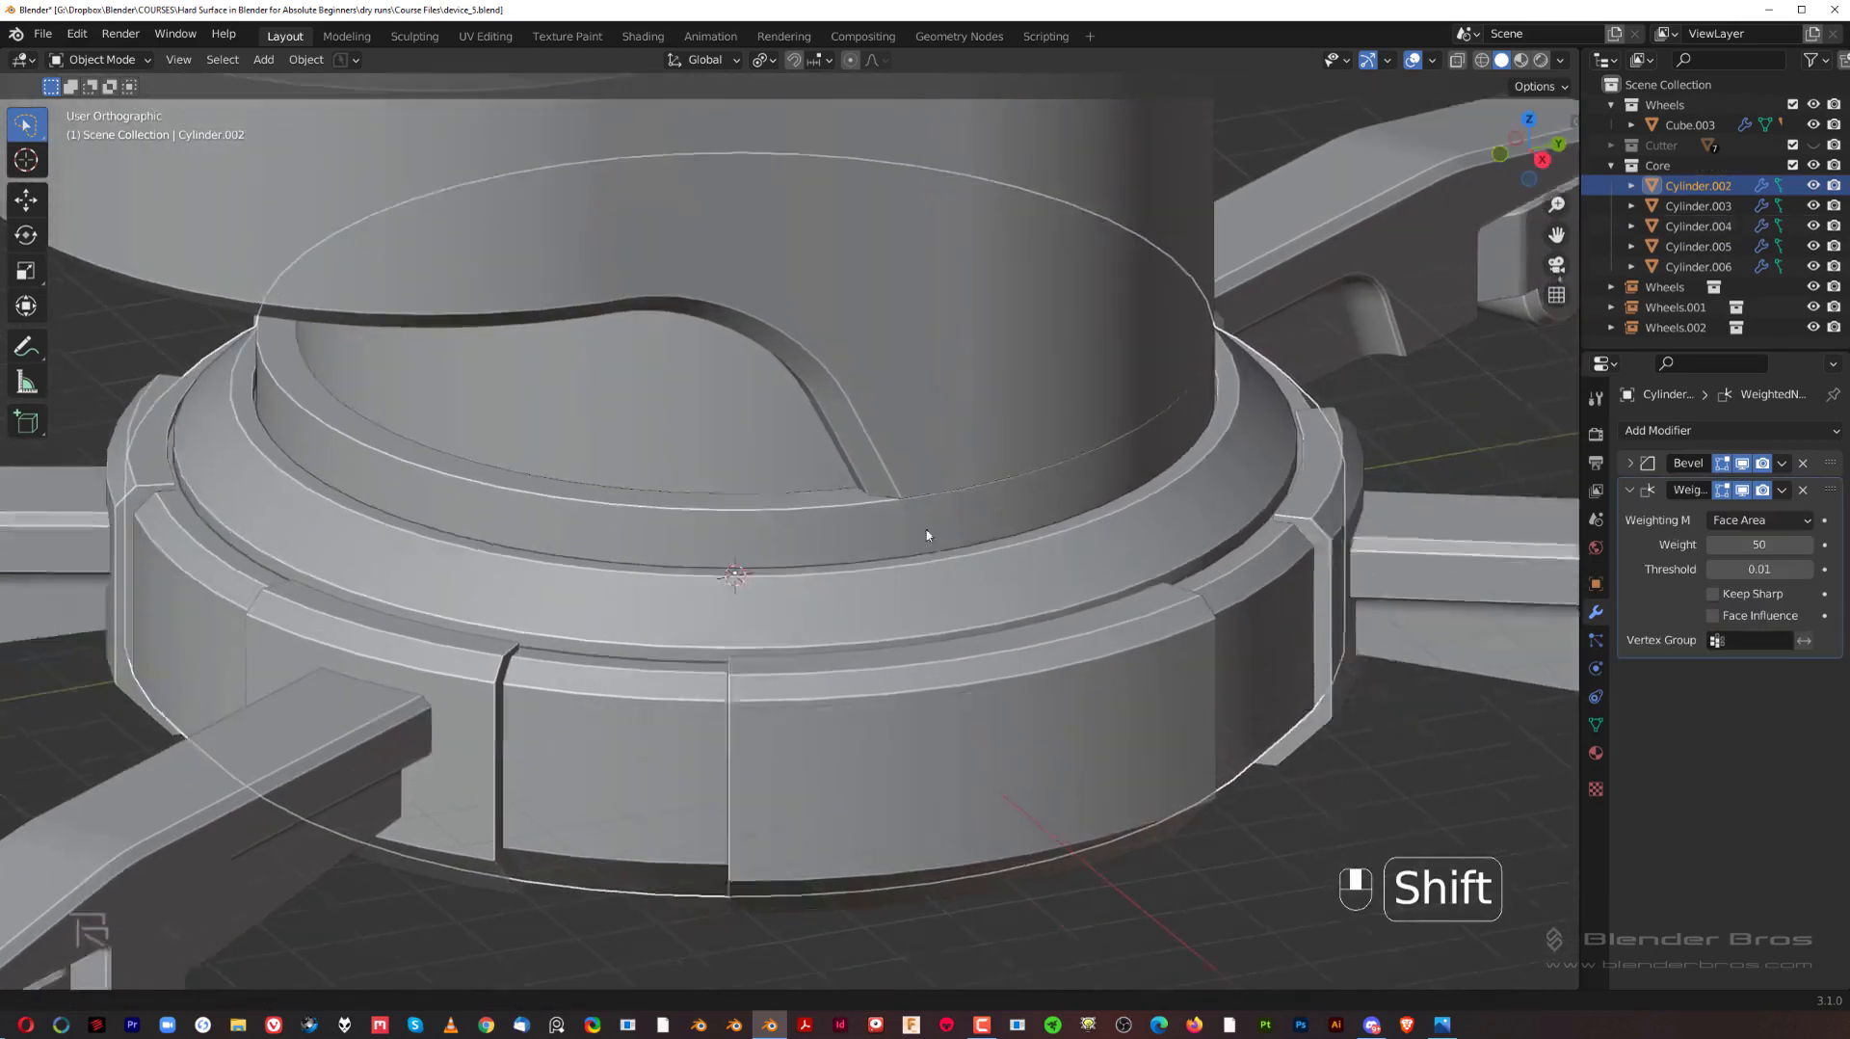
{"action": "scroll", "coordinate": [860, 525], "scroll_direction": "up", "scroll_amount": 3}
{"action": "key", "text": "Tab"}
{"action": "scroll", "coordinate": [799, 428], "scroll_direction": "down", "scroll_amount": 3}
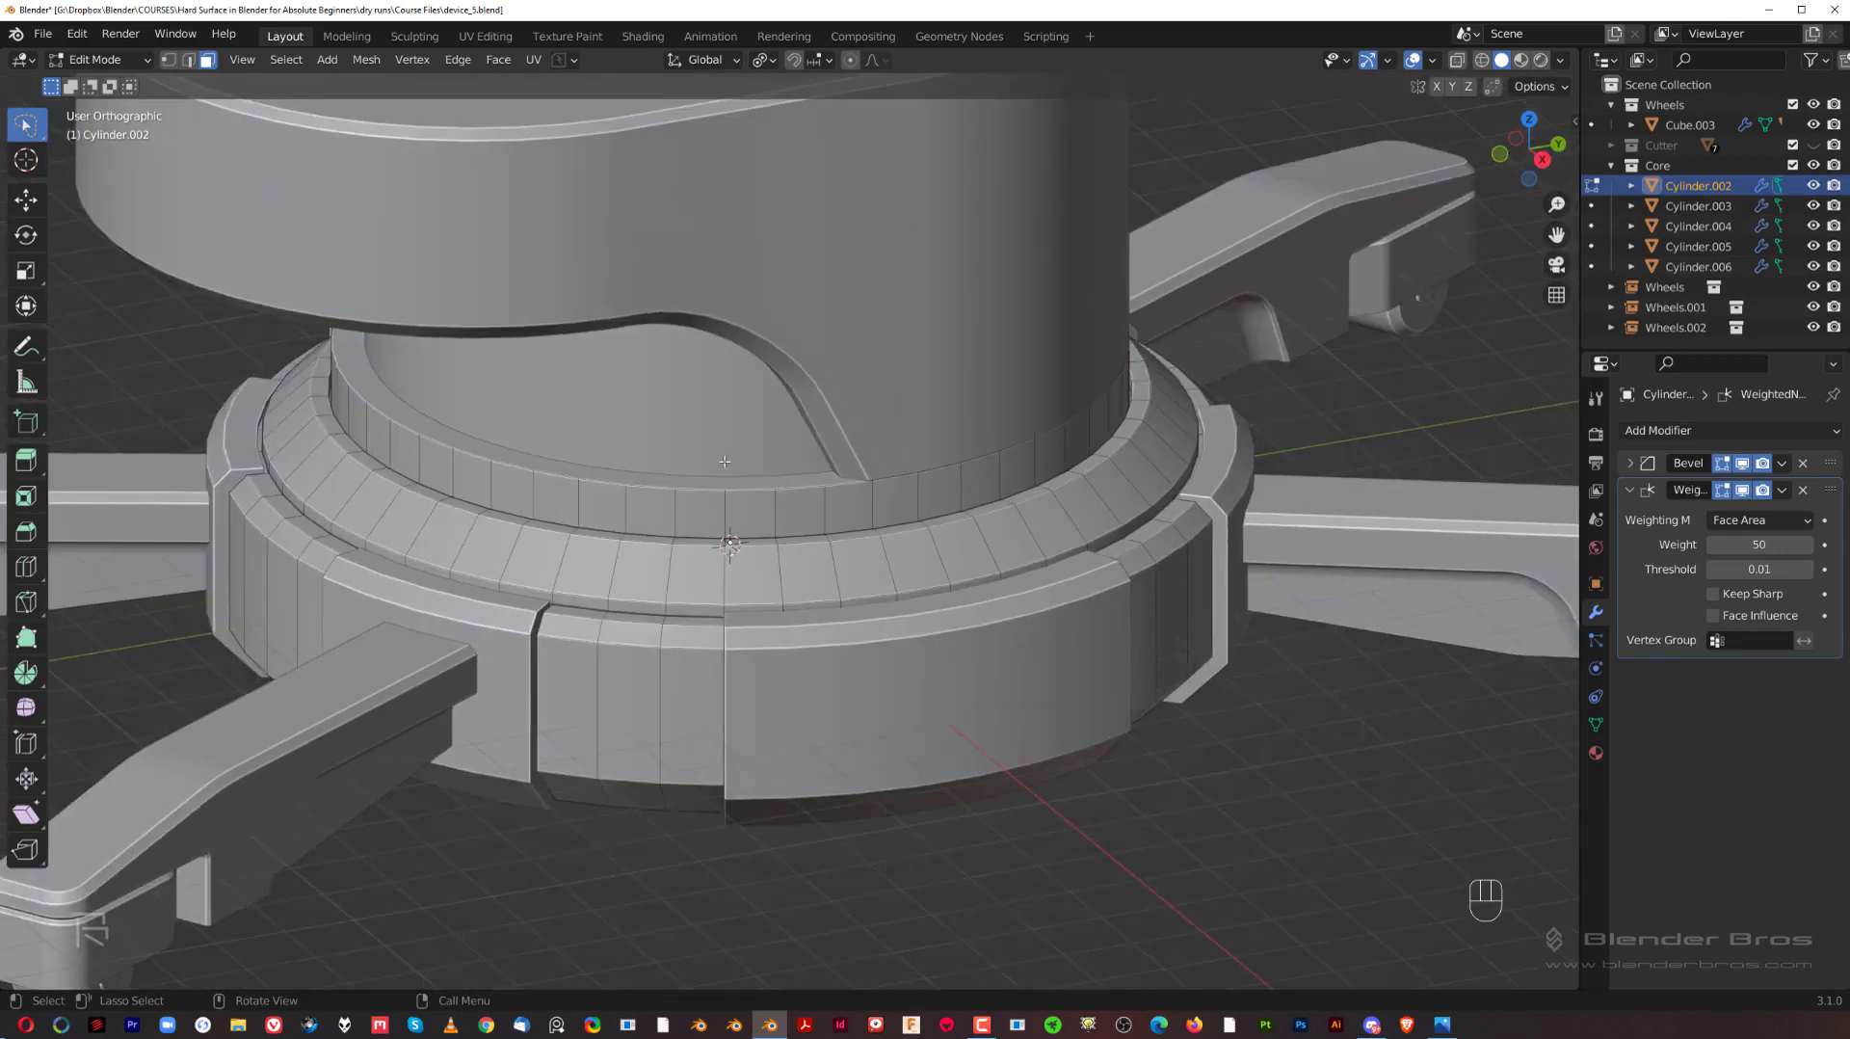
{"action": "key", "text": "g"}
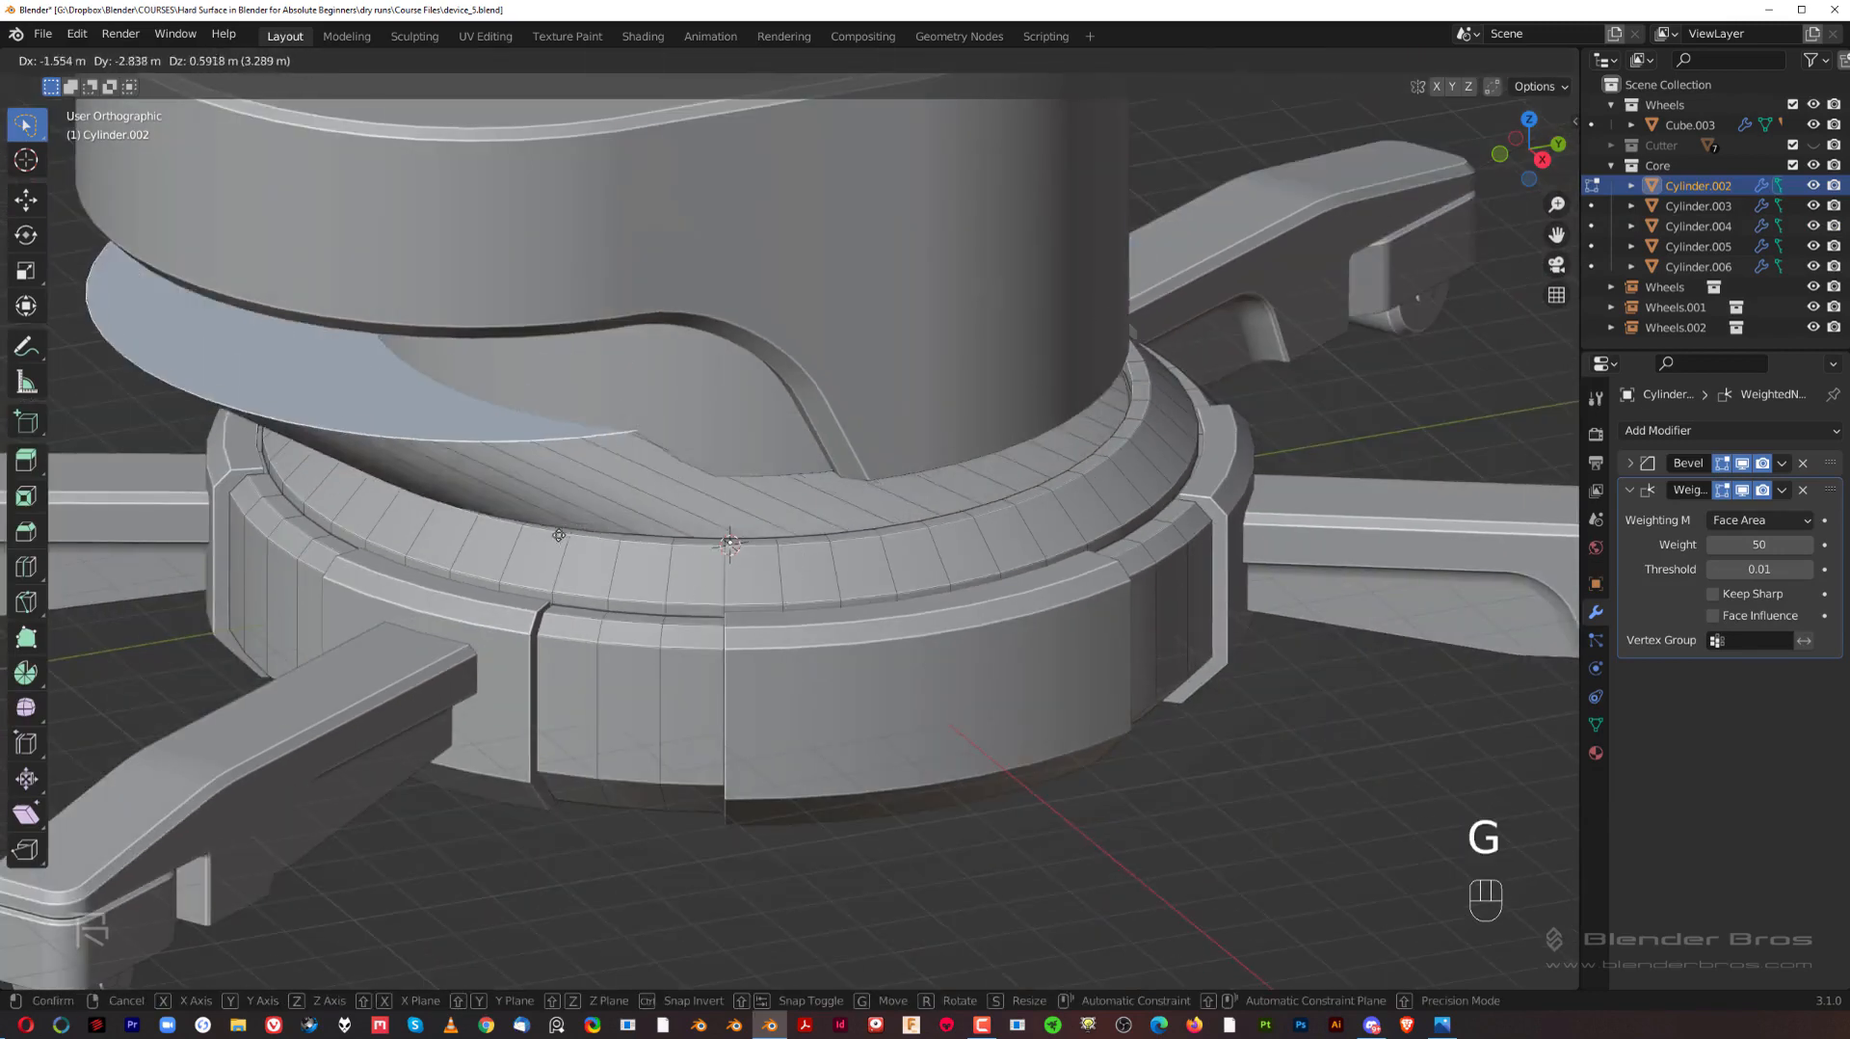
{"action": "right_click", "coordinate": [836, 547]}
{"action": "key", "text": "ctrl+KP_Add"}
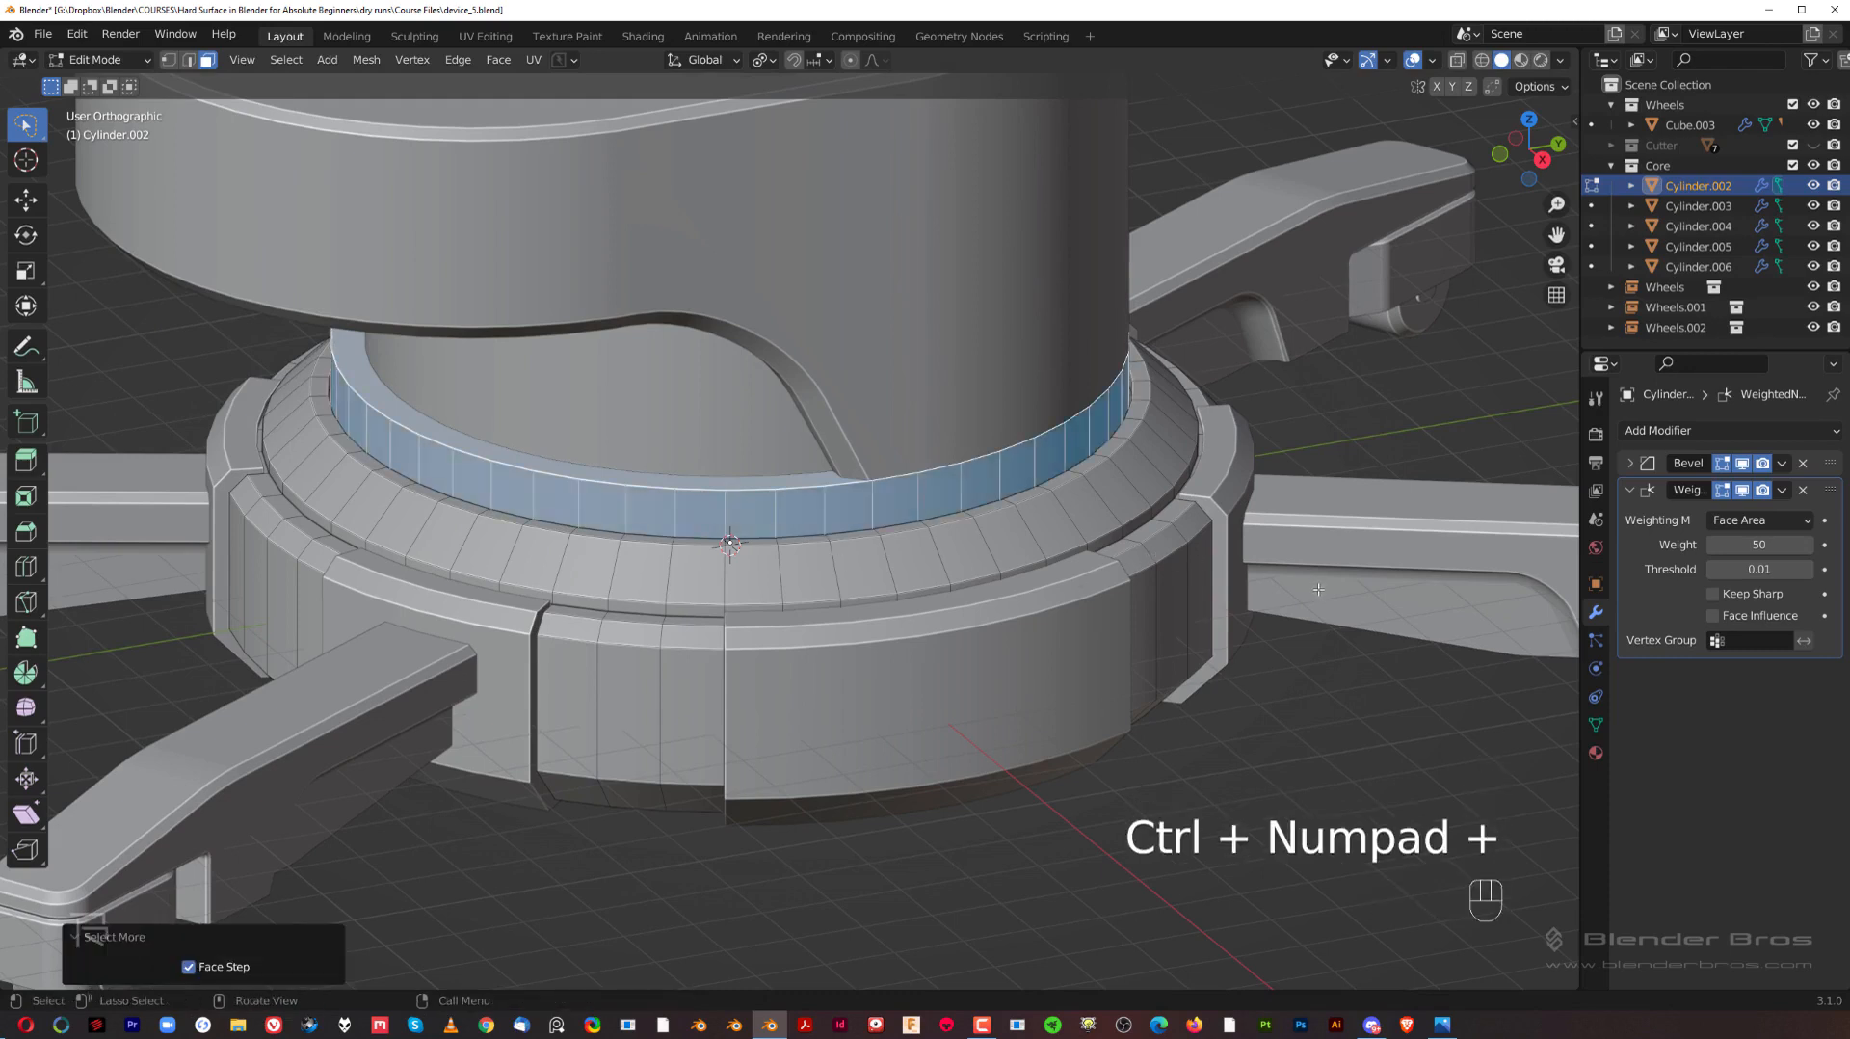
{"action": "key", "text": "s"}
{"action": "key", "text": "shift+z"}
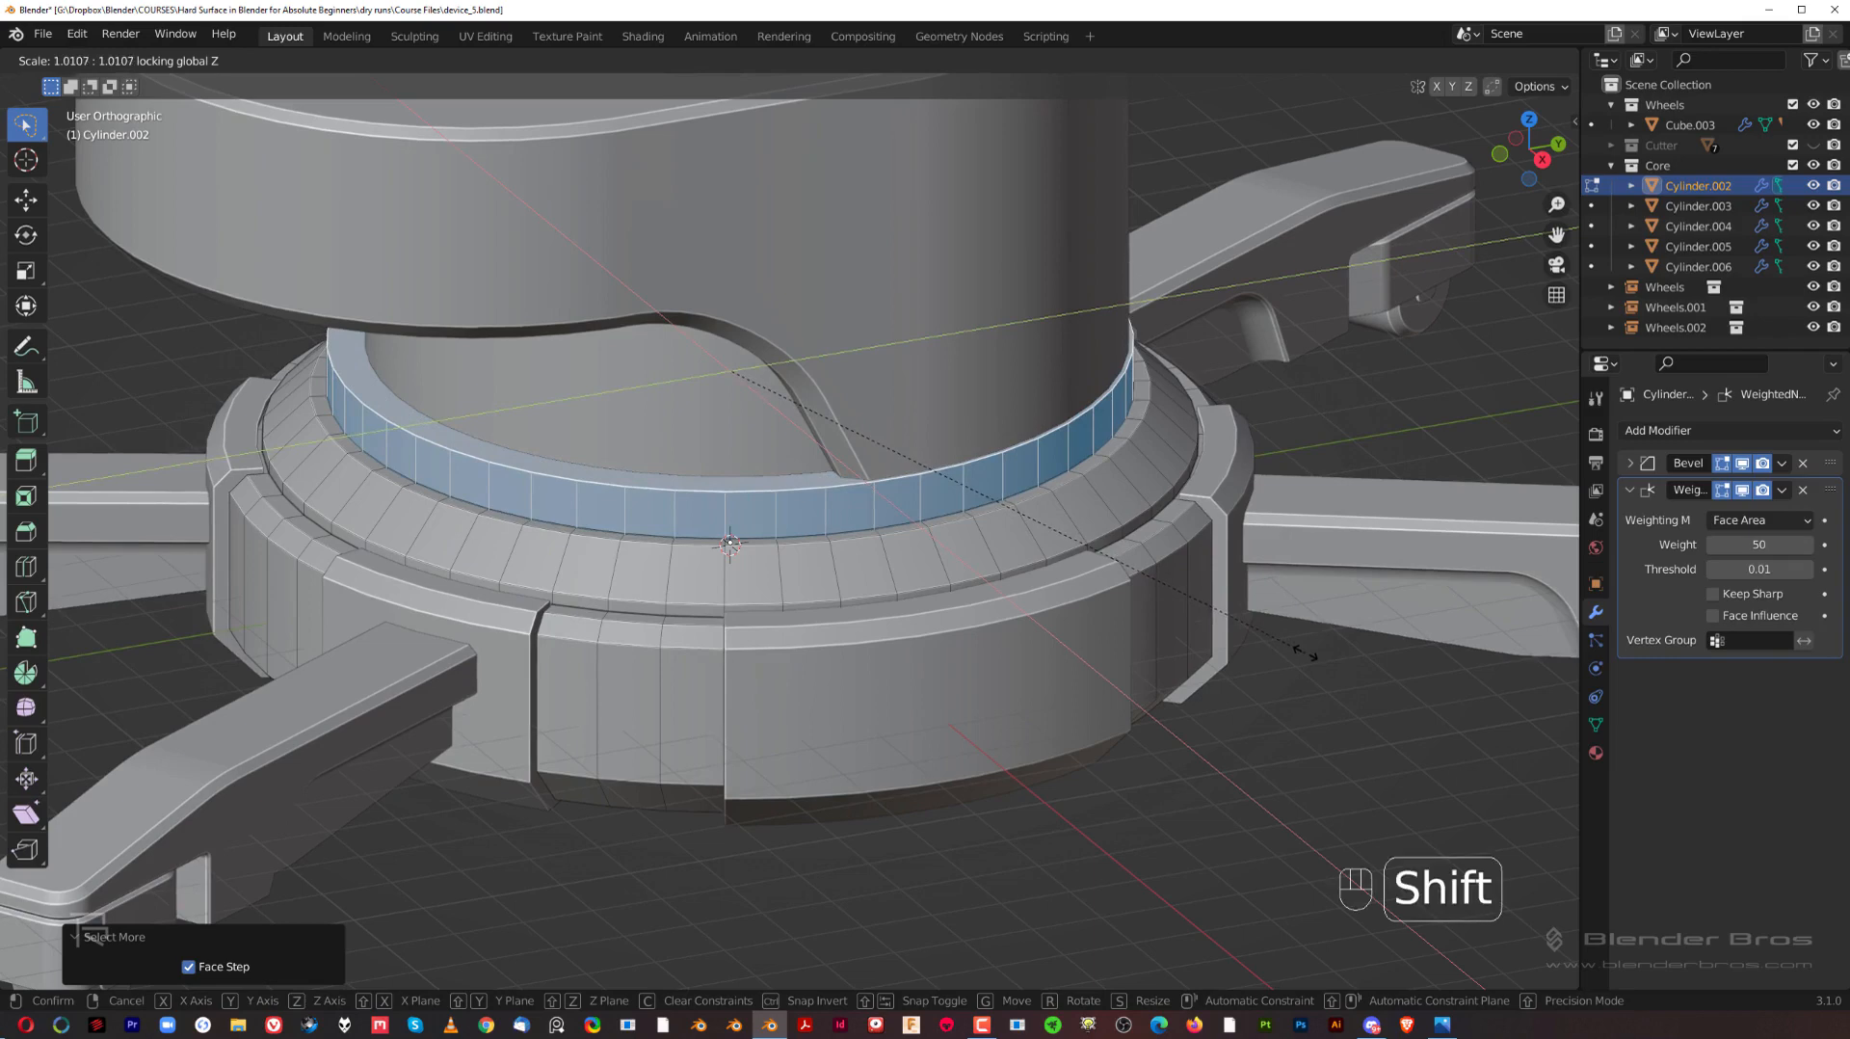
{"action": "left_click", "coordinate": [1217, 631], "text": "shift"}
Step: Scale the hub's raised rim down further to about 0.99 in X and Y only, around the upper body's underside
{"action": "middle_click_drag", "start_coordinate": [983, 539], "coordinate": [941, 402]}
{"action": "middle_click_drag", "start_coordinate": [921, 472], "coordinate": [876, 727], "text": "shift"}
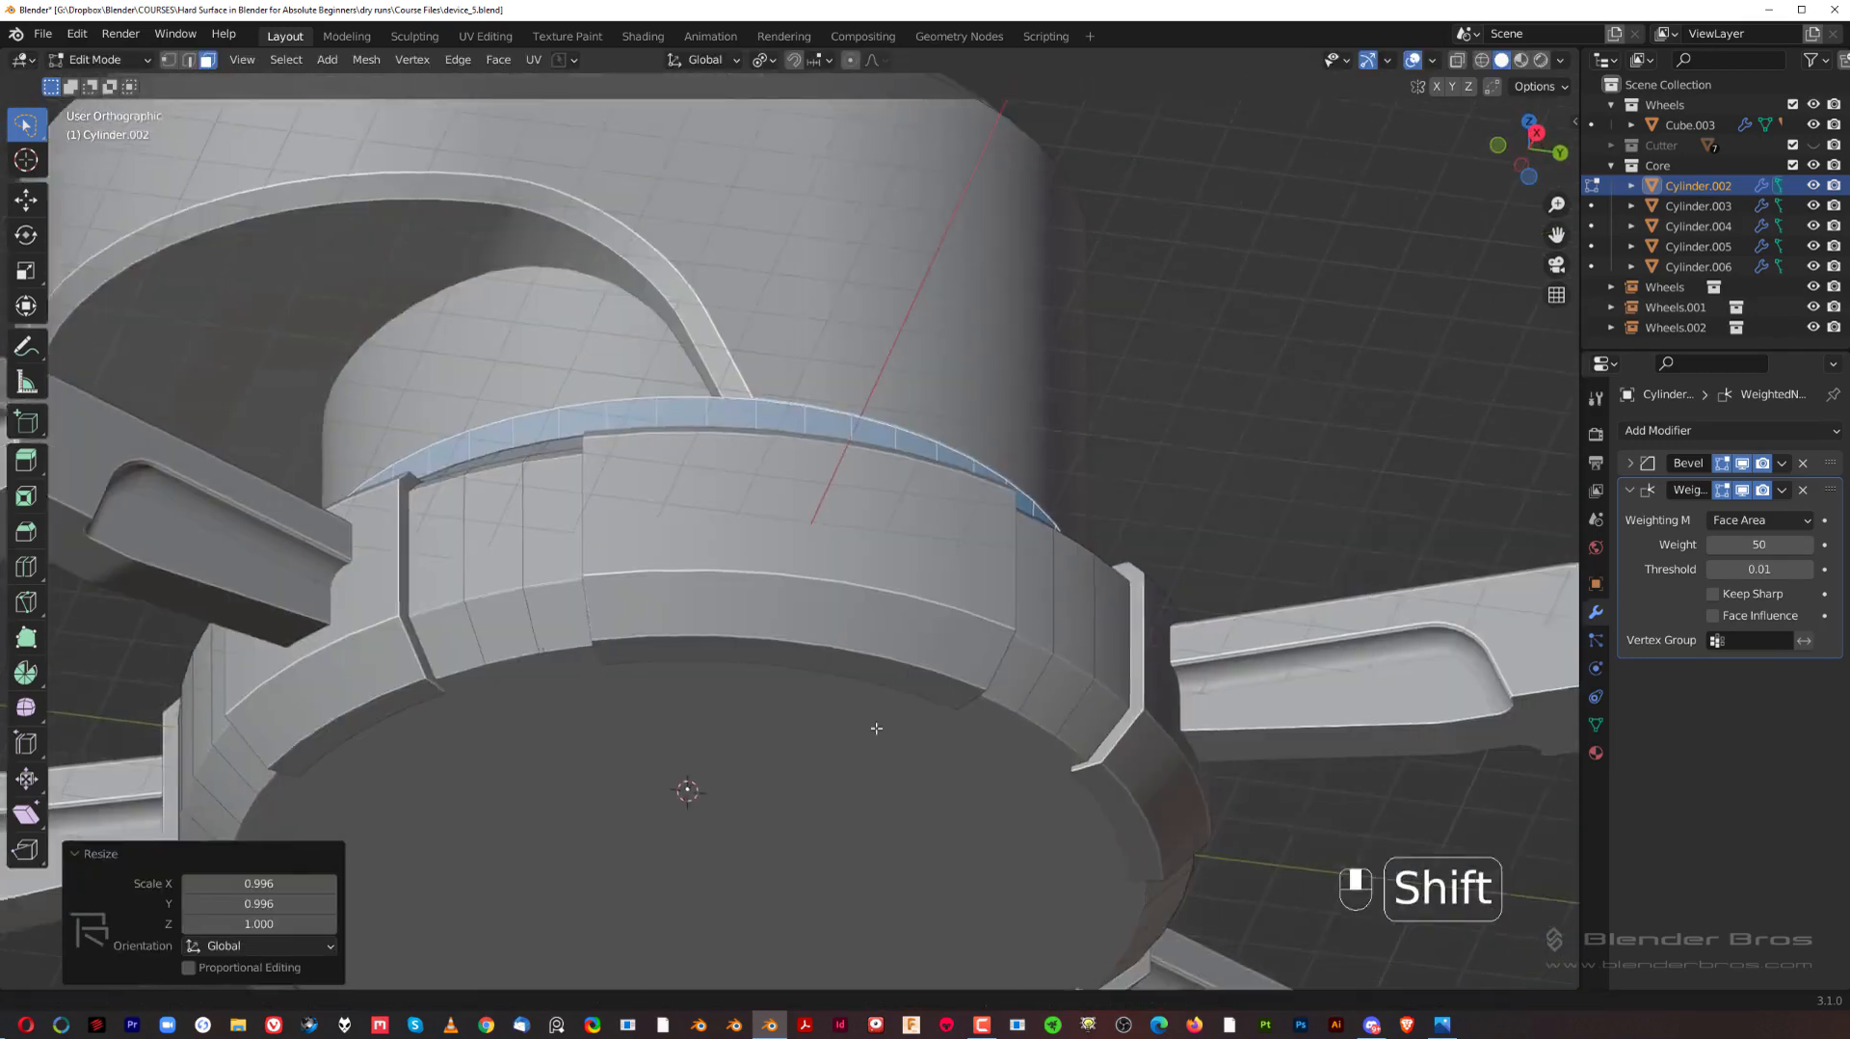
{"action": "scroll", "coordinate": [771, 578], "scroll_direction": "up", "scroll_amount": 5}
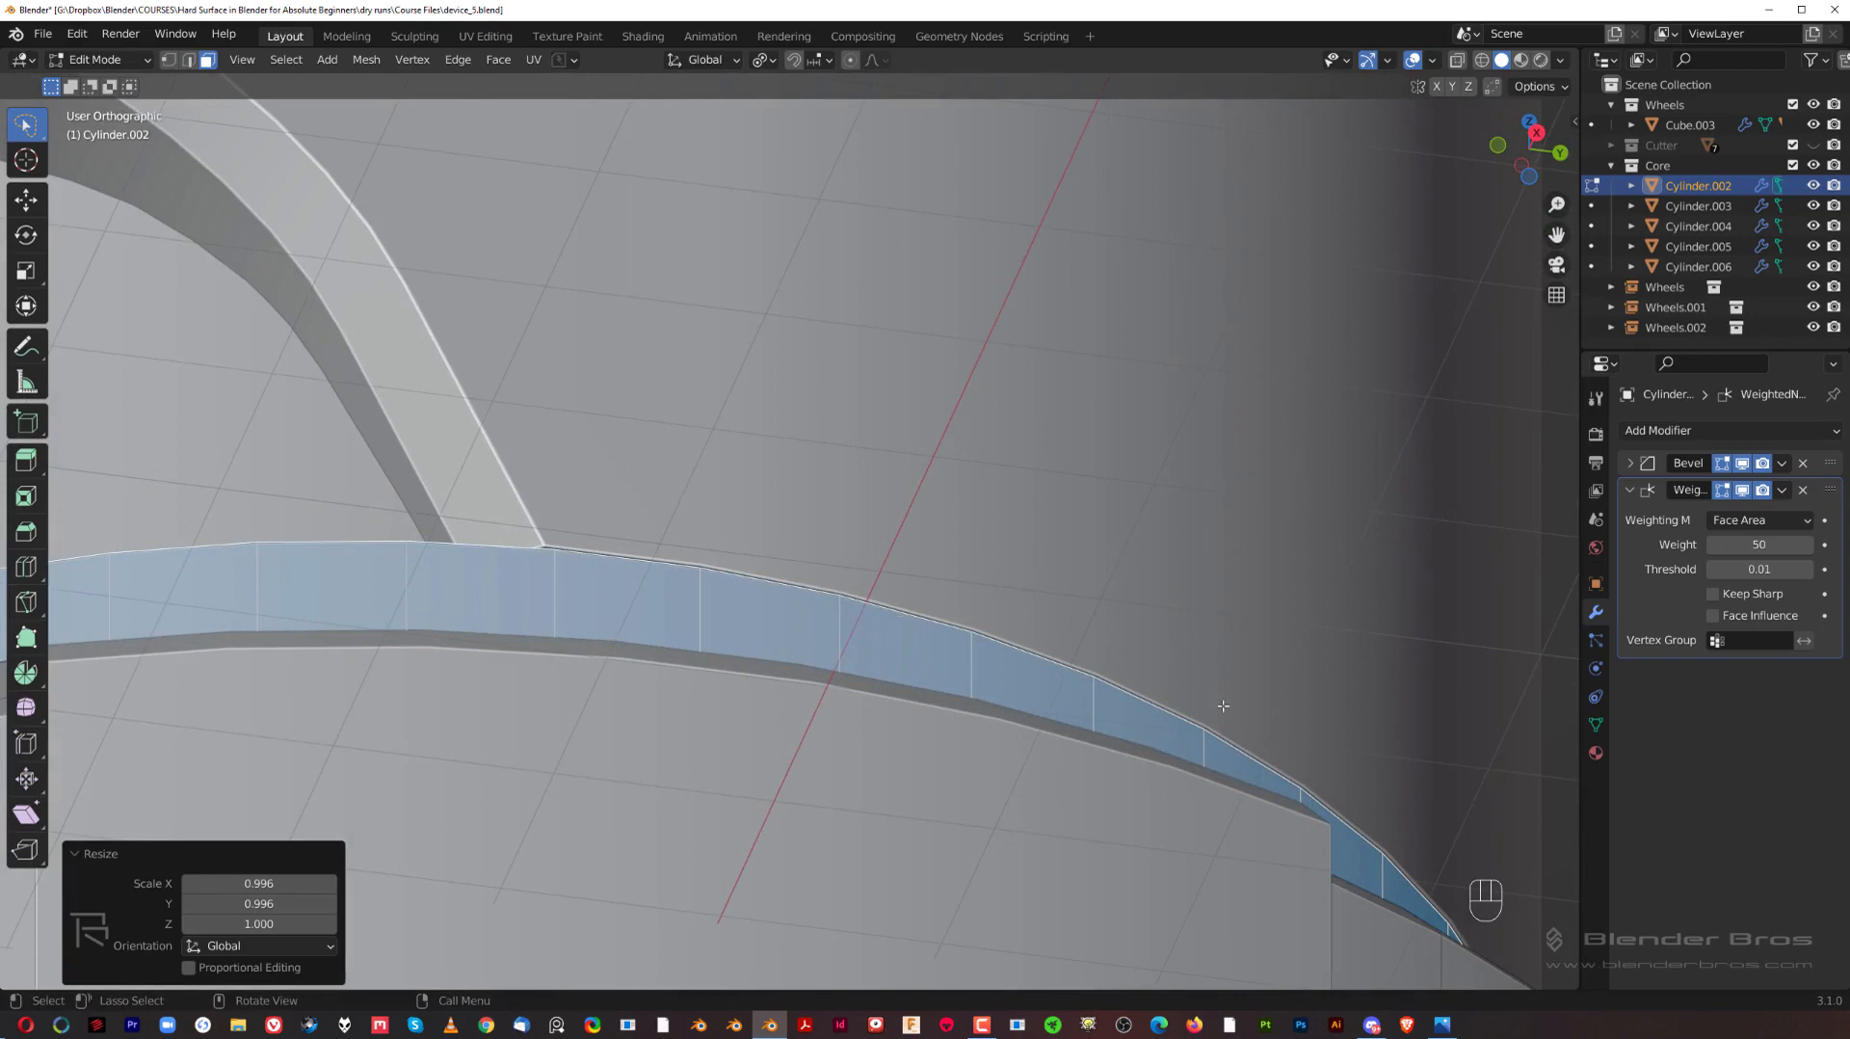
{"action": "key", "text": "s"}
{"action": "key", "text": "shift+z"}
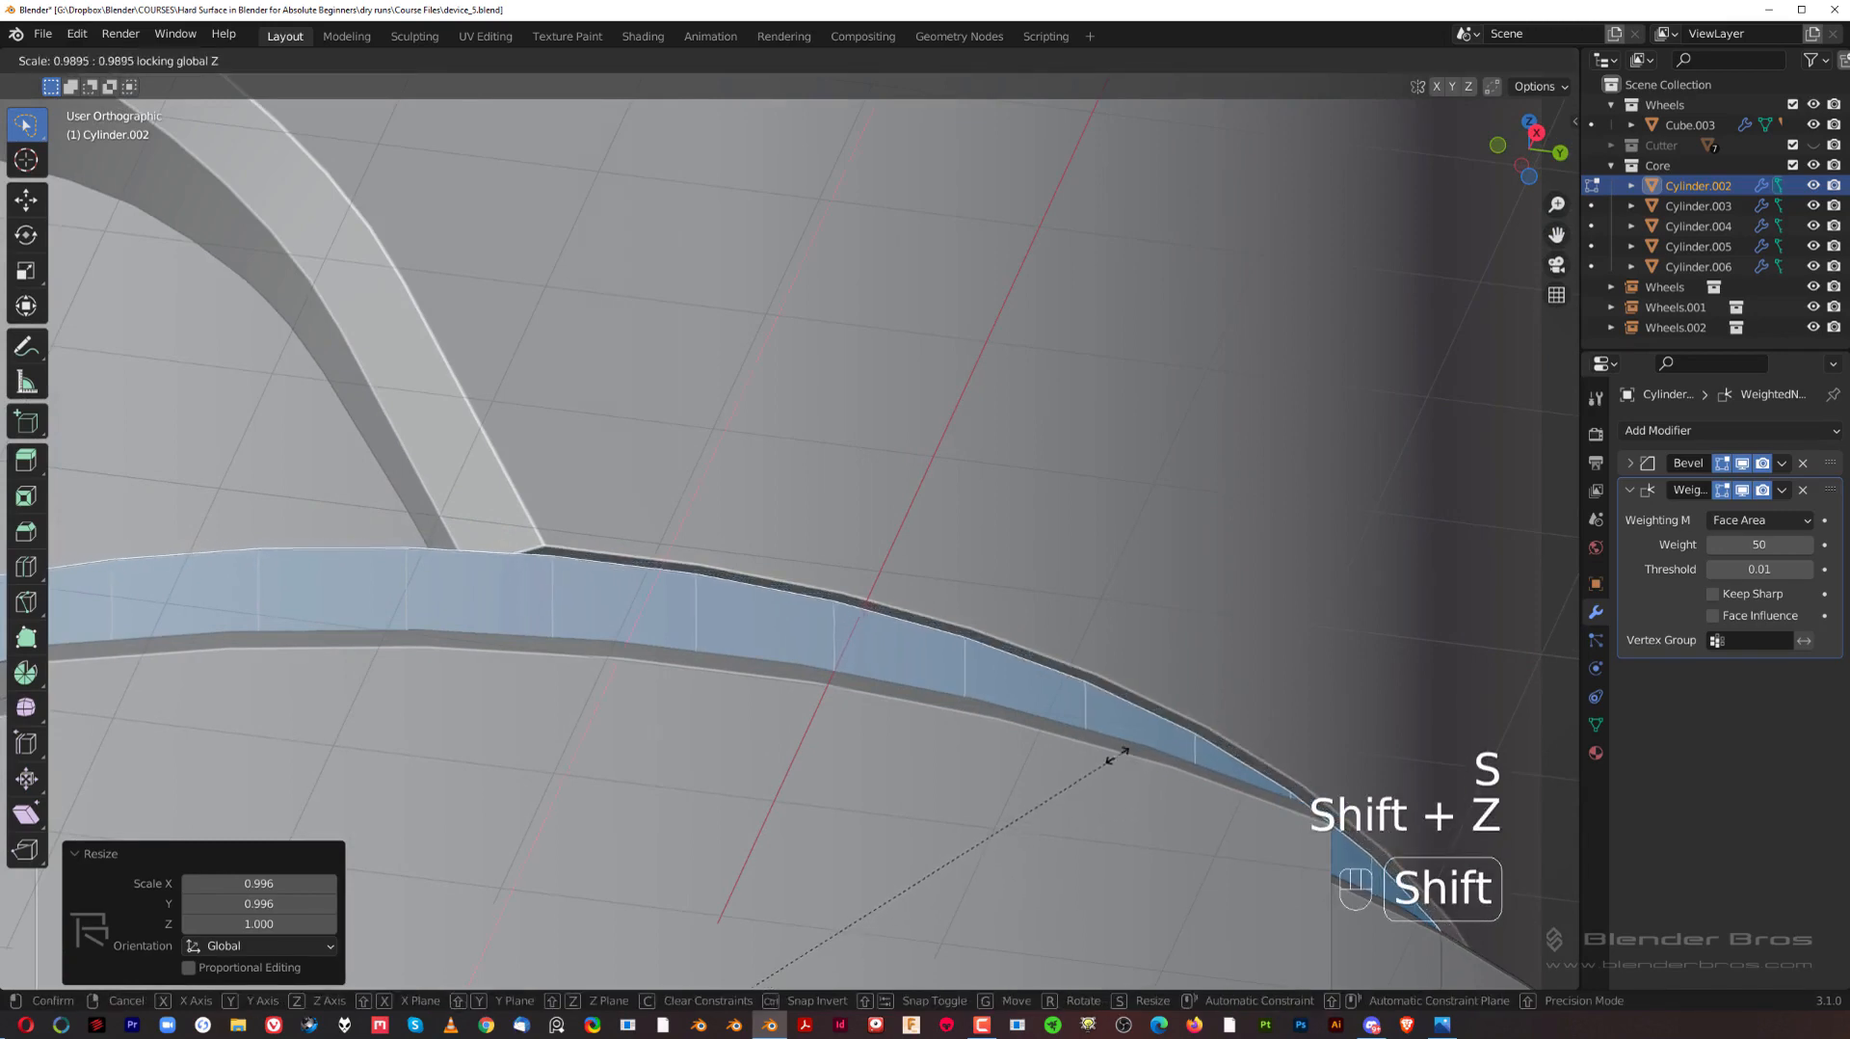
{"action": "left_click", "coordinate": [1095, 776]}
{"action": "key", "text": "Tab"}
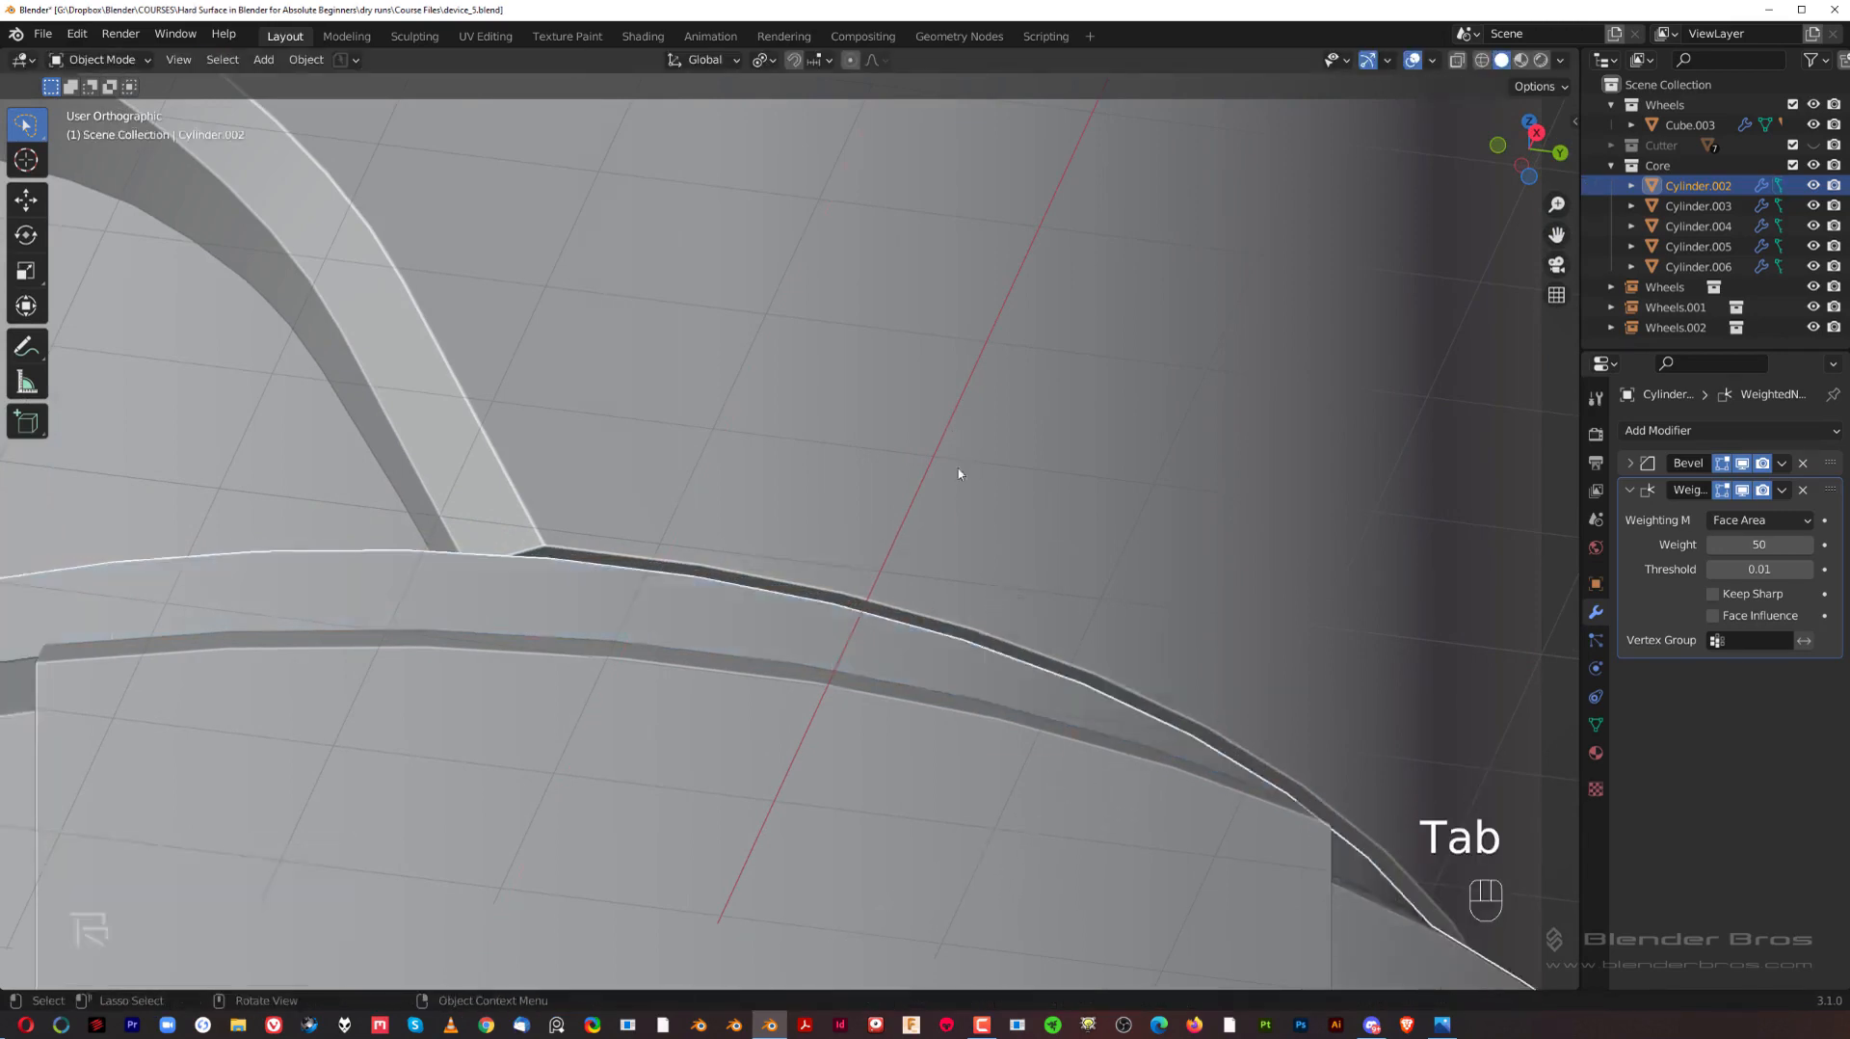
Step: Examine the fit between the narrowed hub rim and the upper body from the right side and at an angle
{"action": "key", "text": "grave"}
{"action": "scroll", "coordinate": [1245, 640], "scroll_direction": "down", "scroll_amount": 8}
{"action": "left_click", "coordinate": [1240, 580]}
{"action": "scroll", "coordinate": [1014, 695], "scroll_direction": "up", "scroll_amount": 2}
{"action": "scroll", "coordinate": [948, 529], "scroll_direction": "up", "scroll_amount": 2}
{"action": "middle_click_drag", "start_coordinate": [1011, 698], "coordinate": [945, 554], "text": "shift"}
{"action": "key", "text": "grave"}
{"action": "left_click", "coordinate": [1189, 565]}
{"action": "scroll", "coordinate": [867, 583], "scroll_direction": "down", "scroll_amount": 4}
{"action": "middle_click_drag", "start_coordinate": [706, 593], "coordinate": [900, 629], "text": "shift"}
{"action": "scroll", "coordinate": [892, 628], "scroll_direction": "up", "scroll_amount": 3}
{"action": "middle_click_drag", "start_coordinate": [788, 631], "coordinate": [835, 678]}
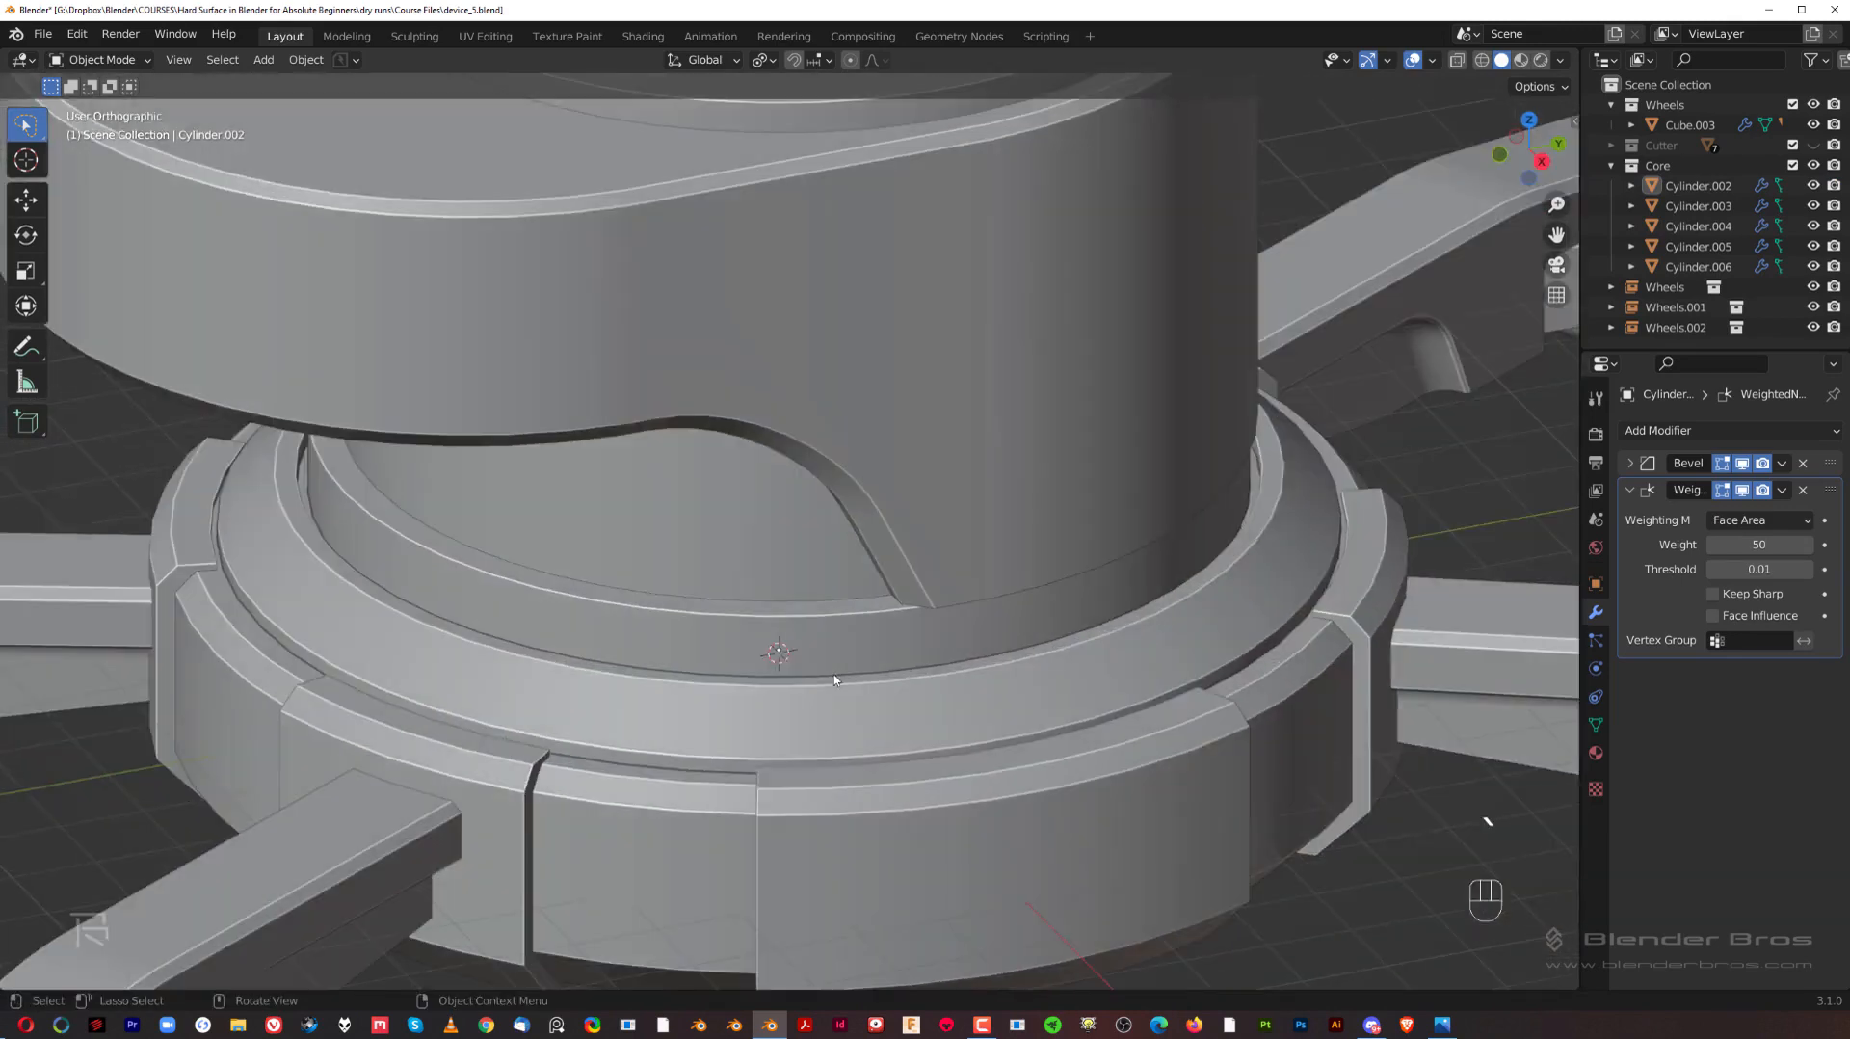
Step: Bevel the top edge of the hub's raised rim slightly with 1 segment and check its right-side profile
{"action": "key", "text": "Tab"}
{"action": "left_click", "coordinate": [842, 599], "text": "alt"}
{"action": "key", "text": "ctrl+b"}
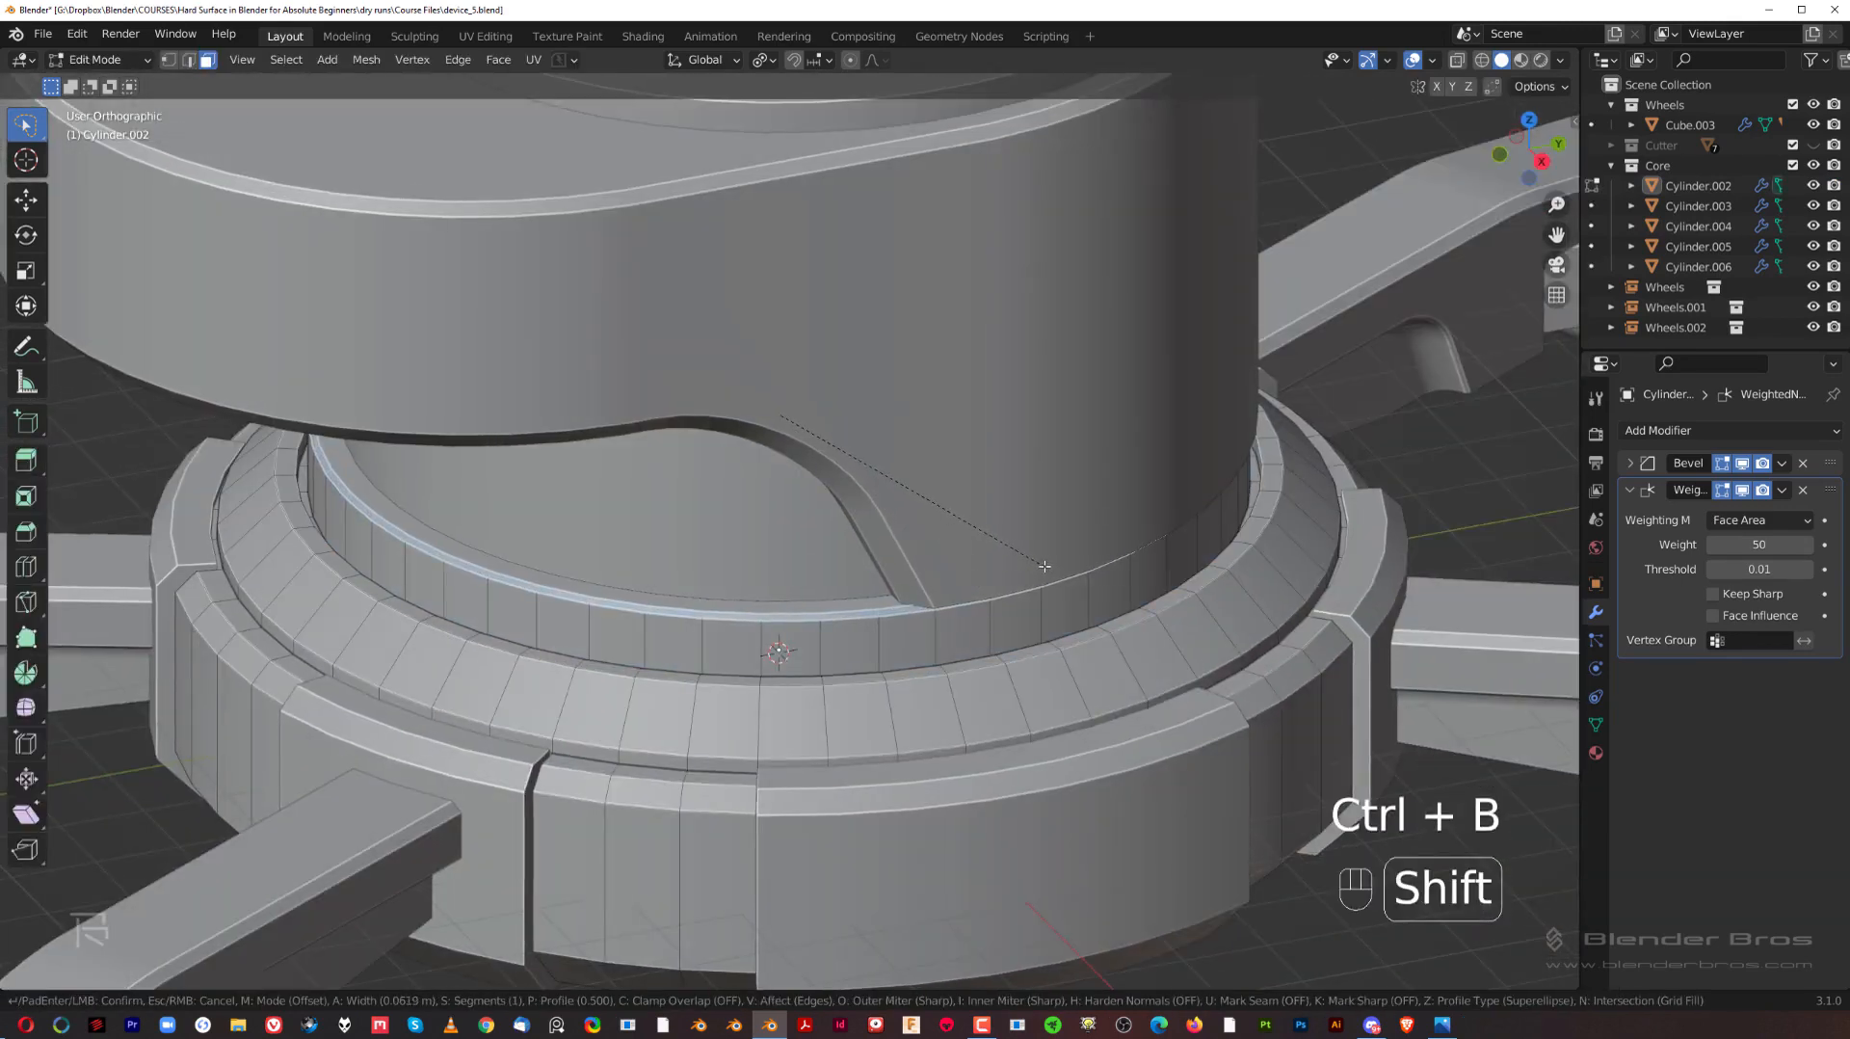
{"action": "left_click", "coordinate": [1044, 566]}
{"action": "key", "text": "Tab"}
{"action": "key", "text": "grave"}
{"action": "scroll", "coordinate": [1292, 515], "scroll_direction": "down", "scroll_amount": 3}
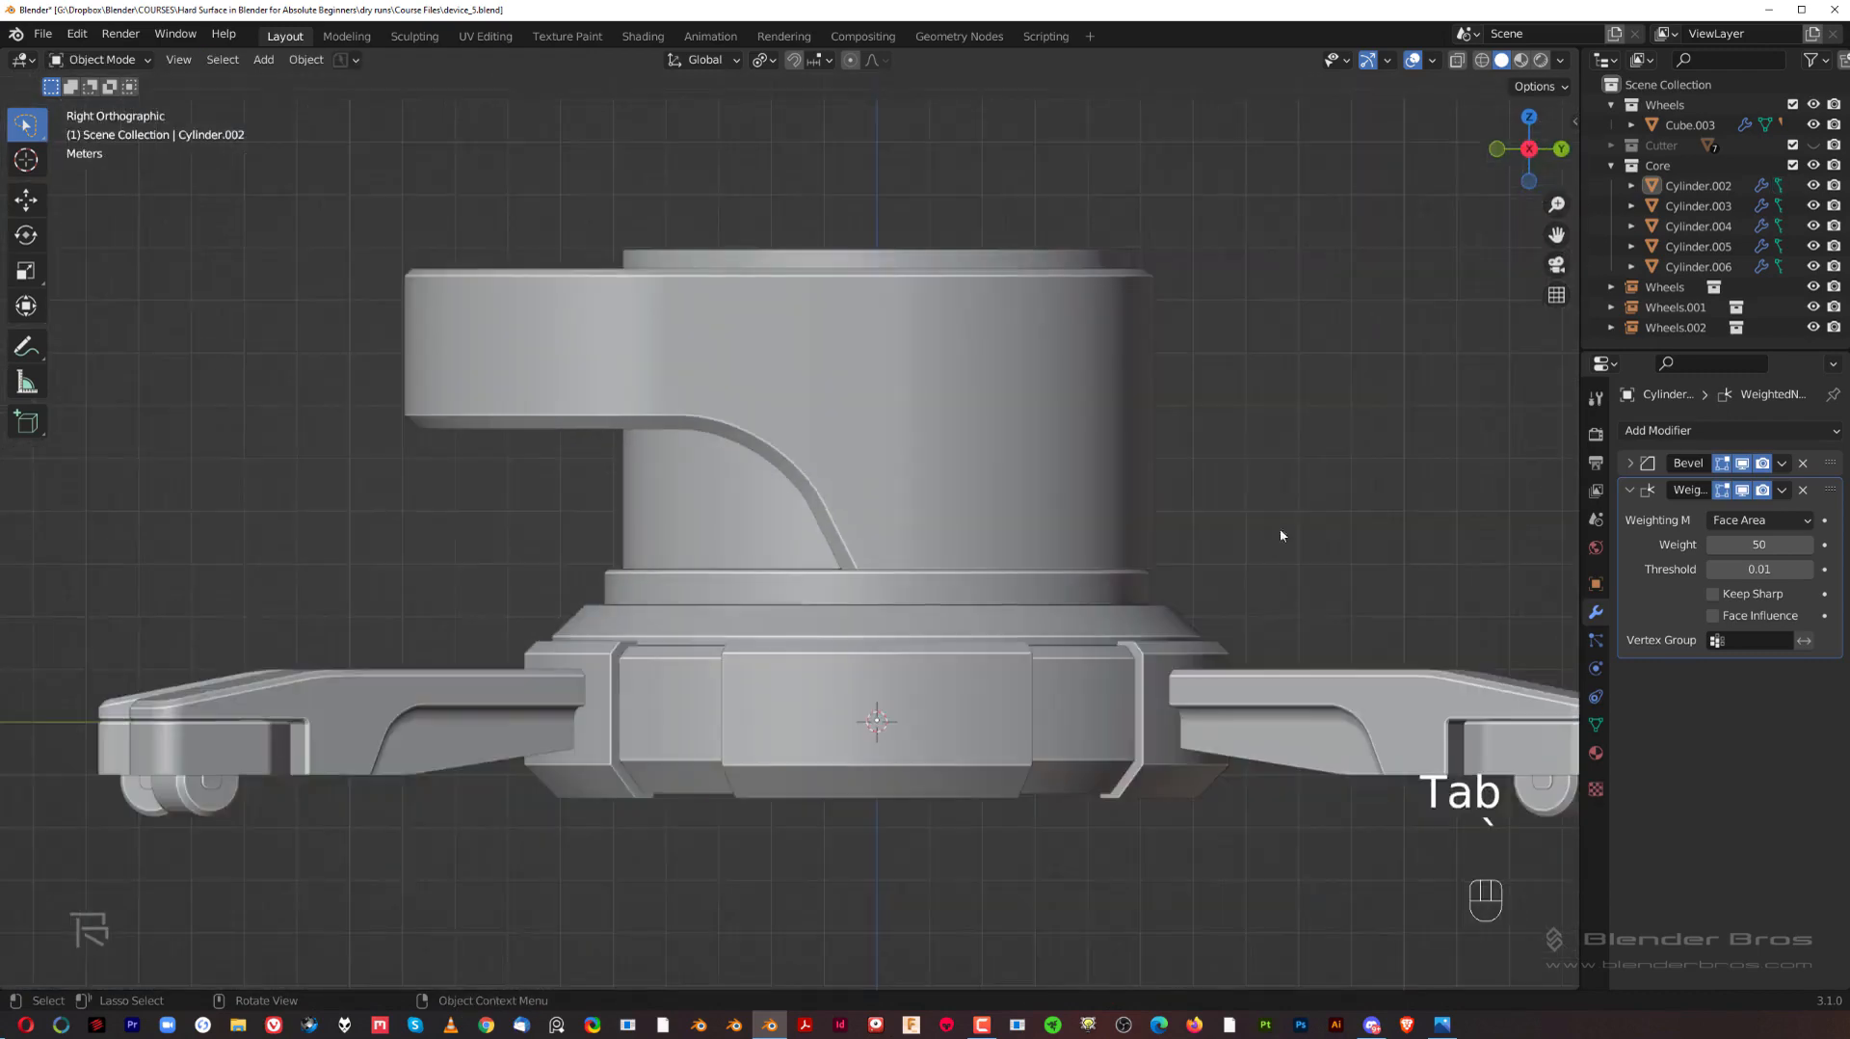
{"action": "scroll", "coordinate": [1140, 537], "scroll_direction": "up", "scroll_amount": 3}
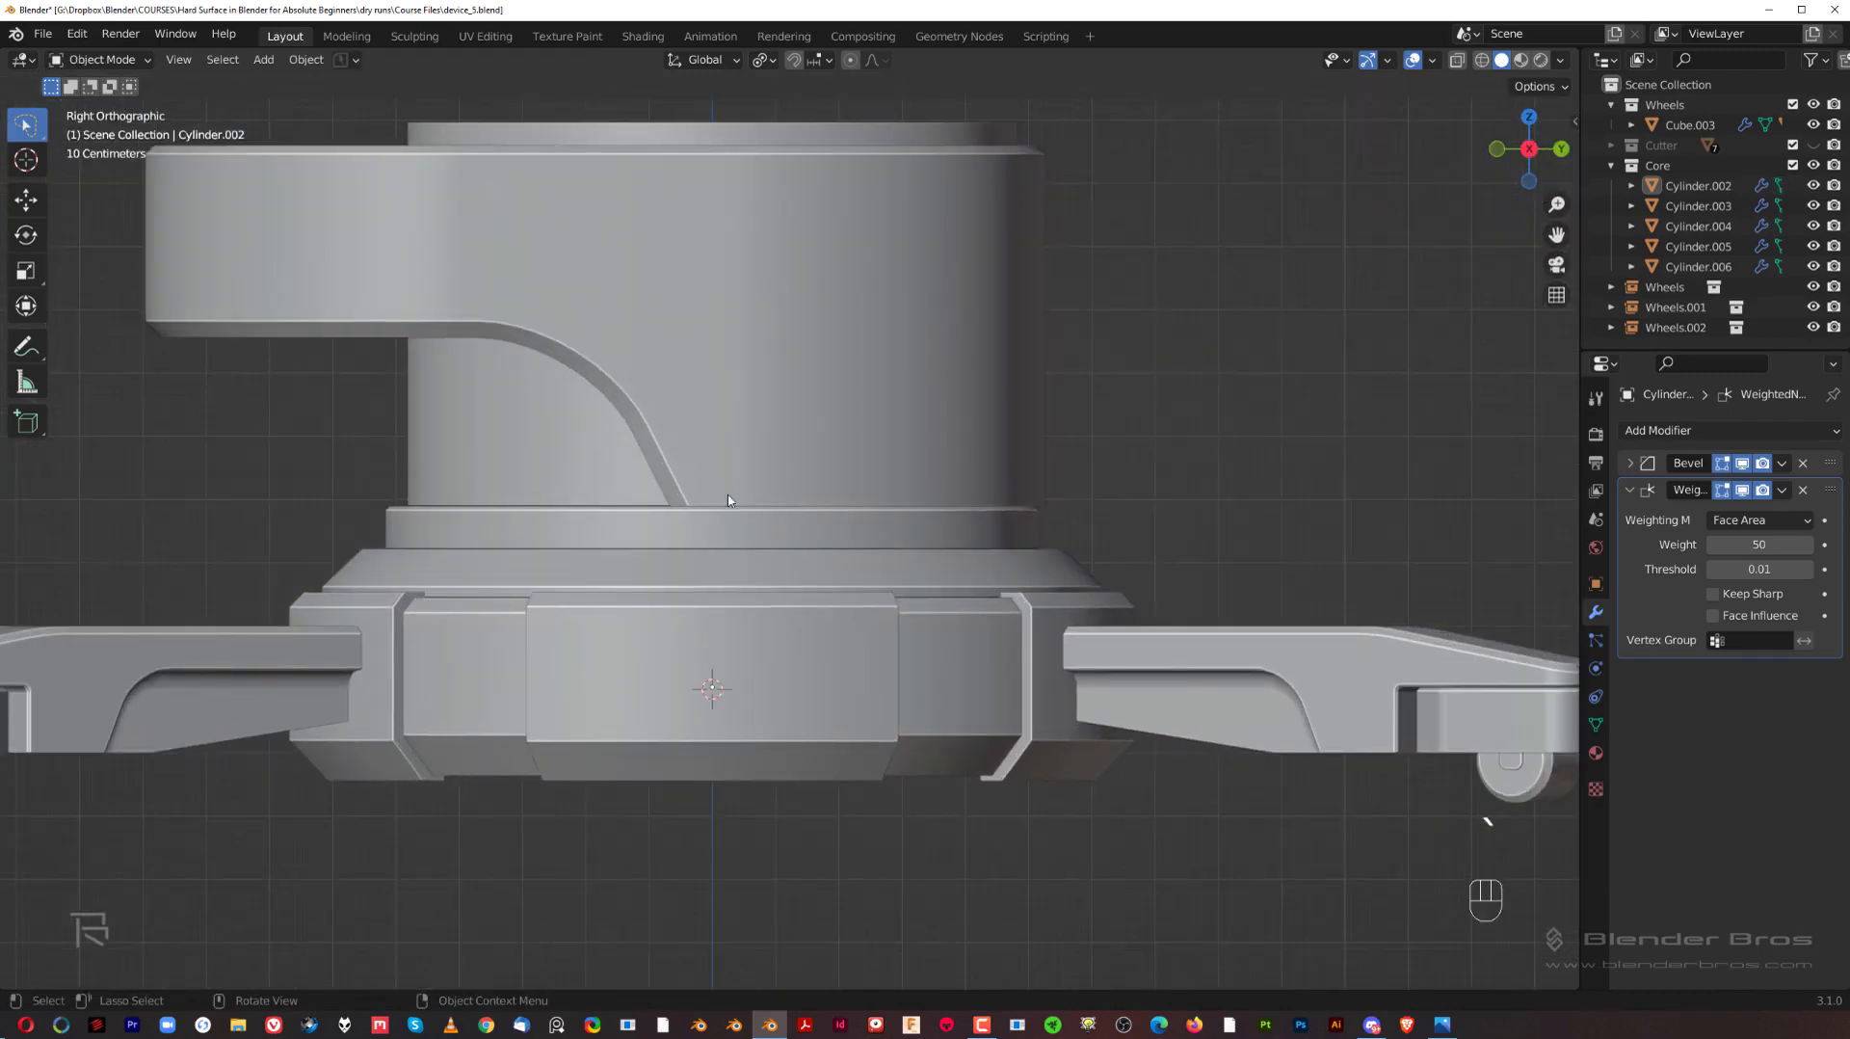
Step: Select the upper body's bottom edges from one end of the curved cut to the other and bevel them narrowly with 1 segment
{"action": "left_click_drag", "start_coordinate": [1065, 520], "coordinate": [1061, 500]}
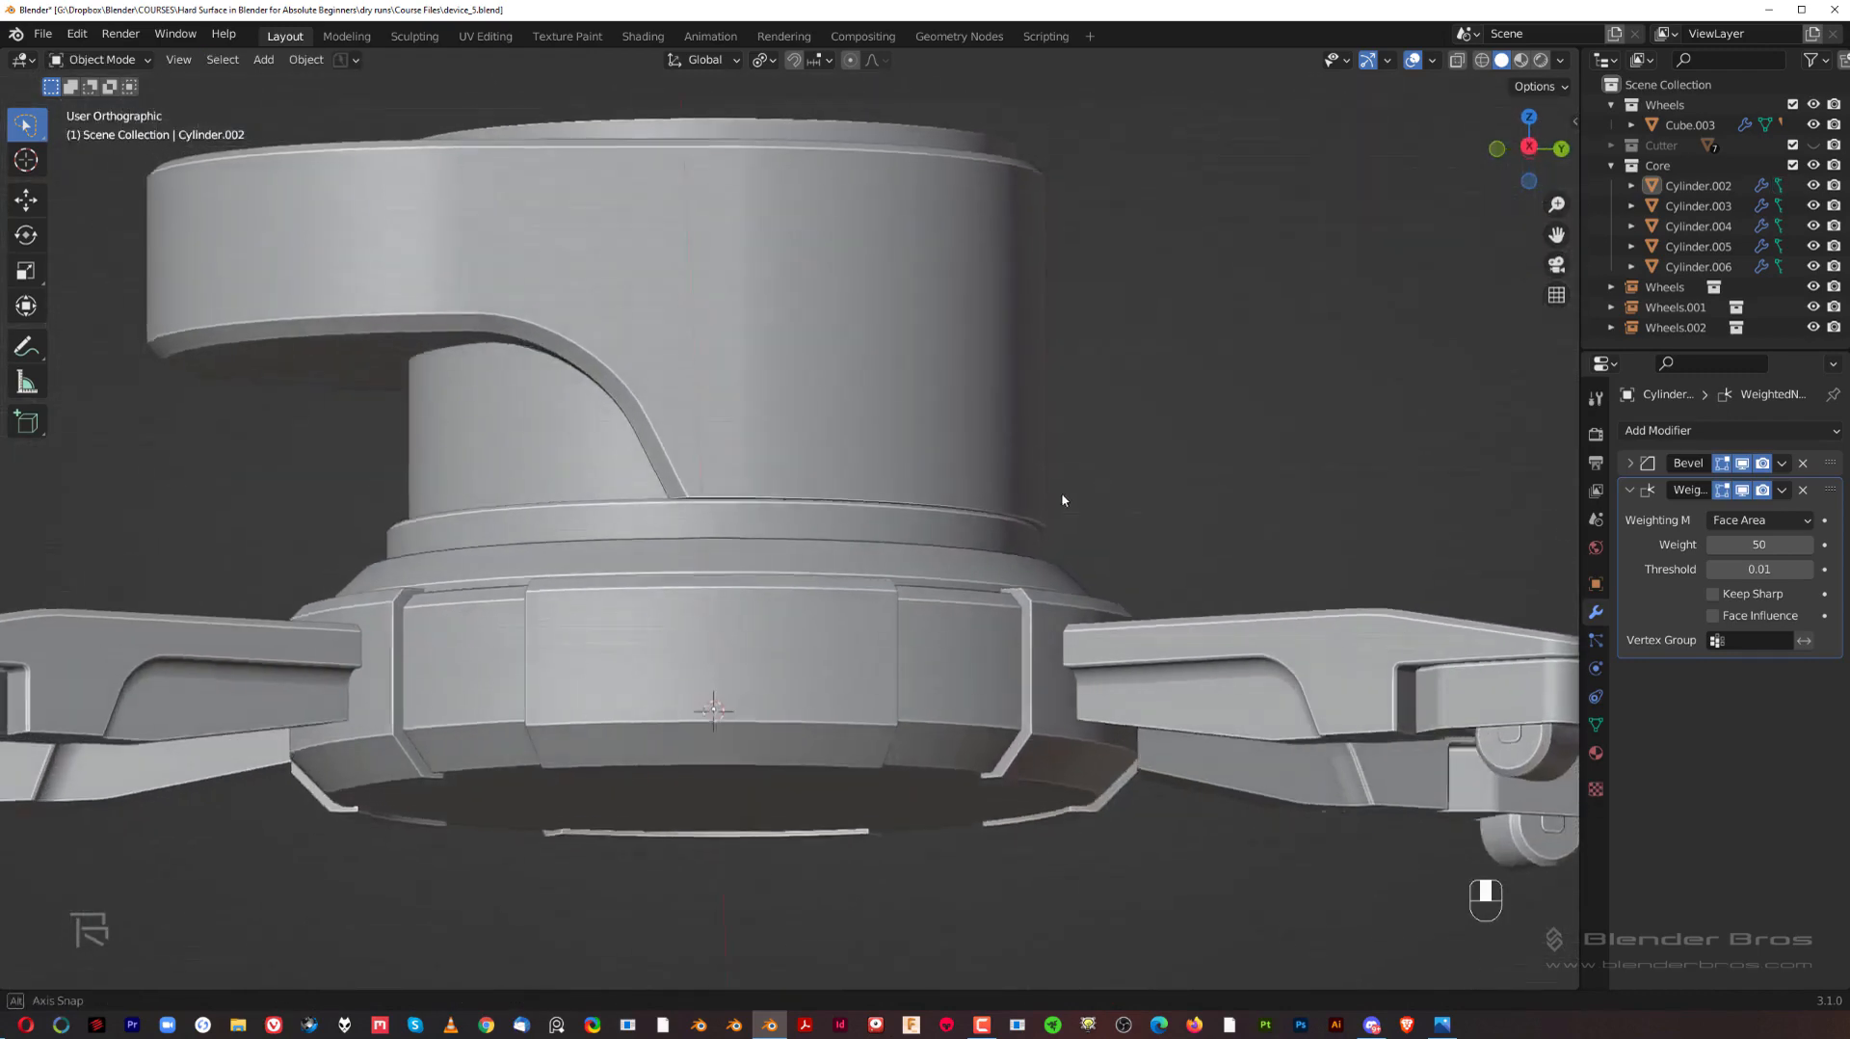
{"action": "scroll", "coordinate": [801, 494], "scroll_direction": "up", "scroll_amount": 3}
{"action": "middle_click_drag", "start_coordinate": [1061, 500], "coordinate": [771, 494]}
{"action": "left_click", "coordinate": [761, 434]}
{"action": "key", "text": "Tab"}
{"action": "left_click", "coordinate": [618, 439]}
{"action": "scroll", "coordinate": [636, 442], "scroll_direction": "down", "scroll_amount": 3}
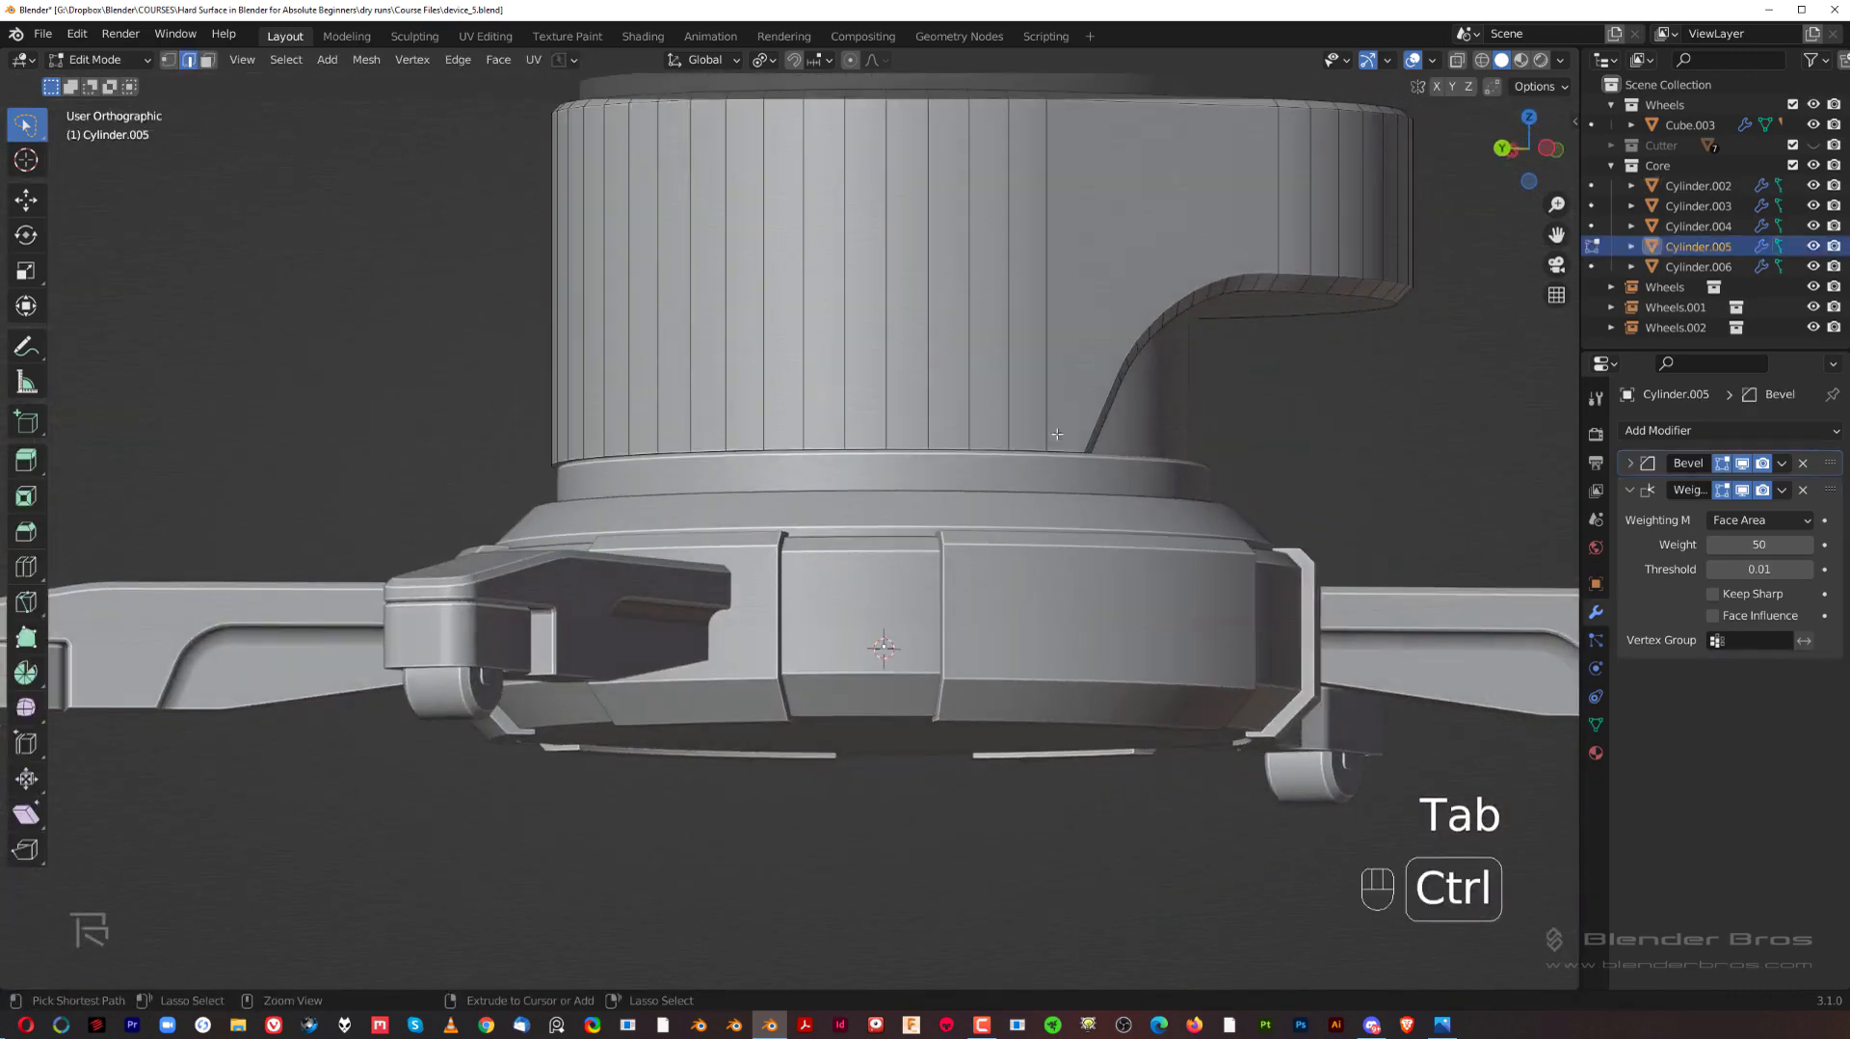
{"action": "left_click", "coordinate": [680, 436], "text": "ctrl"}
{"action": "key", "text": "ctrl+z"}
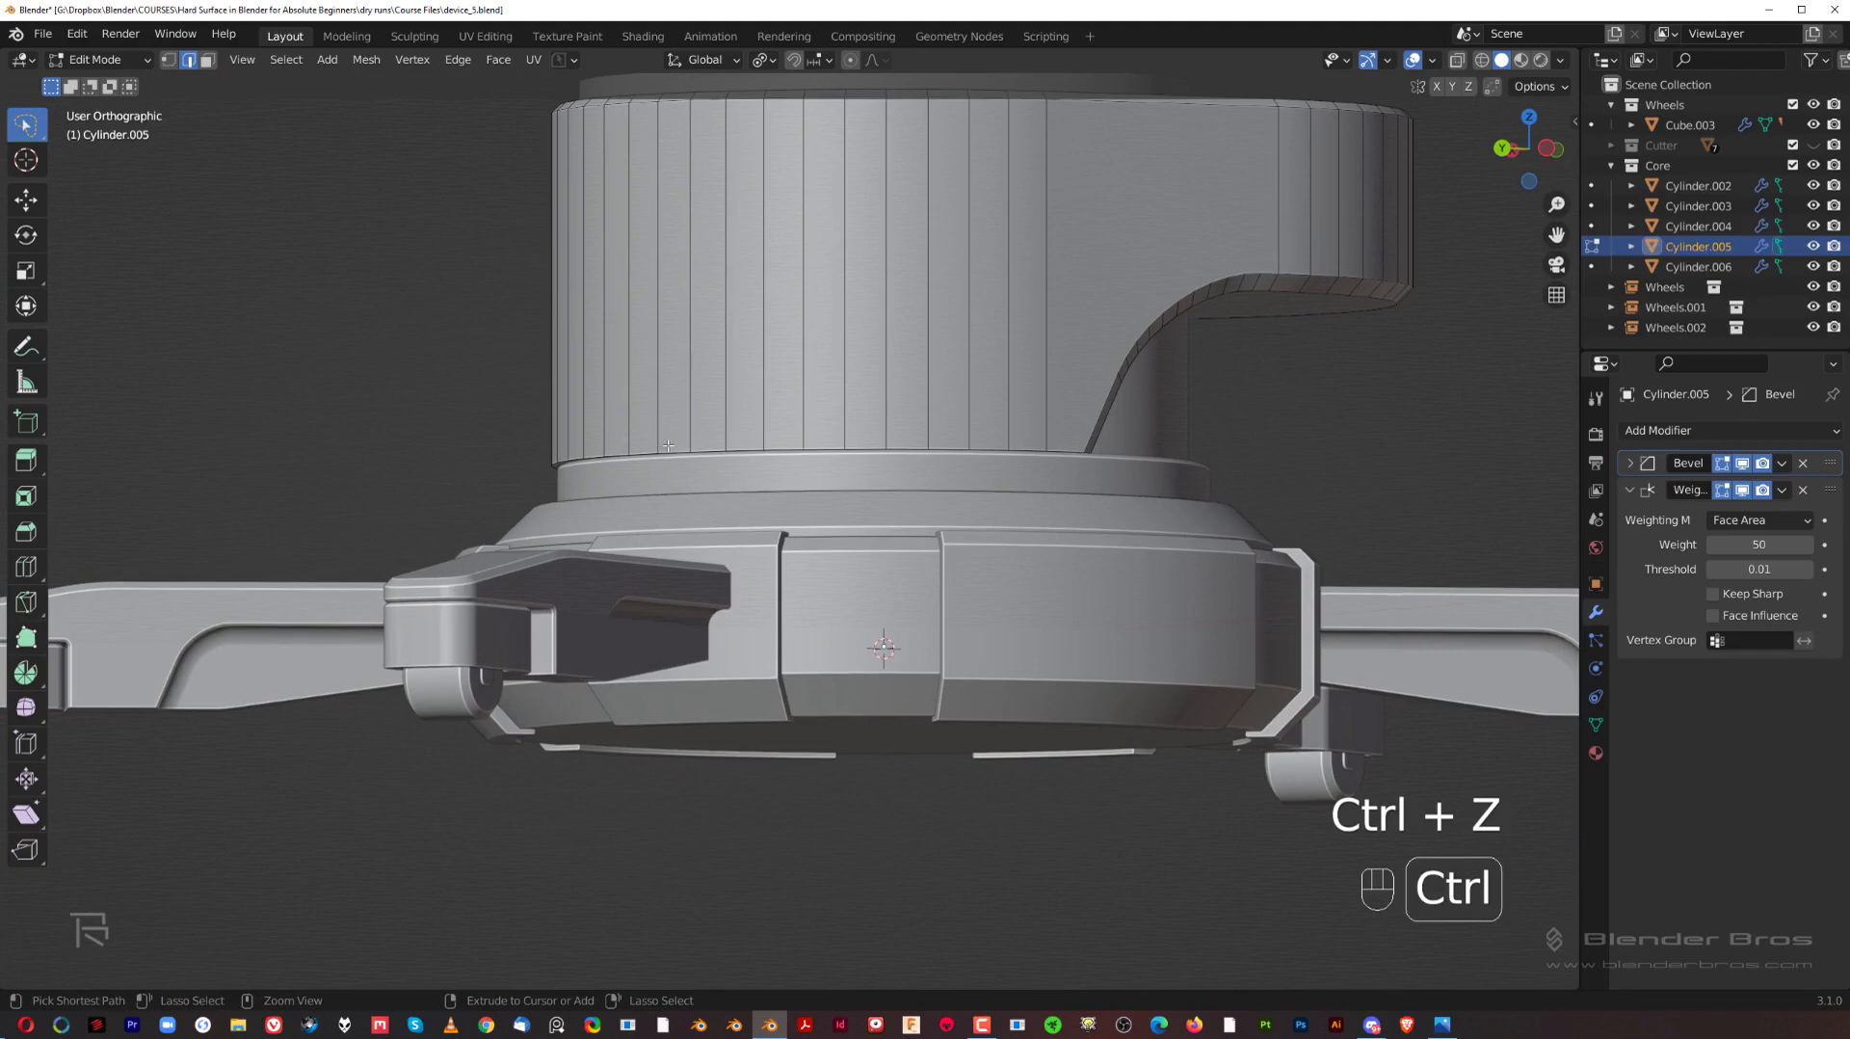
{"action": "left_click", "coordinate": [669, 445], "text": "ctrl"}
{"action": "middle_click_drag", "start_coordinate": [964, 443], "coordinate": [1185, 448]}
{"action": "scroll", "coordinate": [963, 448], "scroll_direction": "up", "scroll_amount": 2}
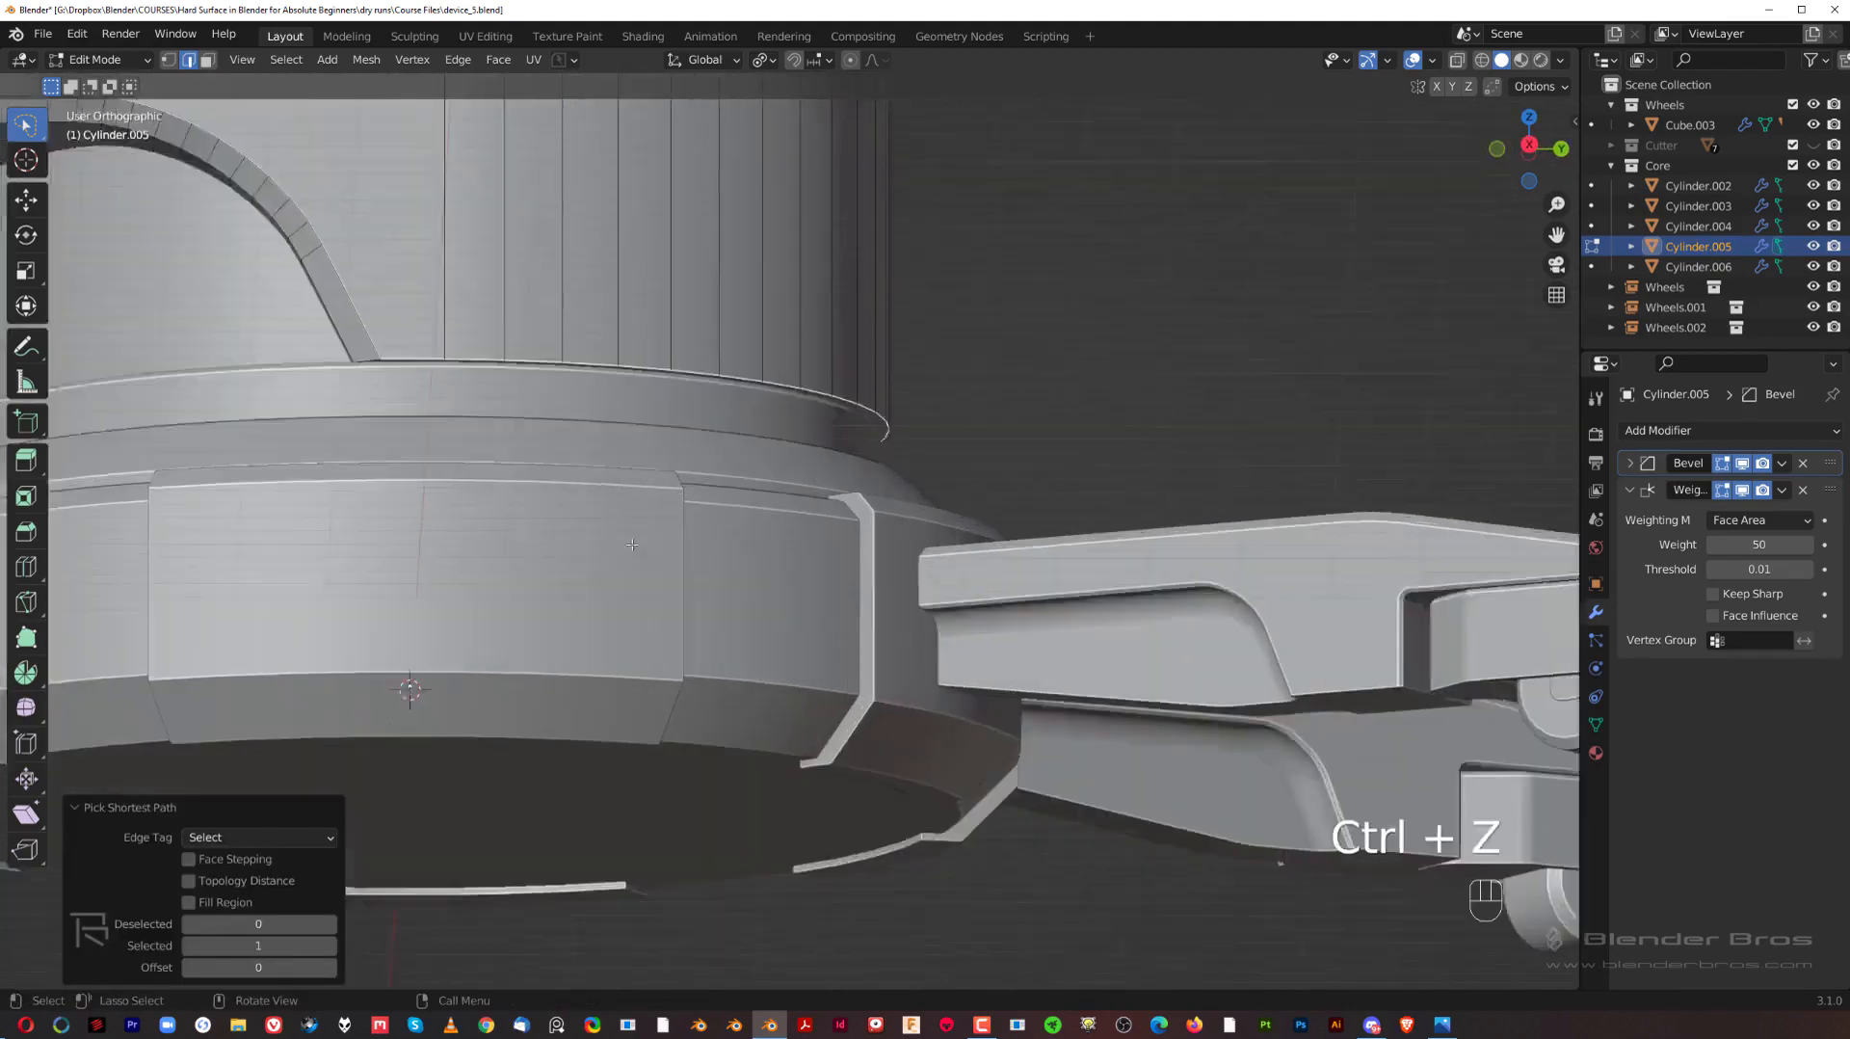
{"action": "middle_click_drag", "start_coordinate": [771, 448], "coordinate": [925, 462]}
{"action": "scroll", "coordinate": [848, 458], "scroll_direction": "up", "scroll_amount": 5}
{"action": "key", "text": "ctrl+b"}
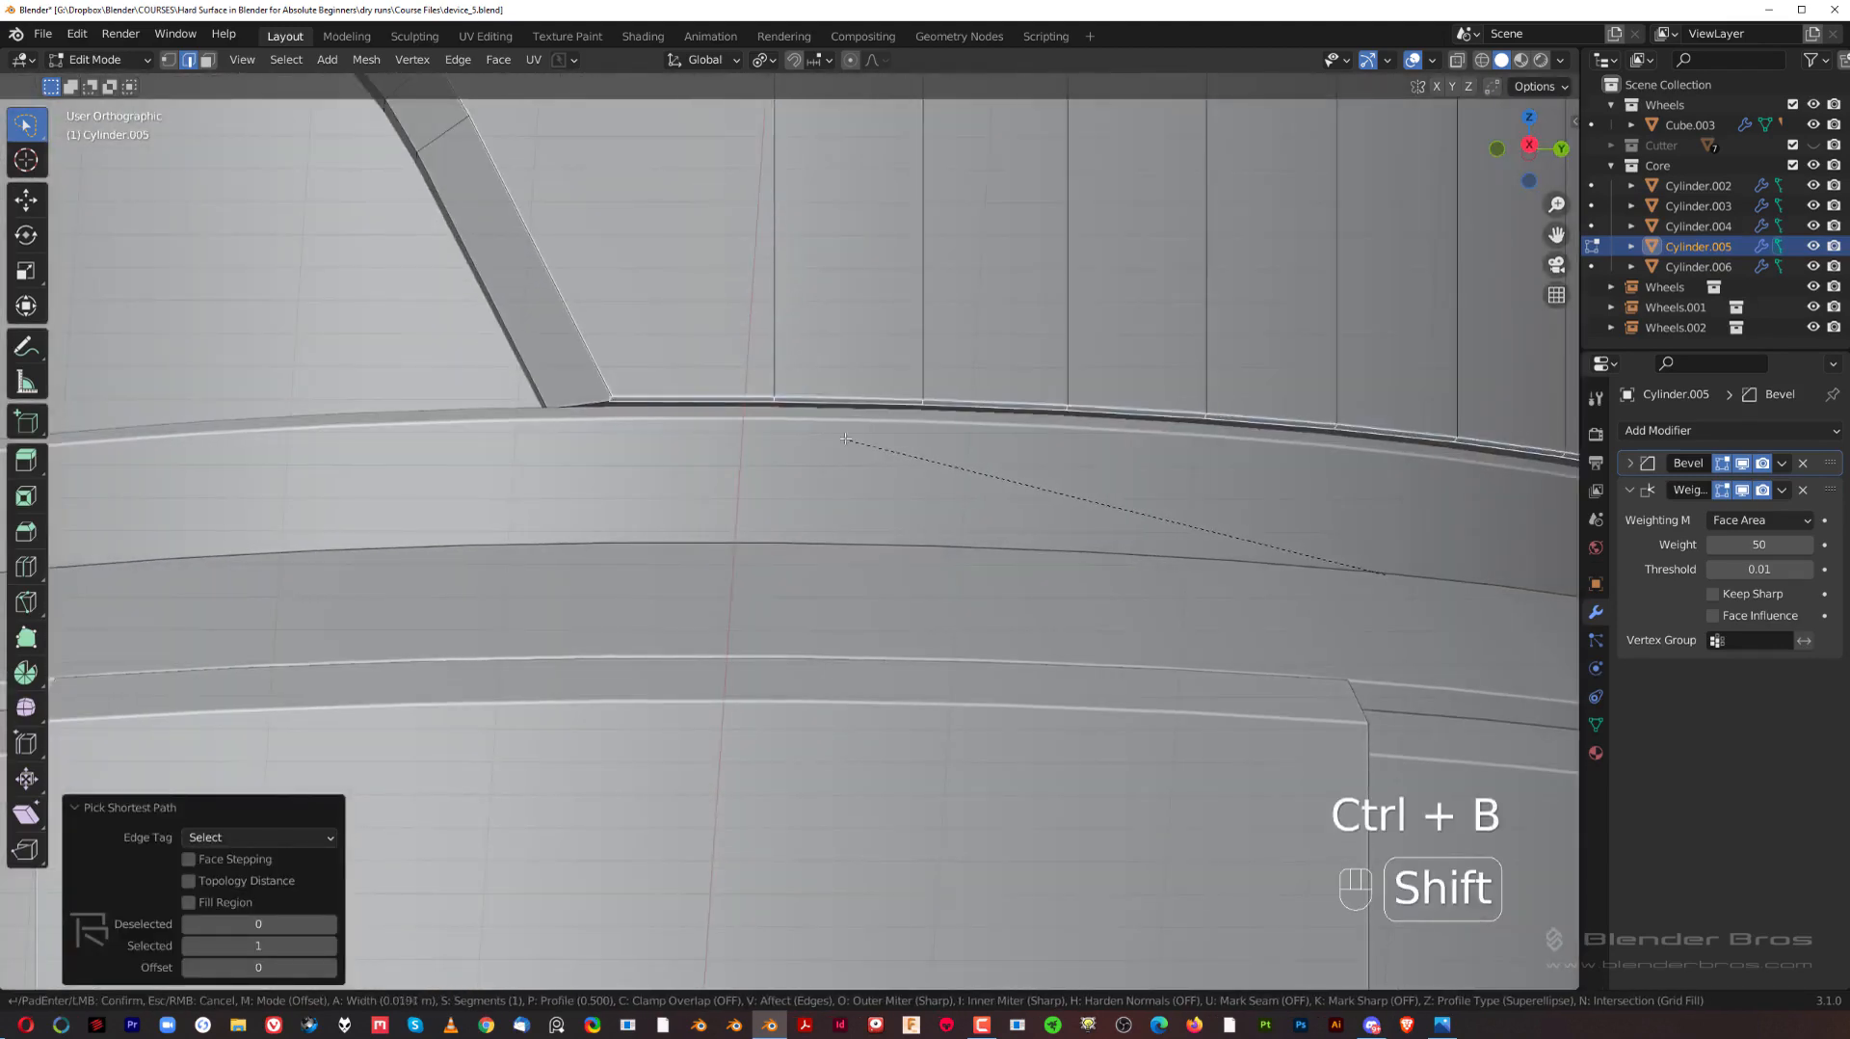
{"action": "left_click", "coordinate": [802, 409]}
{"action": "key", "text": "Tab"}
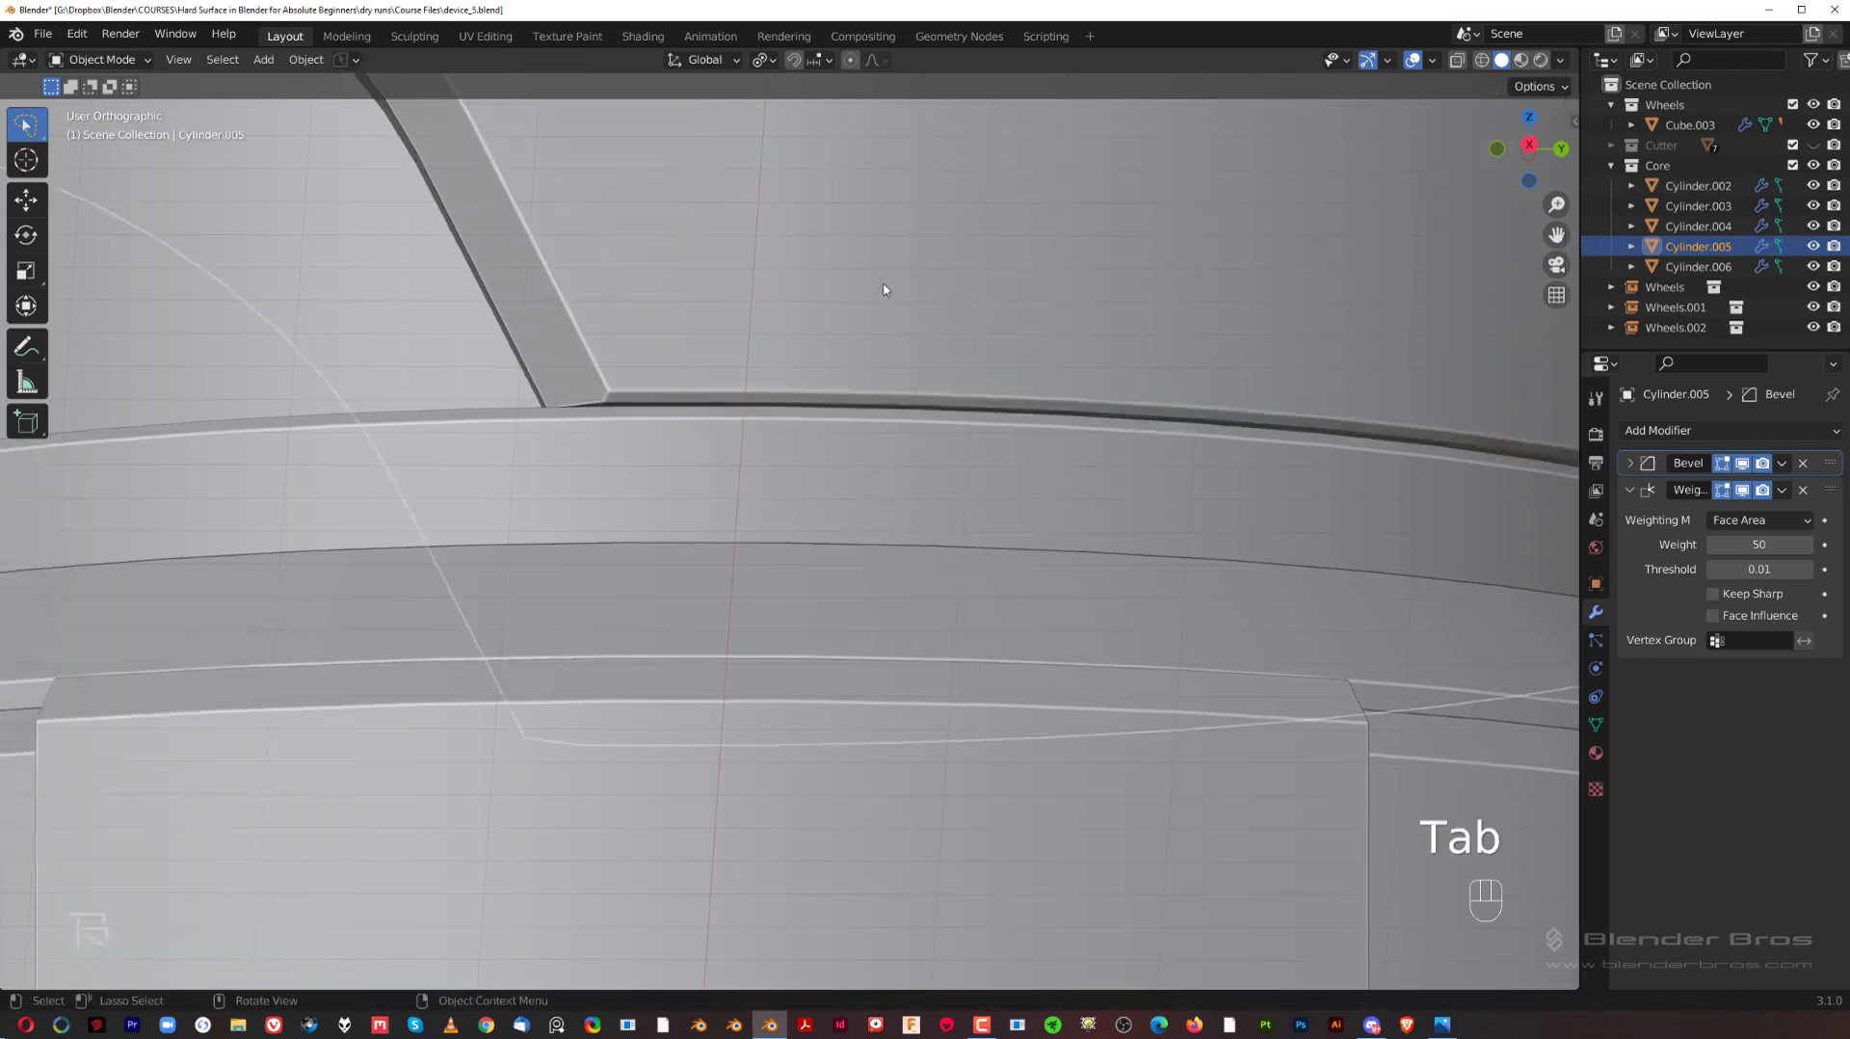
Step: Examine the seam between the upper body and the hub rim in the right-side profile and from nearby angles
{"action": "key", "text": "grave"}
{"action": "scroll", "coordinate": [1230, 445], "scroll_direction": "down", "scroll_amount": 7}
{"action": "left_click", "coordinate": [1340, 499]}
{"action": "middle_click_drag", "start_coordinate": [1072, 520], "coordinate": [1054, 417], "text": "shift"}
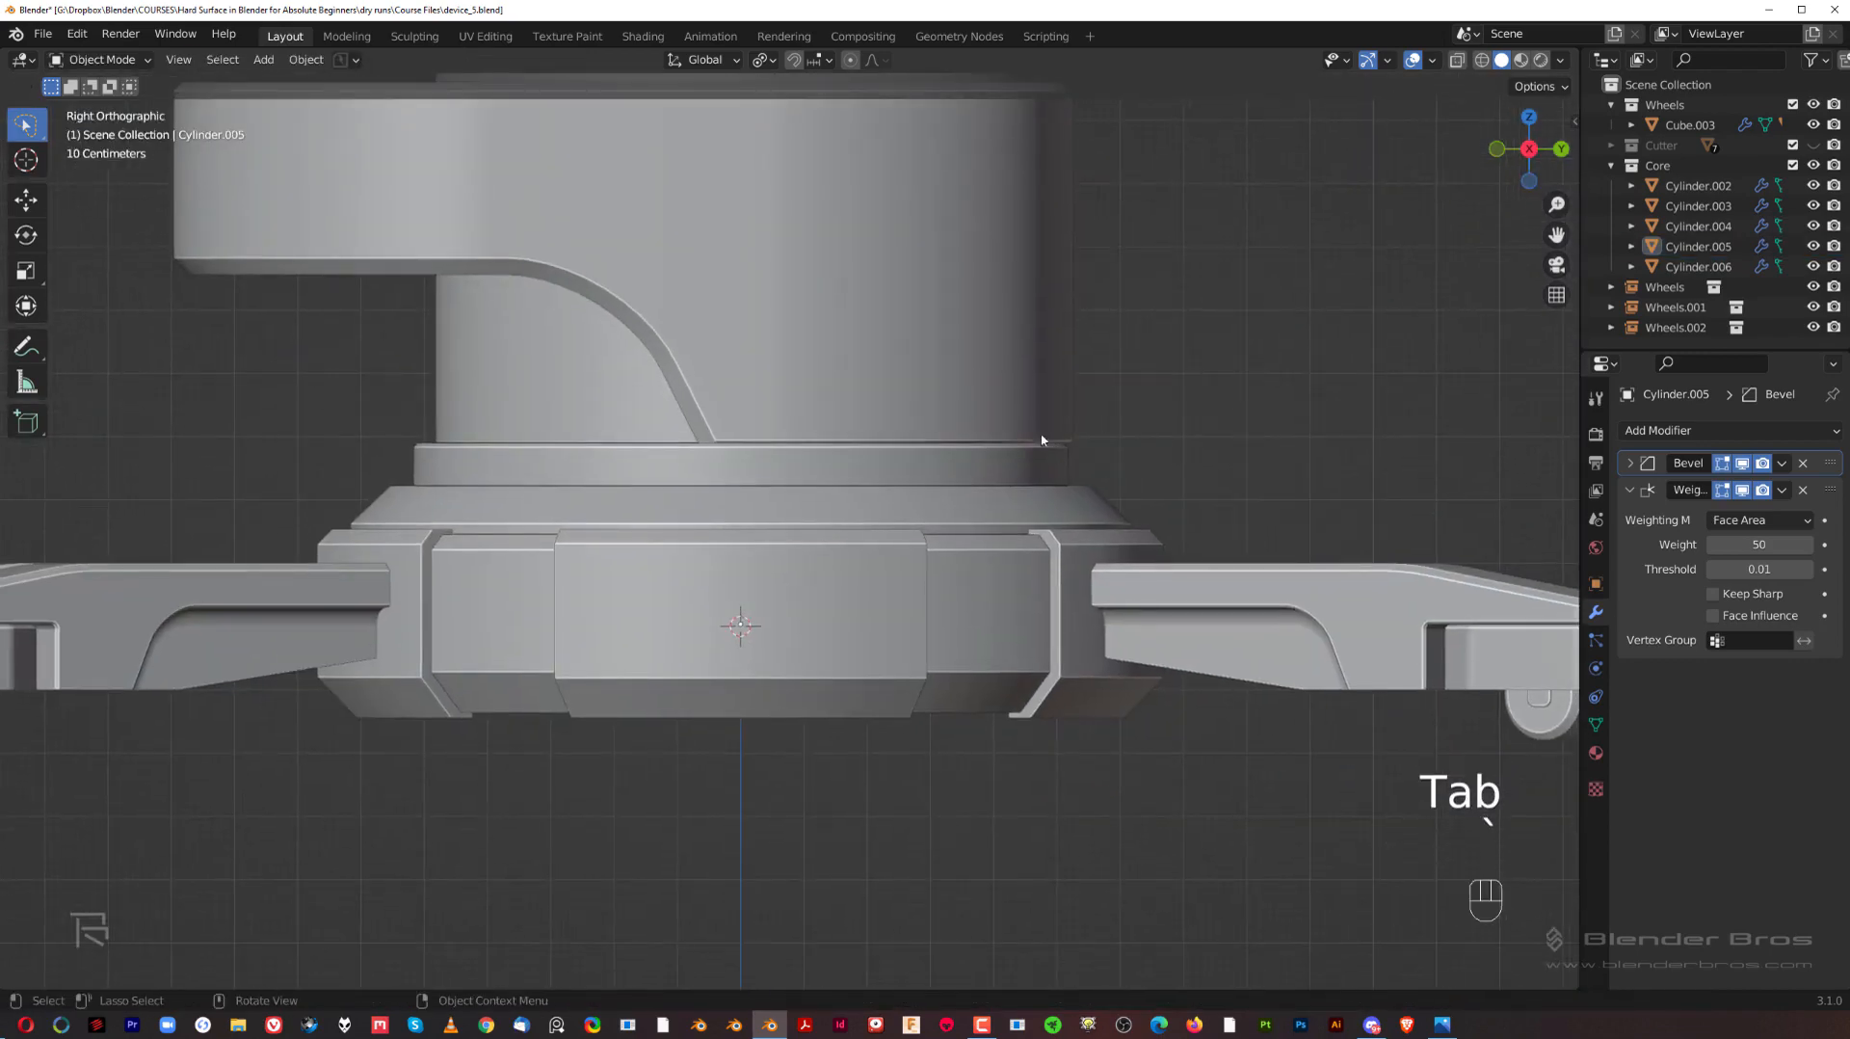
{"action": "scroll", "coordinate": [830, 511], "scroll_direction": "down", "scroll_amount": 3}
{"action": "middle_click_drag", "start_coordinate": [812, 521], "coordinate": [754, 537], "text": "shift"}
{"action": "scroll", "coordinate": [973, 542], "scroll_direction": "up", "scroll_amount": 2}
{"action": "scroll", "coordinate": [750, 604], "scroll_direction": "up", "scroll_amount": 3}
{"action": "middle_click_drag", "start_coordinate": [711, 414], "coordinate": [765, 588], "text": "shift"}
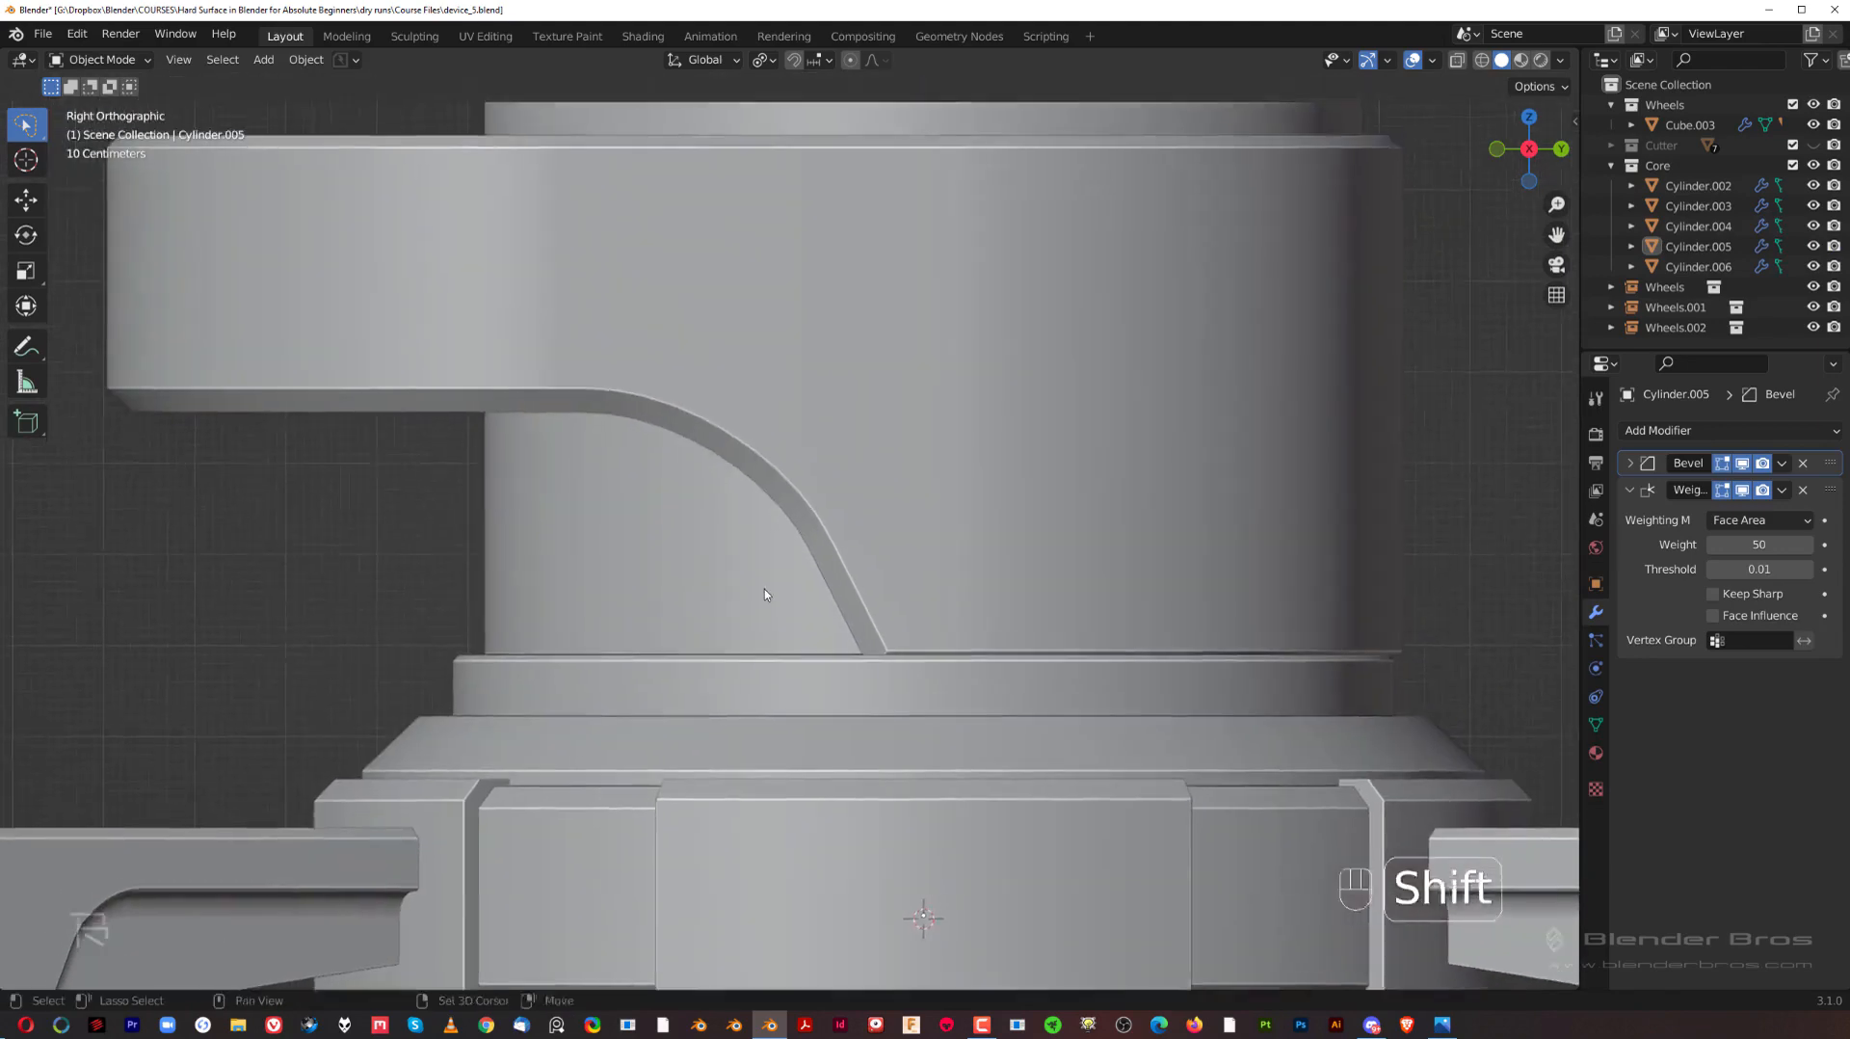
{"action": "scroll", "coordinate": [765, 588], "scroll_direction": "down", "scroll_amount": 4}
{"action": "middle_click_drag", "start_coordinate": [805, 463], "coordinate": [803, 382], "text": "shift"}
Step: Raise the inner cylinder's top face by 0.2955 m along Z and bevel its outline with 1 segment
{"action": "key", "text": "Tab"}
{"action": "middle_click_drag", "start_coordinate": [836, 312], "coordinate": [850, 498], "text": "shift"}
{"action": "scroll", "coordinate": [851, 497], "scroll_direction": "up", "scroll_amount": 2}
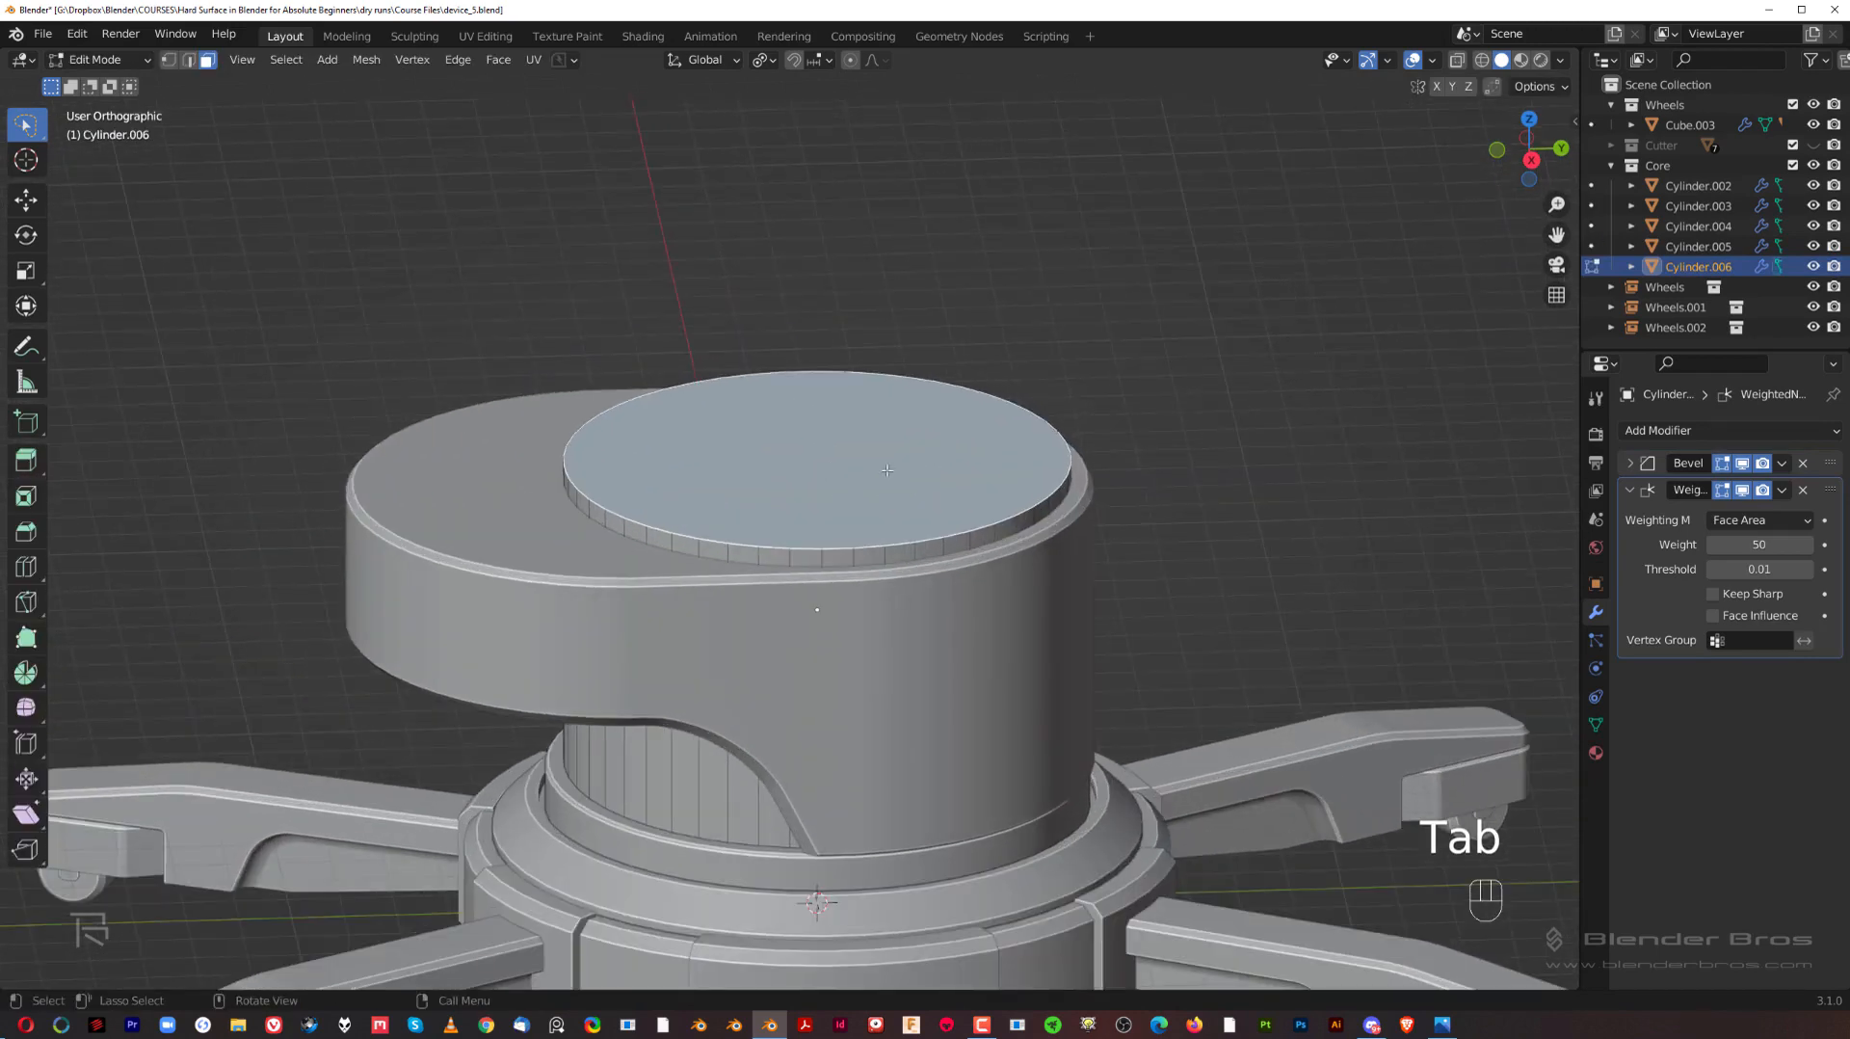
{"action": "key", "text": "g"}
{"action": "key", "text": "z"}
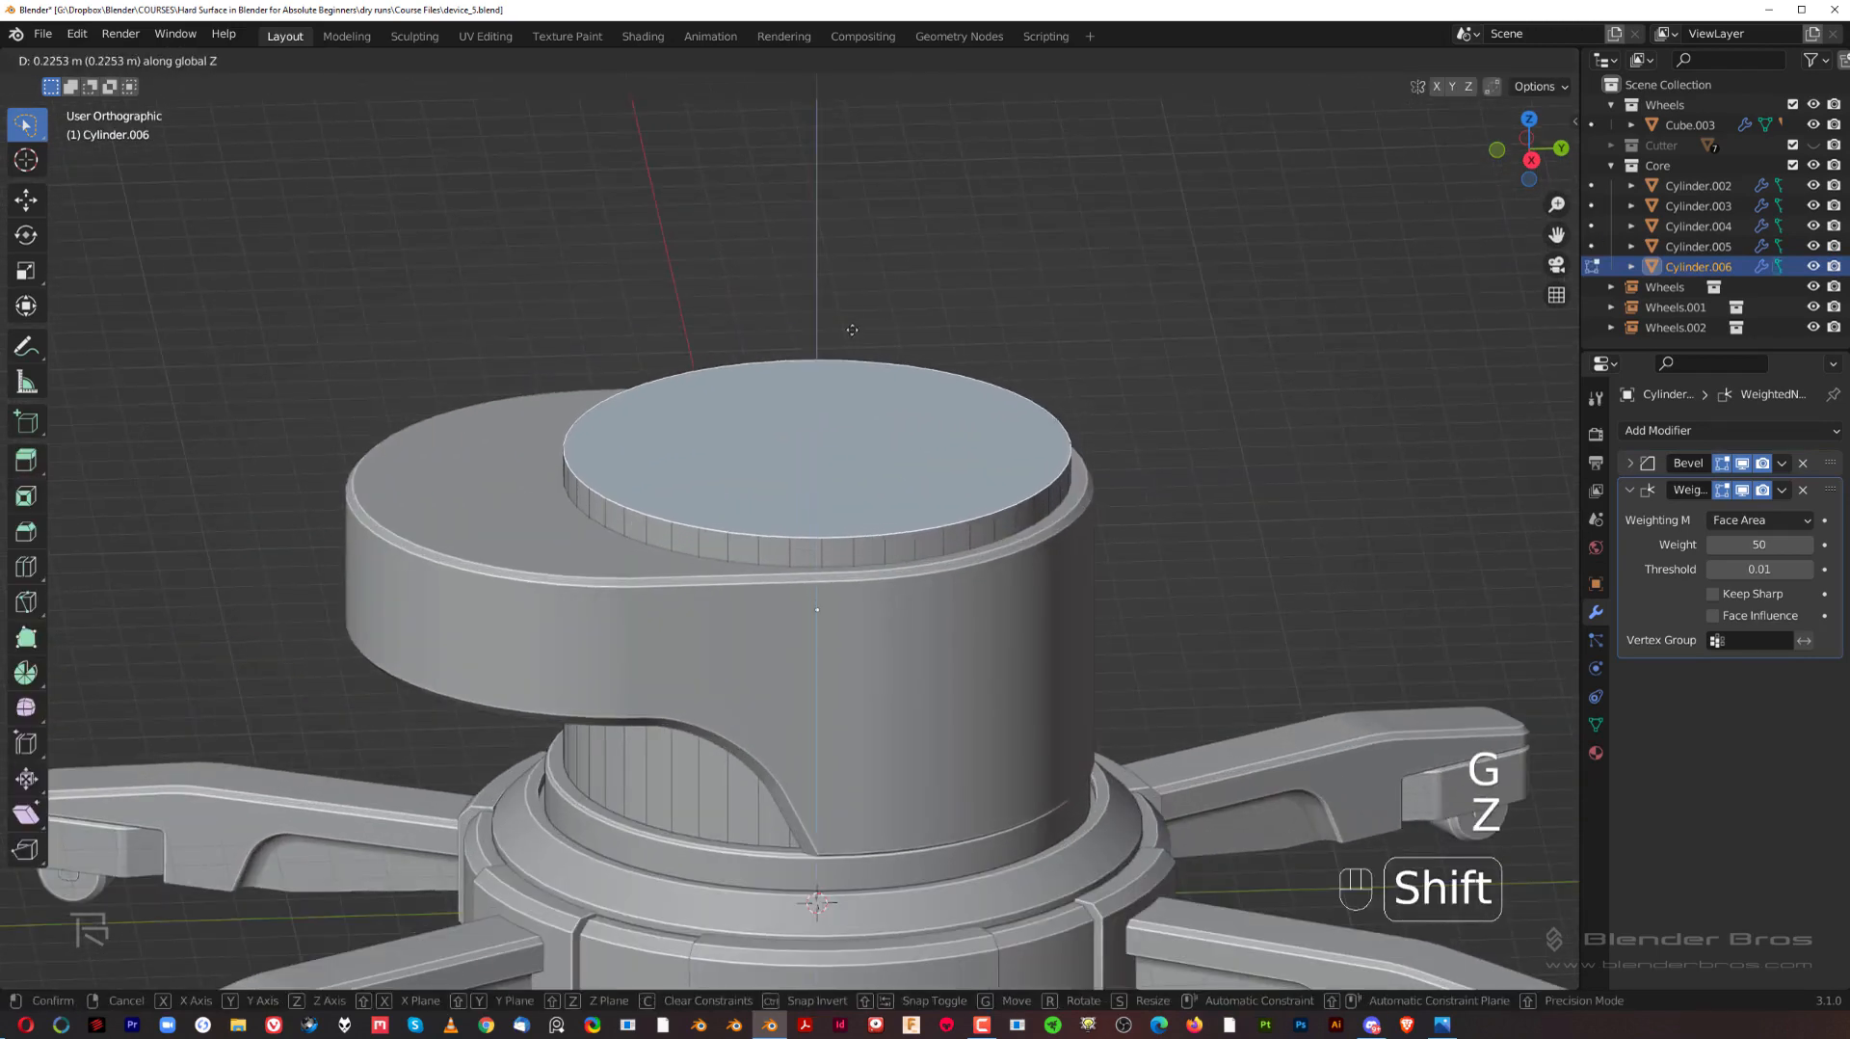
{"action": "left_click", "coordinate": [862, 314], "text": "shift"}
{"action": "key", "text": "ctrl+b"}
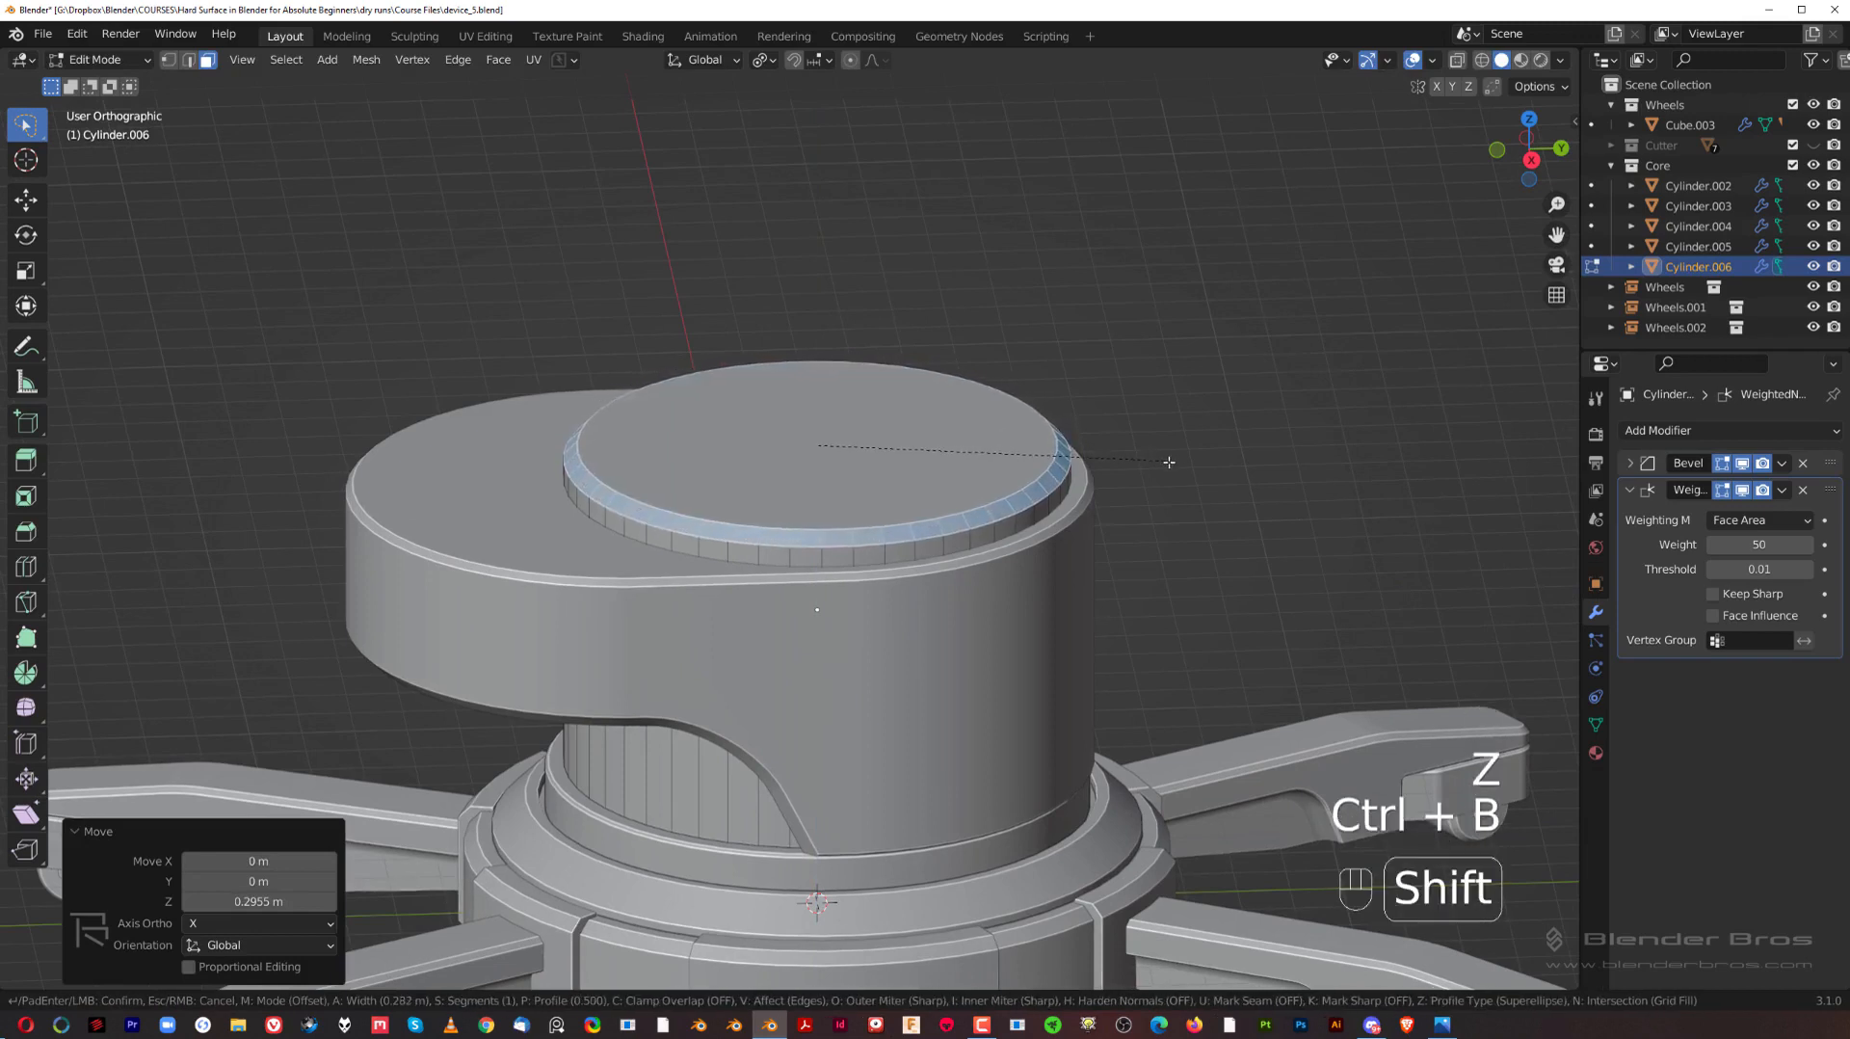
{"action": "left_click", "coordinate": [1237, 463]}
Step: Extrude the inner cylinder's top face upward by about 0.3 m to form a stepped cap above the chamfer
{"action": "left_click", "coordinate": [952, 481]}
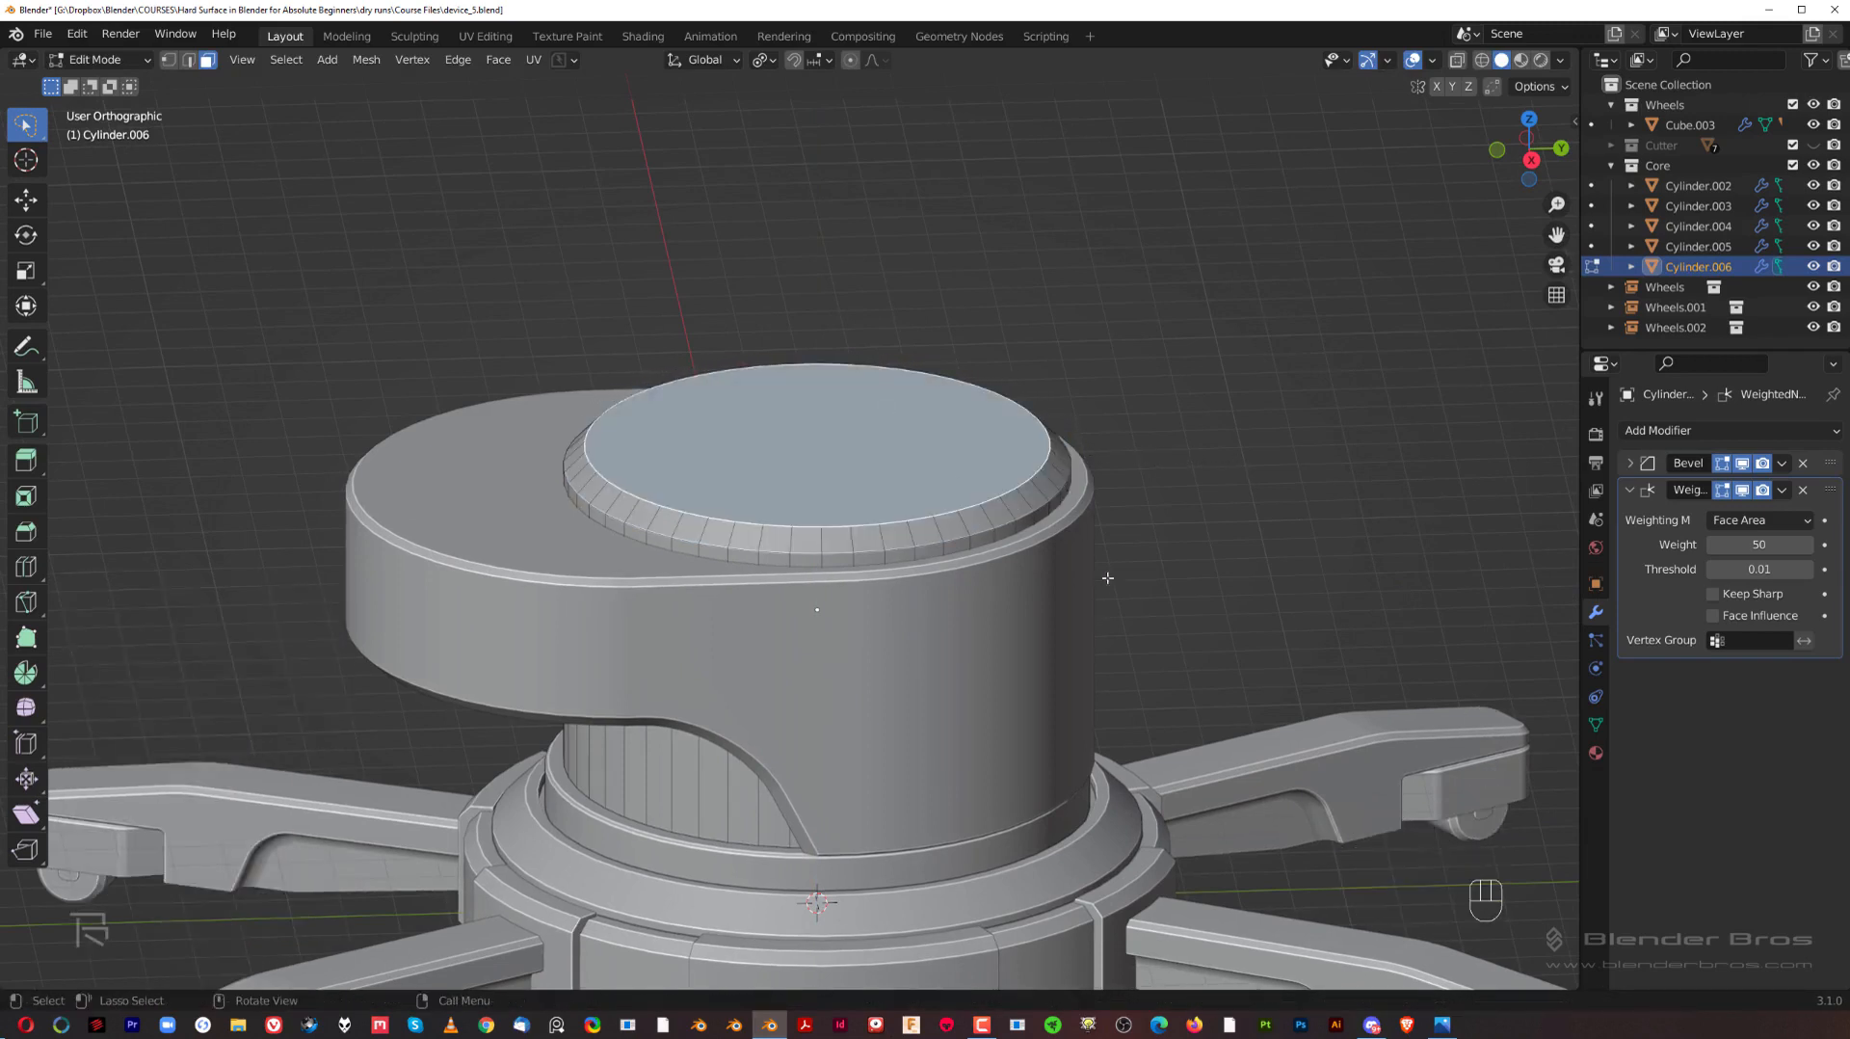
{"action": "key", "text": "e"}
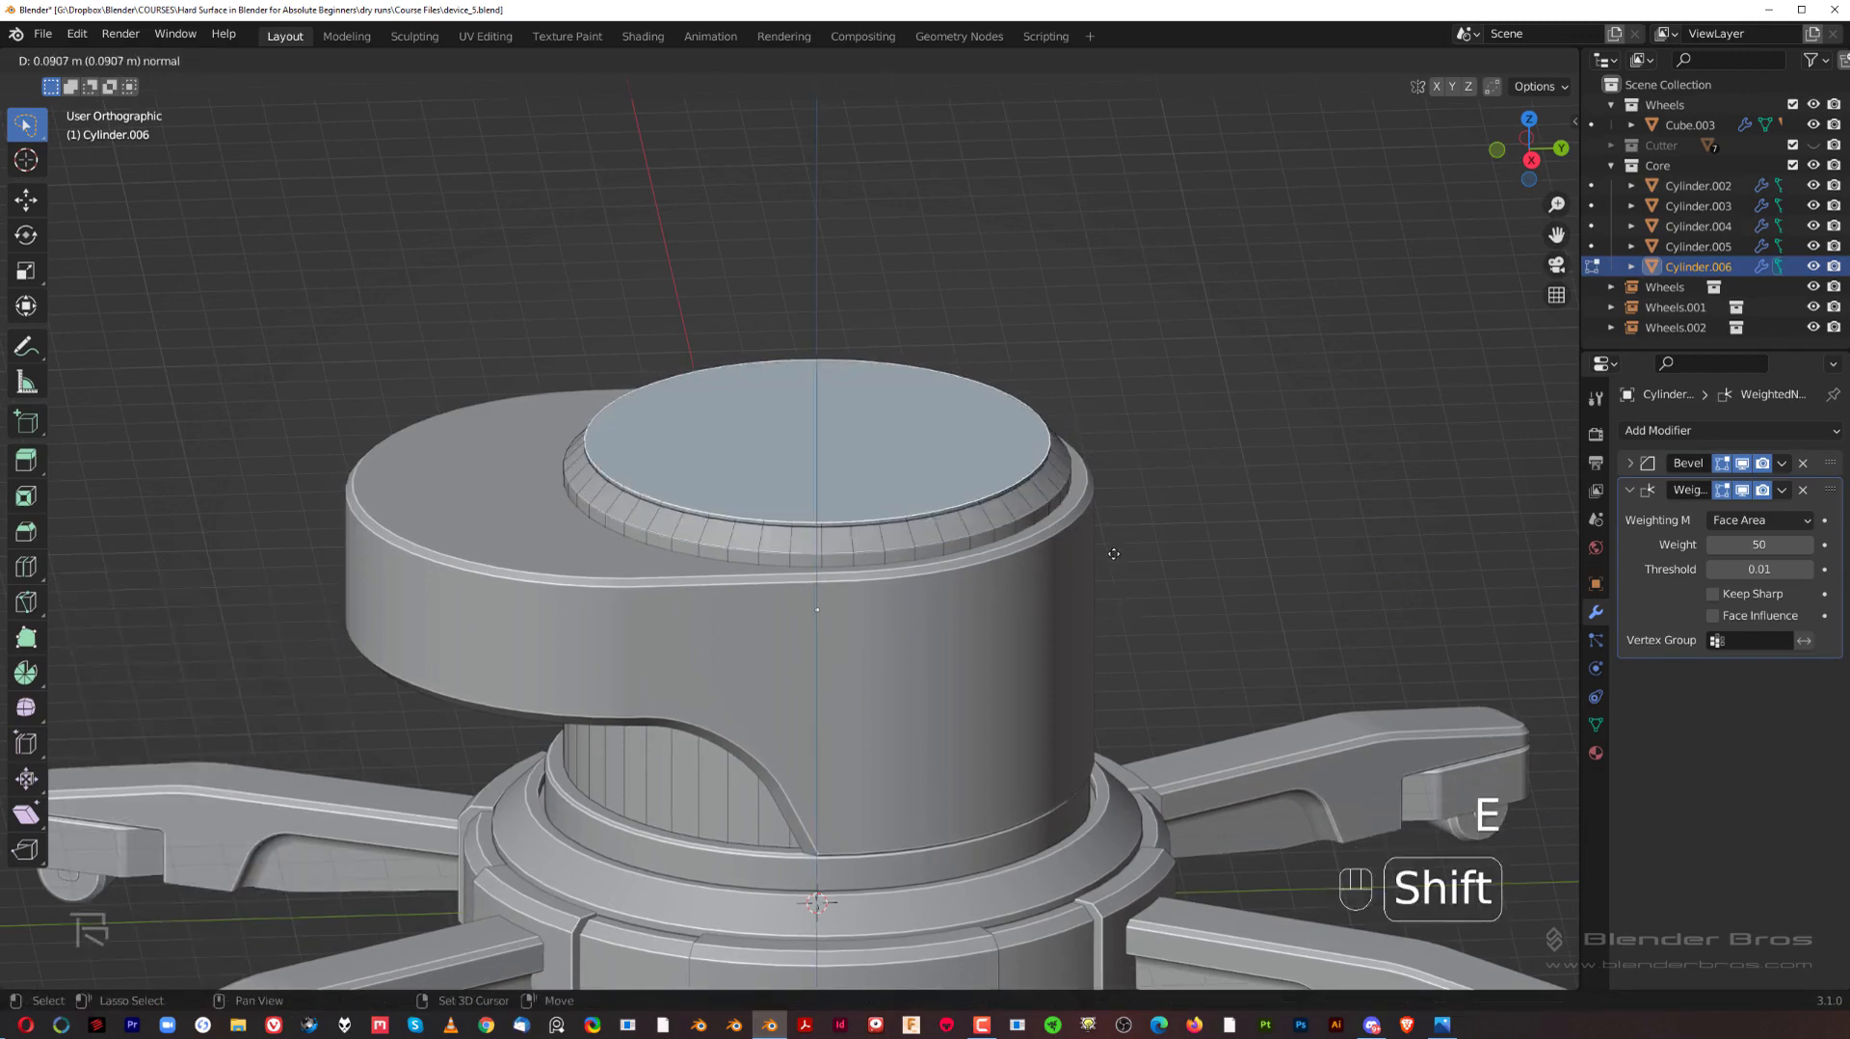
{"action": "left_click", "coordinate": [1125, 427]}
{"action": "key", "text": "grave"}
{"action": "key", "text": "Tab"}
{"action": "scroll", "coordinate": [1163, 495], "scroll_direction": "down", "scroll_amount": 3}
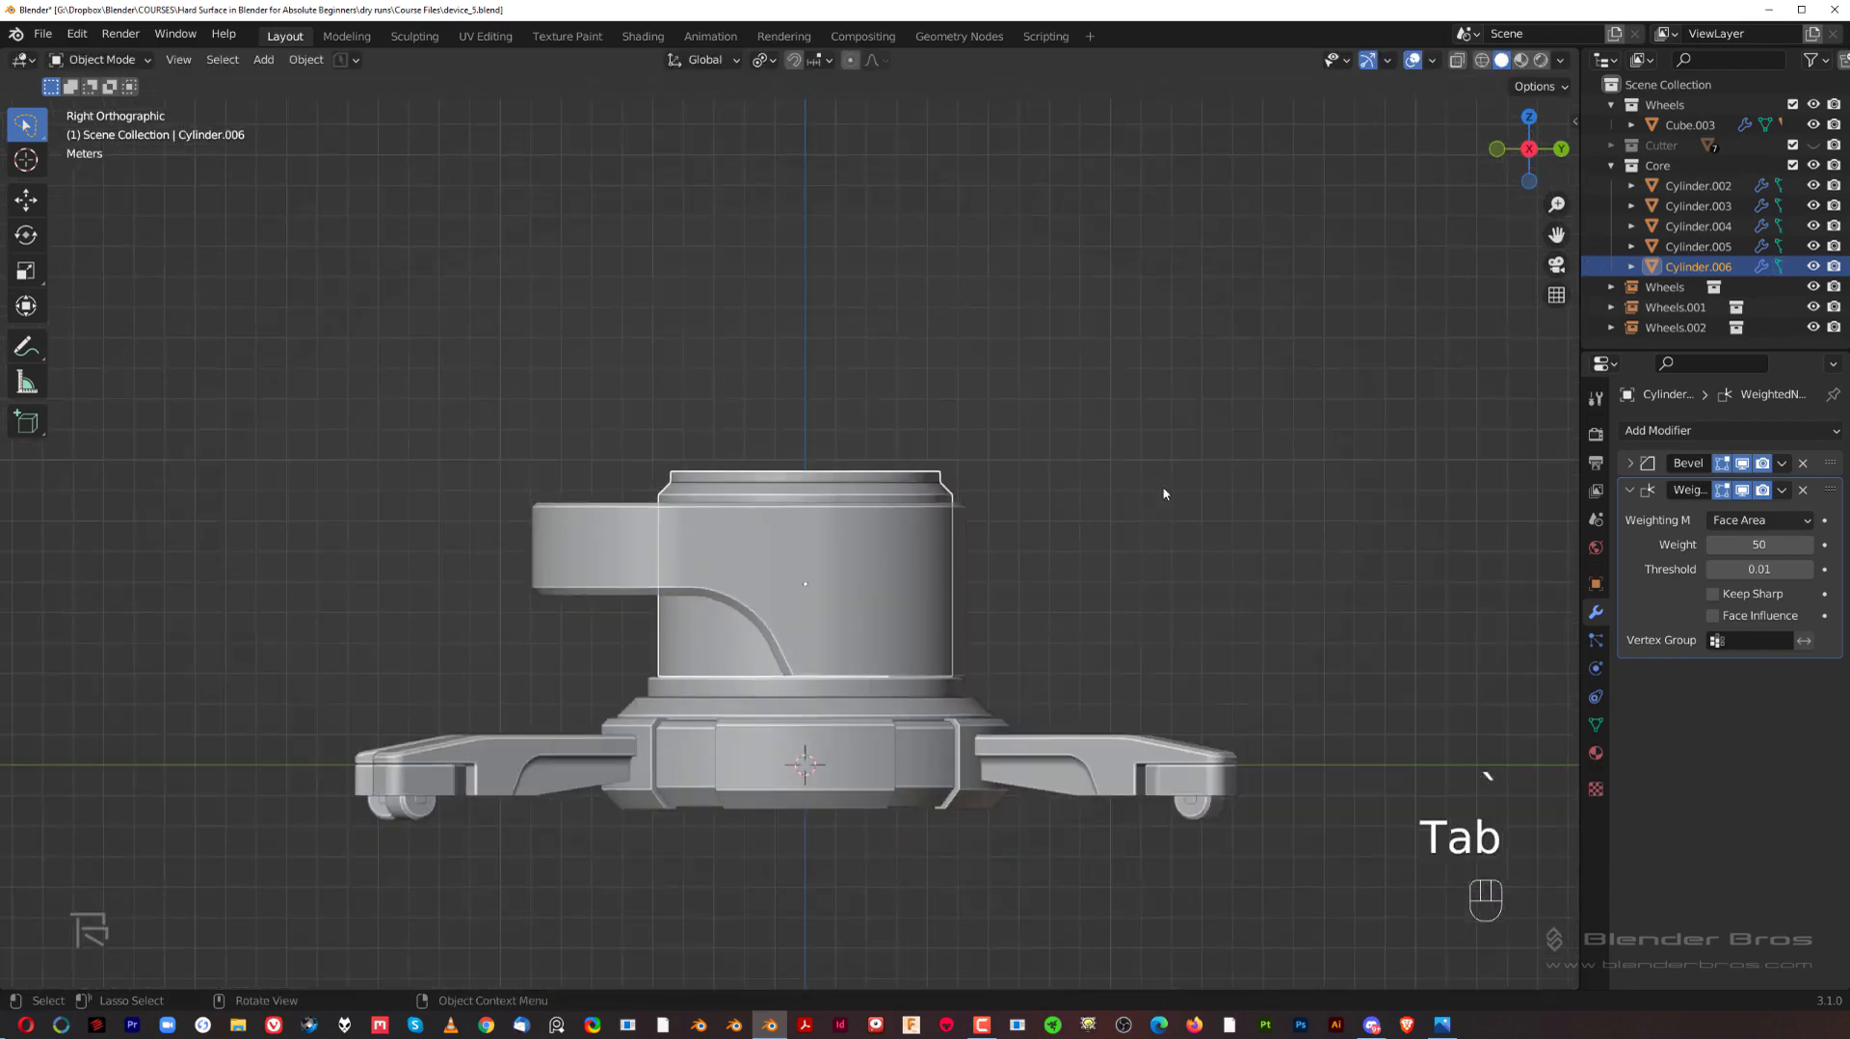
Step: Lower the inner cylinder's top face together with its side and chamfer faces by about 0.125 m along Z
{"action": "scroll", "coordinate": [825, 457], "scroll_direction": "up", "scroll_amount": 5}
{"action": "middle_click_drag", "start_coordinate": [824, 457], "coordinate": [891, 557]}
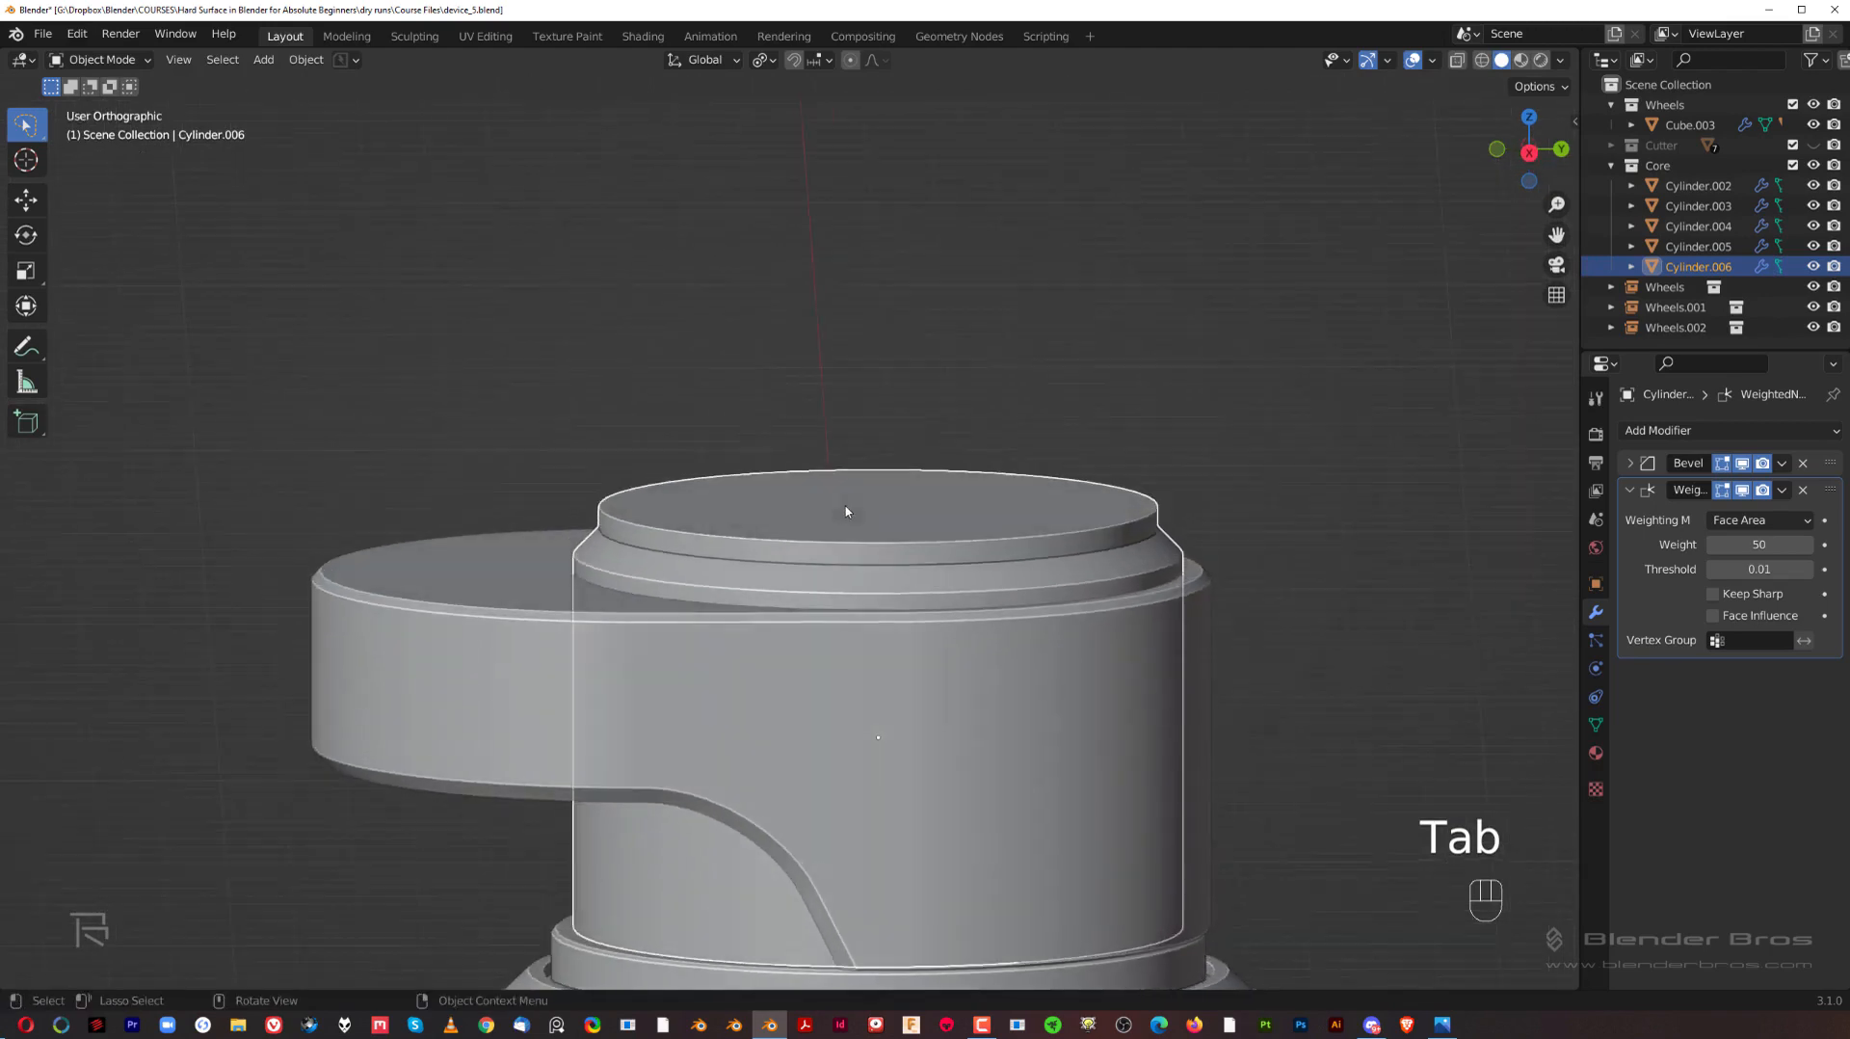
{"action": "key", "text": "Tab"}
{"action": "key", "text": "ctrl+KP_Add"}
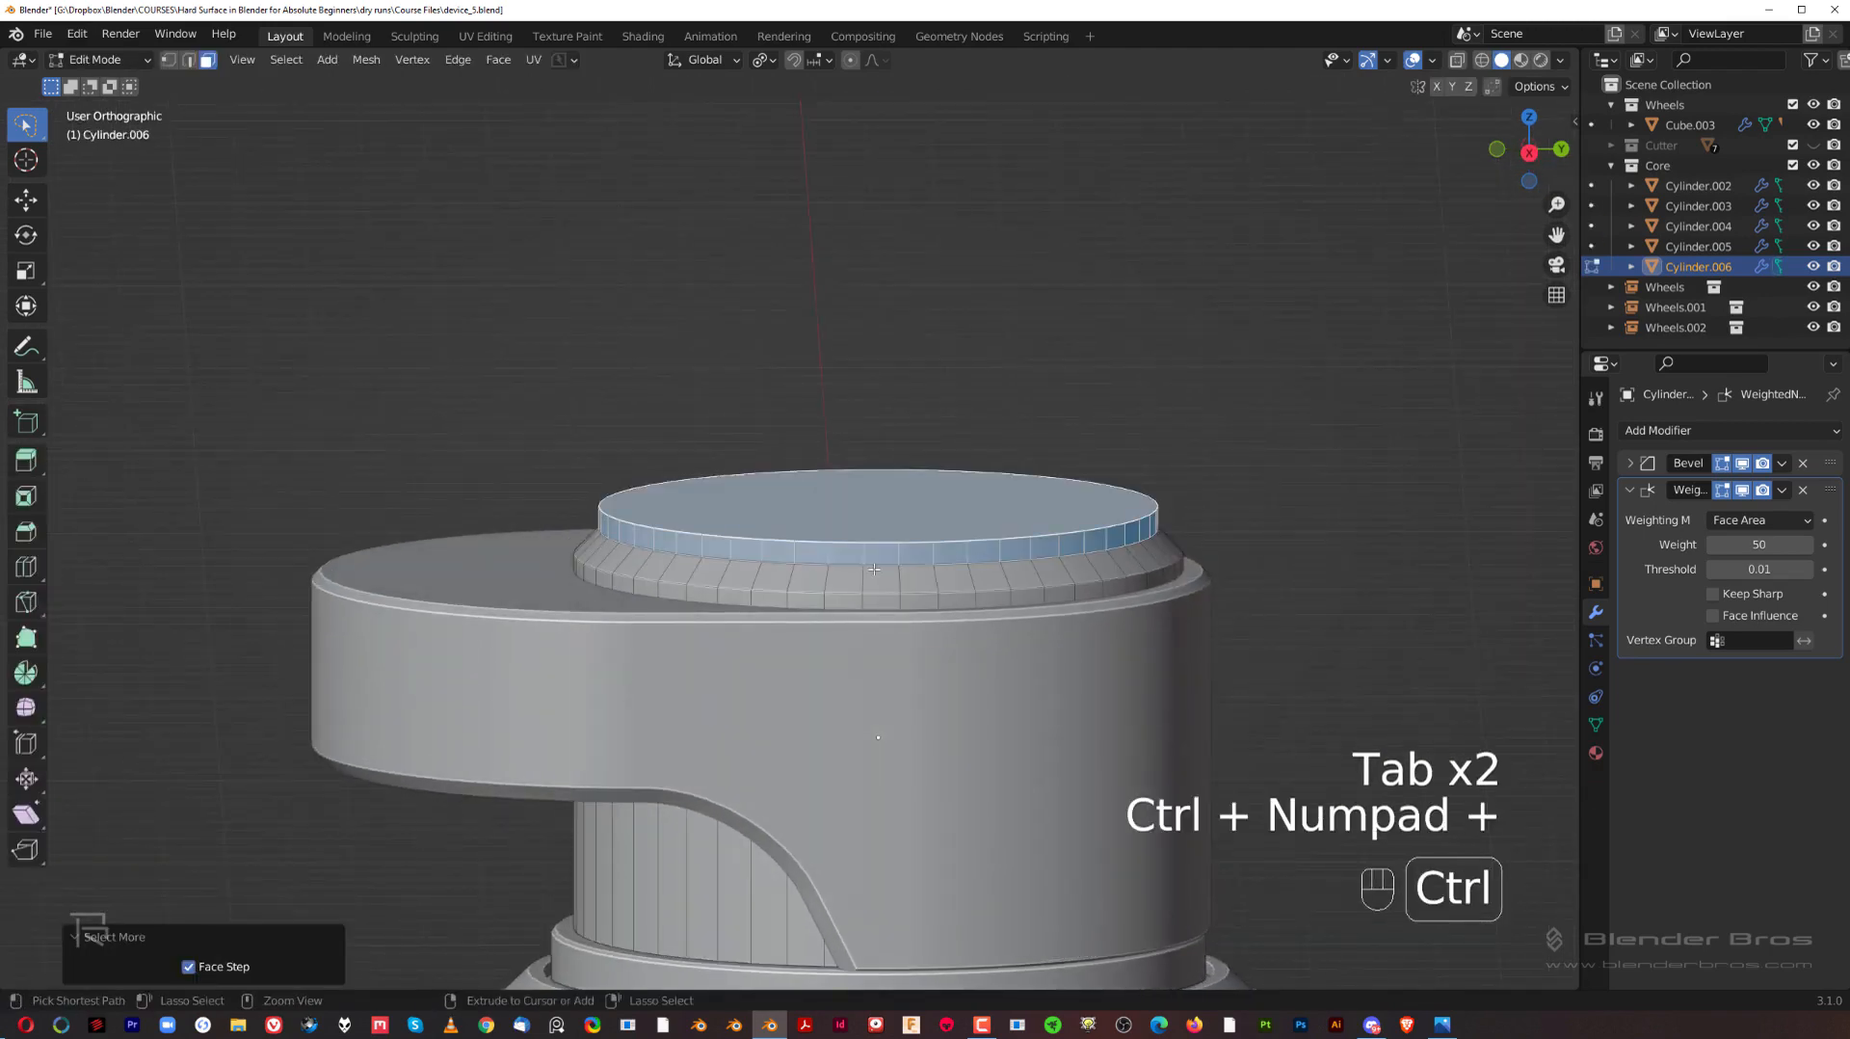
{"action": "key", "text": "ctrl+KP_Add"}
{"action": "key", "text": "g"}
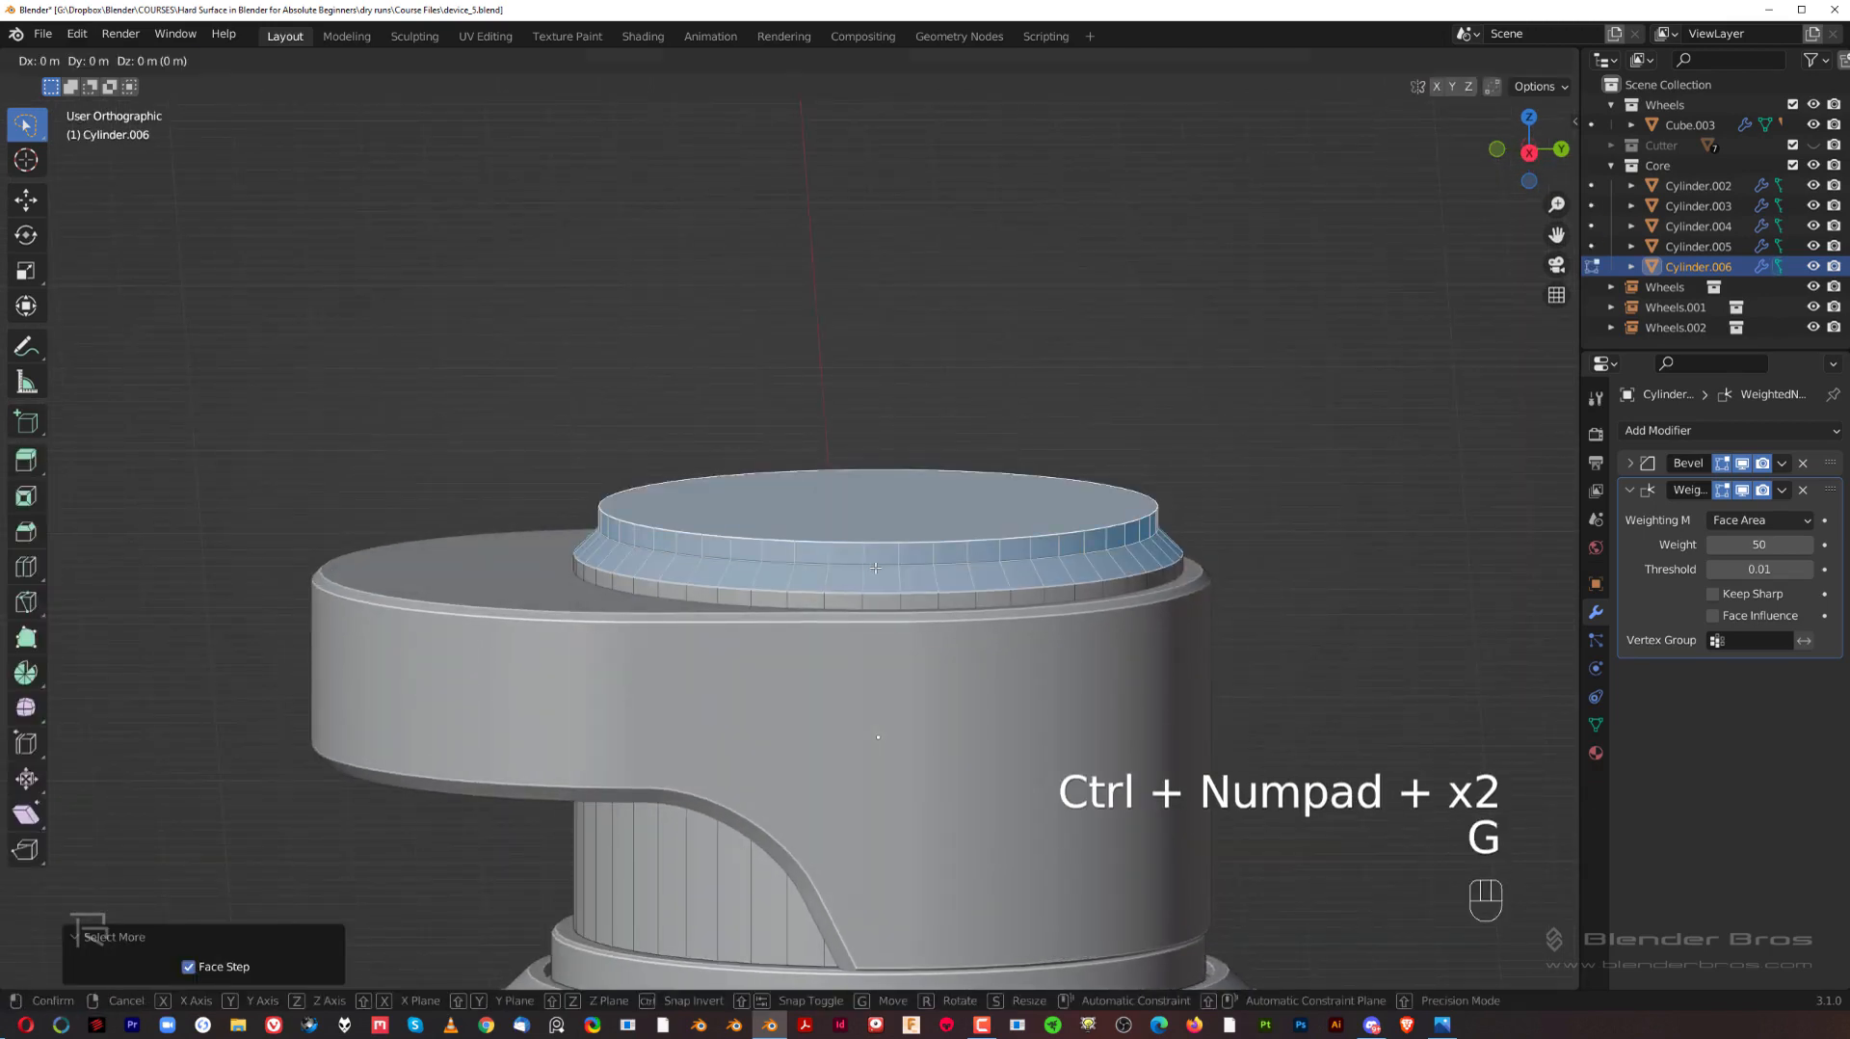
{"action": "key", "text": "z"}
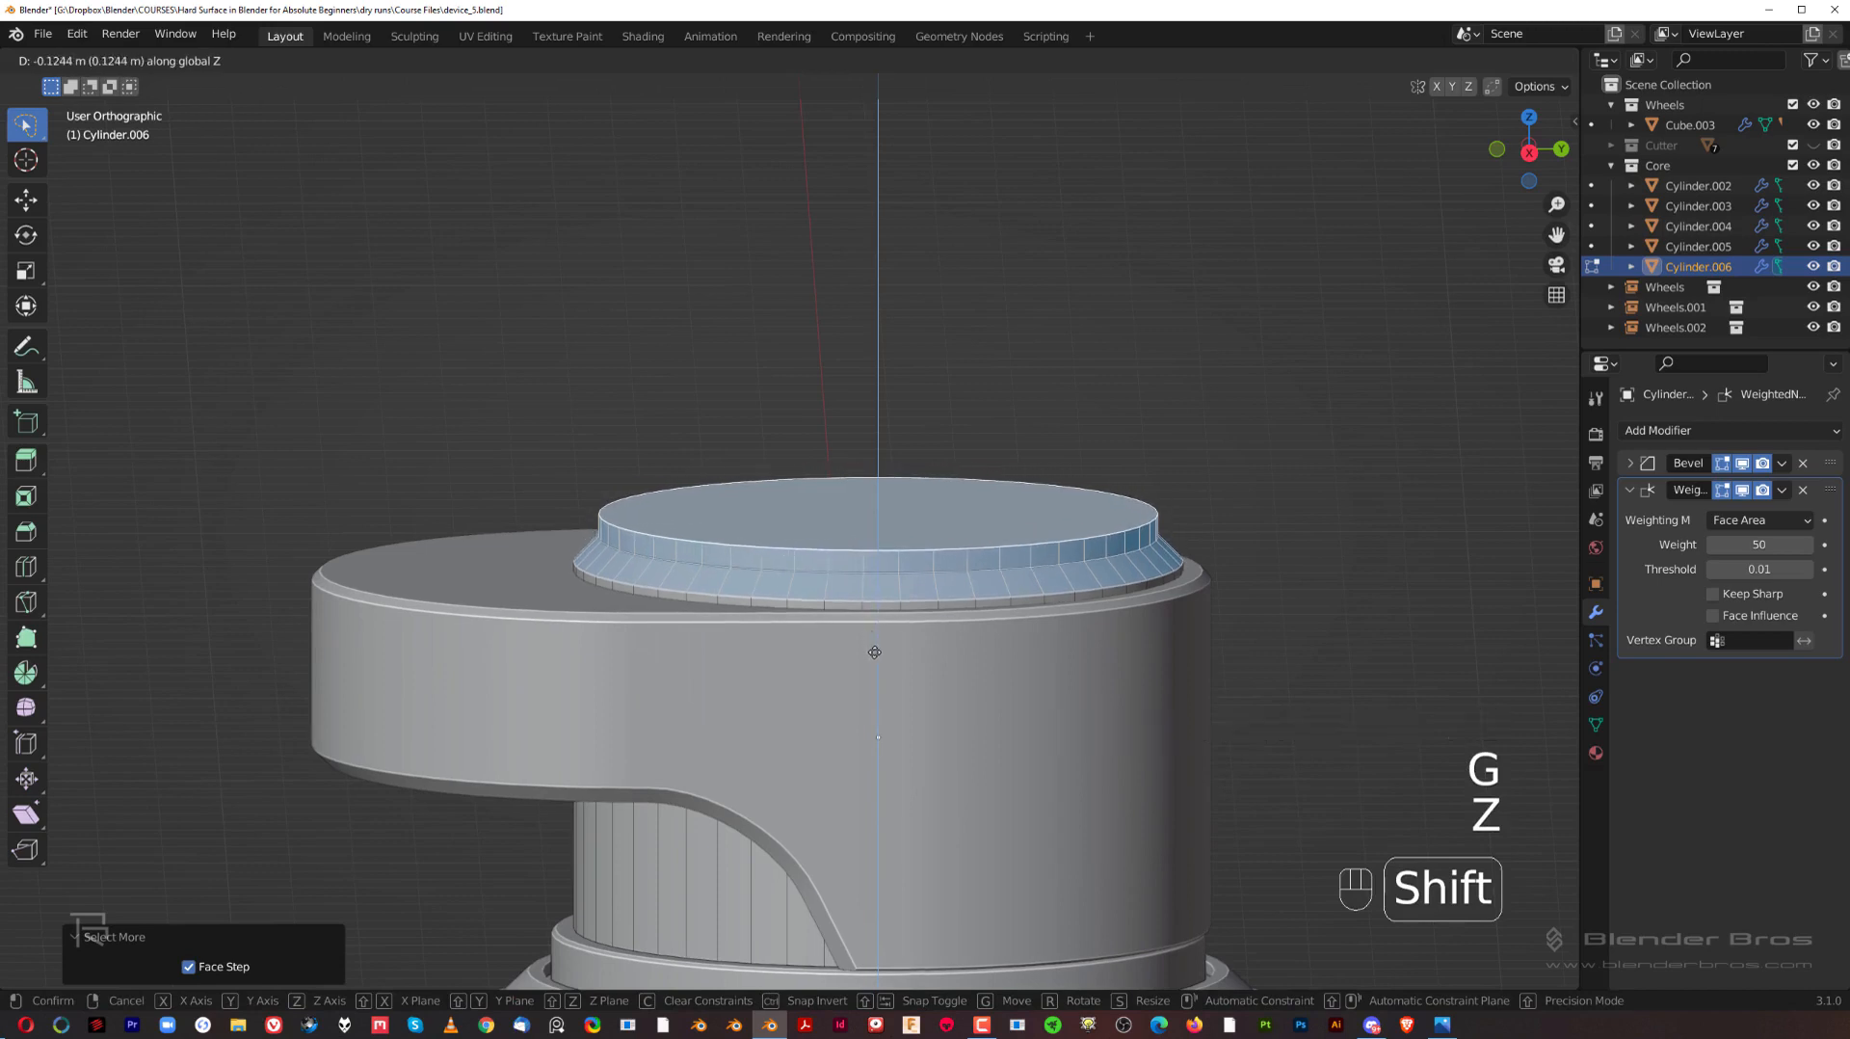
{"action": "left_click", "coordinate": [877, 657], "text": "shift"}
{"action": "key", "text": "Tab"}
Step: Examine the whole device's proportions in the right-side view and from slight angles, including the stepped cap and hub
{"action": "key", "text": "grave"}
{"action": "scroll", "coordinate": [1214, 488], "scroll_direction": "down", "scroll_amount": 1}
{"action": "left_click", "coordinate": [1175, 512]}
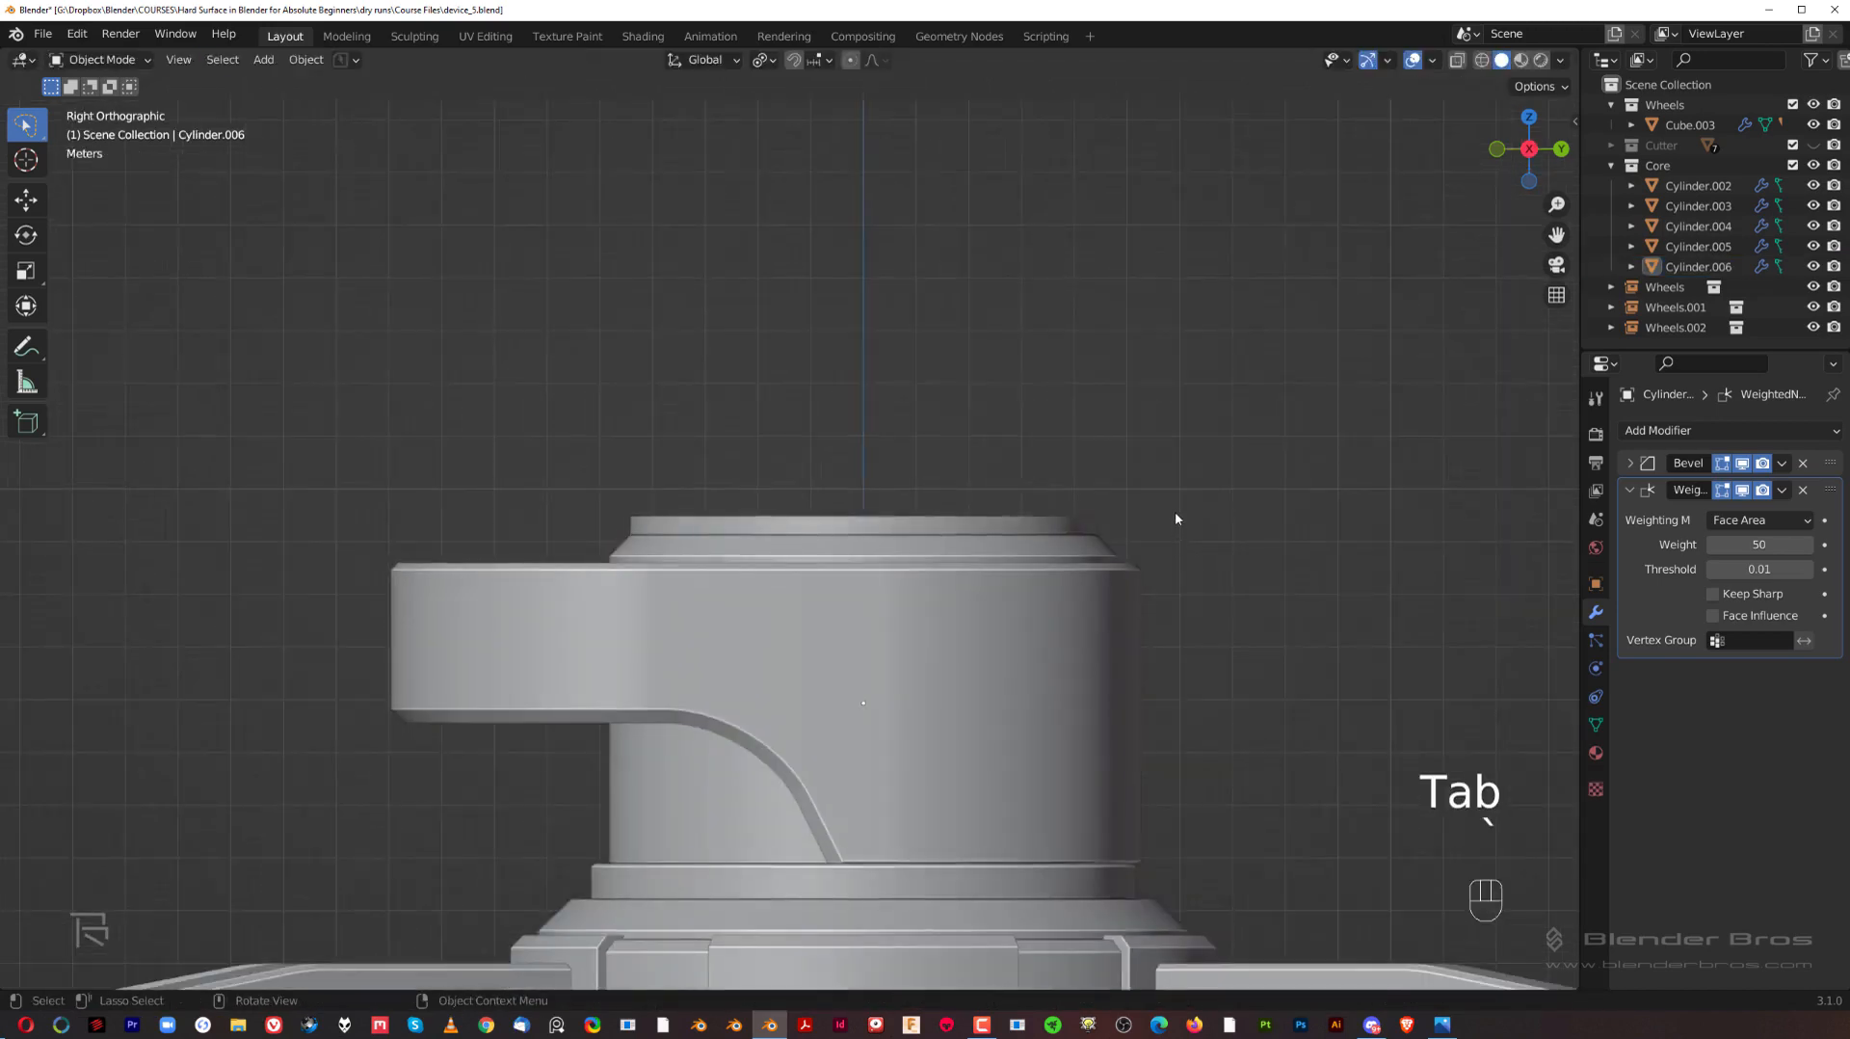
{"action": "scroll", "coordinate": [1157, 539], "scroll_direction": "down", "scroll_amount": 3}
{"action": "scroll", "coordinate": [875, 572], "scroll_direction": "up", "scroll_amount": 2}
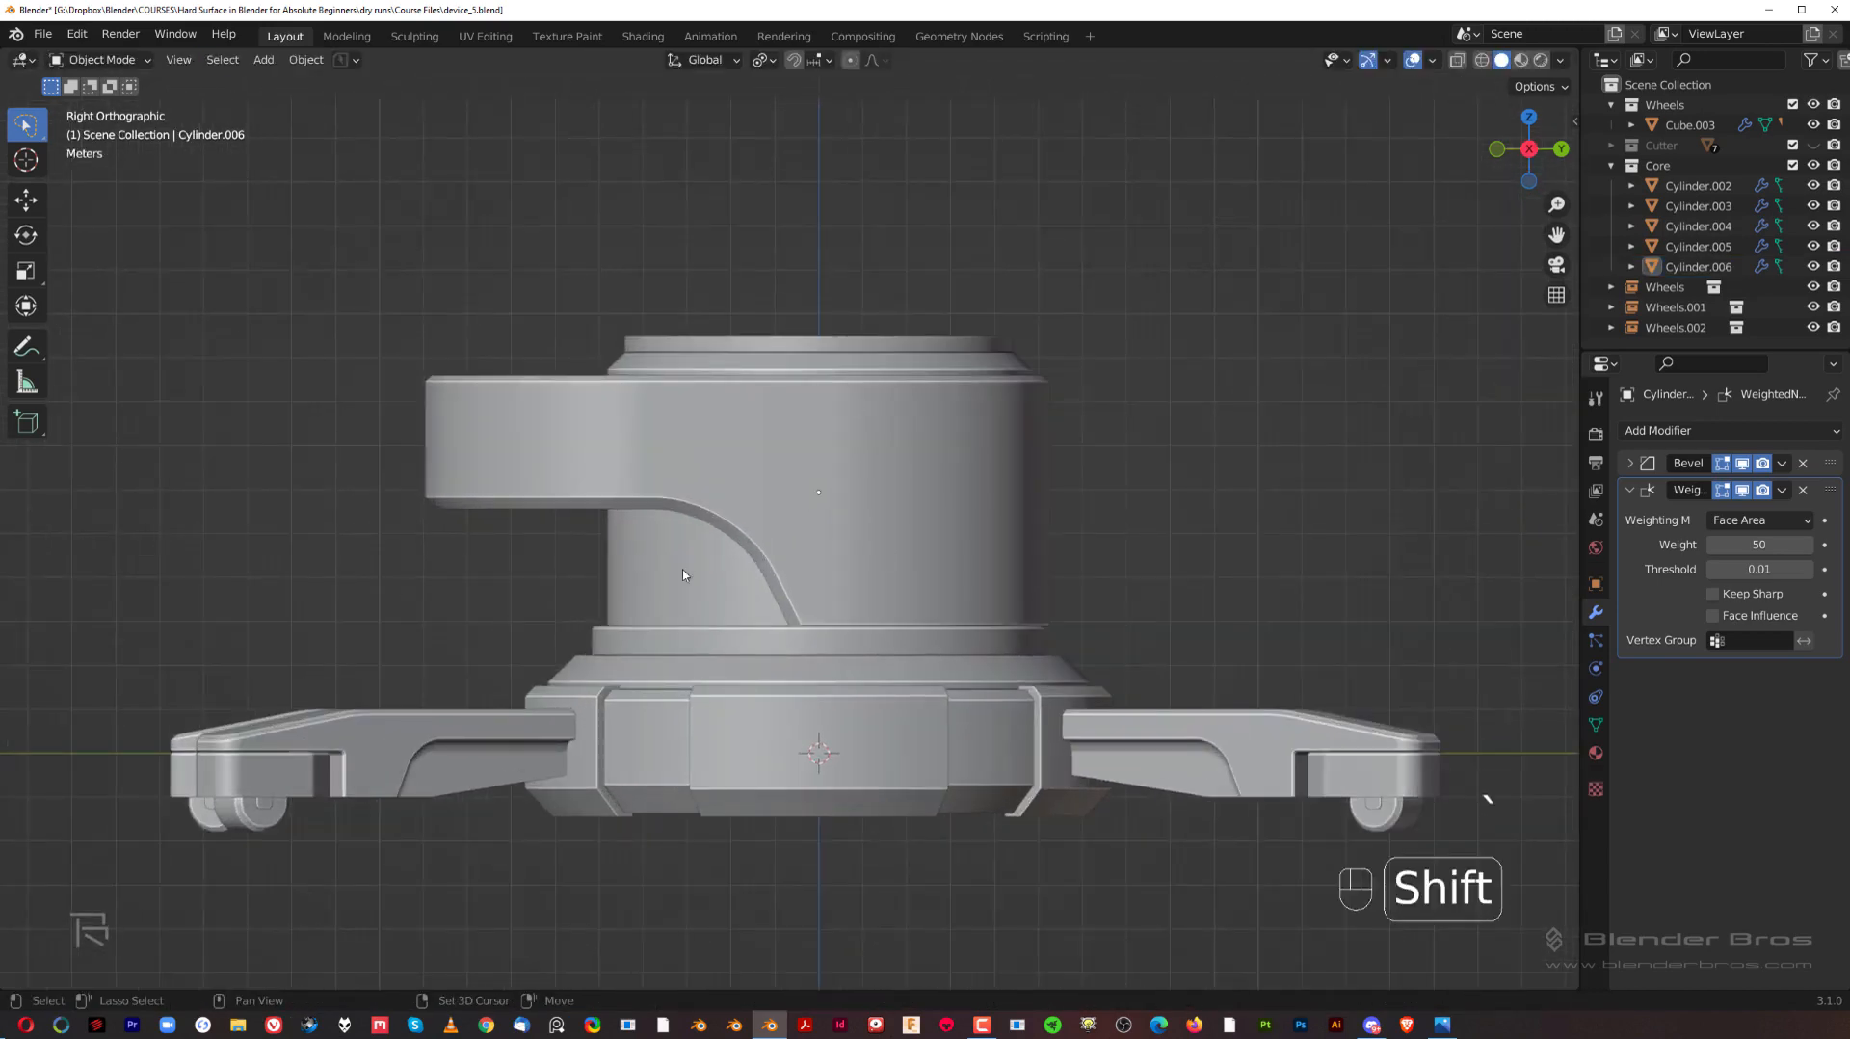
{"action": "middle_click_drag", "start_coordinate": [682, 574], "coordinate": [859, 535], "text": "shift"}
{"action": "scroll", "coordinate": [868, 512], "scroll_direction": "up", "scroll_amount": 1}
{"action": "scroll", "coordinate": [472, 291], "scroll_direction": "down", "scroll_amount": 2}
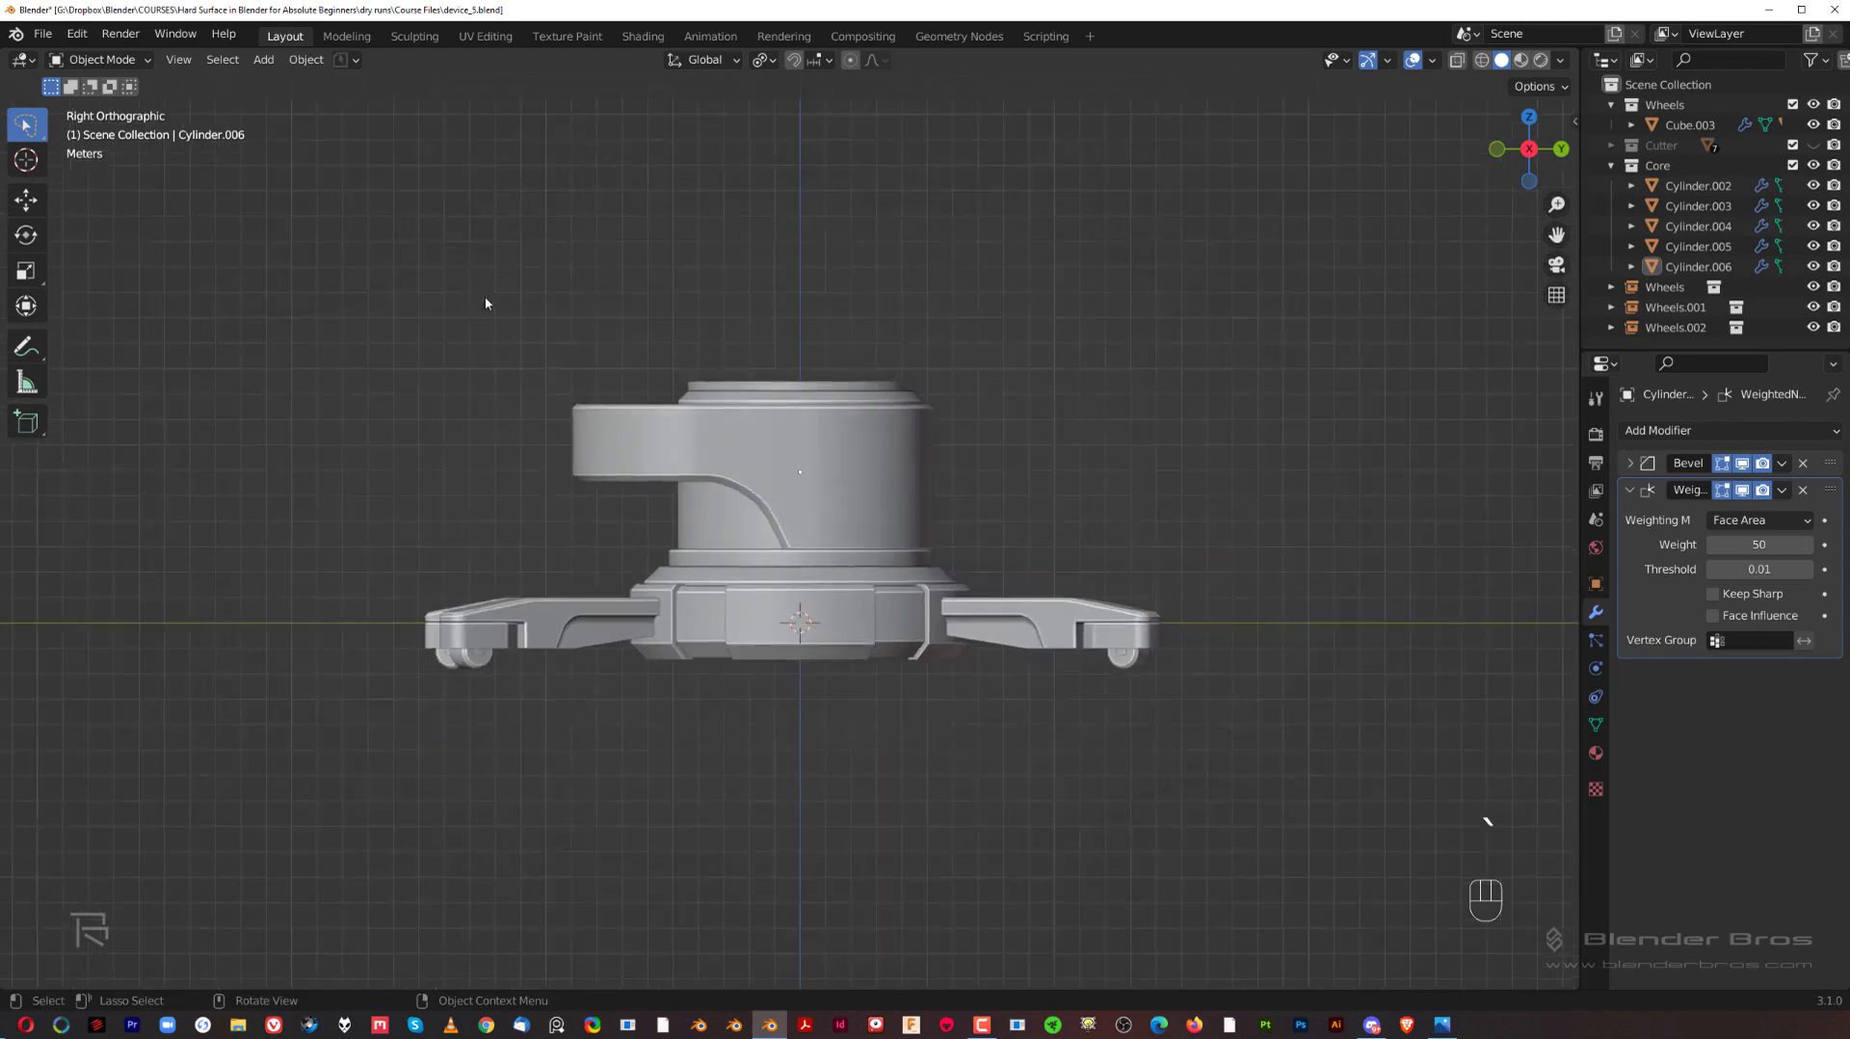
{"action": "middle_click_drag", "start_coordinate": [485, 303], "coordinate": [411, 280], "text": "shift"}
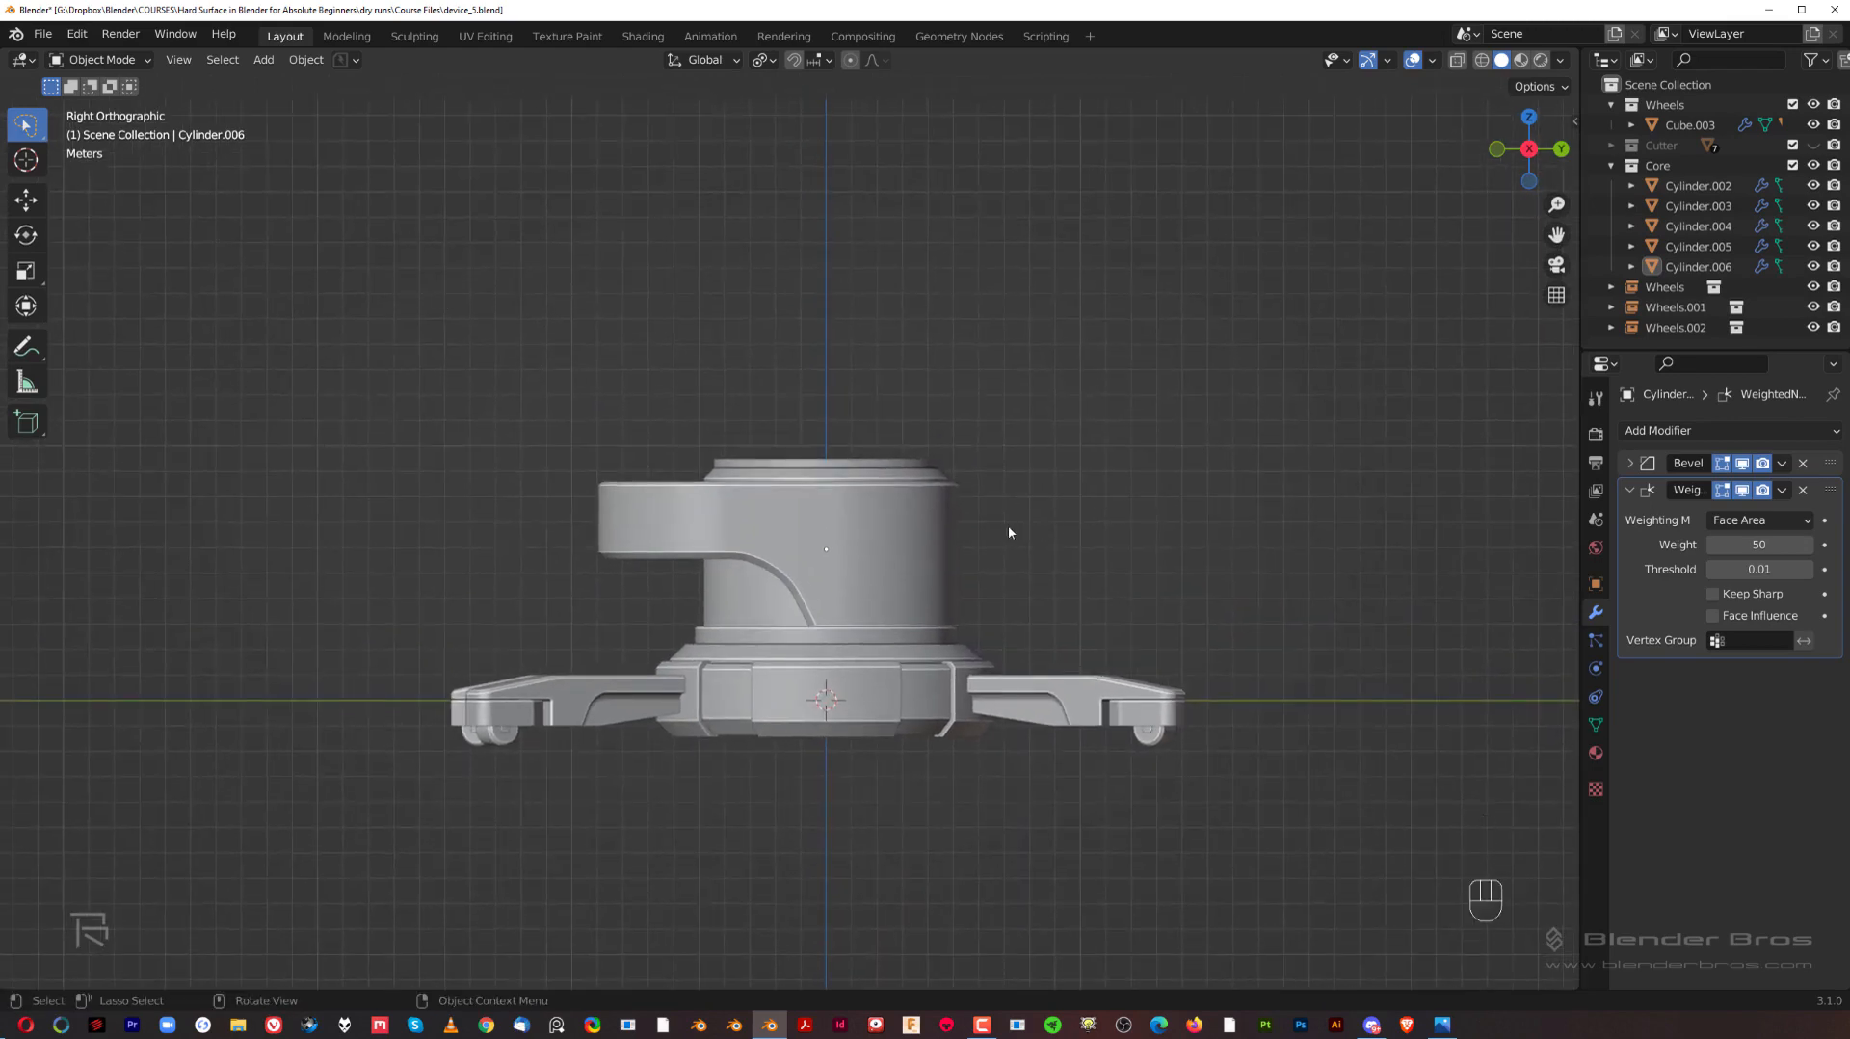
{"action": "middle_click_drag", "start_coordinate": [945, 505], "coordinate": [887, 460], "text": "shift"}
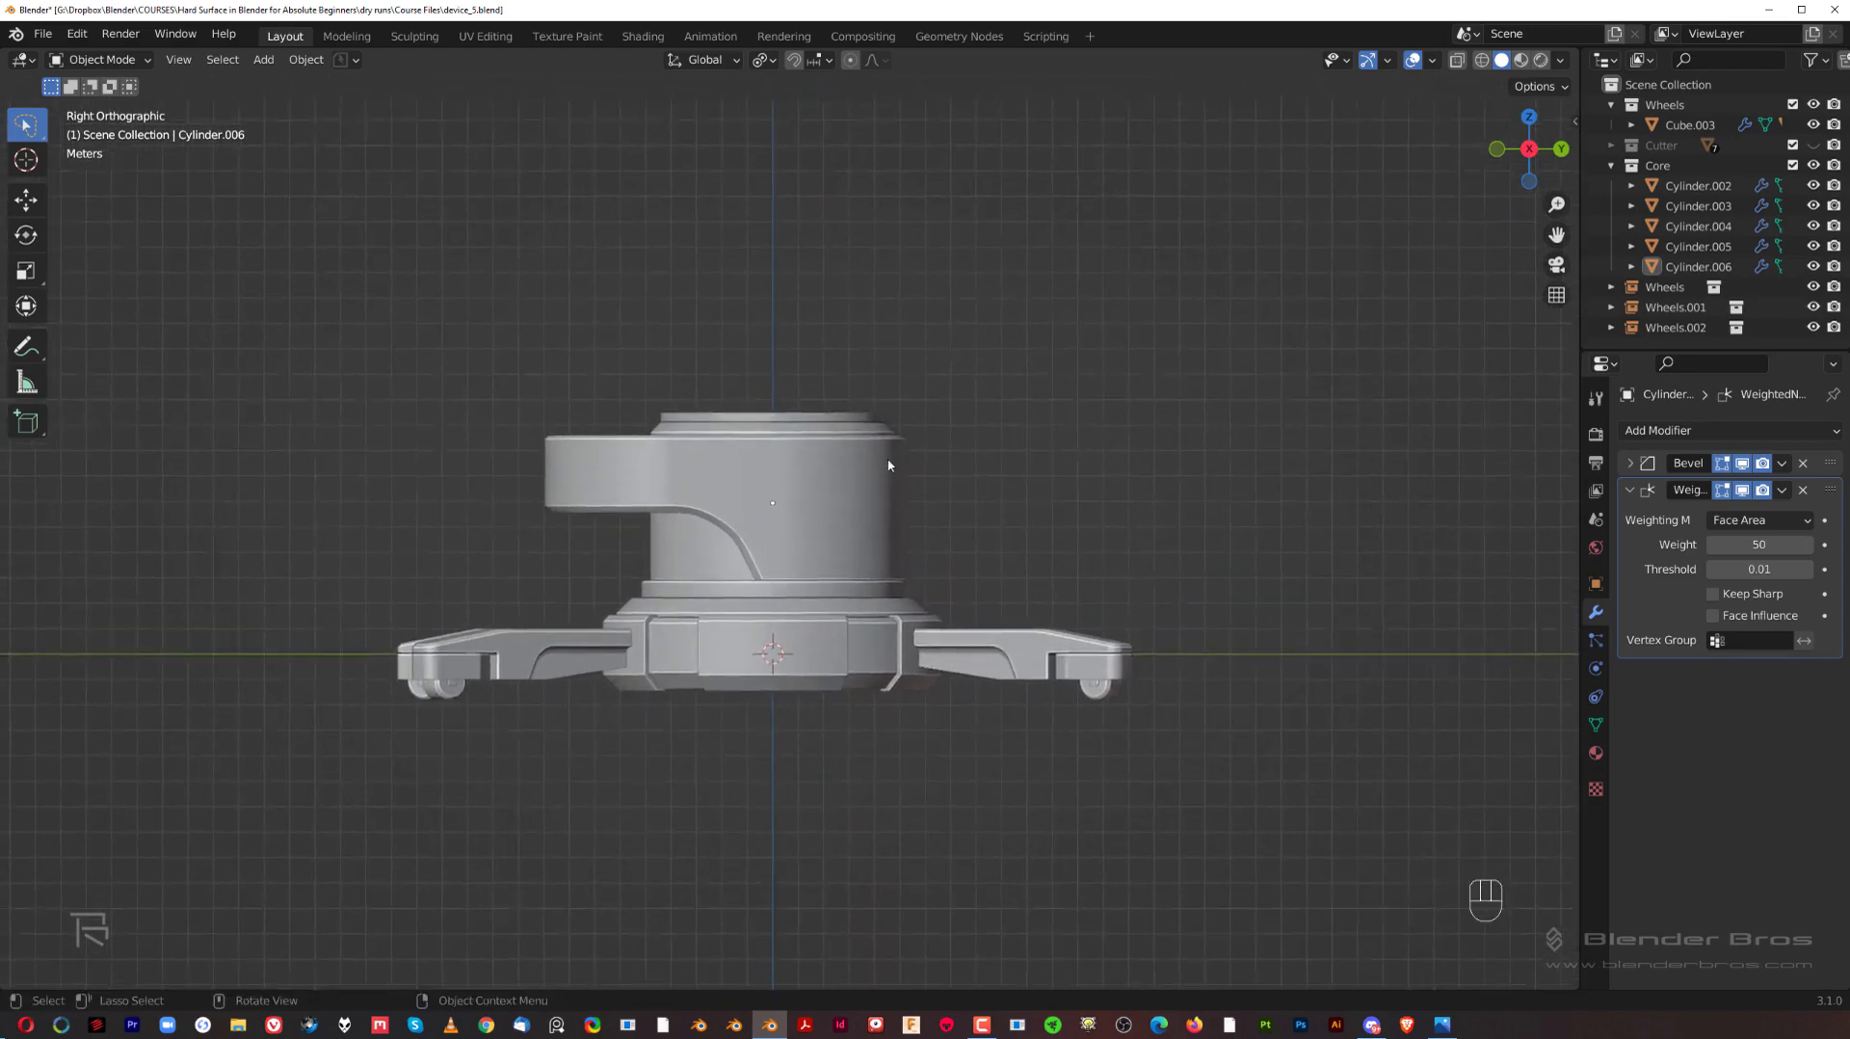
{"action": "scroll", "coordinate": [889, 457], "scroll_direction": "up", "scroll_amount": 2}
{"action": "middle_click_drag", "start_coordinate": [931, 393], "coordinate": [965, 470], "text": "shift"}
{"action": "key", "text": "grave"}
{"action": "left_click", "coordinate": [1131, 449]}
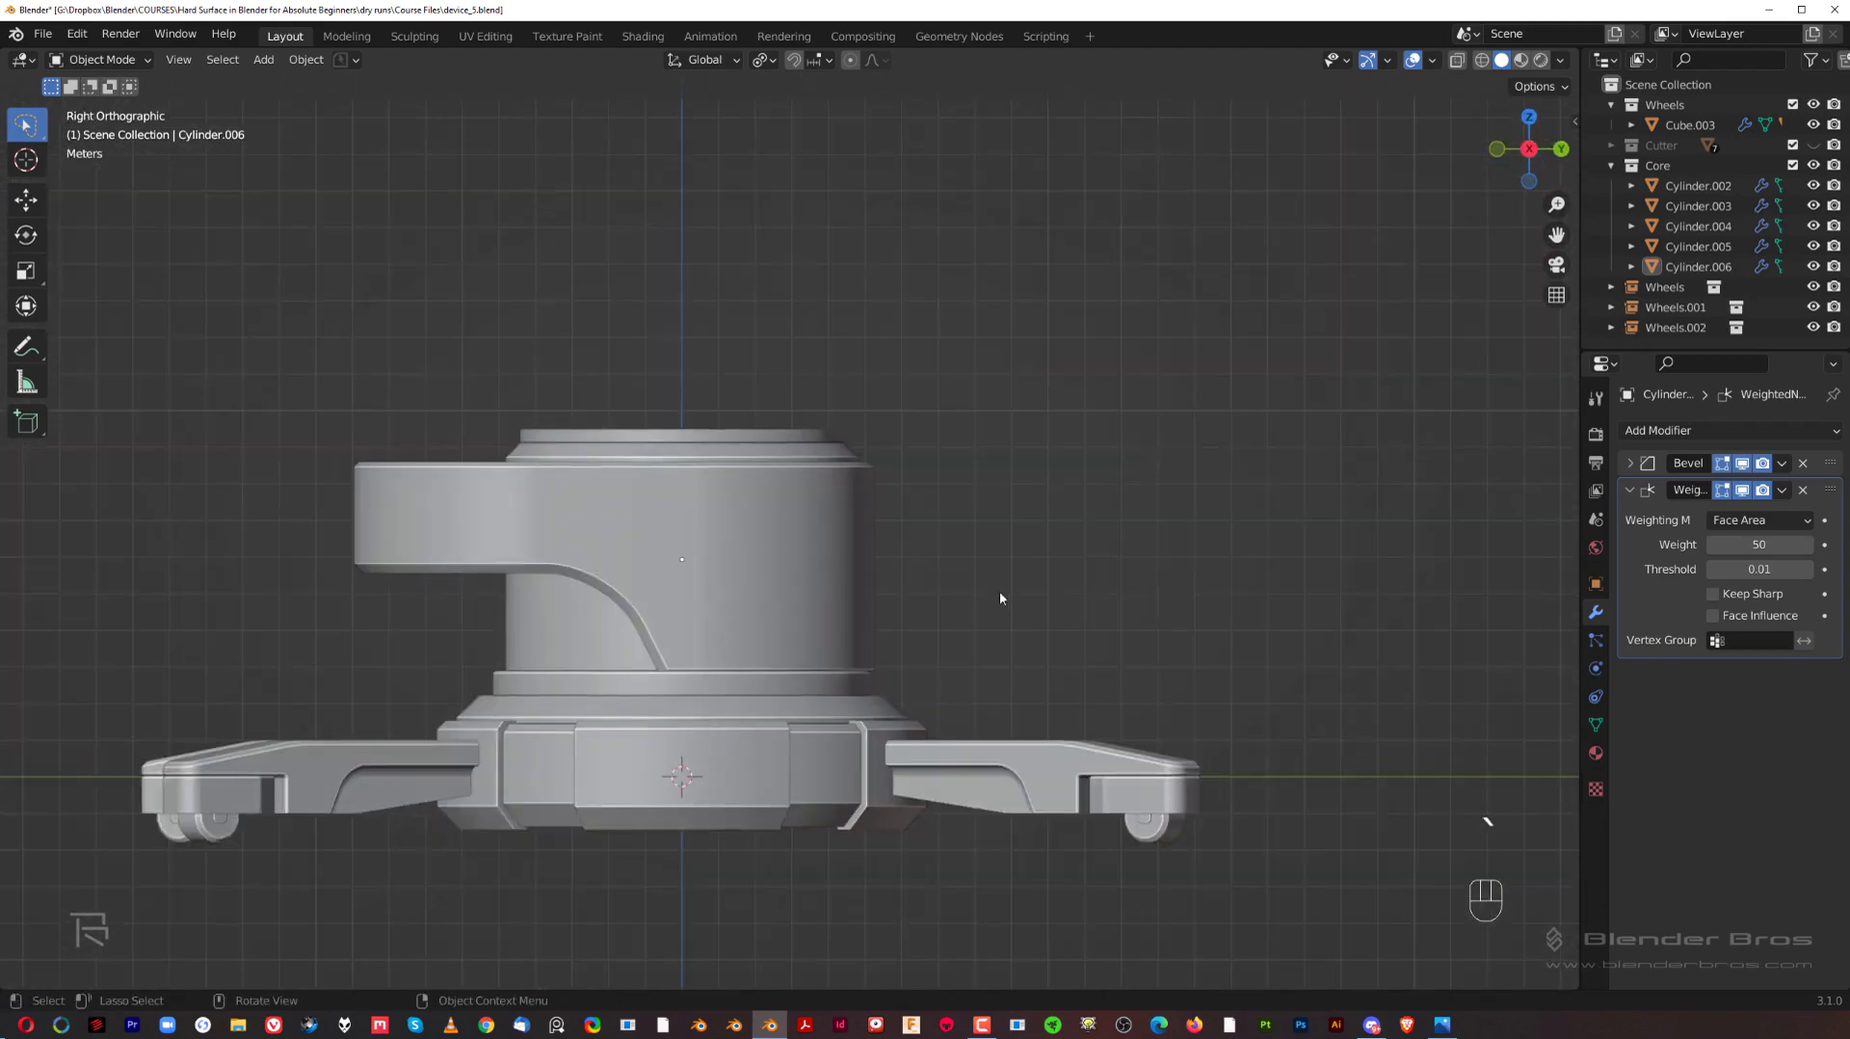
{"action": "middle_click_drag", "start_coordinate": [999, 589], "coordinate": [1032, 503], "text": "shift"}
{"action": "scroll", "coordinate": [920, 531], "scroll_direction": "up", "scroll_amount": 2}
{"action": "middle_click_drag", "start_coordinate": [917, 531], "coordinate": [981, 520], "text": "shift"}
{"action": "scroll", "coordinate": [977, 523], "scroll_direction": "down", "scroll_amount": 2}
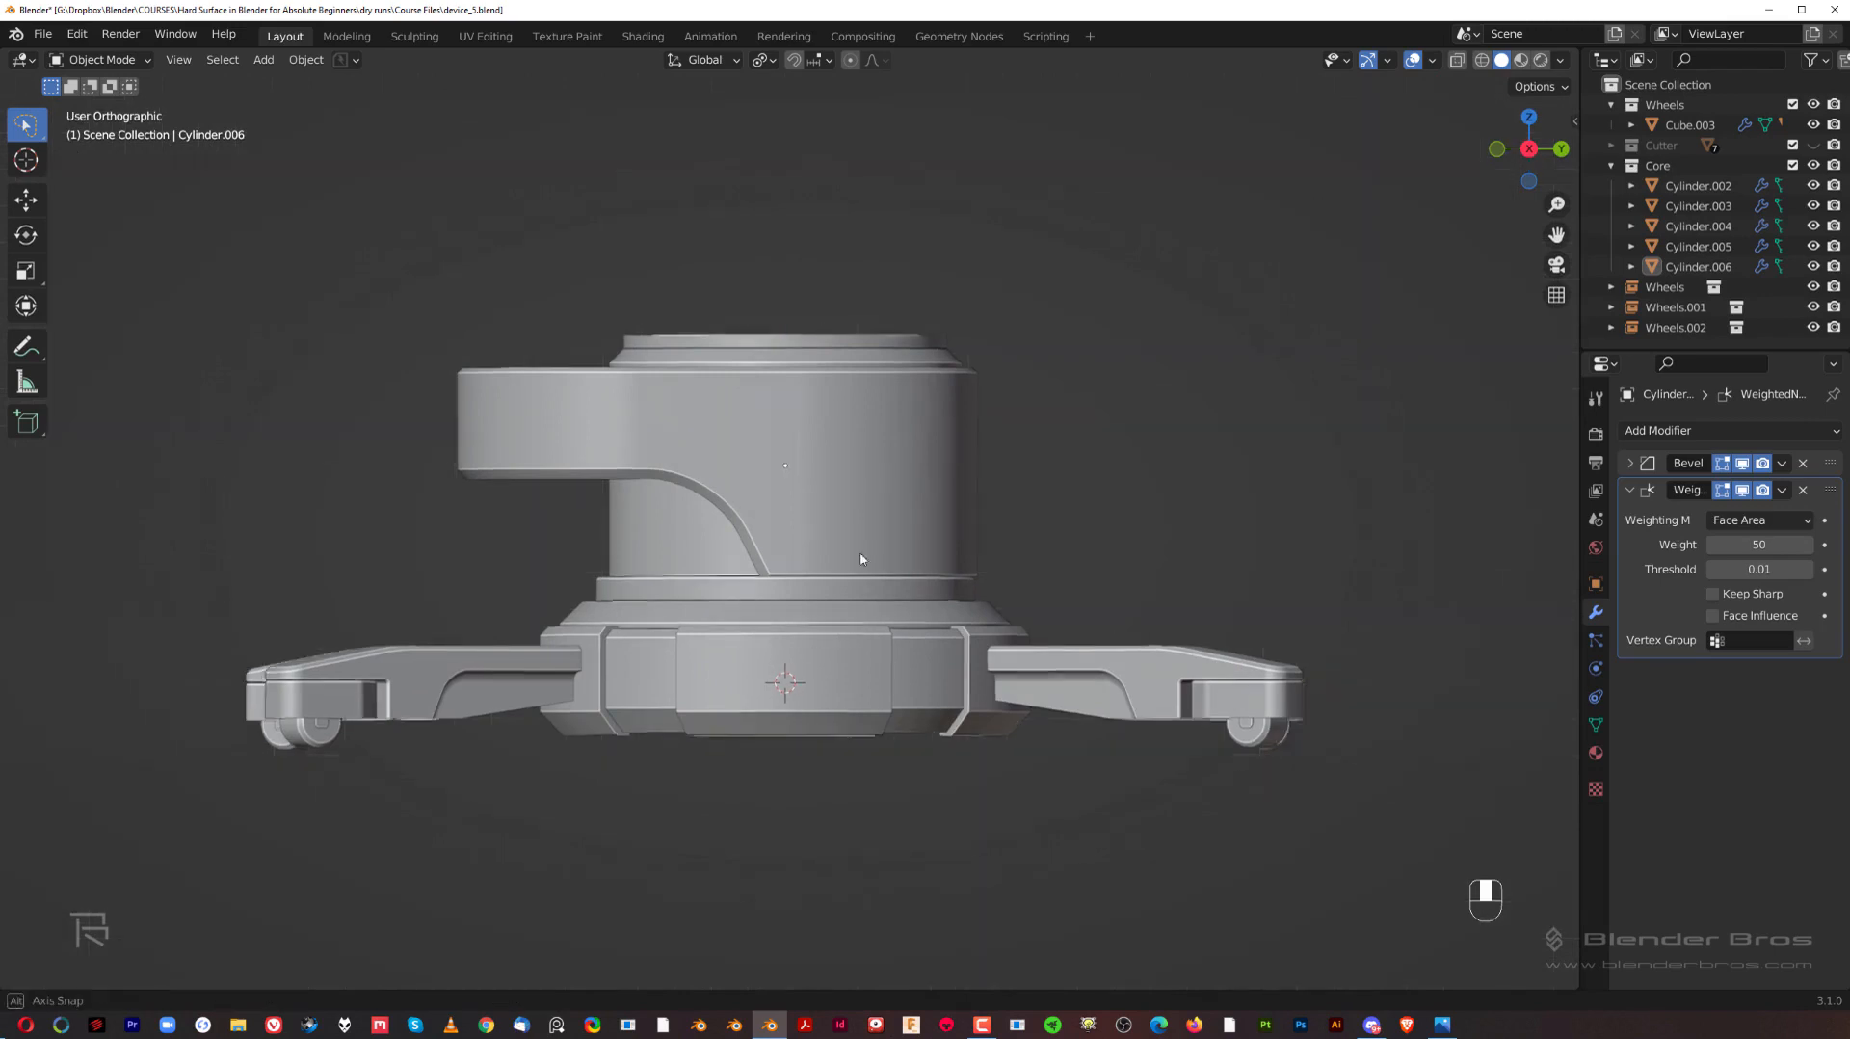
{"action": "mouse_move", "coordinate": [848, 604]}
{"action": "middle_mouse_down"}
{"action": "mouse_move", "coordinate": [549, 574]}
{"action": "mouse_move", "coordinate": [844, 608]}
{"action": "middle_mouse_up"}
{"action": "key", "text": "grave"}
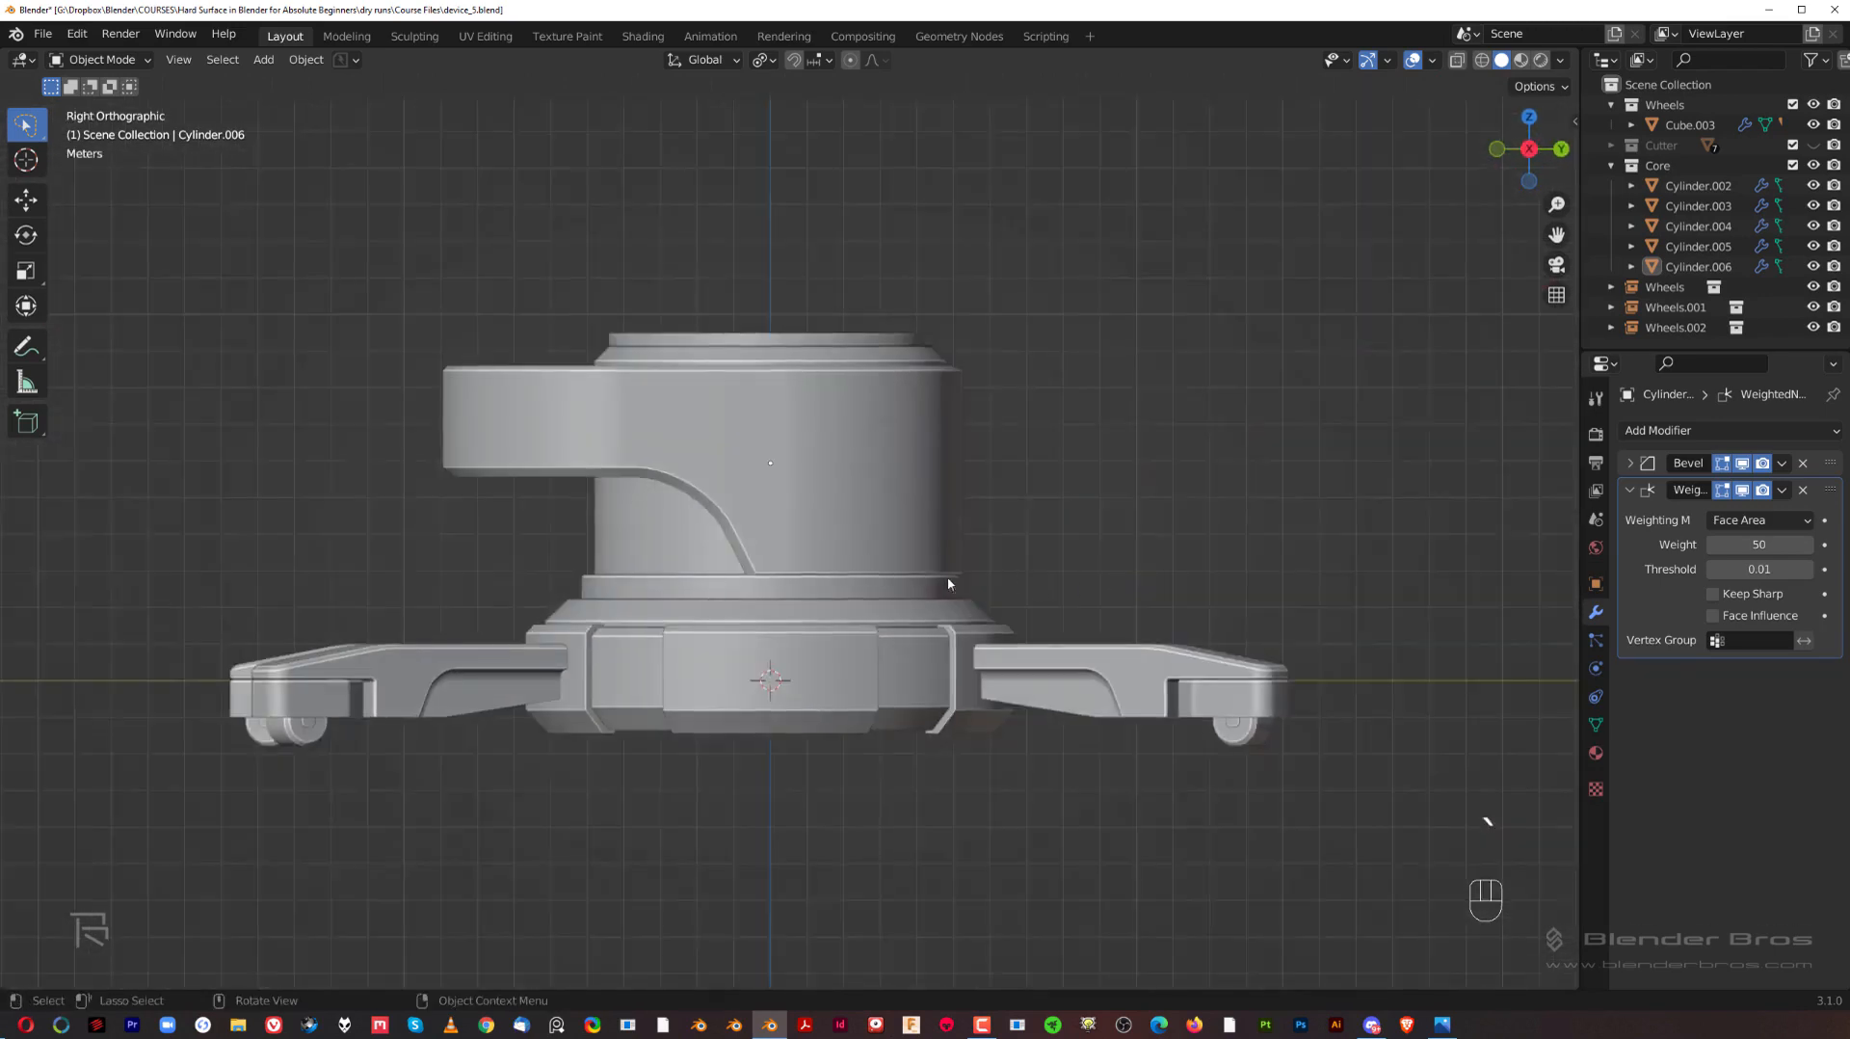